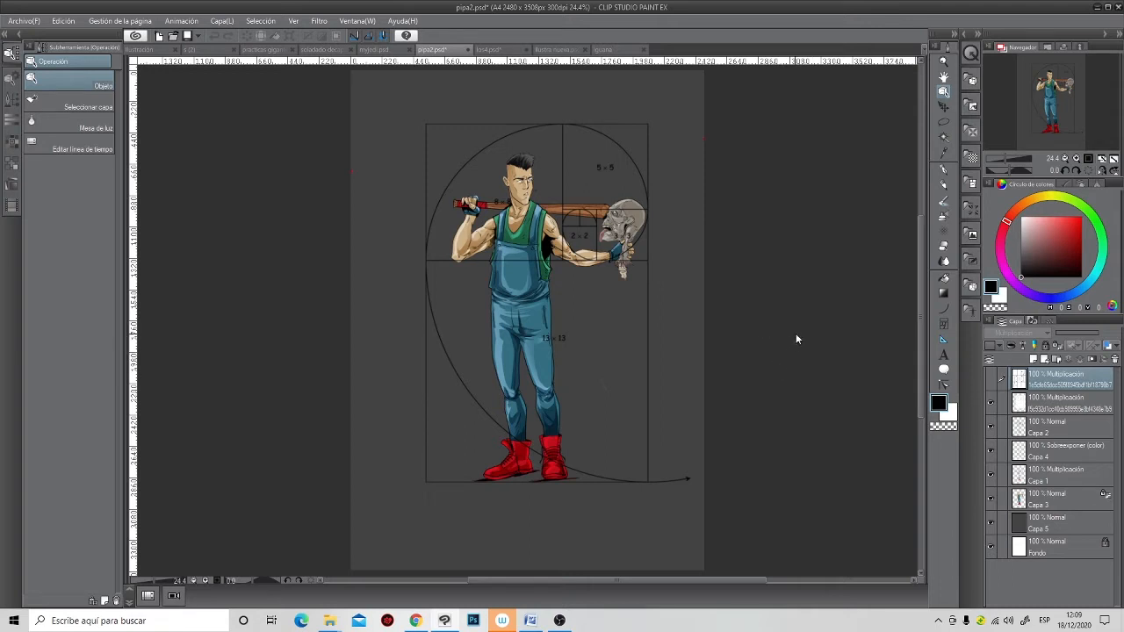
- Hide the dark grey background layer Capa 5 and inspect how the figure fits the golden-ratio spiral overlay
left_click(993, 523)
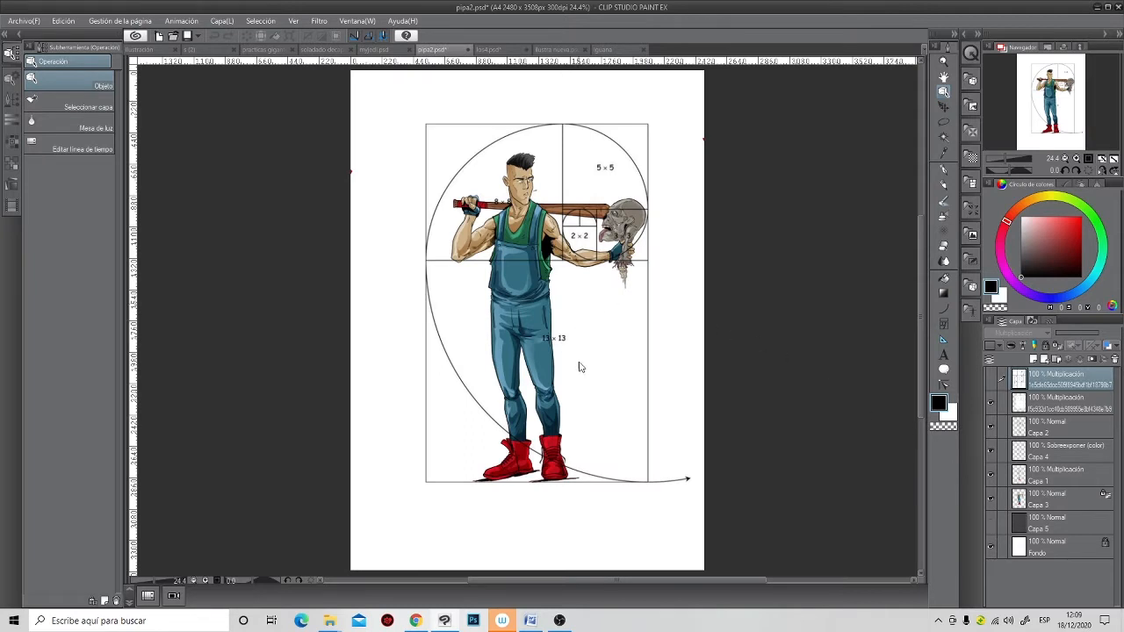
scroll(564, 345, "up", 4)
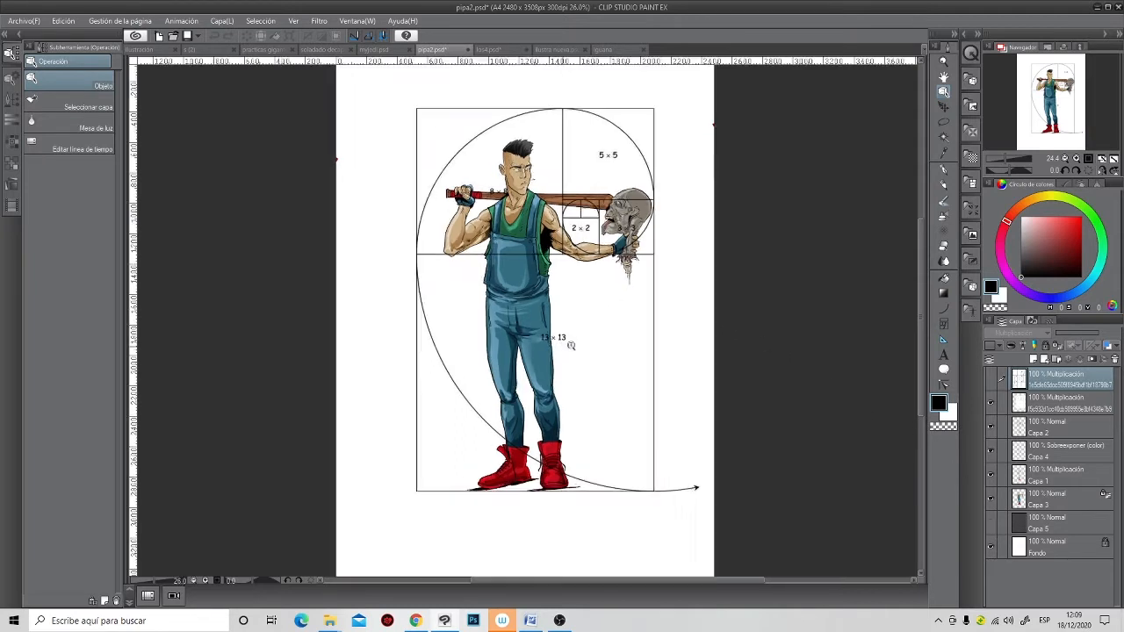
left_click_drag(582, 339, 589, 463)
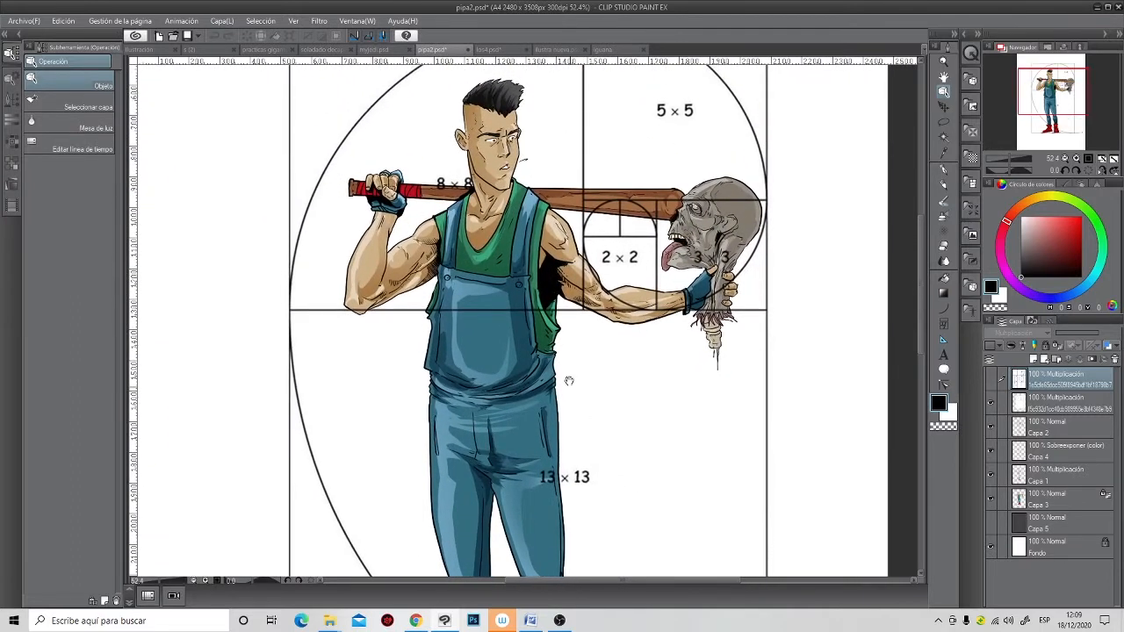
scroll(571, 391, "down", 1)
scroll(567, 405, "down", 1)
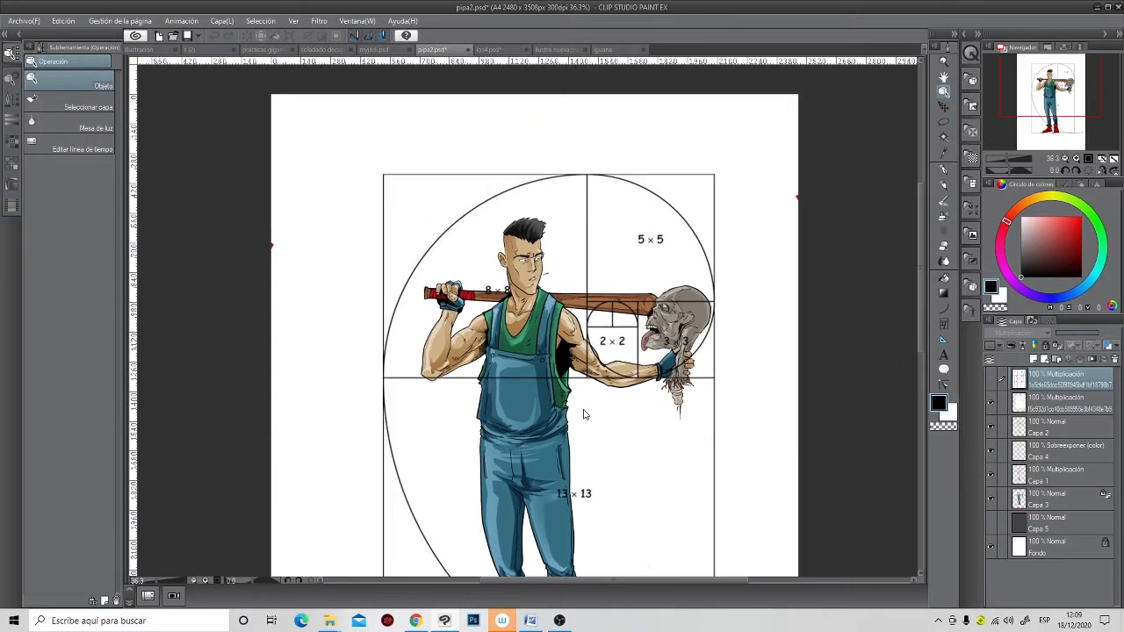
left_click_drag(572, 450, 606, 368)
scroll(597, 389, "down", 1)
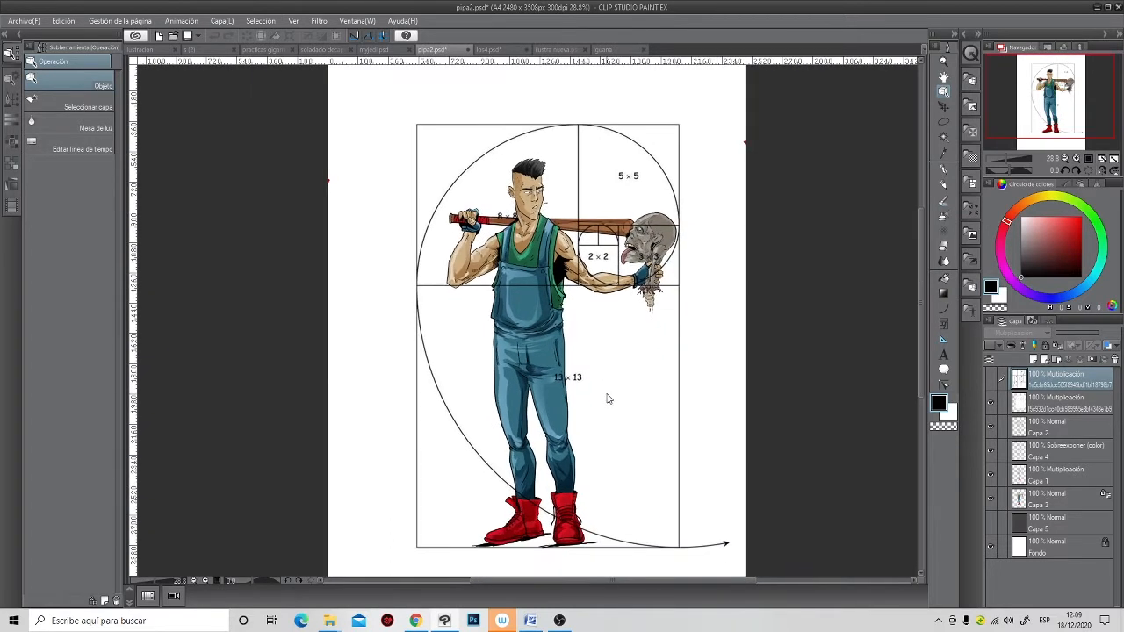
scroll(610, 368, "down", 1)
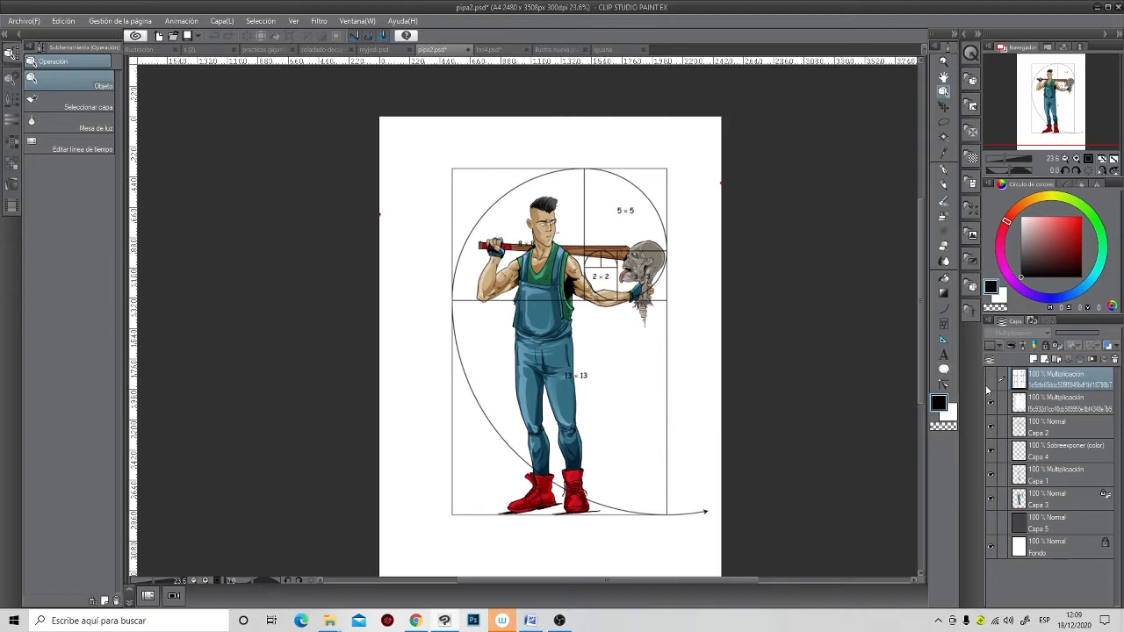
- Hide the golden-spiral overlay layer and show the rule-of-thirds guide layer over the figure instead
left_click(993, 405)
left_click(991, 384)
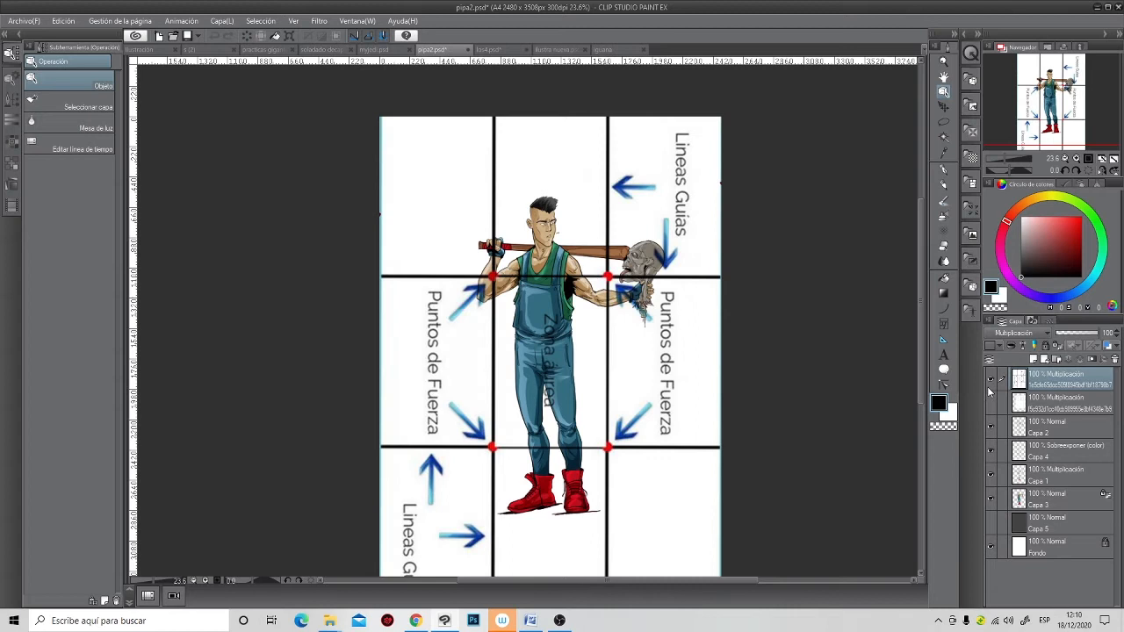
scroll(799, 441, "down", 1)
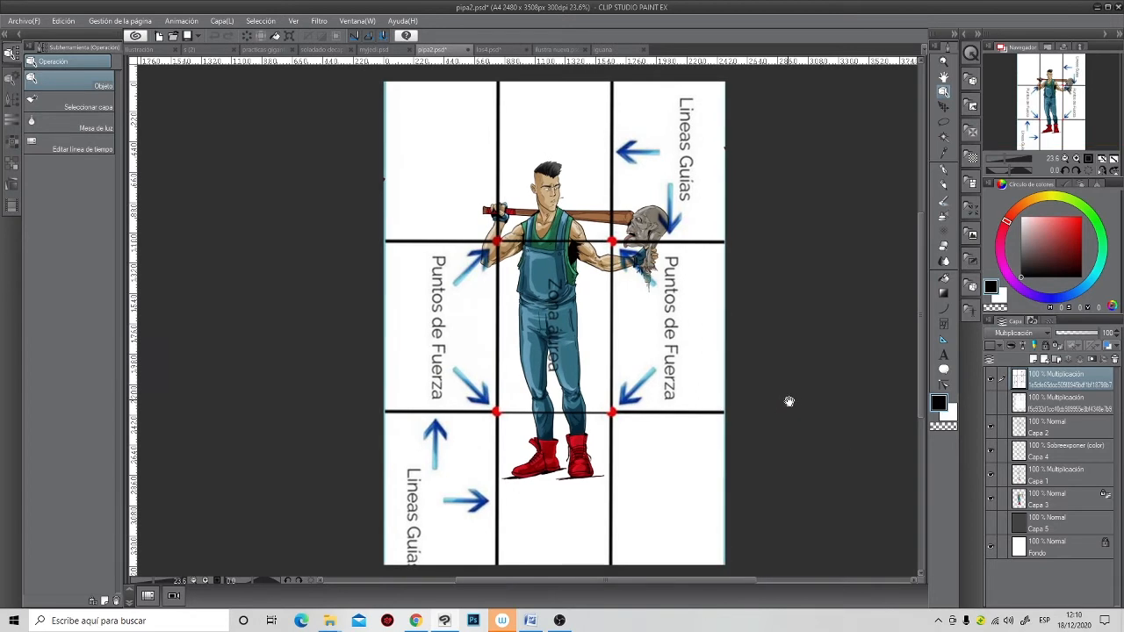
- With the Lápiz rugoso pencil, circle the guide's four power points and sketch a wavy ground line below the figure's boots
left_click_drag(821, 374, 555, 158)
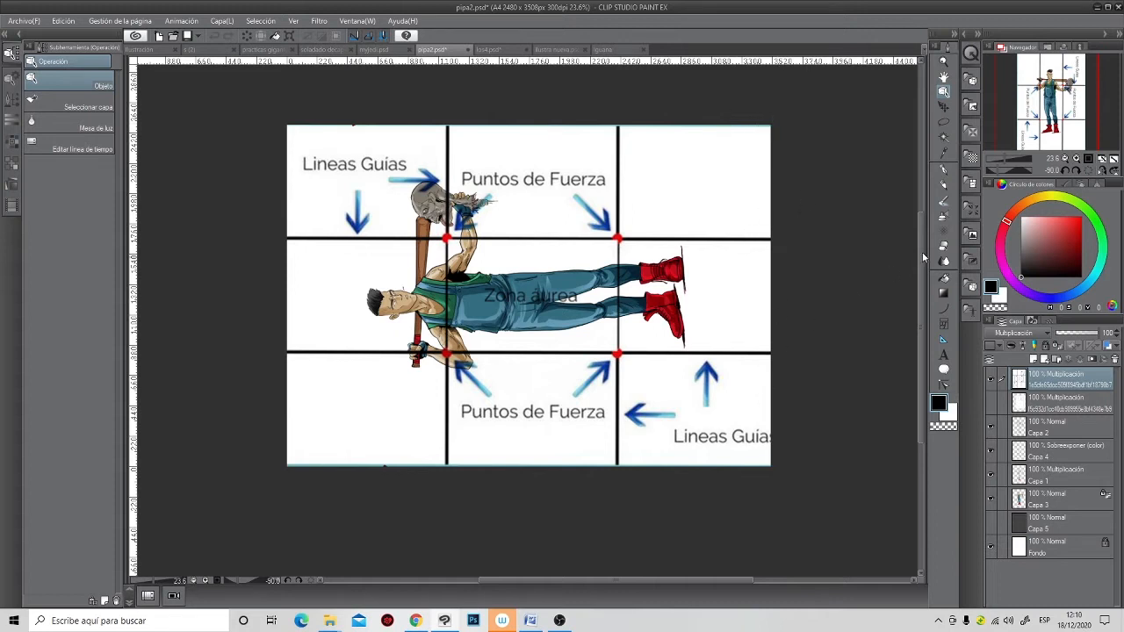
left_click(944, 184)
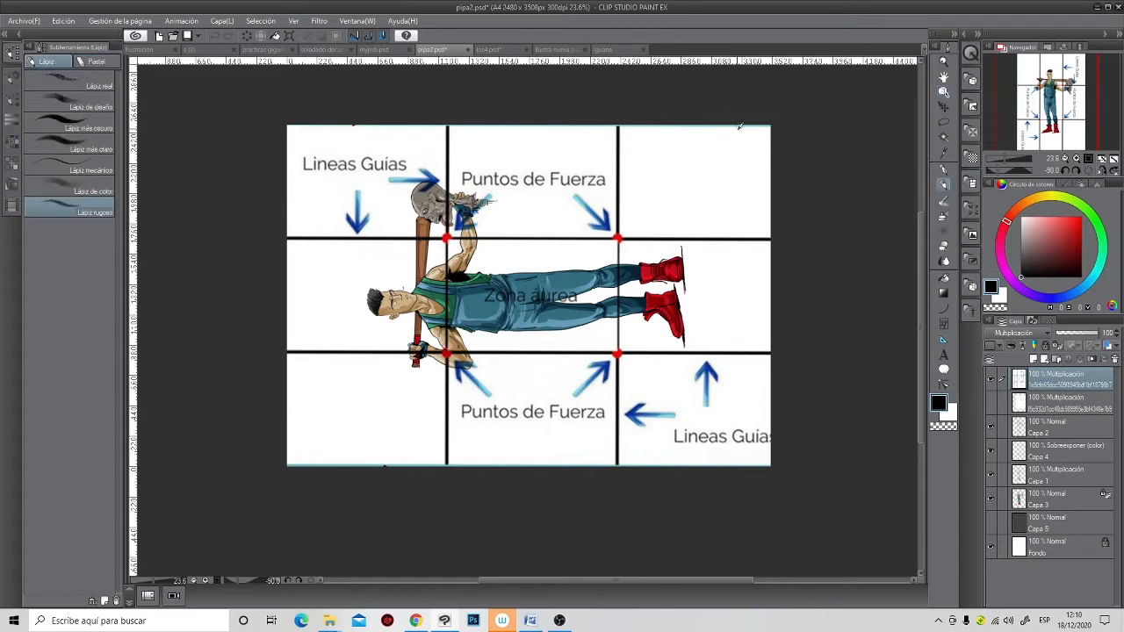
mouse_move(738, 160)
left_mouse_down()
mouse_move(729, 352)
mouse_move(740, 449)
left_mouse_up()
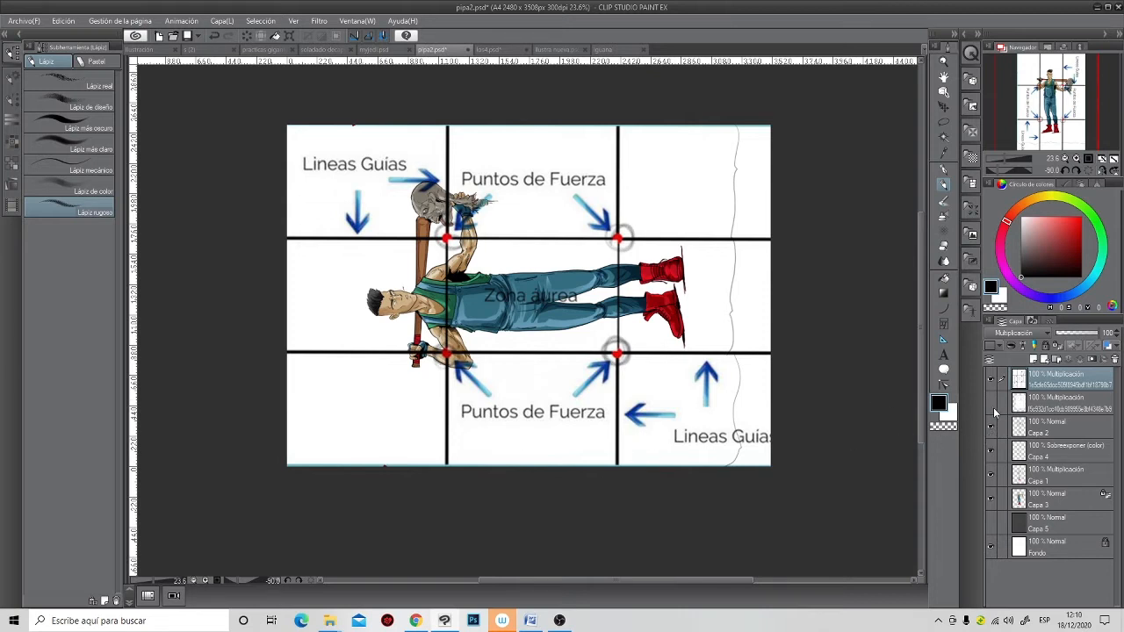
left_click_drag(845, 213, 583, 494)
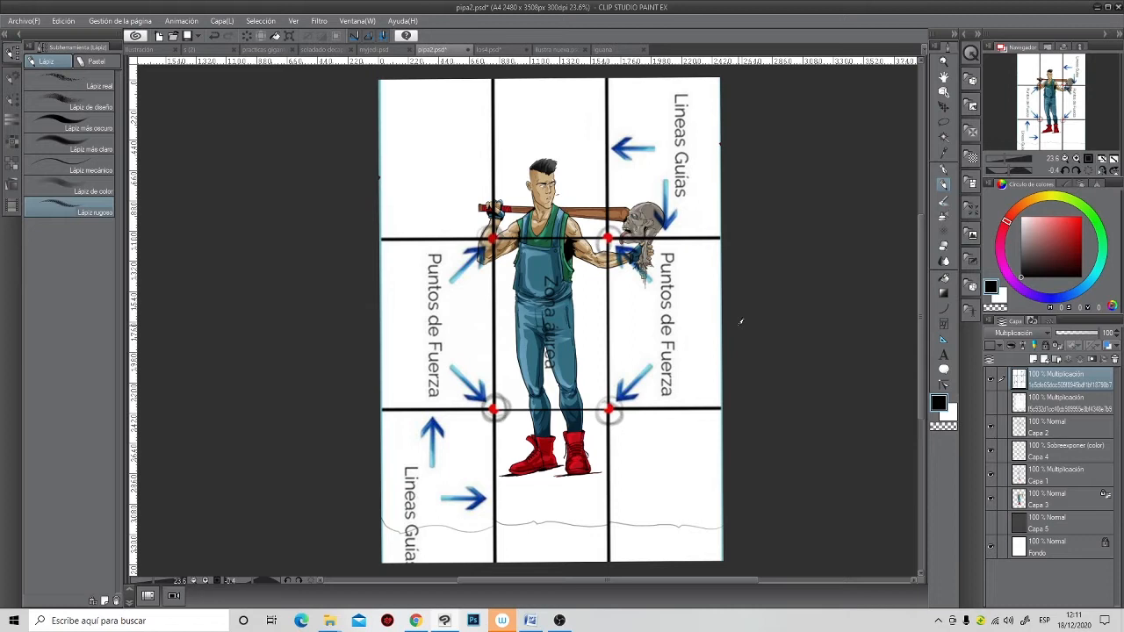
- Look through the other open drawings, from iguana back to the blank Ilustración document, for a suitable composition example
left_click(600, 50)
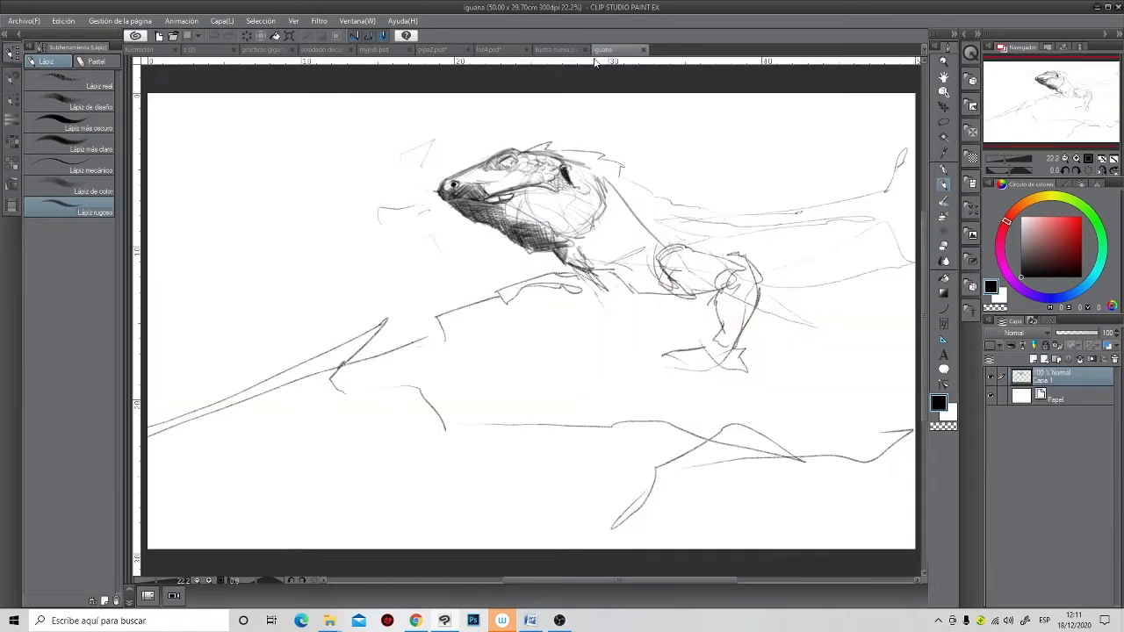
scroll(512, 161, "down", 3)
scroll(512, 161, "up", 1)
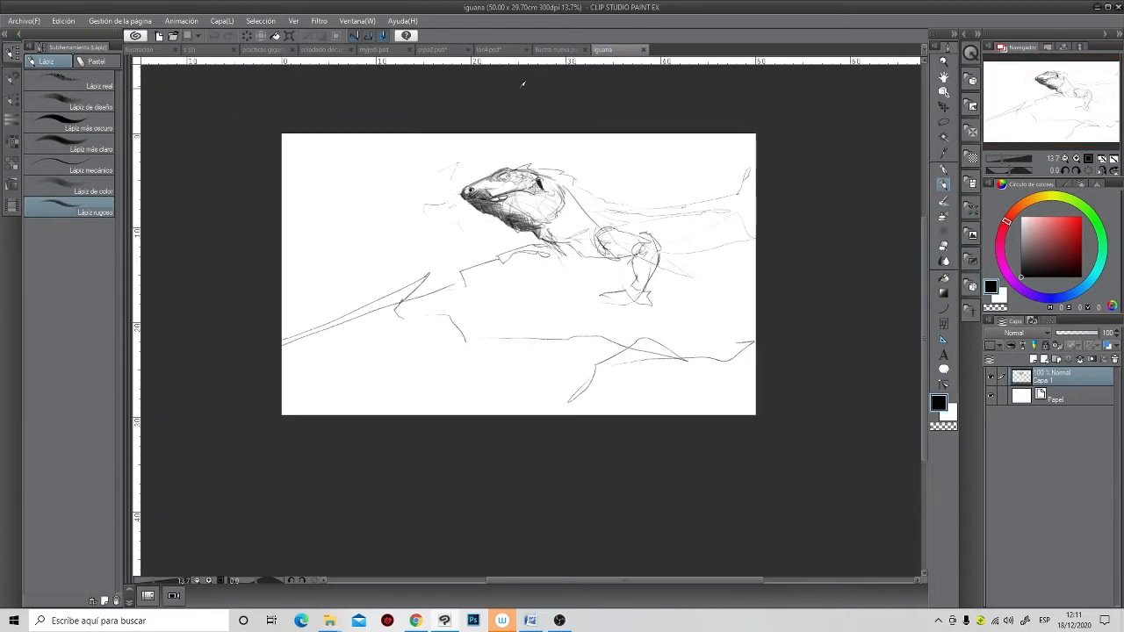
left_click(555, 50)
scroll(484, 184, "down", 2)
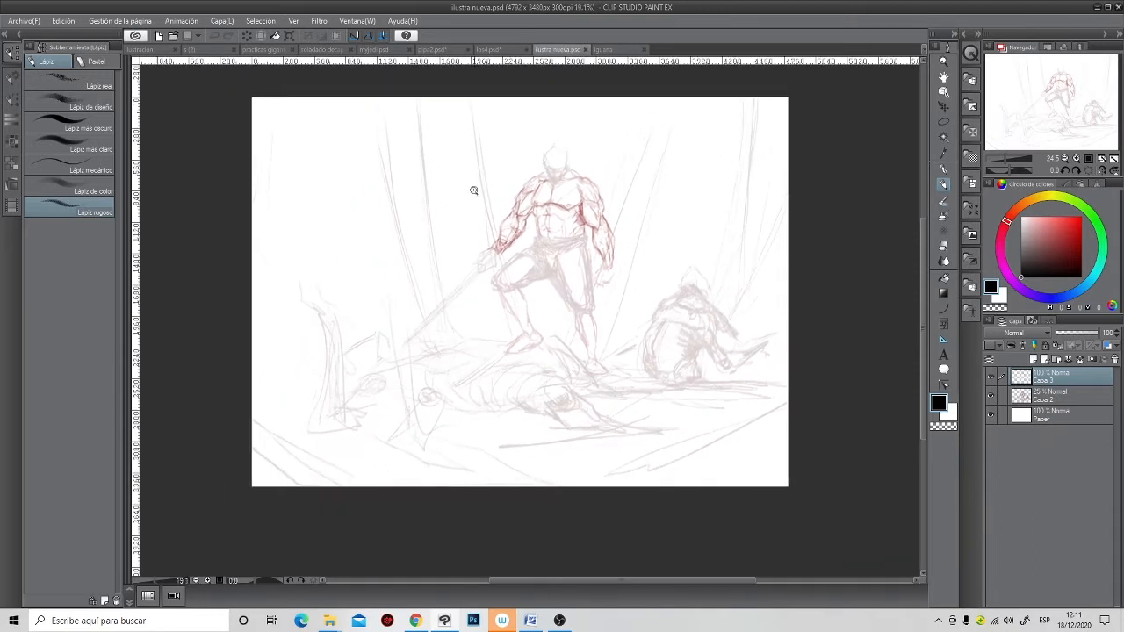
left_click(481, 51)
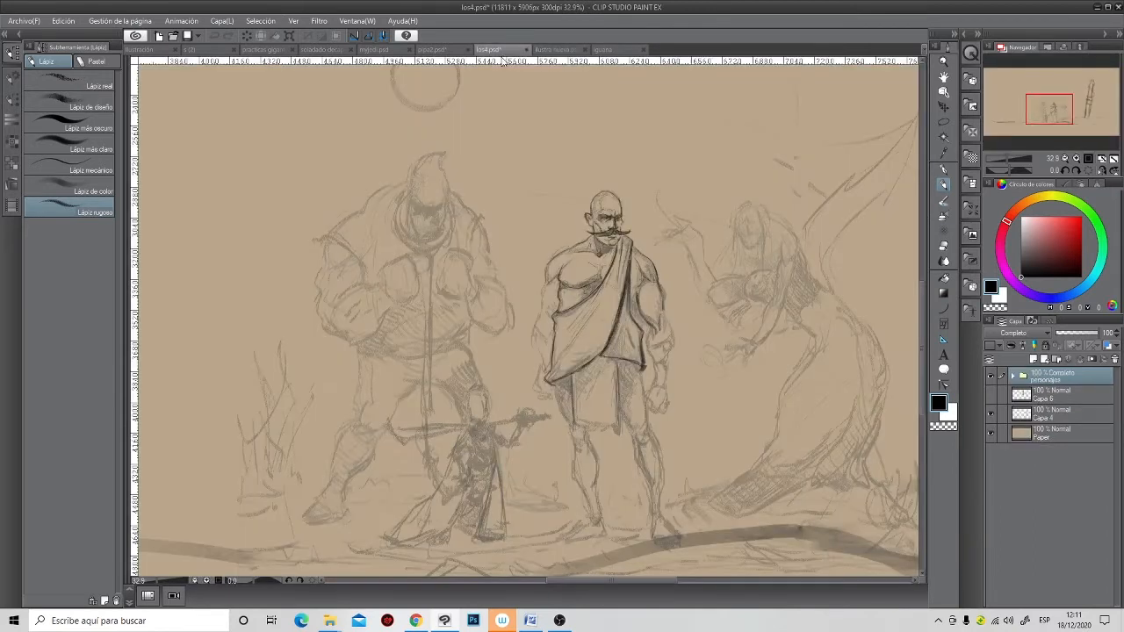
left_click(446, 51)
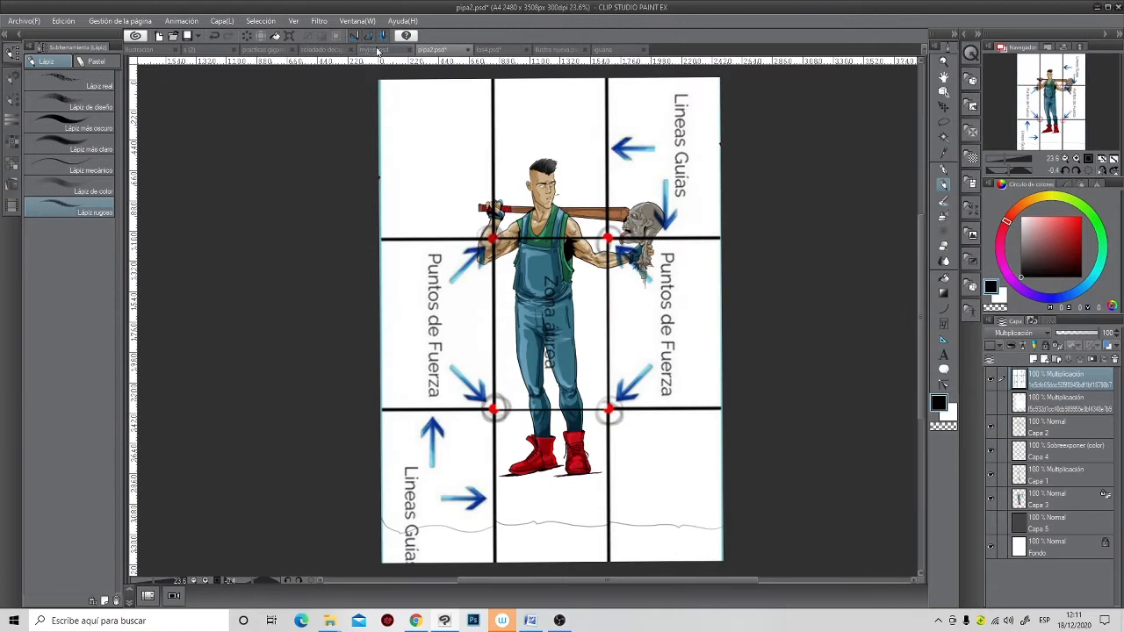
left_click(374, 50)
scroll(356, 175, "down", 2)
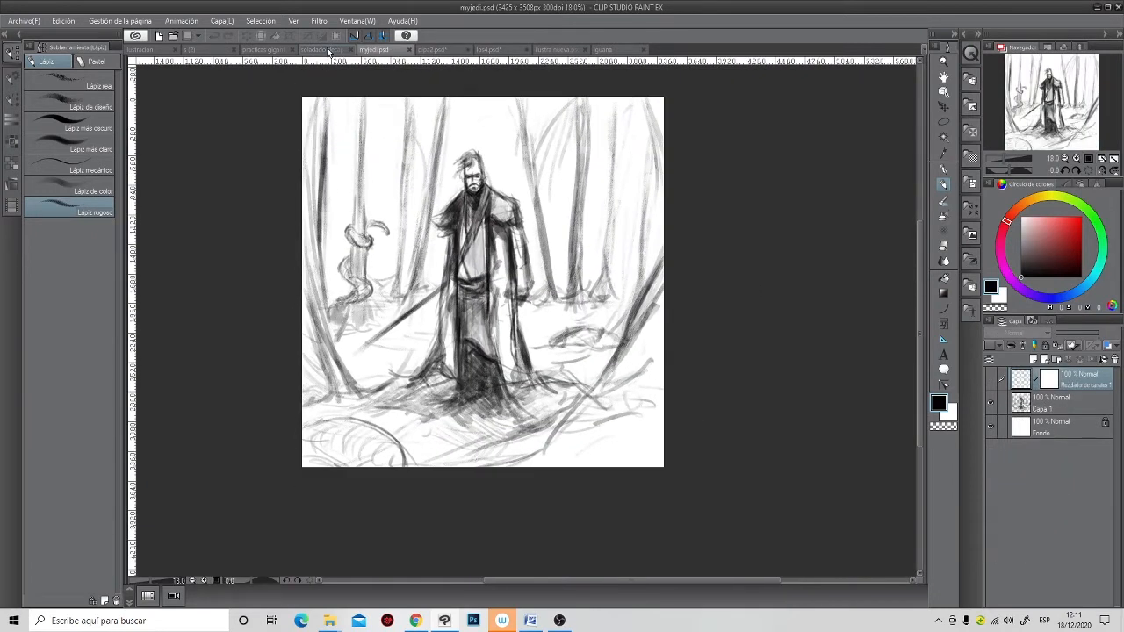
left_click(327, 50)
left_click(262, 50)
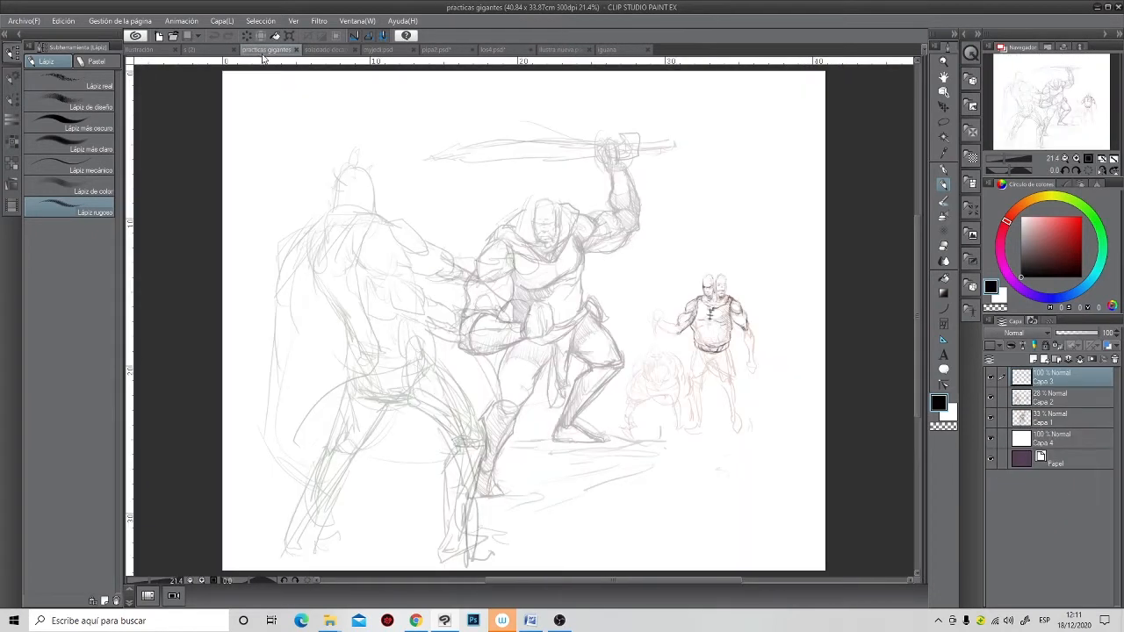
left_click(189, 50)
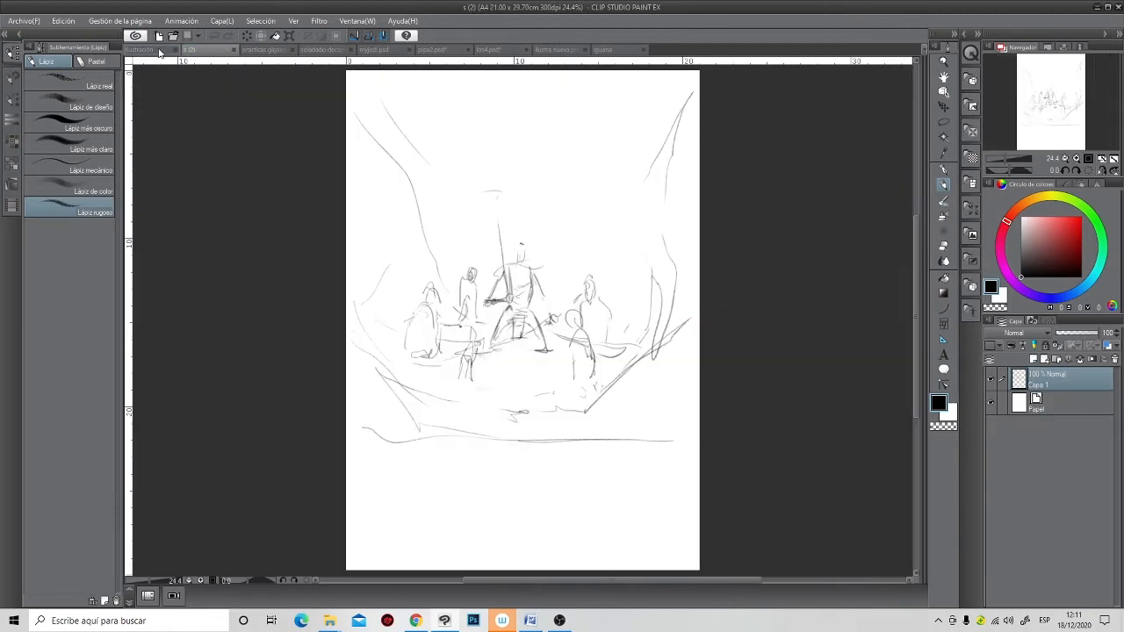
left_click(160, 51)
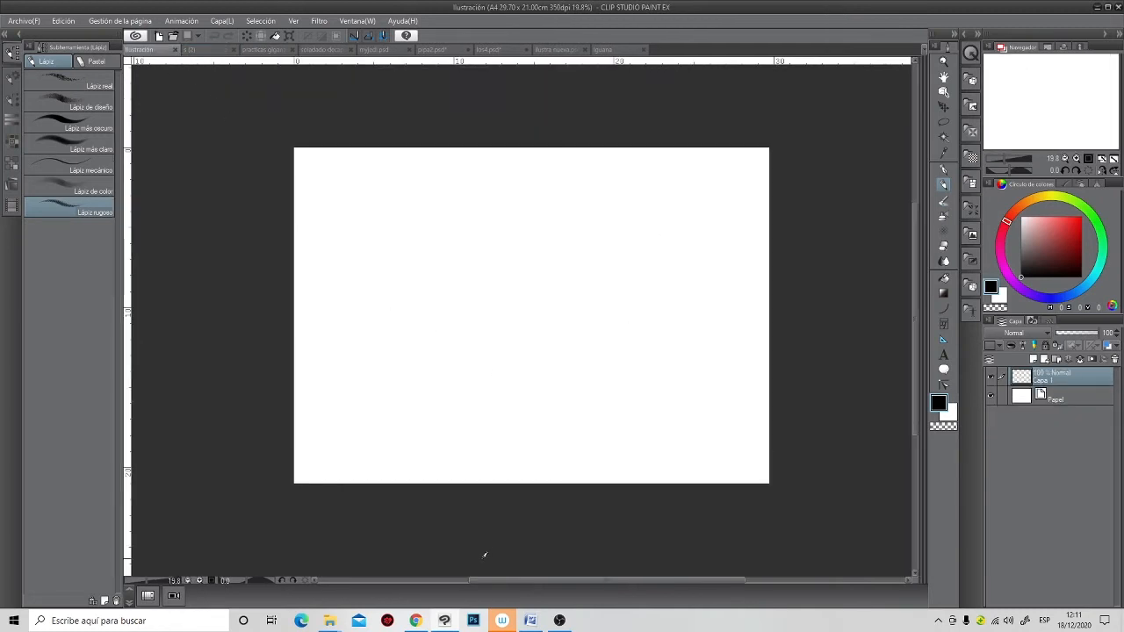
- Open the moustro de riauchuelo drawing and look over the composition of its monster sketch
mouse_move(330, 620)
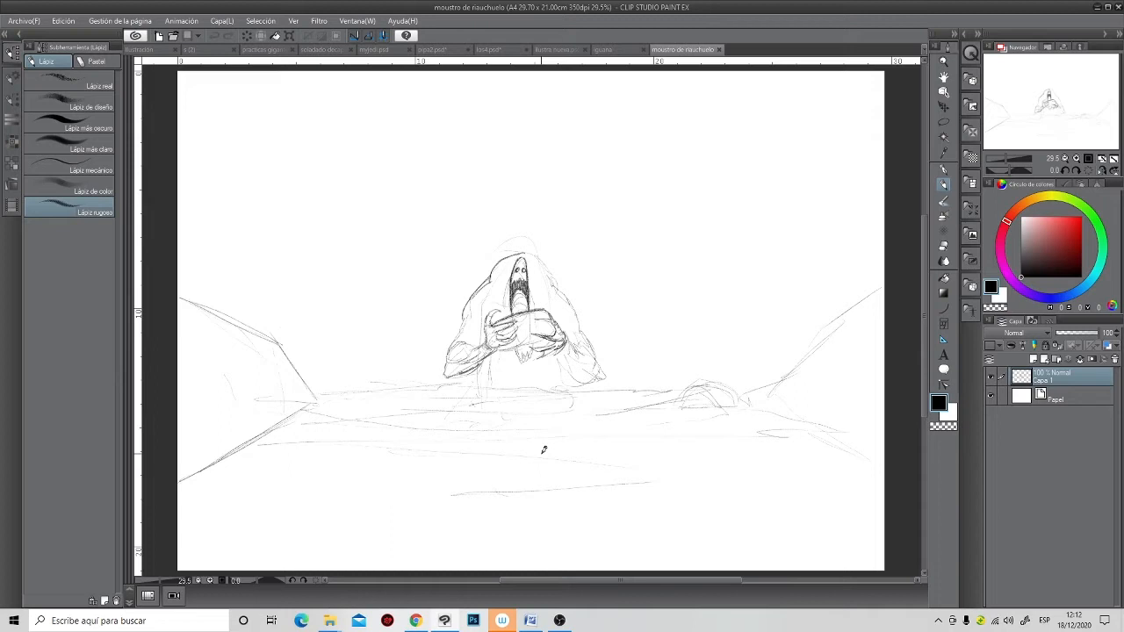
scroll(567, 344, "down", 2)
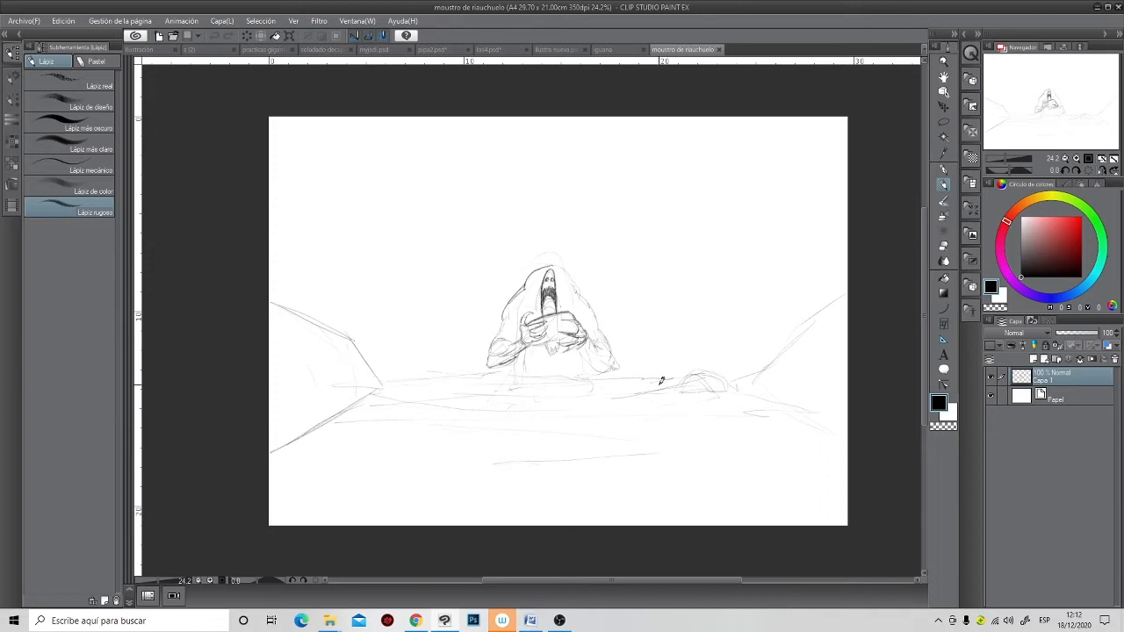
scroll(539, 394, "up", 2)
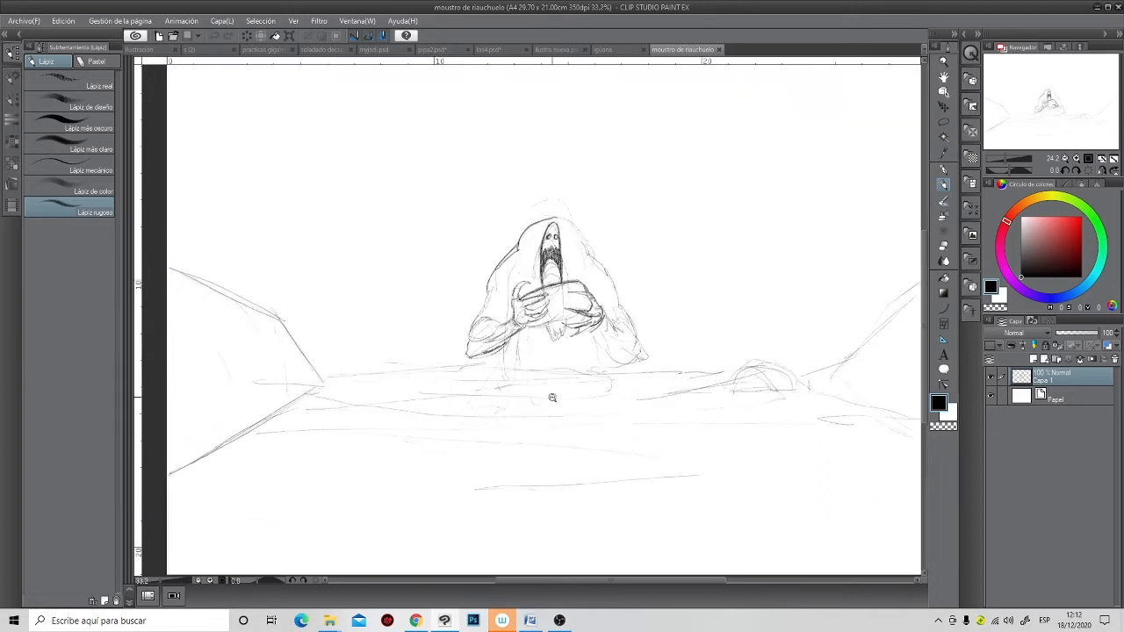
scroll(584, 389, "down", 2)
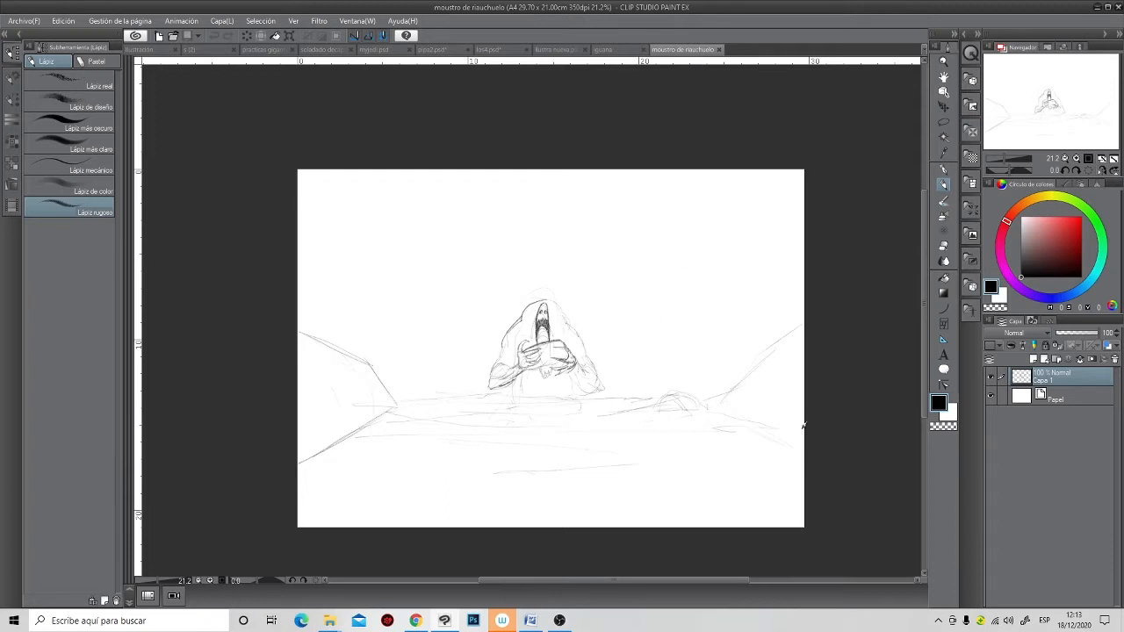
- Add a new layer above the monster sketch and set the drawing colour to red
left_click(1034, 360)
left_click(1081, 225)
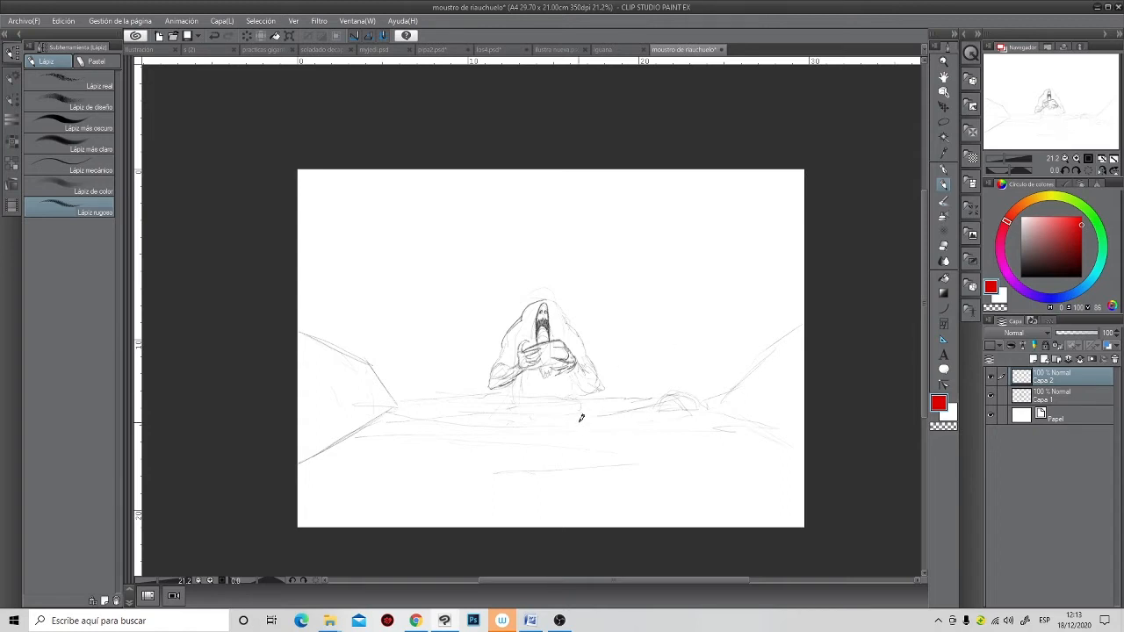
scroll(553, 377, "up", 2)
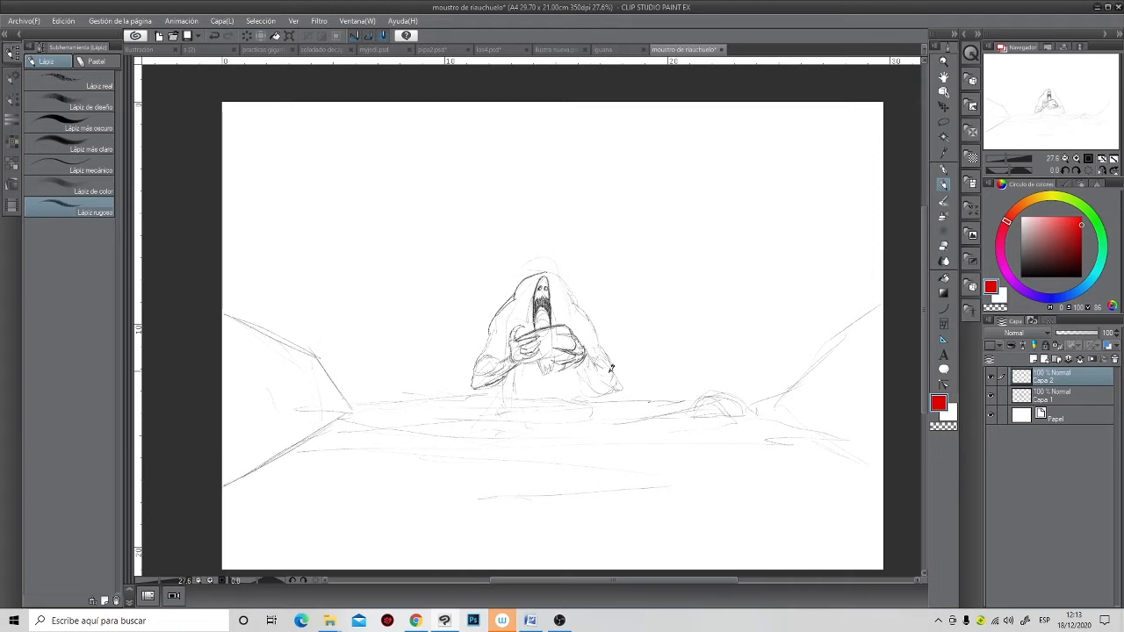
- Place a vertical symmetrical ruler through the centre of the monster's head and a horizontal one across its chest
left_click(944, 340)
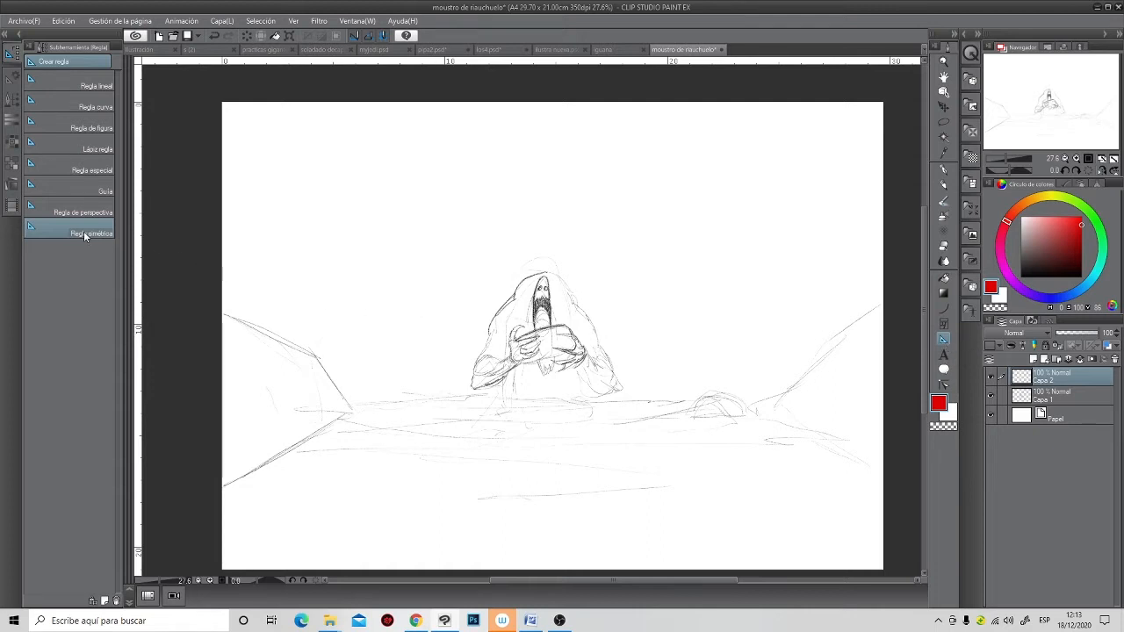
scroll(561, 311, "up", 3)
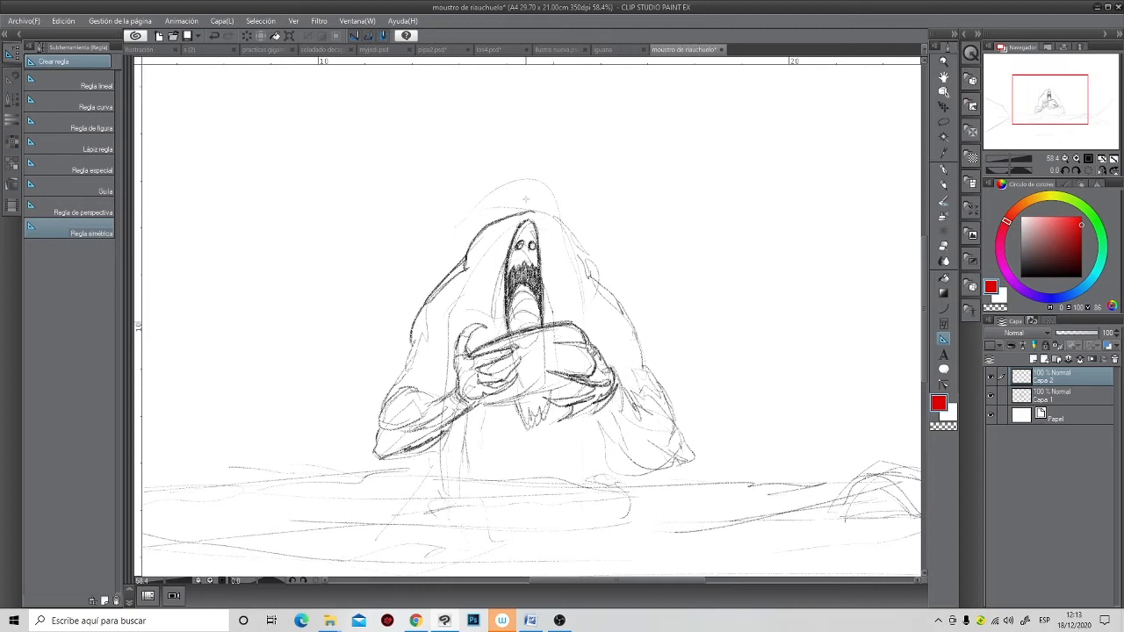
left_click_drag(527, 204, 525, 200)
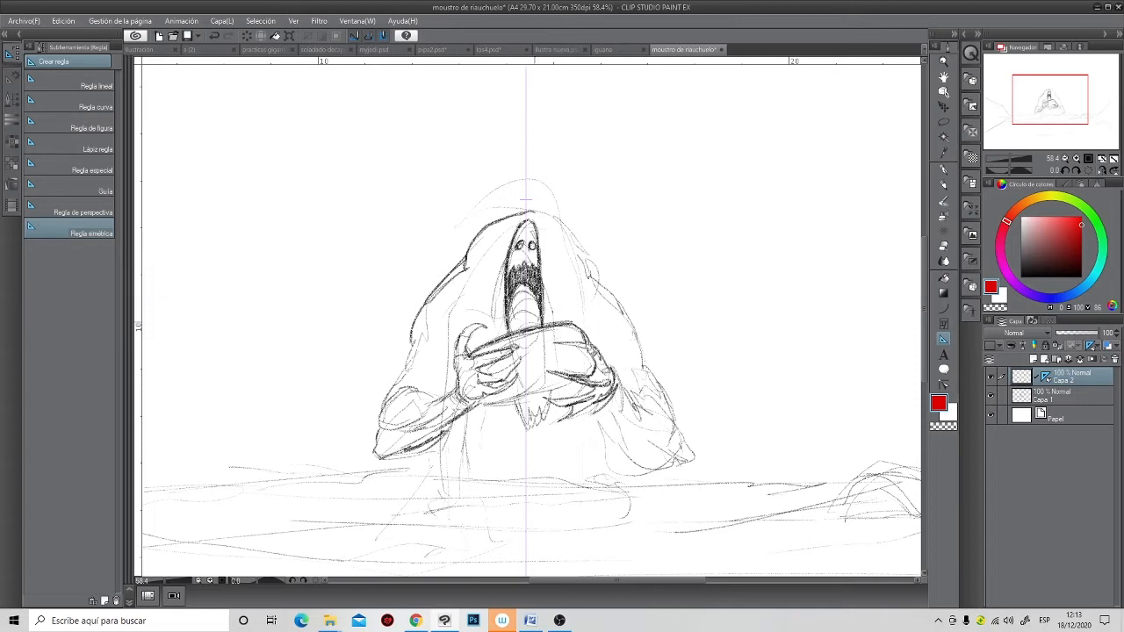
scroll(524, 309, "down", 2)
left_click_drag(398, 307, 603, 334)
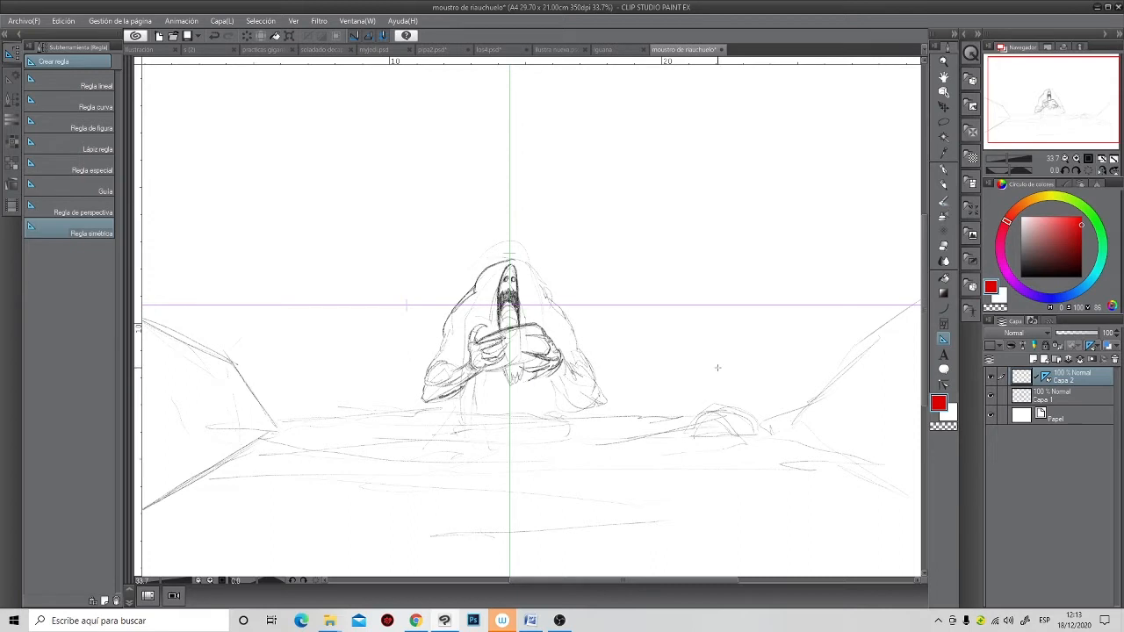
- Pencil red test strokes beside the monster's shoulder, and undo them together with both symmetrical rulers
left_click(945, 183)
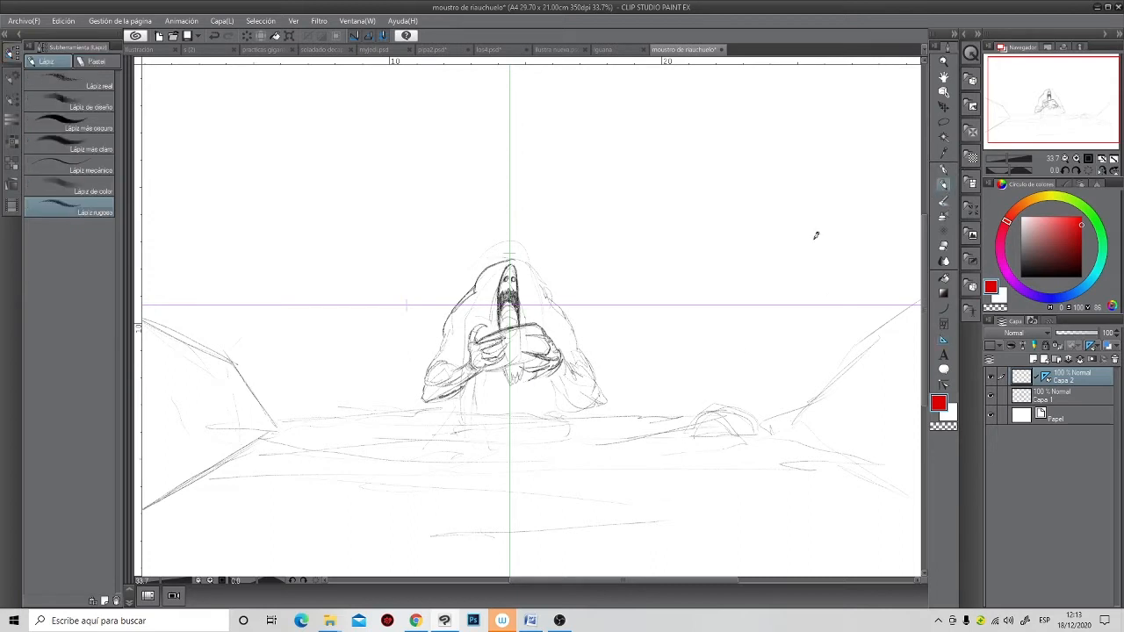
left_click_drag(443, 273, 439, 369)
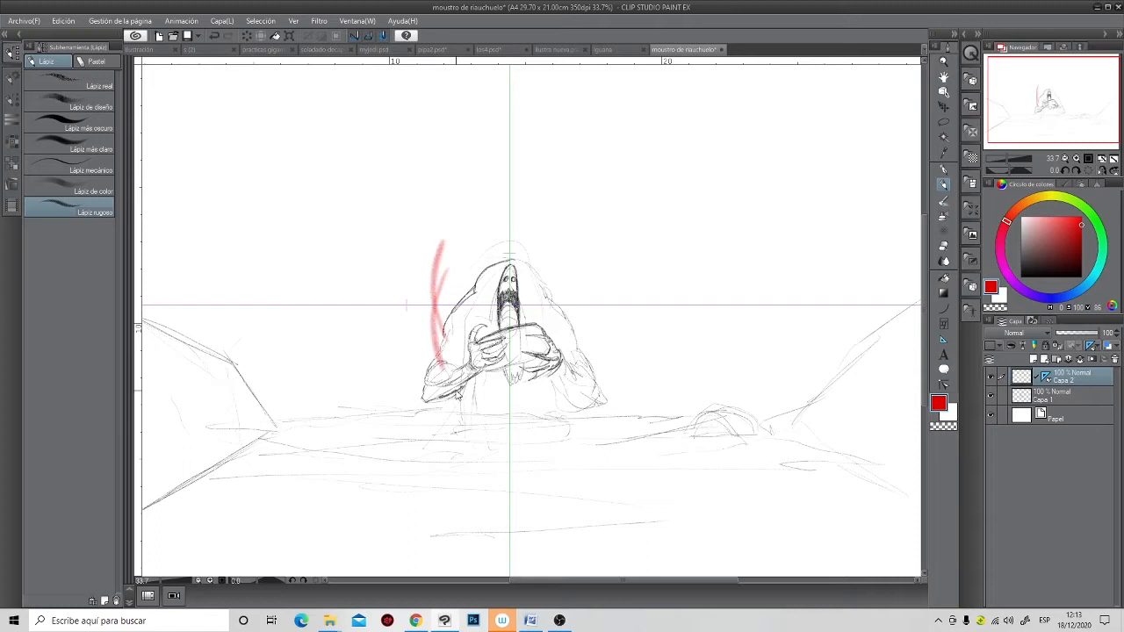
key("ctrl+z")
key("ctrl+z")
key("ctrl+z")
- Place a diagonal symmetrical ruler across the canvas, running through the monster's hands
left_click(944, 341)
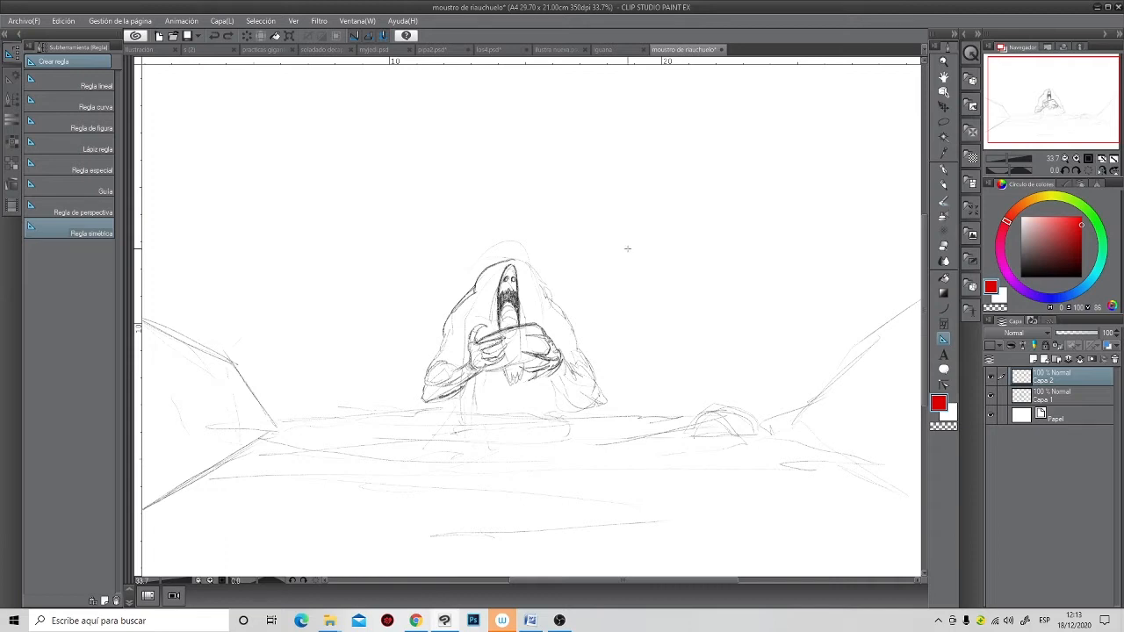
left_click_drag(630, 242, 409, 497)
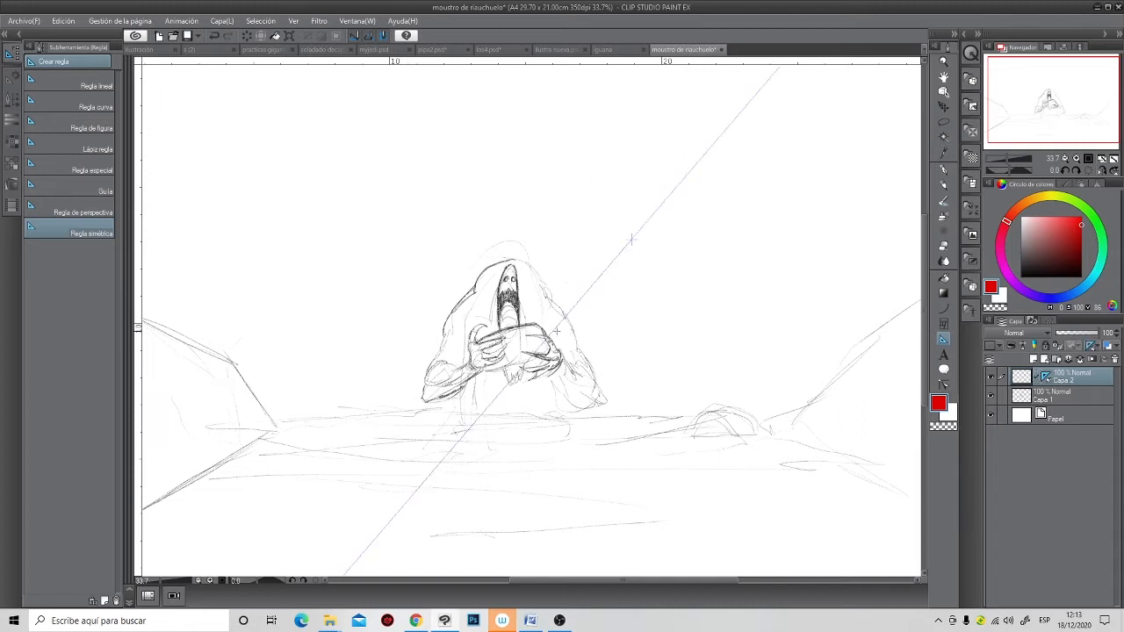
- Pencil a red test arc mirrored across the diagonal symmetrical ruler, and undo both the arc and the ruler
left_click(944, 184)
mouse_move(525, 163)
left_mouse_down()
mouse_move(445, 236)
mouse_move(431, 267)
left_mouse_up()
key("ctrl+z")
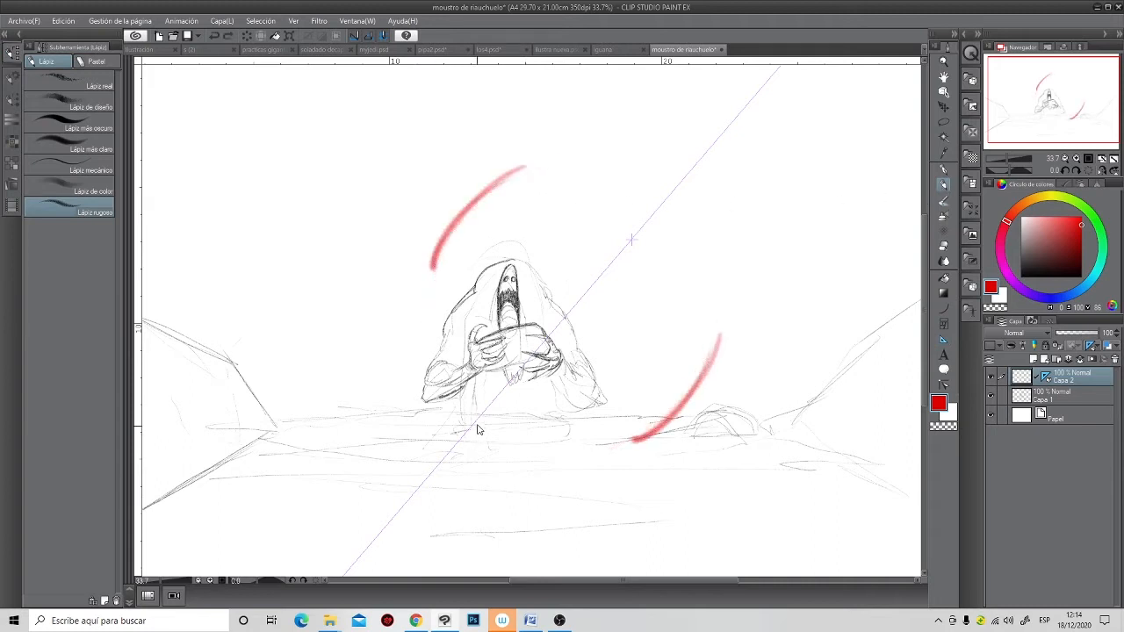
key("ctrl+z")
key("ctrl+z")
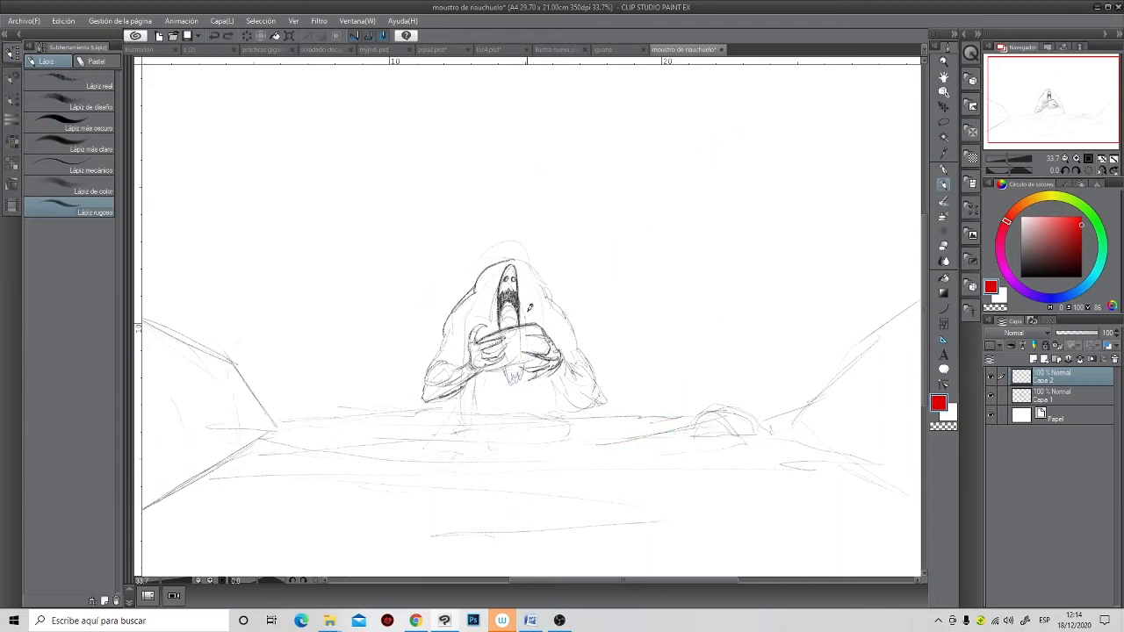
- Place a vertical symmetrical ruler through the centre of the monster's head, and try a diagonal one crossing it
left_click(944, 339)
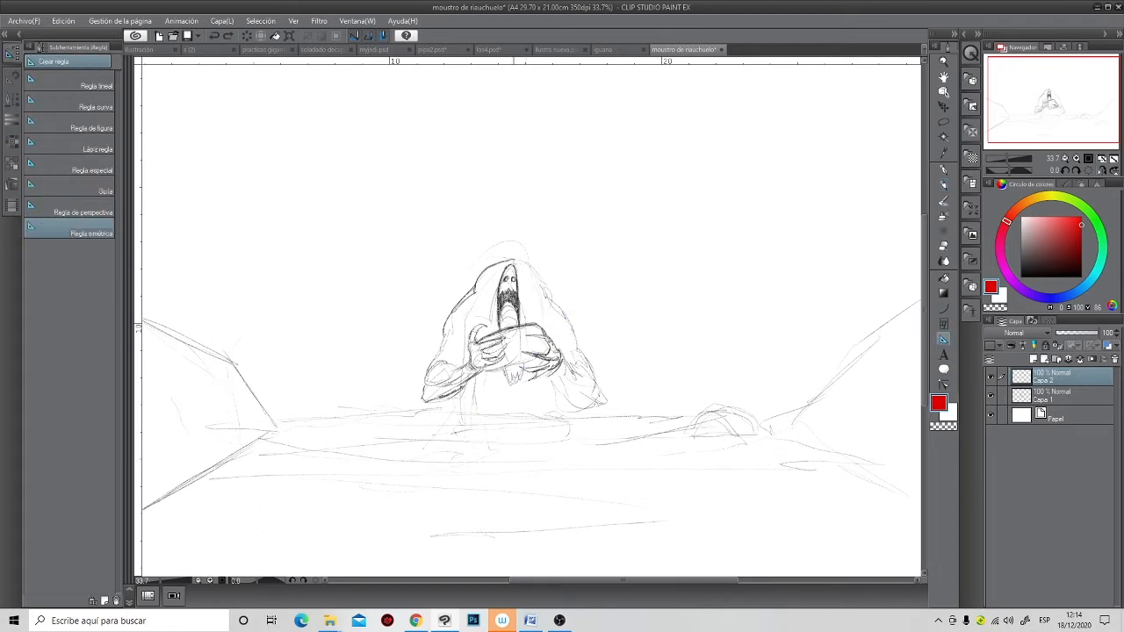
left_click_drag(508, 257, 509, 562)
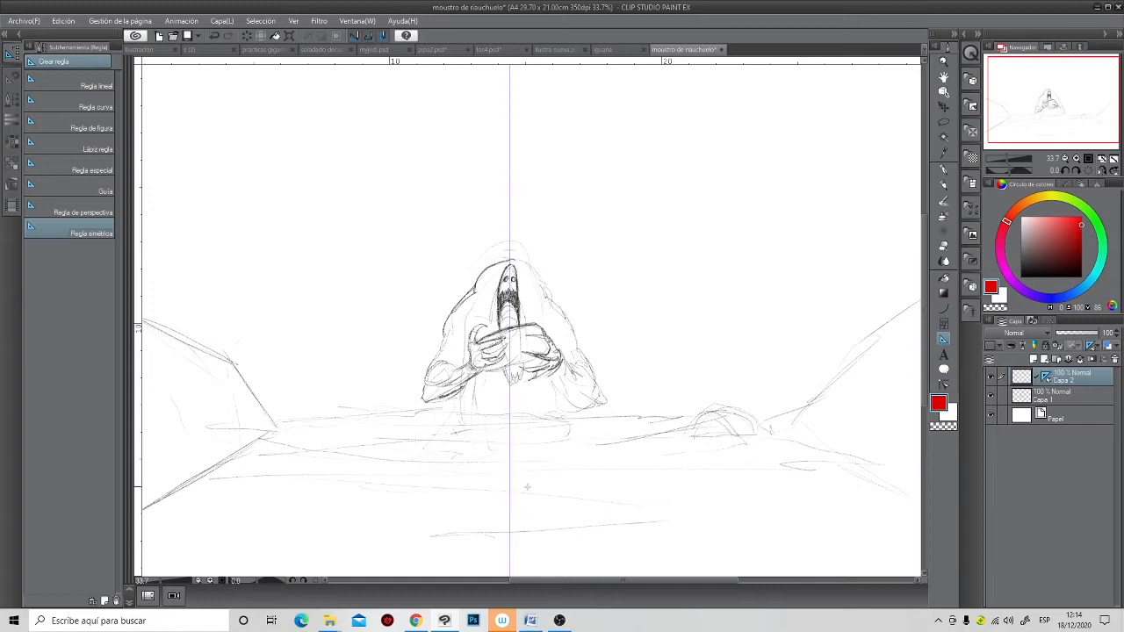
left_click_drag(645, 271, 650, 268)
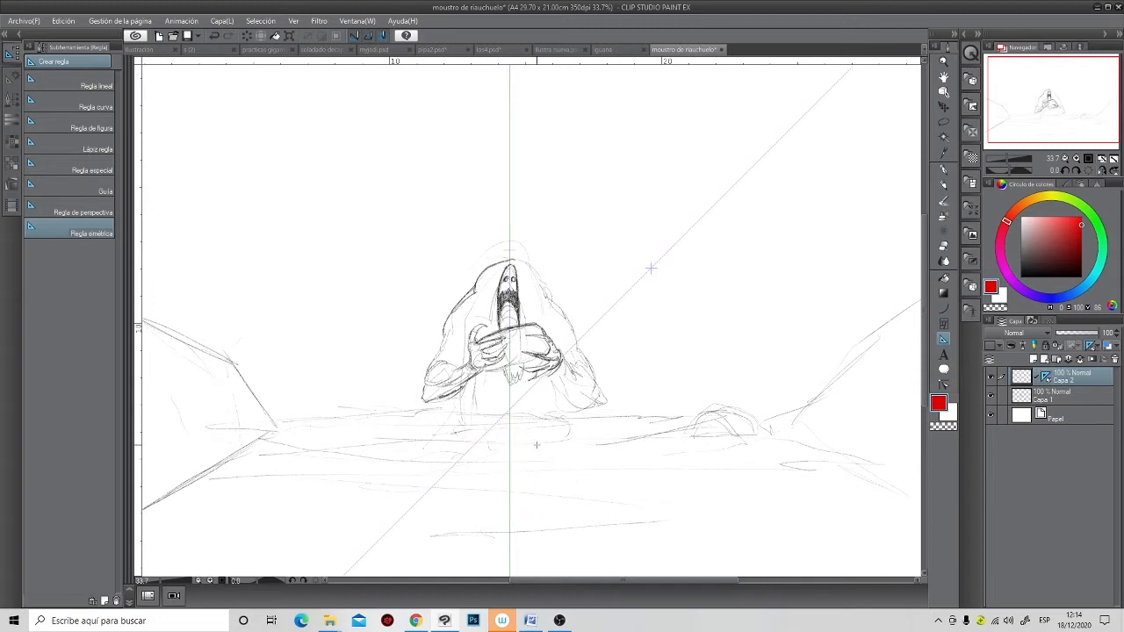
key("ctrl+z")
- Try several roughly vertical symmetrical rulers beside the monster, and undo back to the single ruler through its centre
left_click_drag(562, 243, 562, 477)
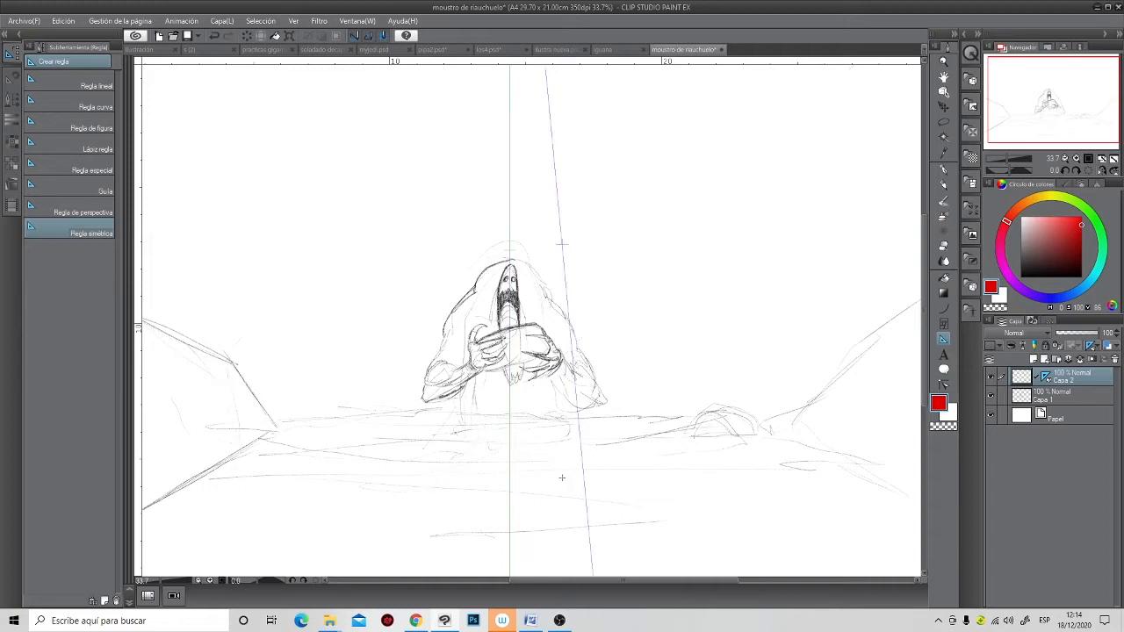
left_click(604, 204)
left_click_drag(634, 252, 636, 528)
left_click(667, 317)
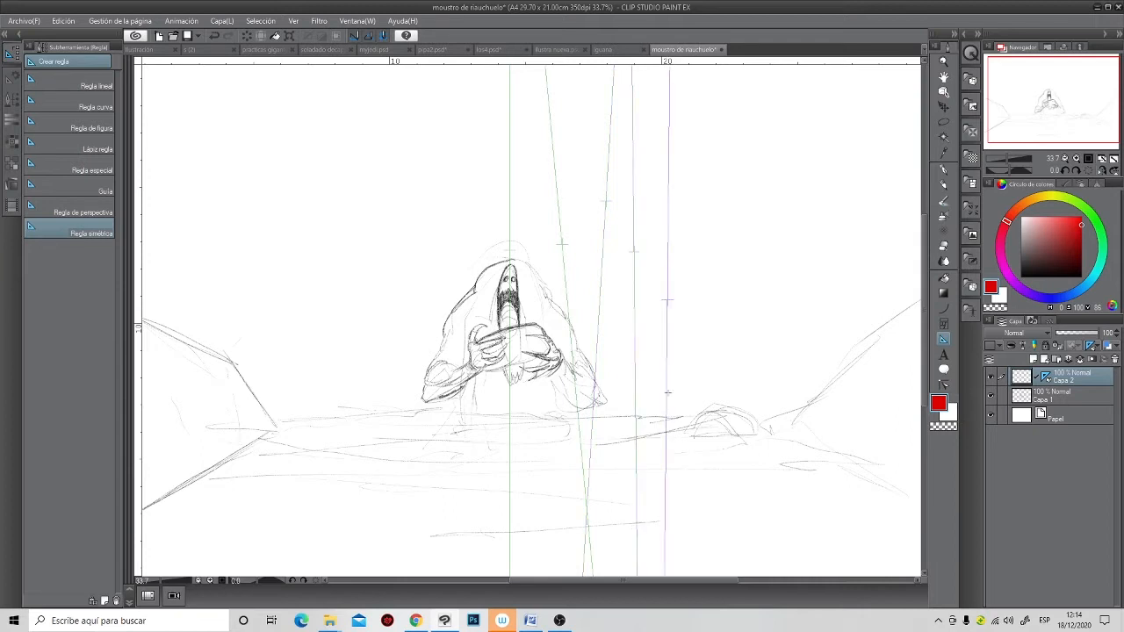
key("ctrl+z")
key("ctrl+z")
key("ctrl+z")
key("ctrl+z")
key("ctrl+z")
key("ctrl+z")
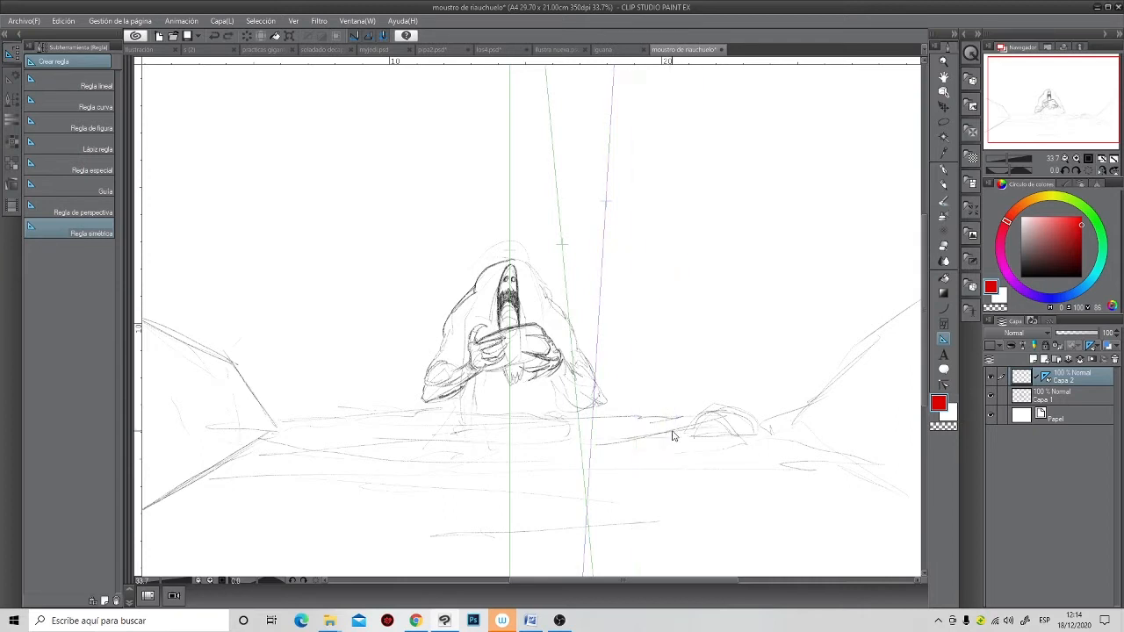
key("ctrl+z")
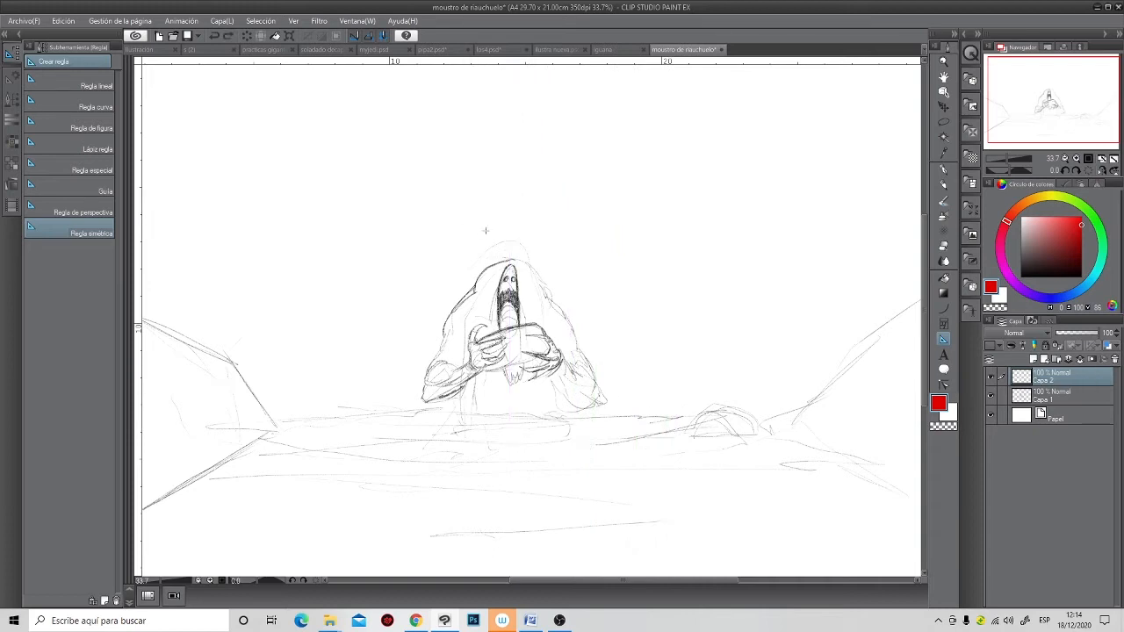
key("ctrl+y")
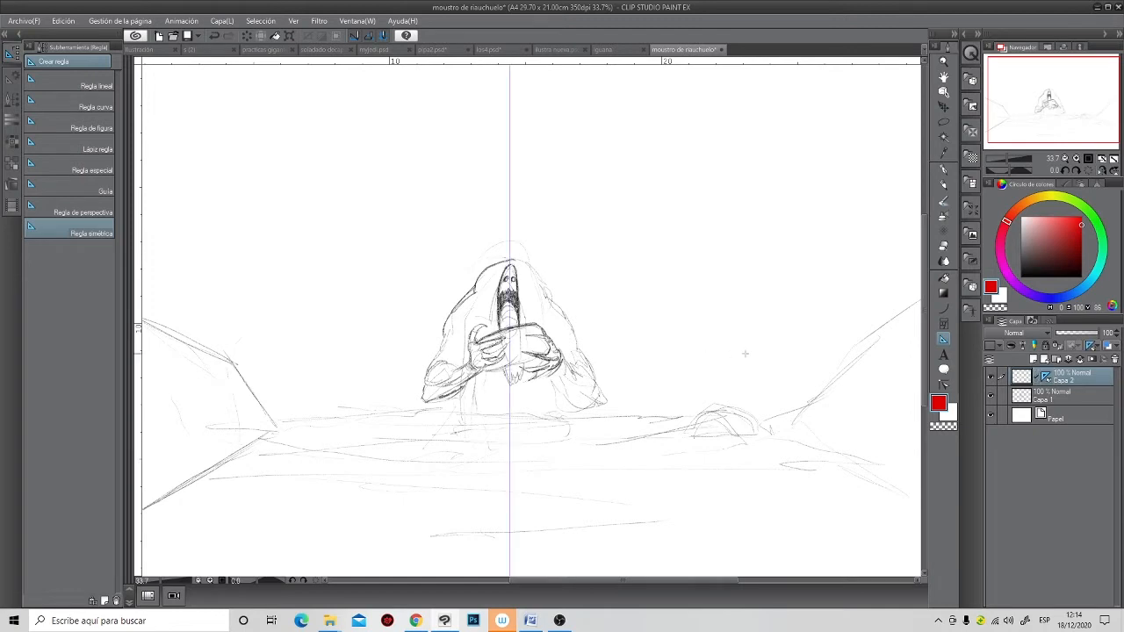
- Set the drawing colour to black and pencil a mirrored trial stroke along the monster's hood, undoing the stroke
left_click_drag(599, 422, 649, 400)
key("p")
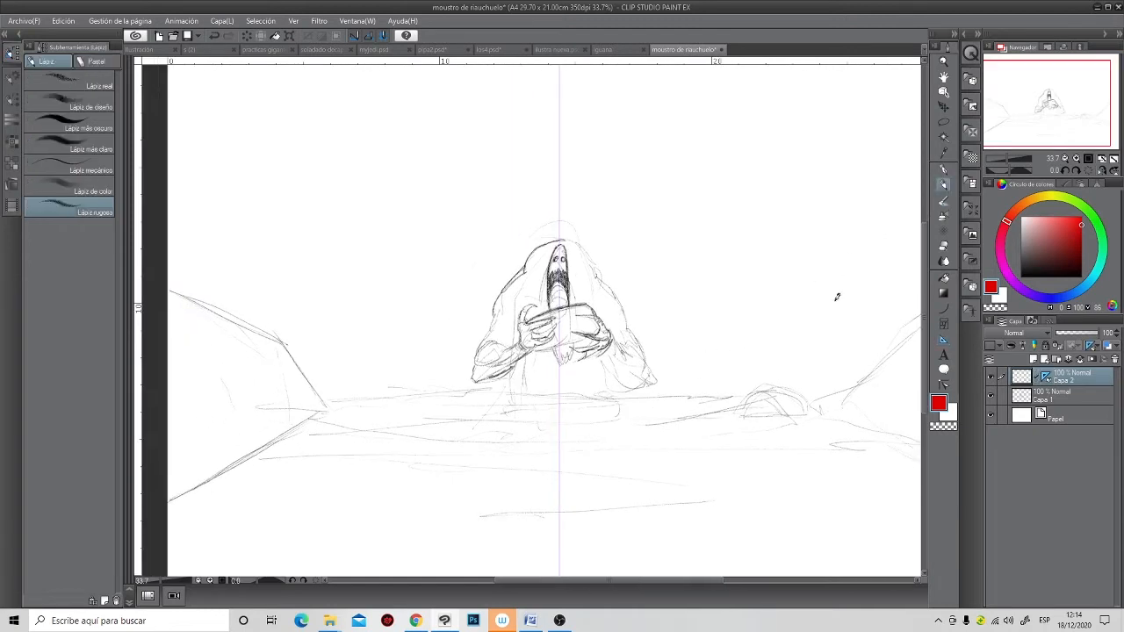
left_click(1021, 278)
scroll(520, 318, "up", 2)
scroll(541, 312, "up", 2)
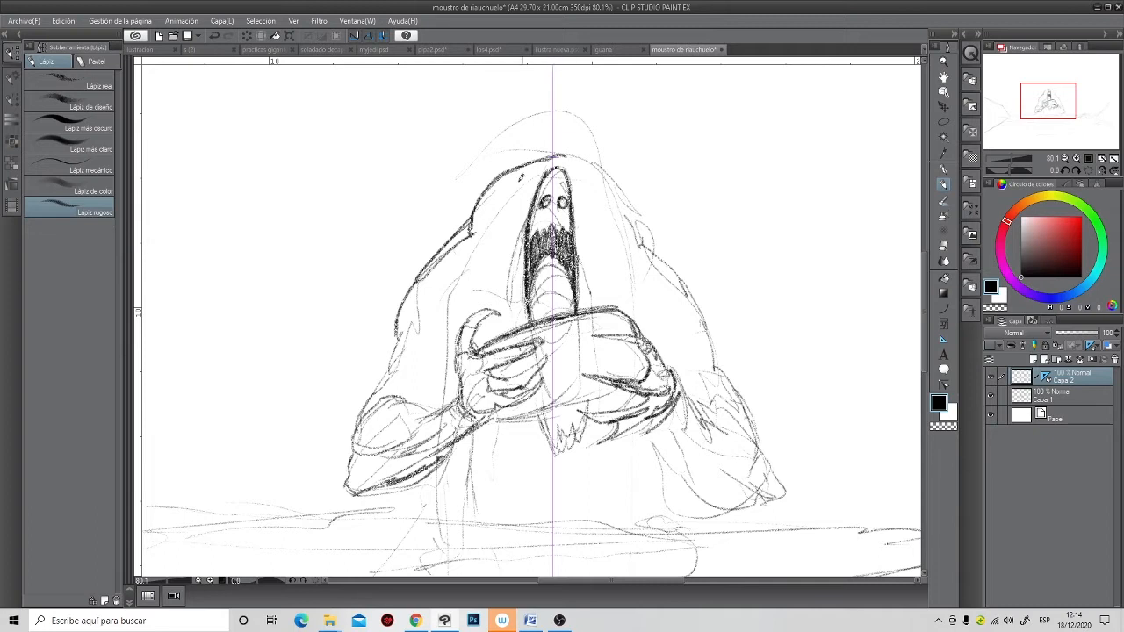
mouse_move(549, 155)
left_mouse_down()
mouse_move(520, 163)
mouse_move(474, 208)
mouse_move(482, 220)
left_mouse_up()
key("ctrl+z")
- Switch to the Lápiz real pencil and test mirrored strokes beside the shoulder and along the hood, undoing each one
left_click(88, 81)
mouse_move(409, 173)
left_mouse_down()
mouse_move(351, 285)
mouse_move(360, 312)
left_mouse_up()
key("ctrl+z")
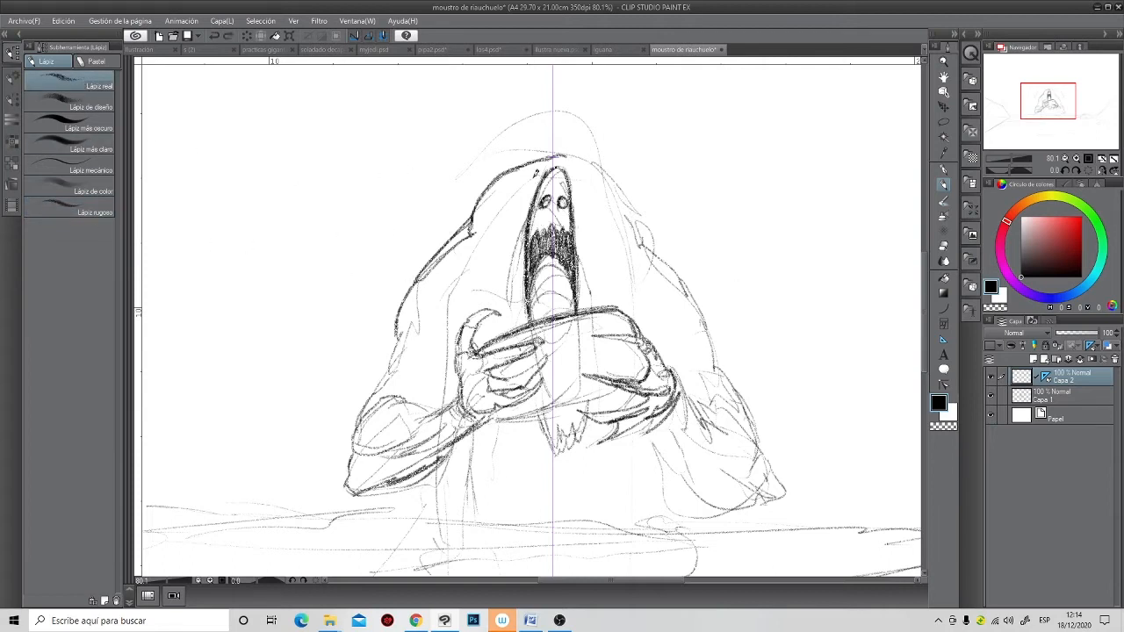
mouse_move(551, 154)
left_mouse_down()
mouse_move(505, 176)
mouse_move(481, 209)
left_mouse_up()
key("ctrl+z")
- Trace the monster's hood, shoulders and arms in mirrored green pencil lines, and check the tracing with the sketch layer briefly hidden
left_click(1101, 231)
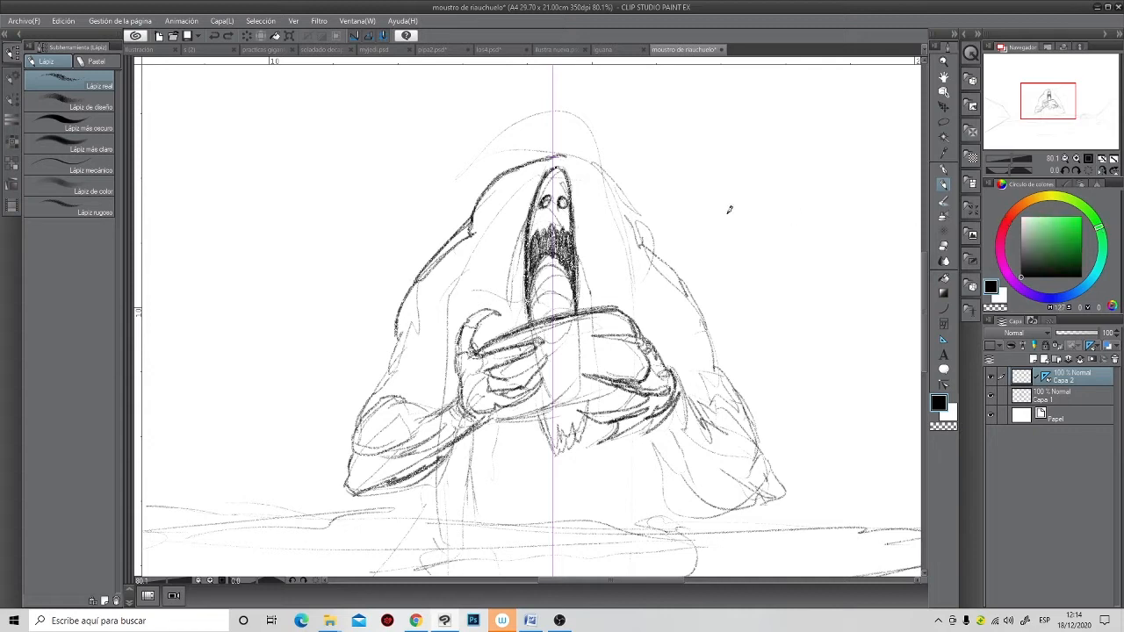
left_click(1081, 230)
mouse_move(554, 152)
left_mouse_down()
mouse_move(505, 171)
mouse_move(472, 225)
mouse_move(418, 272)
mouse_move(348, 483)
mouse_move(383, 481)
mouse_move(464, 437)
mouse_move(474, 413)
left_mouse_up()
mouse_move(448, 453)
left_mouse_down()
mouse_move(413, 484)
mouse_move(354, 494)
mouse_move(353, 425)
mouse_move(405, 388)
mouse_move(428, 401)
mouse_move(450, 390)
mouse_move(654, 398)
mouse_move(451, 394)
mouse_move(426, 403)
mouse_move(445, 390)
mouse_move(439, 334)
mouse_move(453, 332)
mouse_move(467, 283)
left_mouse_up()
left_click_drag(488, 240, 510, 246)
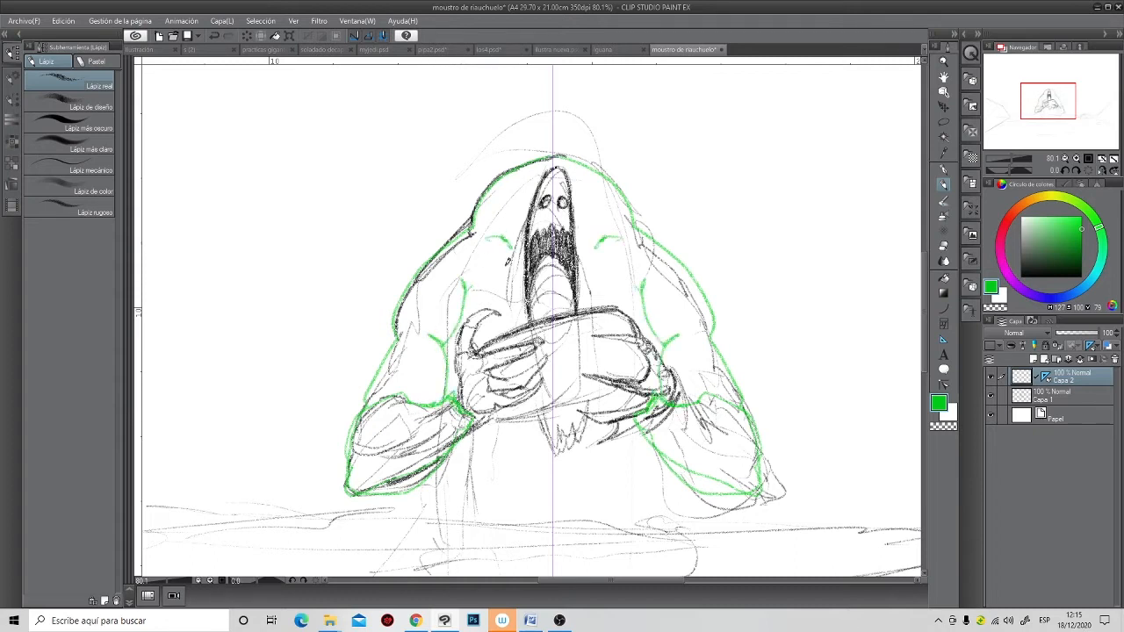
left_click(991, 396)
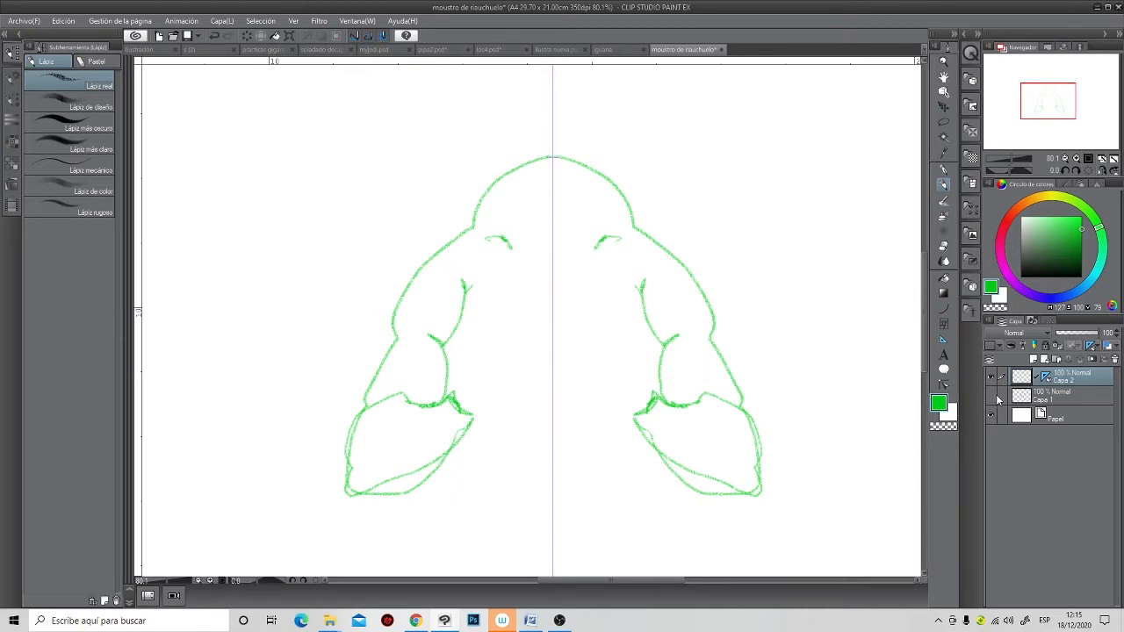
left_click(991, 396)
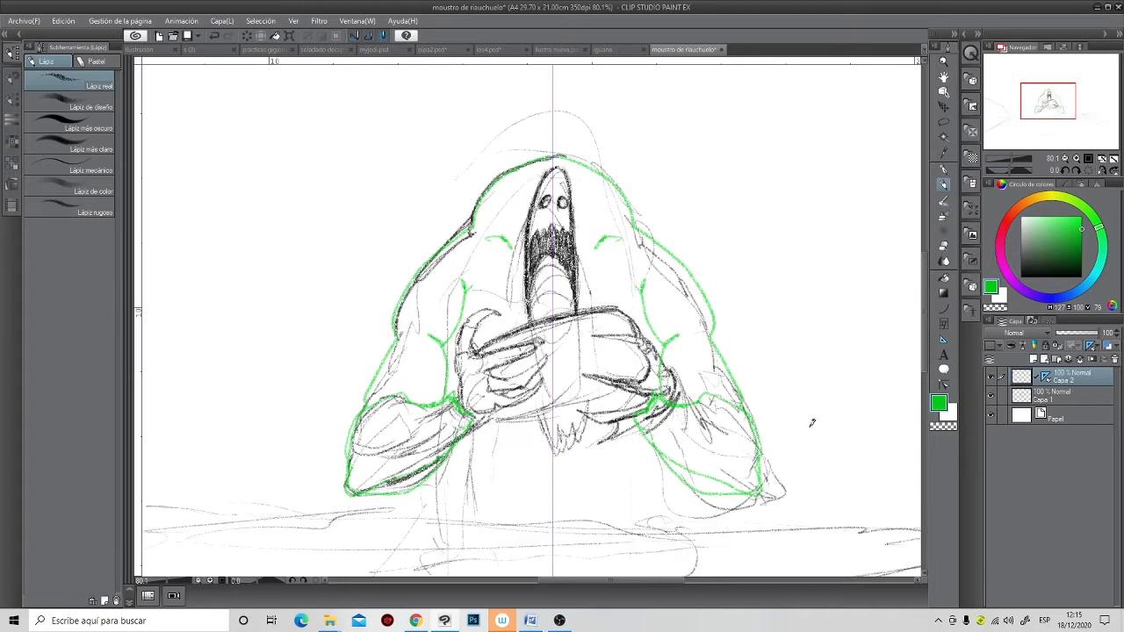
- Undo the green tracing, the symmetrical ruler and the added layer, and reset the drawing colour to black
key("ctrl+z")
key("ctrl+z")
key("ctrl+z")
key("ctrl+z")
key("ctrl+z")
key("ctrl+z")
key("ctrl+z")
key("ctrl+z")
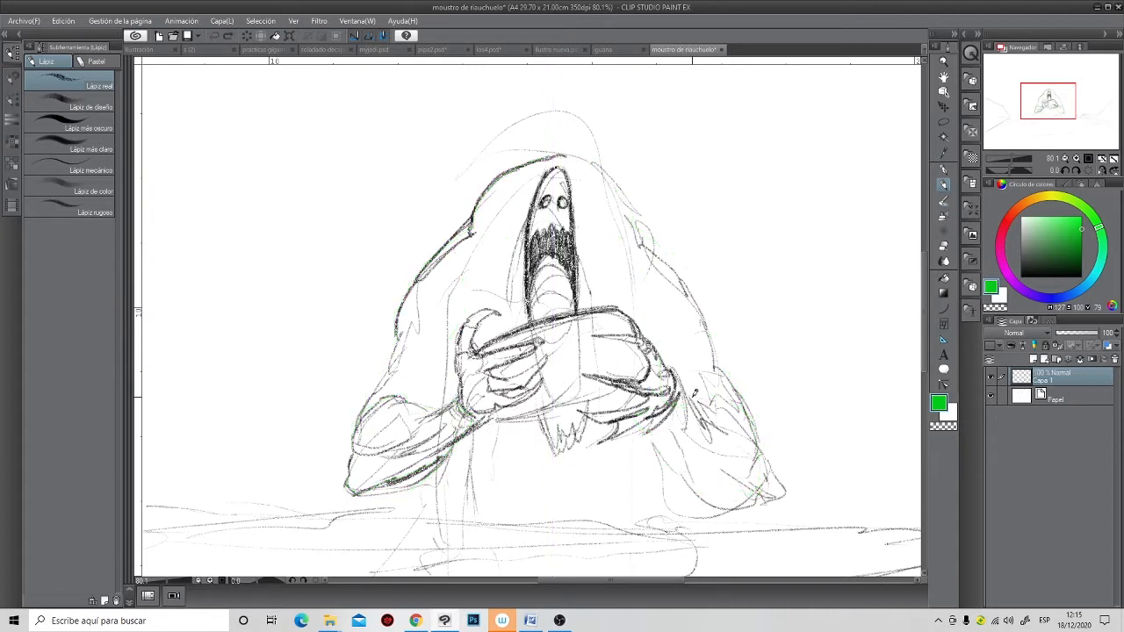
scroll(690, 400, "down", 5)
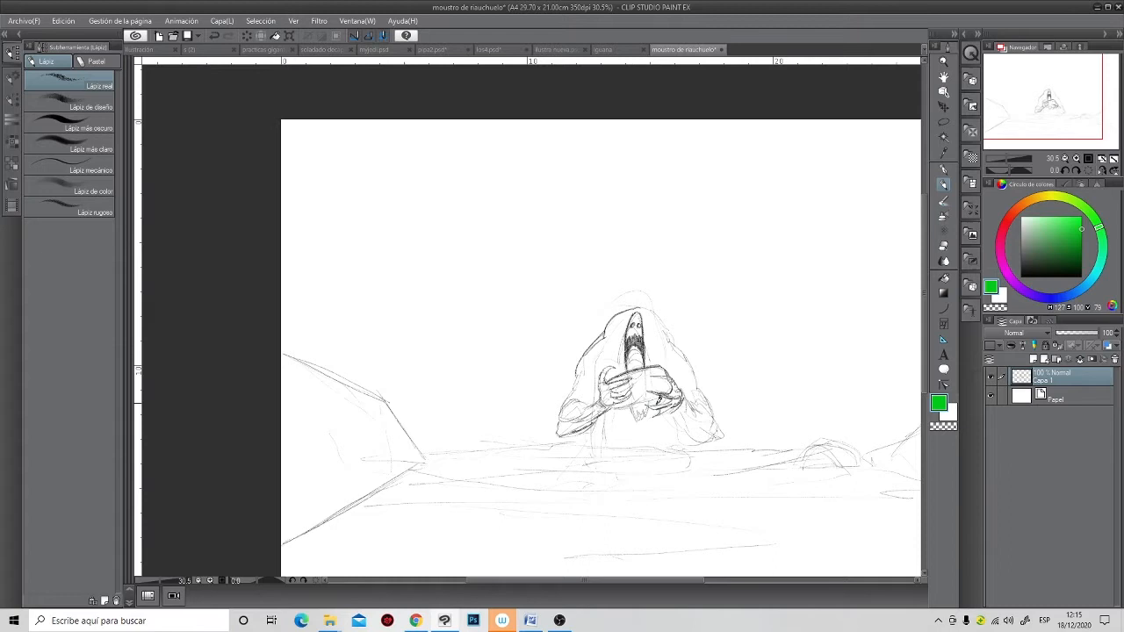
key("d")
left_click_drag(680, 417, 566, 368)
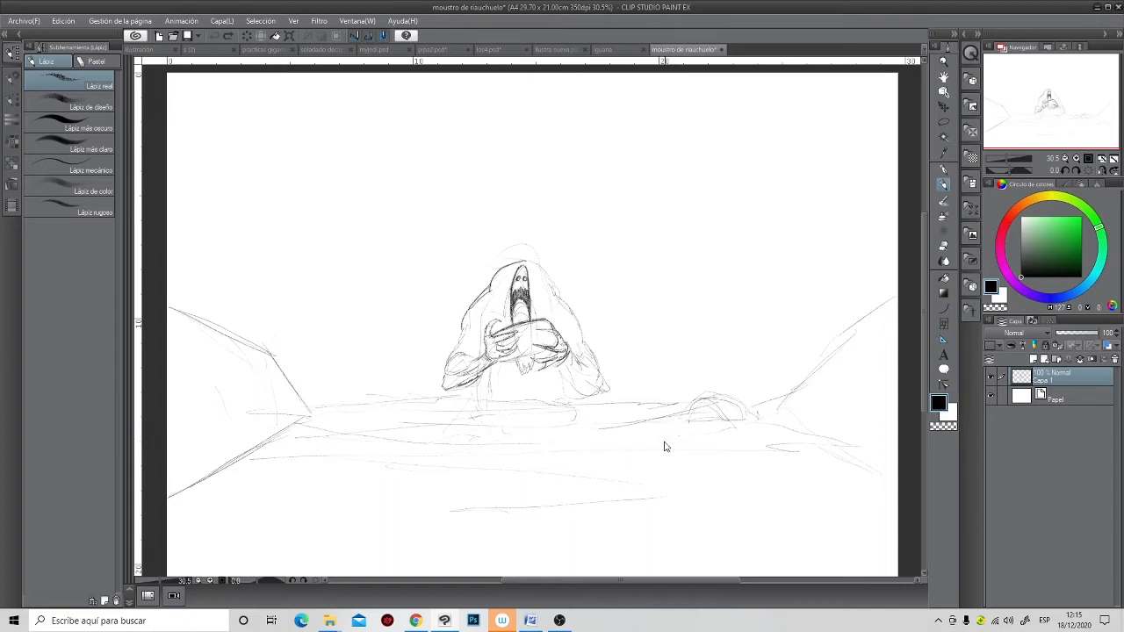
- Pencil a curved arrow over the monster and strokes along the structures on both sides, and undo them all
scroll(650, 446, "down", 2)
mouse_move(401, 272)
left_mouse_down()
mouse_move(463, 237)
mouse_move(602, 215)
mouse_move(721, 290)
mouse_move(700, 290)
mouse_move(735, 308)
left_mouse_up()
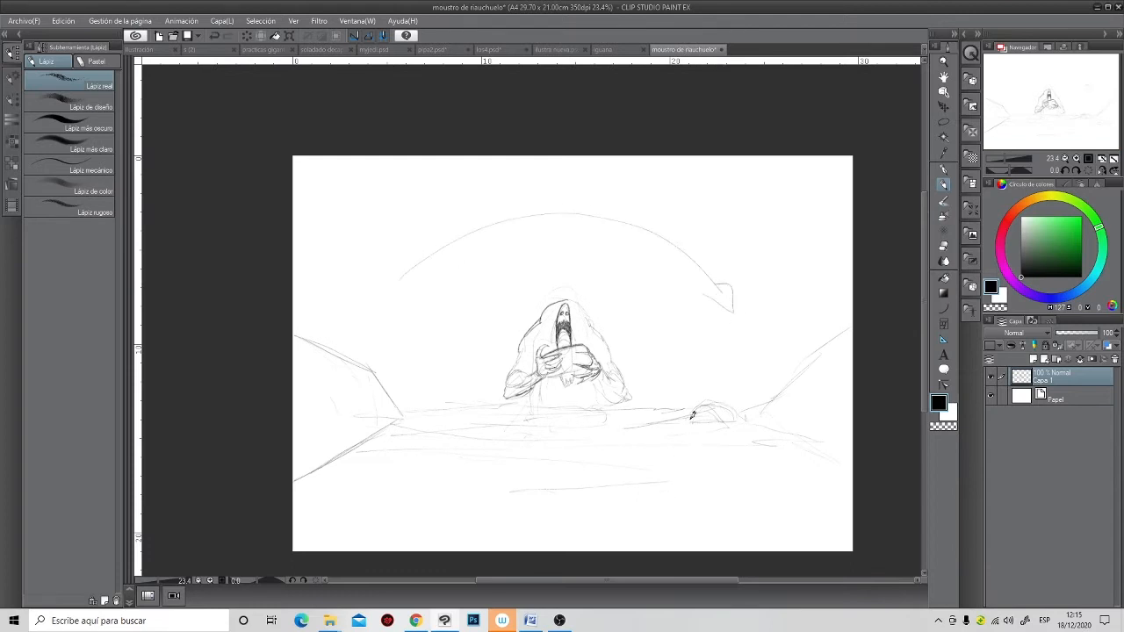
mouse_move(401, 253)
left_mouse_down()
mouse_move(391, 282)
mouse_move(419, 279)
left_mouse_up()
left_click_drag(375, 364, 406, 415)
left_click_drag(788, 389, 839, 328)
mouse_move(784, 396)
left_mouse_down()
mouse_move(790, 424)
mouse_move(750, 410)
mouse_move(869, 488)
left_mouse_up()
key("ctrl+z")
key("ctrl+z")
key("ctrl+z")
key("ctrl+z")
key("ctrl+z")
key("ctrl+z")
key("ctrl+z")
- Add a new layer and pencil a seesaw above the monster, with a ball on its left end and a downward arrow over it
left_click(1038, 360)
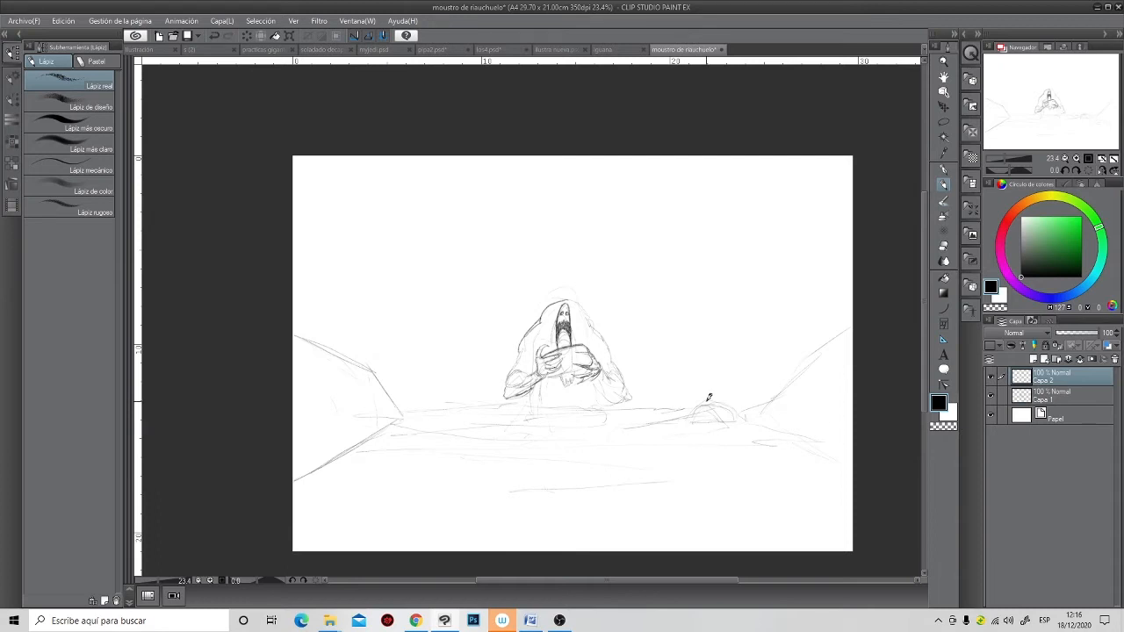
scroll(527, 242, "up", 3)
scroll(470, 316, "up", 1)
left_click_drag(448, 290, 719, 286)
key("ctrl+z")
left_click_drag(420, 243, 635, 245)
left_click_drag(530, 250, 510, 285)
mouse_move(537, 247)
left_mouse_down()
mouse_move(514, 287)
mouse_move(547, 286)
mouse_move(510, 287)
mouse_move(530, 243)
mouse_move(550, 287)
mouse_move(534, 240)
mouse_move(506, 295)
mouse_move(532, 243)
mouse_move(434, 244)
mouse_move(639, 244)
mouse_move(444, 236)
left_mouse_up()
left_click_drag(421, 134, 426, 176)
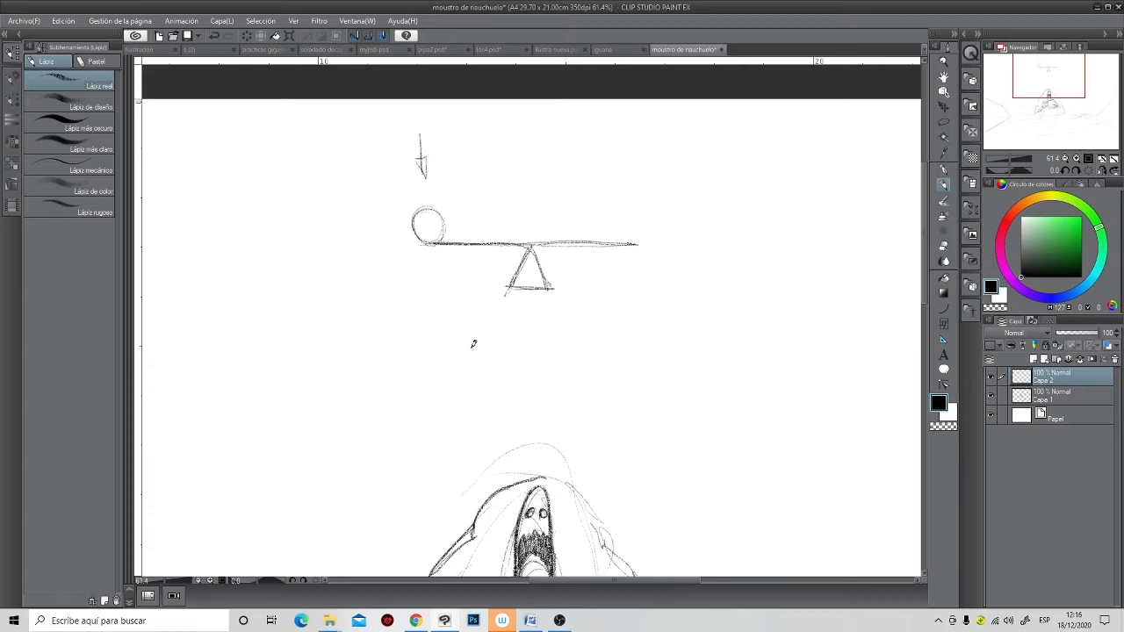
- Pencil a second ball with an upward arrow on the seesaw's right end, and shade the left ball
mouse_move(627, 211)
left_mouse_down()
mouse_move(624, 176)
mouse_move(619, 197)
mouse_move(631, 197)
left_mouse_up()
mouse_move(434, 237)
left_mouse_down()
mouse_move(419, 214)
mouse_move(427, 230)
mouse_move(443, 230)
left_mouse_up()
mouse_move(601, 216)
left_mouse_down()
mouse_move(633, 235)
mouse_move(632, 210)
mouse_move(603, 211)
mouse_move(620, 240)
mouse_move(631, 209)
mouse_move(604, 241)
left_mouse_up()
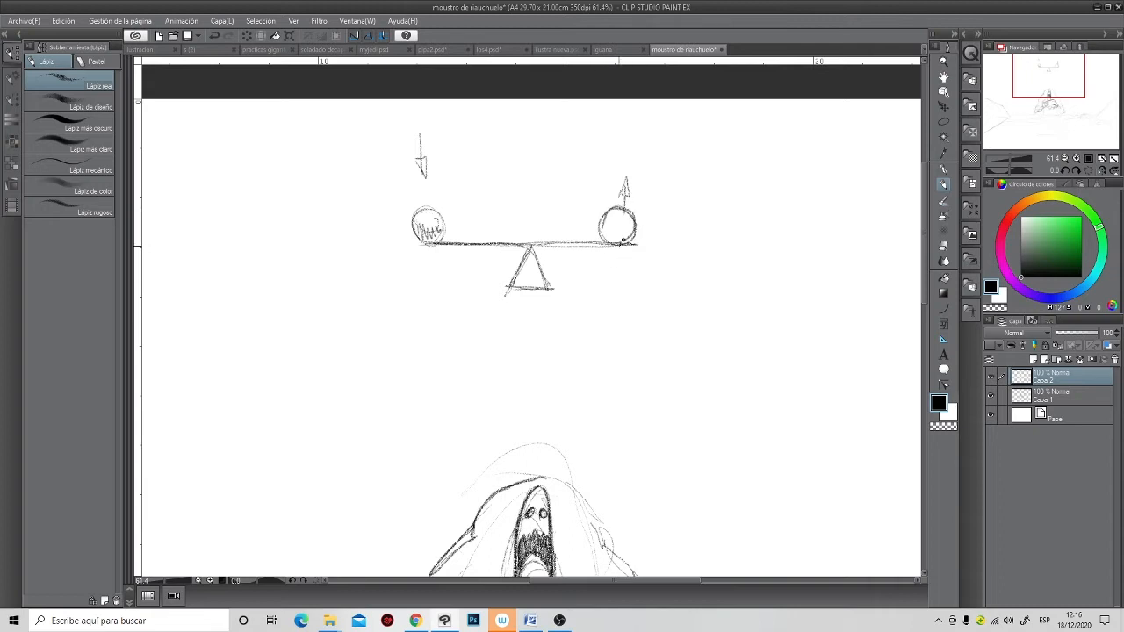
- Erase both arrows above the seesaw, and pencil a third ball over its central support
left_click(942, 247)
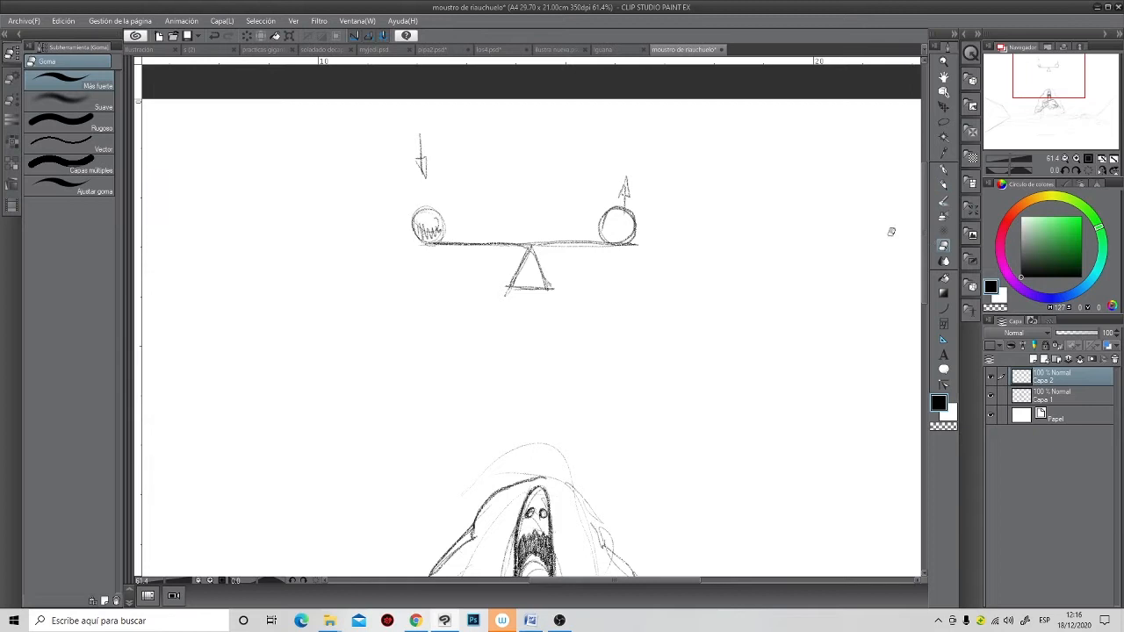
left_click_drag(625, 176, 630, 183)
left_click_drag(421, 132, 425, 173)
left_click(944, 183)
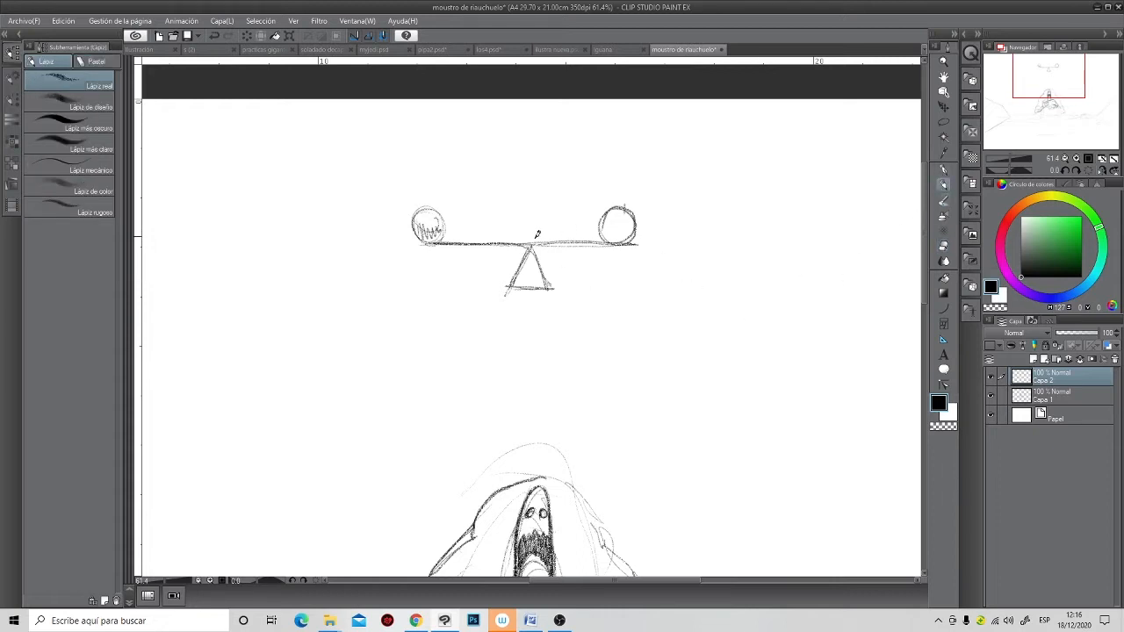
mouse_move(533, 211)
left_mouse_down()
mouse_move(519, 235)
mouse_move(544, 237)
mouse_move(533, 248)
left_mouse_up()
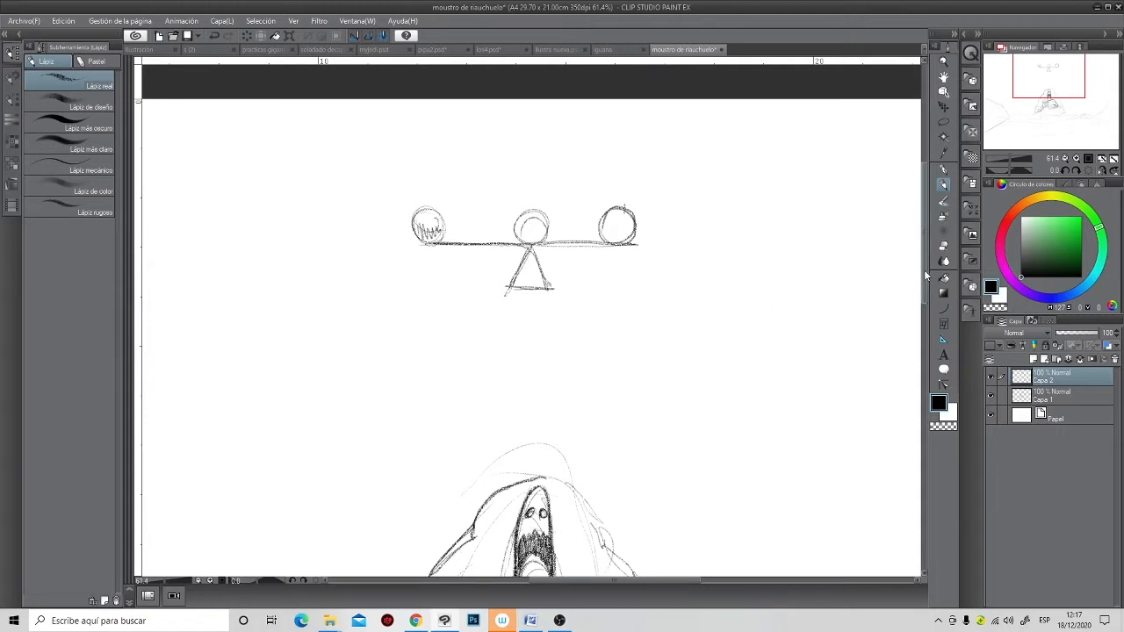
- Erase the whole seesaw drawing and hide the monster sketch layer Capa 1
left_click(944, 247)
mouse_move(567, 247)
left_mouse_down()
mouse_move(649, 221)
mouse_move(443, 226)
mouse_move(437, 253)
mouse_move(573, 270)
mouse_move(550, 343)
left_mouse_up()
left_click(992, 396)
mouse_move(466, 363)
left_mouse_down()
mouse_move(515, 366)
mouse_move(467, 394)
mouse_move(514, 397)
mouse_move(532, 381)
left_mouse_up()
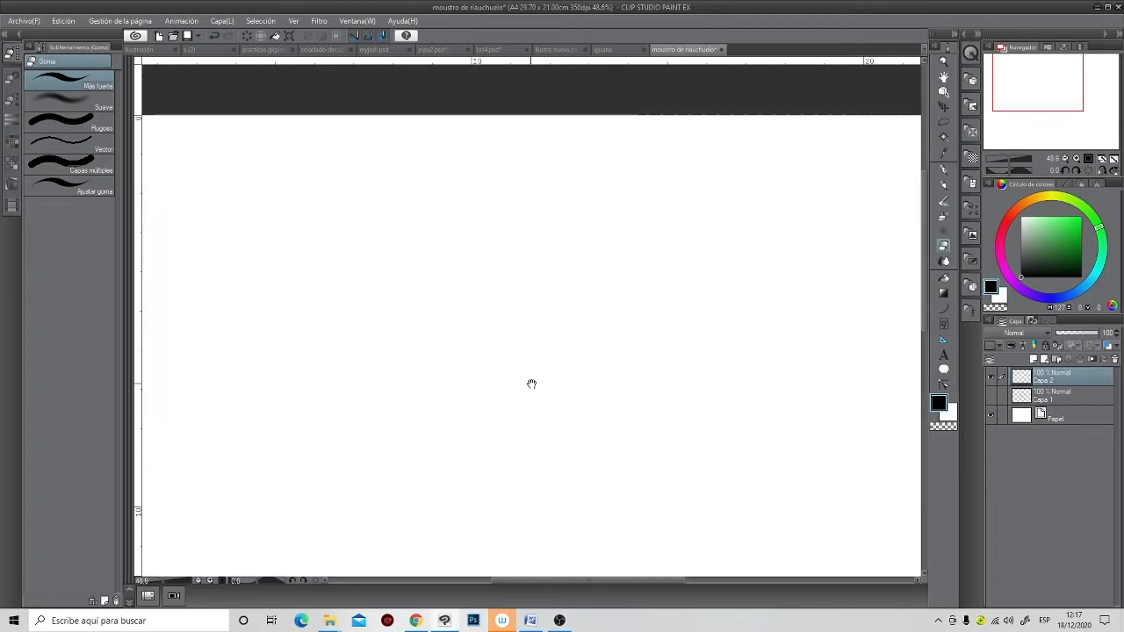
- Draw a black outlined rectangle about 9 cm wide and 10 cm high in the middle of the empty page
left_click(944, 309)
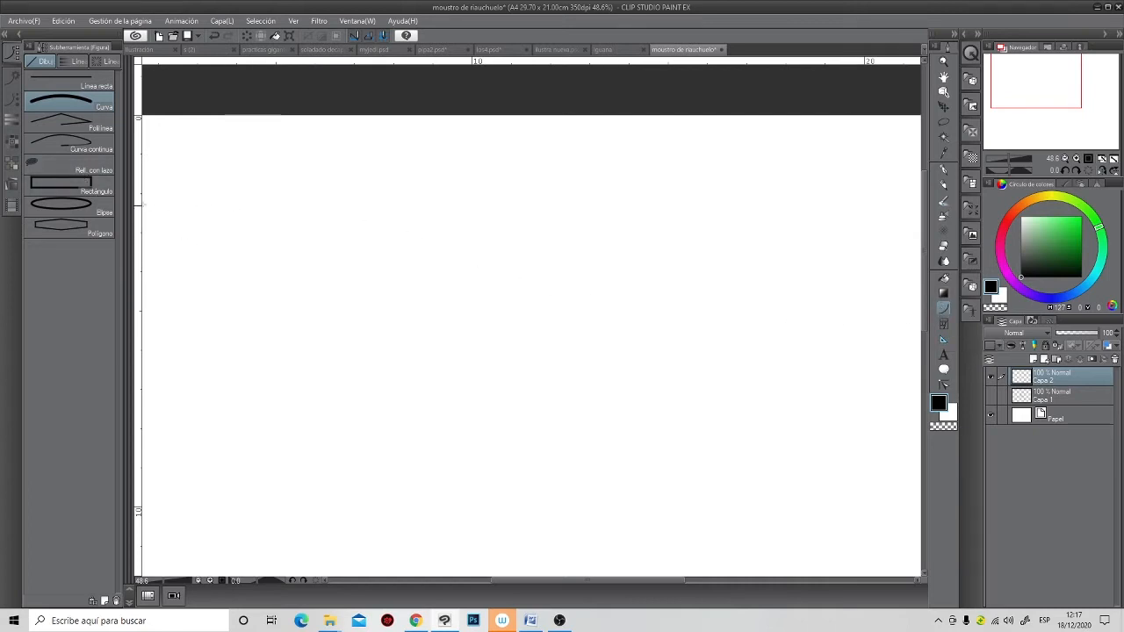
left_click(71, 181)
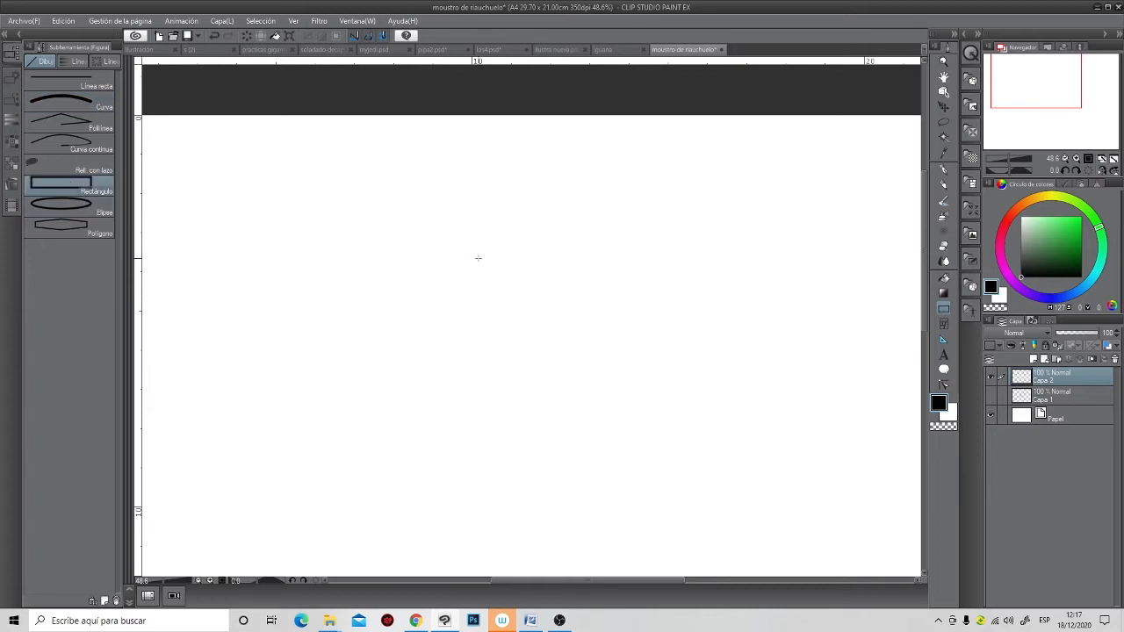
left_click_drag(473, 237, 517, 301)
key("ctrl+z")
left_click_drag(409, 165, 751, 542)
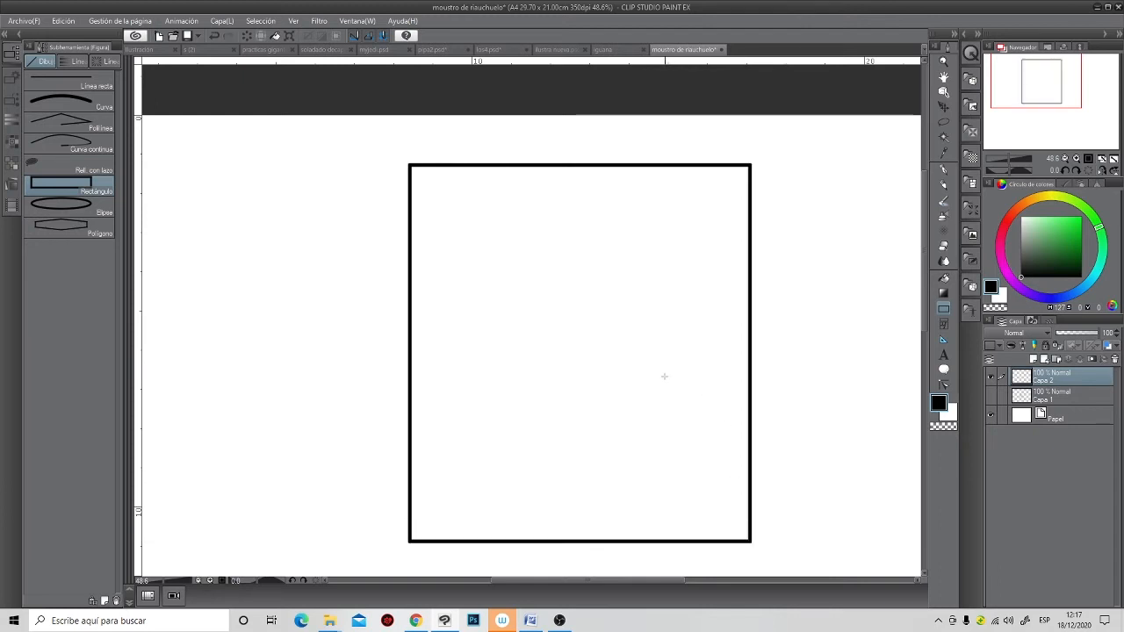
- Pencil a ball in the rectangle's lower-left corner, add a downward arrow above it, and shade its underside
left_click(944, 185)
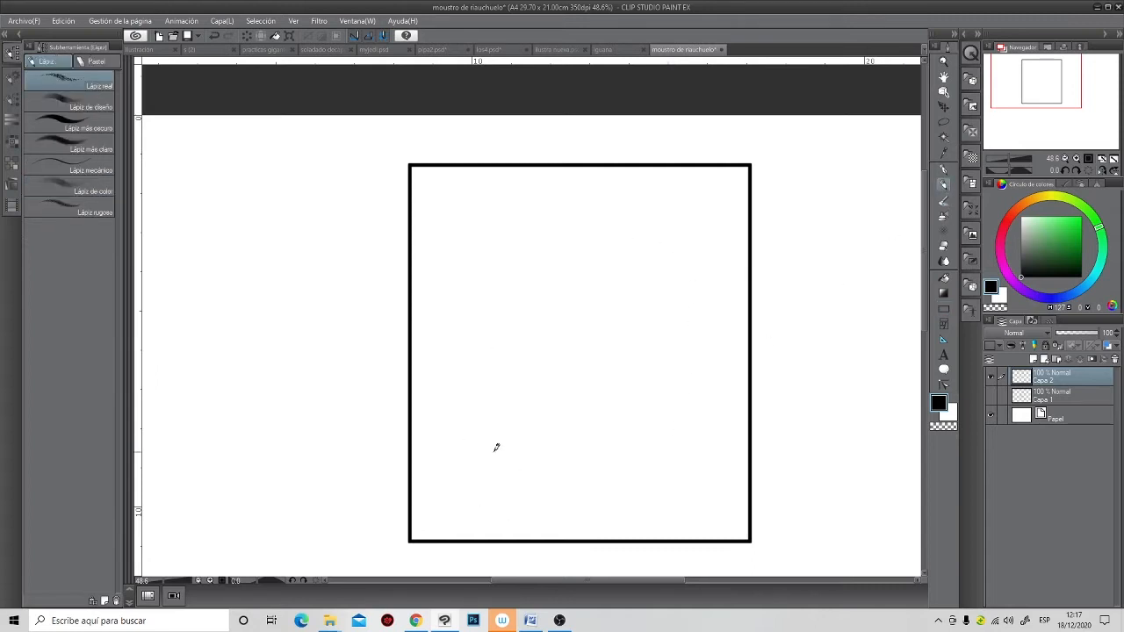
scroll(496, 448, "down", 1)
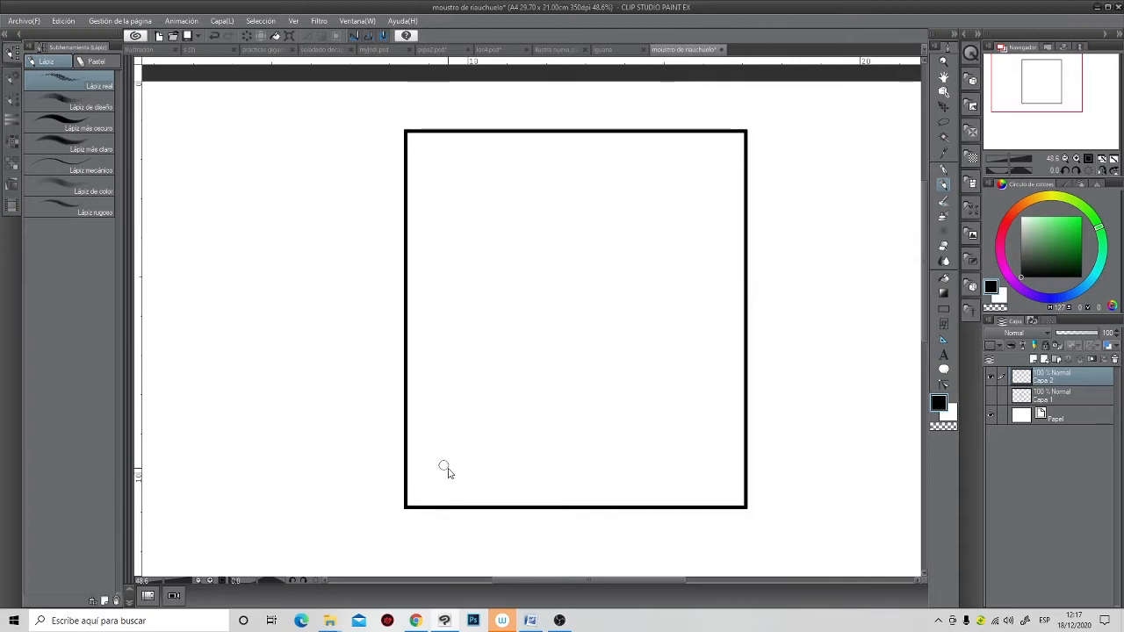
mouse_move(486, 431)
left_mouse_down()
mouse_move(489, 475)
mouse_move(469, 480)
mouse_move(433, 441)
mouse_move(454, 423)
mouse_move(486, 421)
mouse_move(499, 458)
left_mouse_up()
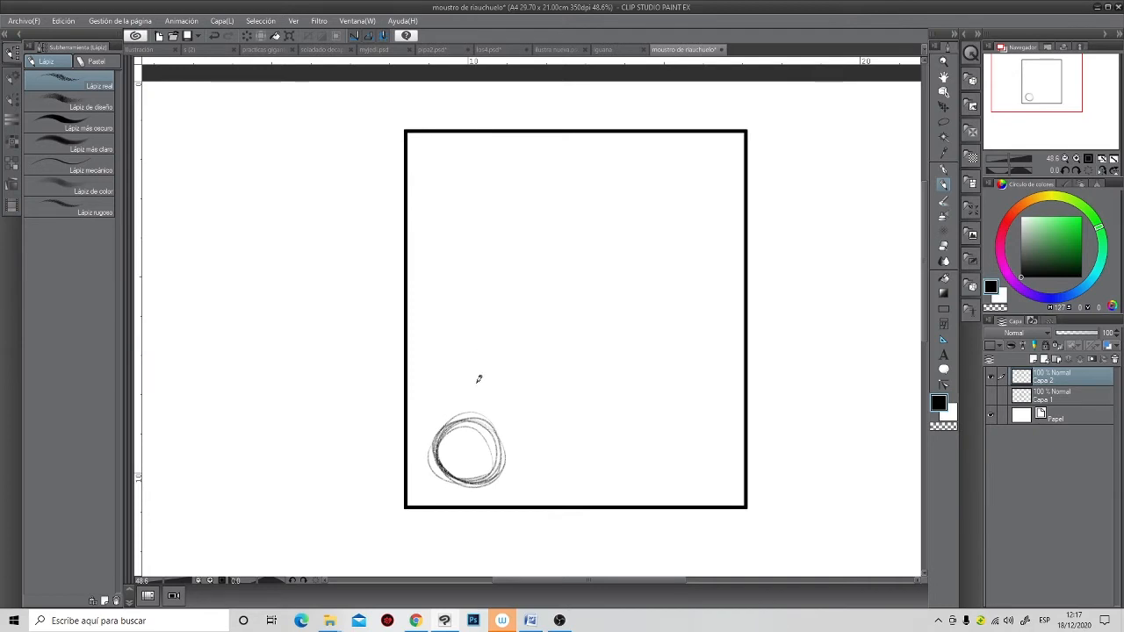
mouse_move(457, 342)
left_mouse_down()
mouse_move(459, 385)
mouse_move(446, 392)
mouse_move(459, 394)
left_mouse_up()
mouse_move(441, 454)
left_mouse_down()
mouse_move(470, 474)
mouse_move(505, 461)
mouse_move(478, 474)
mouse_move(502, 455)
mouse_move(448, 430)
left_mouse_up()
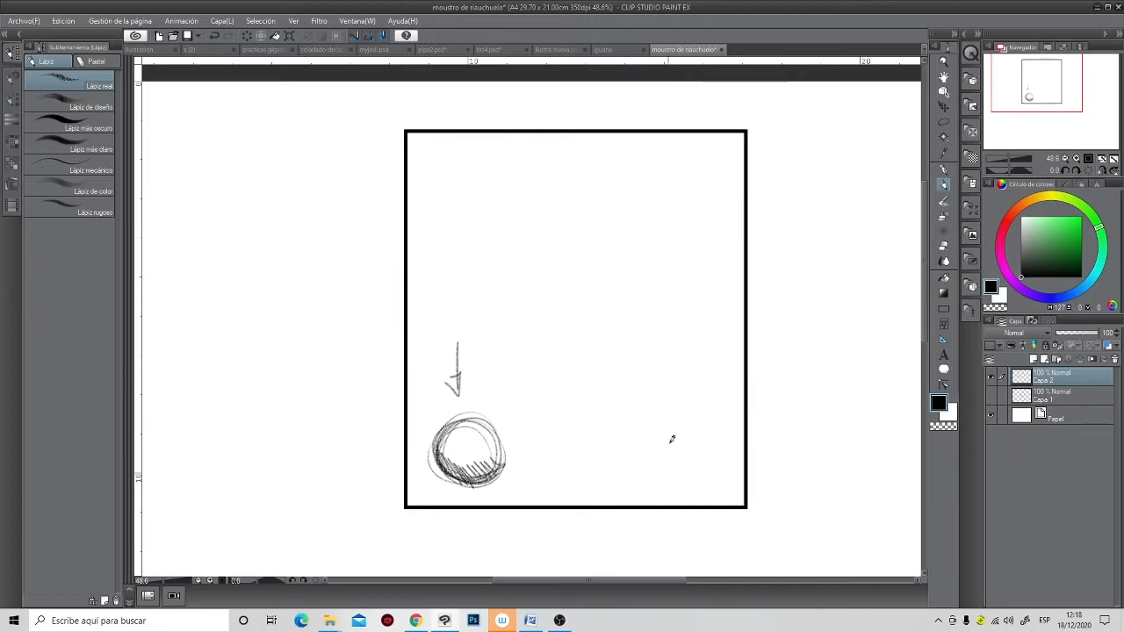
- Pencil a ball in each remaining corner of the rectangle, with an arrow above the lower-right ball and a line joining the lower pair
mouse_move(657, 452)
left_mouse_down()
mouse_move(700, 472)
mouse_move(725, 429)
mouse_move(666, 422)
mouse_move(706, 470)
mouse_move(691, 406)
mouse_move(671, 461)
mouse_move(718, 423)
mouse_move(674, 468)
mouse_move(701, 404)
mouse_move(675, 464)
mouse_move(683, 469)
mouse_move(661, 451)
mouse_move(700, 471)
mouse_move(708, 455)
mouse_move(670, 461)
mouse_move(721, 444)
left_mouse_up()
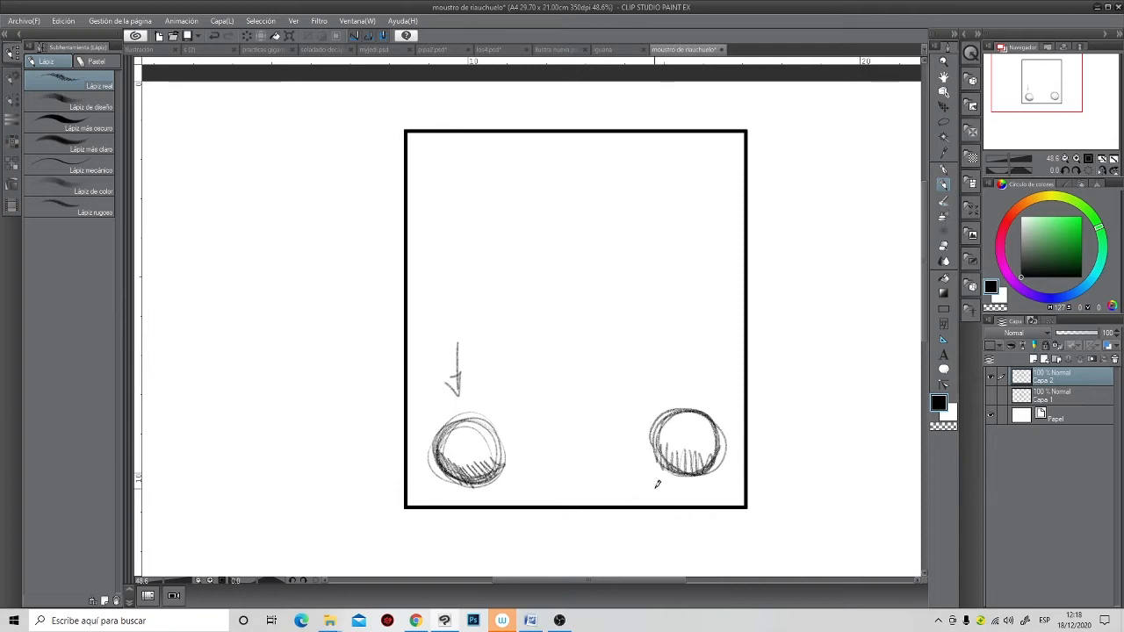
left_click_drag(678, 343, 682, 383)
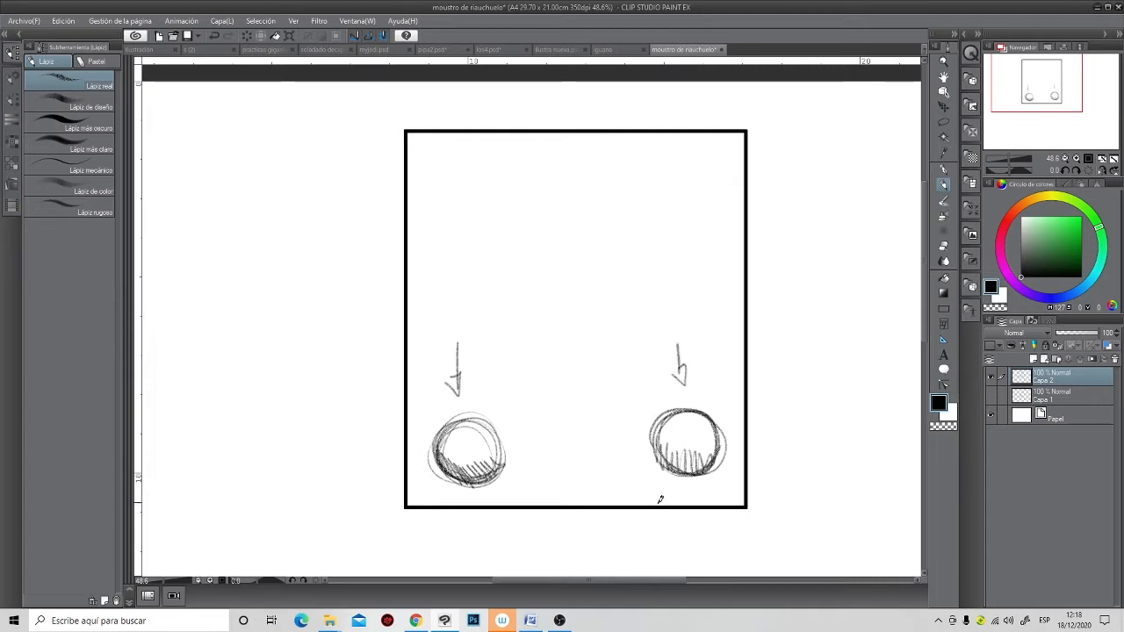
mouse_move(465, 444)
left_mouse_down()
mouse_move(690, 445)
mouse_move(466, 441)
left_mouse_up()
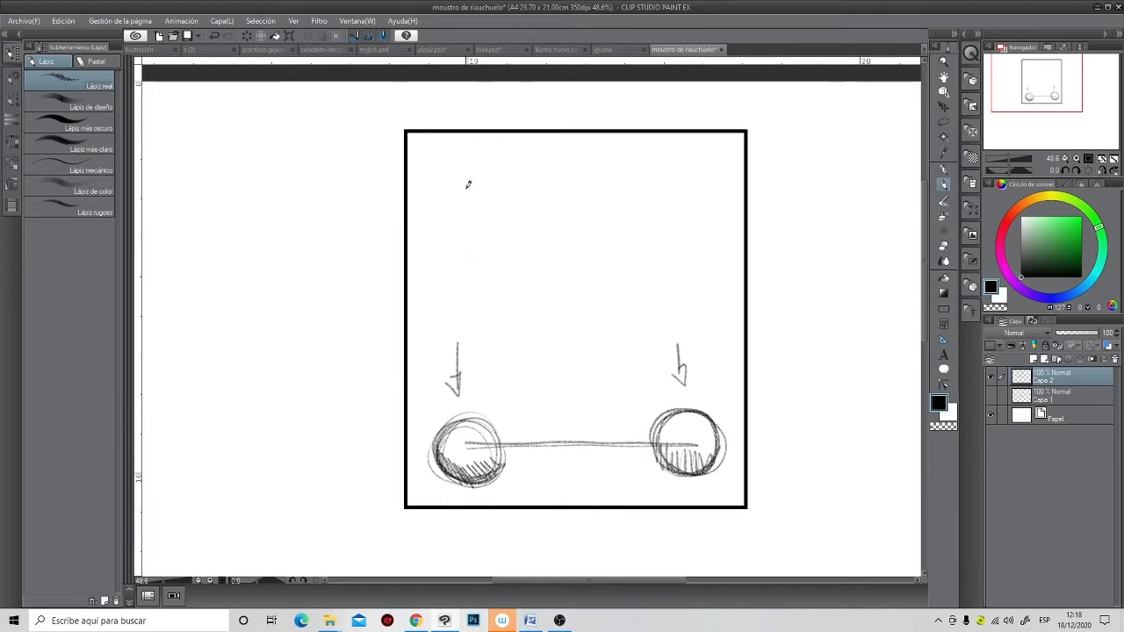
mouse_move(436, 180)
left_mouse_down()
mouse_move(484, 190)
mouse_move(450, 204)
left_mouse_up()
mouse_move(721, 168)
left_mouse_down()
mouse_move(698, 197)
mouse_move(666, 197)
left_mouse_up()
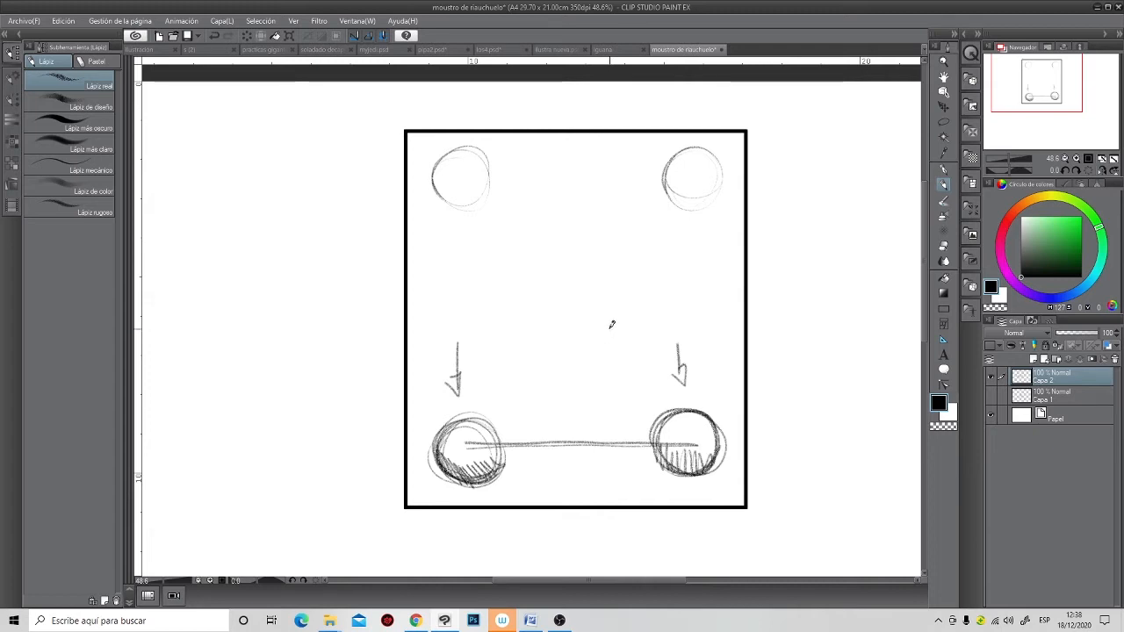
- Hide the ball drawing layer Capa 2 and add a new empty raster layer
left_click(992, 379)
left_click(1035, 359)
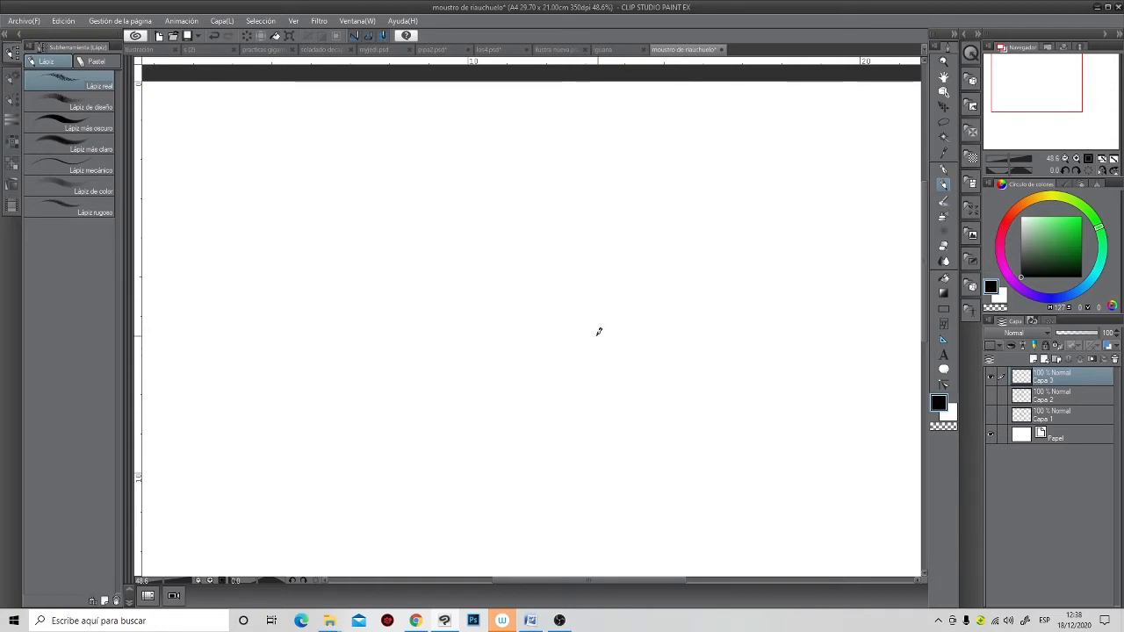
- Examine the whole blank page, turned to portrait format and back to landscape
scroll(524, 344, "down", 1)
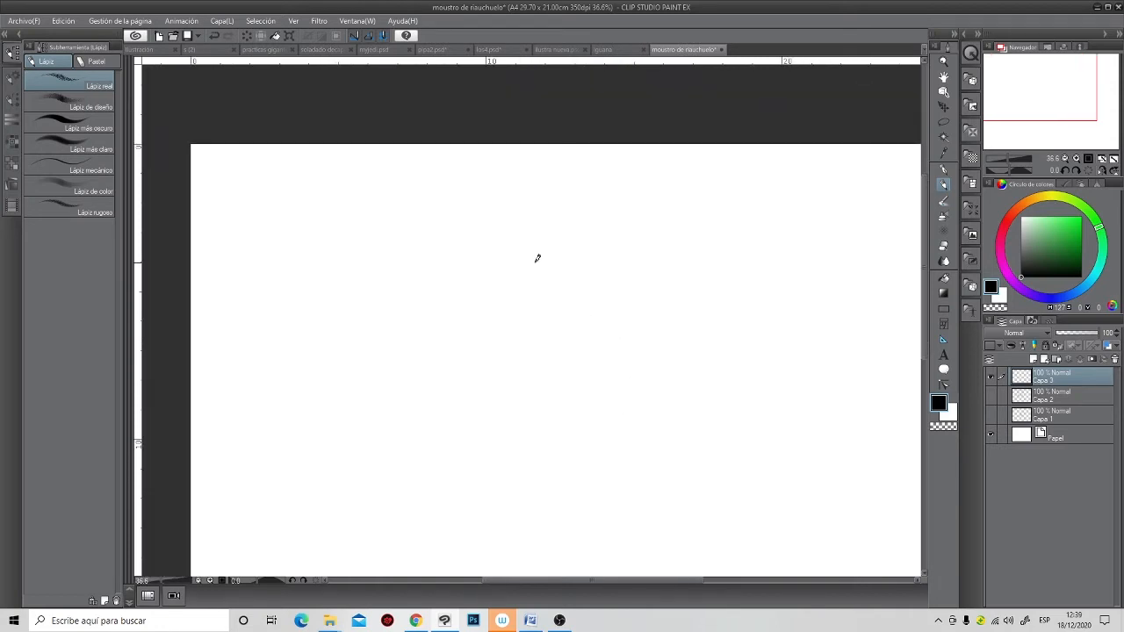
left_click_drag(646, 238, 535, 213)
key("ctrl+z")
scroll(551, 270, "down", 3)
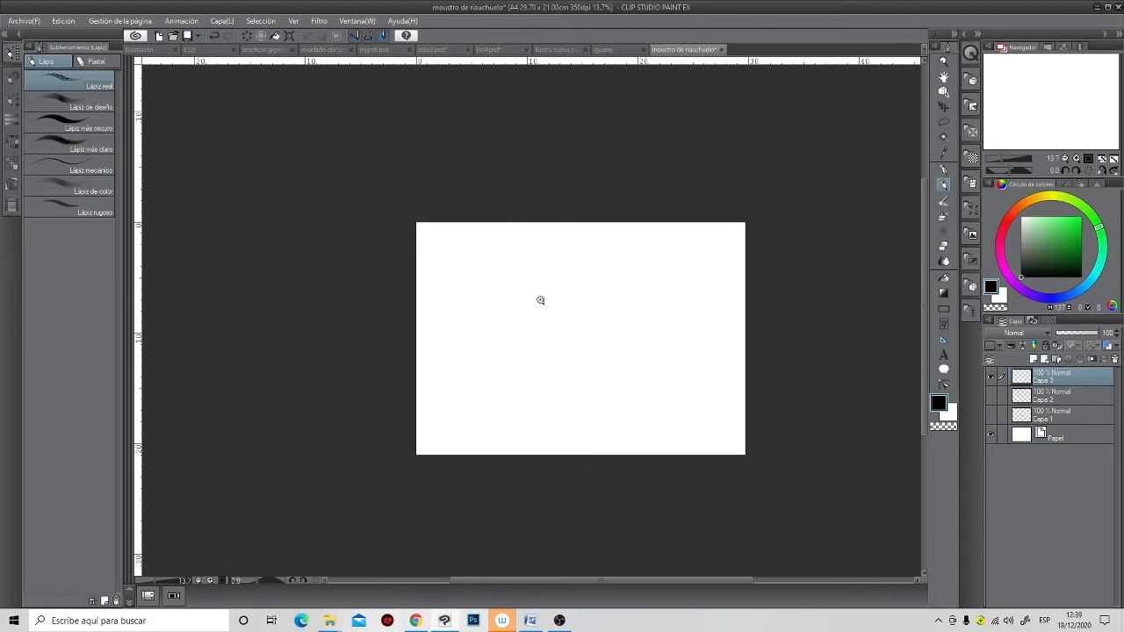
scroll(568, 314, "up", 1)
scroll(568, 314, "up", 1)
left_click_drag(751, 249, 587, 459)
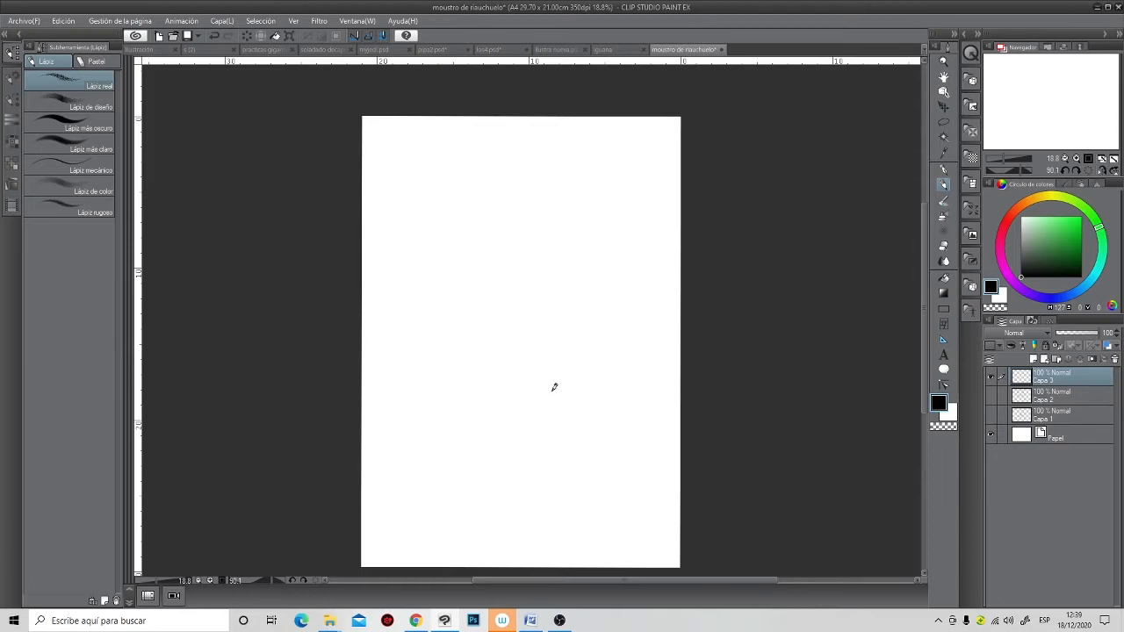
left_click_drag(757, 337, 525, 196)
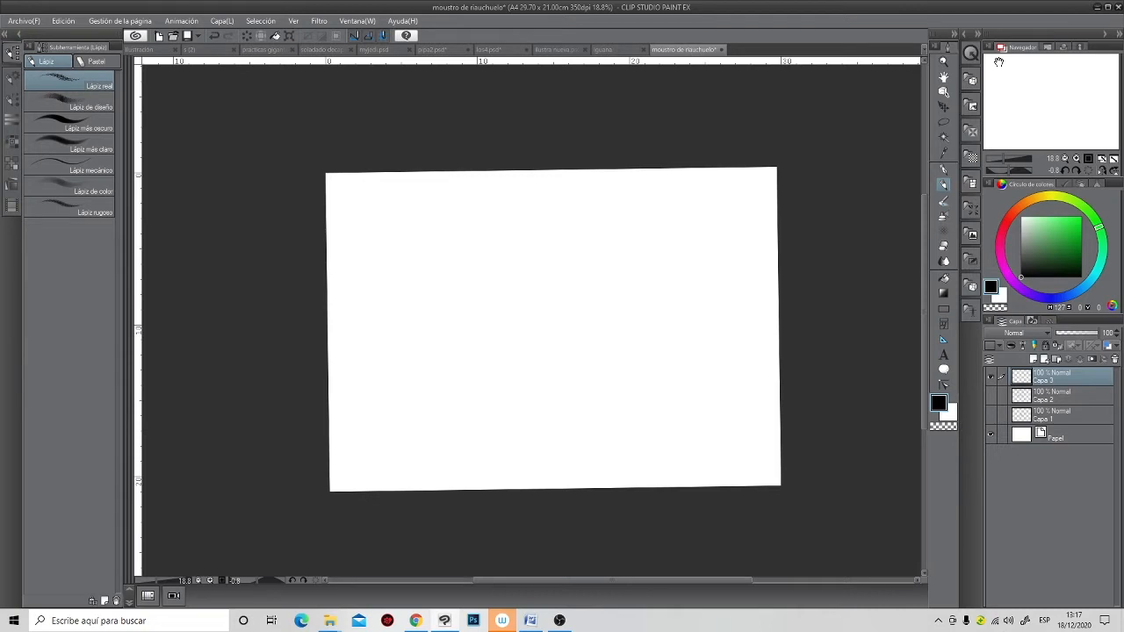
mouse_move(730, 305)
left_mouse_down()
mouse_move(728, 326)
mouse_move(733, 316)
left_mouse_up()
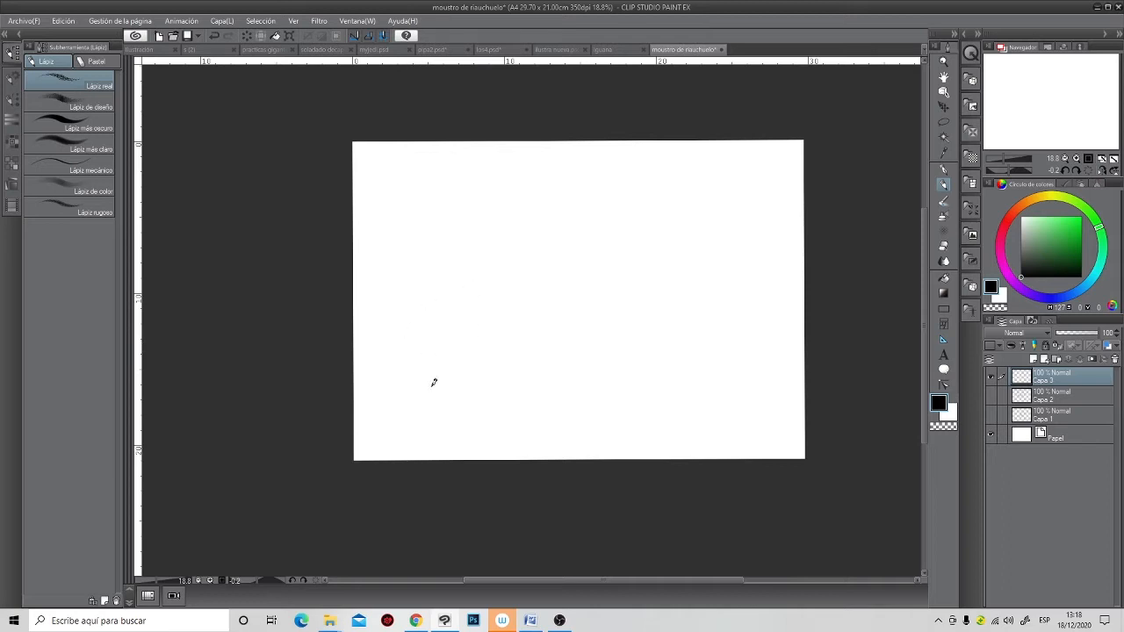
- Scribble a dense dark ball in the page's lower-left corner and pencil three arrows pointing at it
mouse_move(448, 392)
left_mouse_down()
mouse_move(434, 386)
mouse_move(397, 409)
mouse_move(454, 379)
mouse_move(413, 371)
mouse_move(424, 390)
left_mouse_up()
key("ctrl+z")
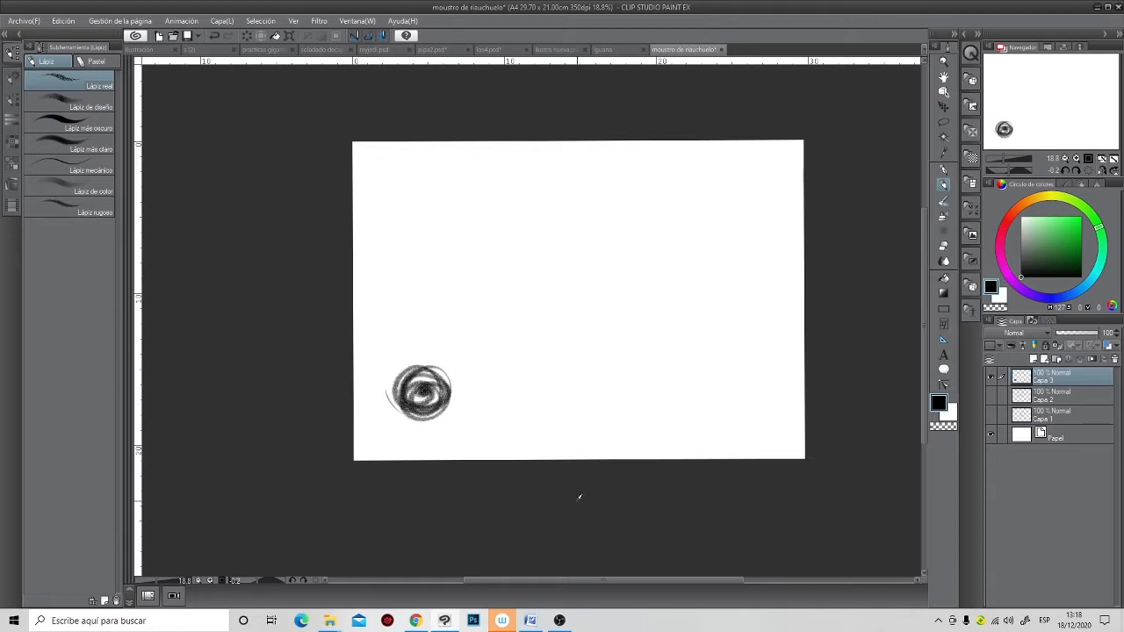
mouse_move(431, 245)
left_mouse_down()
mouse_move(420, 313)
mouse_move(436, 286)
left_mouse_up()
mouse_move(530, 269)
left_mouse_down()
mouse_move(482, 330)
mouse_move(498, 327)
left_mouse_up()
mouse_move(608, 317)
left_mouse_down()
mouse_move(516, 379)
mouse_move(548, 366)
left_mouse_up()
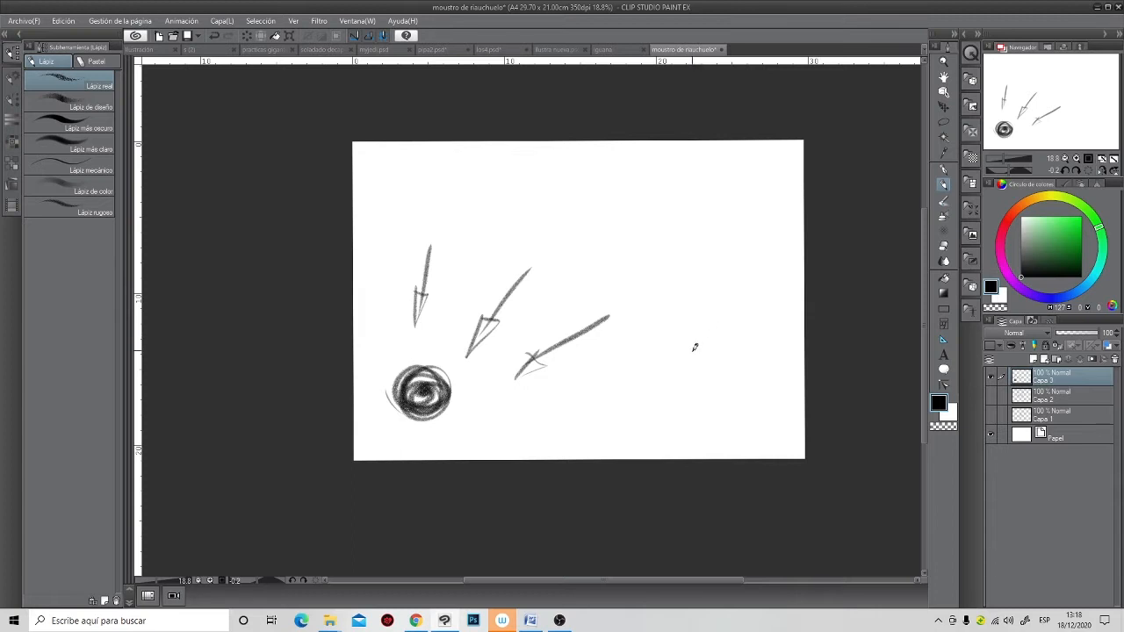
- Outline a large irregular shape from the ball across the rest of the page, and try to fill it with red
mouse_move(432, 357)
left_mouse_down()
mouse_move(390, 392)
mouse_move(412, 358)
mouse_move(417, 399)
mouse_move(445, 424)
mouse_move(437, 363)
mouse_move(399, 368)
mouse_move(419, 360)
mouse_move(474, 222)
mouse_move(576, 173)
mouse_move(777, 156)
mouse_move(772, 196)
mouse_move(795, 275)
mouse_move(758, 414)
mouse_move(450, 408)
left_mouse_up()
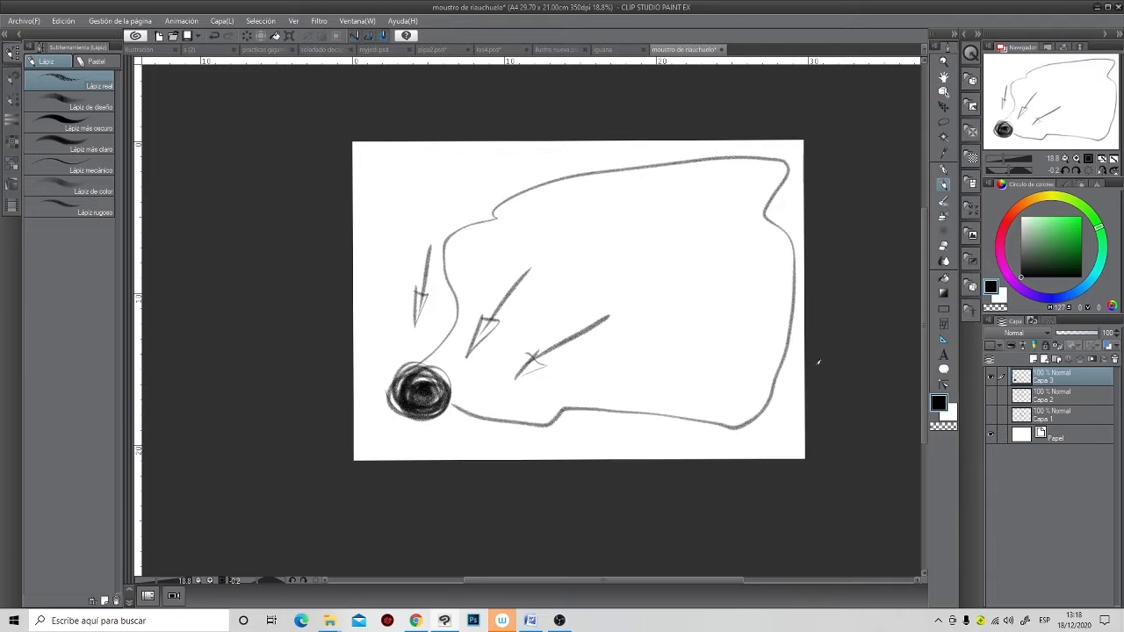
left_click_drag(1014, 216, 1007, 221)
left_click(1081, 218)
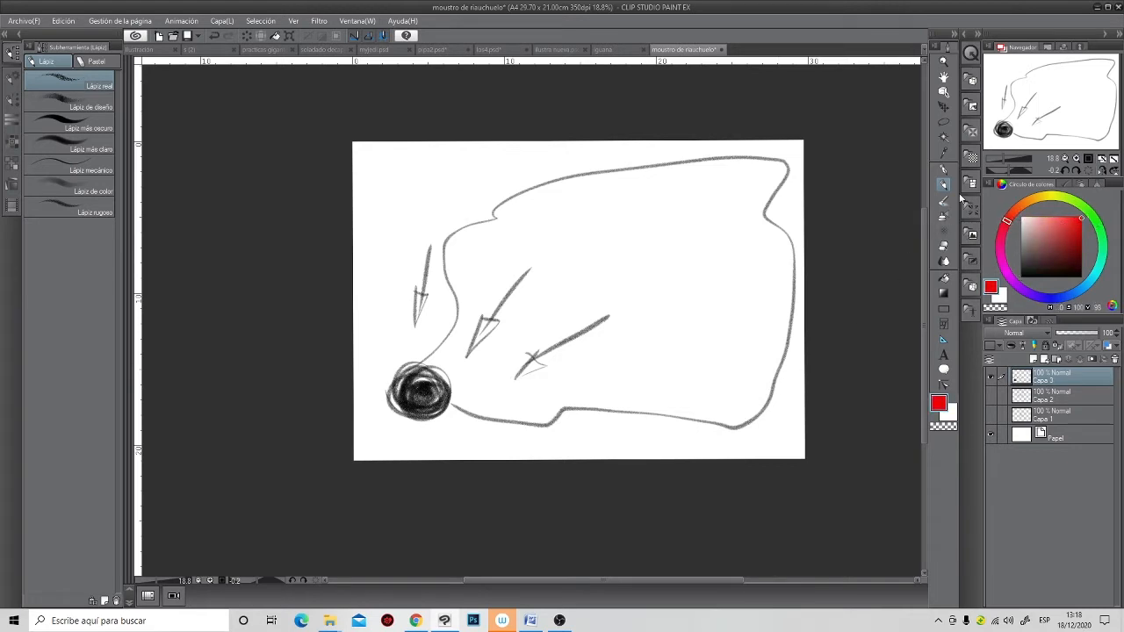
left_click(944, 277)
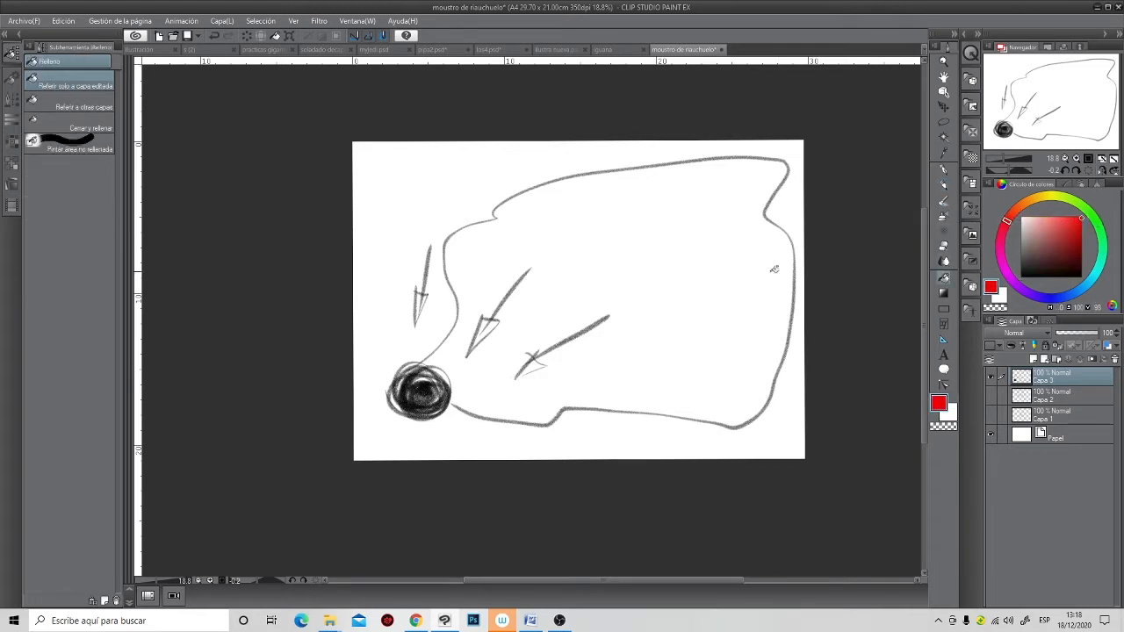
left_click(755, 472)
key("ctrl+z")
- Close the outline's gaps beside the ball with black pencil and fill the large shape with black
left_click(945, 183)
left_click(1021, 277)
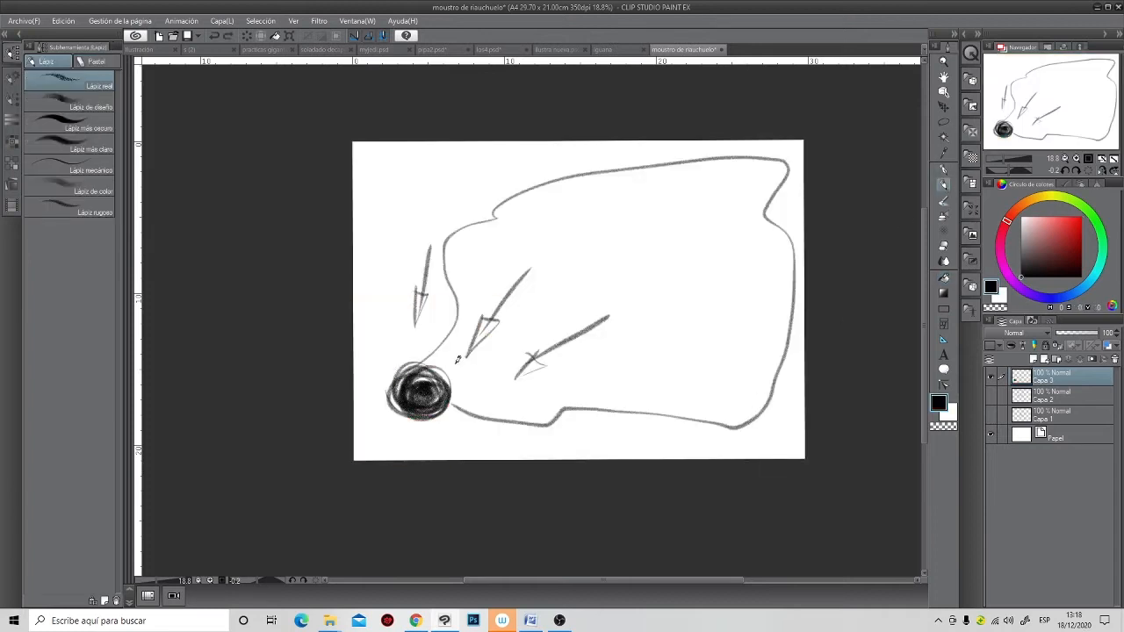
mouse_move(418, 363)
left_mouse_down()
mouse_move(445, 372)
mouse_move(451, 399)
mouse_move(524, 423)
left_mouse_up()
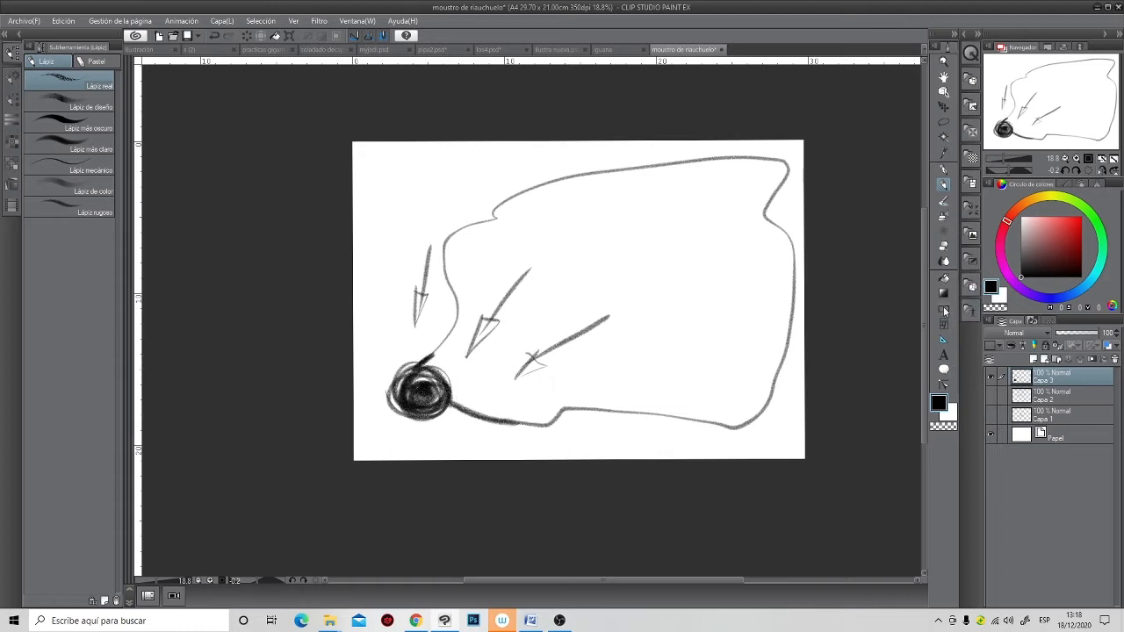
left_click(944, 279)
left_click(704, 351)
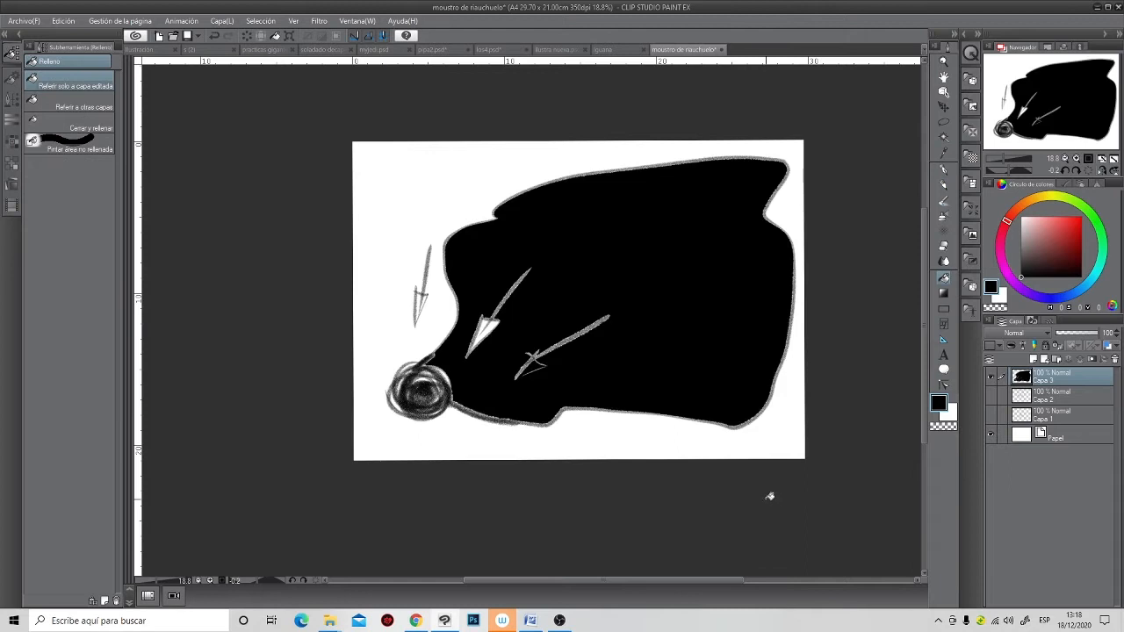
- Refill the large shape with red and add a red pencil stroke over the dark ball
left_click(1081, 222)
left_click(741, 323)
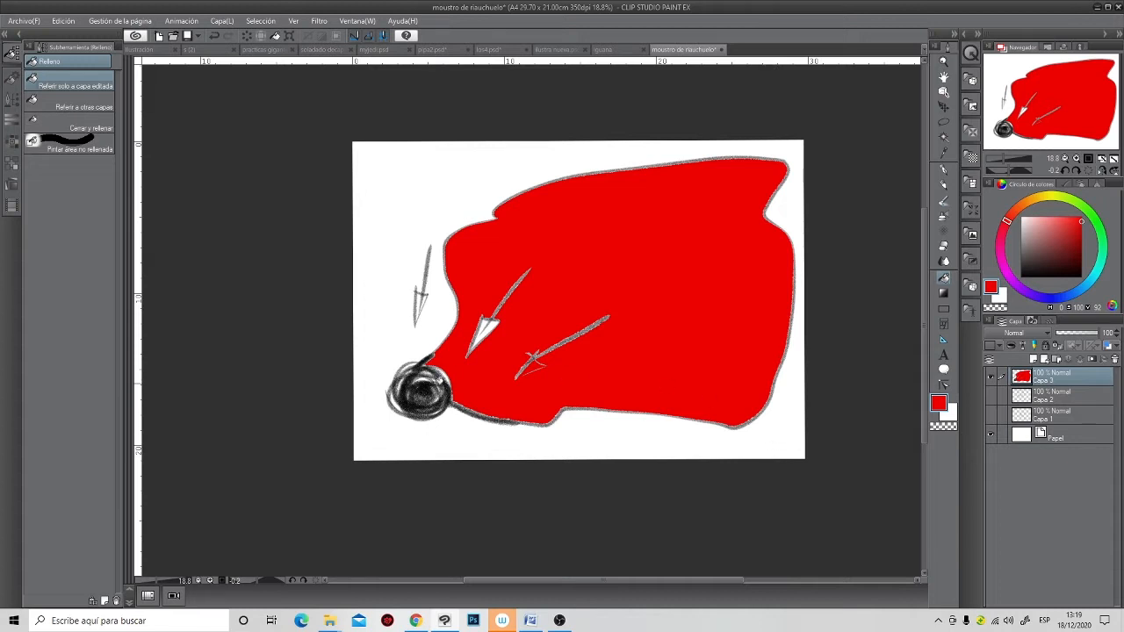
left_click(944, 184)
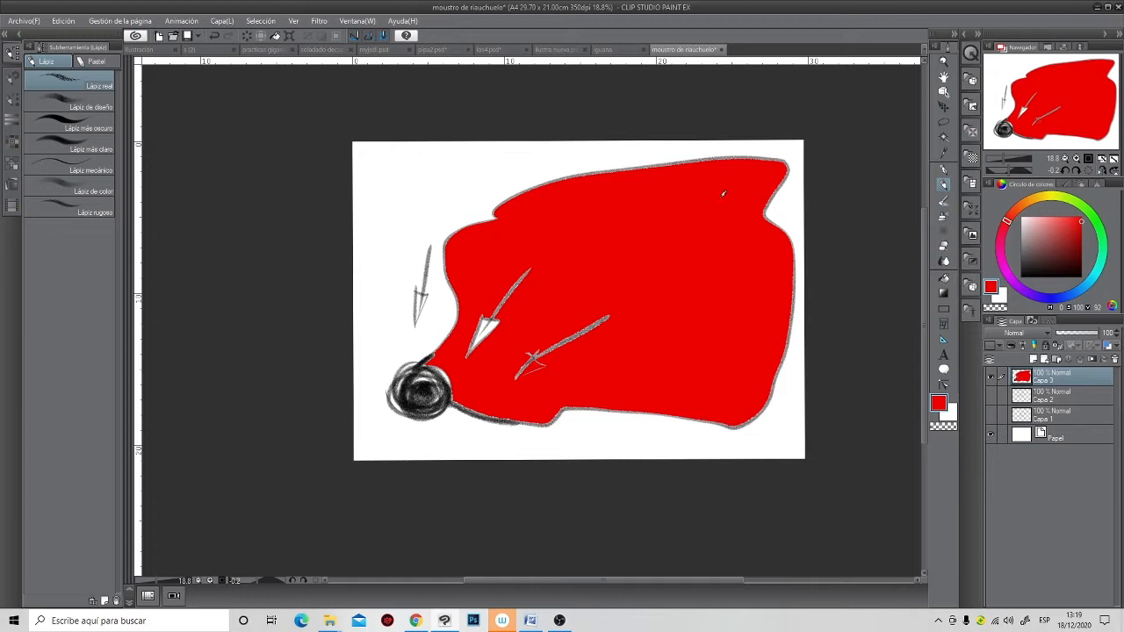
mouse_move(443, 378)
left_mouse_down()
mouse_move(425, 391)
mouse_move(440, 389)
left_mouse_up()
- Undo the fills, outline, arrows and dark ball until layer Capa 3 is empty
key("ctrl+z")
key("ctrl+z")
key("ctrl+z")
key("ctrl+z")
key("ctrl+z")
key("ctrl+z")
key("ctrl+z")
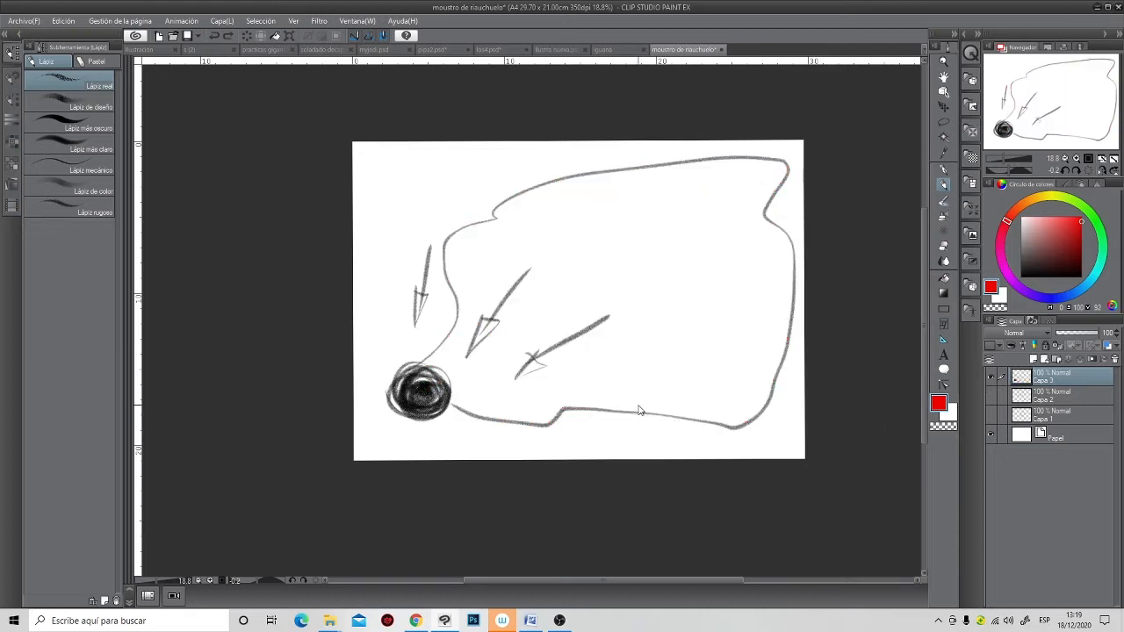
key("ctrl+z")
key("ctrl+z")
key("ctrl+z")
key("ctrl+z")
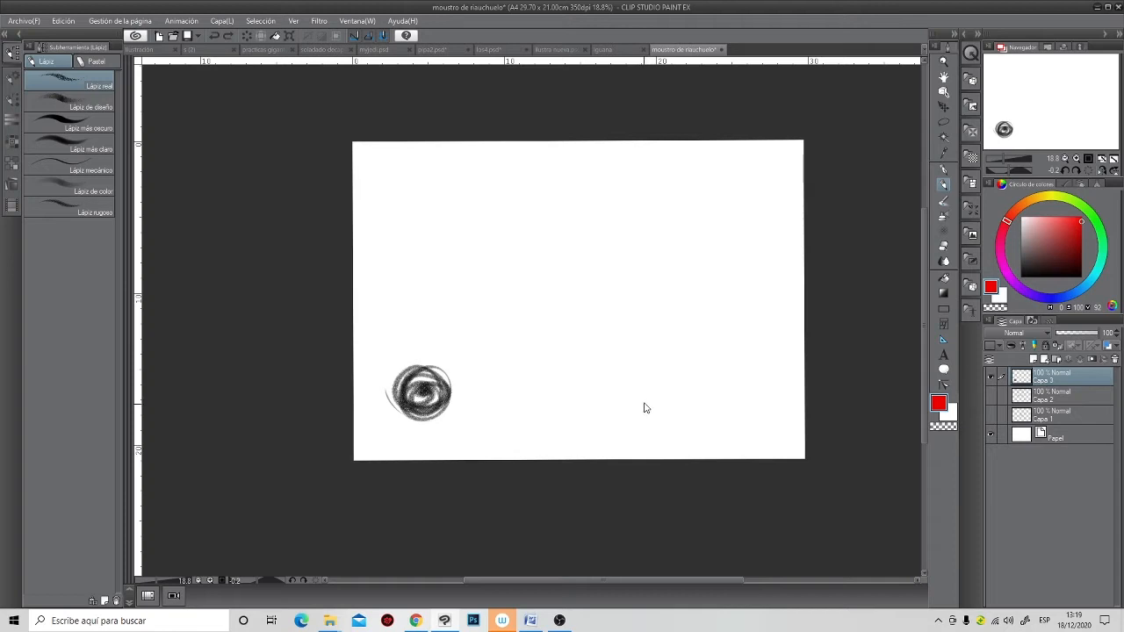
key("ctrl+z")
key("ctrl+z")
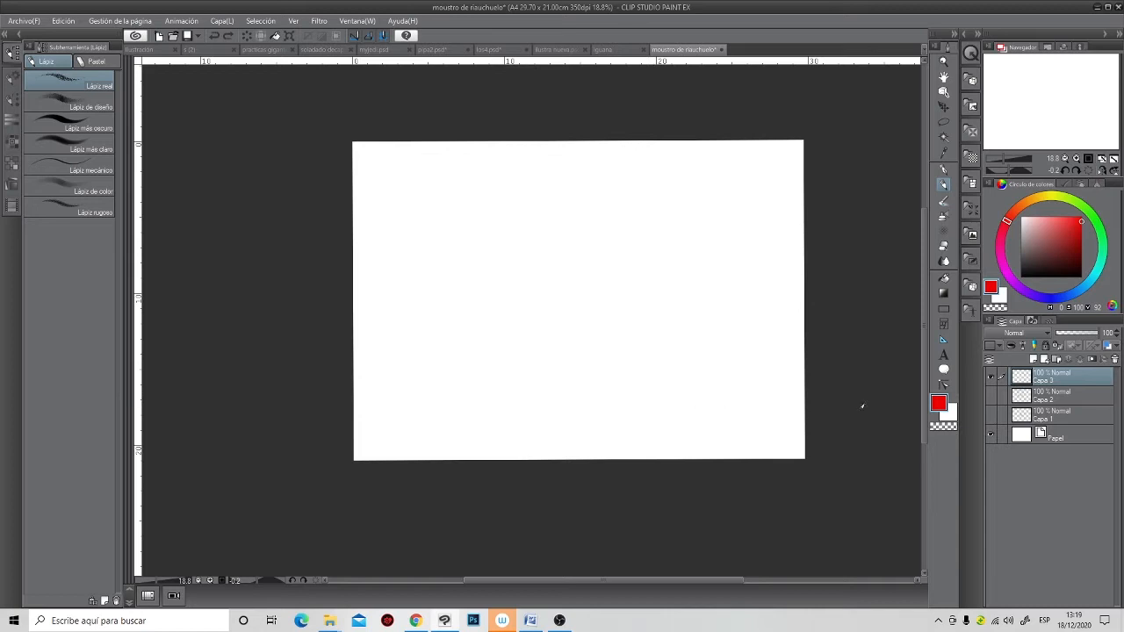
- Show the monster sketch layer Capa 1 again
left_click(992, 416)
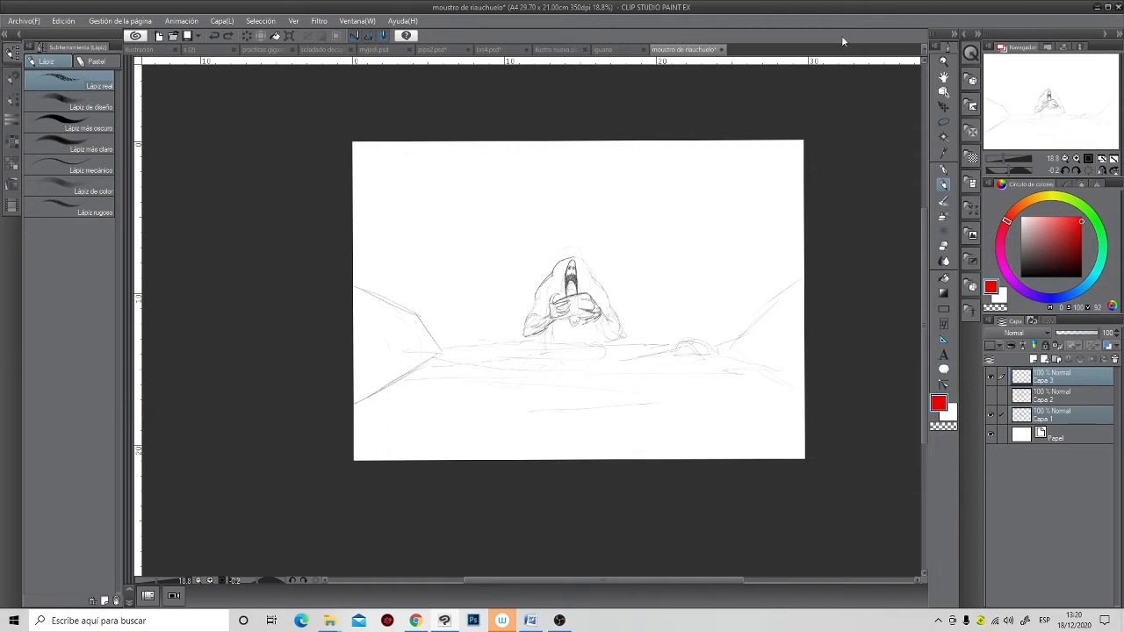
- In the iguana document, add a new layer and circle the iguana's head with a dark red pencil oval
left_click(606, 49)
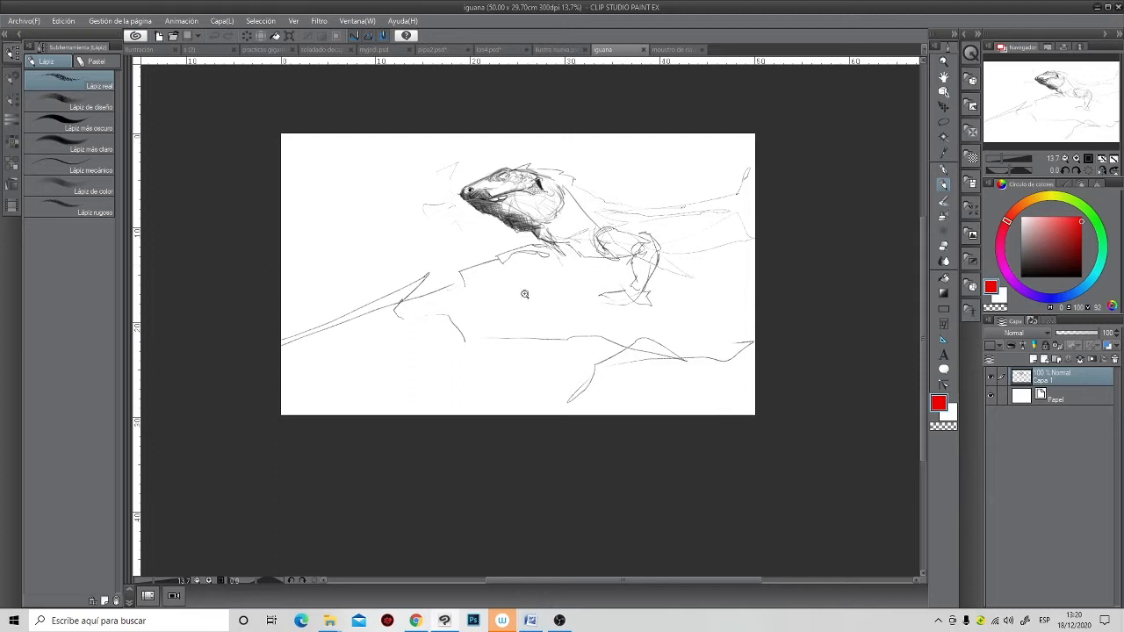
scroll(525, 291, "up", 4)
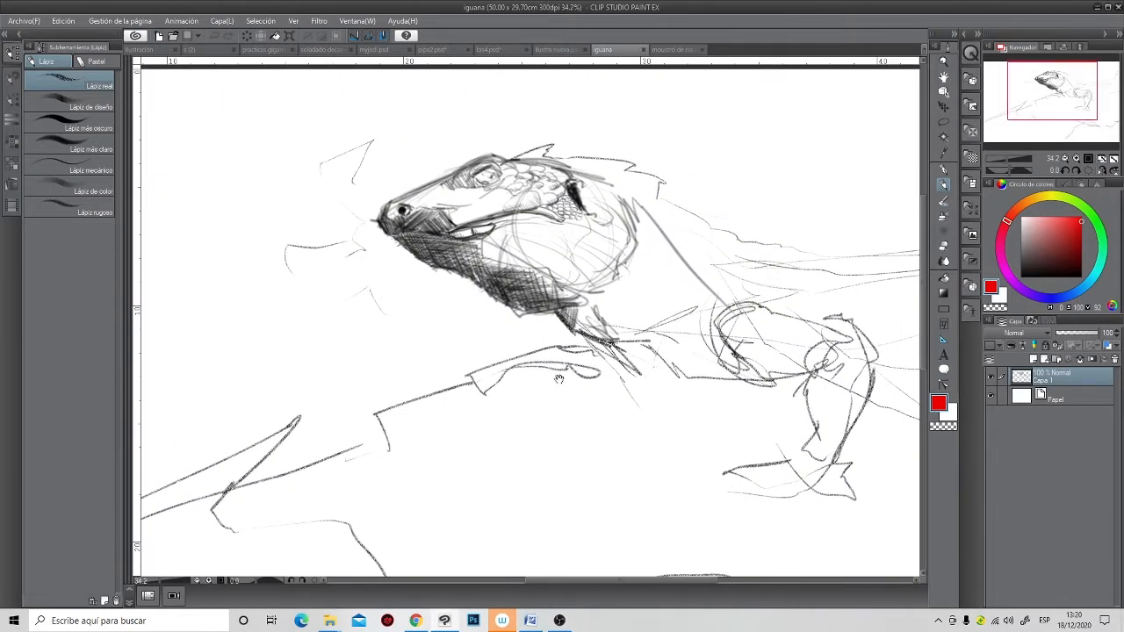
left_click_drag(562, 375, 553, 428)
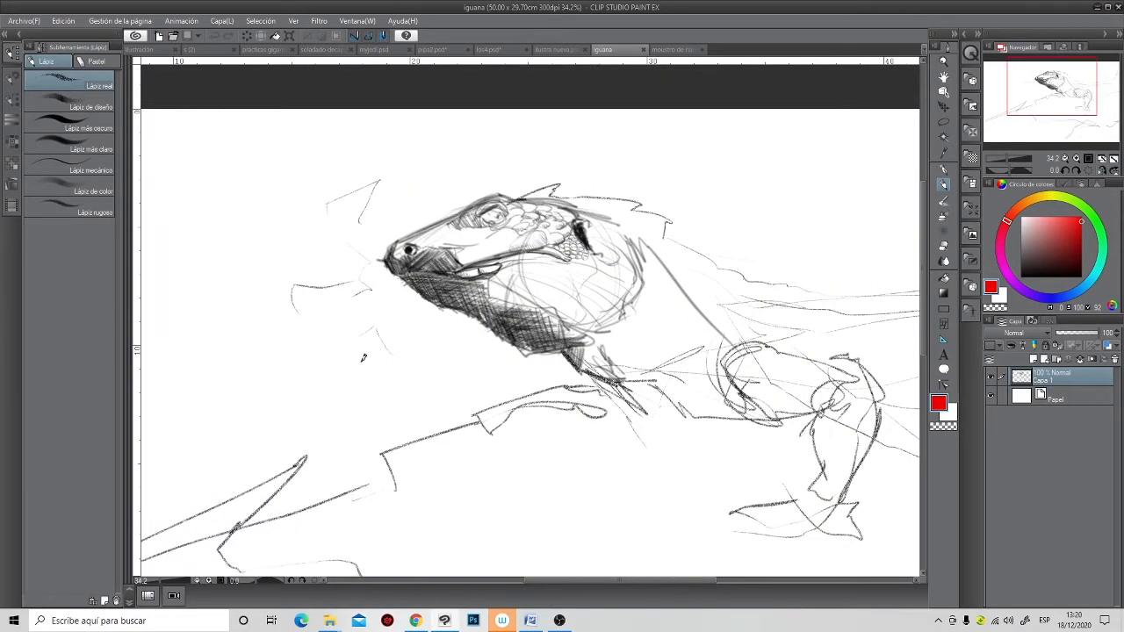
left_click(1027, 360)
left_click(1081, 229)
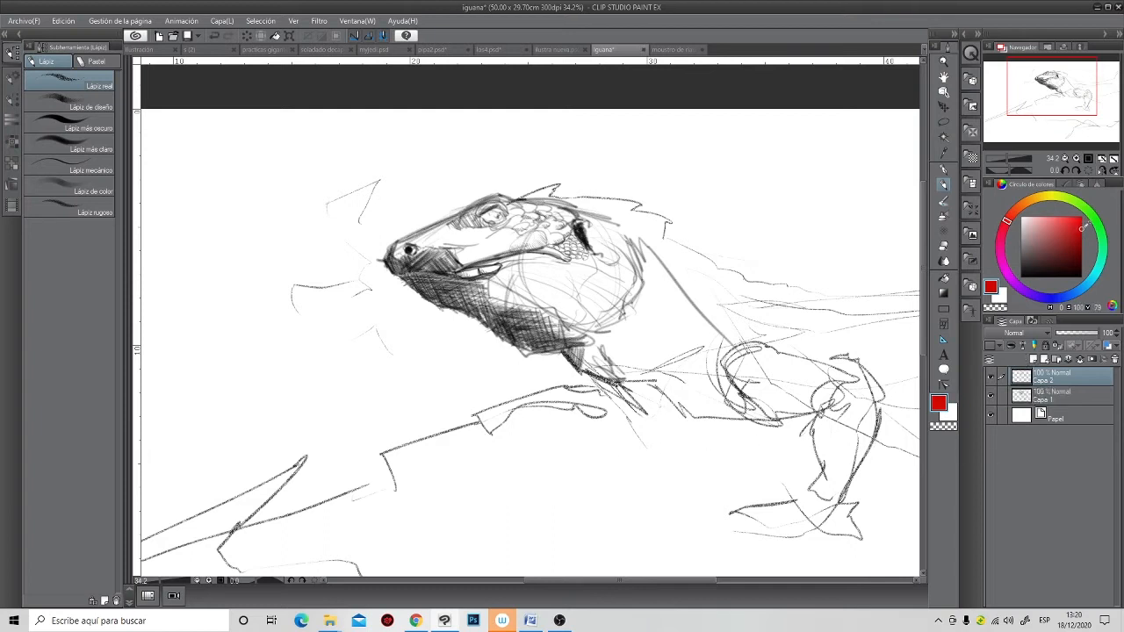
left_click_drag(587, 340, 592, 354)
key("ctrl+z")
mouse_move(338, 252)
left_mouse_down()
mouse_move(553, 436)
mouse_move(676, 162)
mouse_move(373, 235)
left_mouse_up()
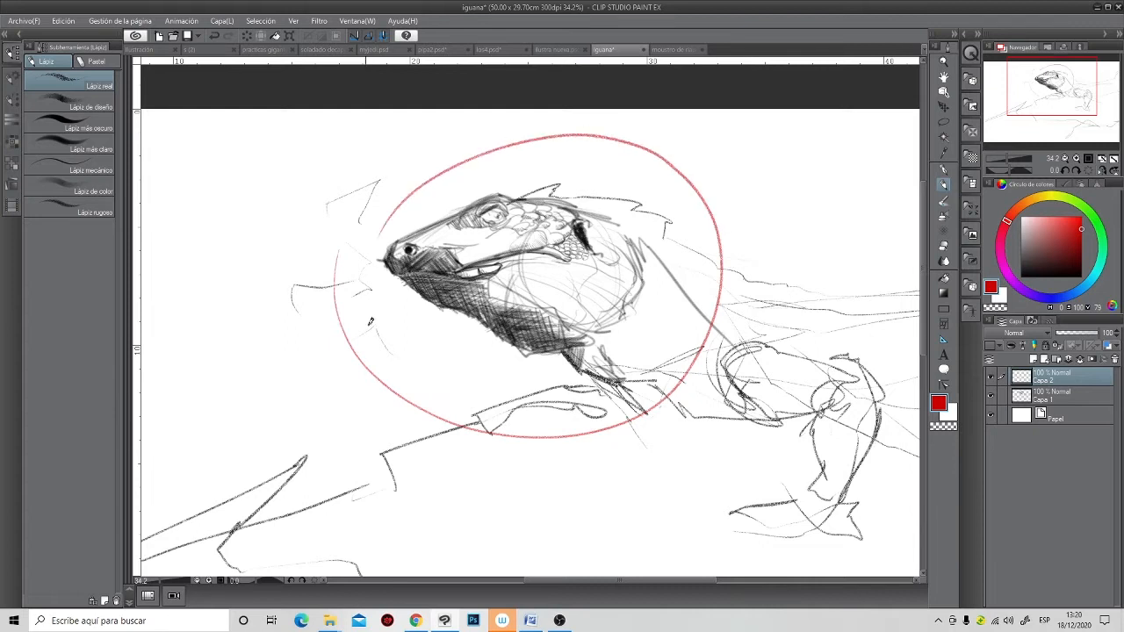
- Sketch the iguana's back, belly and hind leg in red, extending the body to the page's edge
scroll(564, 384, "down", 3)
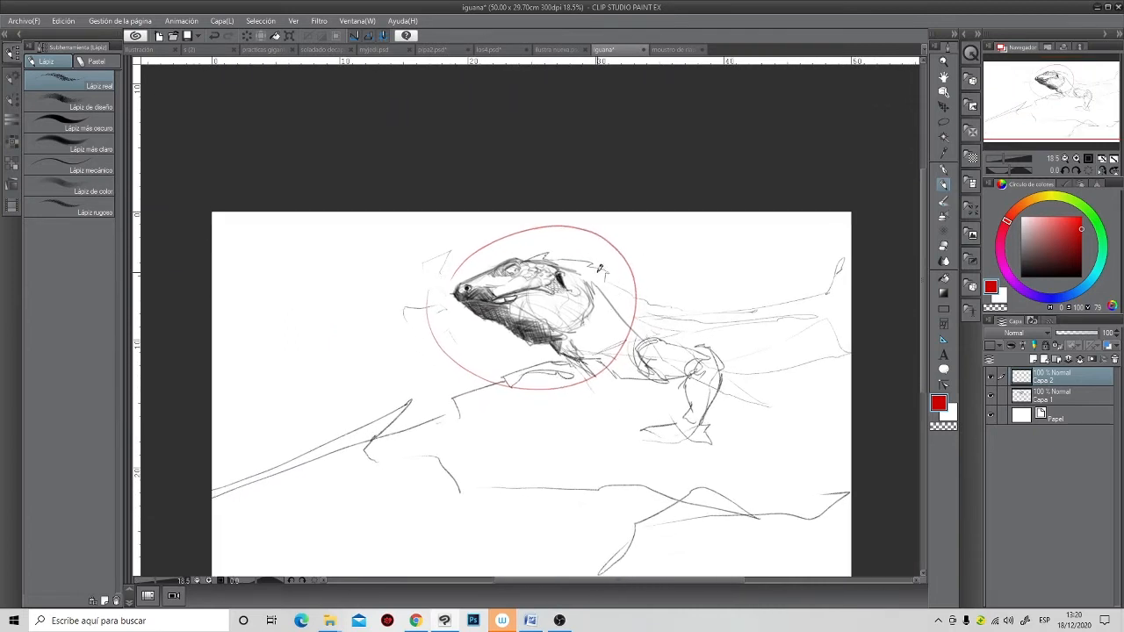
mouse_move(650, 304)
left_mouse_down()
mouse_move(827, 312)
mouse_move(825, 360)
left_mouse_up()
left_click_drag(739, 372, 829, 354)
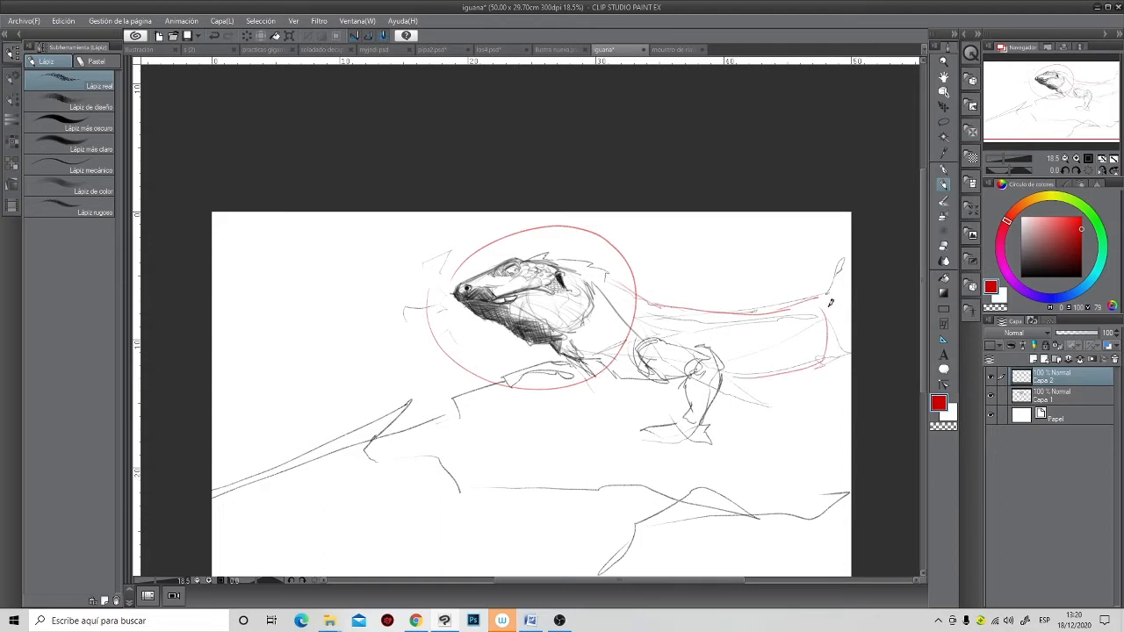
left_click_drag(824, 297, 851, 283)
mouse_move(822, 357)
left_mouse_down()
mouse_move(793, 366)
mouse_move(835, 352)
mouse_move(790, 386)
mouse_move(803, 421)
left_mouse_up()
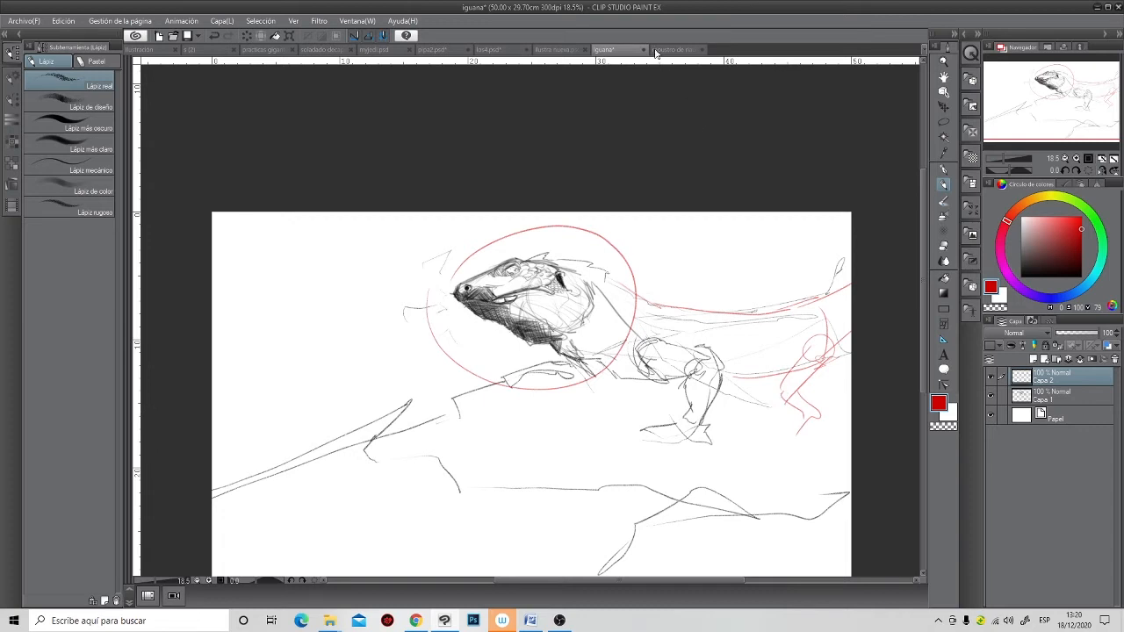
- Switch to the pipa2.psd illustration and hide its rule-of-thirds guide layer
left_click(564, 50)
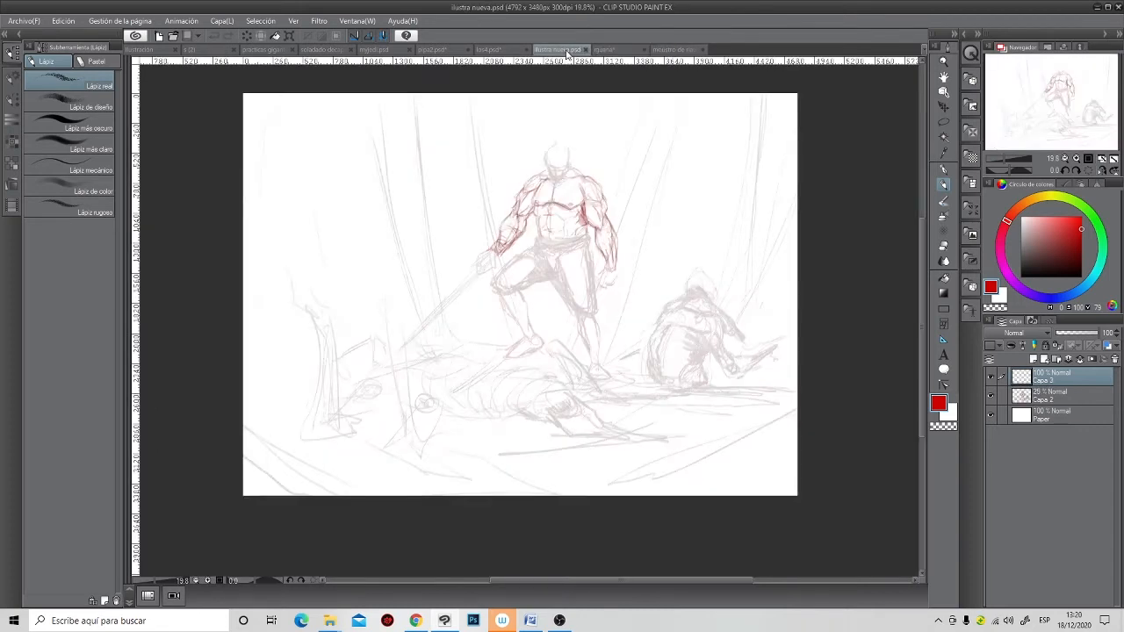
left_click(487, 50)
left_click(432, 51)
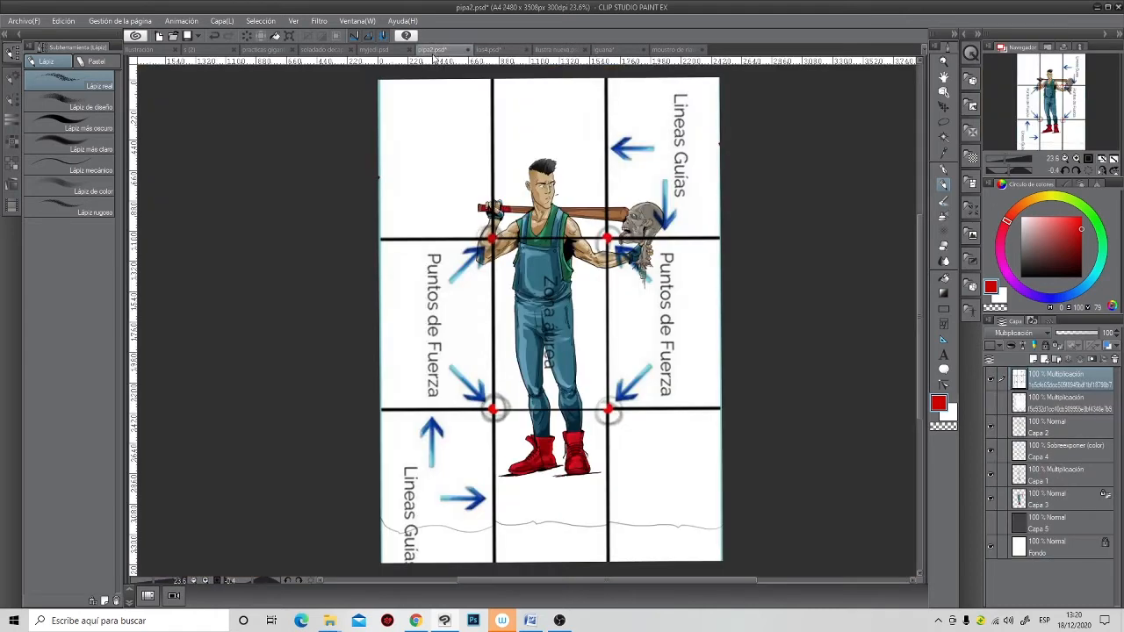
left_click(992, 378)
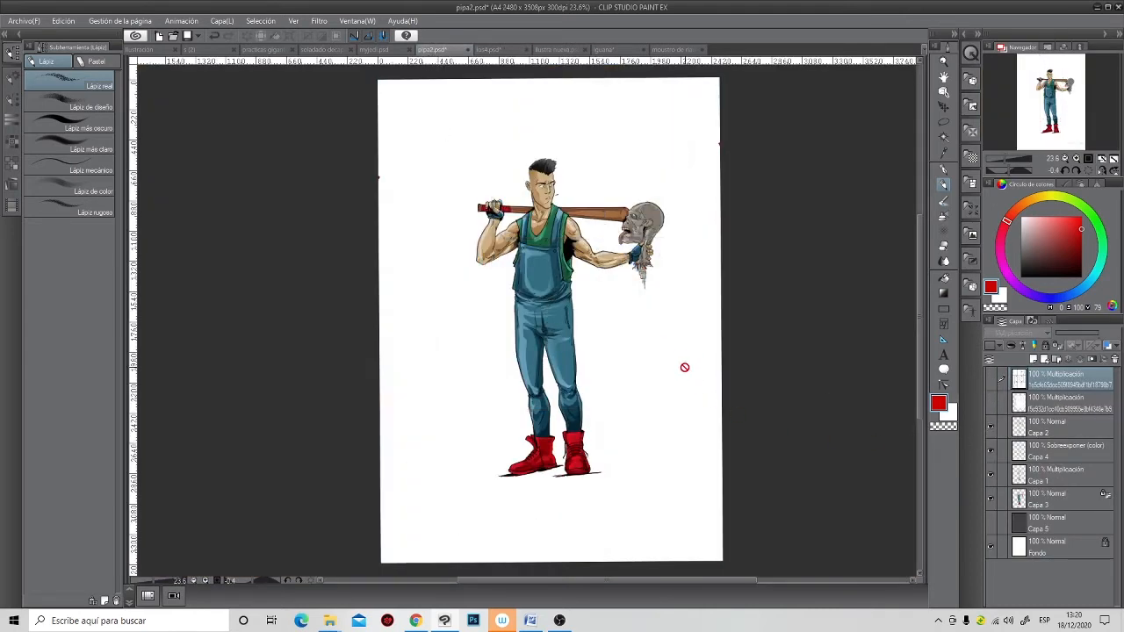
- Add a new layer above the guide layers in pipa2.psd and circle the whole character with a large red pencil oval
left_click_drag(700, 379, 694, 384)
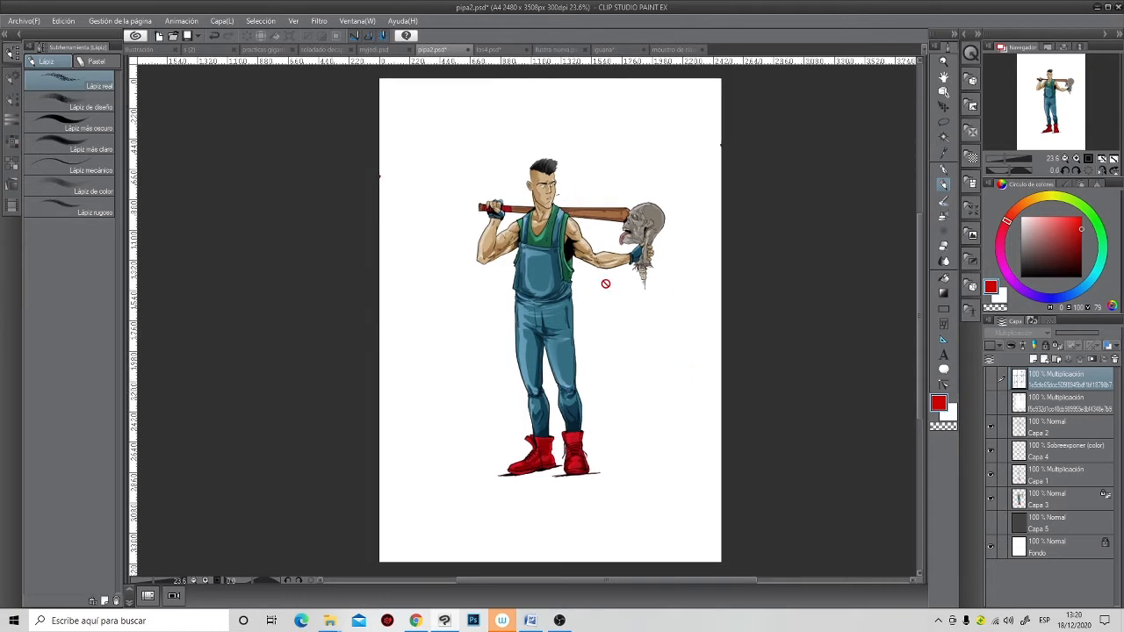
left_click(1043, 360)
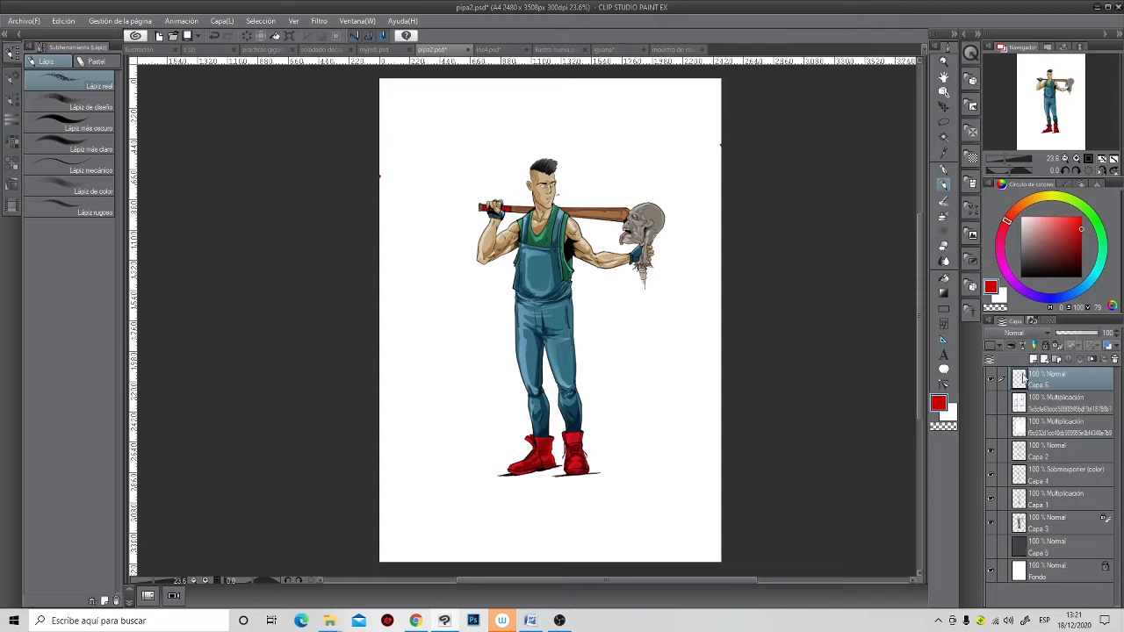
mouse_move(502, 133)
left_mouse_down()
mouse_move(421, 289)
mouse_move(635, 472)
mouse_move(629, 133)
mouse_move(470, 198)
left_mouse_up()
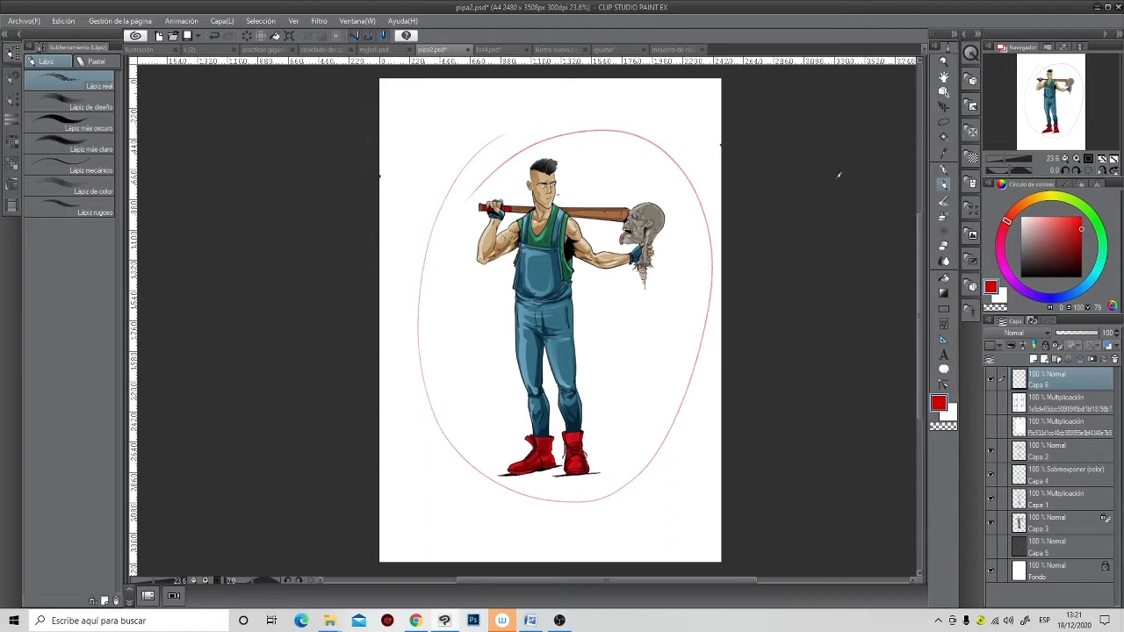
- Return to the iguana sketch and examine the circled head's detail up close and against the rest of the drawing
left_click(610, 50)
mouse_move(552, 402)
left_mouse_down()
mouse_move(532, 369)
mouse_move(554, 331)
left_mouse_up()
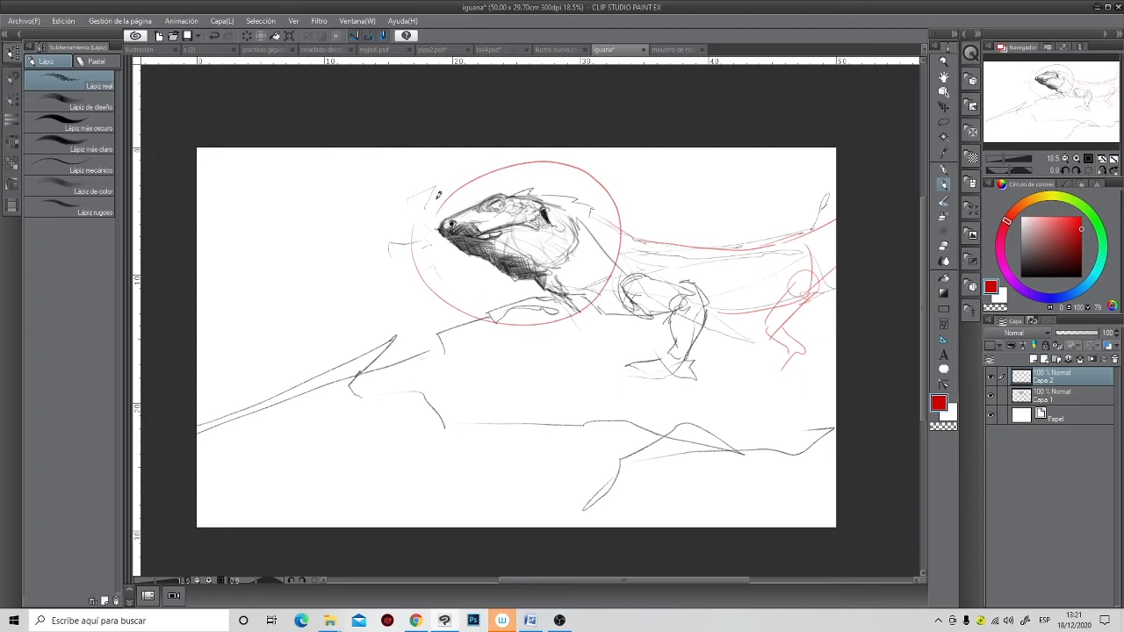
scroll(458, 267, "up", 4)
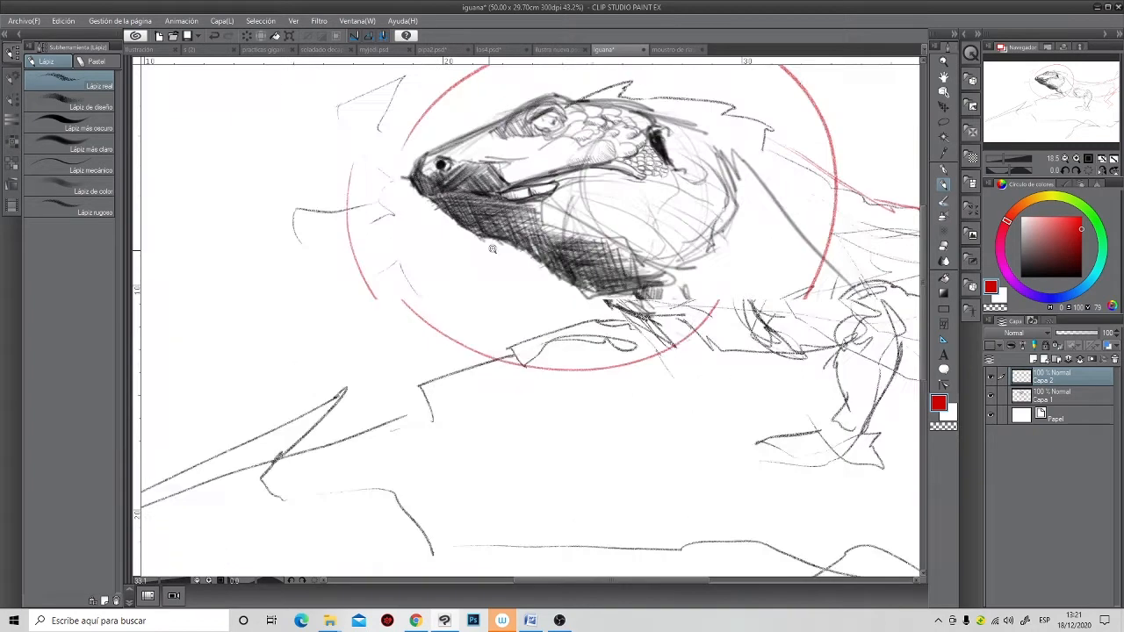
scroll(462, 304, "down", 4)
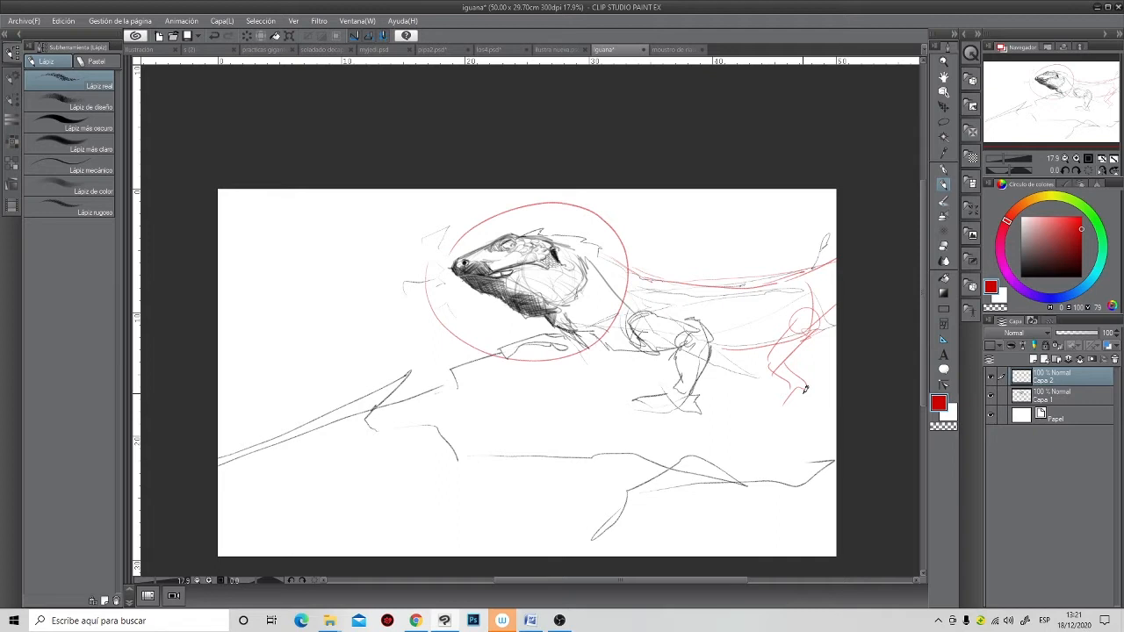
scroll(804, 389, "down", 1)
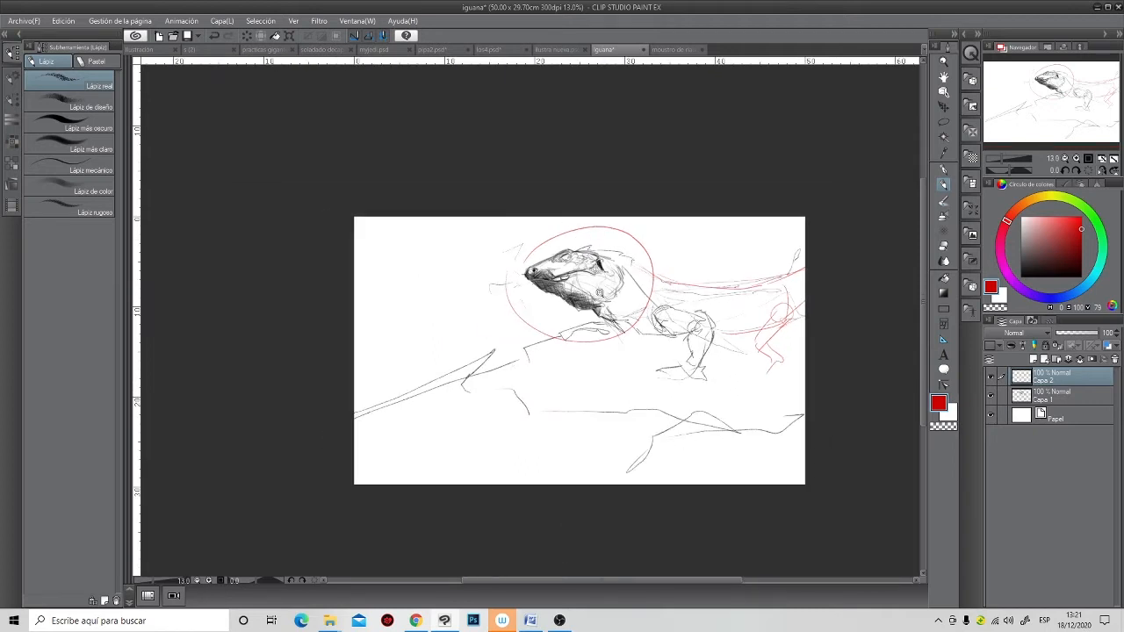
scroll(588, 363, "up", 5)
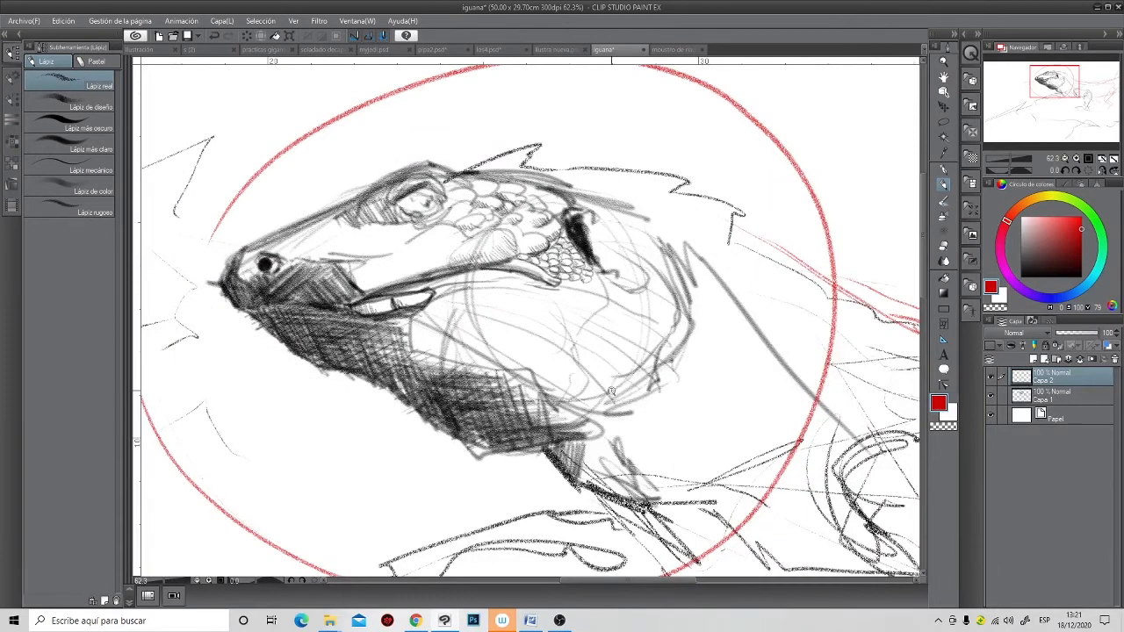
scroll(576, 391, "down", 3)
scroll(573, 391, "down", 1)
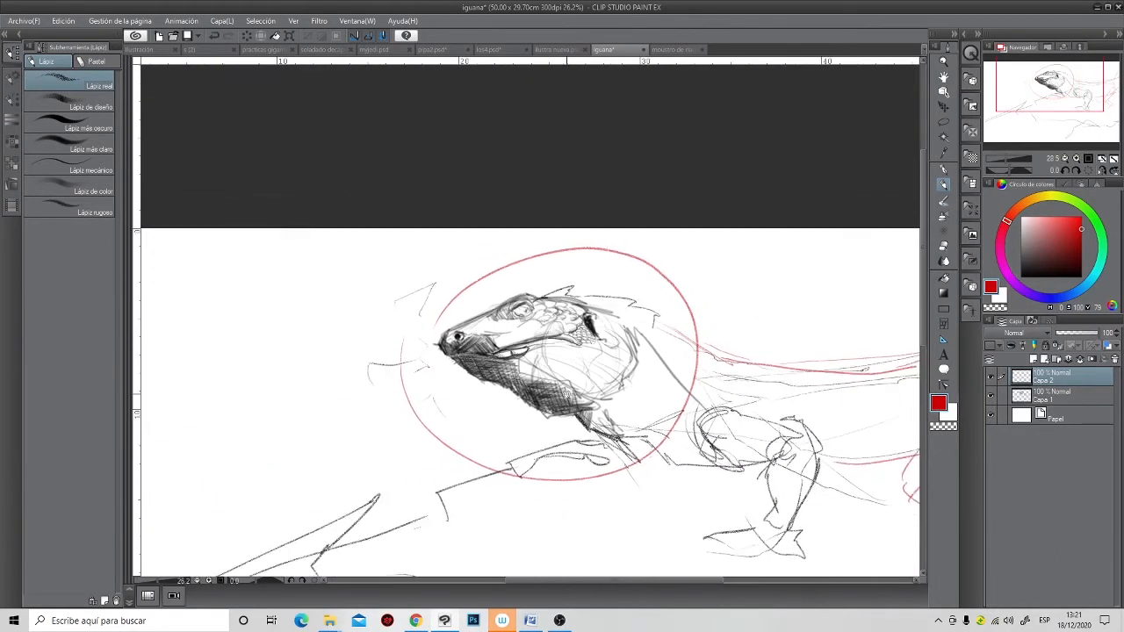
- Switch to the myjedi.psd forest sketch and add a new layer above the channel mixer layer
left_click(162, 51)
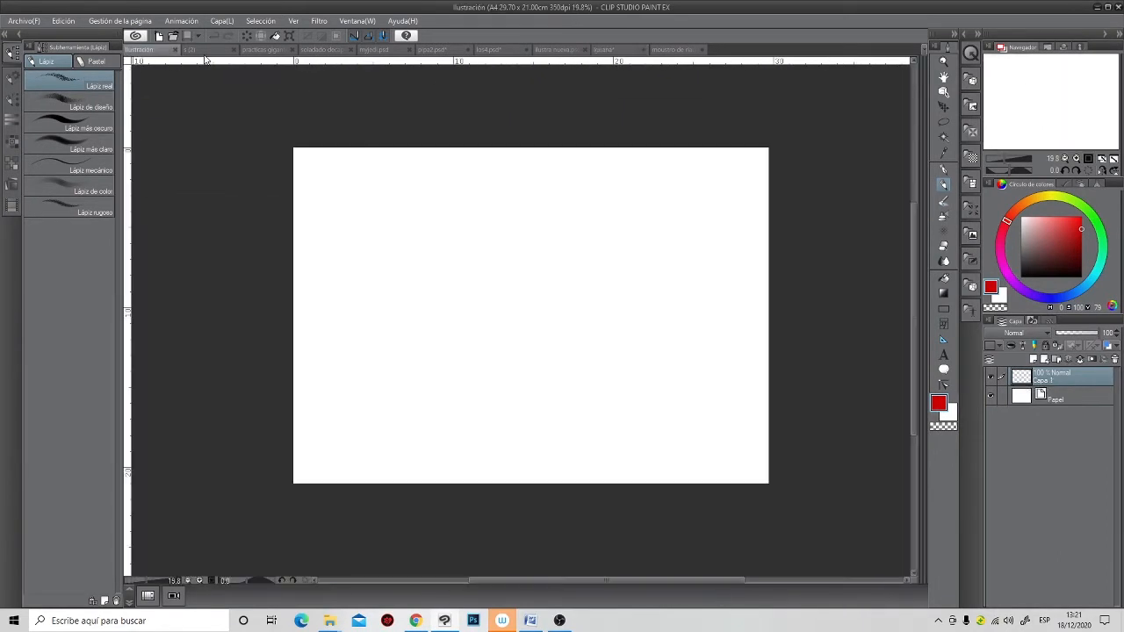
left_click(224, 52)
left_click(262, 50)
left_click(332, 54)
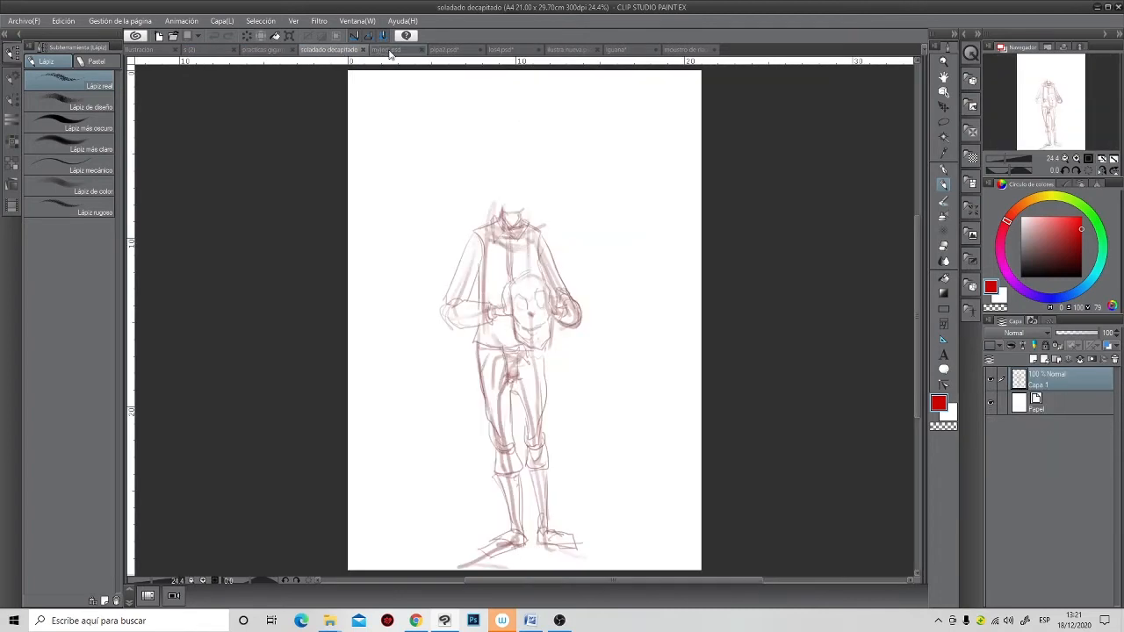
left_click(396, 55)
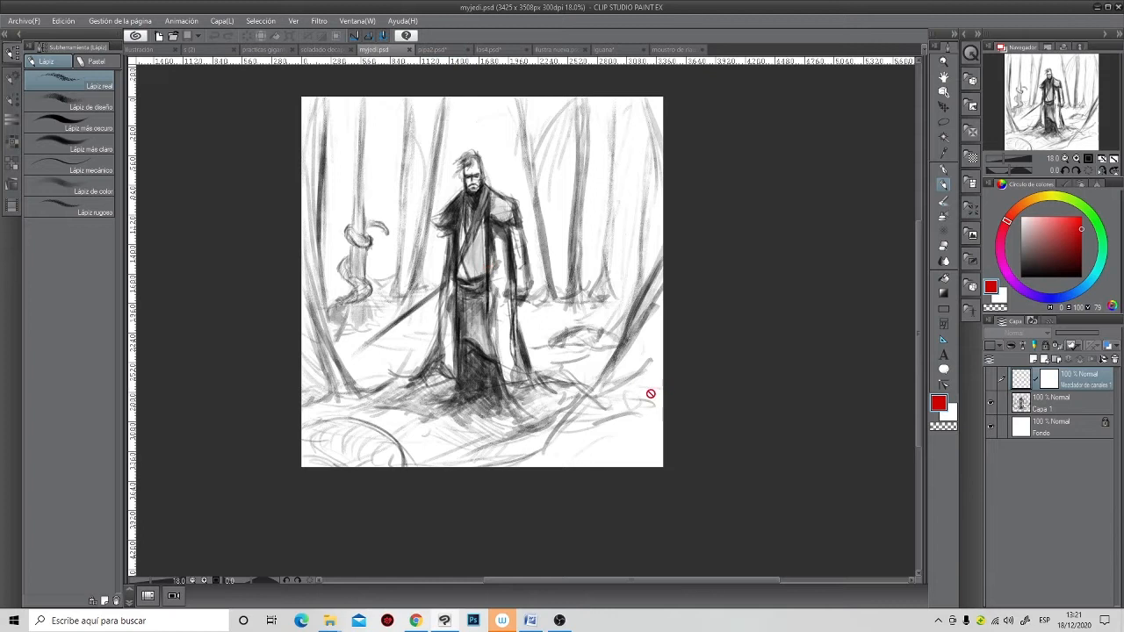
left_click(1044, 360)
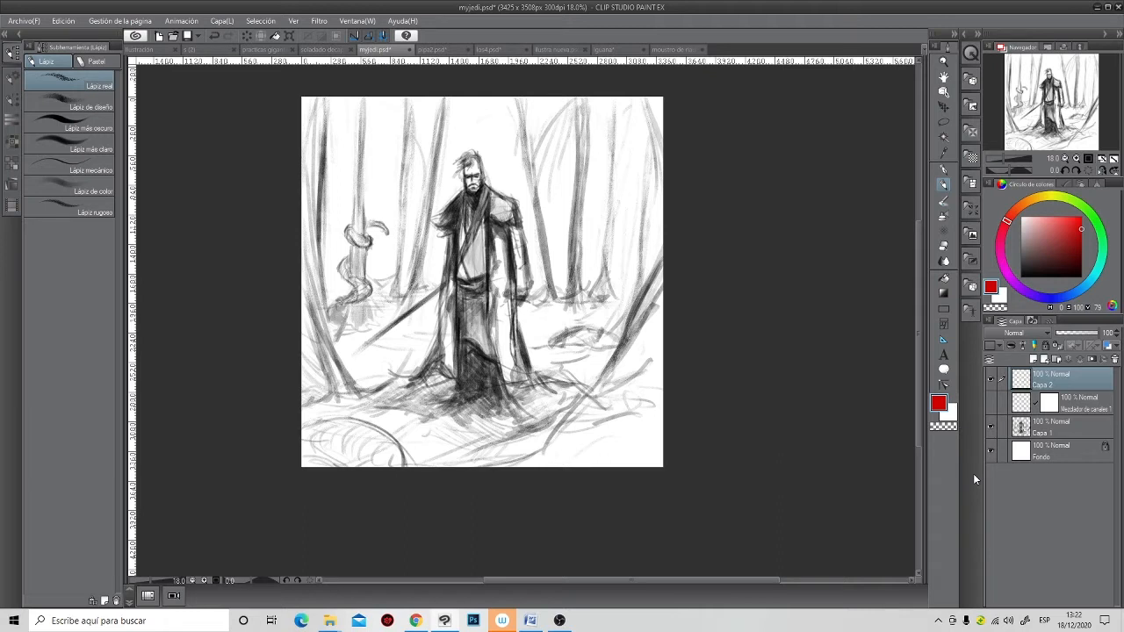
left_click(991, 380)
- Draw four red pencil arrows from the surrounding forest pointing in toward the robed central figure
left_click_drag(344, 126, 401, 181)
left_click_drag(578, 147, 542, 185)
mouse_move(343, 360)
left_mouse_down()
mouse_move(410, 327)
mouse_move(380, 329)
left_mouse_up()
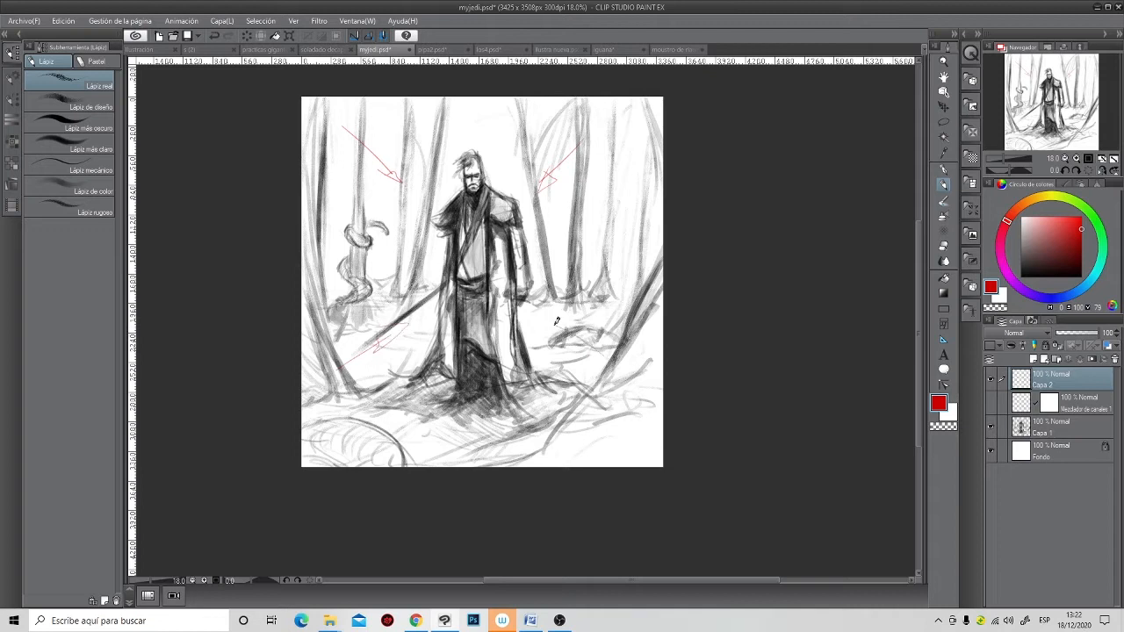
mouse_move(553, 317)
left_mouse_down()
mouse_move(587, 336)
mouse_move(571, 339)
left_mouse_up()
- Draw a thick red horizon line across the forest sketch just below the robed figure's waist, redoing the first attempt
left_click_drag(306, 304, 652, 303)
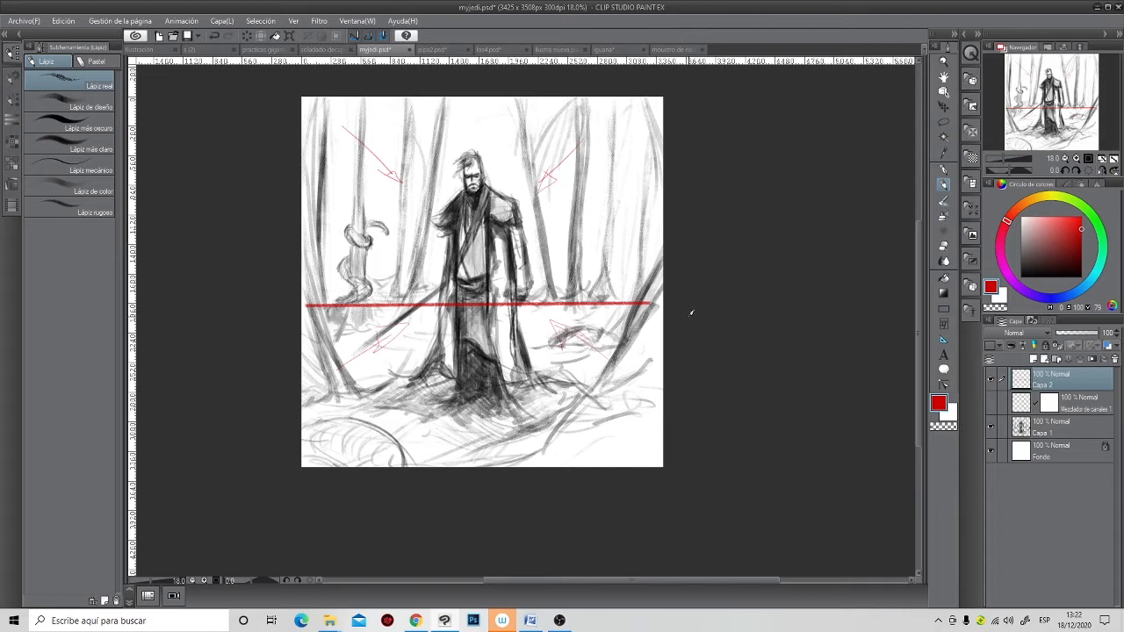
key("ctrl+z")
left_click(309, 300)
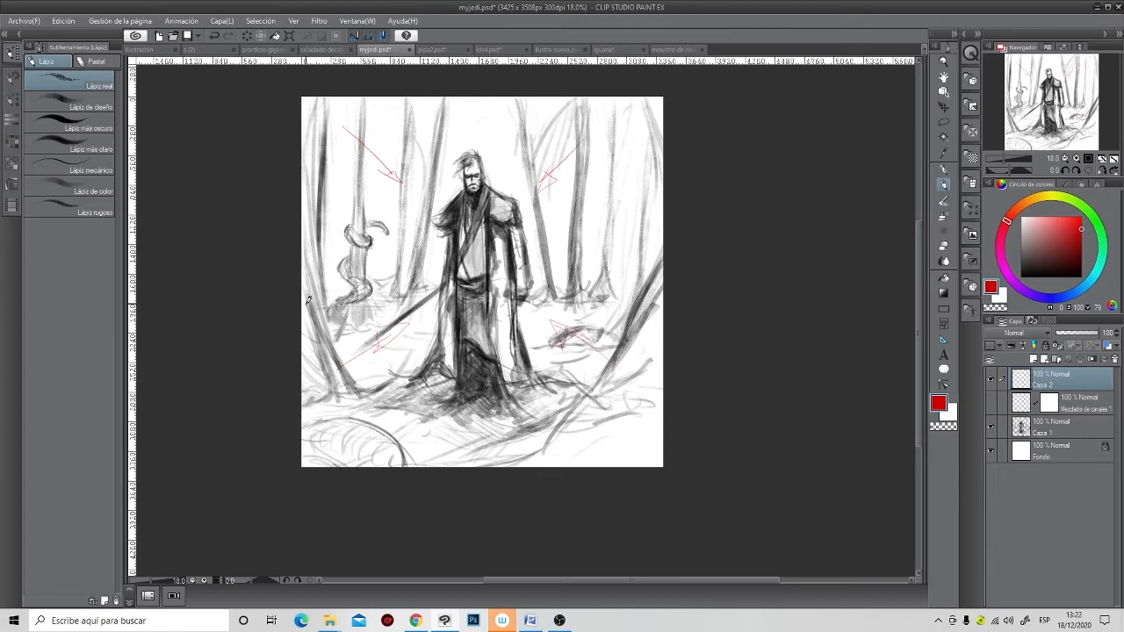
mouse_move(308, 301)
left_mouse_down()
mouse_move(655, 278)
mouse_move(518, 360)
mouse_move(615, 194)
mouse_move(620, 360)
mouse_move(574, 215)
mouse_move(640, 302)
left_mouse_up()
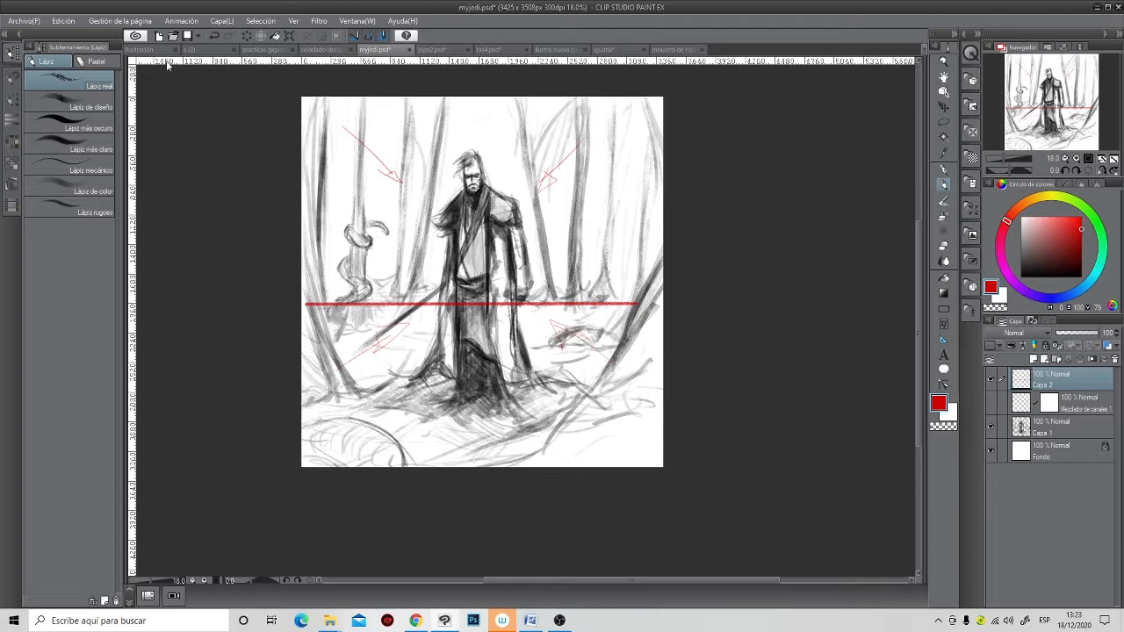
- Browse through the open sketches and switch to the los4.psd group illustration
left_click(191, 50)
left_click(286, 51)
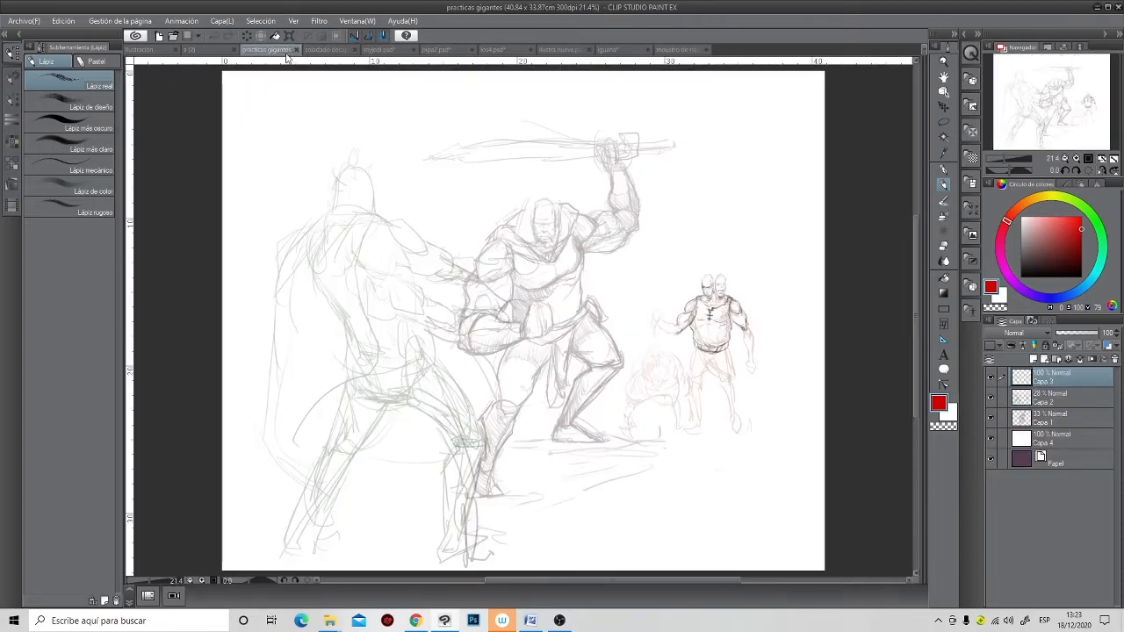
left_click(318, 50)
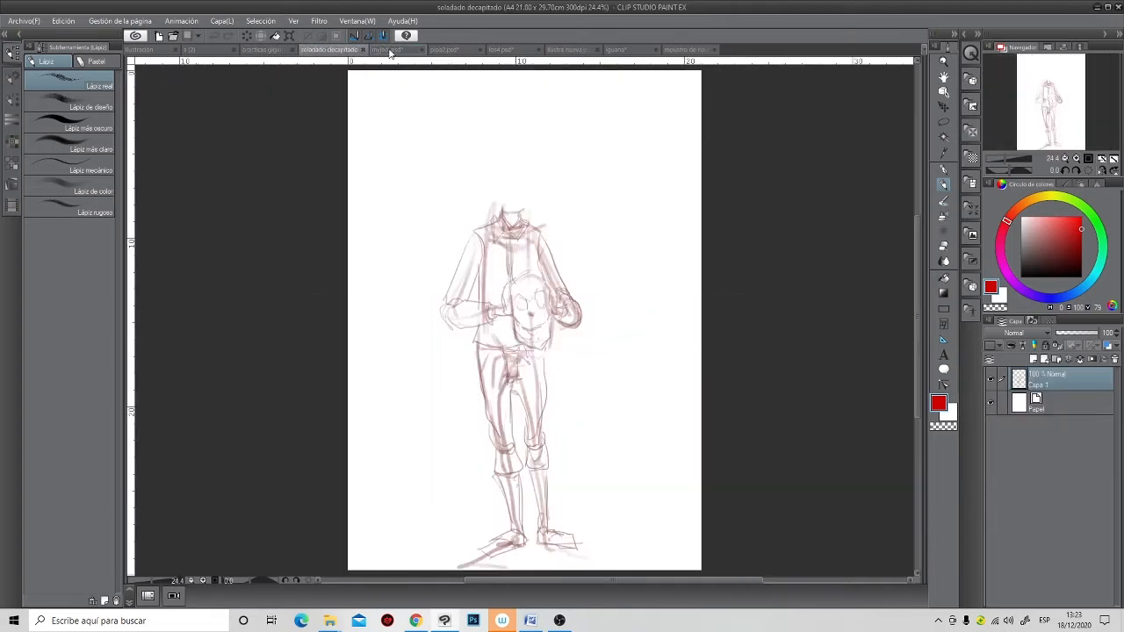
left_click(390, 51)
left_click(481, 51)
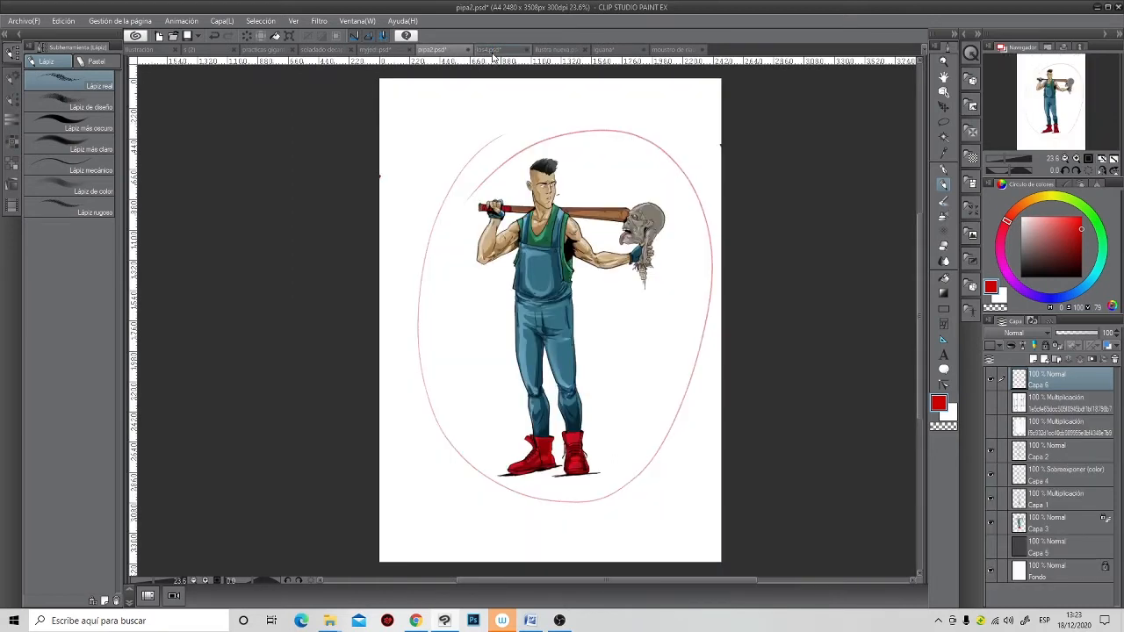
left_click(492, 51)
left_click(556, 51)
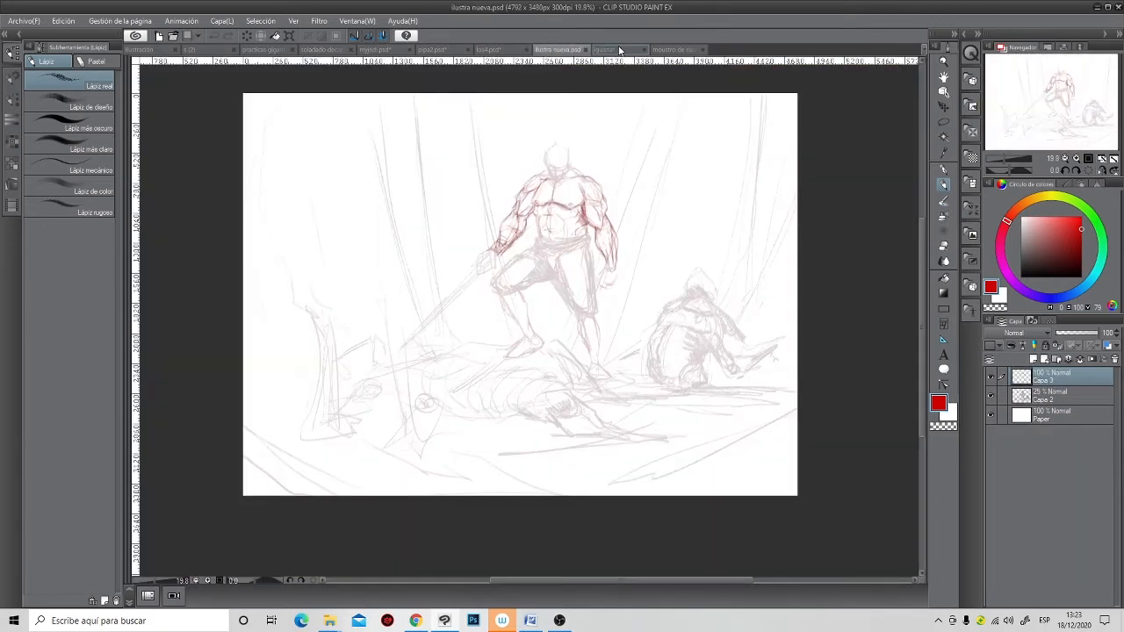
left_click(606, 50)
left_click(558, 50)
left_click(489, 50)
- Add a new layer above the personajes folder and draw a red horizon line across the whole page, labelled LH
left_click(1034, 361)
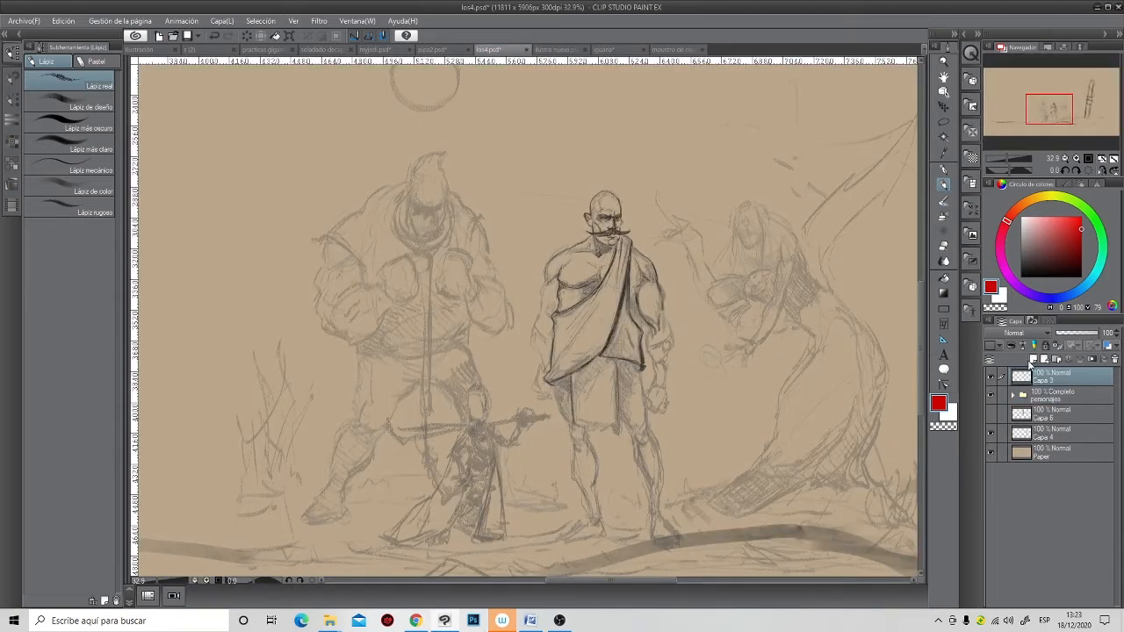
scroll(693, 425, "down", 3)
scroll(645, 426, "down", 3)
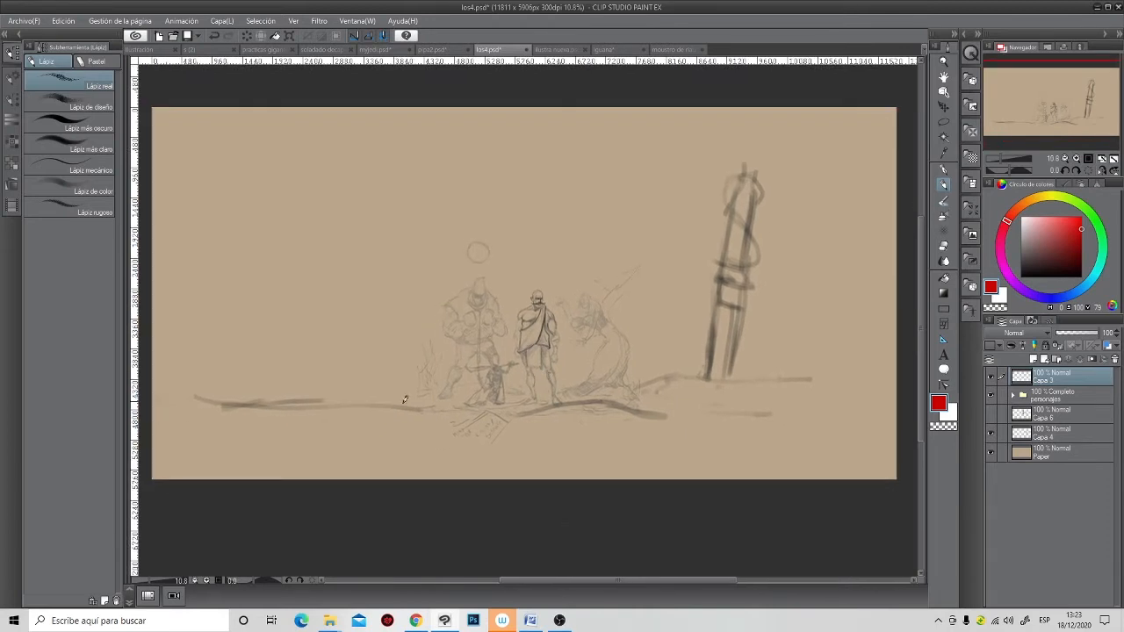
left_click(991, 377)
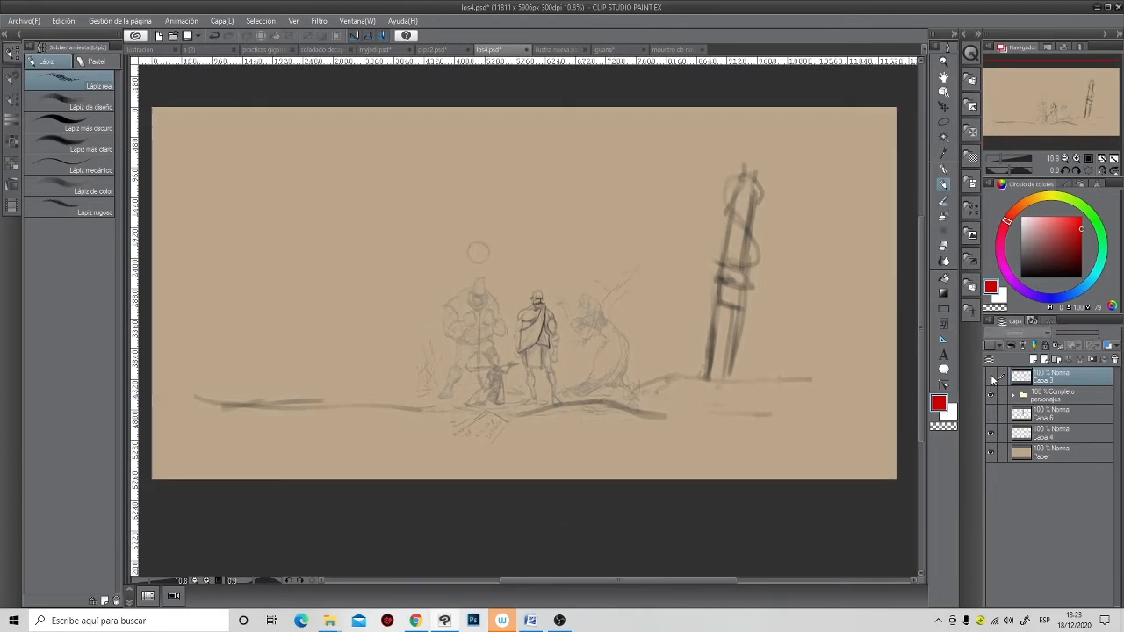
left_click(992, 377)
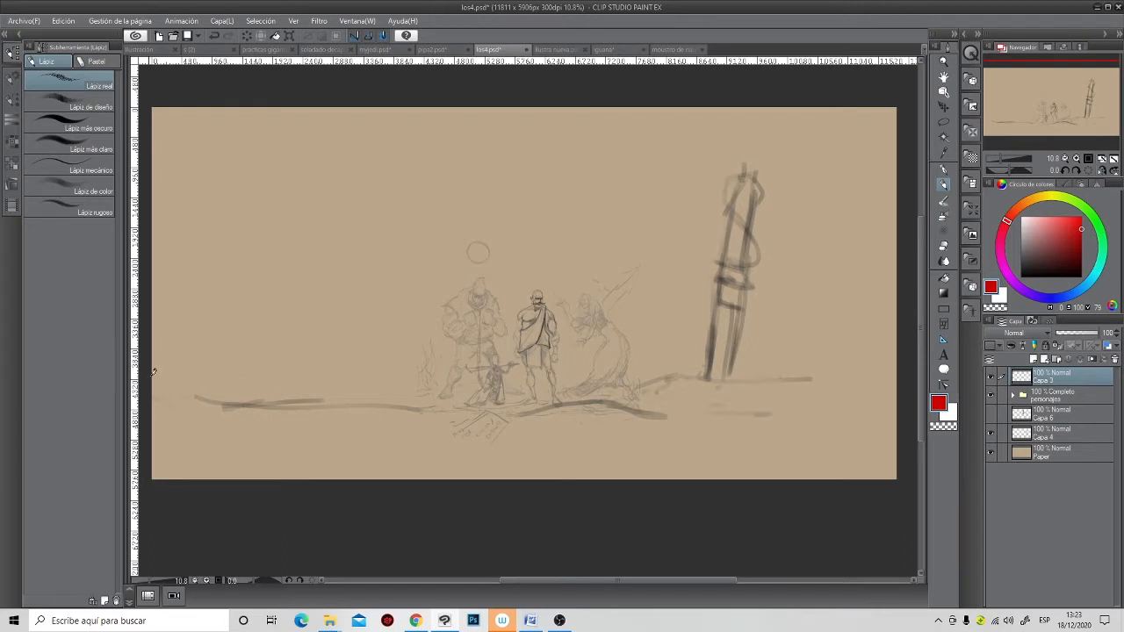
left_click_drag(151, 370, 897, 375)
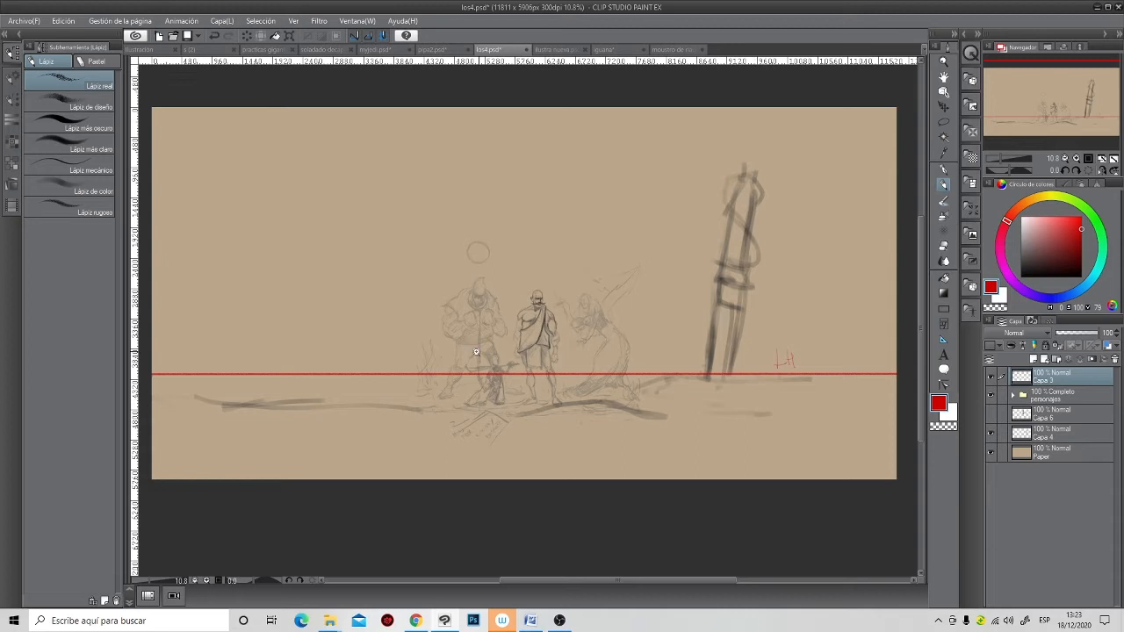
- Draw a red rectangular frame around the group of four characters, leaving the tall tower mostly outside it
scroll(478, 351, "up", 5)
scroll(482, 308, "down", 3)
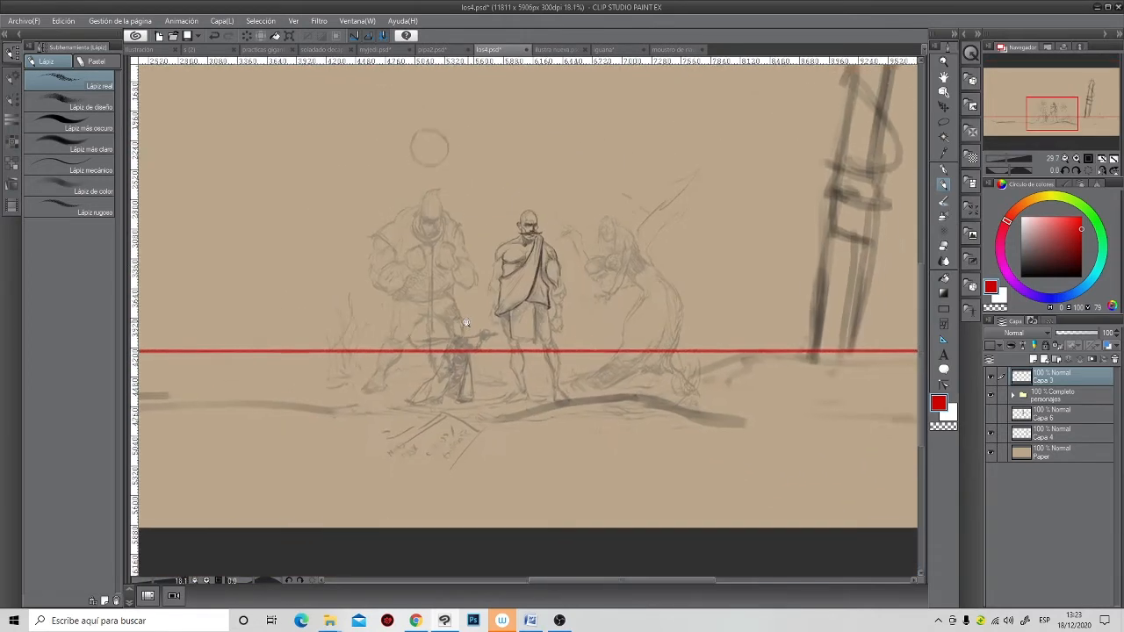
left_click(945, 308)
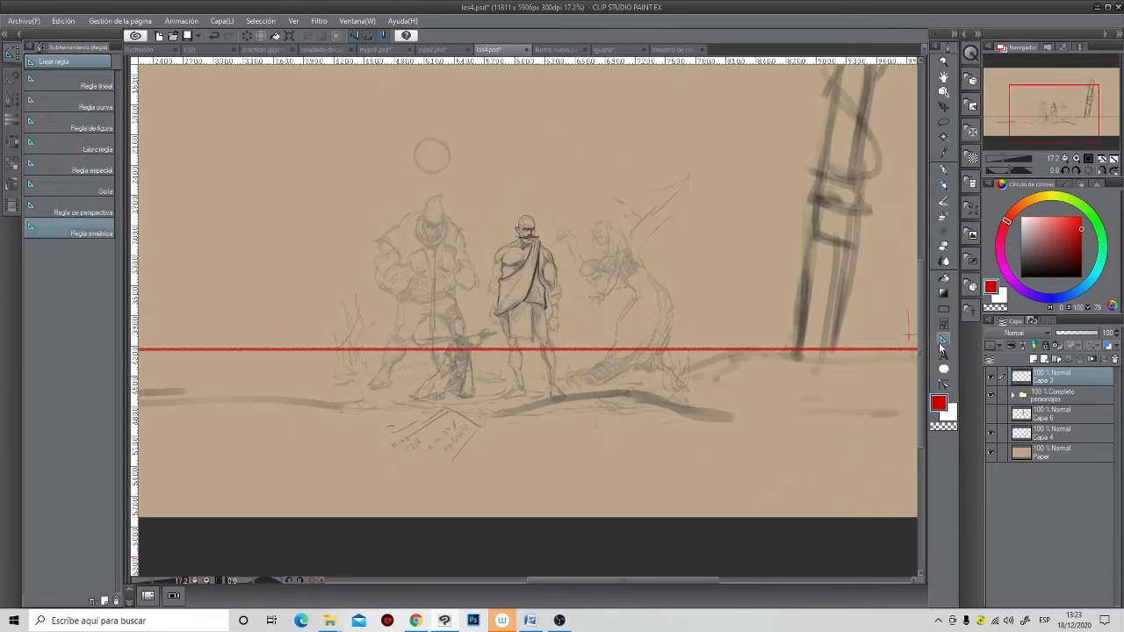
mouse_move(227, 112)
left_mouse_down()
mouse_move(504, 251)
mouse_move(740, 395)
mouse_move(801, 476)
left_mouse_up()
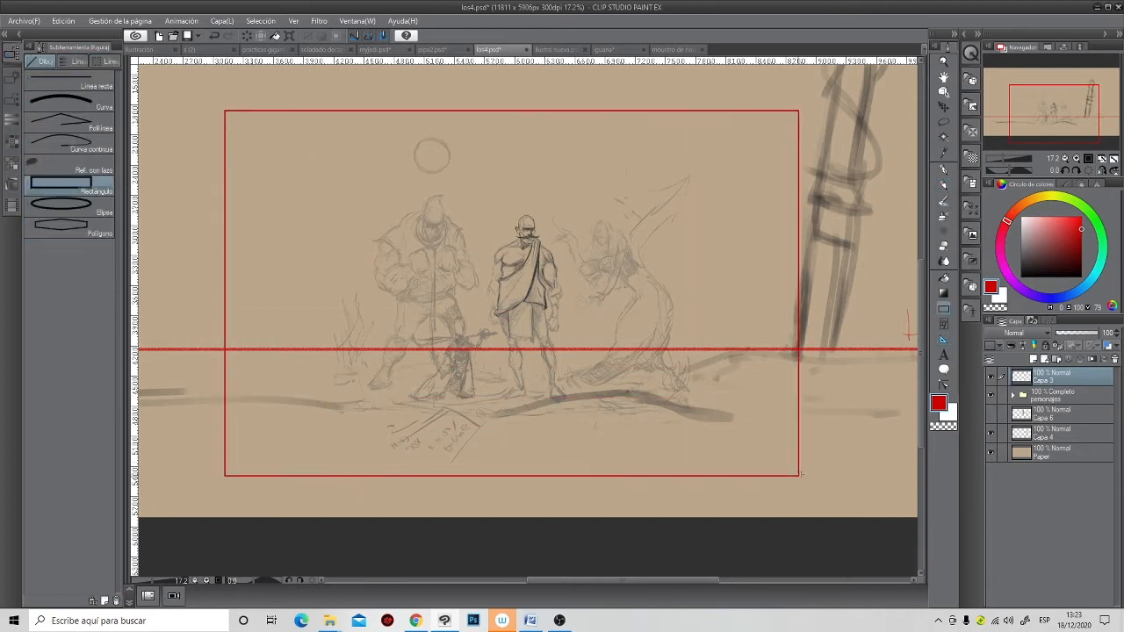
scroll(620, 396, "up", 2)
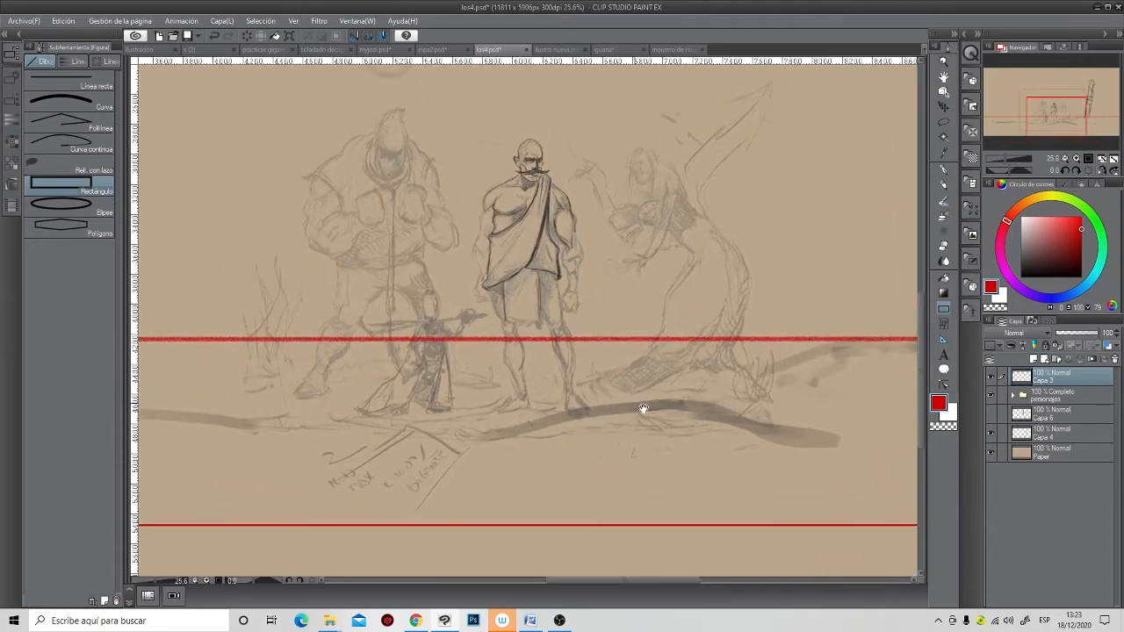
left_click_drag(644, 409, 693, 439)
scroll(693, 439, "down", 2)
- Outline the hooded giant, the small figure in front of him and the moustached man with separate red pencil contours
left_click(944, 184)
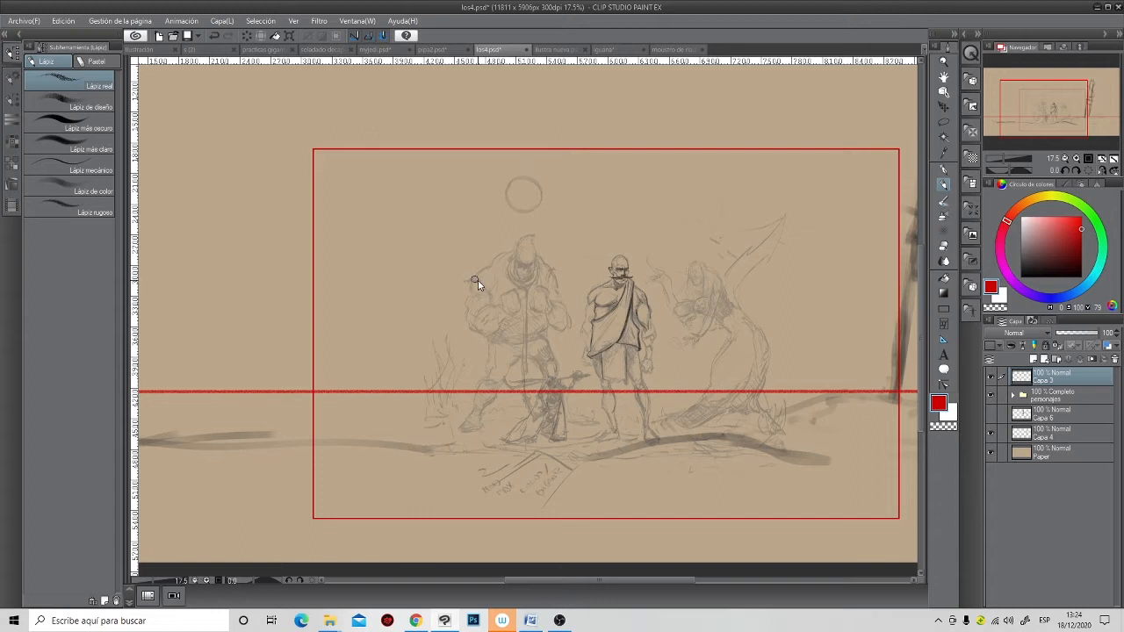
mouse_move(471, 238)
left_mouse_down()
mouse_move(464, 435)
mouse_move(559, 432)
left_mouse_up()
key("ctrl+z")
key("ctrl+z")
mouse_move(458, 420)
left_mouse_down()
mouse_move(454, 308)
mouse_move(473, 252)
mouse_move(512, 231)
mouse_move(543, 244)
mouse_move(561, 277)
mouse_move(566, 351)
mouse_move(544, 358)
mouse_move(529, 402)
mouse_move(476, 426)
left_mouse_up()
mouse_move(518, 406)
left_mouse_down()
mouse_move(562, 431)
mouse_move(578, 393)
mouse_move(538, 360)
left_mouse_up()
mouse_move(602, 269)
left_mouse_down()
mouse_move(606, 416)
mouse_move(656, 437)
mouse_move(669, 319)
mouse_move(601, 255)
left_mouse_up()
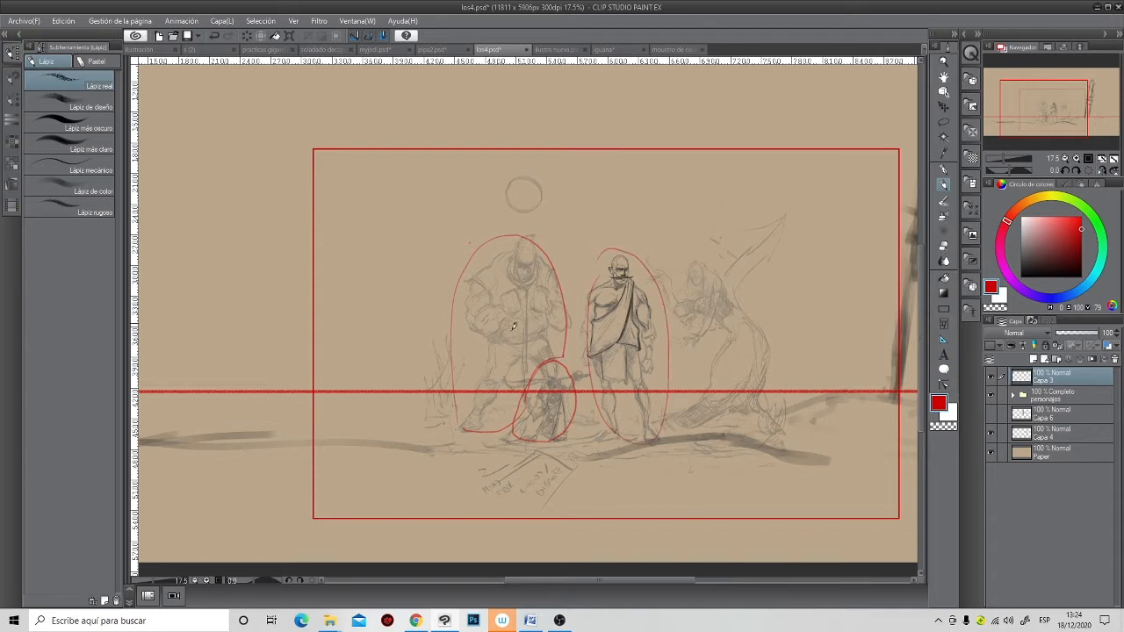
- Number the four characters 1 to 4 in red and draw a curved arrow from the giant over to the fourth figure
left_click_drag(513, 288, 509, 318)
mouse_move(550, 369)
left_mouse_down()
mouse_move(558, 376)
mouse_move(549, 395)
left_mouse_up()
left_click_drag(704, 283, 708, 293)
mouse_move(531, 239)
left_mouse_down()
mouse_move(626, 204)
mouse_move(683, 226)
mouse_move(677, 218)
left_mouse_up()
- Outline the bent fourth figure with a large red contour that follows the robe and arches over the wing
scroll(683, 281, "up", 4)
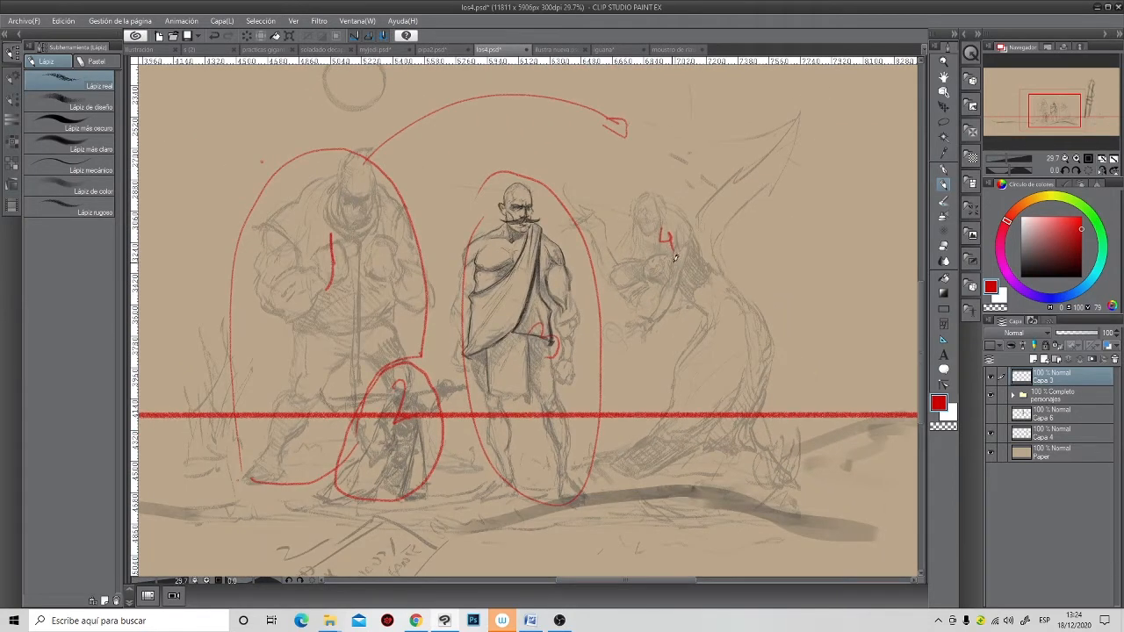
mouse_move(606, 463)
left_mouse_down()
mouse_move(671, 407)
mouse_move(704, 298)
mouse_move(744, 295)
mouse_move(777, 455)
mouse_move(732, 485)
mouse_move(622, 479)
mouse_move(766, 468)
mouse_move(847, 283)
mouse_move(765, 115)
mouse_move(629, 103)
mouse_move(580, 204)
left_mouse_up()
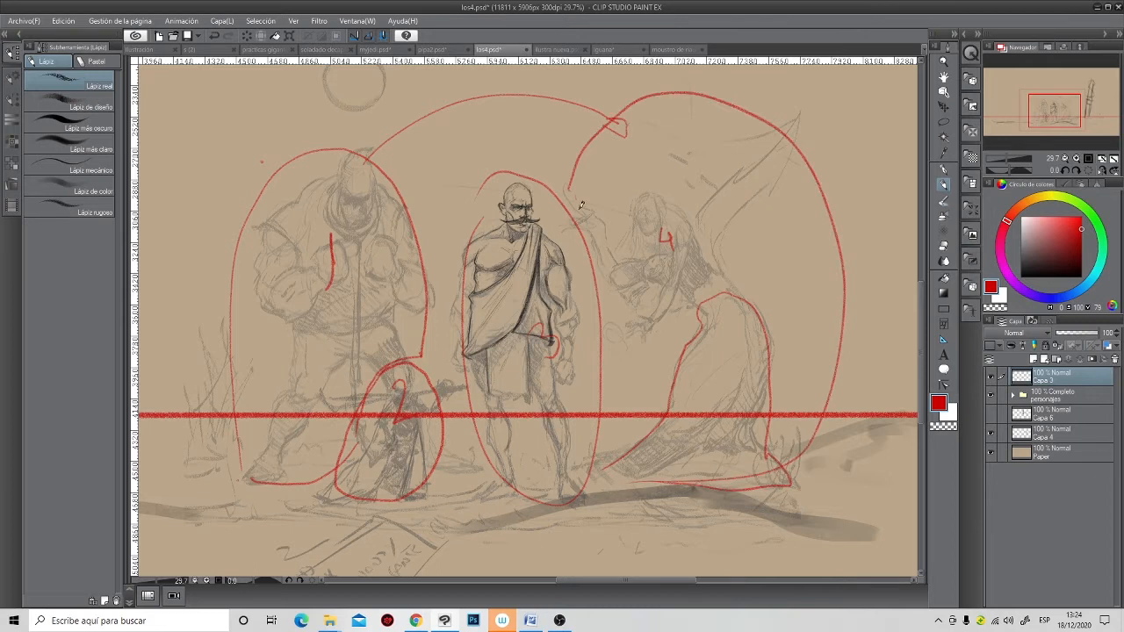
scroll(647, 455, "down", 3)
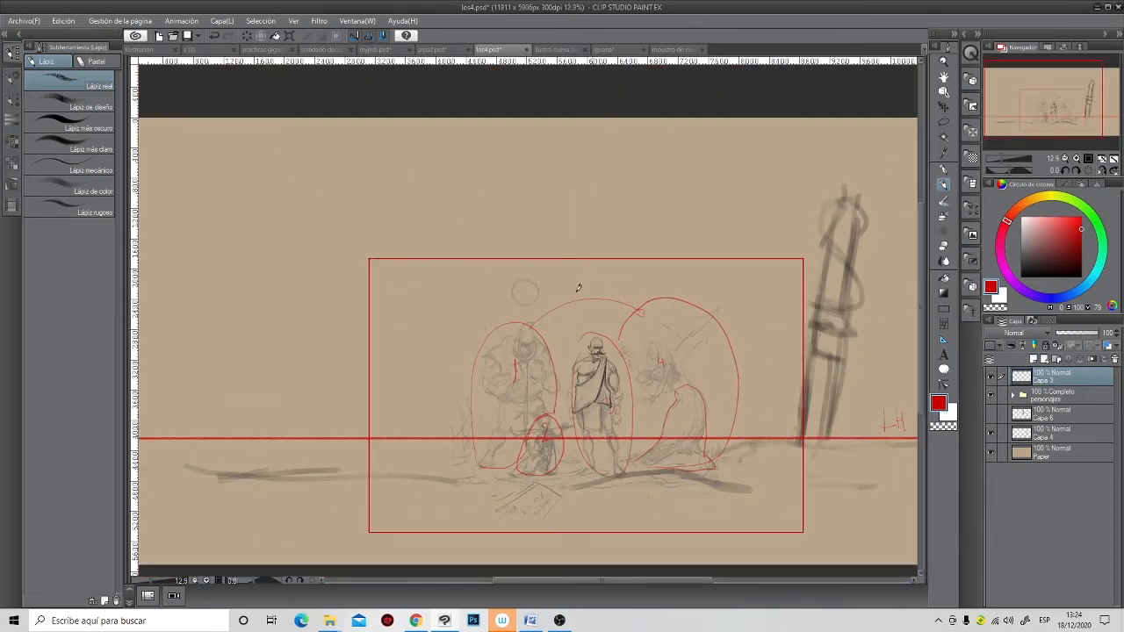
- Draw a red seesaw above the characters with a horizontal beam, a triangular support and a large circle at its left end
scroll(603, 293, "up", 3)
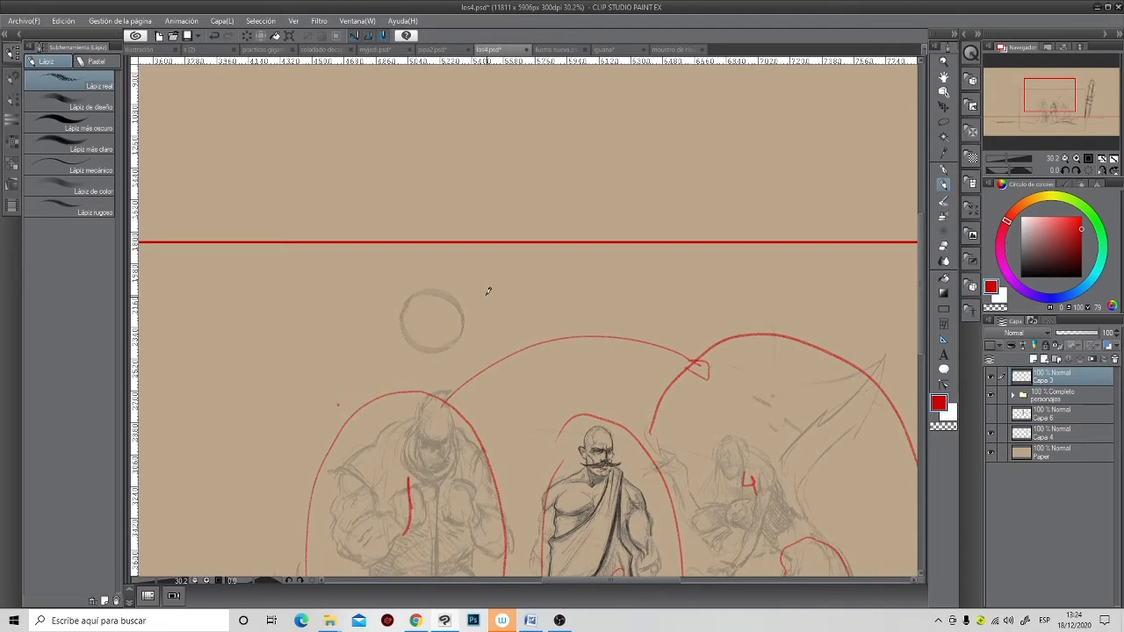
left_click_drag(480, 286, 728, 285)
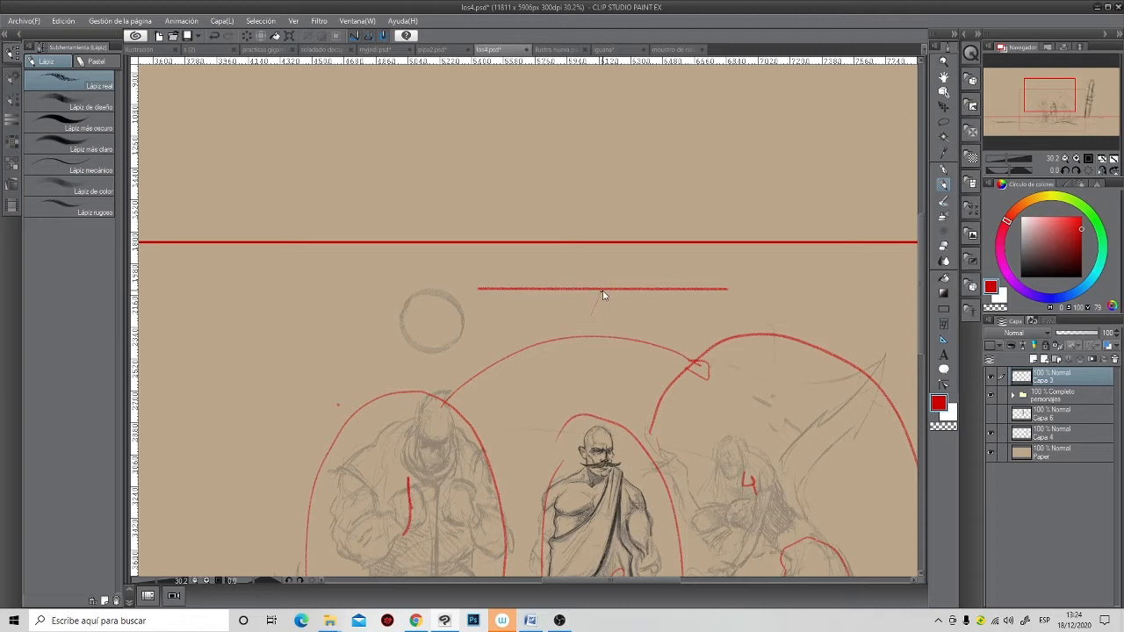
mouse_move(589, 323)
left_mouse_down()
mouse_move(632, 322)
mouse_move(606, 288)
left_mouse_up()
mouse_move(474, 246)
left_mouse_down()
mouse_move(460, 268)
mouse_move(497, 282)
mouse_move(483, 292)
left_mouse_up()
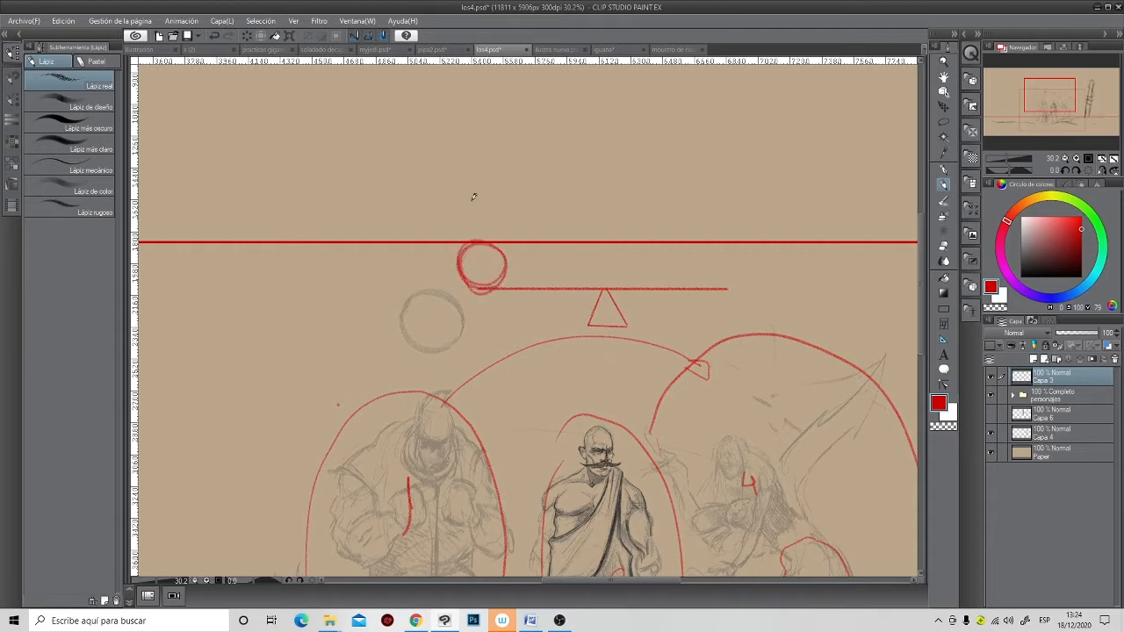
- Draw a red arrow pointing down at the large circle, add more circles along the beam and number the weights 1 to 4
mouse_move(474, 159)
left_mouse_down()
mouse_move(474, 191)
mouse_move(481, 178)
left_mouse_up()
mouse_move(605, 259)
left_mouse_down()
mouse_move(590, 279)
mouse_move(614, 283)
mouse_move(604, 260)
left_mouse_up()
mouse_move(512, 268)
left_mouse_down()
mouse_move(505, 283)
mouse_move(512, 268)
mouse_move(518, 280)
left_mouse_up()
left_click_drag(598, 269, 600, 277)
mouse_move(691, 238)
left_mouse_down()
mouse_move(698, 266)
mouse_move(689, 249)
mouse_move(694, 280)
mouse_move(680, 256)
mouse_move(680, 272)
mouse_move(714, 283)
mouse_move(724, 263)
mouse_move(703, 239)
mouse_move(717, 244)
mouse_move(721, 272)
left_mouse_up()
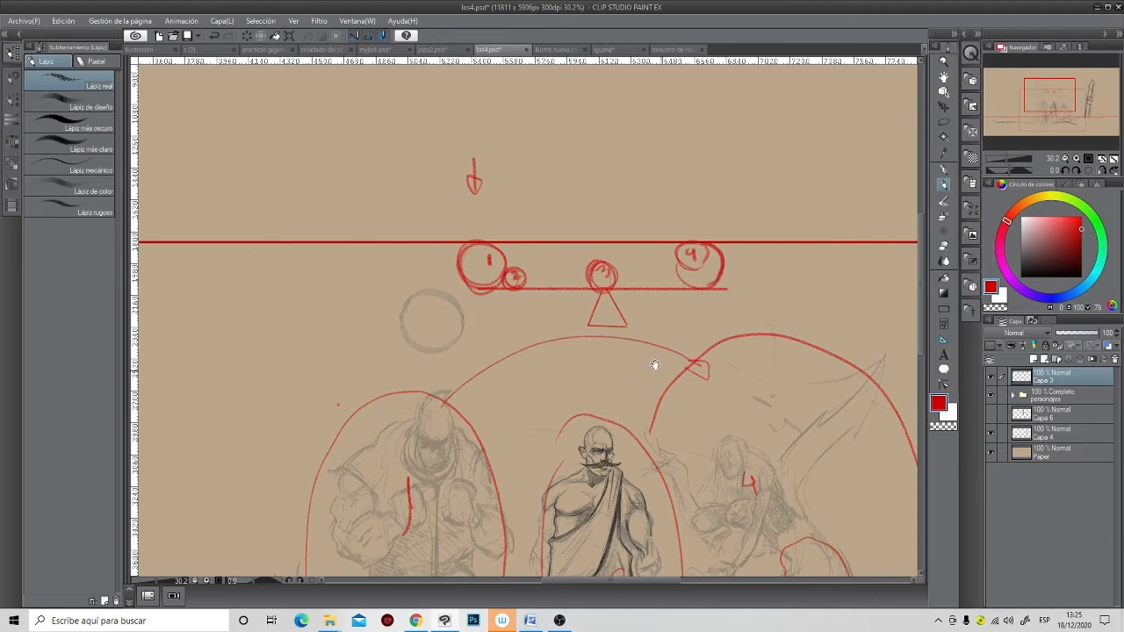
- Number the bent figure's robe and its weight on the seesaw 5, and draw a second down arrow above that end
left_click_drag(652, 369, 554, 189)
left_click_drag(707, 406, 707, 424)
mouse_move(613, 85)
left_mouse_down()
mouse_move(639, 230)
mouse_move(632, 249)
left_mouse_up()
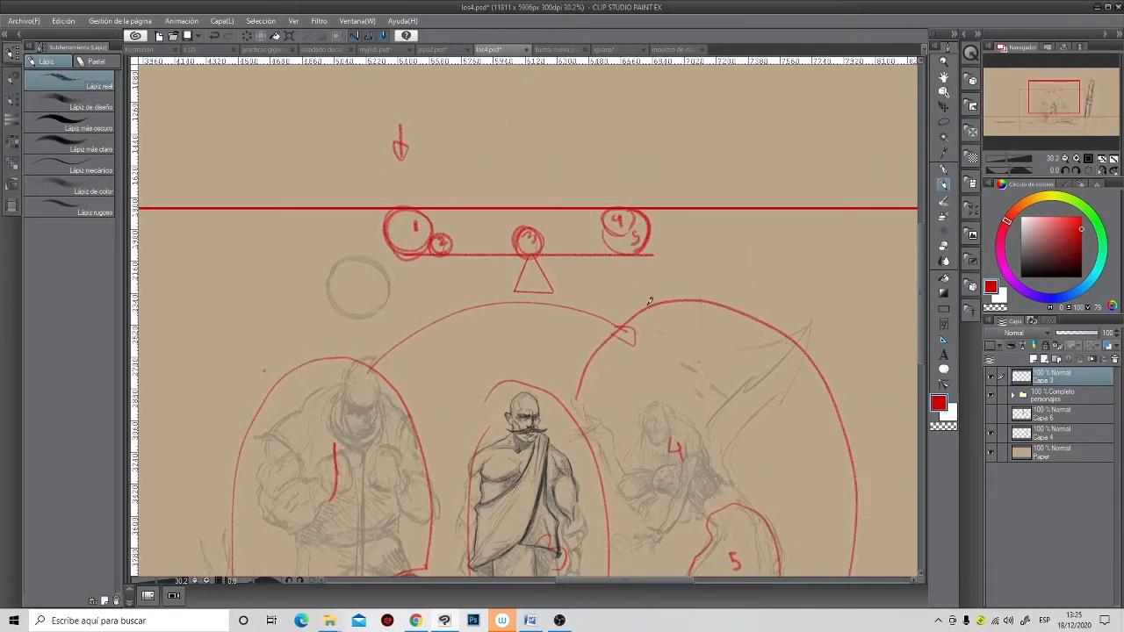
mouse_move(629, 123)
left_mouse_down()
mouse_move(629, 157)
mouse_move(639, 156)
left_mouse_up()
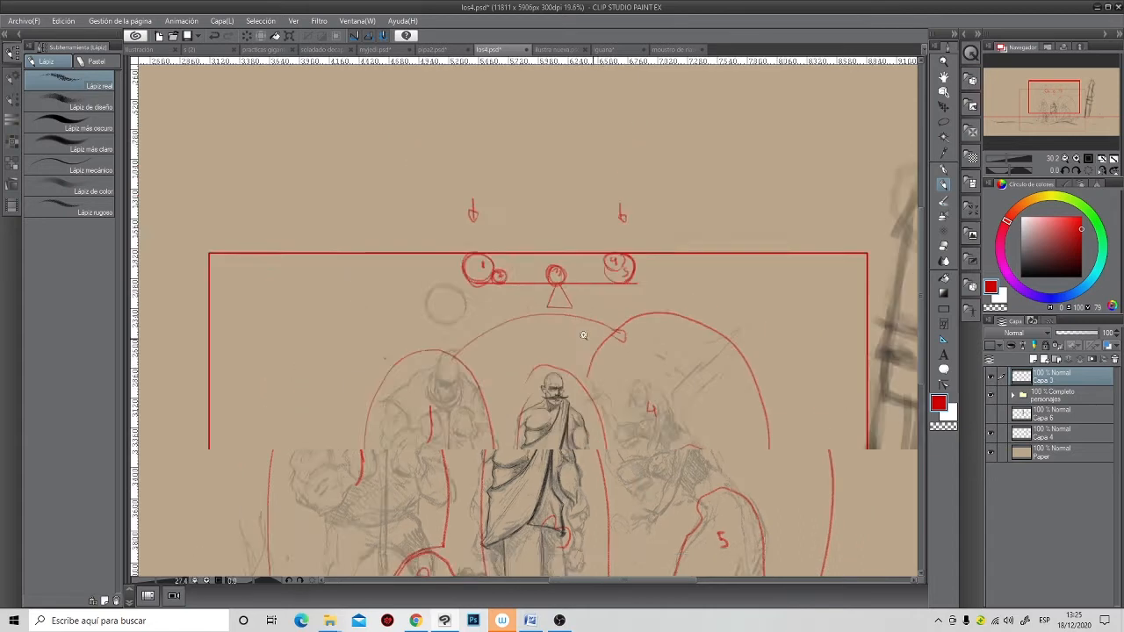
scroll(606, 334, "down", 3)
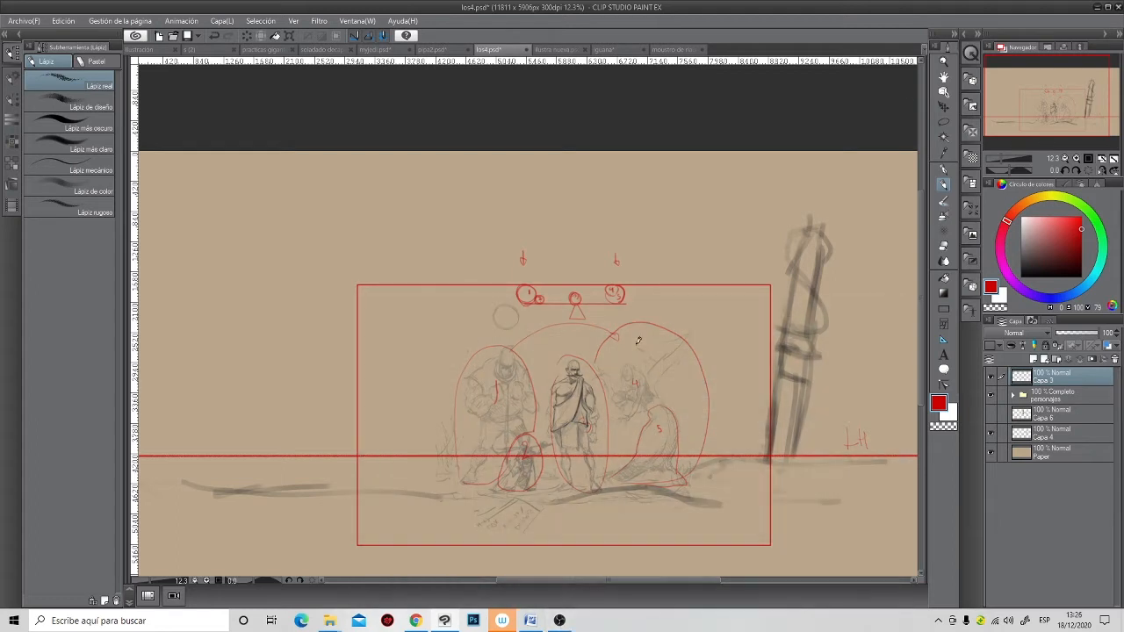
- Bring up the practicas gigantes document and add a new layer above its existing sketch layers
left_click_drag(678, 453, 657, 389)
scroll(657, 389, "down", 3)
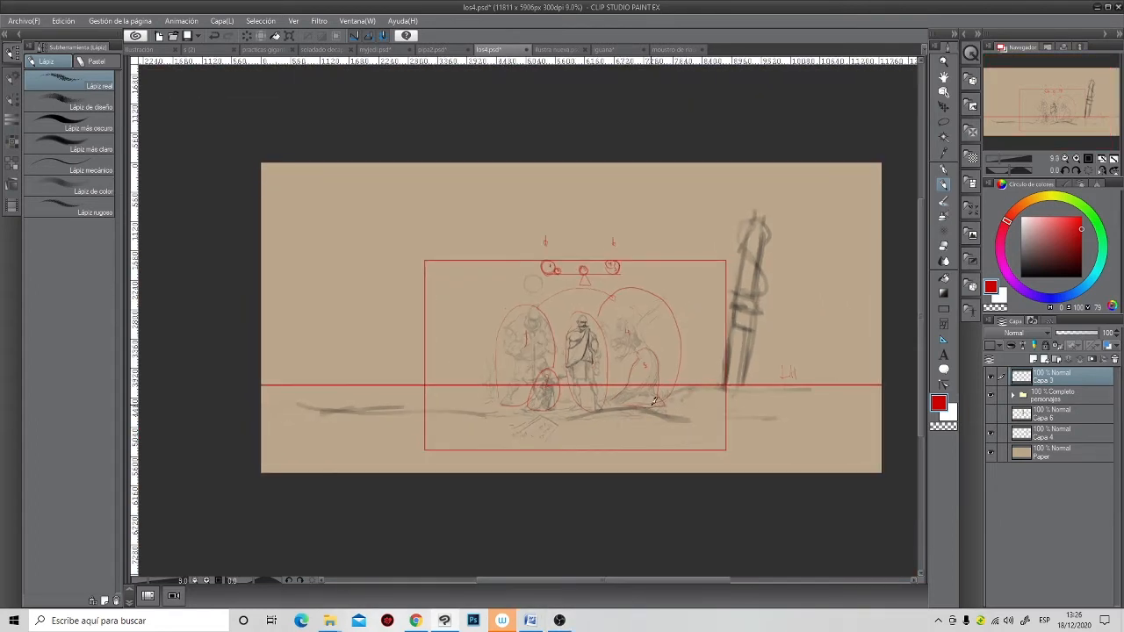
left_click(444, 50)
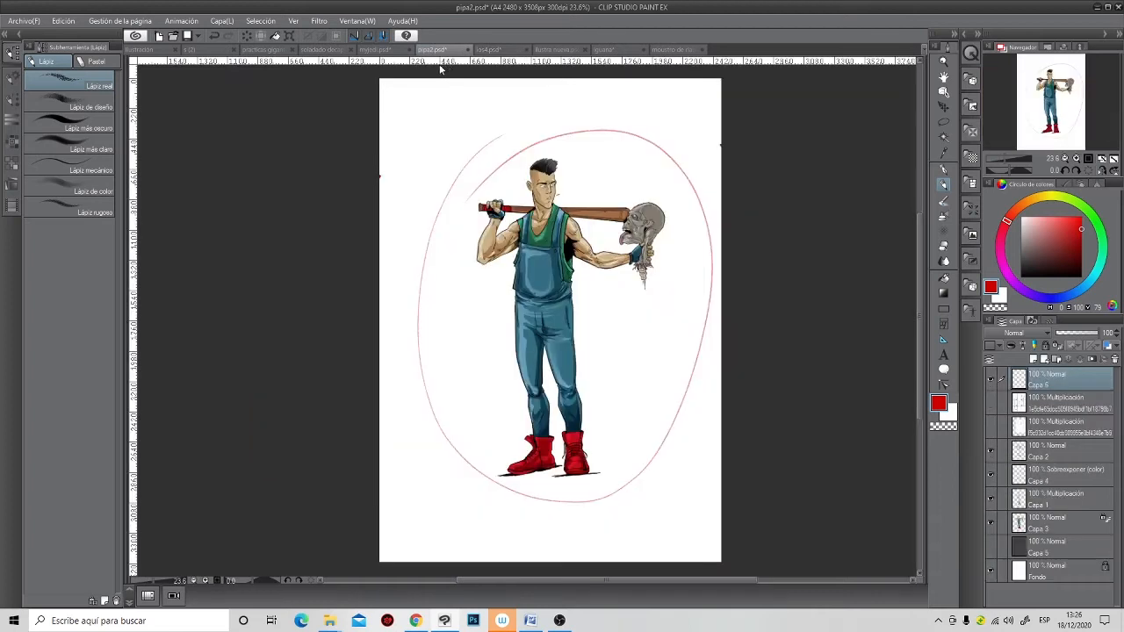
left_click(382, 51)
left_click(334, 51)
left_click(272, 52)
left_click(221, 51)
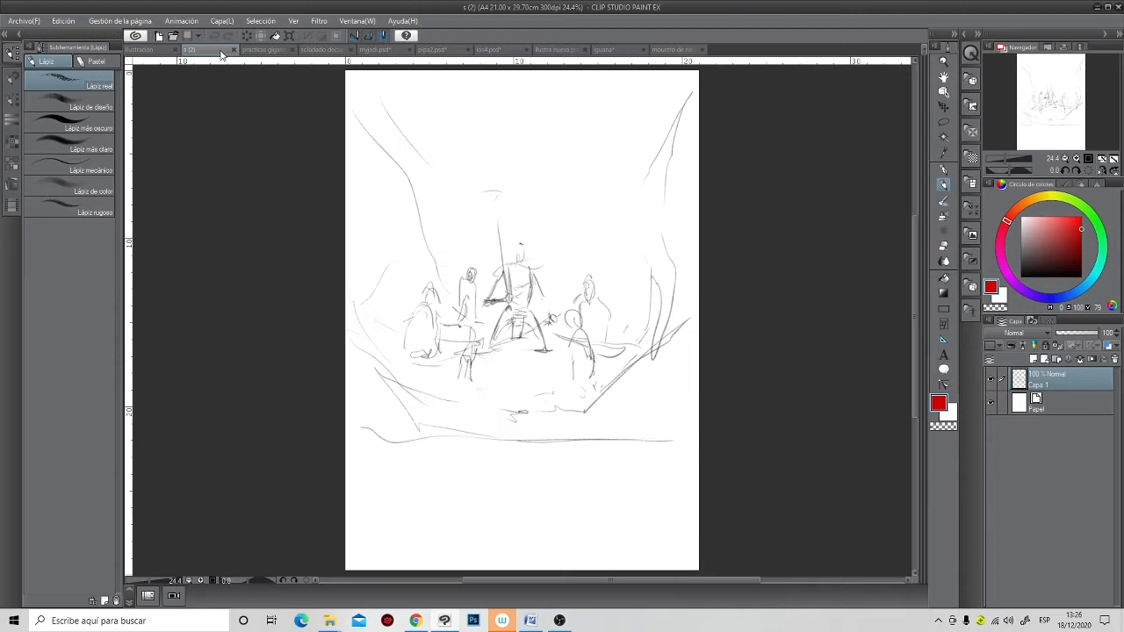
left_click(268, 50)
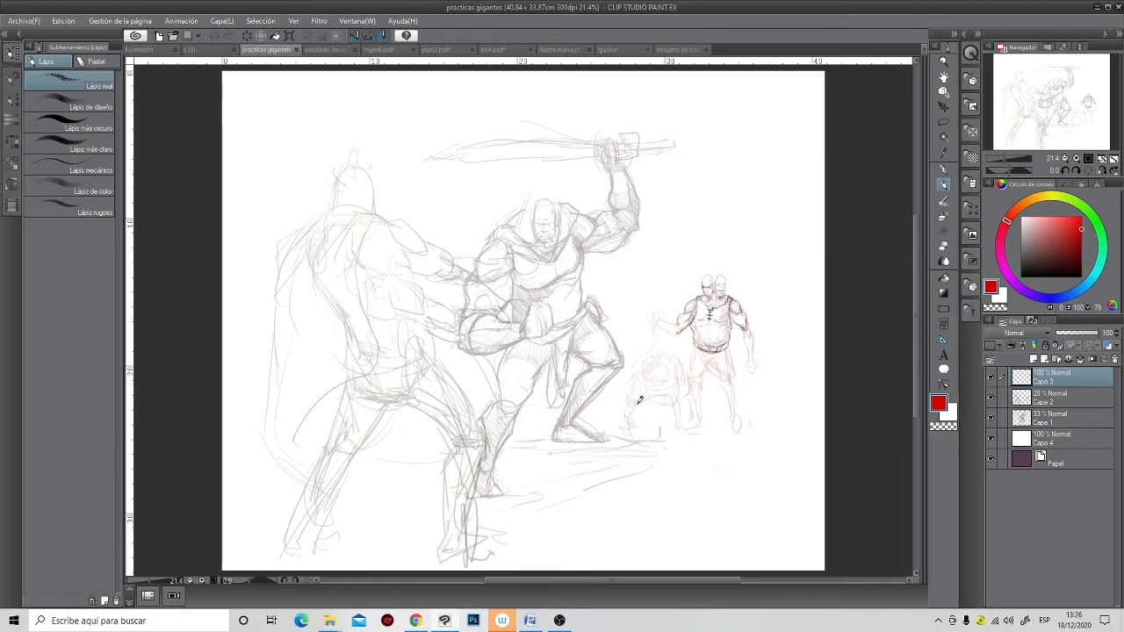
left_click(1034, 360)
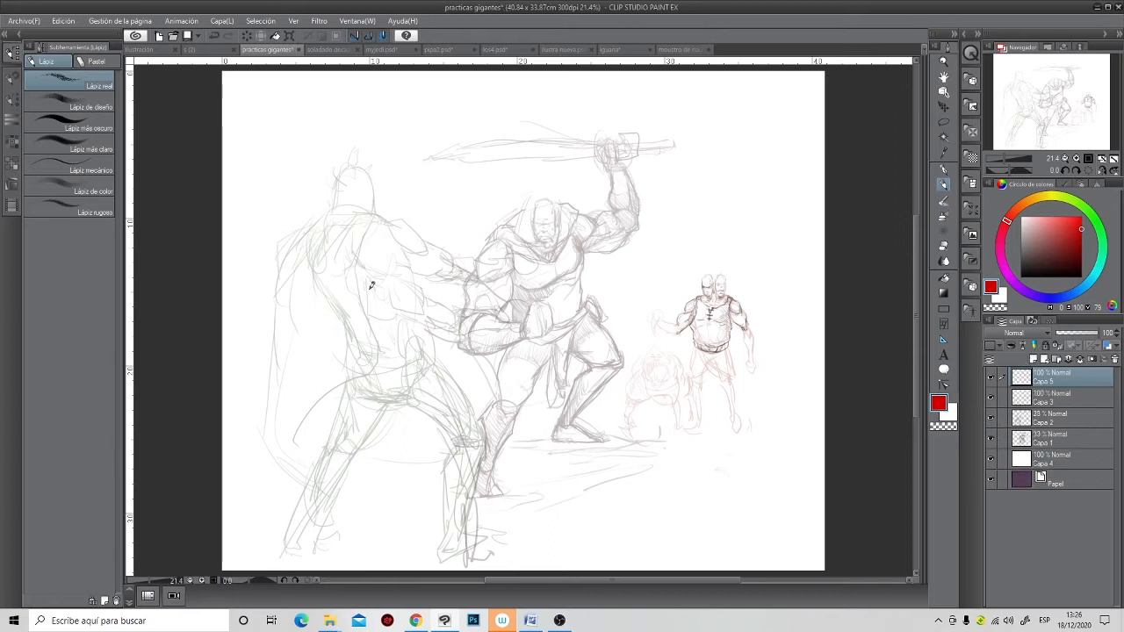
- Outline the large foreground figure and its head in thick red pencil, and draw a horizon line across the full canvas width
mouse_move(304, 232)
left_mouse_down()
mouse_move(395, 234)
mouse_move(335, 209)
mouse_move(281, 258)
left_mouse_up()
mouse_move(332, 213)
left_mouse_down()
mouse_move(298, 255)
mouse_move(291, 547)
mouse_move(404, 231)
mouse_move(494, 535)
mouse_move(325, 540)
left_mouse_up()
left_click_drag(477, 544, 439, 553)
mouse_move(392, 209)
left_mouse_down()
mouse_move(300, 217)
mouse_move(327, 195)
left_mouse_up()
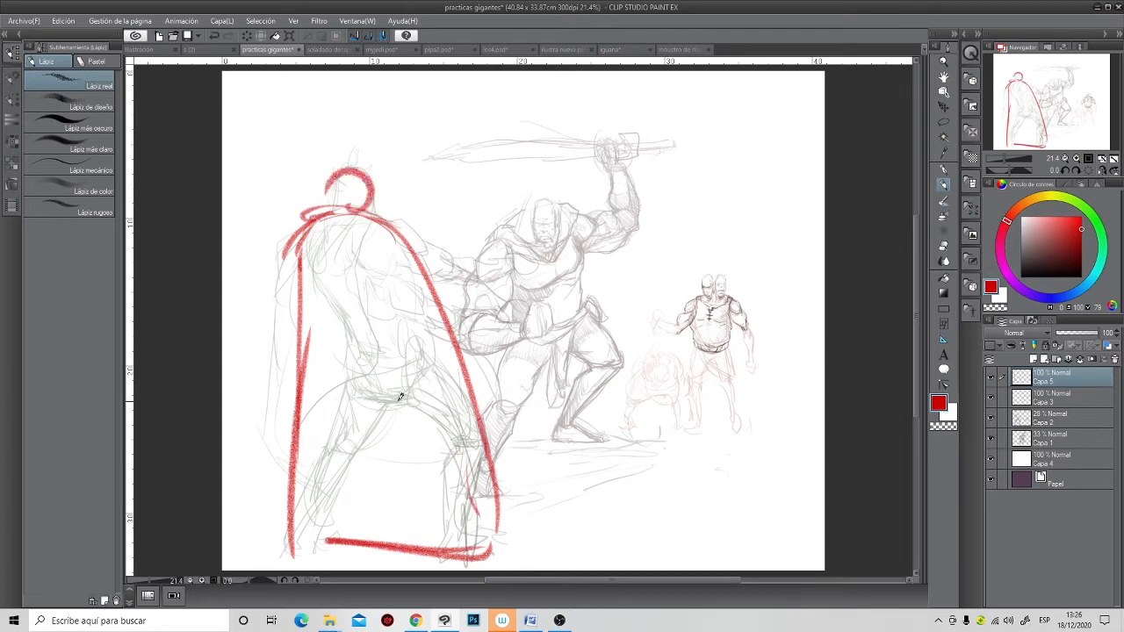
left_click(240, 380)
left_click_drag(227, 444, 817, 438)
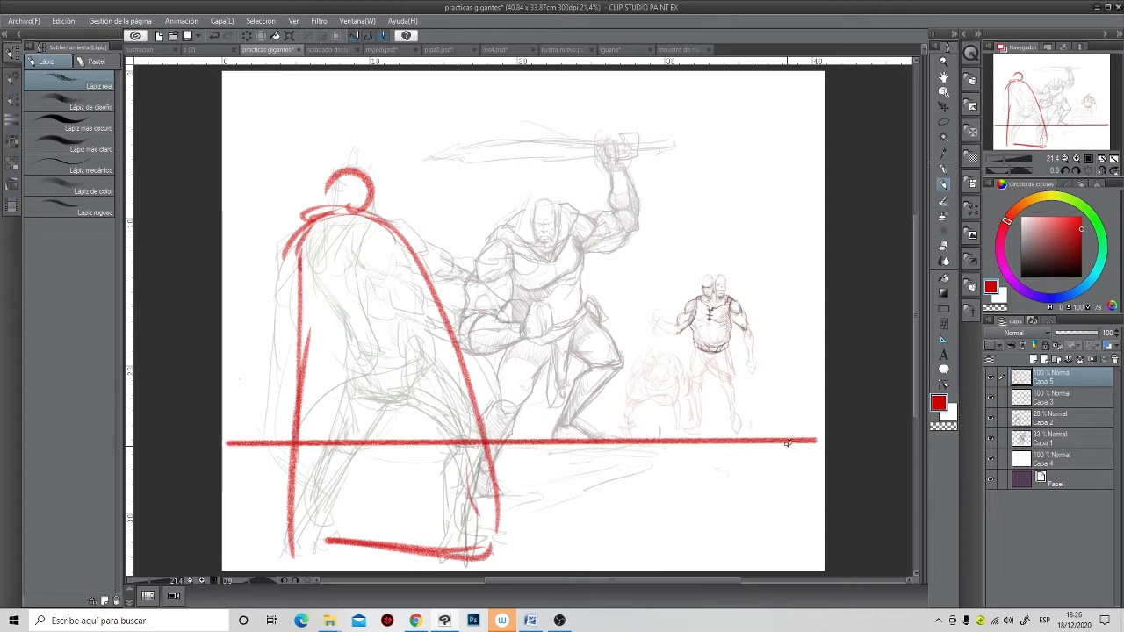
- Outline the sword-wielding giant down to the horizon line in red, and number the two outlined figures 1 and 2
mouse_move(482, 263)
left_mouse_down()
mouse_move(587, 209)
mouse_move(571, 434)
mouse_move(495, 419)
left_mouse_up()
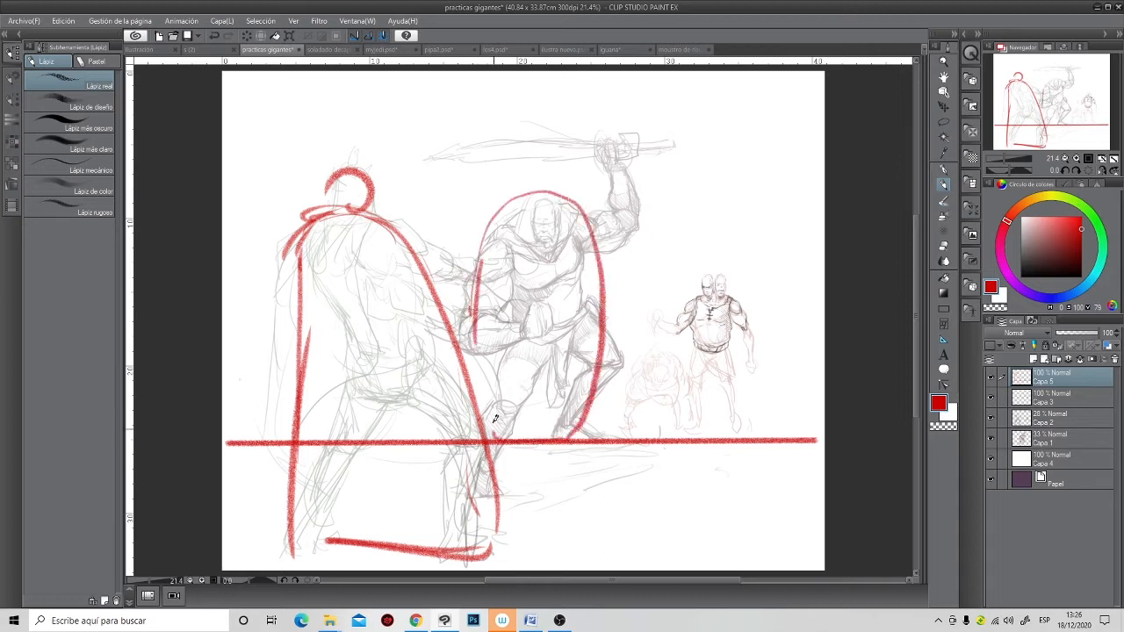
left_click_drag(480, 289, 488, 436)
left_click_drag(347, 289, 348, 327)
left_click_drag(521, 275, 548, 296)
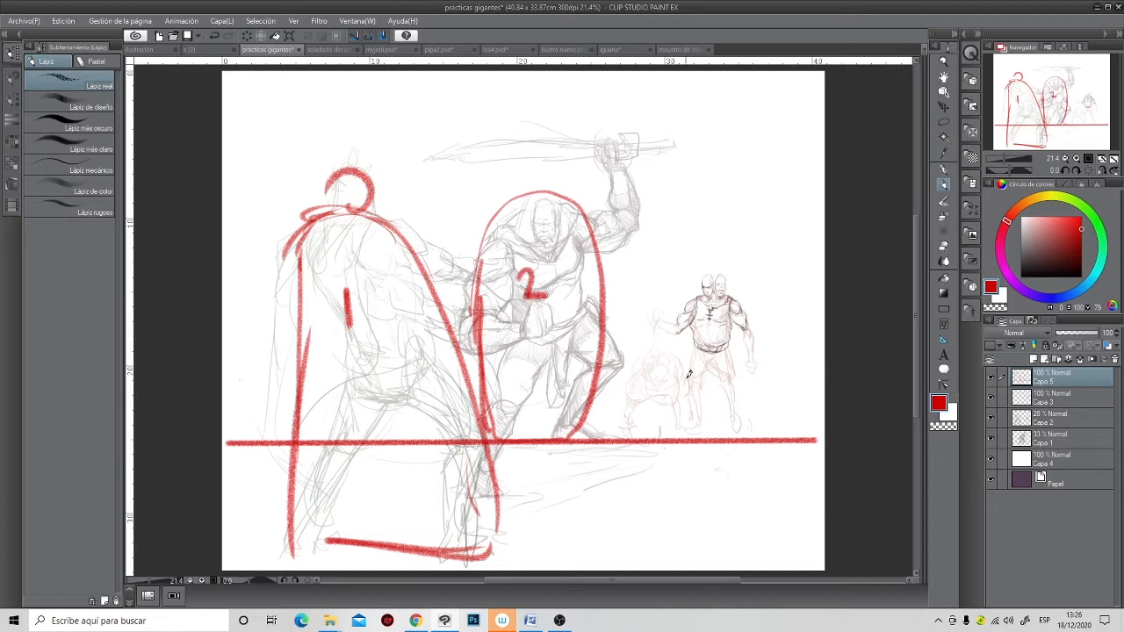
- Write "Peso" with a down arrow above figure 1, and draw arrows from figure 1 to figure 2 and on towards the two-headed figure
scroll(644, 434, "down", 1)
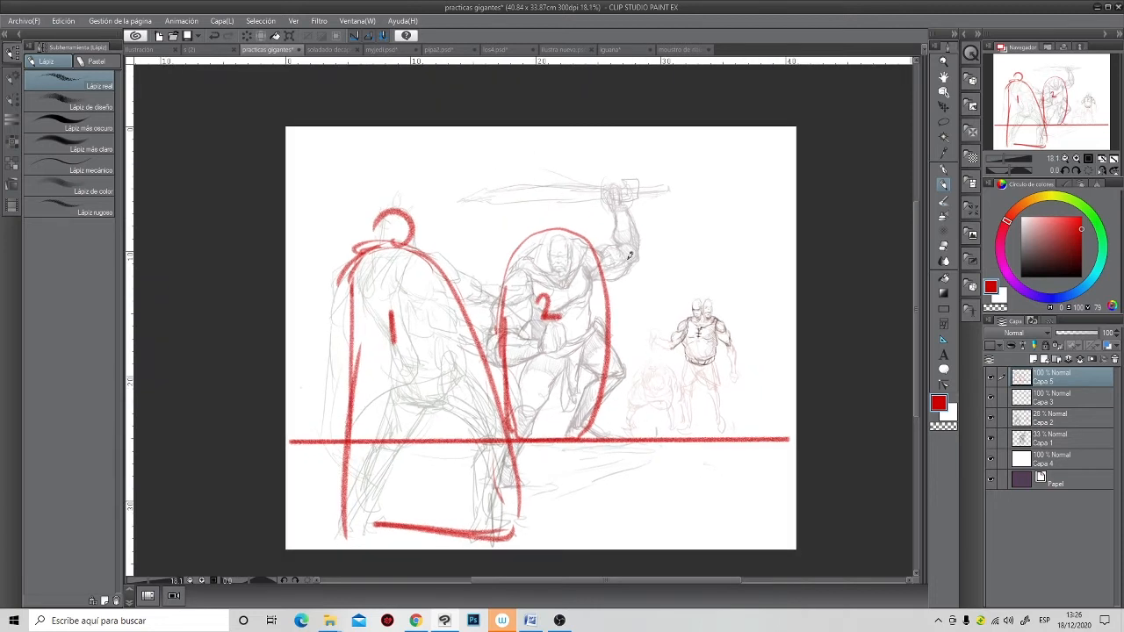
mouse_move(394, 144)
left_mouse_down()
mouse_move(391, 164)
mouse_move(417, 143)
mouse_move(440, 153)
mouse_move(448, 143)
left_mouse_up()
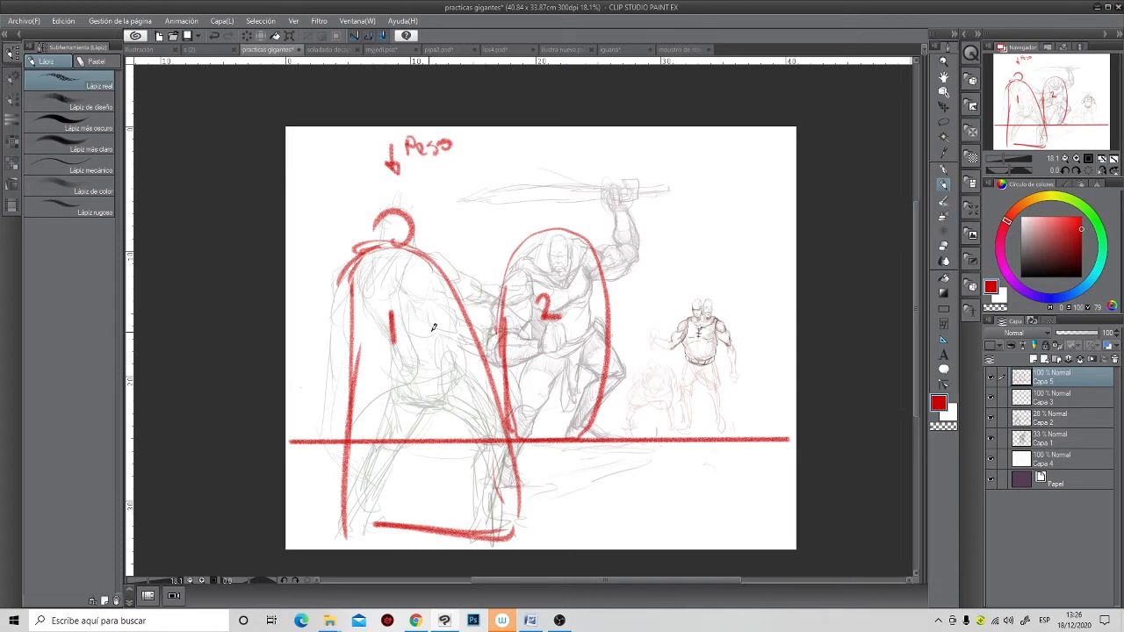
mouse_move(440, 276)
left_mouse_down()
mouse_move(505, 240)
mouse_move(498, 248)
left_mouse_up()
left_click_drag(587, 248, 674, 286)
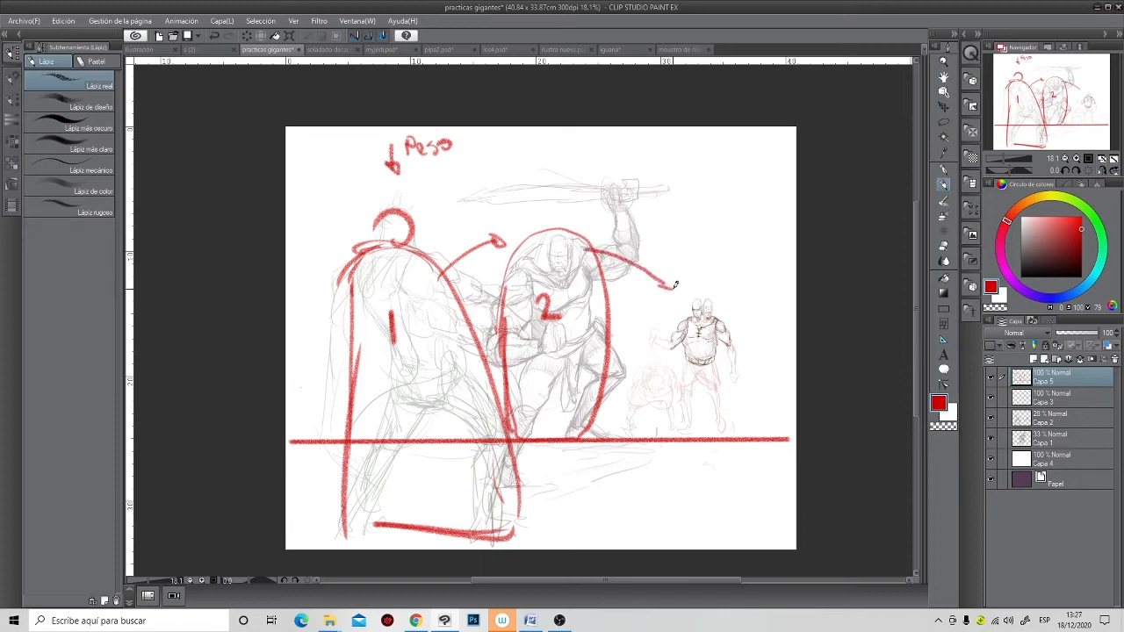
- Enclose the two-headed figure and its crouching companion in a red arch standing on the horizon line and number it 3
scroll(684, 411, "up", 5)
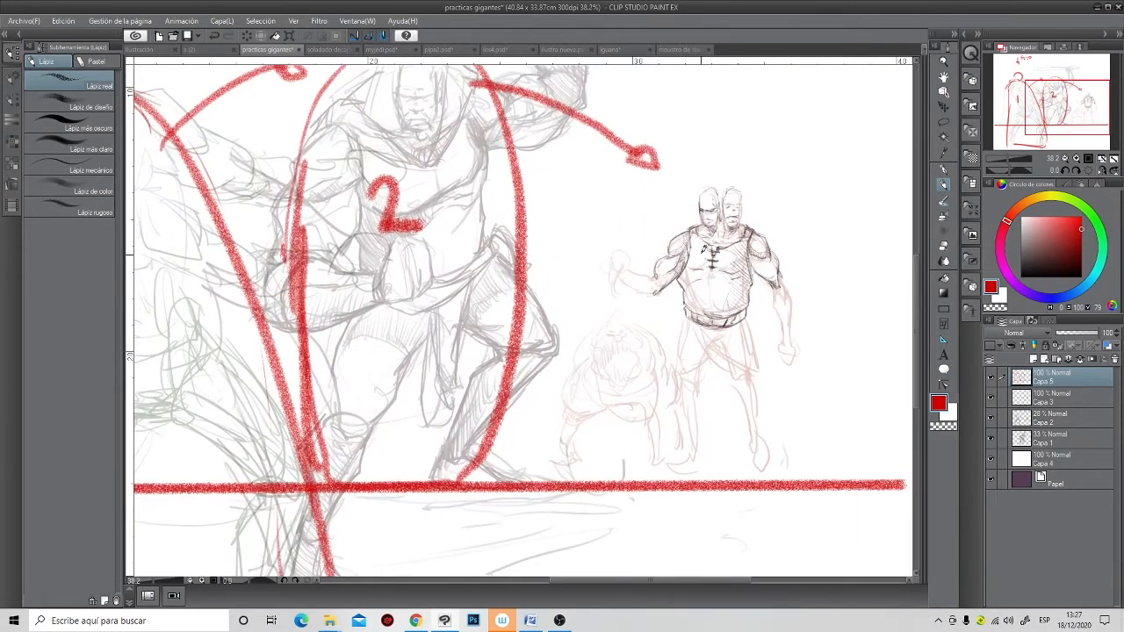
mouse_move(561, 468)
left_mouse_down()
mouse_move(587, 278)
mouse_move(660, 180)
mouse_move(753, 173)
mouse_move(810, 283)
mouse_move(826, 475)
left_mouse_up()
mouse_move(701, 329)
left_mouse_down()
mouse_move(715, 349)
mouse_move(708, 363)
left_mouse_up()
scroll(685, 421, "down", 5)
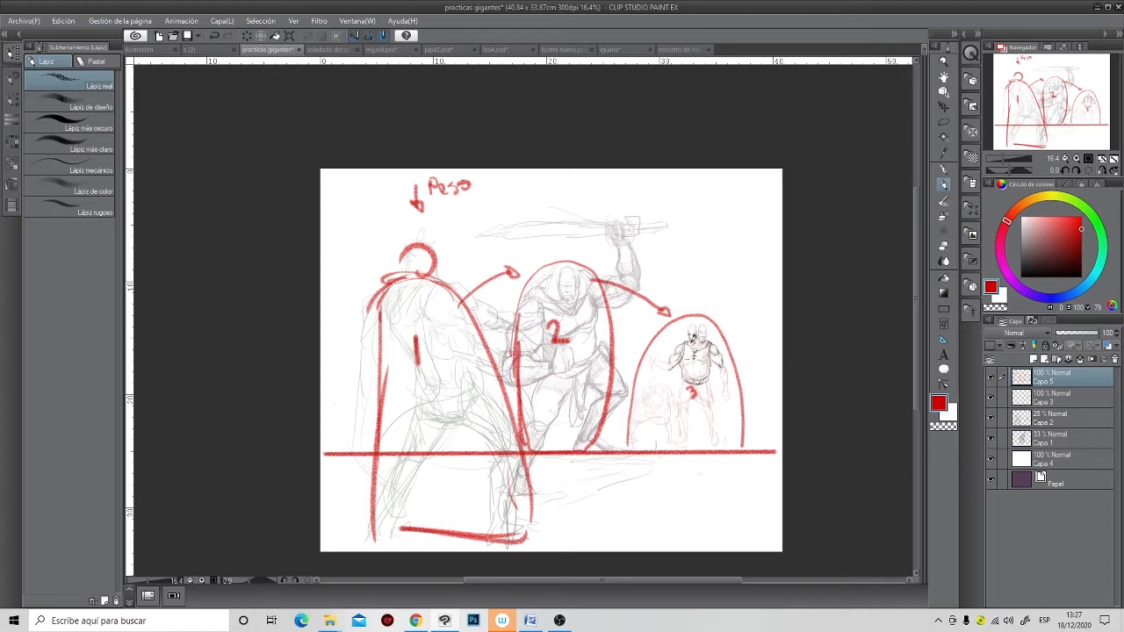
- Try to fill the area below the horizon line with a near-black colour
left_click(944, 262)
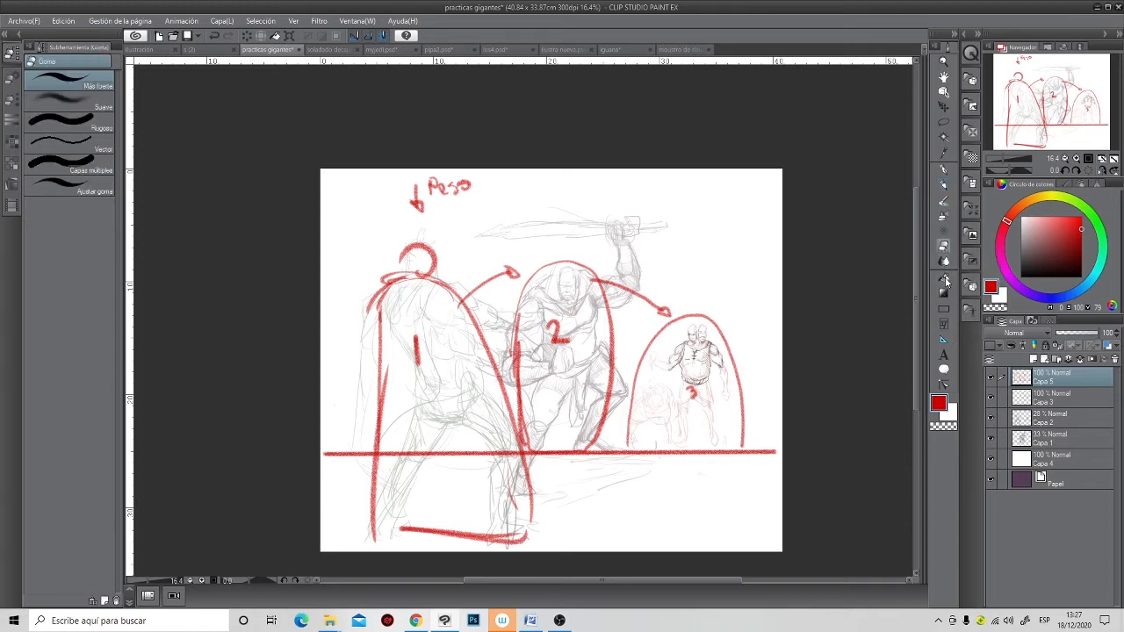
left_click(944, 277)
left_click(1021, 269)
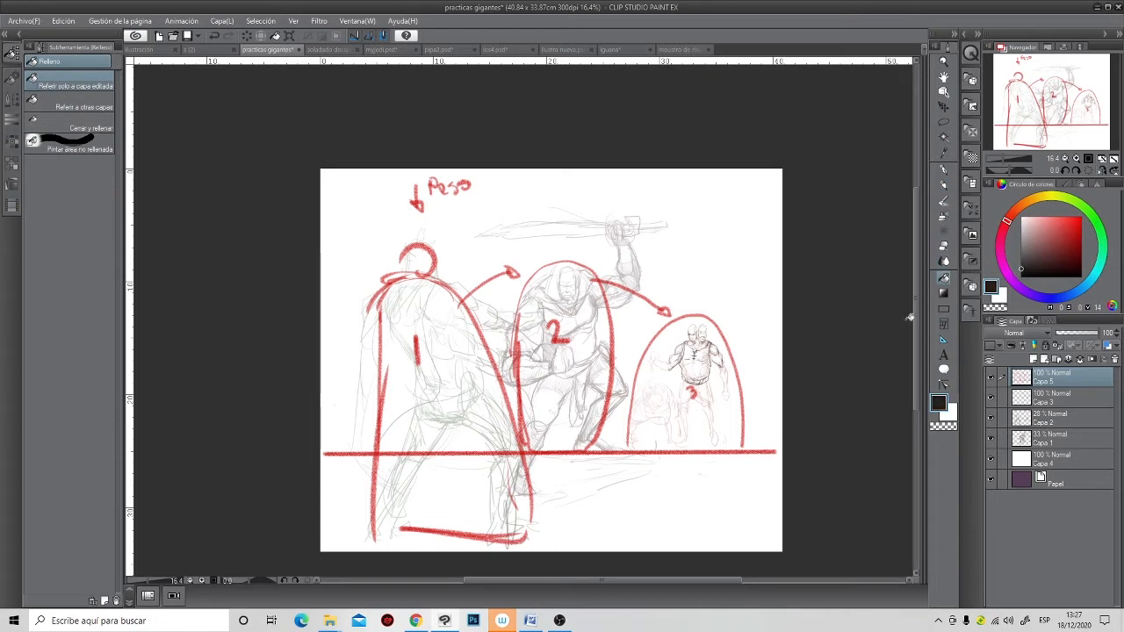
left_click(730, 489)
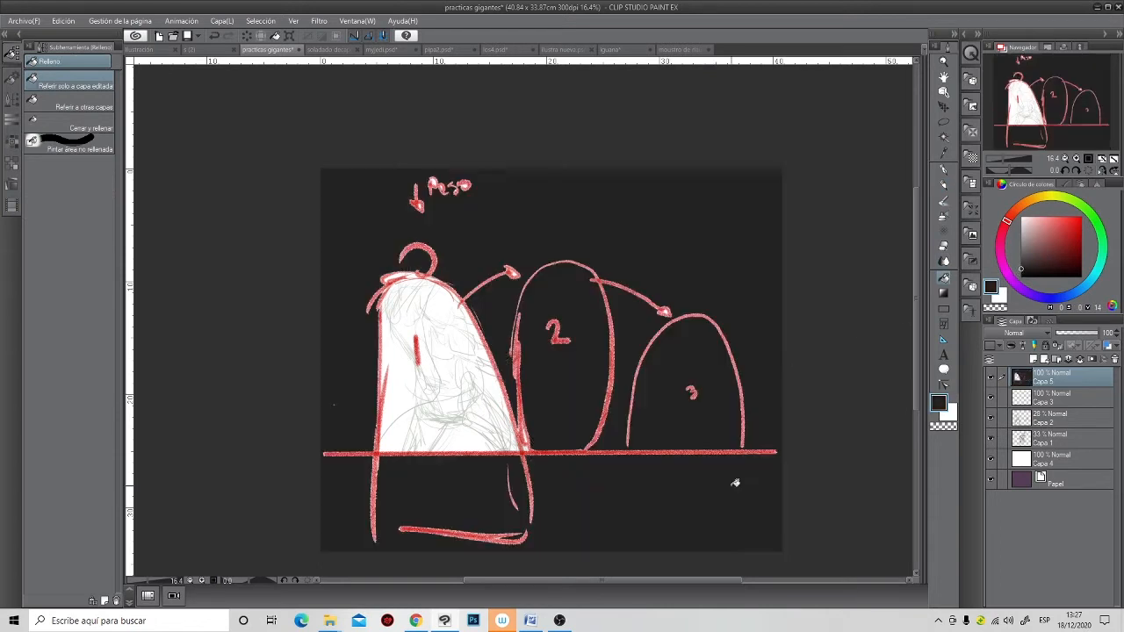
key("ctrl+z")
- Sample the red of the contours with the pencil and extend both ends of the third arch to meet the horizon line
key("p")
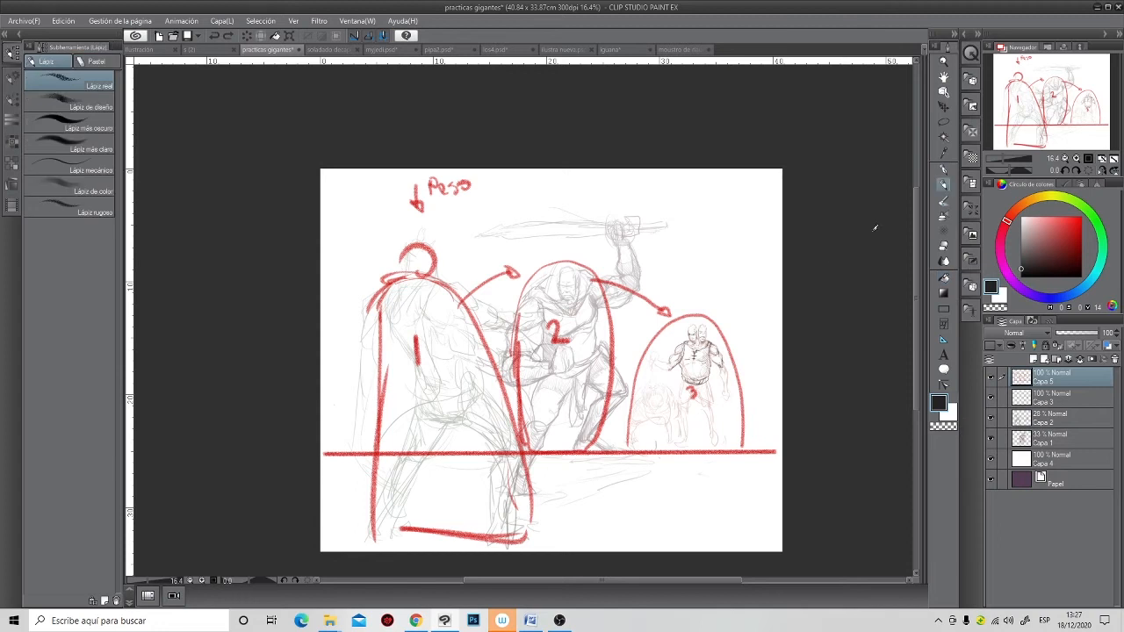
scroll(628, 444, "up", 3)
left_click(620, 492, "alt")
left_click_drag(613, 473, 611, 495)
left_click_drag(847, 482, 843, 492)
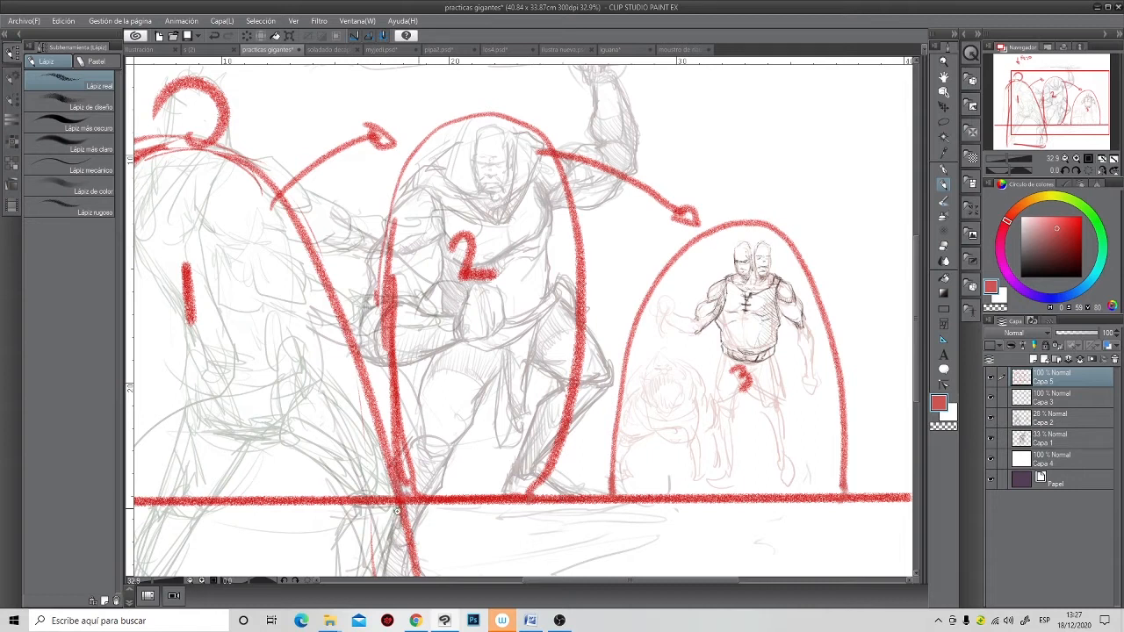
scroll(405, 494, "down", 3)
- Write "Primer plano" in red beside the head of figure 1, redoing the end of the second word
scroll(321, 338, "up", 3)
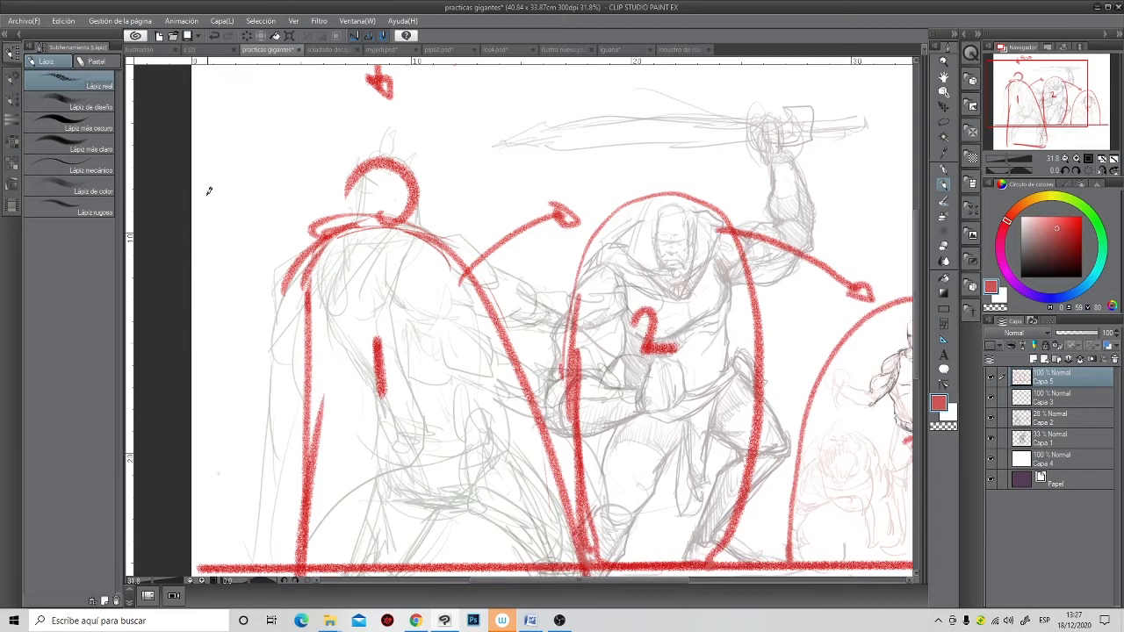
mouse_move(214, 179)
left_mouse_down()
mouse_move(242, 191)
mouse_move(243, 166)
mouse_move(265, 170)
mouse_move(258, 149)
mouse_move(309, 125)
left_mouse_up()
left_click(264, 202)
mouse_move(284, 209)
left_mouse_down()
mouse_move(271, 179)
mouse_move(300, 199)
mouse_move(291, 173)
mouse_move(306, 184)
mouse_move(337, 148)
left_mouse_up()
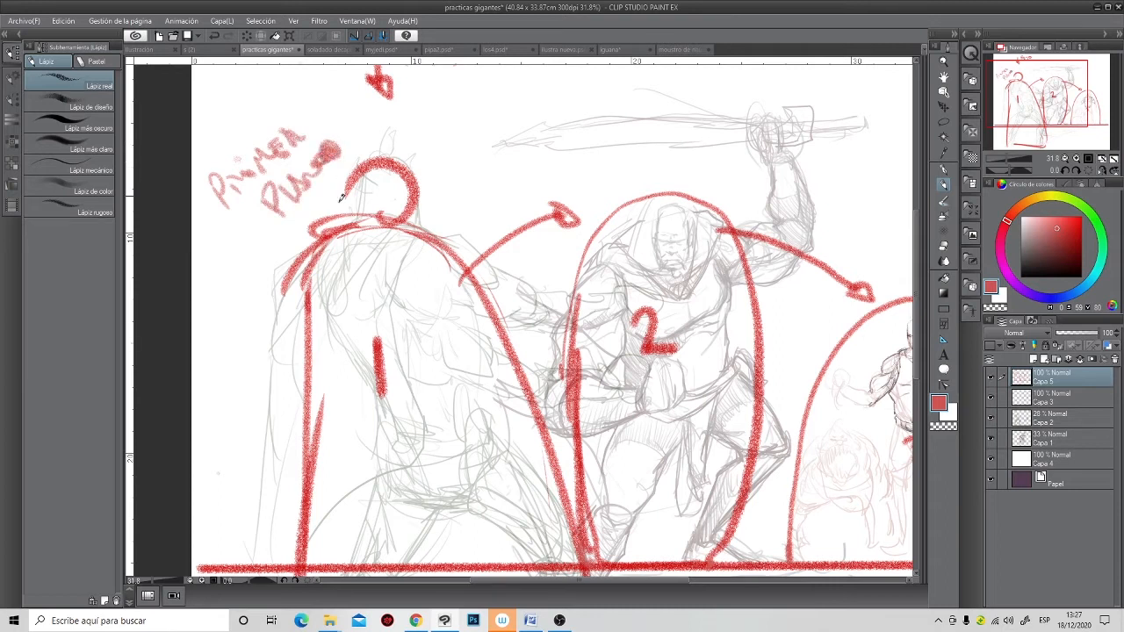
key("ctrl+z")
key("ctrl+z")
left_click_drag(318, 173, 337, 146)
scroll(409, 365, "down", 2)
scroll(395, 365, "down", 1)
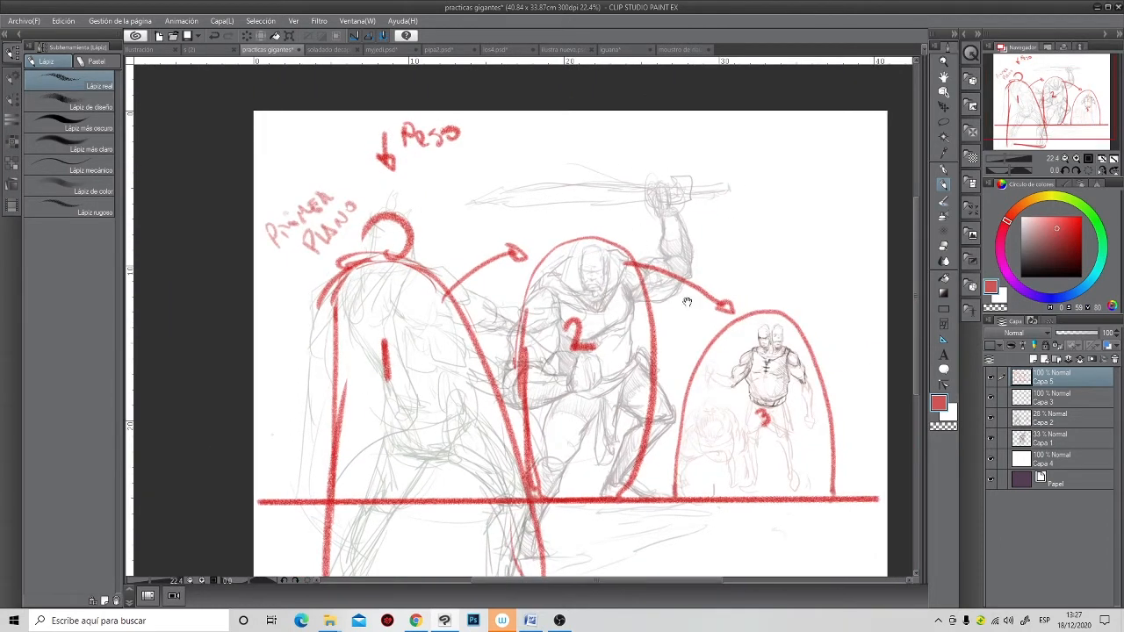
- Close the gaps along the bottom and lower corners of figure 1's red outline
scroll(690, 325, "down", 2)
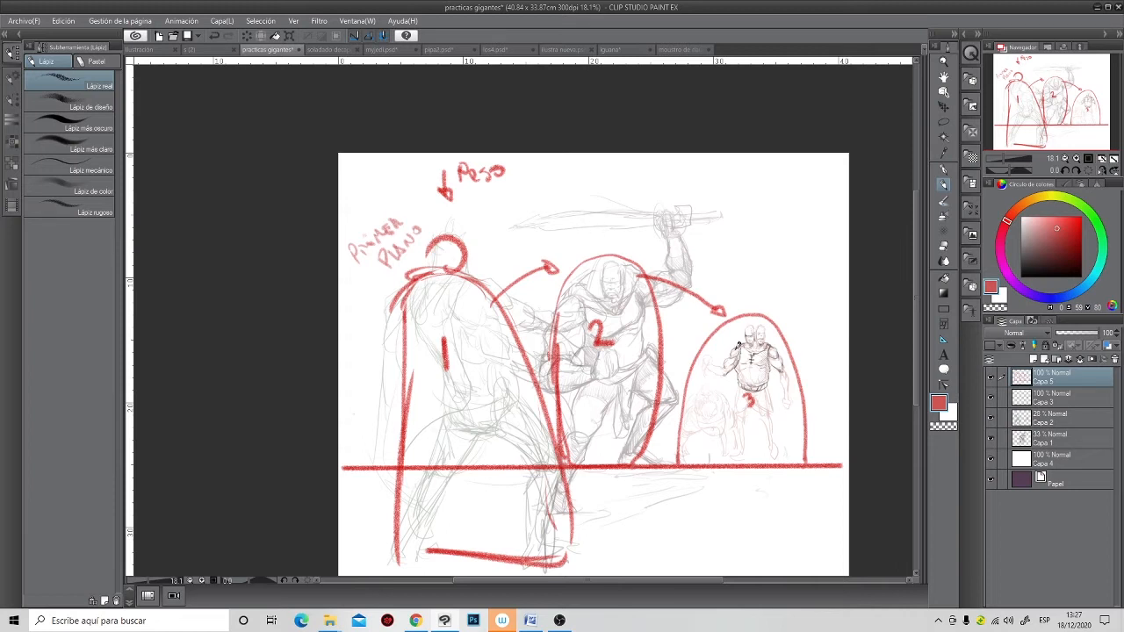
scroll(732, 429, "down", 2)
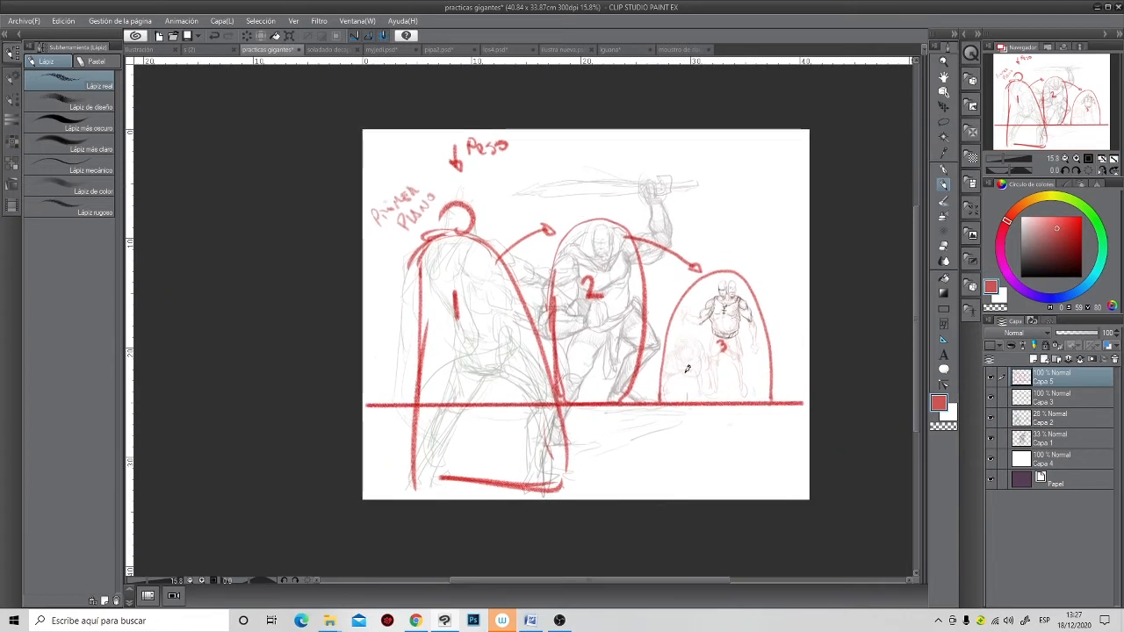
left_click_drag(562, 470, 568, 485)
left_click_drag(573, 446, 561, 490)
key("ctrl+z")
mouse_move(569, 431)
left_mouse_down()
mouse_move(558, 485)
mouse_move(409, 480)
mouse_move(414, 462)
left_mouse_up()
- Fill figure 1's outline with a mid grey, both above and below the horizon line
key("x")
key("super+a")
key("super+a")
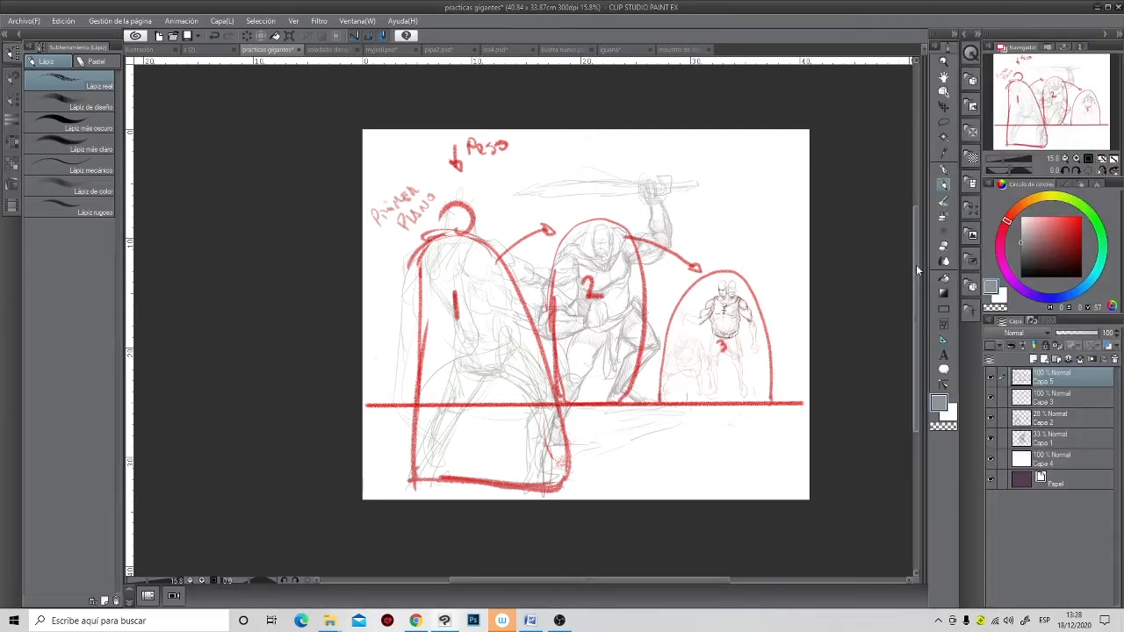
key("g")
left_click(487, 375)
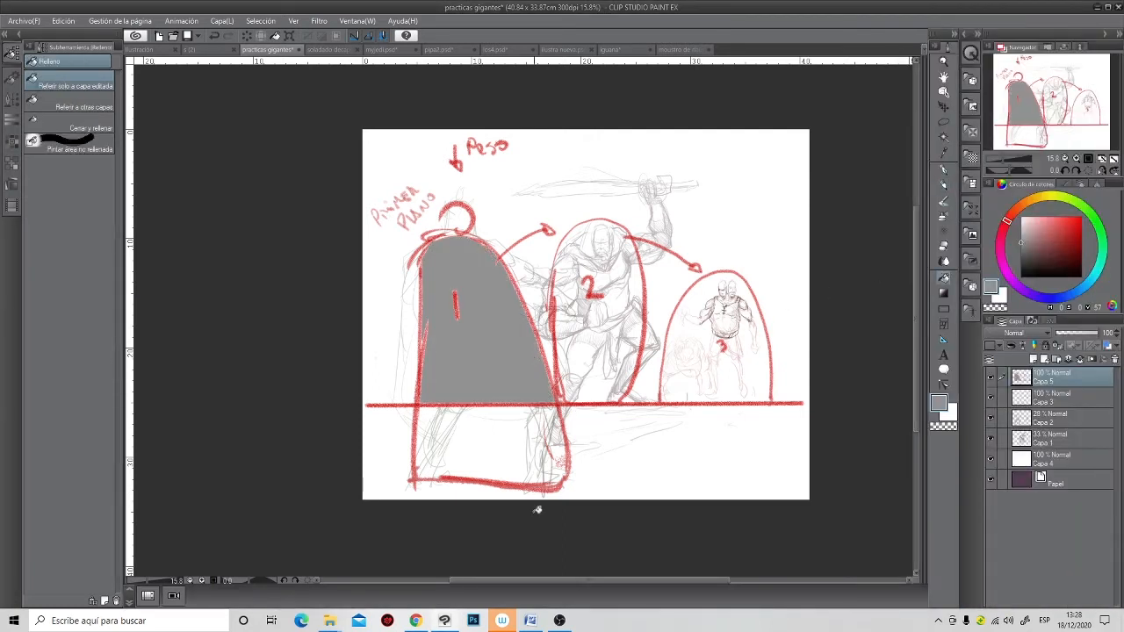
left_click(499, 437)
left_click_drag(1007, 255, 1013, 260)
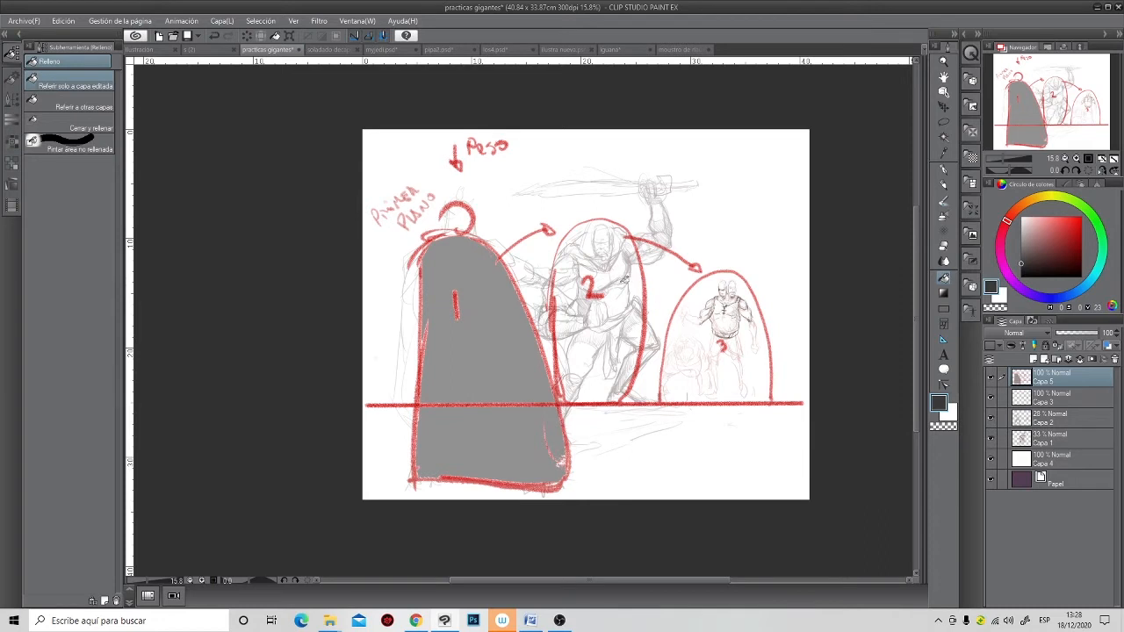
left_click(622, 393)
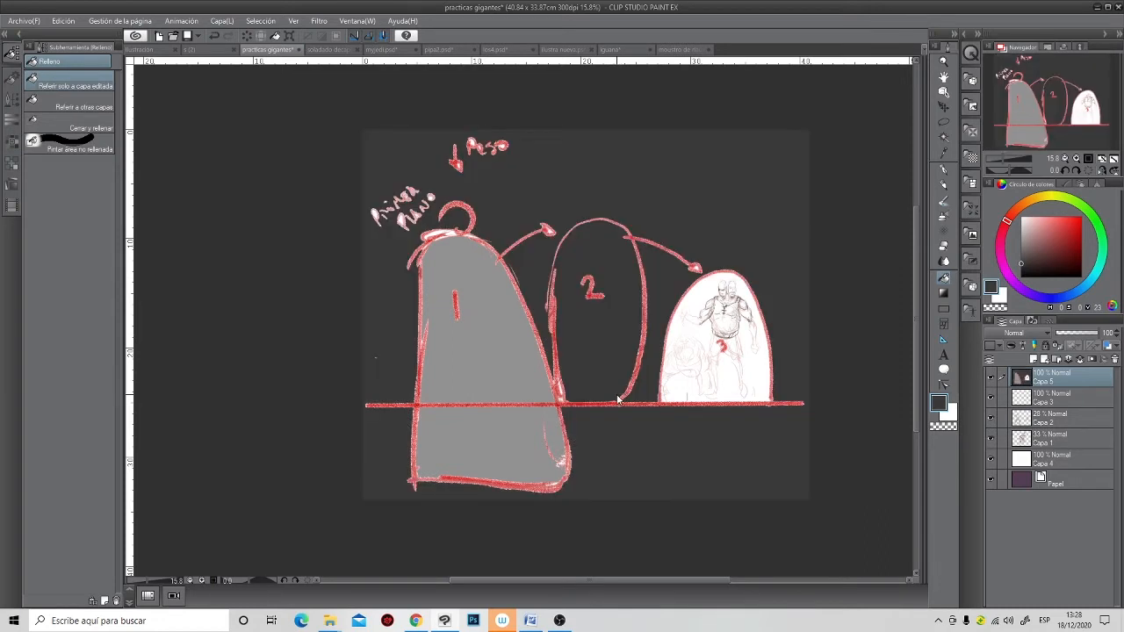
key("ctrl+z")
- Retrace figure 2's outline with the red pencil to close its gaps down to the horizon line
left_click(943, 184)
left_click(1078, 234)
scroll(562, 454, "up", 3)
mouse_move(562, 454)
left_mouse_down()
mouse_move(541, 231)
mouse_move(541, 149)
mouse_move(553, 78)
left_mouse_up()
left_click_drag(551, 155, 511, 210)
mouse_move(511, 154)
left_mouse_down()
mouse_move(631, 77)
mouse_move(713, 268)
mouse_move(664, 520)
left_mouse_up()
- Fill figure 2's outline with a grey darker than figure 1's
left_click(944, 278)
left_click(1021, 263)
left_click(1021, 252)
left_click(636, 349)
scroll(622, 442, "down", 2)
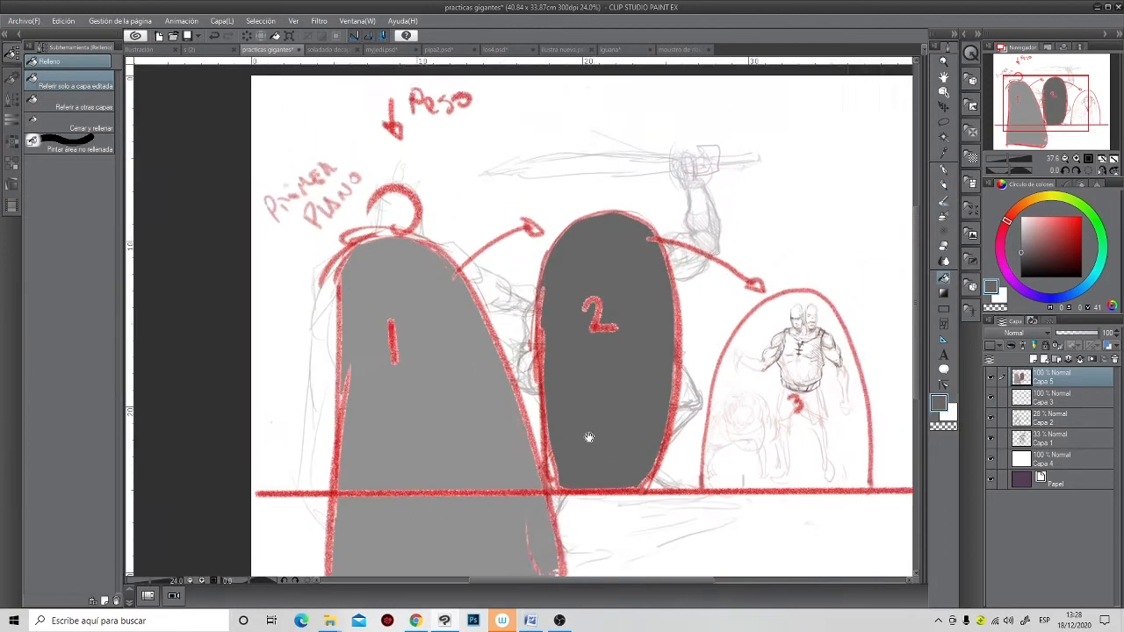
- Fill the third arch with a near-black tone
left_click(1021, 271)
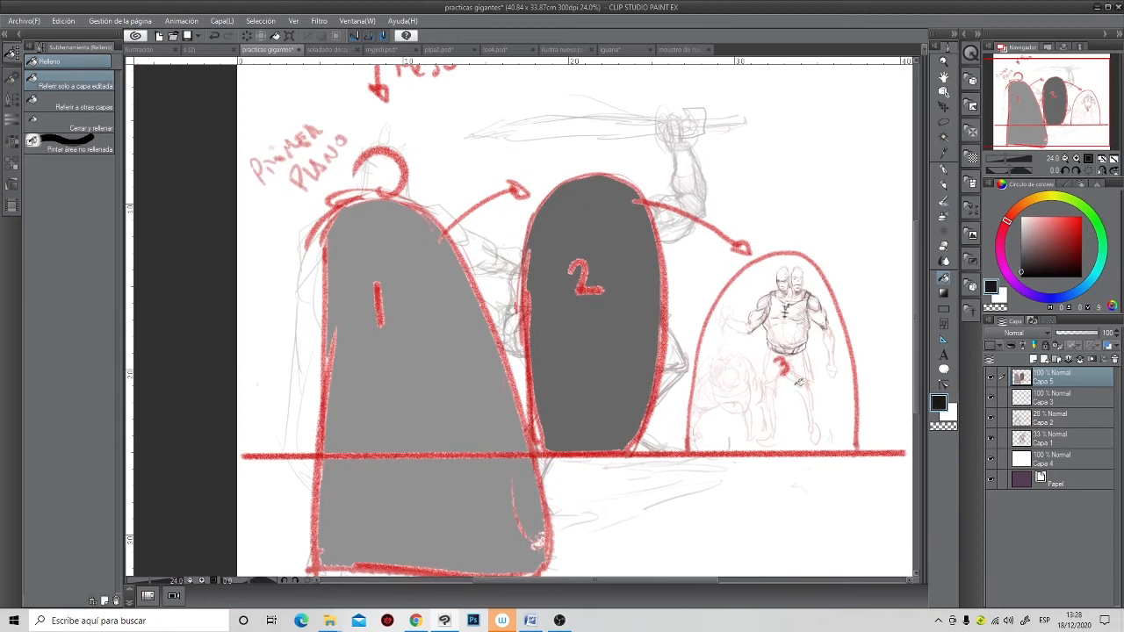
left_click(800, 382)
scroll(725, 464, "down", 1)
scroll(724, 464, "down", 2)
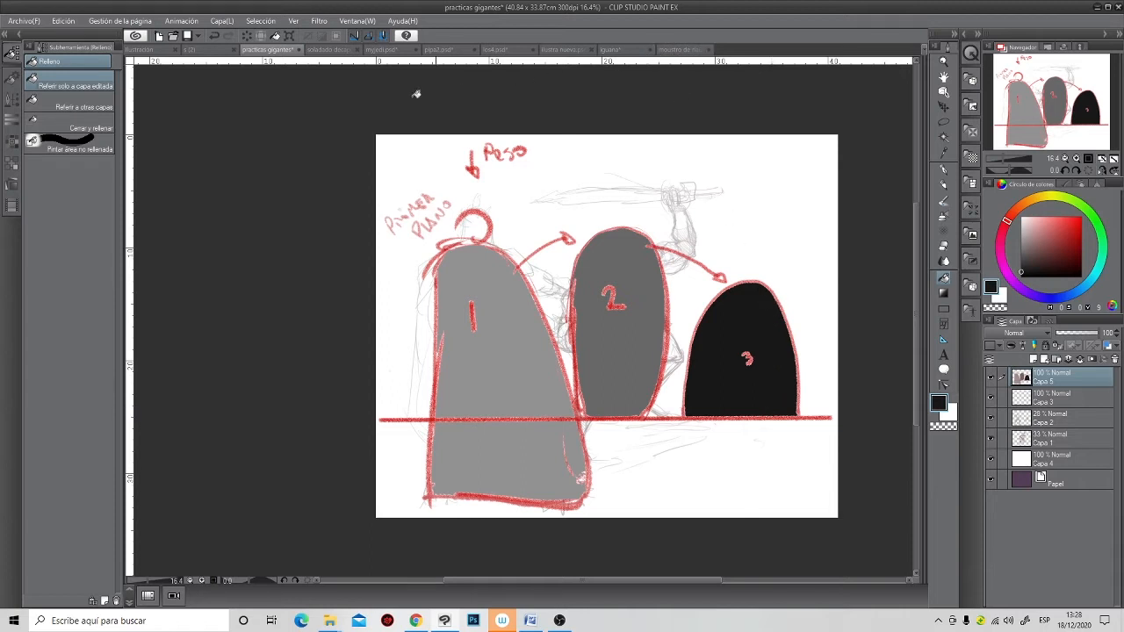
- Switch to the blank Ilustración document, with its canvas shown level in landscape orientation
left_click(142, 49)
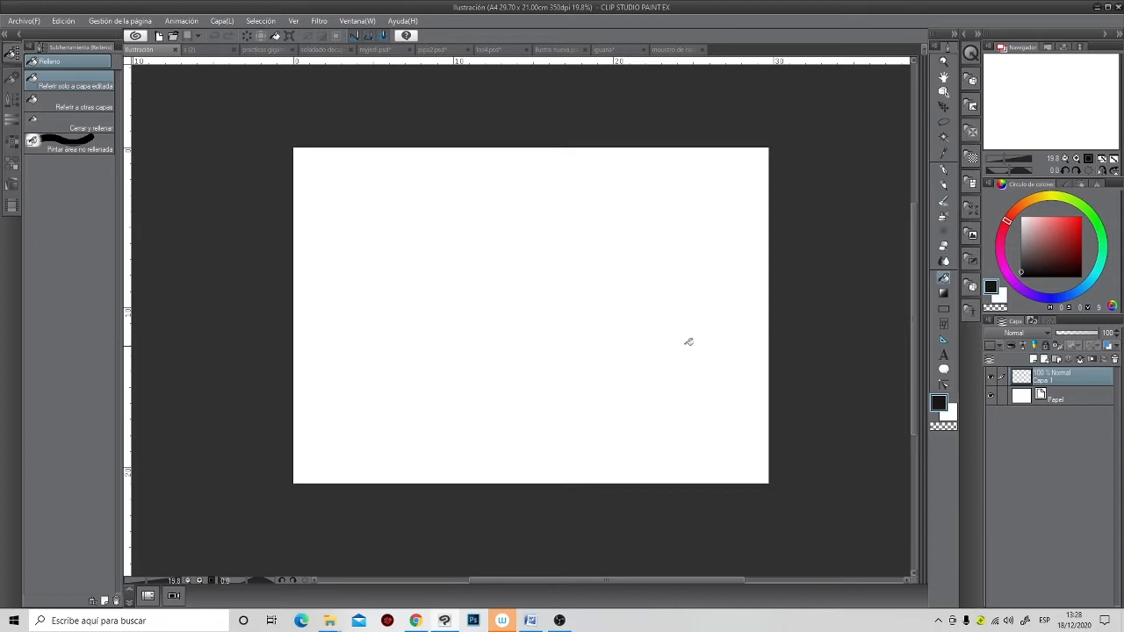
left_click_drag(797, 211, 603, 439)
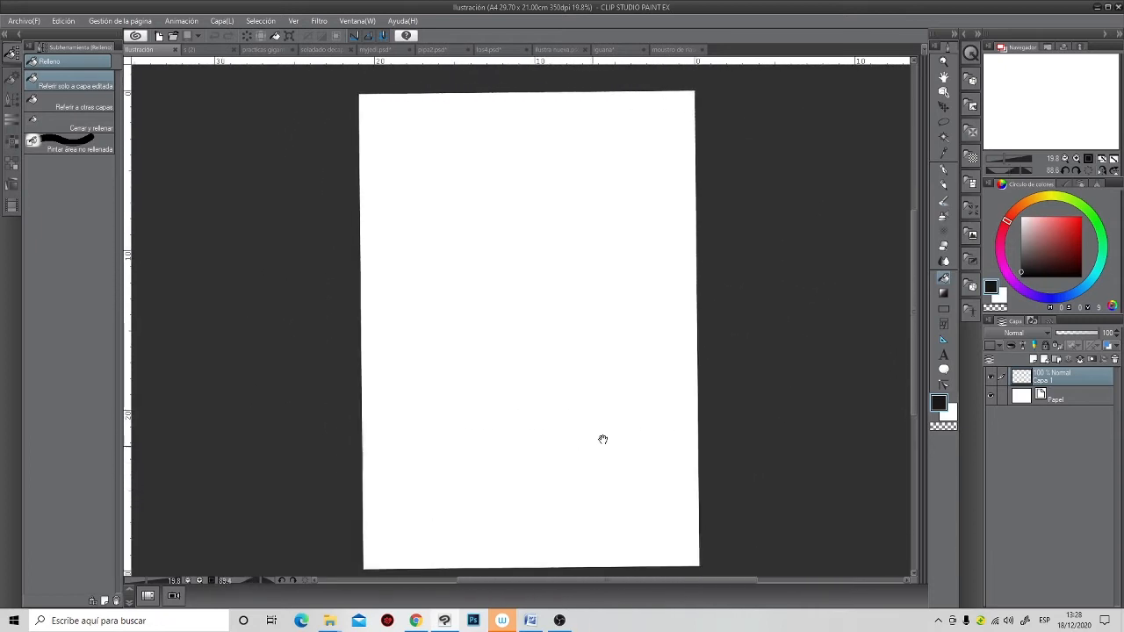
left_click(943, 186)
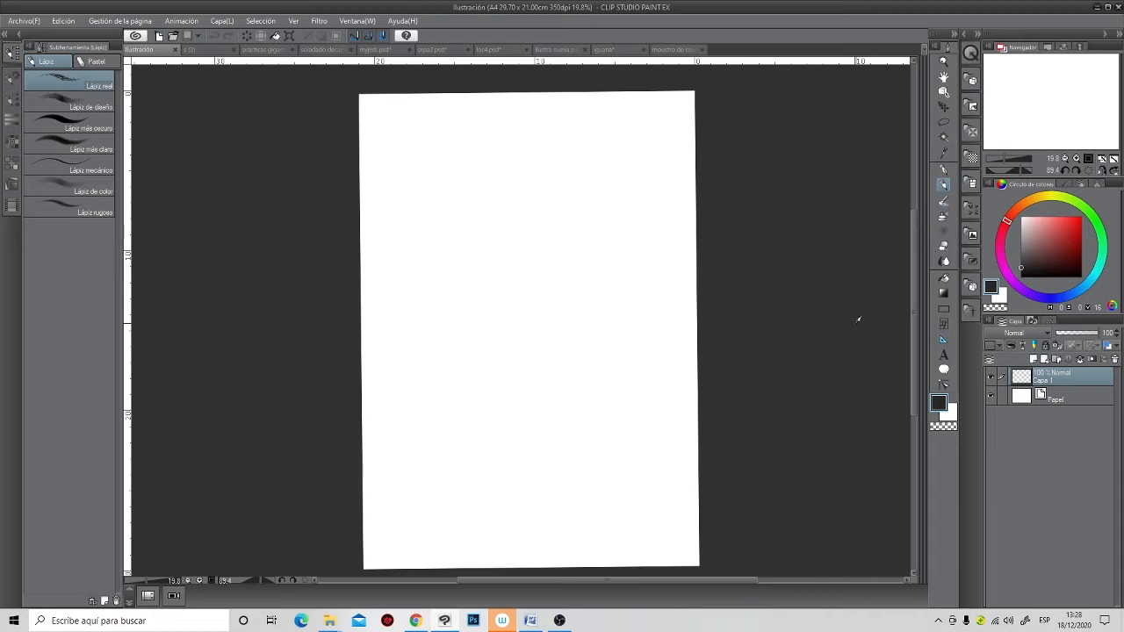
left_click_drag(858, 319, 471, 292)
key("ctrl+z")
left_click_drag(650, 324, 628, 344)
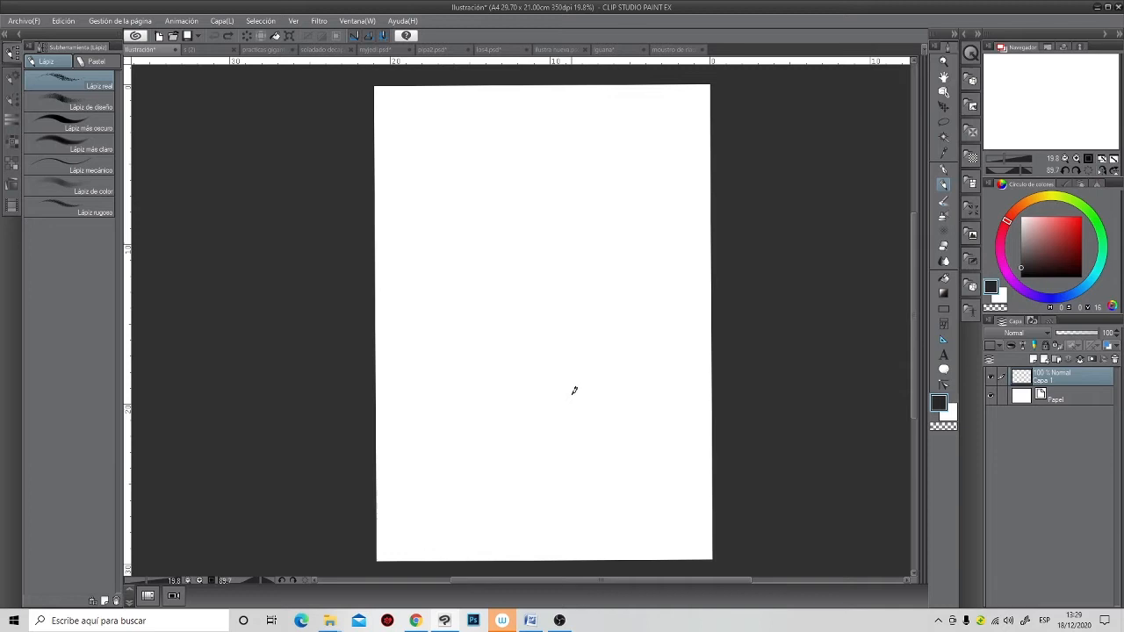
scroll(623, 352, "up", 2)
mouse_move(623, 352)
left_mouse_down()
mouse_move(625, 339)
mouse_move(564, 358)
mouse_move(614, 359)
mouse_move(632, 346)
mouse_move(623, 349)
left_mouse_up()
double_click(624, 356)
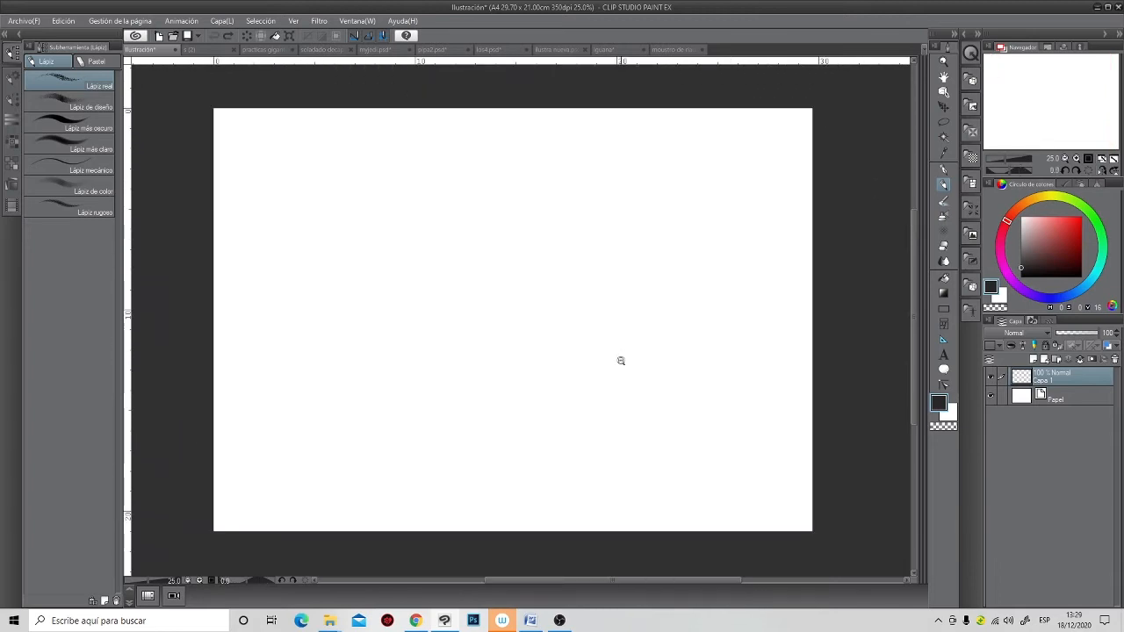
scroll(620, 359, "down", 1)
scroll(594, 367, "up", 1)
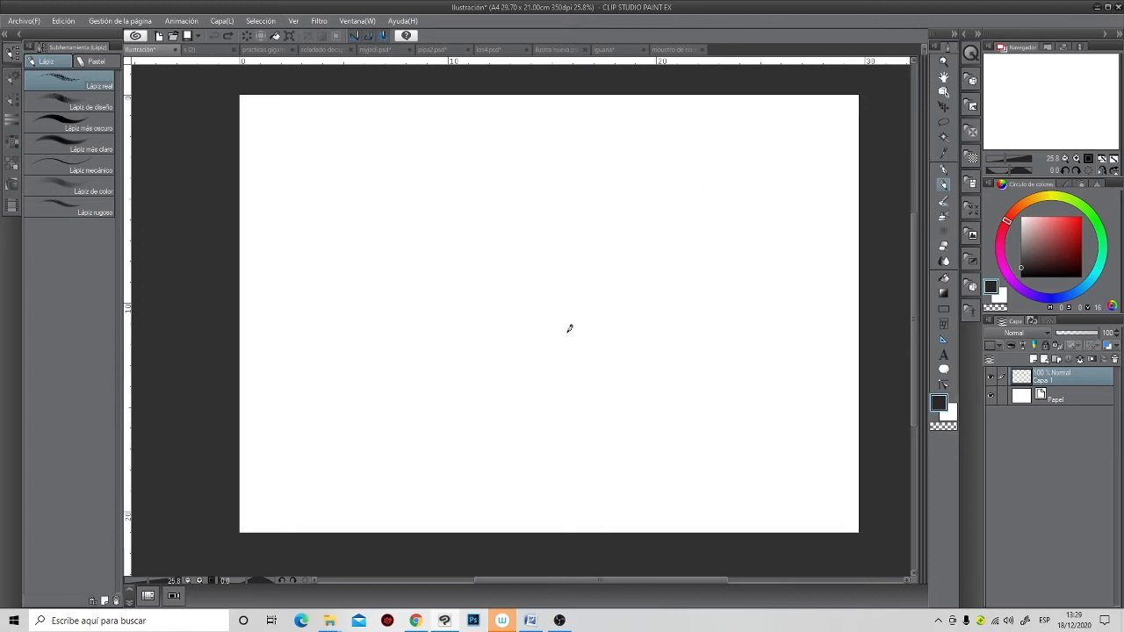
- Place a vertical symmetry ruler down the middle of the canvas and take the pencil
left_click(943, 341)
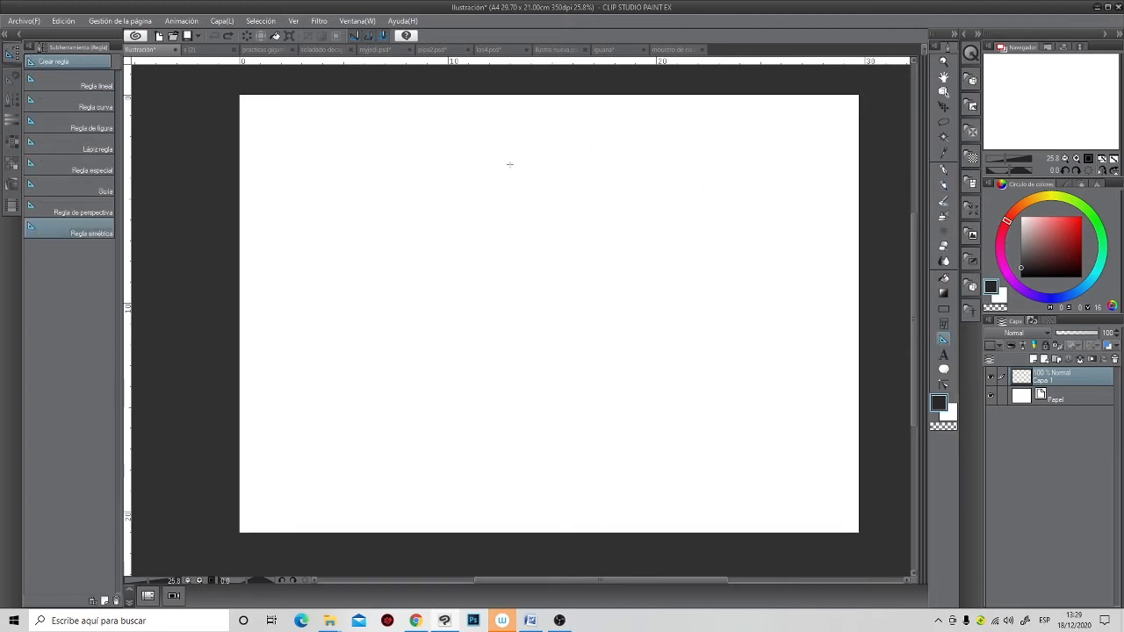
left_click_drag(548, 90, 578, 321)
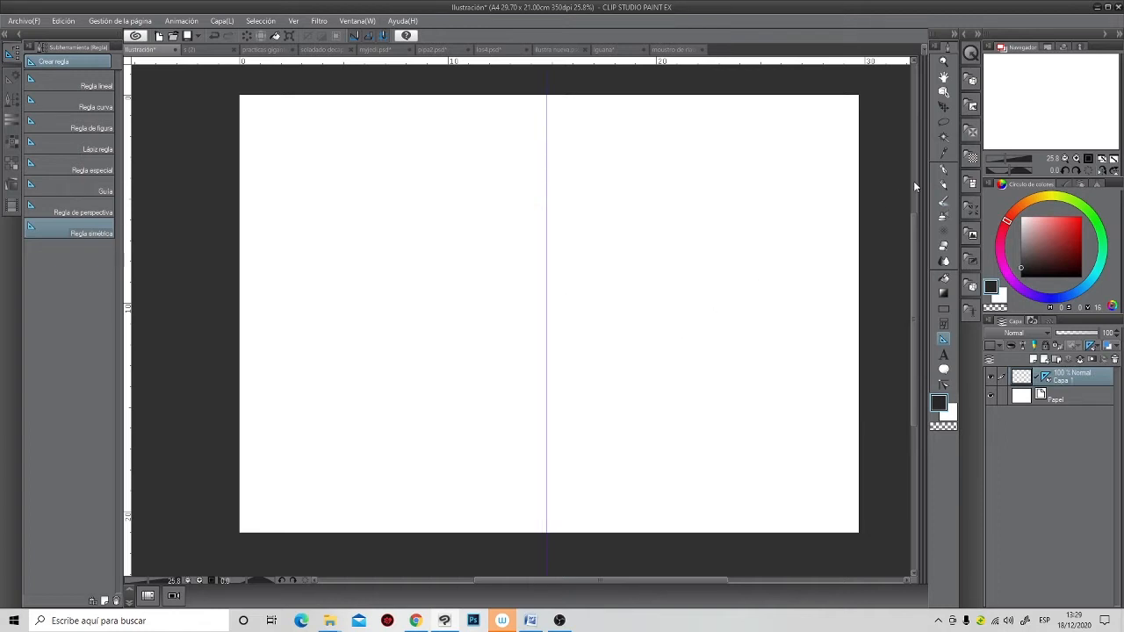
left_click(943, 184)
scroll(562, 253, "up", 3)
mouse_move(552, 226)
left_mouse_down()
mouse_move(598, 198)
mouse_move(615, 255)
mouse_move(585, 271)
left_mouse_up()
key("ctrl+z")
key("ctrl+z")
key("ctrl+z")
- Sketch the upper body of a mirrored frontal figure, with head, shoulders, bent arms, raised hands and torso down to the waist
mouse_move(559, 174)
left_mouse_down()
mouse_move(550, 227)
mouse_move(560, 259)
mouse_move(547, 229)
mouse_move(557, 268)
mouse_move(471, 297)
mouse_move(503, 383)
left_mouse_up()
left_click_drag(557, 431, 490, 362)
mouse_move(481, 287)
left_mouse_down()
mouse_move(527, 412)
mouse_move(507, 400)
mouse_move(548, 407)
mouse_move(526, 380)
mouse_move(534, 335)
mouse_move(553, 358)
mouse_move(459, 389)
mouse_move(445, 418)
left_mouse_up()
mouse_move(544, 387)
left_mouse_down()
mouse_move(458, 432)
mouse_move(434, 427)
left_mouse_up()
mouse_move(485, 384)
left_mouse_down()
mouse_move(461, 367)
mouse_move(480, 379)
mouse_move(485, 363)
mouse_move(461, 340)
mouse_move(437, 406)
left_mouse_up()
mouse_move(450, 343)
left_mouse_down()
mouse_move(449, 290)
mouse_move(492, 264)
left_mouse_up()
left_click_drag(494, 309, 481, 346)
left_click_drag(482, 274, 498, 305)
mouse_move(526, 418)
left_mouse_down()
mouse_move(513, 381)
mouse_move(525, 345)
mouse_move(569, 396)
mouse_move(569, 414)
left_mouse_up()
left_click_drag(544, 395, 580, 411)
- Sketch the figure's hips, crotch and two spread legs beneath the torso
scroll(508, 436, "down", 3)
scroll(544, 429, "up", 3)
scroll(559, 425, "down", 2)
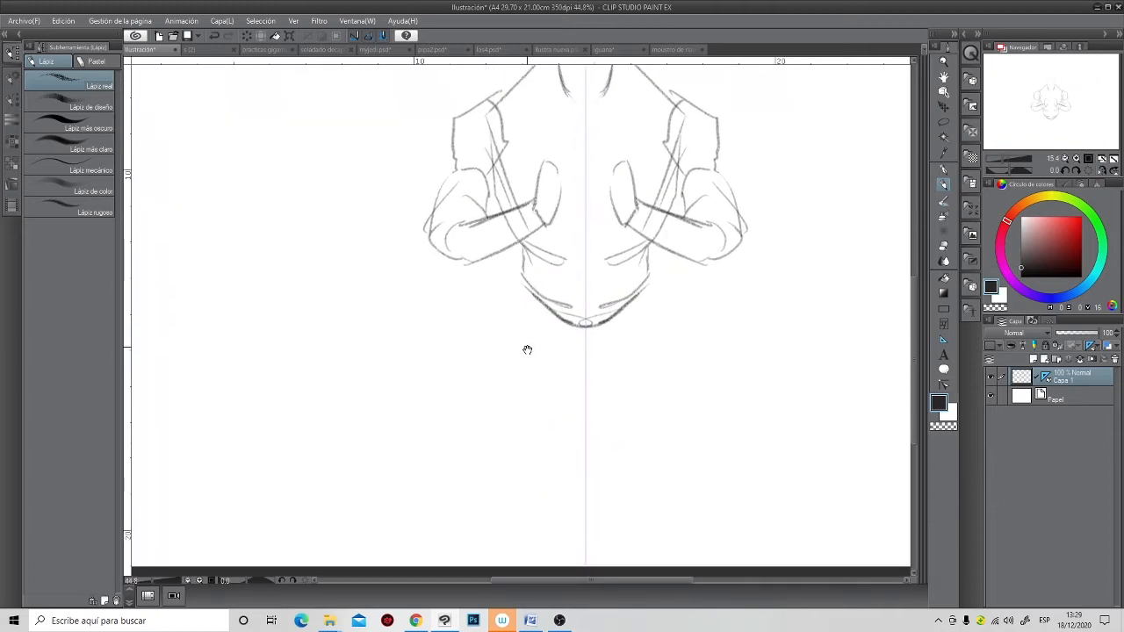
left_click_drag(525, 299, 503, 339)
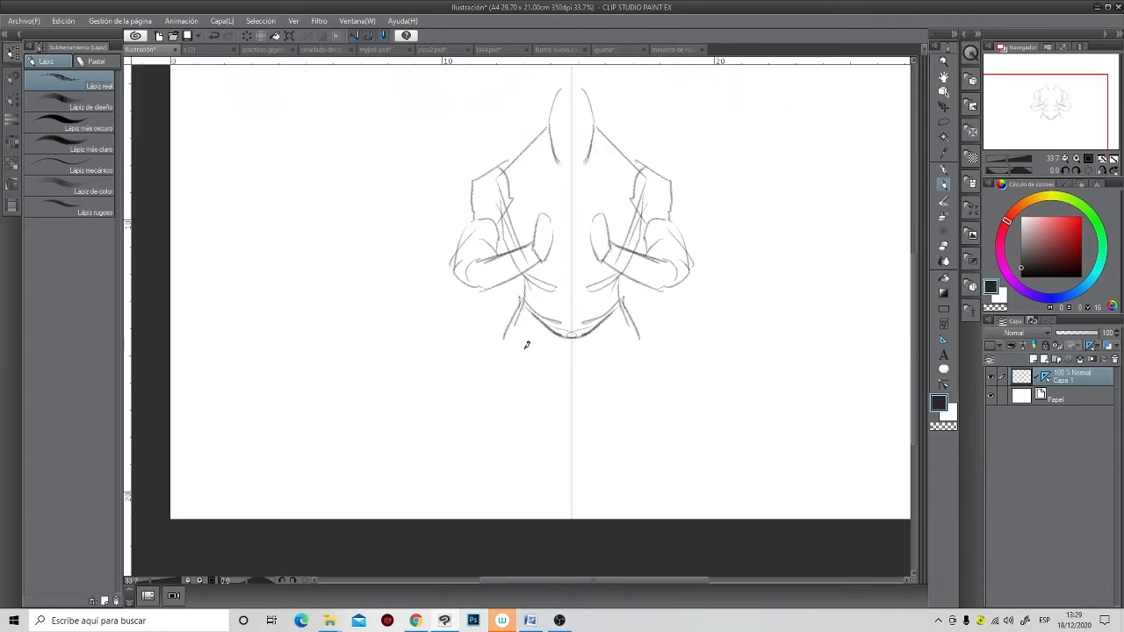
left_click_drag(573, 386, 534, 342)
left_click_drag(527, 304, 565, 379)
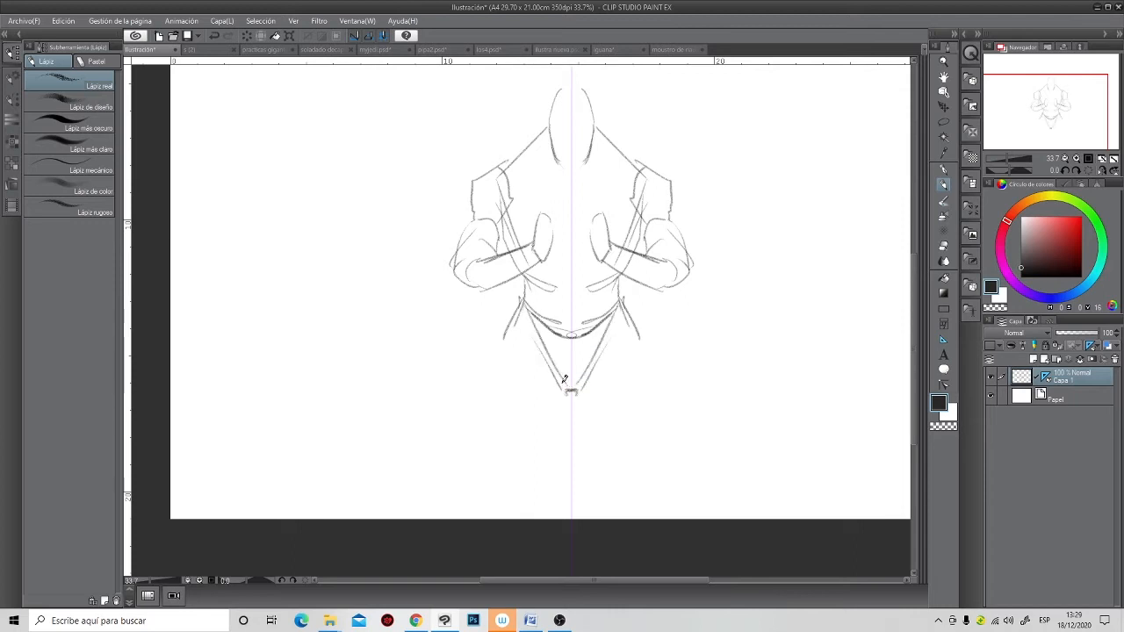
left_click_drag(515, 317, 470, 426)
mouse_move(567, 387)
left_mouse_down()
mouse_move(515, 420)
mouse_move(483, 464)
mouse_move(496, 464)
mouse_move(473, 472)
mouse_move(473, 436)
mouse_move(504, 485)
left_mouse_up()
- Draw mirrored ground lines extending sideways from the figure's feet toward both canvas edges
left_click_drag(570, 470, 470, 474)
left_click_drag(387, 476, 274, 480)
left_click_drag(501, 472, 220, 466)
mouse_move(377, 471)
left_mouse_down()
mouse_move(431, 466)
mouse_move(428, 482)
left_mouse_up()
- Refine the head and shoulders and reinforce the vest, belt and leg contours of the figure
scroll(431, 462, "down", 1)
mouse_move(473, 320)
left_mouse_down()
mouse_move(483, 263)
mouse_move(515, 243)
mouse_move(524, 207)
left_mouse_up()
mouse_move(531, 249)
left_mouse_down()
mouse_move(515, 215)
mouse_move(527, 270)
mouse_move(501, 251)
mouse_move(511, 242)
mouse_move(467, 274)
mouse_move(486, 278)
mouse_move(475, 376)
mouse_move(508, 385)
mouse_move(489, 386)
mouse_move(527, 427)
left_mouse_up()
left_click_drag(488, 387, 511, 416)
left_click_drag(525, 459, 483, 494)
mouse_move(496, 384)
left_mouse_down()
mouse_move(471, 418)
mouse_move(443, 508)
mouse_move(470, 513)
mouse_move(487, 492)
left_mouse_up()
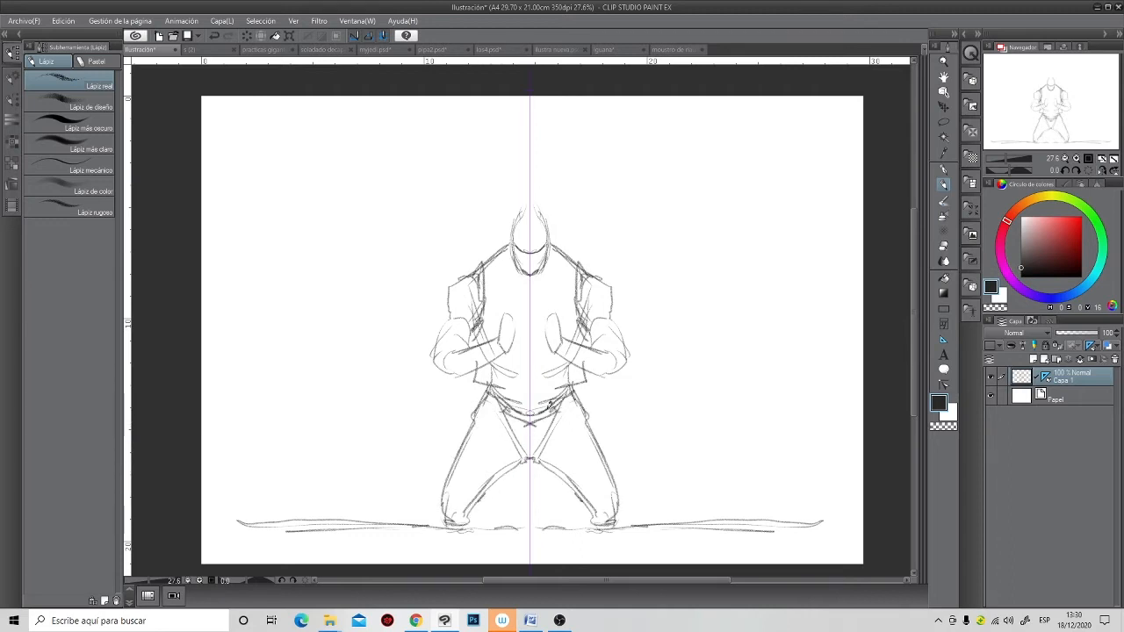
- Draw the fingers and darken the contours of the figure's two raised hands
scroll(555, 334, "up", 2)
mouse_move(443, 332)
left_mouse_down()
mouse_move(440, 282)
mouse_move(453, 280)
mouse_move(462, 348)
mouse_move(460, 282)
mouse_move(488, 280)
mouse_move(462, 292)
mouse_move(456, 279)
mouse_move(479, 260)
mouse_move(453, 279)
mouse_move(467, 238)
mouse_move(455, 280)
mouse_move(442, 282)
mouse_move(469, 281)
mouse_move(483, 305)
mouse_move(475, 329)
left_mouse_up()
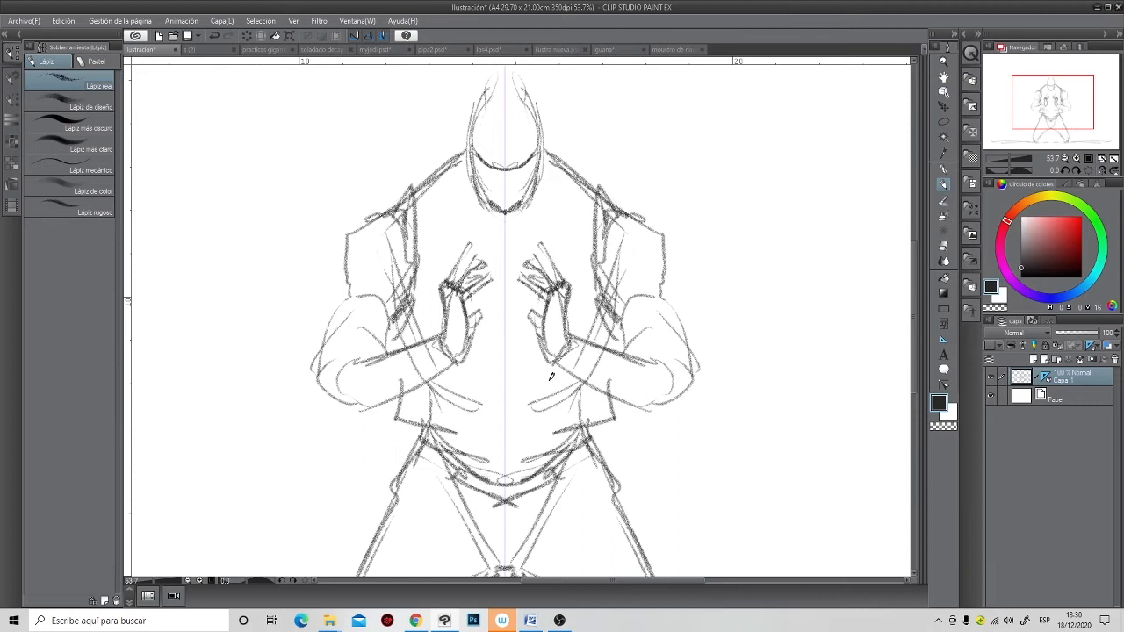
scroll(594, 418, "down", 2)
scroll(592, 432, "down", 5)
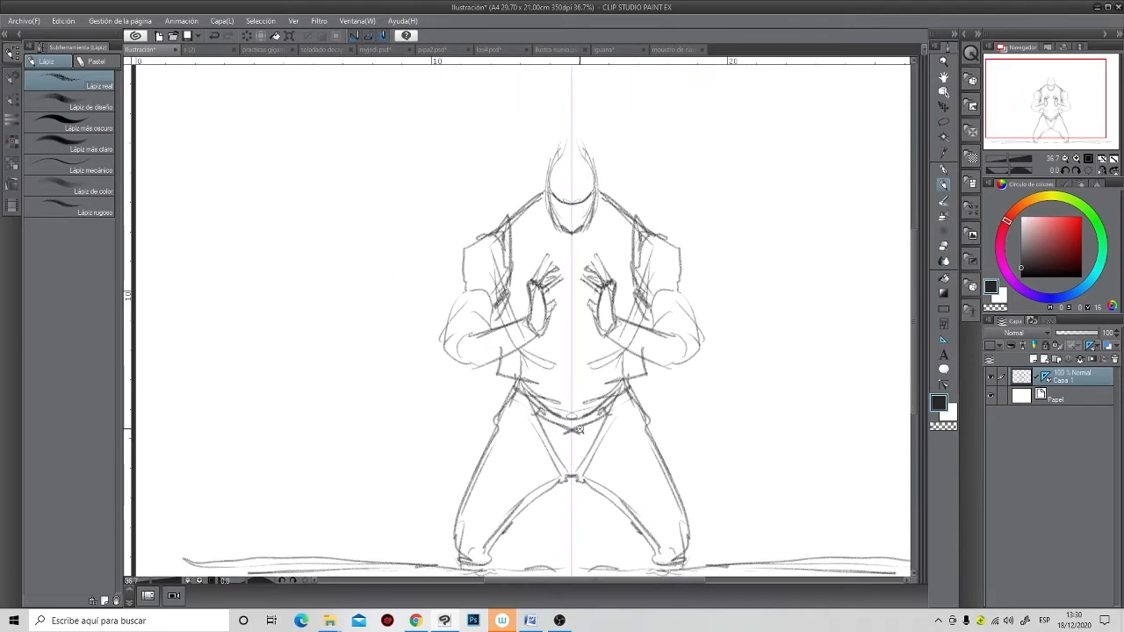
- Delete the symmetry ruler from the sketch layer Capa 1
right_click(1057, 377)
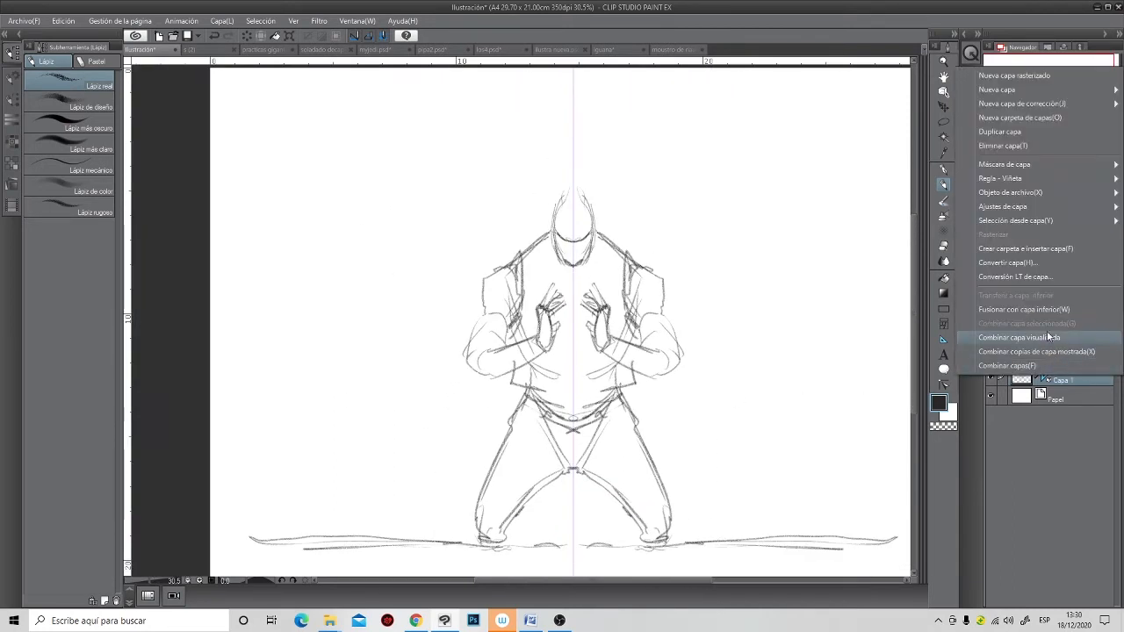
mouse_move(998, 185)
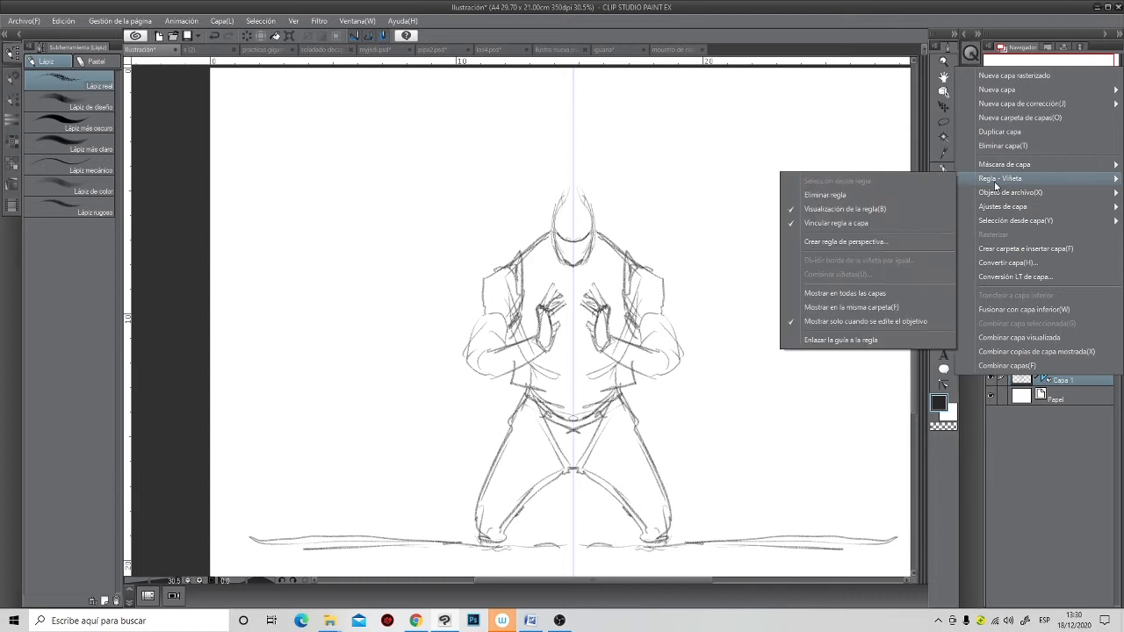
left_click(830, 195)
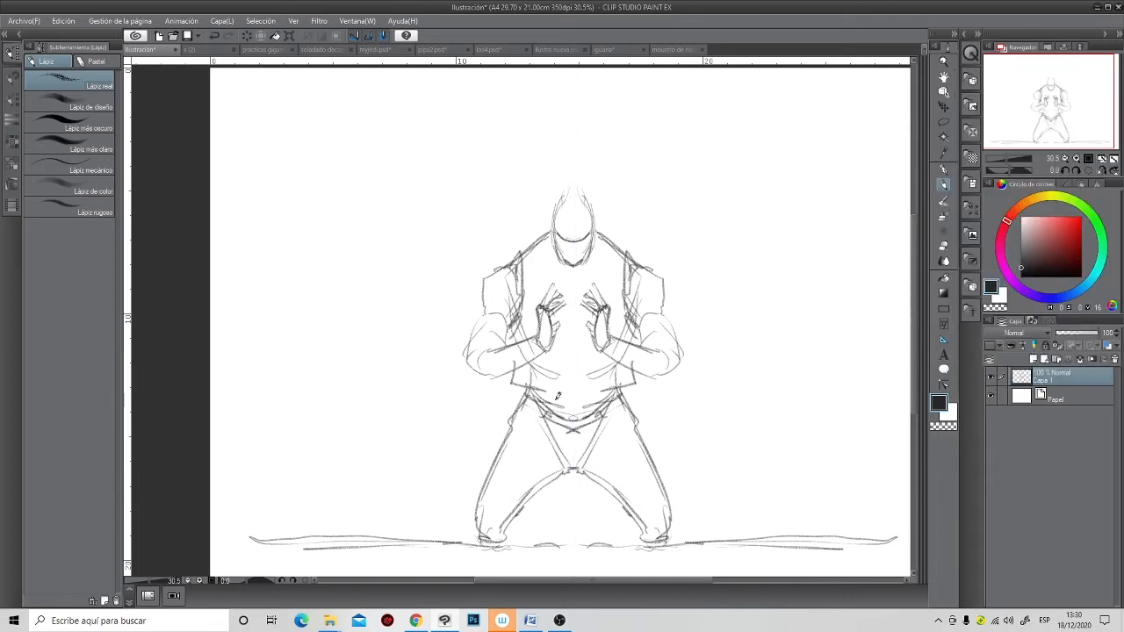
scroll(579, 289, "down", 3)
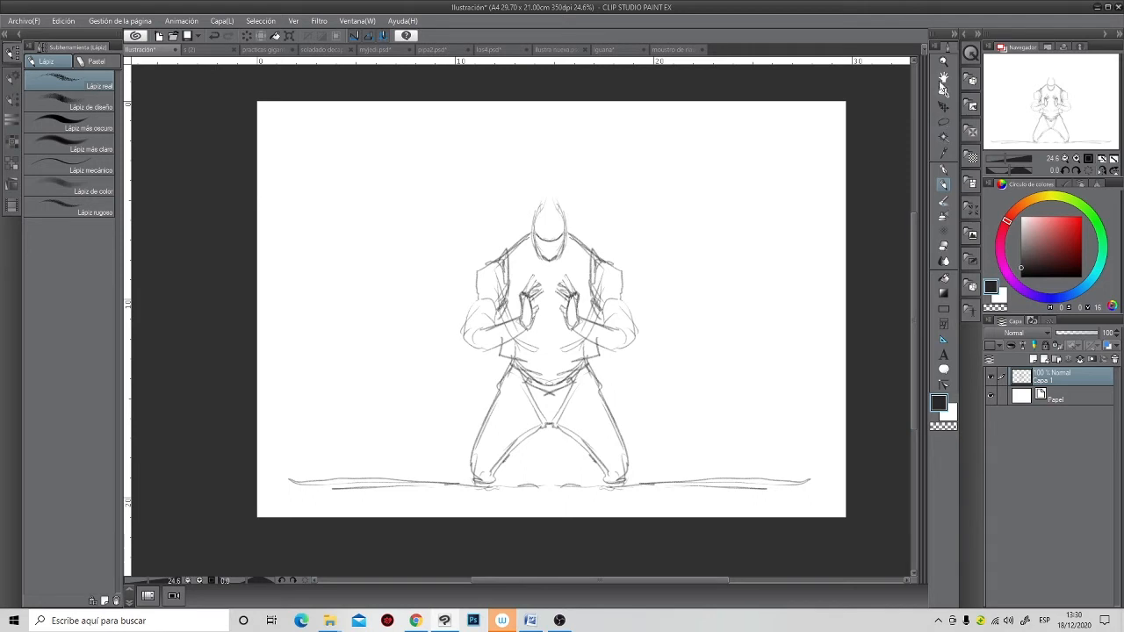
- Browse the material library's full collection, colour patterns and monochromatic patterns for a background effect
left_click(945, 233)
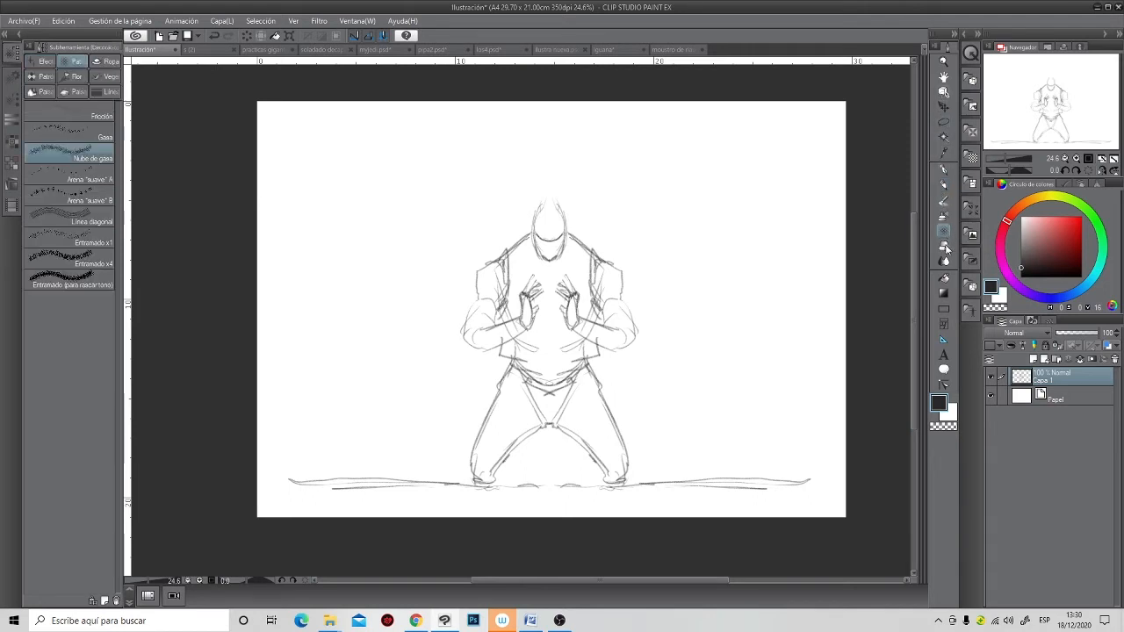
left_click(971, 51)
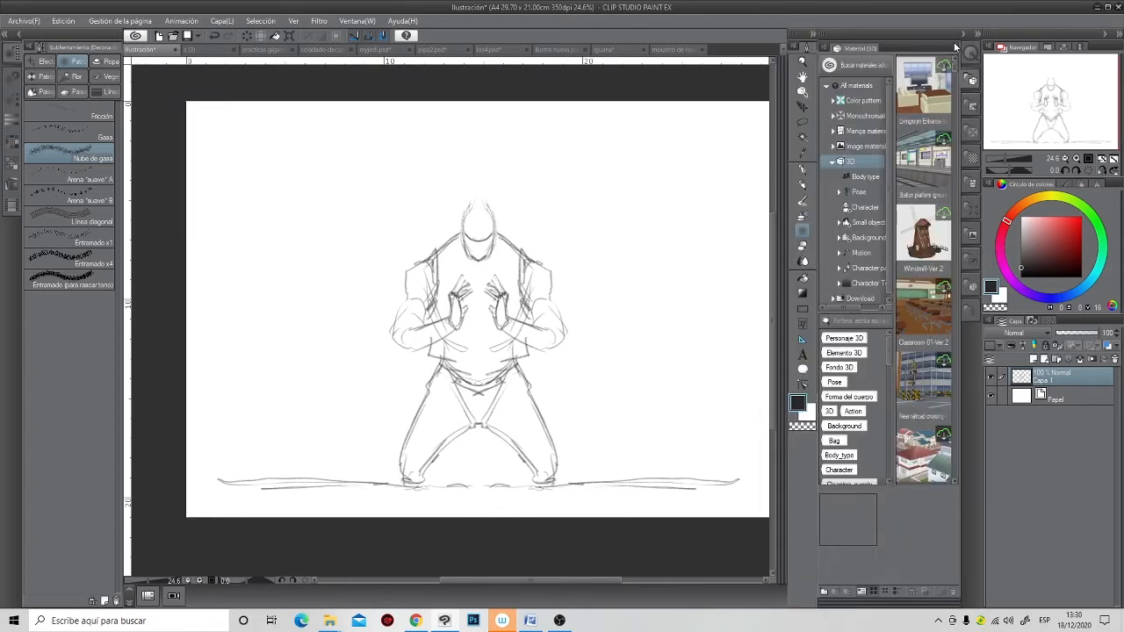
left_click(856, 85)
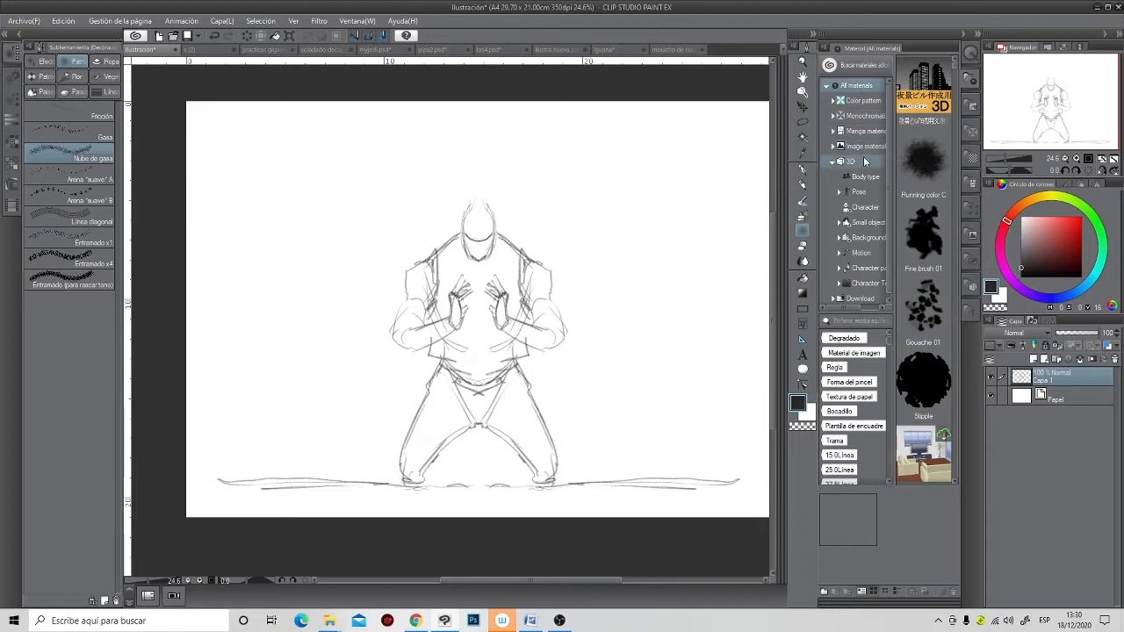
scroll(905, 195, "down", 3)
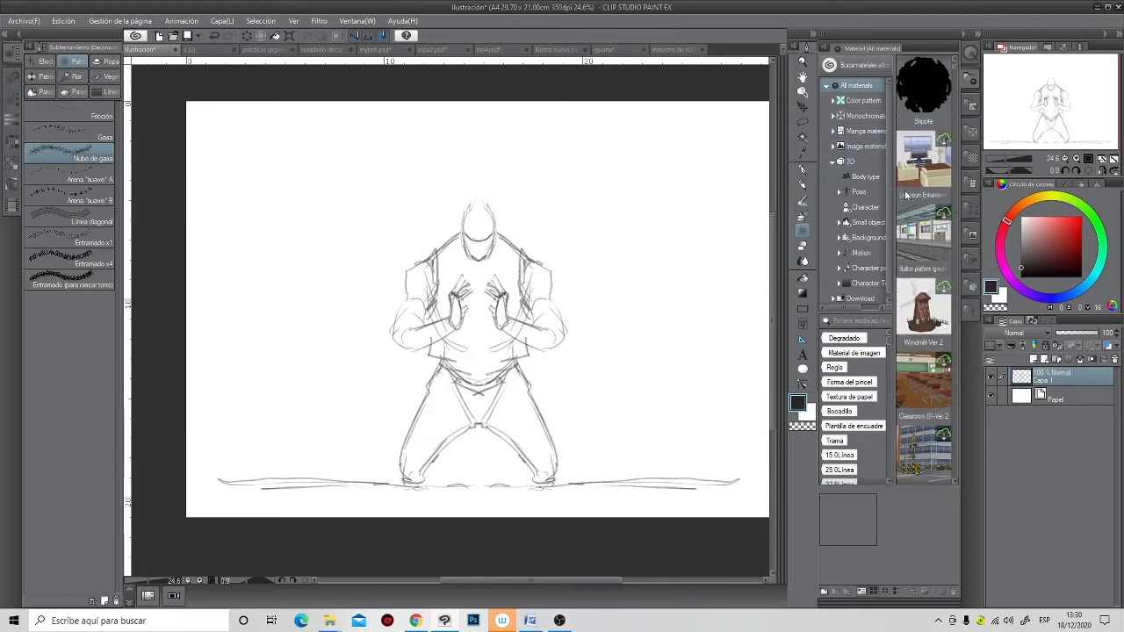
scroll(919, 217, "down", 1)
scroll(919, 217, "down", 5)
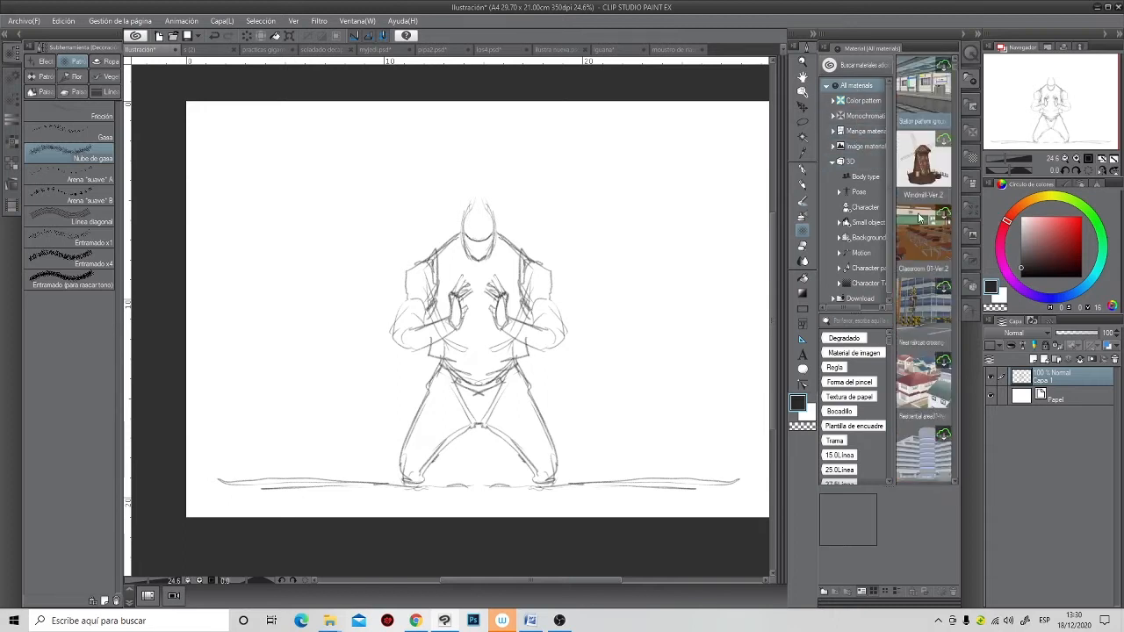
scroll(919, 217, "down", 8)
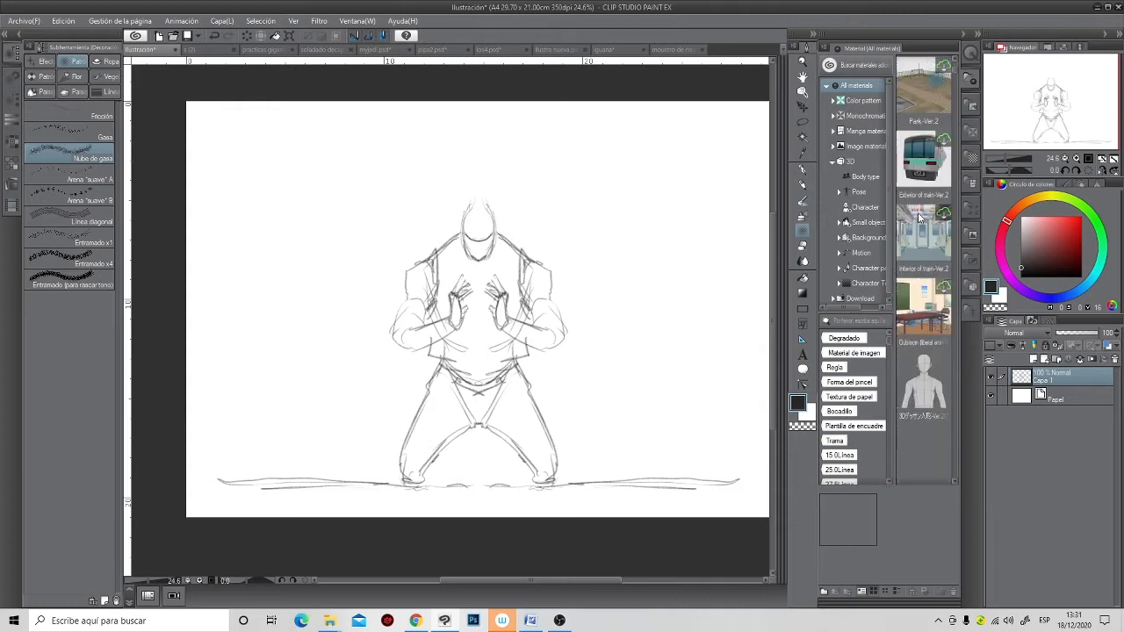
scroll(919, 217, "down", 2)
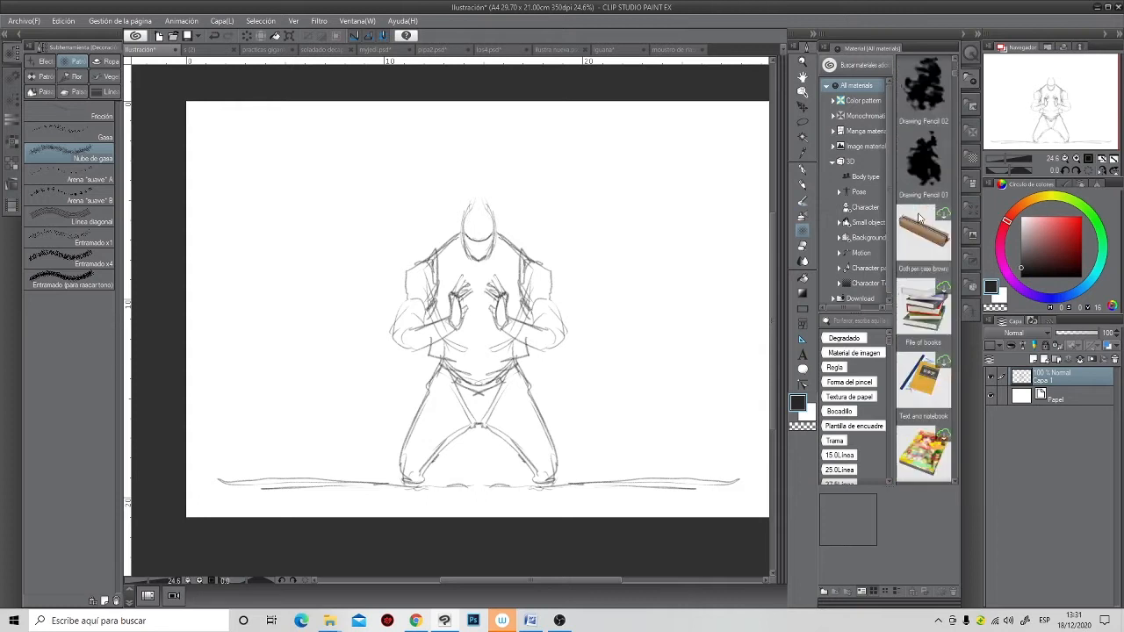
left_click(846, 104)
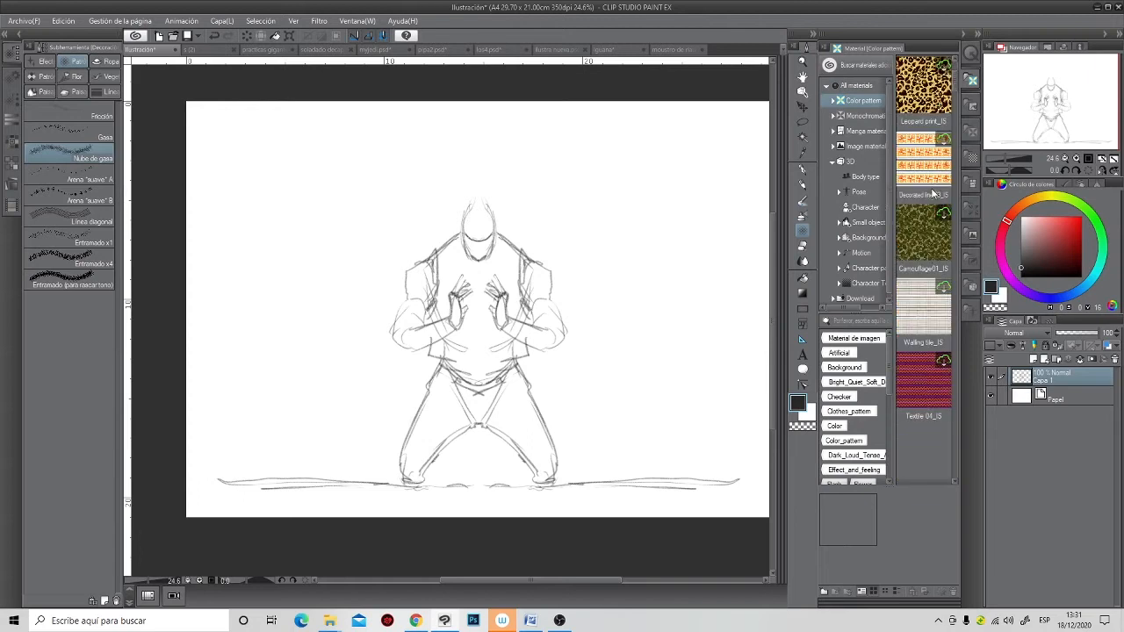
left_click(862, 115)
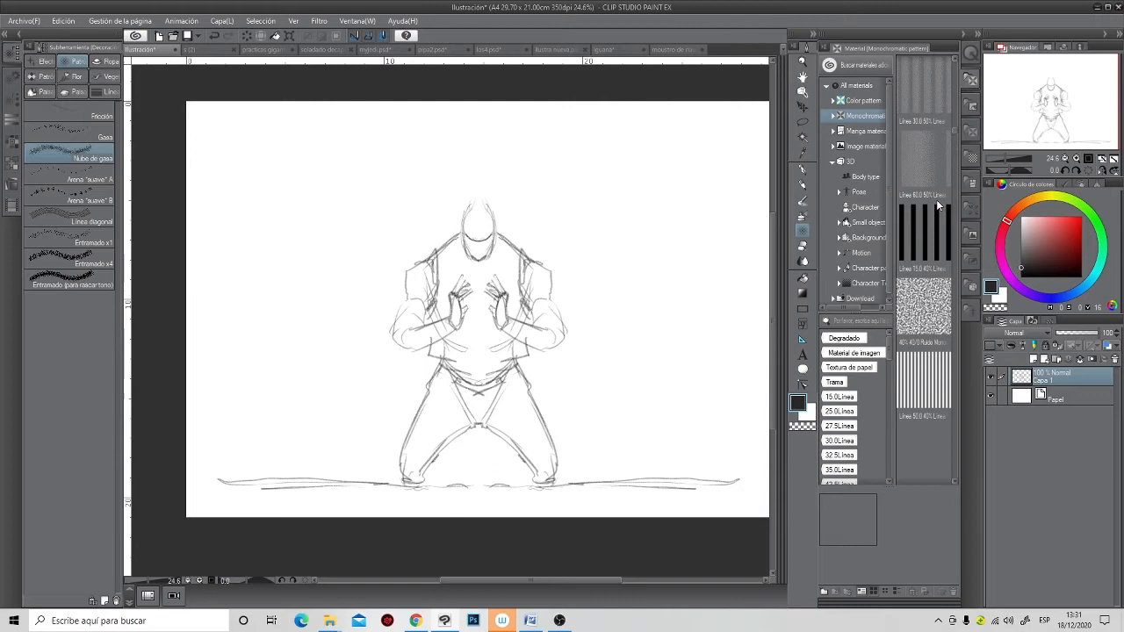
- Place the manga material Circle flash_coarse 01 on the canvas around the sketched figure
left_click(861, 130)
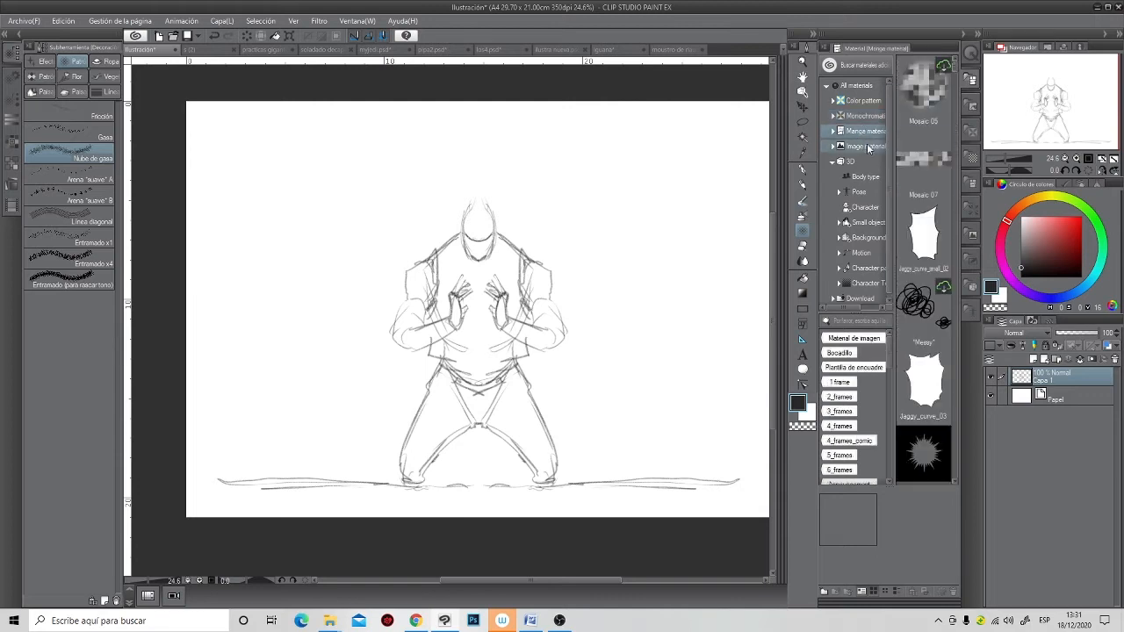
scroll(909, 156, "up", 1)
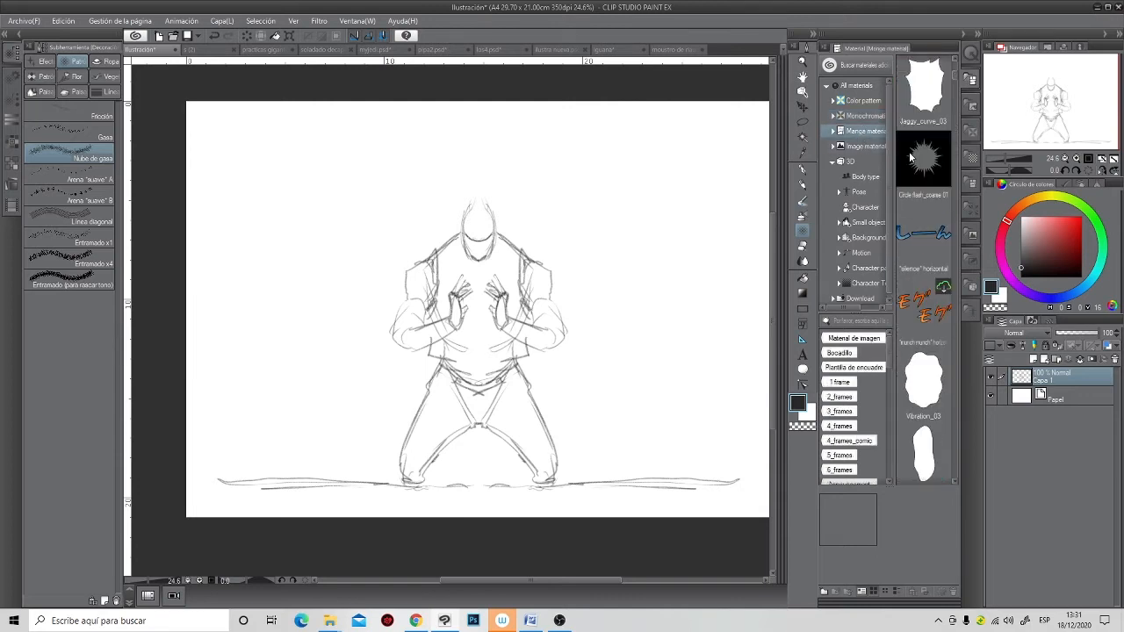
left_click_drag(913, 158, 497, 345)
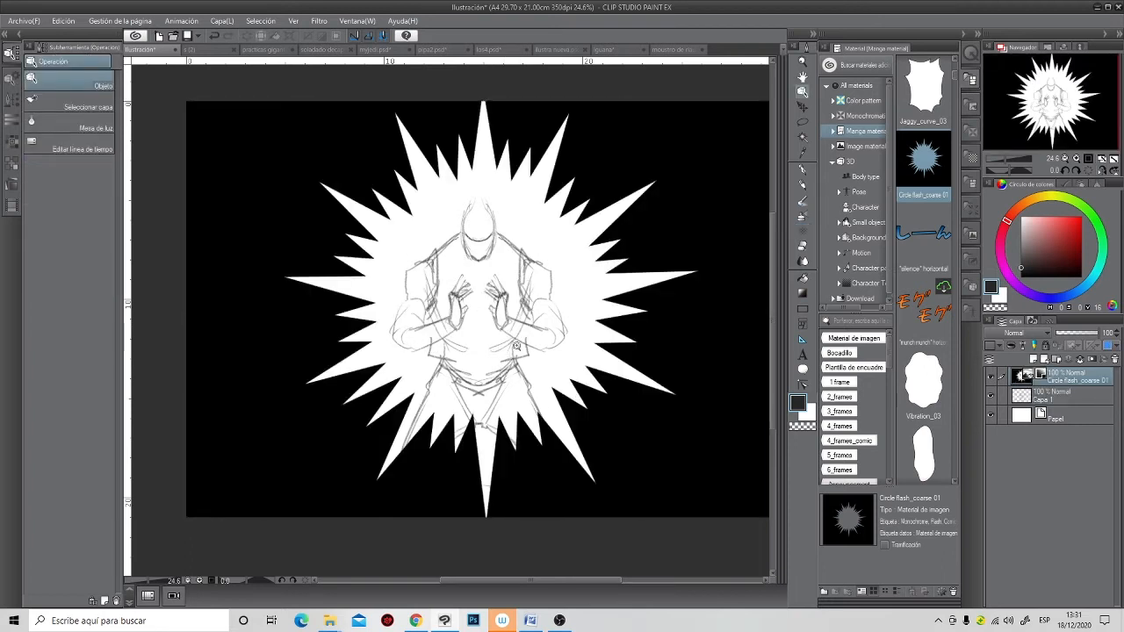
- Rasterize the Circle flash_coarse 01 material layer
scroll(518, 344, "down", 1)
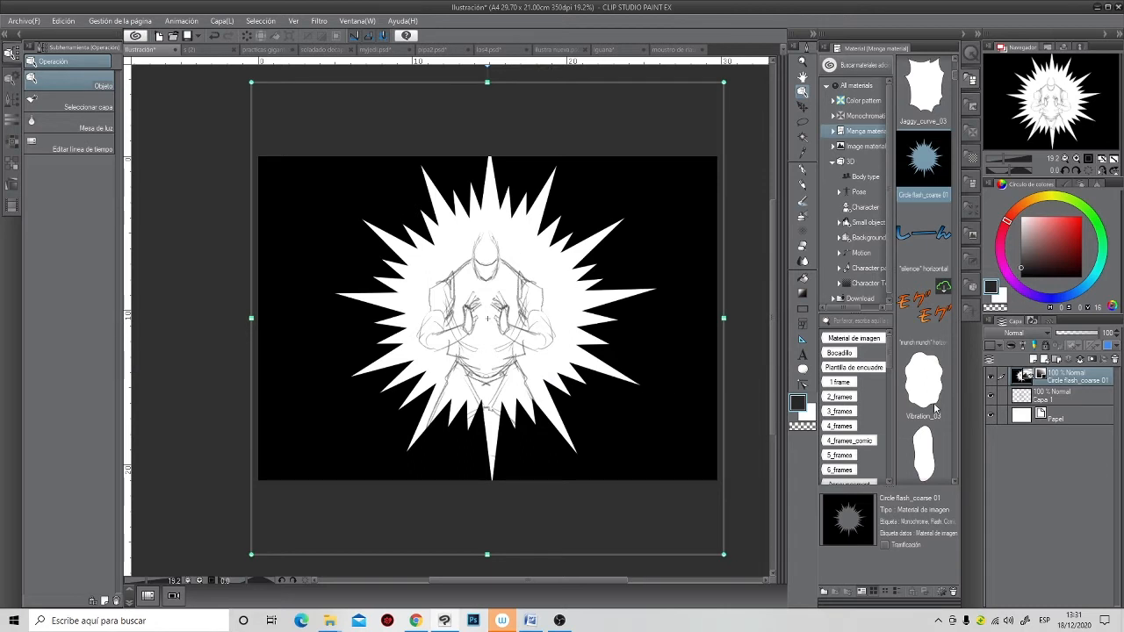
left_click(1057, 400)
left_click(1063, 378)
right_click(1062, 377)
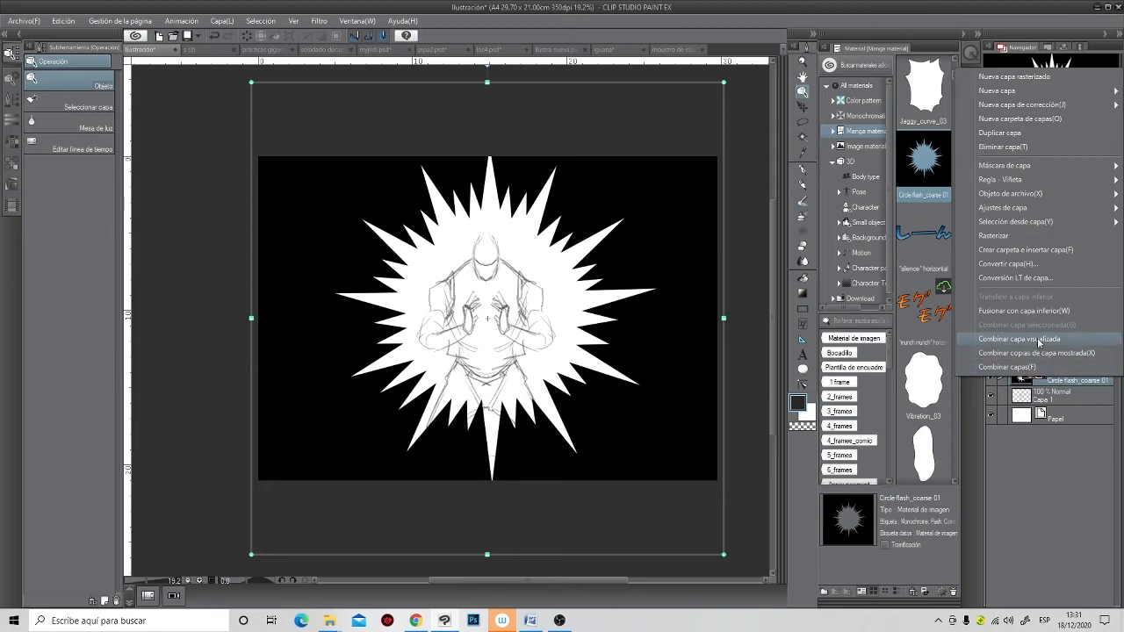
left_click(1011, 238)
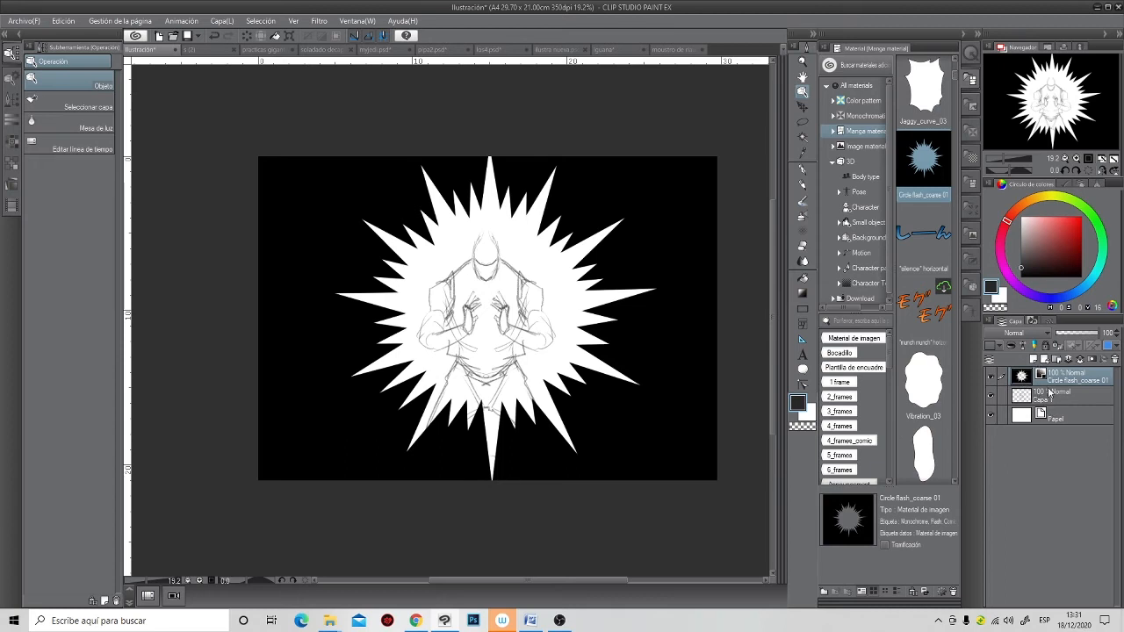
- Add a raster layer above the flash and draw four straight red pencil diagonals from the canvas corners toward the figure
left_click(803, 186)
left_click(1078, 220)
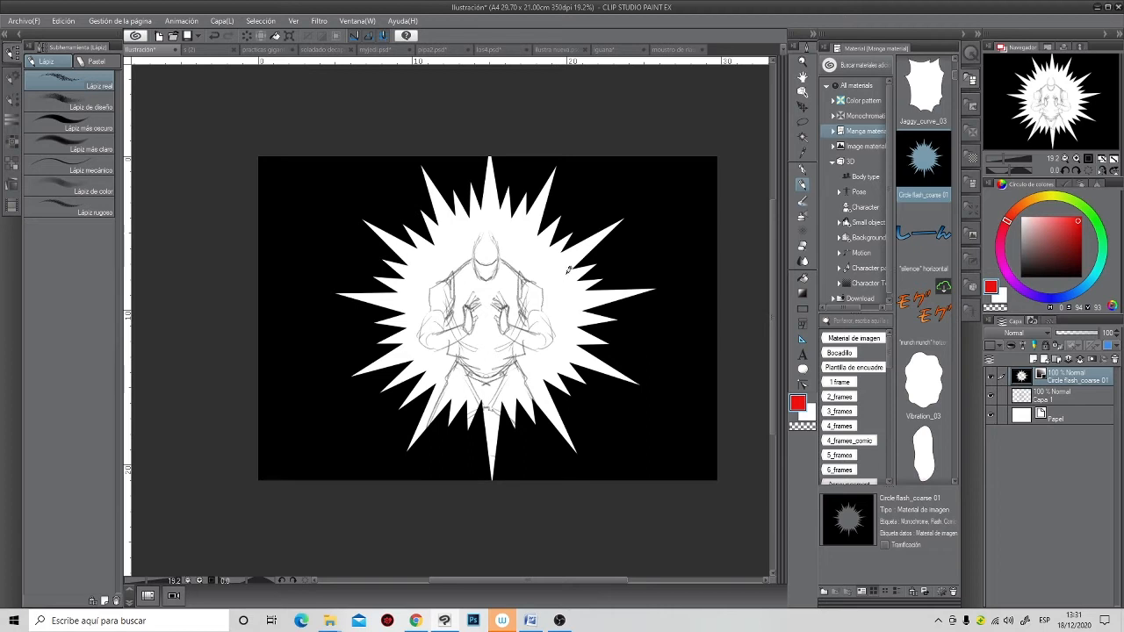
left_click_drag(682, 175, 554, 276)
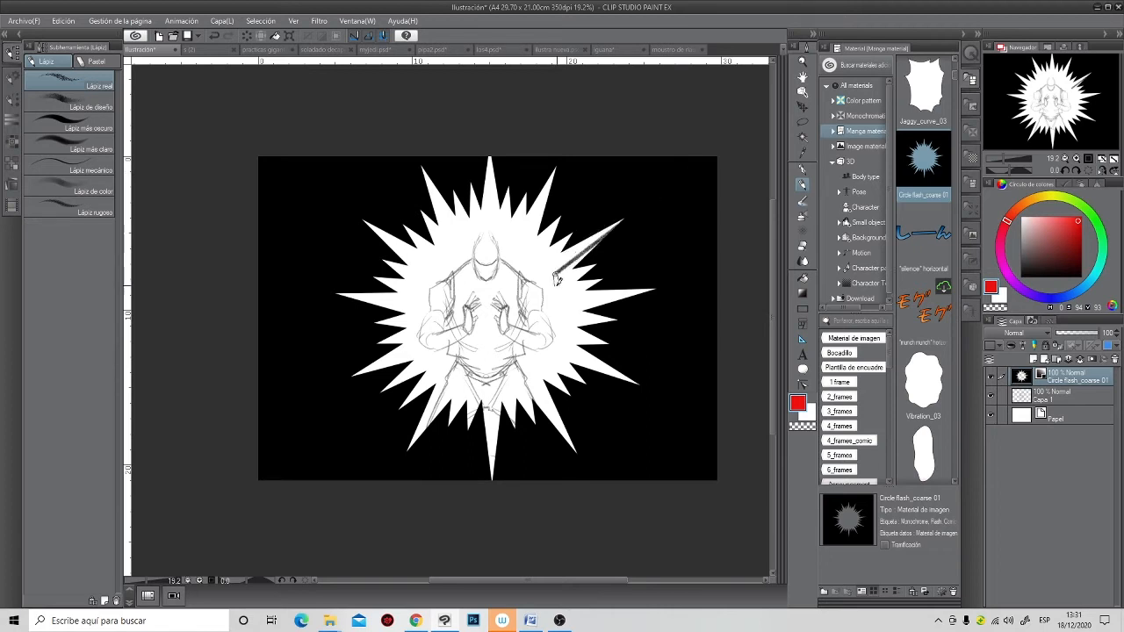
key("ctrl+z")
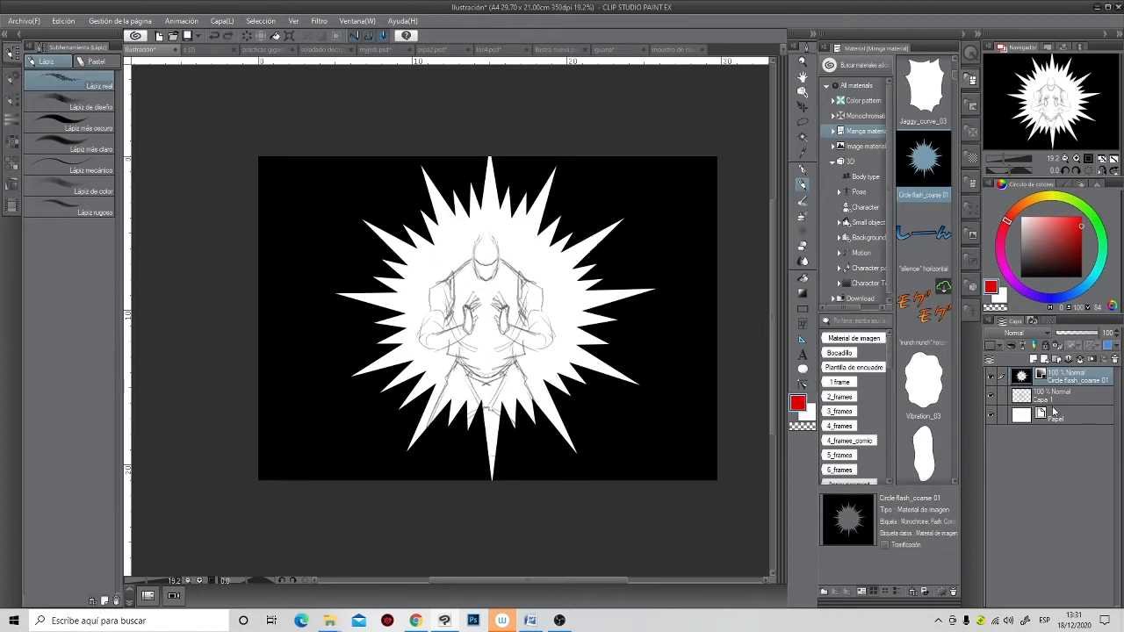
left_click(1035, 361)
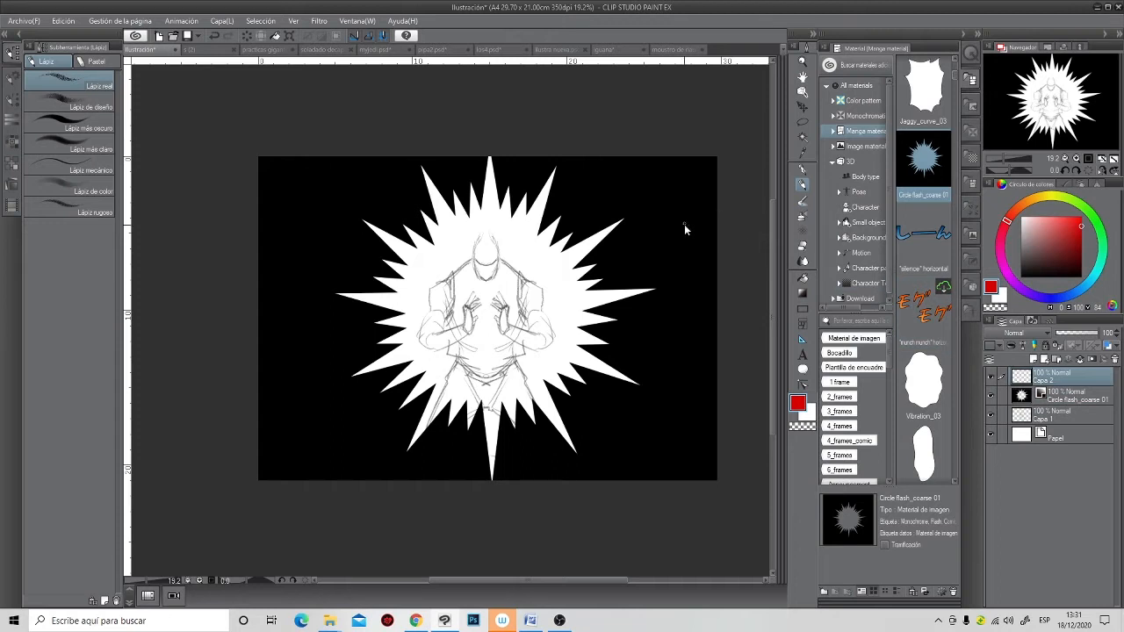
left_click_drag(708, 168, 558, 281)
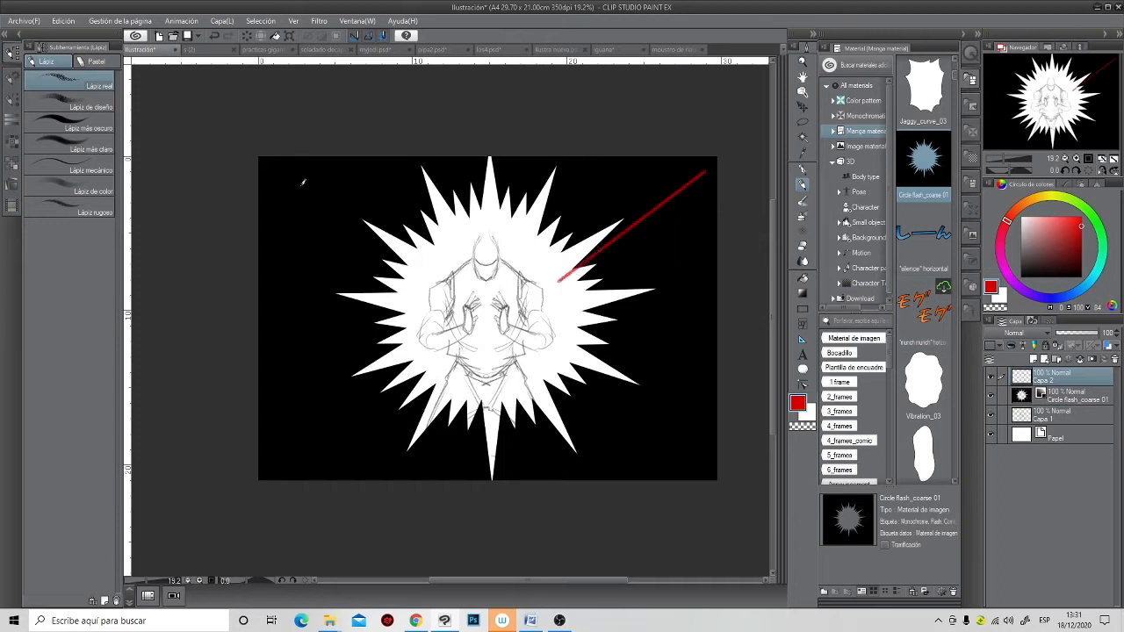
left_click_drag(272, 159, 415, 280)
left_click_drag(278, 469, 420, 369)
left_click(705, 461, "shift")
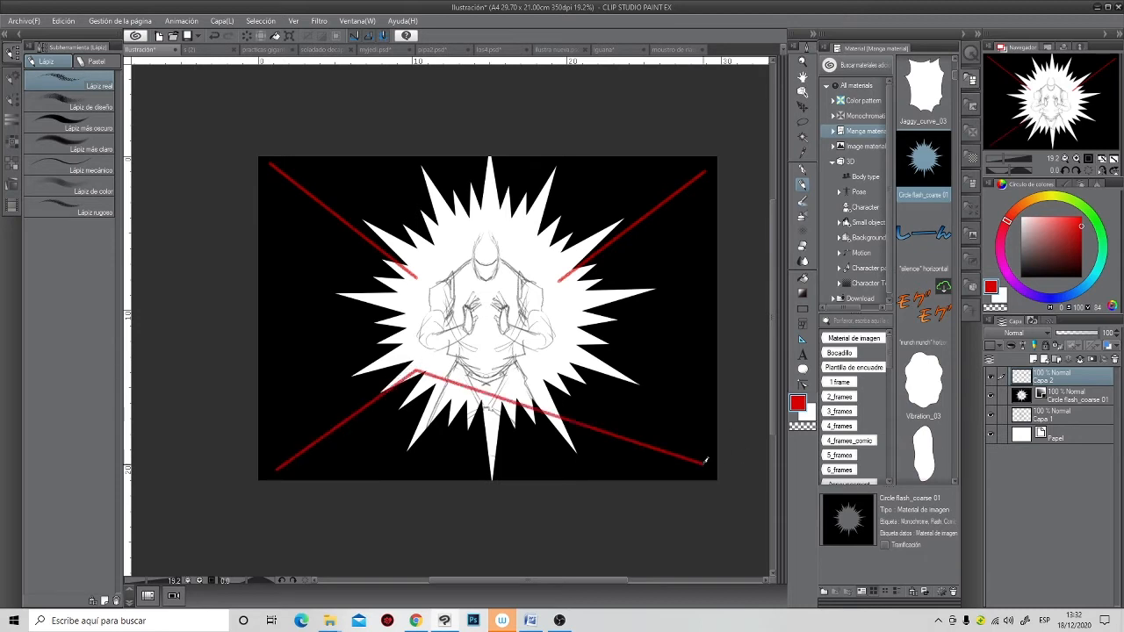
key("ctrl+z")
left_click(554, 365, "shift")
- Draw red arrowheads on the inner ends of the four diagonals so they point at the figure
mouse_move(580, 390)
left_mouse_down()
mouse_move(555, 361)
mouse_move(578, 395)
mouse_move(588, 377)
left_mouse_up()
left_click_drag(576, 243, 559, 281)
mouse_move(559, 280)
left_mouse_down()
mouse_move(604, 262)
mouse_move(572, 256)
left_mouse_up()
mouse_move(402, 236)
left_mouse_down()
mouse_move(411, 269)
mouse_move(372, 264)
left_mouse_up()
left_click_drag(393, 227, 372, 265)
mouse_move(370, 379)
left_mouse_down()
mouse_move(420, 364)
mouse_move(418, 381)
mouse_move(388, 379)
left_mouse_up()
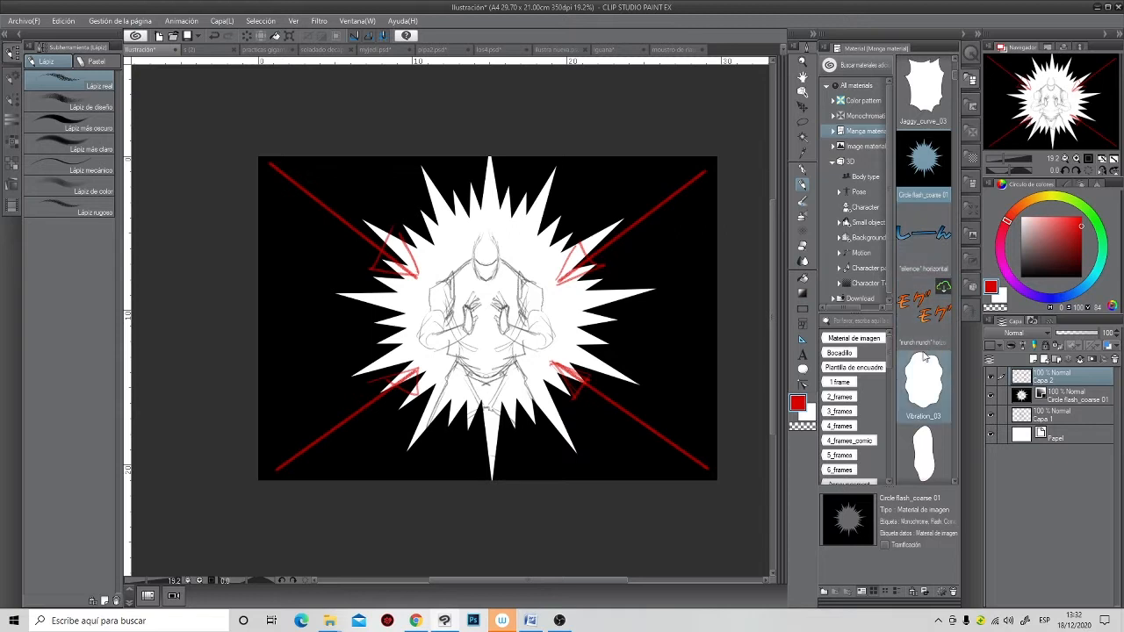
- Hide the Circle flash_coarse 01 layer and try to place the manga material Saturated line_bright 02, agreeing to download it
scroll(924, 352, "down", 2)
scroll(924, 355, "down", 5)
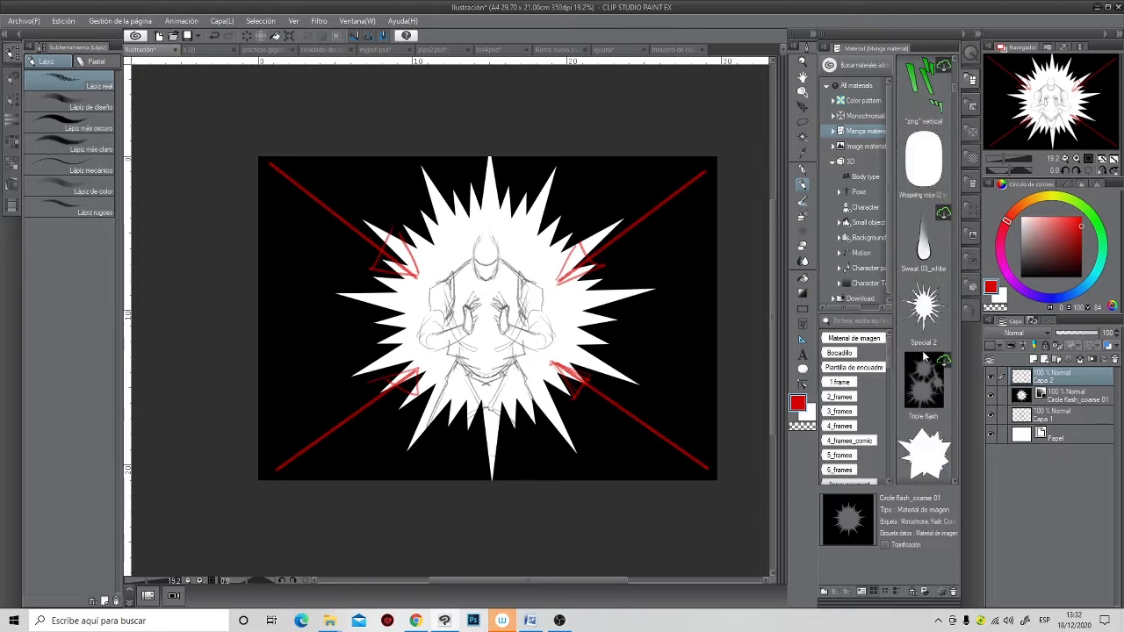
scroll(924, 356, "down", 6)
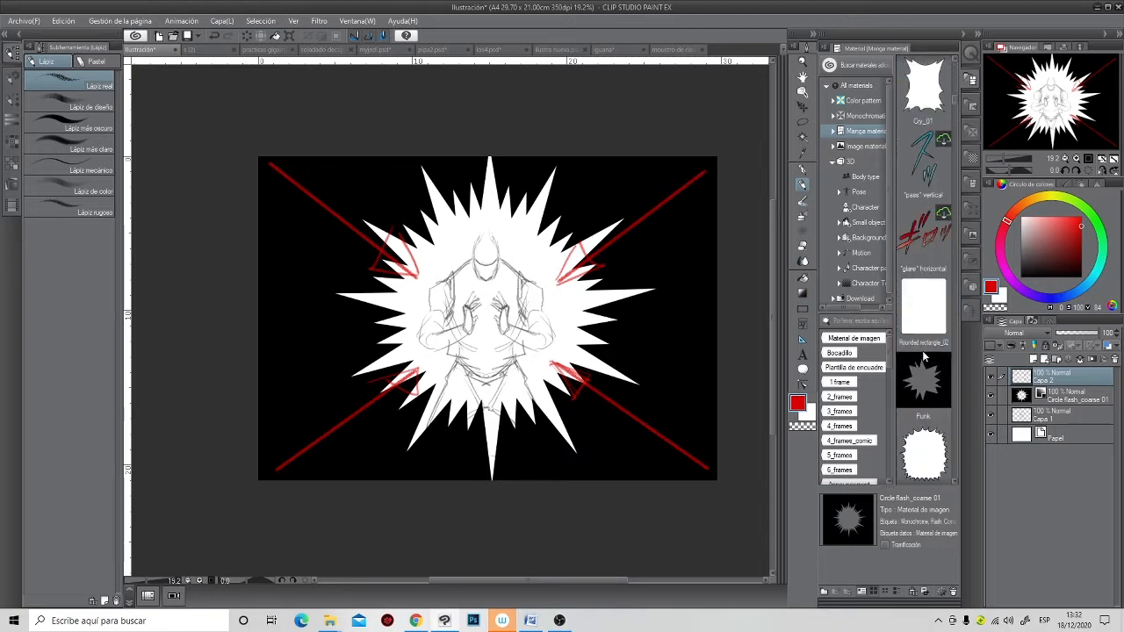
scroll(924, 356, "down", 5)
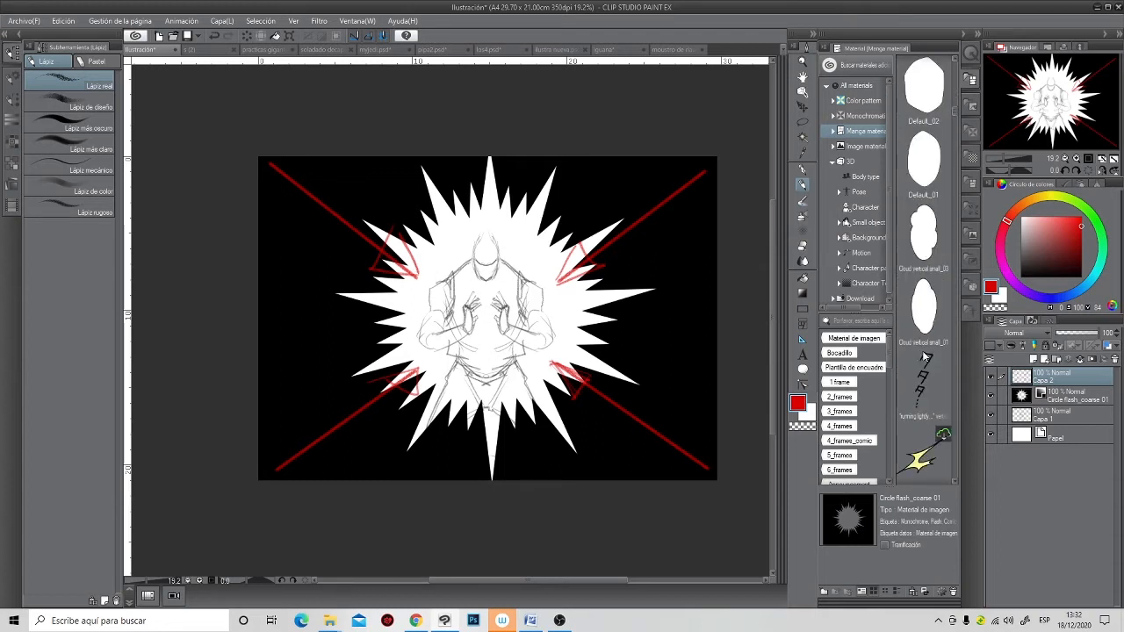
scroll(924, 356, "down", 6)
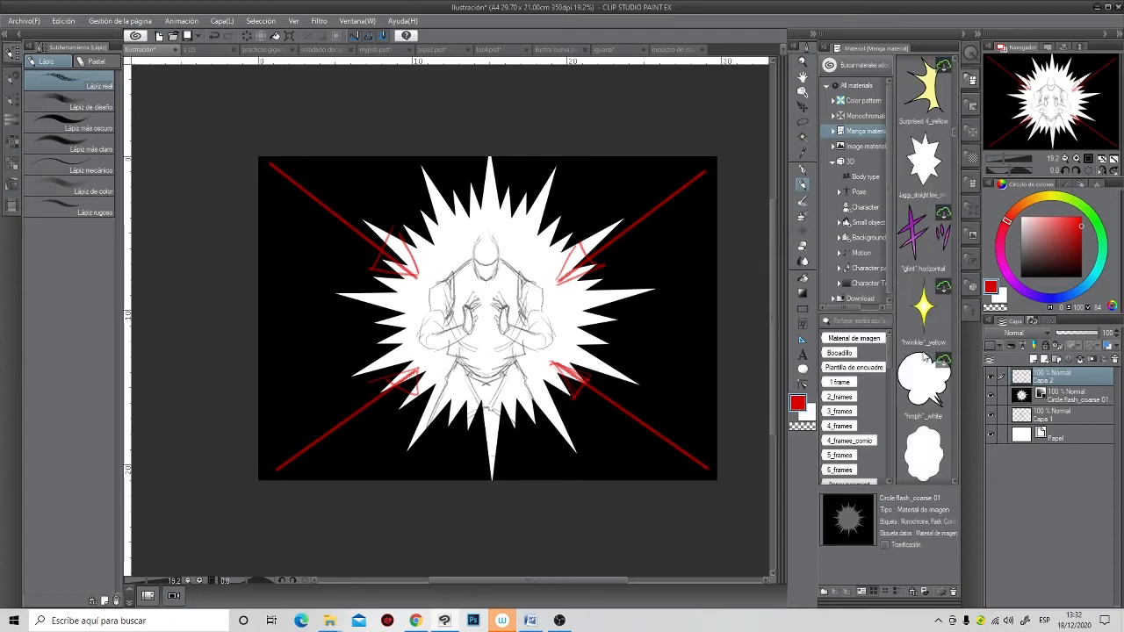
scroll(924, 356, "down", 6)
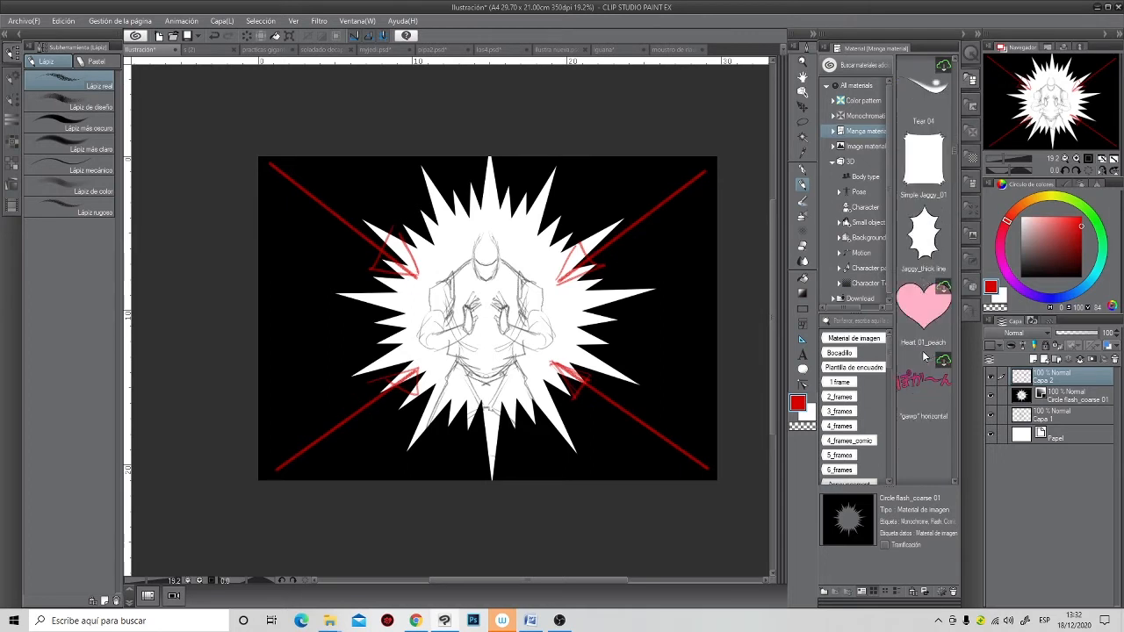
scroll(924, 355, "down", 6)
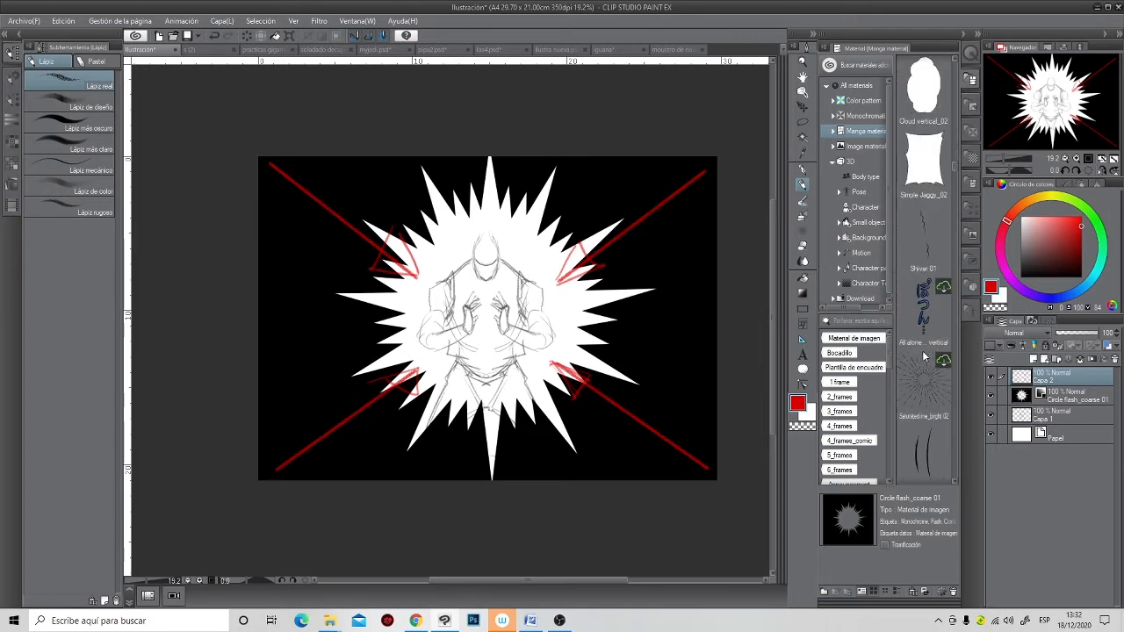
left_click(926, 379)
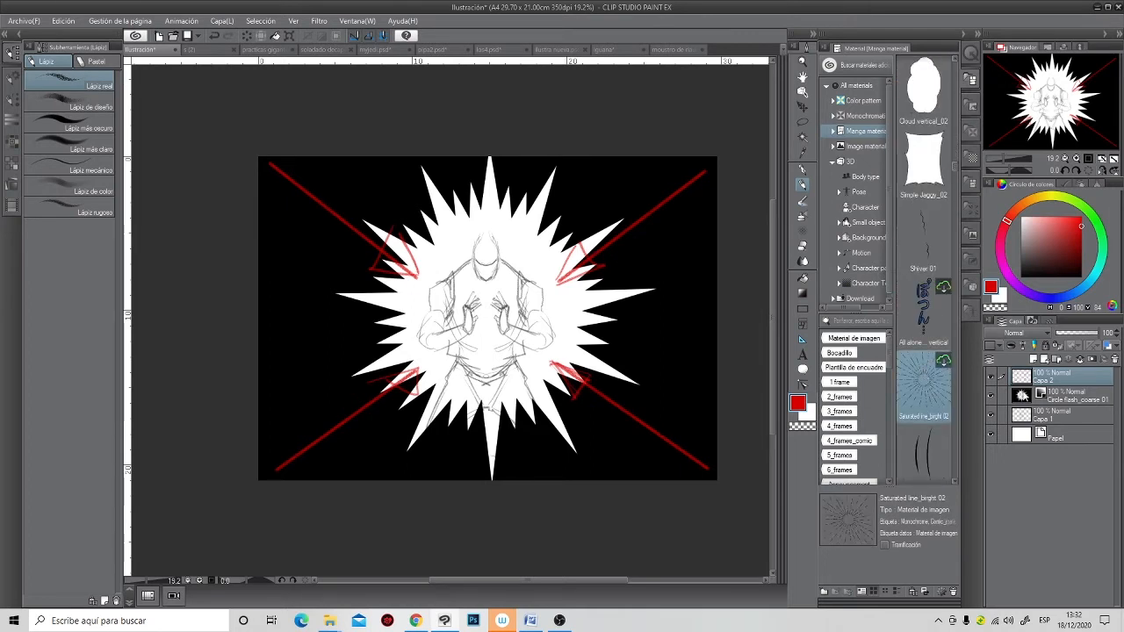
left_click(992, 396)
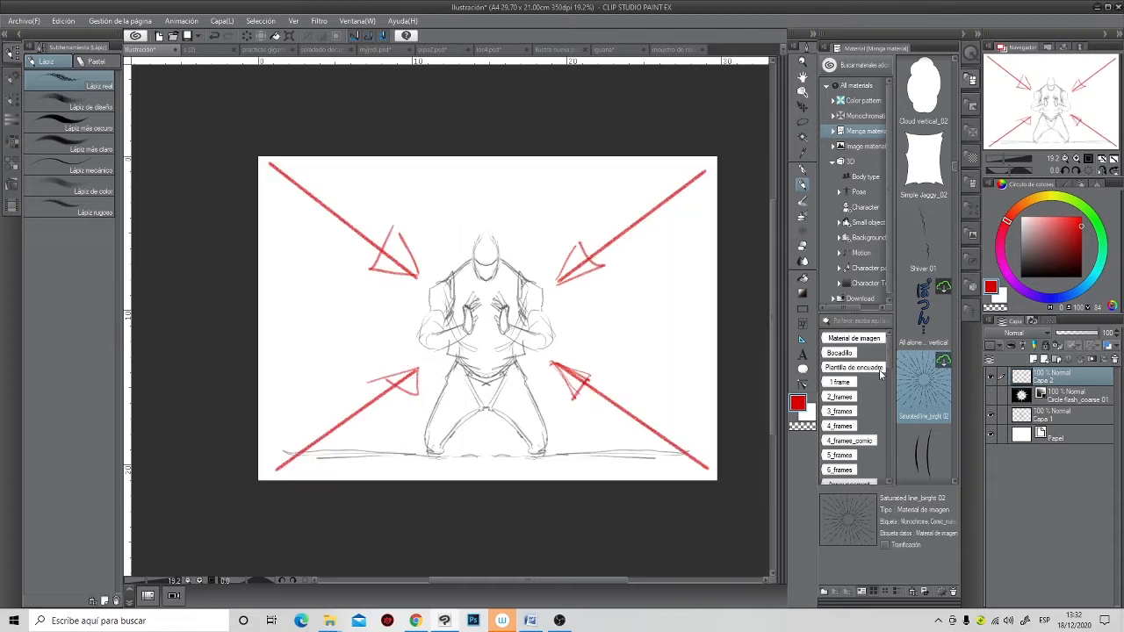
left_click_drag(916, 379, 492, 325)
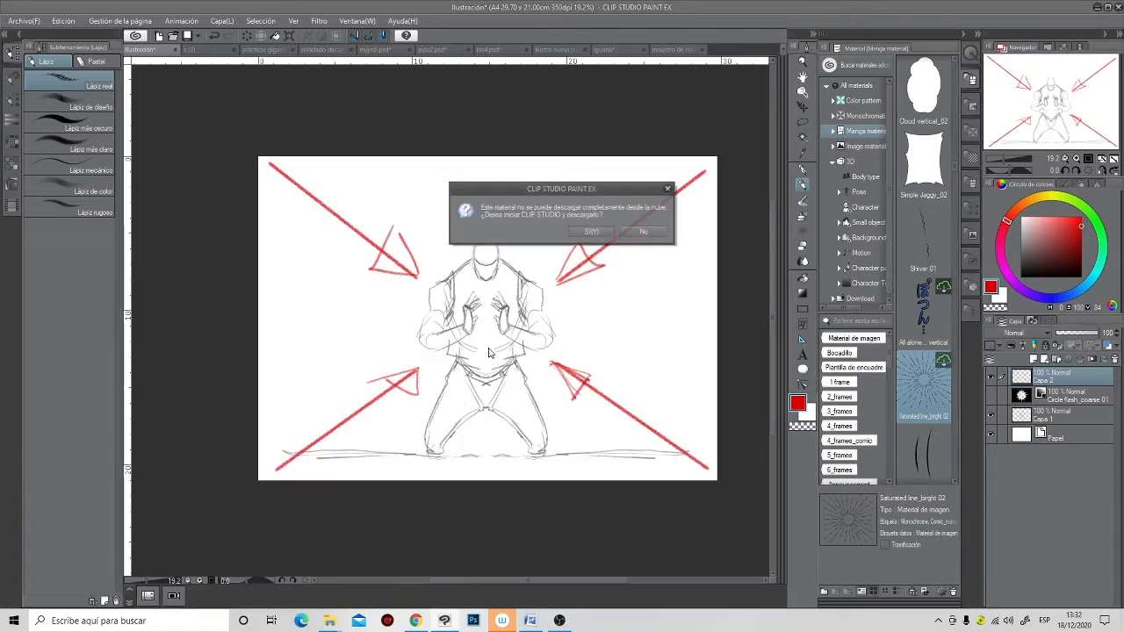
left_click(591, 232)
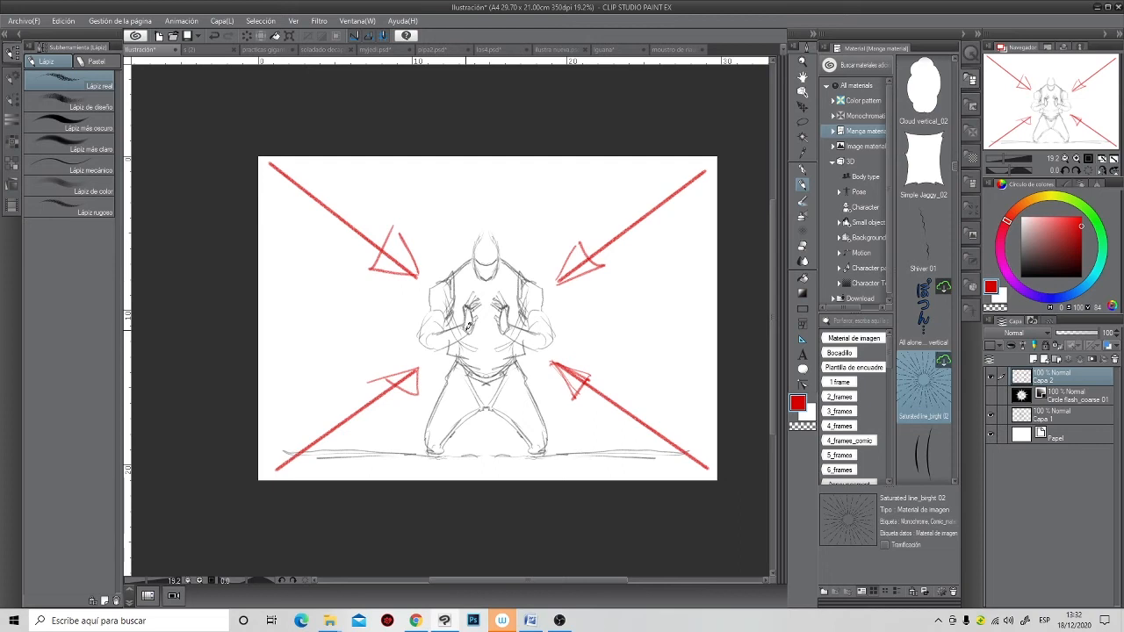
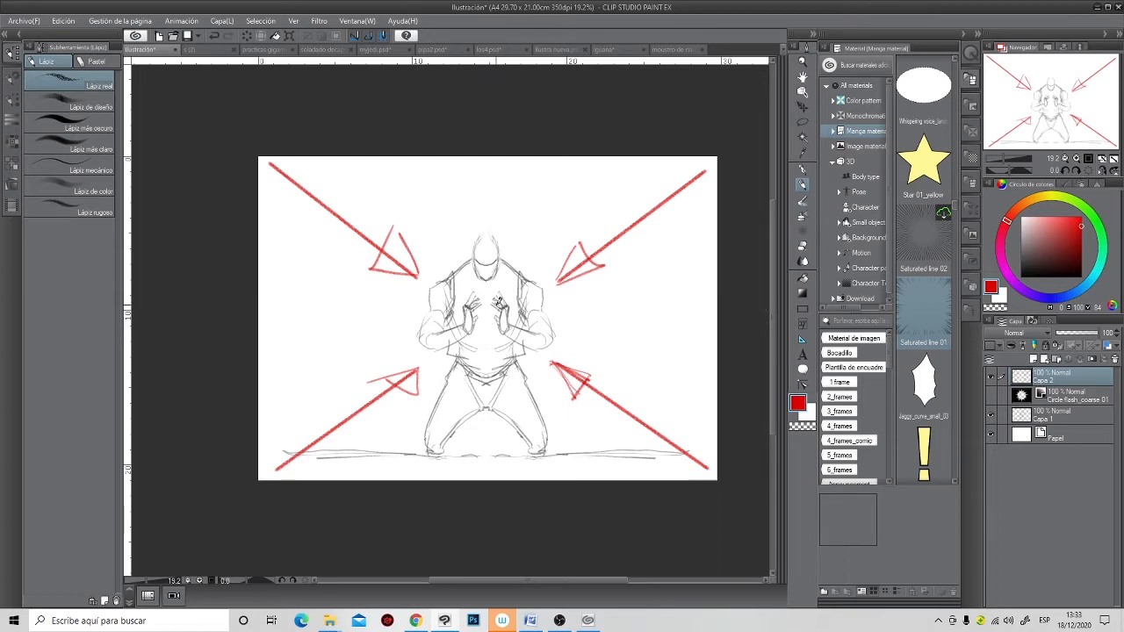
- Place the manga material Saturated line 01 on the canvas and shrink it proportionally to the canvas height
left_click_drag(919, 297, 490, 326)
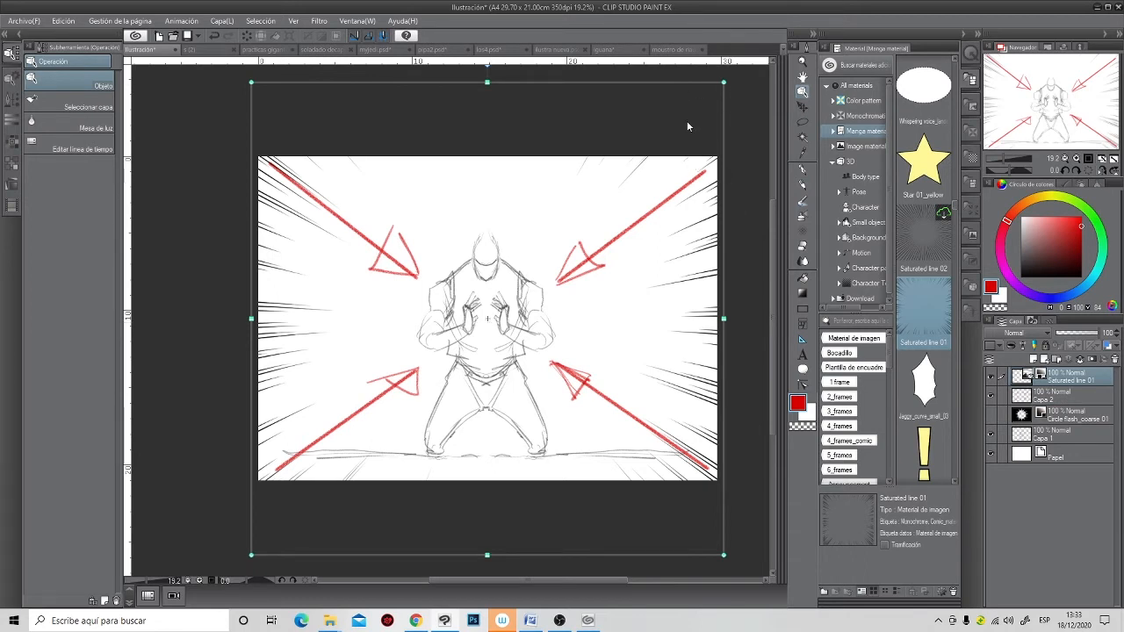
left_click_drag(725, 81, 647, 158)
left_click_drag(601, 213, 642, 213)
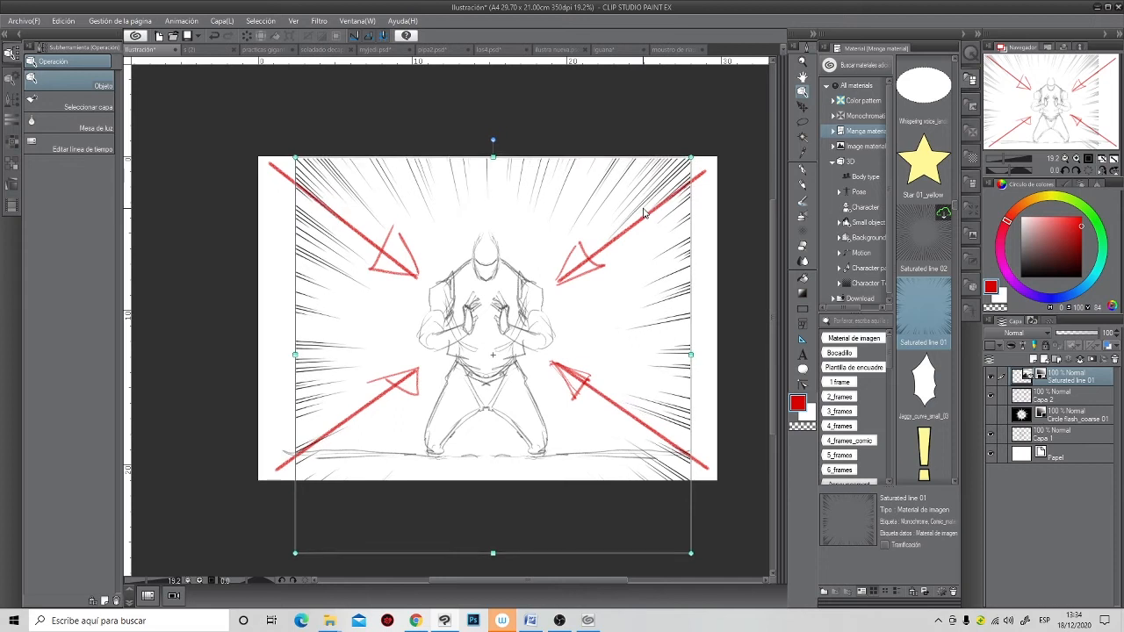
left_click_drag(691, 553, 619, 482)
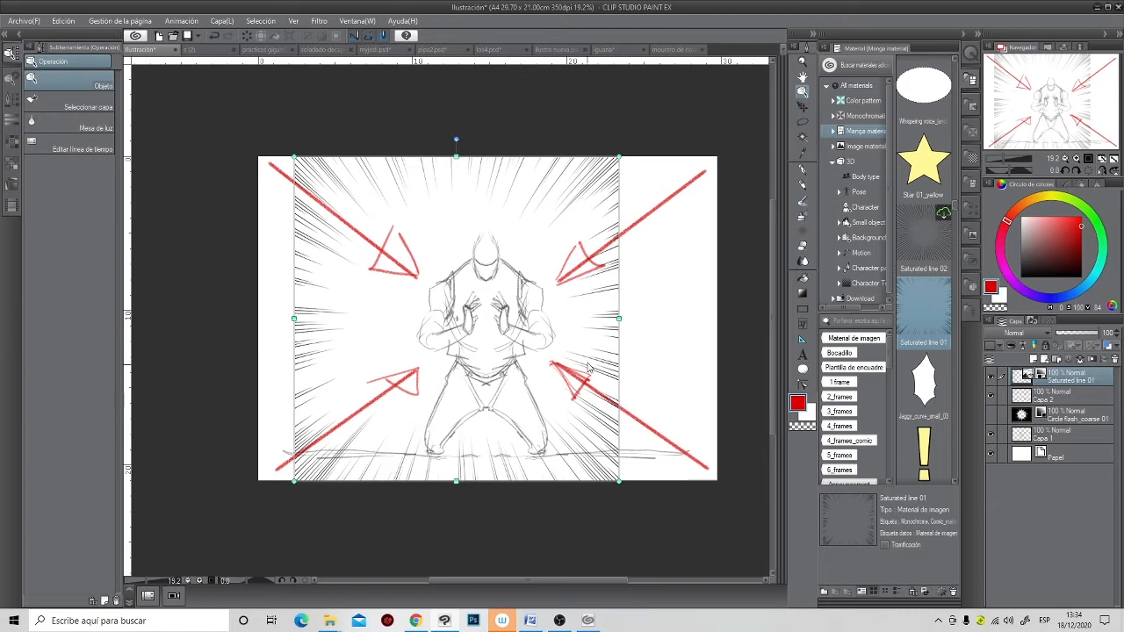
left_click_drag(550, 334, 577, 335)
key("ctrl+z")
- Rasterize the Saturated line 01 material layer
left_click(1039, 378)
right_click(1071, 381)
left_click(1017, 242)
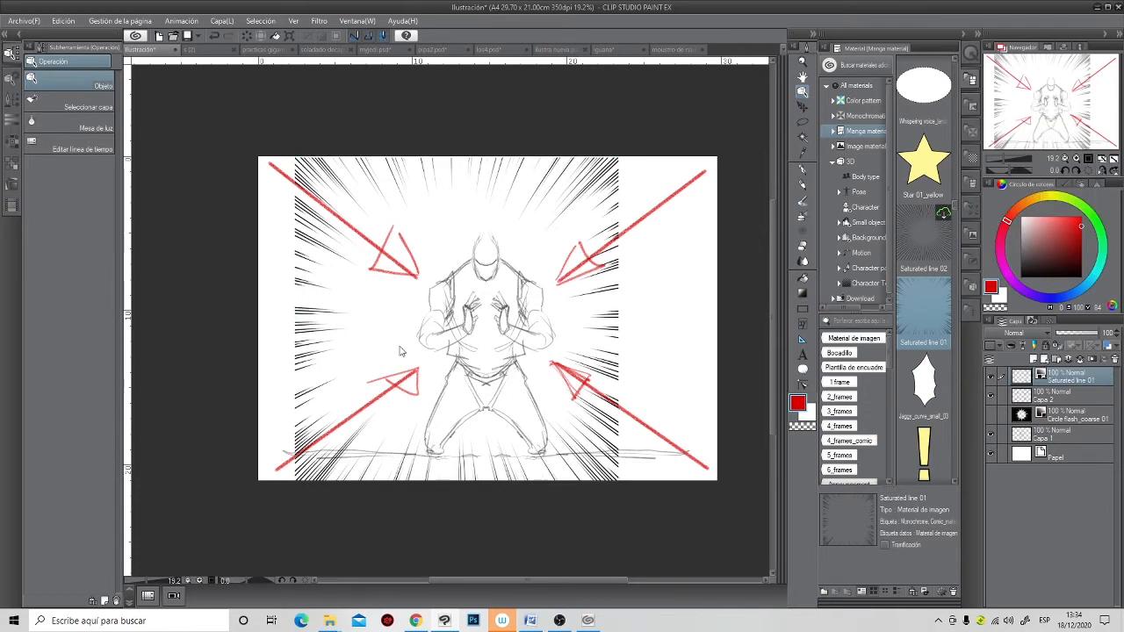
- Transform the rasterized speed lines, centring them on the figure and stretching both sides out to the canvas edges
key("ctrl+t")
left_click_drag(542, 335, 566, 330)
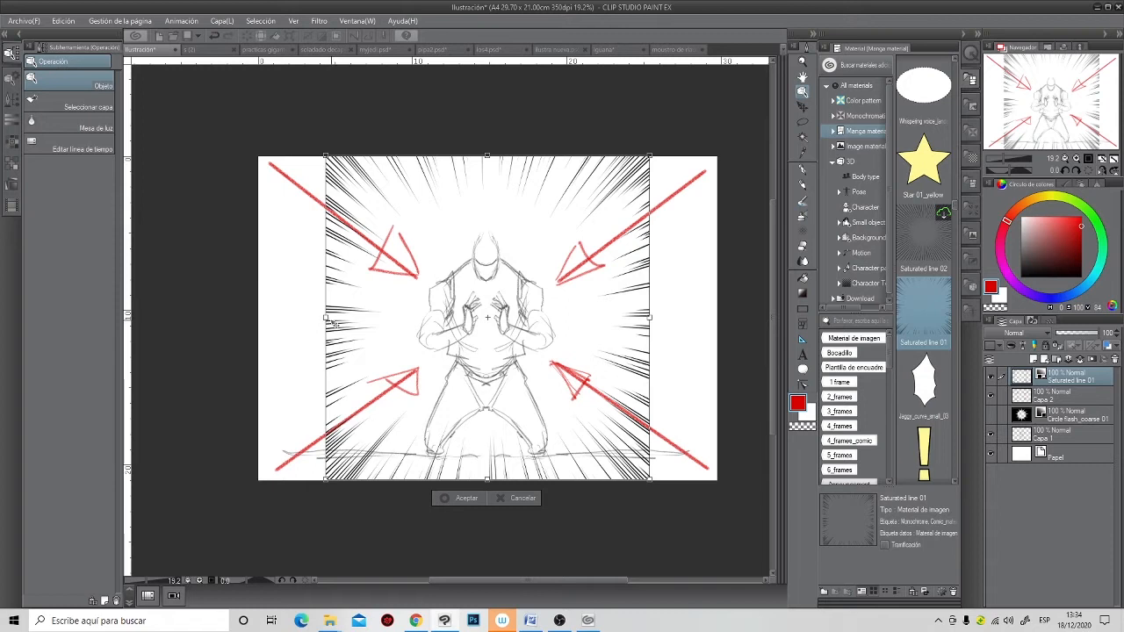
left_click_drag(327, 321, 259, 320)
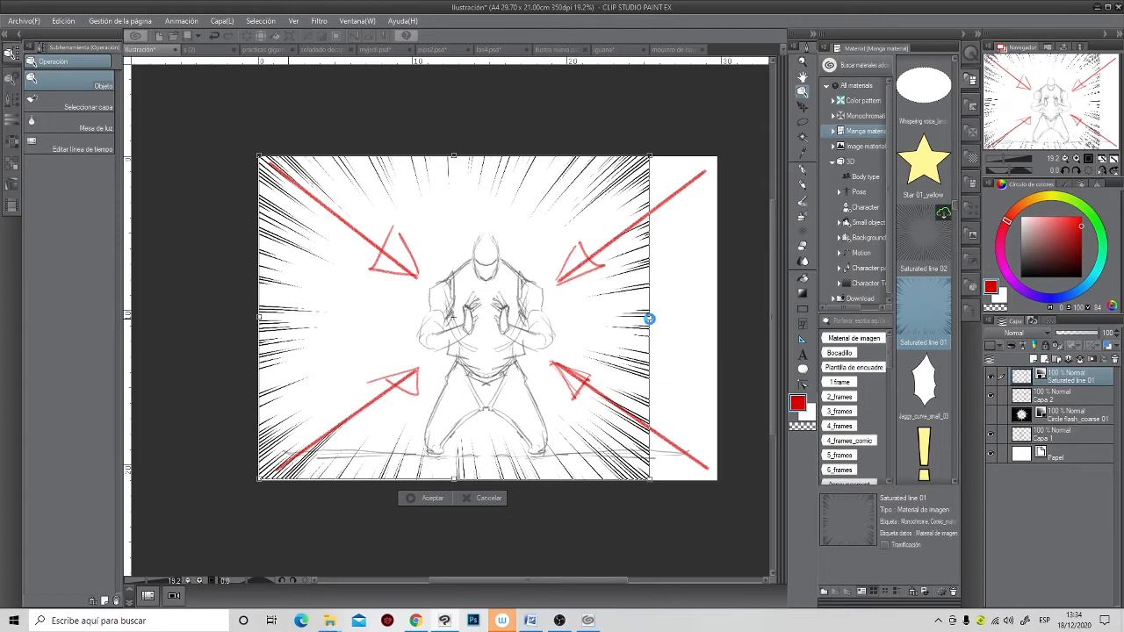
key("Return")
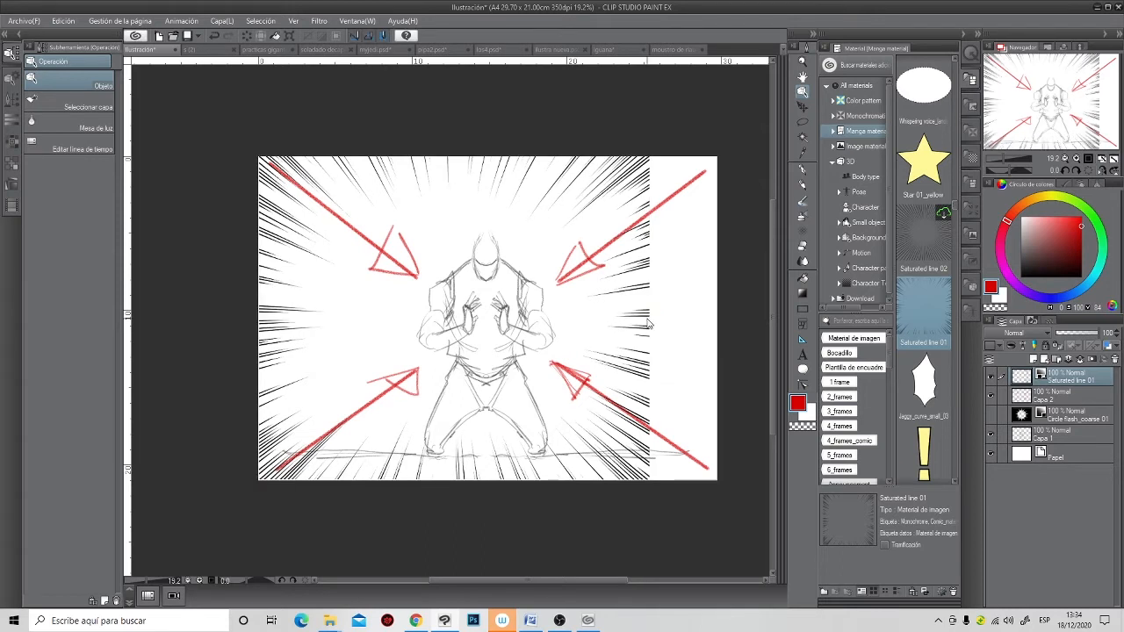
key("ctrl+t")
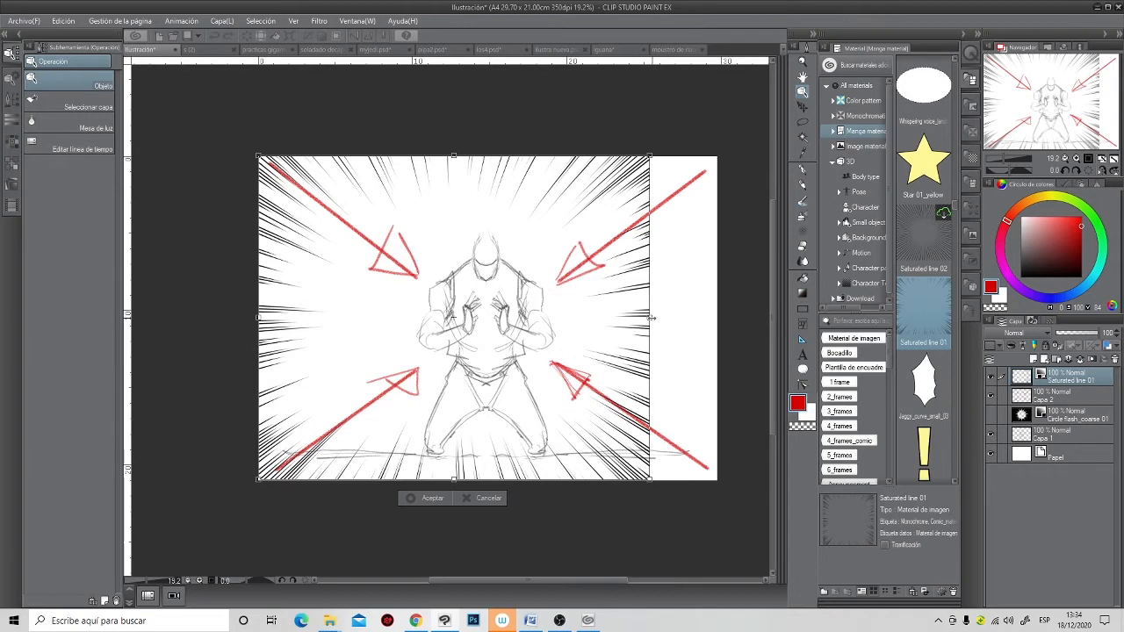
left_click_drag(651, 320, 718, 322)
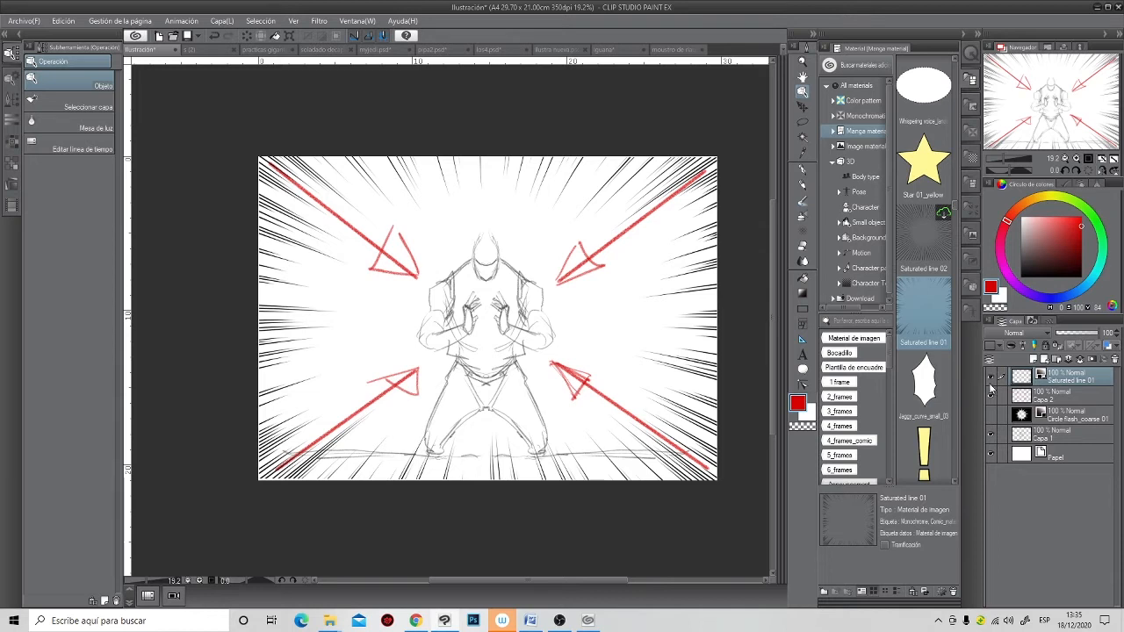
- Hide the speed-line, arrow and figure sketch layers, briefly showing the Circle flash_coarse 01 layer for comparison
left_click(993, 378)
left_click(992, 398)
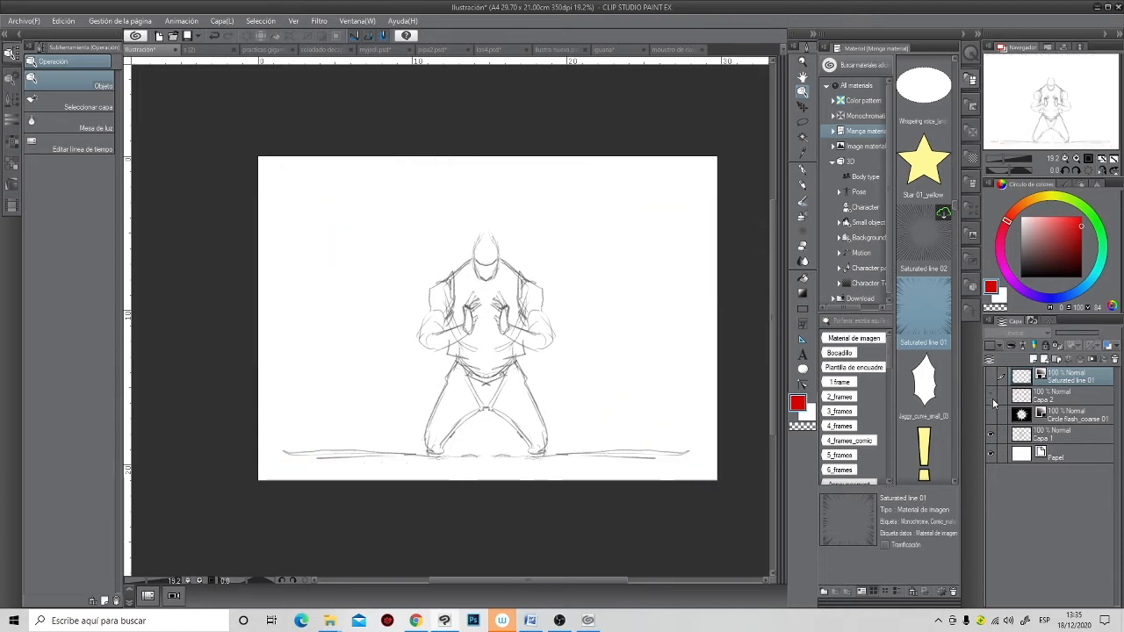
left_click(992, 415)
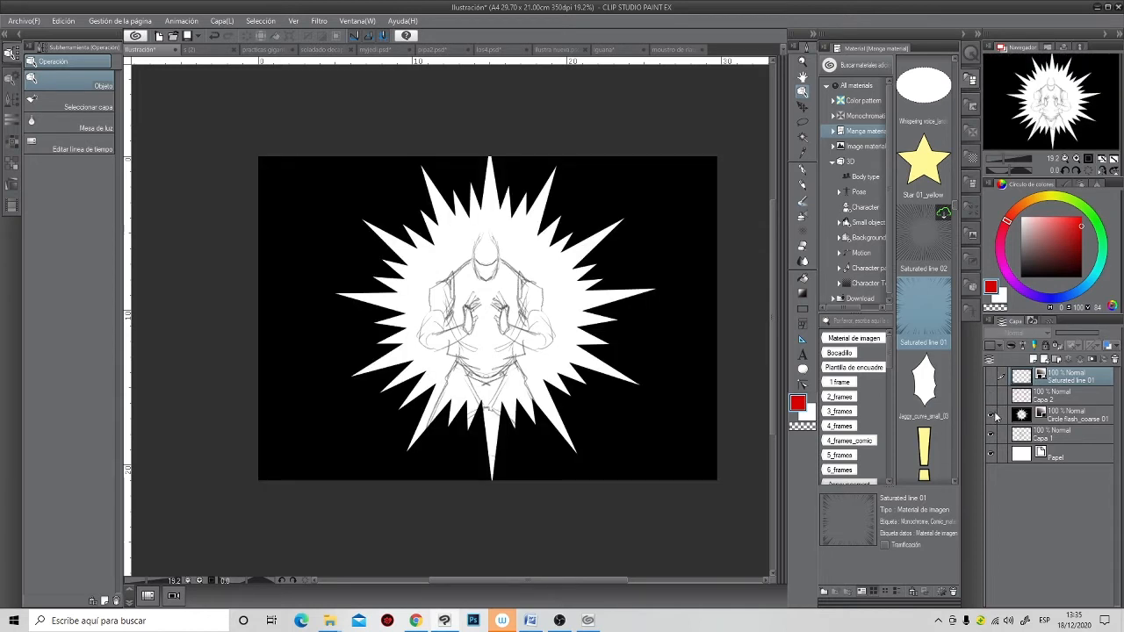
left_click(992, 415)
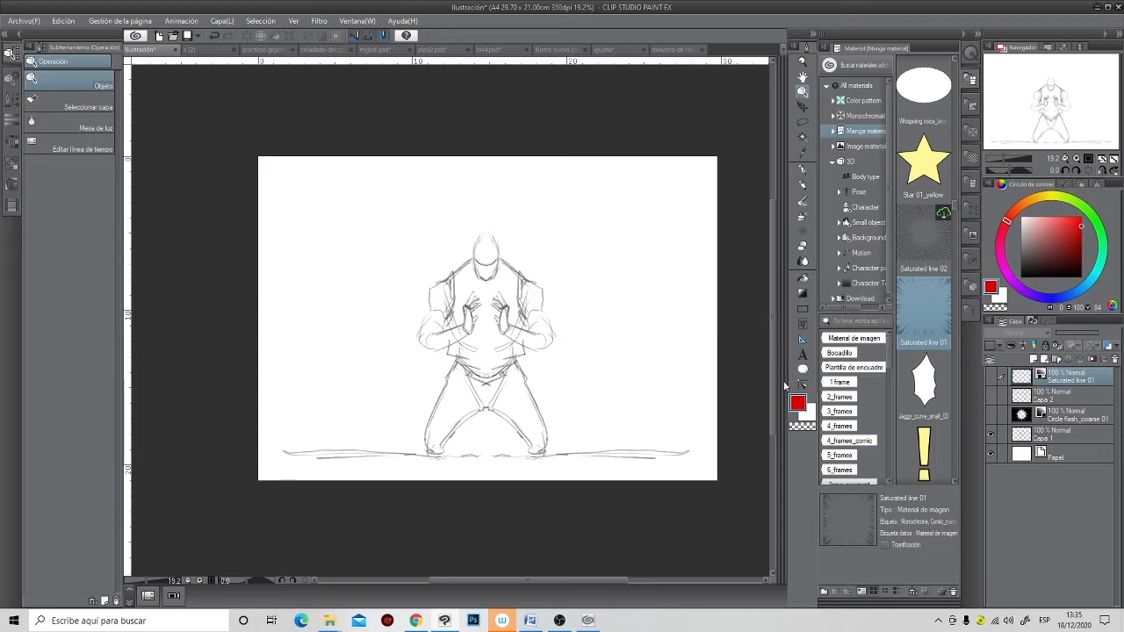
left_click(992, 434)
- Rotate the canvas view about 90 degrees to portrait and add a new raster layer above the hidden ones
mouse_move(614, 246)
left_mouse_down()
mouse_move(592, 254)
mouse_move(523, 409)
mouse_move(507, 416)
mouse_move(512, 381)
mouse_move(576, 326)
left_mouse_up()
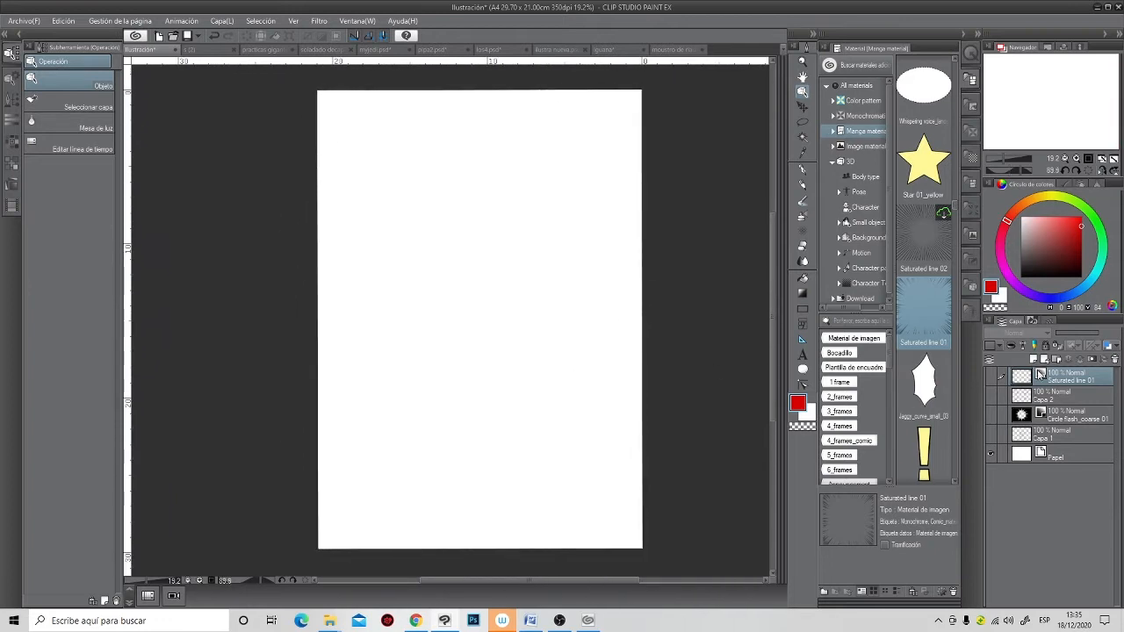
left_click(1033, 360)
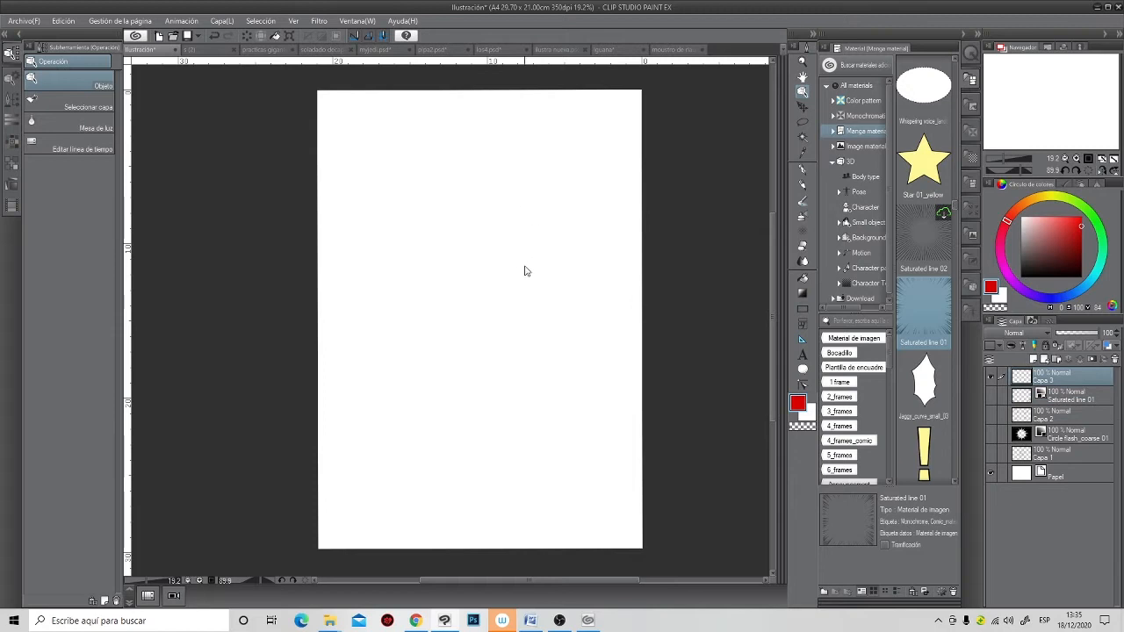
- Free up canvas space and rough in a figure's torso, arms and downward-slanting sword with the red Lápiz real pencil
left_click(802, 183)
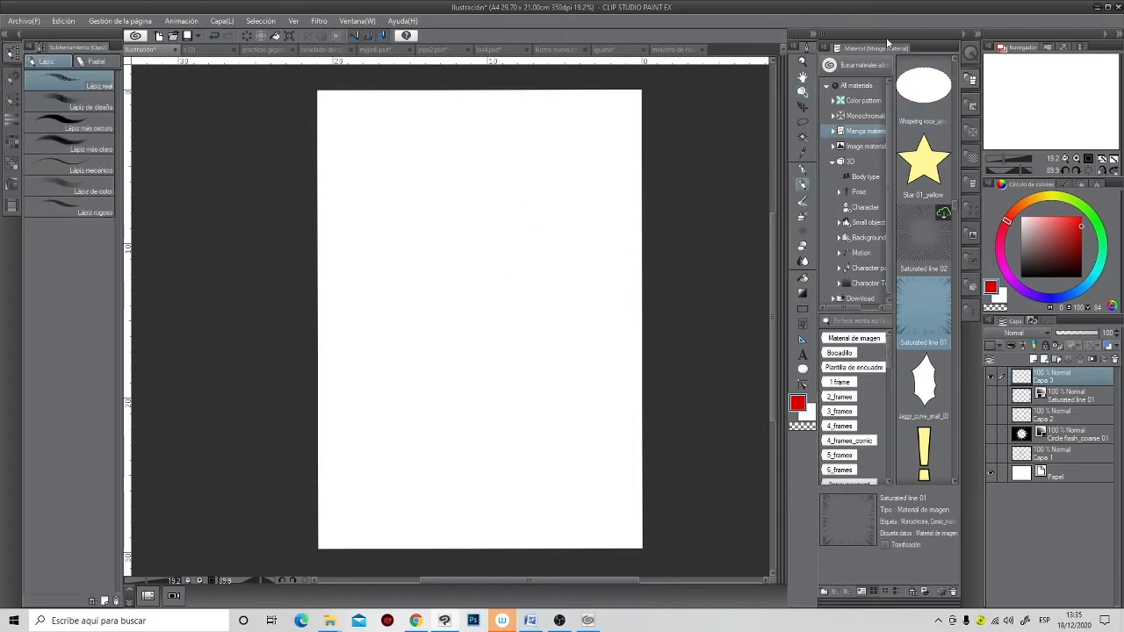
left_click(966, 36)
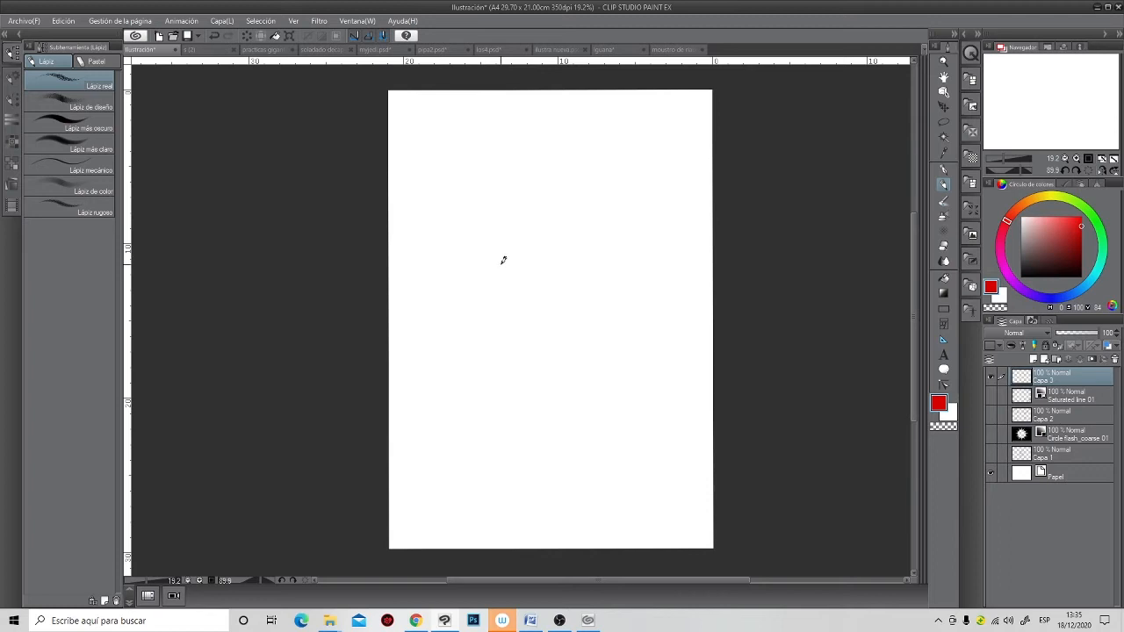
mouse_move(506, 282)
left_mouse_down()
mouse_move(504, 246)
mouse_move(509, 289)
left_mouse_up()
mouse_move(483, 245)
left_mouse_down()
mouse_move(485, 351)
mouse_move(512, 356)
mouse_move(489, 363)
left_mouse_up()
mouse_move(490, 289)
left_mouse_down()
mouse_move(522, 343)
mouse_move(571, 377)
left_mouse_up()
mouse_move(525, 348)
left_mouse_down()
mouse_move(584, 379)
mouse_move(664, 457)
left_mouse_up()
left_click_drag(578, 378, 660, 451)
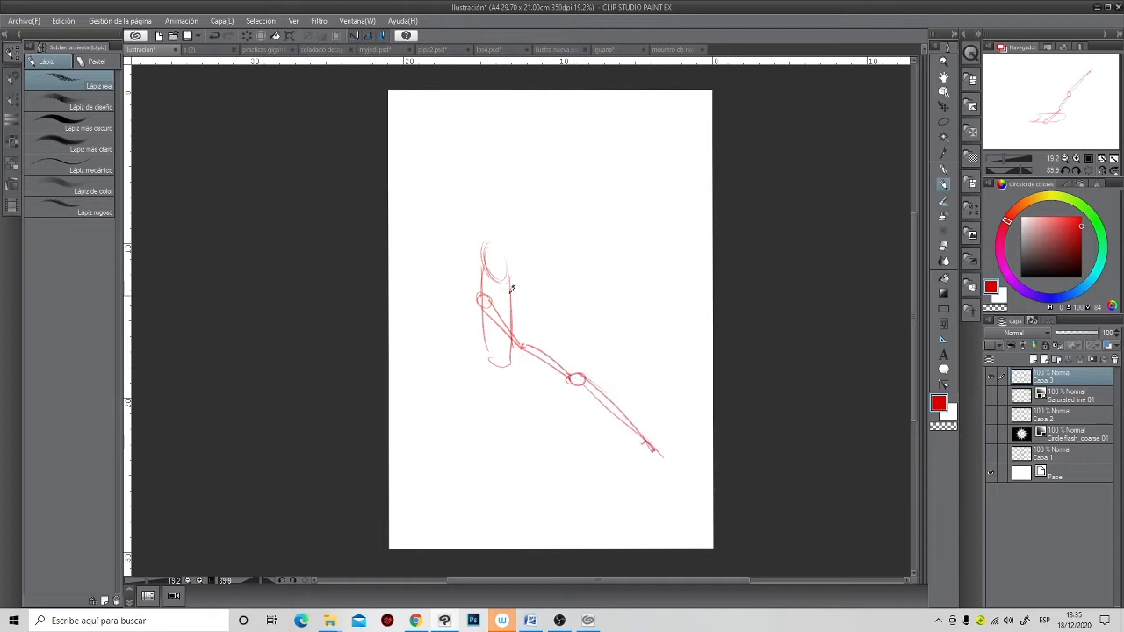
mouse_move(516, 276)
left_mouse_down()
mouse_move(530, 318)
mouse_move(572, 360)
left_mouse_up()
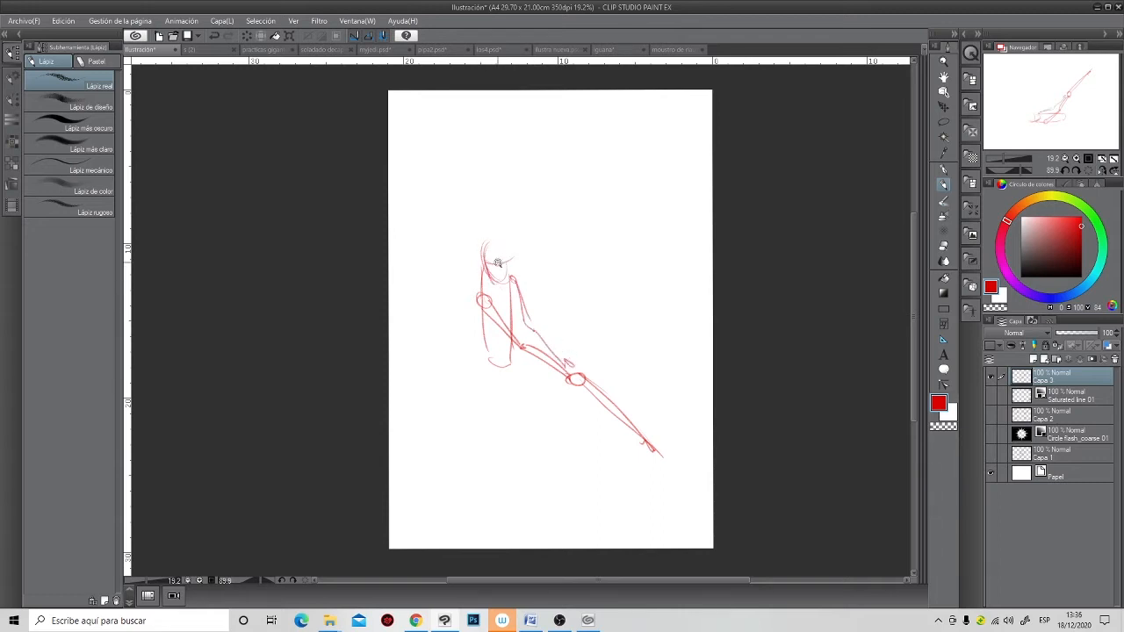
- Rough in the figure's oval head and strengthen the head outline above the torso
scroll(496, 262, "up", 5)
mouse_move(463, 253)
left_mouse_down()
mouse_move(500, 304)
mouse_move(529, 283)
mouse_move(487, 192)
mouse_move(477, 301)
mouse_move(516, 233)
mouse_move(455, 286)
left_mouse_up()
left_click_drag(538, 246, 489, 313)
scroll(697, 413, "down", 5)
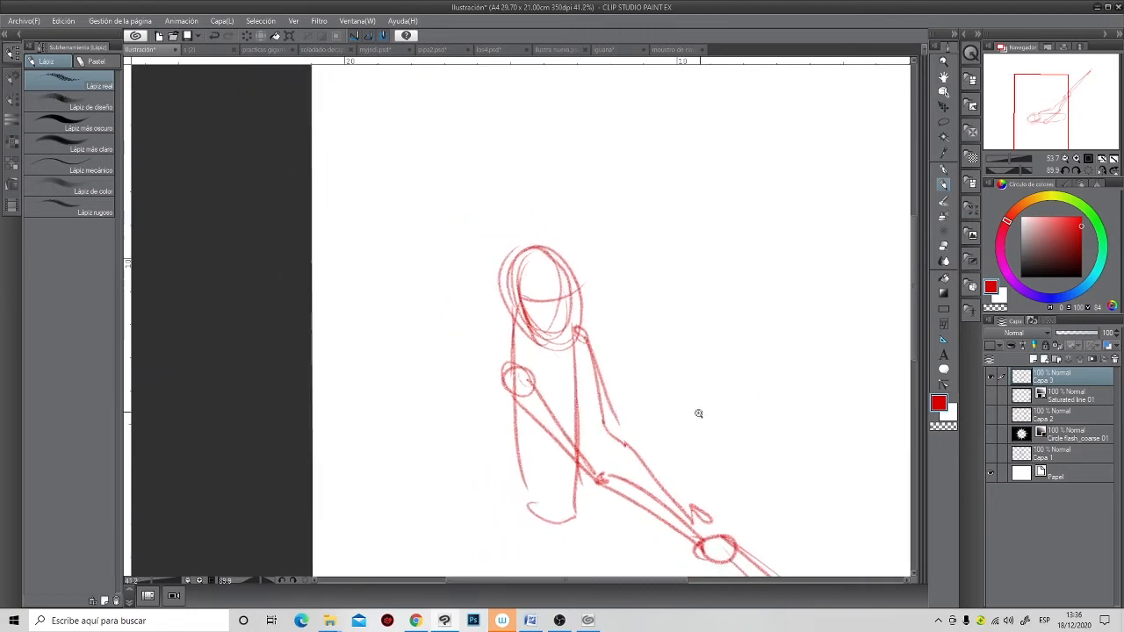
- Sketch the figure's pelvis and two widely spread legs with feet below the torso
mouse_move(532, 361)
left_mouse_down()
mouse_move(529, 344)
mouse_move(511, 406)
left_mouse_up()
left_click_drag(526, 335, 485, 481)
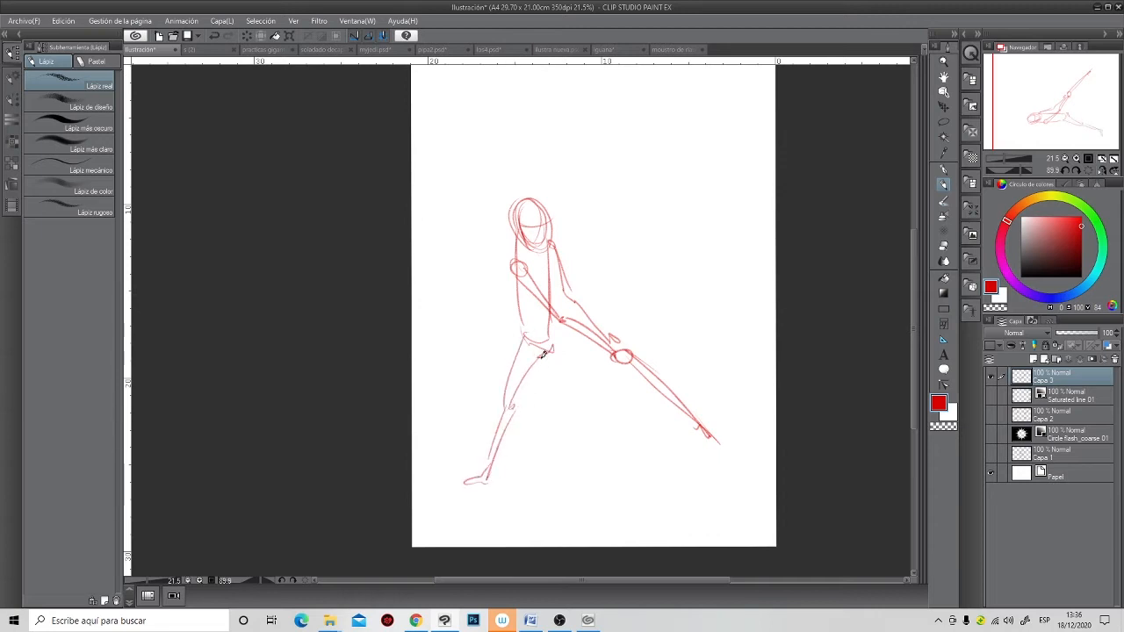
mouse_move(556, 339)
left_mouse_down()
mouse_move(575, 381)
mouse_move(547, 356)
mouse_move(593, 410)
left_mouse_up()
mouse_move(570, 372)
left_mouse_down()
mouse_move(599, 410)
mouse_move(603, 465)
left_mouse_up()
mouse_move(594, 420)
left_mouse_down()
mouse_move(608, 481)
mouse_move(622, 488)
left_mouse_up()
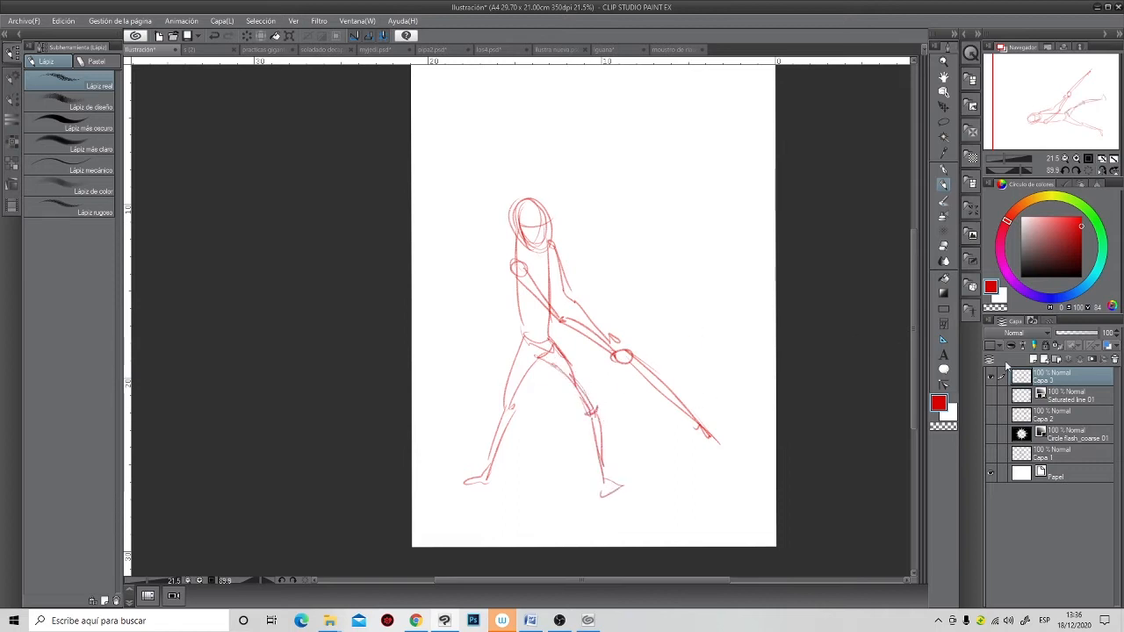
left_click(1068, 334)
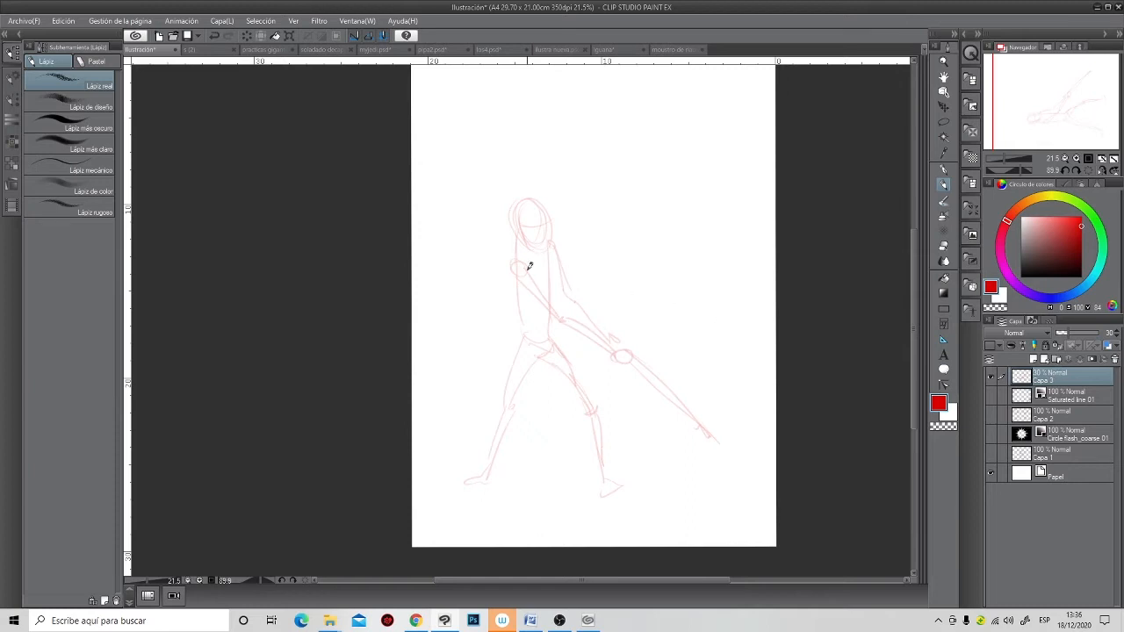
scroll(530, 266, "up", 5)
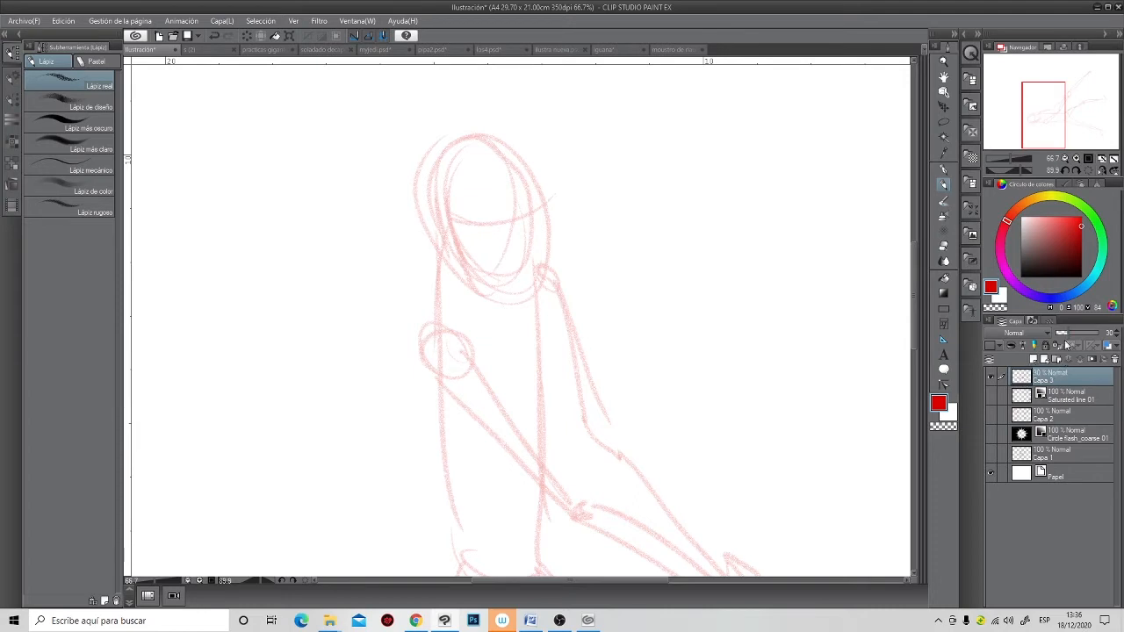
left_click_drag(1073, 338, 1108, 338)
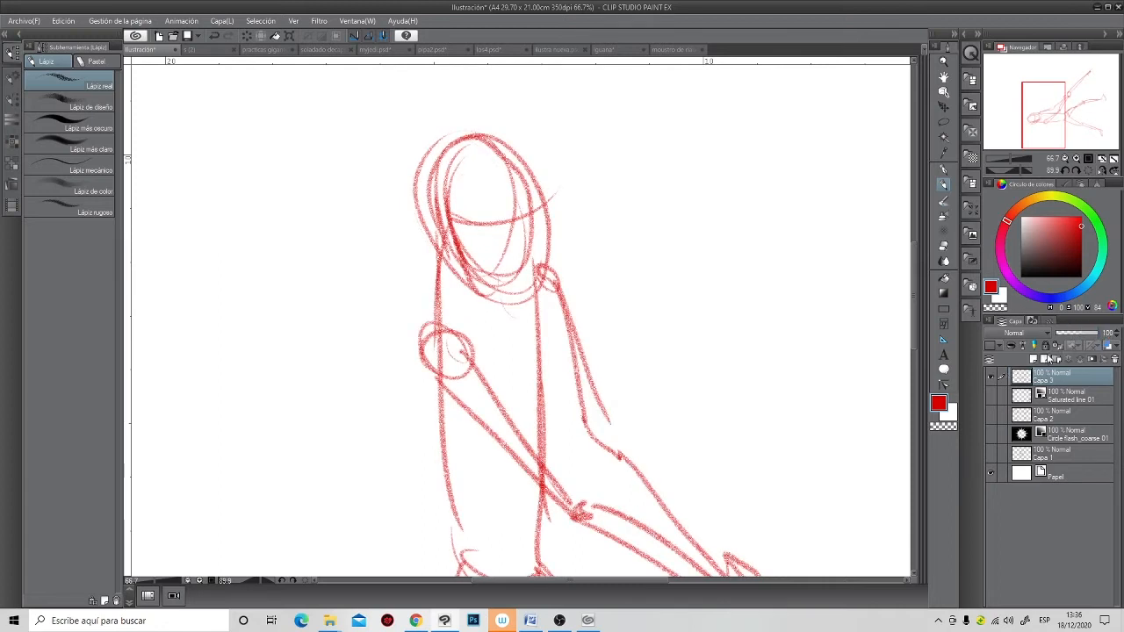
- Lock the sketch layer's transparent pixels and recolour the figure's lines light pink
left_click(1058, 346)
left_click(1045, 217)
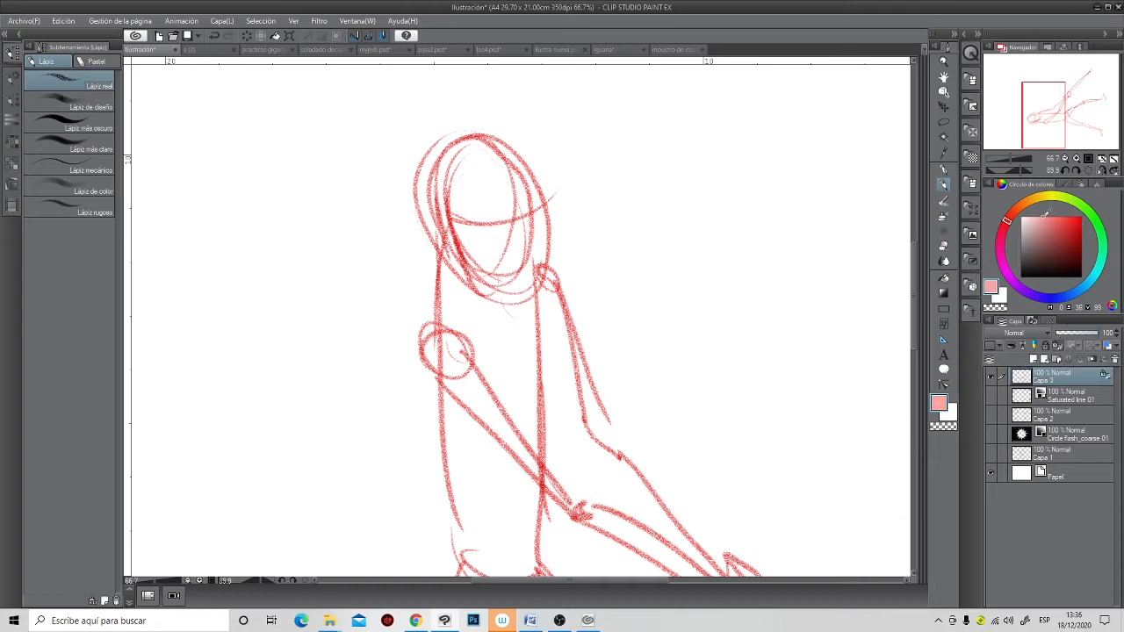
scroll(642, 320, "down", 5)
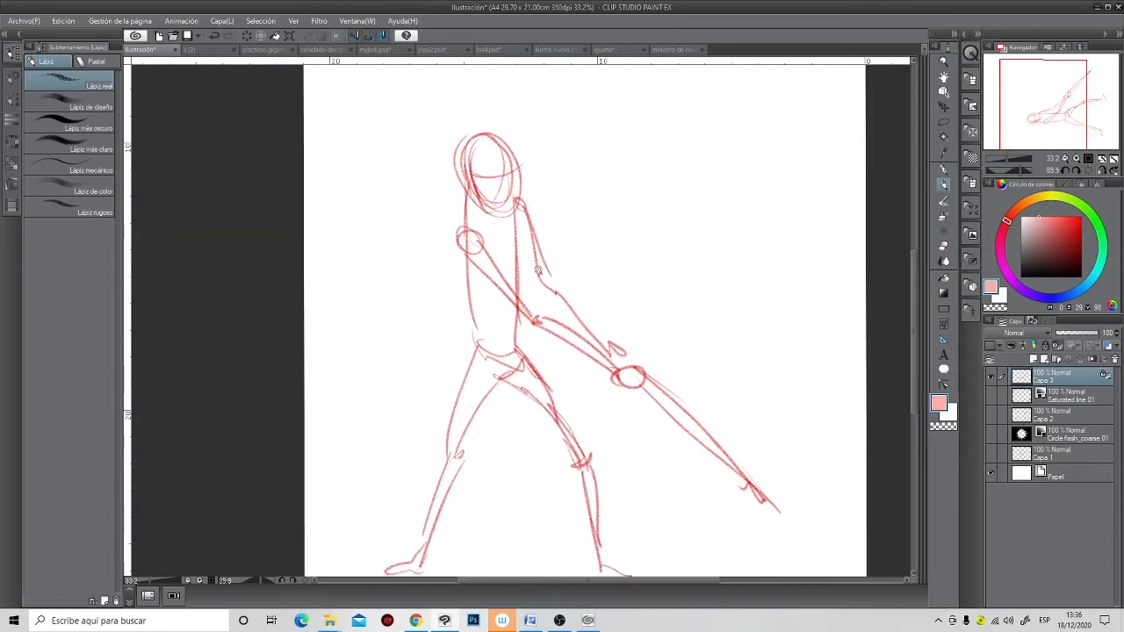
mouse_move(500, 200)
left_mouse_down()
mouse_move(512, 219)
mouse_move(506, 253)
mouse_move(534, 303)
left_mouse_up()
mouse_move(508, 248)
left_mouse_down()
mouse_move(511, 302)
mouse_move(561, 288)
mouse_move(486, 400)
mouse_move(480, 435)
mouse_move(494, 440)
mouse_move(591, 382)
mouse_move(690, 391)
mouse_move(614, 446)
mouse_move(562, 462)
mouse_move(569, 420)
mouse_move(546, 366)
mouse_move(479, 388)
mouse_move(471, 425)
left_mouse_up()
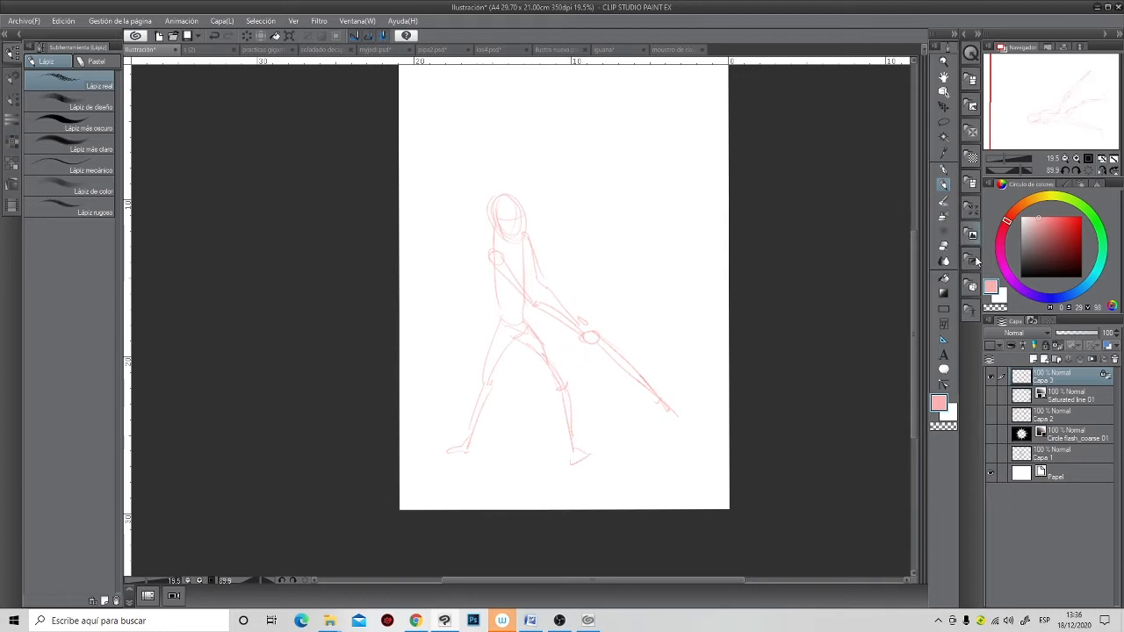
- Unlock the sketch layer's transparent pixels, switch the drawing colour to dark red and add a new raster layer above it
left_click(1083, 229)
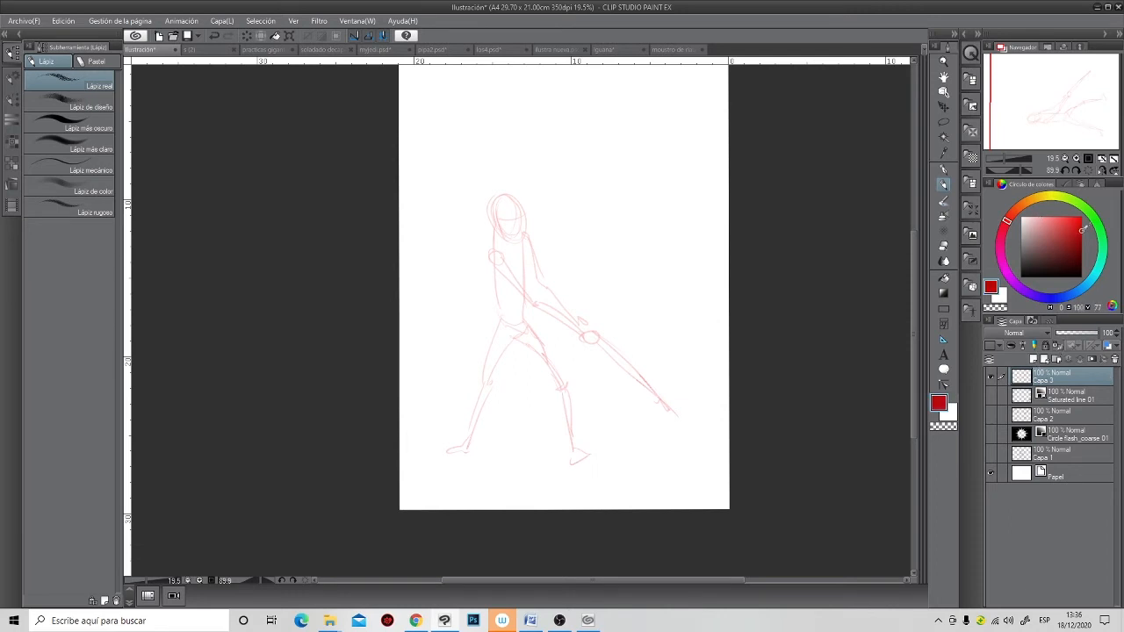
scroll(515, 294, "up", 8)
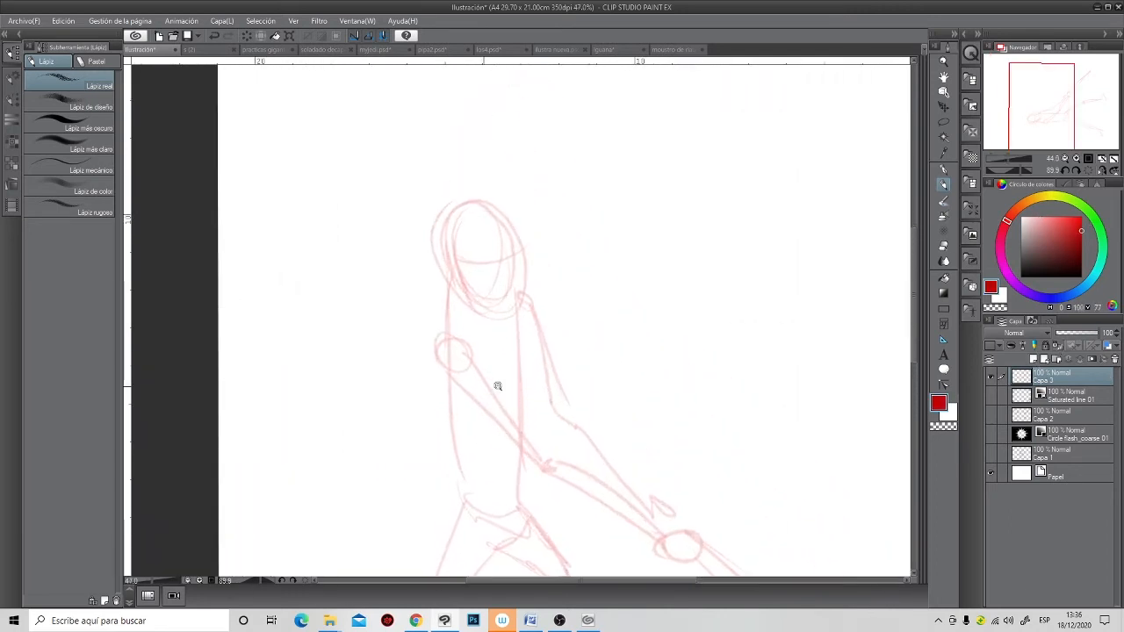
left_click_drag(499, 352, 504, 411)
mouse_move(293, 278)
left_mouse_down()
mouse_move(497, 303)
mouse_move(359, 308)
mouse_move(297, 283)
left_mouse_up()
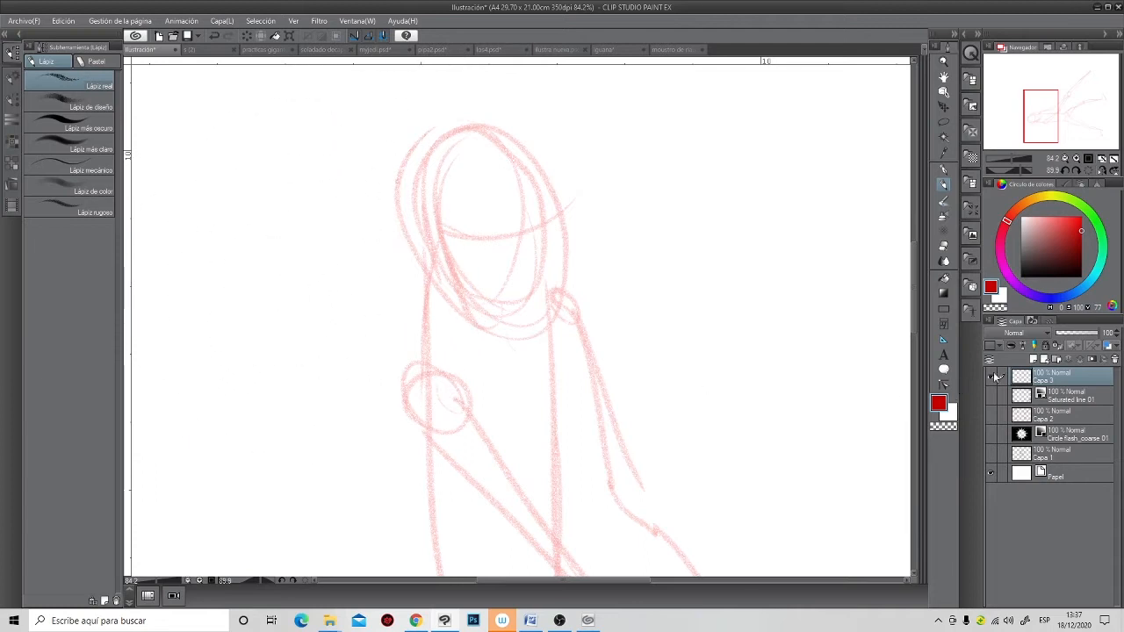
left_click(1034, 359)
scroll(510, 283, "up", 2)
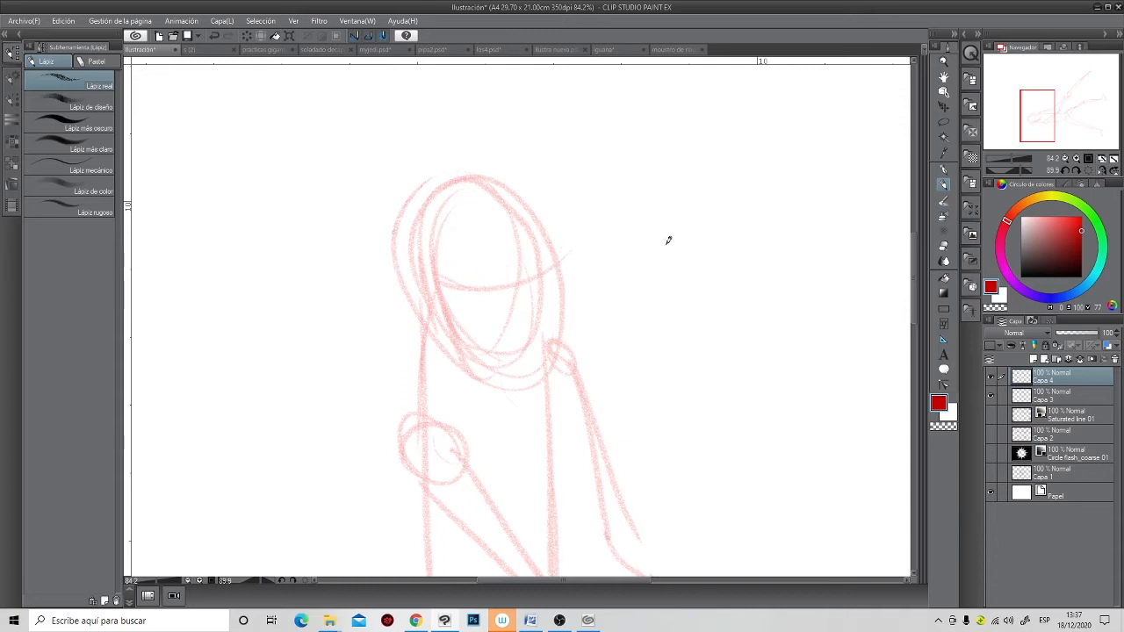
- Draw a horizontal arrow on the new layer, pointing from the figure's face towards the empty side of the page
mouse_move(582, 231)
left_mouse_down()
mouse_move(770, 221)
mouse_move(778, 233)
mouse_move(766, 221)
left_mouse_up()
left_click_drag(756, 295, 615, 296)
scroll(632, 296, "down", 4)
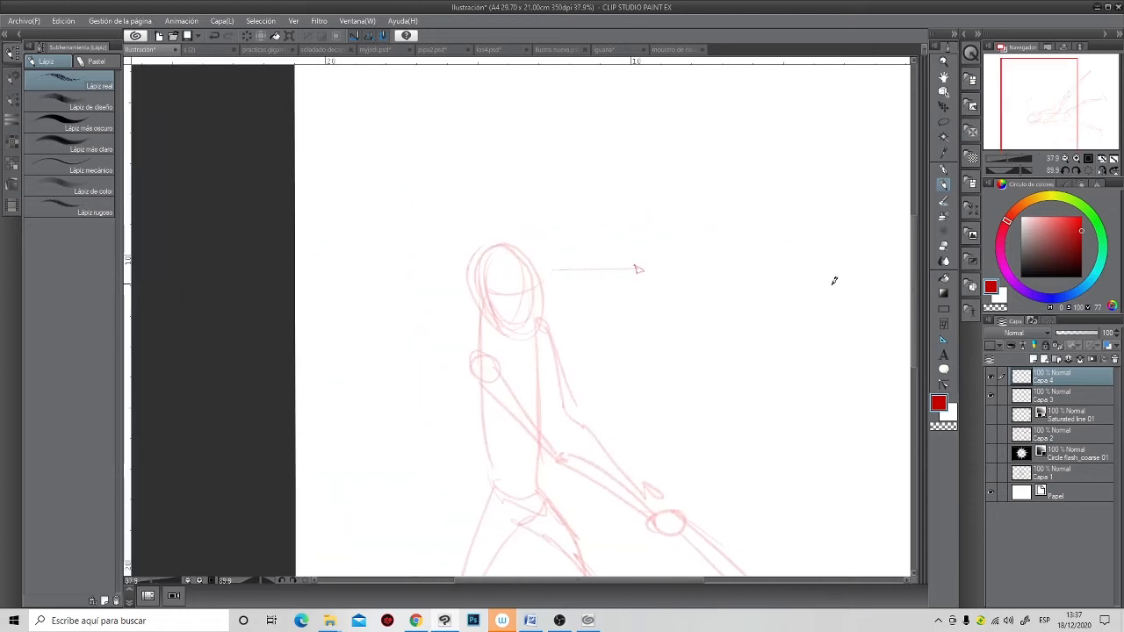
scroll(762, 319, "down", 1)
left_click_drag(763, 319, 688, 247)
- On the Capa 3 layer, sketch a smaller distant figure facing the first one, with head, torso, arms, legs and round eyes
left_click(1058, 397)
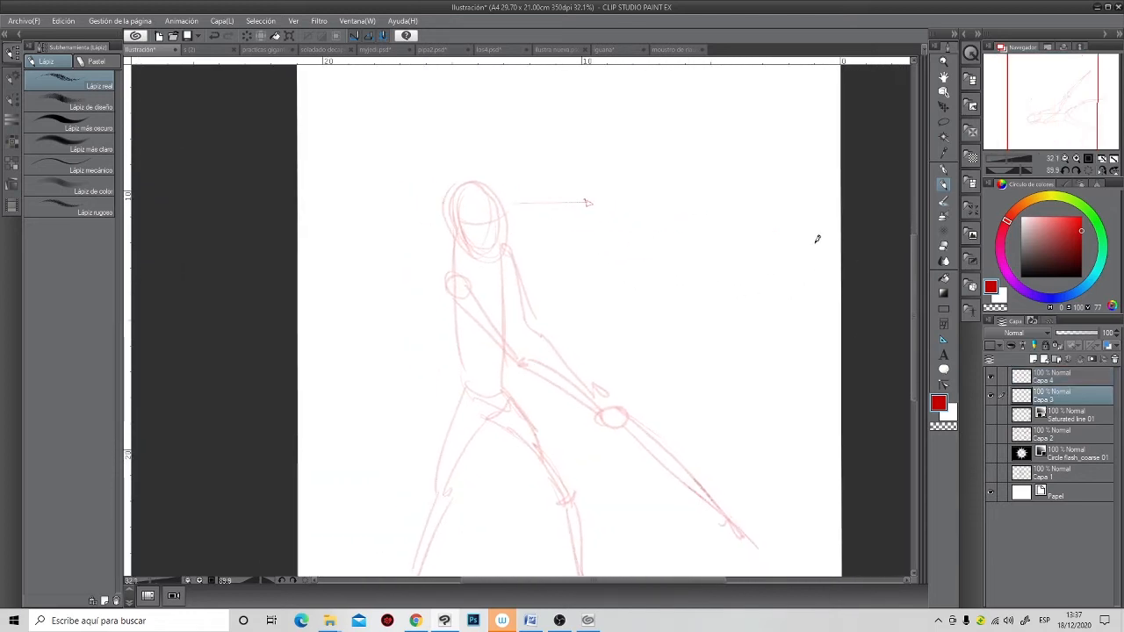
left_click_drag(738, 201, 744, 270)
mouse_move(758, 231)
left_mouse_down()
mouse_move(746, 298)
mouse_move(733, 283)
mouse_move(745, 334)
left_mouse_up()
mouse_move(746, 278)
left_mouse_down()
mouse_move(742, 332)
mouse_move(756, 348)
left_mouse_up()
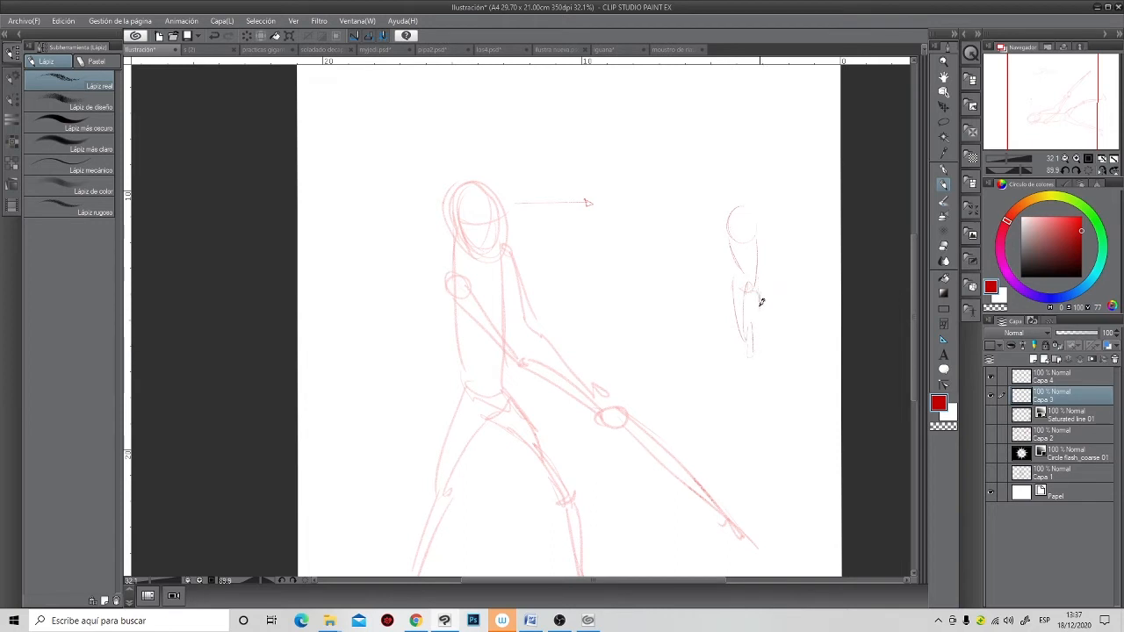
left_click_drag(748, 353, 747, 381)
scroll(747, 249, "up", 4)
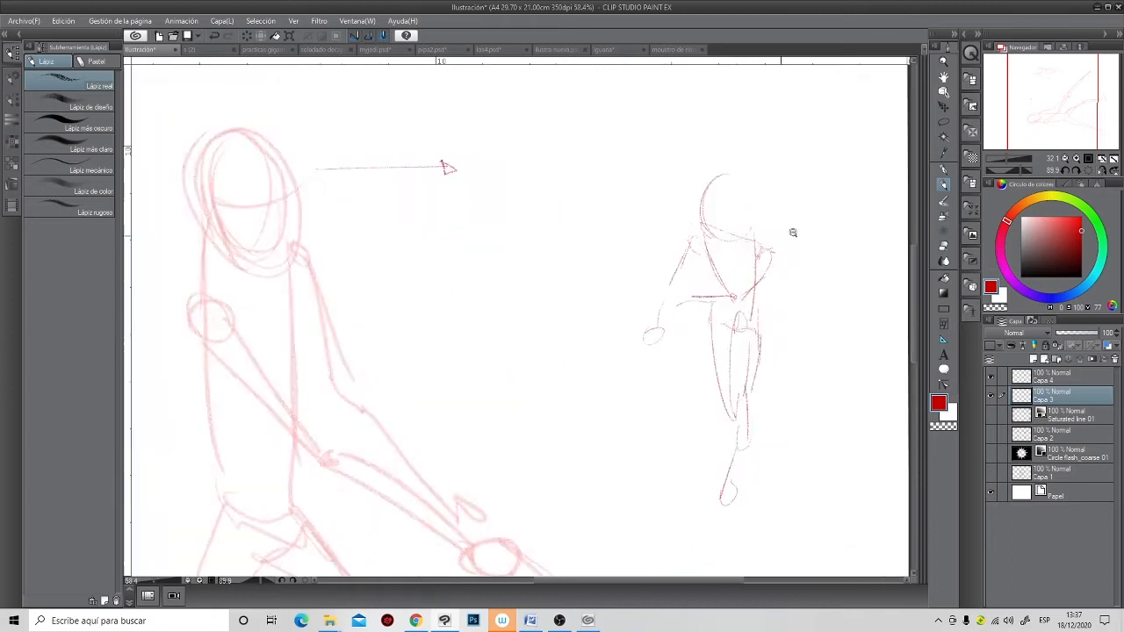
mouse_move(682, 166)
left_mouse_down()
mouse_move(706, 221)
mouse_move(701, 177)
mouse_move(671, 177)
mouse_move(700, 235)
mouse_move(682, 179)
left_mouse_up()
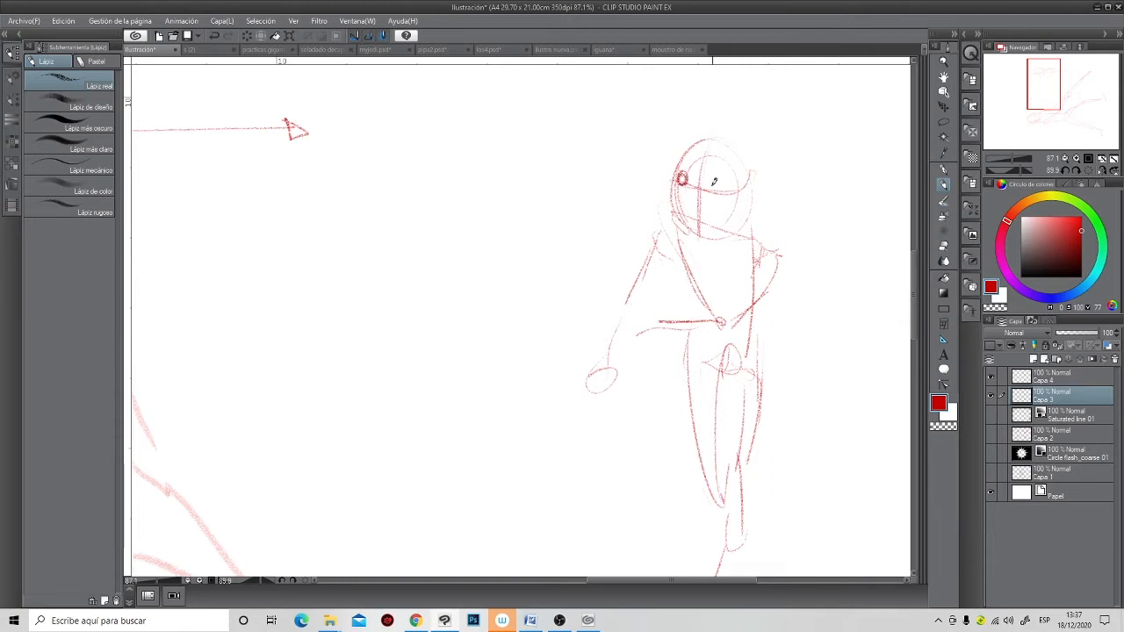
- Draw the large figure's jaw, ear, centre line, frowning eyes, nose and downturned mouth over the pink head
left_click_drag(410, 341, 552, 396)
mouse_move(391, 187)
left_mouse_down()
mouse_move(436, 324)
mouse_move(430, 408)
left_mouse_up()
mouse_move(460, 268)
left_mouse_down()
mouse_move(440, 380)
mouse_move(405, 389)
mouse_move(357, 369)
mouse_move(295, 274)
mouse_move(278, 278)
mouse_move(402, 262)
left_mouse_up()
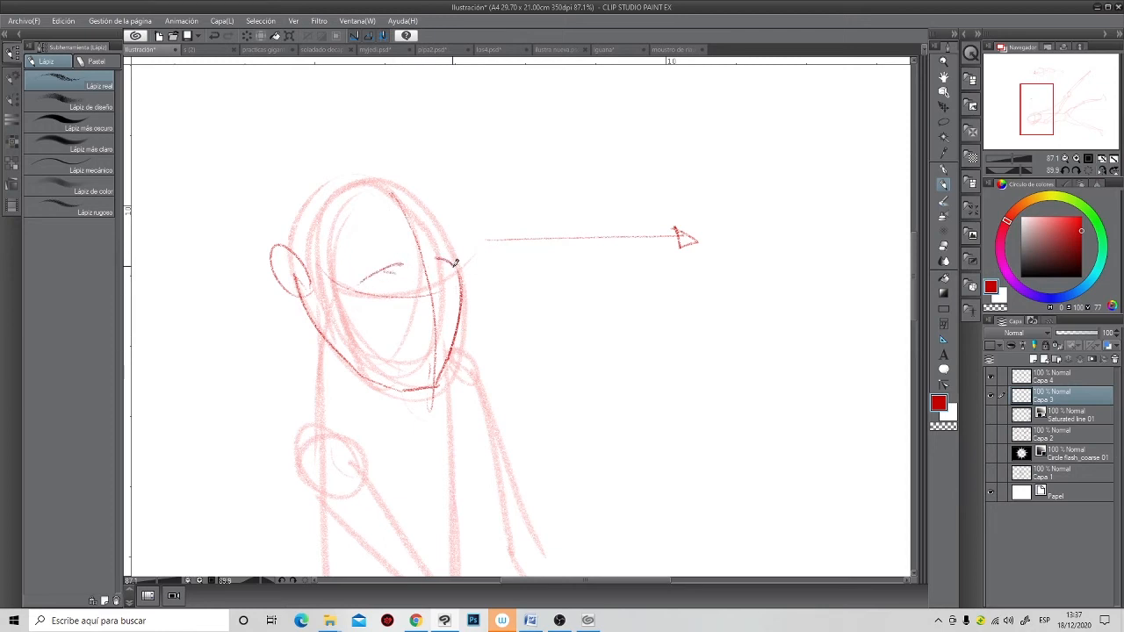
left_click_drag(446, 261, 369, 251)
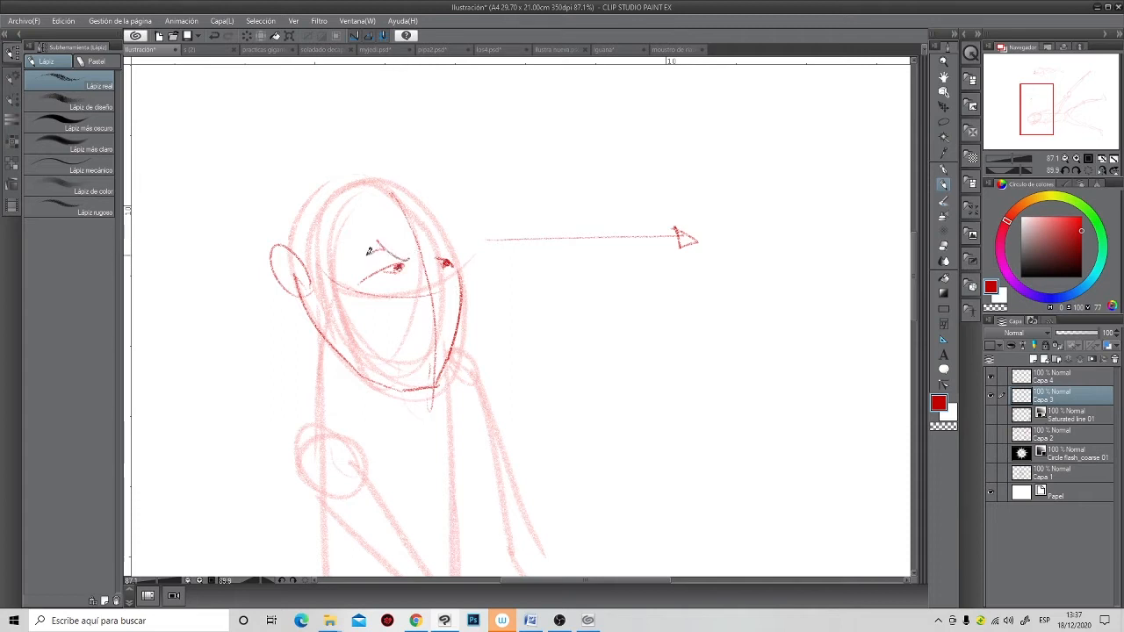
left_click_drag(446, 285, 399, 356)
mouse_move(445, 315)
left_mouse_down()
mouse_move(442, 342)
mouse_move(409, 359)
left_mouse_up()
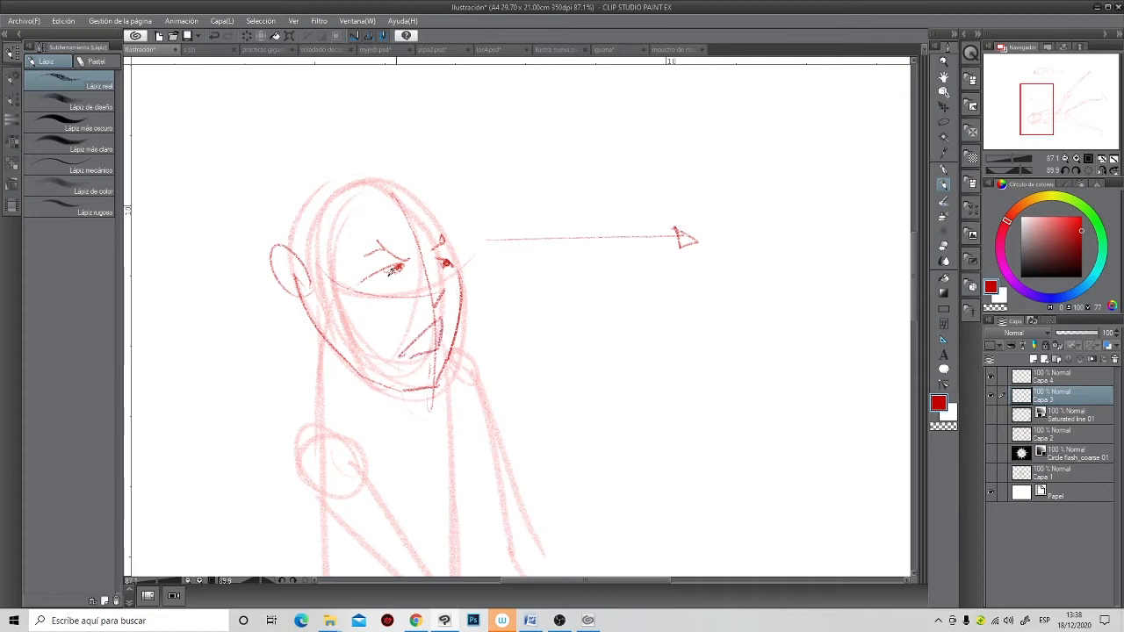
- Outline the large figure's skull, neck and shoulders over the pink construction lines
mouse_move(326, 318)
left_mouse_down()
mouse_move(303, 205)
mouse_move(432, 202)
left_mouse_up()
left_click_drag(541, 409, 496, 363)
left_click_drag(346, 353, 387, 376)
left_click_drag(397, 348, 384, 386)
mouse_move(278, 286)
left_mouse_down()
mouse_move(258, 432)
mouse_move(292, 441)
left_mouse_up()
mouse_move(406, 294)
left_mouse_down()
mouse_move(448, 349)
mouse_move(442, 384)
left_mouse_up()
left_click_drag(381, 462, 312, 459)
left_click_drag(375, 455, 325, 395)
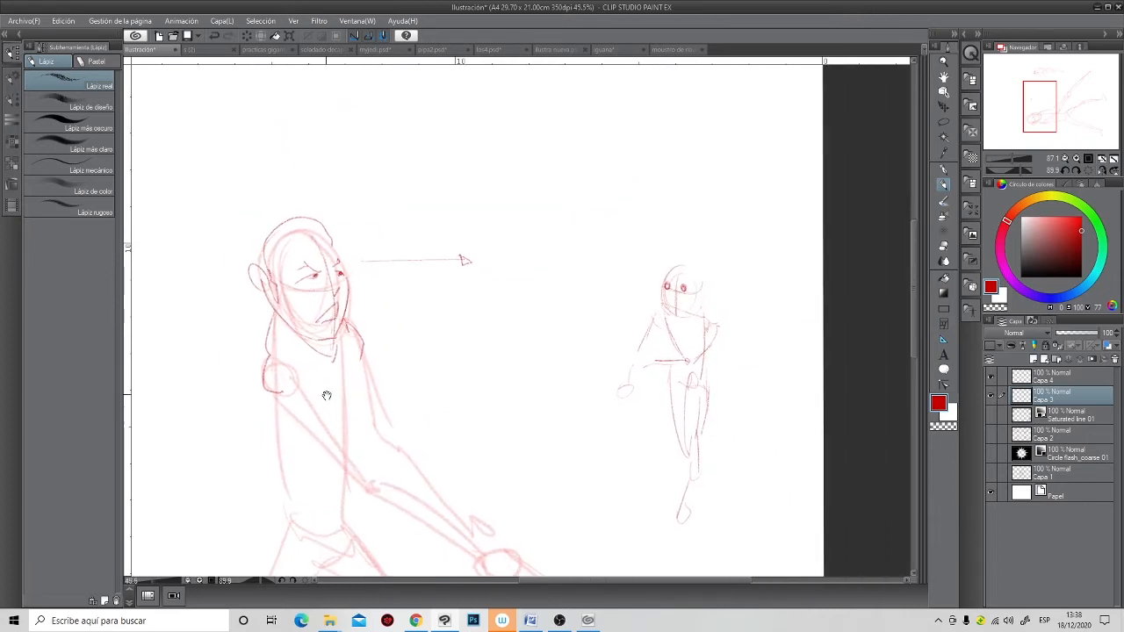
scroll(630, 310, "down", 2)
scroll(404, 284, "down", 1)
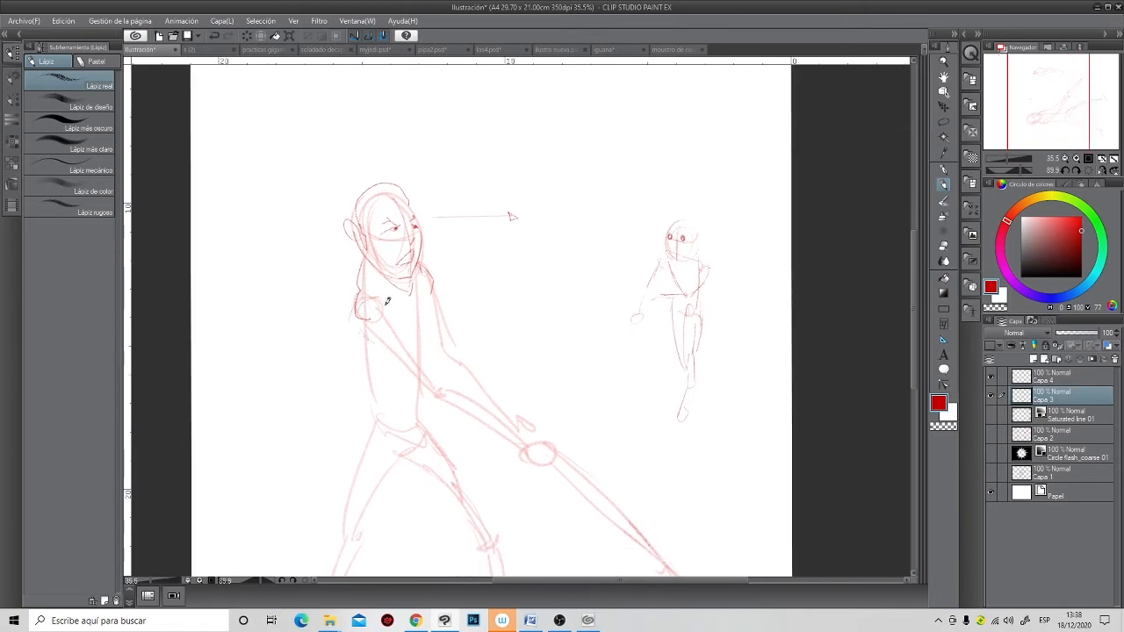
- Contour both of the large figure's arms down to the hands gripping the sword
left_click_drag(394, 314, 439, 383)
mouse_move(363, 326)
left_mouse_down()
mouse_move(391, 370)
mouse_move(436, 388)
left_mouse_up()
mouse_move(366, 327)
left_mouse_down()
mouse_move(392, 364)
mouse_move(511, 427)
left_mouse_up()
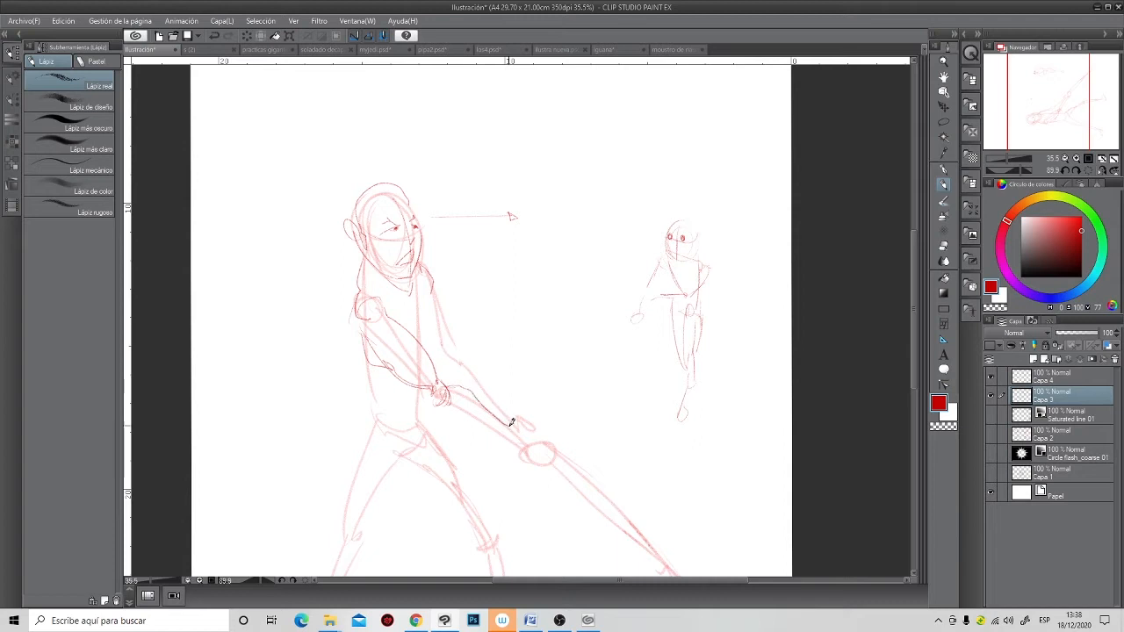
left_click_drag(441, 401, 515, 435)
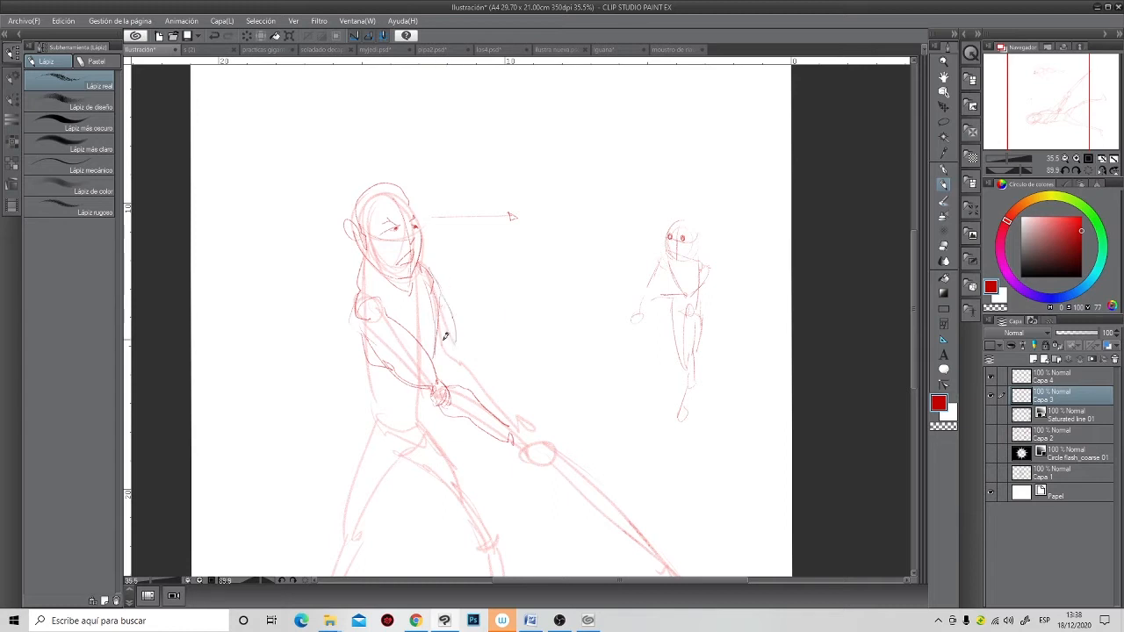
mouse_move(460, 349)
left_mouse_down()
mouse_move(524, 446)
mouse_move(510, 432)
left_mouse_up()
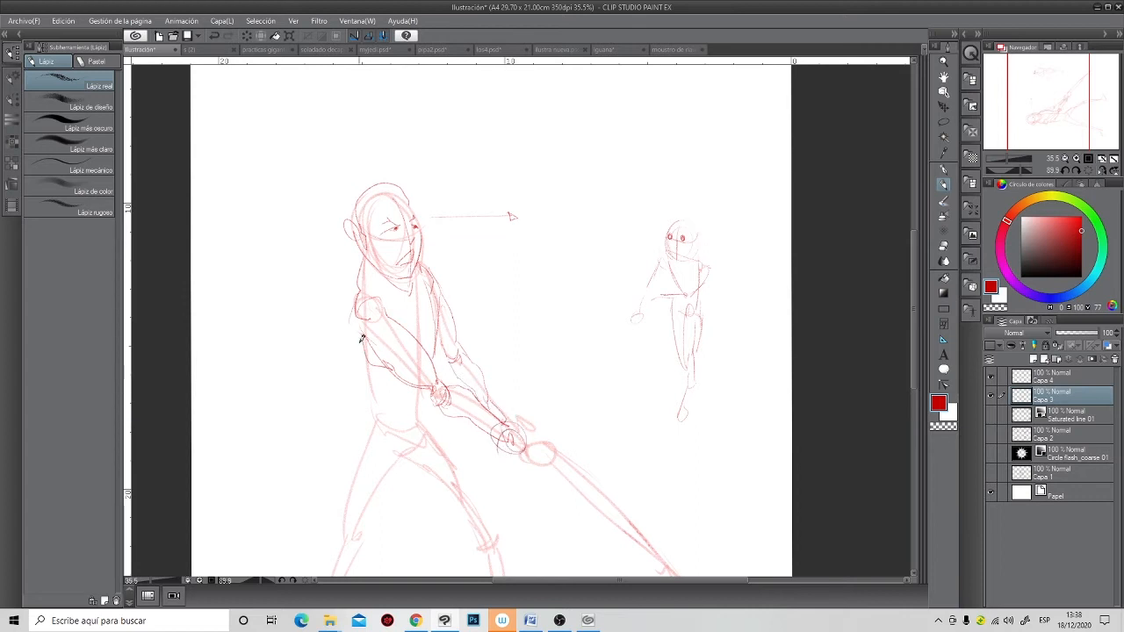
- Outline the large figure's waist, pelvis, thighs and lower legs over the pink construction
left_click_drag(360, 368, 409, 428)
left_click_drag(455, 482, 477, 376)
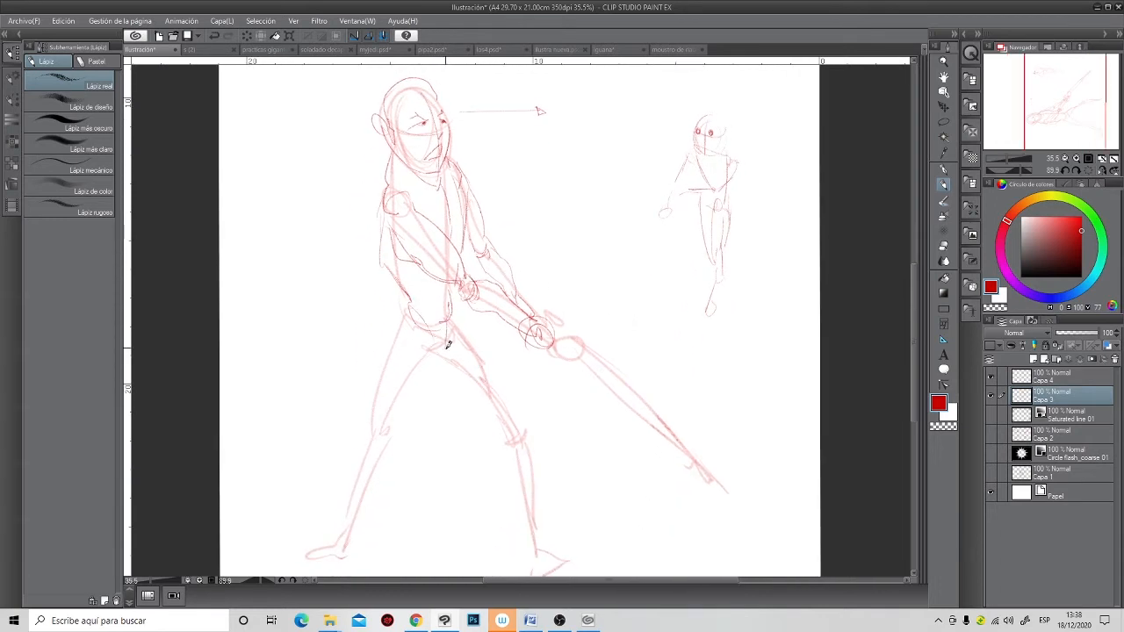
left_click_drag(402, 309, 378, 386)
left_click_drag(439, 333, 355, 520)
left_click_drag(368, 441, 345, 552)
mouse_move(427, 364)
left_mouse_down()
mouse_move(464, 367)
mouse_move(518, 443)
left_mouse_up()
mouse_move(441, 301)
left_mouse_down()
mouse_move(514, 427)
mouse_move(532, 534)
left_mouse_up()
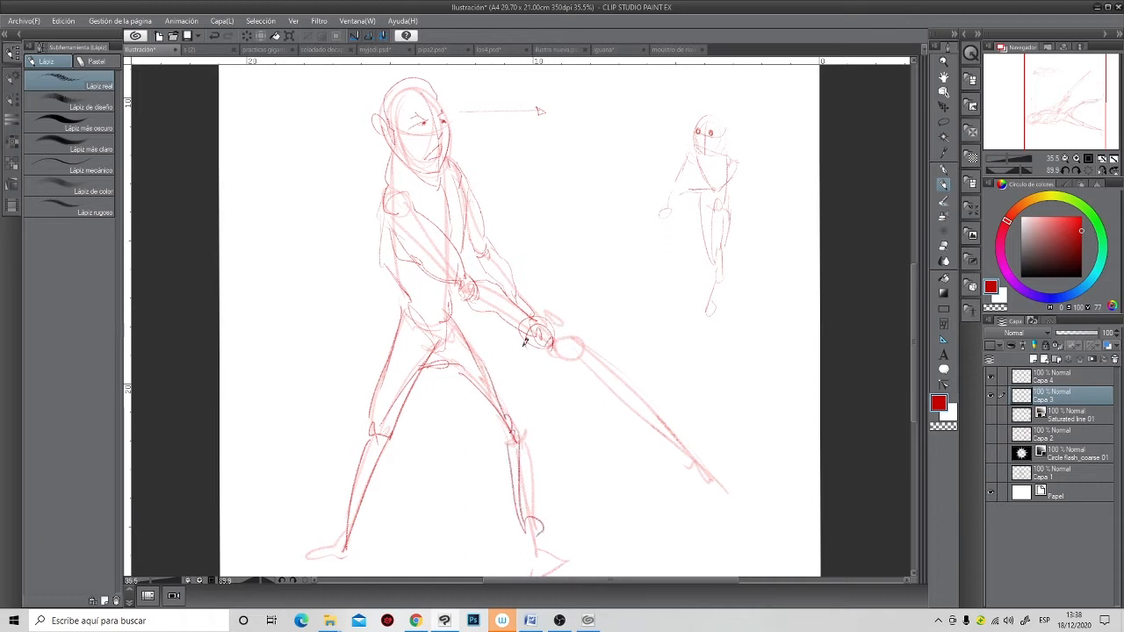
- Draw the sword's crossguard at the hands and the long tapering blade edges slanting down to the tip
left_click_drag(529, 312, 488, 274)
mouse_move(538, 318)
left_mouse_down()
mouse_move(576, 260)
mouse_move(544, 334)
left_mouse_up()
mouse_move(555, 339)
left_mouse_down()
mouse_move(534, 371)
mouse_move(495, 372)
mouse_move(550, 360)
mouse_move(743, 495)
left_mouse_up()
left_click_drag(572, 321, 760, 496)
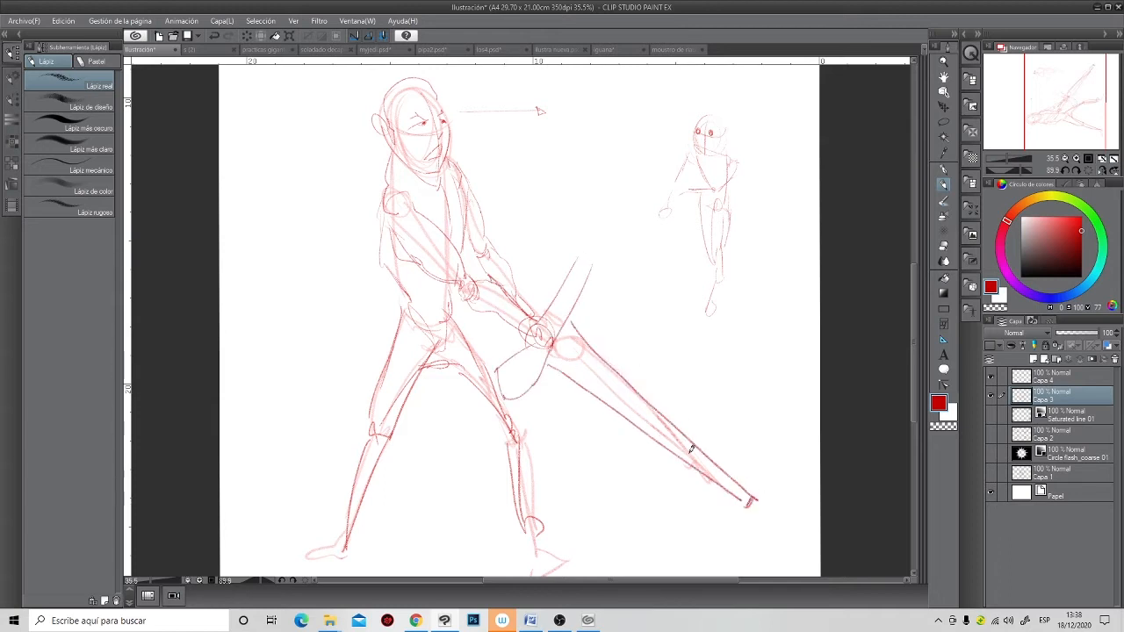
mouse_move(555, 346)
left_mouse_down()
mouse_move(511, 395)
mouse_move(576, 277)
left_mouse_up()
- Draw the distant figure's hand and a raised, slanted sword extending above its head
left_click_drag(662, 266, 623, 363)
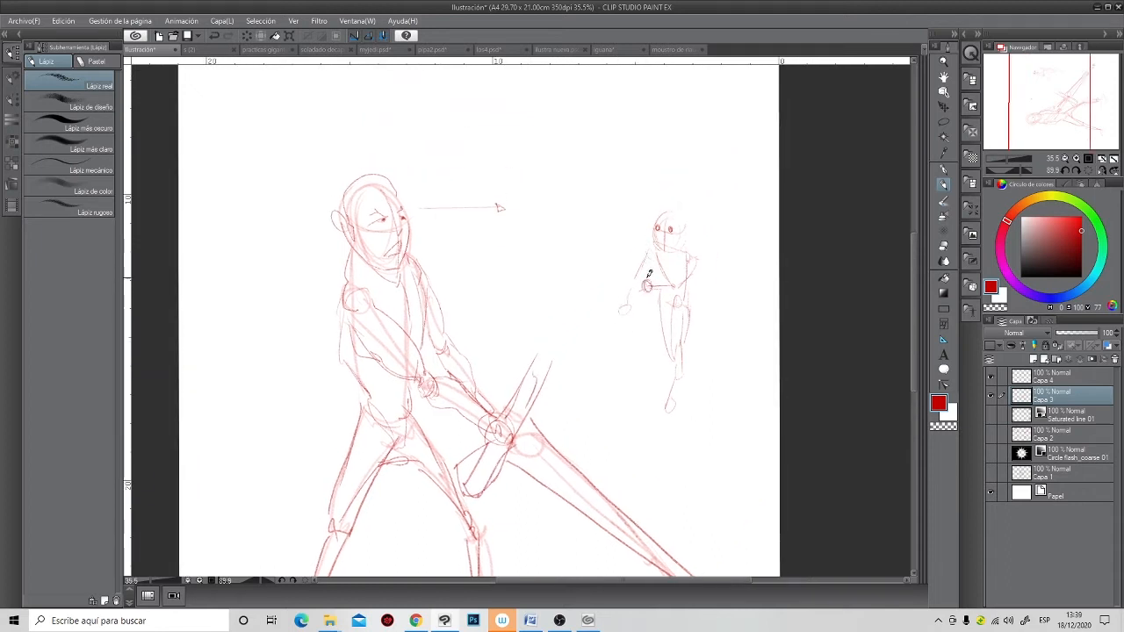
left_click_drag(644, 267, 618, 178)
scroll(665, 296, "up", 2)
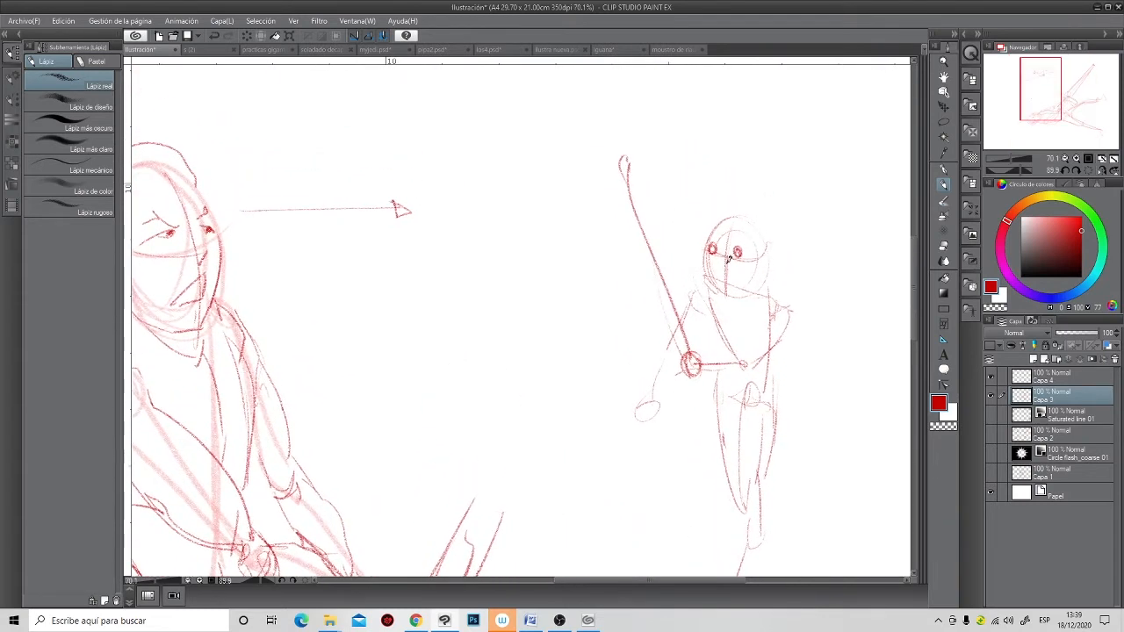
- Draw a horizontal gaze arrow from the distant figure's eyes toward the large figure
left_click_drag(708, 249, 640, 249)
scroll(640, 353, "down", 2)
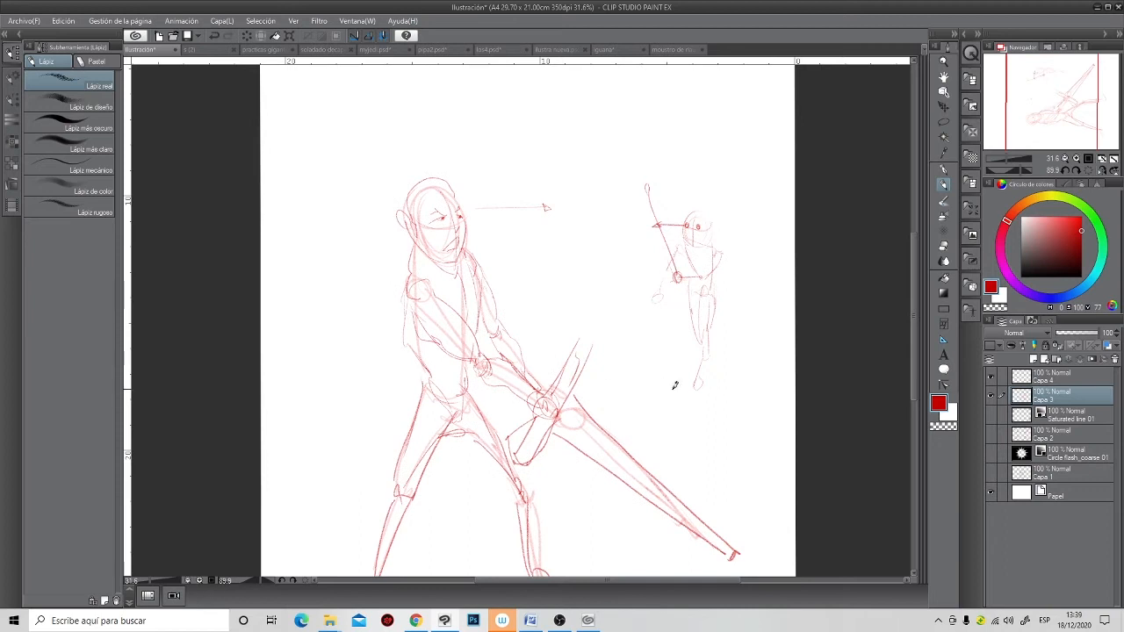
- Hide and show Capa 3 to check which strokes of the sketch it holds
left_click(1042, 377)
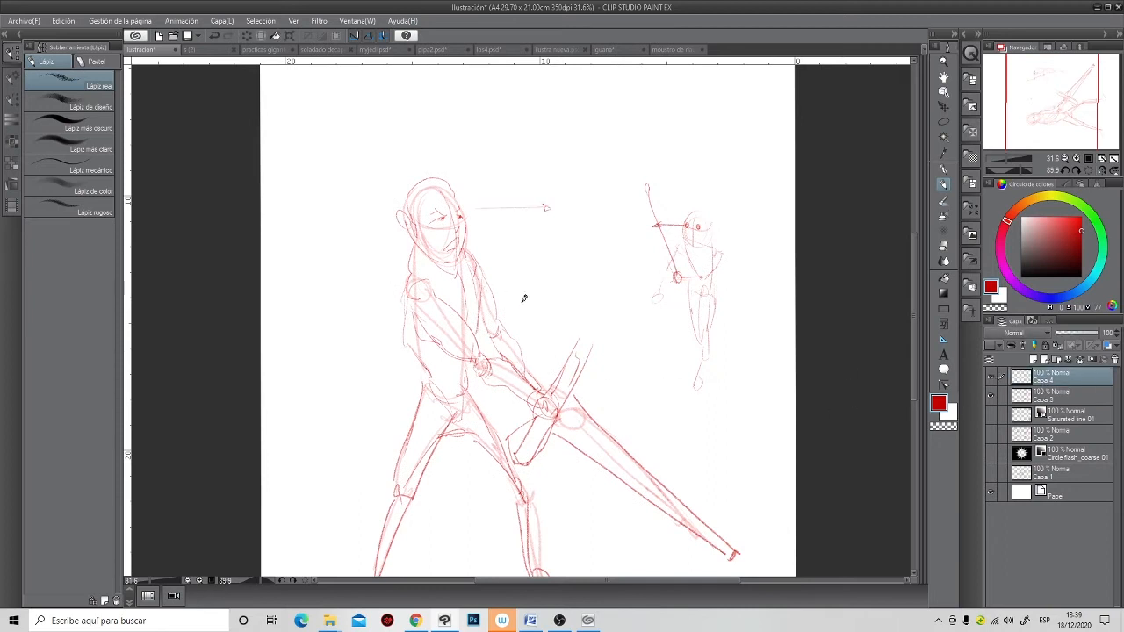
left_click(1036, 398)
left_click(992, 396)
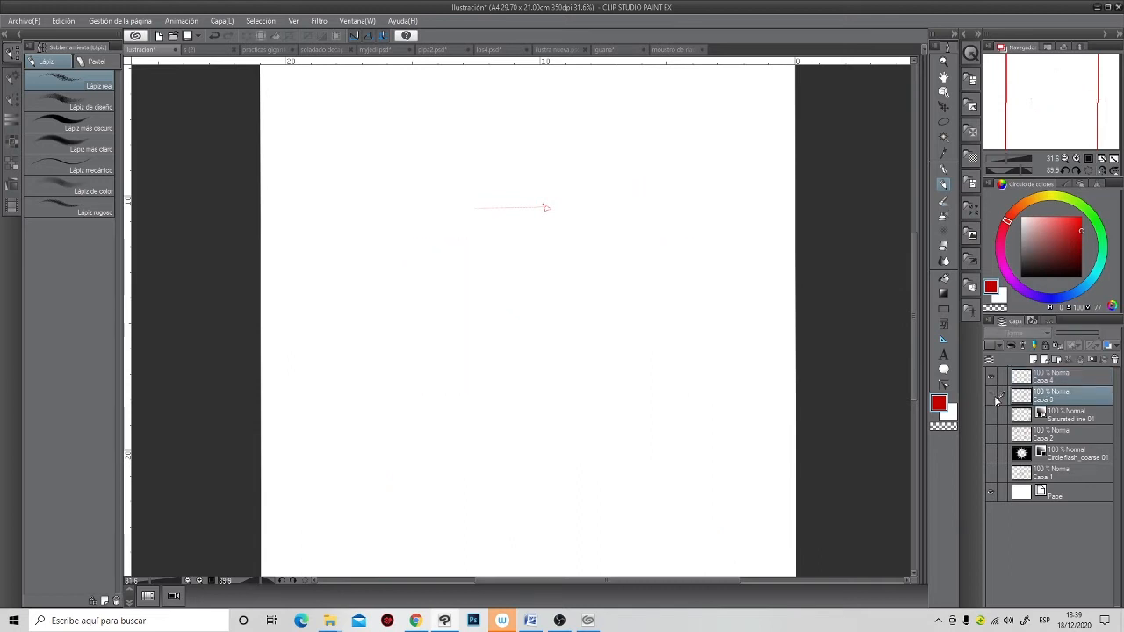
left_click(992, 396)
left_click(1048, 383)
left_click(1082, 245)
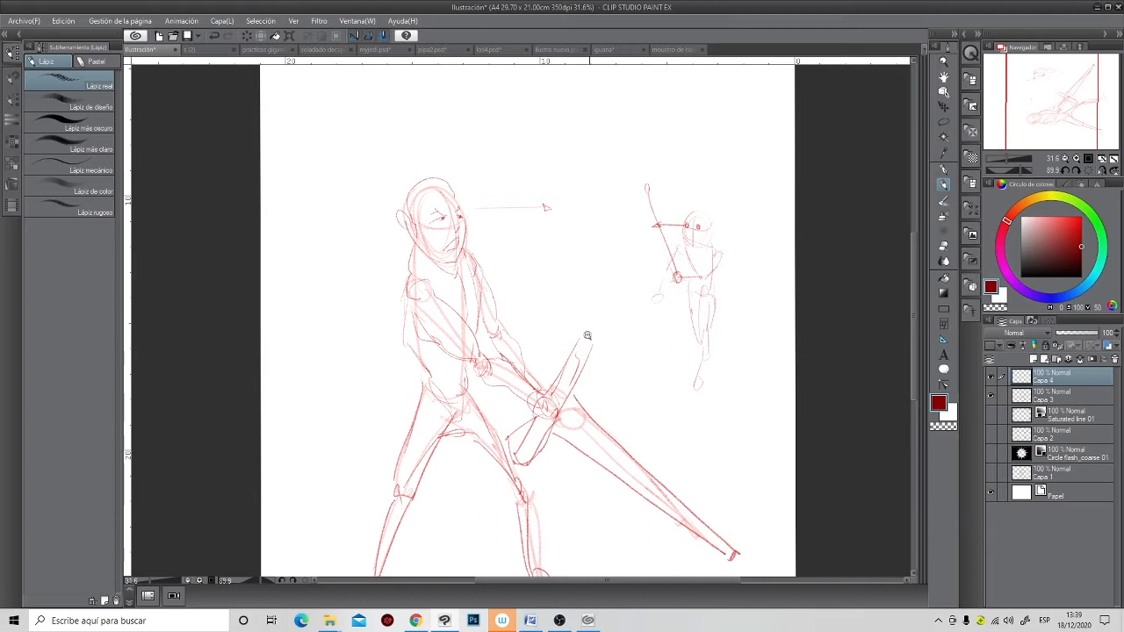
scroll(389, 370, "up", 3)
scroll(389, 370, "up", 2)
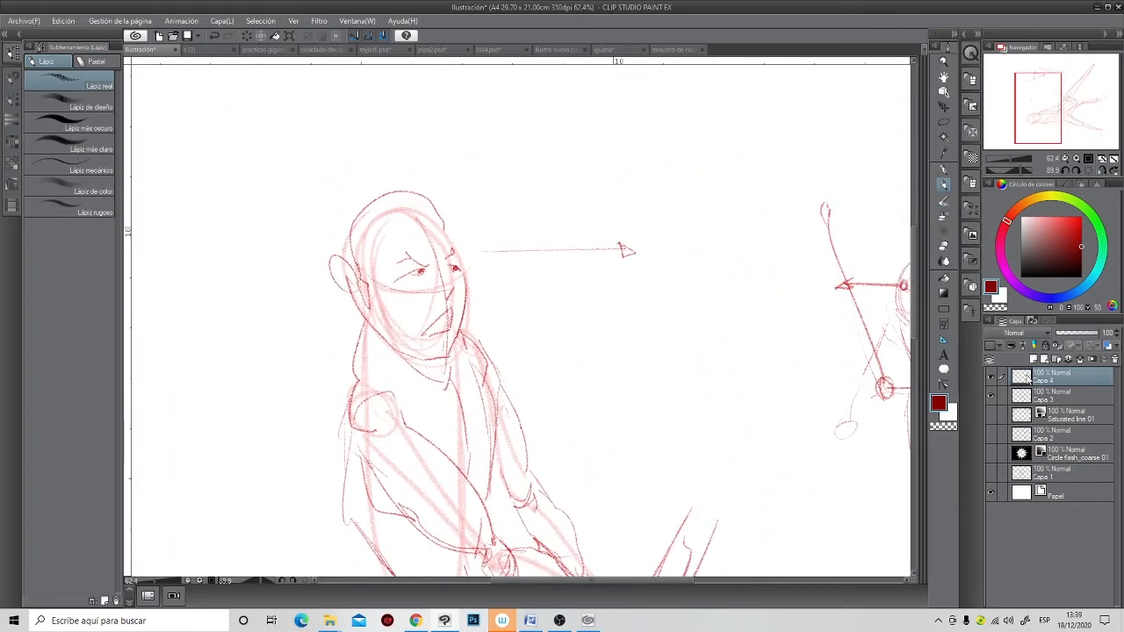
- Toggle the visibility of Capa 4, Capa 3 and Saturated line 01 to tell the gaze arrow's layer from the figures' layer
left_click(991, 378)
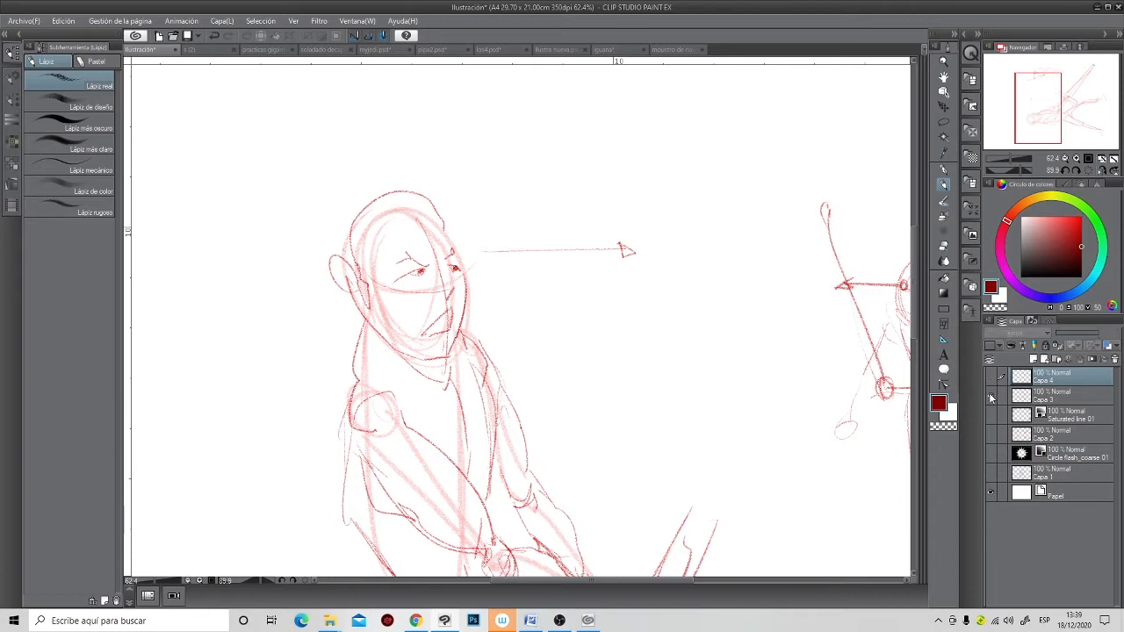
left_click(991, 378)
left_click(992, 396)
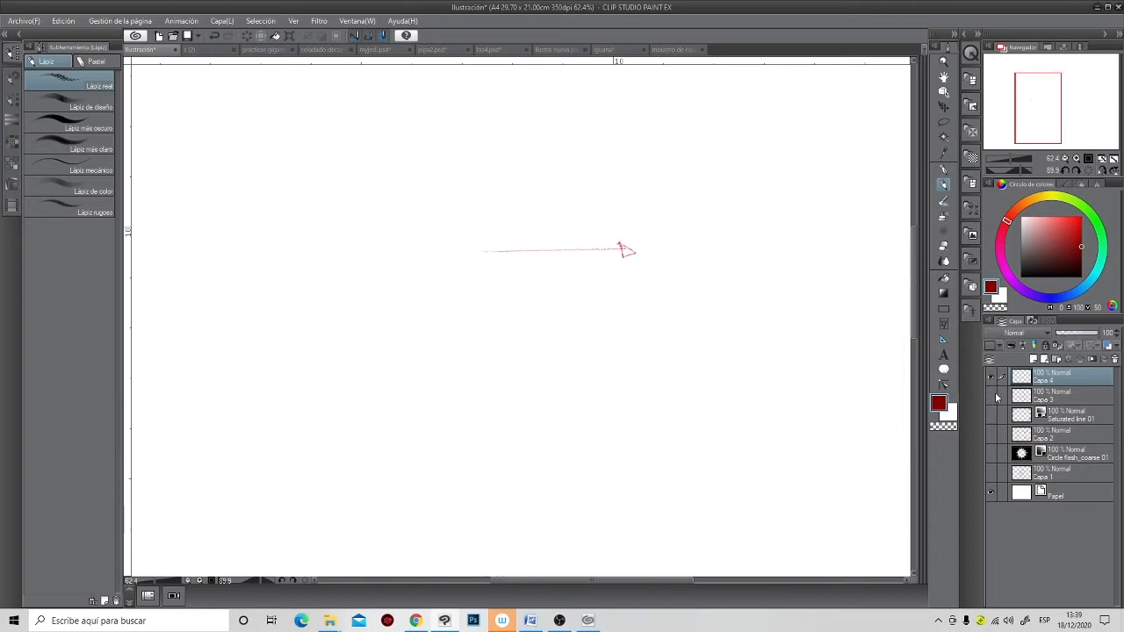
left_click_drag(493, 394, 493, 375)
scroll(494, 375, "down", 2)
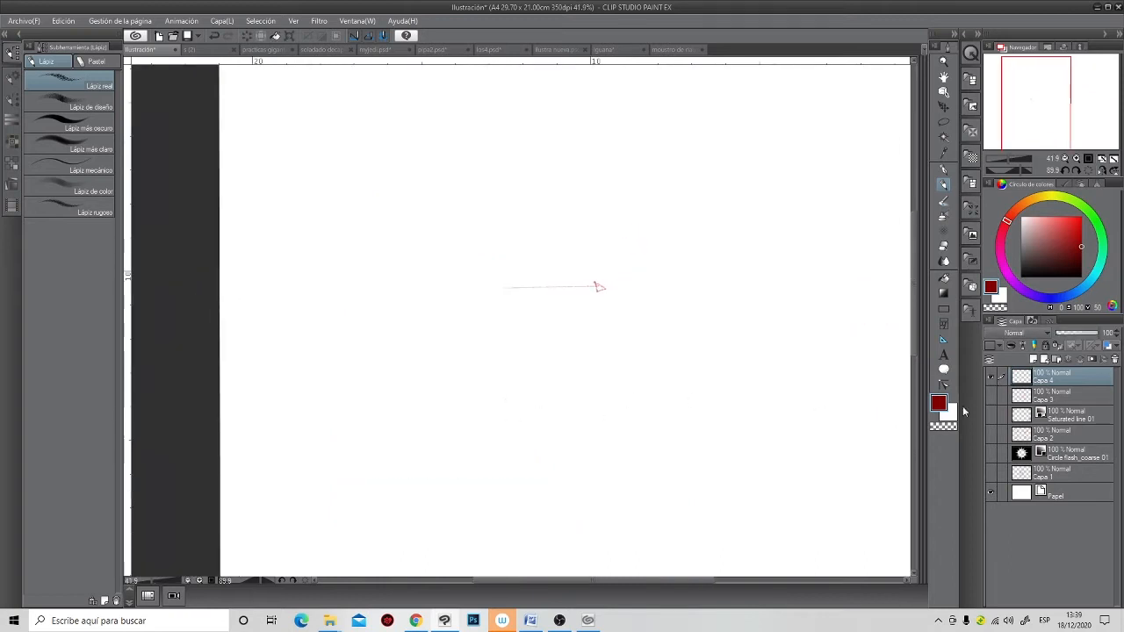
left_click(991, 416)
left_click(992, 416)
left_click(992, 397)
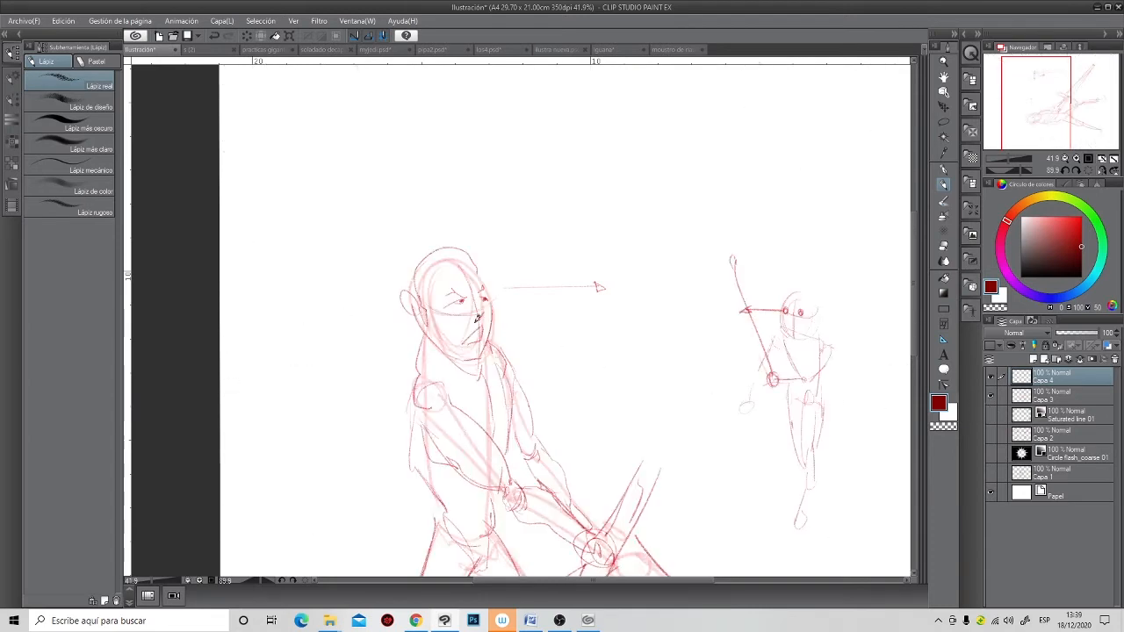
scroll(475, 320, "up", 2)
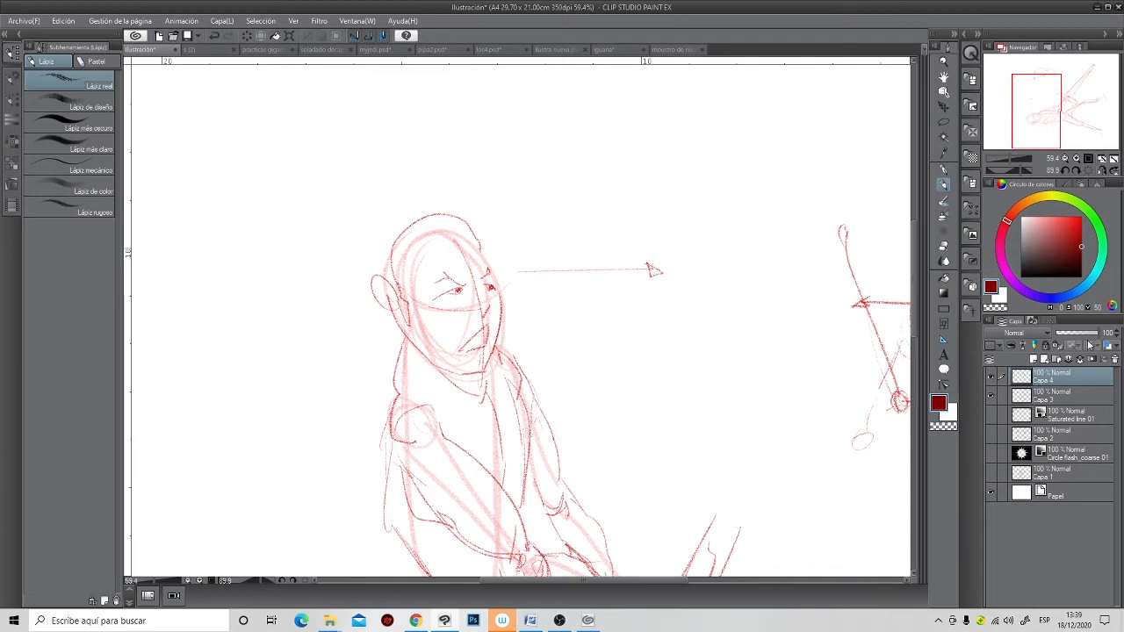
- Try the blue layer colour on Capa 4 and on Capa 3
left_click(1107, 347)
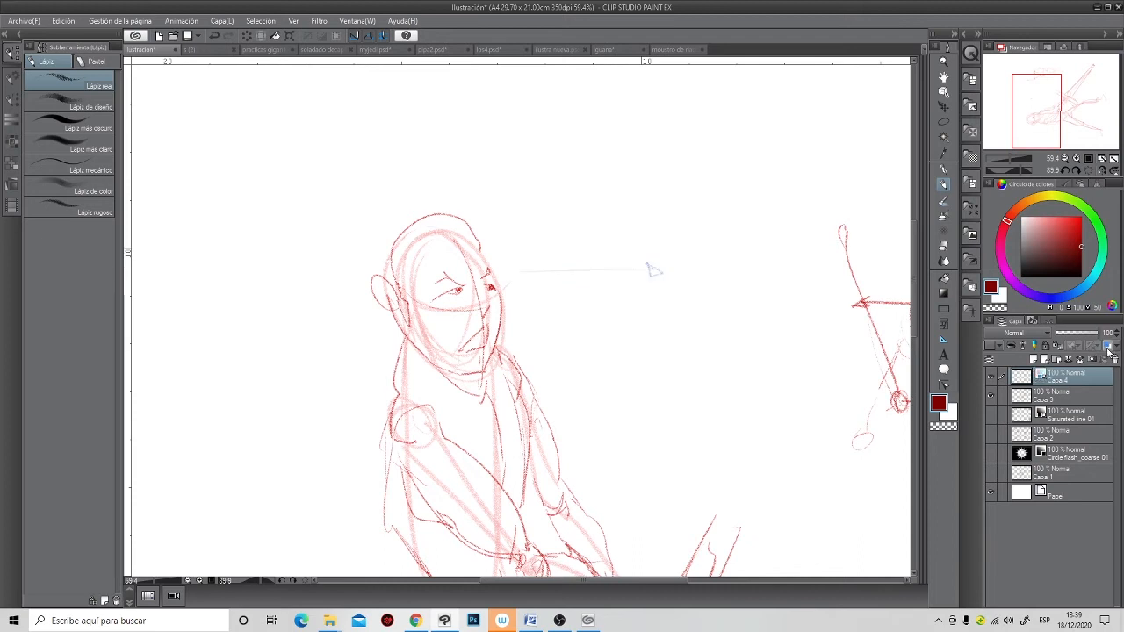
left_click(1108, 347)
key("alt+bracketleft")
left_click(1107, 347)
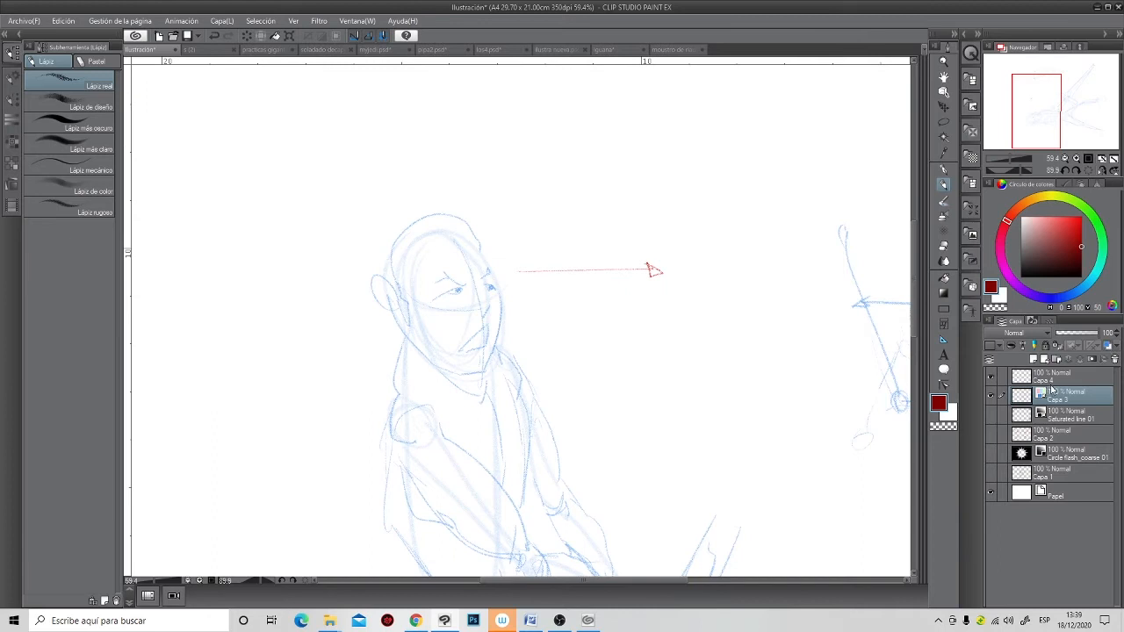
left_click(1108, 347)
- Lock the transparent pixels of Capa 3 and recolour the large figure's head lines light grey
left_click(1058, 345)
left_click(1023, 223)
mouse_move(435, 264)
left_mouse_down()
mouse_move(464, 299)
mouse_move(405, 268)
mouse_move(420, 222)
mouse_move(443, 278)
mouse_move(478, 310)
mouse_move(437, 277)
mouse_move(437, 332)
mouse_move(484, 332)
mouse_move(495, 315)
mouse_move(469, 360)
left_mouse_up()
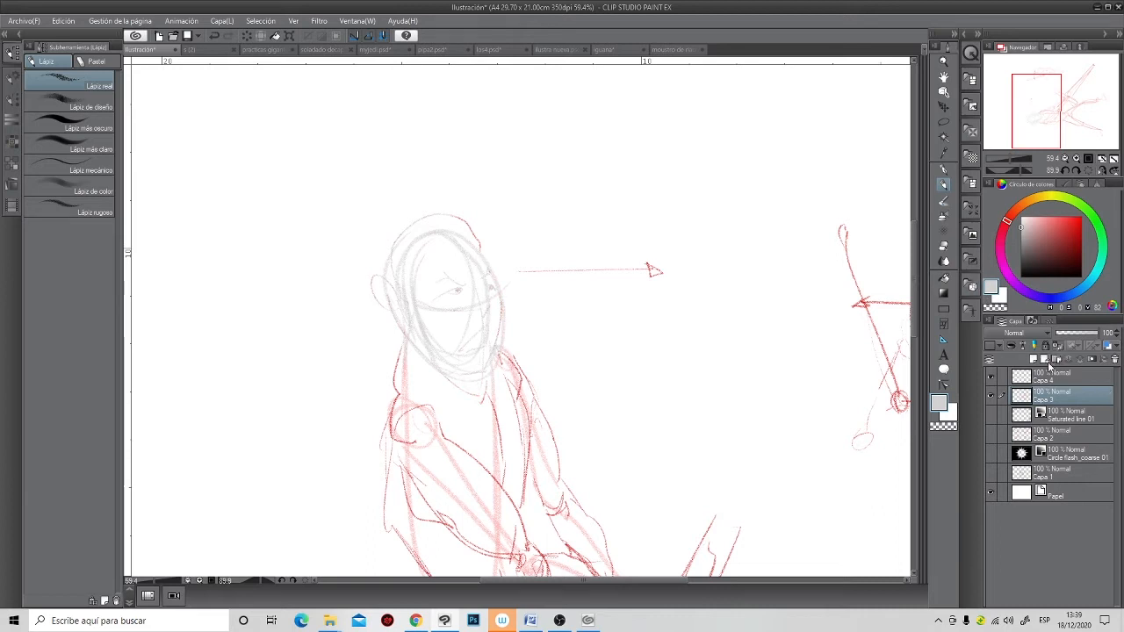
- Redraw the large figure's head contour in red, tilted downward, with a low curved eye line
left_click(1081, 233)
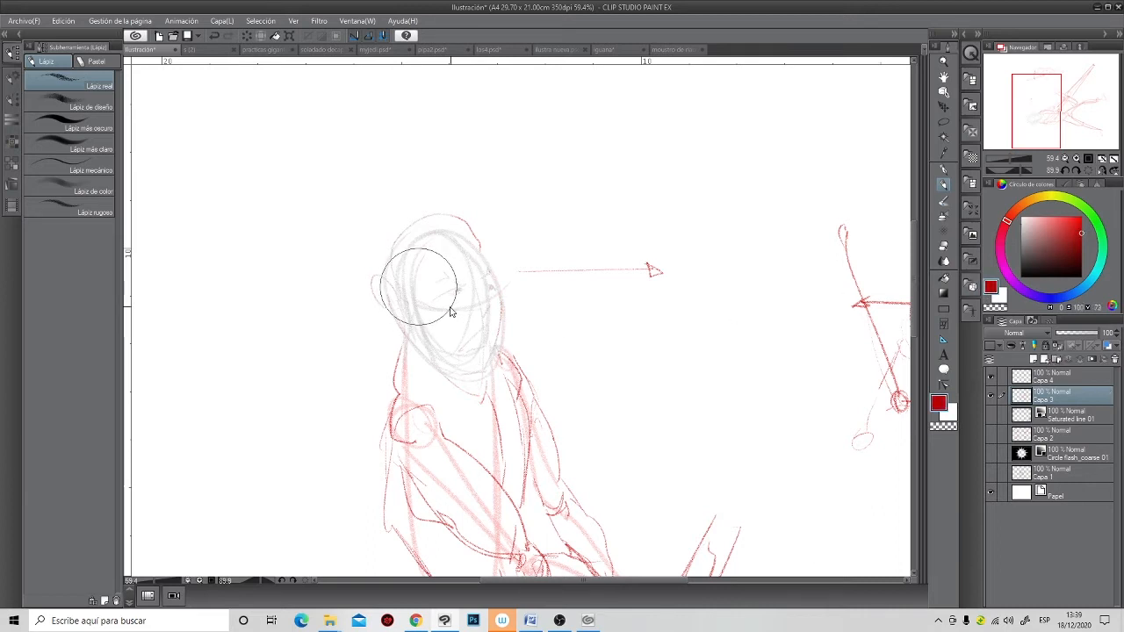
mouse_move(401, 287)
left_mouse_down()
mouse_move(427, 358)
mouse_move(489, 365)
mouse_move(491, 256)
mouse_move(457, 222)
mouse_move(409, 239)
left_mouse_up()
left_click_drag(430, 324, 488, 303)
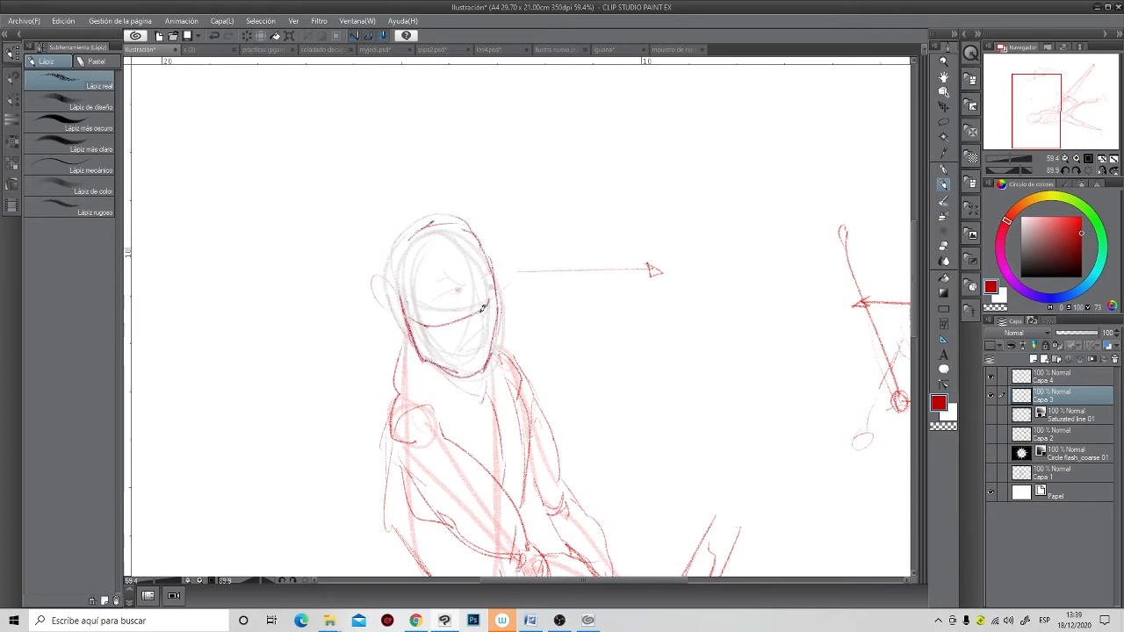
- Add the vertical face axis, frowning eyes, nose and mouth to the large figure's lowered head
left_click_drag(440, 261, 468, 373)
mouse_move(430, 321)
left_mouse_down()
mouse_move(446, 324)
mouse_move(406, 324)
mouse_move(490, 303)
mouse_move(432, 331)
left_mouse_up()
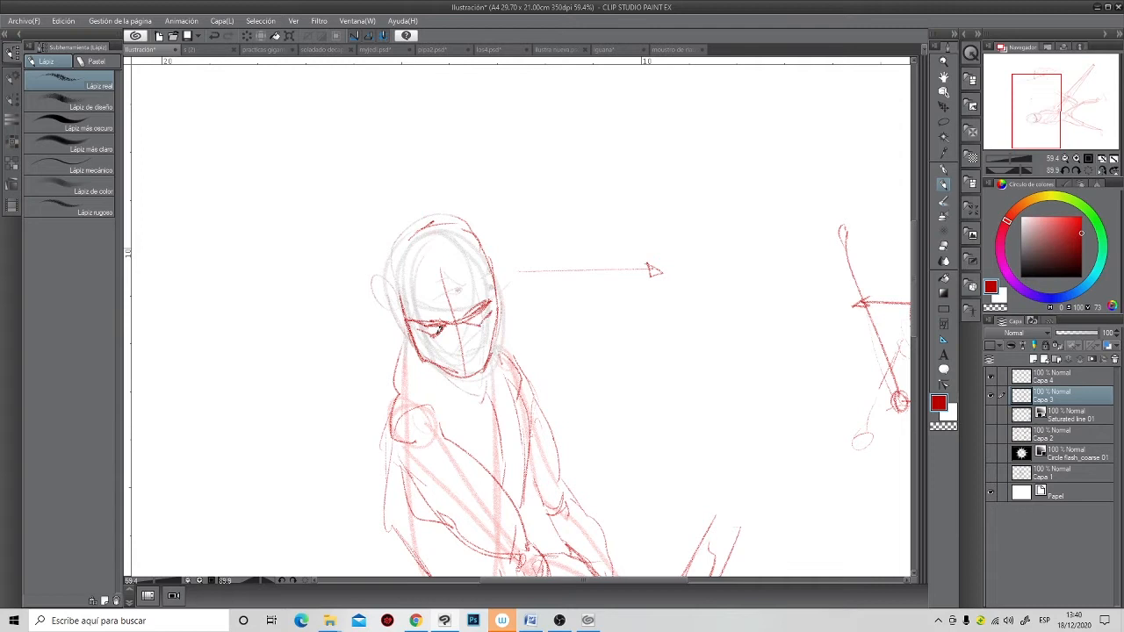
mouse_move(436, 323)
left_mouse_down()
mouse_move(486, 314)
mouse_move(459, 342)
mouse_move(479, 360)
left_mouse_up()
- Draw a straight red gaze arrow from the large figure's face diagonally down toward the sword hilt
left_click_drag(477, 431, 431, 348)
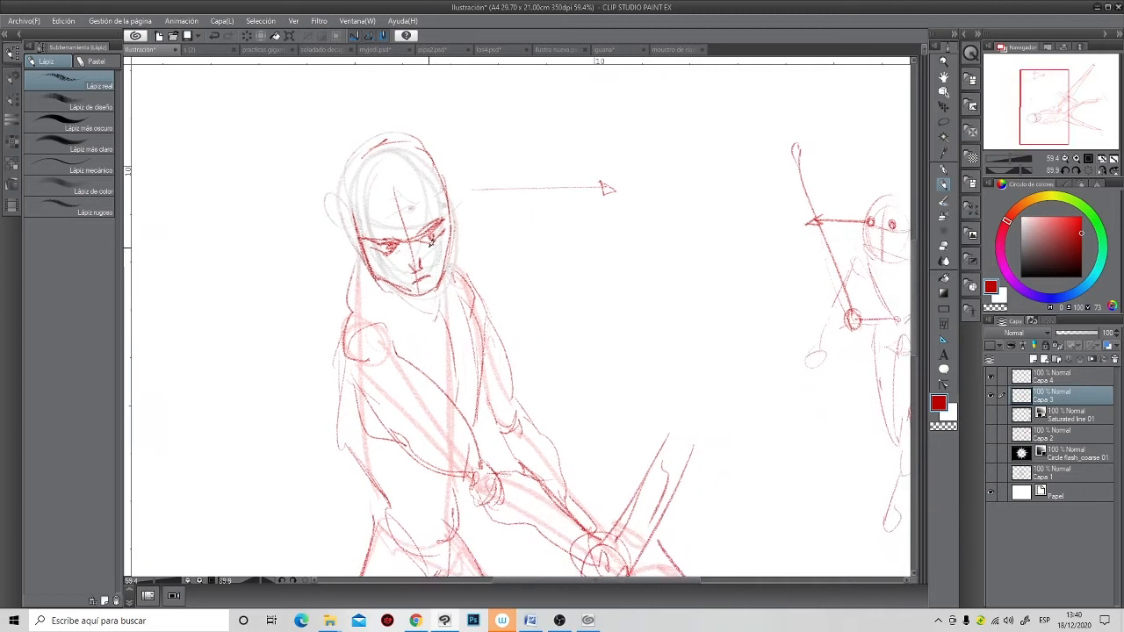
left_click(587, 430, "shift")
key("ctrl+z")
left_click(427, 250)
left_click(613, 455, "shift")
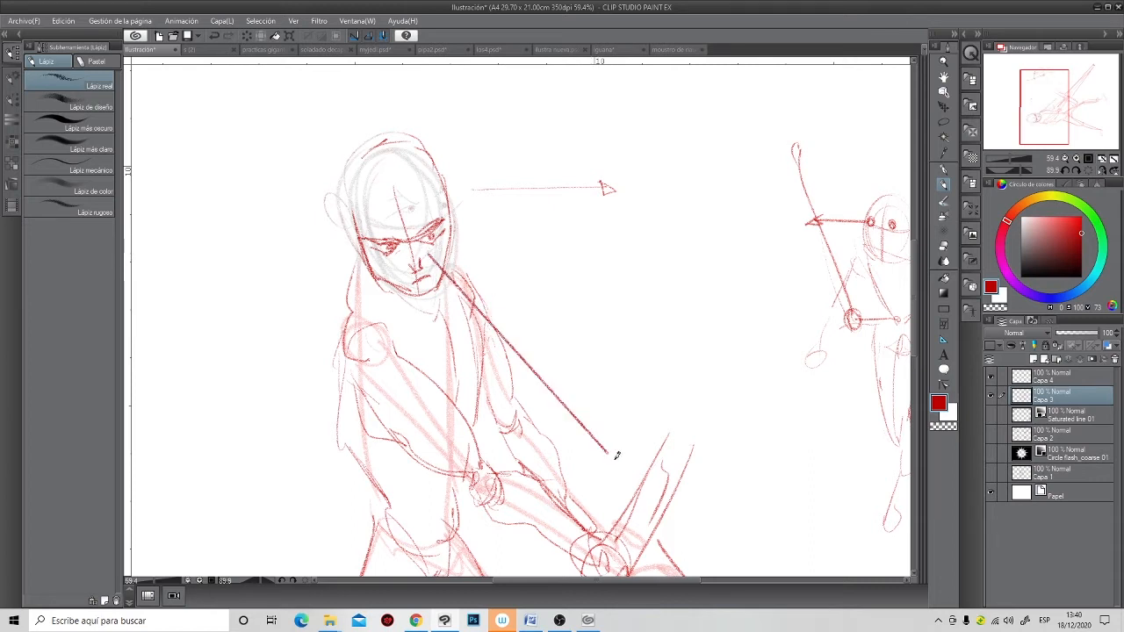
left_click_drag(603, 455, 606, 438)
scroll(473, 352, "down", 3)
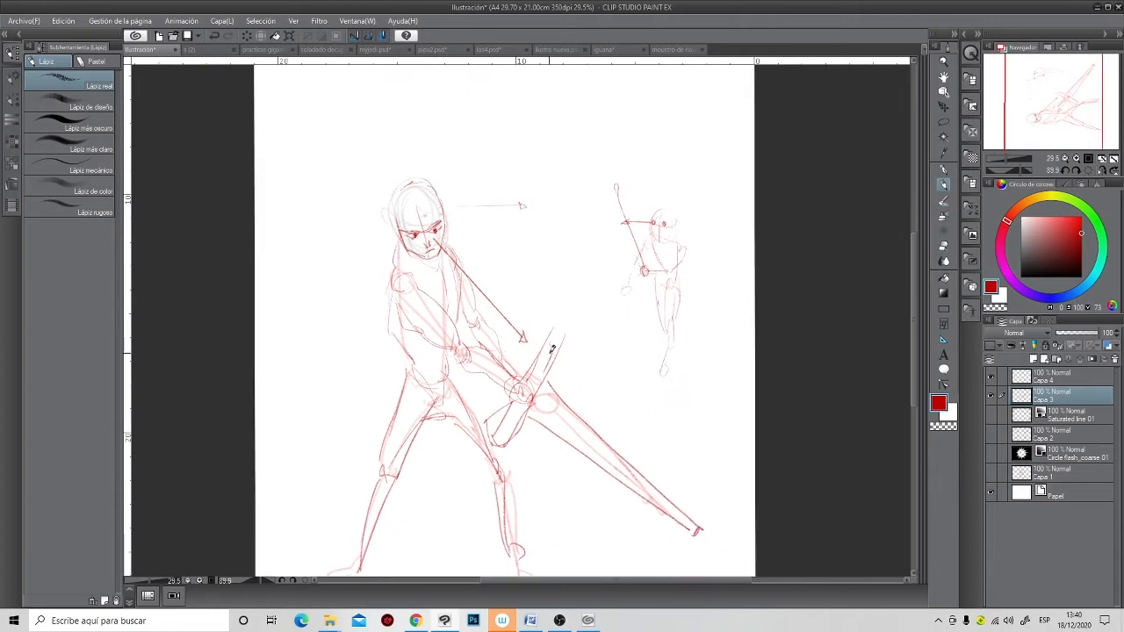
- Recolour the distant figure's head and eye lines light grey, leaving the body and gaze arrow red
scroll(606, 321, "up", 3)
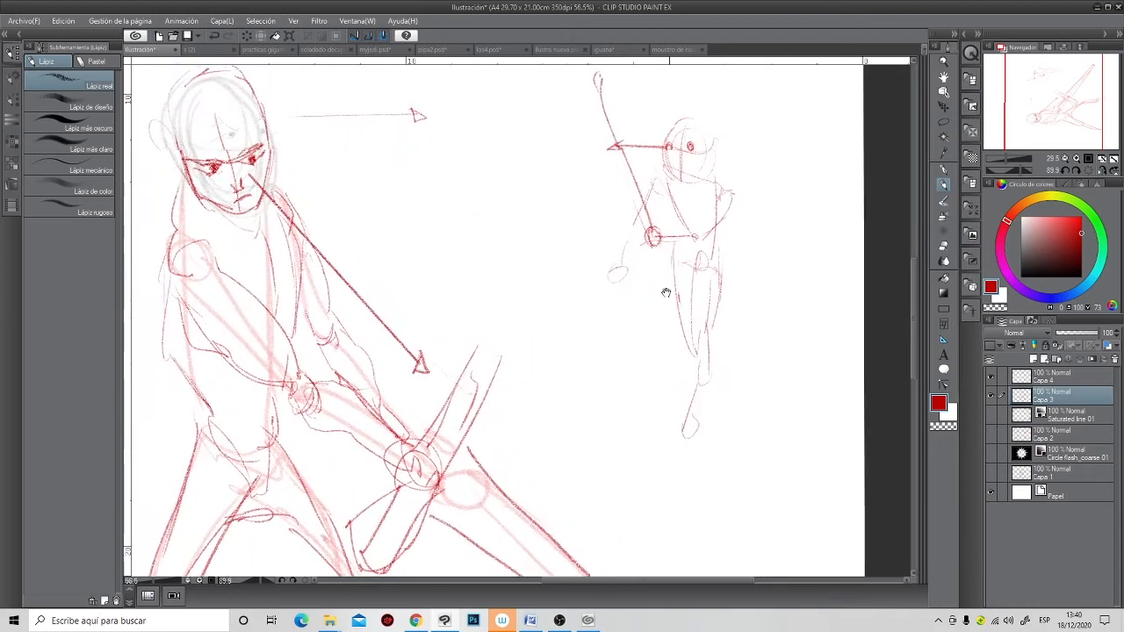
scroll(647, 345, "up", 2)
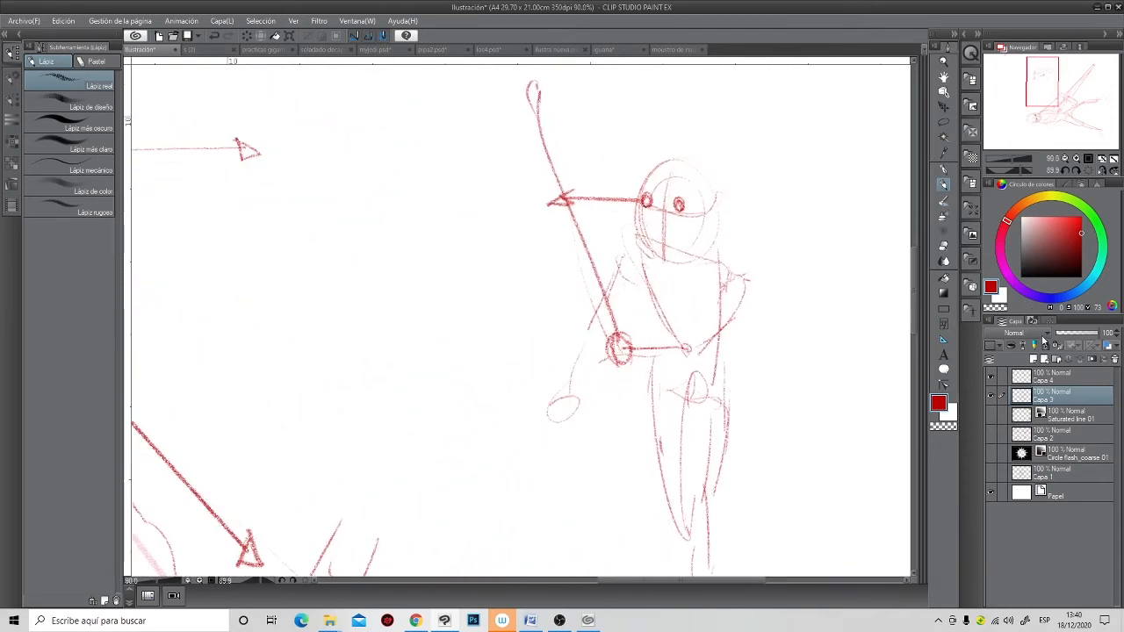
left_click(1022, 231)
mouse_move(706, 166)
left_mouse_down()
mouse_move(676, 207)
mouse_move(646, 195)
mouse_move(679, 204)
left_mouse_up()
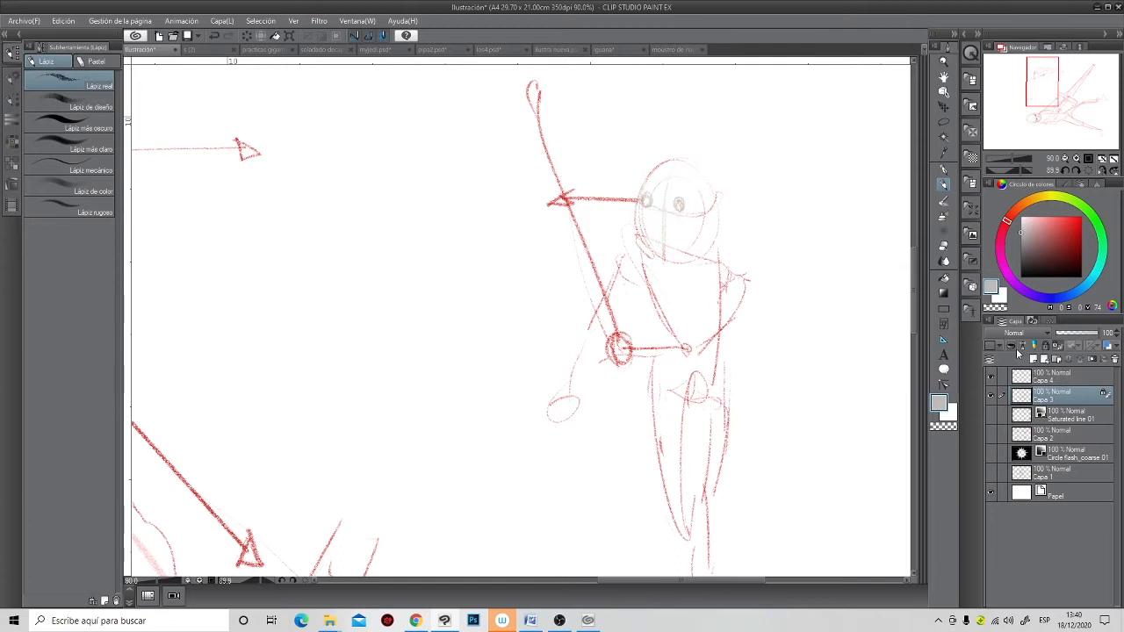
- Redraw the distant figure's head in red with an eye line, a vertical face axis and frowning features
left_click(1081, 228)
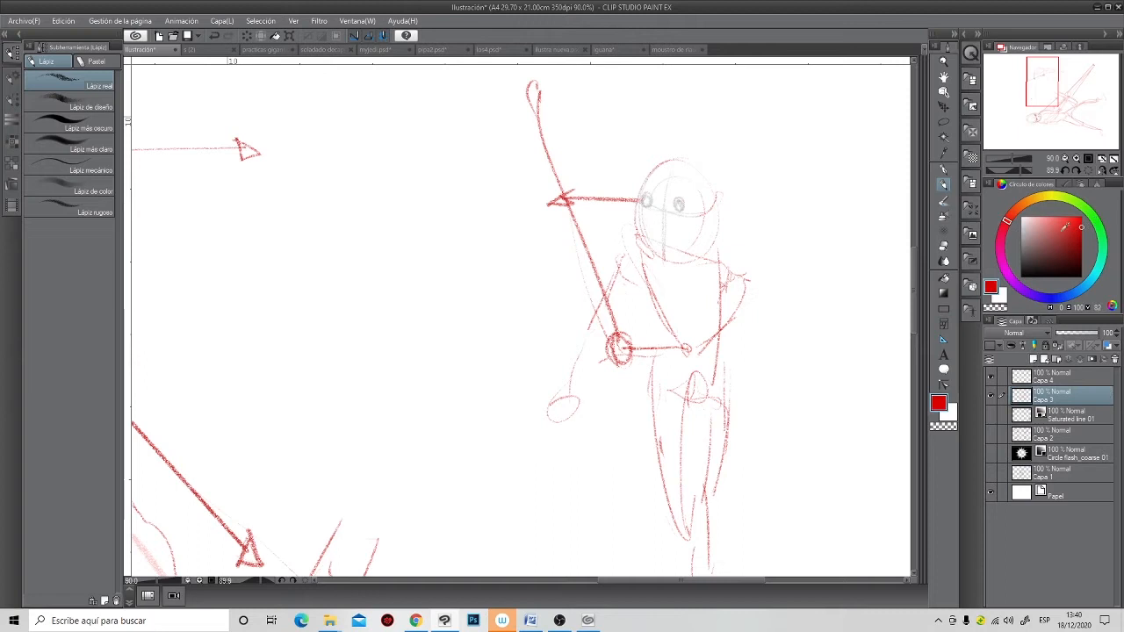
left_click_drag(687, 246, 658, 233)
mouse_move(713, 220)
left_mouse_down()
mouse_move(655, 172)
mouse_move(647, 192)
mouse_move(693, 221)
left_mouse_up()
left_click_drag(676, 175, 675, 264)
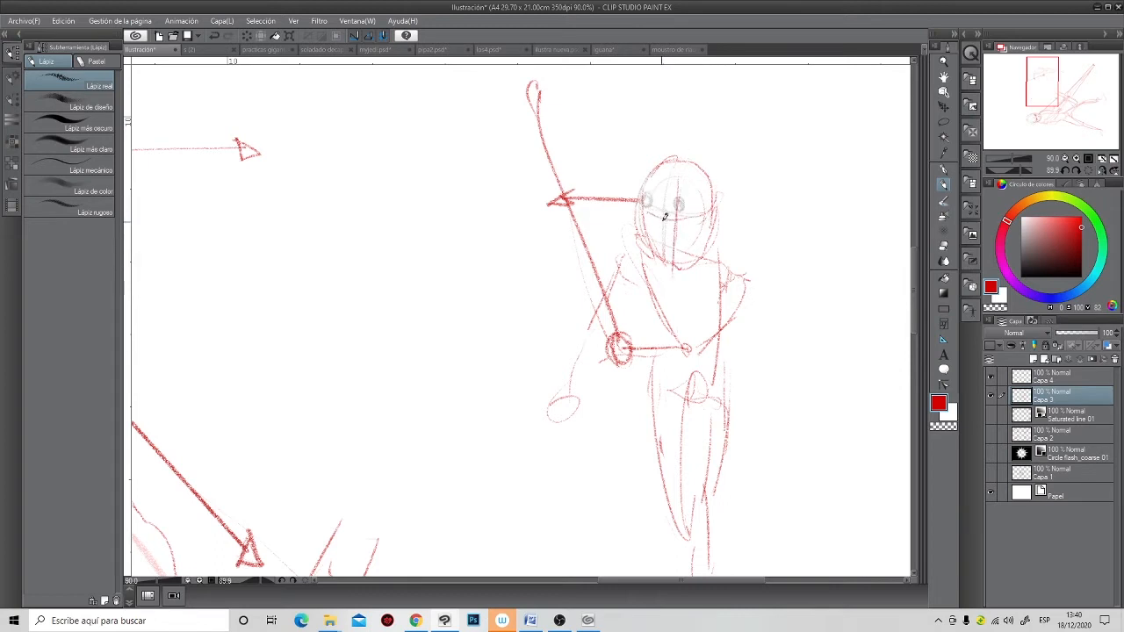
left_click_drag(650, 210, 712, 211)
scroll(654, 294, "down", 3)
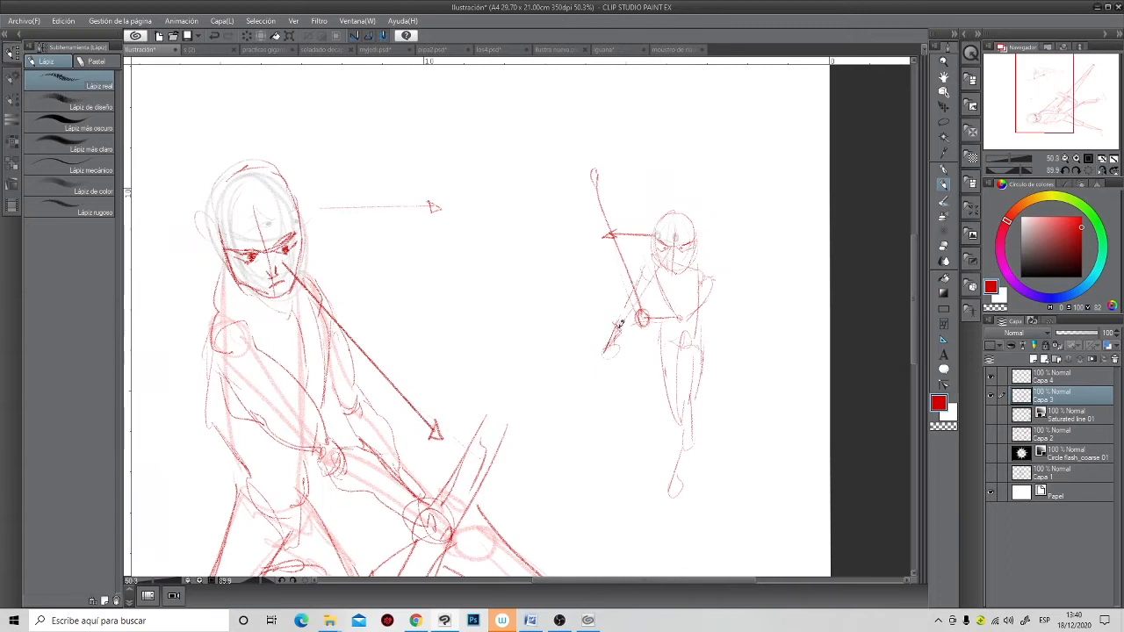
scroll(620, 325, "up", 3)
scroll(606, 366, "down", 4)
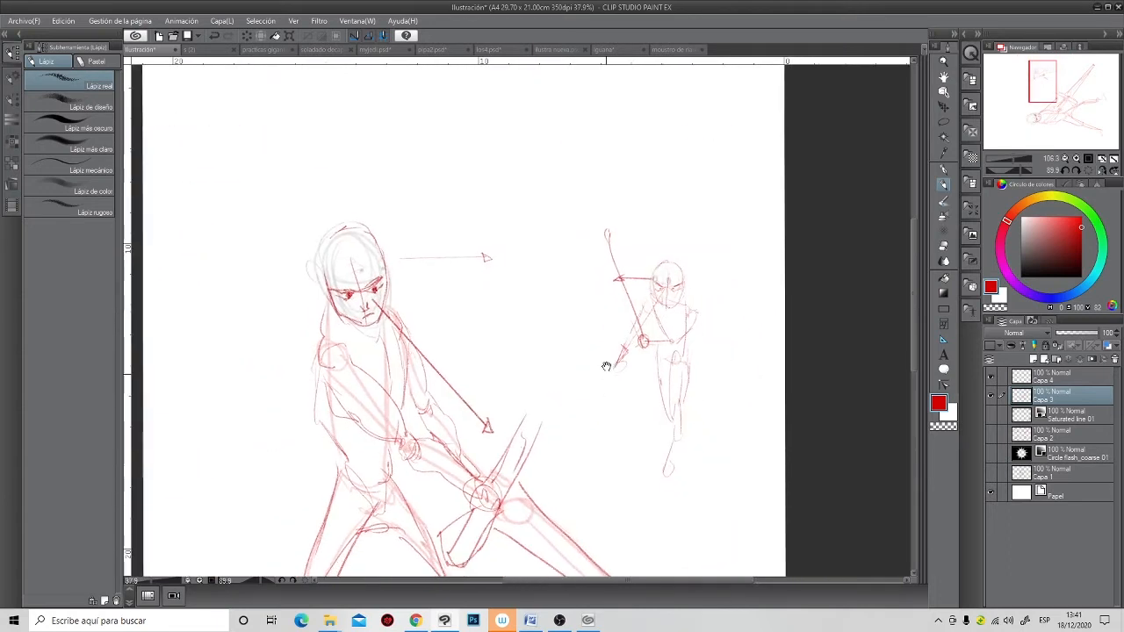
- Draw a green rule-of-thirds grid across the whole page, with two vertical and two horizontal lines
scroll(606, 366, "down", 4)
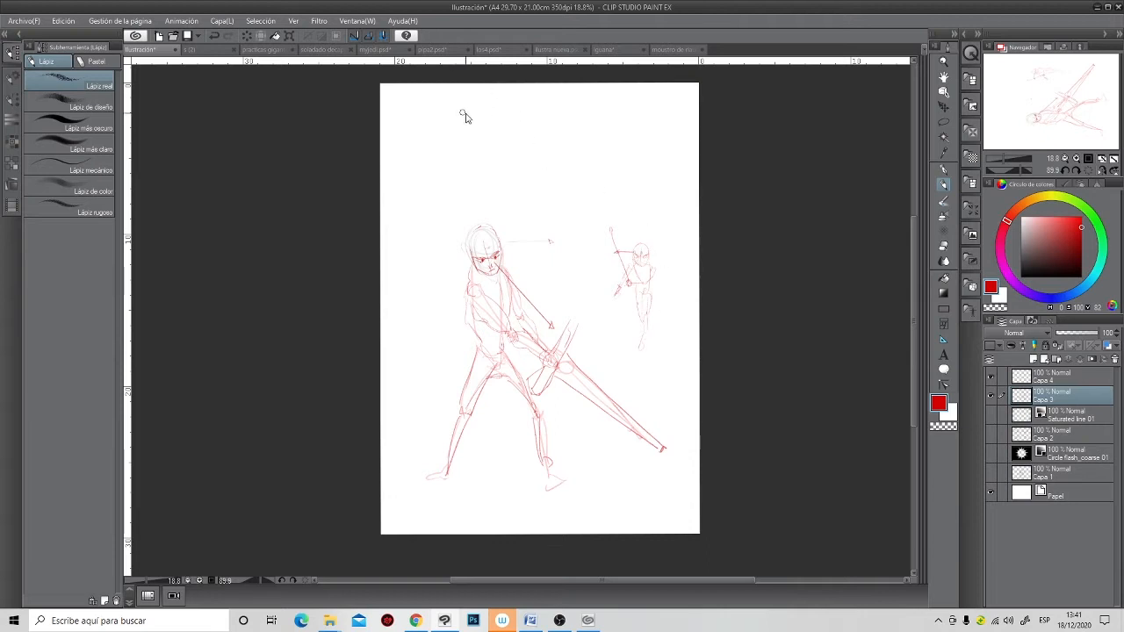
left_click(1104, 249)
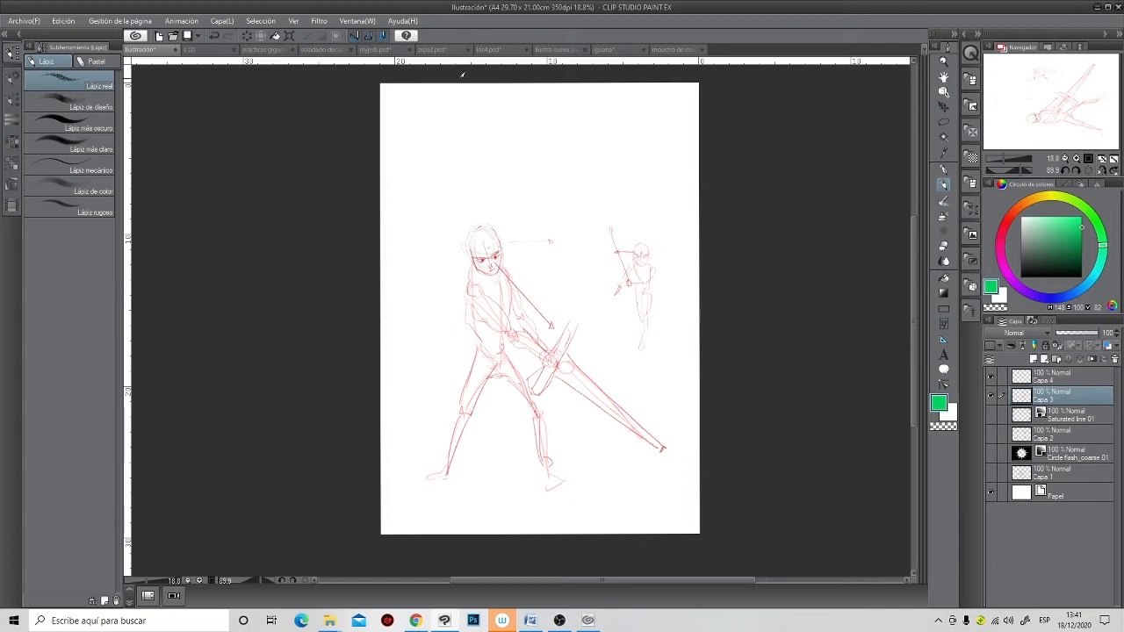
left_click_drag(466, 83, 471, 538)
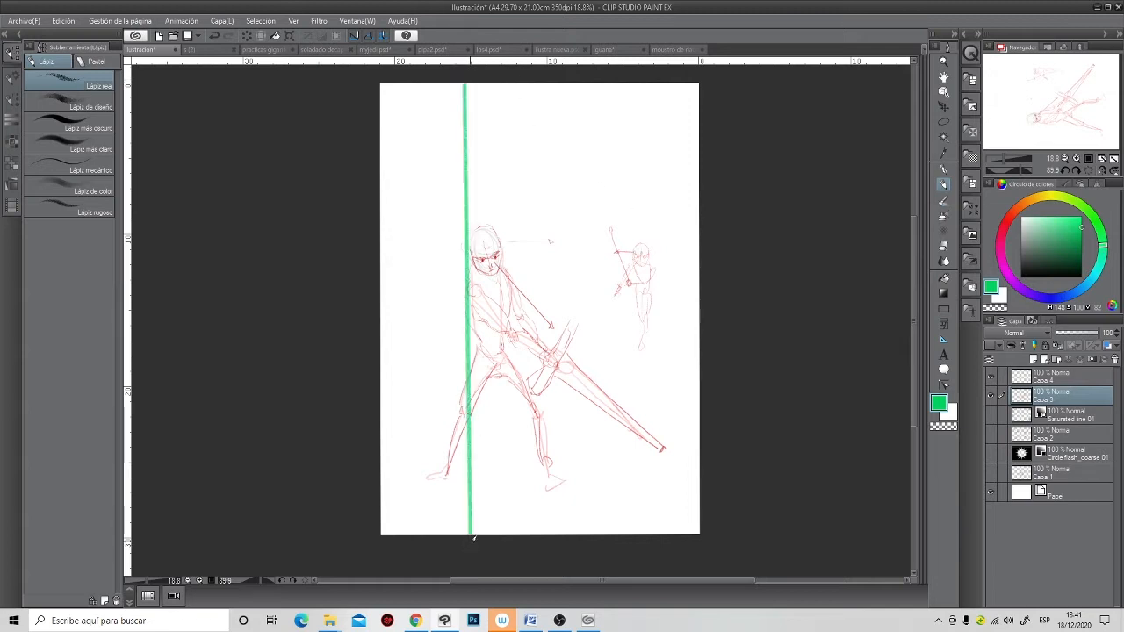
key("ctrl+z")
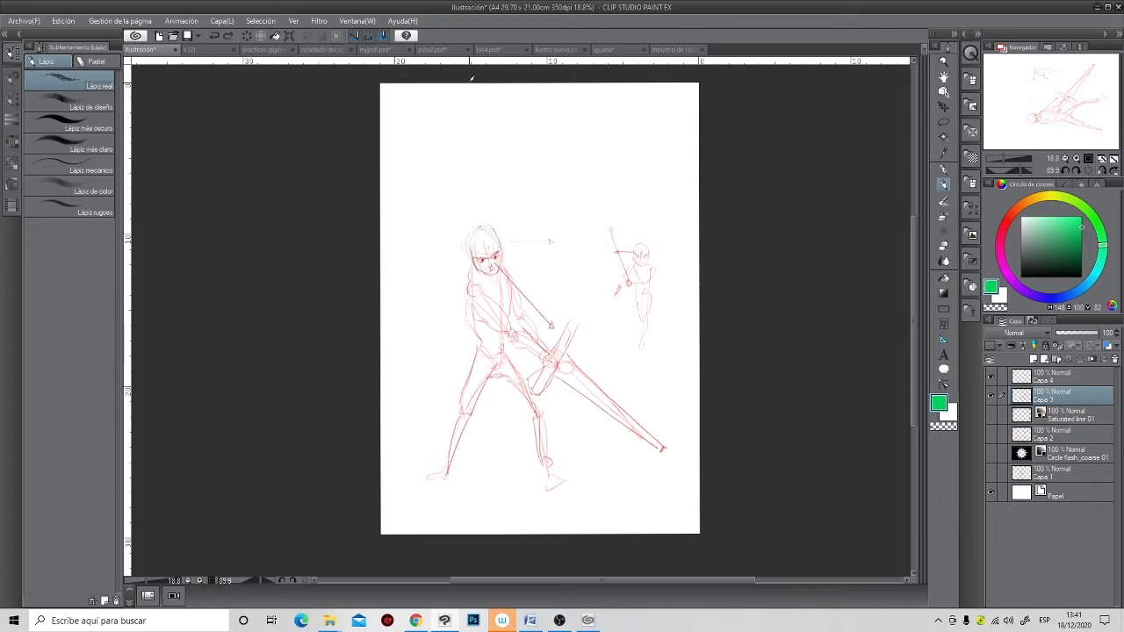
left_click_drag(466, 78, 467, 537)
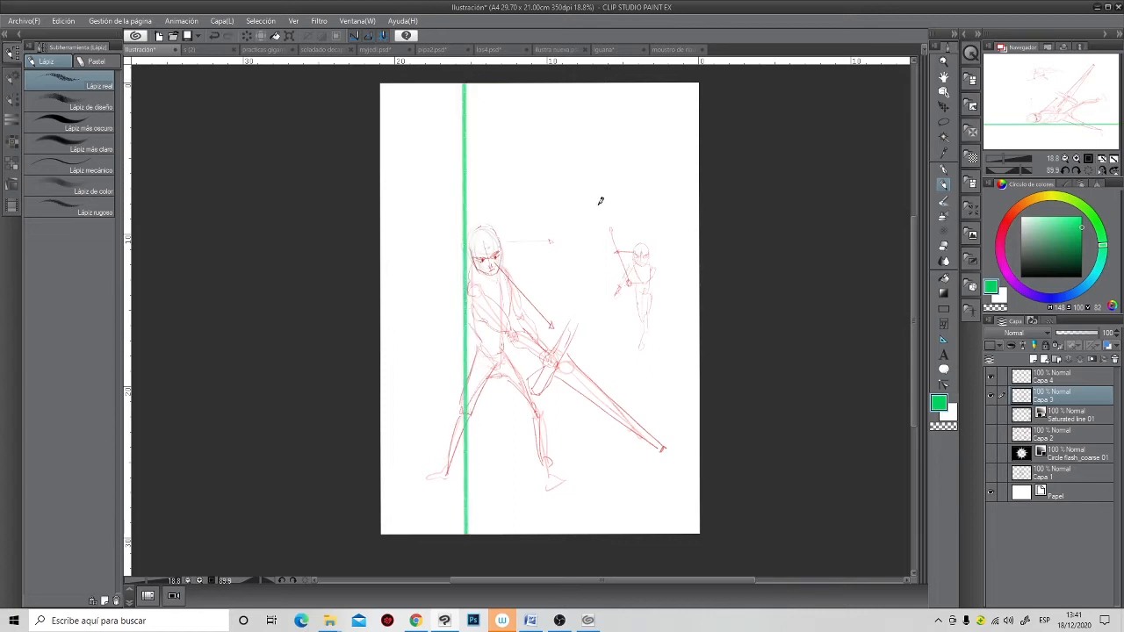
left_click_drag(603, 78, 606, 556)
left_click_drag(367, 203, 749, 205)
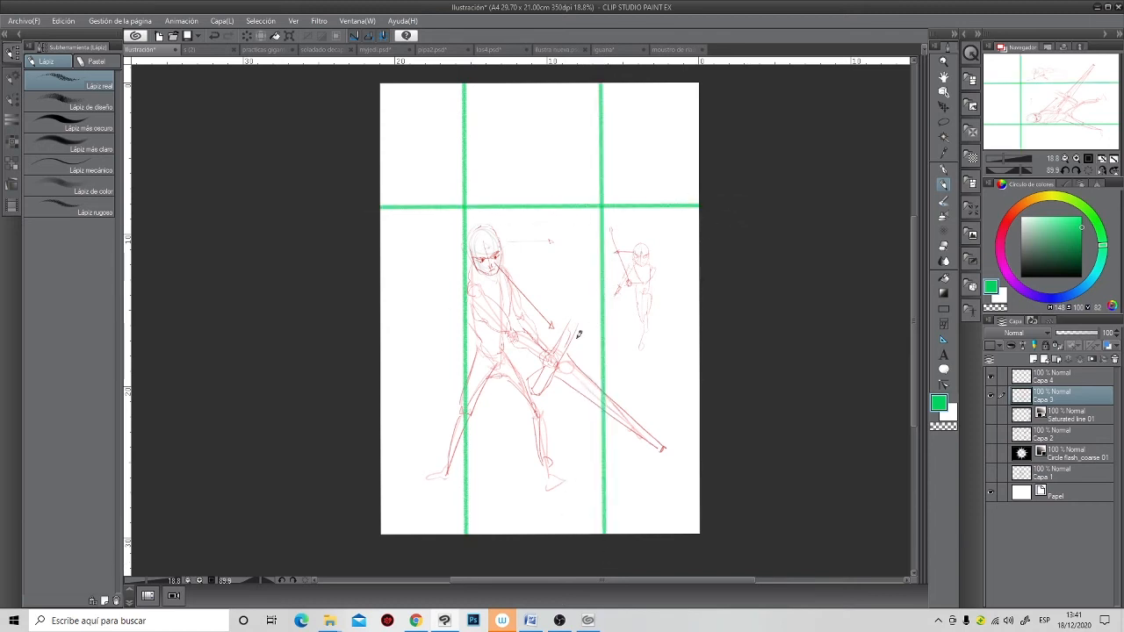
left_click_drag(369, 376, 731, 370)
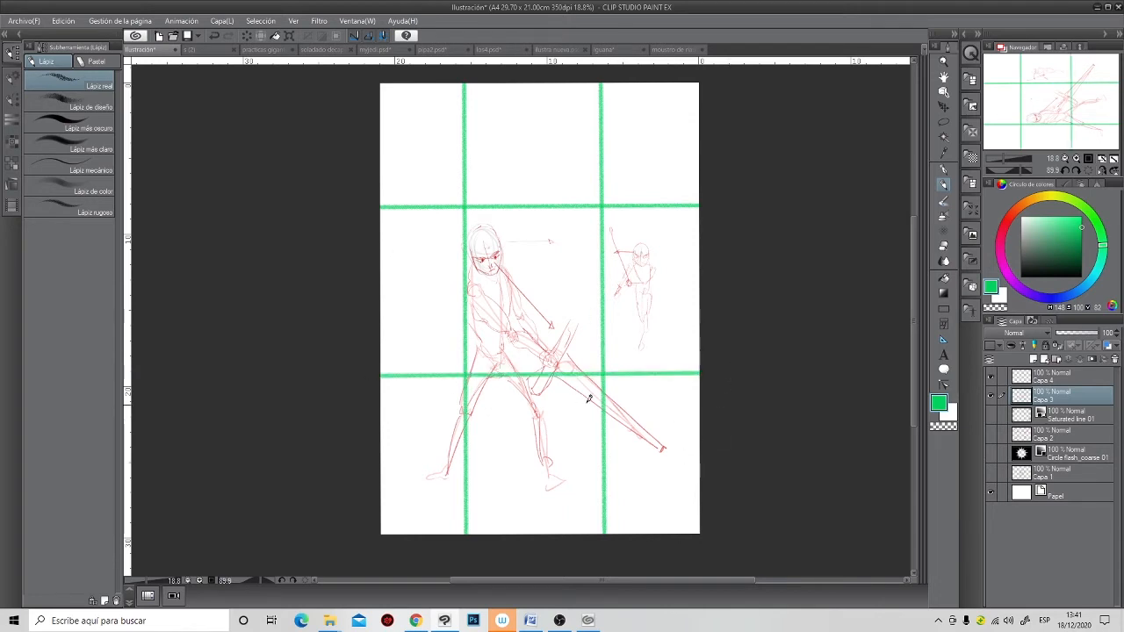
- Circle the four intersections of the rule-of-thirds grid, switching to a darker green
mouse_move(464, 209)
left_mouse_down()
mouse_move(465, 193)
mouse_move(458, 215)
mouse_move(472, 204)
left_mouse_up()
left_click(1083, 254)
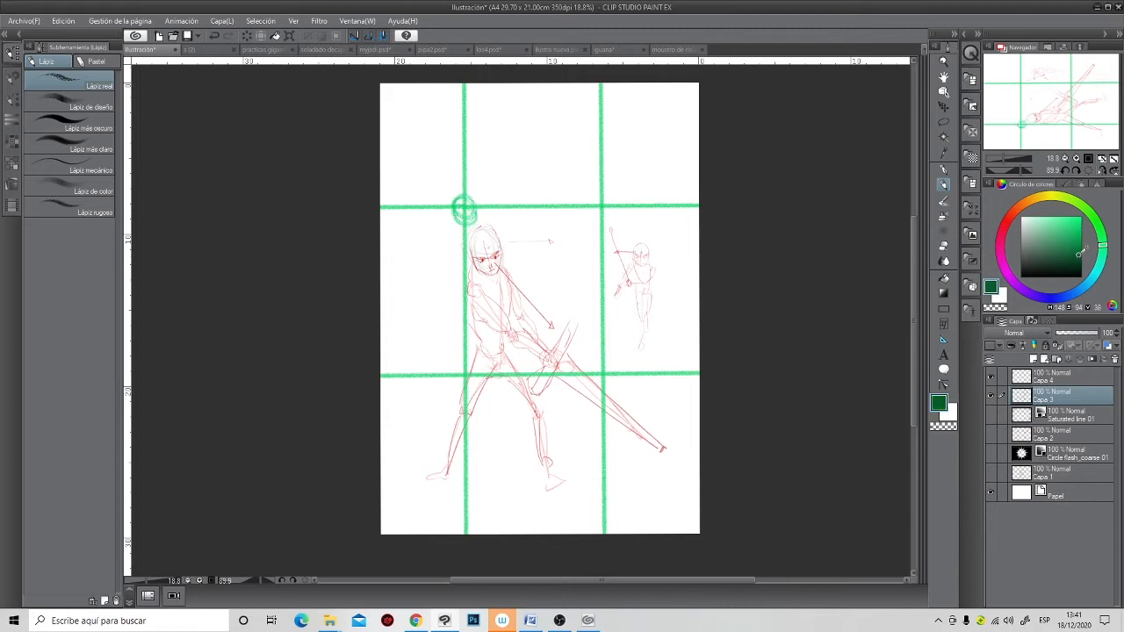
mouse_move(457, 203)
left_mouse_down()
mouse_move(471, 216)
mouse_move(472, 200)
left_mouse_up()
mouse_move(605, 212)
left_mouse_down()
mouse_move(597, 204)
mouse_move(606, 207)
left_mouse_up()
left_click_drag(611, 360, 607, 364)
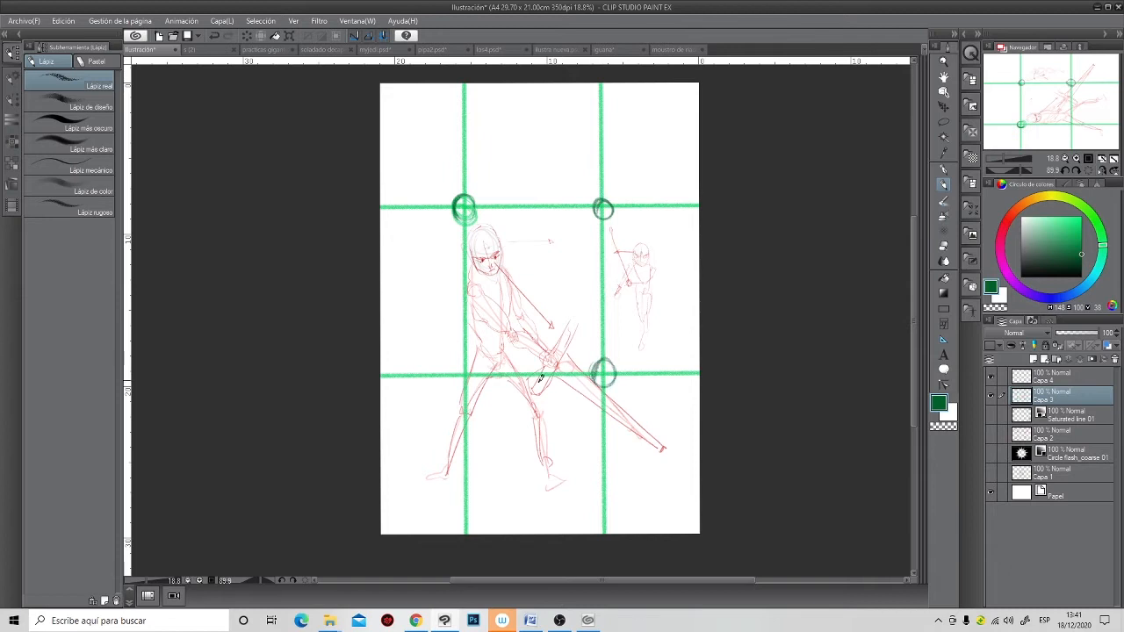
mouse_move(458, 389)
left_mouse_down()
mouse_move(449, 376)
mouse_move(471, 387)
left_mouse_up()
- Outline the large figure's sword hilt with thick dark red strokes
scroll(559, 385, "up", 2)
scroll(576, 392, "up", 1)
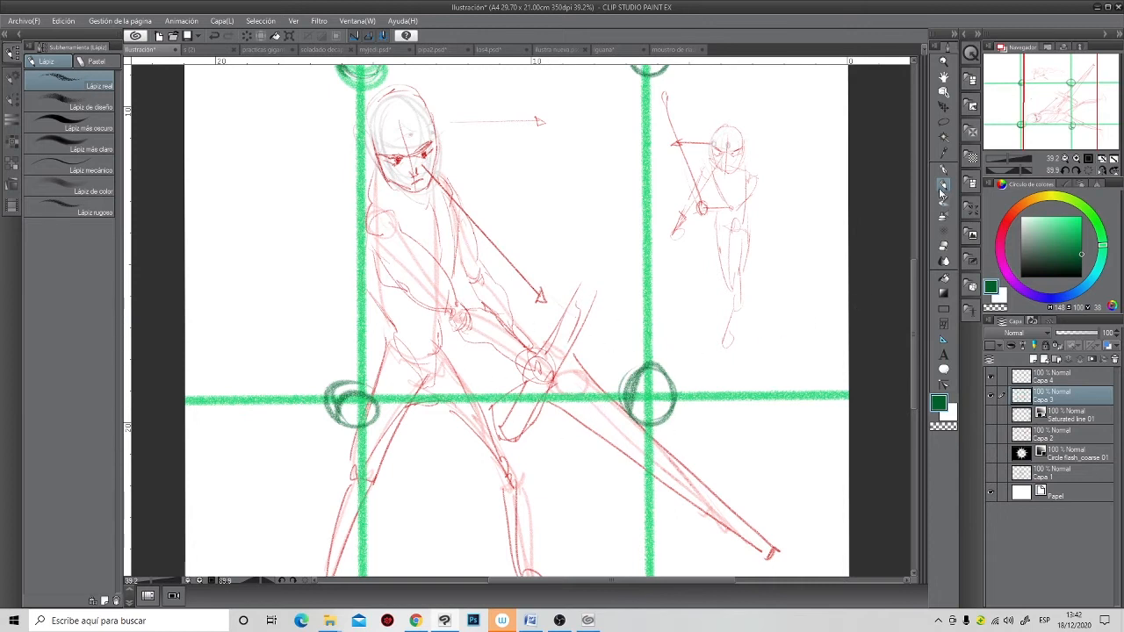
mouse_move(1071, 217)
left_mouse_down()
mouse_move(1042, 201)
mouse_move(1008, 221)
left_mouse_up()
left_click_drag(527, 374, 518, 401)
mouse_move(524, 380)
left_mouse_down()
mouse_move(498, 435)
mouse_move(520, 436)
mouse_move(603, 309)
mouse_move(587, 287)
mouse_move(556, 334)
mouse_move(512, 324)
left_mouse_up()
- Draw short dark red emphasis lines radiating all around the sword hilt
mouse_move(574, 222)
left_mouse_down()
mouse_move(577, 262)
mouse_move(612, 224)
mouse_move(615, 282)
left_mouse_up()
left_click_drag(644, 291, 618, 309)
left_click_drag(635, 350, 610, 352)
mouse_move(576, 440)
left_mouse_down()
mouse_move(589, 488)
mouse_move(546, 483)
left_mouse_up()
mouse_move(534, 457)
left_mouse_down()
mouse_move(518, 481)
mouse_move(455, 475)
left_mouse_up()
left_click_drag(463, 438, 430, 448)
left_click_drag(477, 371, 436, 381)
left_click_drag(463, 353, 428, 362)
left_click_drag(506, 305, 498, 281)
left_click_drag(522, 286, 512, 256)
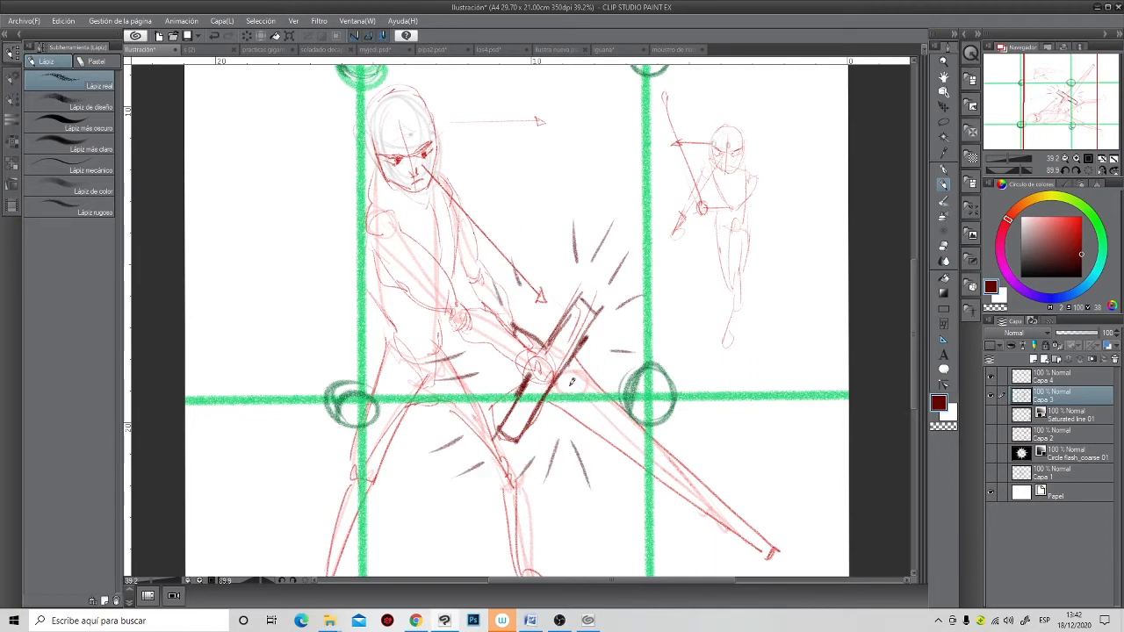
- Draw a dark red arrow from the upper-left intersection to the large figure's head and retrace the distant figure's weapon up to the upper-right intersection
mouse_move(586, 445)
left_mouse_down()
mouse_move(648, 405)
mouse_move(673, 449)
left_mouse_up()
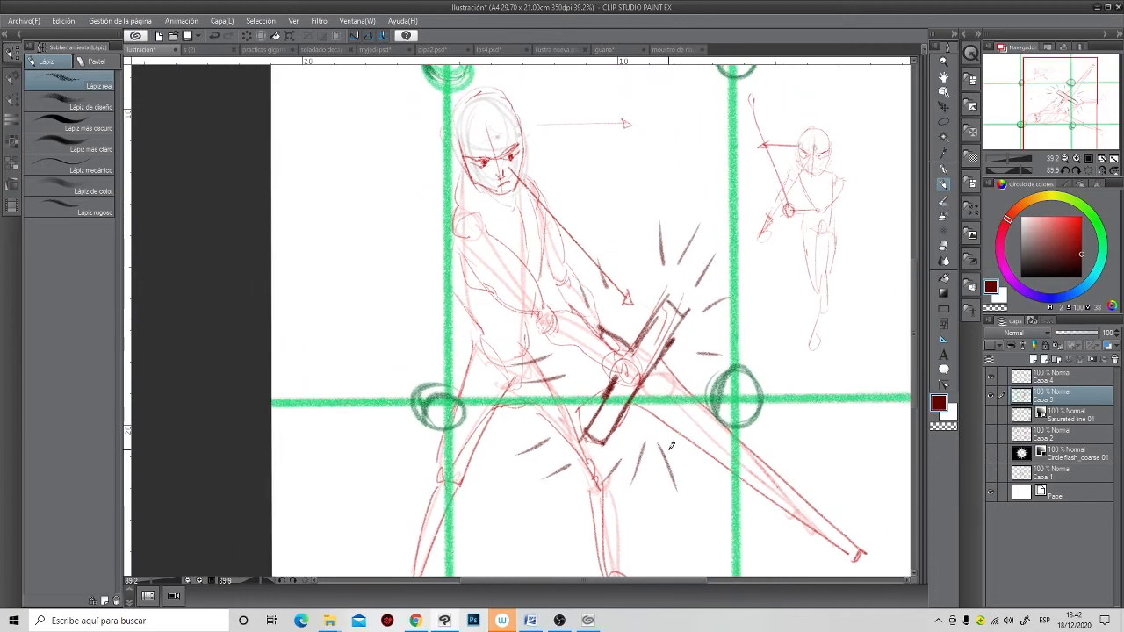
mouse_move(528, 233)
left_mouse_down()
mouse_move(501, 245)
mouse_move(497, 291)
left_mouse_up()
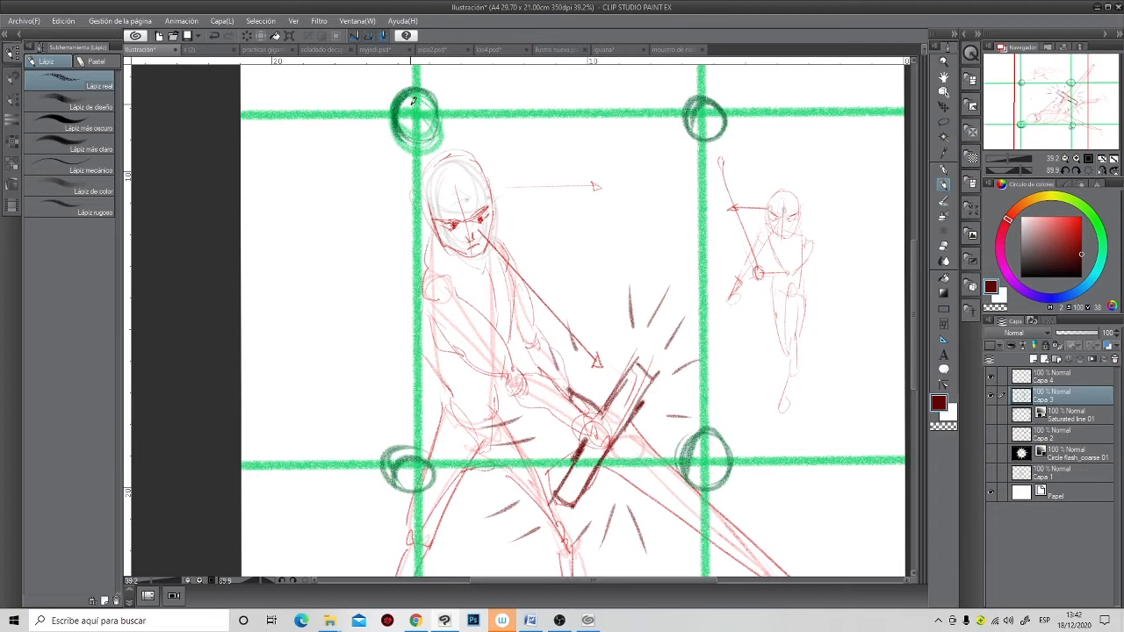
left_click_drag(421, 110, 446, 163)
scroll(670, 453, "down", 3)
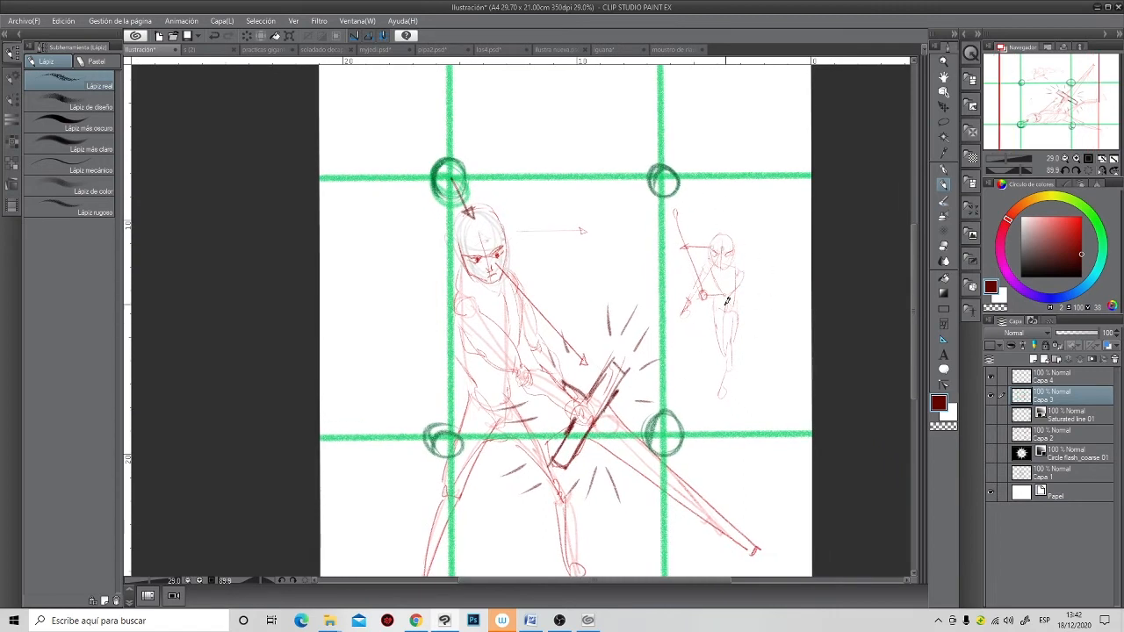
mouse_move(705, 274)
left_mouse_down()
mouse_move(708, 293)
mouse_move(668, 180)
mouse_move(708, 299)
mouse_move(700, 294)
mouse_move(732, 290)
mouse_move(725, 297)
mouse_move(751, 275)
left_mouse_up()
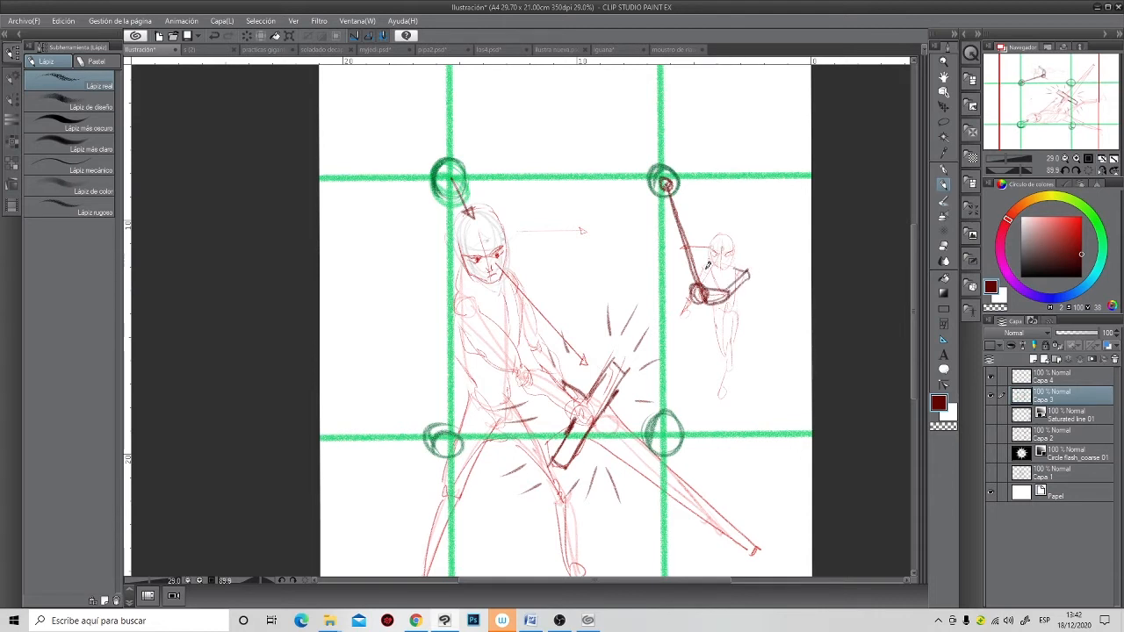
scroll(709, 280, "up", 3)
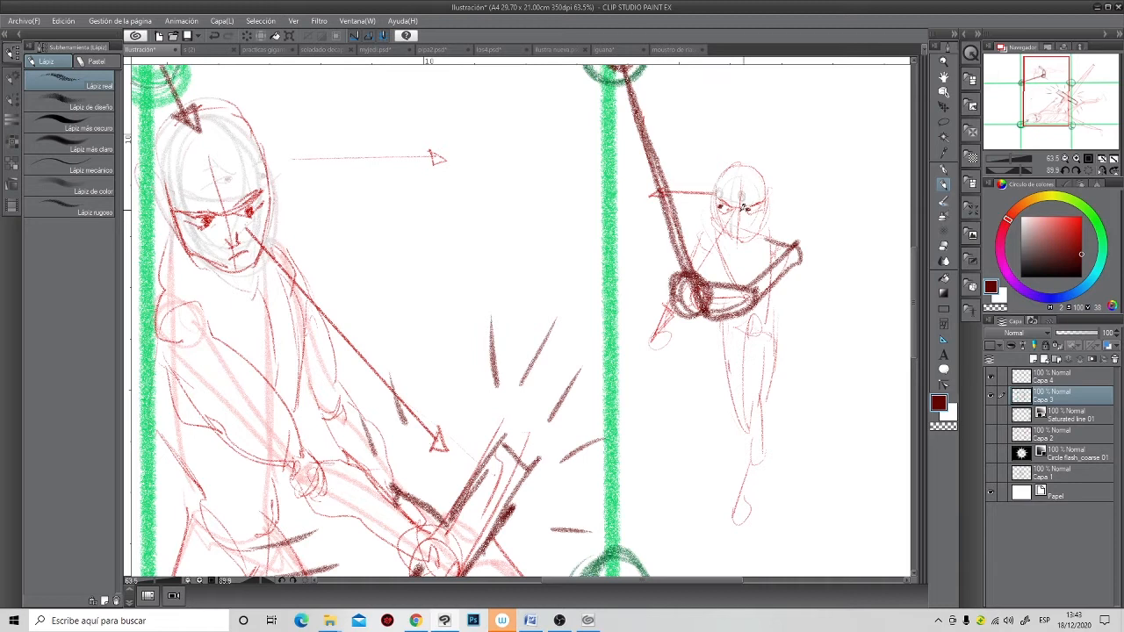
scroll(633, 318, "down", 5)
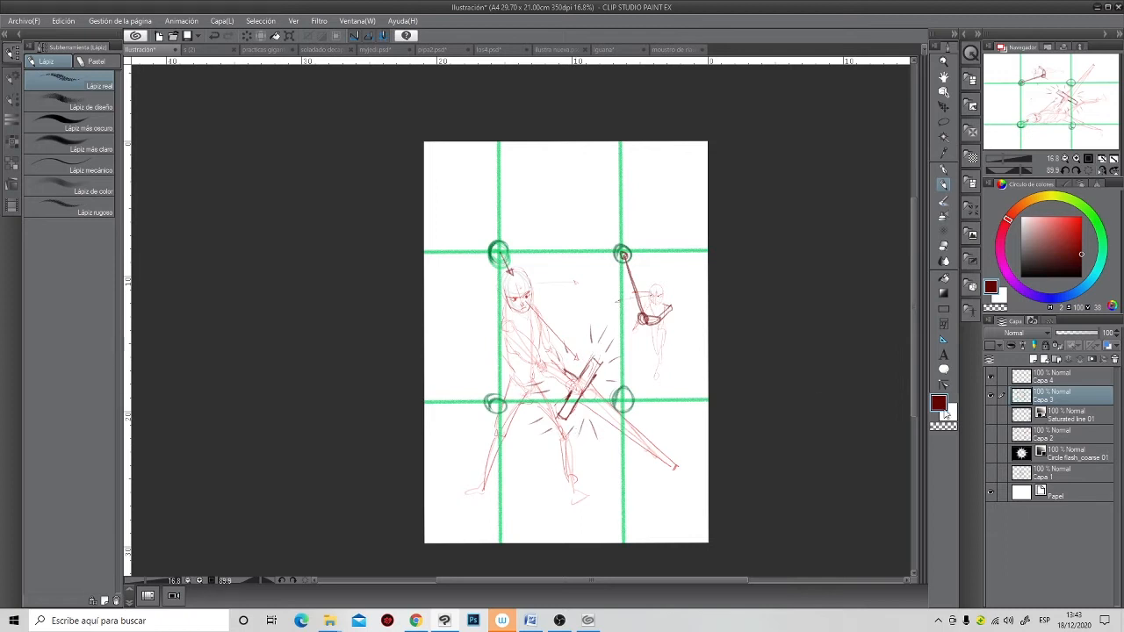
- Delete all drawing layers above Capa 1, make Capa 1 visible and reset the canvas rotation
left_click(1047, 380)
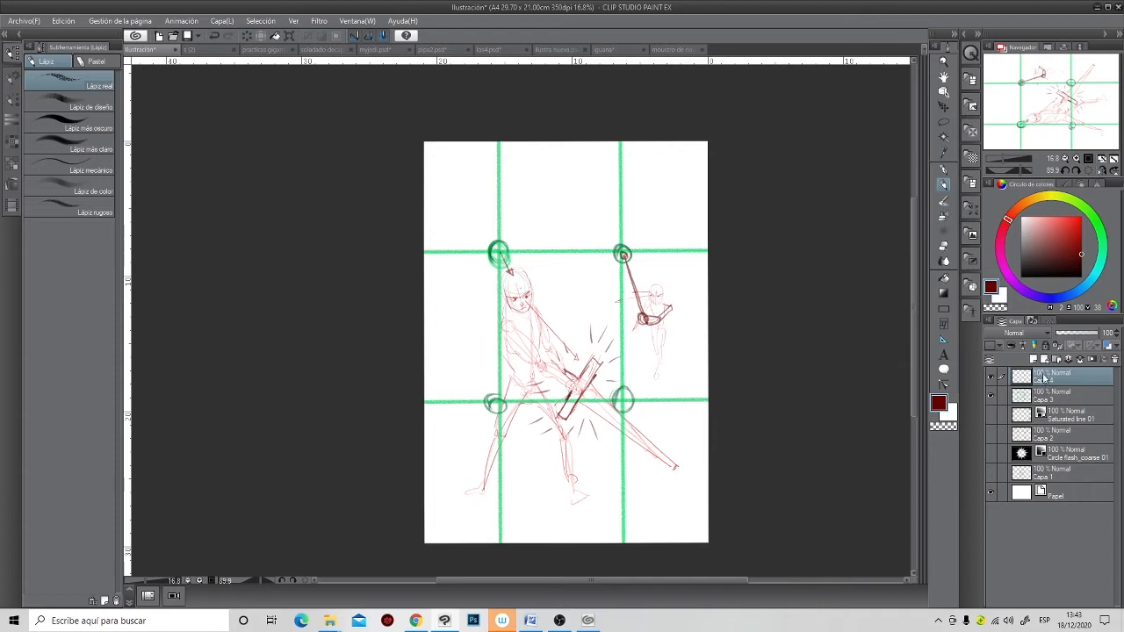
left_click_drag(1084, 380, 1115, 362)
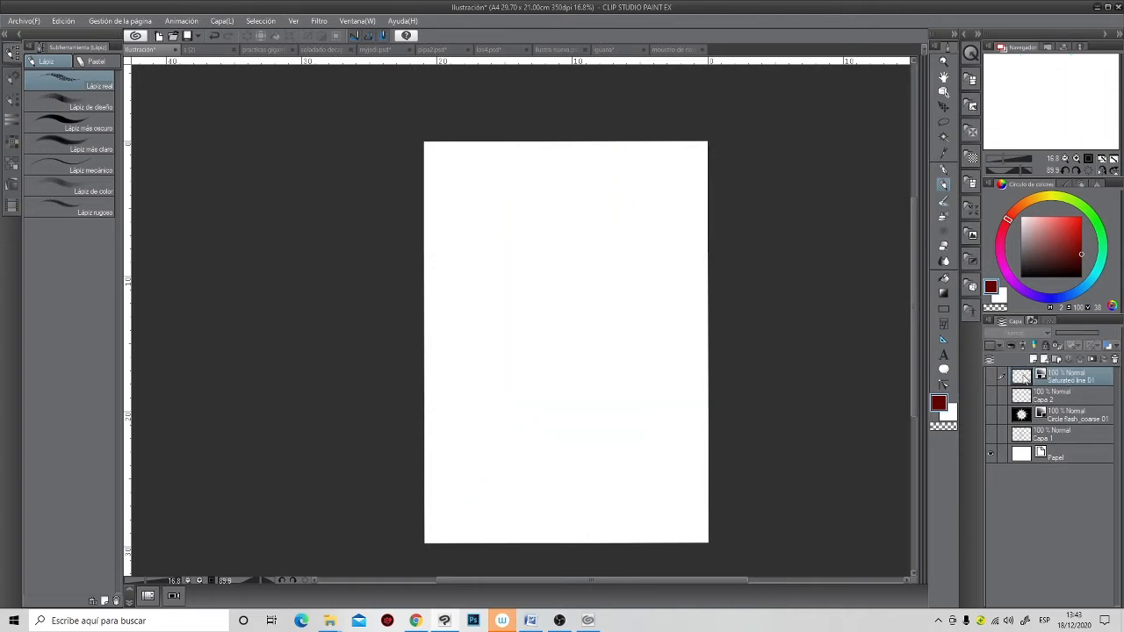
left_click(993, 377)
left_click_drag(1083, 380, 1115, 362)
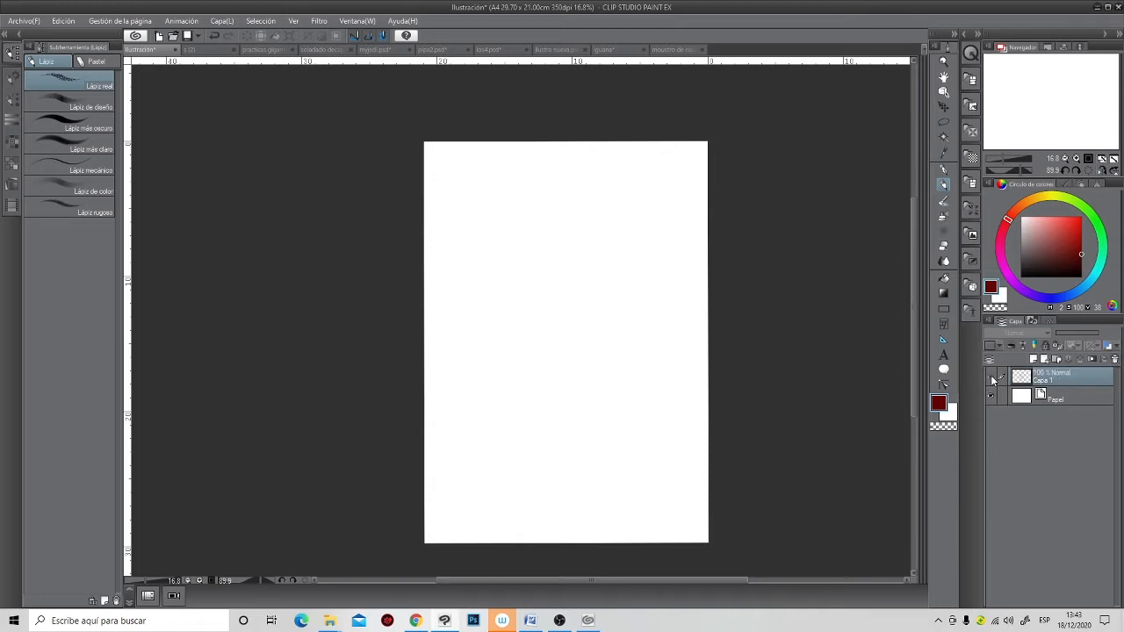
left_click(993, 379)
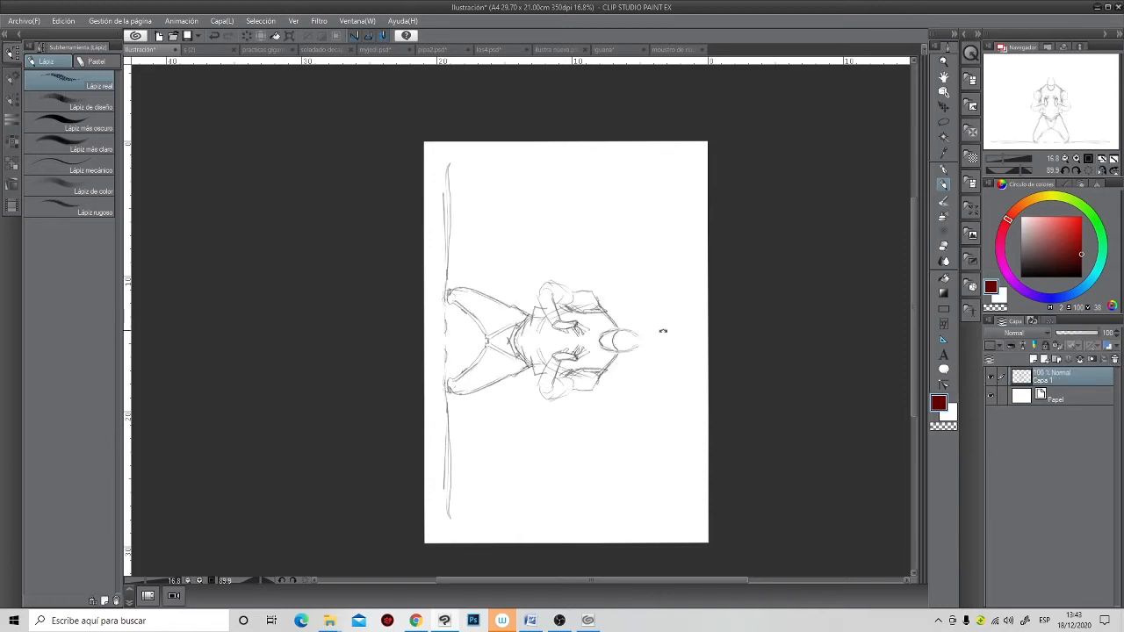
key("ctrl+@")
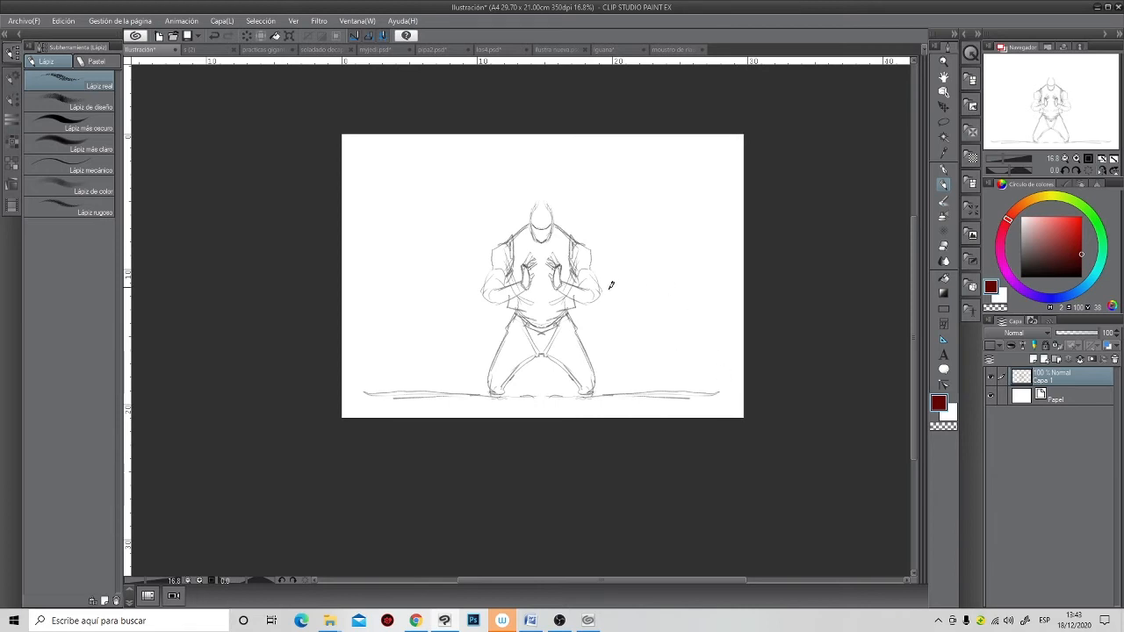
- Draw an upright triangle around the kneeling figure in the dark grey of its sketch lines, with its base on the ground line
left_click(589, 353, "alt")
mouse_move(542, 180)
left_mouse_down()
mouse_move(403, 328)
mouse_move(419, 392)
left_mouse_up()
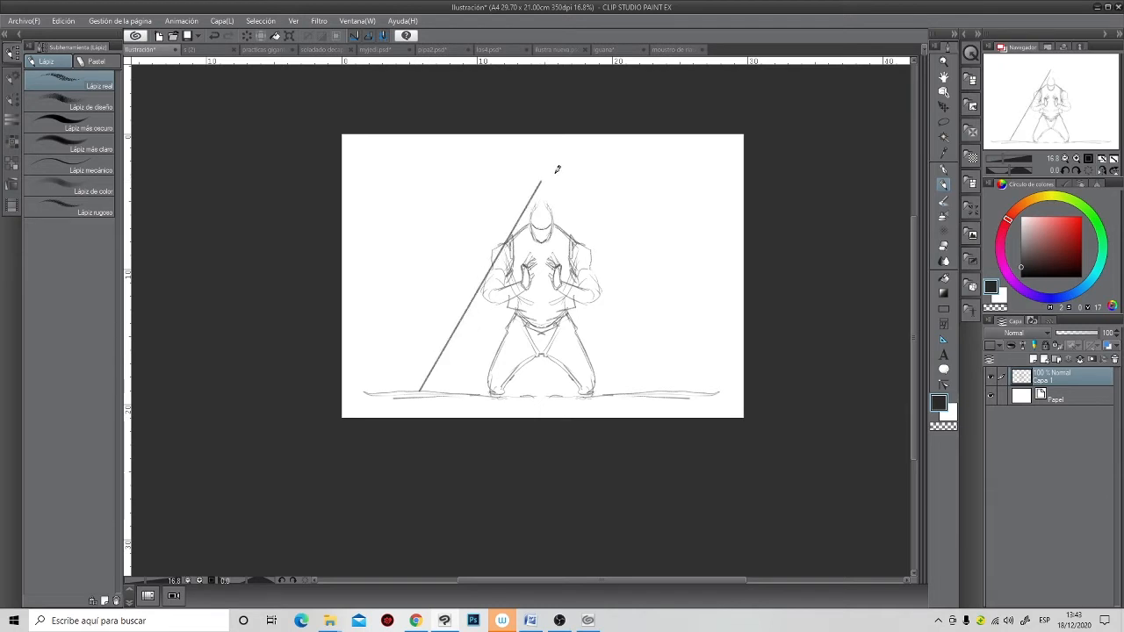
mouse_move(547, 177)
left_mouse_down()
mouse_move(660, 395)
mouse_move(418, 396)
left_mouse_up()
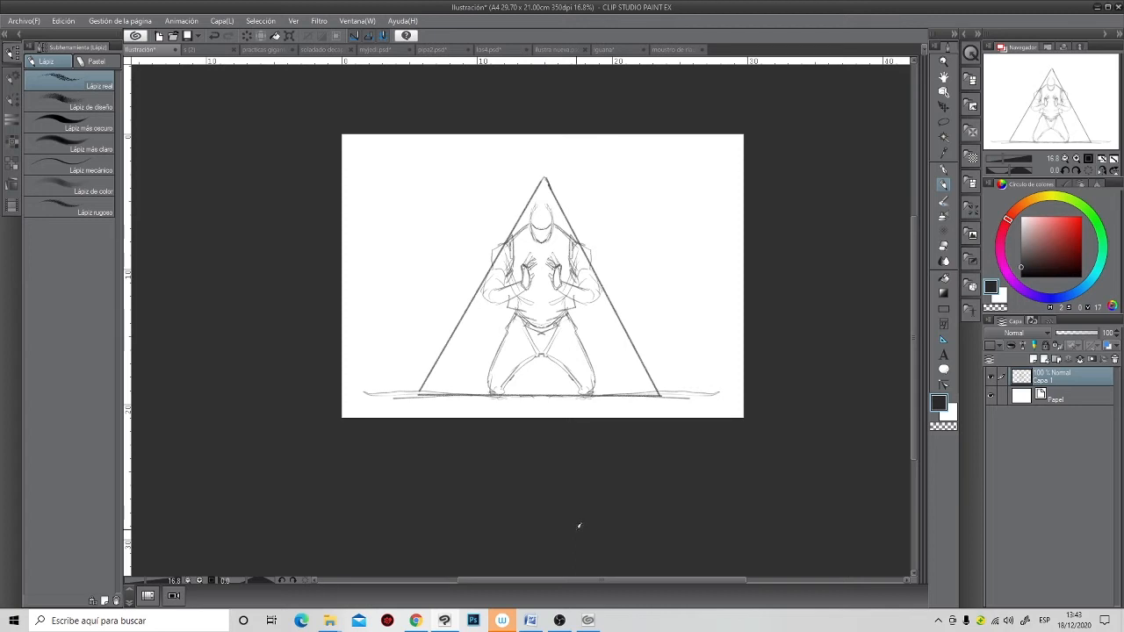
- Add a new layer and draw a thick inverted triangle over the kneeling figure, pointing down at the ground line
left_click(1033, 359)
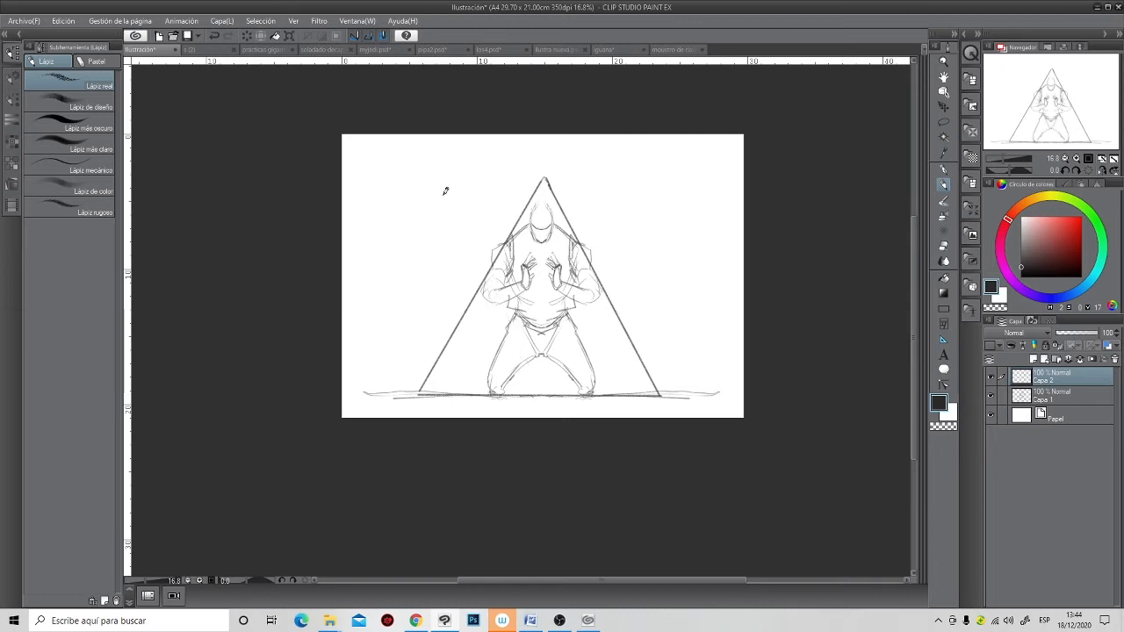
left_click_drag(540, 395, 439, 158)
mouse_move(439, 158)
left_mouse_down()
mouse_move(681, 154)
mouse_move(647, 188)
mouse_move(544, 395)
left_mouse_up()
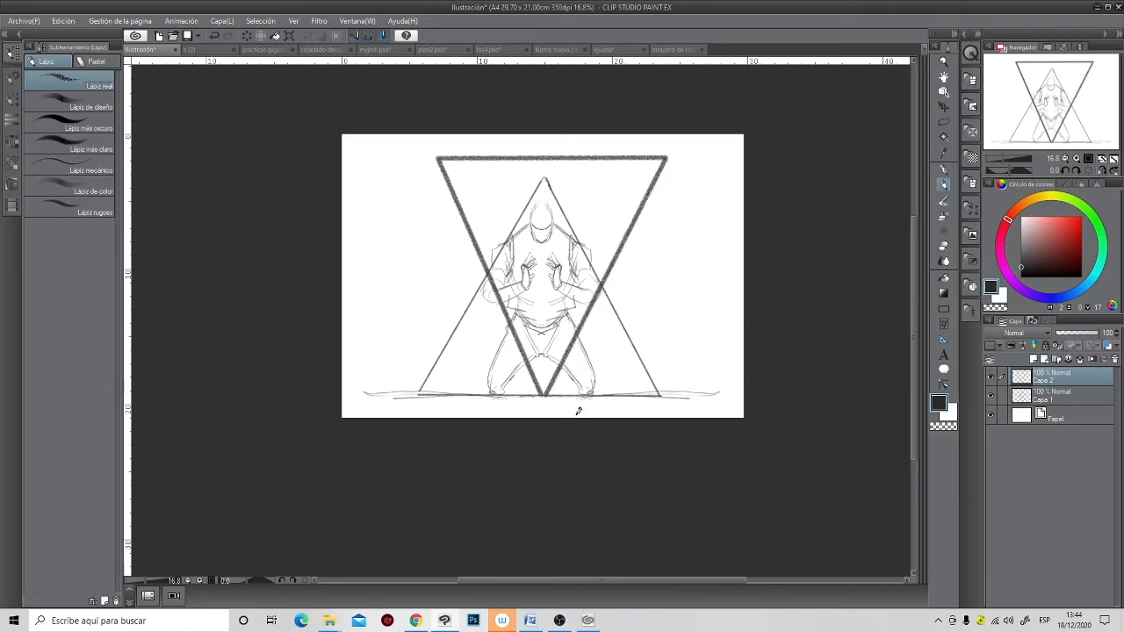
- Hide Capa 1, undo the thick inverted triangle and redraw it with thinner, slightly narrower lines
left_click(992, 396)
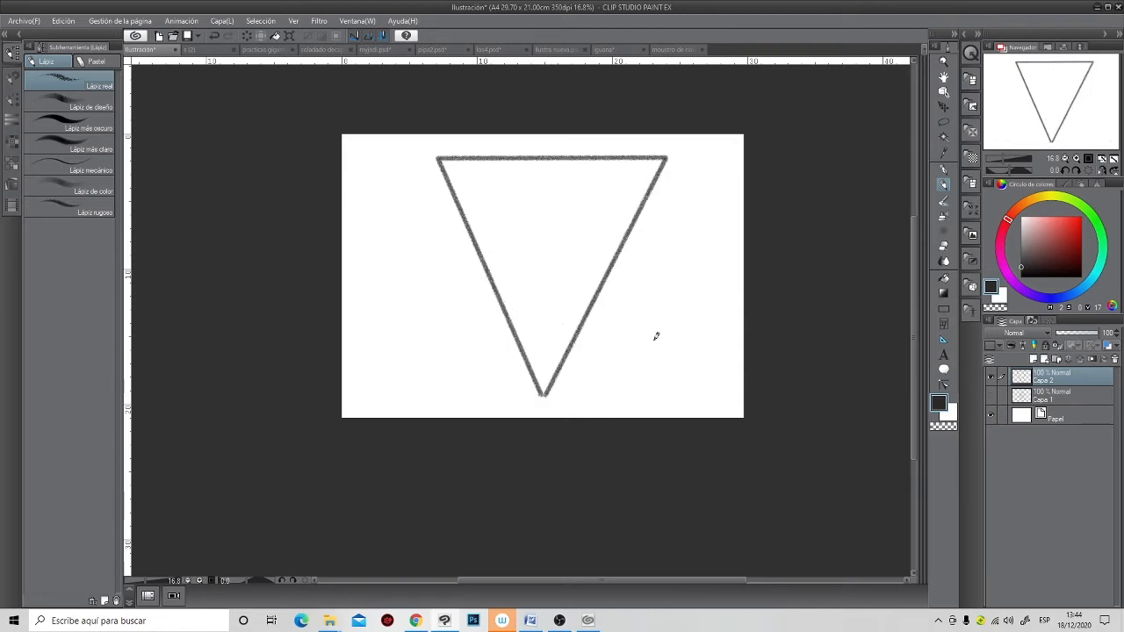
key("ctrl+z")
key("ctrl+z")
key("ctrl+z")
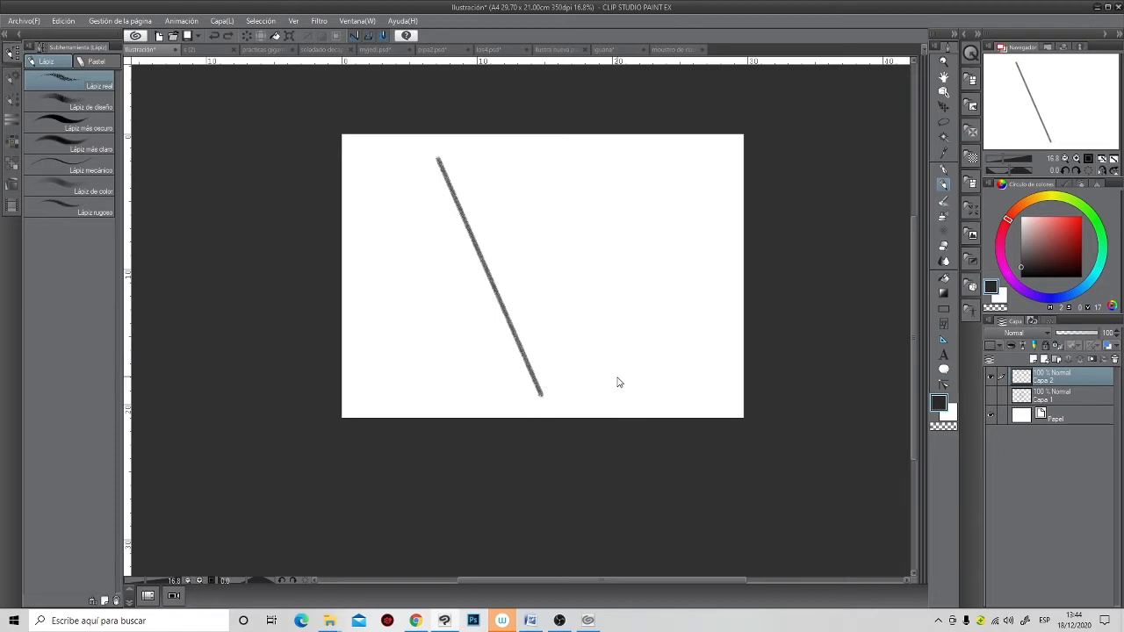
mouse_move(544, 396)
left_mouse_down()
mouse_move(440, 154)
mouse_move(637, 150)
mouse_move(545, 397)
left_mouse_up()
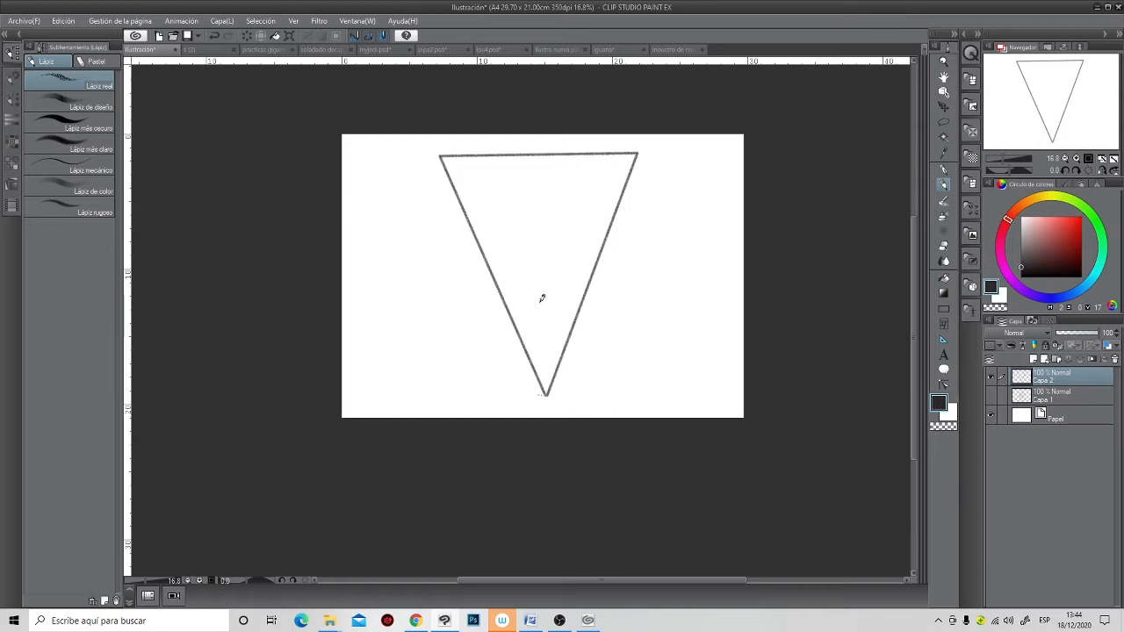
- Sketch a hunched figure in the lower part of the inverted triangle, with head, torso, bent arms and widely spread legs
mouse_move(539, 226)
left_mouse_down()
mouse_move(534, 263)
mouse_move(523, 254)
mouse_move(510, 268)
mouse_move(540, 288)
mouse_move(550, 235)
mouse_move(578, 218)
mouse_move(575, 254)
mouse_move(510, 298)
mouse_move(506, 284)
mouse_move(523, 309)
mouse_move(527, 297)
mouse_move(511, 308)
mouse_move(542, 323)
mouse_move(571, 302)
mouse_move(587, 287)
mouse_move(578, 256)
mouse_move(571, 280)
mouse_move(579, 246)
mouse_move(636, 302)
mouse_move(631, 313)
mouse_move(609, 271)
mouse_move(630, 326)
left_mouse_up()
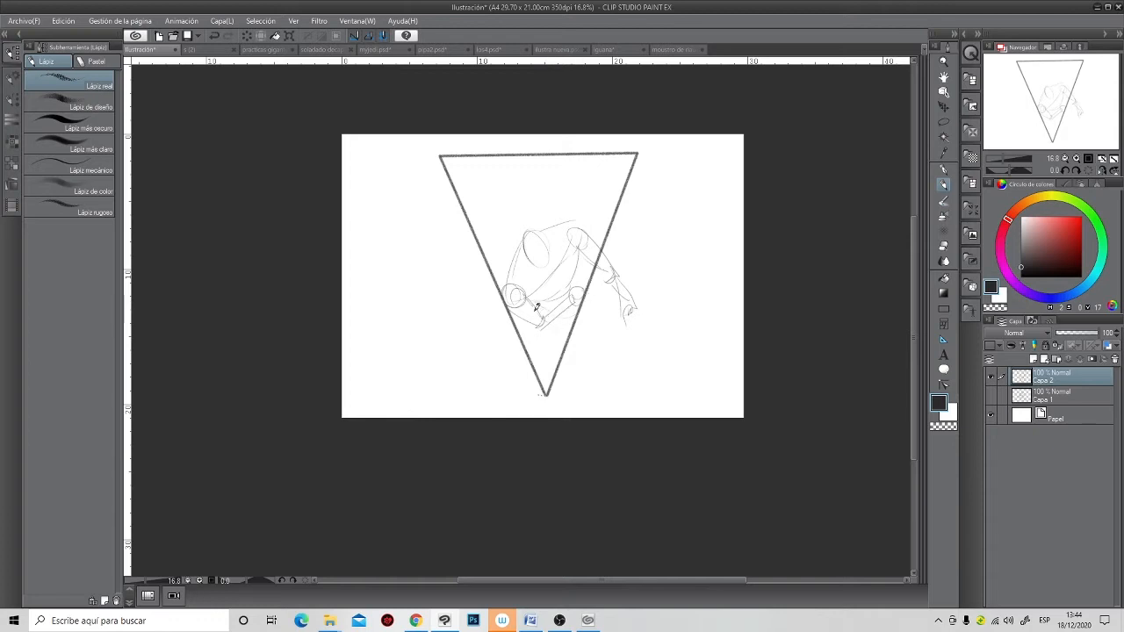
left_click_drag(533, 304, 507, 347)
mouse_move(564, 315)
left_mouse_down()
mouse_move(505, 359)
mouse_move(494, 352)
left_mouse_up()
mouse_move(579, 312)
left_mouse_down()
mouse_move(603, 327)
mouse_move(641, 400)
left_mouse_up()
left_click_drag(495, 359, 458, 395)
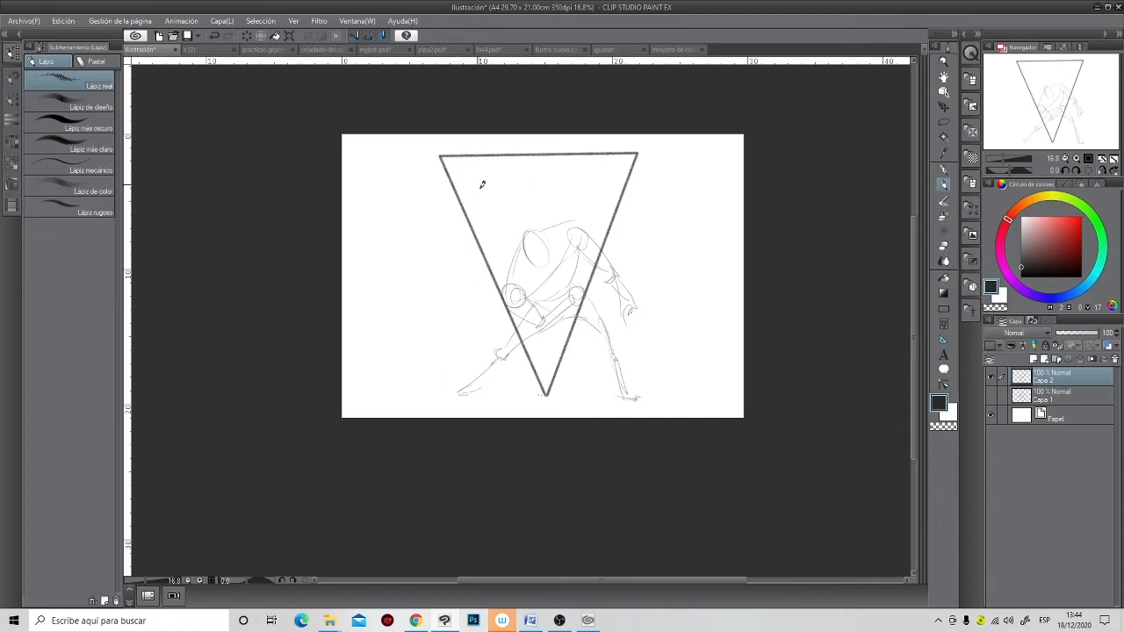
- Sketch two large rounded masses above the hunched figure, around the two upper corners of the inverted triangle
mouse_move(481, 243)
left_mouse_down()
mouse_move(488, 176)
mouse_move(525, 186)
mouse_move(537, 228)
mouse_move(476, 153)
mouse_move(494, 254)
mouse_move(528, 201)
mouse_move(617, 213)
mouse_move(572, 226)
mouse_move(589, 159)
mouse_move(640, 232)
mouse_move(621, 246)
mouse_move(580, 158)
mouse_move(579, 228)
mouse_move(598, 151)
mouse_move(634, 231)
left_mouse_up()
mouse_move(536, 227)
left_mouse_down()
mouse_move(534, 177)
mouse_move(454, 160)
left_mouse_up()
left_click_drag(502, 254, 485, 202)
- Sketch a leaning figure's head, shoulders and extended arm over the rounded mass at the triangle's upper-left corner
scroll(489, 221, "up", 1)
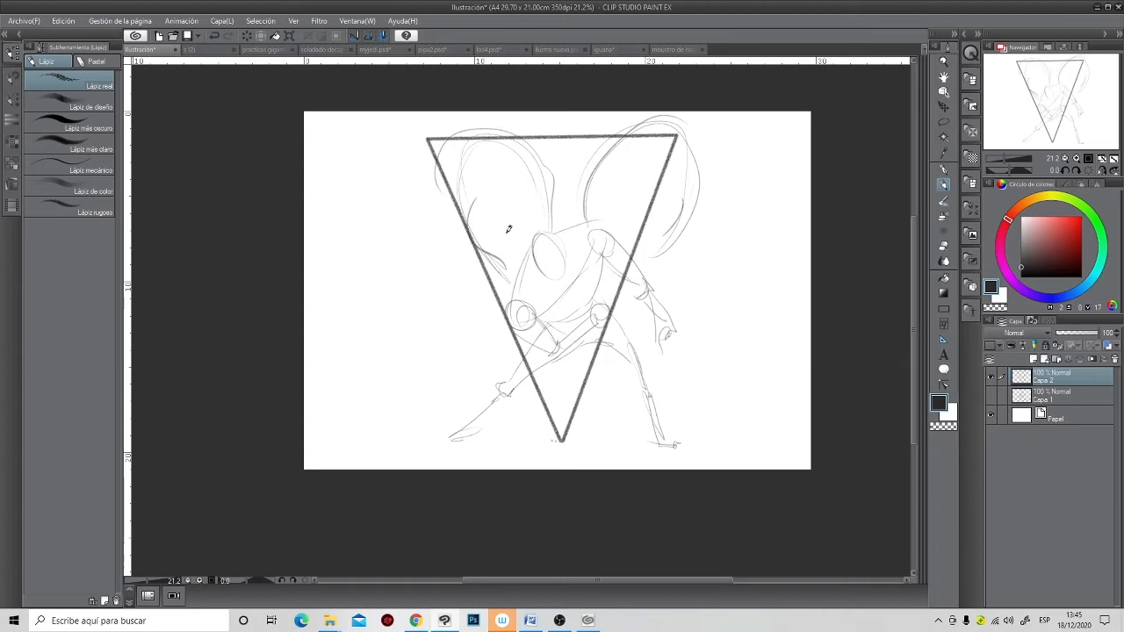
scroll(555, 327, "down", 1)
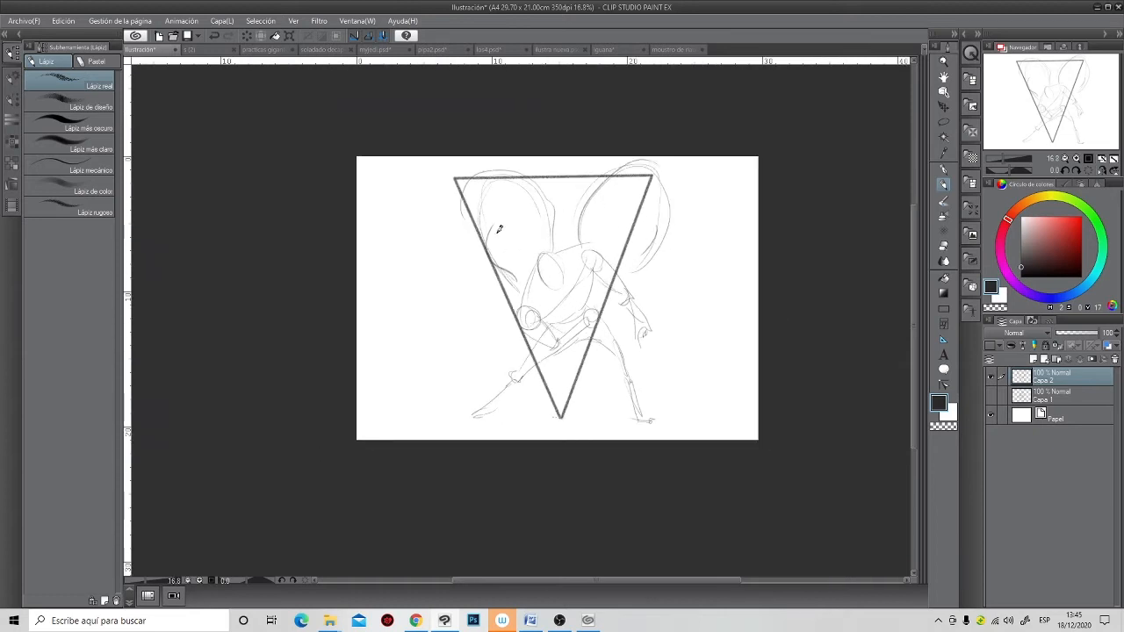
mouse_move(501, 199)
left_mouse_down()
mouse_move(503, 173)
mouse_move(500, 200)
mouse_move(497, 185)
mouse_move(513, 182)
mouse_move(514, 194)
mouse_move(499, 206)
mouse_move(499, 188)
mouse_move(523, 189)
mouse_move(518, 226)
mouse_move(534, 233)
mouse_move(470, 240)
mouse_move(479, 249)
mouse_move(418, 322)
left_mouse_up()
mouse_move(531, 224)
left_mouse_down()
mouse_move(509, 231)
mouse_move(549, 208)
mouse_move(530, 227)
mouse_move(575, 221)
mouse_move(564, 207)
mouse_move(567, 227)
mouse_move(491, 264)
mouse_move(536, 276)
mouse_move(525, 303)
left_mouse_up()
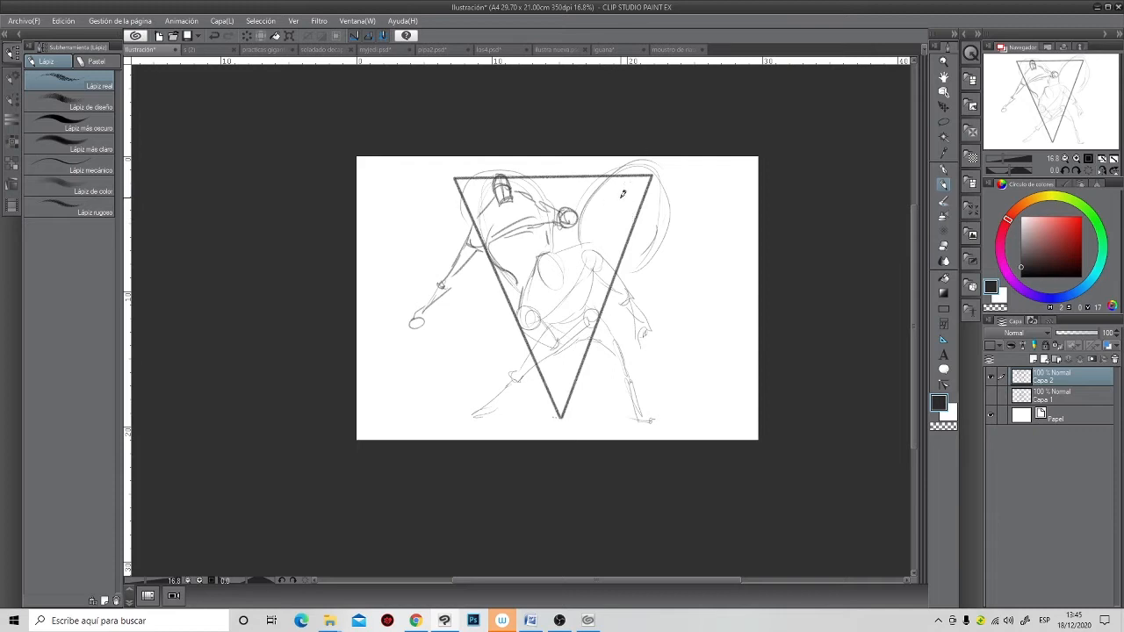
- Sketch the upper-right figure's head oval, torso contour, circular joints and arm over its faint guide ellipse
mouse_move(620, 188)
left_mouse_down()
mouse_move(606, 203)
mouse_move(666, 180)
mouse_move(672, 213)
mouse_move(660, 230)
mouse_move(625, 232)
mouse_move(668, 234)
mouse_move(607, 226)
mouse_move(619, 246)
left_mouse_up()
left_click_drag(597, 187, 587, 222)
left_click_drag(666, 235, 649, 251)
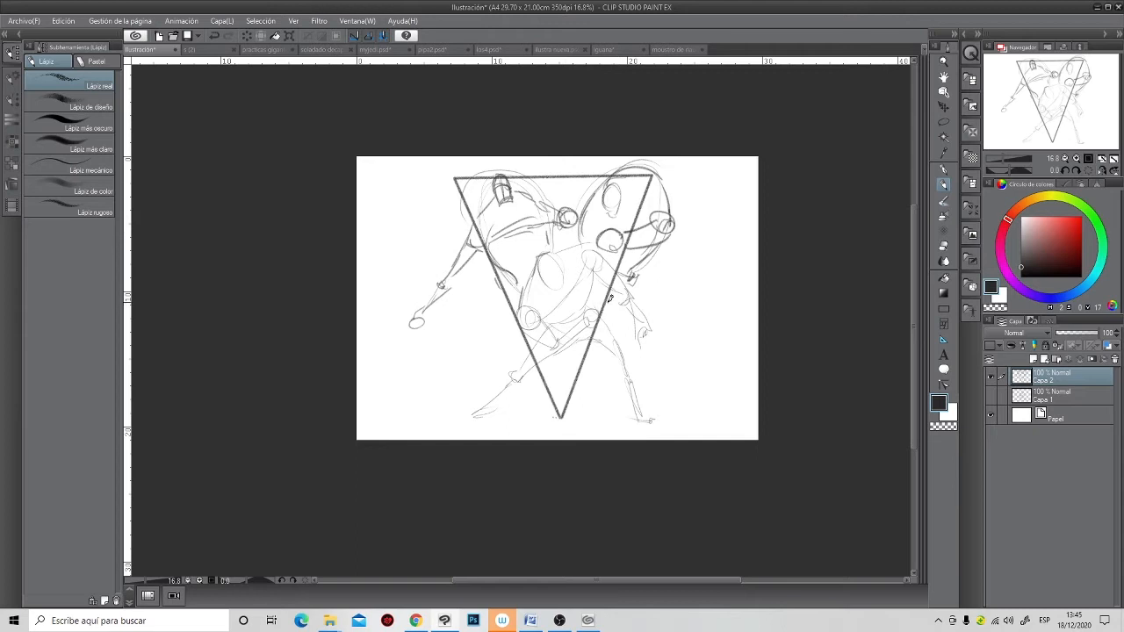
- Draw the central figure's facial features and an arrow showing its gaze toward the upper right
scroll(523, 283, "up", 4)
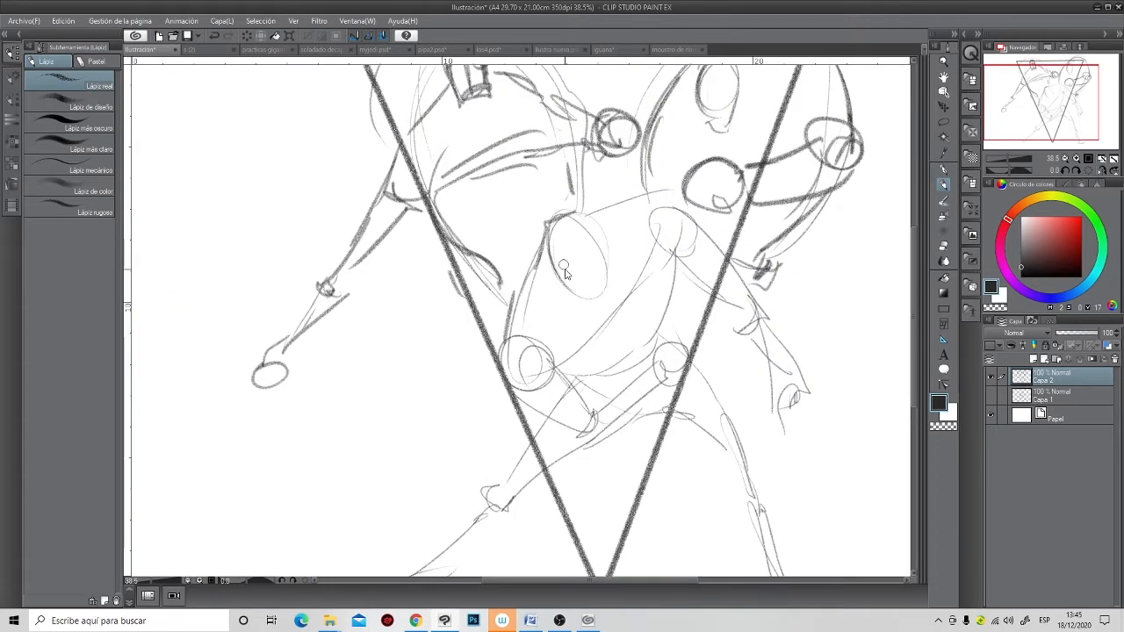
mouse_move(553, 266)
left_mouse_down()
mouse_move(594, 225)
mouse_move(570, 255)
mouse_move(593, 260)
mouse_move(596, 286)
left_mouse_up()
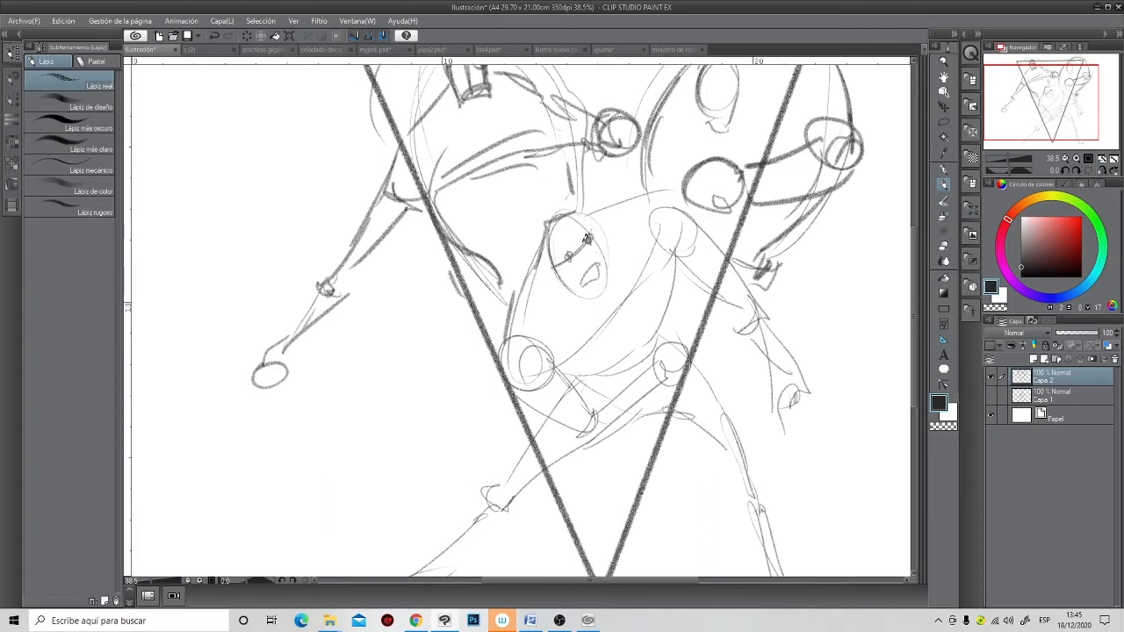
left_click_drag(581, 237, 590, 233)
left_click_drag(628, 196, 622, 207)
- Draw the upper-right figure's eyes, brows and mouth, plus an arrow showing its gaze toward the left
left_click_drag(672, 151, 644, 226)
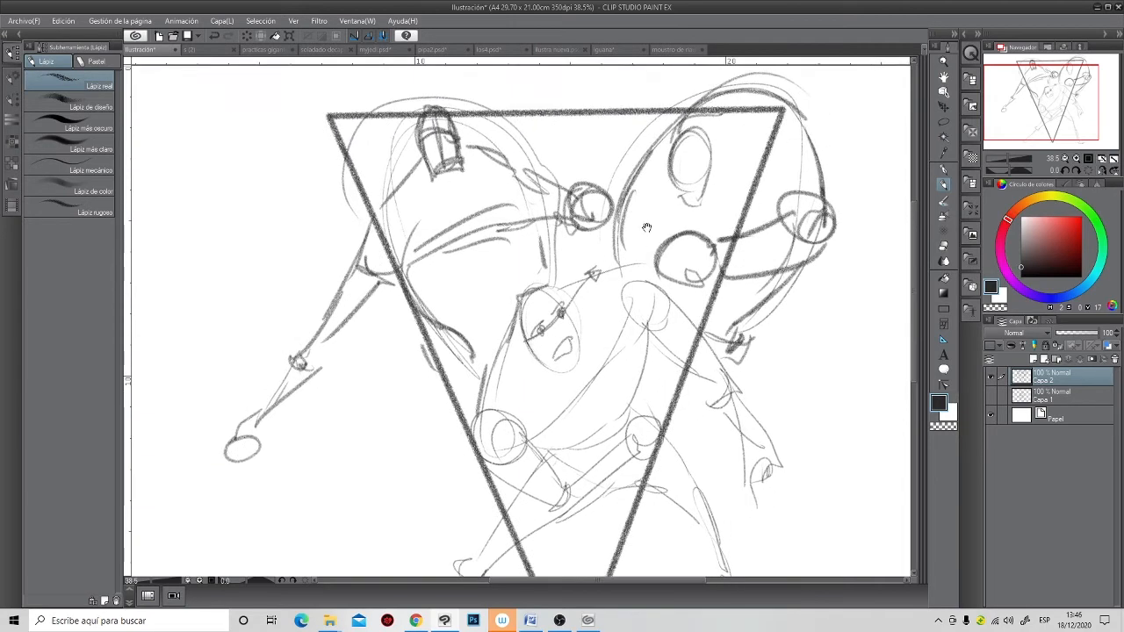
left_click_drag(697, 144, 675, 151)
mouse_move(600, 146)
left_mouse_down()
mouse_move(698, 147)
mouse_move(687, 136)
mouse_move(699, 163)
left_mouse_up()
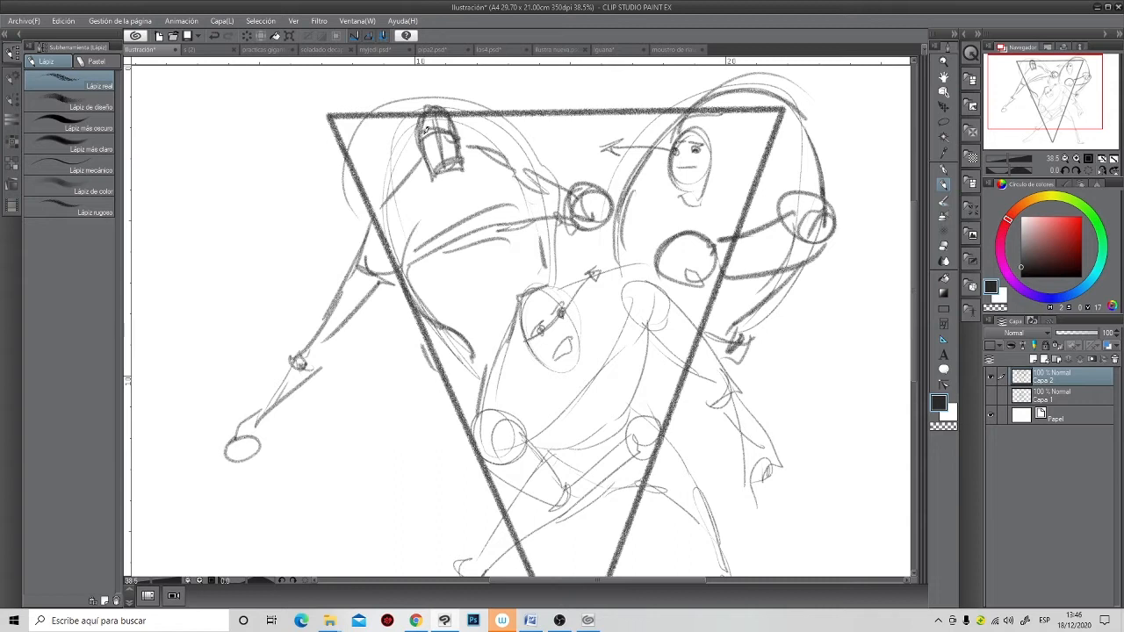
- Draw the upper-left figure's facial features and an arrow showing its gaze down toward the central figure
mouse_move(445, 127)
left_mouse_down()
mouse_move(479, 220)
mouse_move(471, 205)
left_mouse_up()
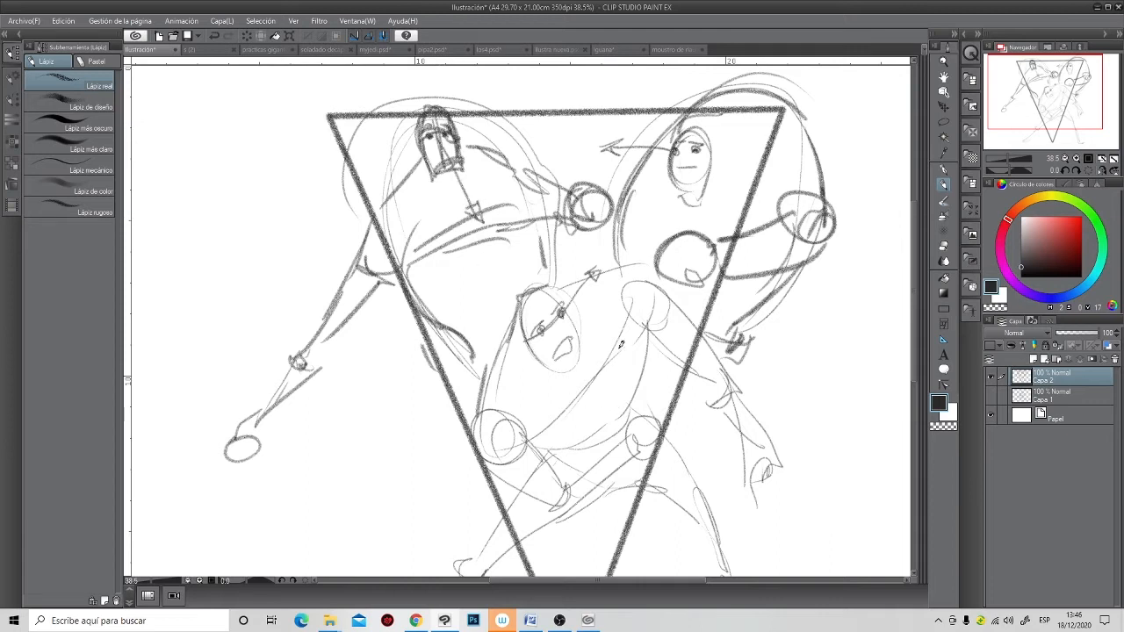
left_click_drag(449, 156, 436, 153)
scroll(495, 300, "down", 2)
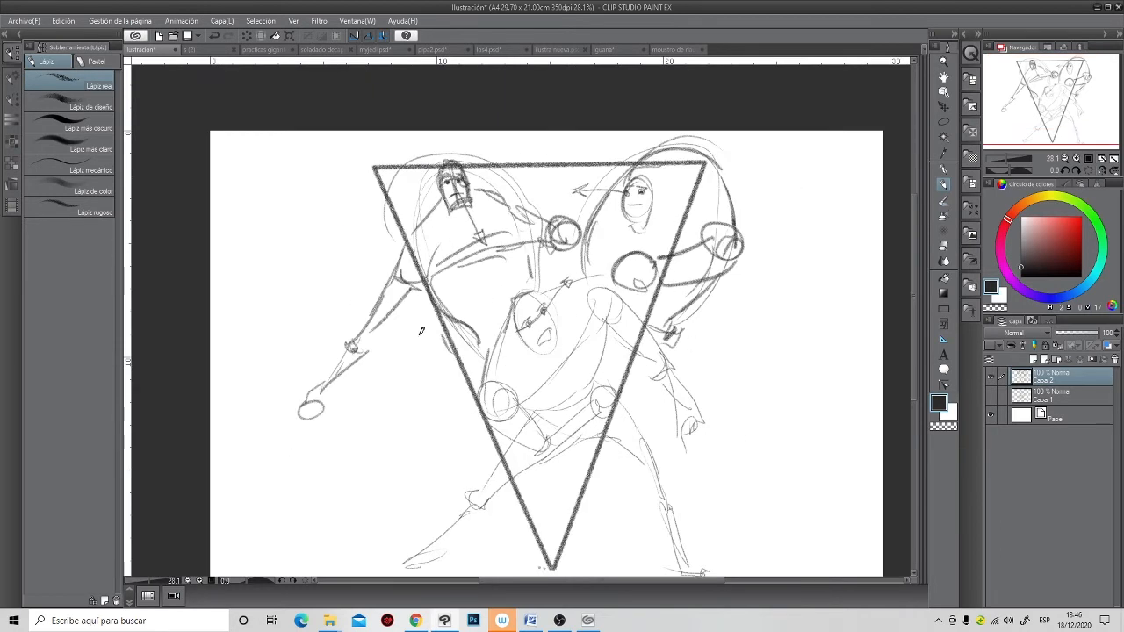
- On a new layer, draw a dark red curved arrow looping past the right figure's head to the left figure's head
left_click(1082, 238)
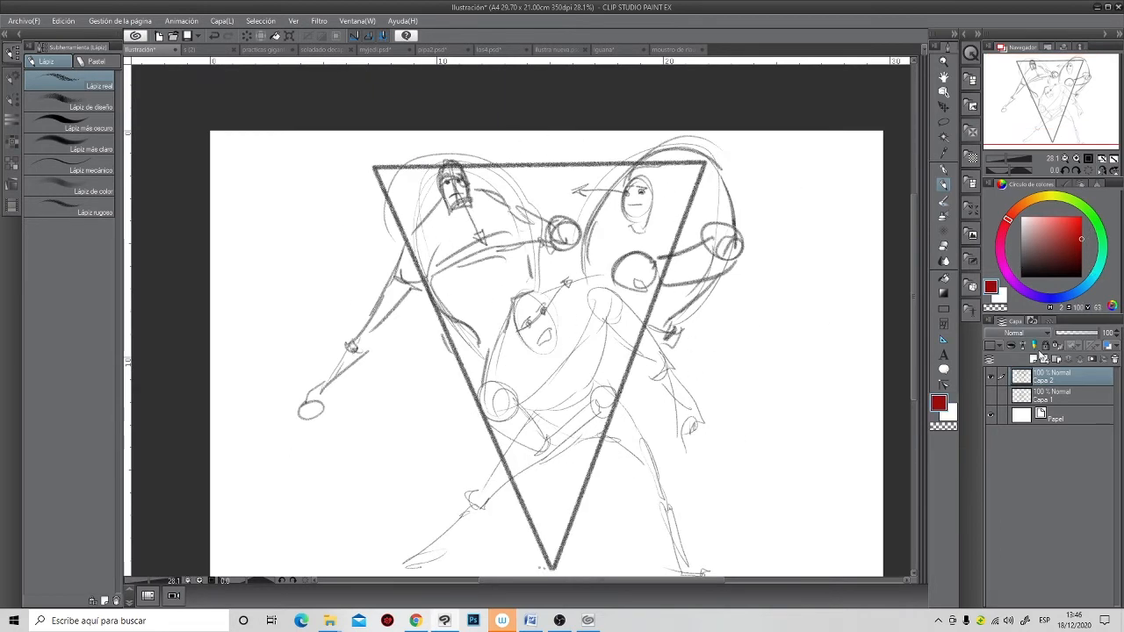
left_click(1034, 359)
mouse_move(621, 163)
left_mouse_down()
mouse_move(537, 159)
mouse_move(474, 185)
left_mouse_up()
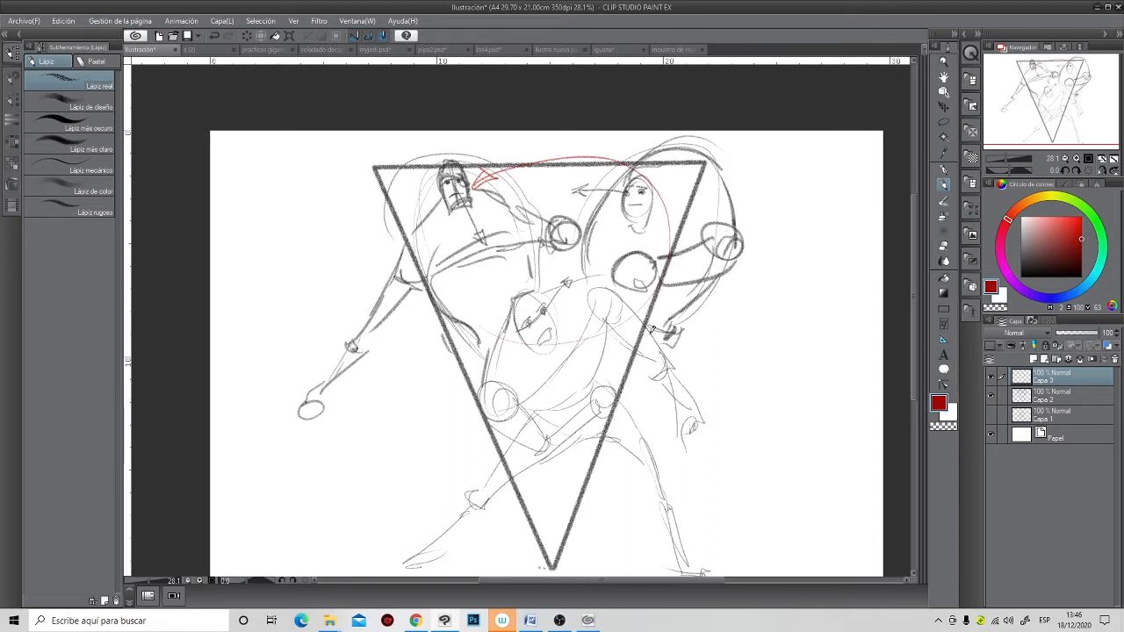
- Hide the layers Capa 3 and Capa 2 and add a new empty layer above them
scroll(640, 379, "down", 2)
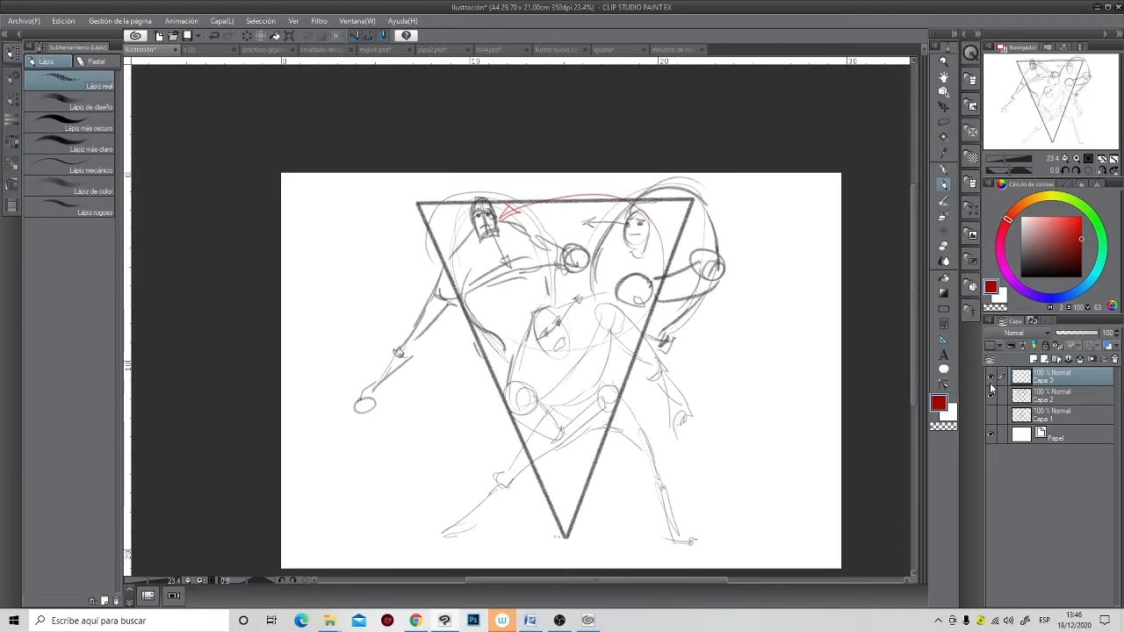
left_click(990, 379)
left_click(991, 396)
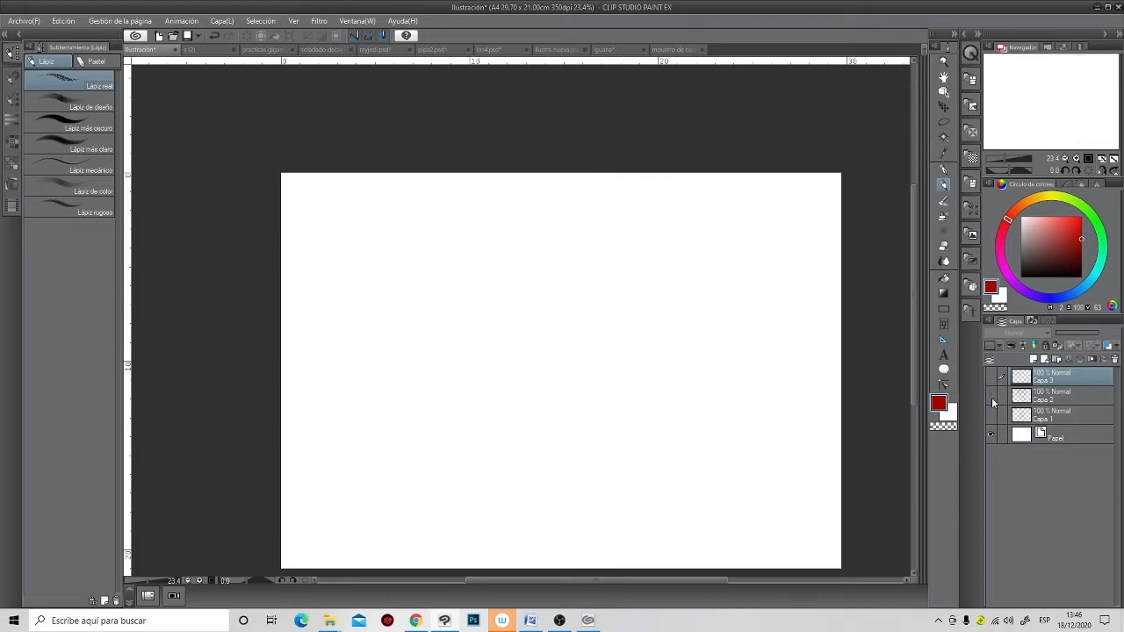
left_click(1034, 360)
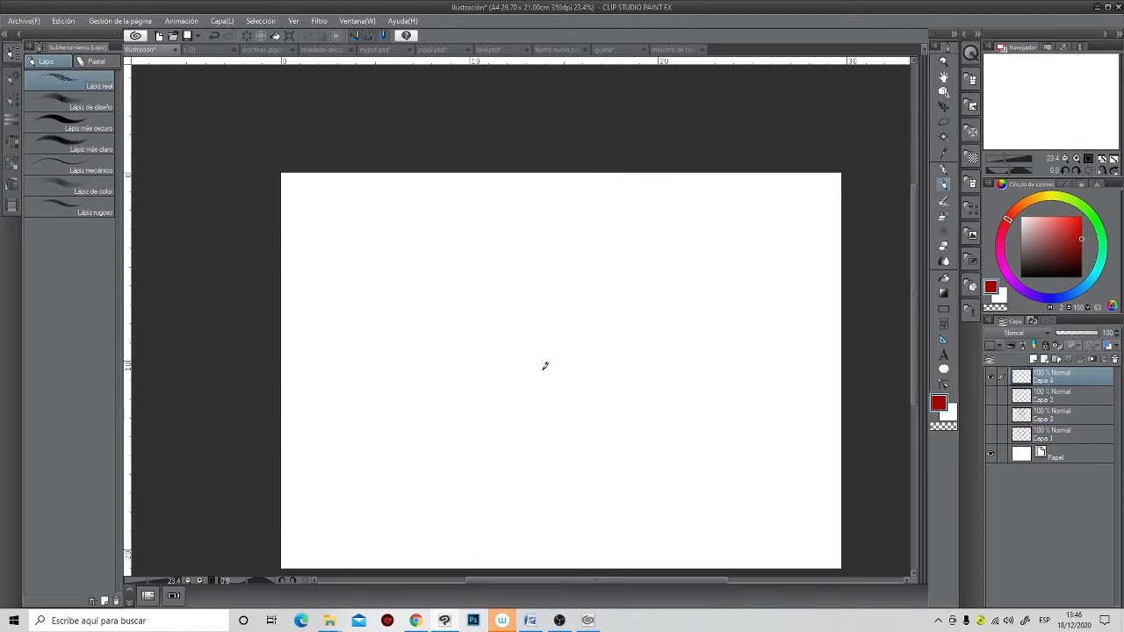
- Draw a straight red horizon line about 15 cm long across the middle of the page and label it LH
scroll(510, 421, "down", 2)
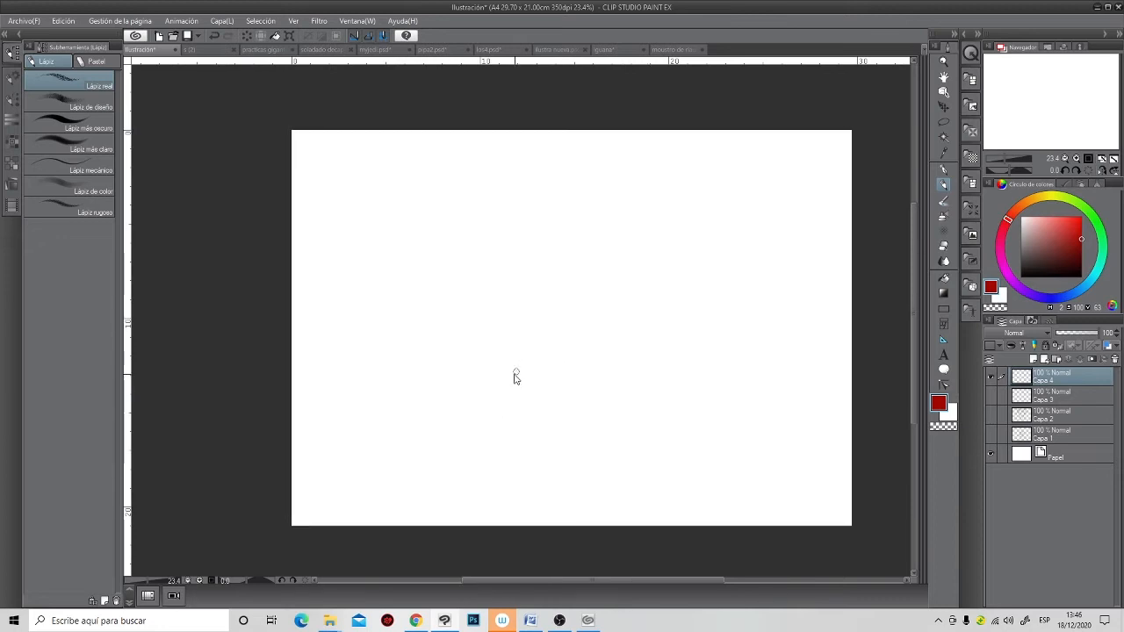
scroll(501, 380, "up", 3)
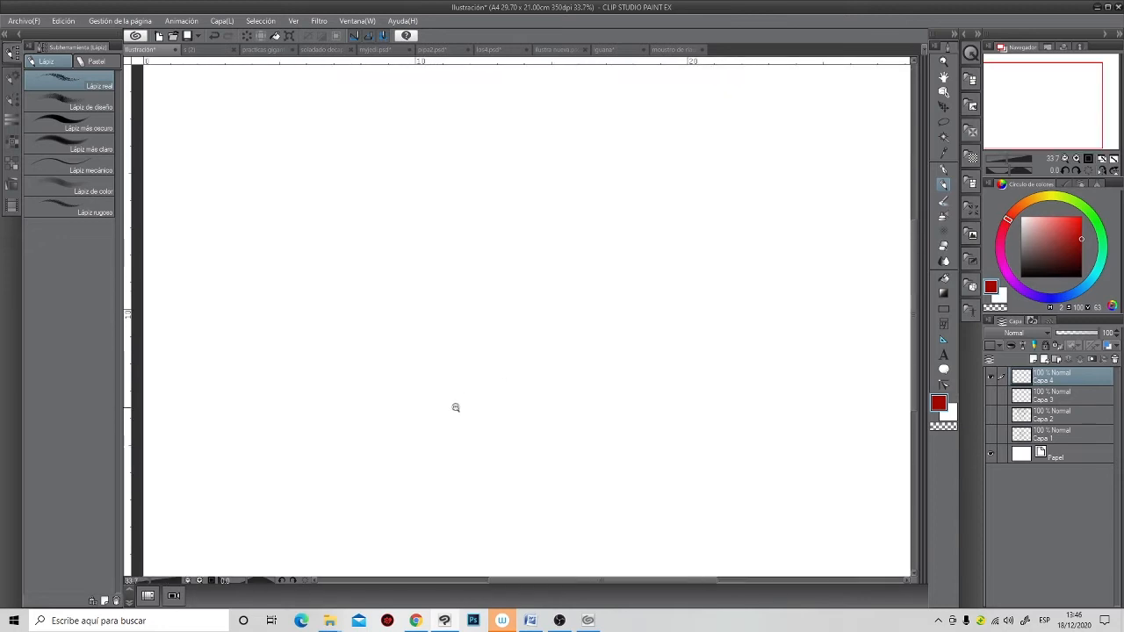
scroll(454, 407, "down", 4)
mouse_move(383, 386)
left_mouse_down()
mouse_move(560, 380)
mouse_move(659, 391)
left_mouse_up()
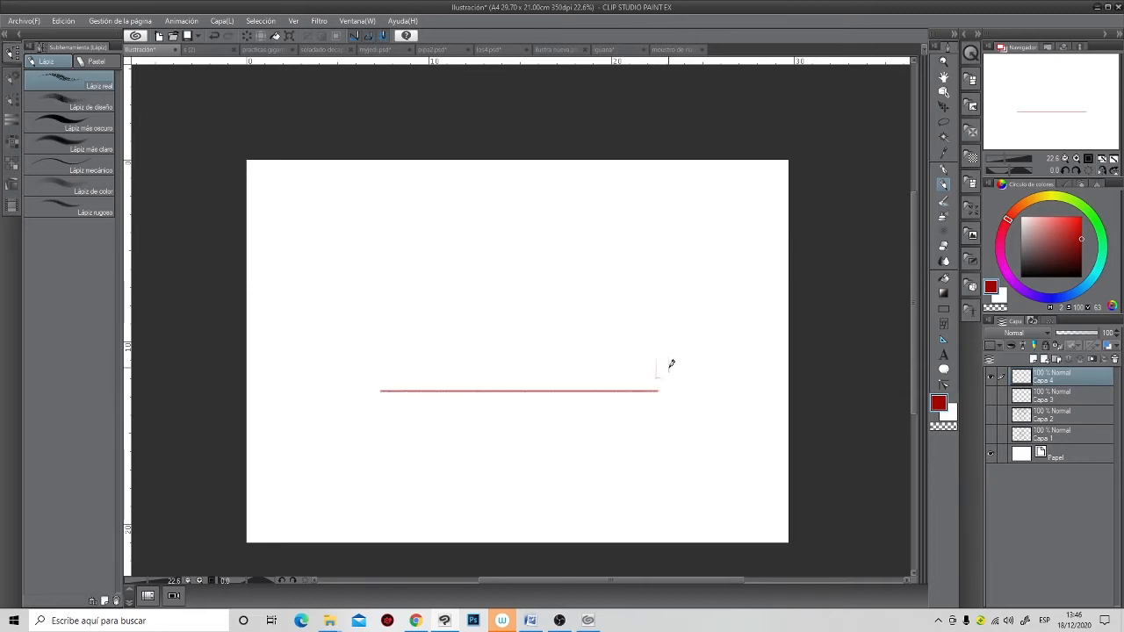
scroll(665, 394, "left", 1)
scroll(582, 414, "up", 1)
scroll(583, 415, "up", 2)
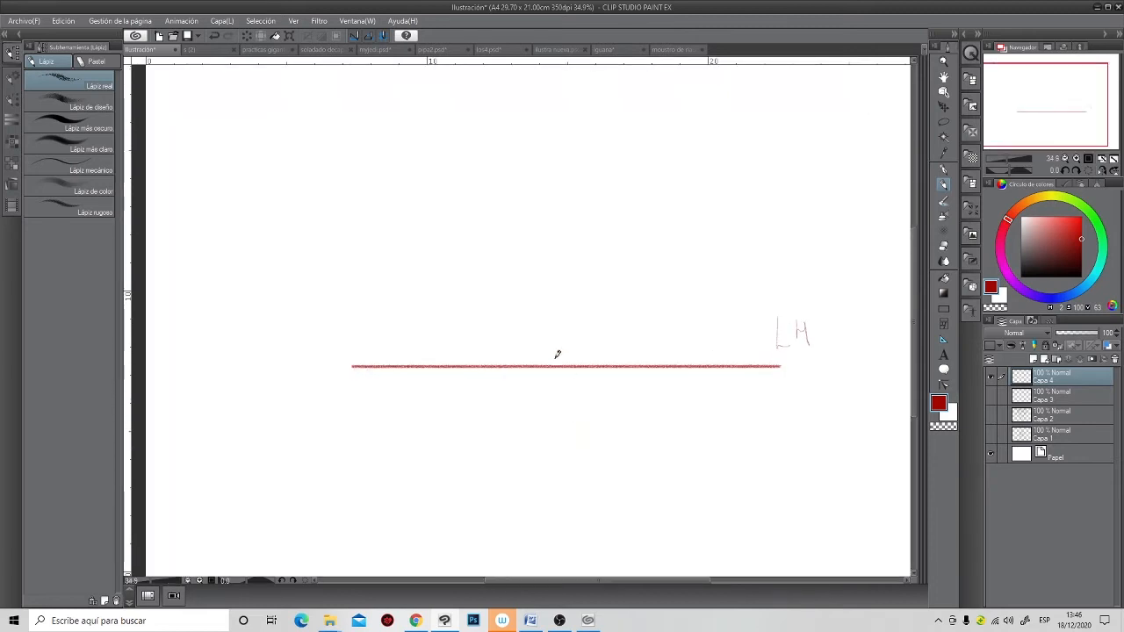
- Mark the vanishing point with an X at the middle of the horizon line and label it PF
mouse_move(582, 353)
left_mouse_down()
mouse_move(557, 378)
mouse_move(583, 378)
left_mouse_up()
mouse_move(564, 326)
left_mouse_down()
mouse_move(571, 344)
mouse_move(586, 322)
left_mouse_up()
scroll(587, 380, "down", 1)
scroll(586, 381, "down", 1)
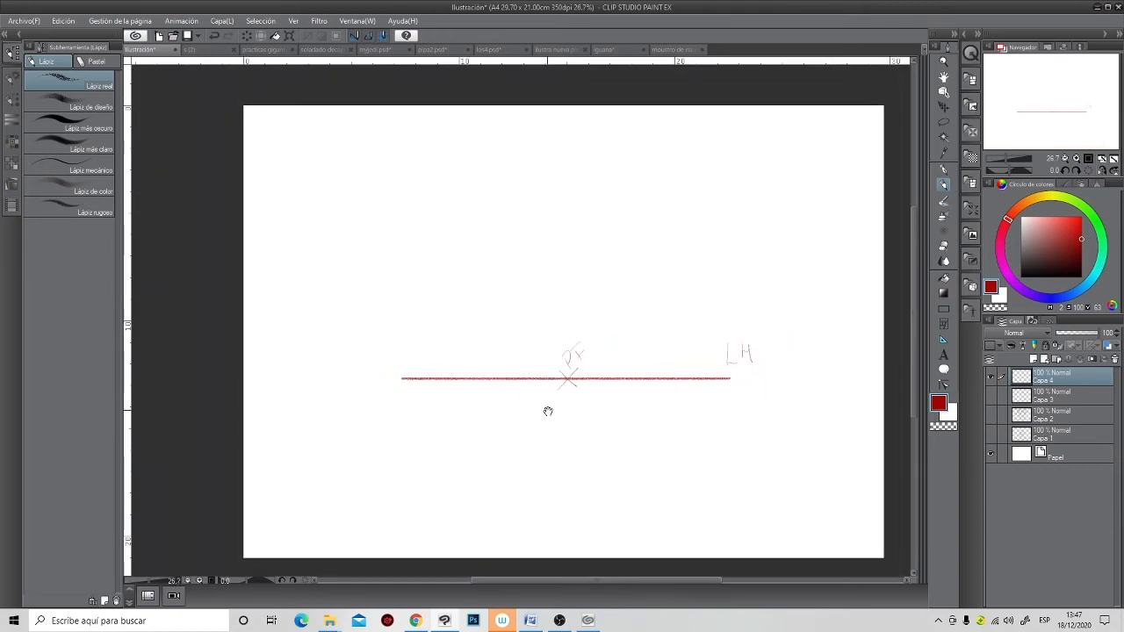
- Draw a near-square rectangle above the horizon line and a smaller rectangle below it to the right of the vanishing point
left_click(943, 309)
left_click_drag(473, 129, 561, 217)
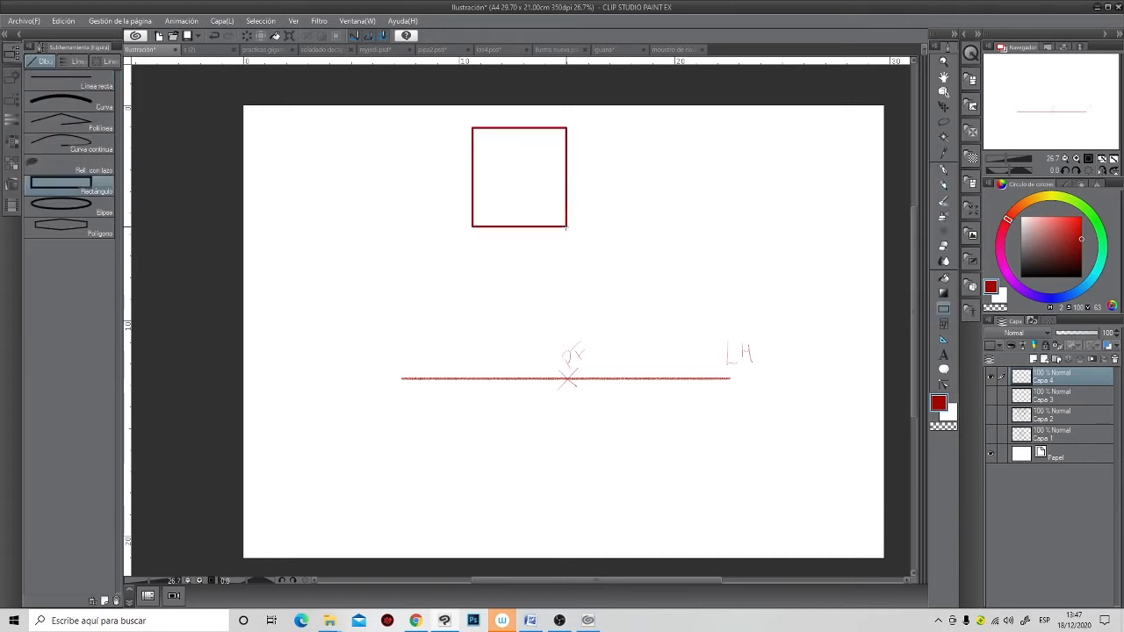
left_click_drag(590, 504, 594, 412)
left_click_drag(642, 352, 719, 413)
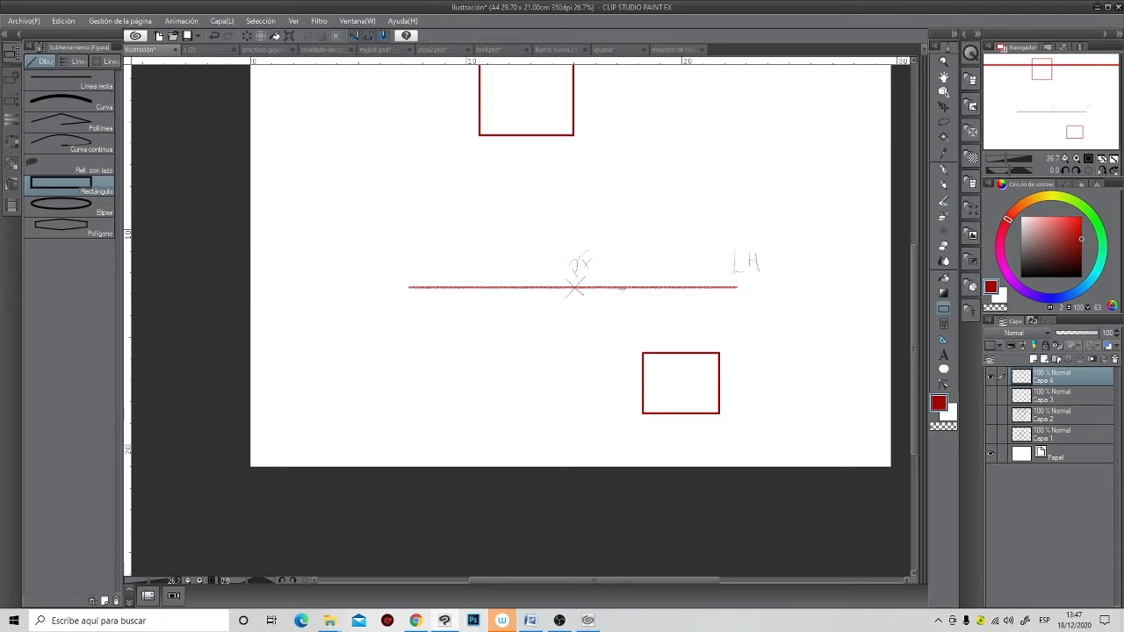
left_click_drag(616, 302, 655, 381)
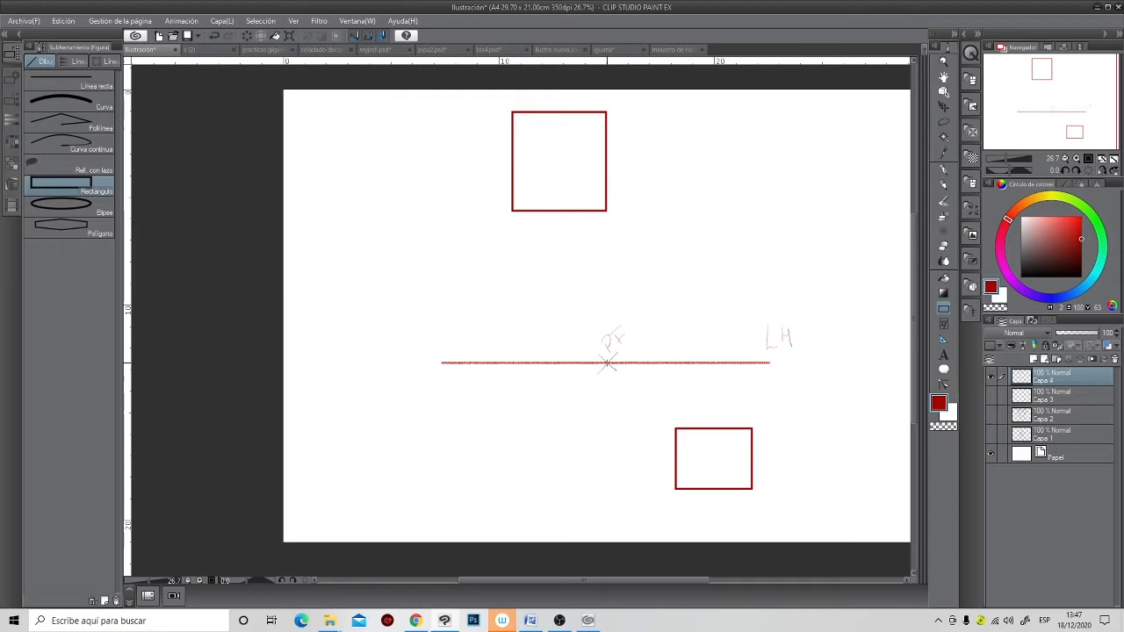
- With the pencil, draw straight lines from the vanishing point to the two lower corners of the upper square
scroll(557, 297, "down", 1)
scroll(536, 281, "up", 3)
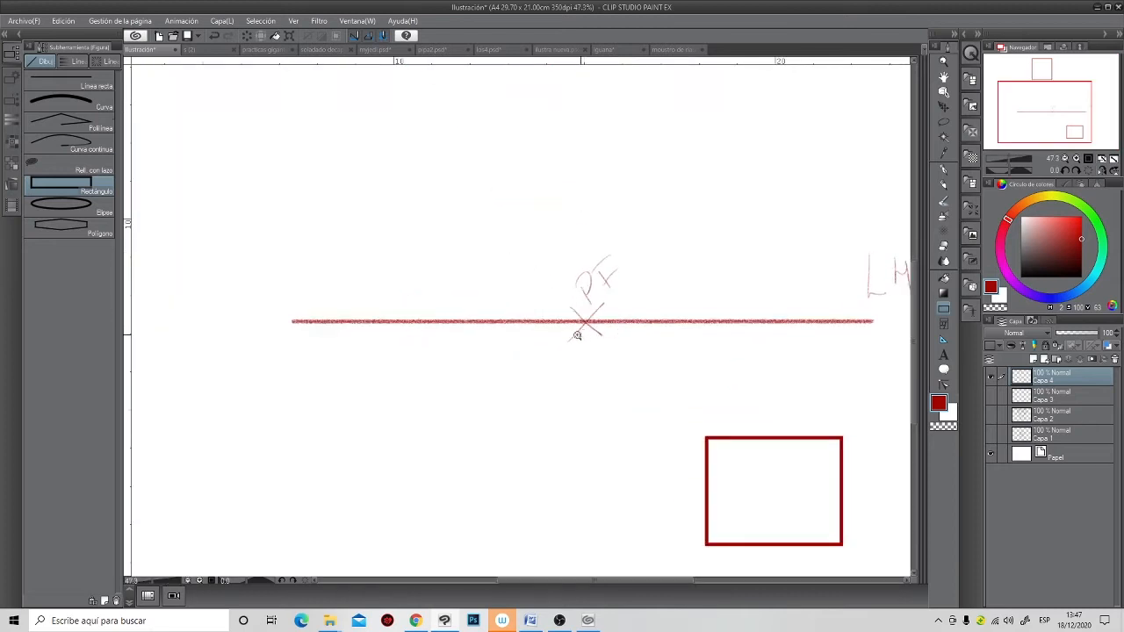
scroll(577, 335, "down", 1)
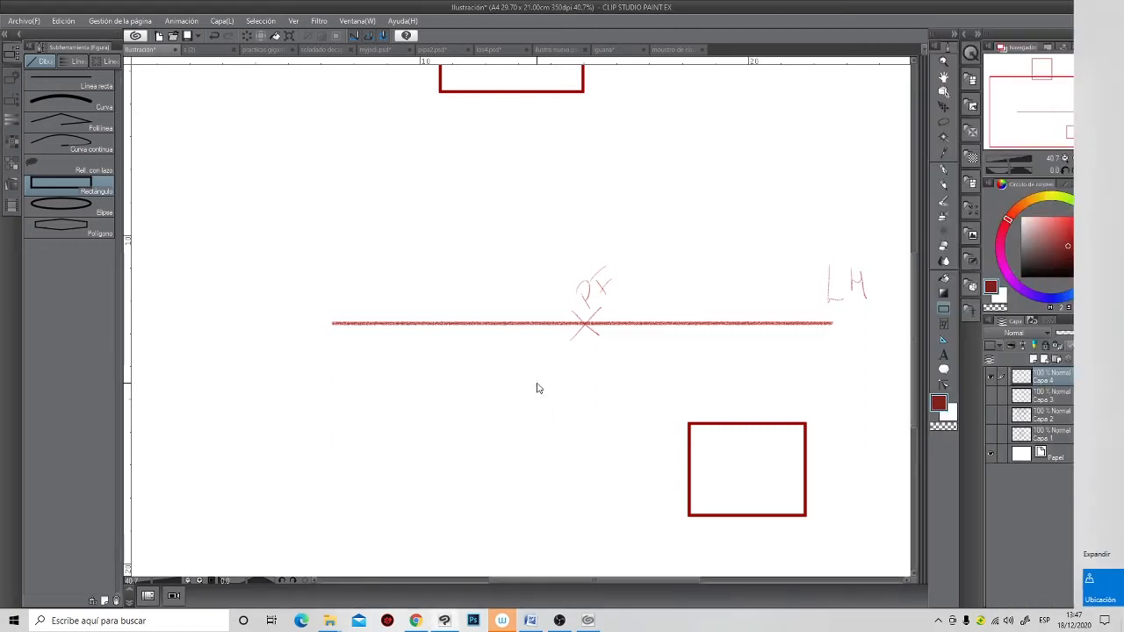
left_click(944, 179)
mouse_move(582, 319)
left_mouse_down()
mouse_move(634, 421)
mouse_move(582, 343)
left_mouse_up()
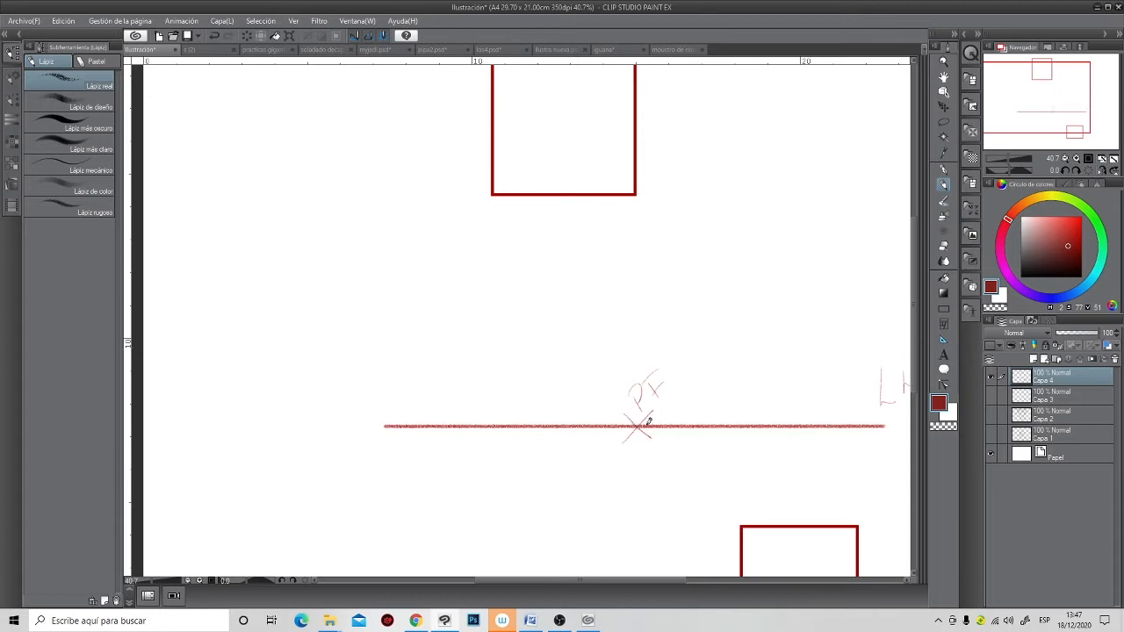
left_click_drag(640, 421, 508, 214)
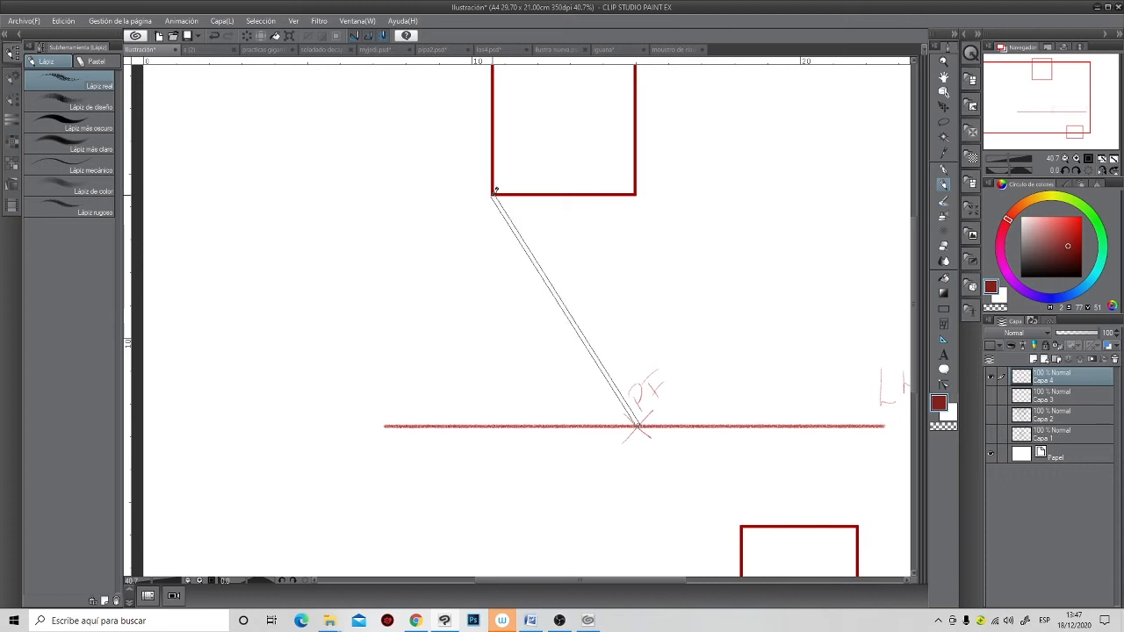
right_click(520, 248)
left_click(520, 248)
left_click_drag(639, 424, 493, 195)
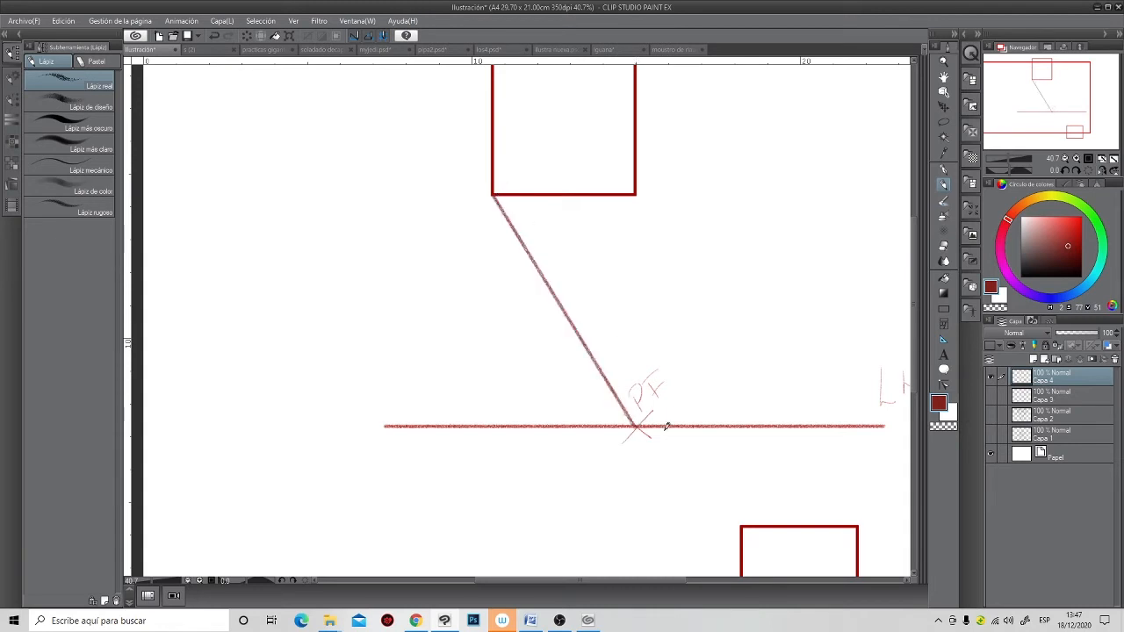
left_click_drag(639, 424, 636, 195)
- Connect the upper square's two top corners to the vanishing point and draw a horizontal back edge just below the square
left_click_drag(598, 312, 579, 414)
left_click_drag(476, 105, 619, 488)
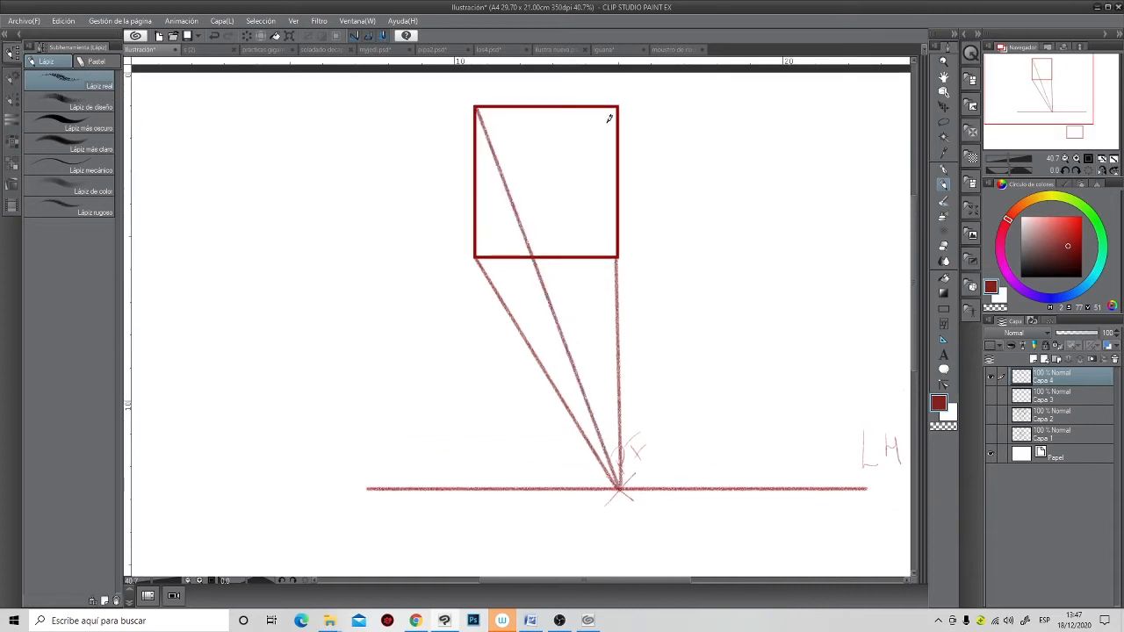
mouse_move(621, 104)
left_mouse_down()
mouse_move(609, 284)
mouse_move(622, 477)
left_mouse_up()
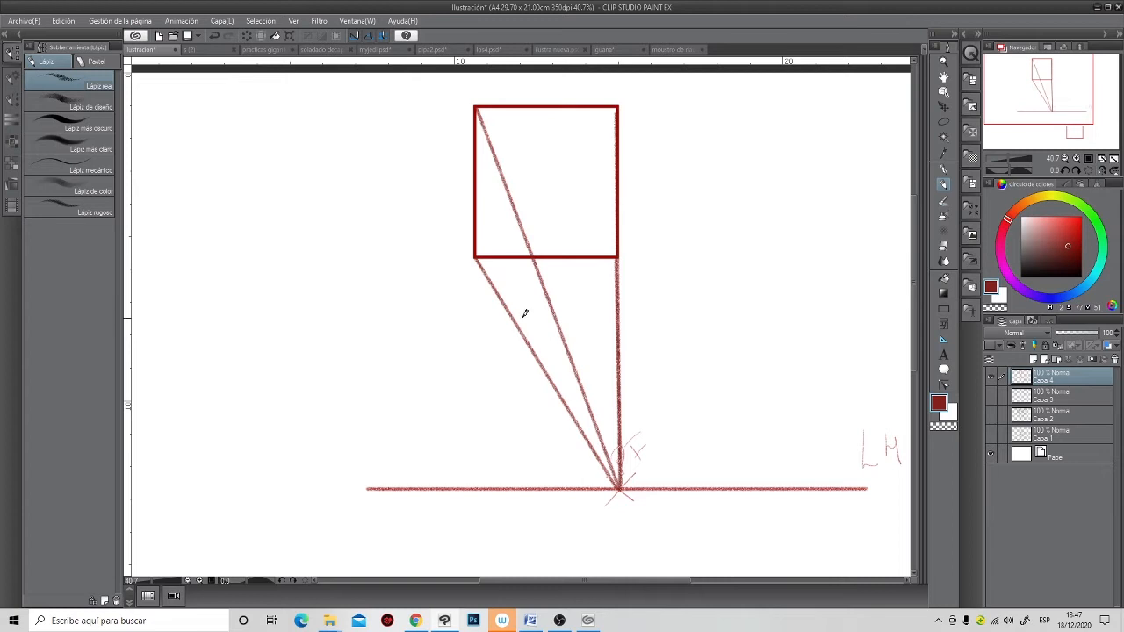
mouse_move(515, 316)
left_mouse_down()
mouse_move(620, 315)
mouse_move(522, 319)
left_mouse_up()
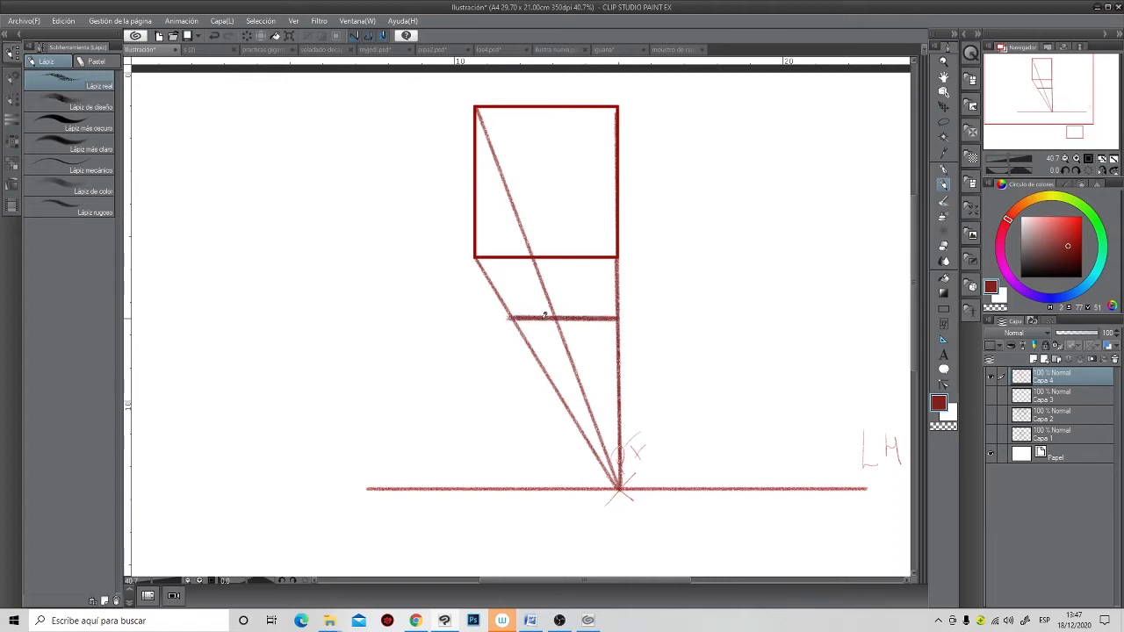
- Draw straight lines joining the four corners of the lower rectangle to the vanishing point
scroll(544, 314, "down", 2)
left_click_drag(547, 364, 492, 281)
left_click_drag(537, 328, 608, 399)
left_click_drag(690, 396, 537, 331)
left_click_drag(611, 457, 537, 330)
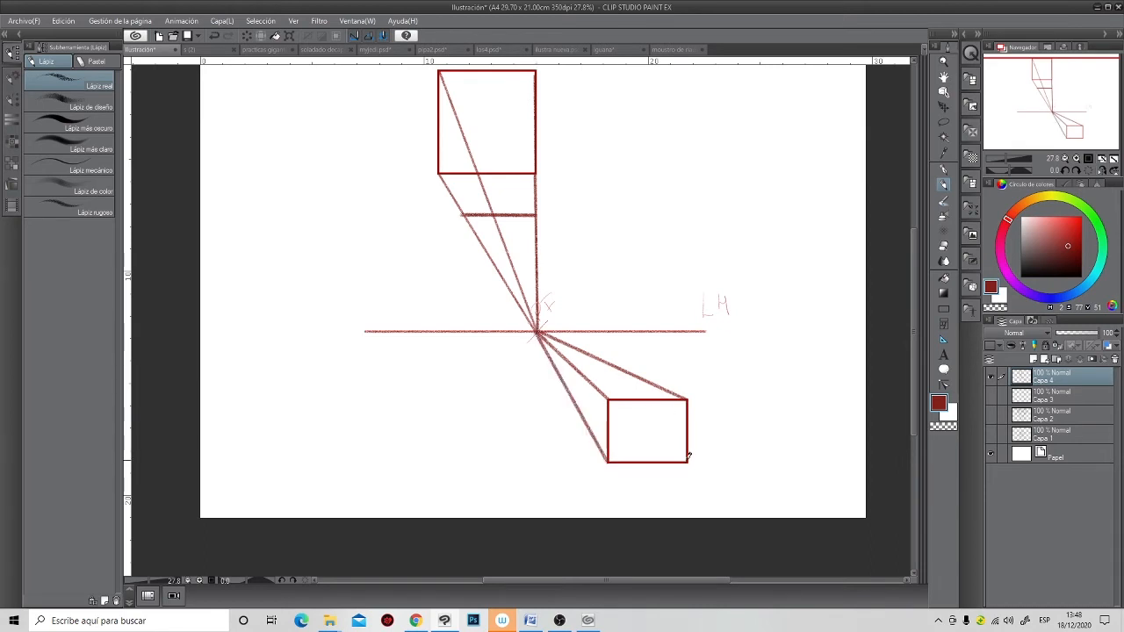
left_click_drag(689, 458, 538, 330)
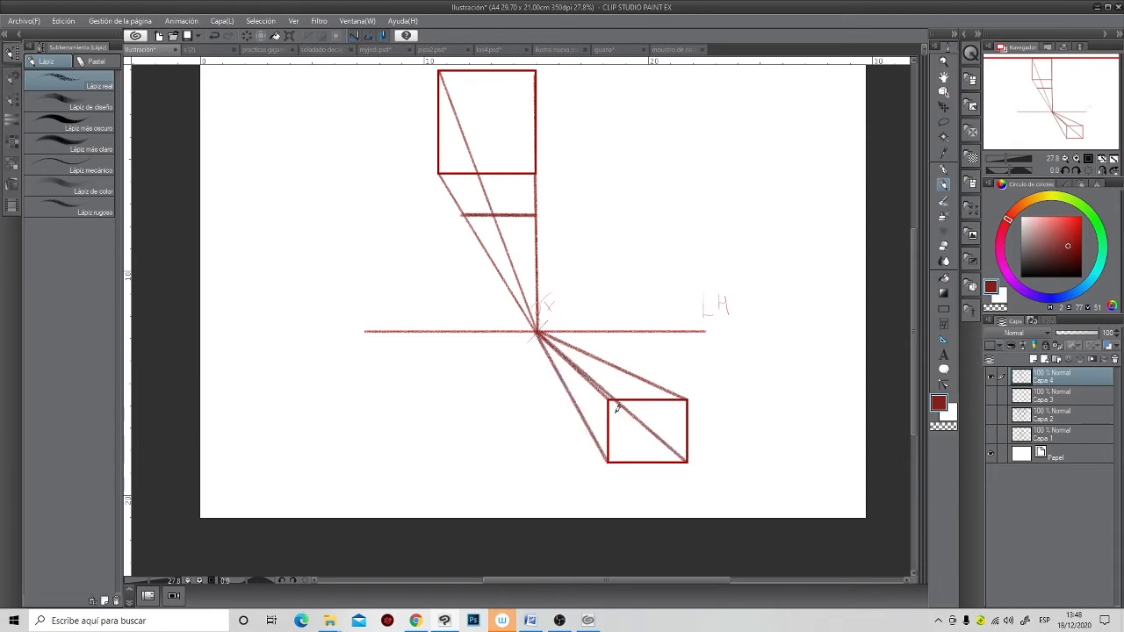
- Draw the rear faces of the lower and upper boxes between their converging lines
mouse_move(579, 371)
left_mouse_down()
mouse_move(639, 371)
mouse_move(582, 375)
mouse_move(584, 414)
mouse_move(634, 414)
left_mouse_up()
left_click_drag(634, 373, 634, 401)
left_click_drag(527, 367, 572, 466)
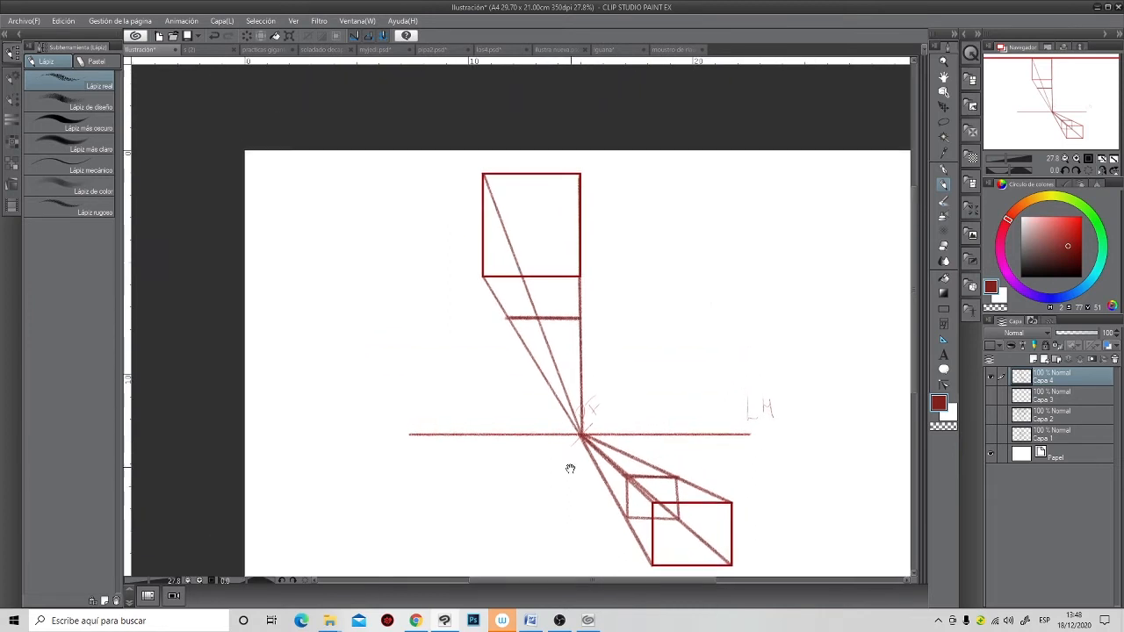
mouse_move(512, 318)
left_mouse_down()
mouse_move(512, 243)
mouse_move(584, 239)
left_mouse_up()
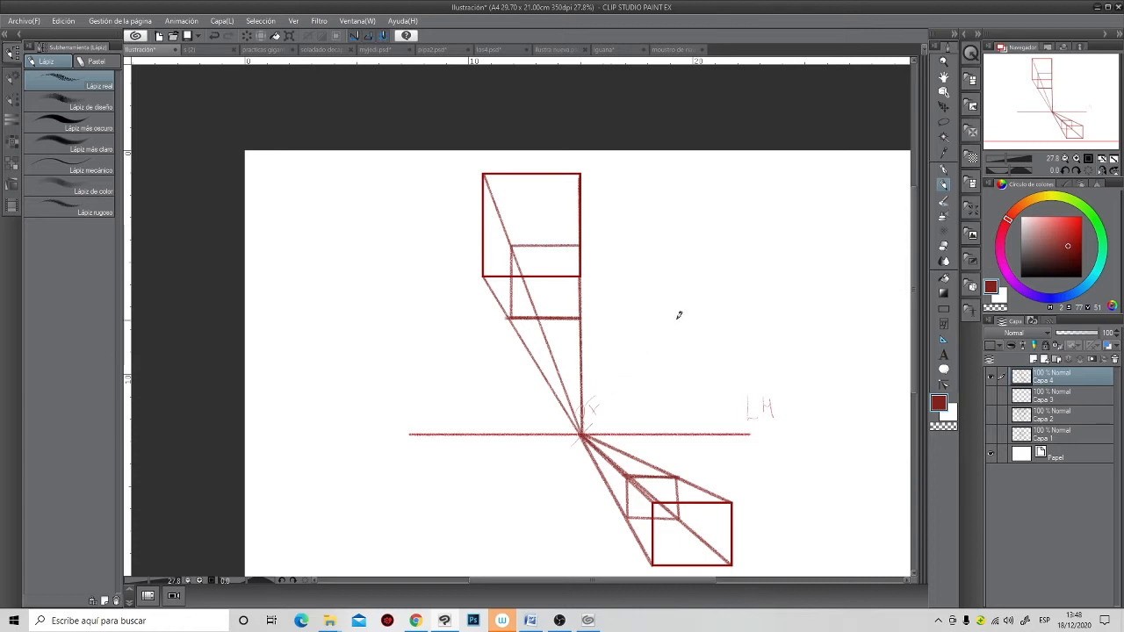
- Draw a second horizon line about 9 cm long in the page's upper right, with two lines converging on it and a base line joining them
mouse_move(627, 397)
left_mouse_down()
mouse_move(594, 366)
mouse_move(577, 378)
left_mouse_up()
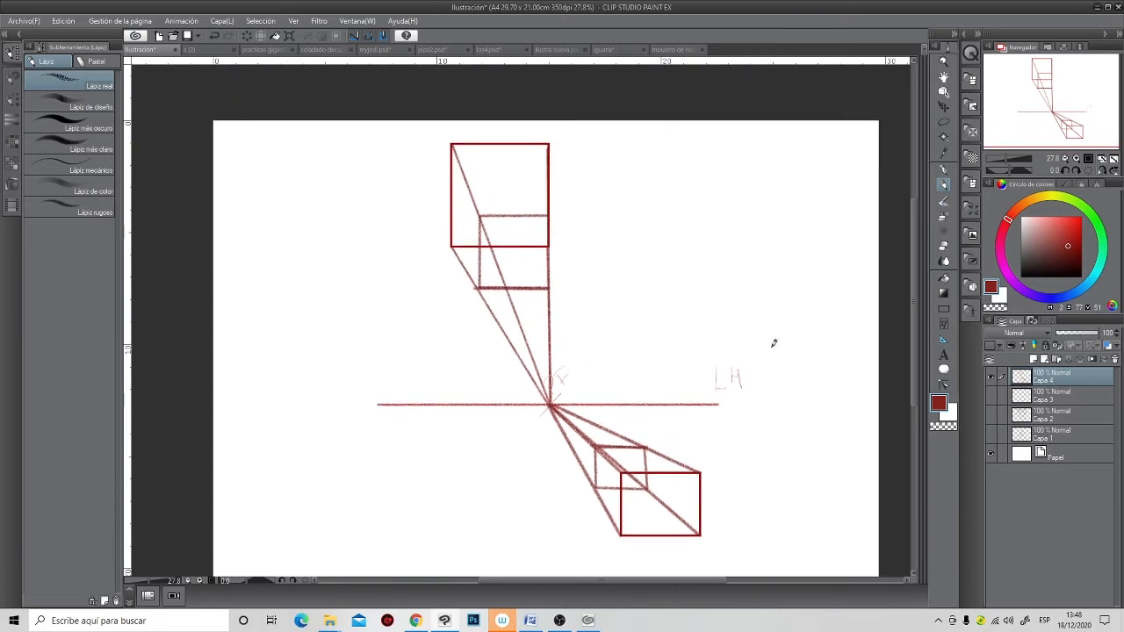
left_click_drag(619, 199, 776, 199)
key("ctrl+x")
left_click(593, 232)
left_click_drag(616, 206, 819, 205)
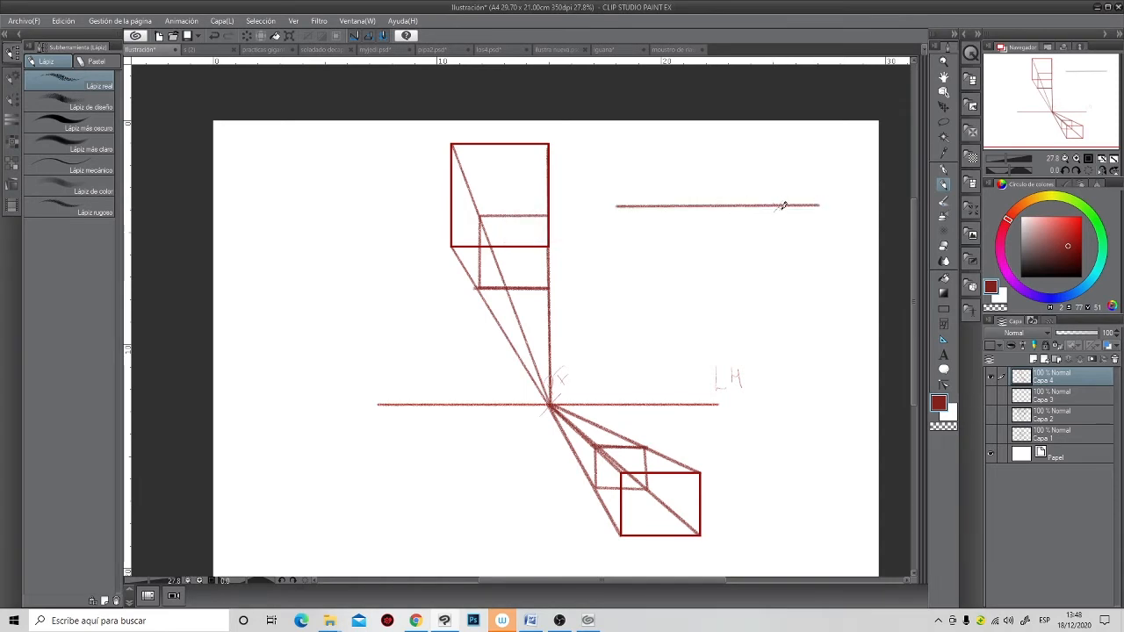
left_click_drag(779, 206, 636, 290)
mouse_move(779, 206)
left_mouse_down()
mouse_move(740, 298)
mouse_move(637, 289)
mouse_move(742, 296)
left_mouse_up()
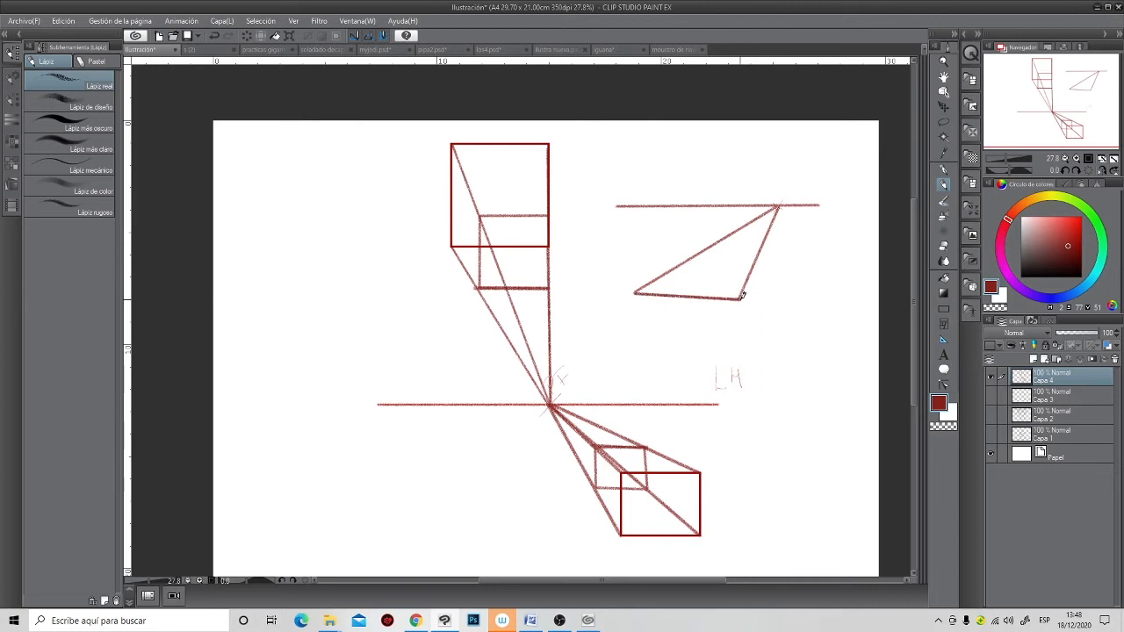
- Try a rectangular front face under the second vanishing point, and clear it together with the slanted base line and the LH label
left_click(944, 309)
mouse_move(651, 305)
left_mouse_down()
mouse_move(758, 394)
mouse_move(742, 387)
left_mouse_up()
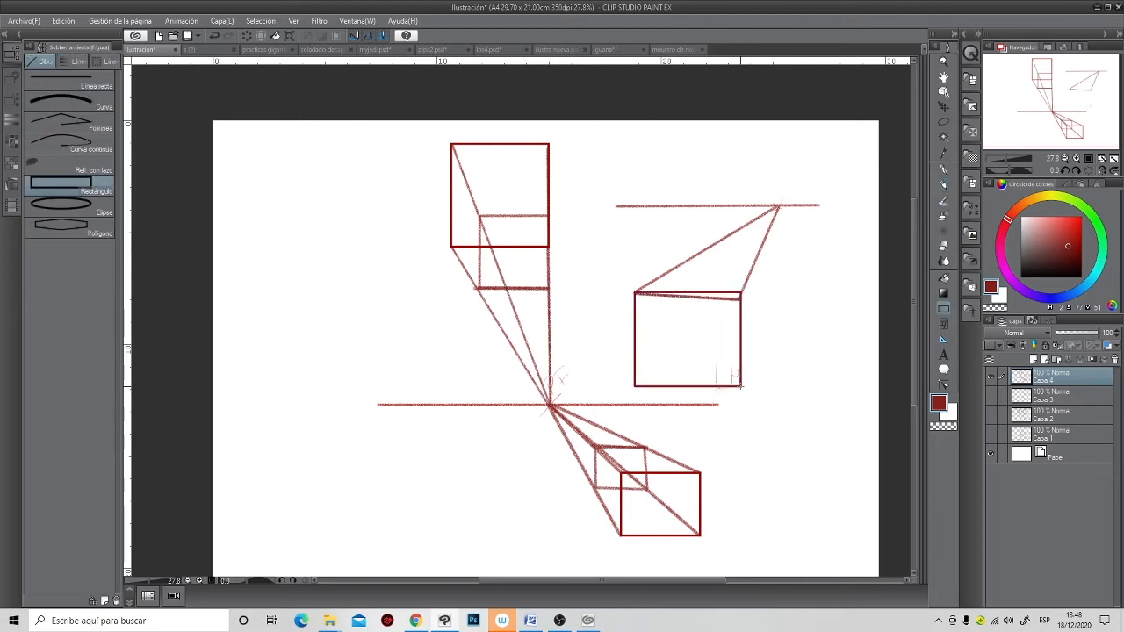
left_click(943, 246)
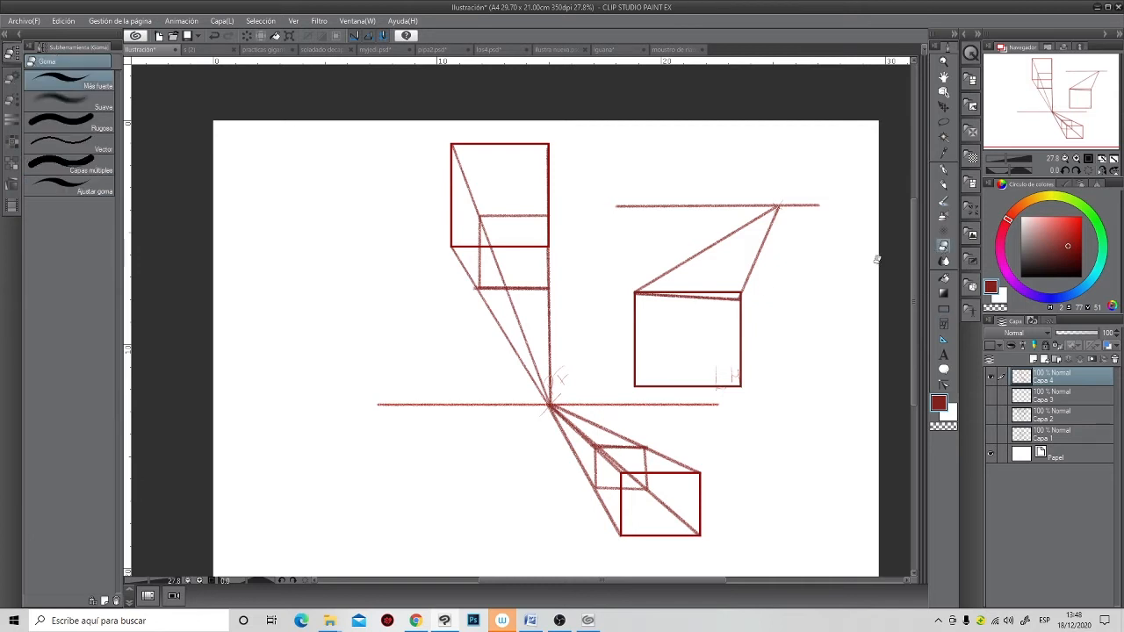
scroll(659, 325, "up", 5)
mouse_move(828, 249)
left_mouse_down()
mouse_move(601, 244)
mouse_move(591, 414)
mouse_move(602, 437)
mouse_move(812, 441)
mouse_move(842, 339)
mouse_move(839, 384)
left_mouse_up()
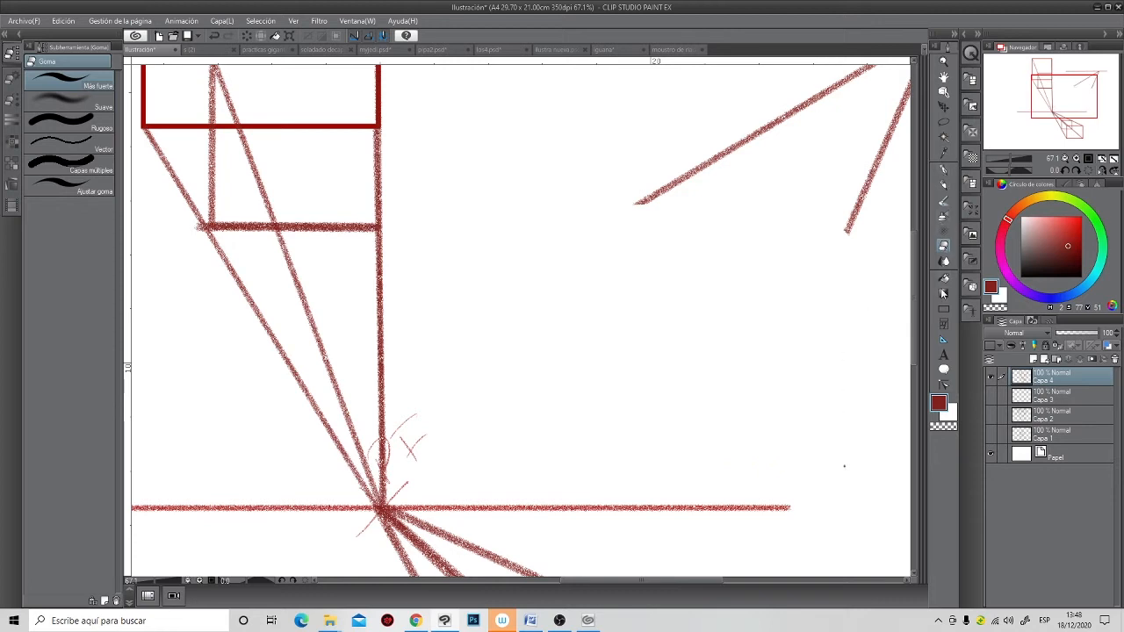
- Draw a rectangular front face about 4 cm wide below the second horizon line, its upper right corner meeting the right converging line
left_click(944, 308)
mouse_move(624, 230)
left_mouse_down()
mouse_move(808, 379)
mouse_move(846, 437)
left_mouse_up()
left_click_drag(823, 354, 716, 436)
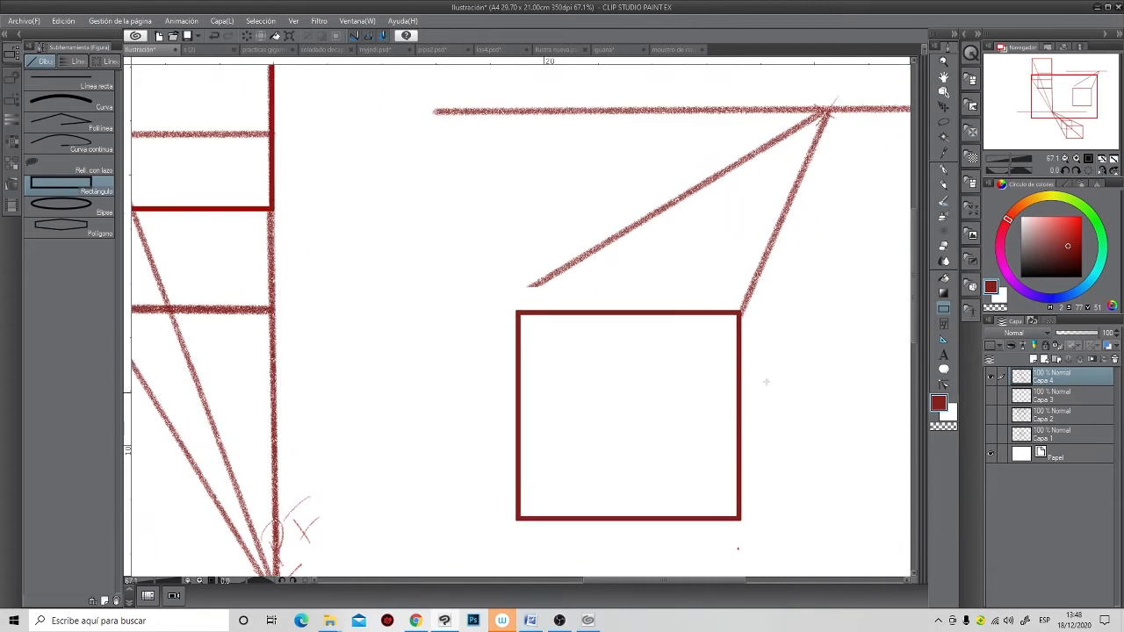
- Connect the front face's upper corners and lower right corner to the second vanishing point, and add the box's rear top and side edges
left_click(945, 184)
scroll(666, 285, "down", 2)
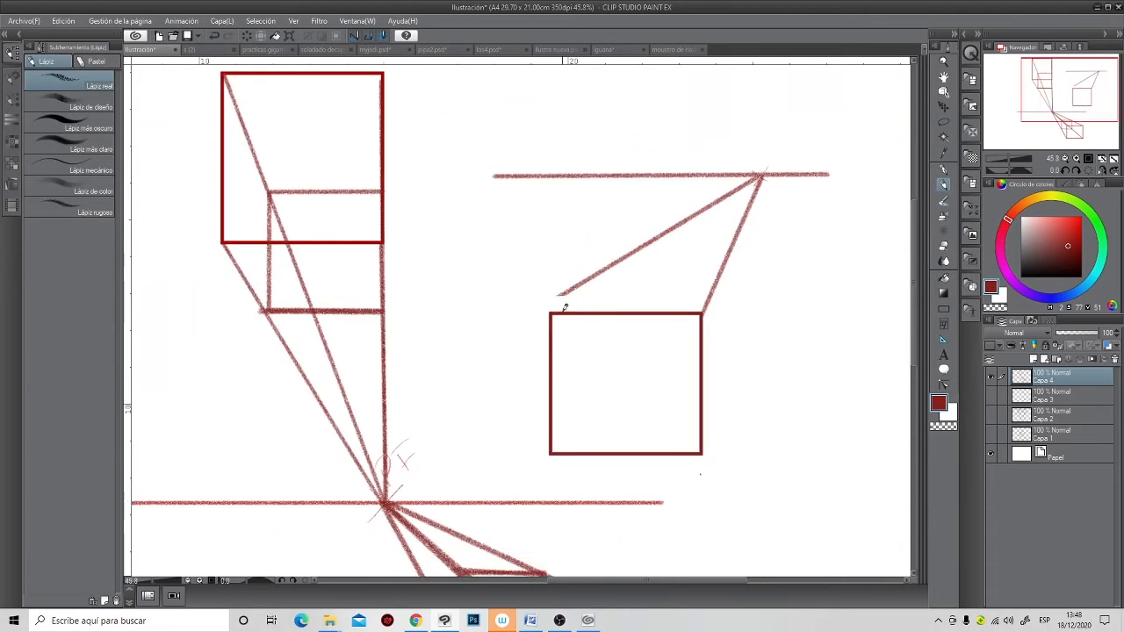
mouse_move(554, 310)
left_mouse_down()
mouse_move(764, 172)
mouse_move(718, 354)
mouse_move(708, 451)
left_mouse_up()
left_click_drag(725, 263, 718, 380)
left_click_drag(622, 264, 622, 265)
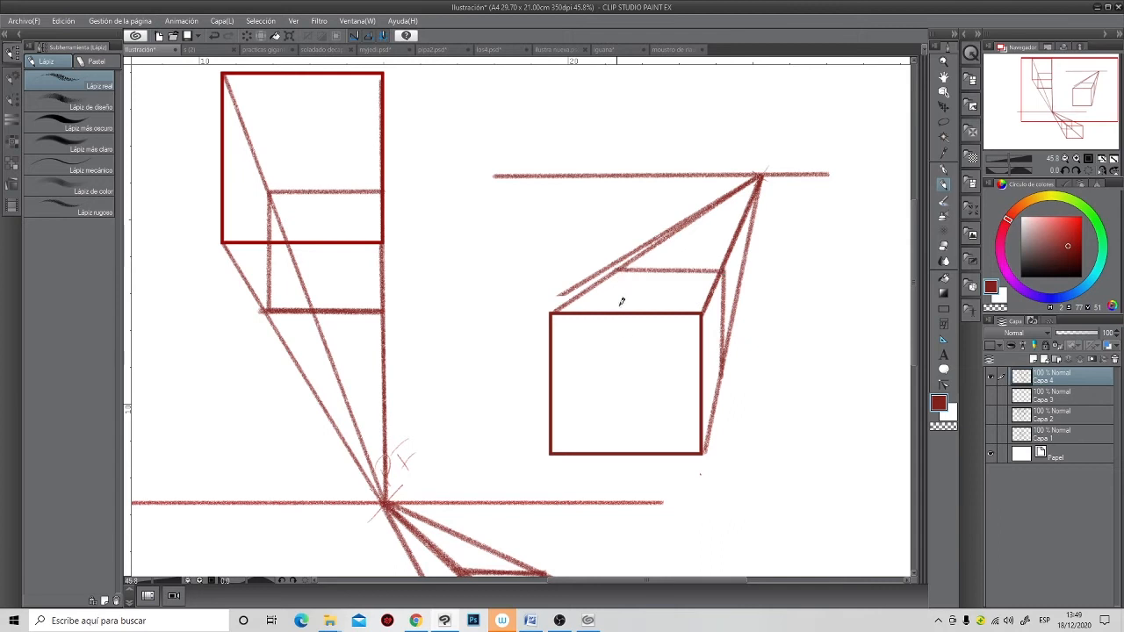
- Label the second horizon line LH and its vanishing point PF by hand just above the line
scroll(604, 333, "down", 2)
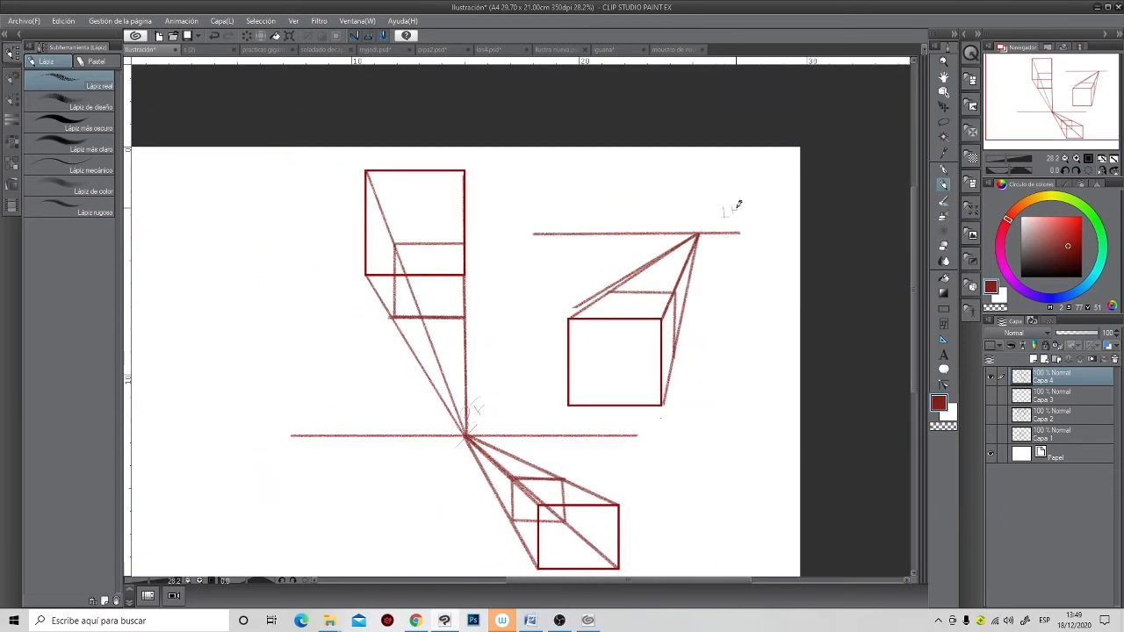
left_click_drag(692, 217, 701, 218)
scroll(562, 372, "down", 1)
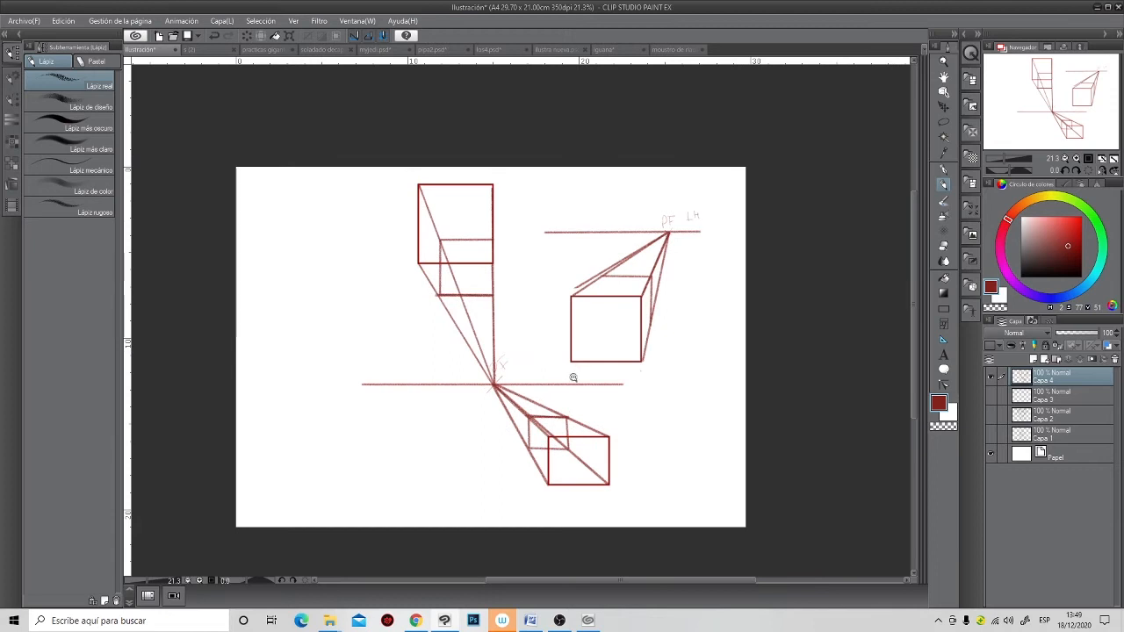
- Sketch an oval head beside the second box, with a vertical centre line and a downward-curving eye line
scroll(574, 376, "up", 2)
mouse_move(586, 356)
left_mouse_down()
mouse_move(733, 377)
mouse_move(700, 363)
mouse_move(519, 402)
left_mouse_up()
scroll(605, 325, "up", 2)
left_click_drag(605, 326, 590, 348)
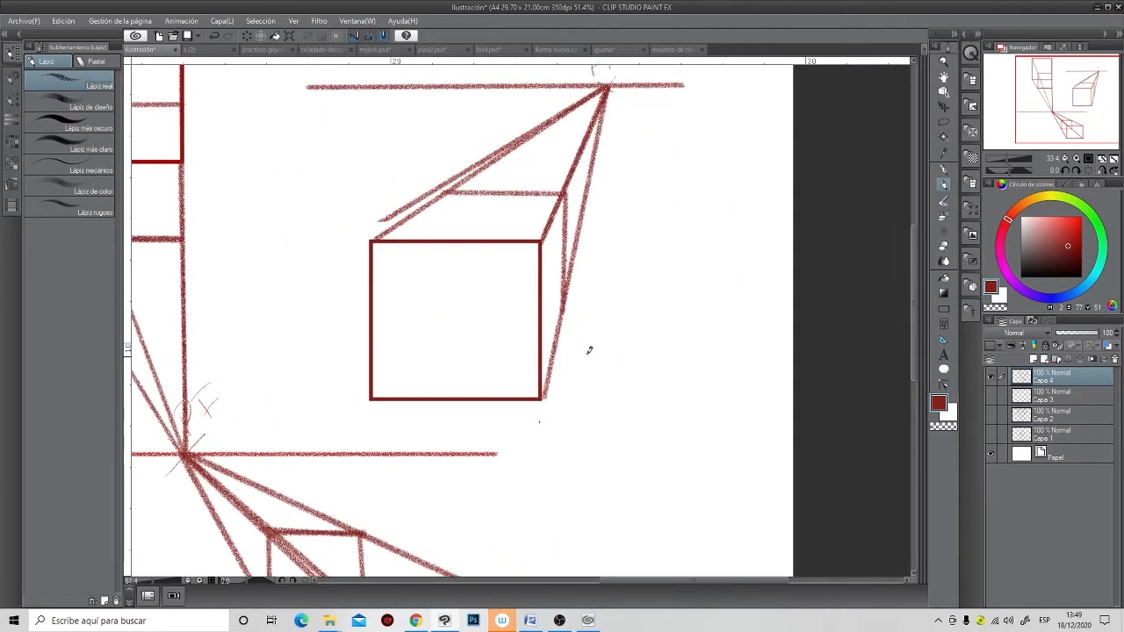
mouse_move(642, 249)
left_mouse_down()
mouse_move(628, 289)
mouse_move(652, 369)
mouse_move(722, 349)
mouse_move(678, 235)
mouse_move(634, 334)
mouse_move(719, 317)
mouse_move(631, 298)
left_mouse_up()
left_click_drag(683, 234, 676, 408)
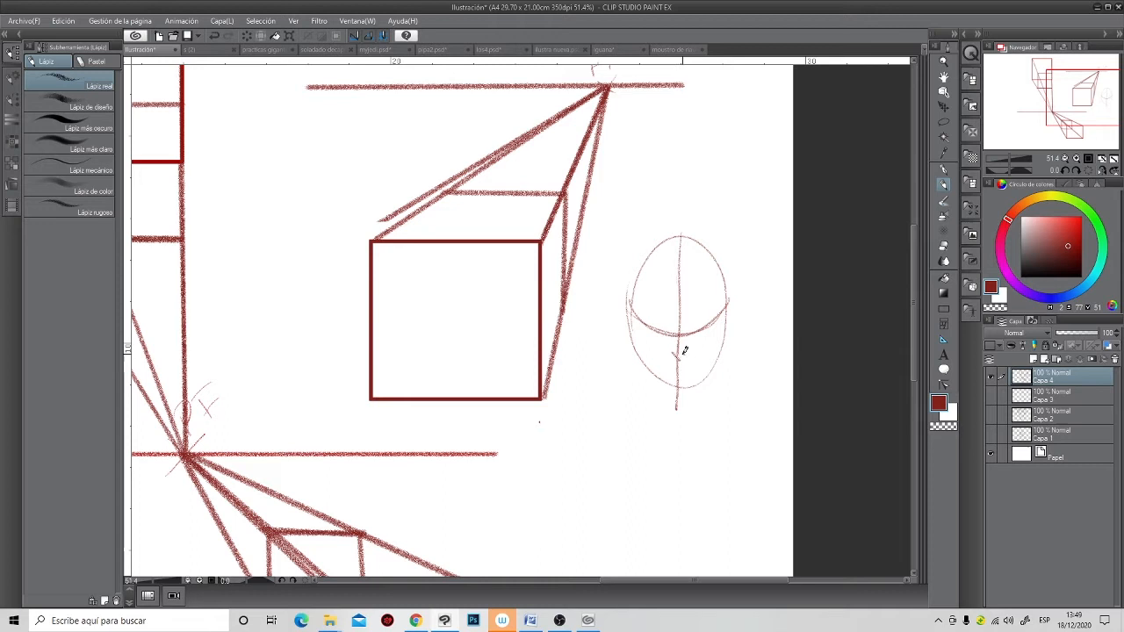
- Draw the eyes, angry brows, nose, mouth and both ears on the oval head
mouse_move(676, 328)
left_mouse_down()
mouse_move(646, 317)
mouse_move(689, 326)
mouse_move(658, 335)
mouse_move(715, 323)
left_mouse_up()
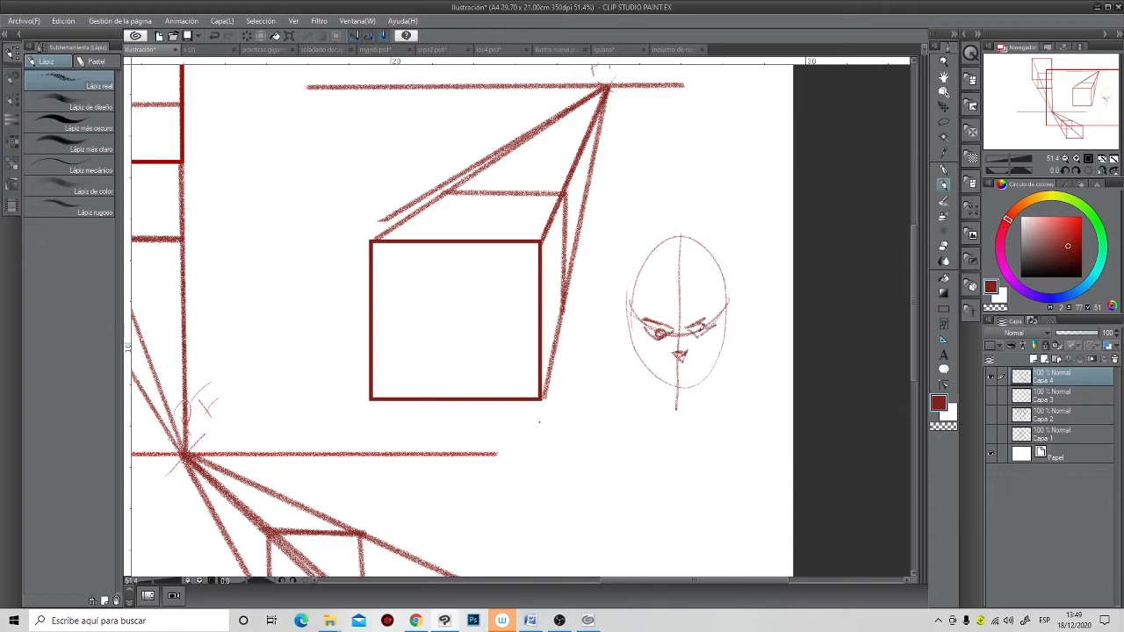
left_click_drag(673, 372, 686, 373)
mouse_move(631, 302)
left_mouse_down()
mouse_move(611, 309)
mouse_move(625, 337)
left_mouse_up()
left_click_drag(737, 304, 734, 335)
- Reinforce the head's skull contour and shape the cheeks and jaw down to the chin
left_click_drag(632, 315, 650, 254)
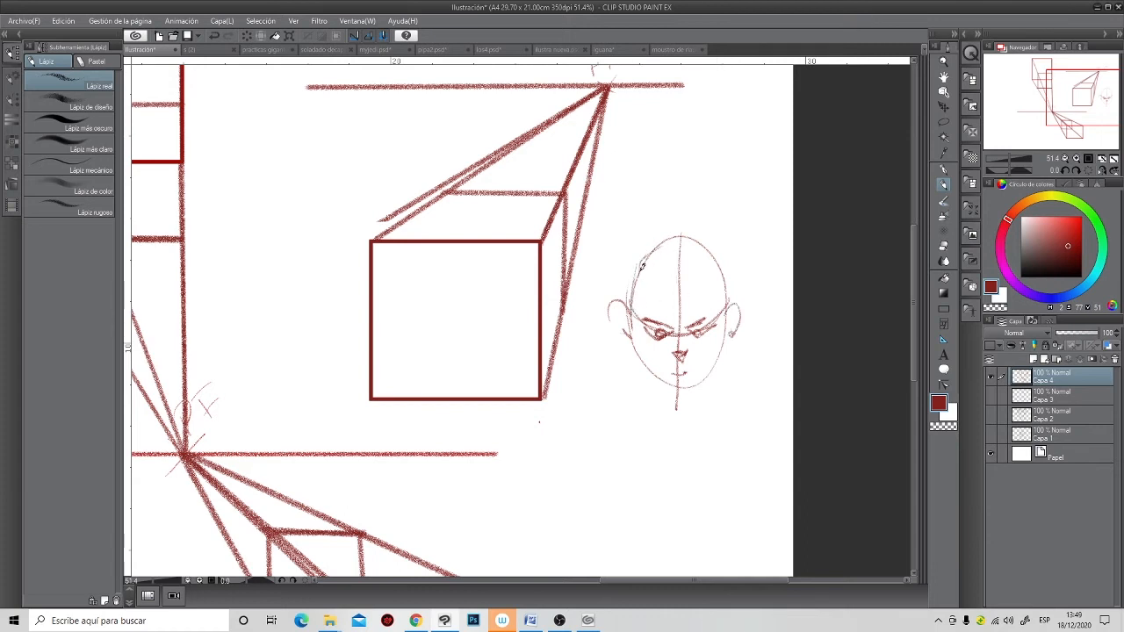
mouse_move(636, 339)
left_mouse_down()
mouse_move(641, 364)
mouse_move(685, 383)
left_mouse_up()
left_click_drag(728, 304, 711, 373)
left_click_drag(651, 392, 657, 422)
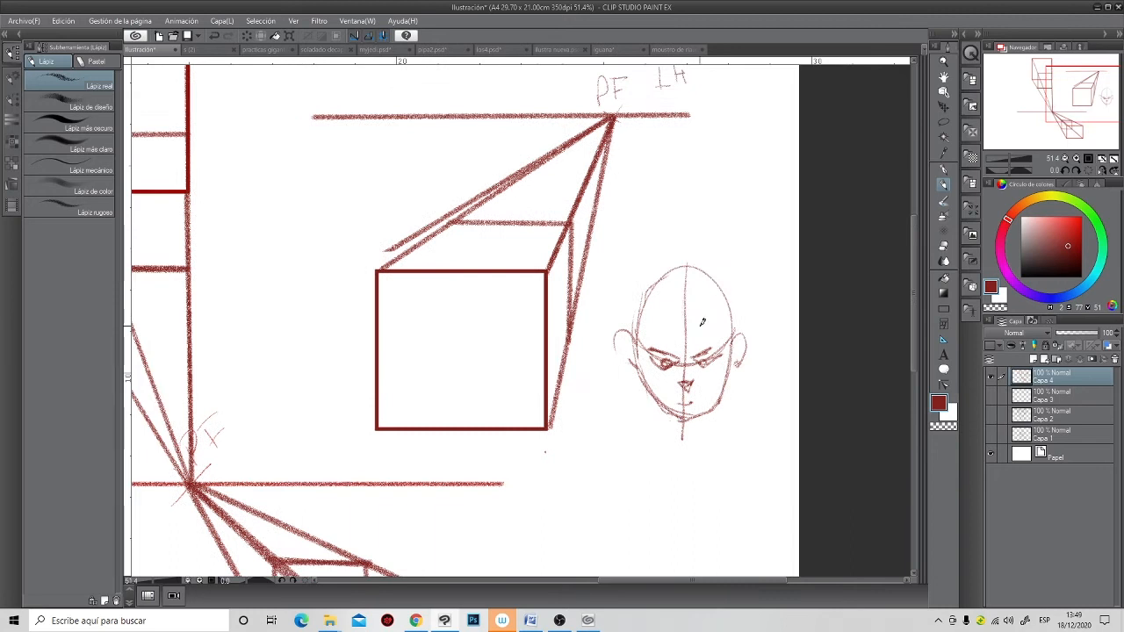
- Try framing the head in a rectangle whose upper corners connect to the PF vanishing point
left_click_drag(618, 328, 670, 545)
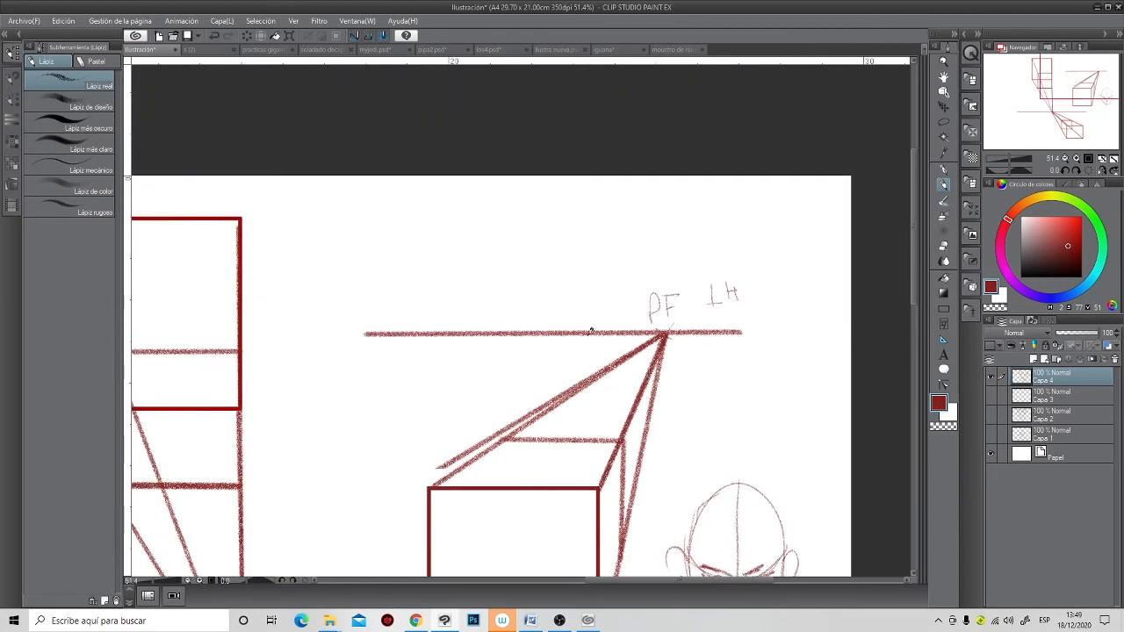
mouse_move(665, 332)
left_mouse_down()
mouse_move(678, 545)
mouse_move(598, 248)
left_mouse_up()
key("ctrl+z")
mouse_move(602, 257)
left_mouse_down()
mouse_move(715, 427)
mouse_move(599, 258)
mouse_move(602, 372)
mouse_move(623, 476)
mouse_move(599, 409)
left_mouse_up()
key("ctrl+z")
mouse_move(683, 314)
left_mouse_down()
mouse_move(602, 319)
mouse_move(604, 470)
left_mouse_up()
left_click_drag(606, 471, 699, 472)
mouse_move(699, 471)
left_mouse_down()
mouse_move(698, 322)
mouse_move(603, 318)
left_mouse_up()
left_click_drag(695, 319, 582, 164)
scroll(700, 444, "down", 2)
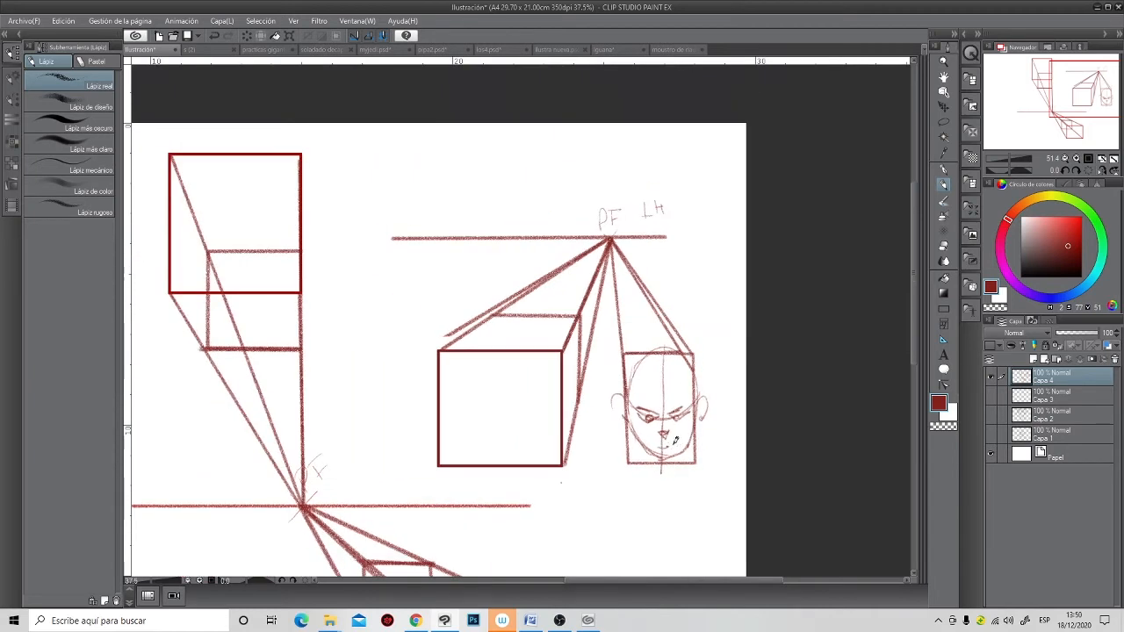
- Undo the rectangle around the head and its lines to the vanishing point
key("ctrl+z")
key("ctrl+z")
key("ctrl+z")
key("ctrl+z")
key("ctrl+z")
key("ctrl+z")
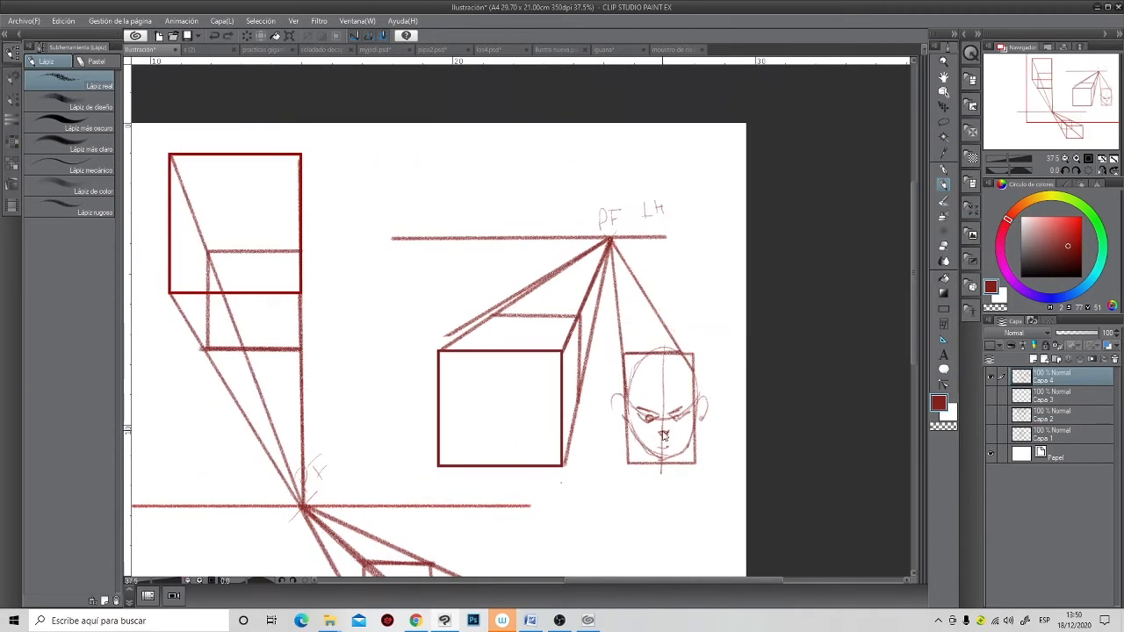
key("ctrl+z")
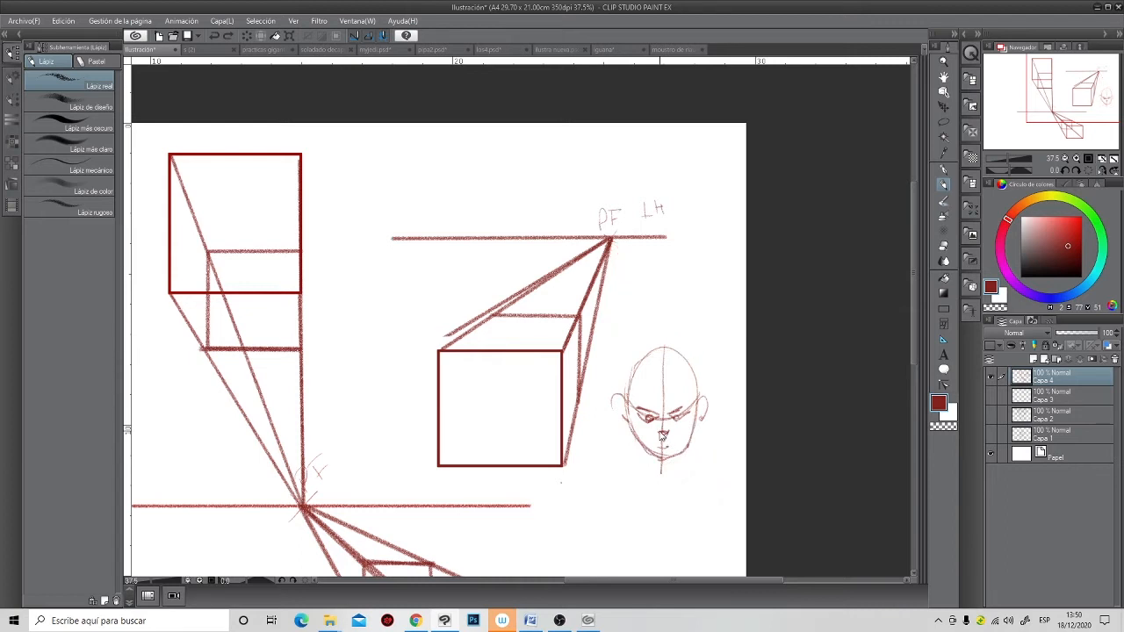
- Sketch a second head above the second horizon line, with a domed top, curved brow line, centre line and small eyes
scroll(553, 407, "up", 3)
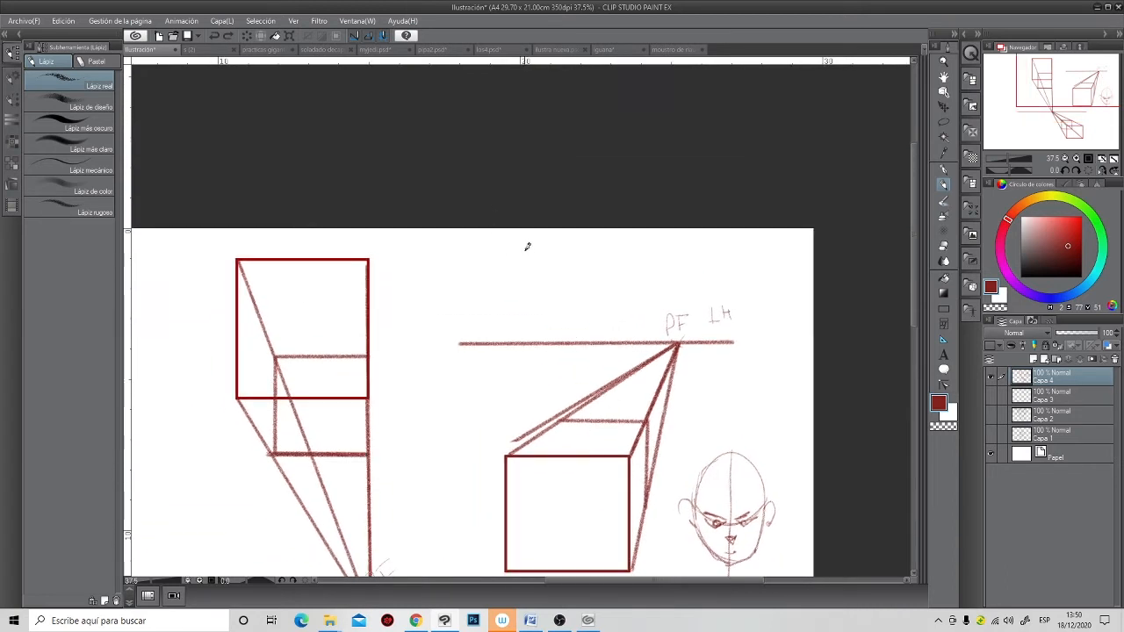
scroll(530, 250, "up", 4)
left_click_drag(533, 238, 531, 266)
mouse_move(534, 200)
left_mouse_down()
mouse_move(580, 191)
mouse_move(601, 232)
mouse_move(599, 279)
left_mouse_up()
left_click_drag(550, 301, 572, 303)
mouse_move(531, 226)
left_mouse_down()
mouse_move(604, 227)
mouse_move(567, 232)
mouse_move(564, 303)
left_mouse_up()
left_click_drag(567, 232, 553, 237)
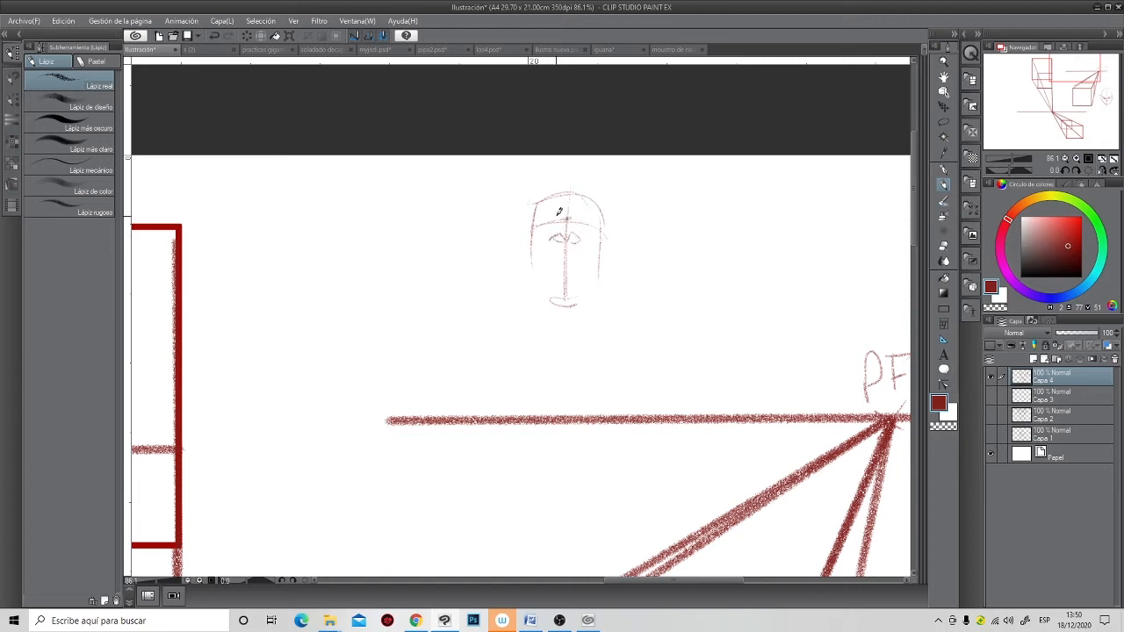
- Add raised eyebrows, a faceted jaw seen from below and a firmer skull contour to the upper head
left_click_drag(541, 213, 599, 211)
left_click_drag(533, 214, 530, 265)
mouse_move(529, 265)
left_mouse_down()
mouse_move(577, 271)
mouse_move(606, 258)
left_mouse_up()
mouse_move(604, 211)
left_mouse_down()
mouse_move(607, 260)
mouse_move(570, 256)
left_mouse_up()
mouse_move(544, 199)
left_mouse_down()
mouse_move(536, 208)
mouse_move(585, 178)
mouse_move(555, 185)
left_mouse_up()
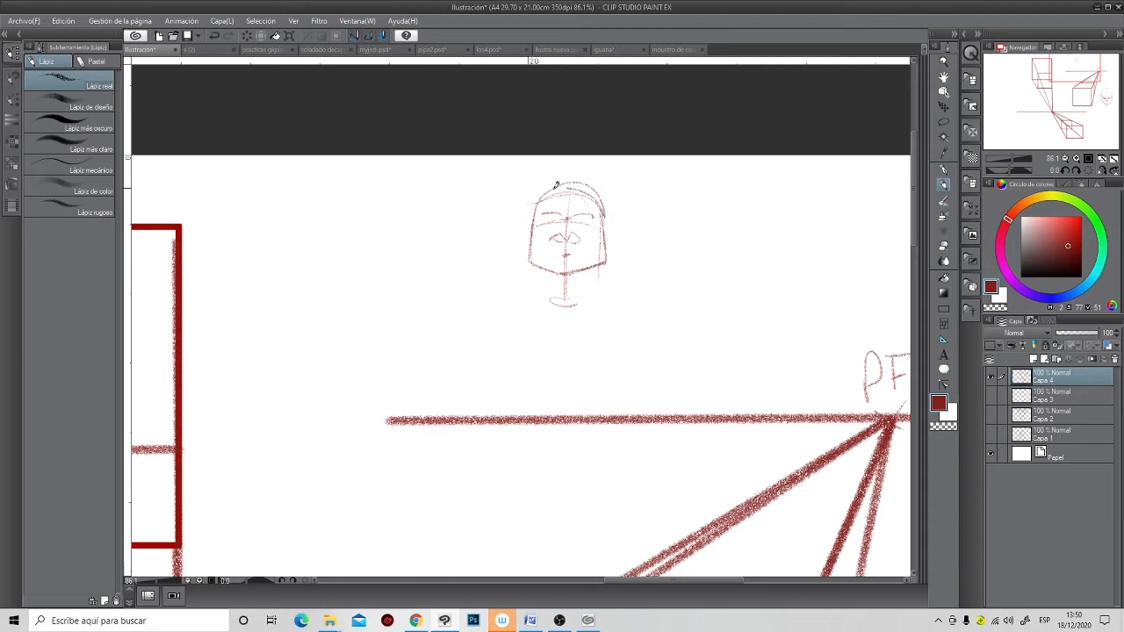
- Add ears and a neck to the upper head and darken its brows and nose to complete the low-angle view
mouse_move(530, 226)
left_mouse_down()
mouse_move(515, 231)
mouse_move(528, 254)
left_mouse_up()
left_click_drag(606, 230, 609, 247)
mouse_move(527, 260)
left_mouse_down()
mouse_move(552, 283)
mouse_move(602, 262)
left_mouse_up()
left_click_drag(534, 263, 542, 323)
left_click_drag(602, 297, 601, 325)
left_click_drag(586, 330, 566, 333)
mouse_move(538, 235)
left_mouse_down()
mouse_move(562, 214)
mouse_move(619, 219)
mouse_move(544, 211)
mouse_move(548, 198)
mouse_move(581, 206)
mouse_move(584, 197)
mouse_move(540, 205)
mouse_move(558, 213)
mouse_move(563, 200)
mouse_move(602, 217)
mouse_move(629, 208)
mouse_move(594, 210)
mouse_move(630, 205)
mouse_move(566, 242)
mouse_move(606, 251)
left_mouse_up()
- Add a new layer above the perspective drawing and hide the perspective layer Capa 4
scroll(598, 304, "down", 3)
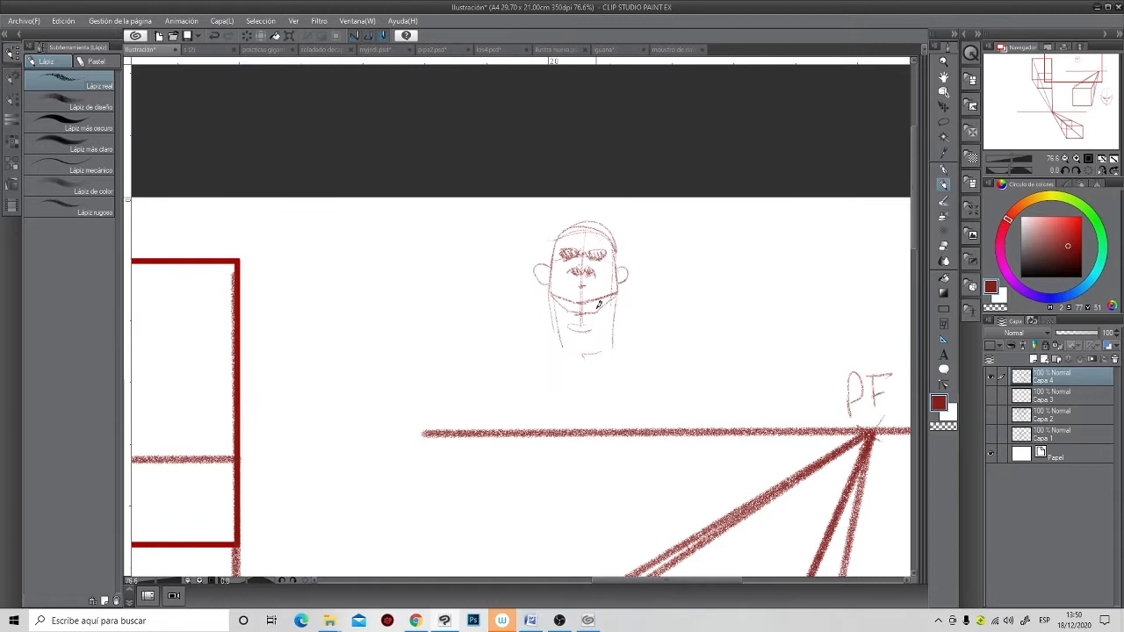
scroll(602, 327, "down", 1)
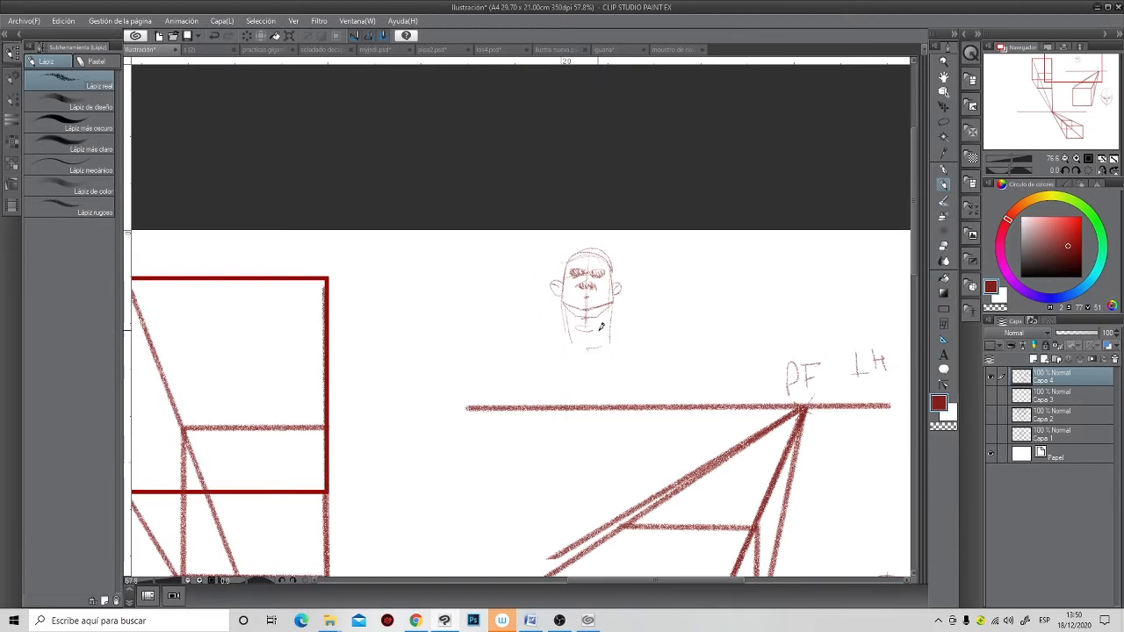
scroll(627, 382, "down", 3)
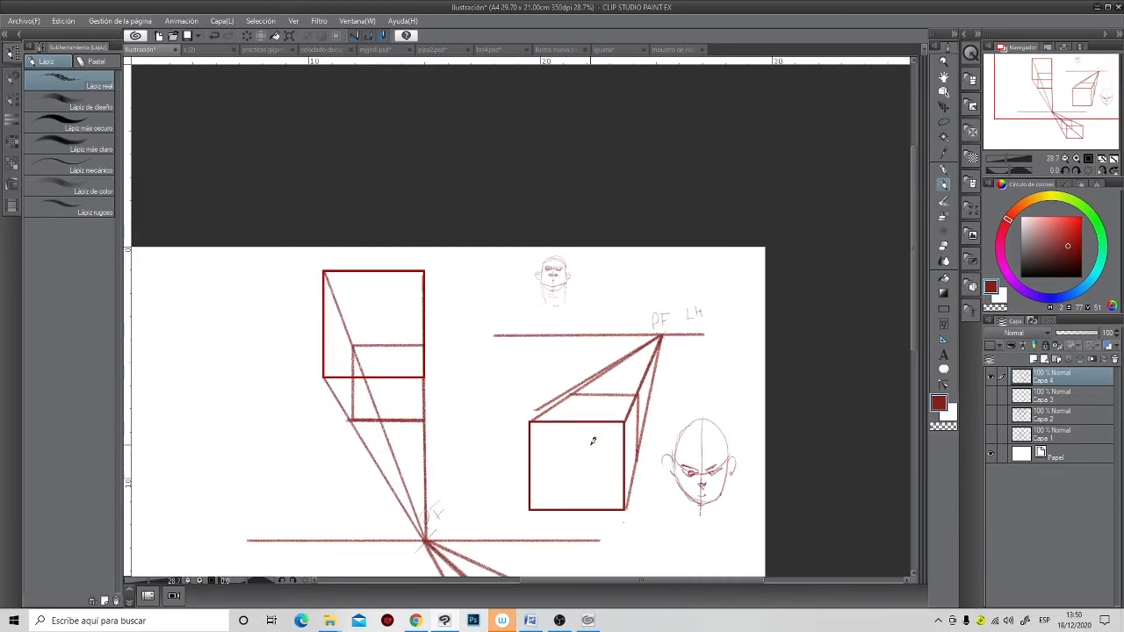
left_click_drag(500, 474, 594, 311)
scroll(565, 366, "down", 1)
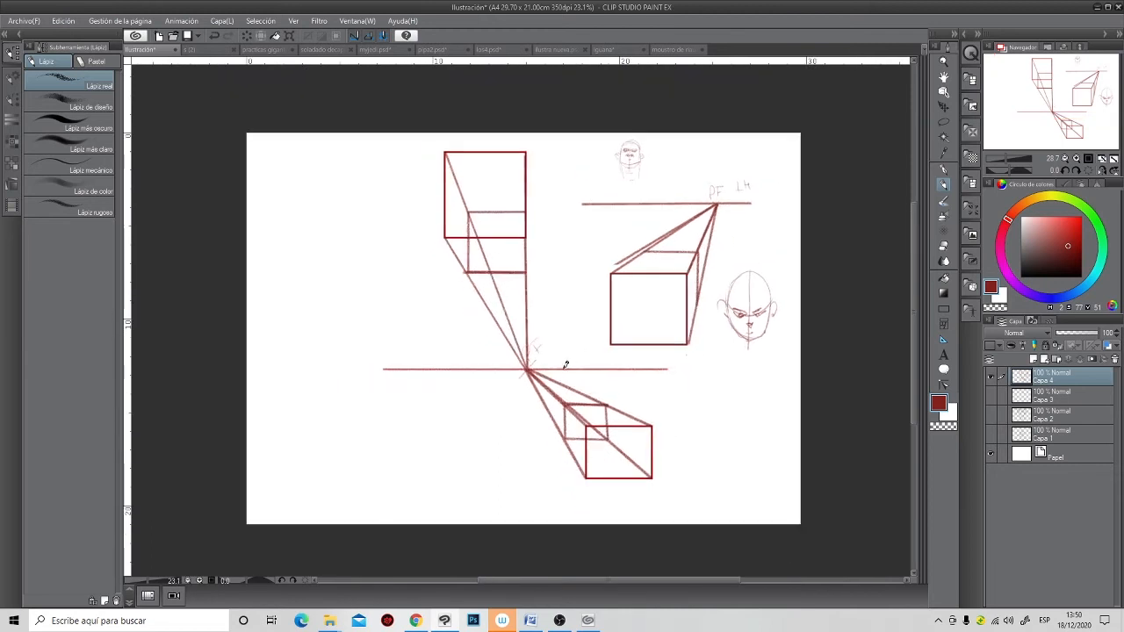
left_click(1033, 359)
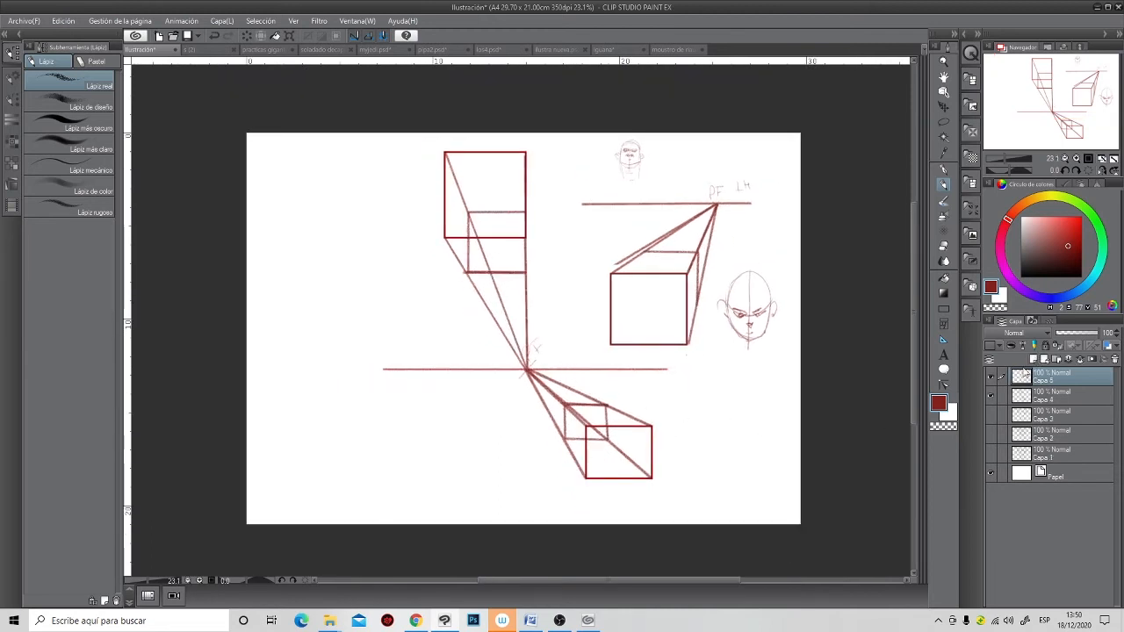
left_click(992, 377)
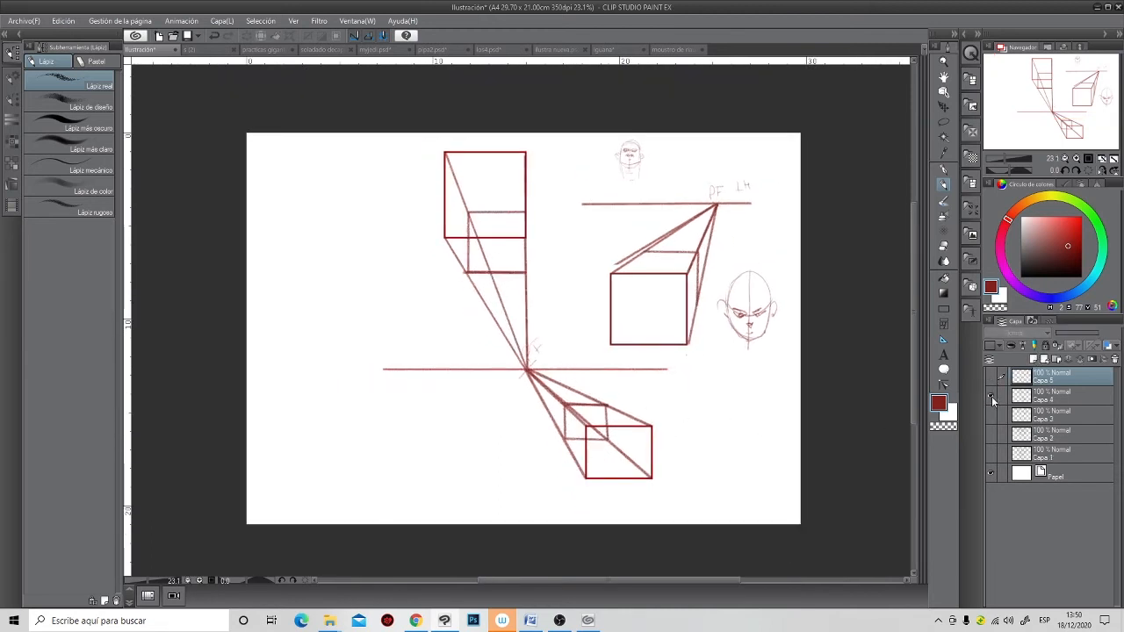
left_click(991, 396)
left_click(990, 377)
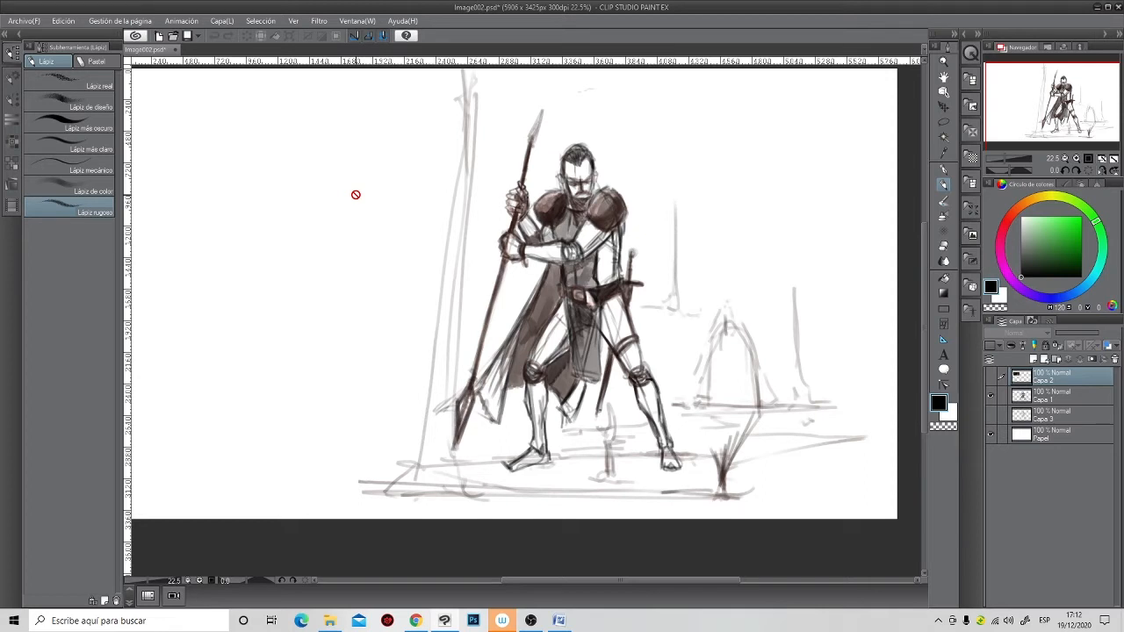
- Add a new layer to Image002.psd and draw a long curved stroke beside the warrior's spear with the Acuarela opaca brush
left_click(1029, 360)
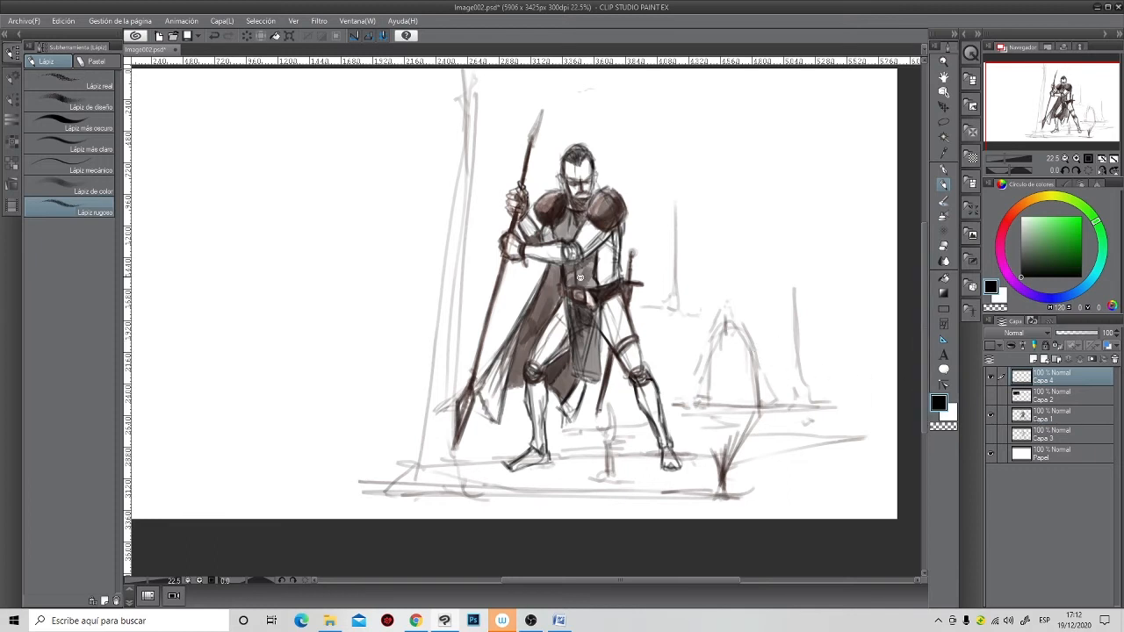
scroll(580, 277, "up", 5)
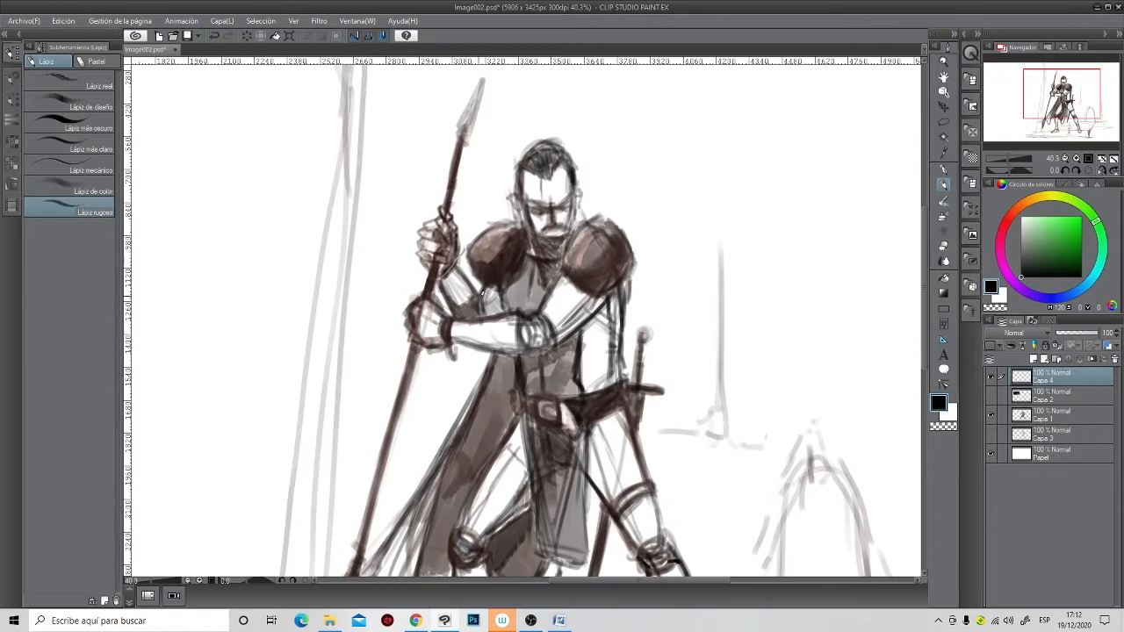
scroll(541, 402, "down", 2)
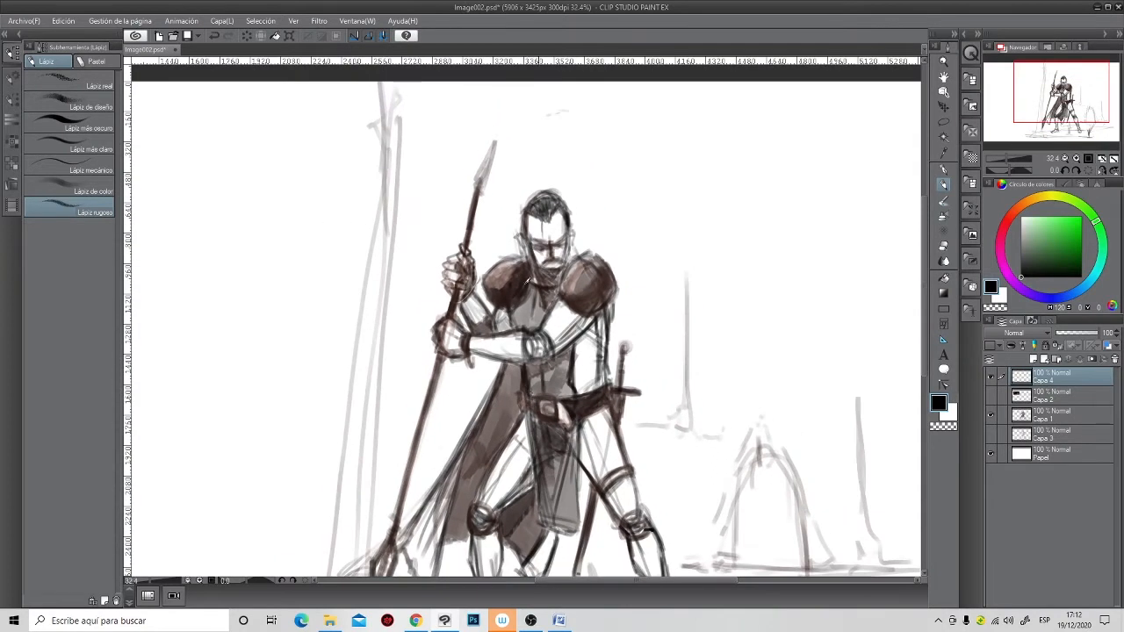
left_click(943, 202)
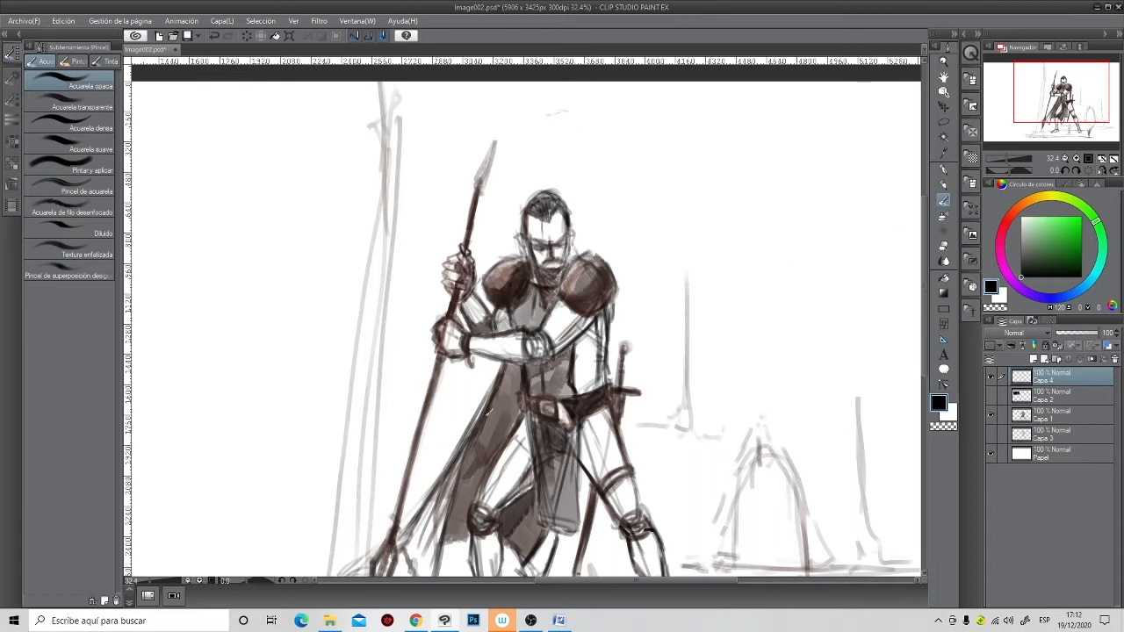
left_click_drag(503, 406, 539, 311)
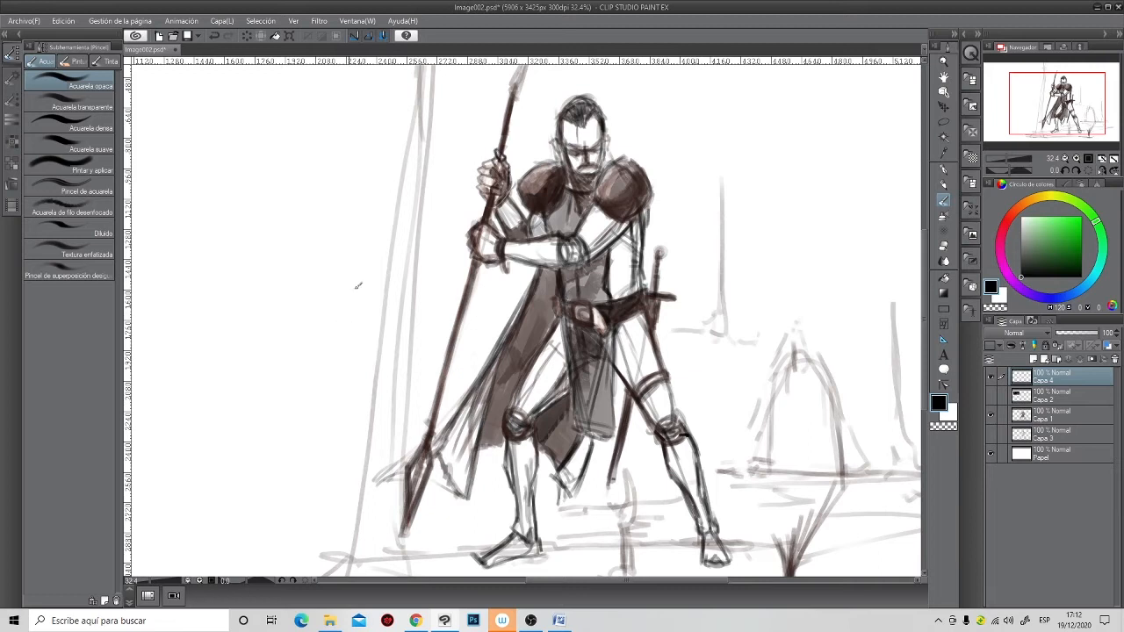
mouse_move(349, 287)
left_mouse_down()
mouse_move(330, 318)
mouse_move(319, 402)
left_mouse_up()
key("ctrl+z")
left_click_drag(380, 246, 296, 458)
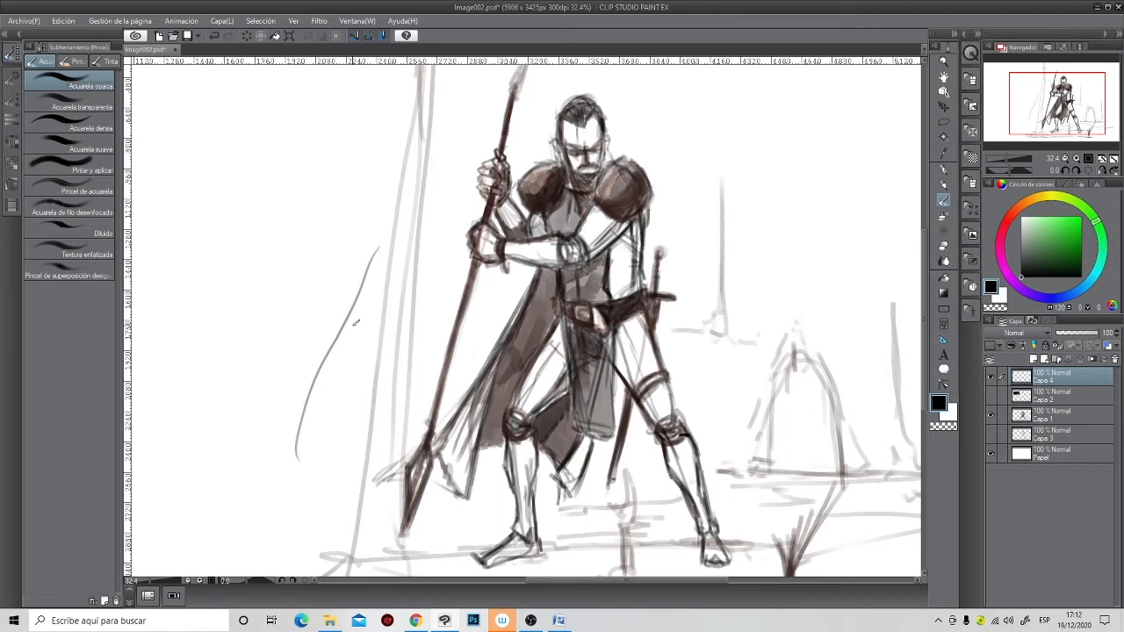
- Show the reference photo layer Capa 2 beside the warrior sketch
left_click_drag(596, 472, 598, 449)
scroll(599, 435, "down", 3)
scroll(602, 420, "down", 1)
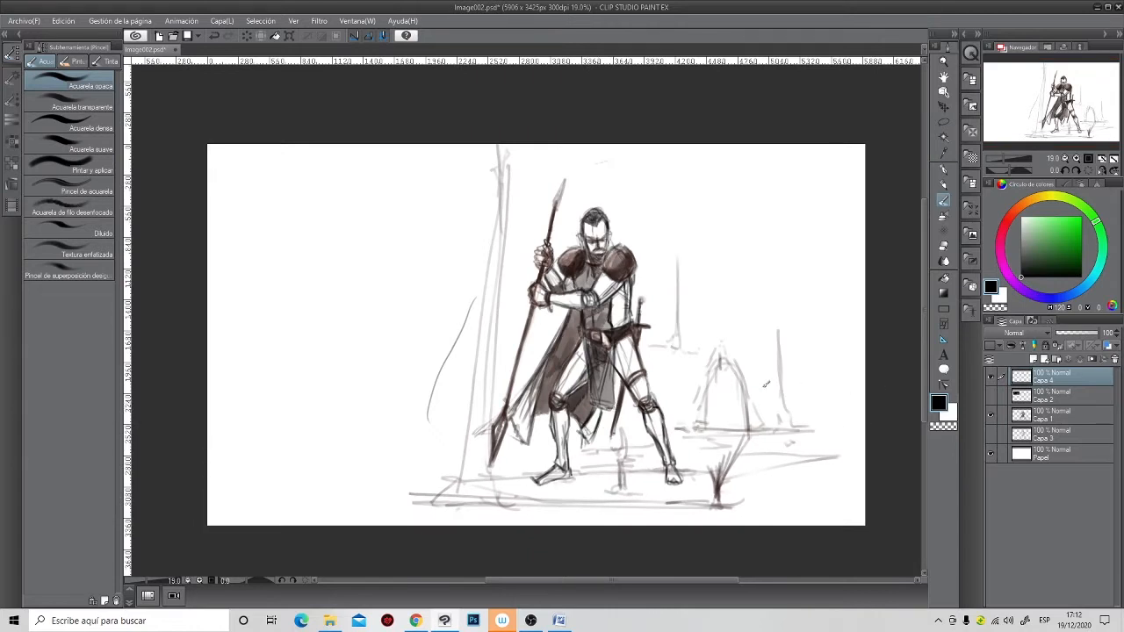
left_click_drag(272, 204, 376, 325)
left_click_drag(247, 369, 427, 184)
key("ctrl+z")
key("ctrl+v")
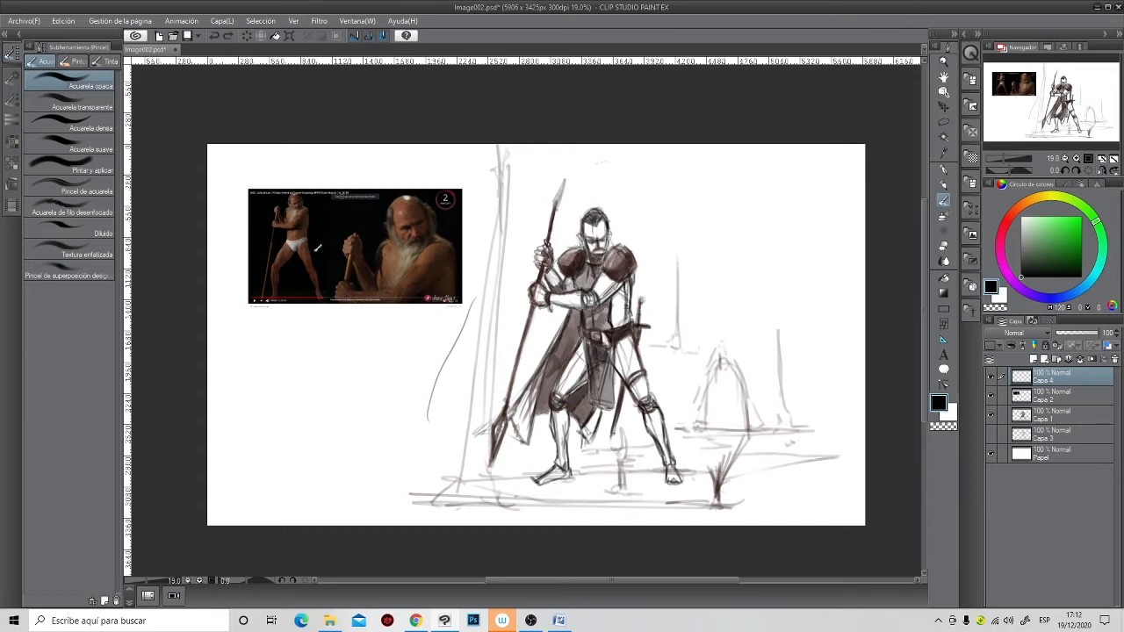
- Circle the reference photo and draw an upward arrow beneath it on Capa 4
mouse_move(387, 184)
left_mouse_down()
mouse_move(245, 338)
mouse_move(353, 357)
mouse_move(298, 357)
mouse_move(603, 370)
left_mouse_up()
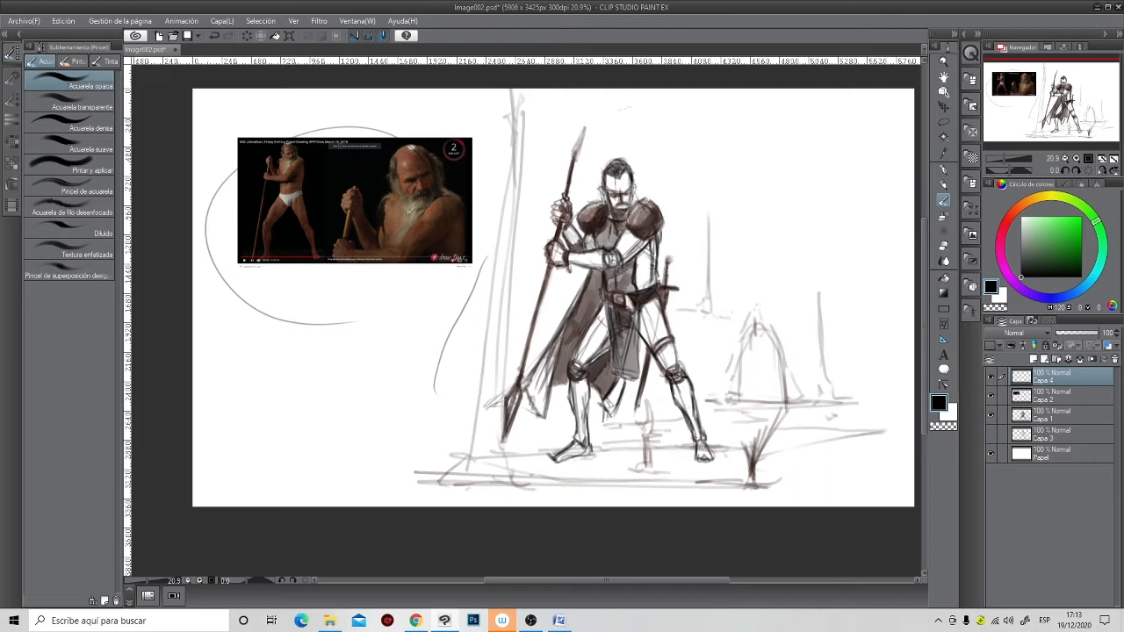
mouse_move(393, 365)
left_mouse_down()
mouse_move(388, 304)
mouse_move(378, 341)
mouse_move(404, 327)
left_mouse_up()
- Sample several skin tones from the man in the reference photo, then darken the drawing colour
left_click(433, 220, "alt")
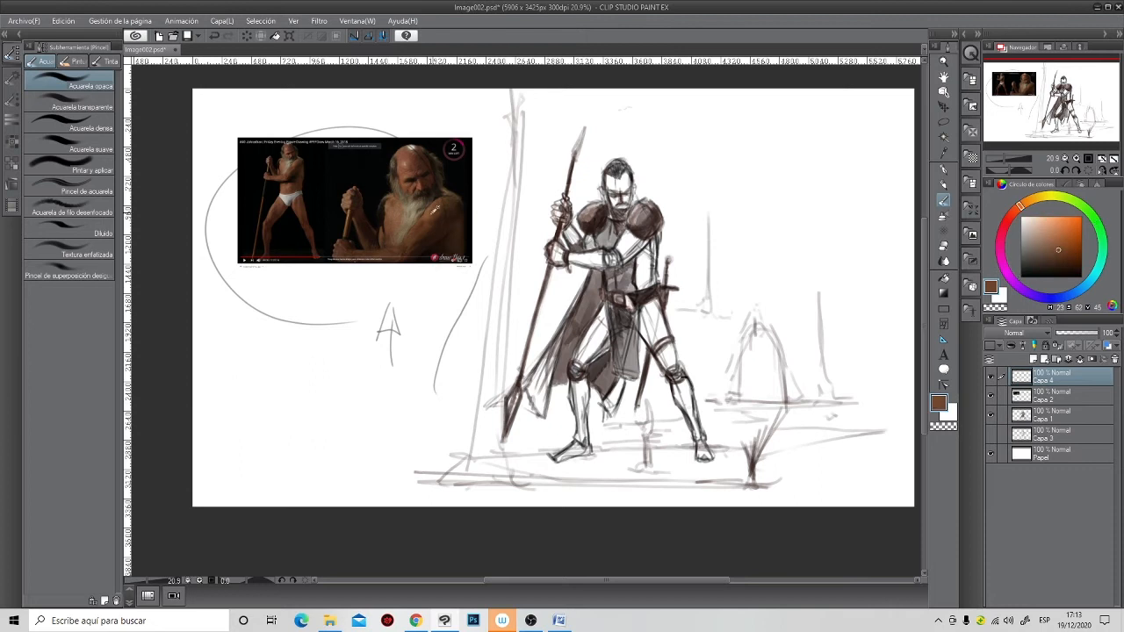
left_click(433, 209, "alt")
left_click(432, 231, "alt")
left_click(418, 162, "alt")
left_click(416, 167, "alt")
mouse_move(1046, 249)
left_mouse_down()
mouse_move(1020, 250)
mouse_move(1020, 268)
left_mouse_up()
- Hide the reference photo layer Capa 2 and erase the circle, arrow and curved stroke from Capa 4 with the Más fuerte eraser
scroll(719, 416, "down", 1)
left_click(992, 397)
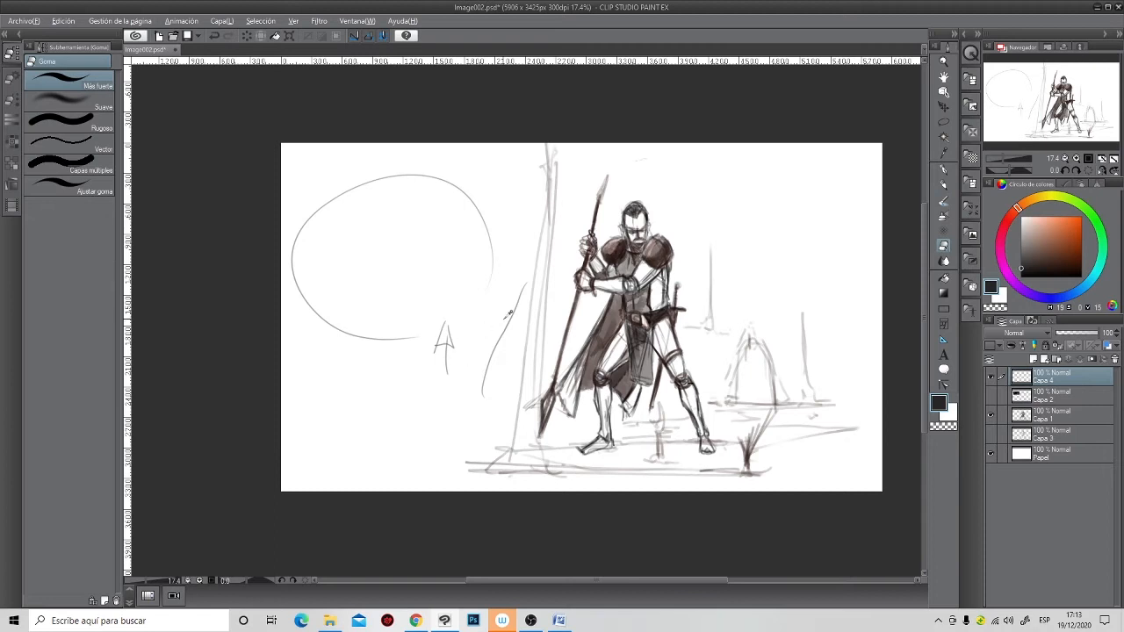
left_click(506, 315, "alt")
left_click_drag(1020, 250, 1020, 268)
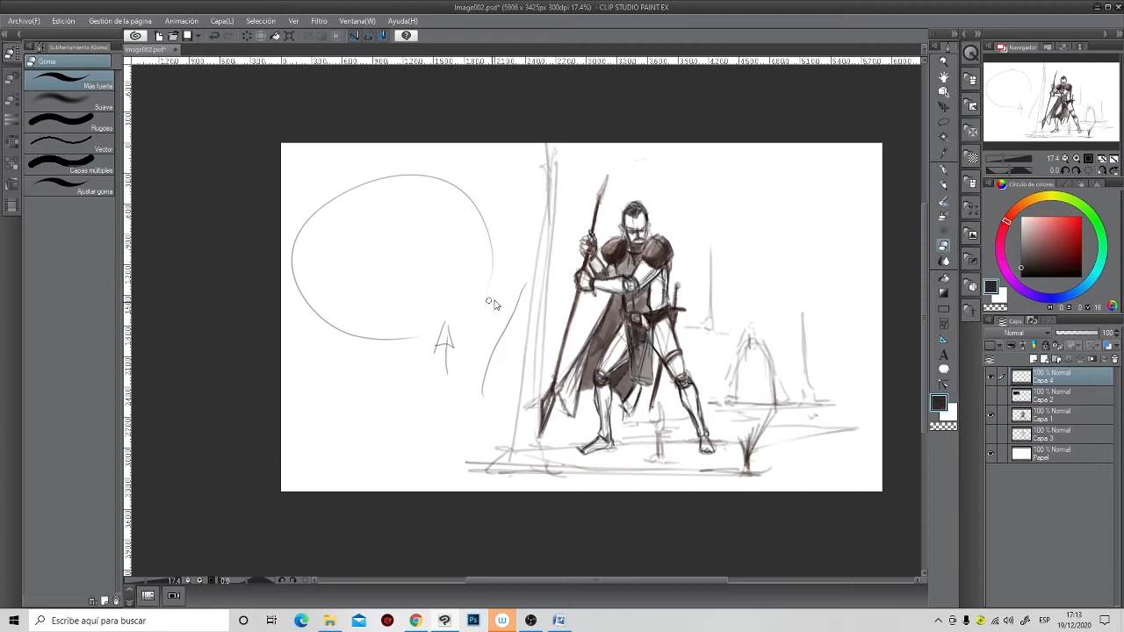
mouse_move(527, 278)
left_mouse_down()
mouse_move(477, 367)
mouse_move(530, 281)
mouse_move(491, 361)
mouse_move(426, 357)
left_mouse_up()
mouse_move(495, 263)
left_mouse_down()
mouse_move(477, 203)
mouse_move(441, 184)
mouse_move(472, 187)
mouse_move(416, 175)
mouse_move(454, 177)
mouse_move(382, 173)
mouse_move(340, 192)
mouse_move(298, 235)
mouse_move(295, 273)
mouse_move(311, 307)
mouse_move(337, 328)
mouse_move(424, 326)
left_mouse_up()
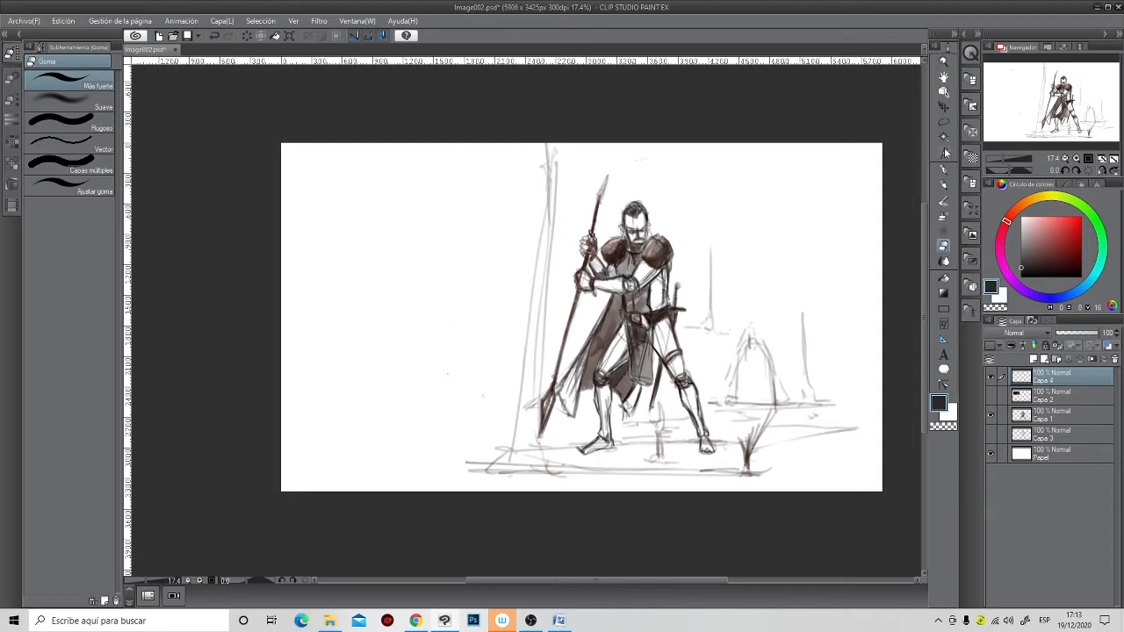
- Sketch a small framed thumbnail with rough marks inside and an arrow above it in the empty sky of Capa 1, using Acuarela opaca
left_click(944, 201)
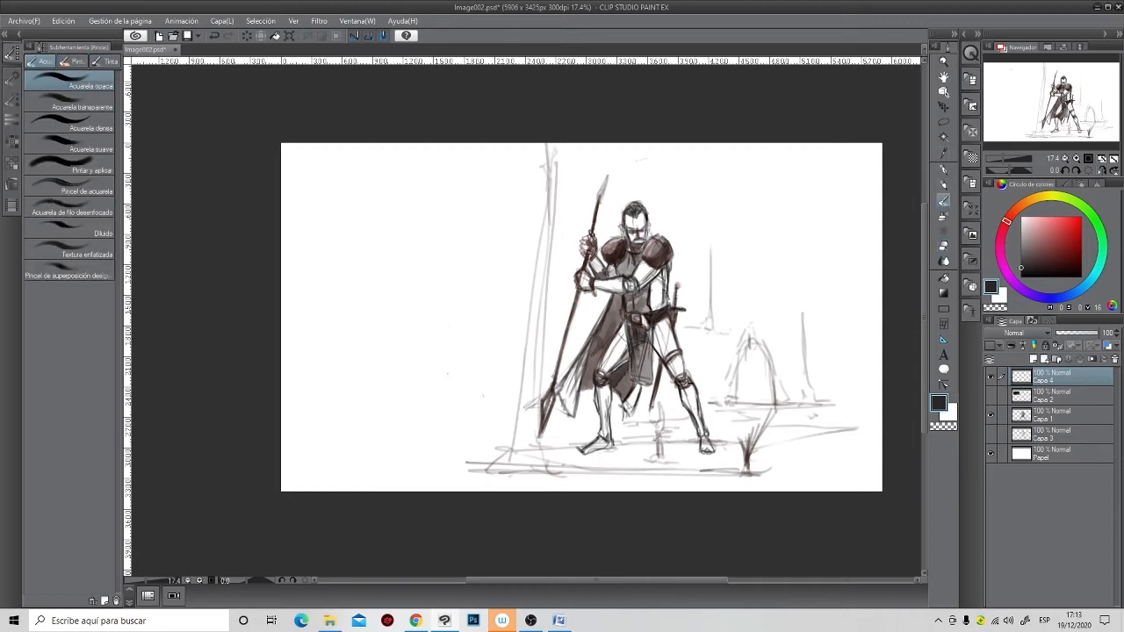
left_click(1059, 416)
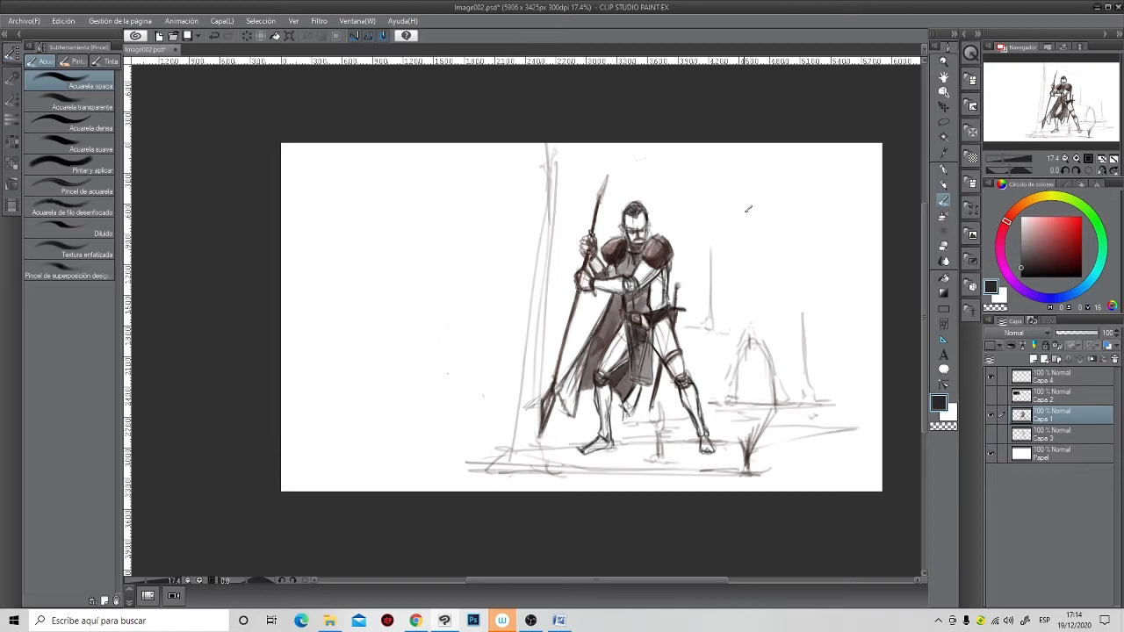
mouse_move(746, 209)
left_mouse_down()
mouse_move(748, 237)
mouse_move(814, 192)
mouse_move(815, 236)
mouse_move(763, 240)
left_mouse_up()
scroll(766, 241, "up", 5)
left_click_drag(660, 248, 699, 253)
scroll(700, 253, "down", 3)
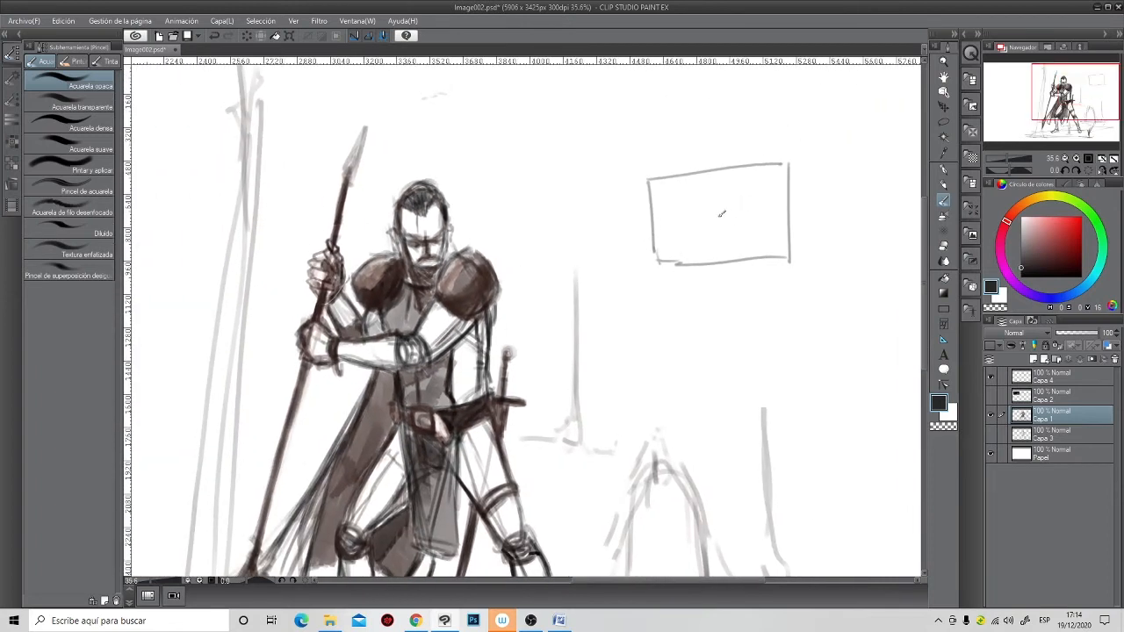
mouse_move(711, 195)
left_mouse_down()
mouse_move(713, 243)
mouse_move(724, 213)
mouse_move(721, 239)
mouse_move(766, 226)
left_mouse_up()
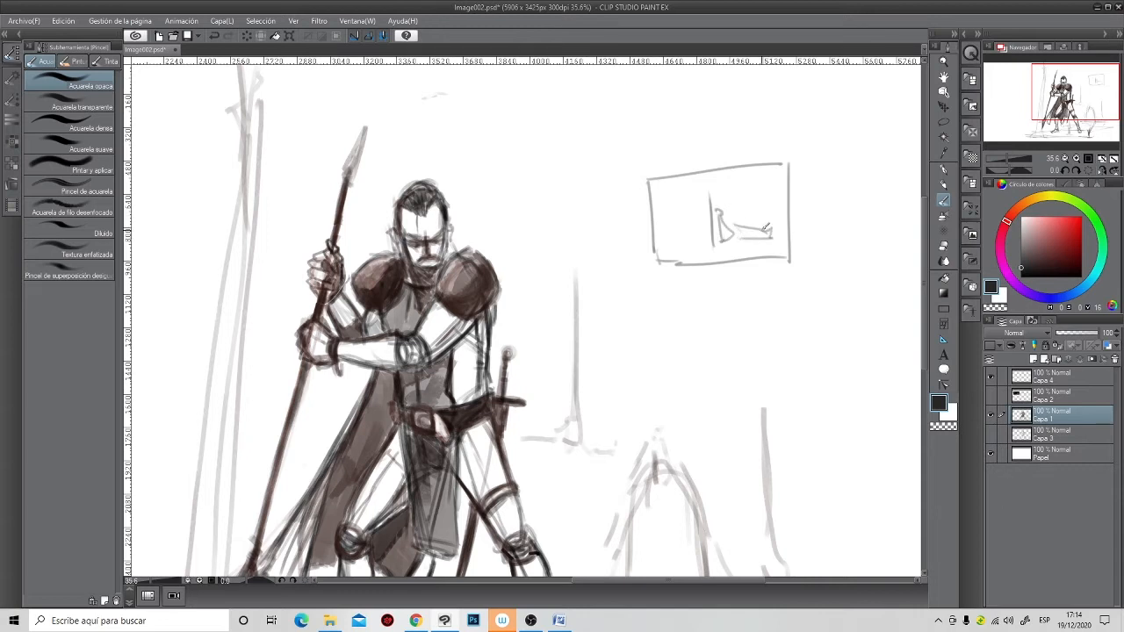
mouse_move(739, 106)
left_mouse_down()
mouse_move(741, 138)
mouse_move(733, 129)
mouse_move(695, 174)
left_mouse_up()
mouse_move(673, 359)
left_mouse_down()
mouse_move(647, 322)
mouse_move(612, 338)
left_mouse_up()
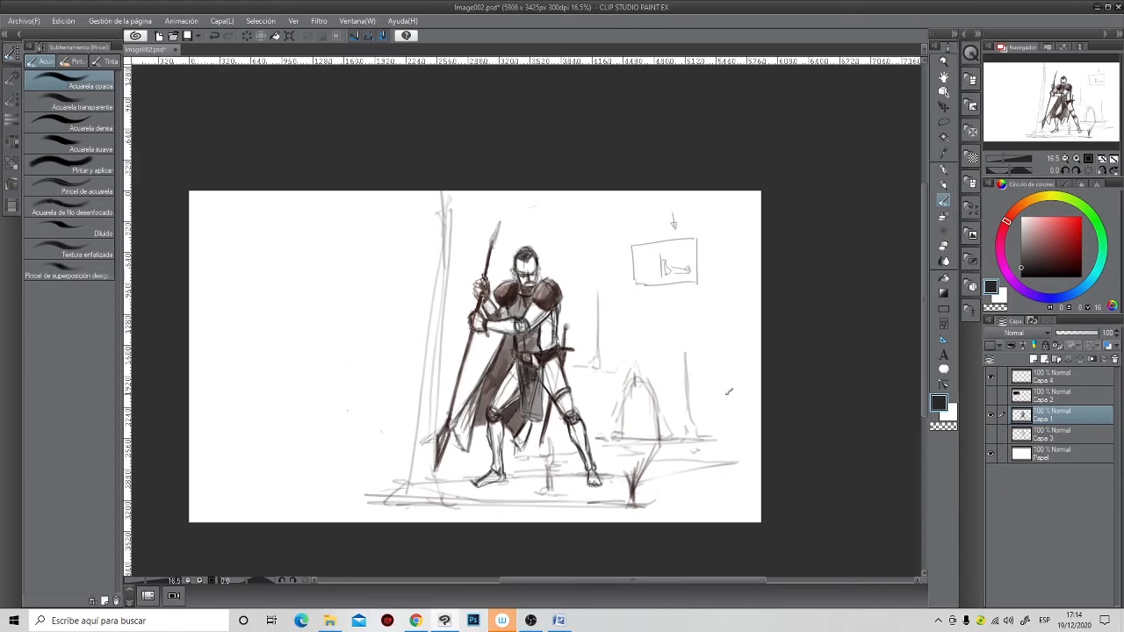
- Erase the framed thumbnail and its arrow from the sky on Capa 1
left_click(944, 247)
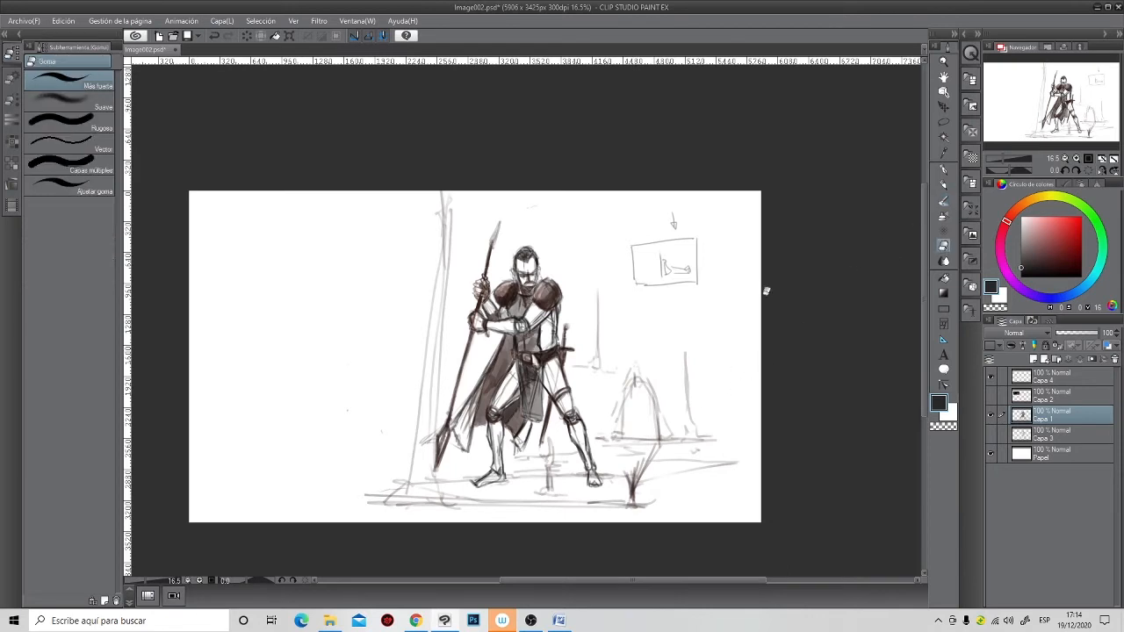
mouse_move(682, 278)
left_mouse_down()
mouse_move(728, 258)
mouse_move(630, 273)
mouse_move(623, 256)
mouse_move(684, 260)
mouse_move(642, 284)
mouse_move(663, 212)
left_mouse_up()
scroll(614, 308, "down", 1)
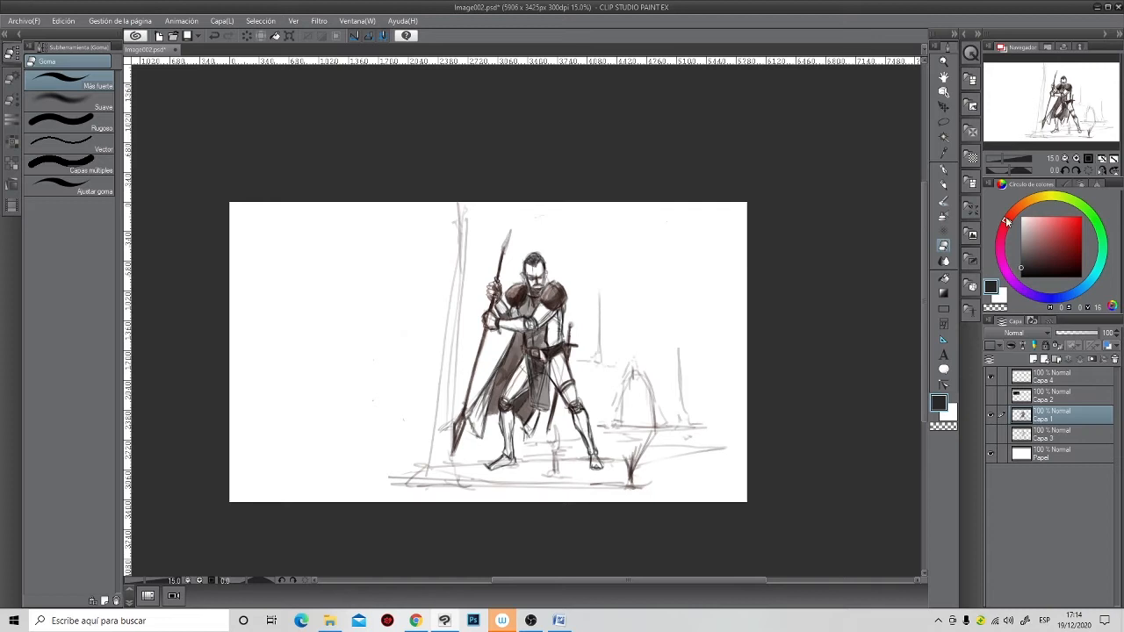
- Move the warrior sketch layer Capa 1 to the left, opening empty space on the right side of the drawing
left_click(945, 109)
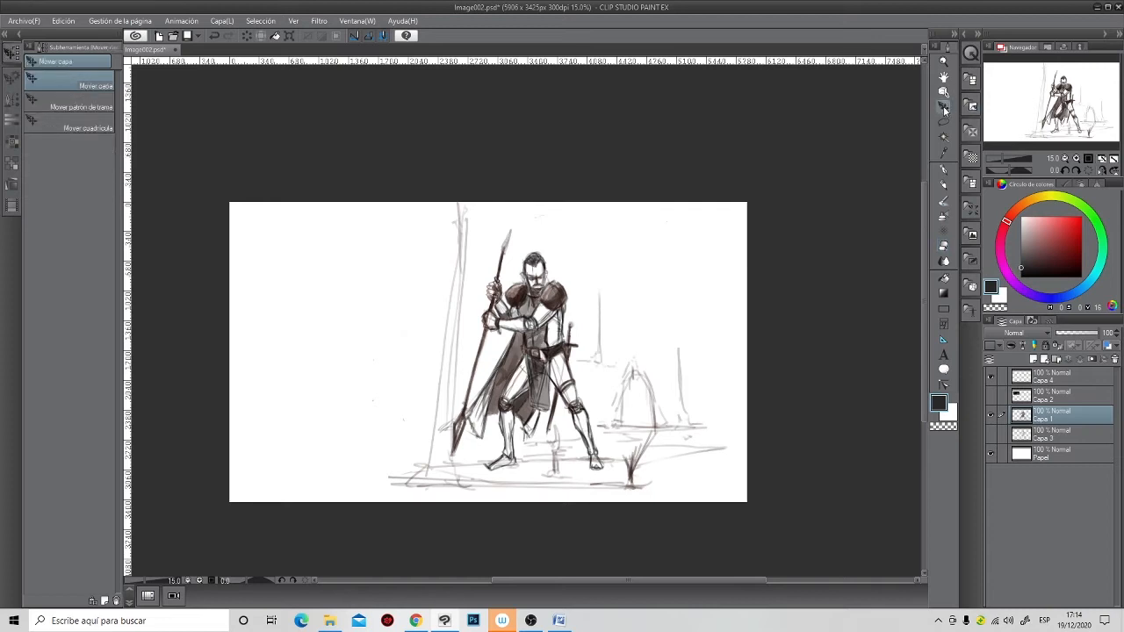
mouse_move(622, 328)
left_mouse_down()
mouse_move(538, 330)
mouse_move(618, 305)
mouse_move(628, 275)
left_mouse_up()
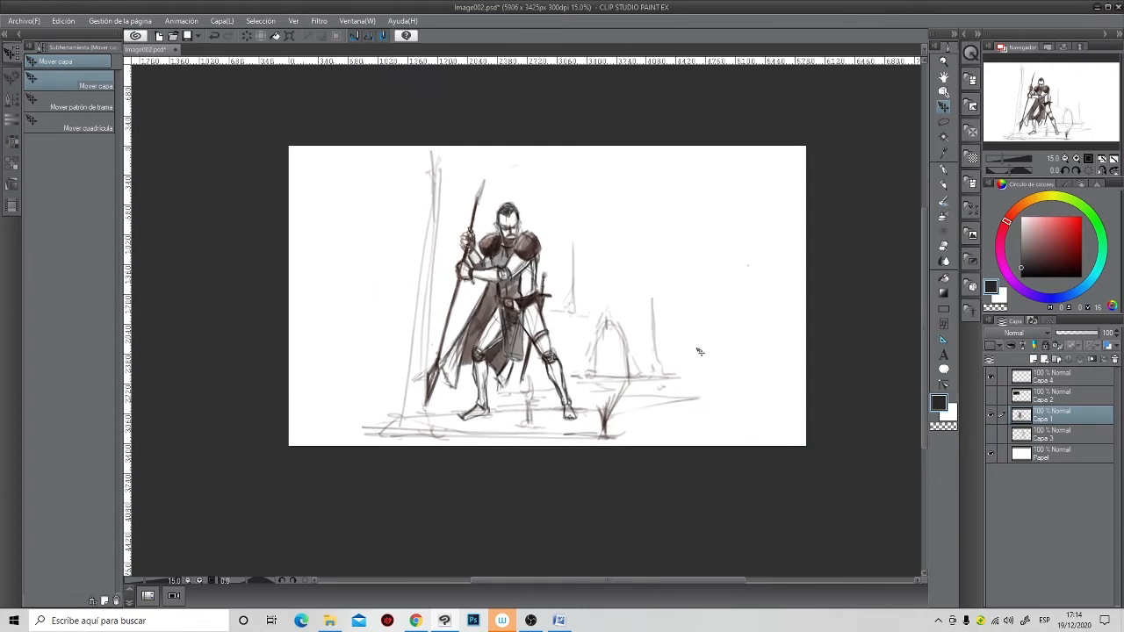
- Extend the horizon line to the right edge of the canvas and sketch a slim rock spire on it with Acuarela opaca
left_click(943, 200)
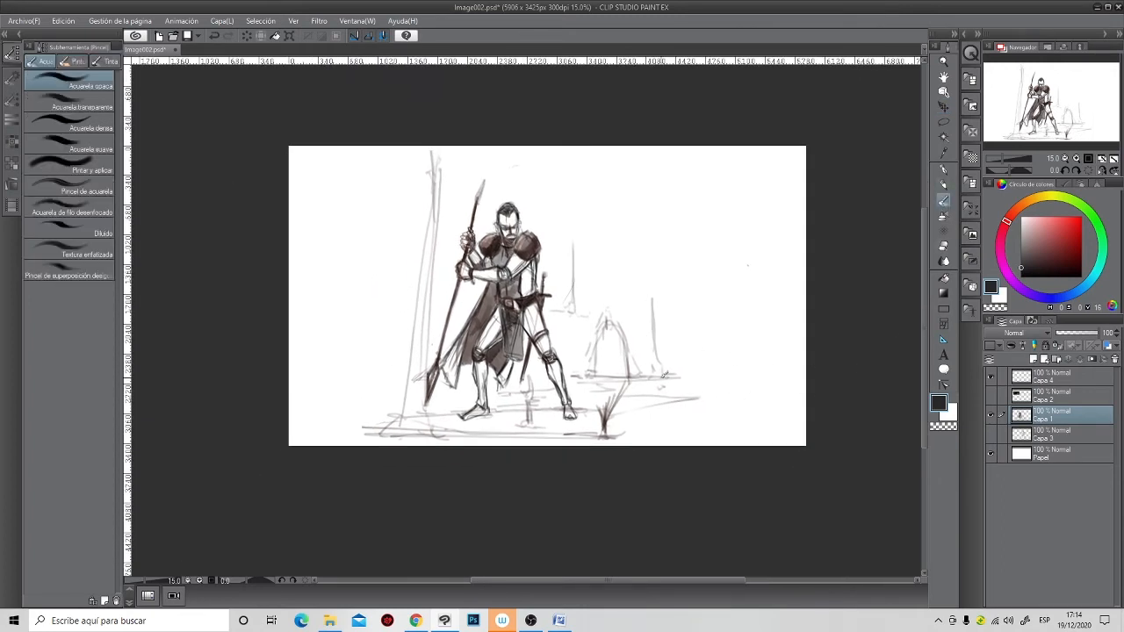
mouse_move(744, 375)
left_mouse_down()
mouse_move(702, 373)
mouse_move(770, 370)
left_mouse_up()
left_click_drag(666, 361, 767, 367)
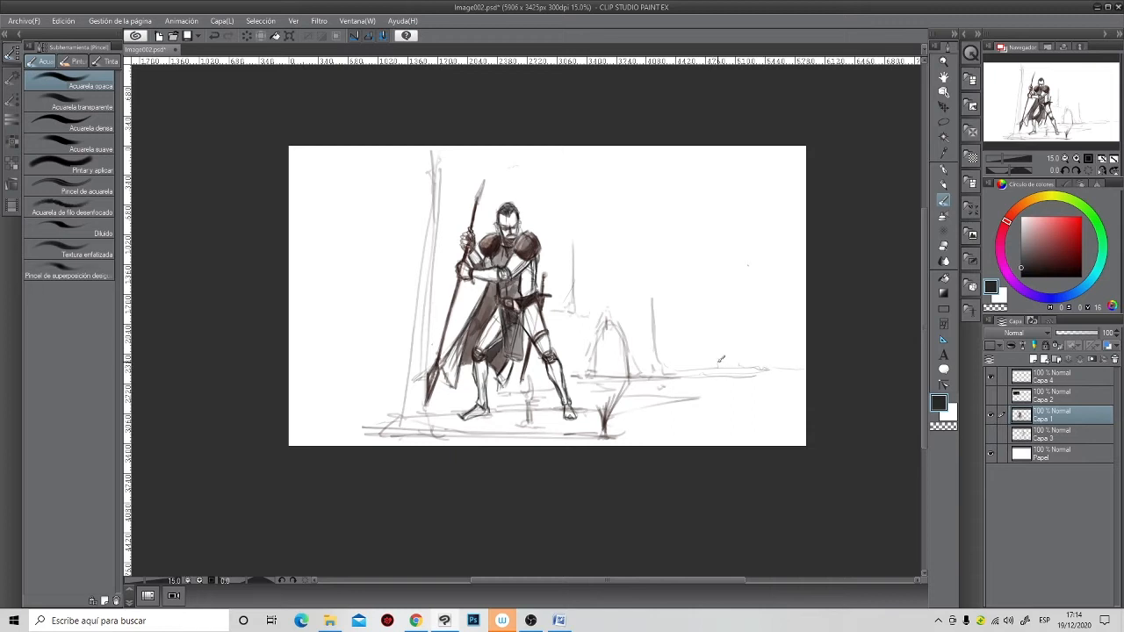
mouse_move(719, 313)
left_mouse_down()
mouse_move(735, 361)
mouse_move(721, 365)
mouse_move(752, 364)
mouse_move(722, 310)
mouse_move(715, 367)
left_mouse_up()
- Draw a moon in the sky above the rock spire, replacing the full circle with a crescent
left_click_drag(701, 226, 706, 220)
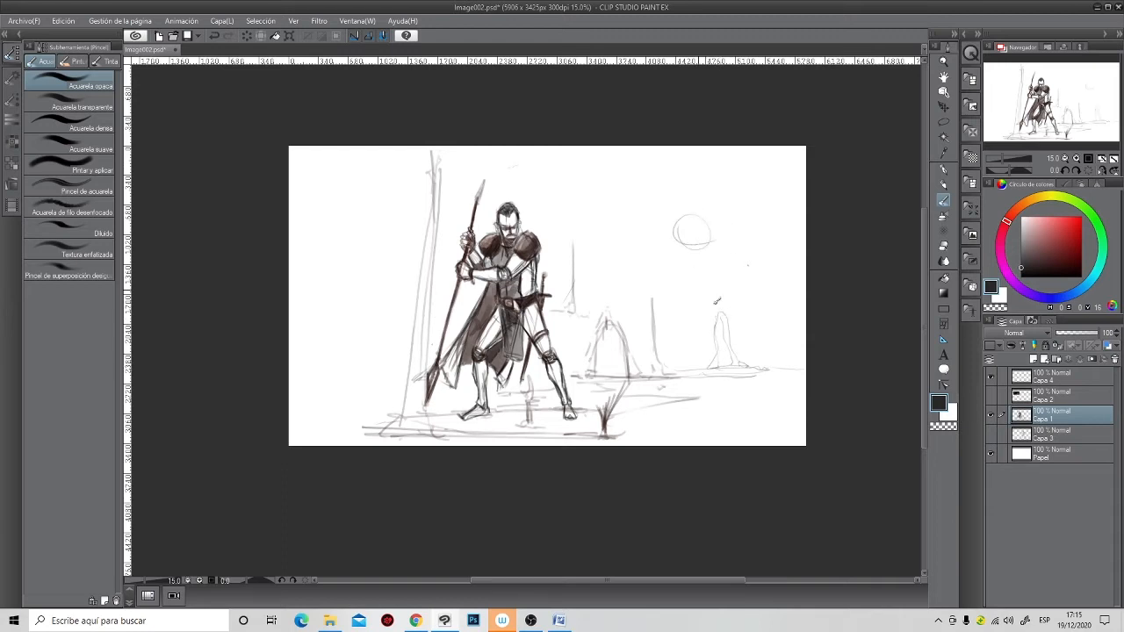
key("ctrl+z")
left_click(712, 222)
mouse_move(691, 191)
left_mouse_down()
mouse_move(679, 214)
mouse_move(689, 219)
left_mouse_up()
left_click_drag(727, 308, 751, 305)
left_click_drag(679, 326, 643, 327)
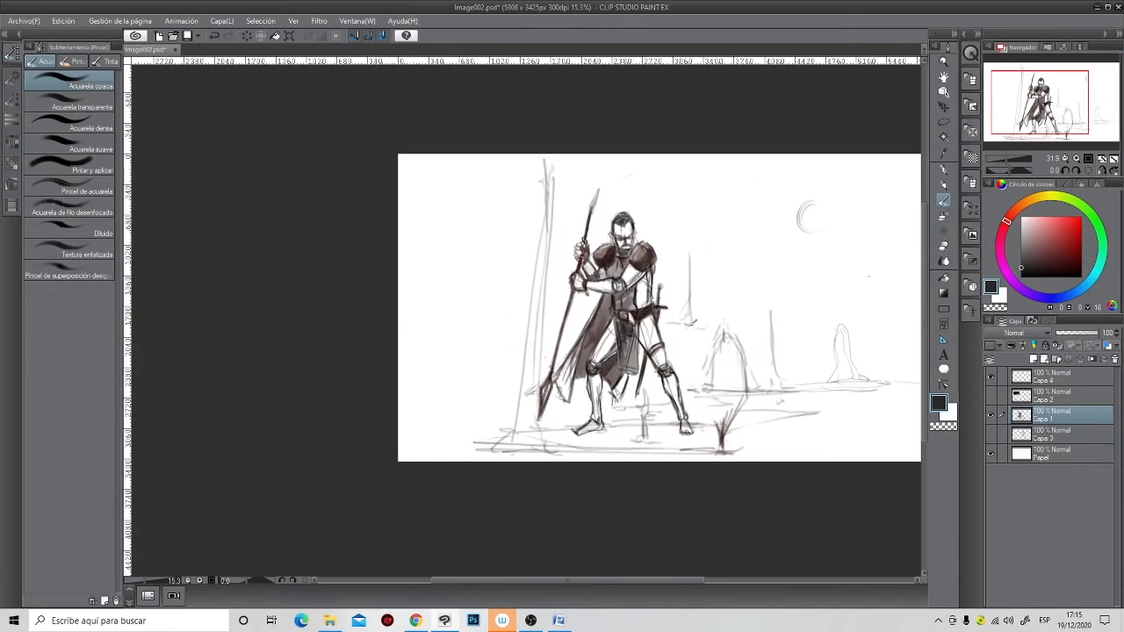
- Rework the post between the warrior's feet into a curved, shaded stump and sketch a ground line to the right of the shrub
left_click(991, 396)
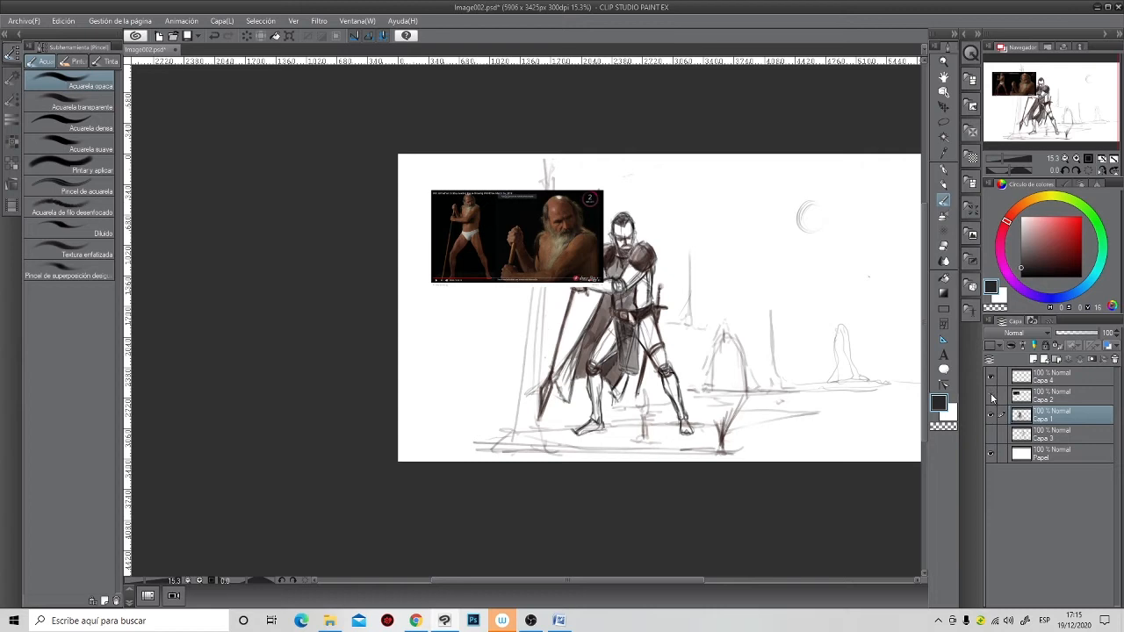
left_click(992, 396)
left_click_drag(836, 404, 730, 352)
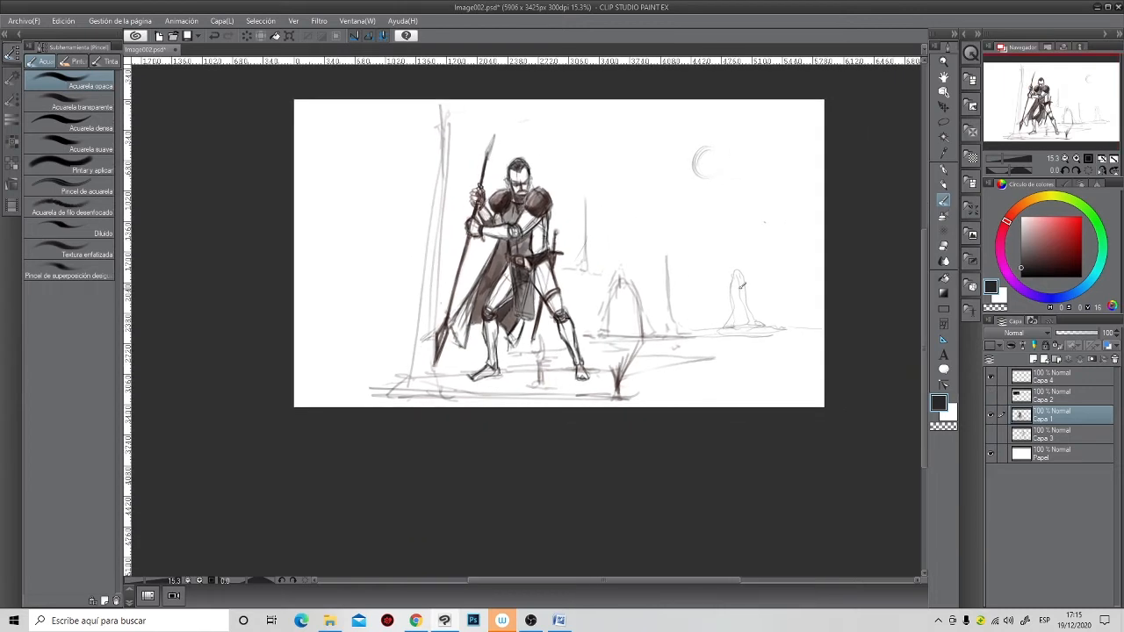
scroll(535, 383, "up", 2)
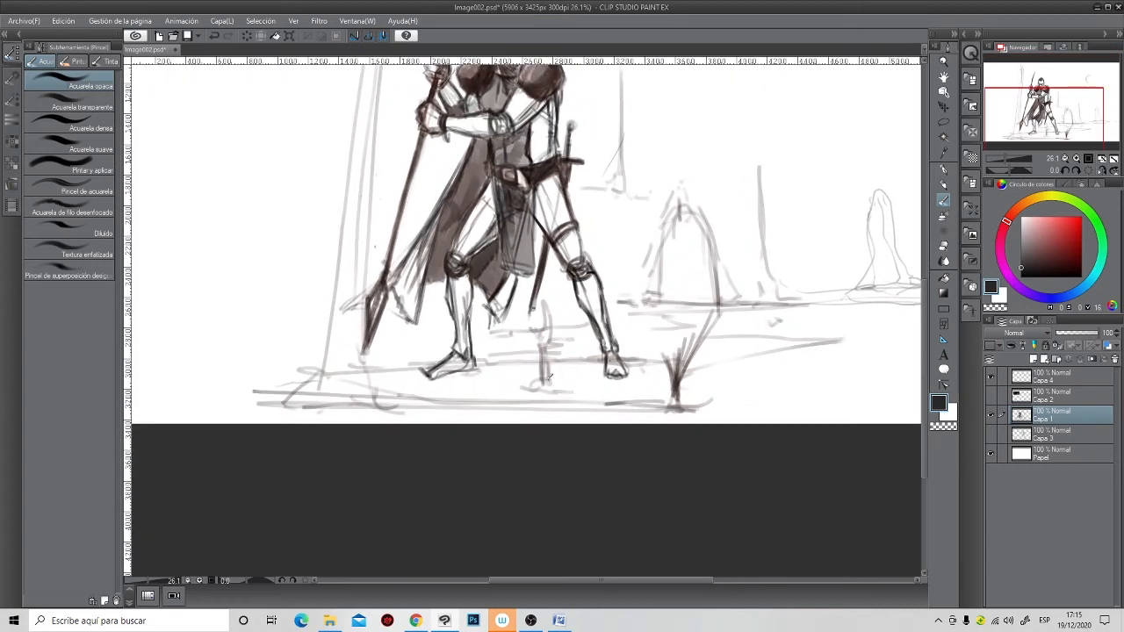
mouse_move(565, 383)
left_mouse_down()
mouse_move(533, 381)
mouse_move(563, 375)
left_mouse_up()
mouse_move(542, 355)
left_mouse_down()
mouse_move(567, 313)
mouse_move(551, 376)
left_mouse_up()
mouse_move(566, 326)
left_mouse_down()
mouse_move(558, 376)
mouse_move(583, 381)
left_mouse_up()
left_click_drag(553, 337, 564, 321)
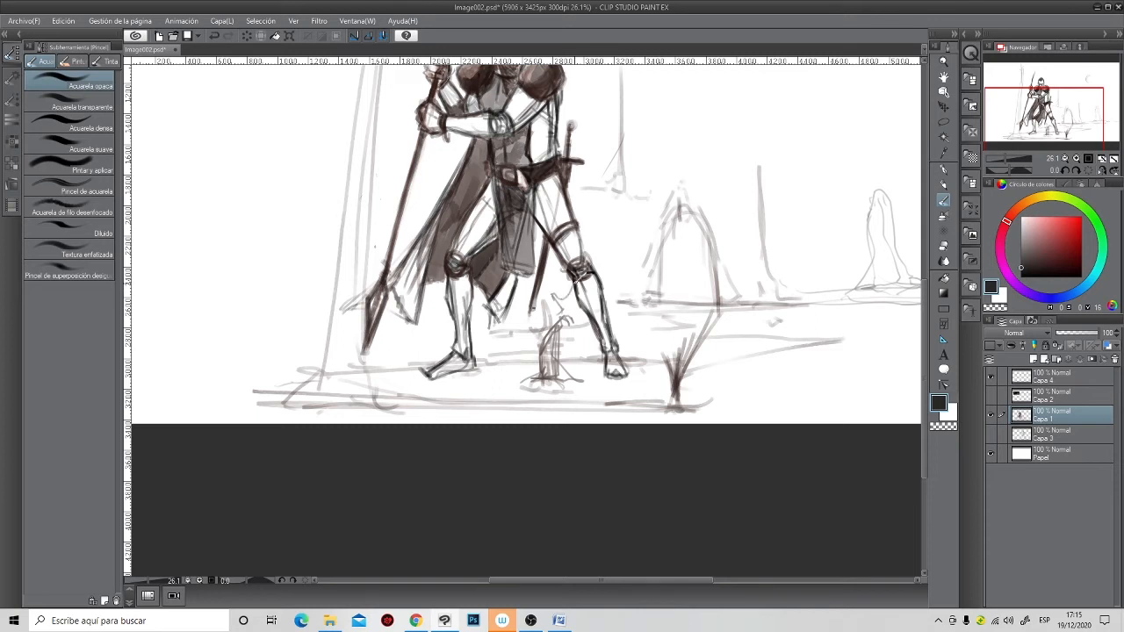
mouse_move(586, 281)
left_mouse_down()
mouse_move(579, 313)
mouse_move(570, 293)
mouse_move(565, 317)
mouse_move(590, 289)
mouse_move(569, 291)
mouse_move(574, 269)
mouse_move(585, 282)
mouse_move(561, 385)
left_mouse_up()
scroll(572, 395, "down", 1)
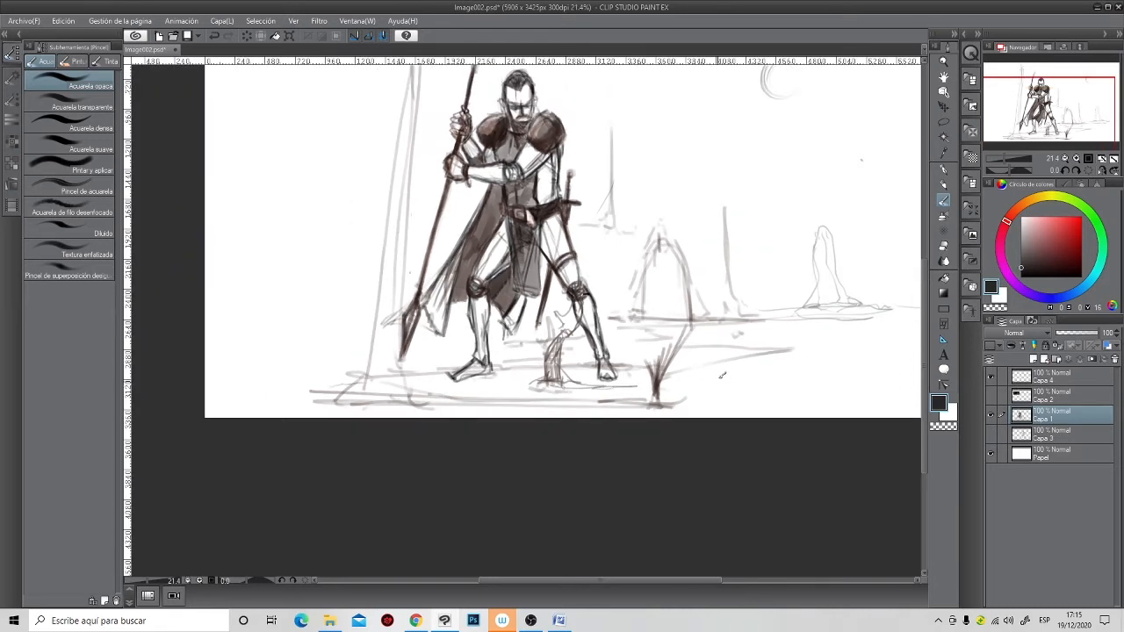
mouse_move(708, 380)
left_mouse_down()
mouse_move(776, 377)
mouse_move(734, 373)
mouse_move(742, 320)
mouse_move(767, 383)
left_mouse_up()
mouse_move(743, 322)
left_mouse_down()
mouse_move(726, 376)
mouse_move(742, 315)
mouse_move(770, 313)
mouse_move(778, 362)
mouse_move(772, 321)
mouse_move(771, 363)
left_mouse_up()
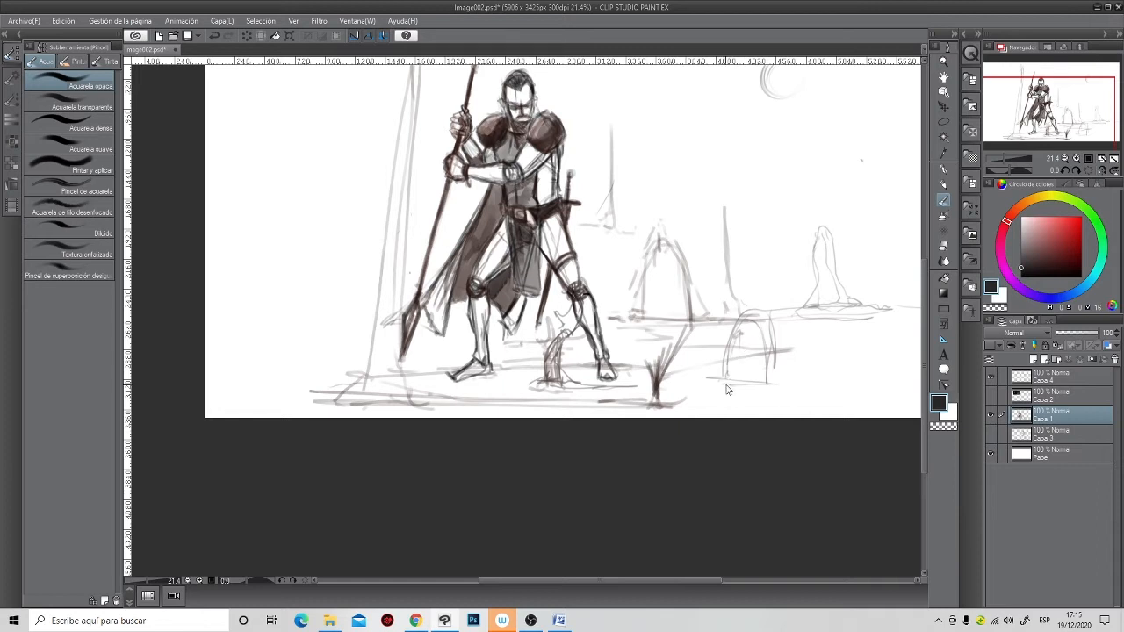
key("ctrl+z")
key("ctrl+z")
key("ctrl+z")
- Sketch a narrow upright post right of the shrub and faint distant rock outlines near the right edge of the canvas
mouse_move(743, 380)
left_mouse_down()
mouse_move(750, 300)
mouse_move(742, 381)
mouse_move(760, 302)
mouse_move(750, 390)
left_mouse_up()
mouse_move(782, 315)
left_mouse_down()
mouse_move(786, 326)
mouse_move(762, 326)
left_mouse_up()
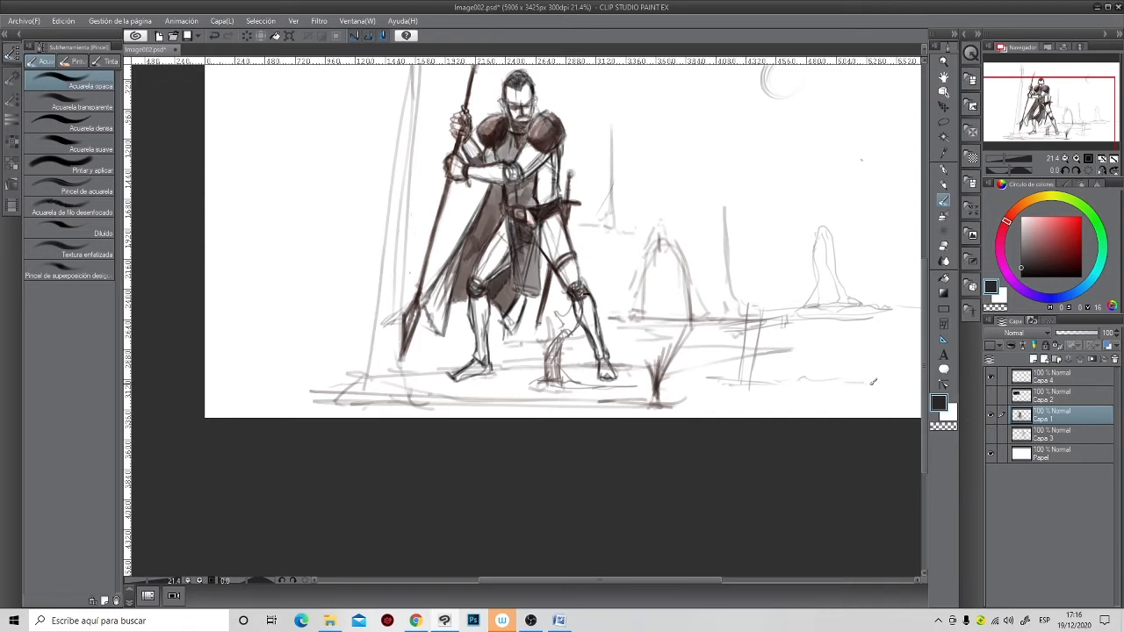
scroll(807, 374, "down", 2)
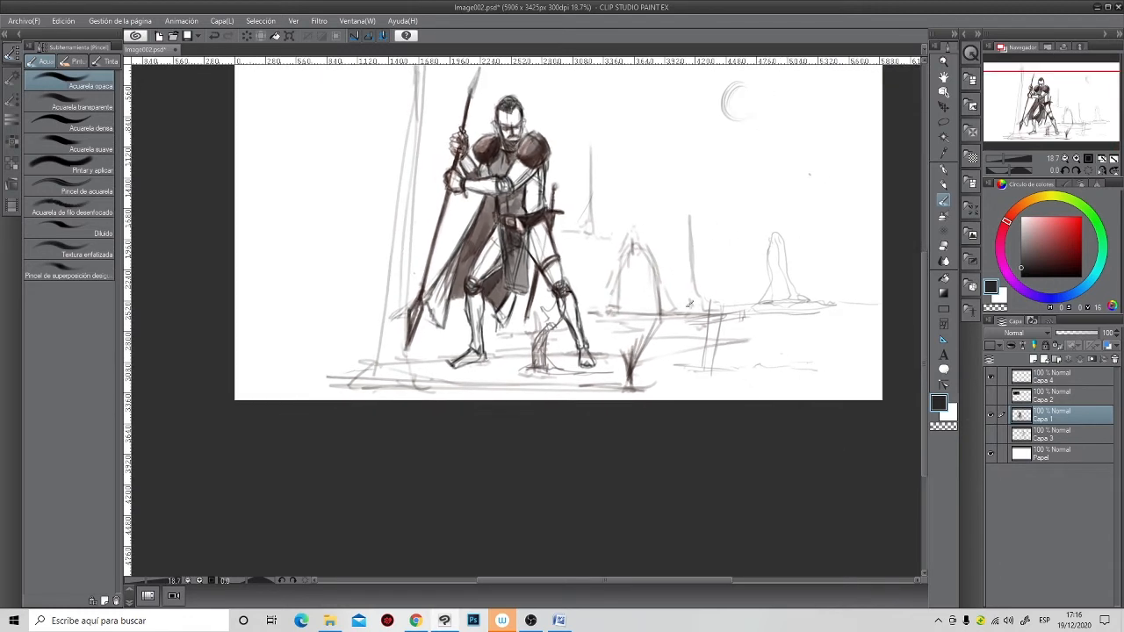
scroll(652, 274, "down", 2)
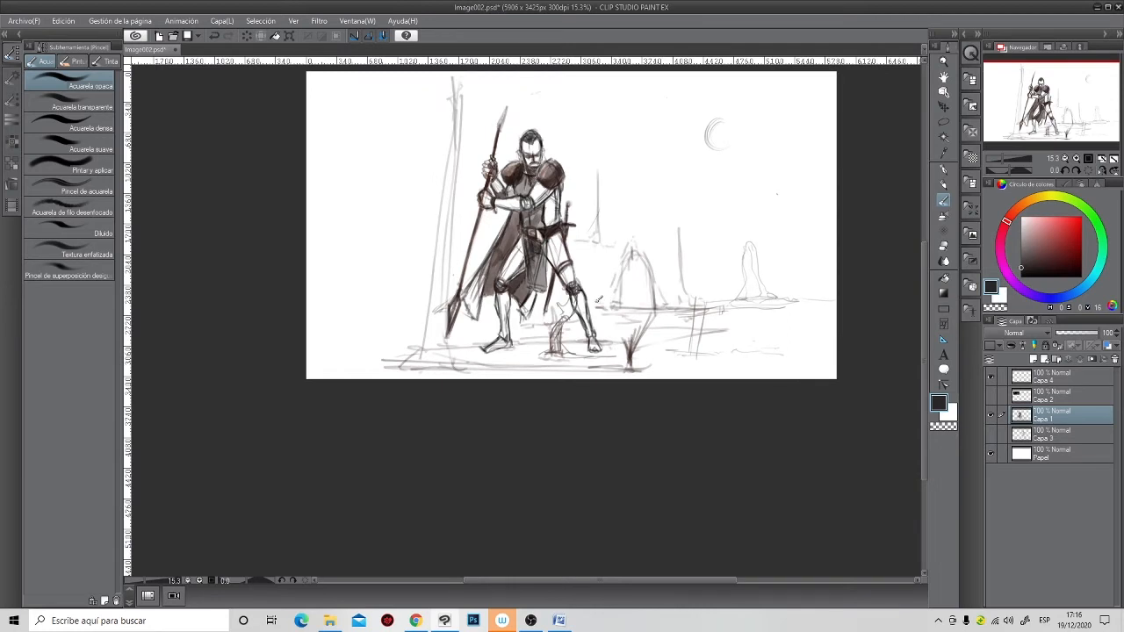
left_click_drag(703, 279, 735, 278)
mouse_move(811, 248)
left_mouse_down()
mouse_move(813, 225)
mouse_move(810, 235)
left_mouse_up()
- Sketch a large rock formation around the small arch and extend the ground line to the left edge of the canvas
mouse_move(603, 306)
left_mouse_down()
mouse_move(603, 239)
mouse_move(652, 207)
mouse_move(686, 295)
left_mouse_up()
mouse_move(613, 219)
left_mouse_down()
mouse_move(600, 291)
mouse_move(621, 290)
mouse_move(623, 300)
mouse_move(622, 274)
mouse_move(648, 251)
mouse_move(657, 286)
left_mouse_up()
left_click_drag(628, 251, 619, 304)
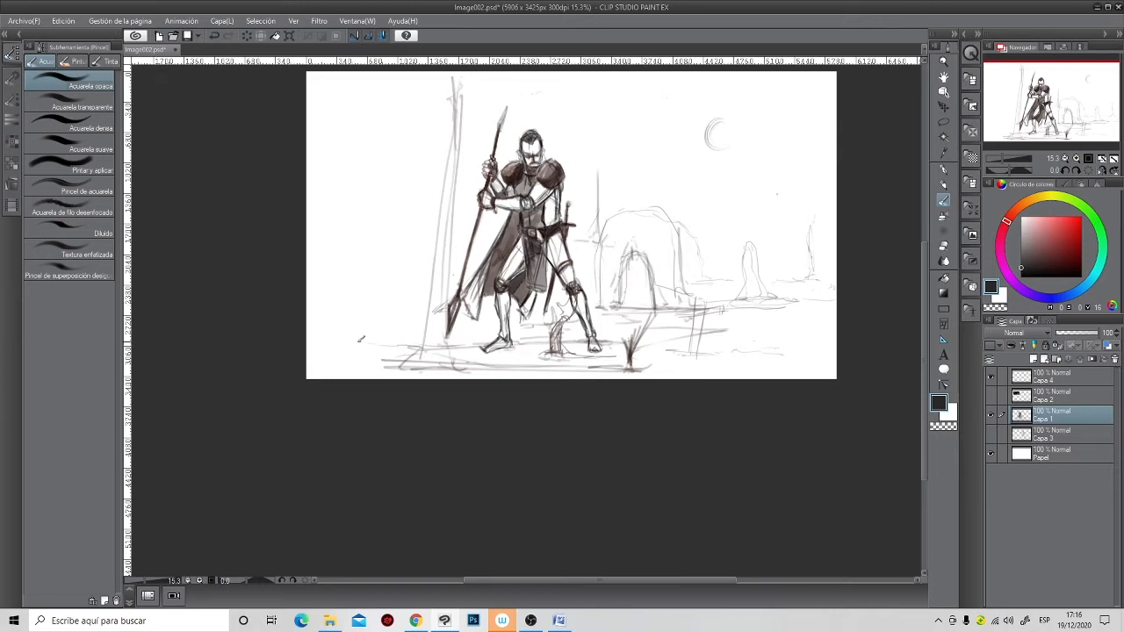
mouse_move(423, 343)
left_mouse_down()
mouse_move(301, 344)
mouse_move(337, 348)
left_mouse_up()
- Show the flat colour layer Capa 3 and move it so the grey silhouette lines up beneath the warrior's linework
left_click(991, 432)
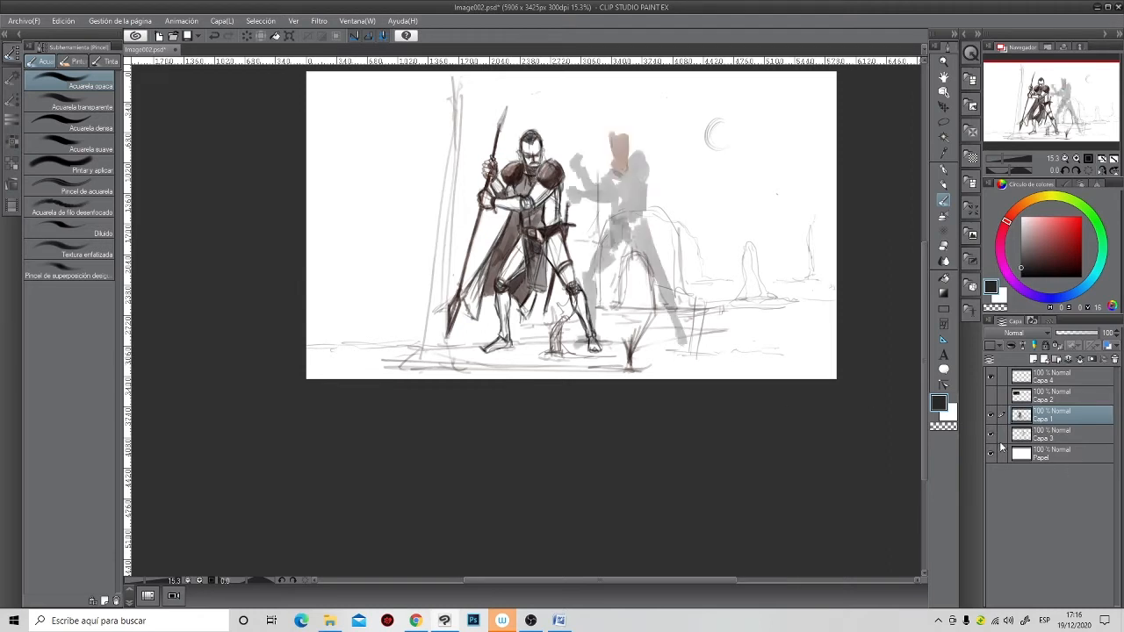
left_click(1069, 433)
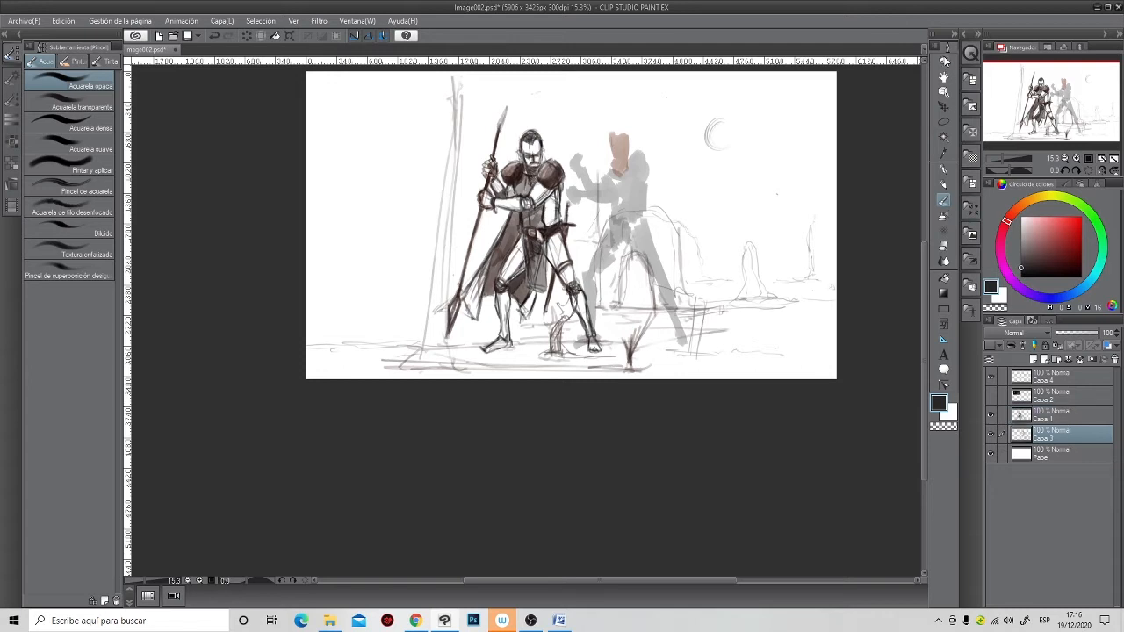
left_click(943, 107)
left_click_drag(637, 235, 546, 225)
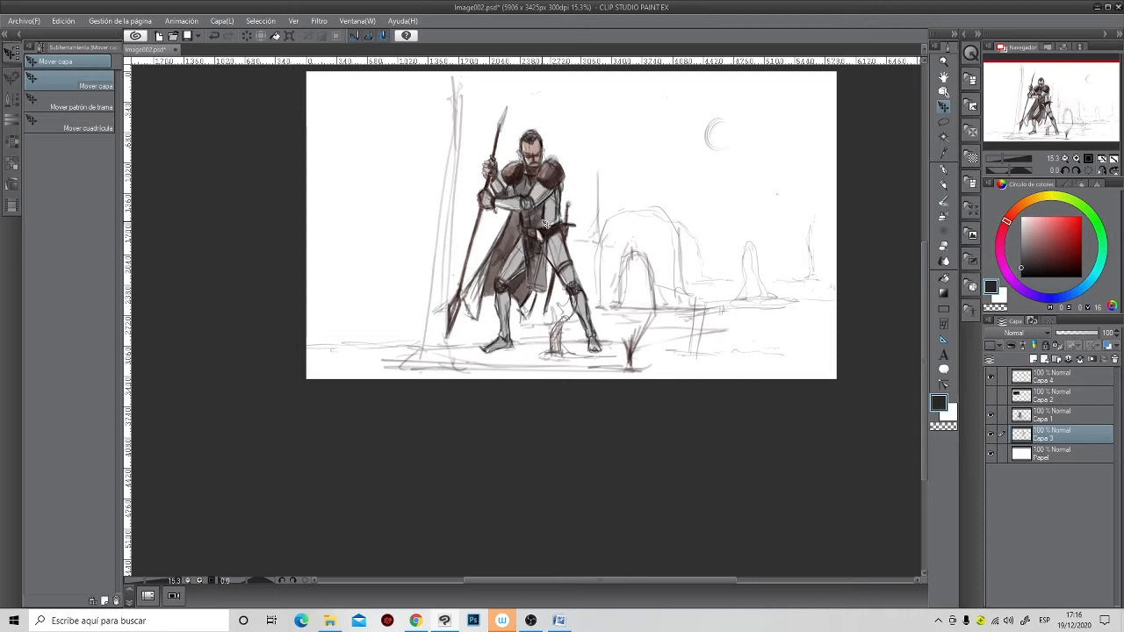
- Add a new layer directly above the Papel layer and switch to the Lápiz rugoso pencil
left_click(1064, 452)
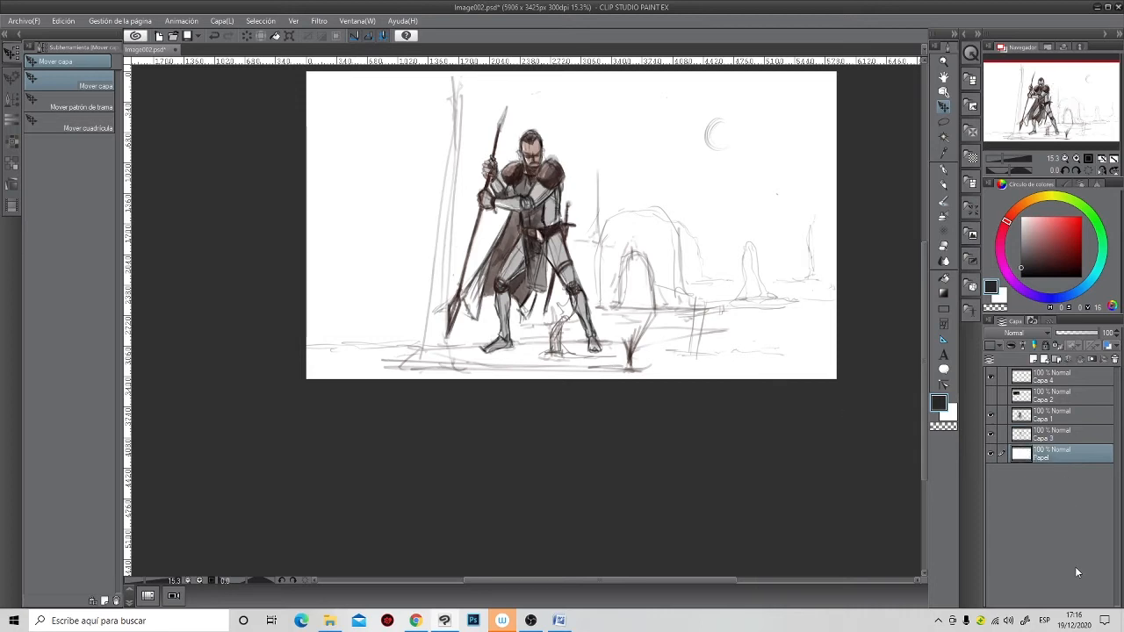
left_click(1035, 360)
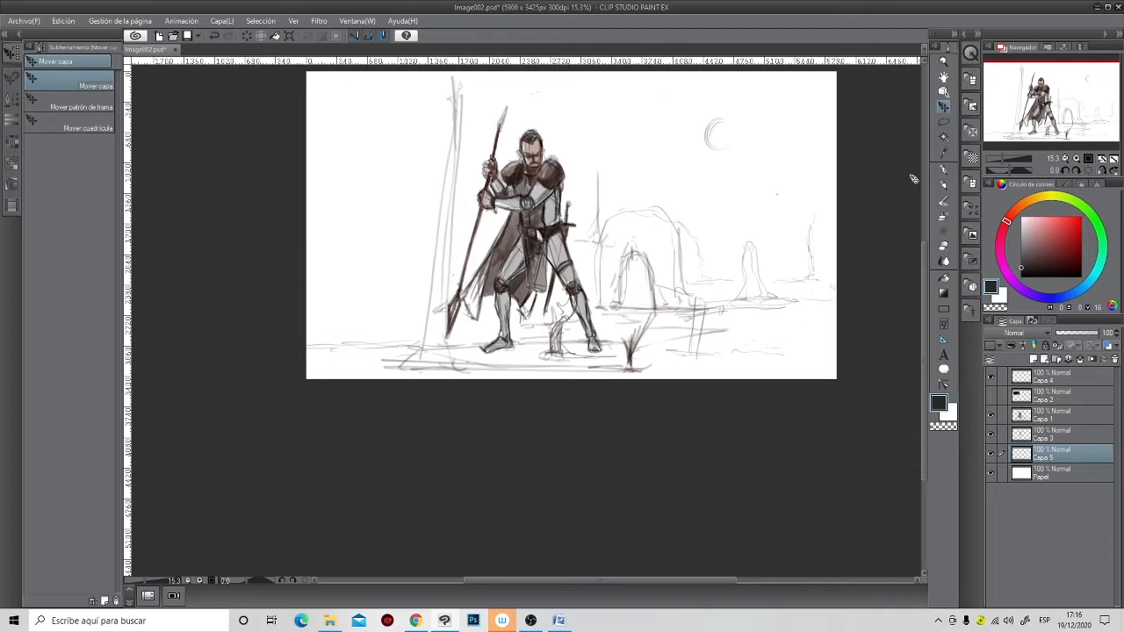
left_click(945, 123)
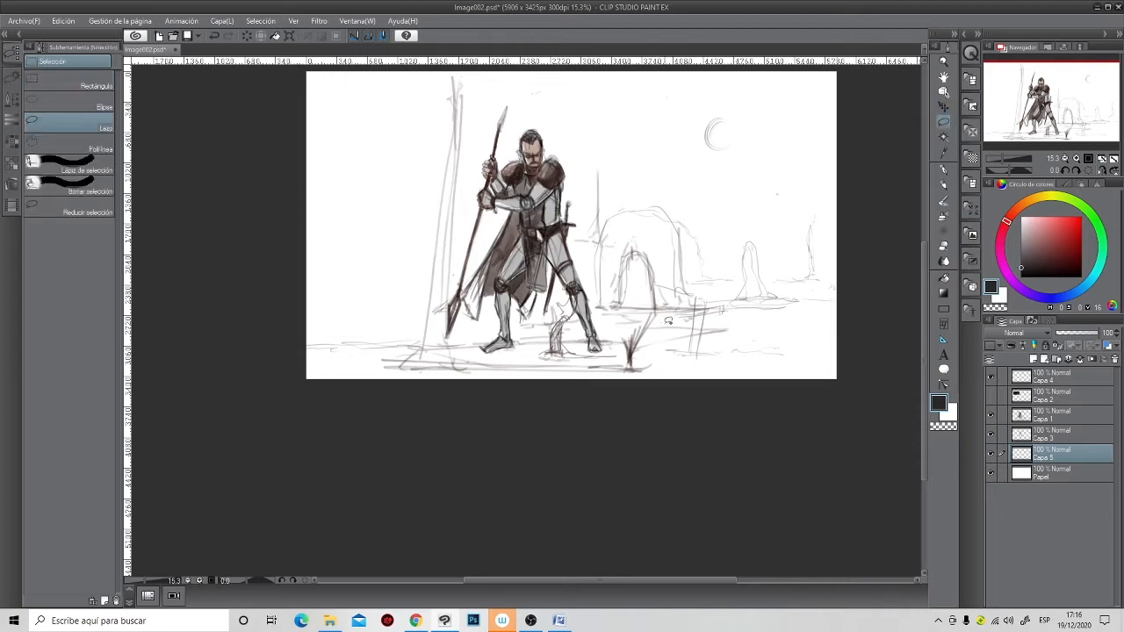
left_click(945, 182)
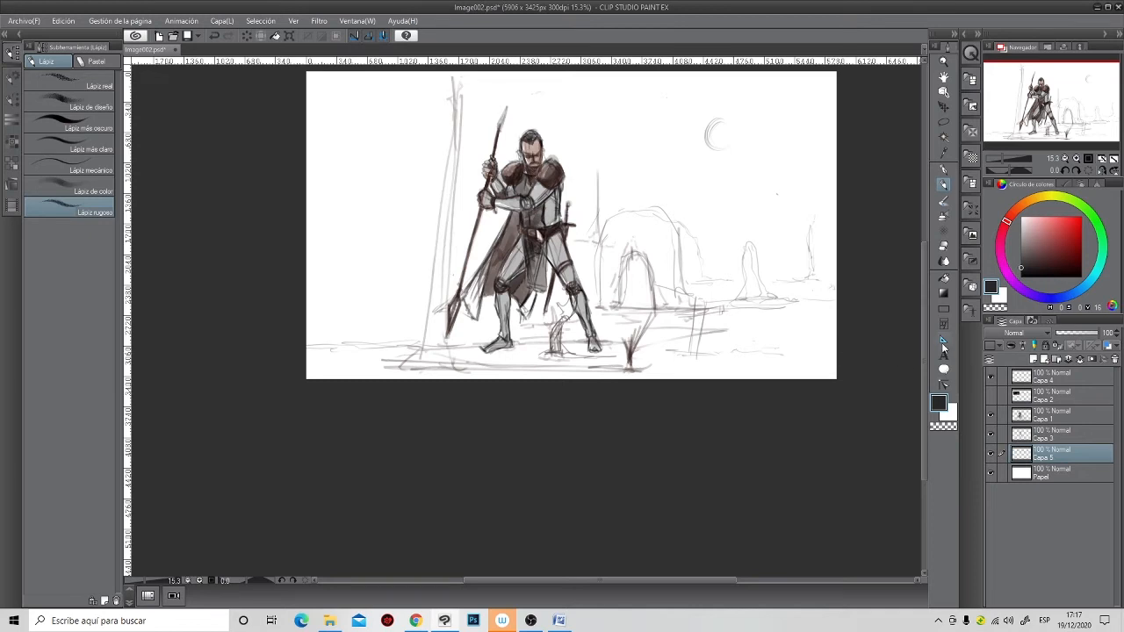
- Create a two-point perspective ruler on its own new layer
right_click(1053, 456)
left_click(1059, 459)
right_click(1059, 455)
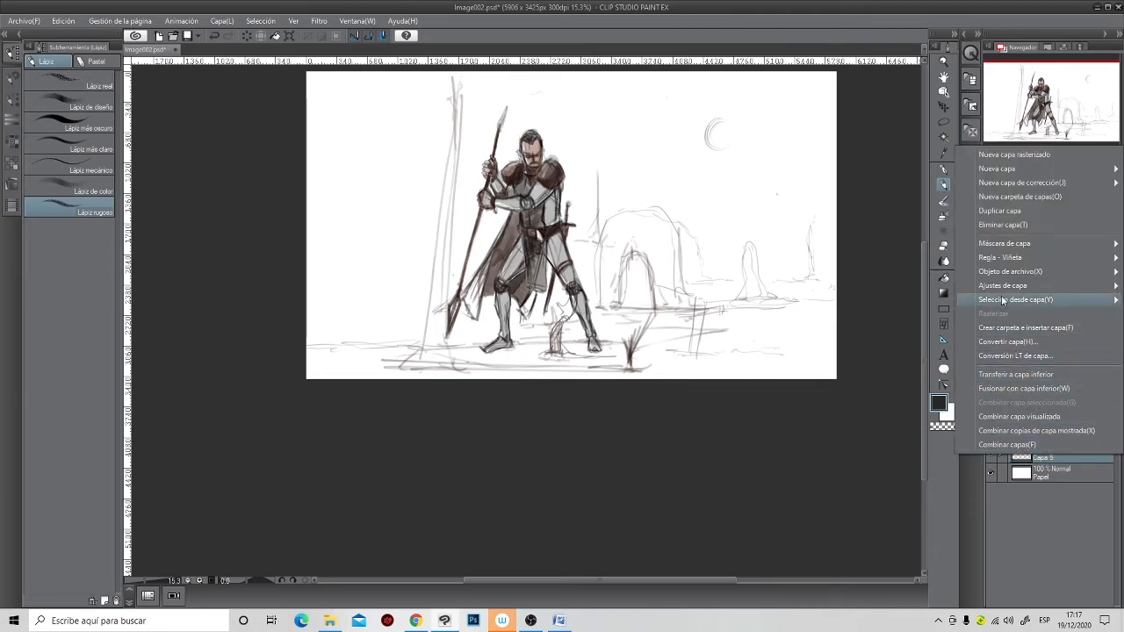
mouse_move(1001, 286)
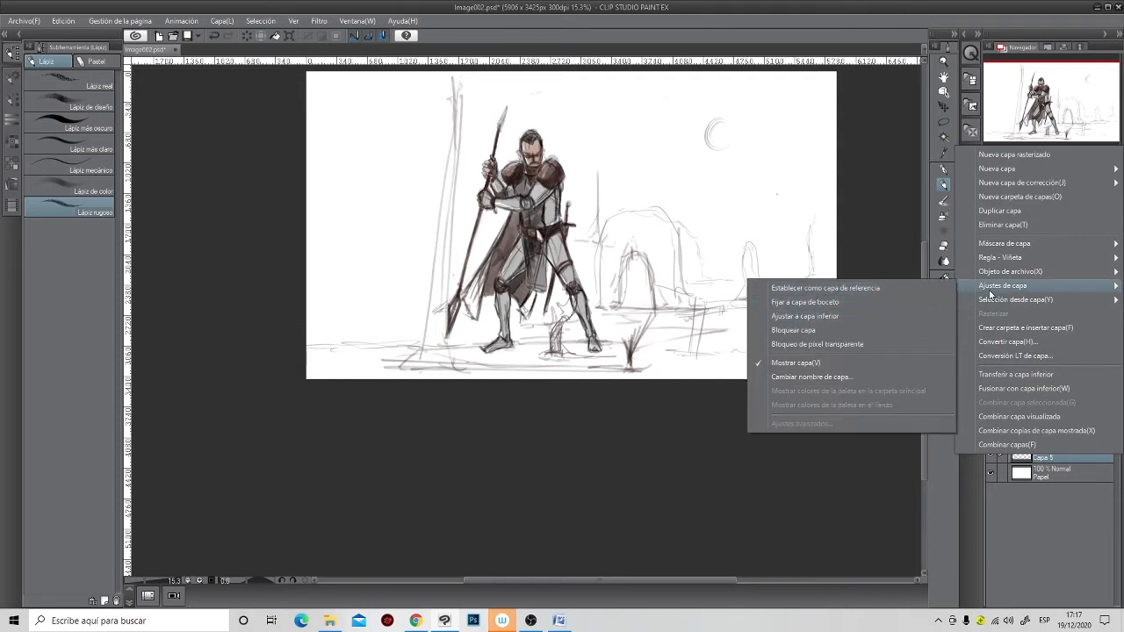
mouse_move(999, 258)
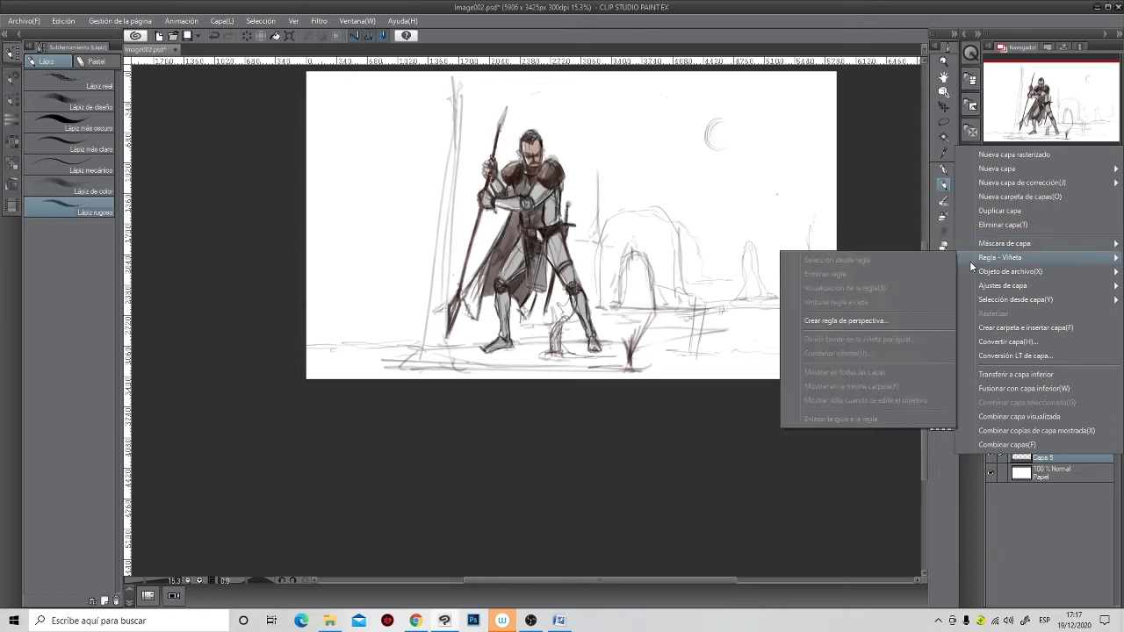
left_click(854, 322)
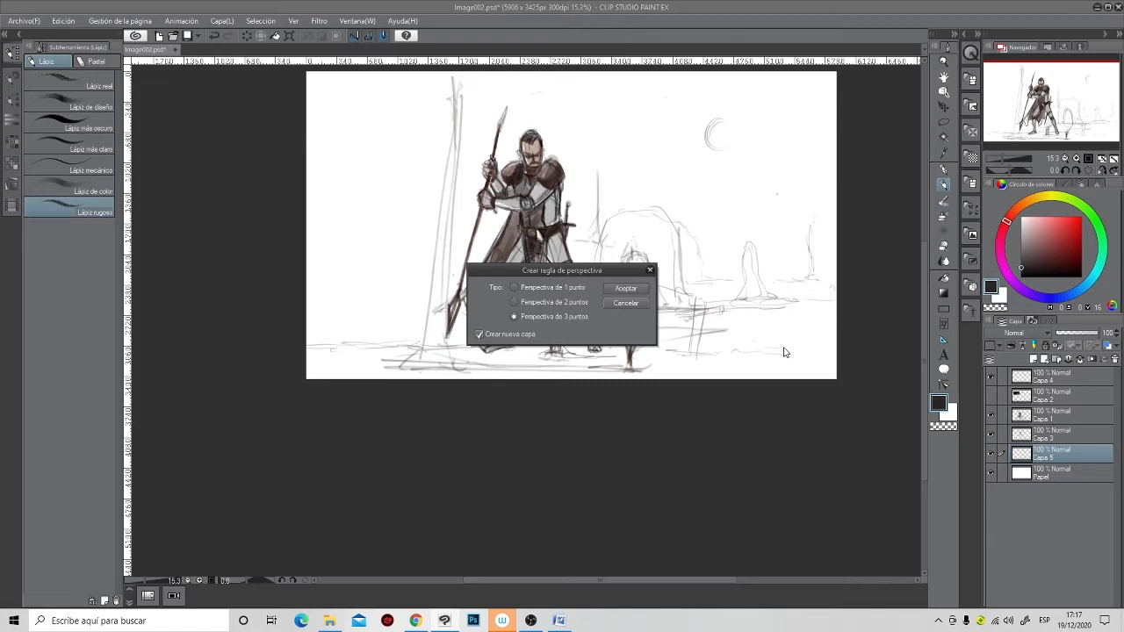
left_click(533, 308)
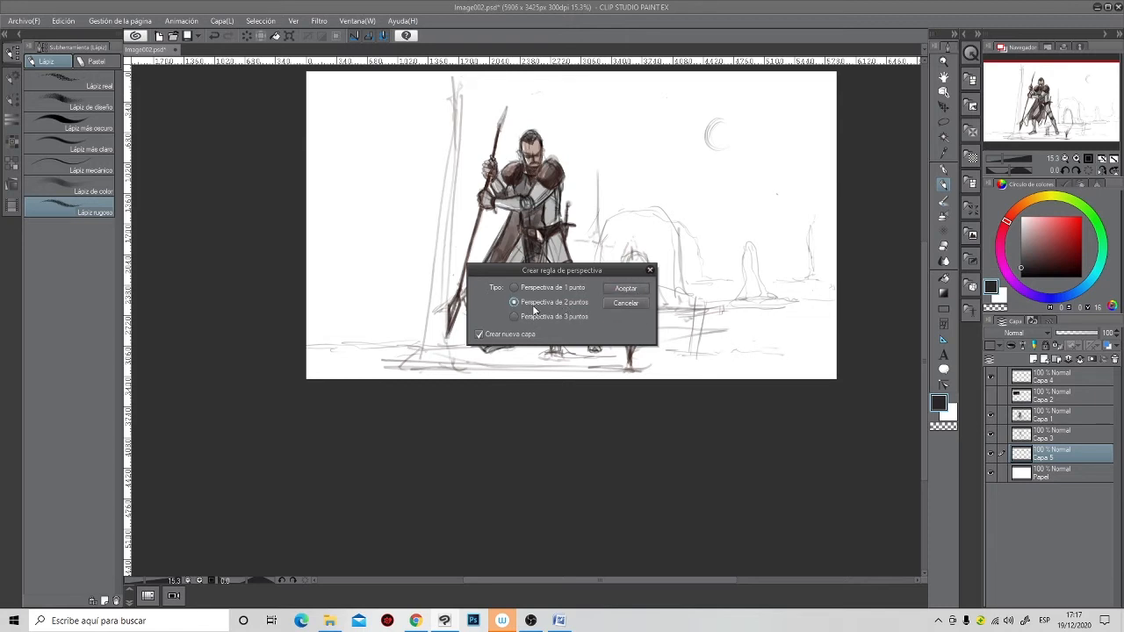
left_click(625, 289)
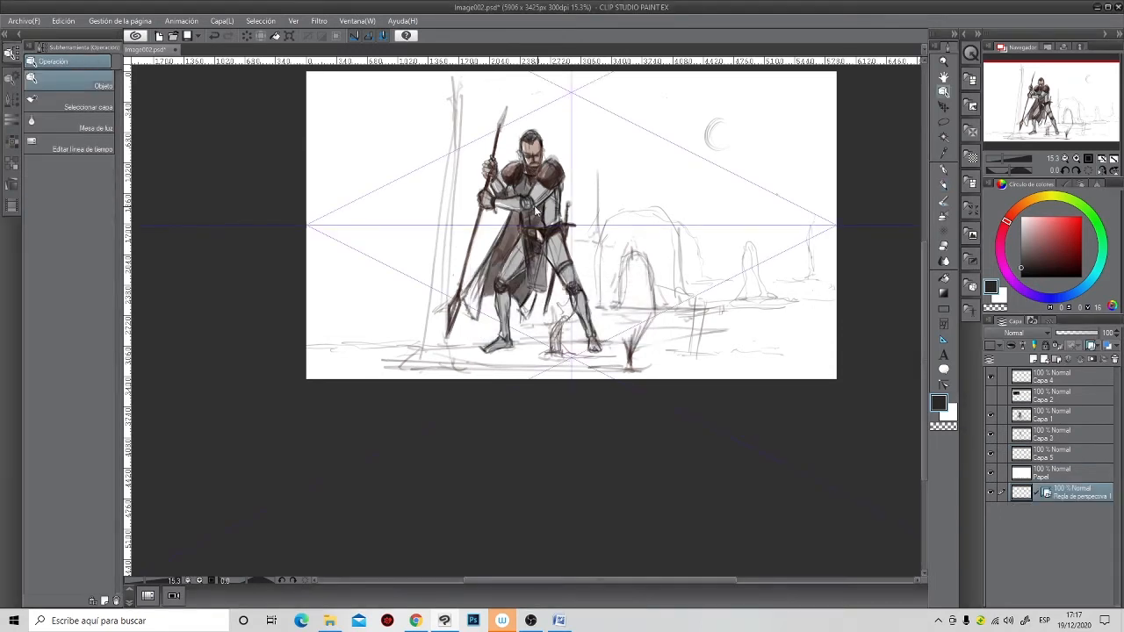
- Move the perspective ruler layer above Capa 5, delete Capa 5, and select the ruler layer
left_click_drag(1079, 497, 1059, 464)
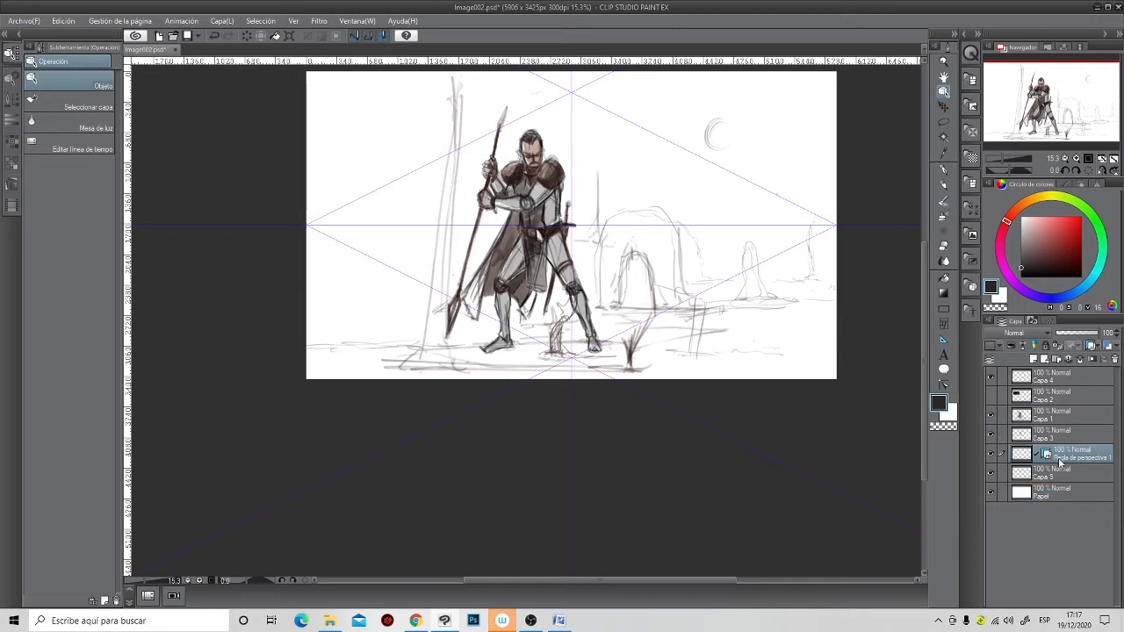
left_click(1068, 475)
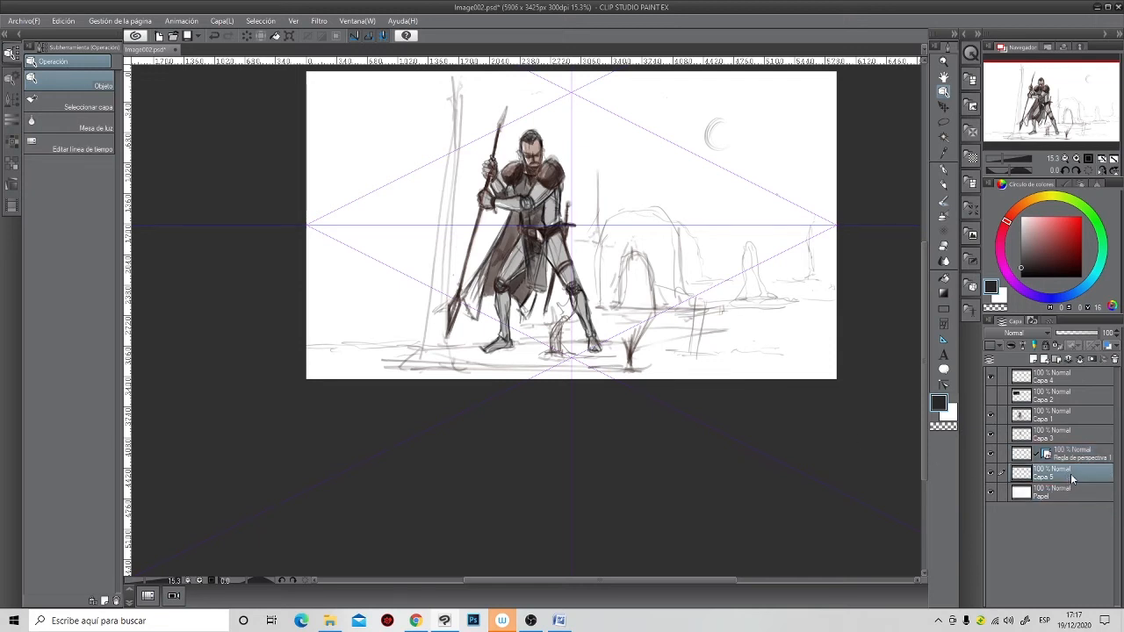
left_click(1115, 359)
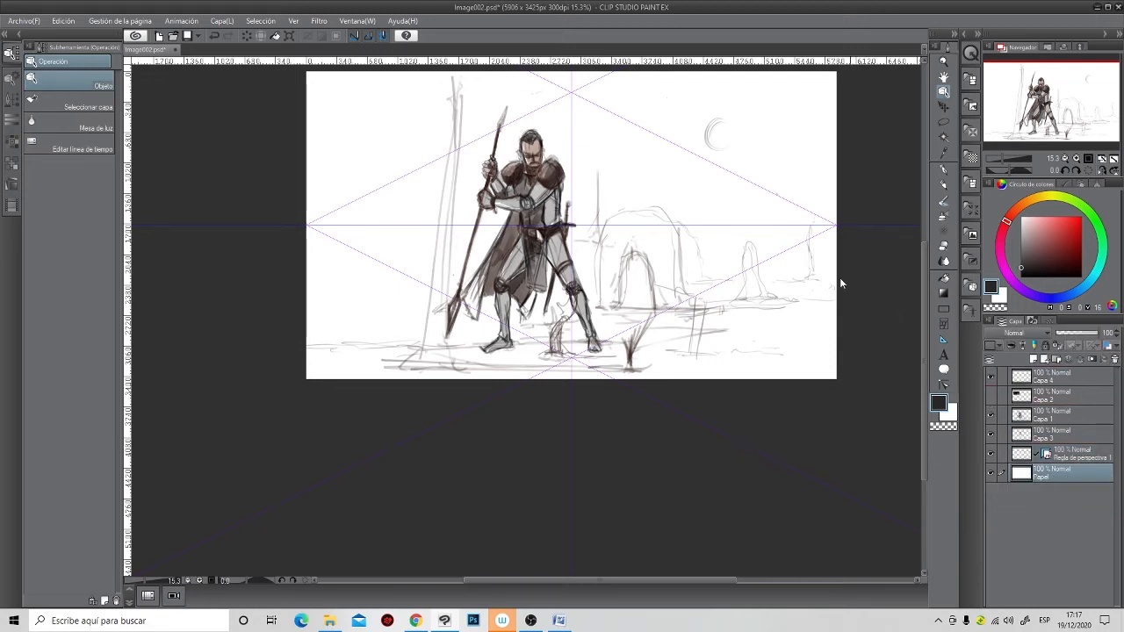
left_click(1068, 456)
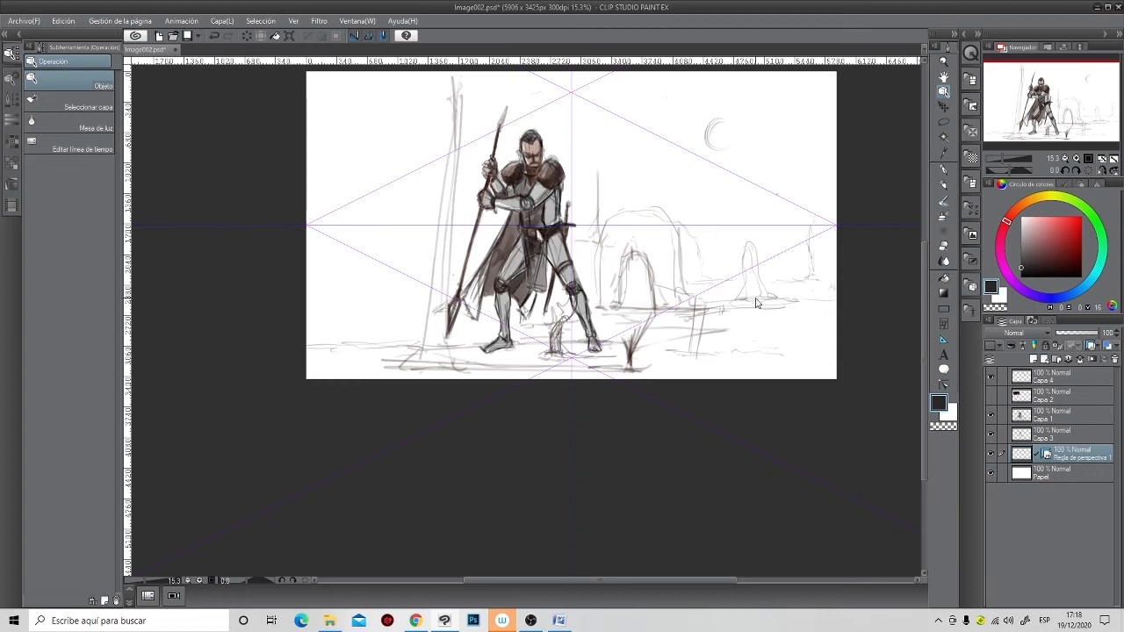
- Tilt the perspective ruler slightly and lower it so its horizon line crosses the warrior's knees
left_click(573, 229)
left_click_drag(598, 232, 608, 228)
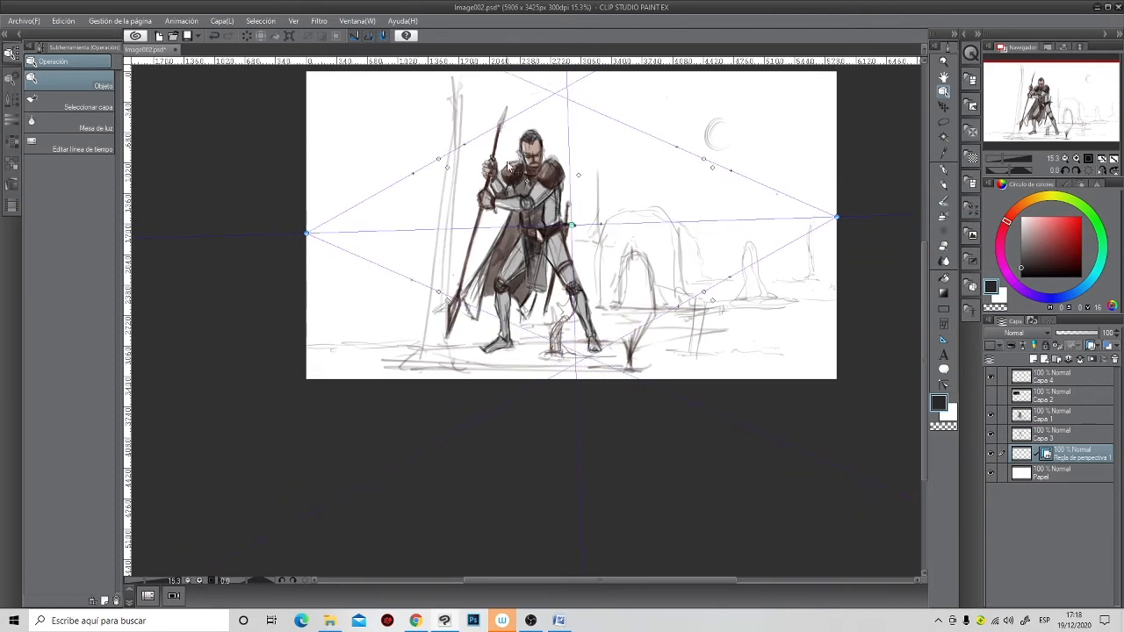
left_click_drag(516, 171, 523, 237)
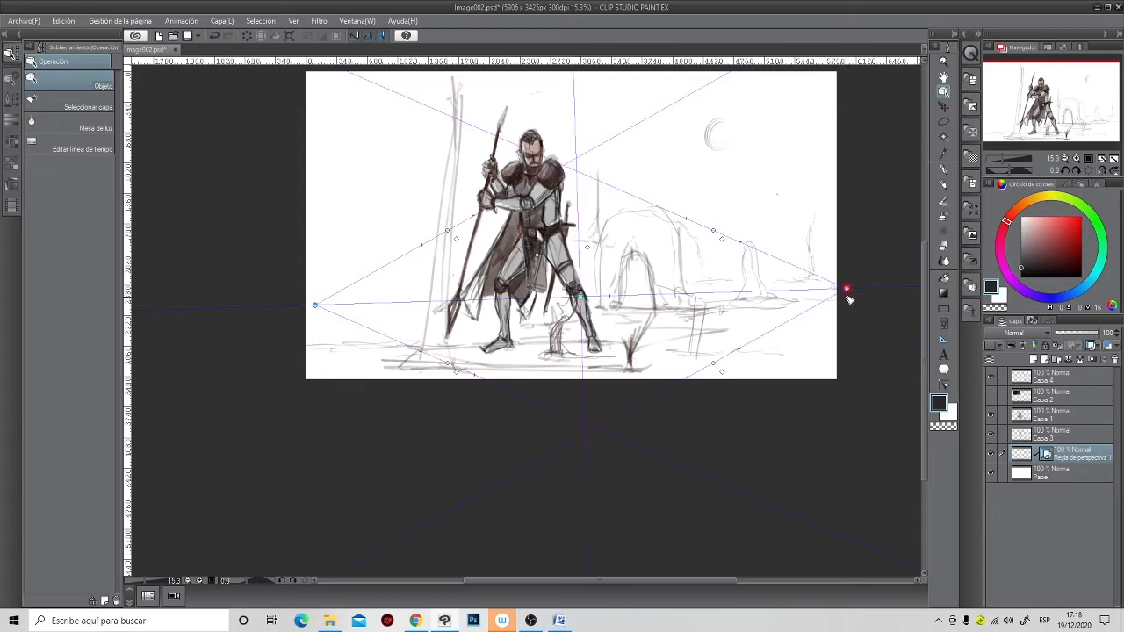
left_click_drag(626, 300, 617, 297)
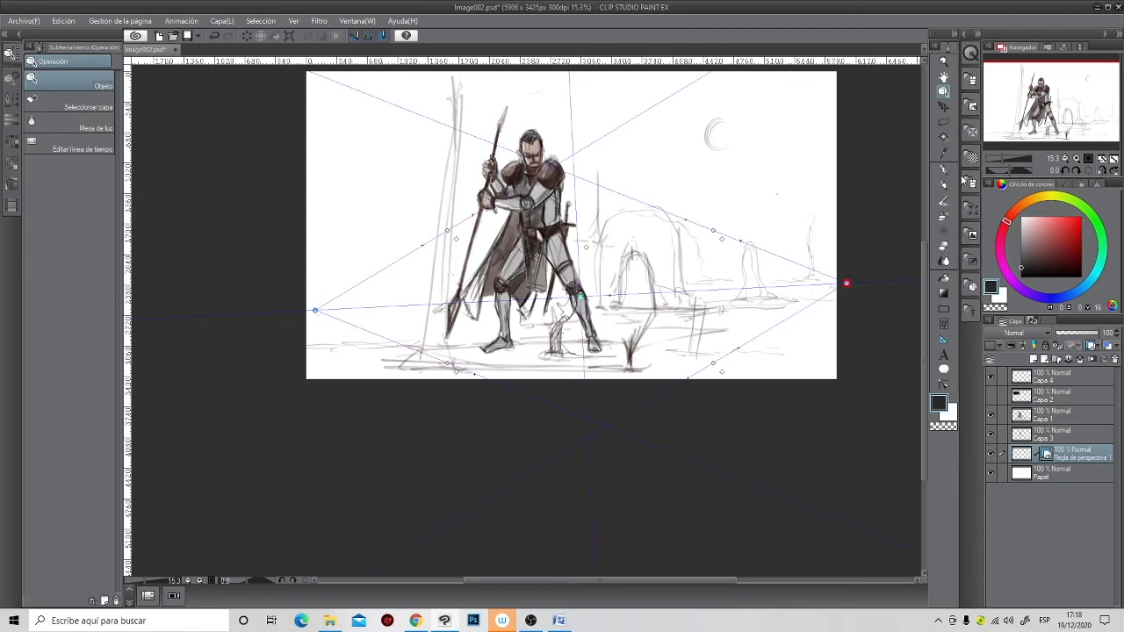
left_click(944, 199)
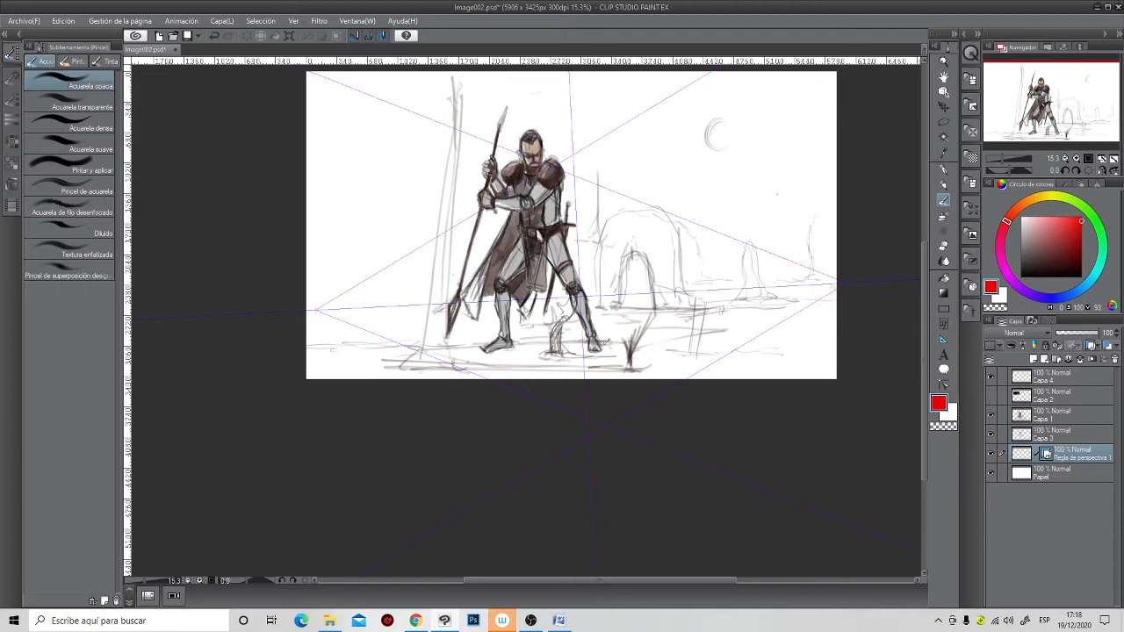
left_click(715, 294)
left_click(942, 187)
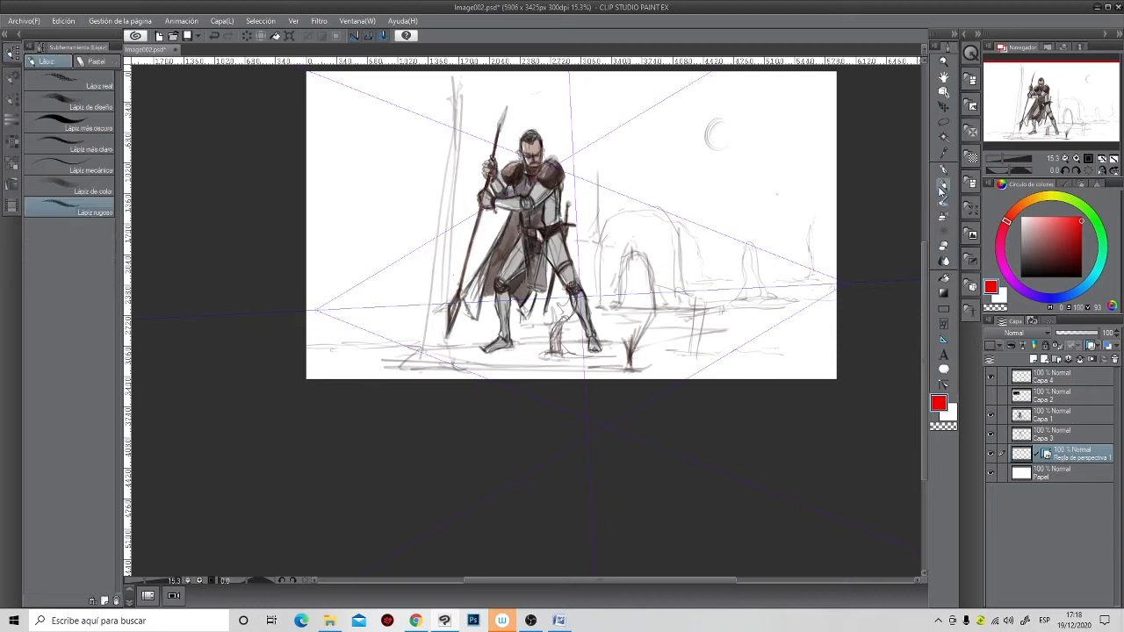
key("ctrl+x")
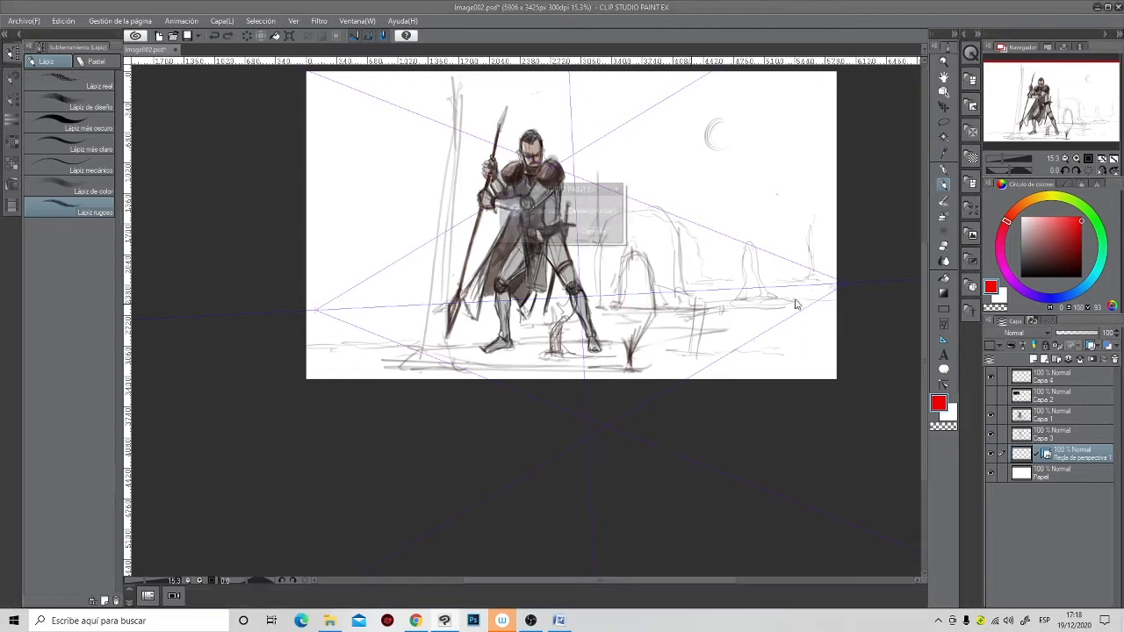
left_click(593, 231)
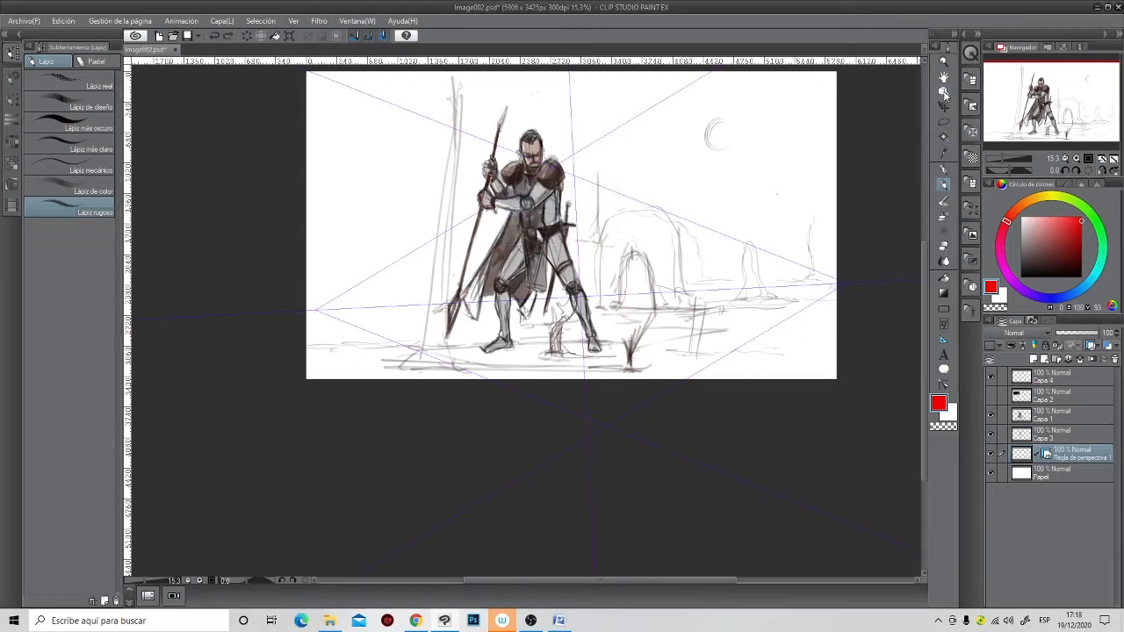
left_click(944, 91)
left_click(655, 299)
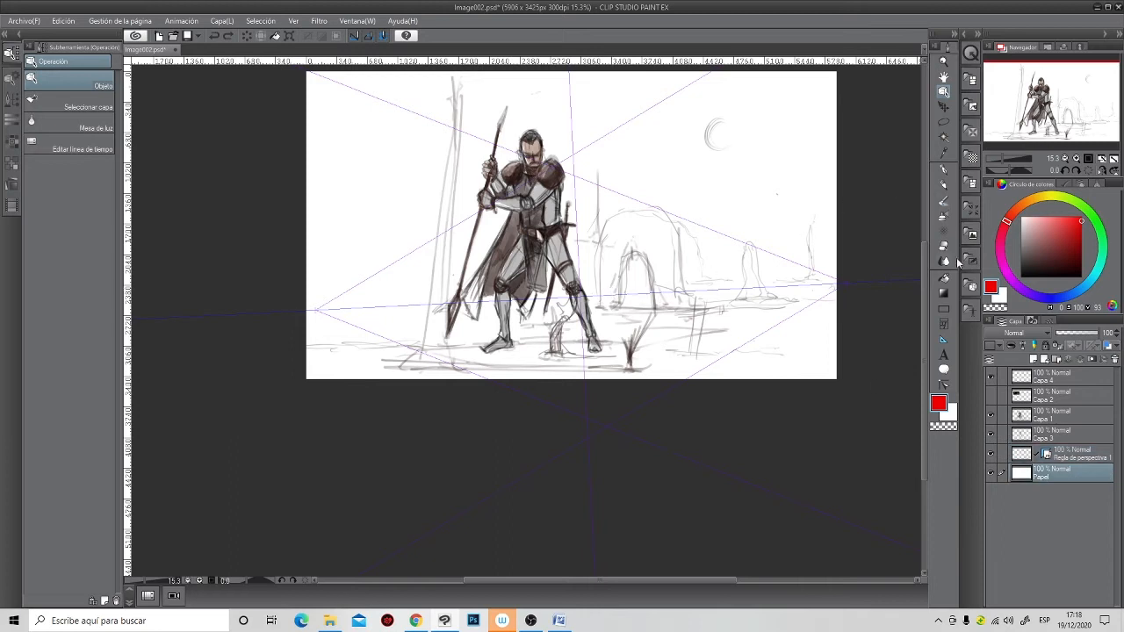
left_click(1077, 460)
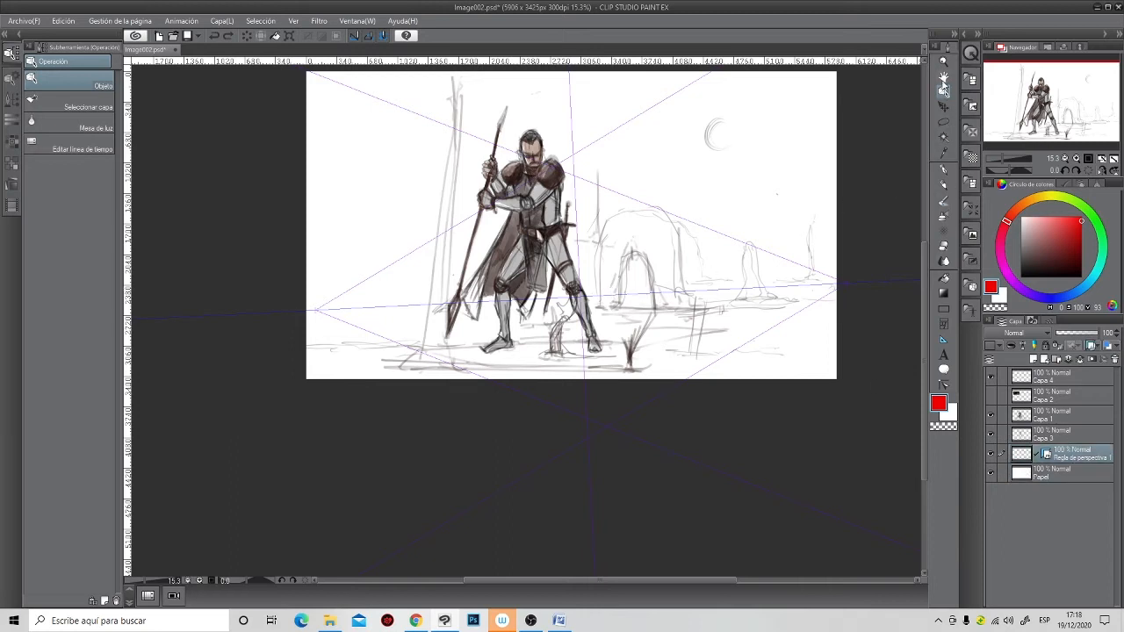
- Shift the perspective ruler slightly down and left, then try a free transform on its layer
left_click(945, 106)
left_click_drag(723, 278, 704, 289)
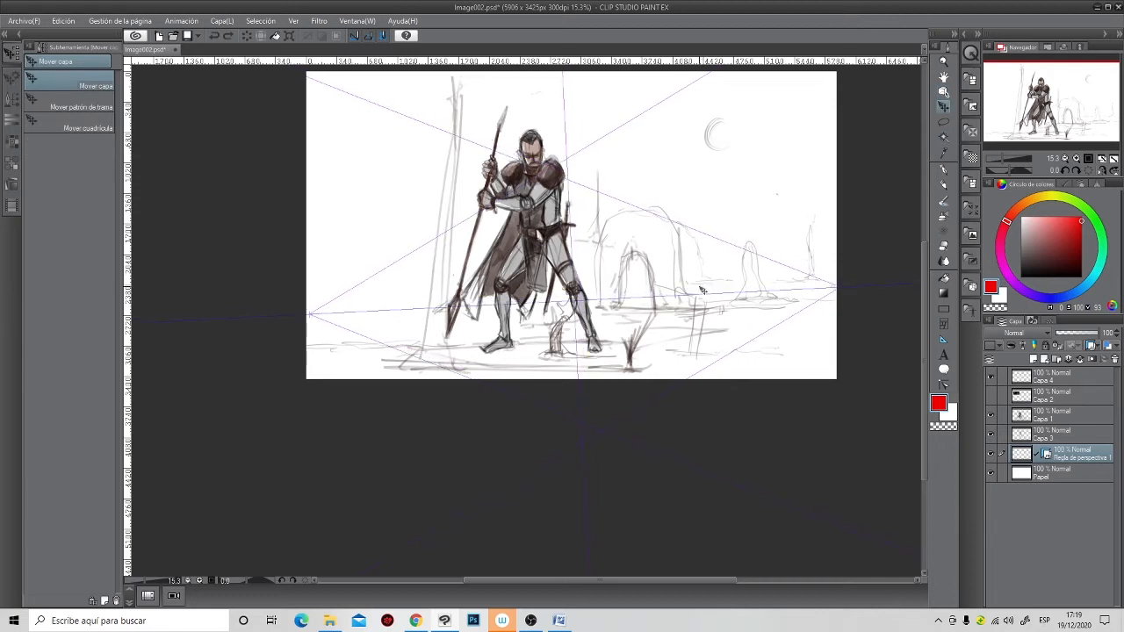
left_click(944, 199)
key("ctrl+t")
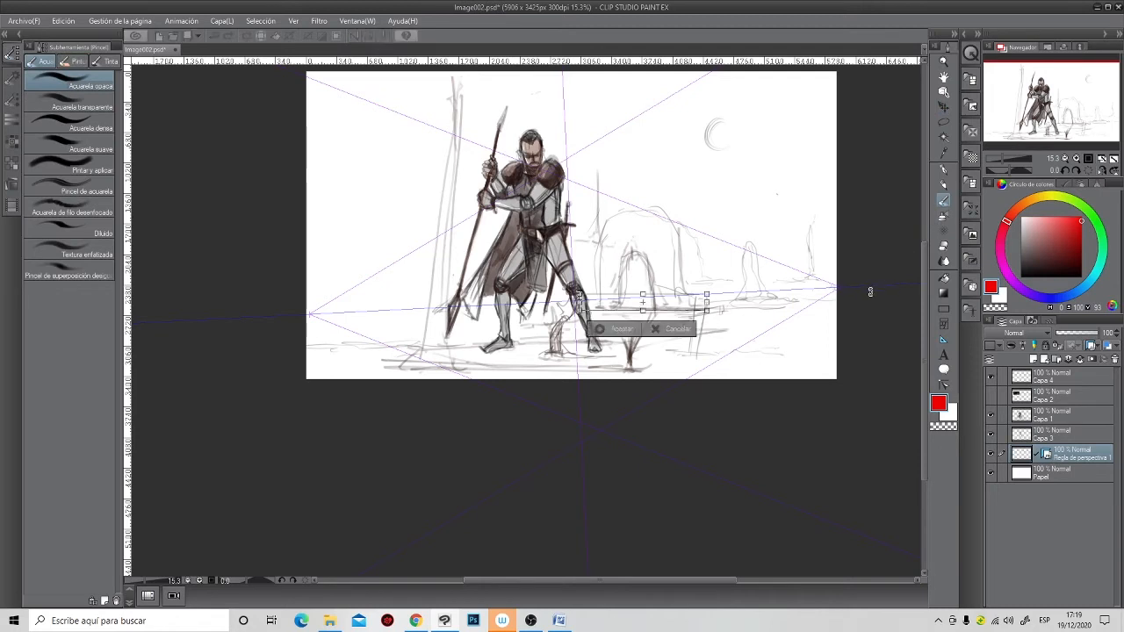
key("Return")
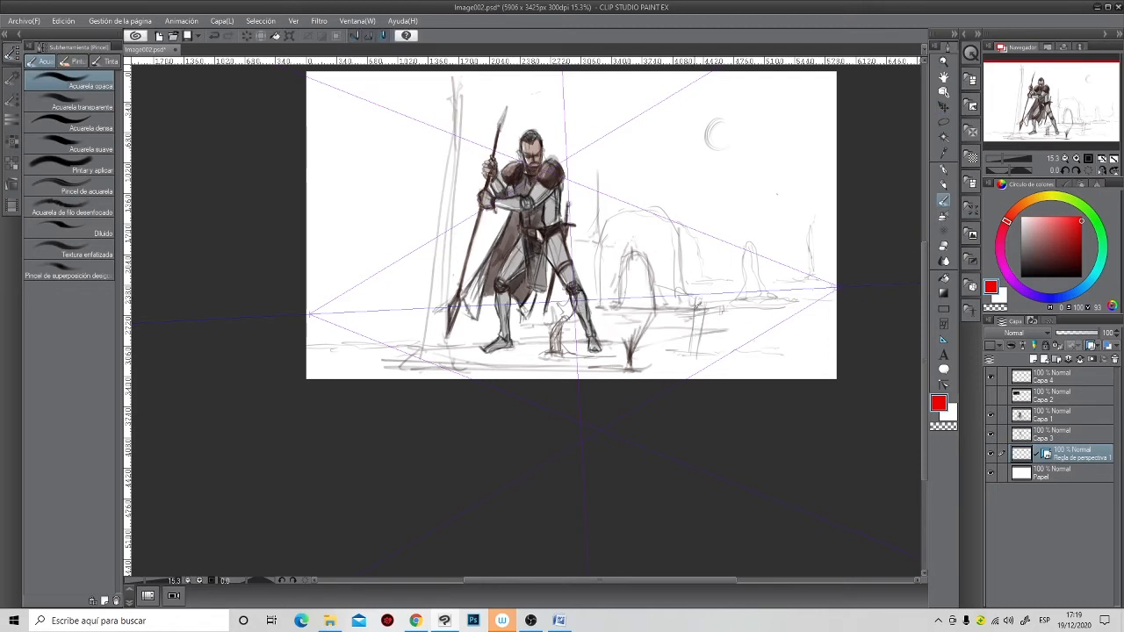
key("ctrl+z")
- Try to add a perspective guide line with Regla de perspectiva, then undo it and the recent ruler moves
left_click(1037, 456)
left_click(944, 339)
left_click_drag(626, 283, 704, 407)
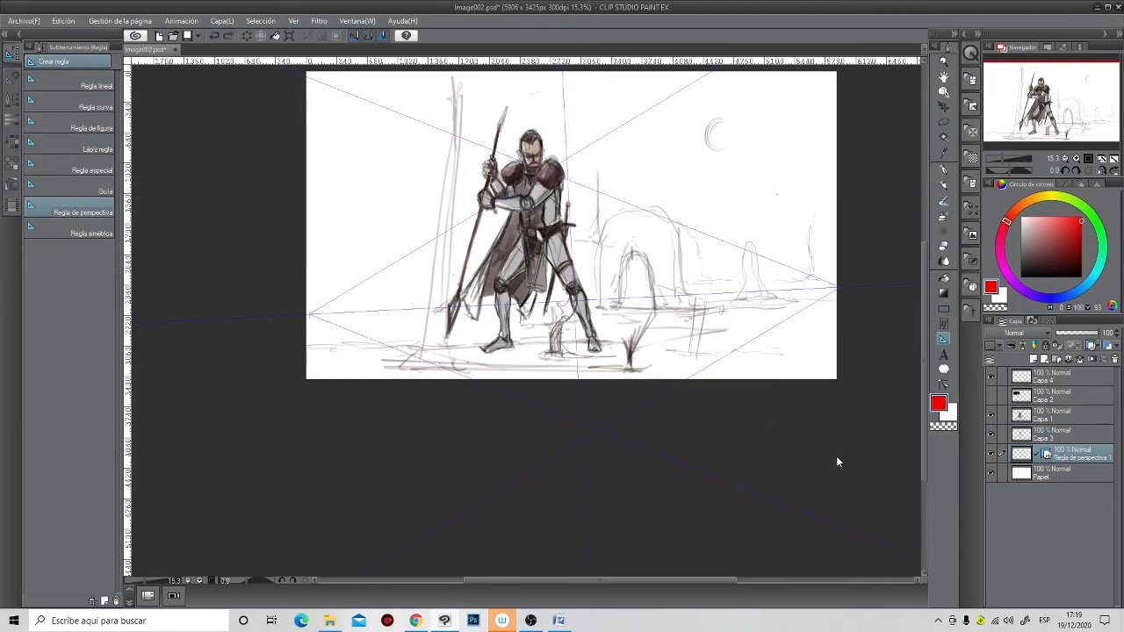
key("ctrl+z")
key("ctrl+z")
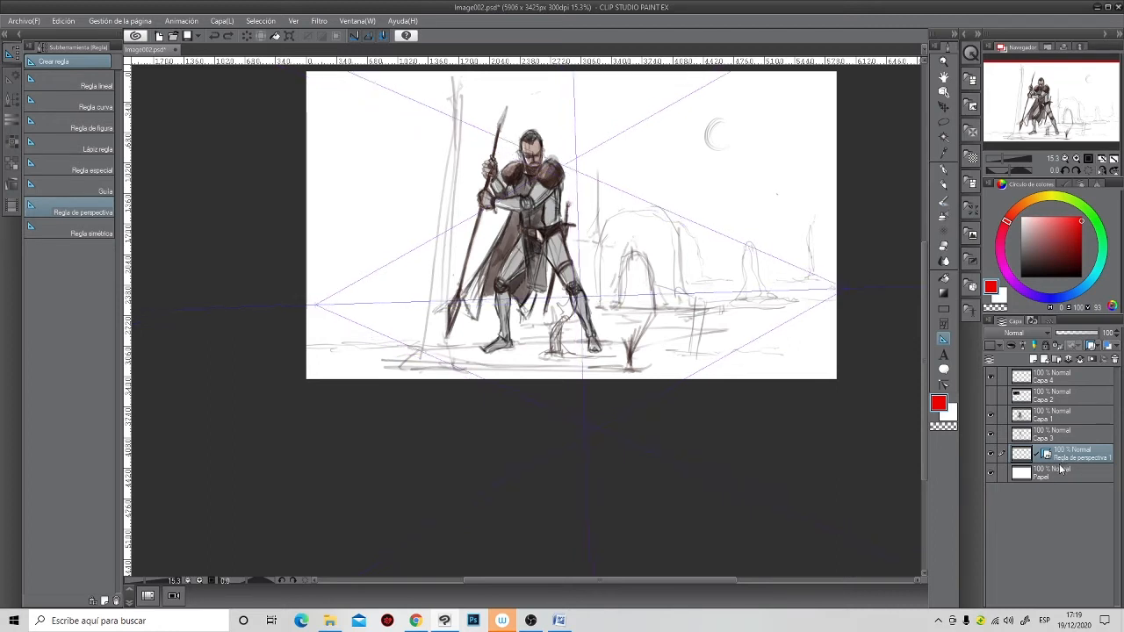
key("ctrl+z")
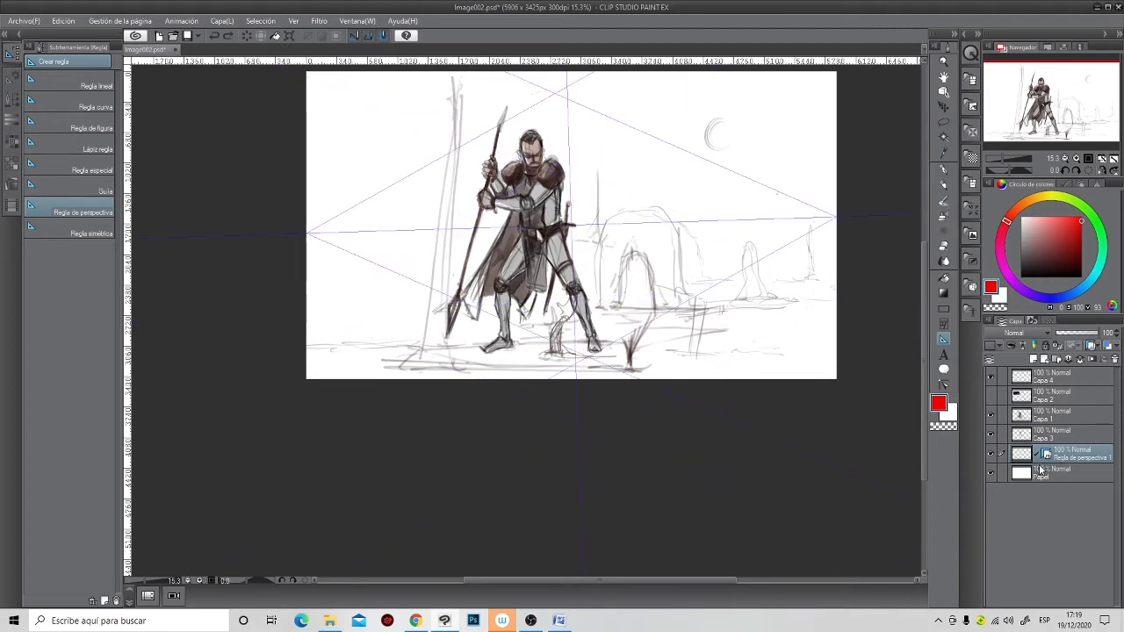
- Try another steep perspective guide line through the arch, undo it, and delete the perspective ruler layer
left_click_drag(644, 229, 665, 351)
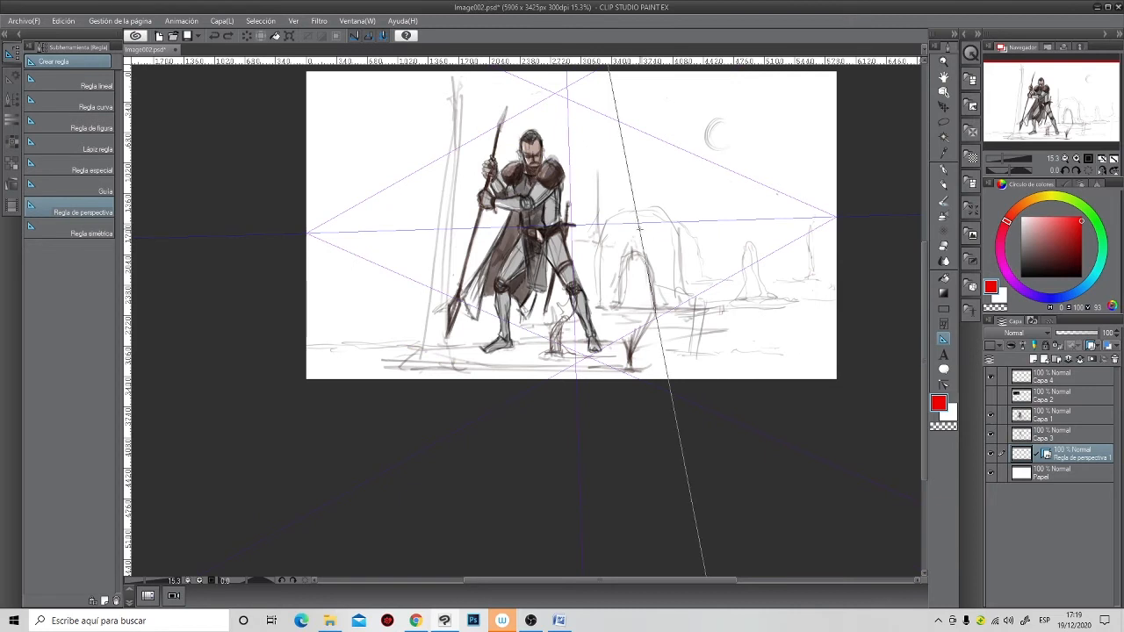
left_click(944, 201)
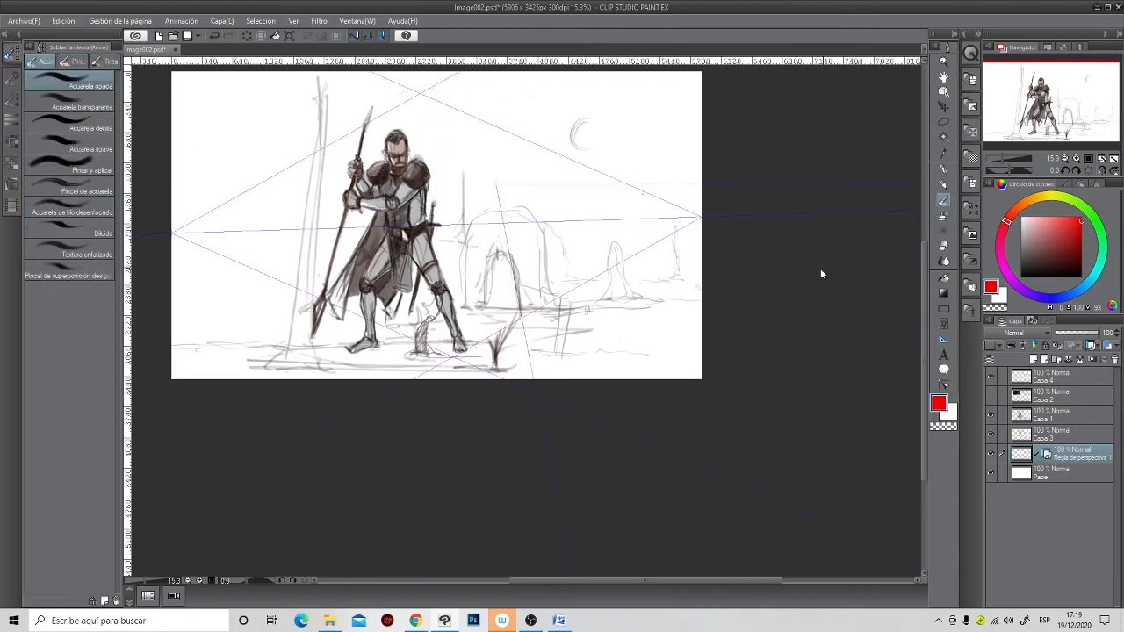
key("ctrl+z")
left_click_drag(1079, 456, 1037, 362)
left_click_drag(1064, 455, 1116, 359)
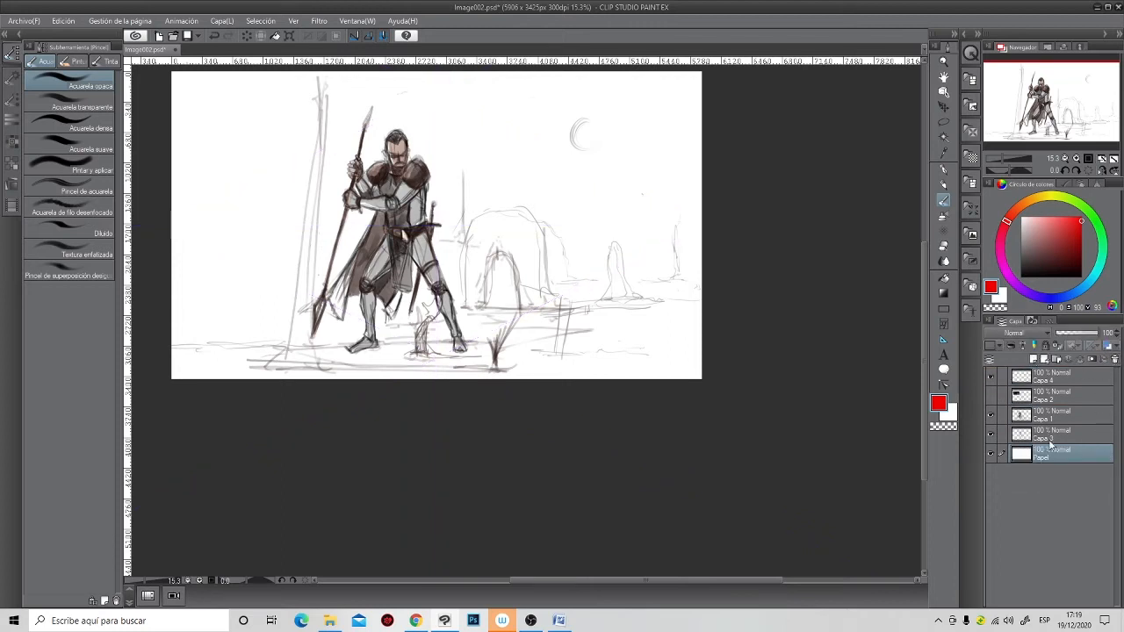
- Create a two-point perspective ruler on a new layer and place that layer directly above Papel
right_click(1050, 448)
mouse_move(979, 258)
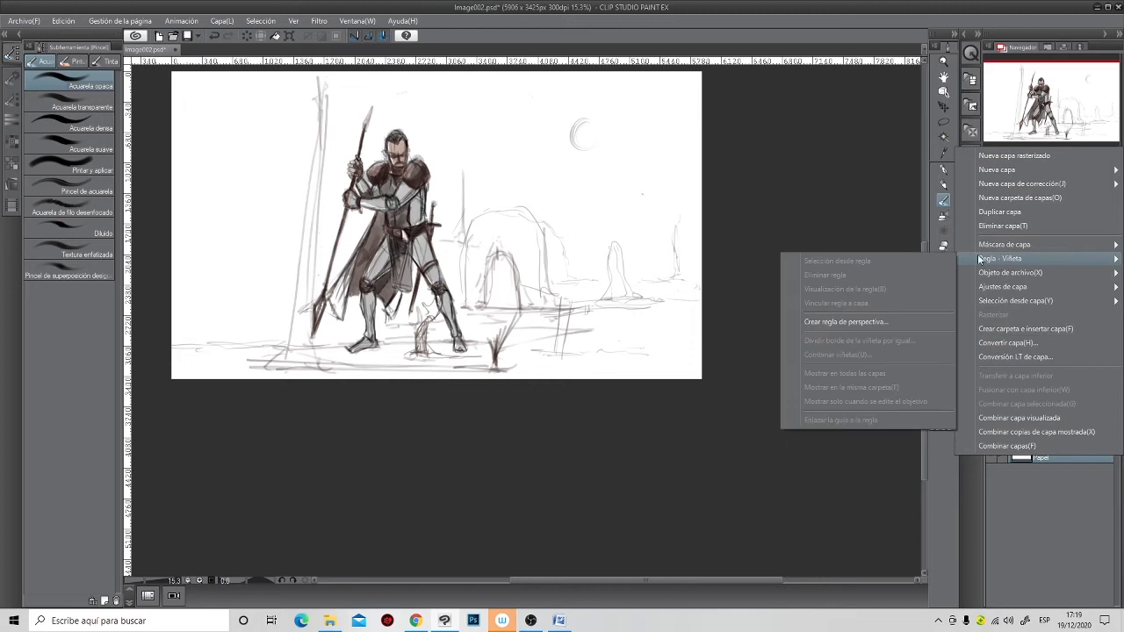
left_click(844, 321)
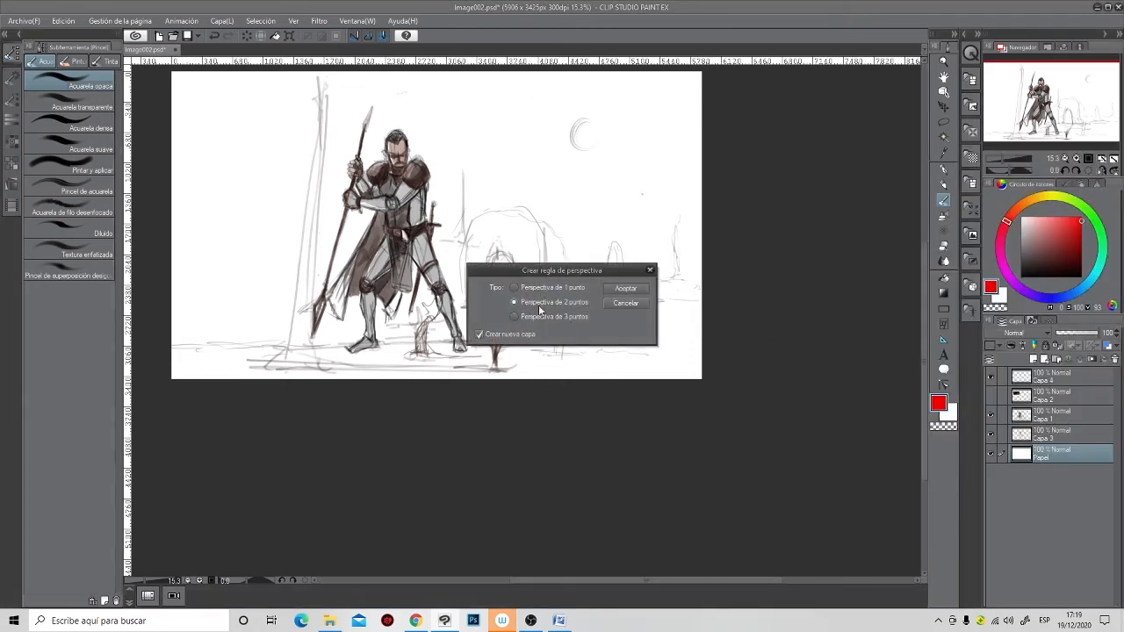
key("Return")
left_click_drag(502, 286, 614, 350)
left_click(594, 304)
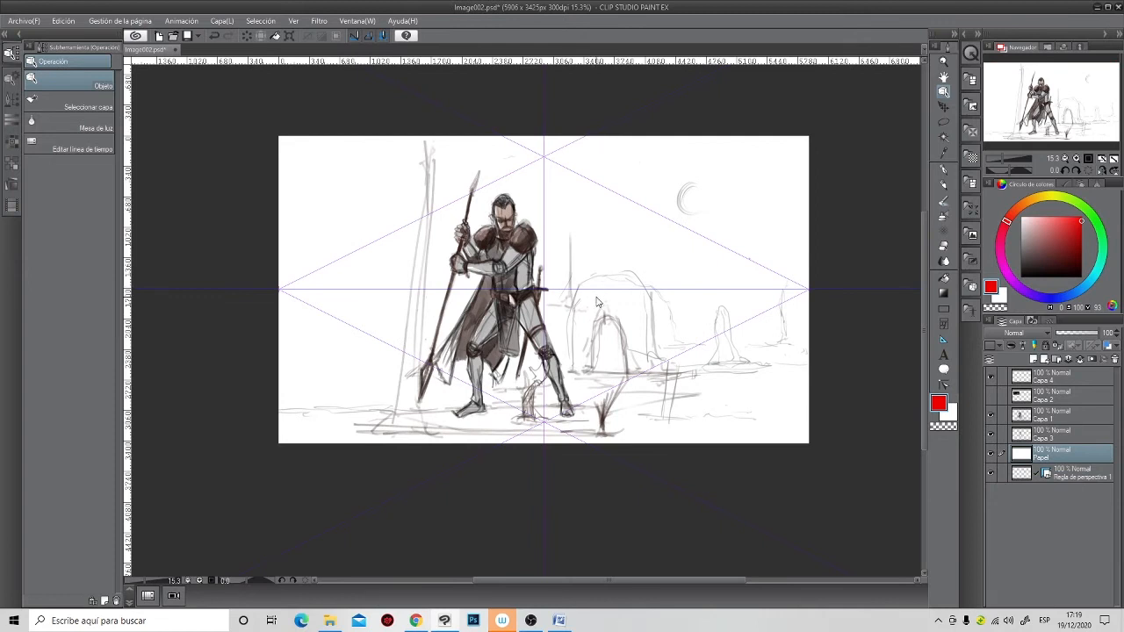
left_click_drag(1076, 474, 1076, 449)
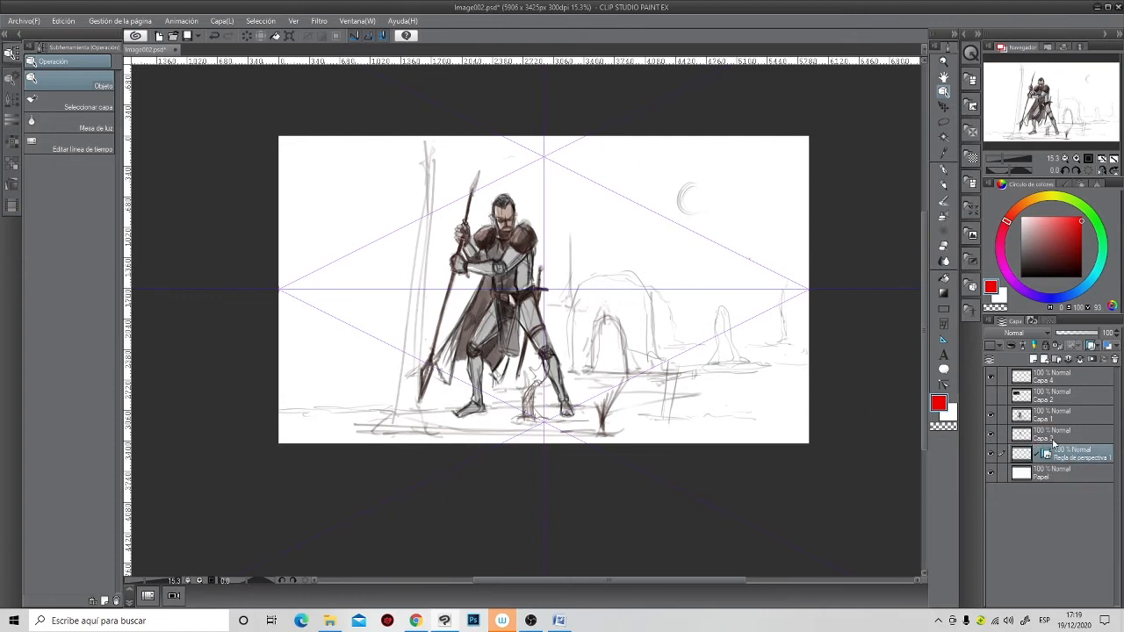
- Move the Regla de perspectiva 1 layer down so its horizon meets the ground line of the background arches
left_click(574, 290)
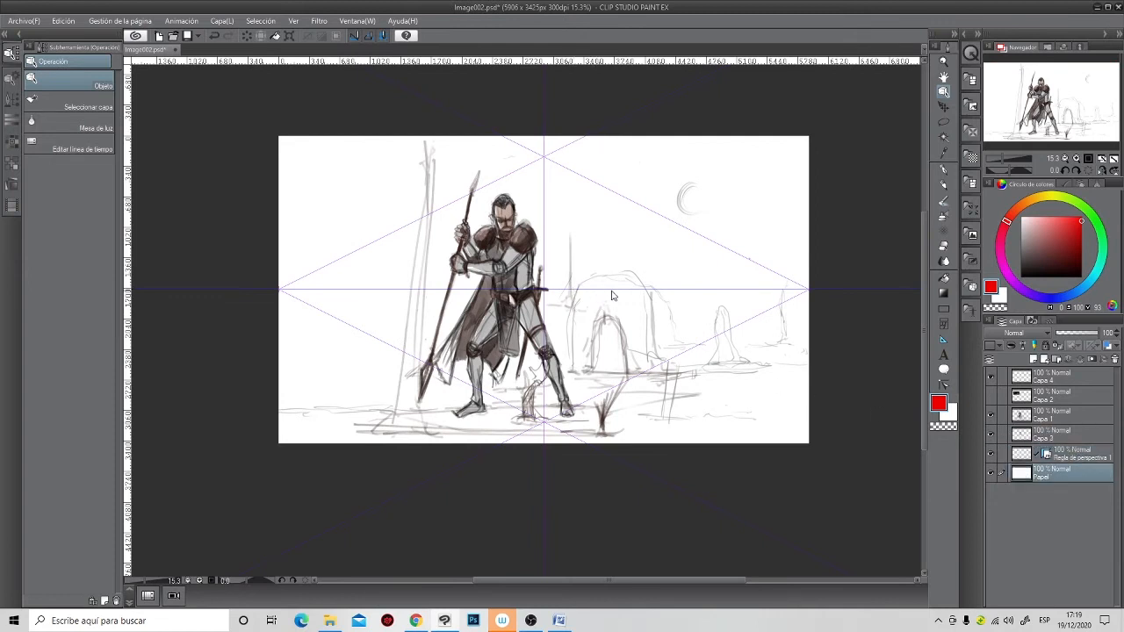
left_click(1074, 457)
left_click(654, 295)
left_click(681, 321)
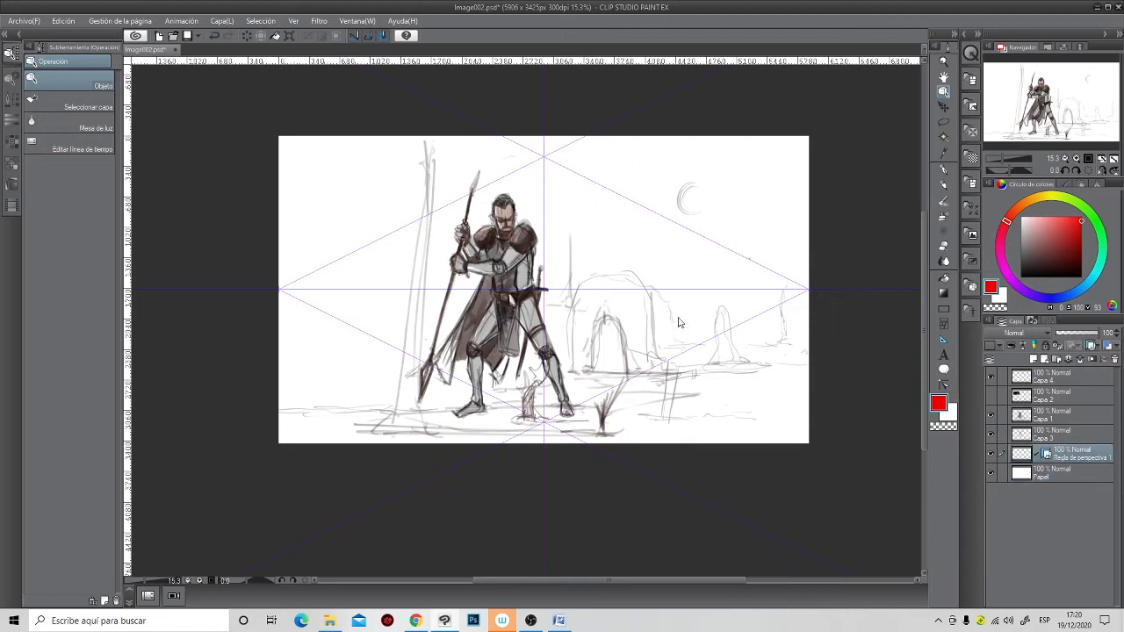
left_click(603, 288)
left_click(1064, 461)
left_click(944, 105)
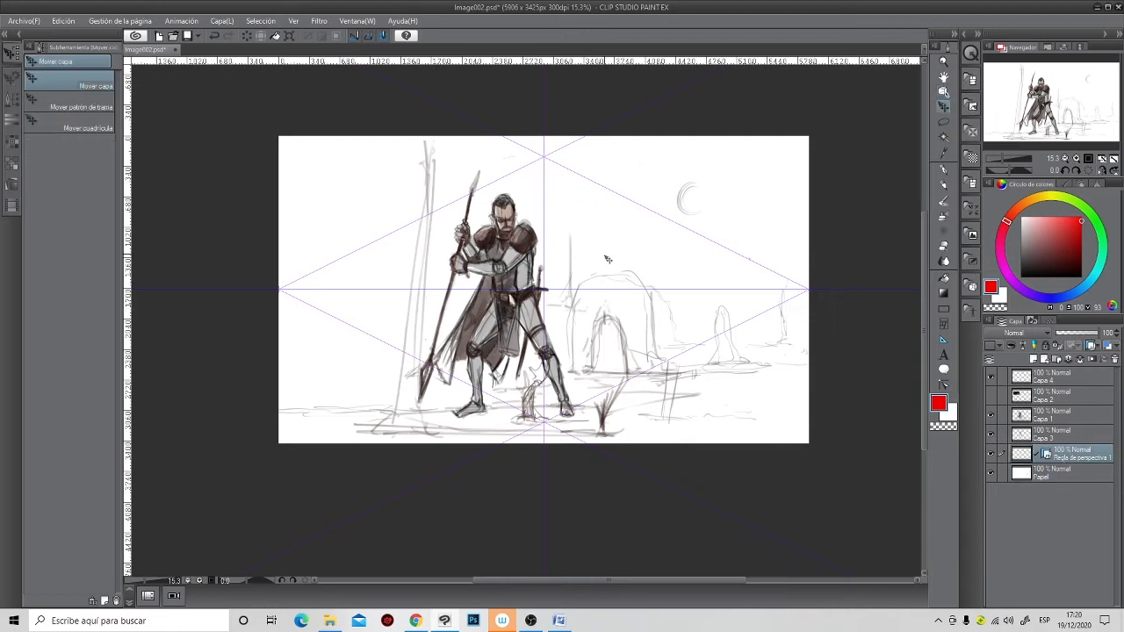
left_click_drag(545, 287, 548, 360)
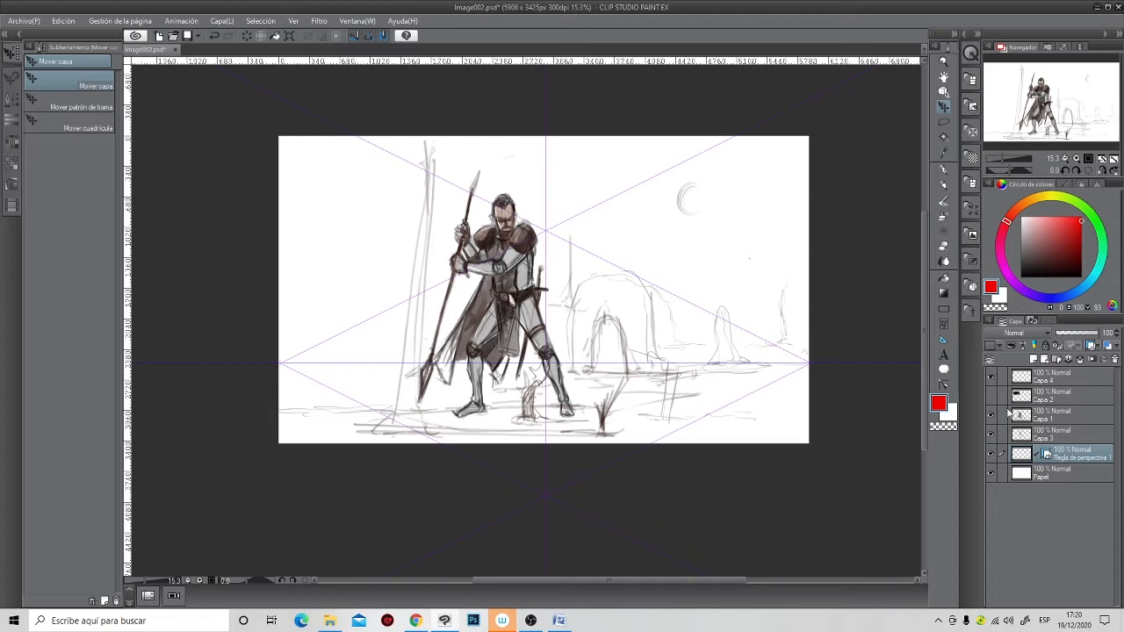
- Select the perspective ruler with the Objeto tool and nudge it slightly right and down
left_click(946, 93)
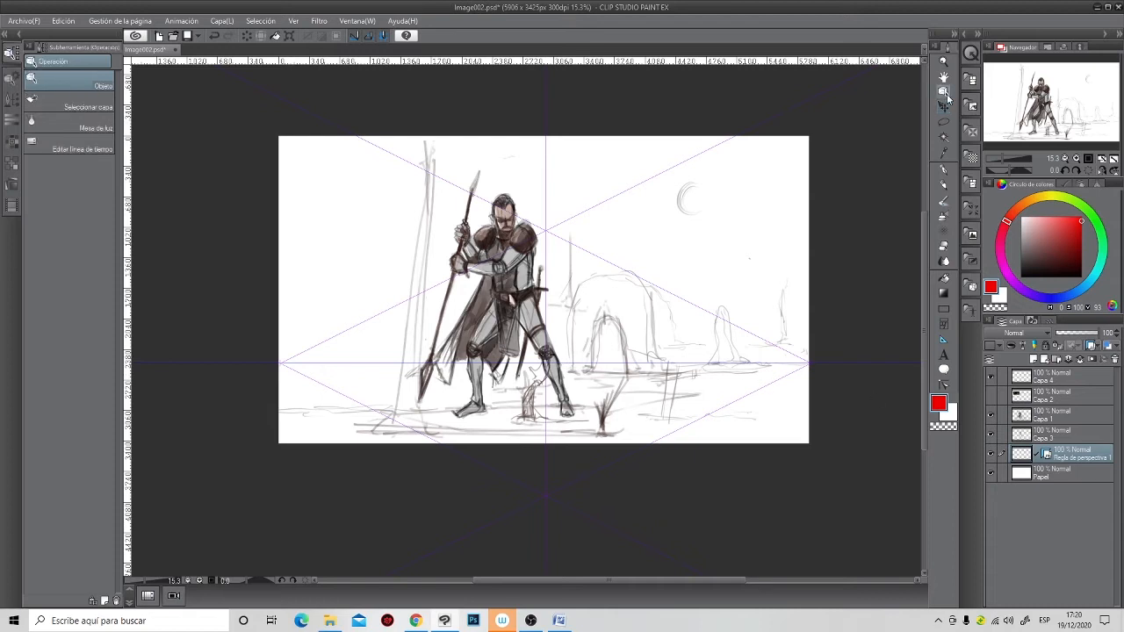
left_click(548, 220)
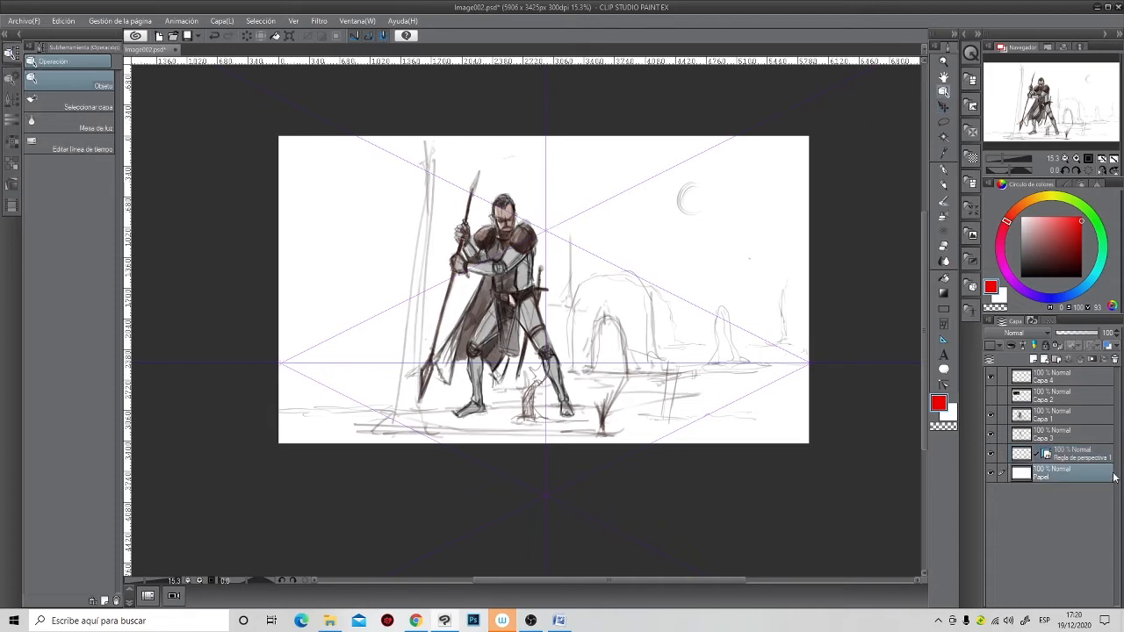
left_click(786, 375)
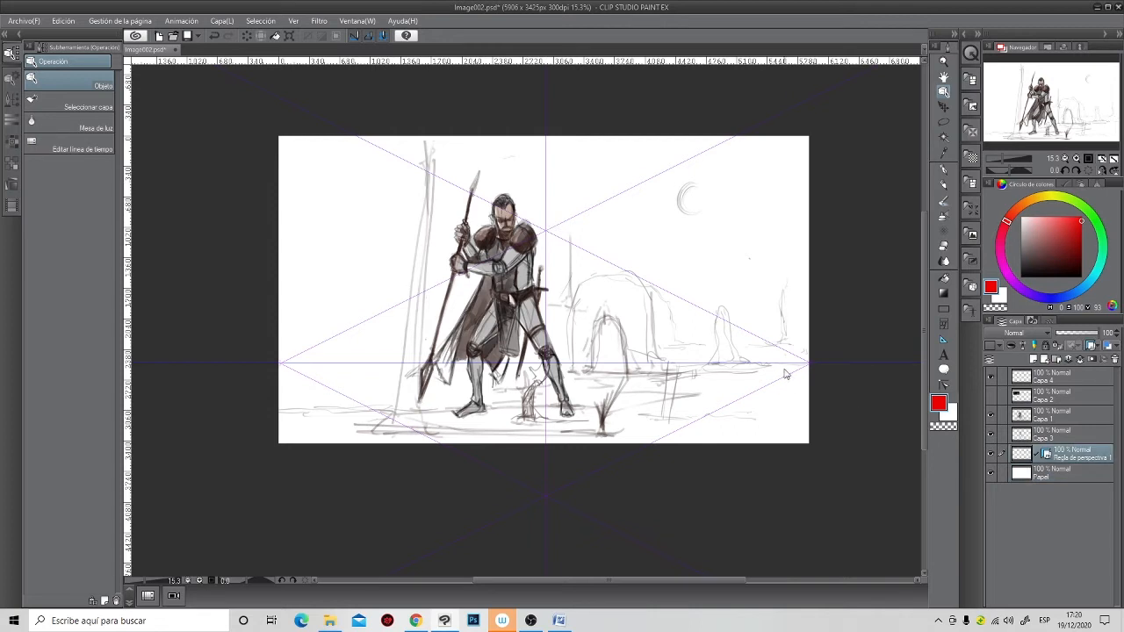
right_click(1082, 459)
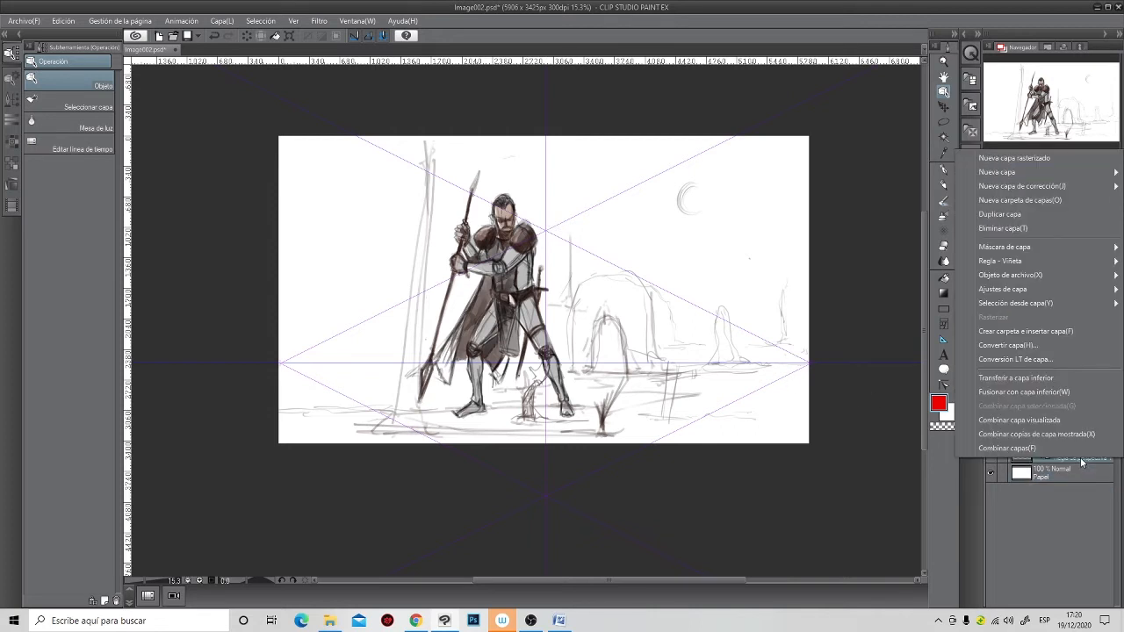
left_click(538, 361)
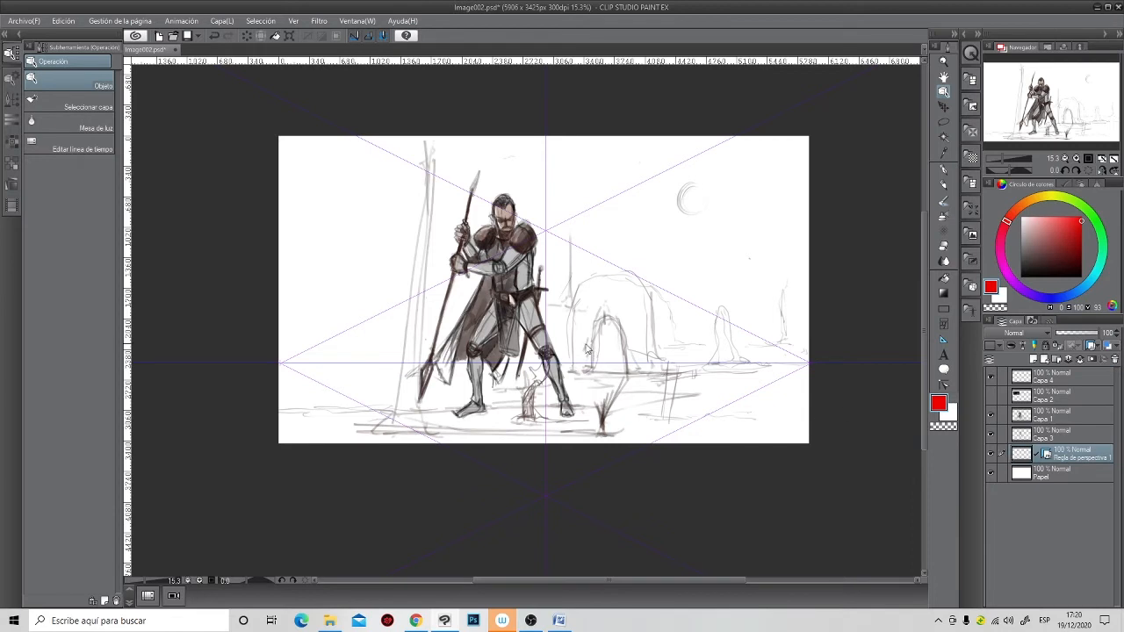
left_click(549, 364)
key("Right")
key("Down")
key("Right")
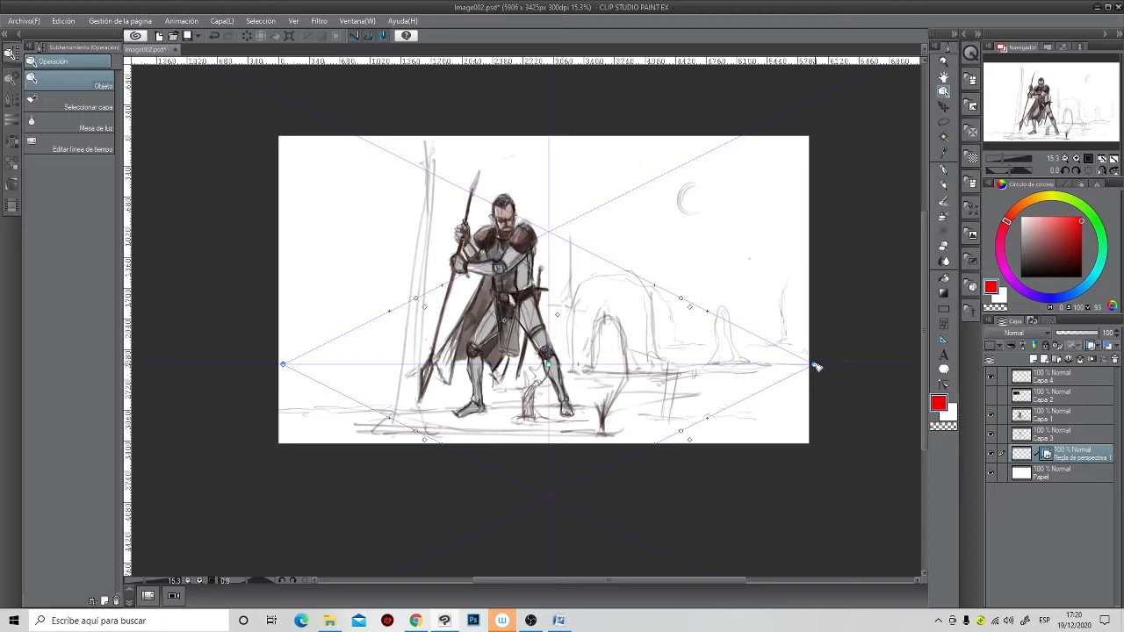
- Move both vanishing points outward along the horizon until they lie beyond the canvas edges
left_click_drag(815, 367, 880, 369)
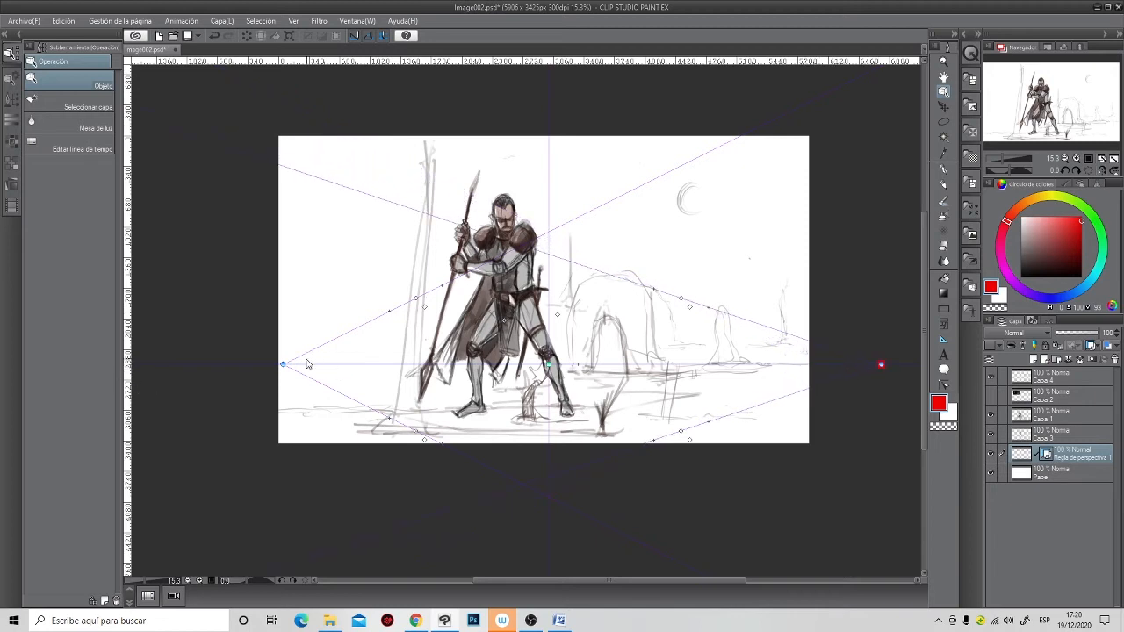
left_click_drag(283, 365, 201, 365)
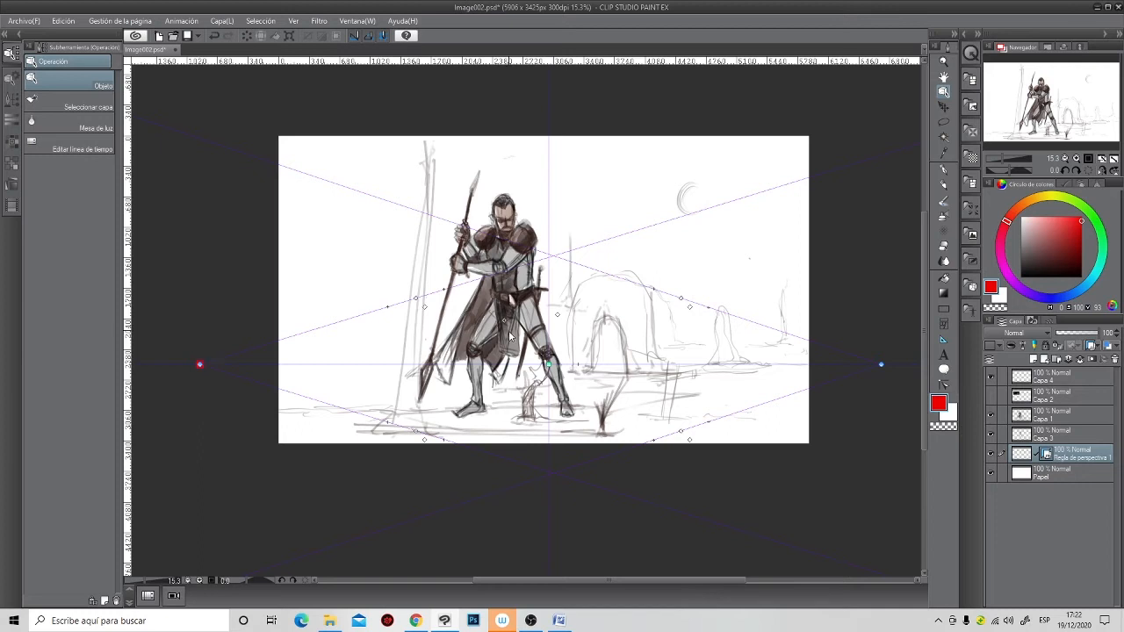
- Draw a red horizon line across the full canvas width with the Acuarela opaca brush
left_click(944, 204)
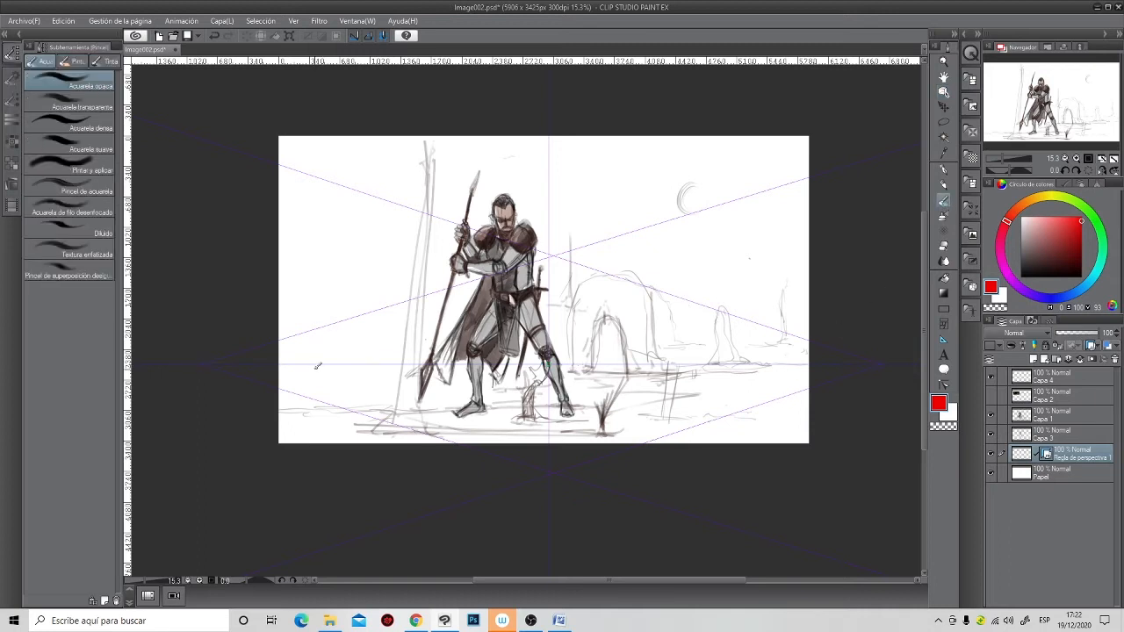
left_click_drag(285, 360, 823, 375)
key("ctrl+z")
left_click_drag(522, 362, 810, 361)
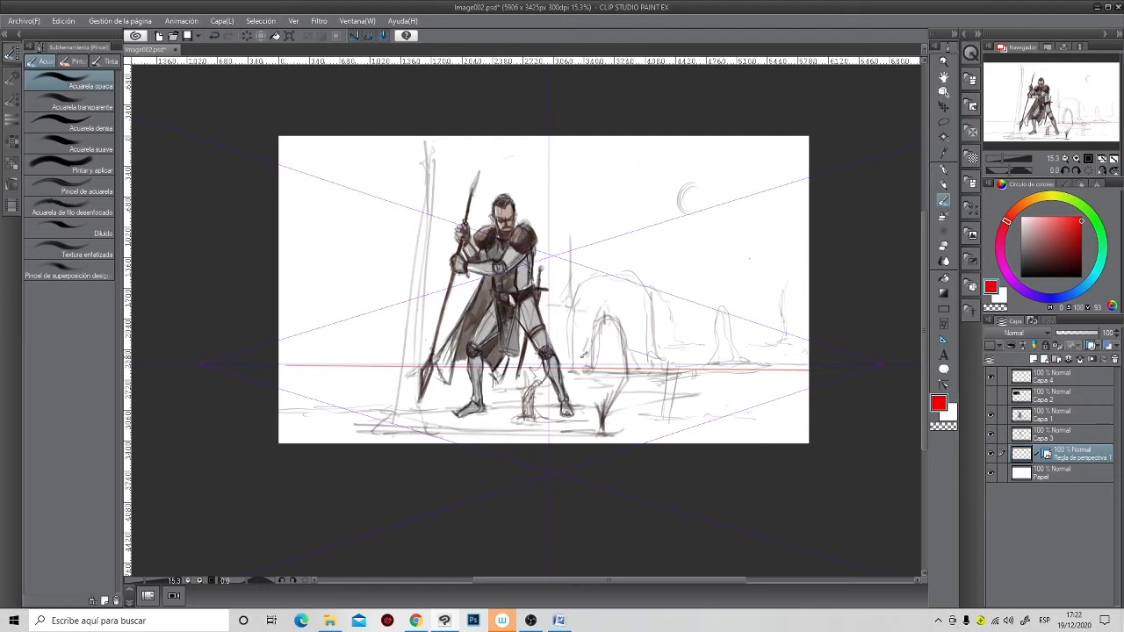
- Draw the red vertical edges and receding top edges of a block around the large arch, following both vanishing points
mouse_move(575, 363)
left_mouse_down()
mouse_move(580, 271)
mouse_move(659, 292)
mouse_move(661, 347)
left_mouse_up()
left_click_drag(655, 290, 660, 361)
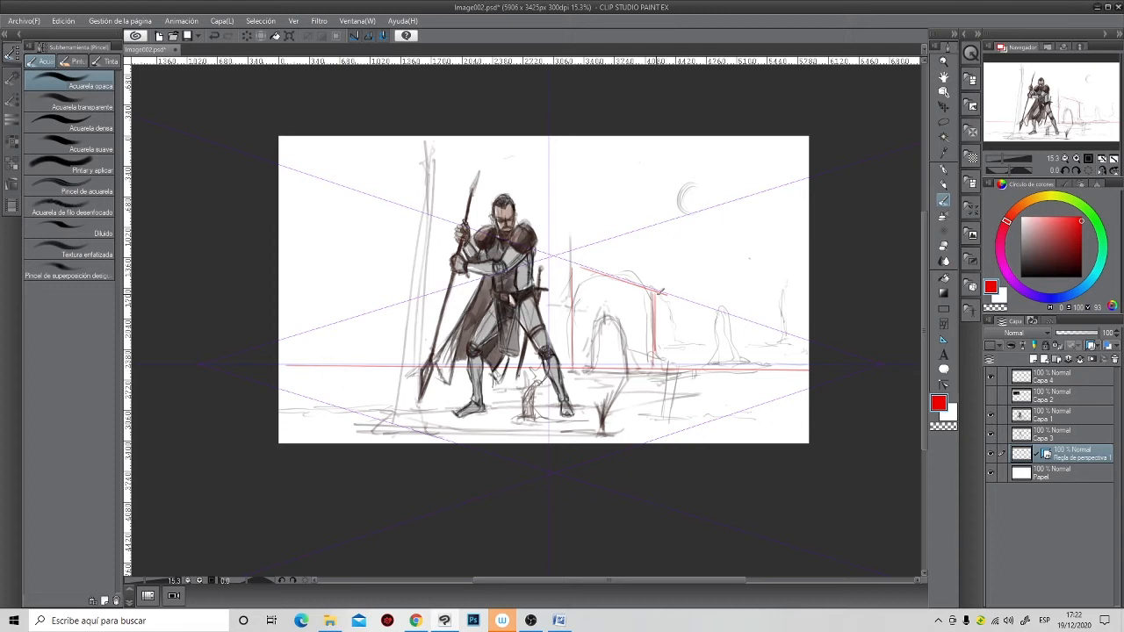
left_click_drag(670, 292, 672, 362)
left_click_drag(571, 262, 655, 291)
left_click_drag(477, 293, 278, 343)
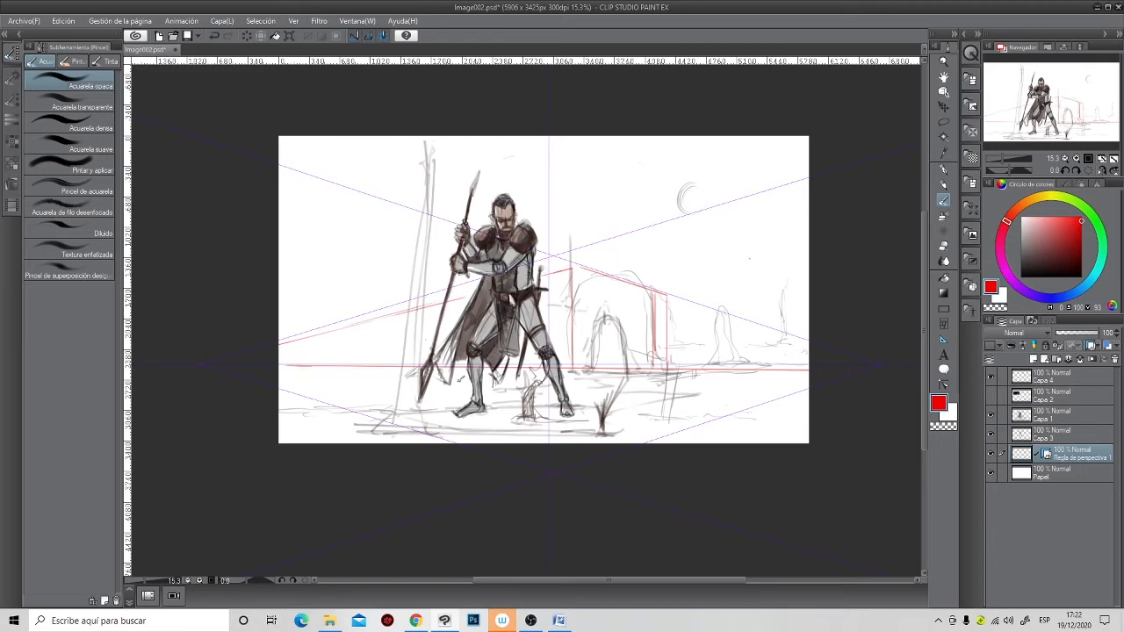
- Draw red ground guide lines fanning from the left vanishing point across the foreground beneath the warrior
left_click_drag(316, 371, 457, 392)
left_click_drag(279, 367, 364, 373)
left_click_drag(287, 369, 539, 389)
left_click_drag(281, 373, 463, 400)
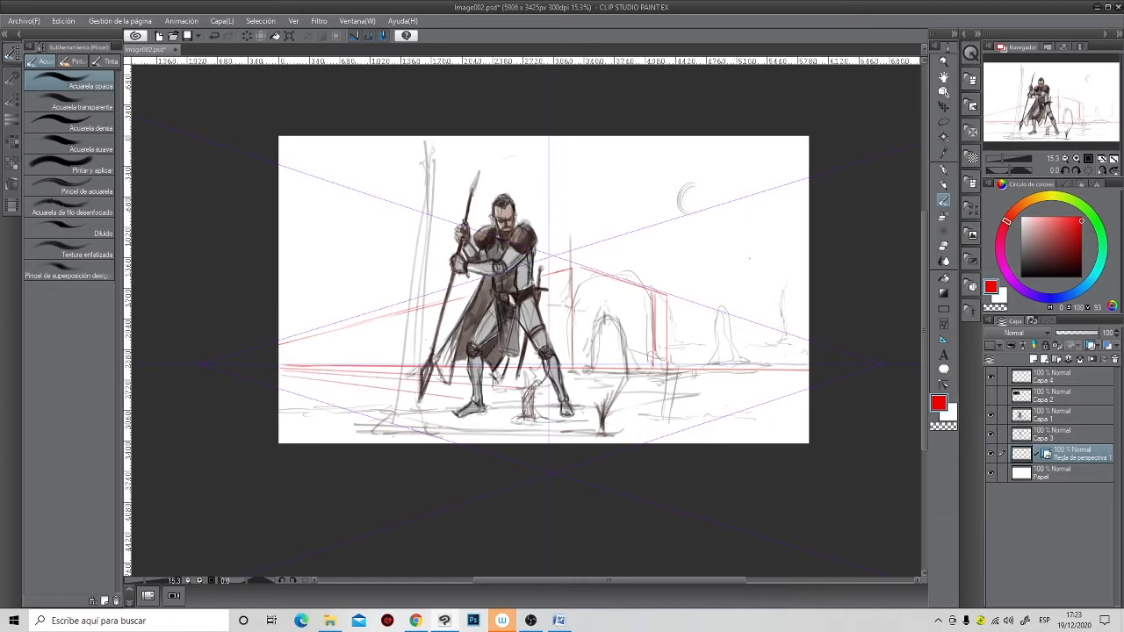
left_click_drag(274, 370, 538, 413)
left_click_drag(285, 390, 503, 422)
left_click_drag(328, 387, 507, 424)
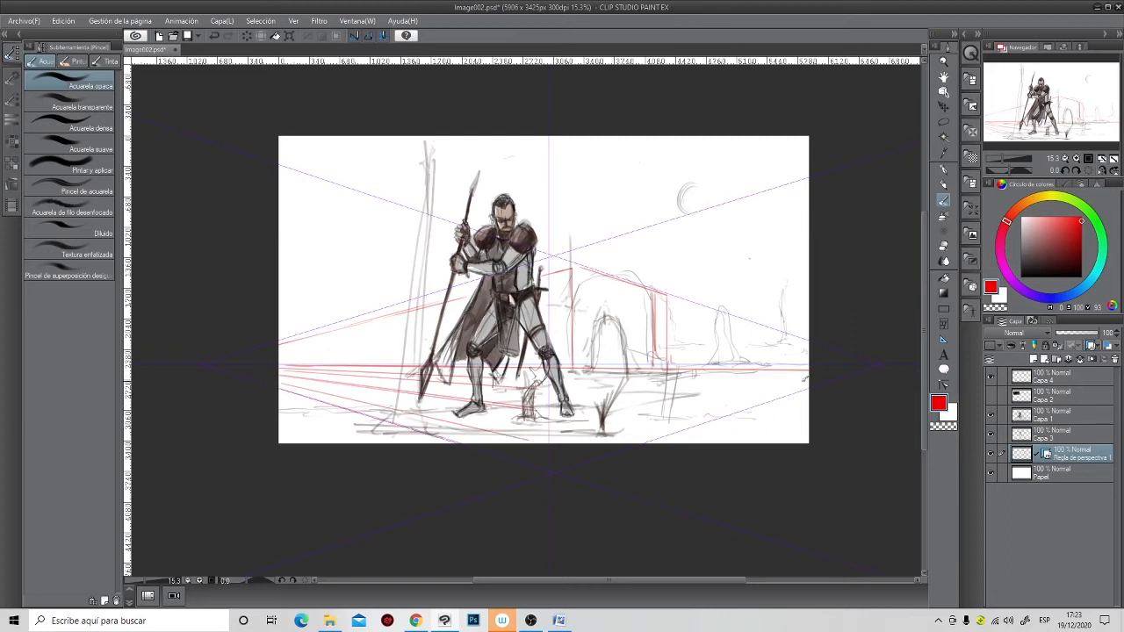
- Draw red ground guide lines fanning from the right vanishing point across the foreground
left_click_drag(807, 380, 622, 419)
left_click_drag(807, 383, 590, 442)
left_click_drag(806, 392, 677, 449)
left_click_drag(809, 412, 757, 441)
left_click_drag(800, 371, 562, 371)
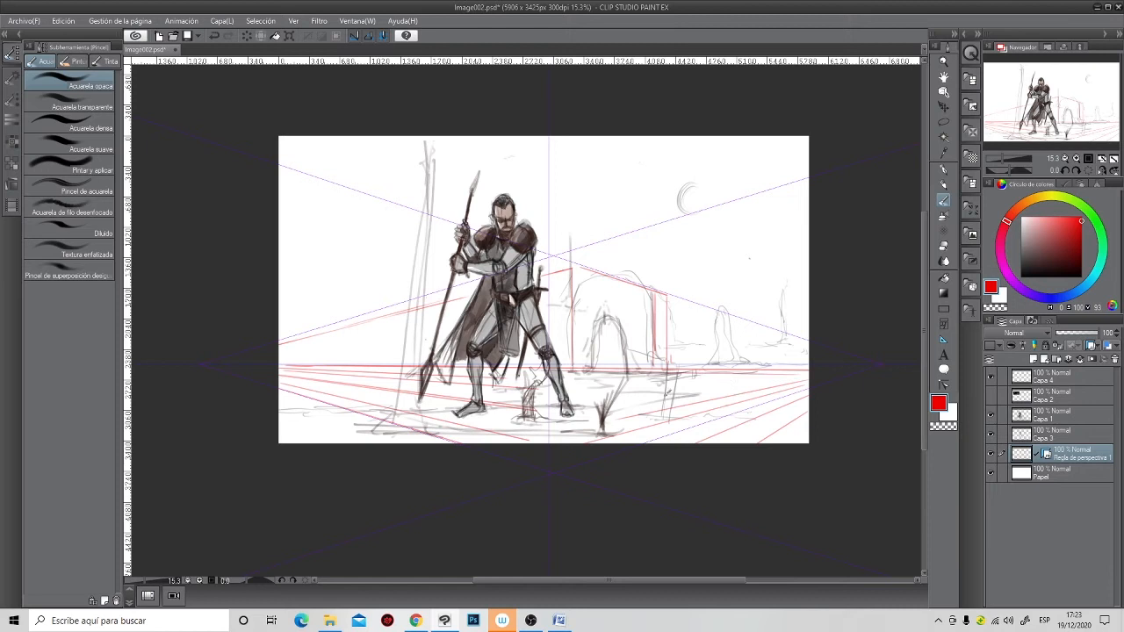
left_click_drag(732, 375, 569, 388)
left_click_drag(746, 371, 547, 432)
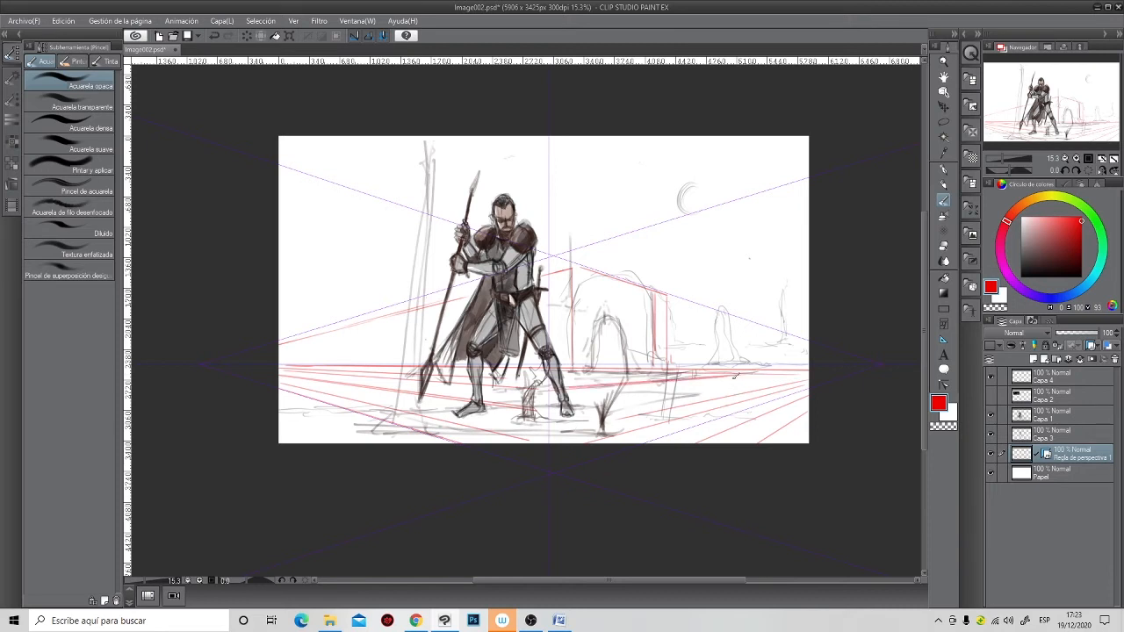
left_click_drag(767, 373, 528, 397)
left_click_drag(776, 372, 606, 420)
left_click_drag(786, 375, 556, 433)
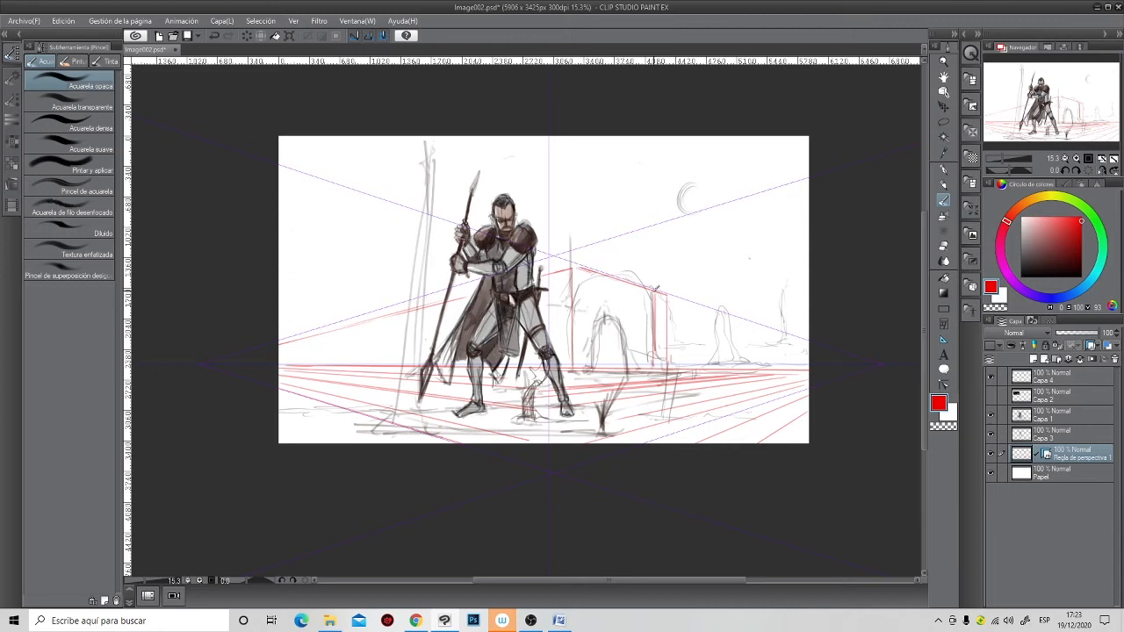
- Extend the building's front corner upward, add its receding roof lines, and draw its far vertical edge behind the warrior
left_click_drag(571, 278, 571, 230)
mouse_move(579, 225)
left_mouse_down()
mouse_move(648, 271)
mouse_move(655, 300)
left_mouse_up()
mouse_move(572, 235)
left_mouse_down()
mouse_move(573, 275)
mouse_move(548, 226)
left_mouse_up()
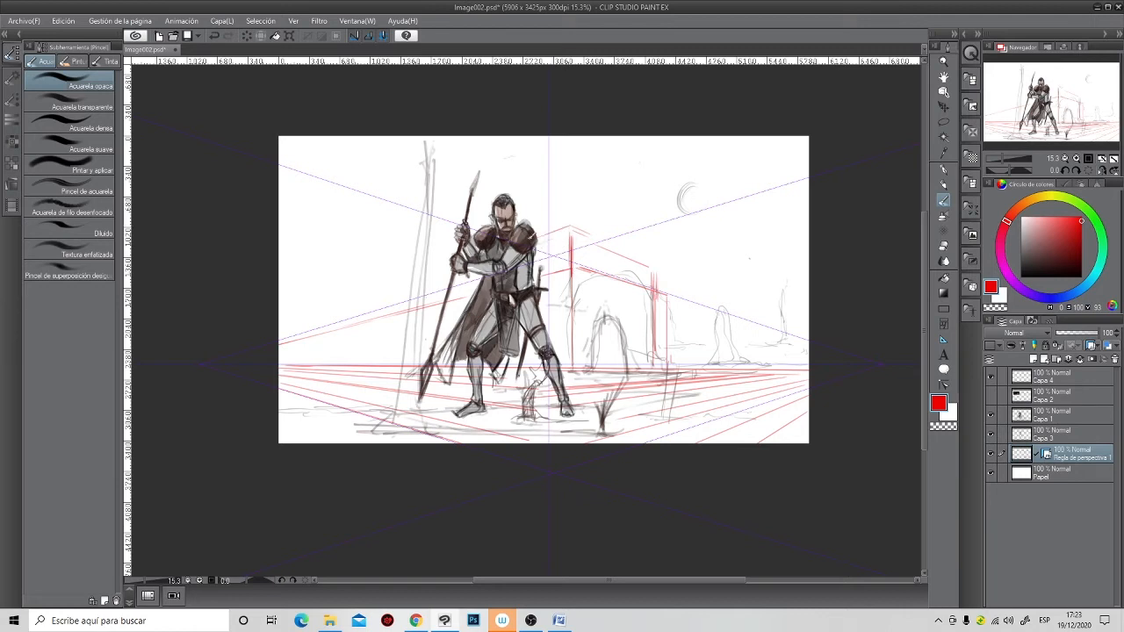
left_click_drag(532, 246, 529, 346)
left_click_drag(529, 297, 529, 348)
- Sketch short red strokes just above the horizon on both sides of the scene to suggest distant forms
left_click_drag(757, 349, 784, 350)
mouse_move(759, 354)
left_mouse_down()
mouse_move(790, 355)
mouse_move(777, 355)
left_mouse_up()
key("ctrl+z")
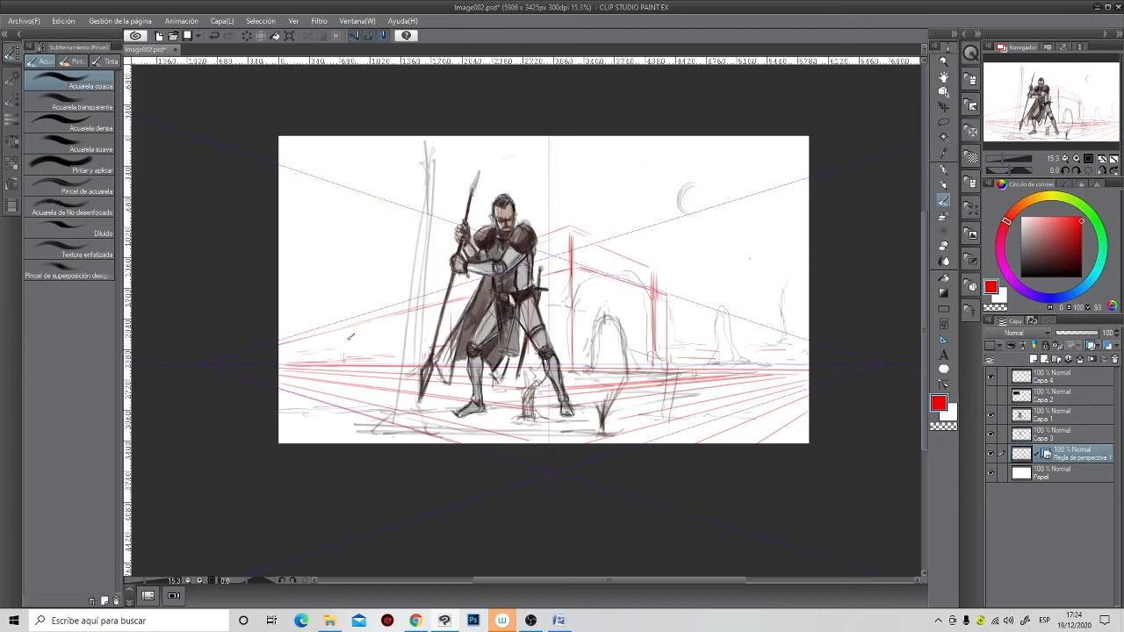
left_click_drag(313, 350, 398, 347)
right_click(1057, 460)
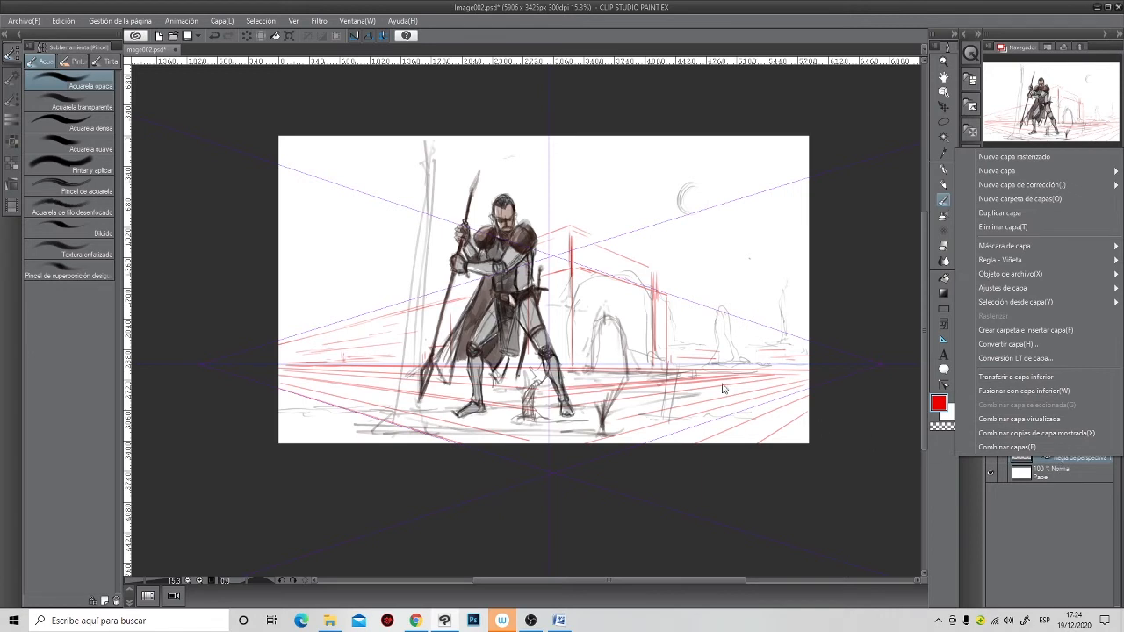
left_click(647, 287)
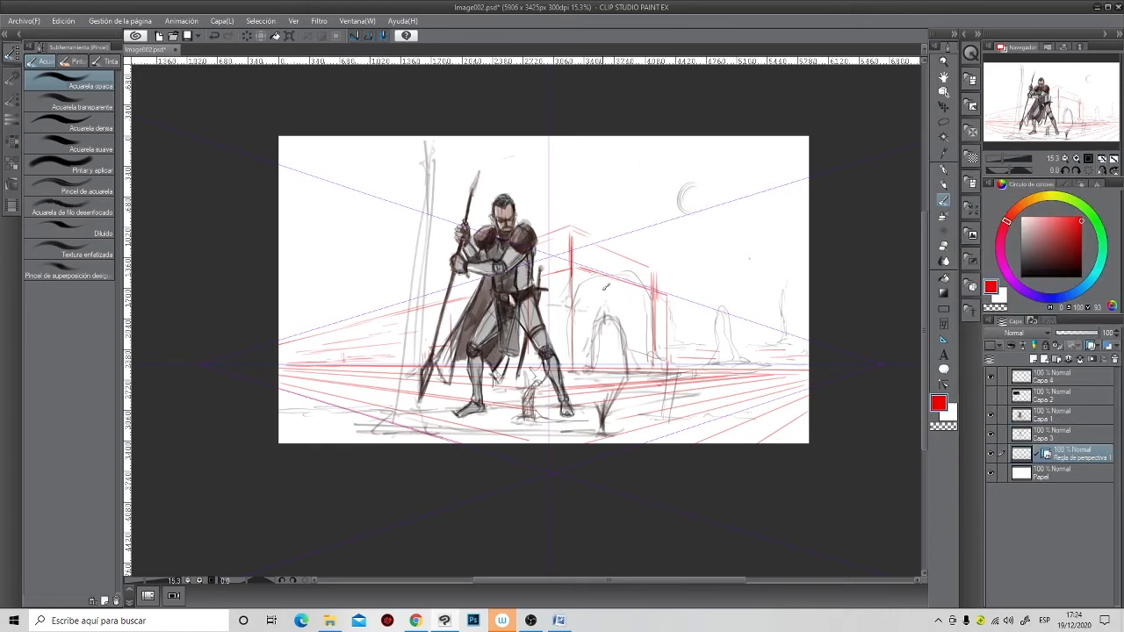
- Draw vertical red lines for a doorway on the building's right-hand wall
left_click_drag(606, 276, 606, 363)
left_click_drag(631, 277, 631, 369)
mouse_move(618, 290)
left_mouse_down()
mouse_move(627, 287)
mouse_move(624, 367)
left_mouse_up()
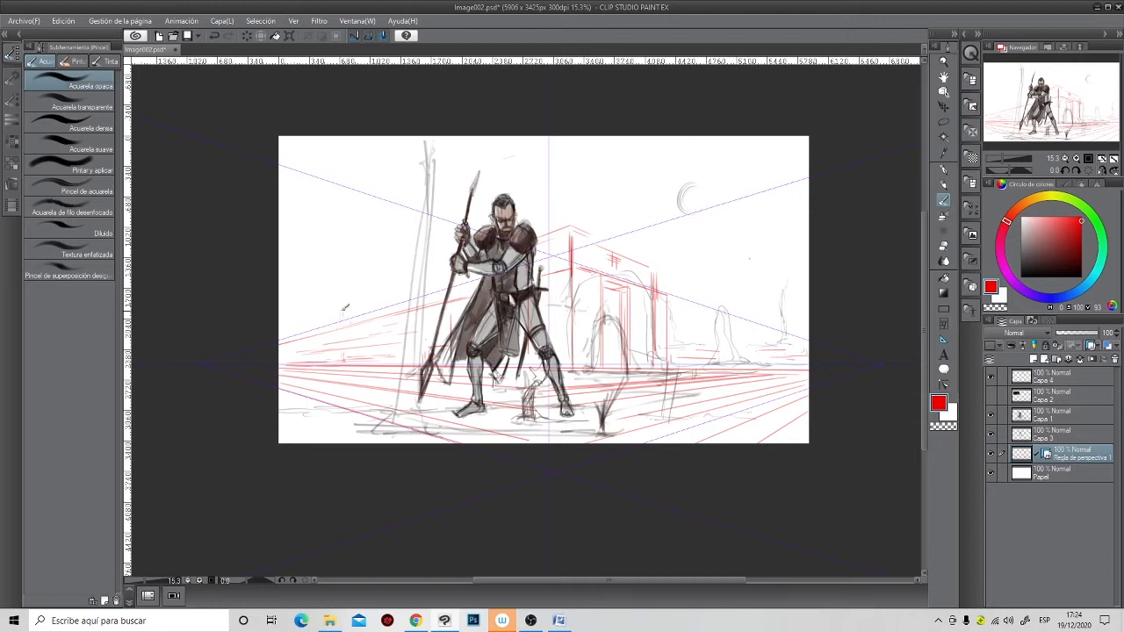
- Delete the perspective ruler from the Regla de perspectiva 1 layer while keeping its red lines
right_click(1073, 459)
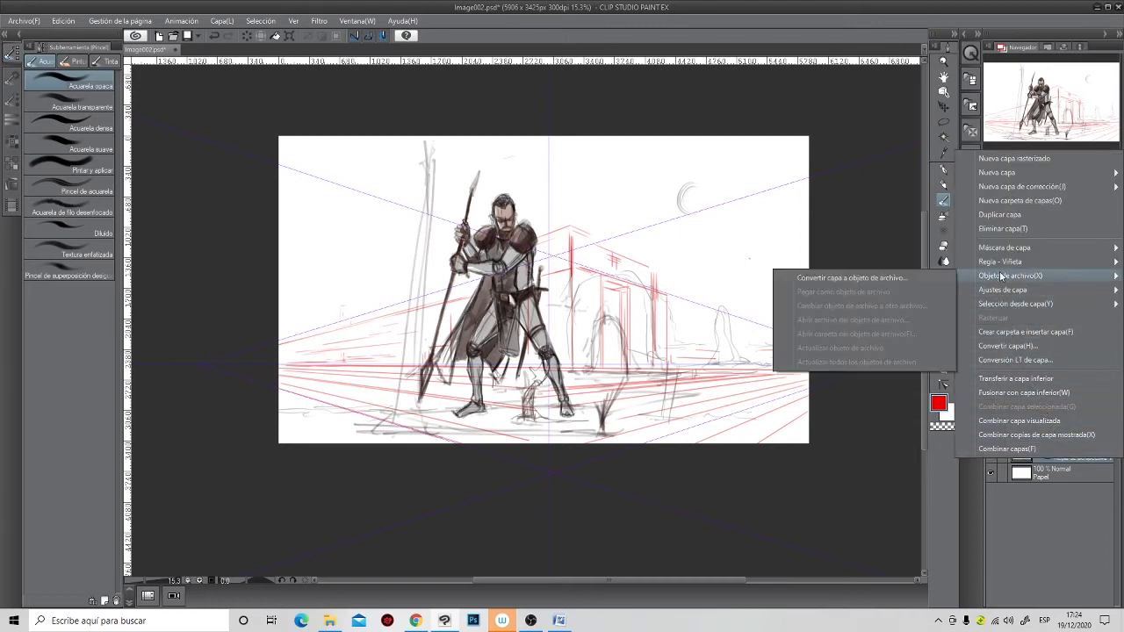
mouse_move(1002, 274)
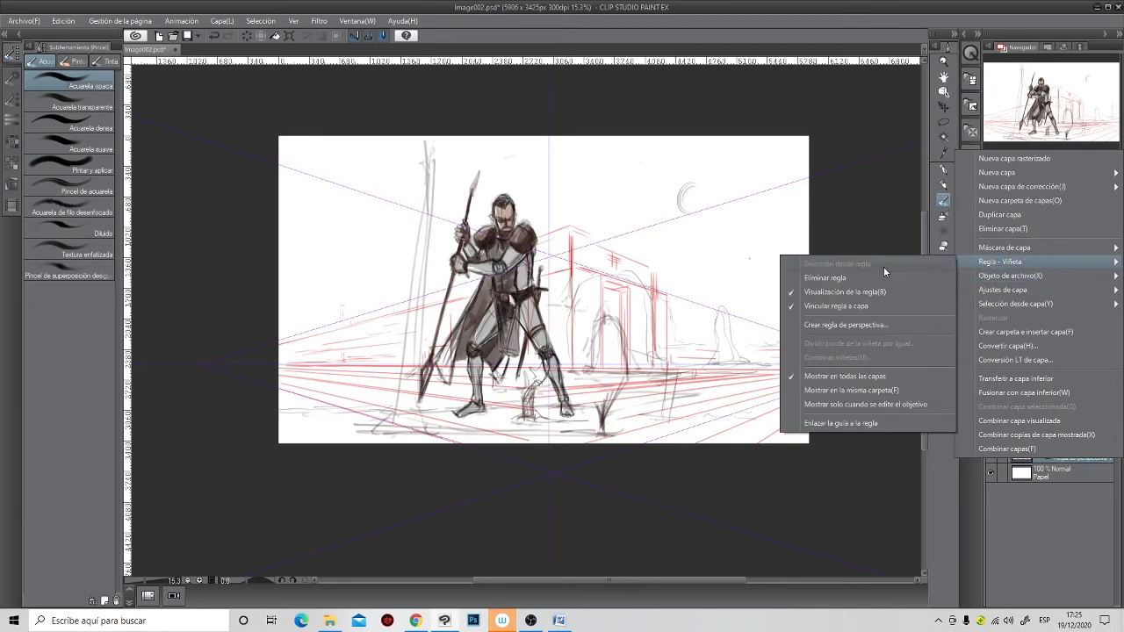
left_click(826, 280)
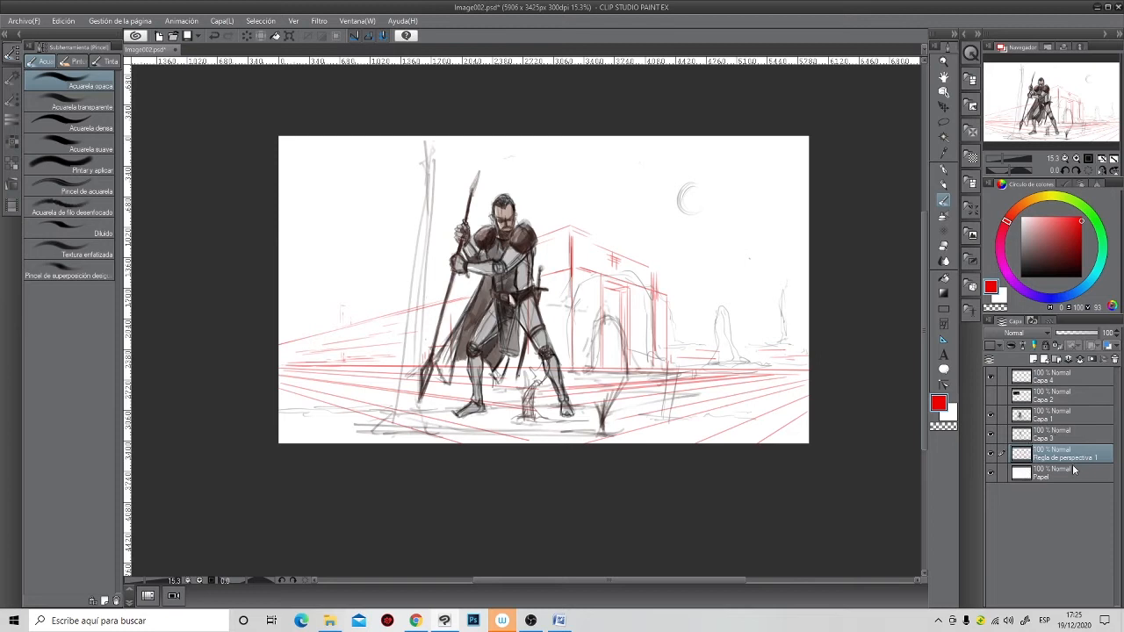
- Check the visibility of Capa 3 and Regla de perspectiva 1, and place the perspective layer above Capa 4
left_click(991, 436)
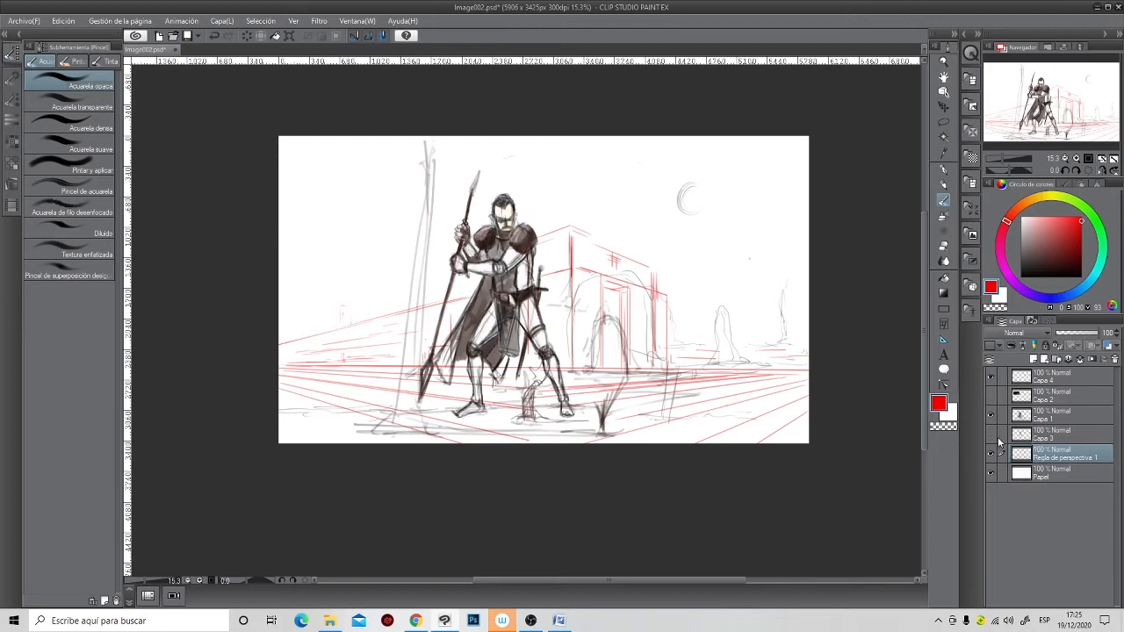
left_click(990, 437)
left_click(1056, 437)
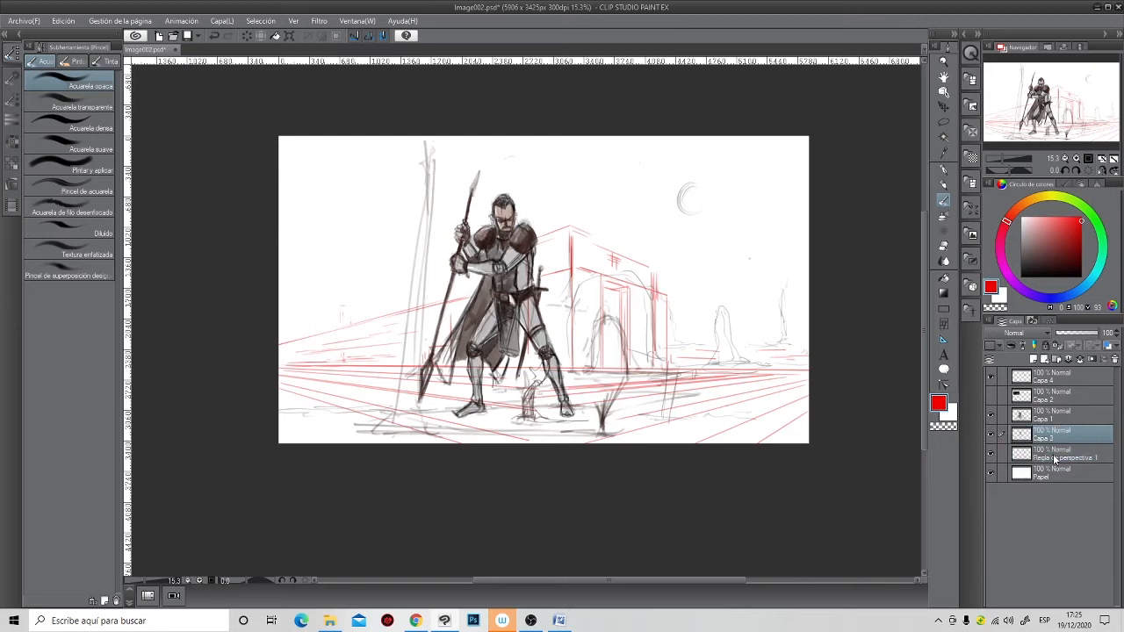
left_click_drag(1060, 457, 1061, 384)
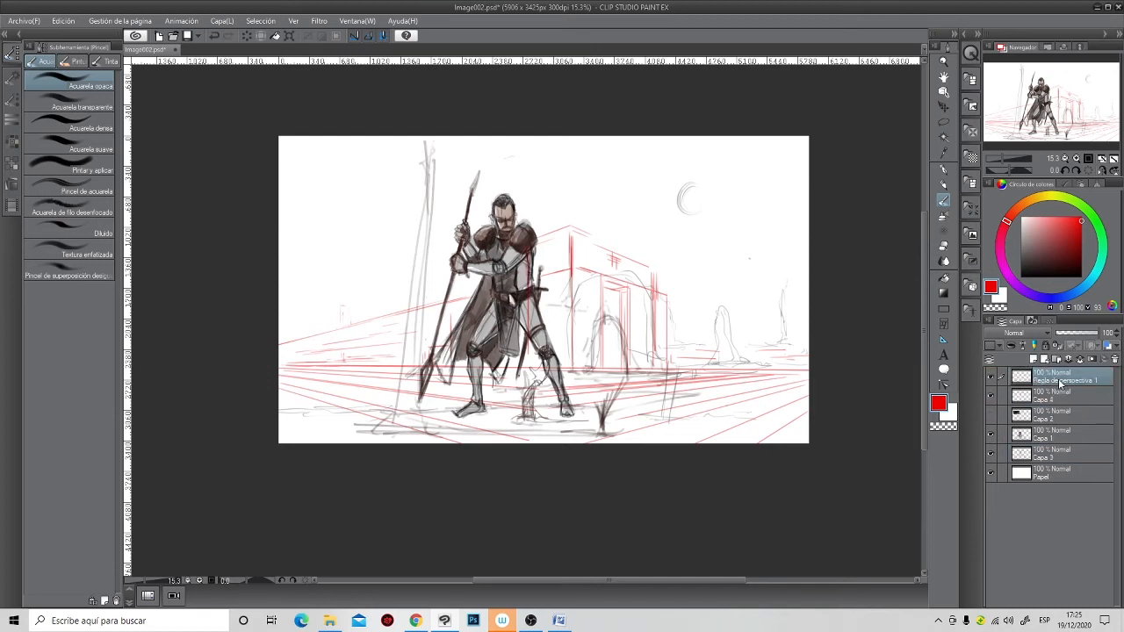
left_click(991, 377)
left_click(992, 378)
- Outline the ground area below the horizon across the full canvas width with a polyline selection
scroll(811, 142, "down", 5)
scroll(811, 143, "up", 1)
scroll(638, 268, "up", 4)
left_click_drag(657, 277, 555, 322)
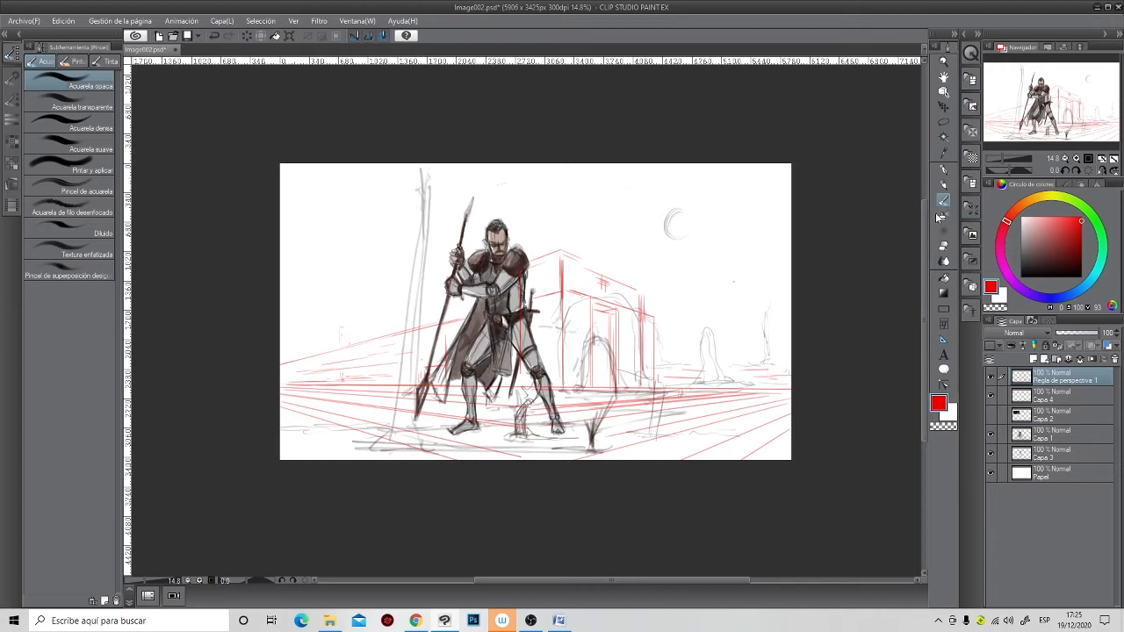
left_click(944, 123)
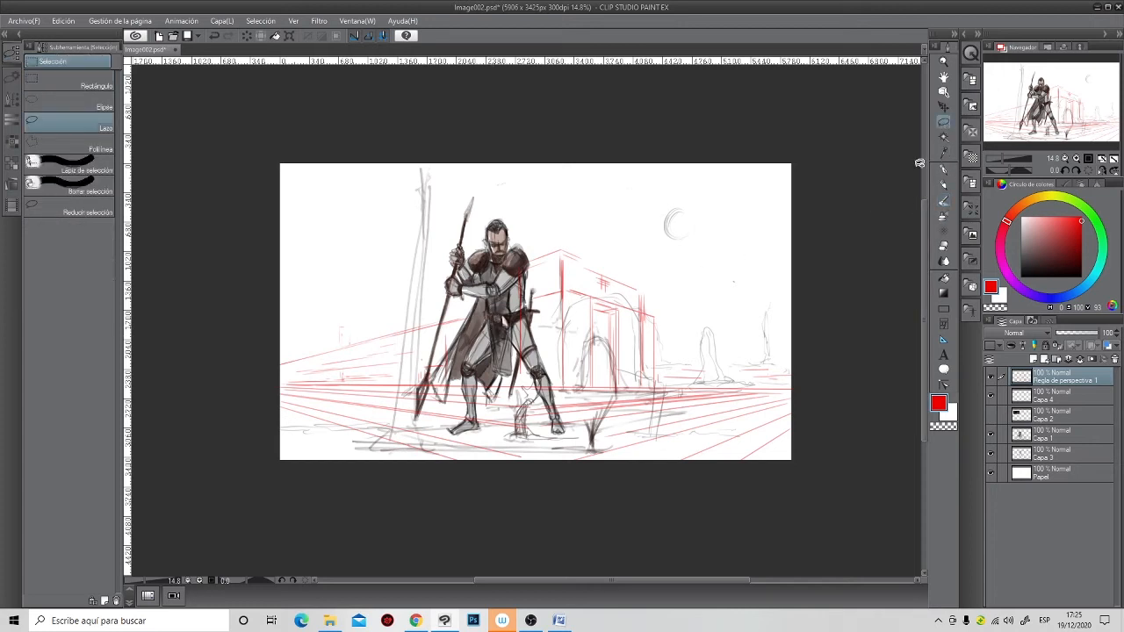
left_click(77, 148)
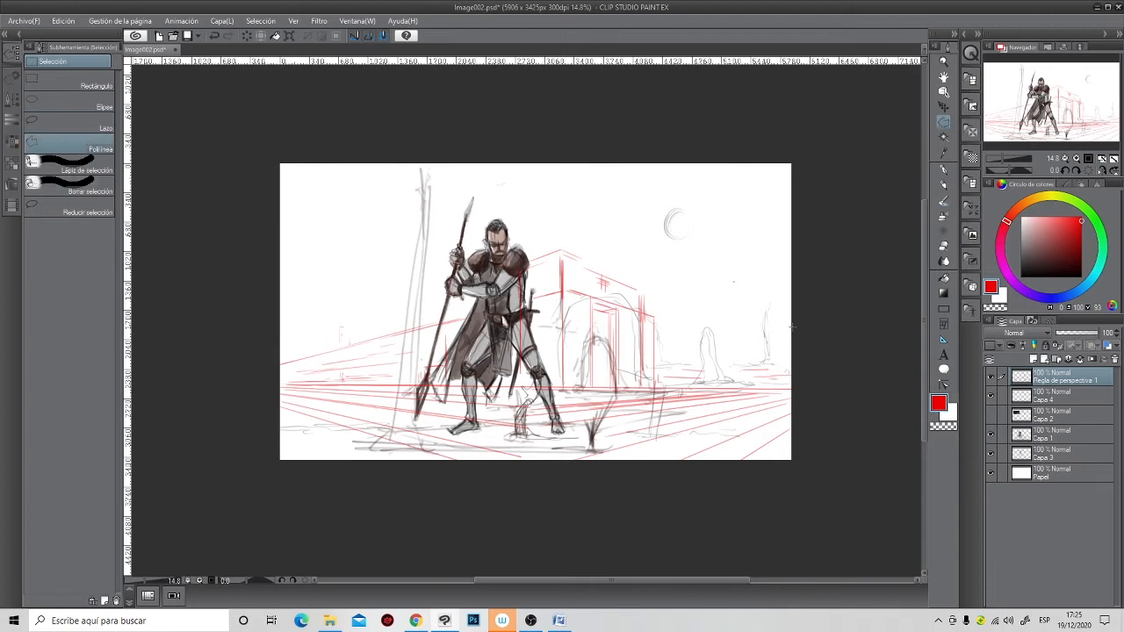
left_click(798, 389)
left_click(263, 381)
left_click(277, 487)
left_click(809, 468)
left_click(799, 390)
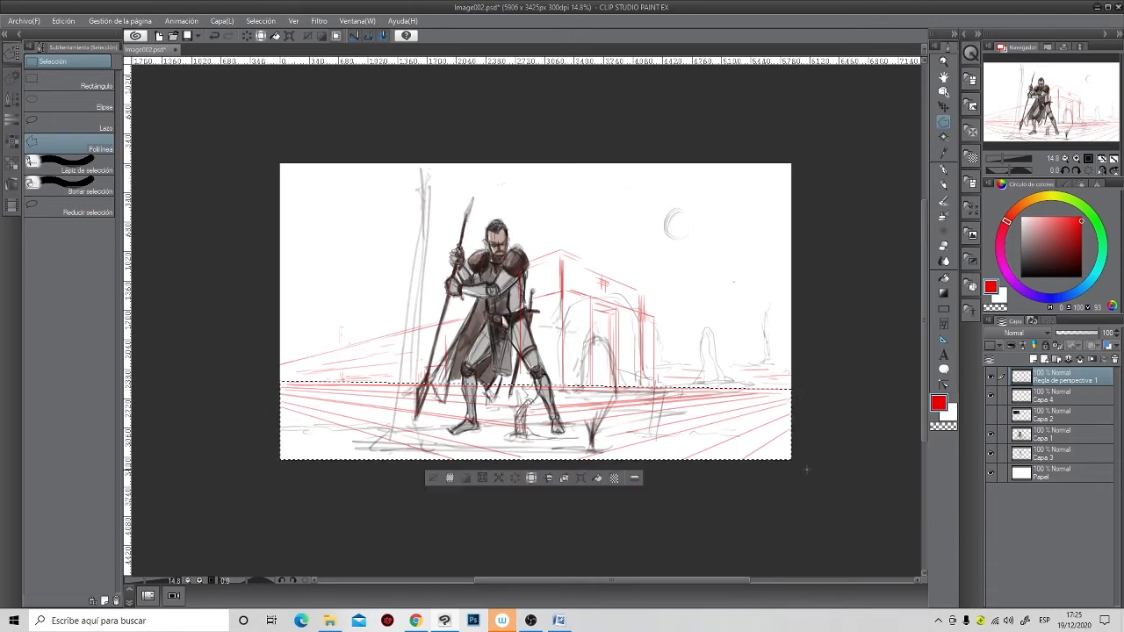
- Set the Fill tool's colour to dark grey with brightness 31 and undo the stray fill on the perspective layer
left_click(945, 279)
mouse_move(1033, 244)
left_mouse_down()
mouse_move(1022, 235)
mouse_move(1020, 257)
left_mouse_up()
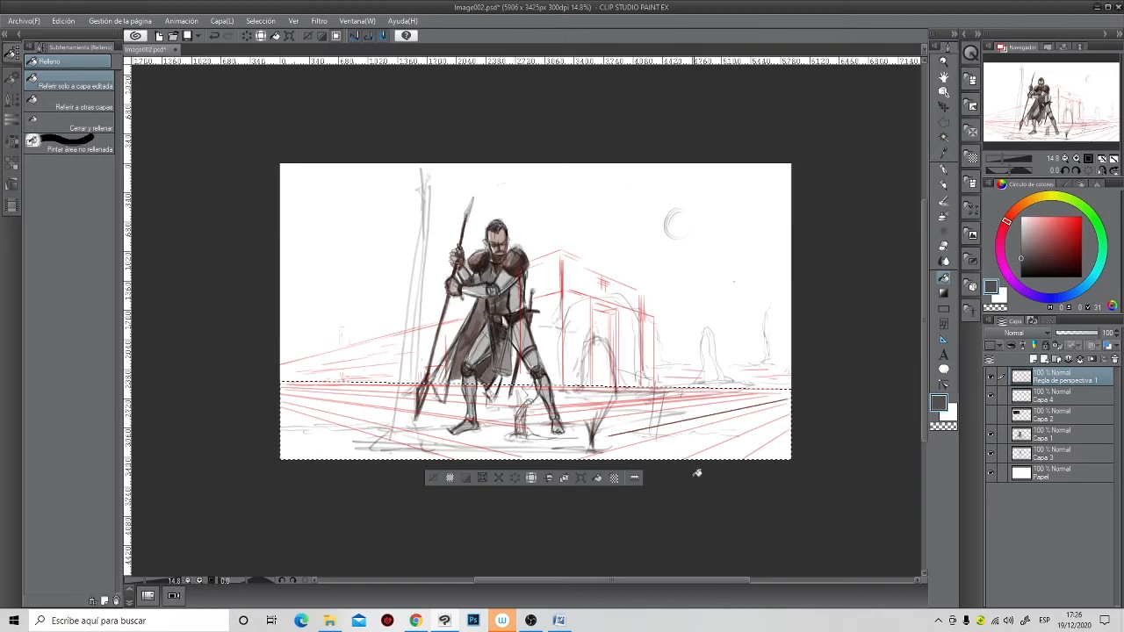
key("ctrl+z")
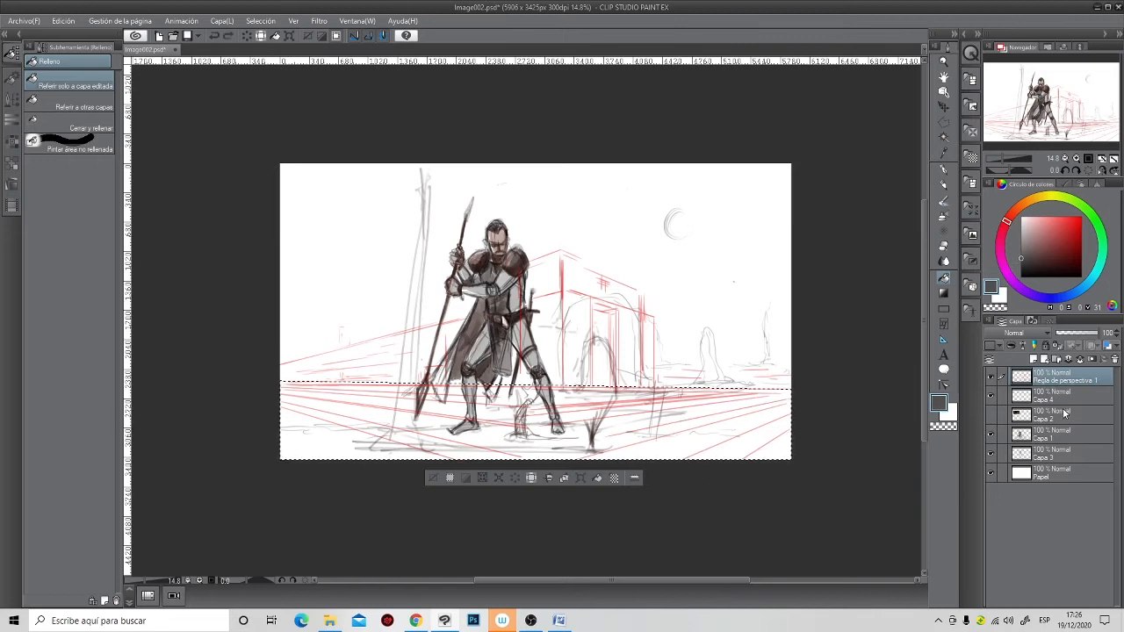
- Add a new layer directly above Papel and fill the ground selection on it with the dark grey
left_click(1058, 453)
left_click(992, 455)
left_click(993, 455)
left_click(992, 455)
left_click(992, 455)
left_click(1054, 473)
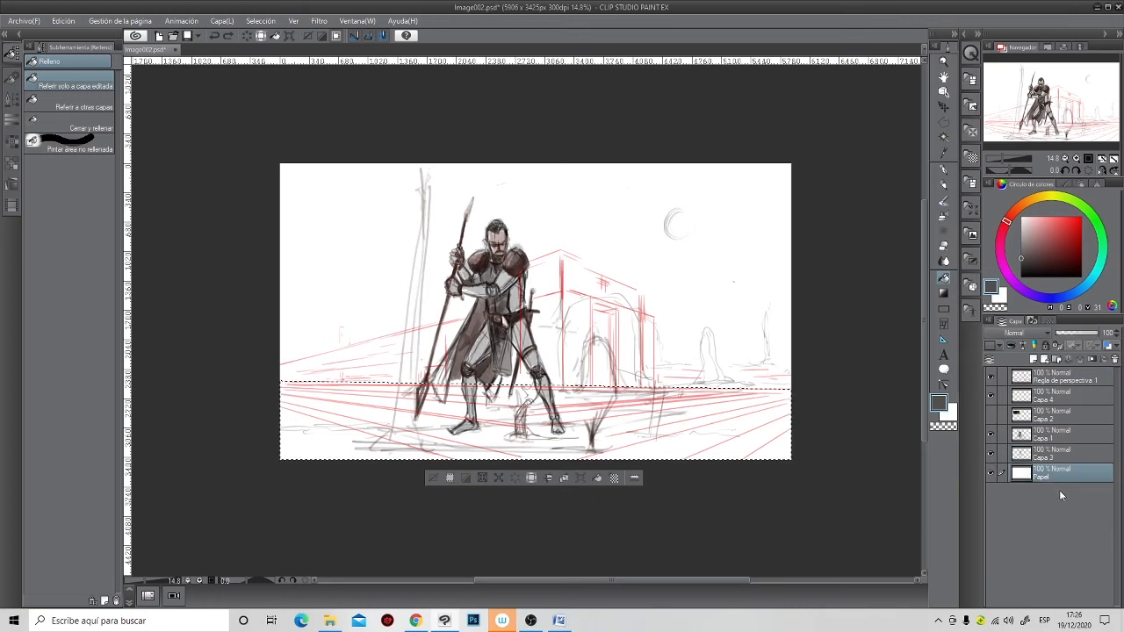
left_click(1042, 361)
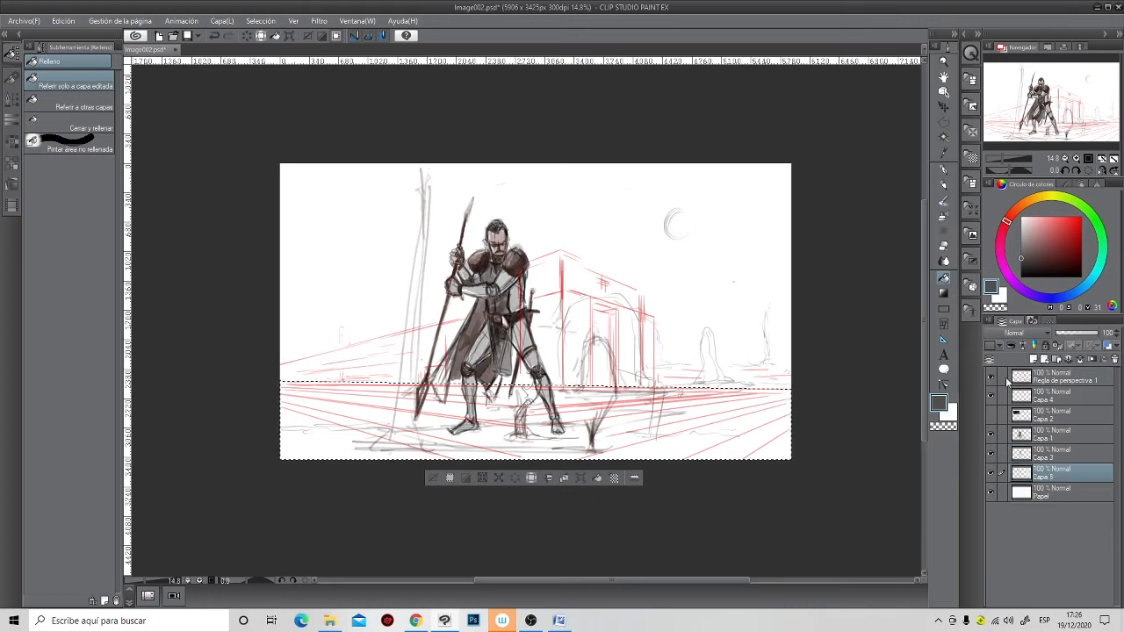
left_click(653, 470)
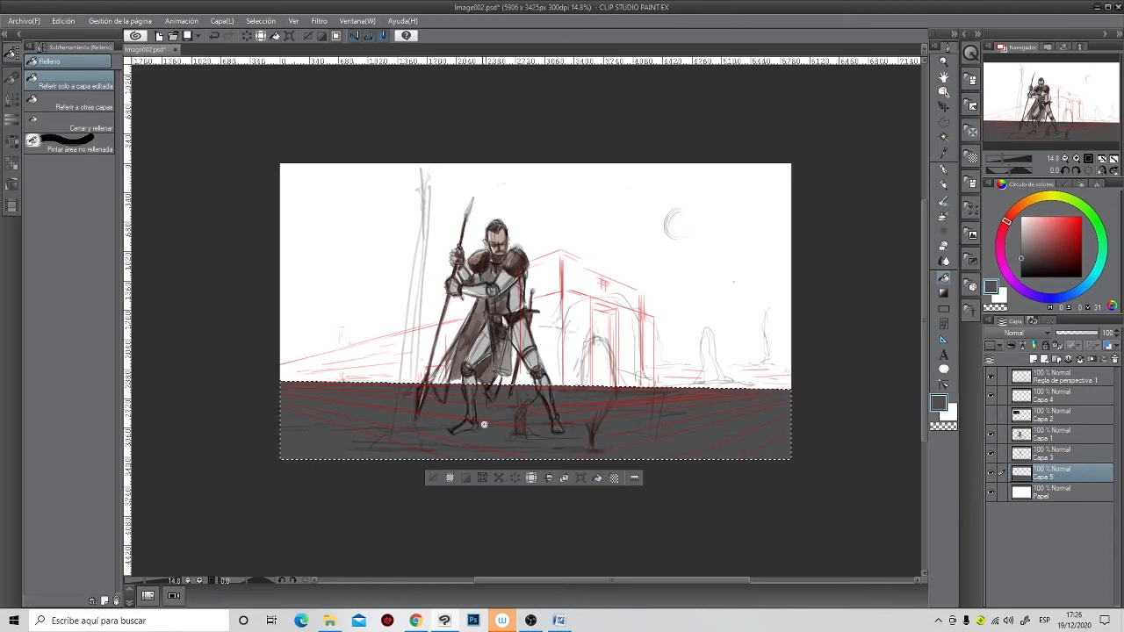
- Clear the ground selection and outline the whole area above the horizon with a polyline selection
scroll(470, 423, "up", 4)
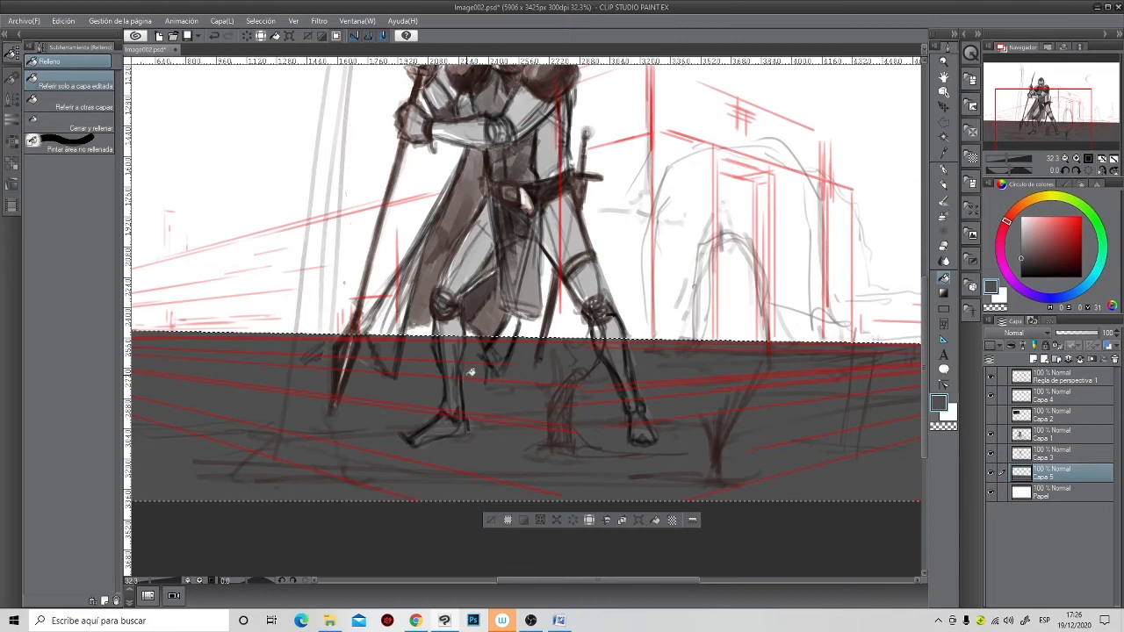
scroll(449, 381, "down", 5)
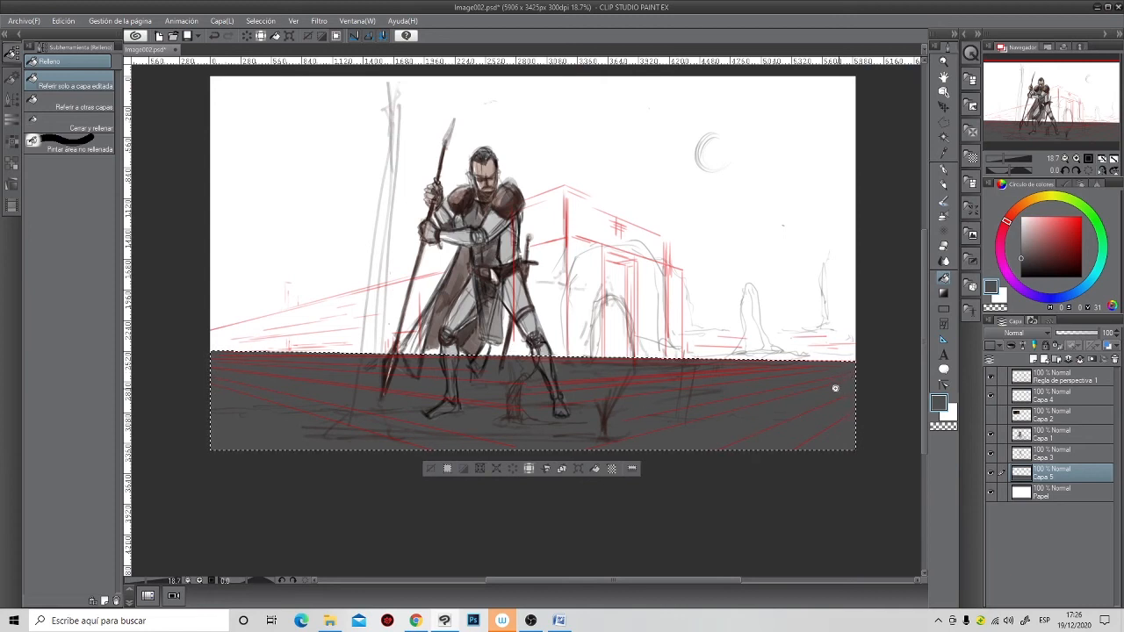
scroll(830, 389, "down", 2)
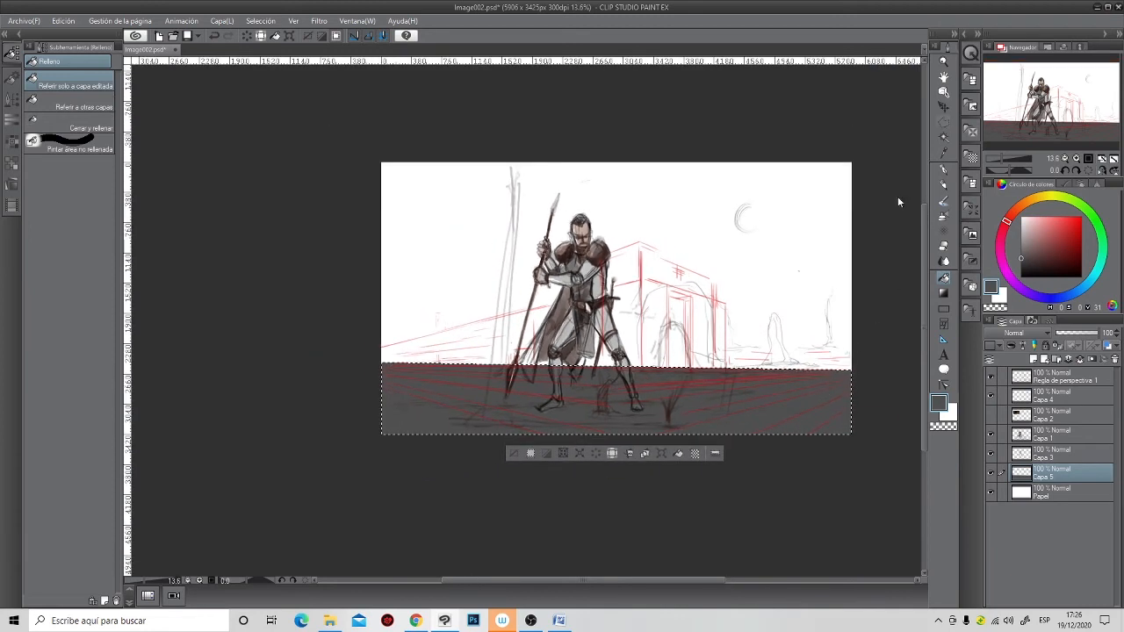
key("m")
key("ctrl+d")
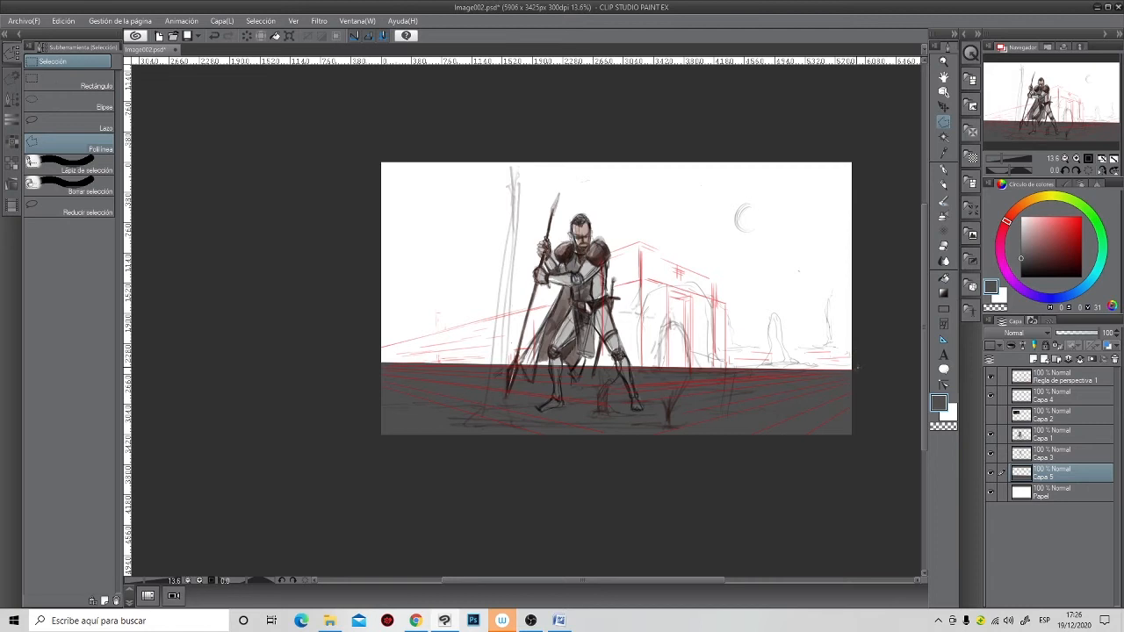
left_click(856, 370)
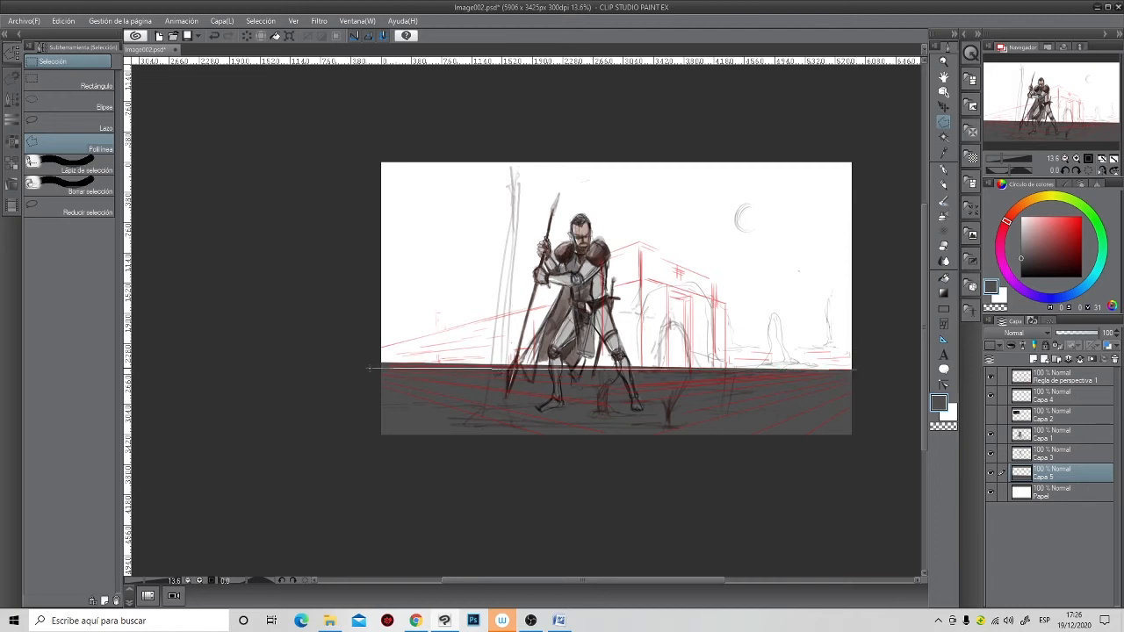
left_click(368, 366)
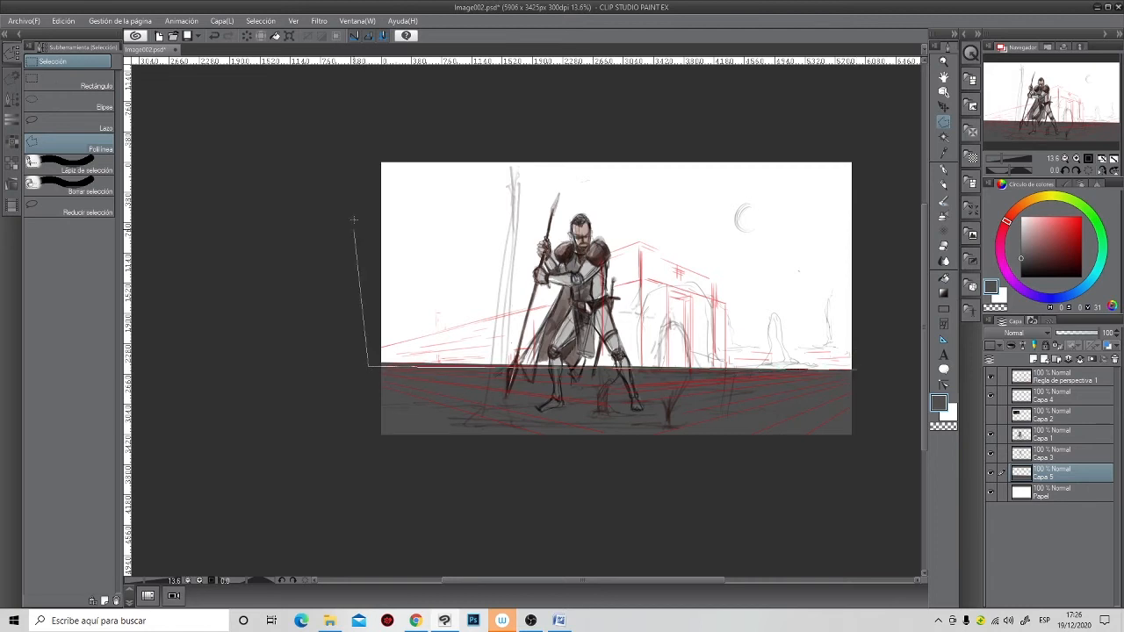
left_click(376, 147)
left_click(871, 153)
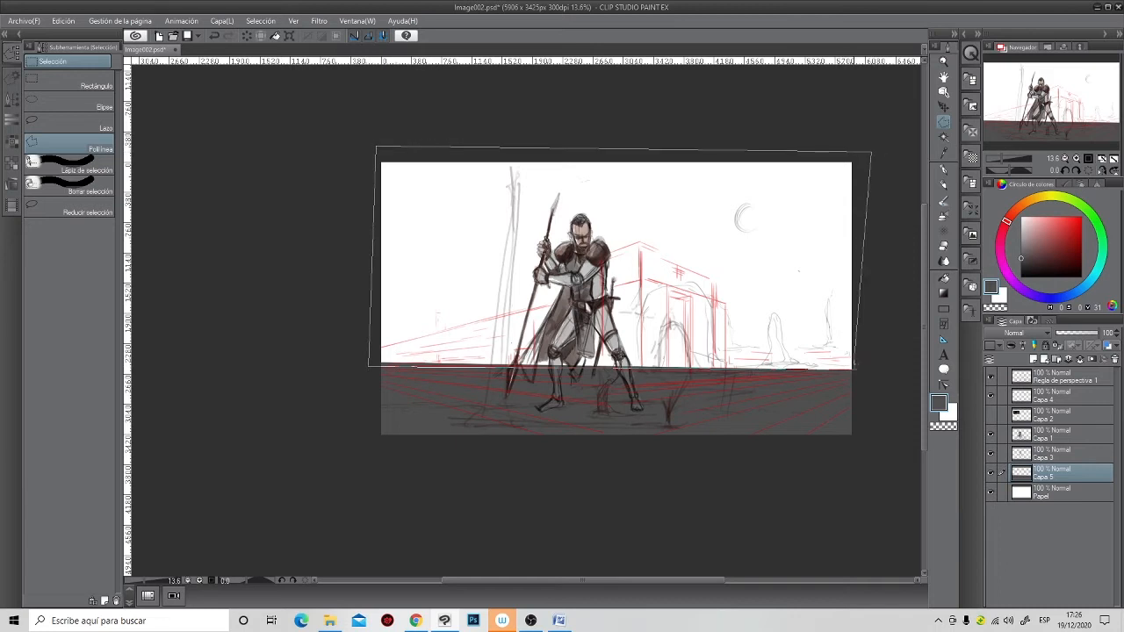
left_click(856, 369)
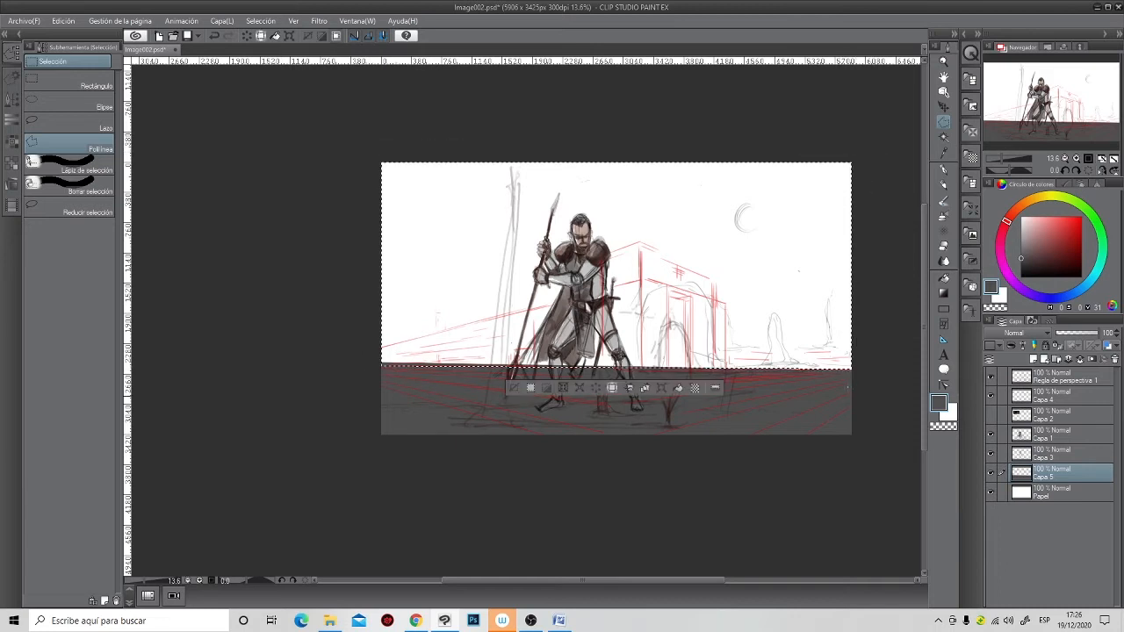
- Fill the sky selection on Capa 5 with the same dark grey as the ground
left_click(944, 279)
left_click(767, 420)
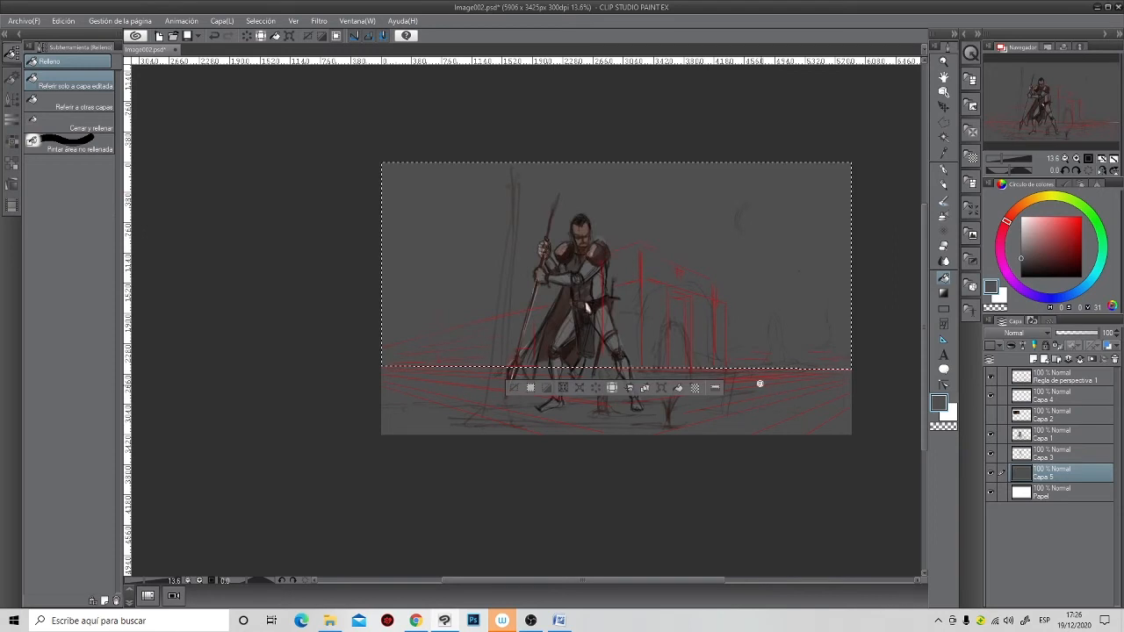
scroll(761, 387, "up", 2)
scroll(781, 360, "down", 2)
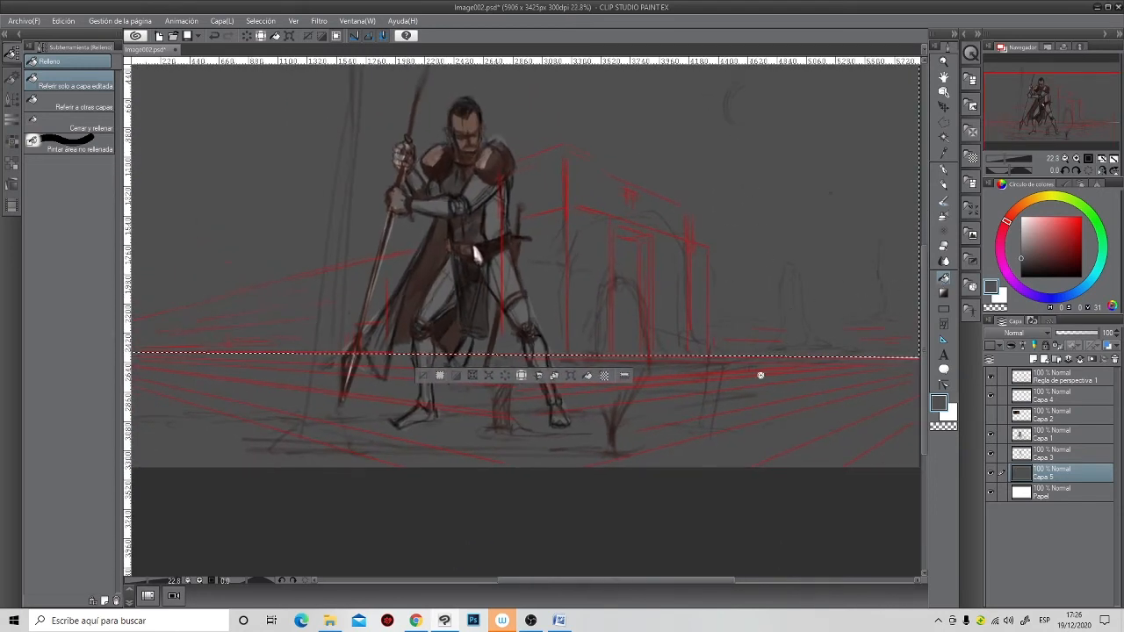
scroll(752, 378, "down", 1)
scroll(752, 378, "down", 1)
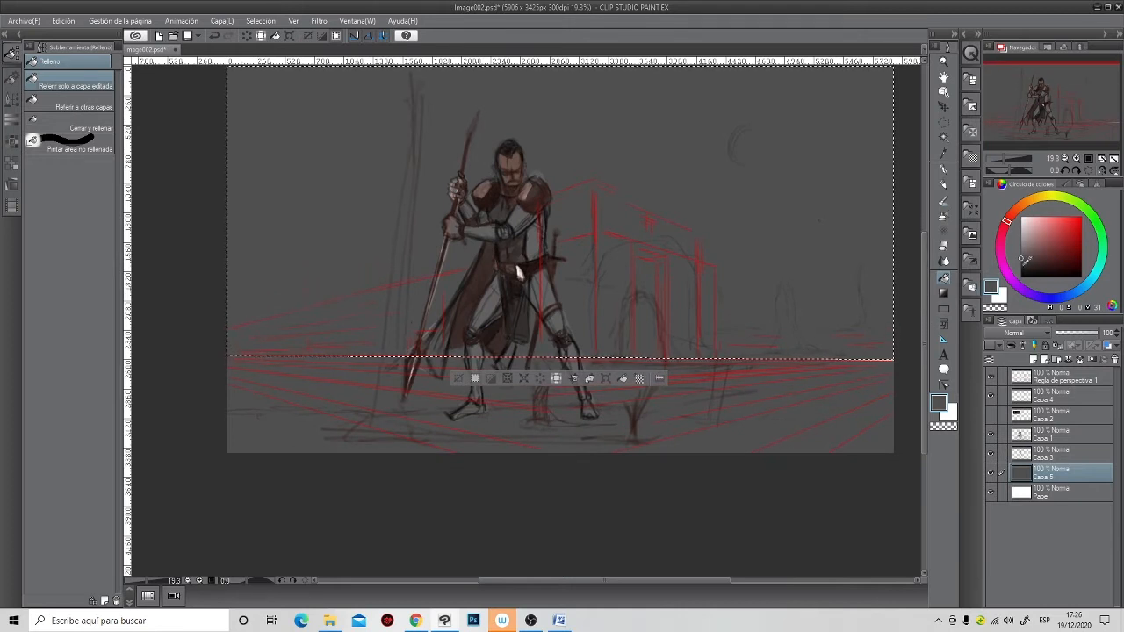
- Refill the sky selection with a light grey of brightness 71
left_click_drag(1029, 237, 1020, 233)
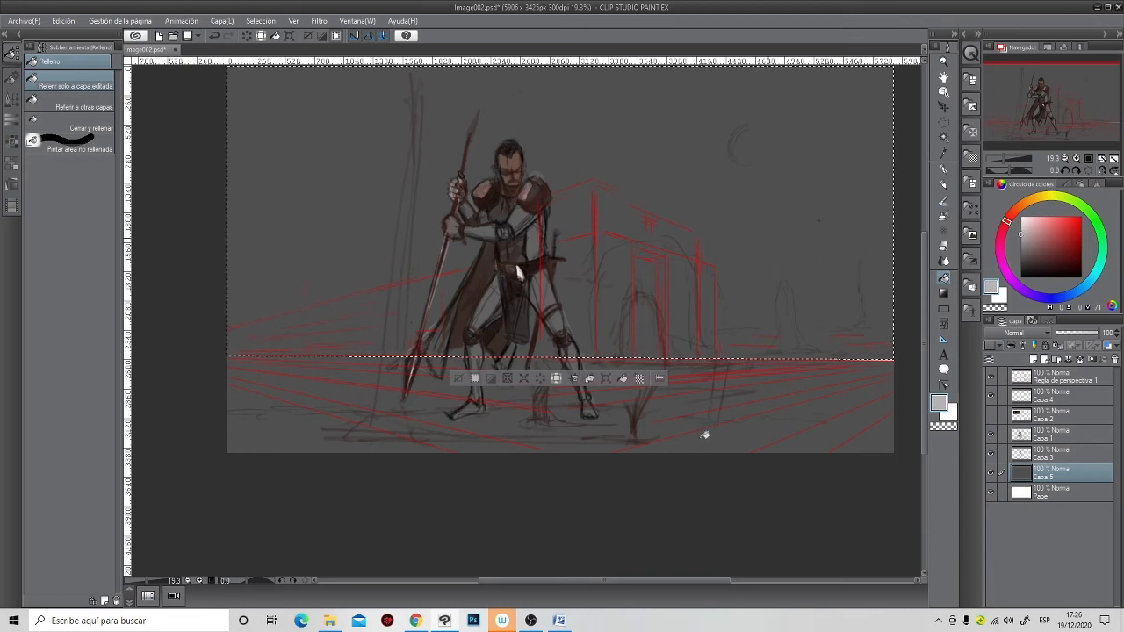
key("Delete")
scroll(695, 414, "down", 1)
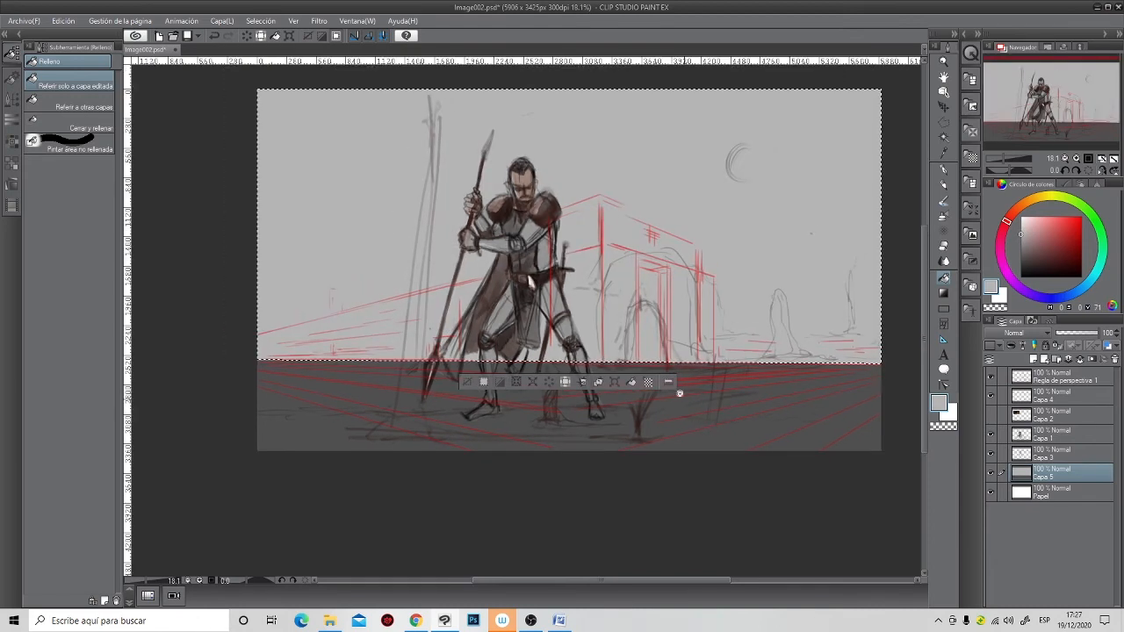
- Refill the sky with a medium grey of brightness 43 and clear the selection
scroll(530, 269, "up", 4)
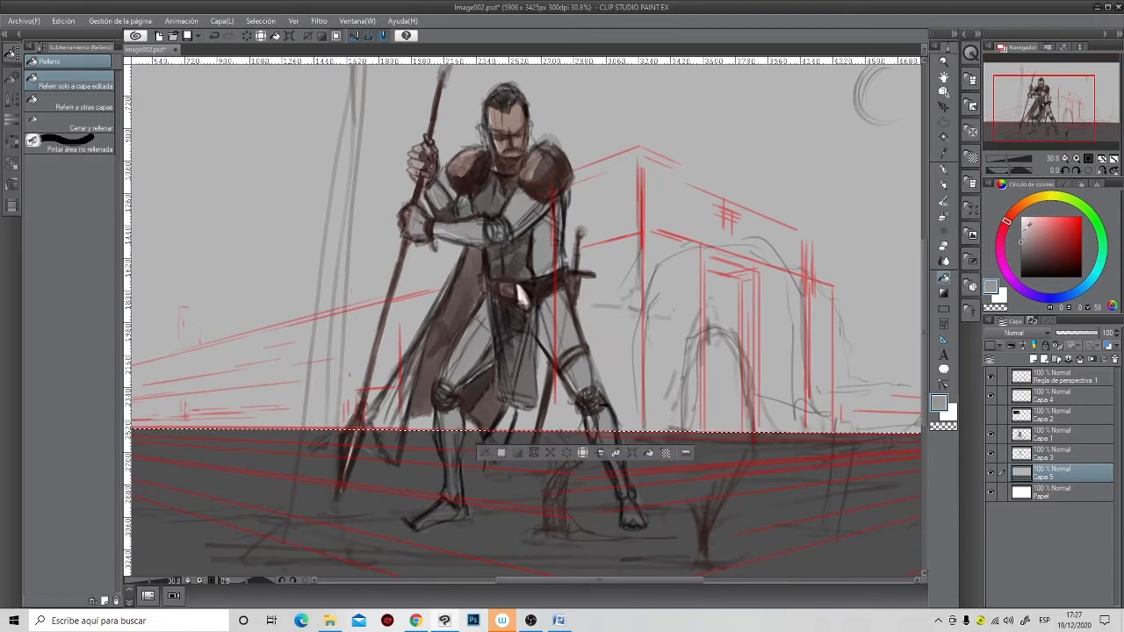
left_click(1020, 251)
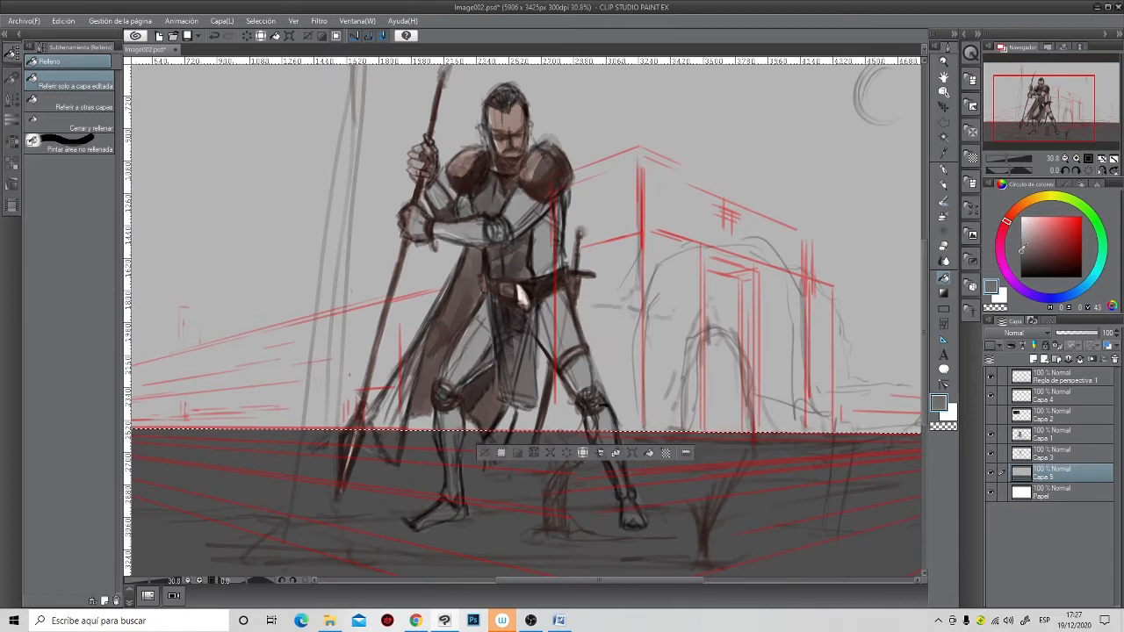
left_click(702, 368)
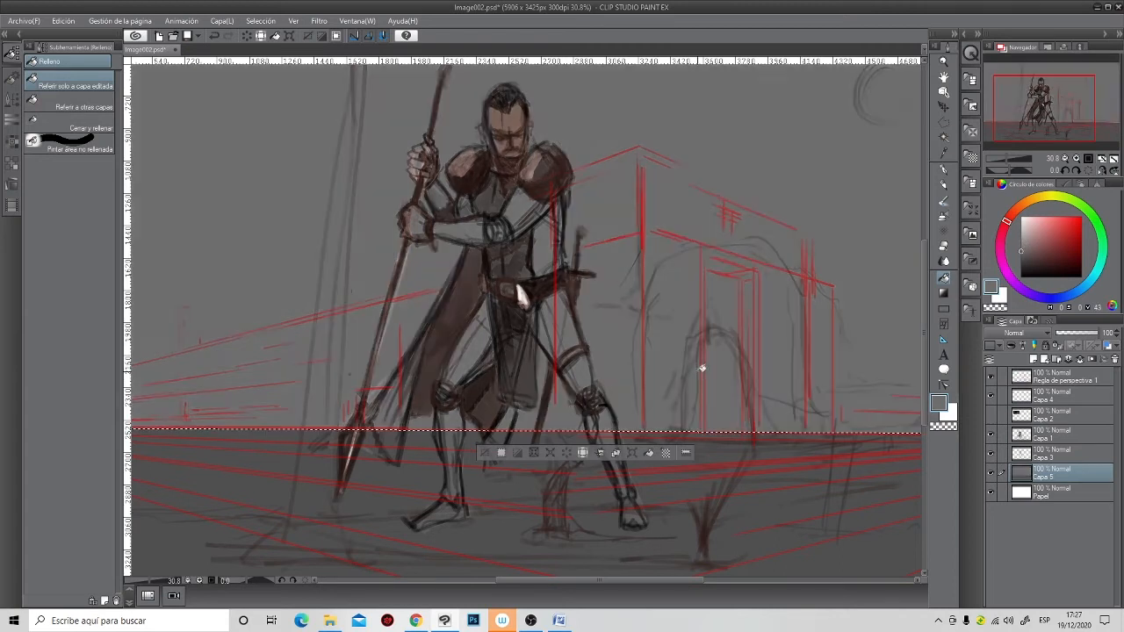
scroll(694, 315, "down", 4)
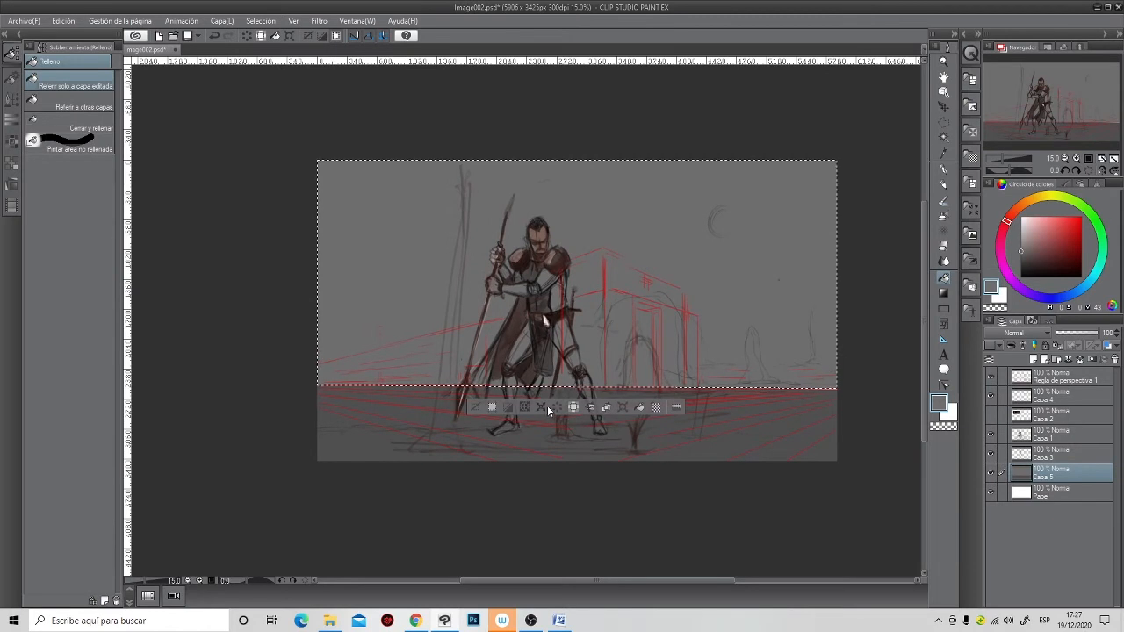
left_click(547, 406)
scroll(603, 330, "up", 1)
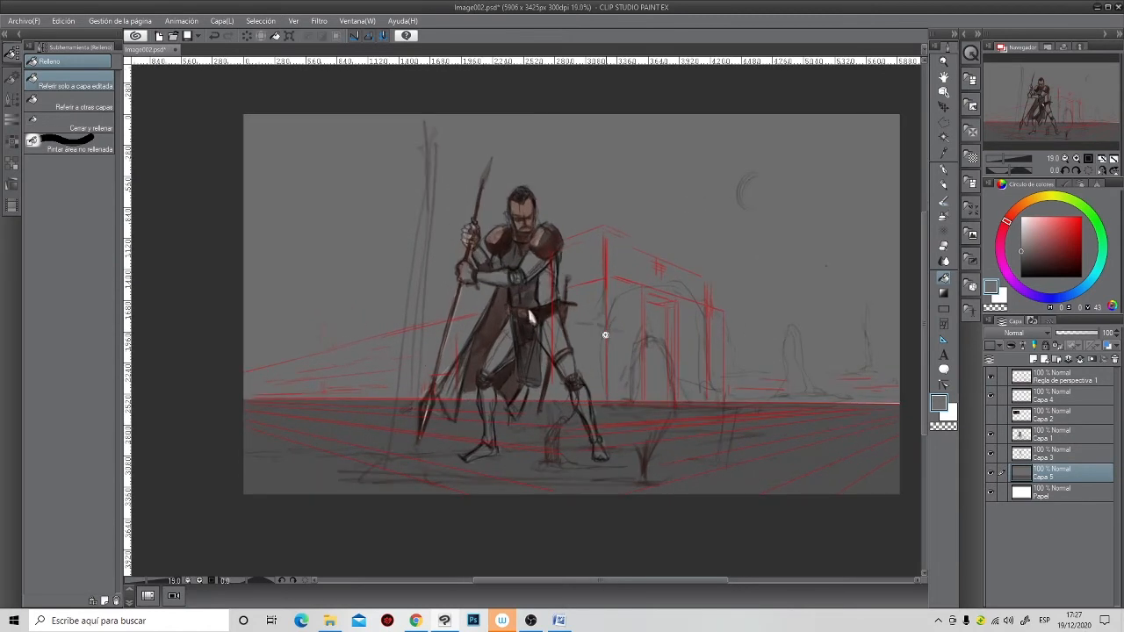
- Outline the thin white gap at the right end of the horizon with a polyline selection
scroll(799, 434, "up", 3)
scroll(808, 407, "down", 1)
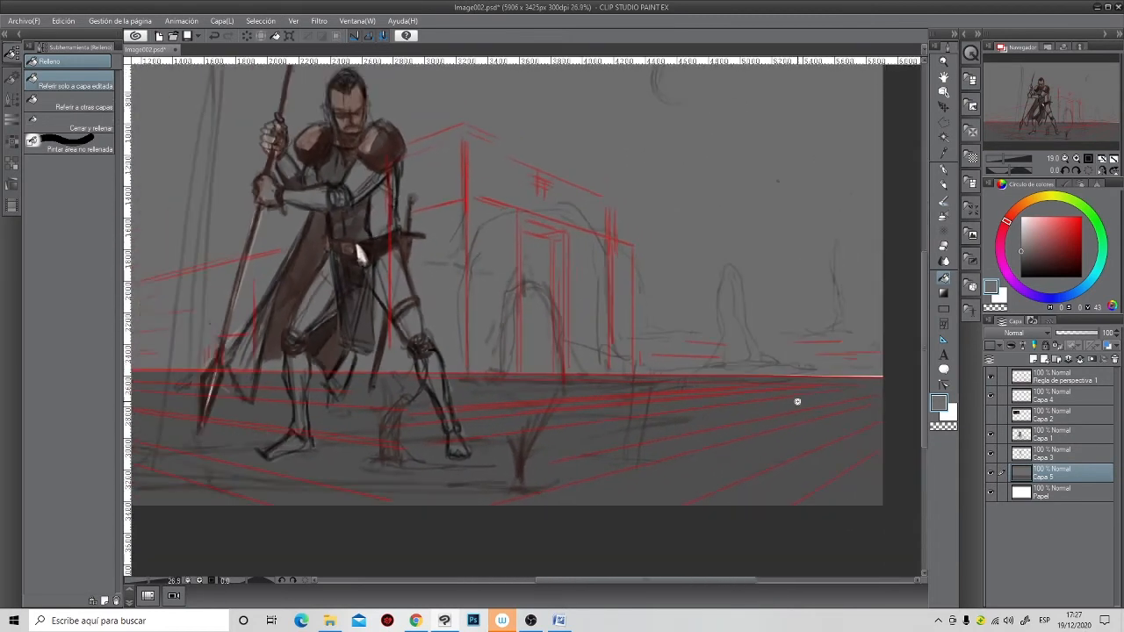
scroll(811, 390, "up", 1)
scroll(843, 379, "down", 1)
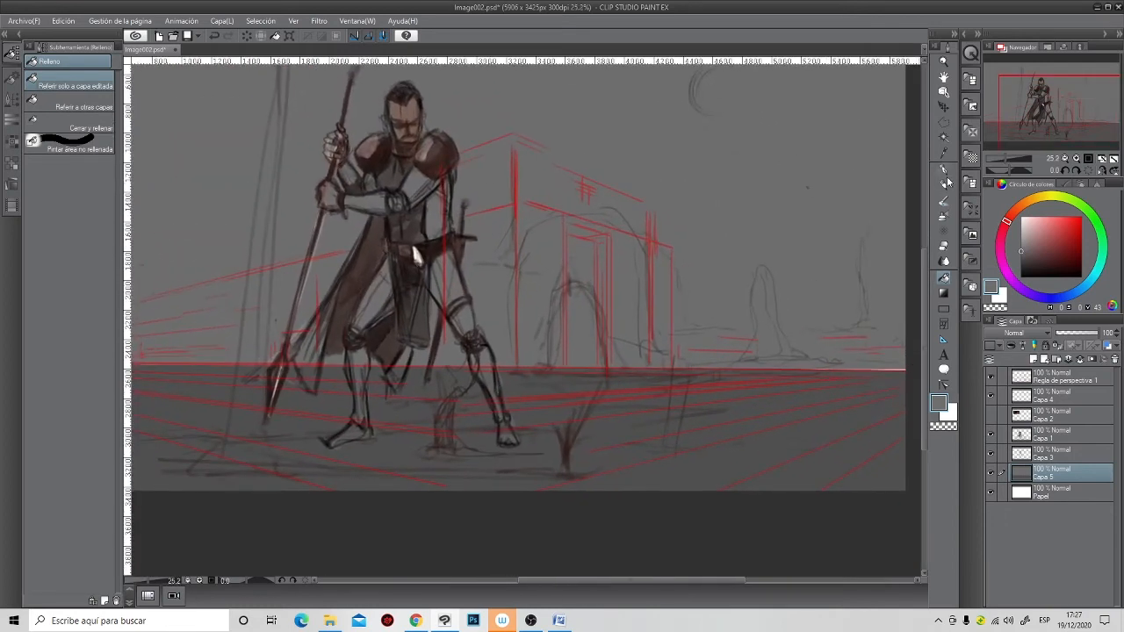
left_click(945, 126)
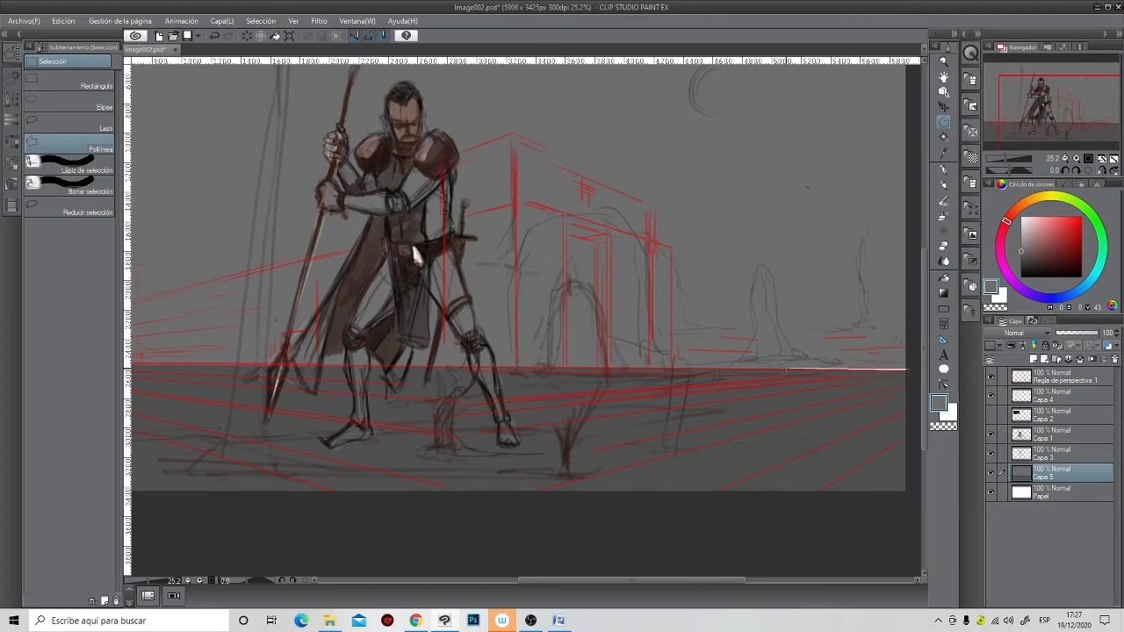
double_click(908, 371)
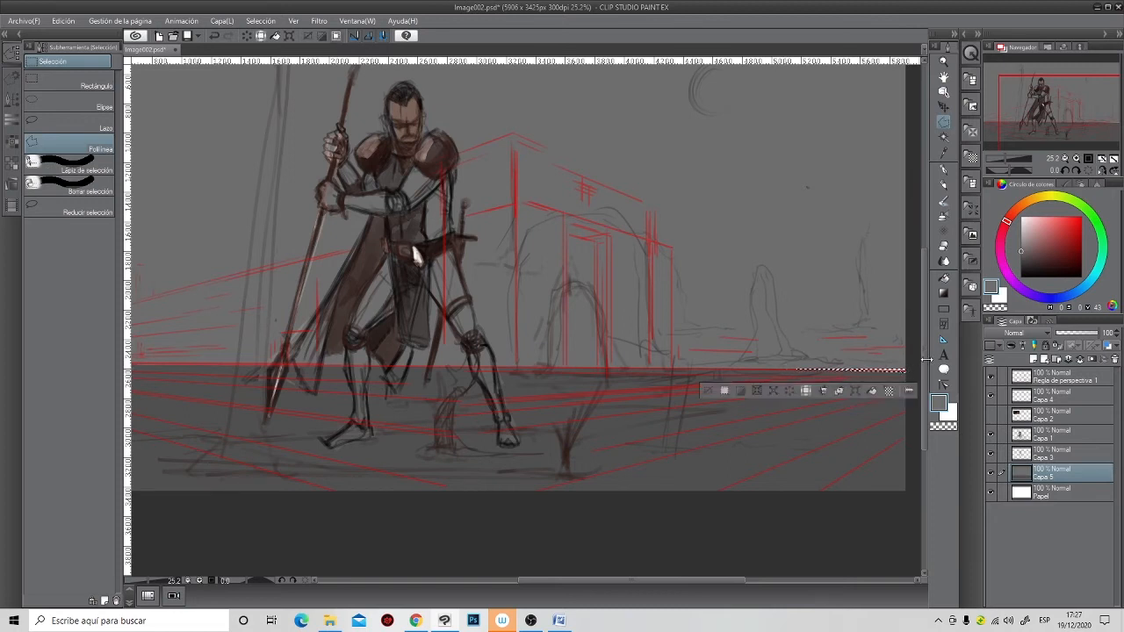
- Fill the selected horizon gap, sample the ground's dark grey as the drawing colour, and clear the selection
left_click(945, 278)
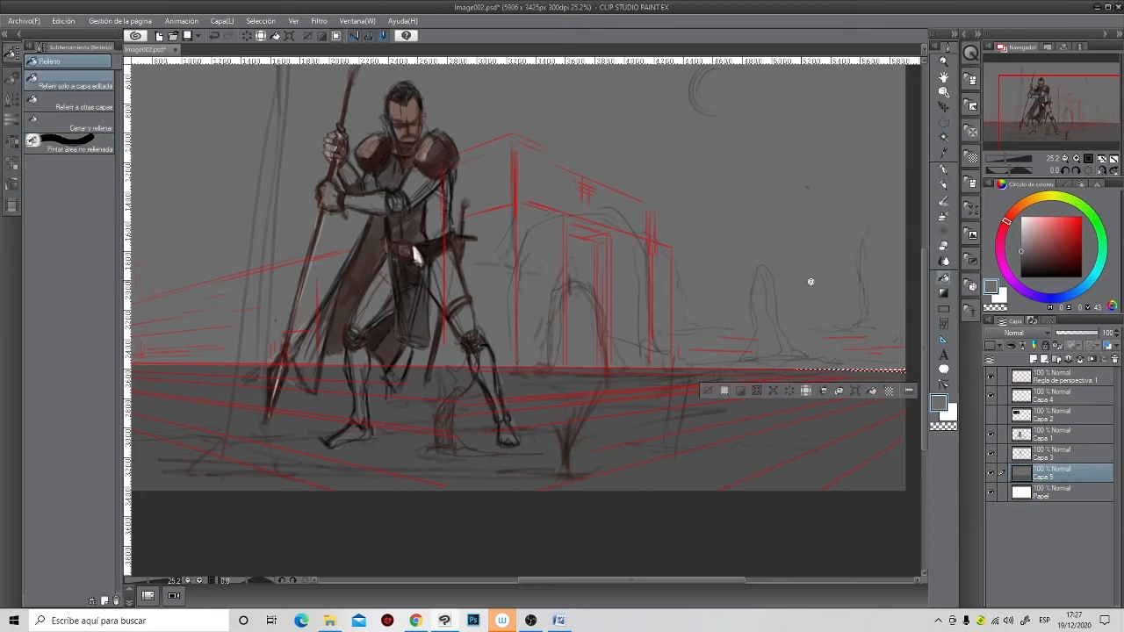
scroll(810, 281, "up", 3)
left_click(728, 381, "alt")
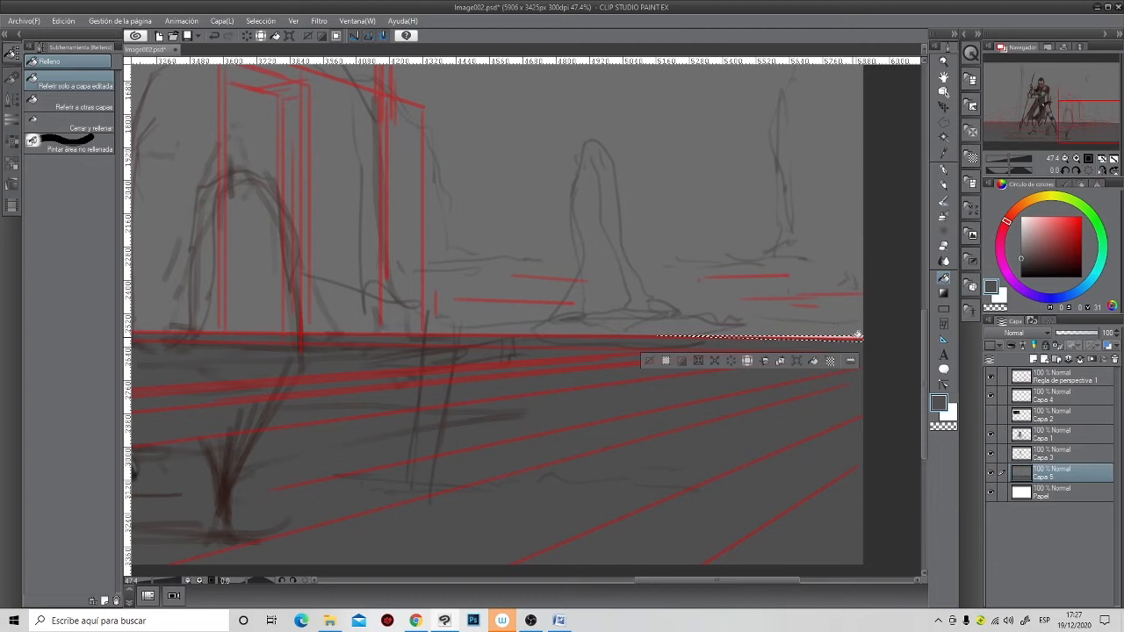
scroll(840, 336, "down", 5)
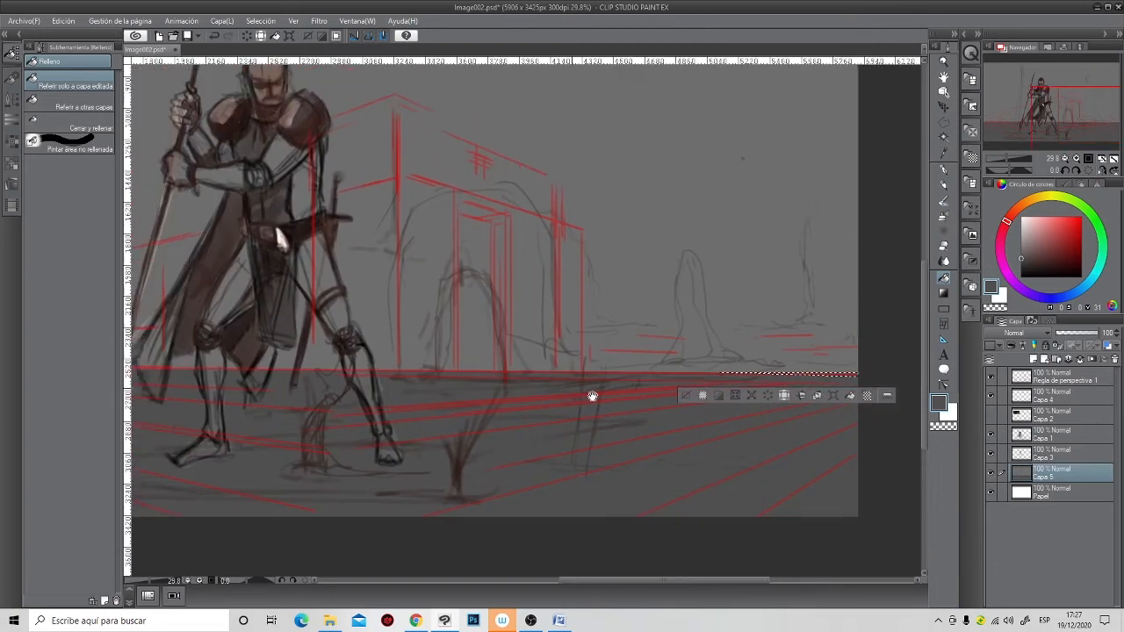
mouse_move(581, 411)
left_mouse_down()
mouse_move(610, 419)
mouse_move(562, 416)
left_mouse_up()
key("ctrl+d")
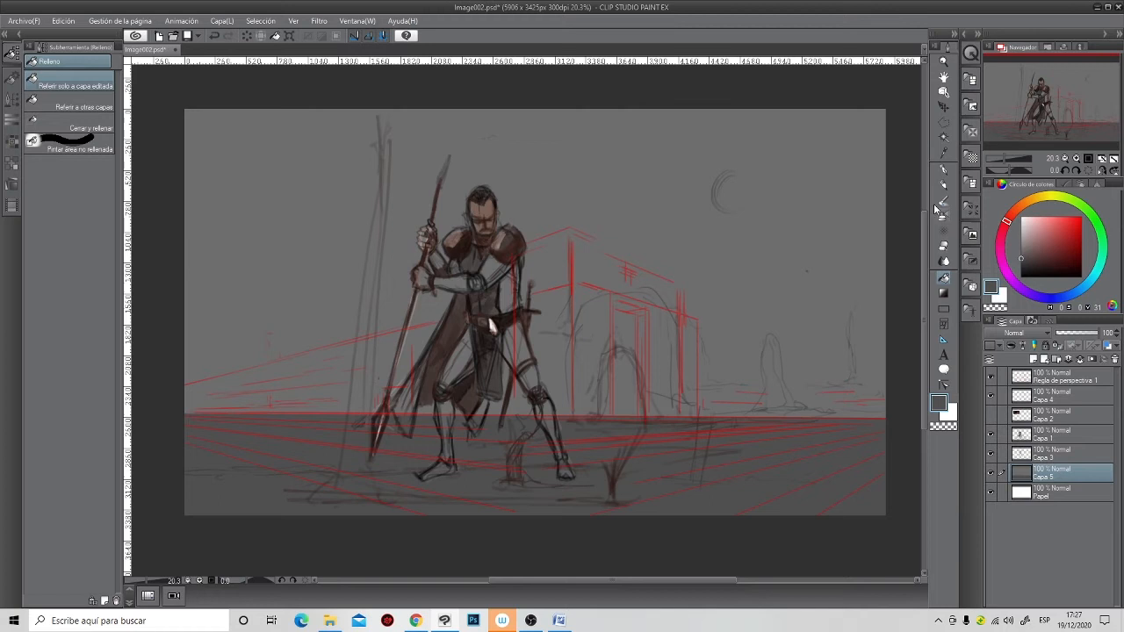
left_click(945, 123)
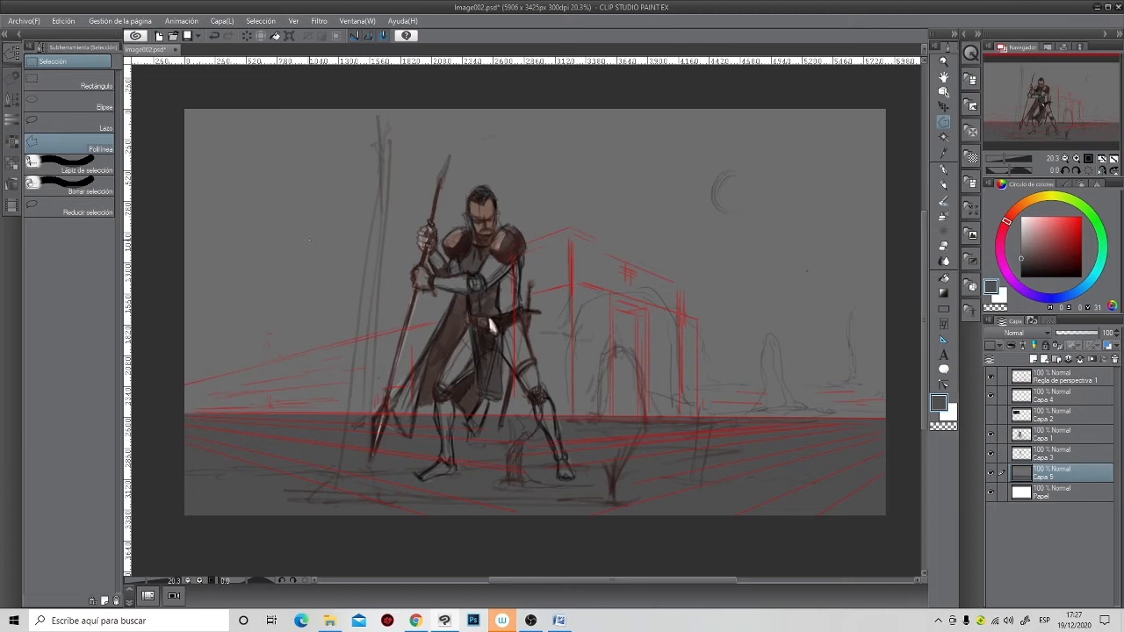
left_click(1001, 184)
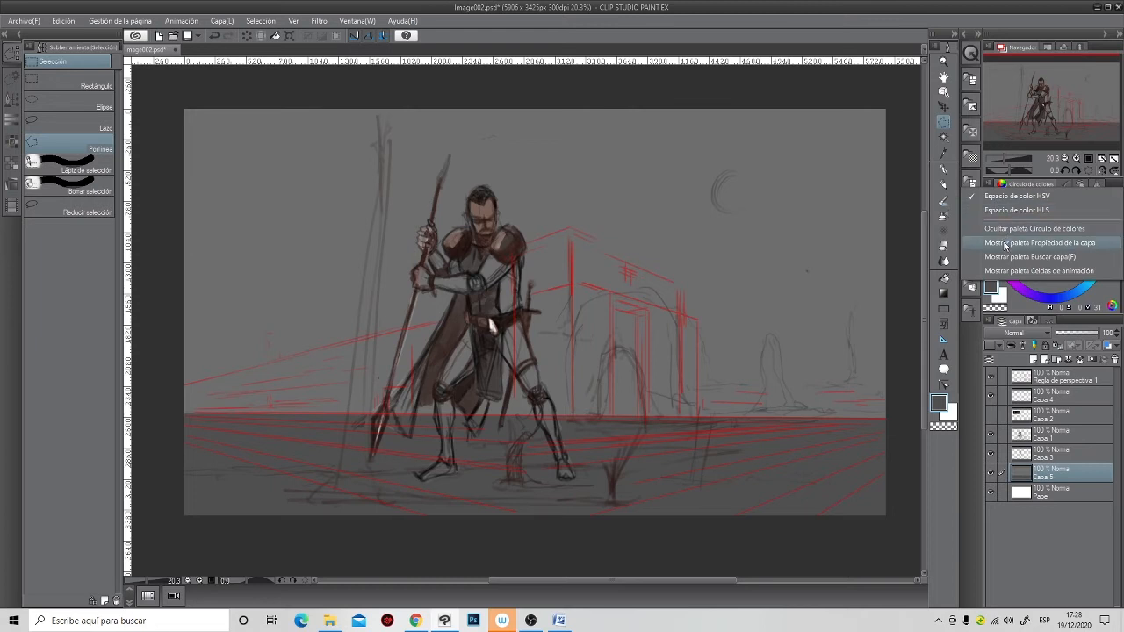
left_click(1001, 185)
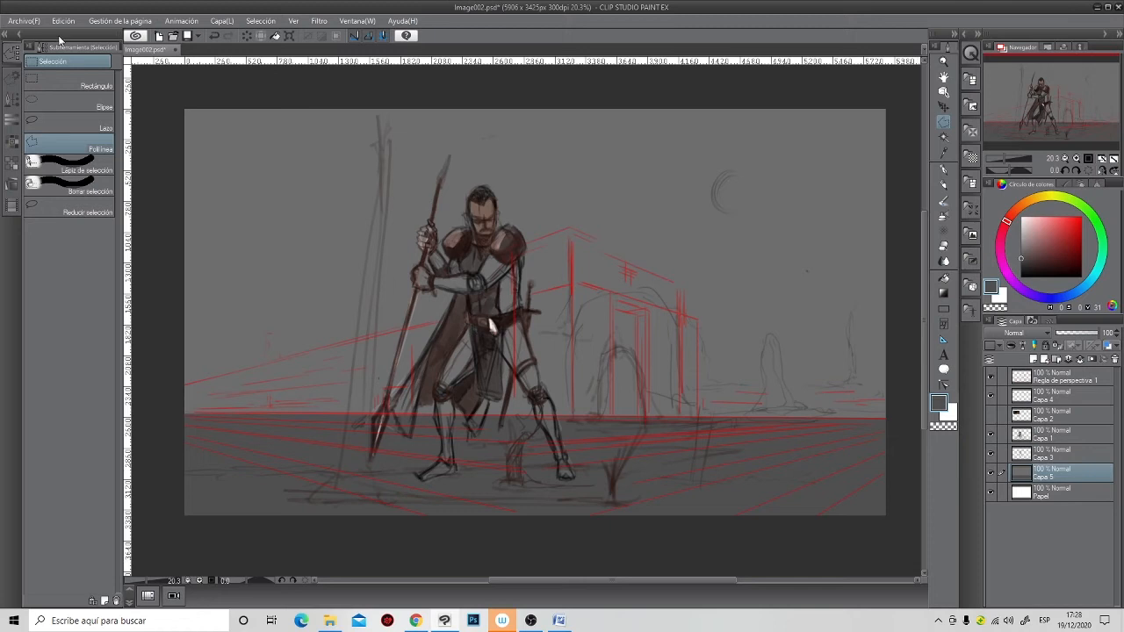
- Import the greyscale value chart image escalagrises into the illustration as a new layer
left_click(24, 20)
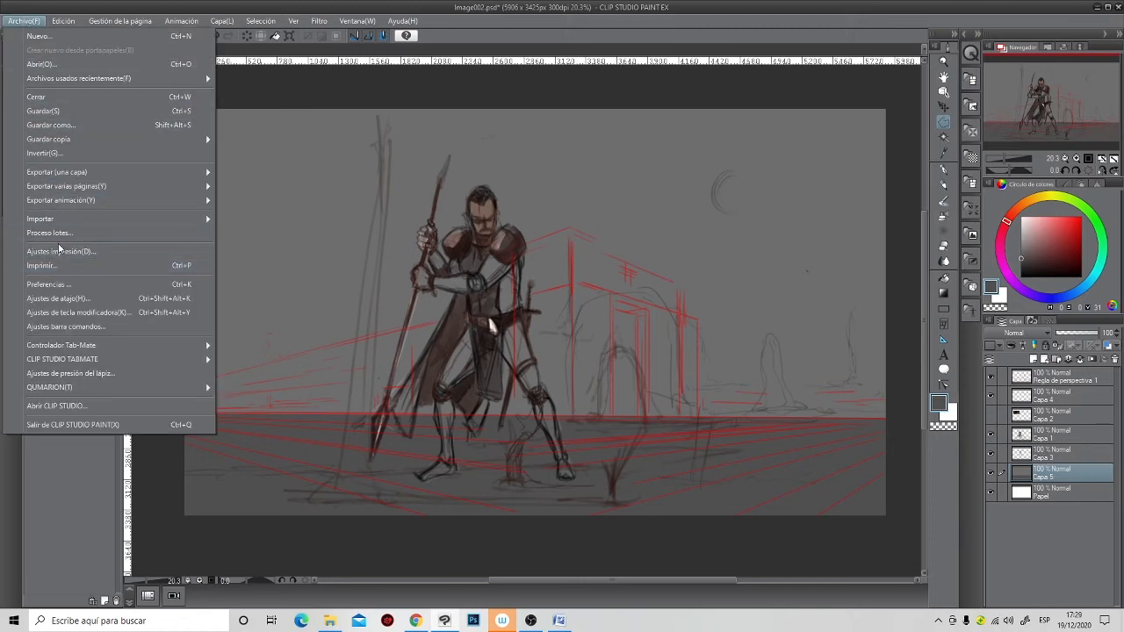
mouse_move(159, 216)
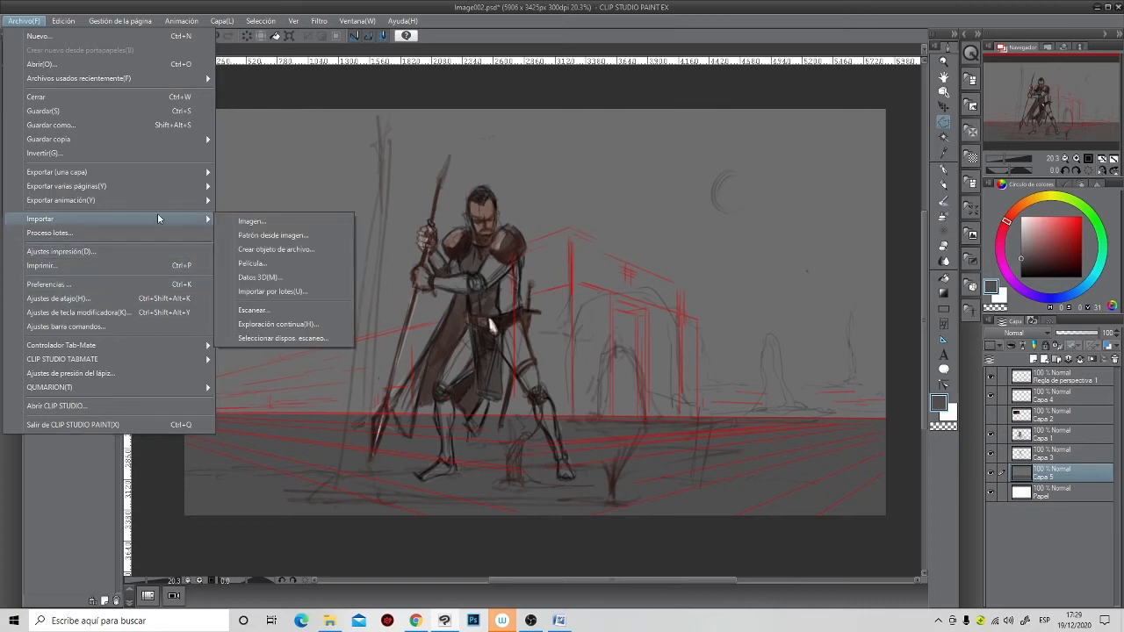
left_click(230, 220)
scroll(244, 225, "down", 10)
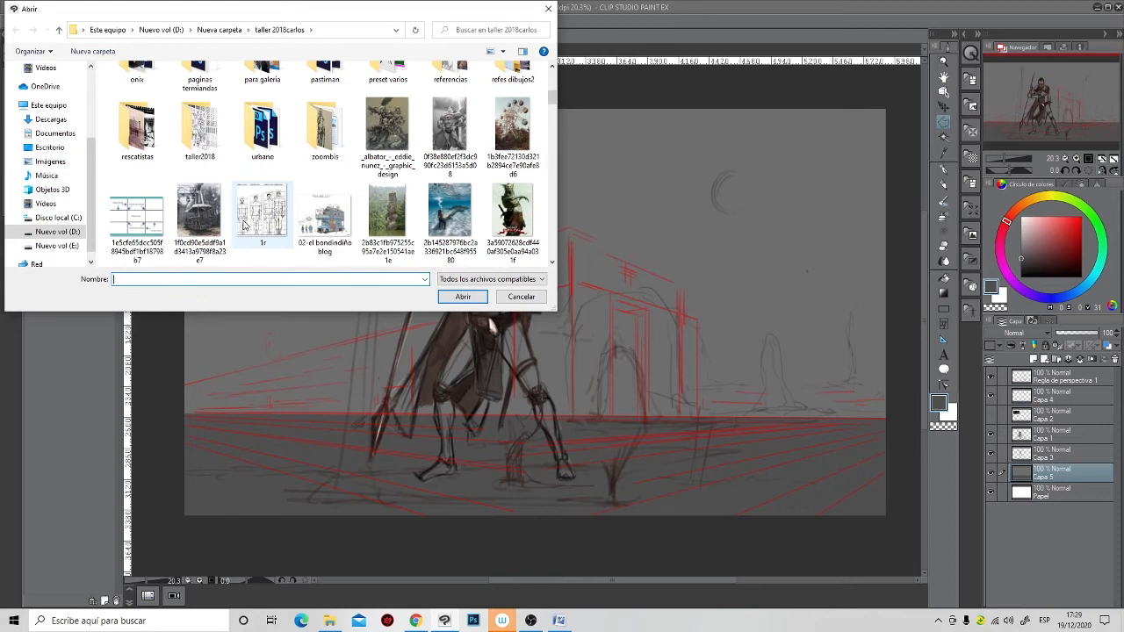
scroll(244, 225, "up", 1)
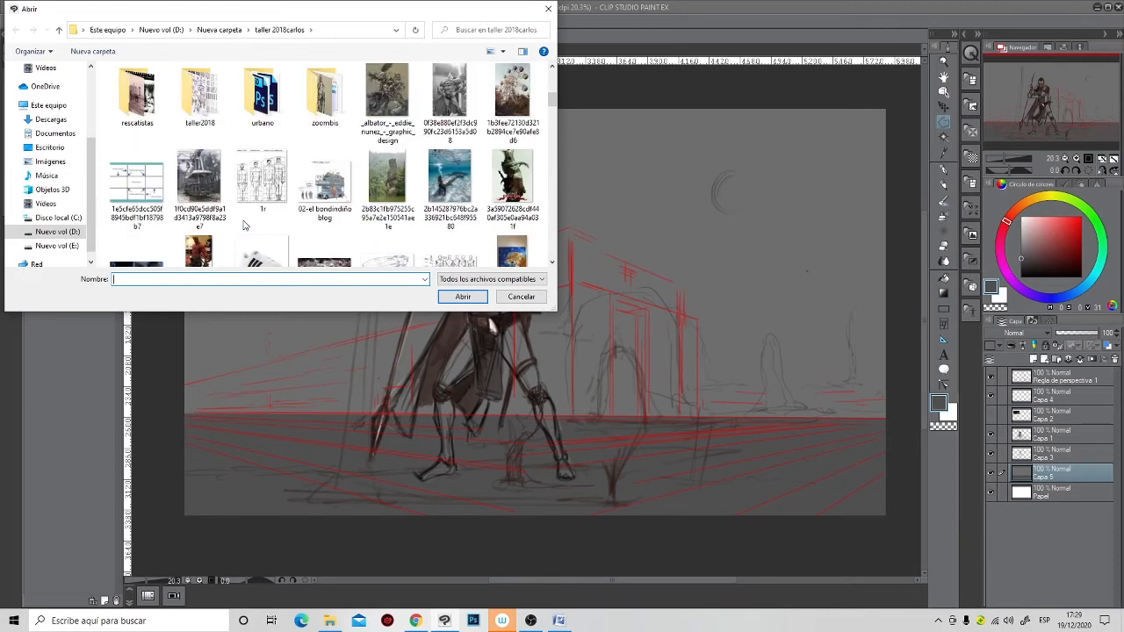
scroll(245, 225, "down", 1)
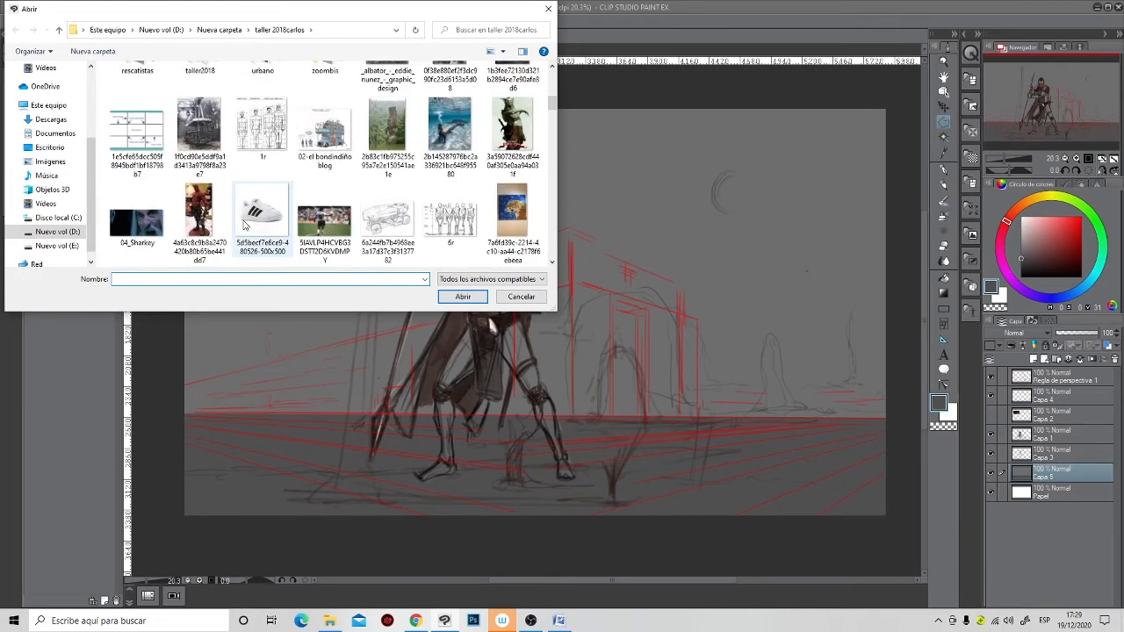
left_click(141, 141)
scroll(303, 190, "down", 1)
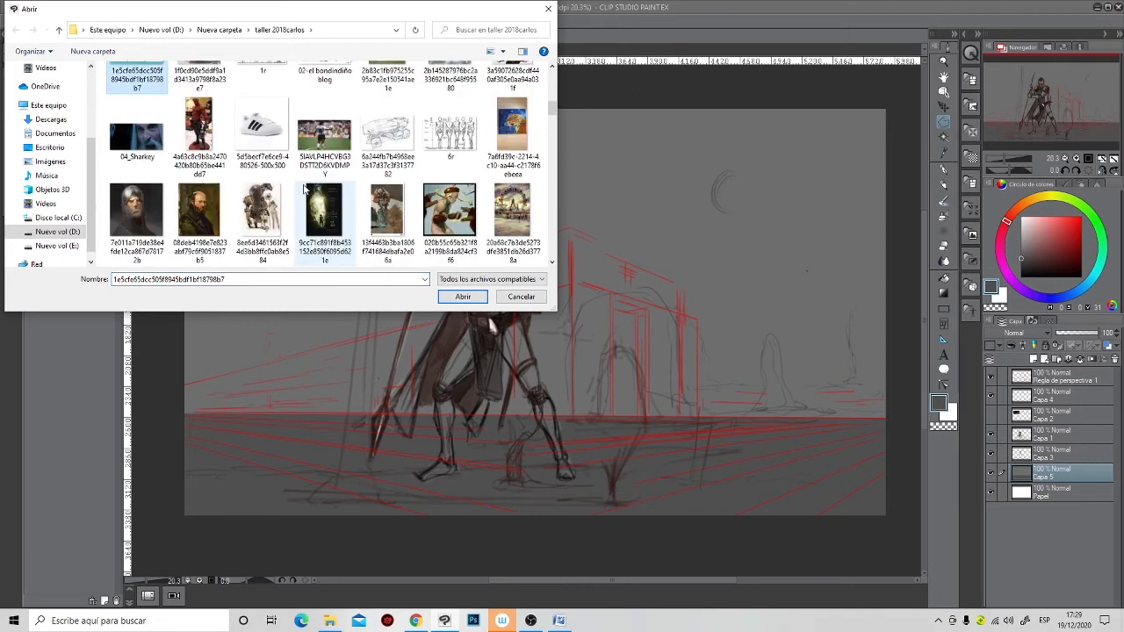
scroll(304, 190, "down", 4)
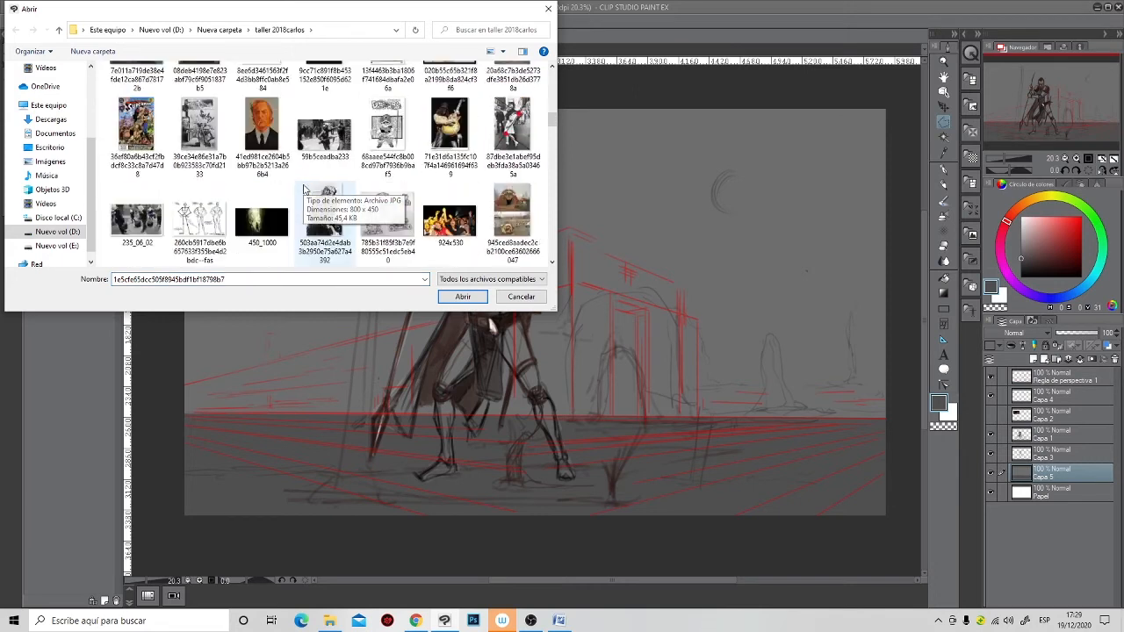
scroll(304, 190, "down", 5)
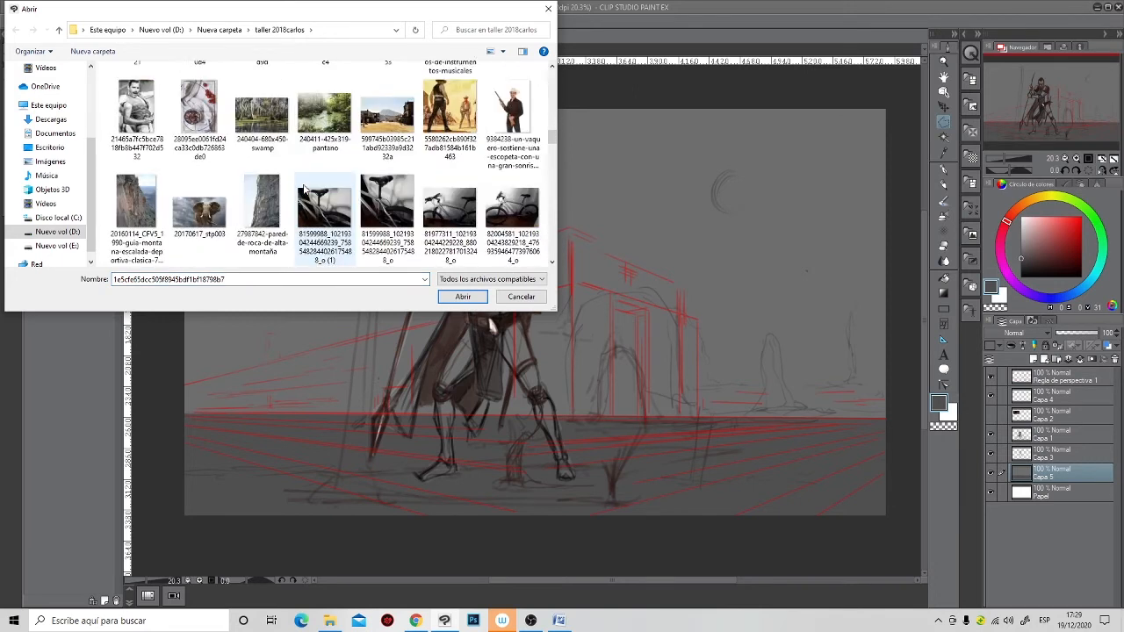
scroll(304, 189, "down", 4)
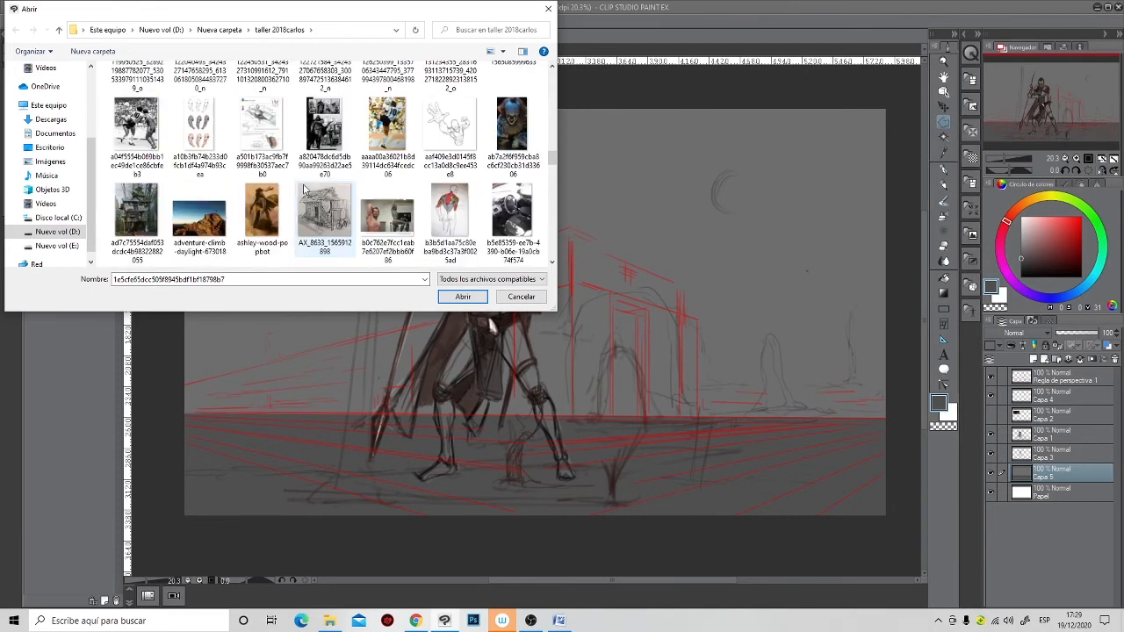
scroll(304, 189, "down", 4)
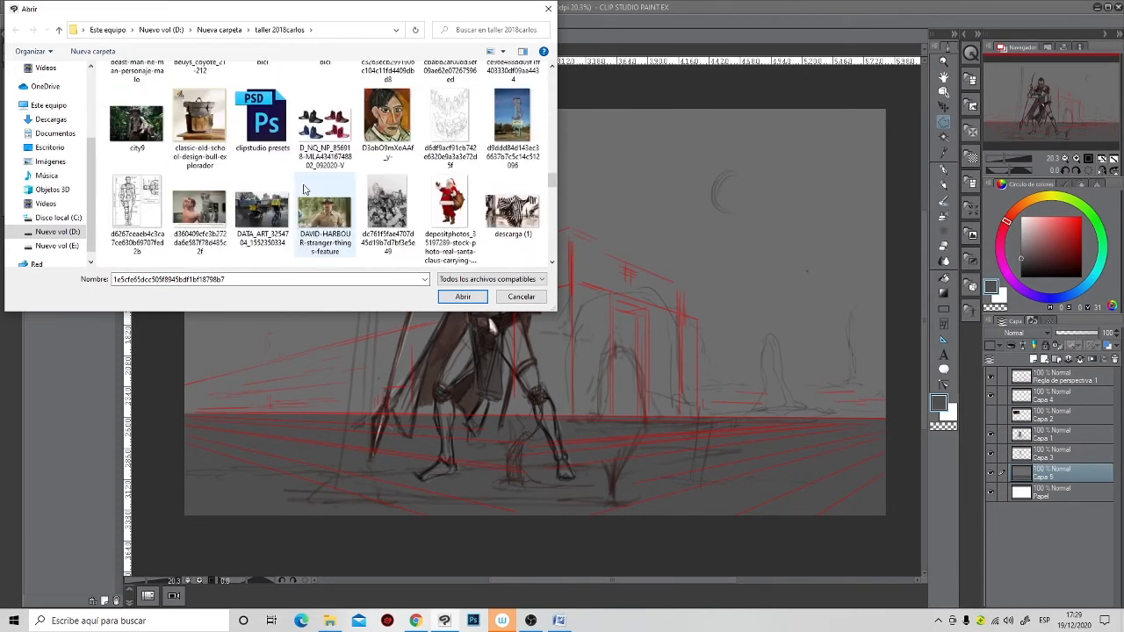
scroll(303, 189, "down", 2)
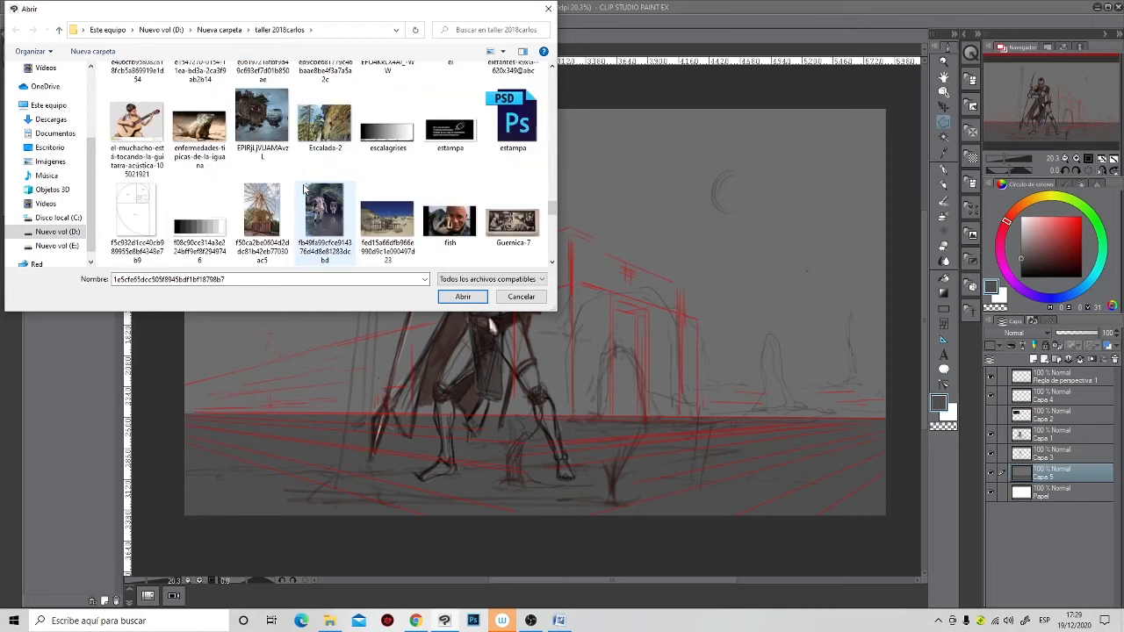
left_click(387, 132)
left_click(463, 296)
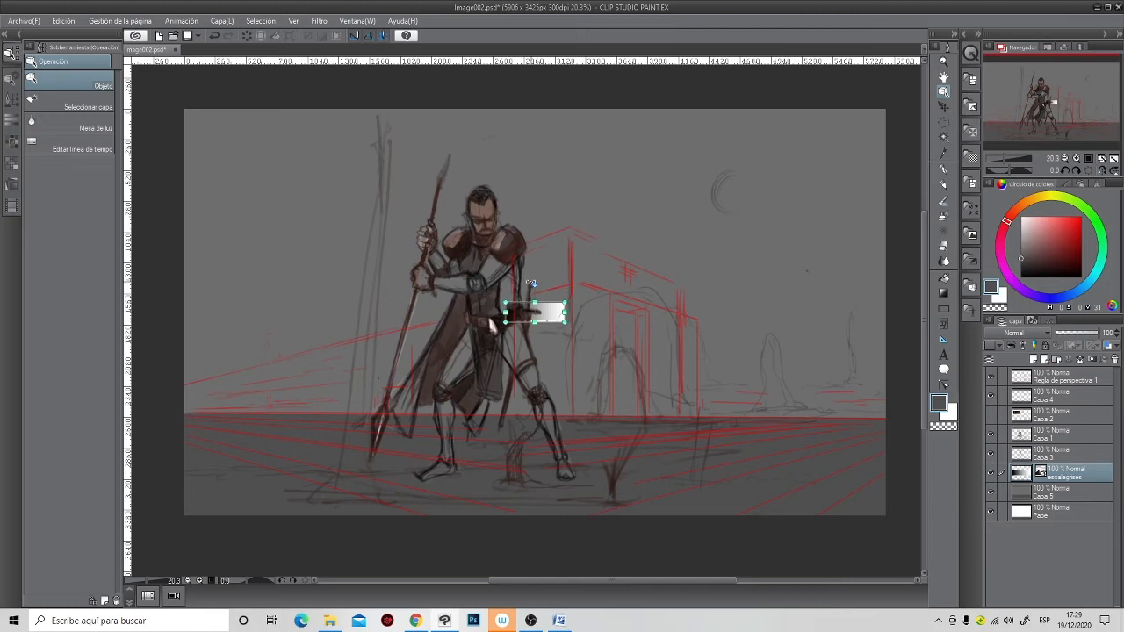
- Turn the value chart upright with white at the top, enlarge it, and place it in the canvas's upper-left corner
left_click_drag(533, 275, 509, 280)
key("ctrl+z")
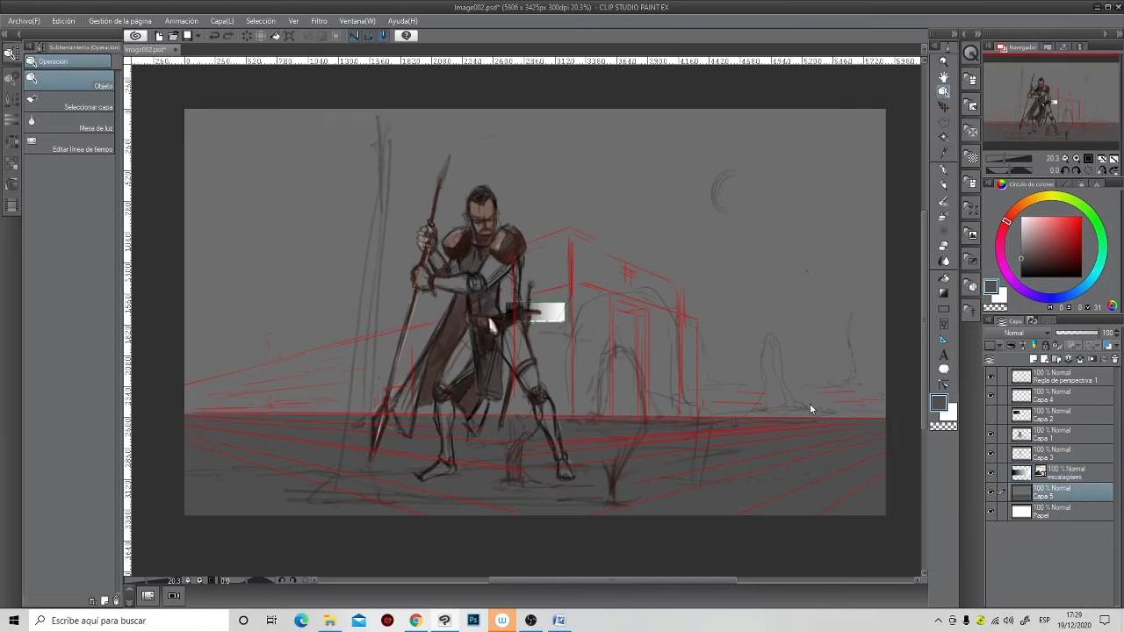
left_click(1067, 473)
left_click_drag(534, 286, 439, 193)
left_click(416, 218)
key("ctrl+z")
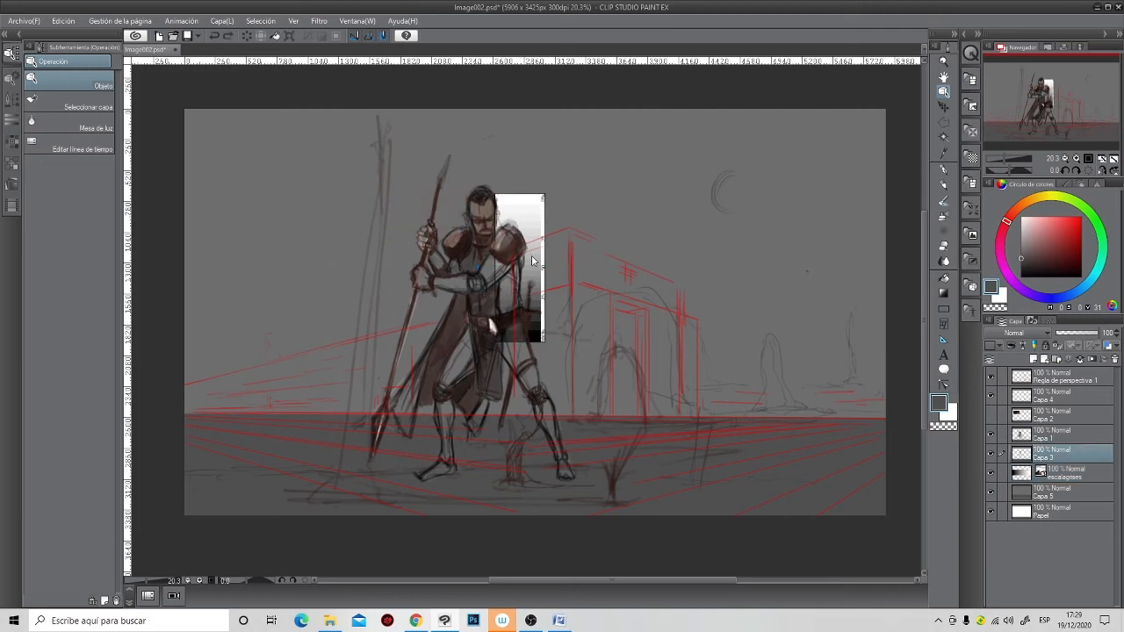
left_click(1094, 477)
left_click_drag(531, 226, 237, 152)
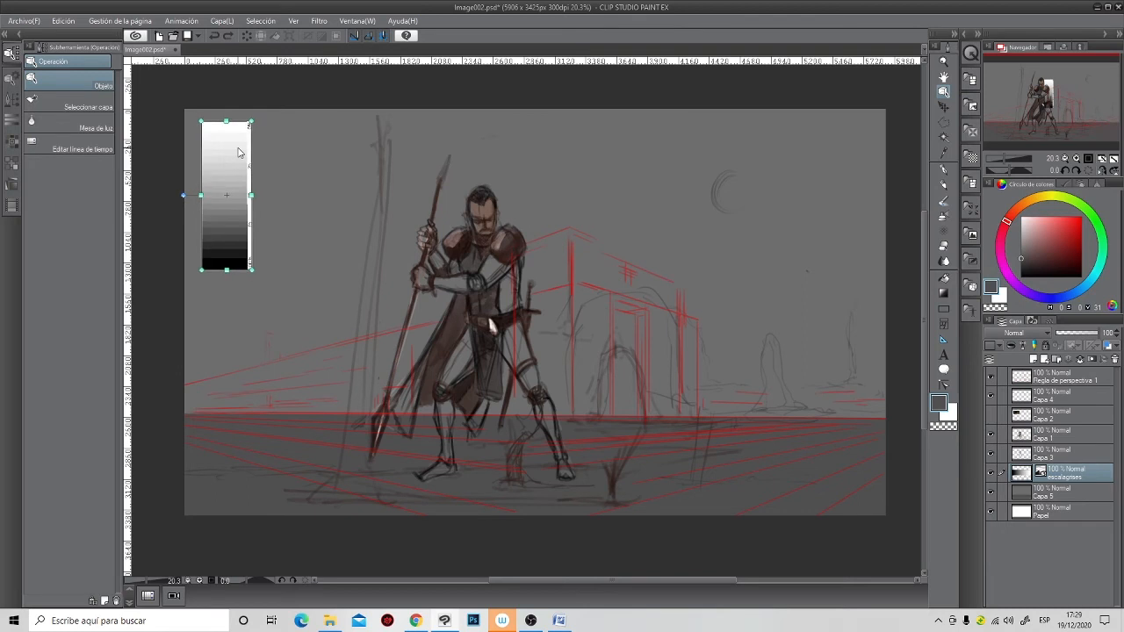
- Rasterize the escalagrises layer and lock it
right_click(233, 225)
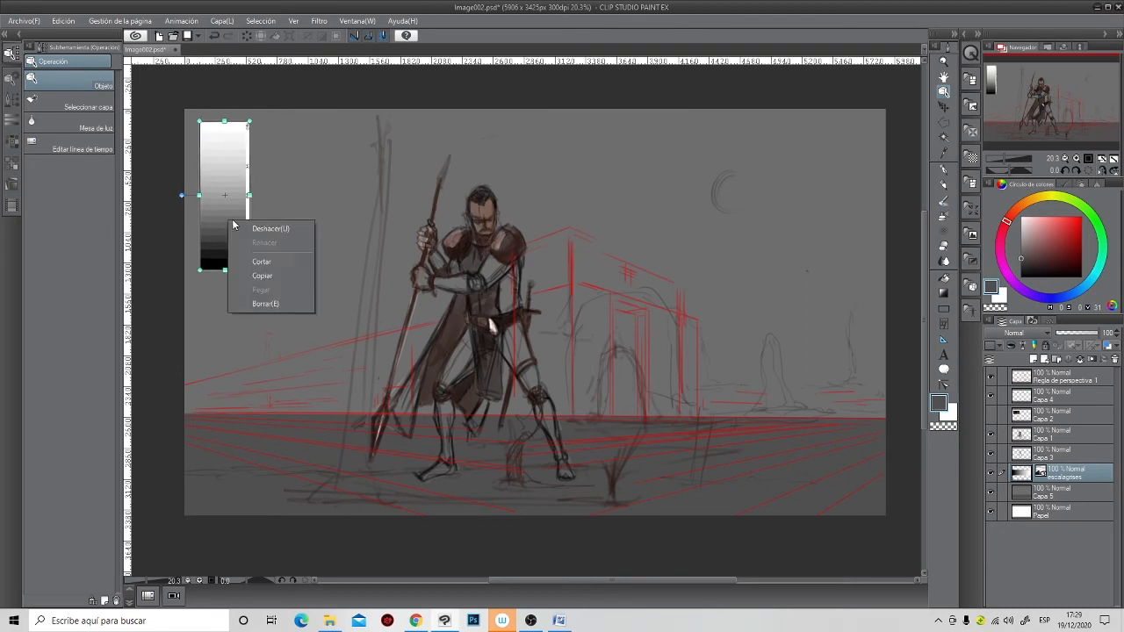
left_click(1063, 475)
right_click(1070, 476)
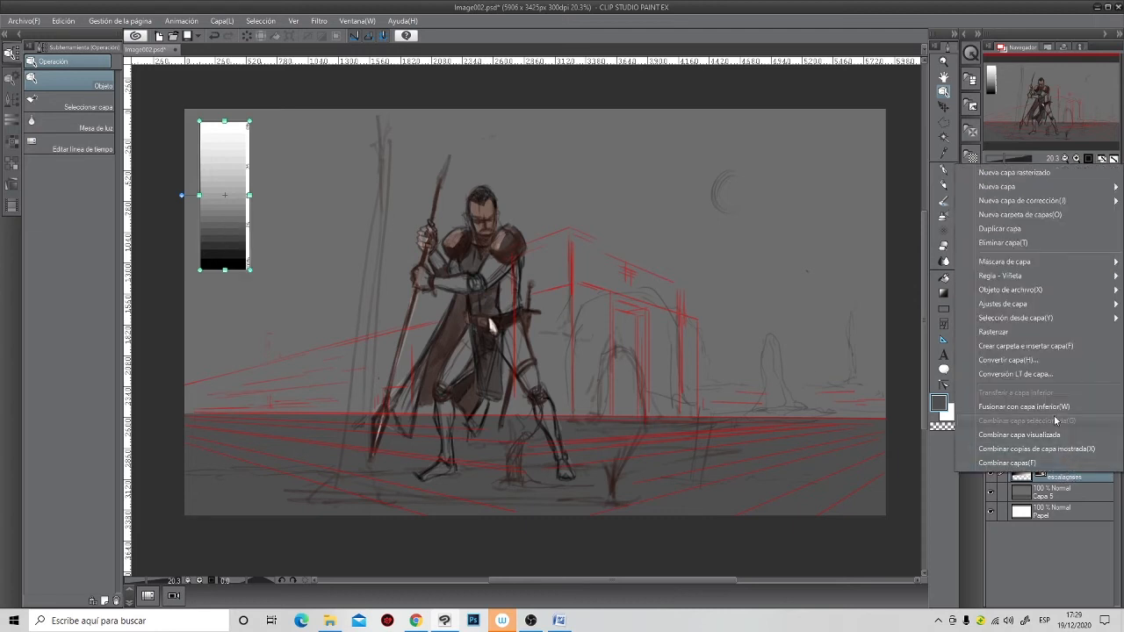
left_click(1011, 332)
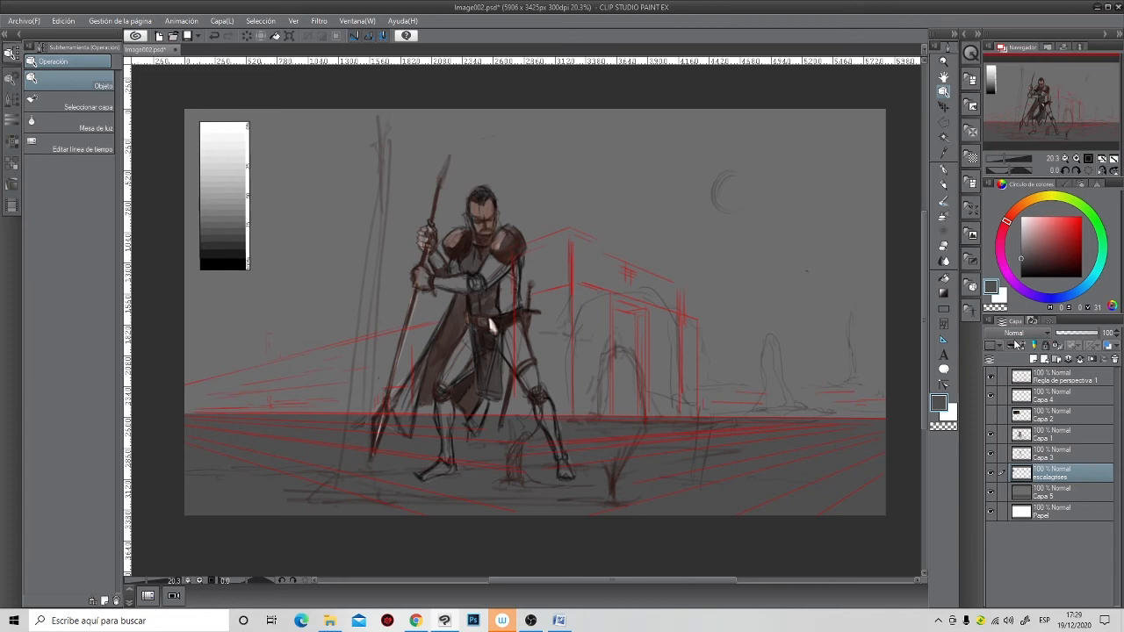
left_click(1046, 346)
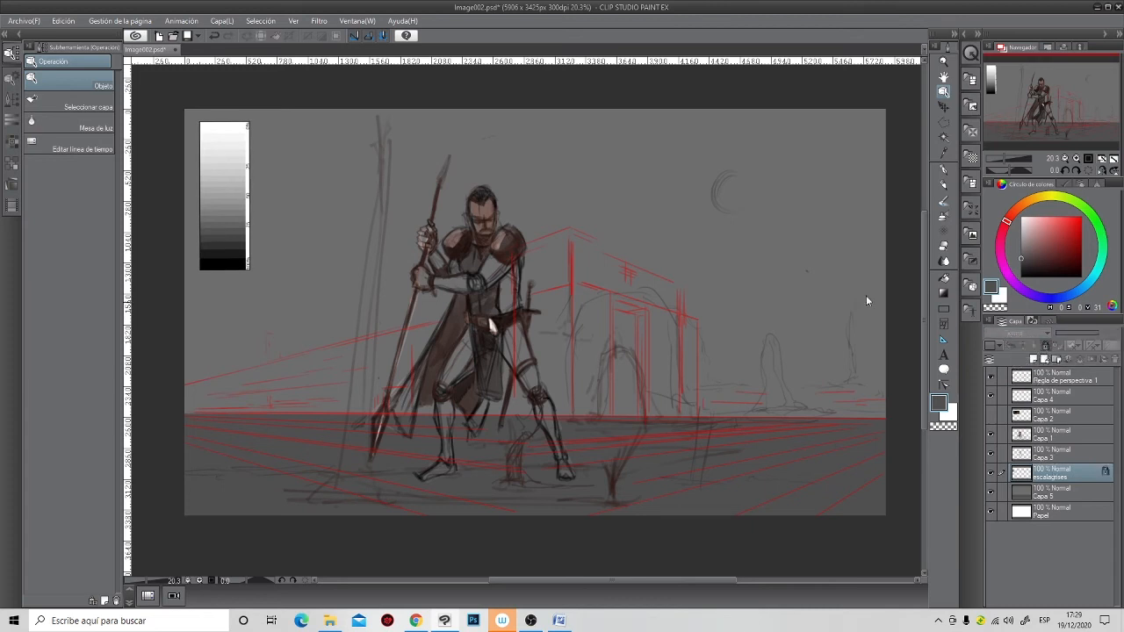
- Import the rule-of-thirds composition chart image as a new layer above escalagrises
left_click(944, 170)
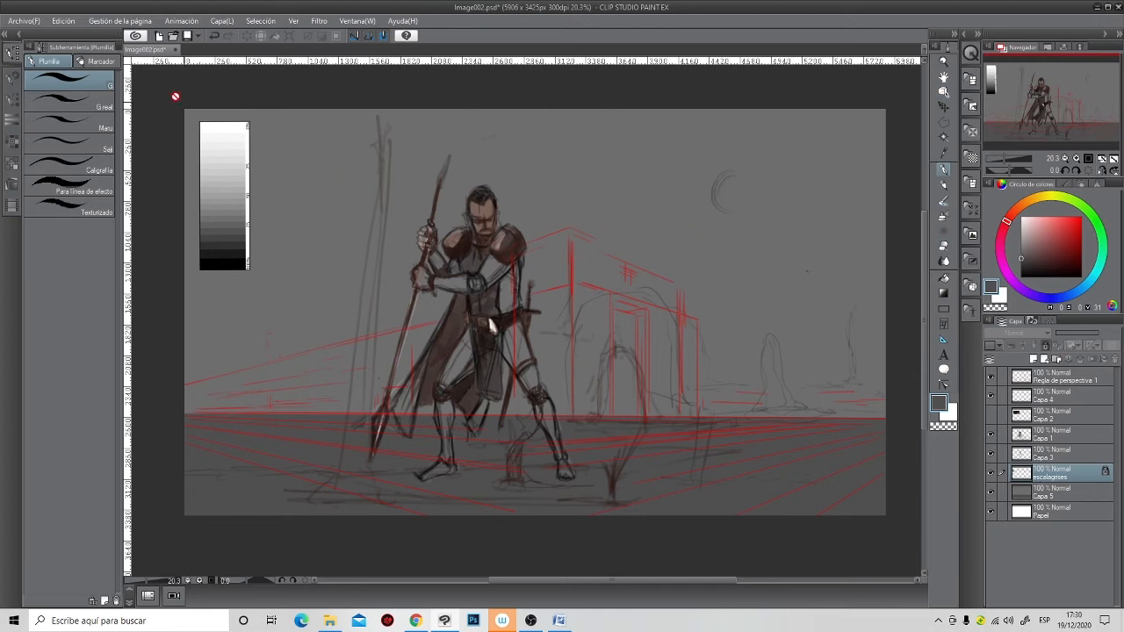
left_click(23, 20)
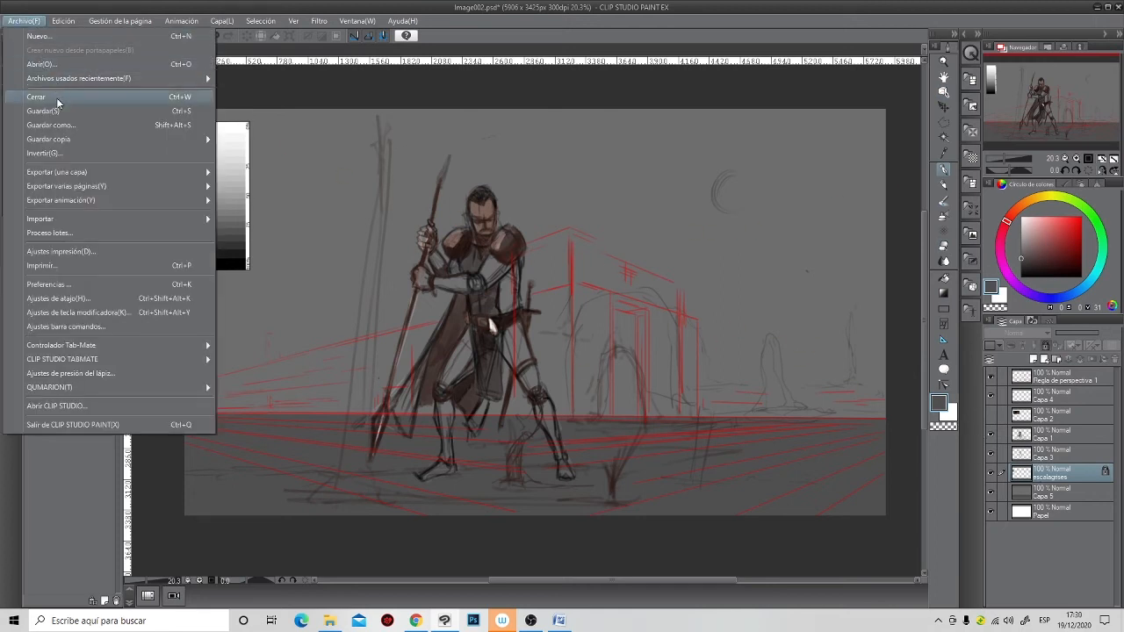
mouse_move(131, 220)
left_click(248, 229)
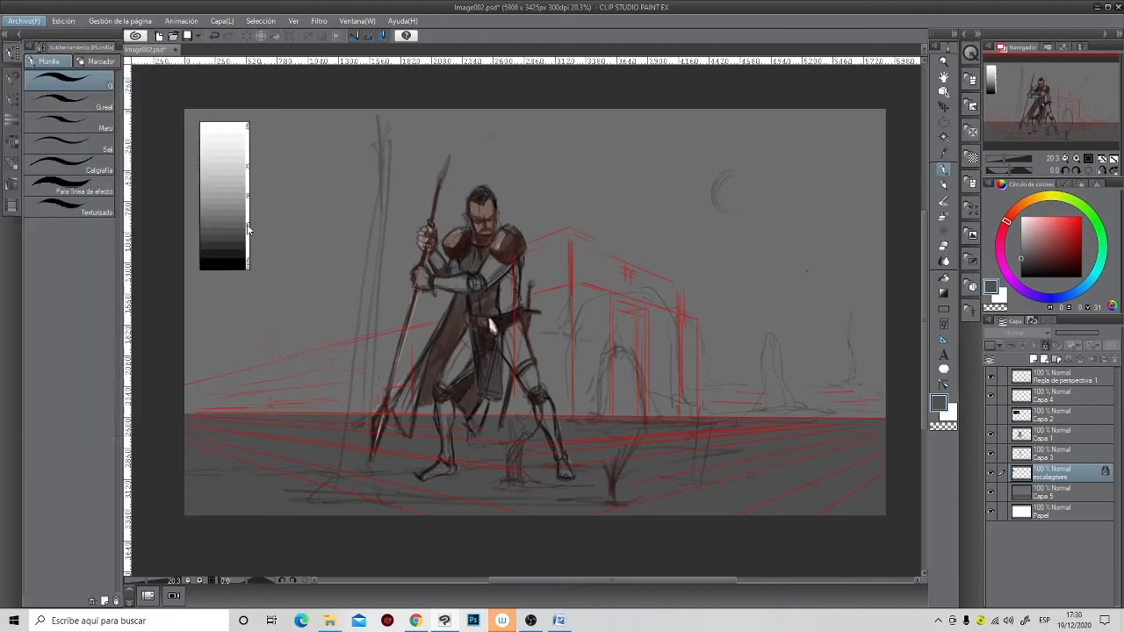
scroll(551, 81, "down", 2)
scroll(551, 82, "down", 3)
left_click(153, 176)
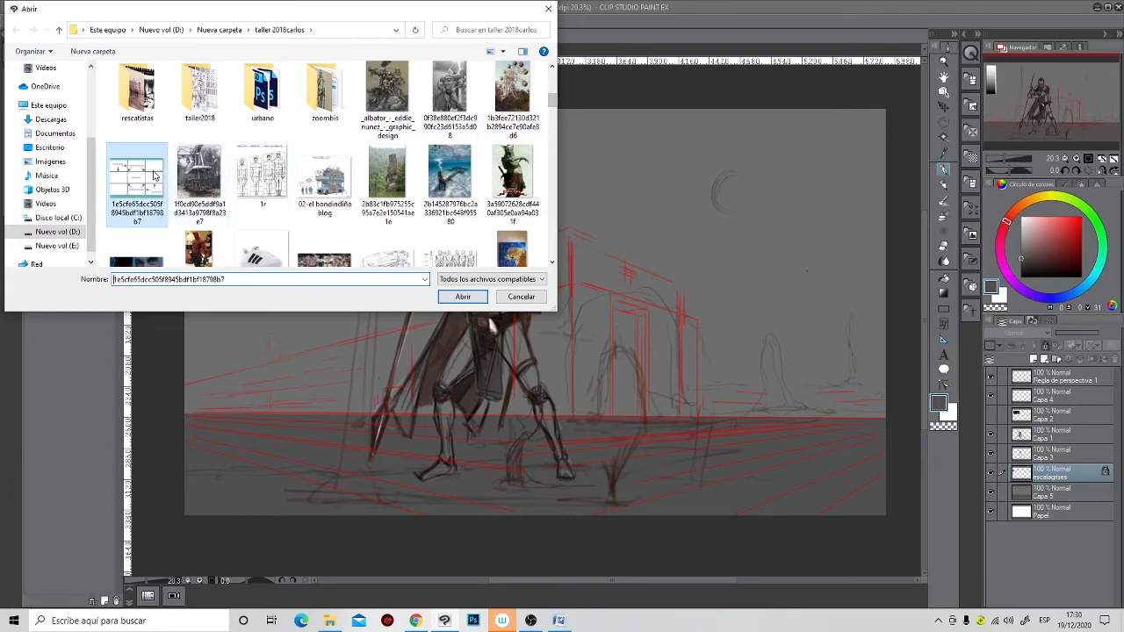
left_click(463, 295)
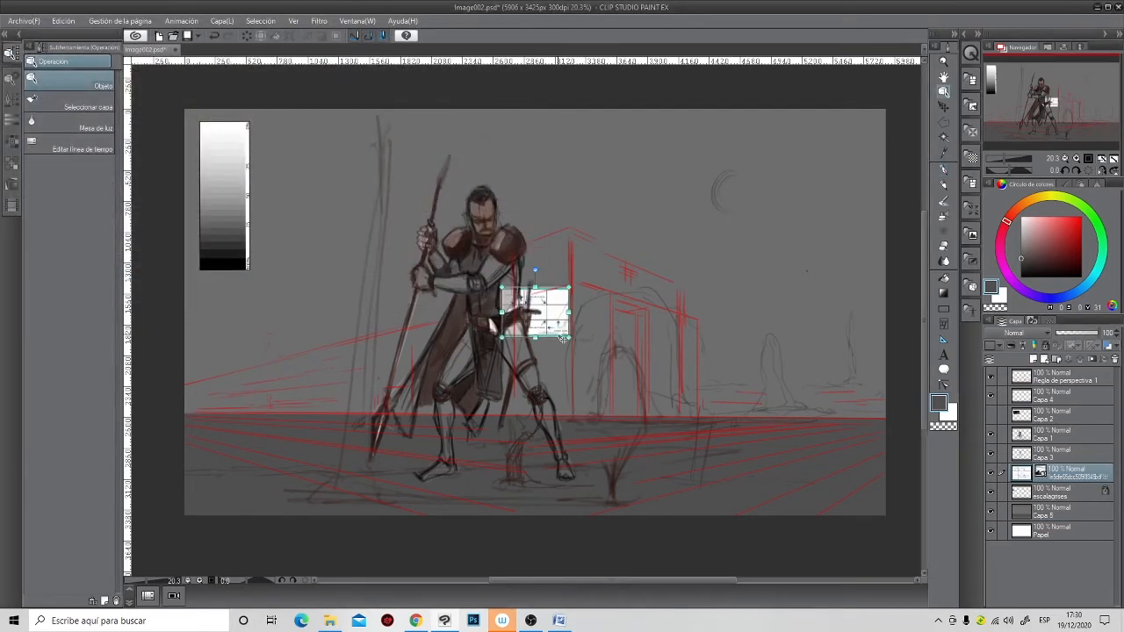
- Enlarge the composition chart to the full canvas height and rasterize its layer
left_click_drag(499, 285, 262, 128)
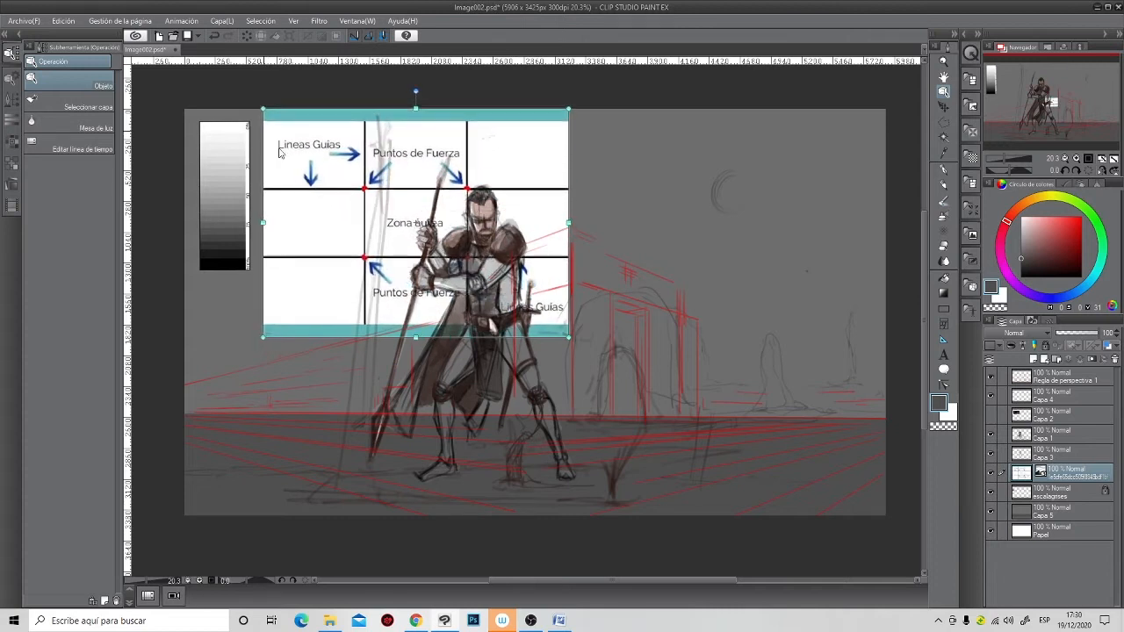
left_click_drag(569, 336, 812, 516)
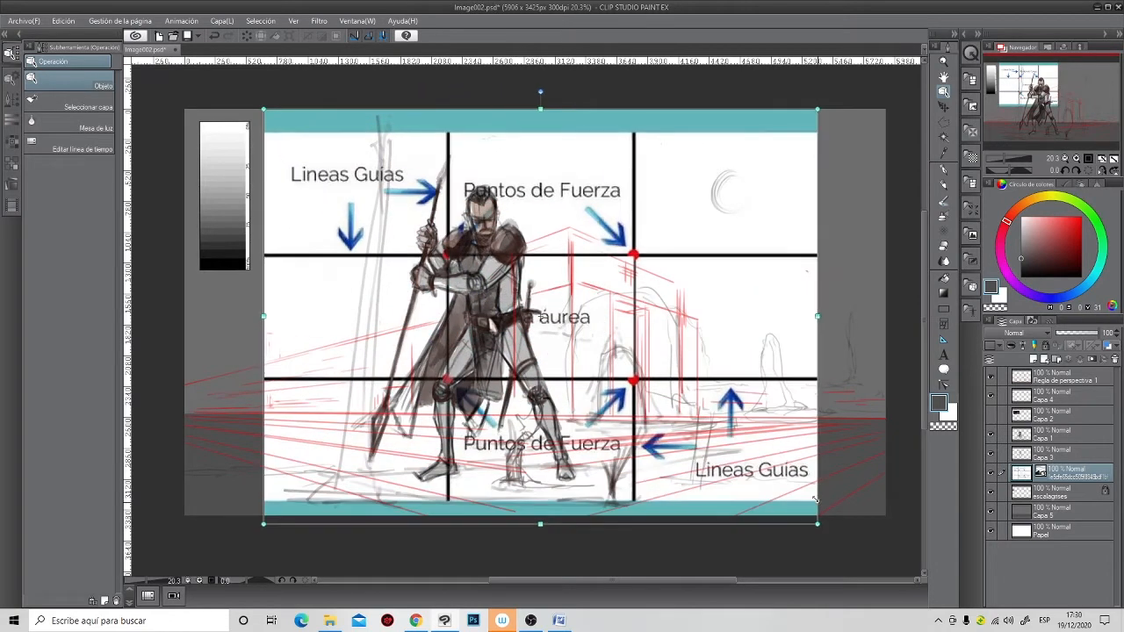
key("Return")
scroll(740, 464, "down", 4)
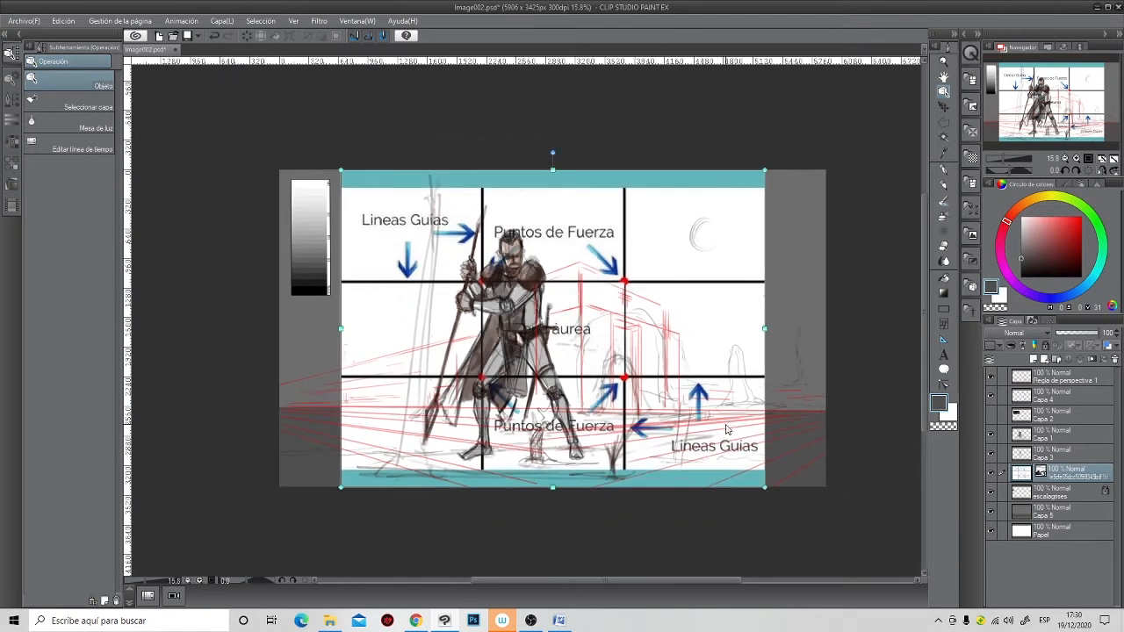
right_click(1054, 475)
key("Escape")
- Stretch the composition chart to both side edges of the canvas and move its layer to the top of the layer stack
key("ctrl+t")
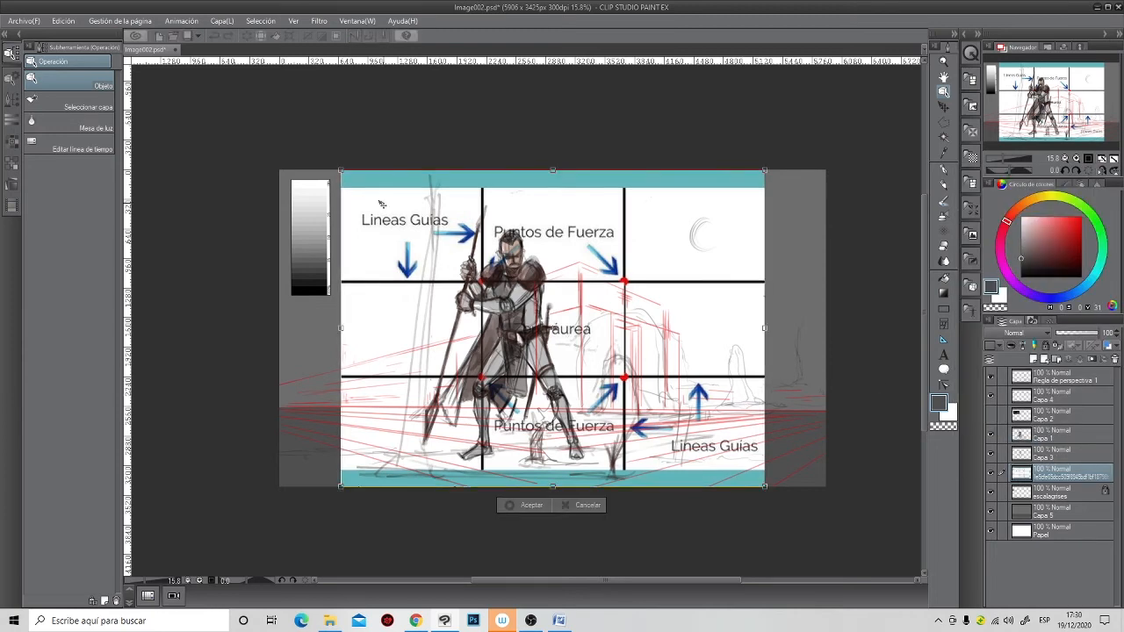
mouse_move(340, 169)
left_mouse_down()
mouse_move(326, 166)
mouse_move(339, 168)
left_mouse_up()
left_click_drag(343, 330, 279, 329)
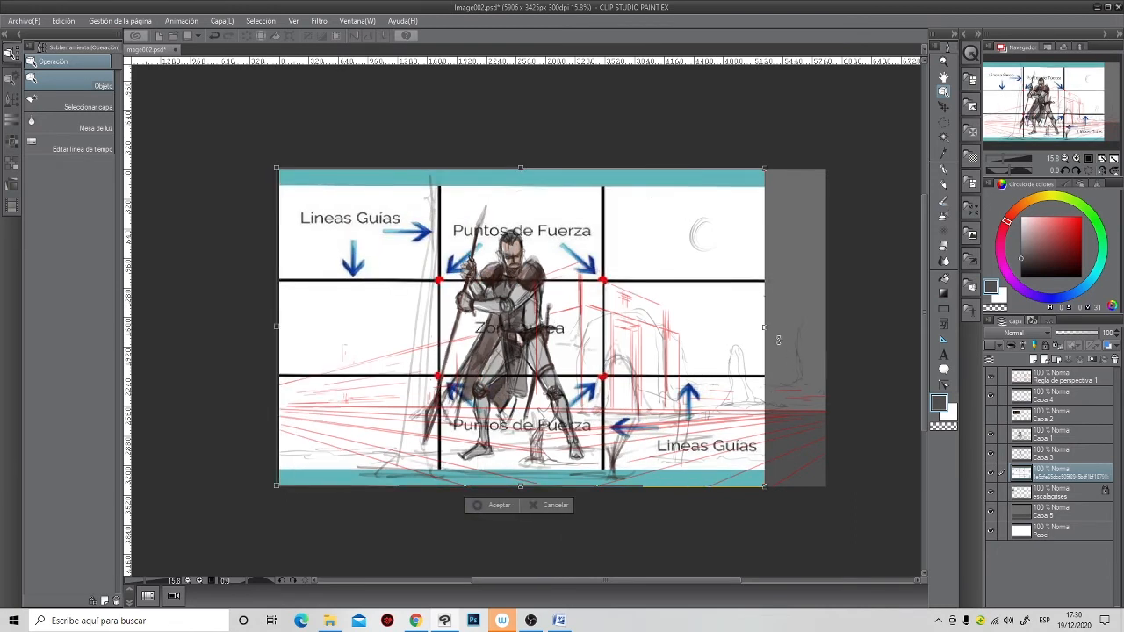
left_click_drag(767, 329, 826, 331)
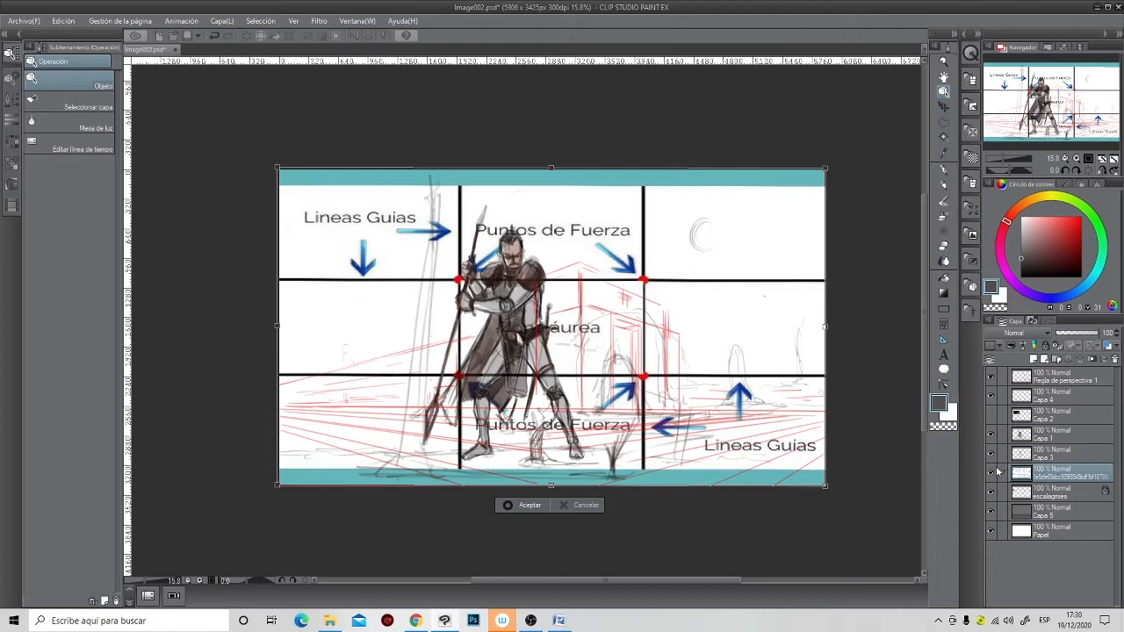
key("Return")
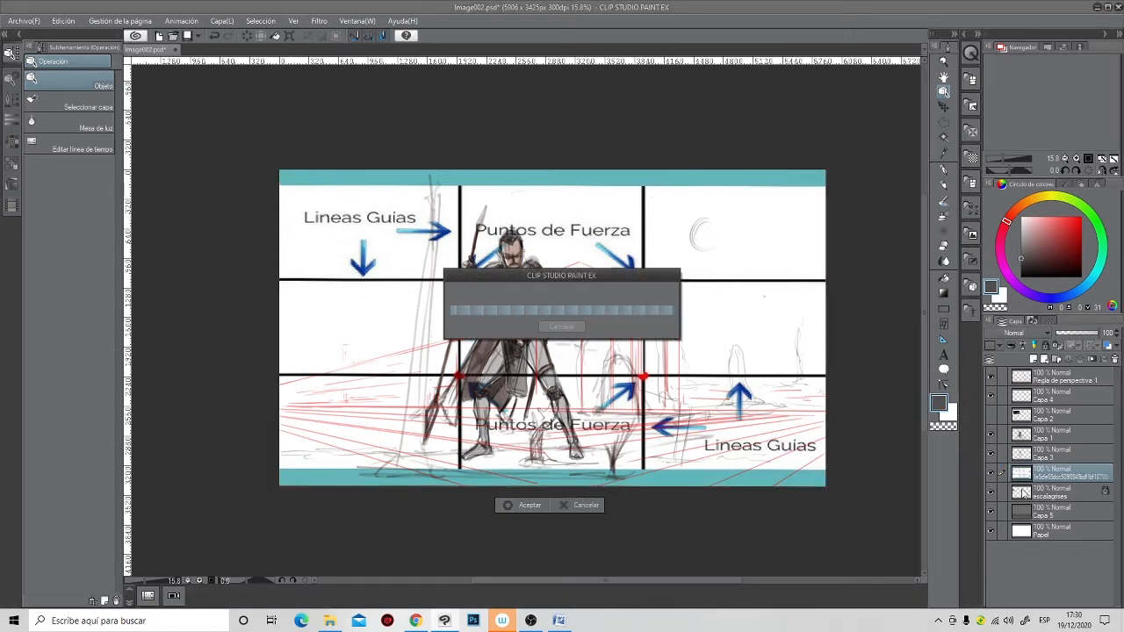
left_click_drag(1070, 477, 1069, 379)
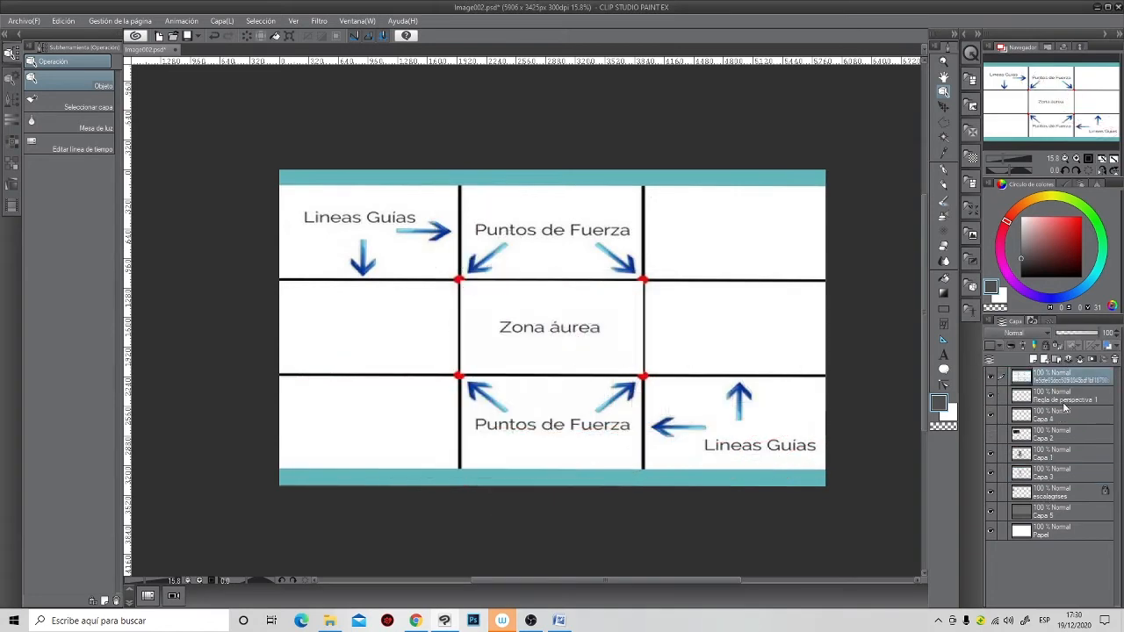
- Try the composition chart layer at 50% opacity and restore it to full opacity
left_click(1019, 333)
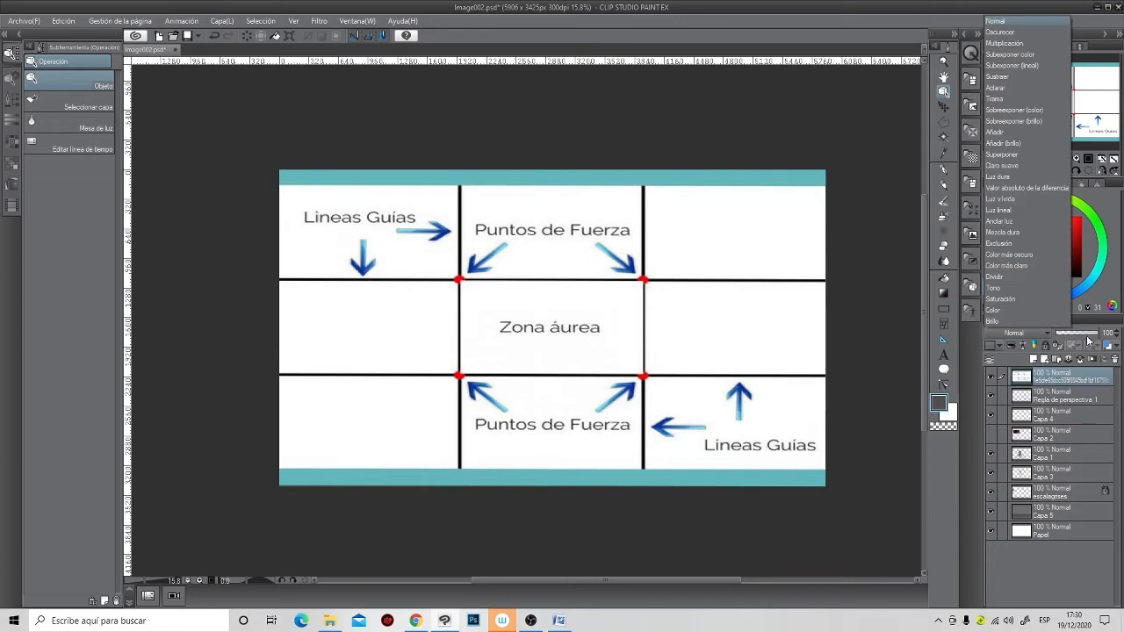
left_click(1088, 340)
left_click(1079, 337)
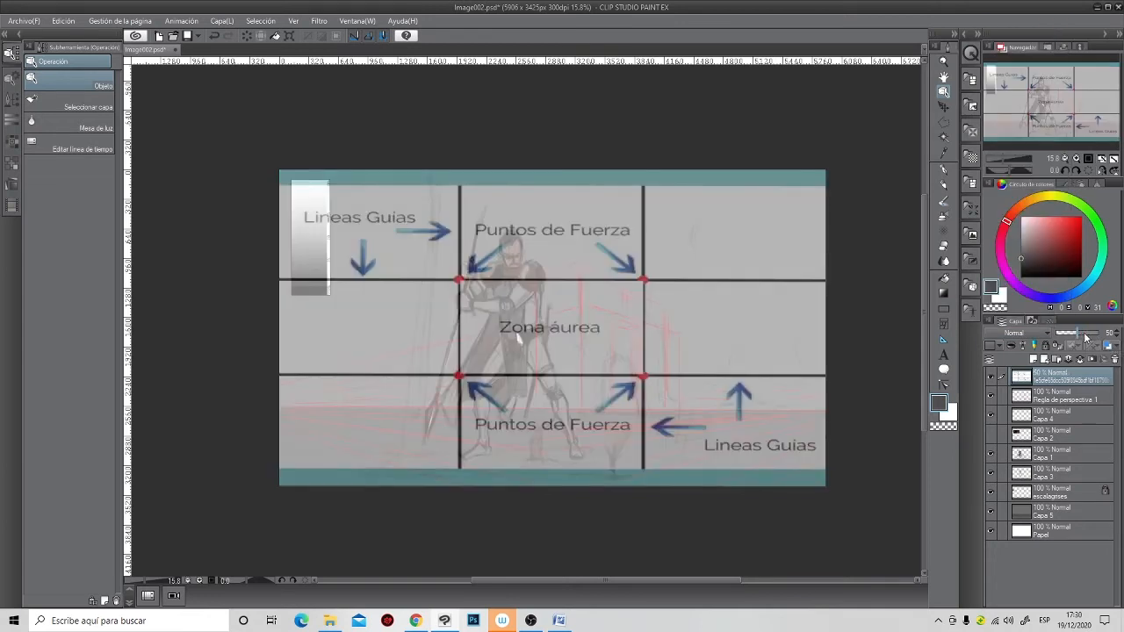
left_click_drag(1091, 338, 1103, 338)
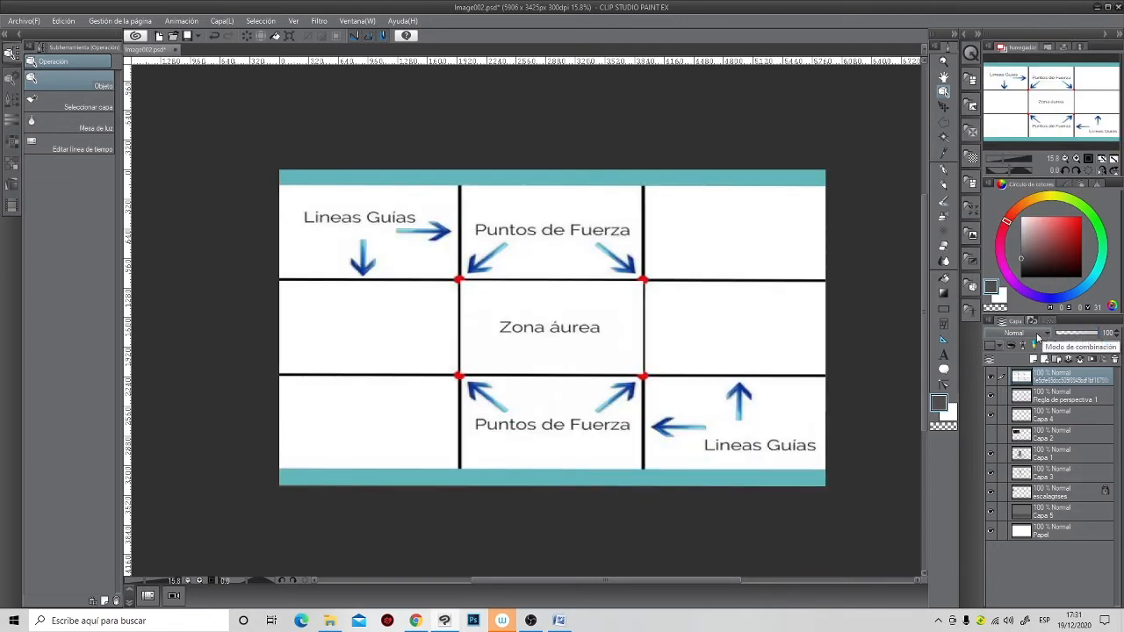
- Move the composition chart layer directly below escalagrises, behind the drawing layers, and hide the escalagrises layer
left_click_drag(1061, 383, 1059, 497)
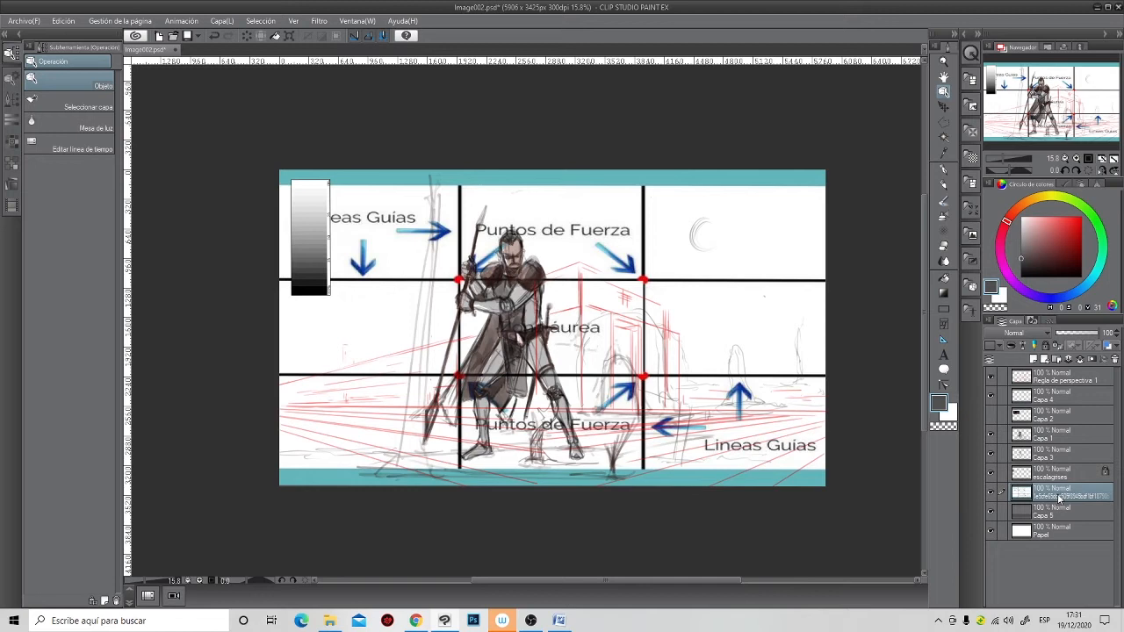
left_click(992, 409)
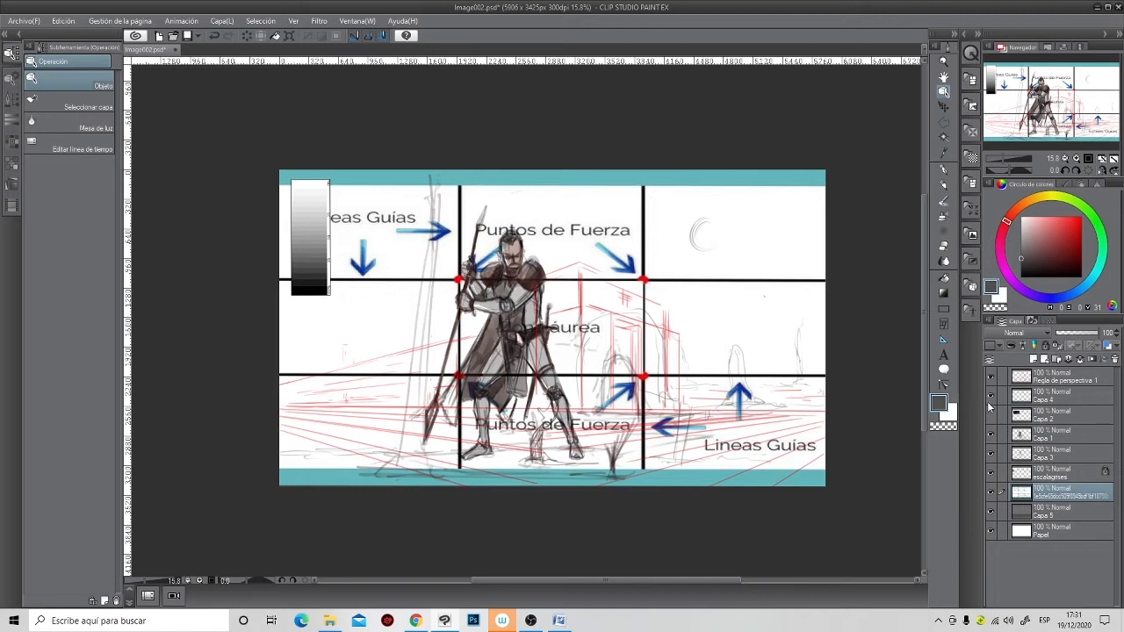
left_click(991, 473)
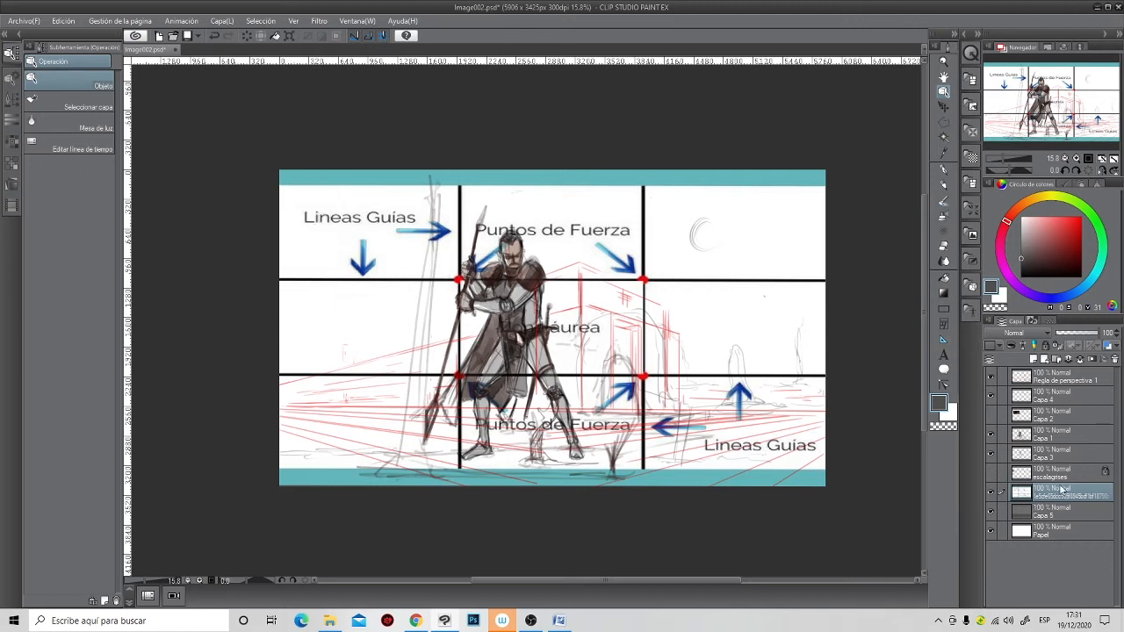
- On a new layer above Regla de perspectiva 1, circle the four power points in bright green and link them with a curve using Acuarela opaca
left_click(943, 200)
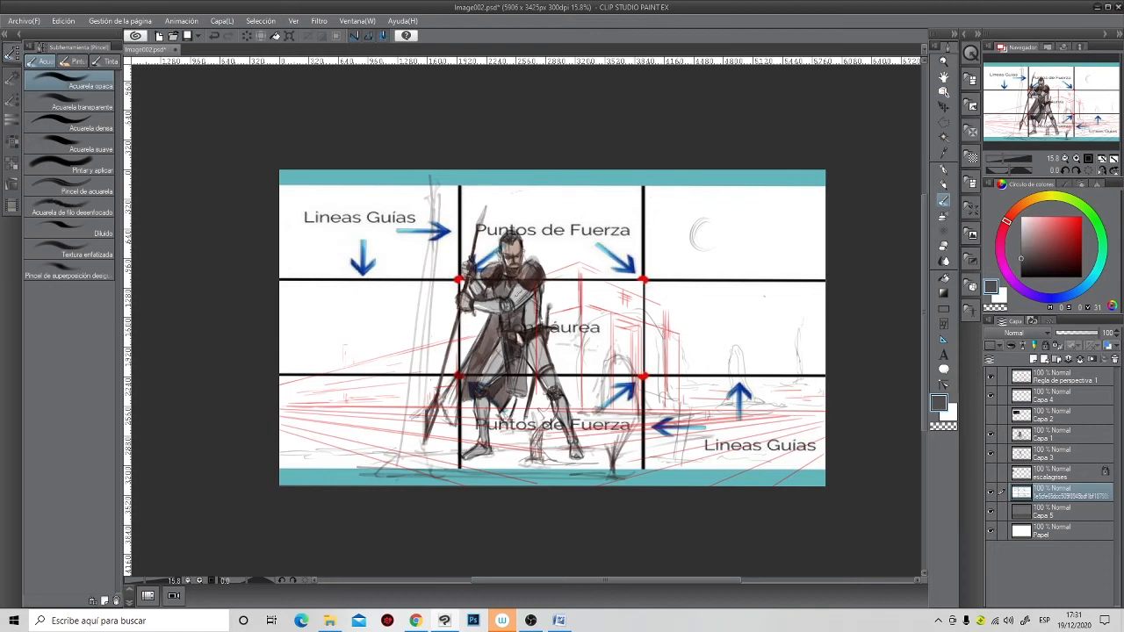
left_click(1068, 378)
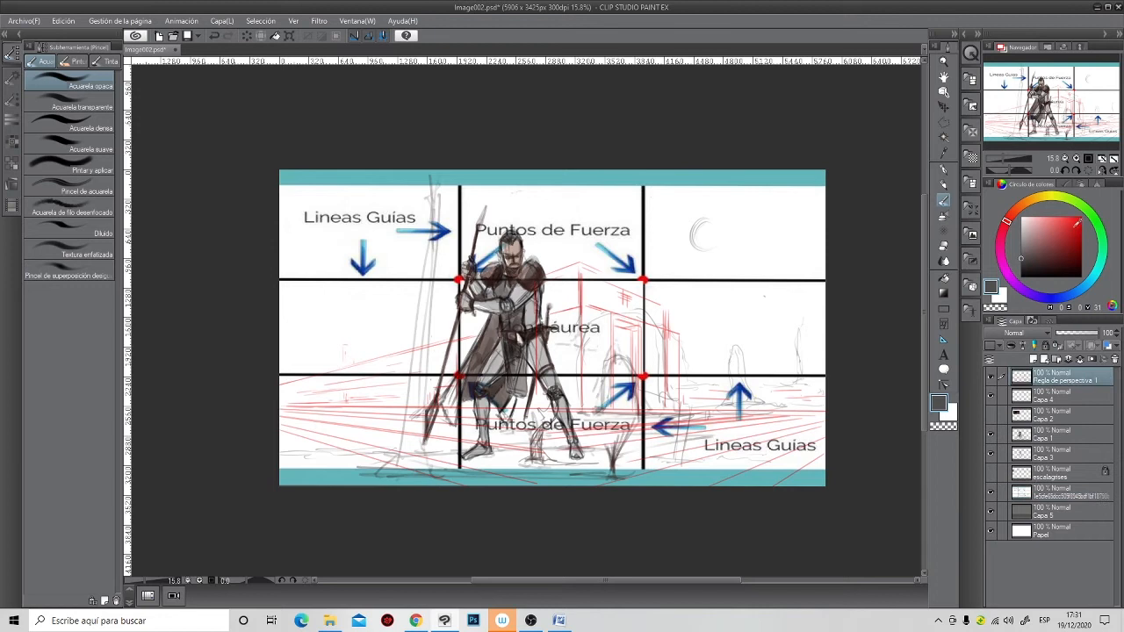
left_click(1035, 360)
left_click(1104, 237)
left_click(1081, 217)
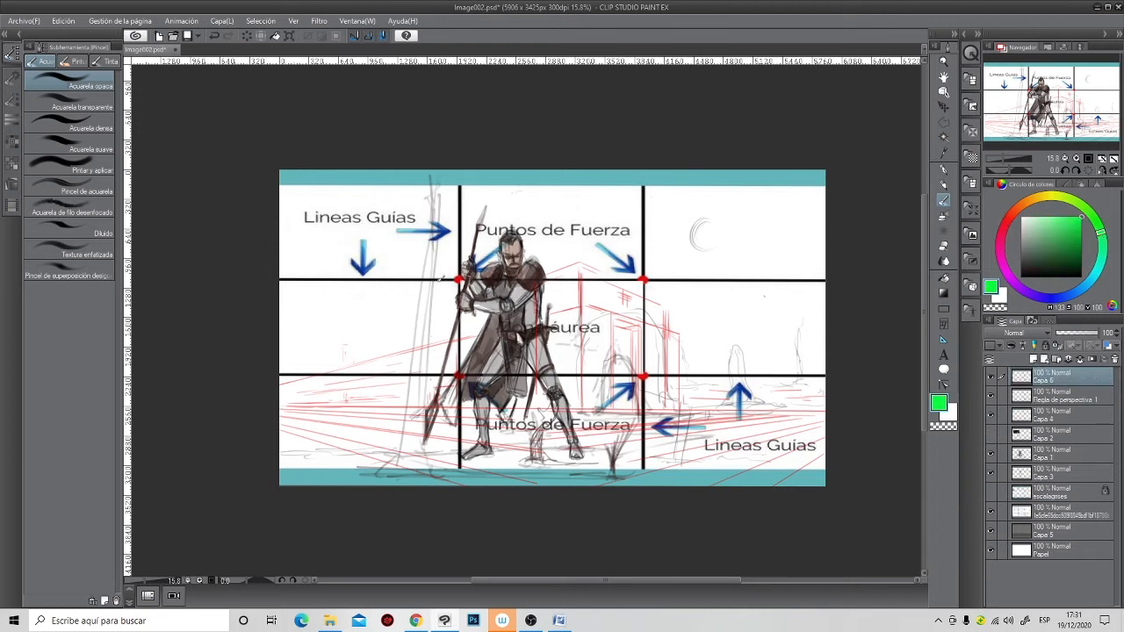
left_click(465, 275)
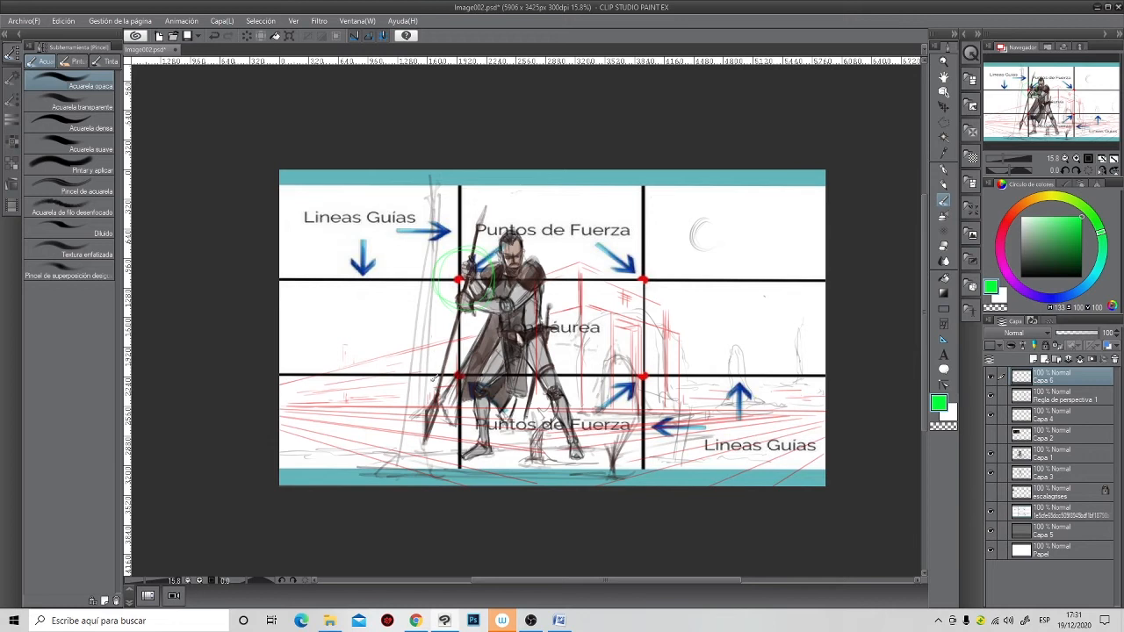
left_click(454, 376)
left_click(644, 378)
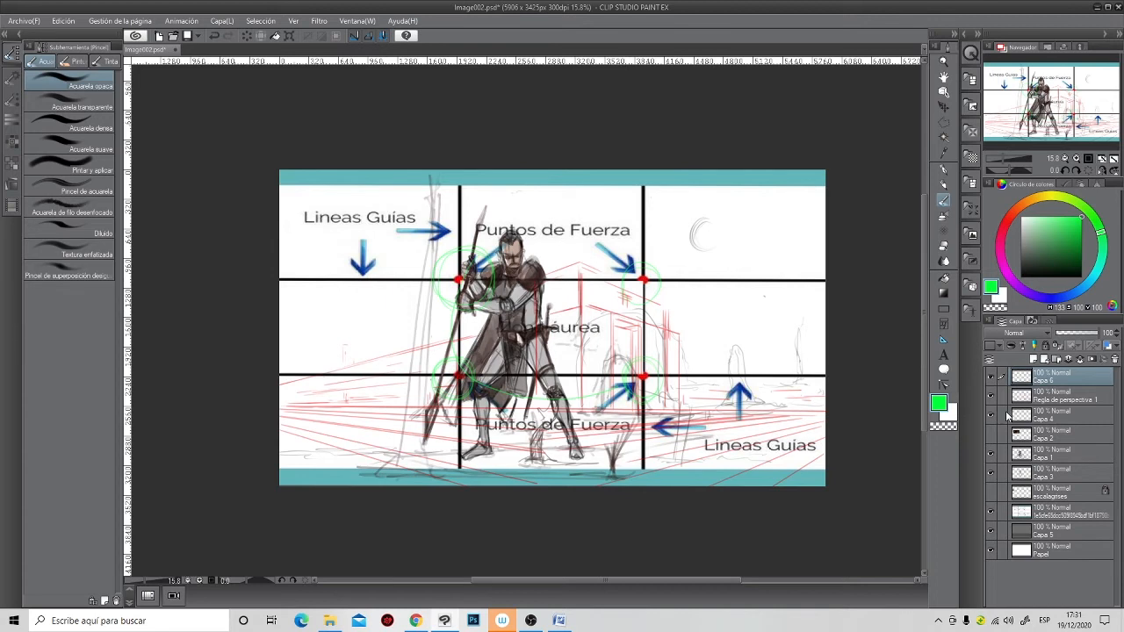
- Toggle the Capa 3 and Capa 1 layers to examine which parts of the warrior drawing each one holds
left_click(993, 475)
left_click(995, 476)
left_click(993, 474)
left_click(991, 473)
left_click(992, 473)
left_click(1051, 492)
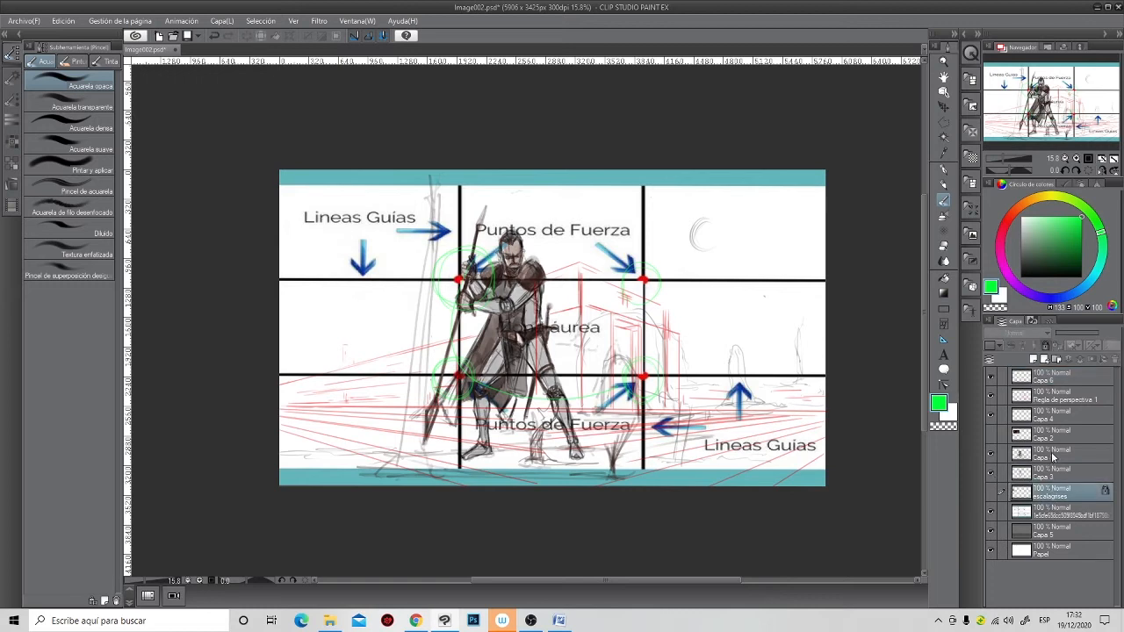
left_click(1055, 475)
left_click(994, 475)
left_click(992, 475)
left_click(993, 454)
left_click(993, 455)
- Add a dark stroke to the crescent moon sketch on the Capa 1 layer
left_click(1056, 456)
left_click_drag(1056, 255, 1021, 267)
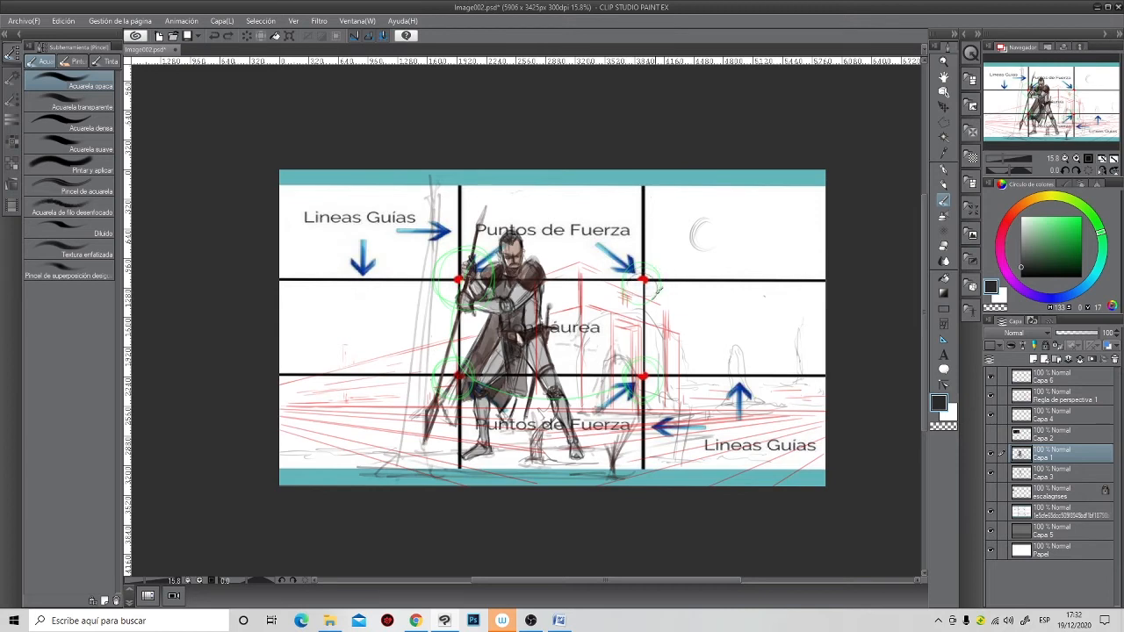
key("ctrl+z")
left_click_drag(710, 223, 713, 251)
- Draw a teal arrow on the Capa 6 layer from the warrior's face down to the ground between his legs
left_click(1081, 221)
left_click(1050, 380)
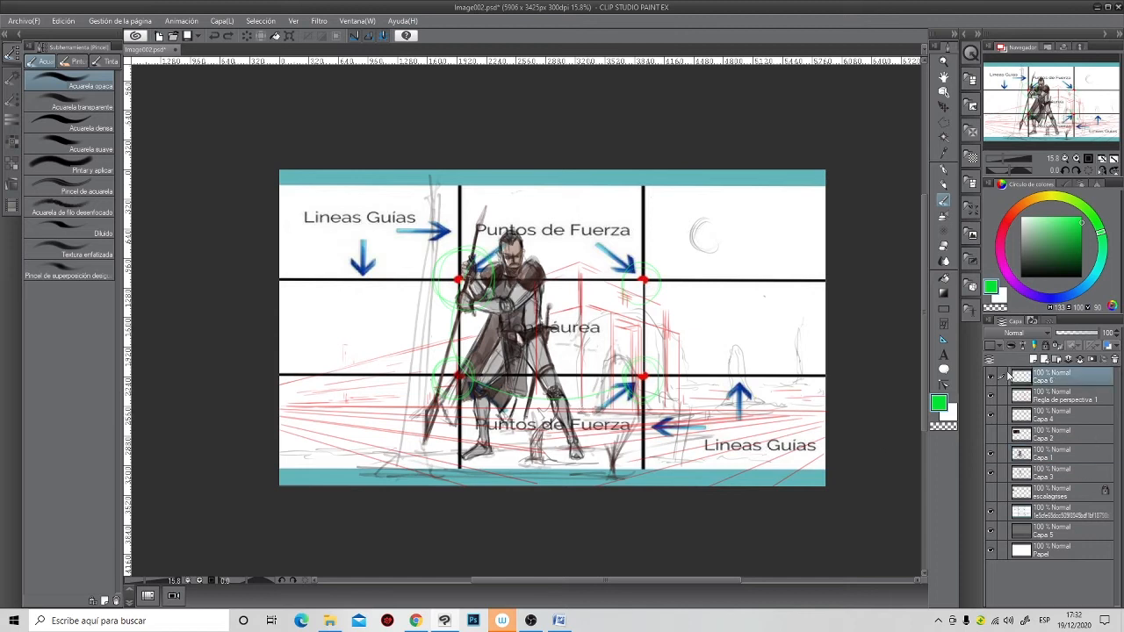
left_click(992, 377)
left_click(992, 377)
scroll(527, 286, "up", 2)
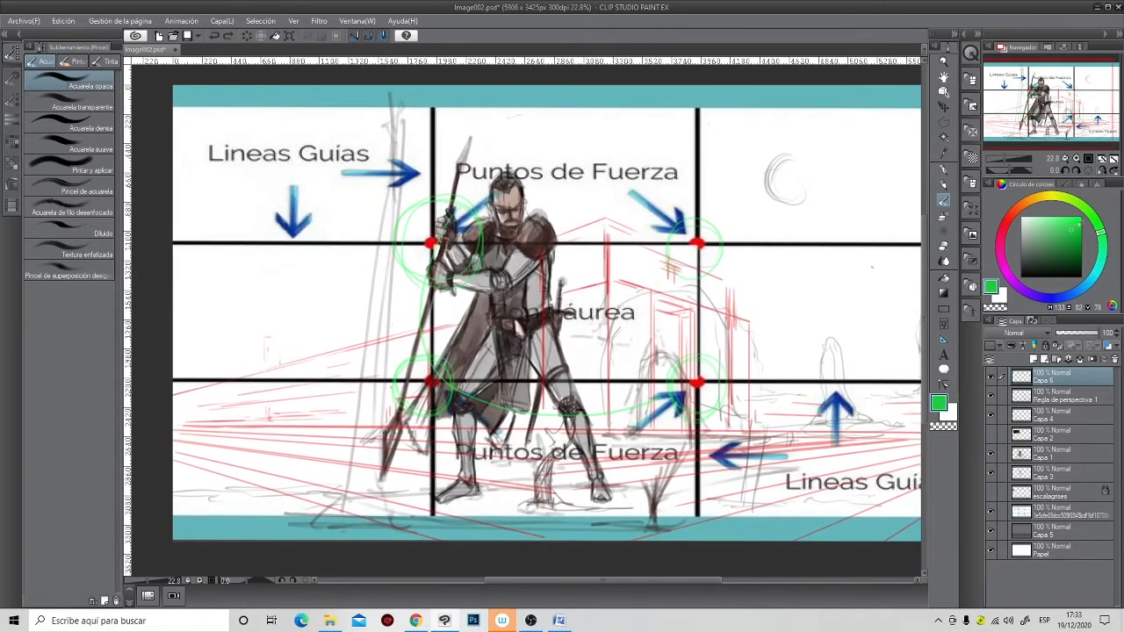
left_click(1104, 268)
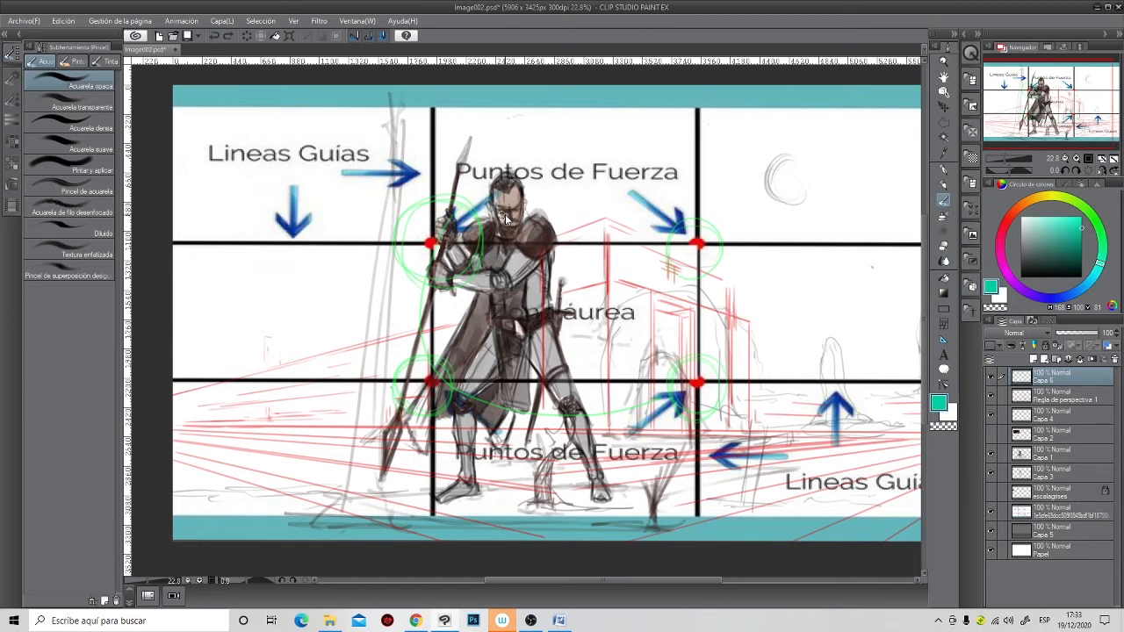
mouse_move(515, 215)
left_mouse_down()
mouse_move(579, 435)
mouse_move(571, 452)
mouse_move(551, 423)
left_mouse_up()
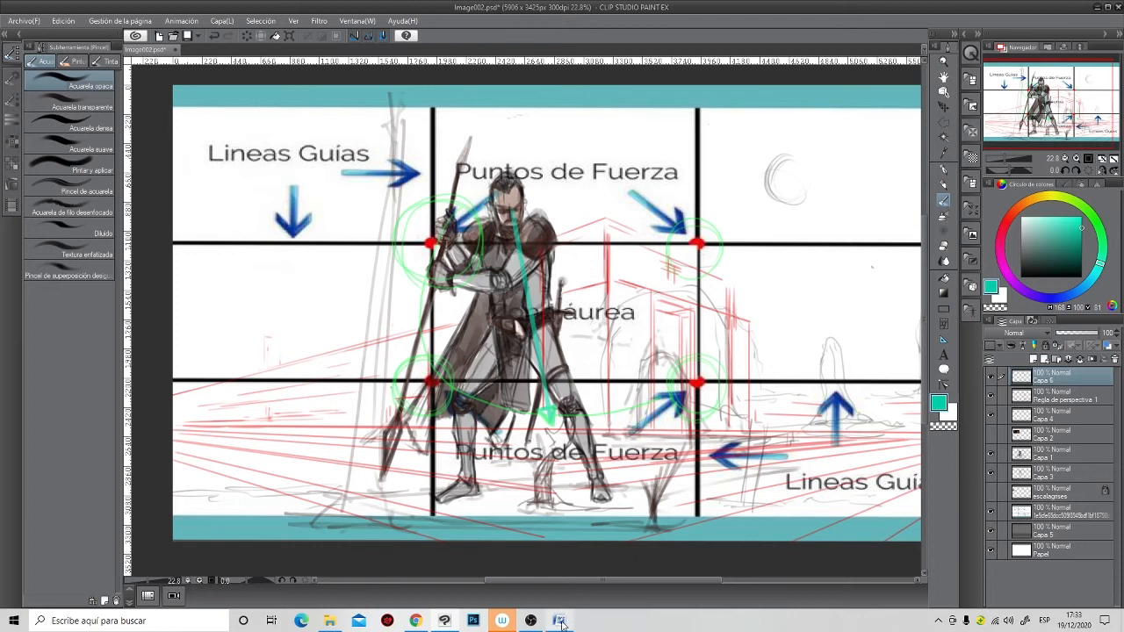
- Switch to OBS to check the running recording and return to the drawing in Clip Studio Paint
mouse_move(564, 622)
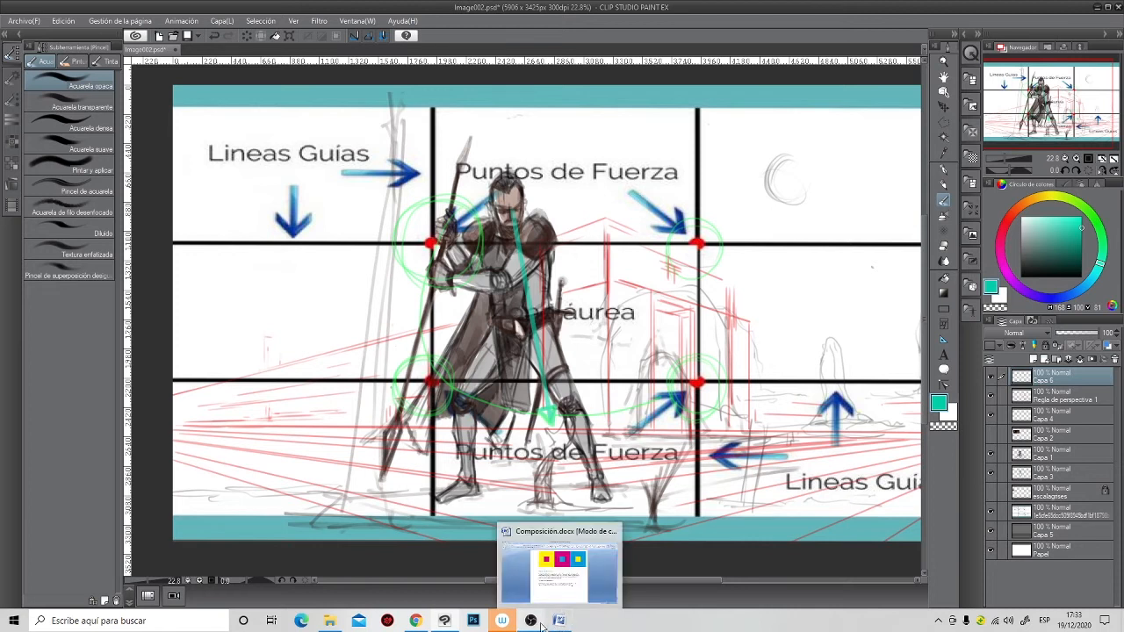
left_click(531, 622)
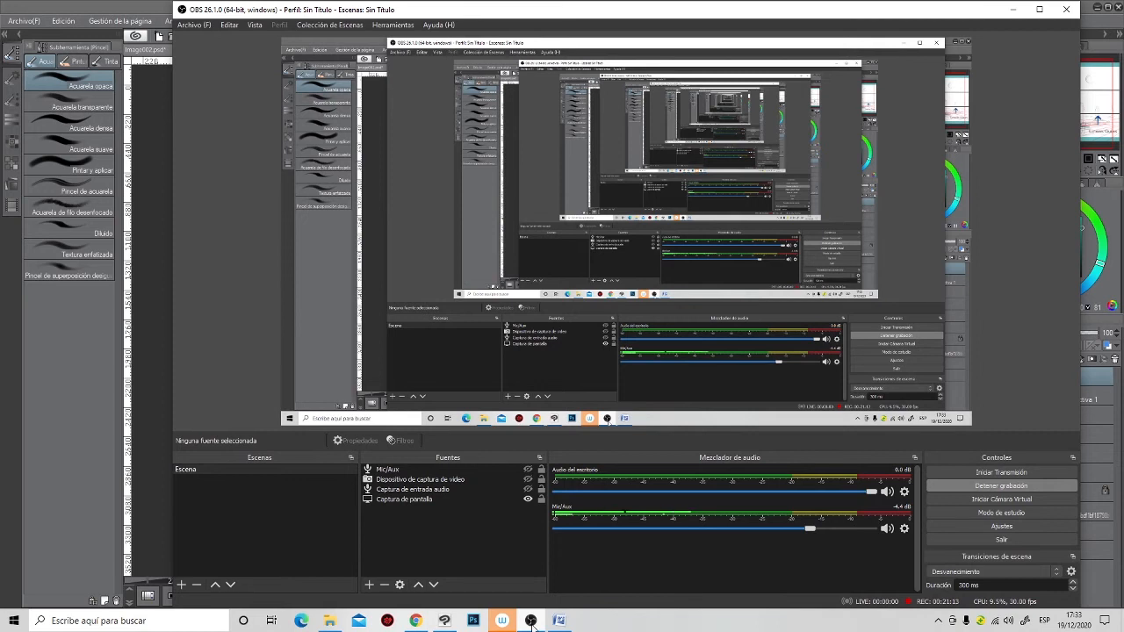
left_click(531, 623)
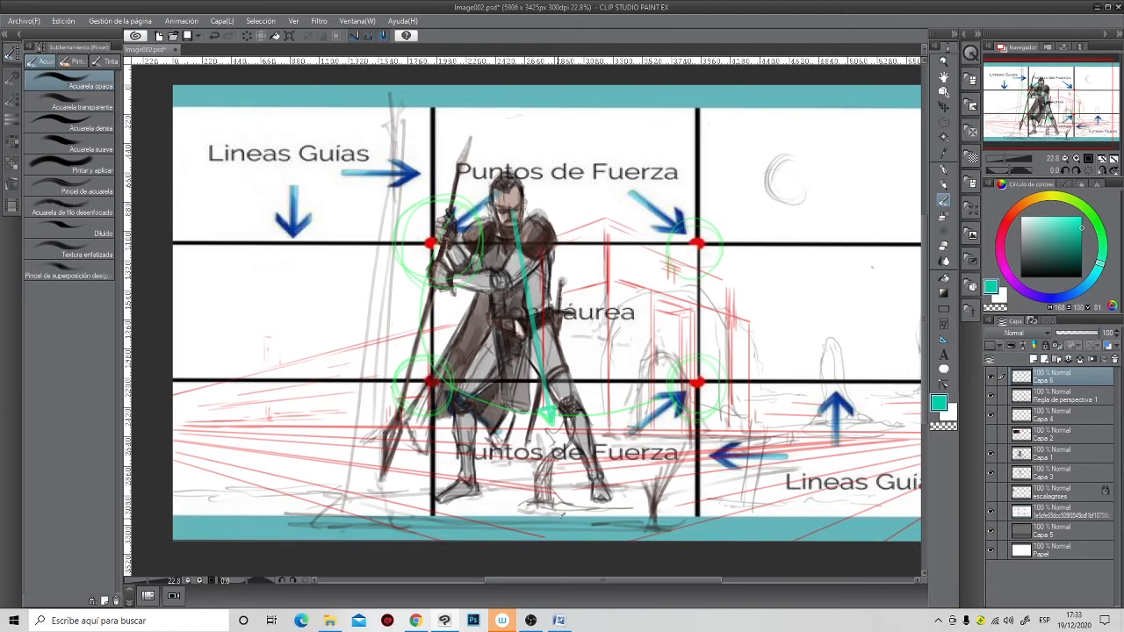
key("alt+Tab")
- Compare the drawing with and without the Capa 6 composition marks and the perspective lines, leaving only Capa 6 hidden
scroll(708, 409, "down", 1)
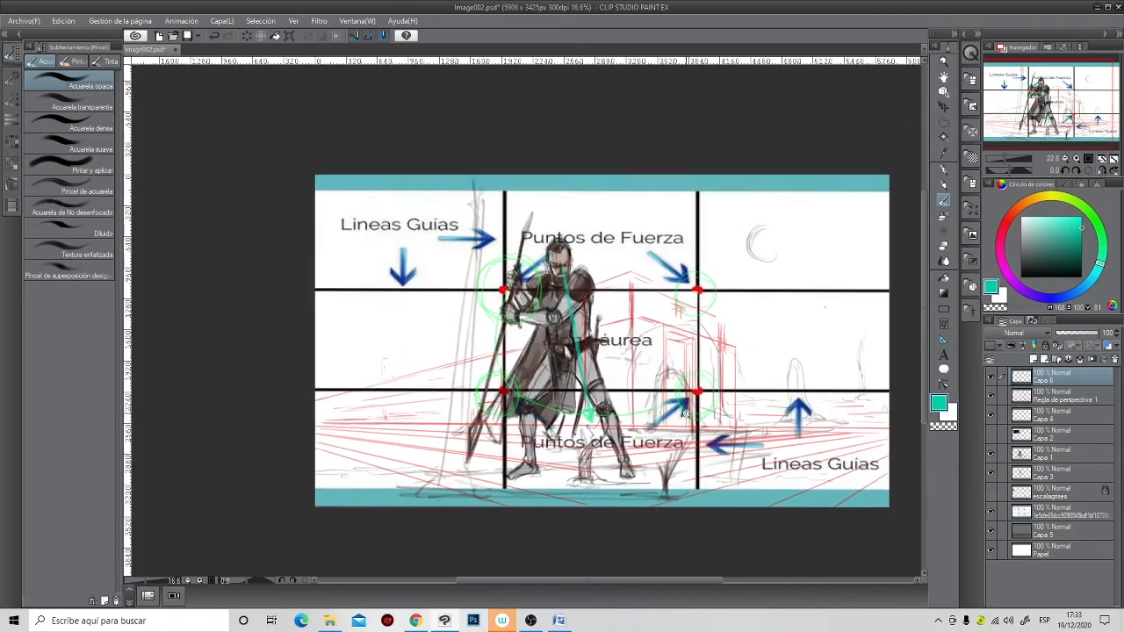
left_click(991, 377)
left_click(992, 377)
left_click(991, 377)
left_click(991, 378)
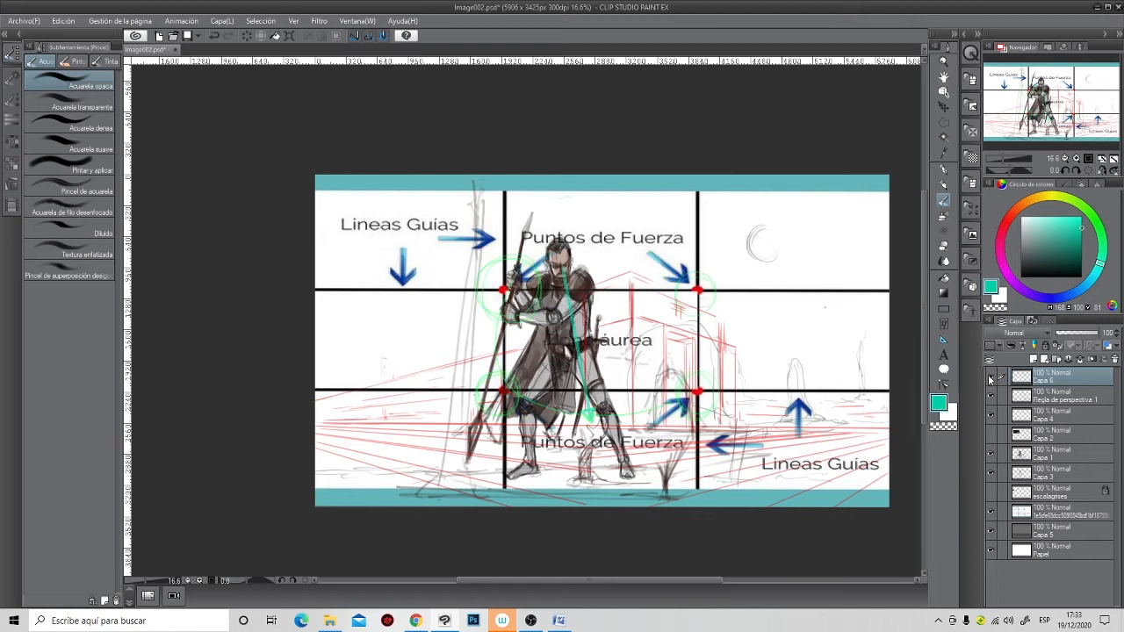
left_click(991, 377)
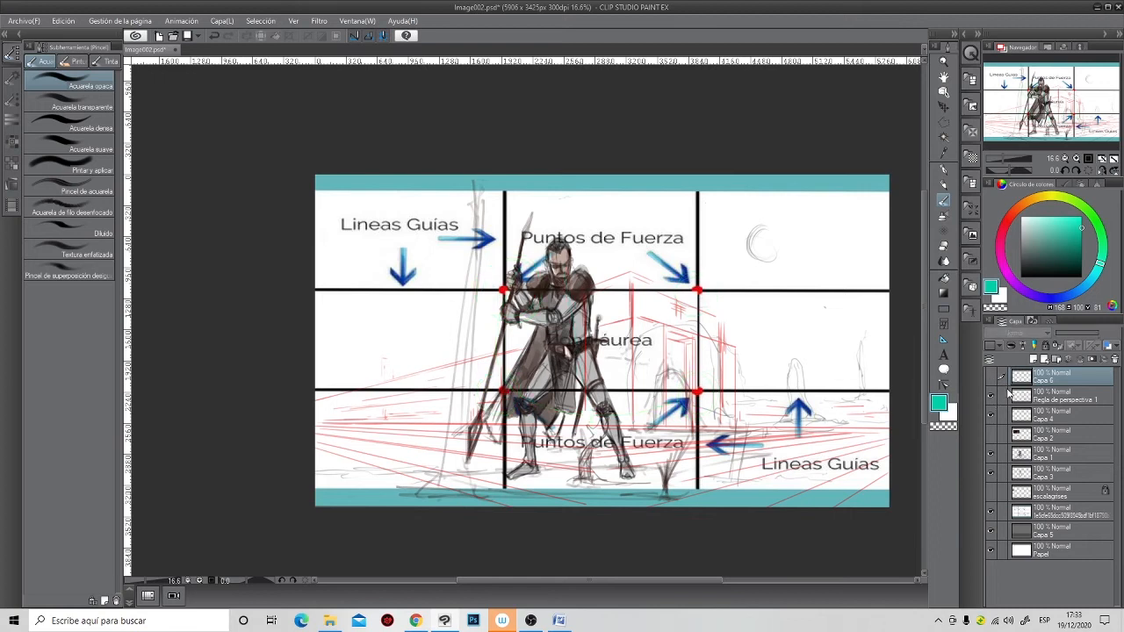
left_click(992, 397)
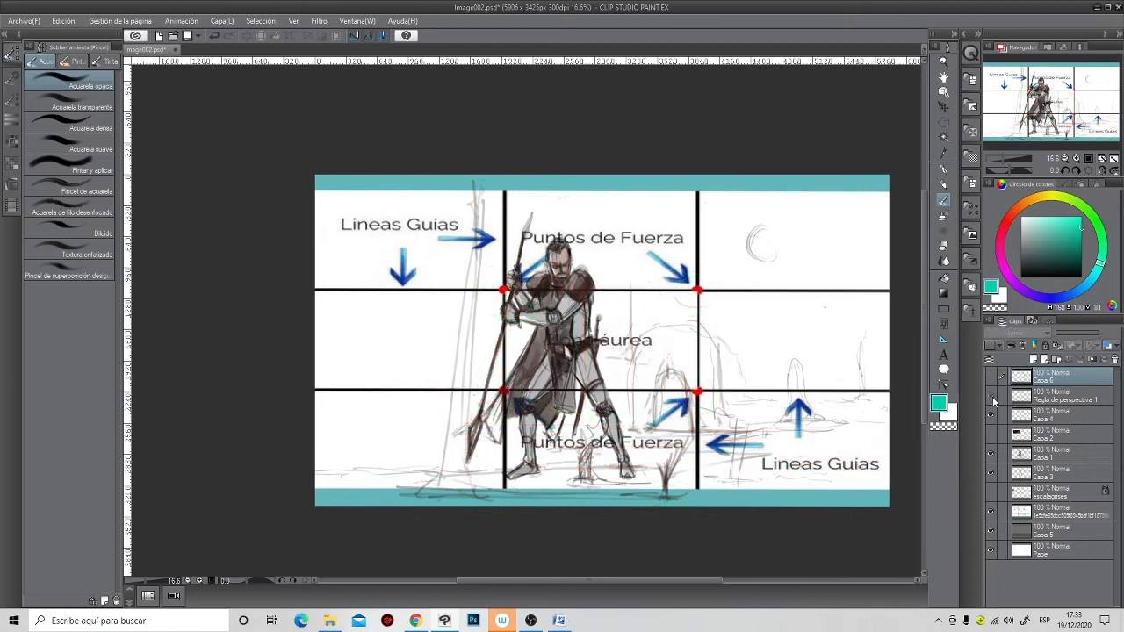
left_click(992, 398)
- Hide the composition chart image and delete its layer
left_click(992, 513)
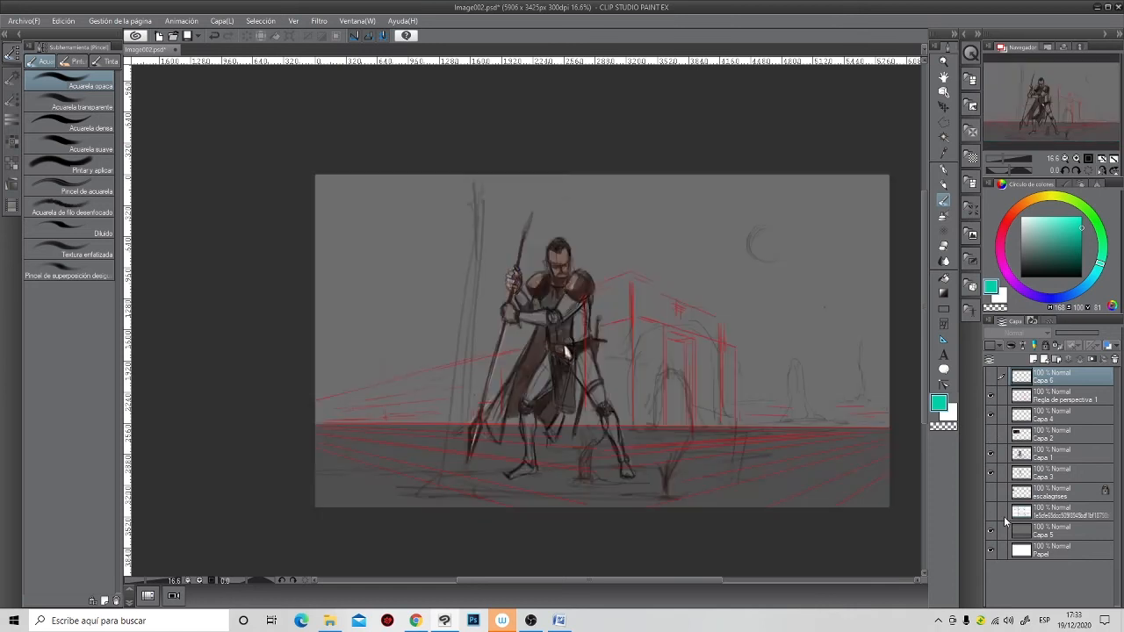
left_click(1051, 516)
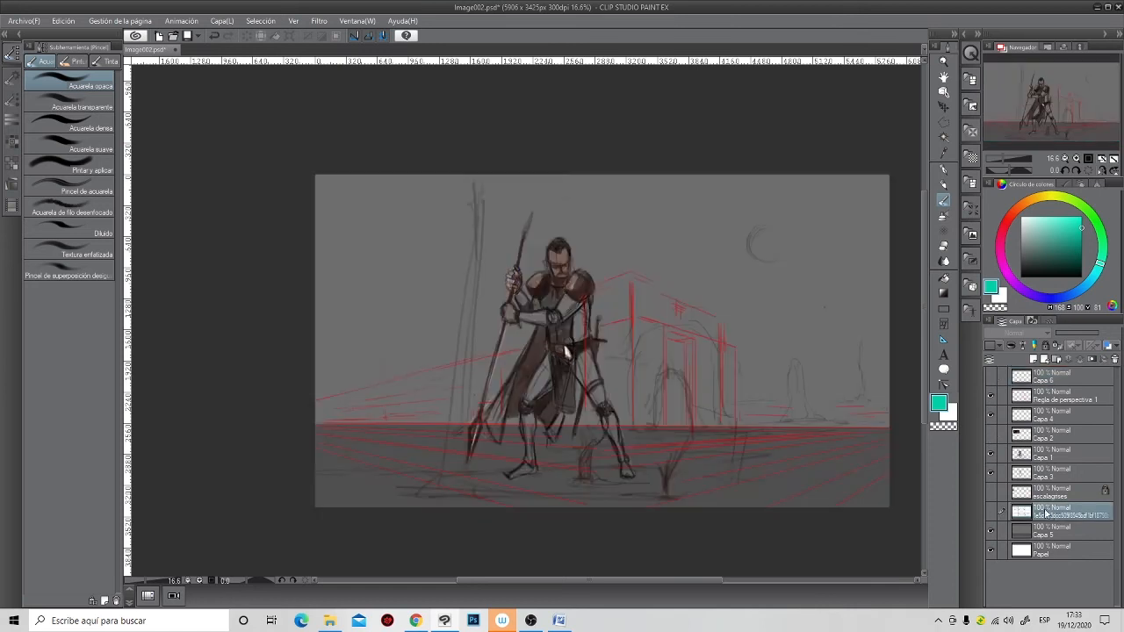
left_click(1054, 348)
mouse_move(1066, 510)
left_mouse_down()
mouse_move(1054, 379)
mouse_move(1052, 507)
left_mouse_up()
left_click(1115, 359)
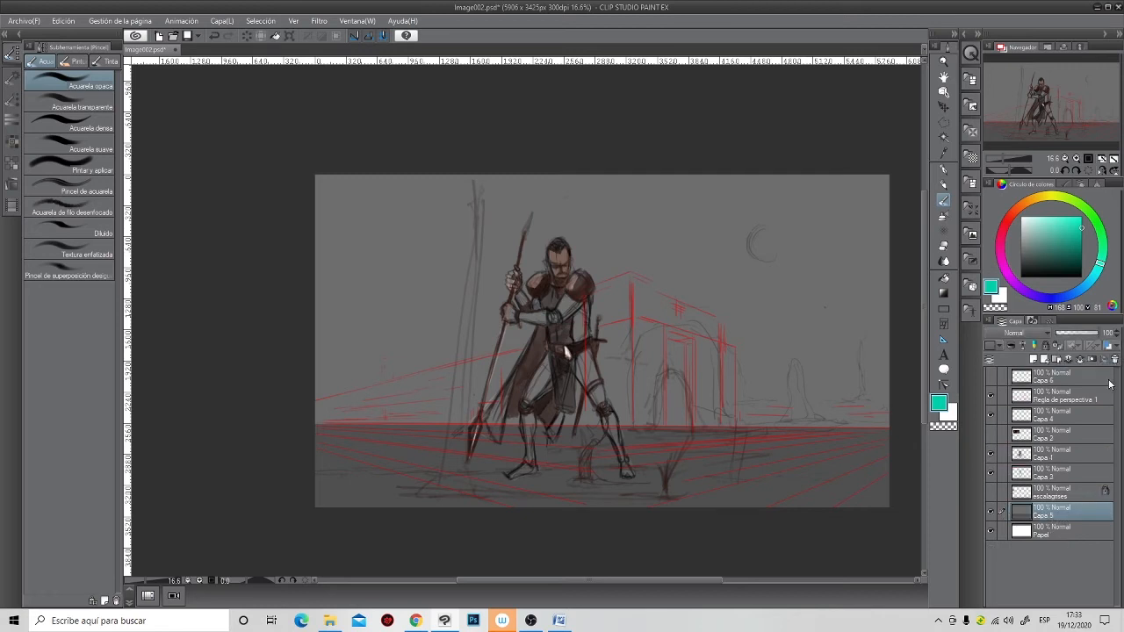
- Show the escalagrises greyscale chart layer again
left_click(991, 490)
left_click(991, 491)
left_click(990, 492)
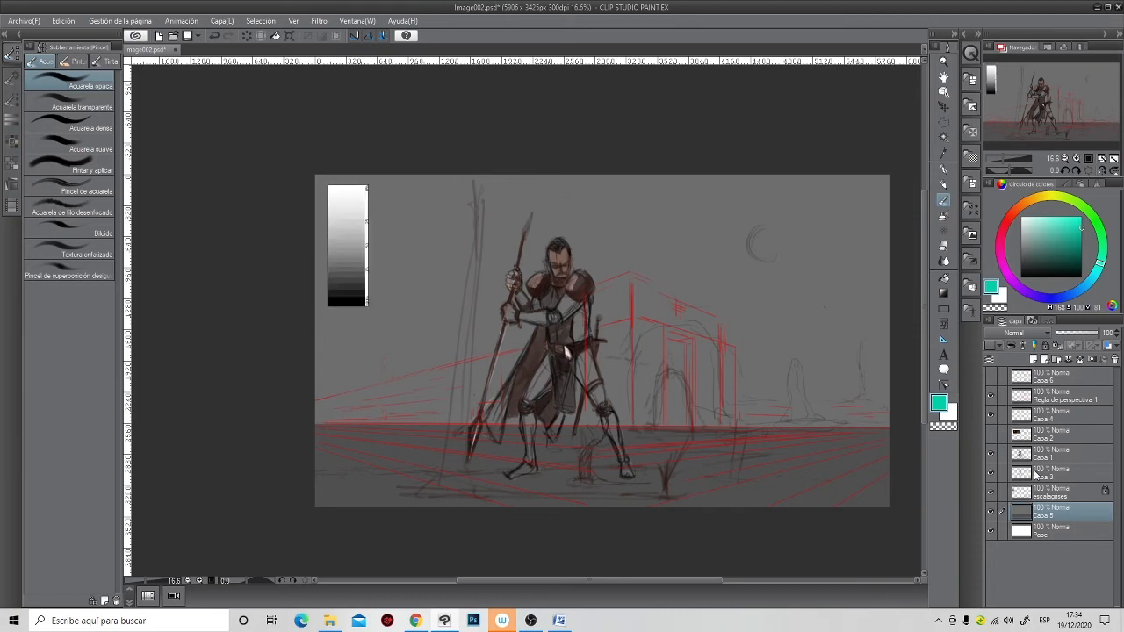
- Display the photo reference on Capa 2 to identify it and delete that layer
left_click(992, 436)
left_click(993, 437)
left_click(993, 438)
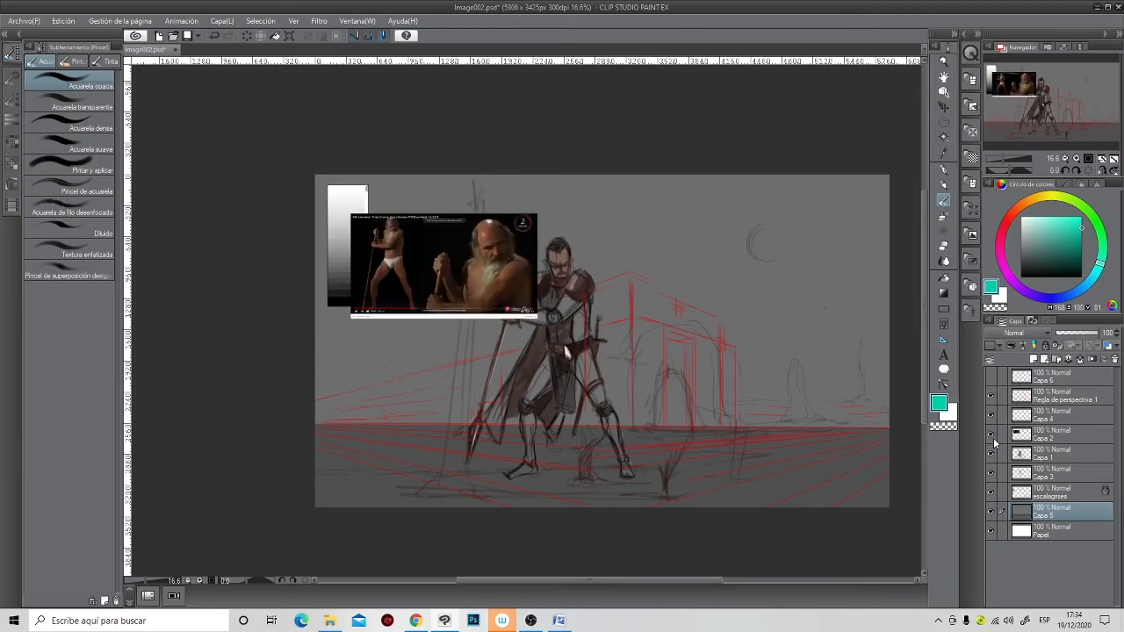
left_click(1071, 437)
left_click(1093, 379, "ctrl")
left_click(1116, 360)
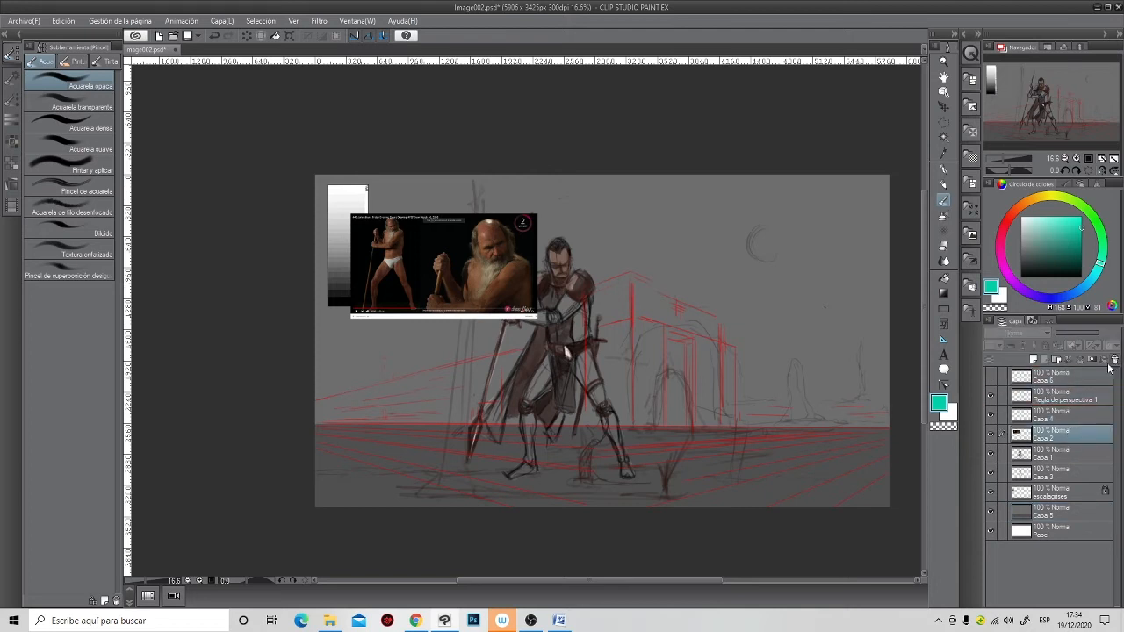
- Review the green composition marks on Capa 6, hide them again and lock their layer
left_click(992, 398)
left_click(992, 398)
left_click(993, 378)
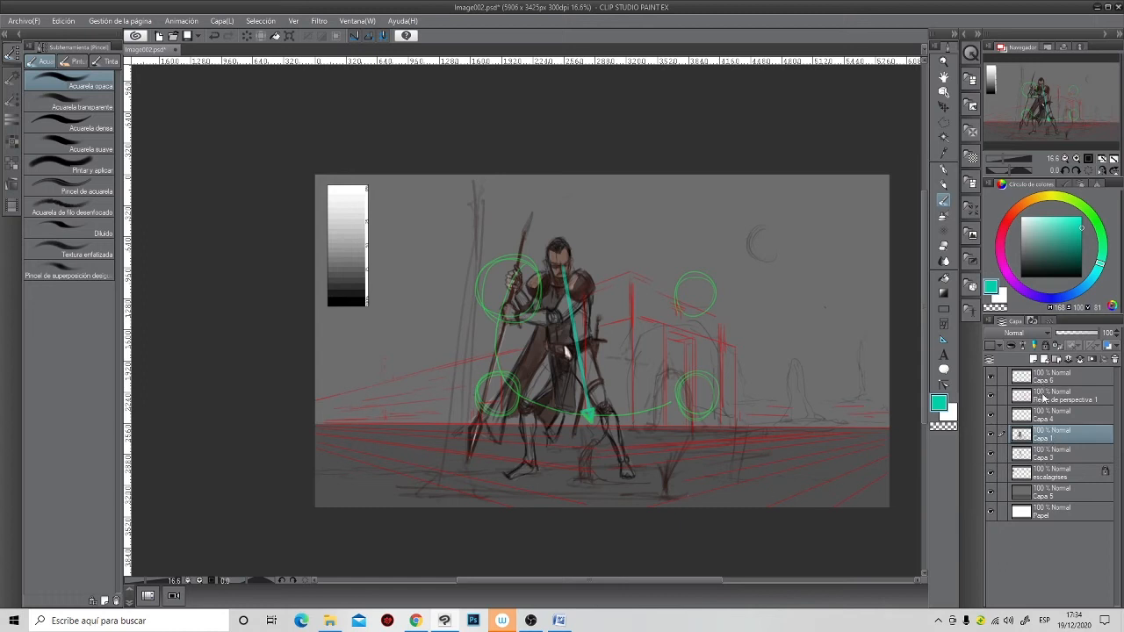
left_click(1067, 497)
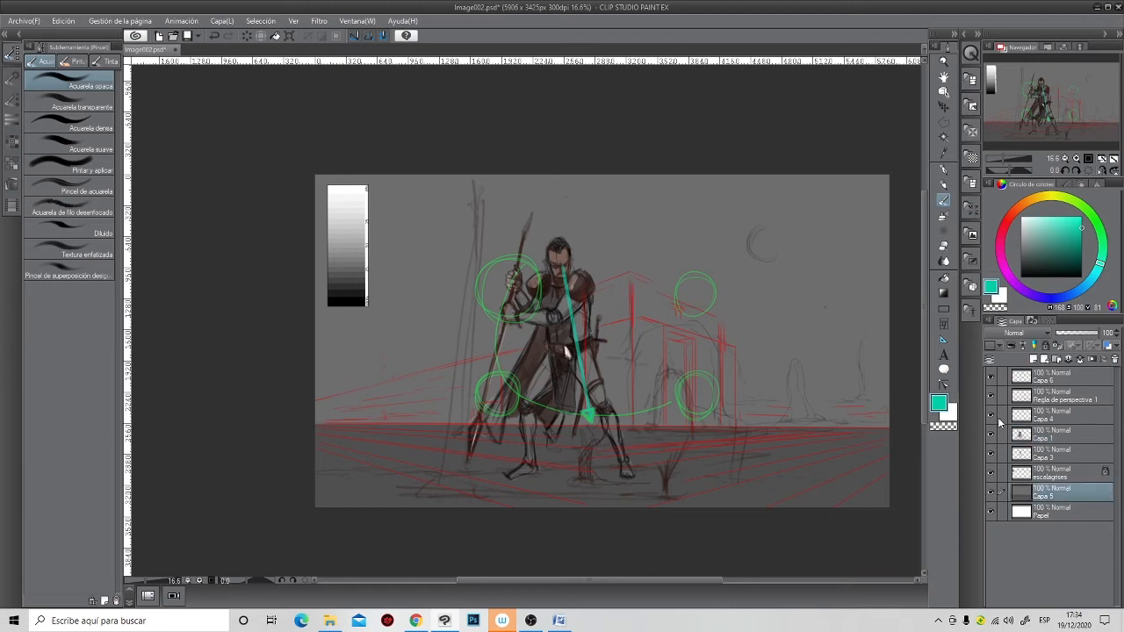
left_click(992, 377)
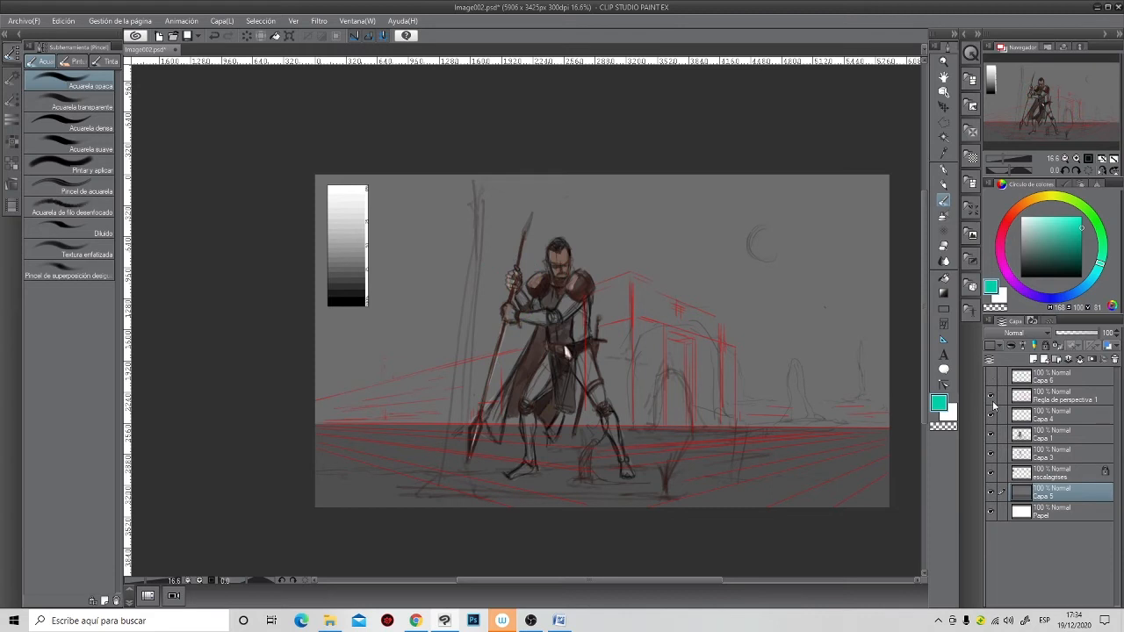
left_click(1059, 380)
left_click(1048, 347)
- Toggle the Regla de perspectiva 1, Capa 1, Capa 3 and escalagrises layers off and on to identify their contents
left_click(1054, 400)
left_click(991, 396)
left_click(991, 396)
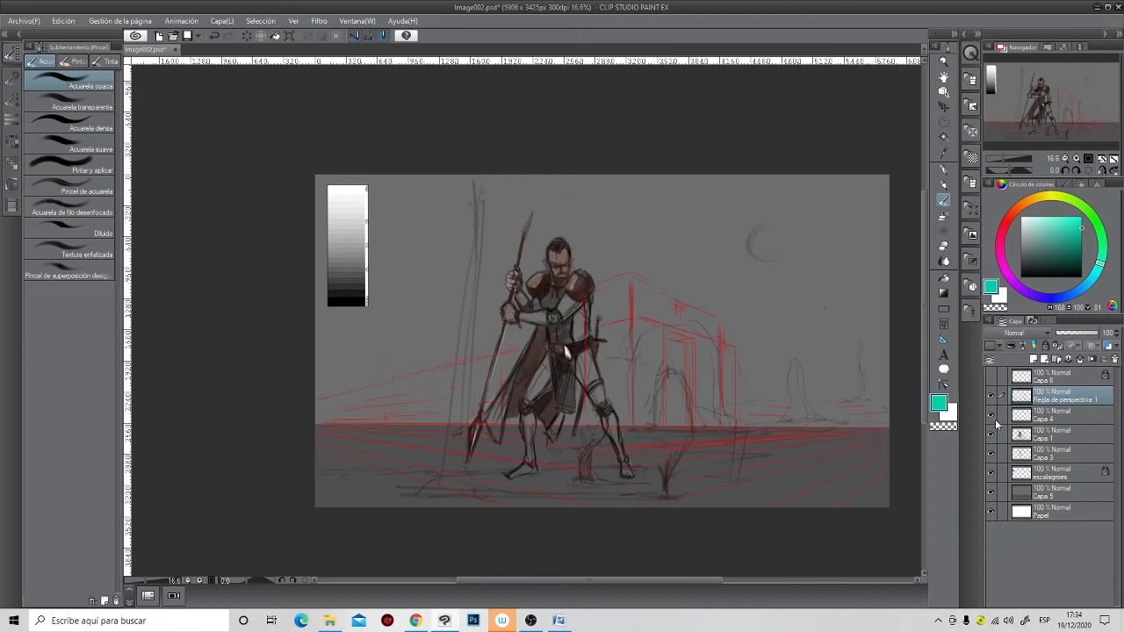
left_click(992, 434)
left_click(991, 434)
left_click(991, 434)
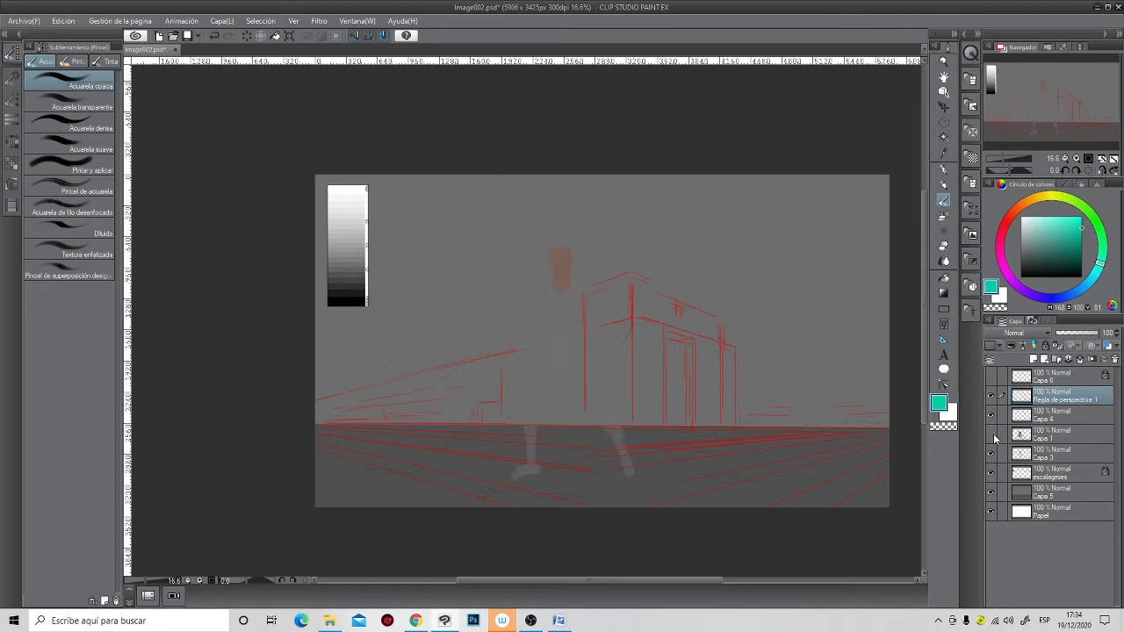
left_click(992, 434)
left_click(992, 453)
left_click(992, 453)
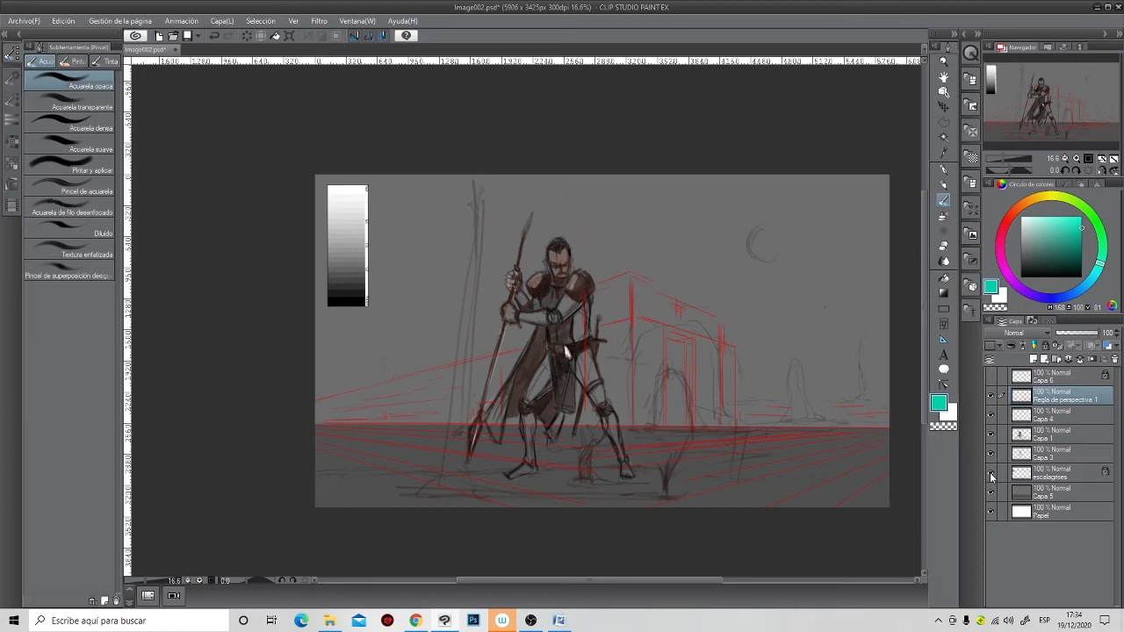
left_click(992, 475)
left_click(991, 474)
- Check what the grey background layer Capa 5 contains by toggling its visibility, and rename the layer as fondo
left_click(997, 493)
left_click(993, 492)
left_click(993, 491)
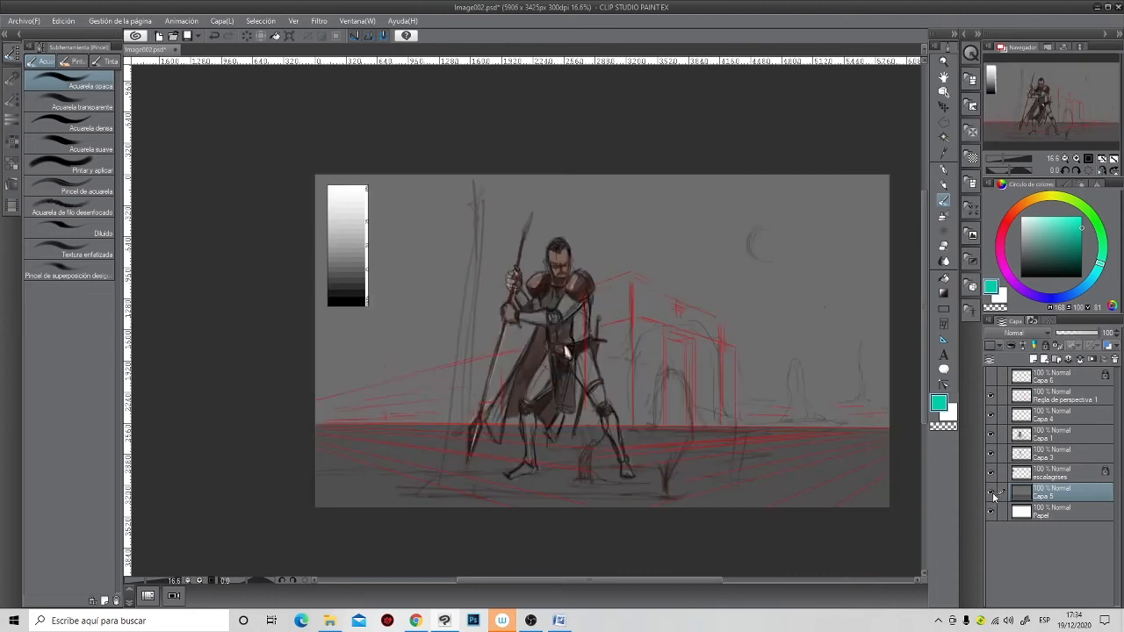
double_click(1058, 496)
type("fondo")
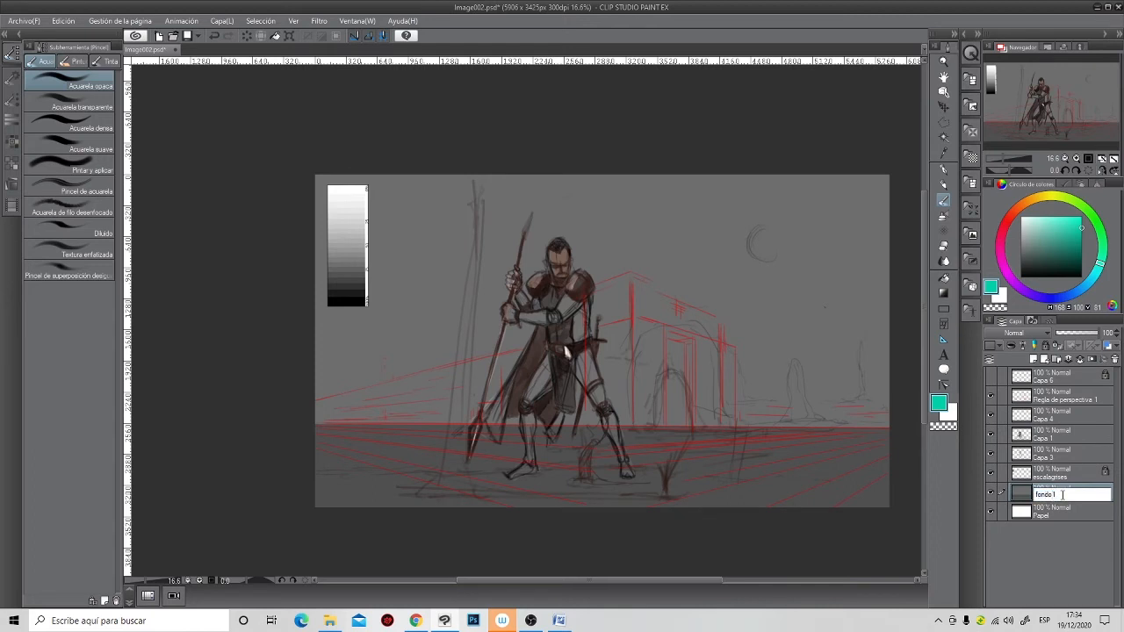
key("Return")
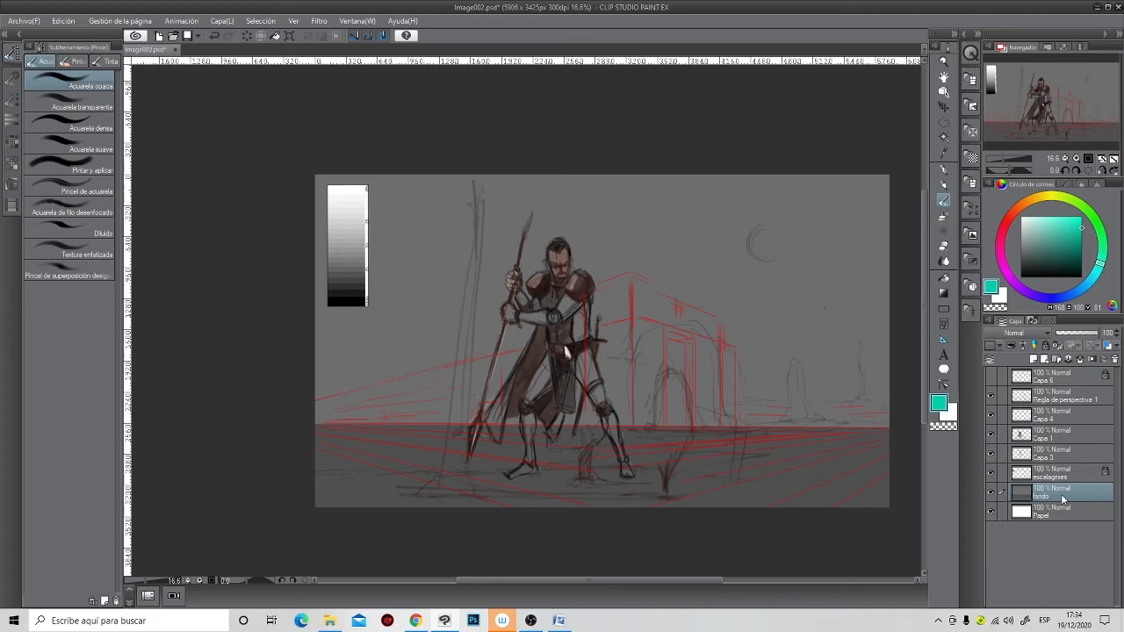
- Add a new raster layer above fondo and name it fondo2
left_click(1034, 360)
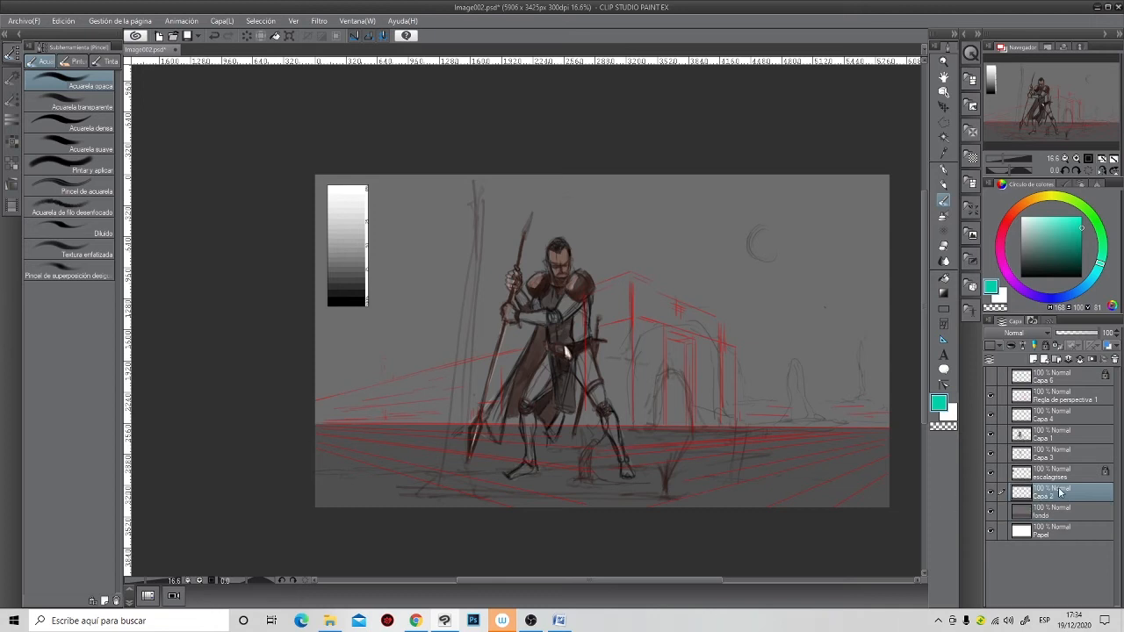
double_click(1047, 496)
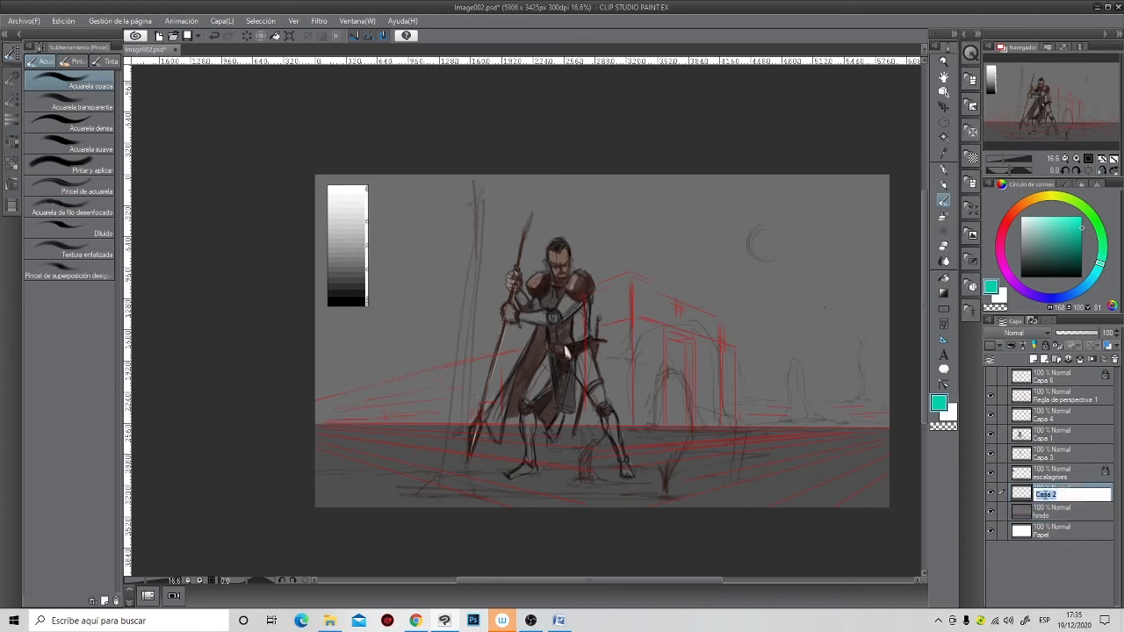
key("BackSpace")
key("Return")
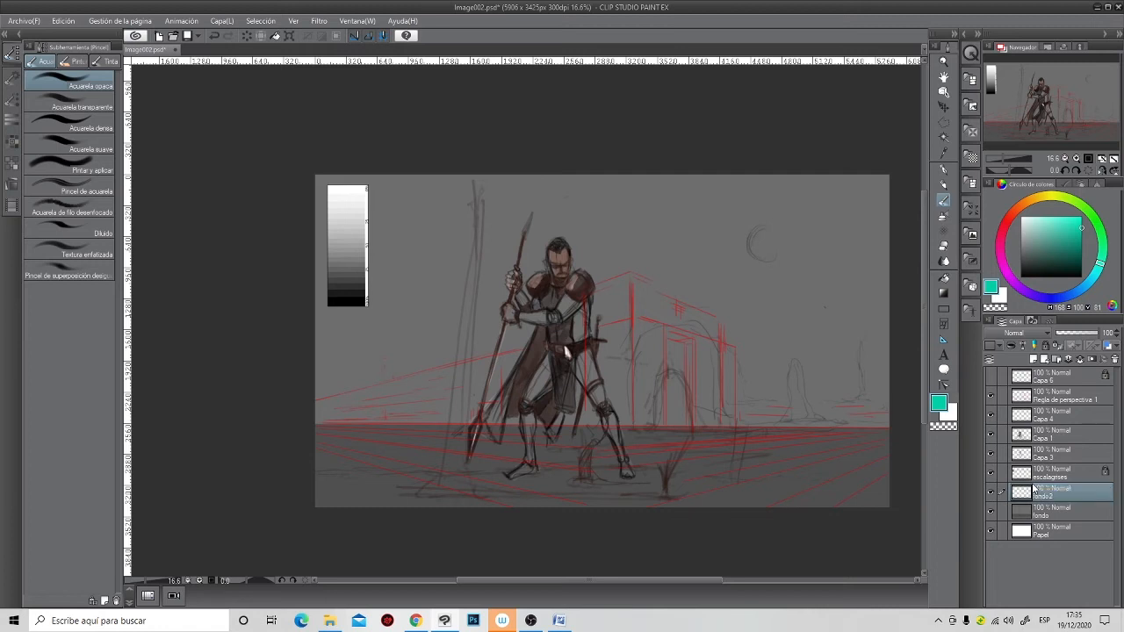
- Try to outline the building's side wall from its front corner with a Polyline selection, and clear the selection
left_click(943, 122)
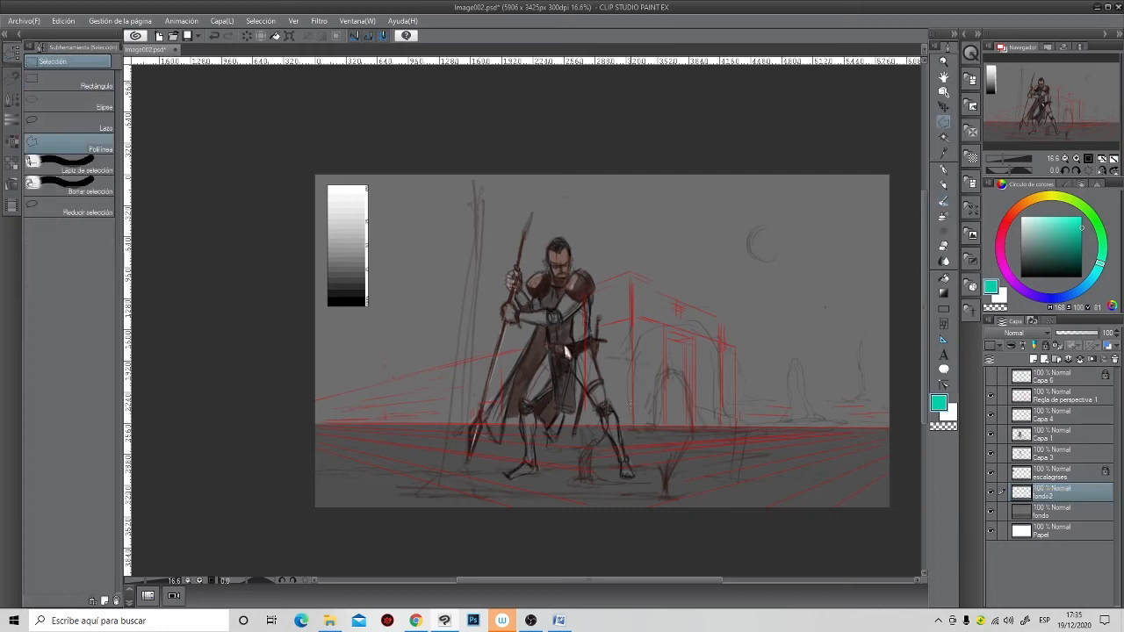
scroll(649, 420, "up", 2)
left_click(629, 427)
left_click(625, 210)
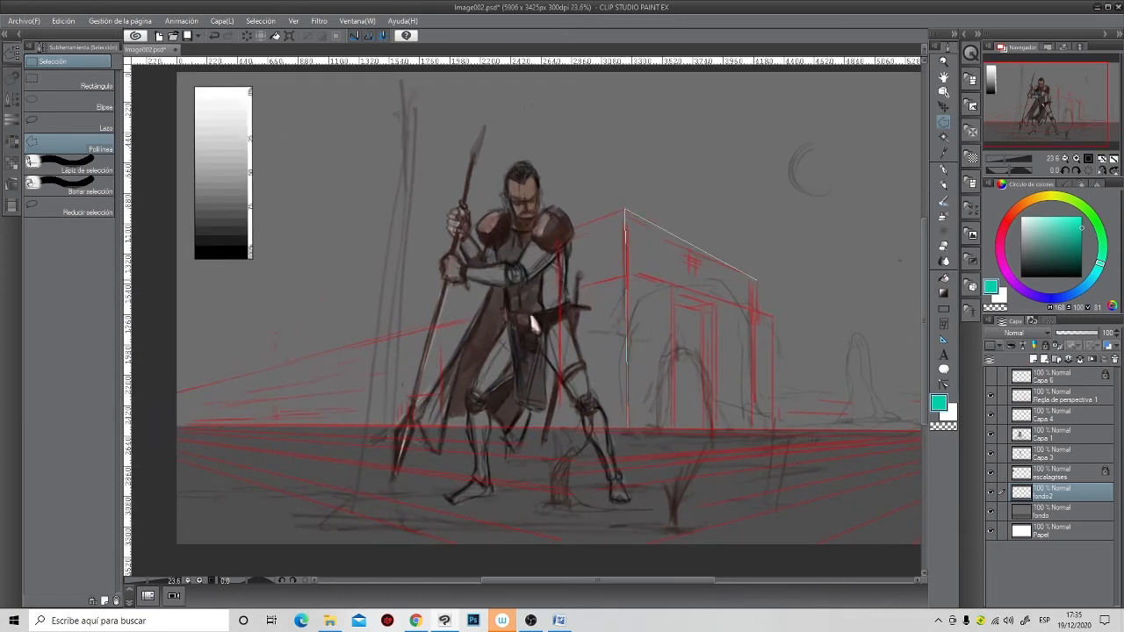
double_click(654, 223)
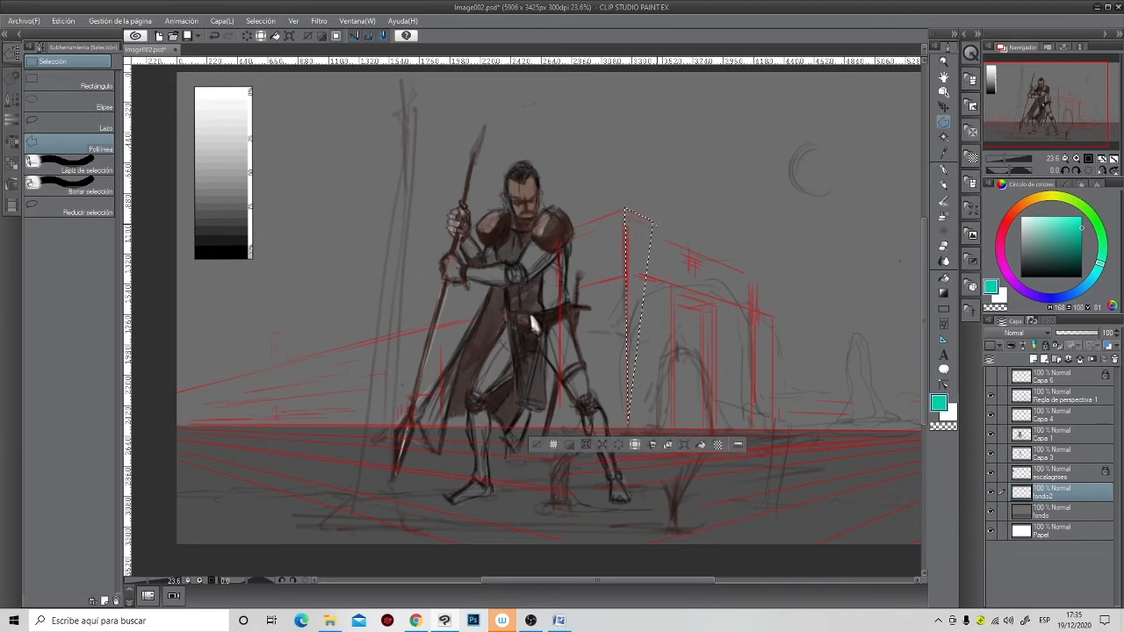
key("ctrl+d")
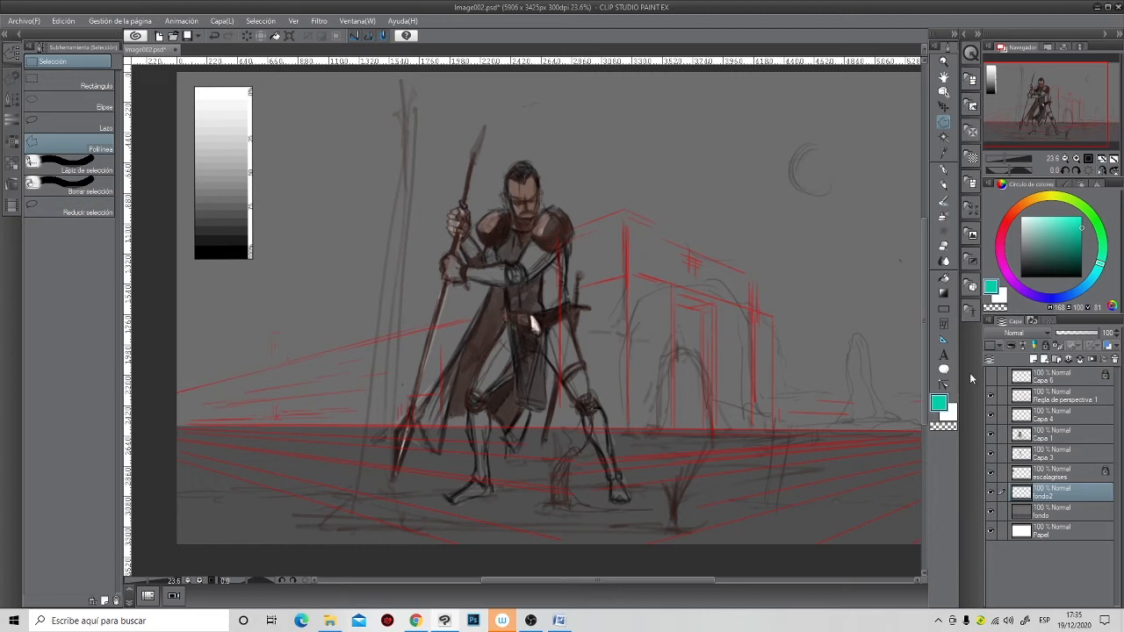
- Display the Polyline selection tool's properties, leaving the materials library collapsed
left_click(964, 37)
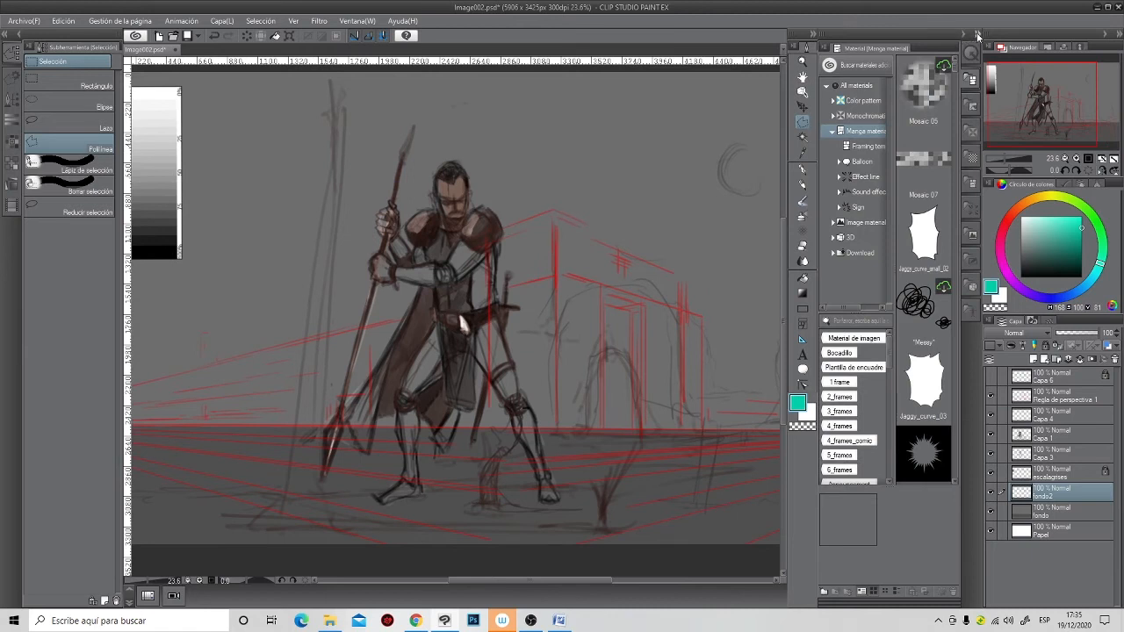
left_click(970, 37)
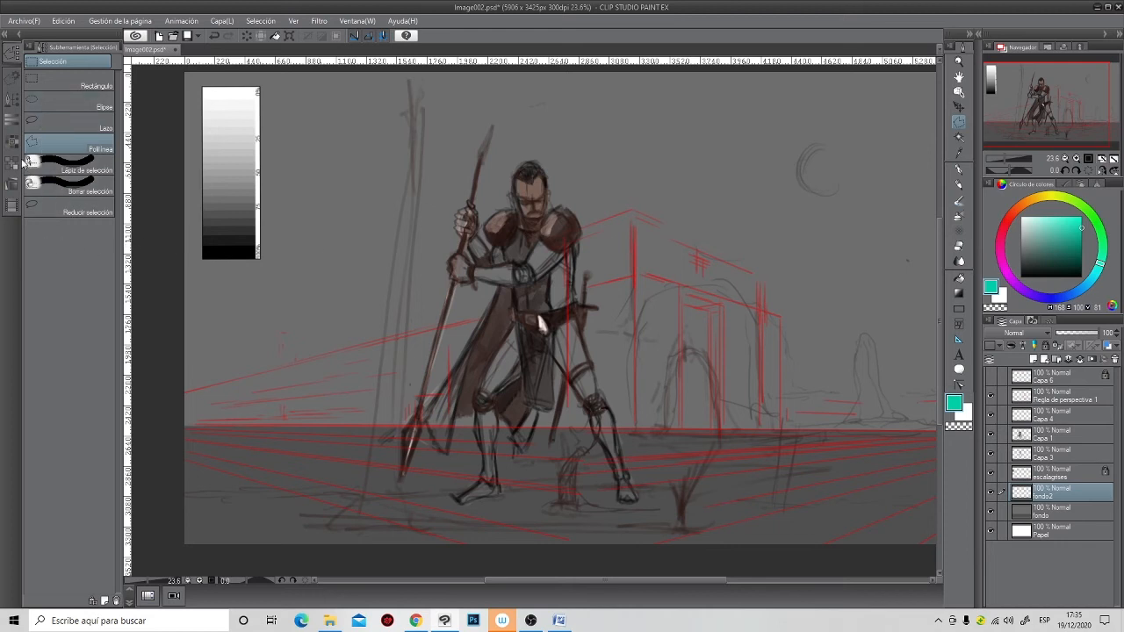
left_click(13, 81)
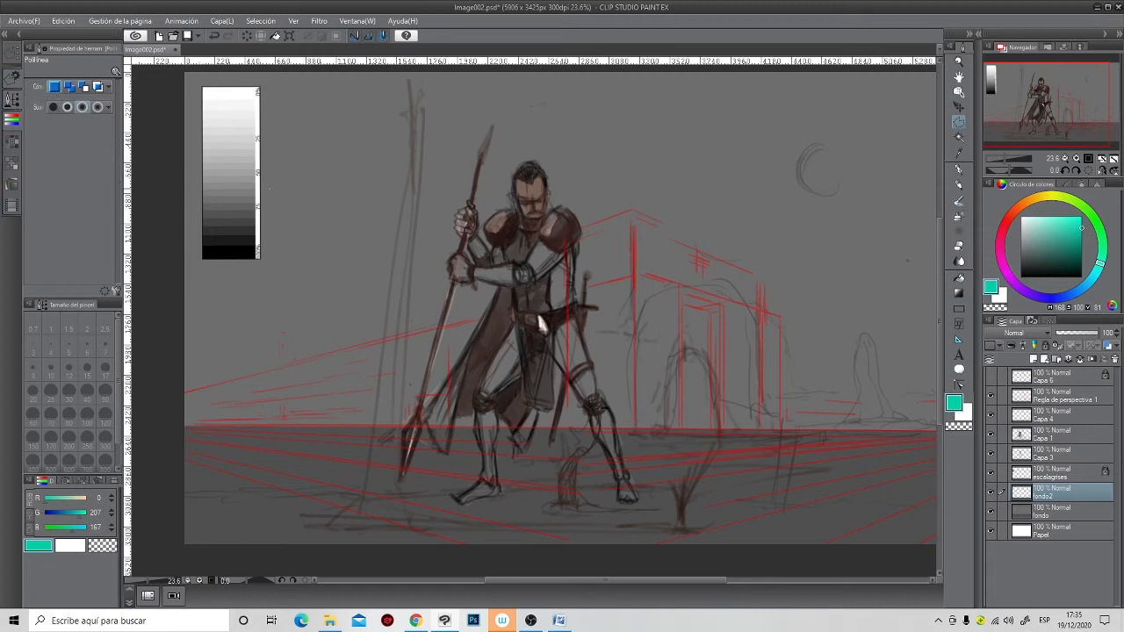
- Try a small triangular Polyline selection in the sky beside the greyscale chart, and clear it
left_click(309, 174)
left_click(338, 233)
left_click(344, 167)
left_click(309, 173)
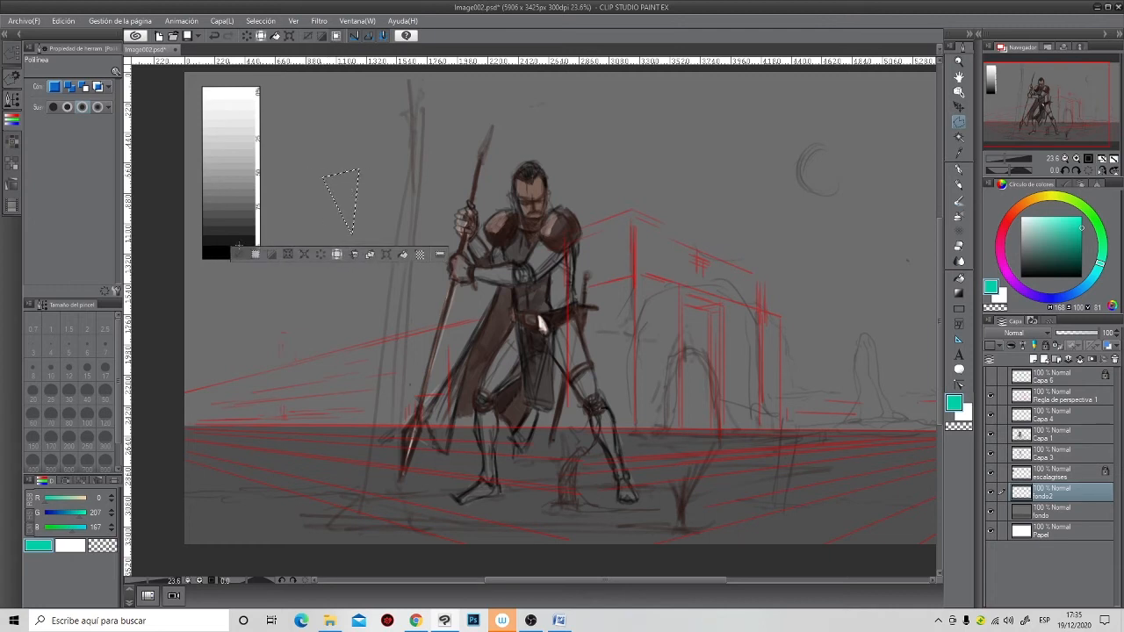
key("ctrl+d")
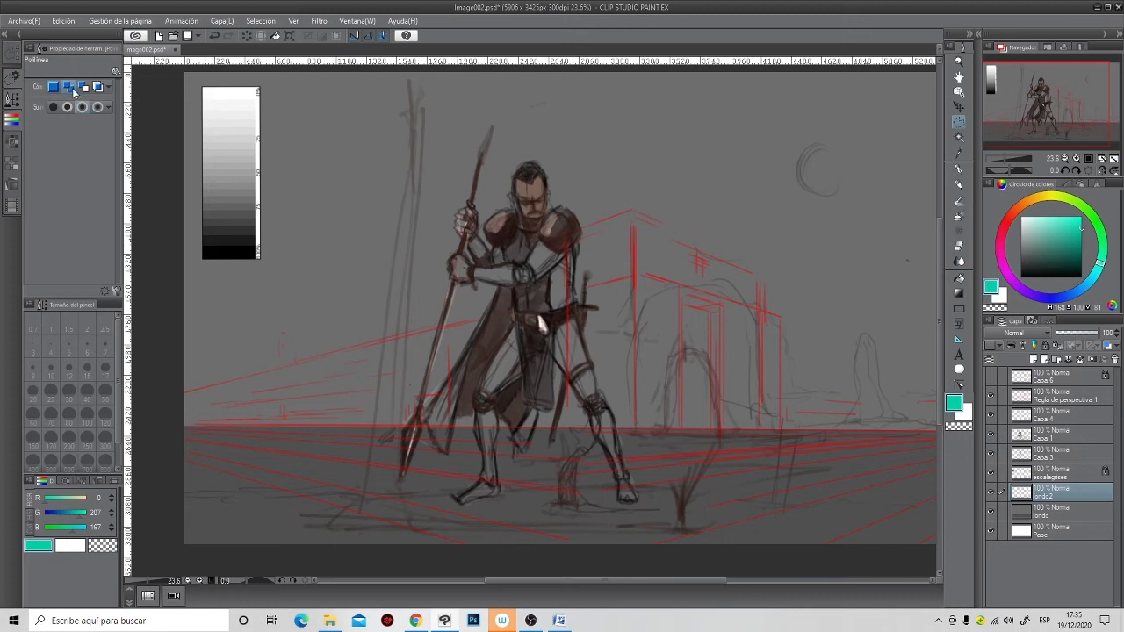
- Outline a four-sided front face of a demonstration box in the sky beside the greyscale chart with the Polyline selection
left_click(311, 160)
left_click(416, 167)
left_click(408, 266)
left_click(312, 247)
left_click(309, 164)
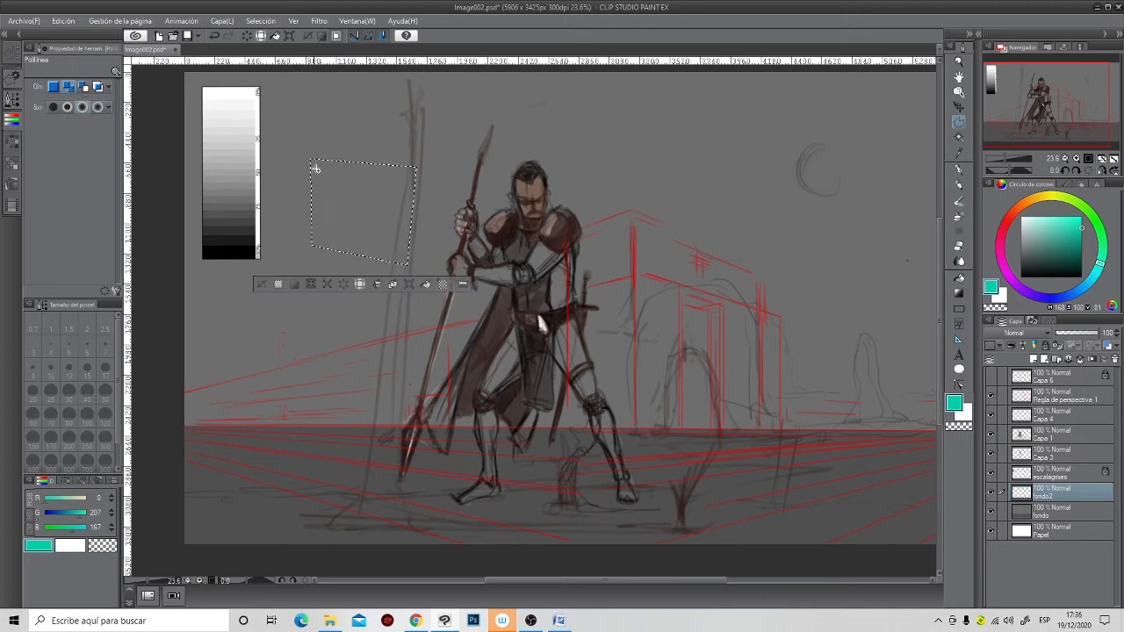
- Add the box's side and top faces to the existing selection with two more four-sided Polyline outlines
left_click(421, 165)
left_click(503, 144)
left_click(453, 259)
left_click(415, 263)
left_click(420, 167)
left_click(322, 144)
left_click(457, 146)
left_click(499, 133)
left_click(334, 125)
left_click(323, 144)
- Try filling the selected box's front and side faces with teal, undo both fills and clear the selection
left_click(958, 295)
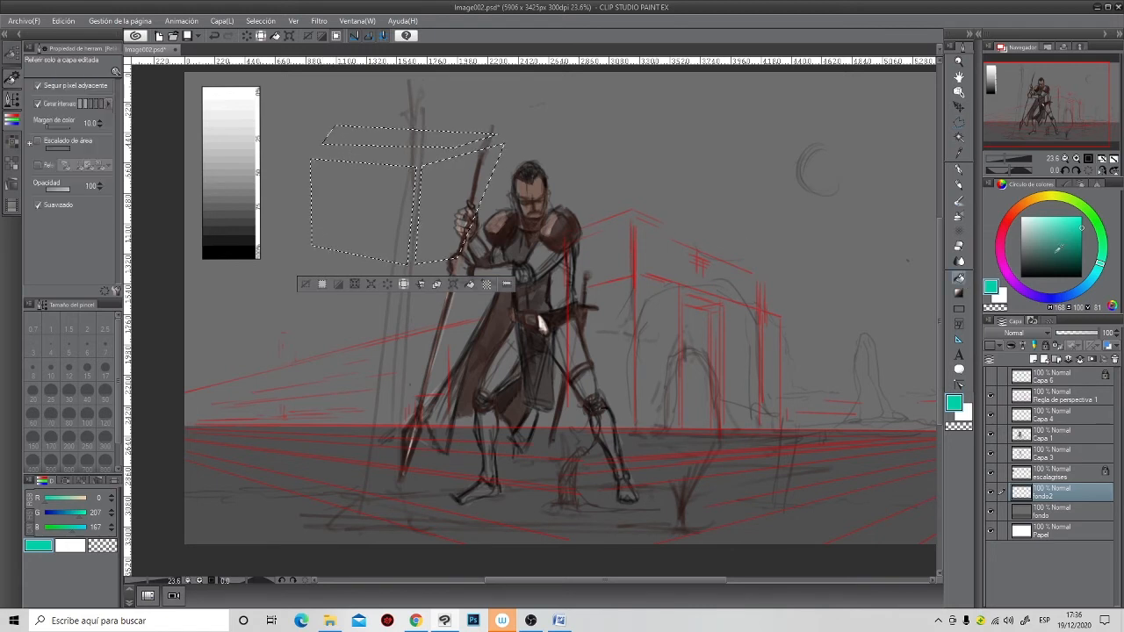
scroll(387, 184, "down", 1)
left_click(387, 183)
left_click(455, 191)
key("ctrl+z")
key("ctrl+z")
key("ctrl+d")
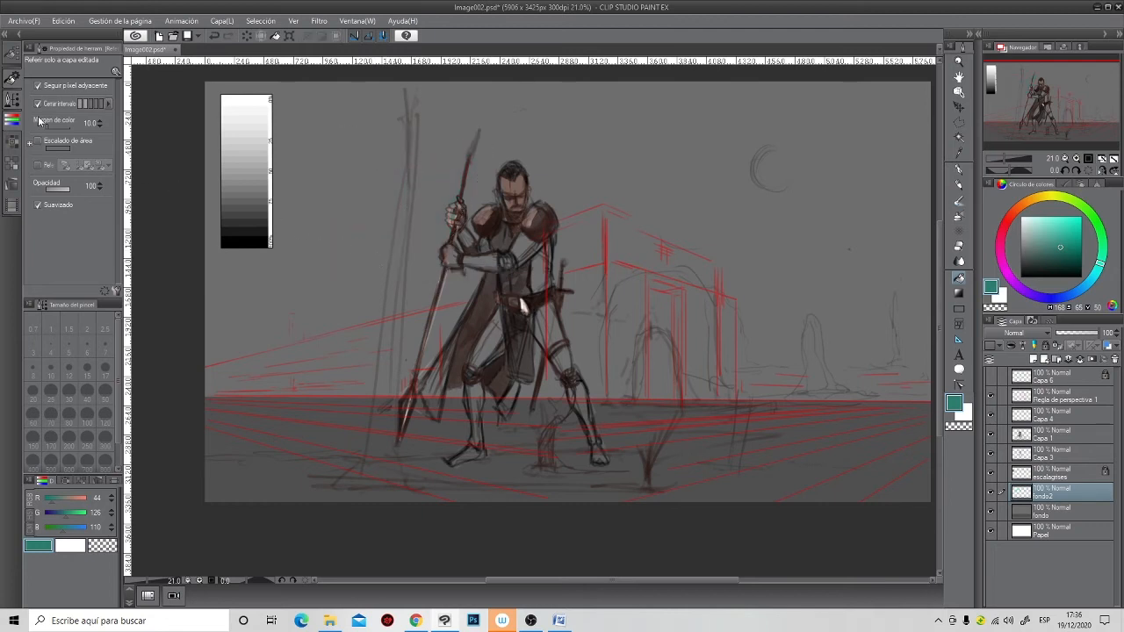
- Review the Fill tool's subtools and properties, and compare the available colour slider, colour set and colour mixing palettes
left_click(13, 56)
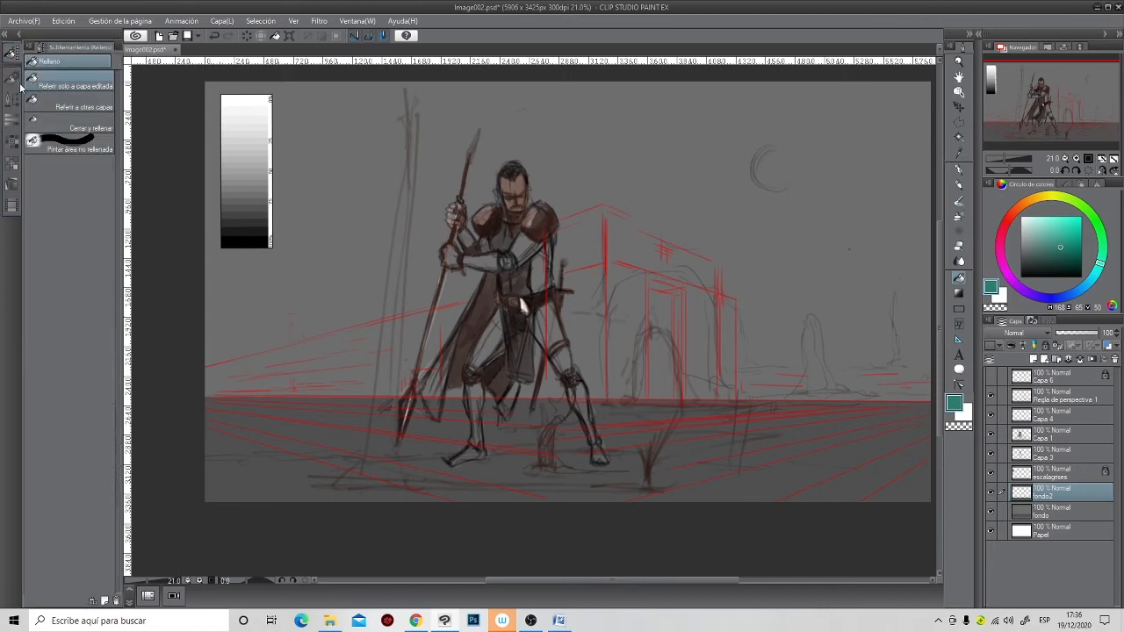
left_click(12, 79)
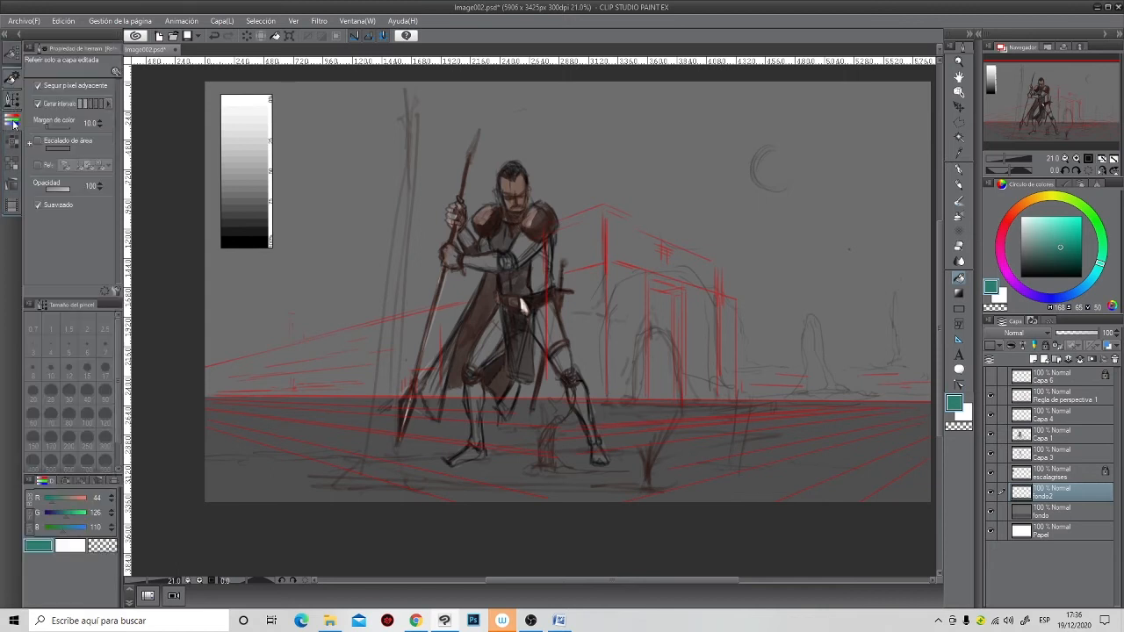
left_click(12, 142)
left_click(12, 163)
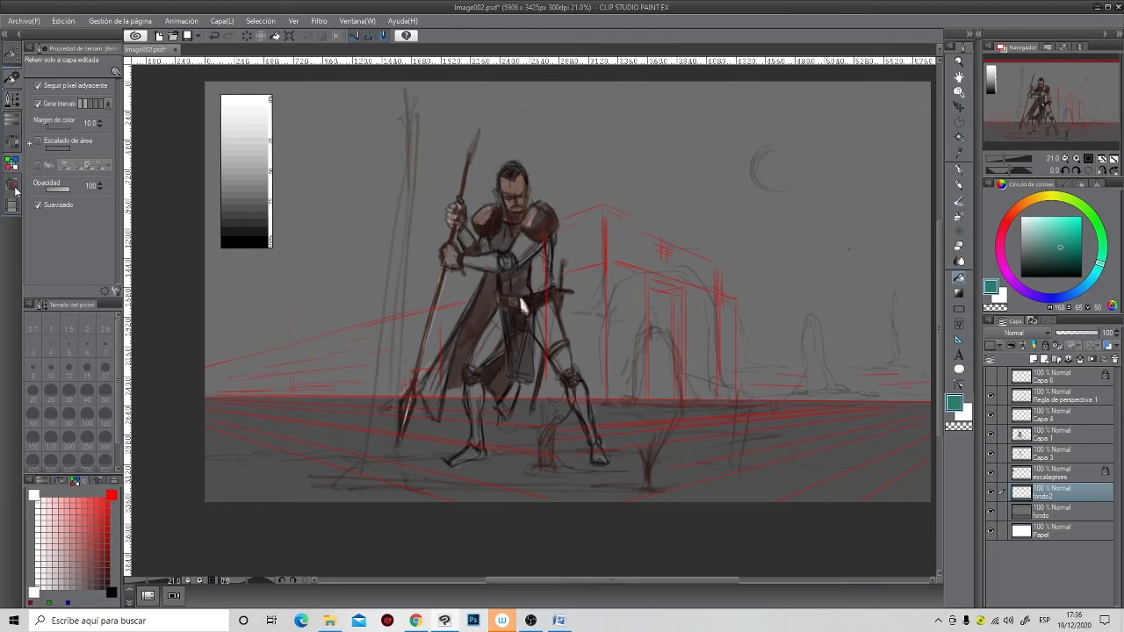
left_click(14, 187)
left_click(13, 165)
left_click(13, 205)
left_click(14, 187)
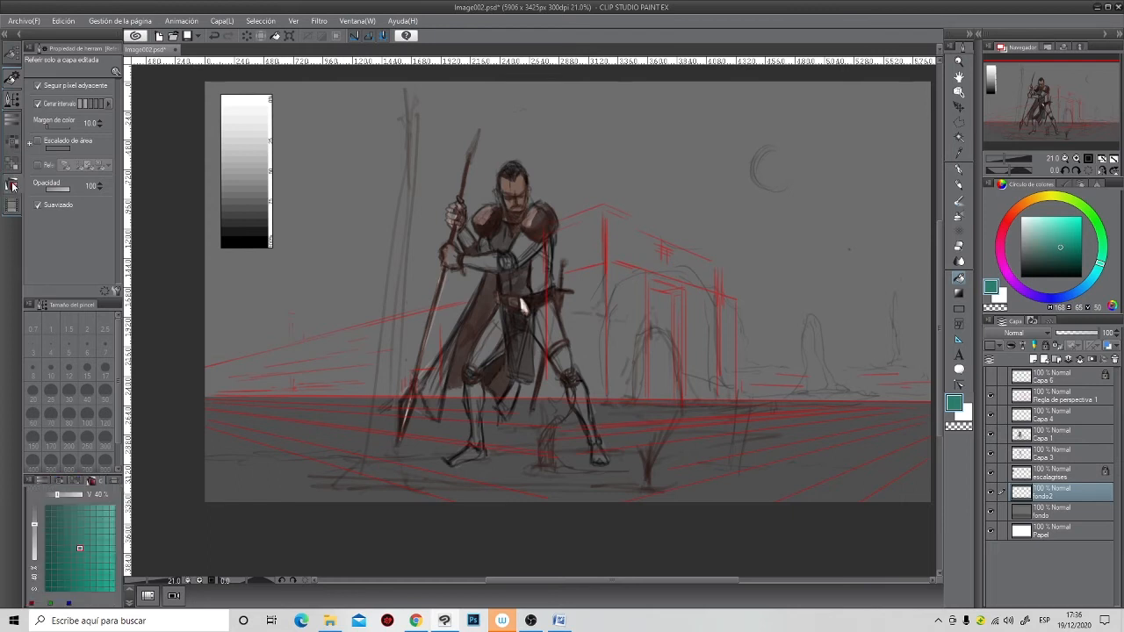
left_click(13, 166)
left_click(13, 142)
left_click(11, 102)
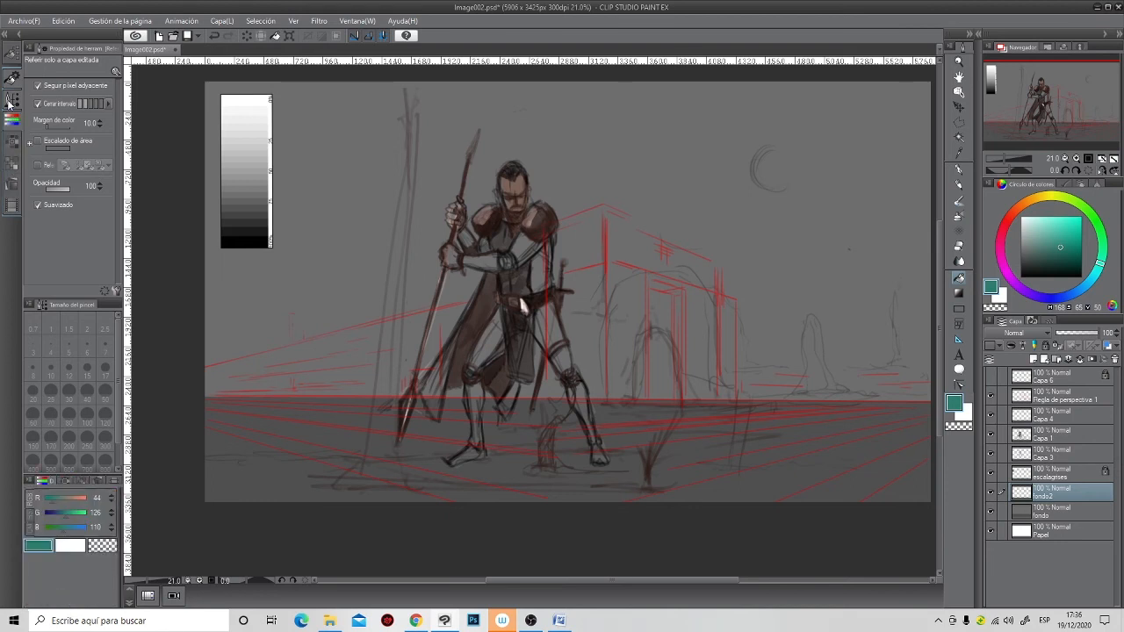
left_click(13, 55)
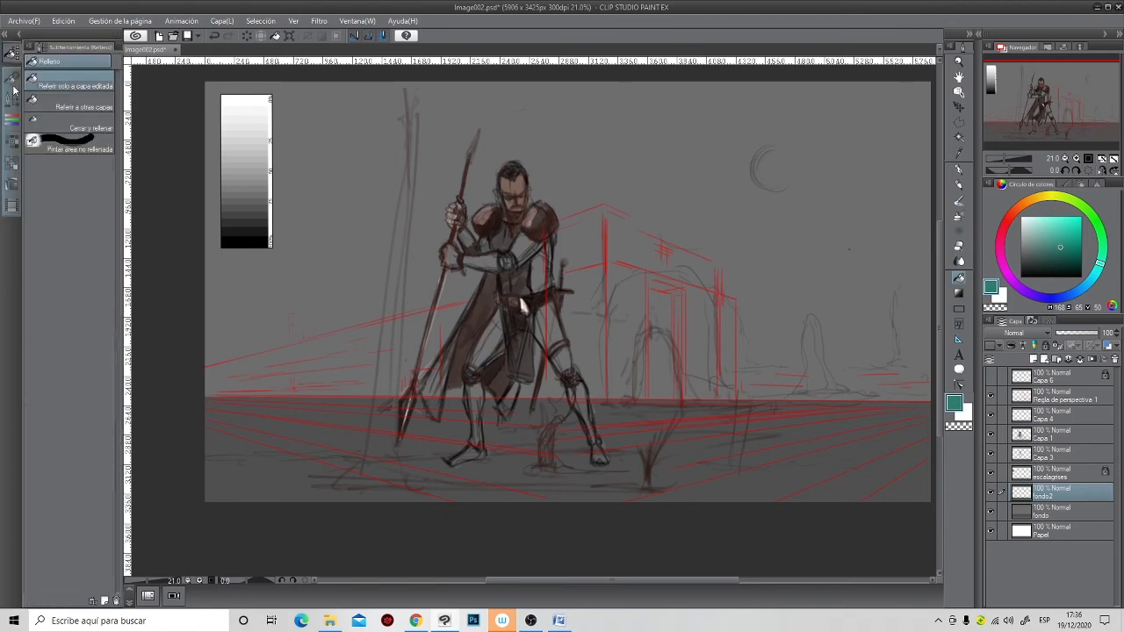
left_click(12, 81)
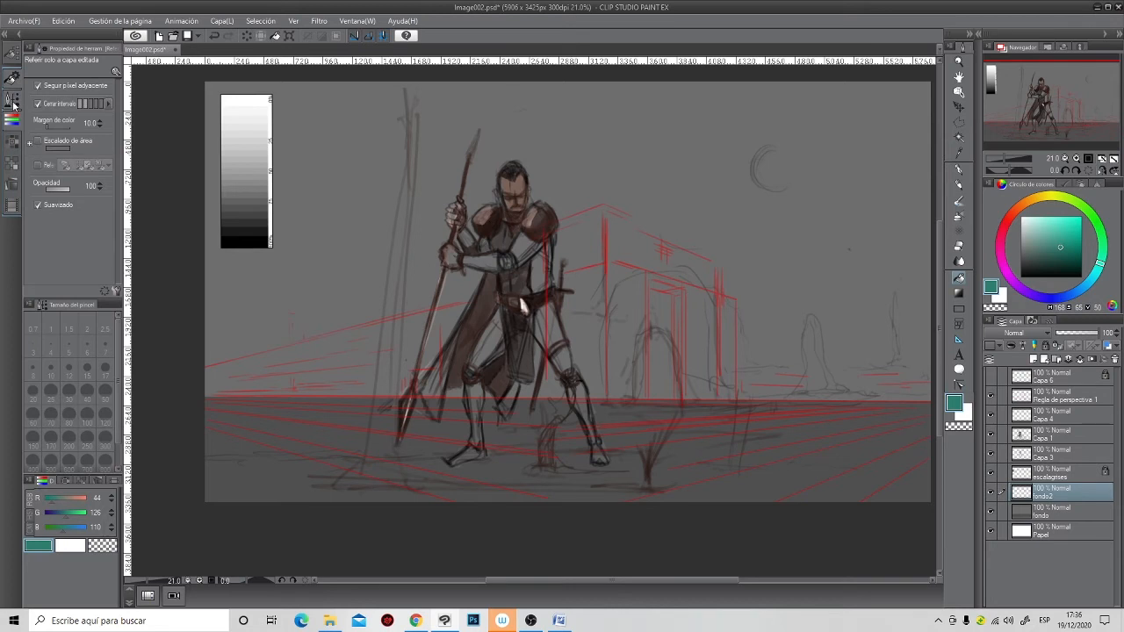
- Return to the Polyline selection and review its subtools and properties, the standard colour set and the intermediate colour palette
left_click(957, 132)
key("super+a")
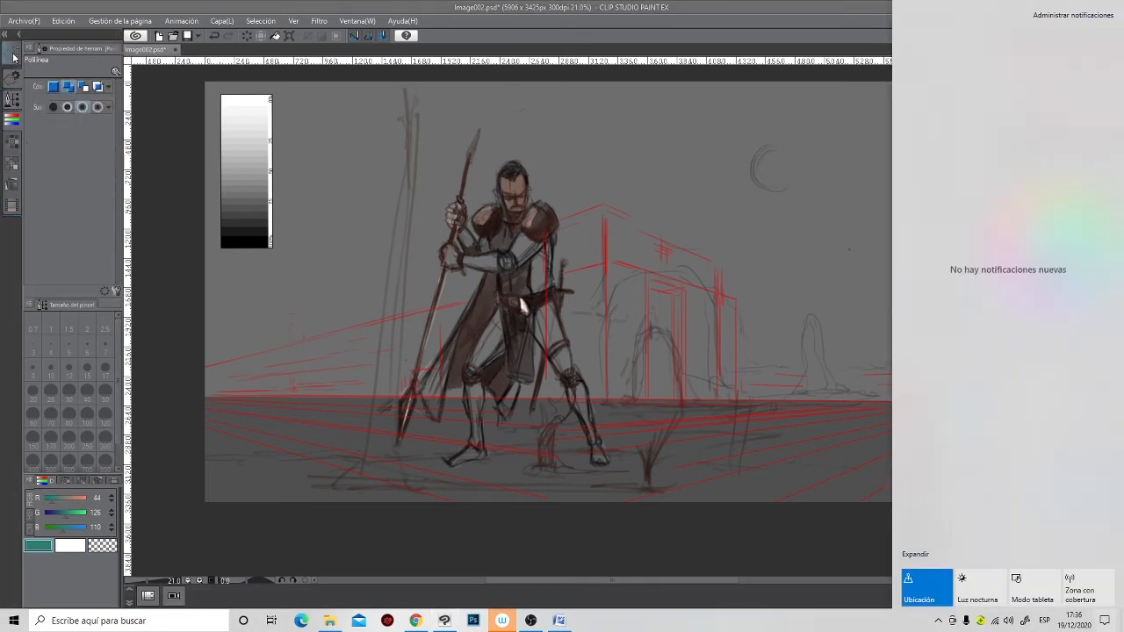
left_click(13, 55)
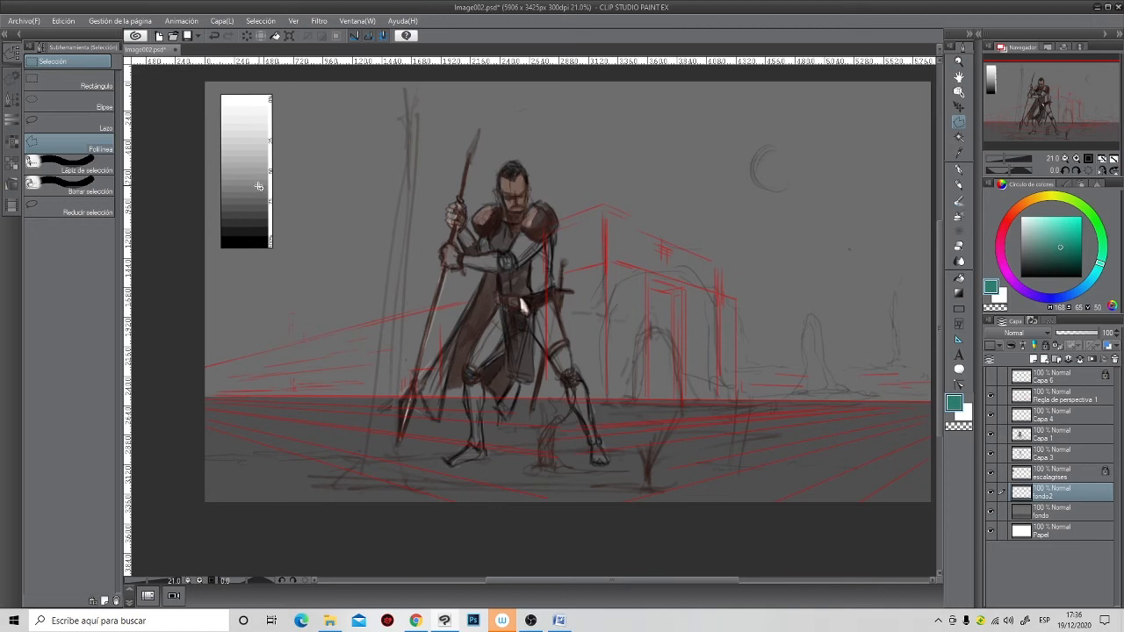
left_click(19, 35)
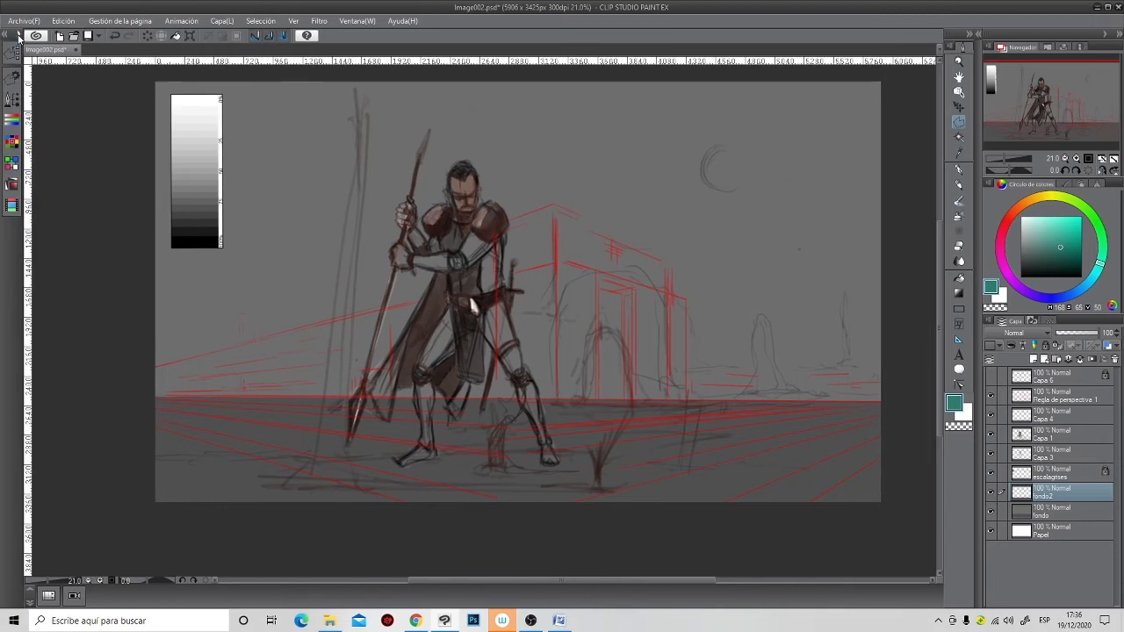
left_click(19, 35)
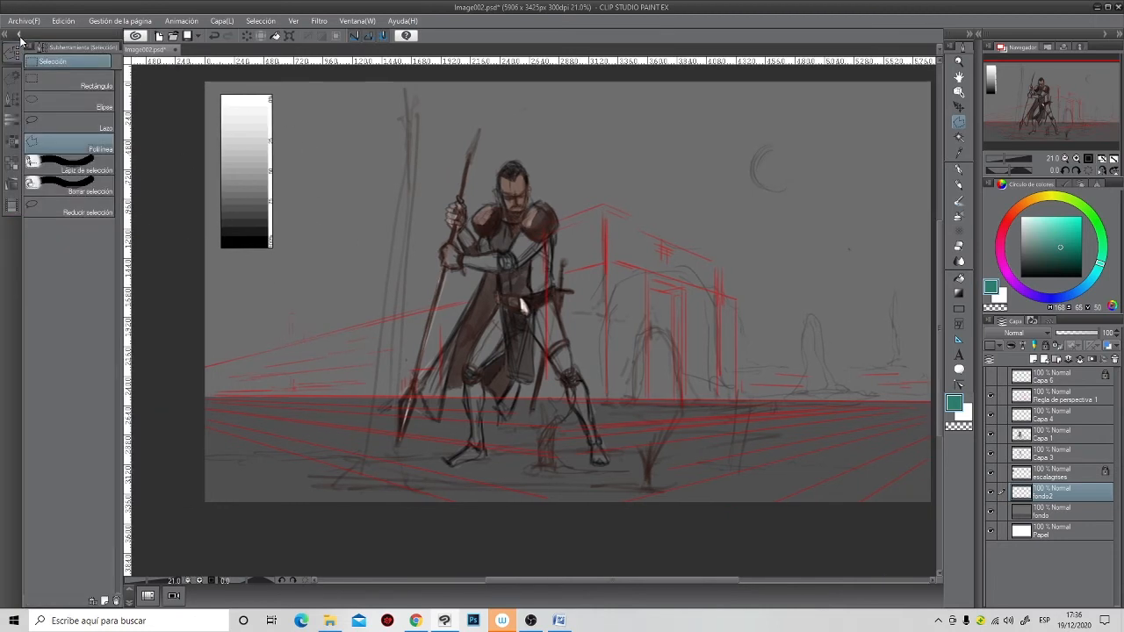
left_click(15, 125)
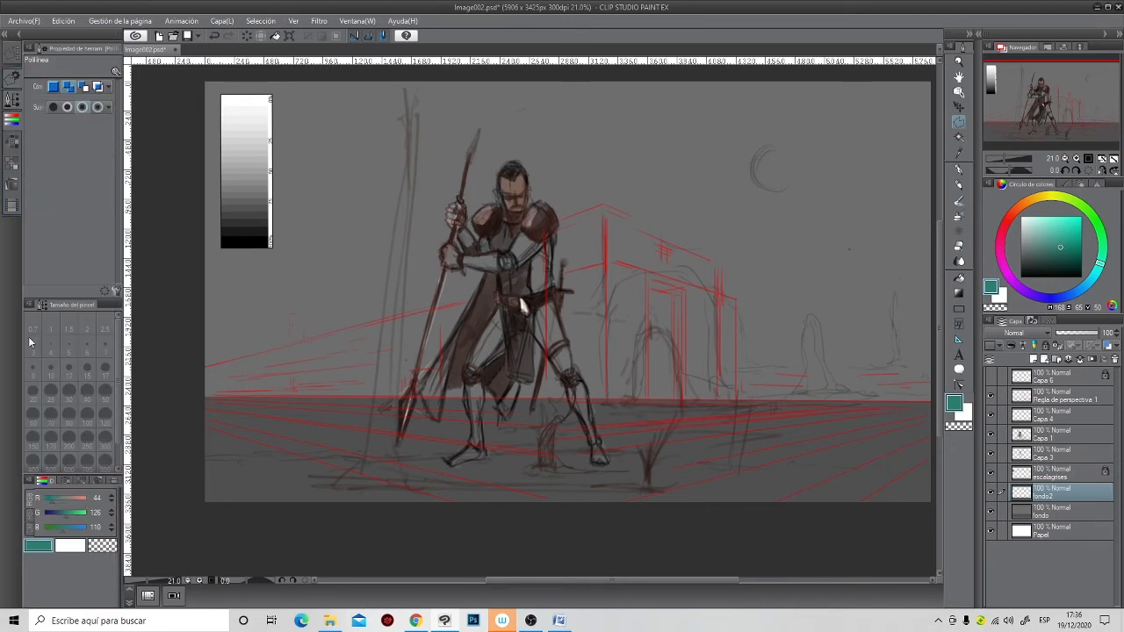
left_click(14, 140)
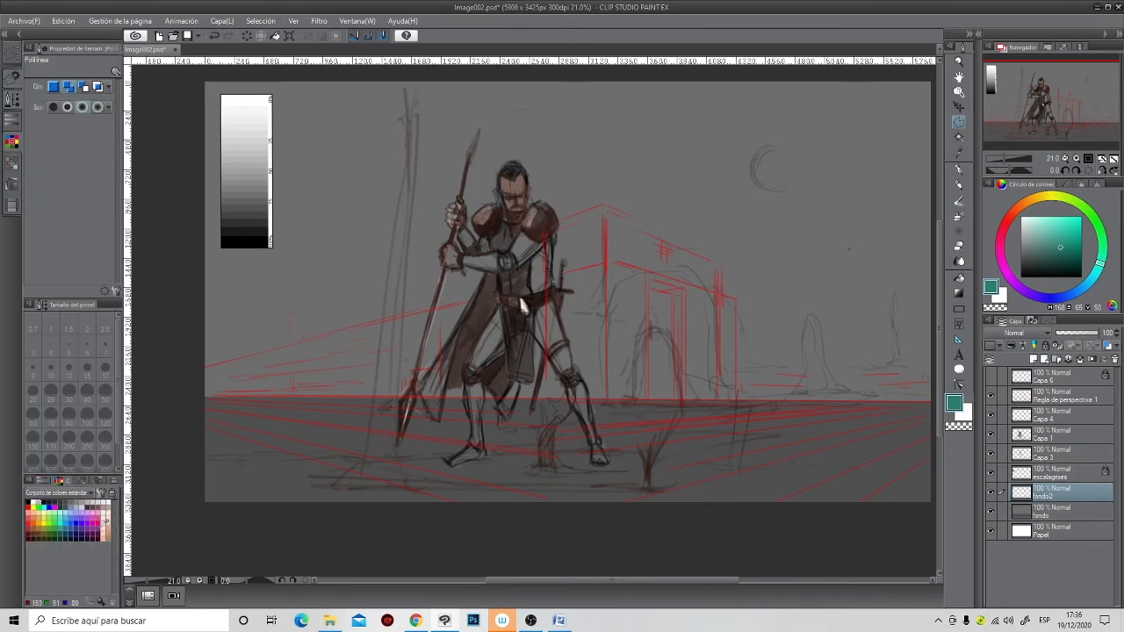
left_click(12, 164)
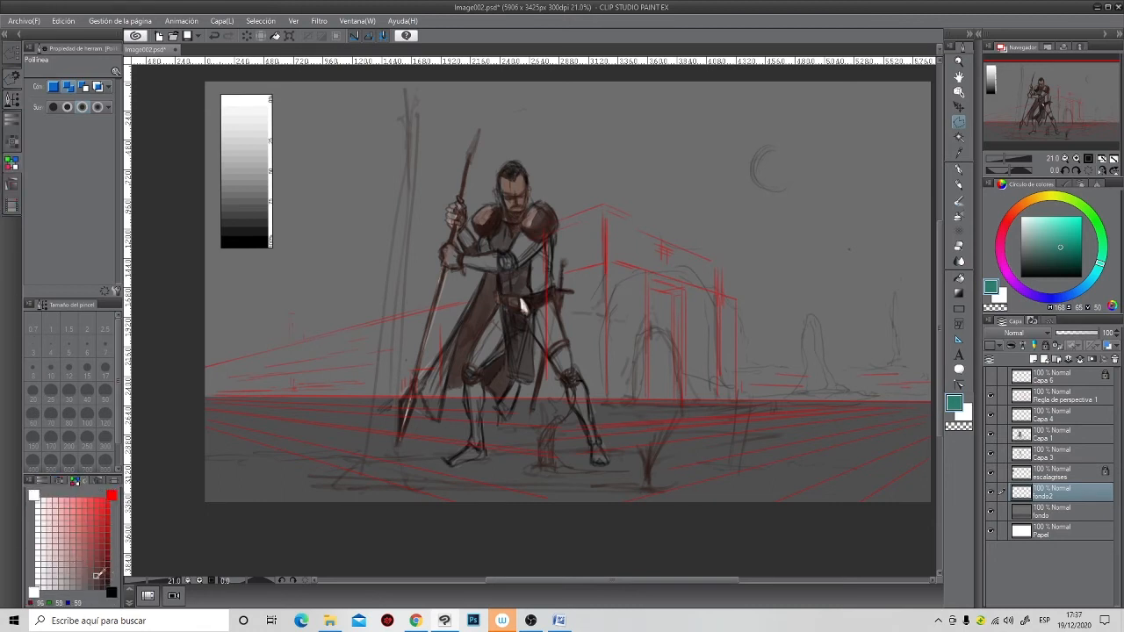
- Compare the standard and intermediate colour palettes and return to the list of Selection subtools
left_click(11, 185)
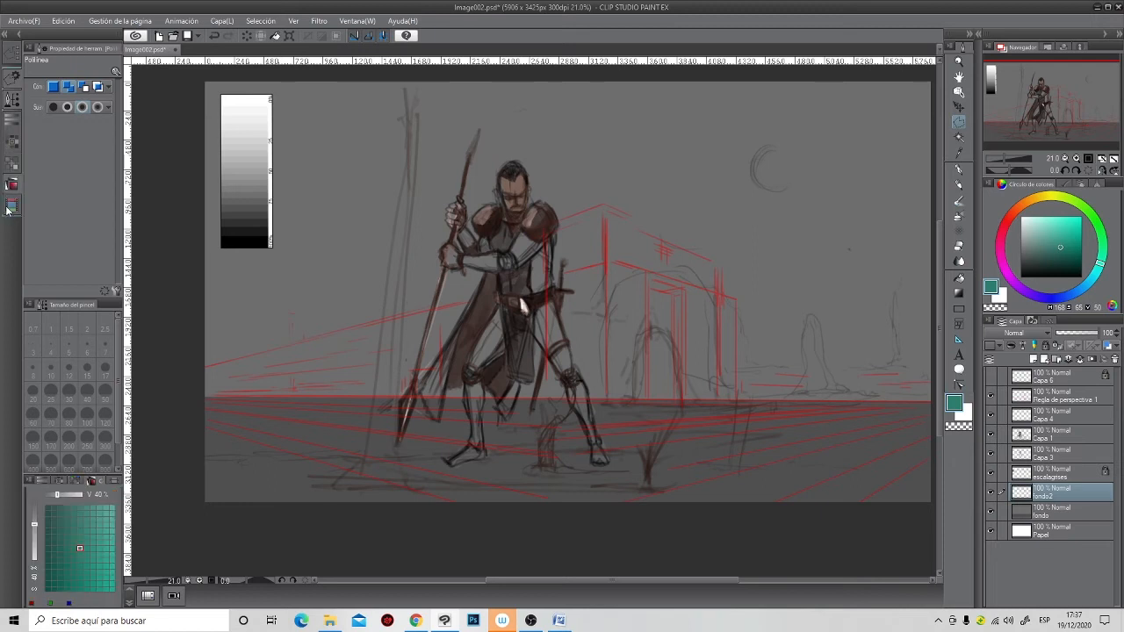
left_click(8, 208)
left_click(11, 187)
left_click(10, 164)
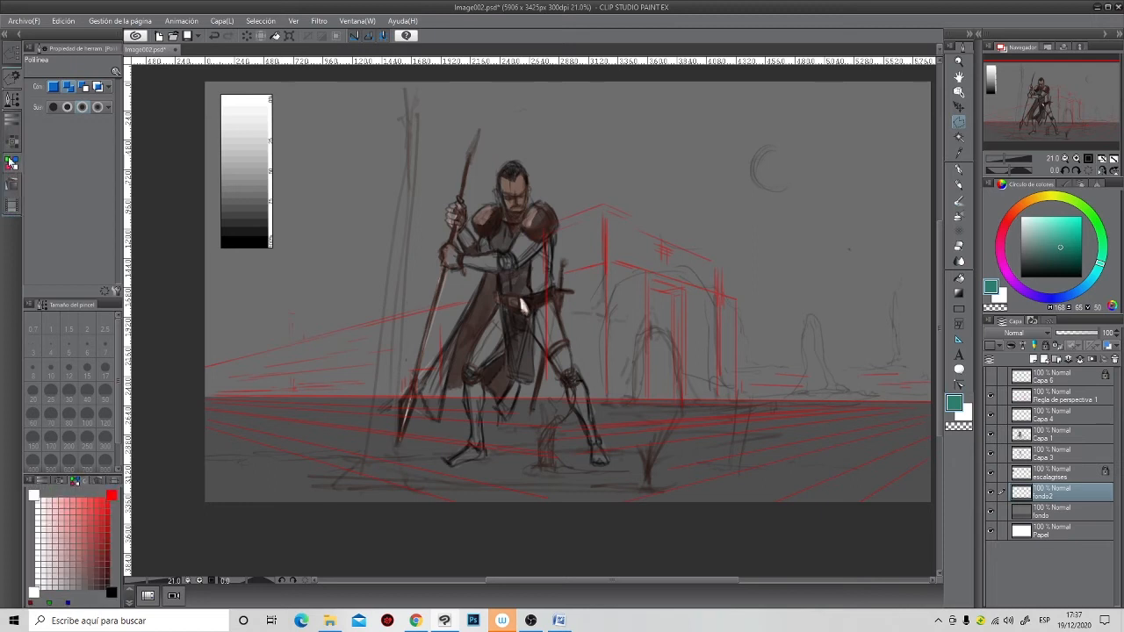
left_click(11, 83)
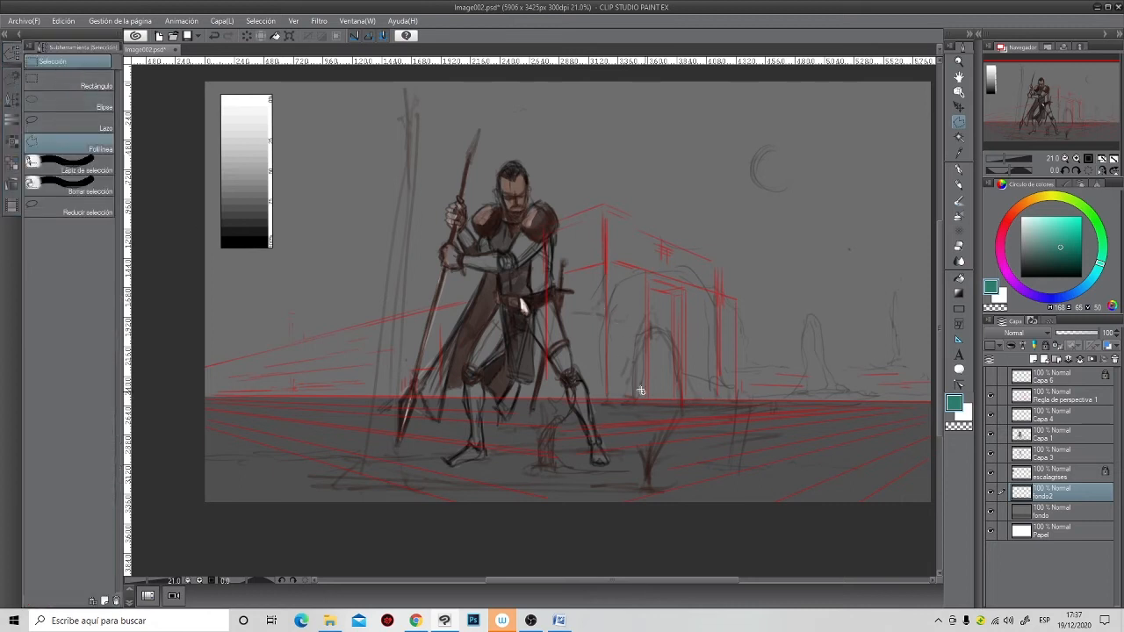
- Outline the background building's right-hand face with a Polyline selection, following the stepped roofline down to the horizon
left_click(607, 402)
left_click(603, 204)
left_click(635, 216)
left_click(639, 233)
left_click(718, 265)
left_click(737, 301)
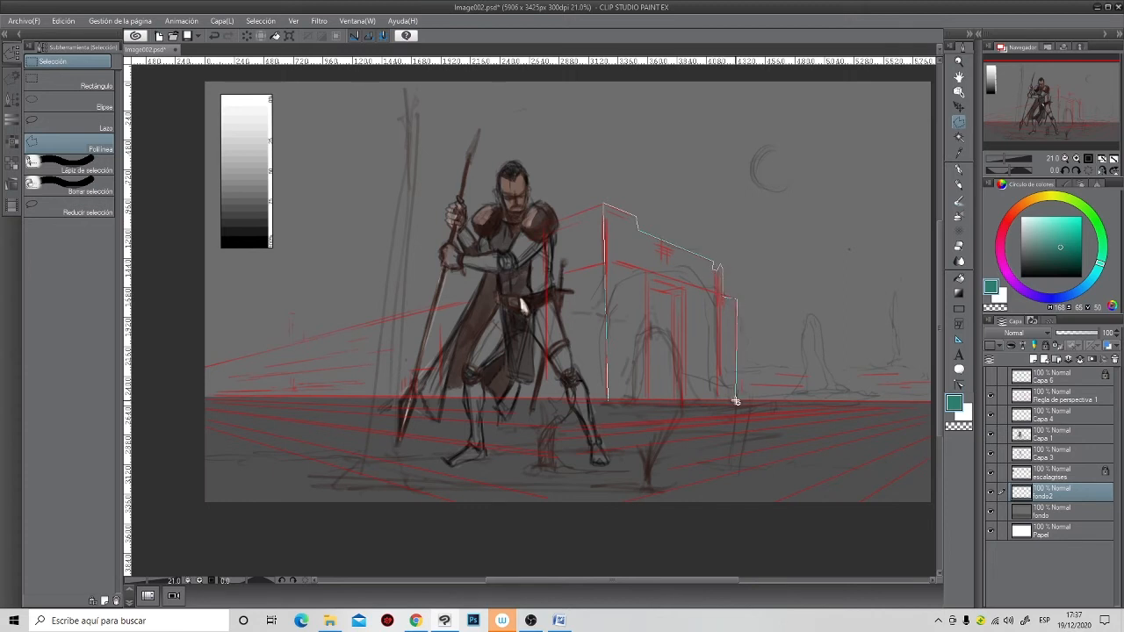
left_click(608, 404)
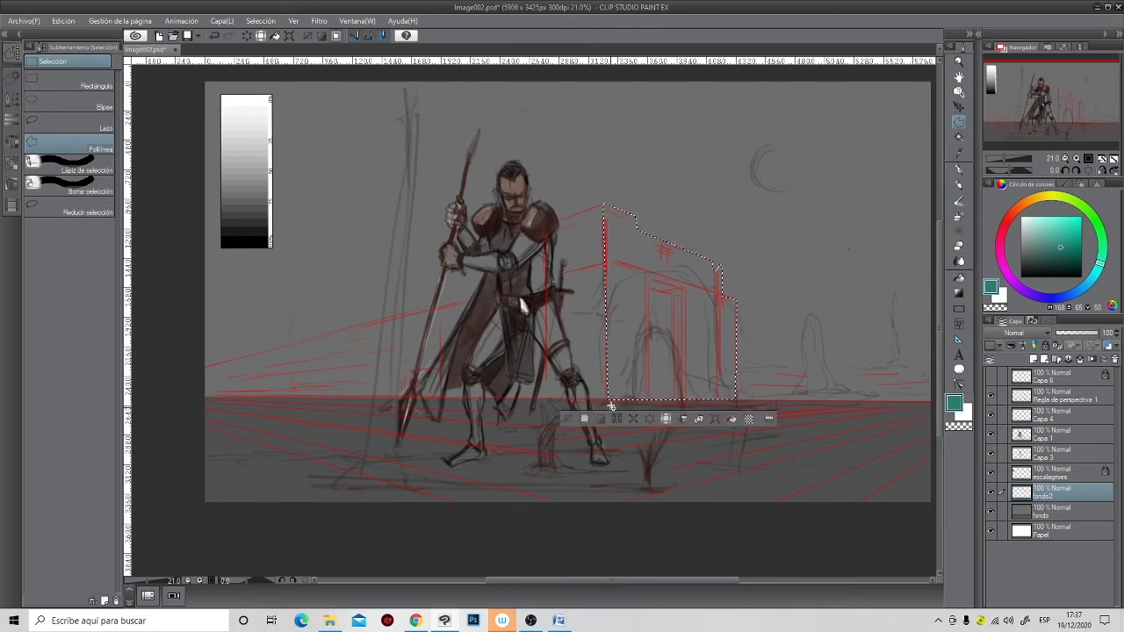
- Add the building's left-hand face and its lower stepped blocks behind the warrior to the selection with another Polyline outline
left_click(591, 405)
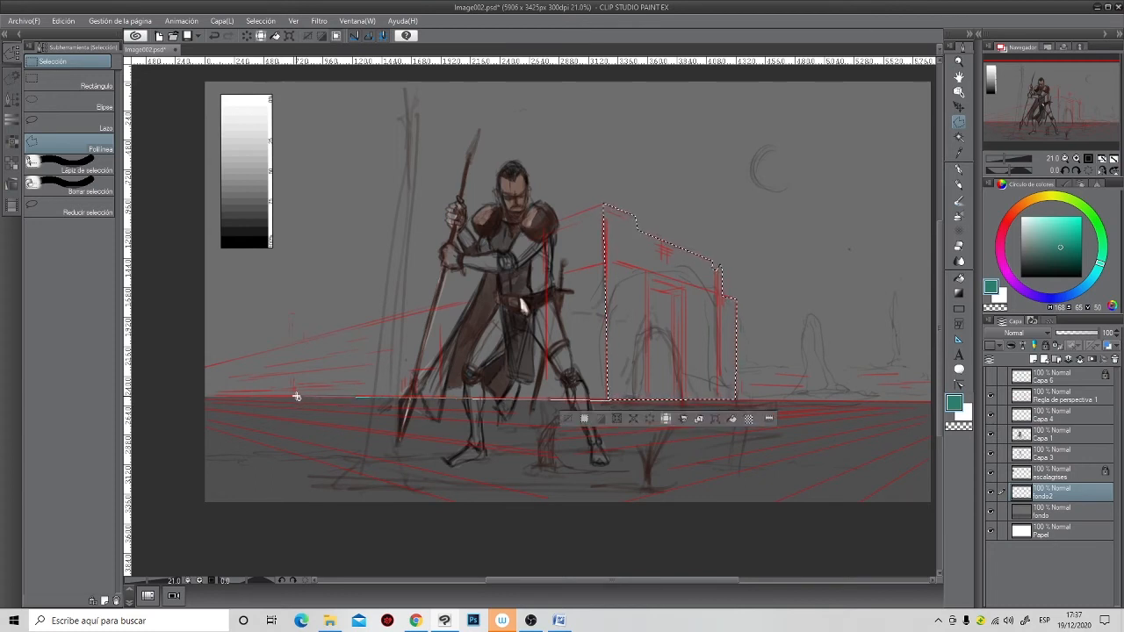
left_click(401, 396)
left_click(404, 372)
left_click(440, 369)
left_click(442, 309)
left_click(543, 279)
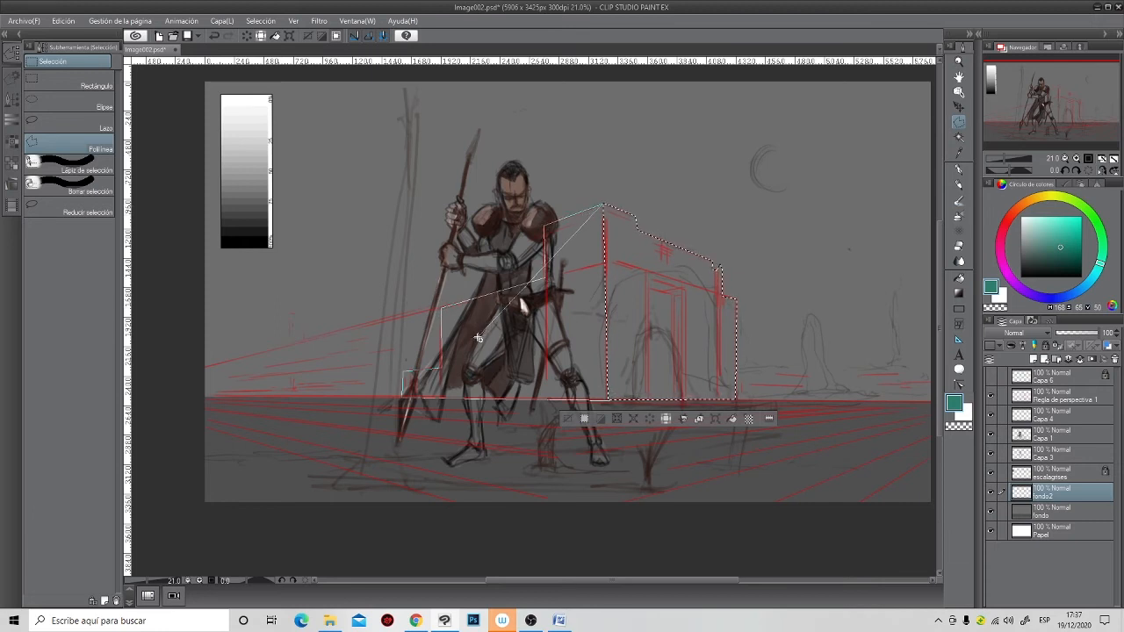
left_click(604, 207)
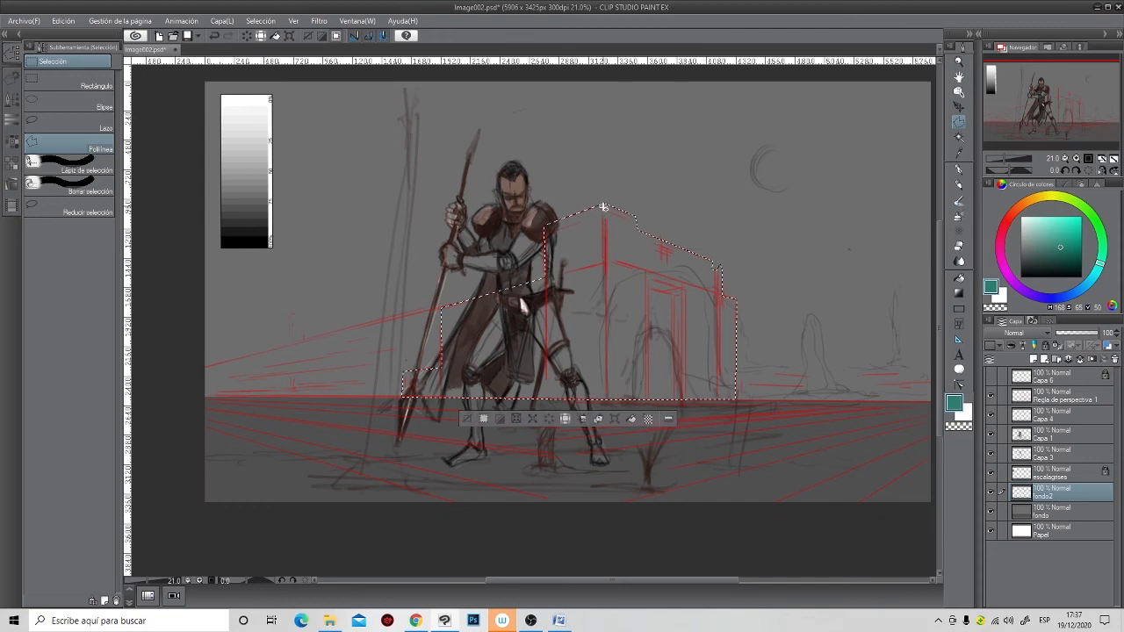
- Fill the selected building with a dark grey sampled from the grey scale, then clear the selection
left_click(959, 278)
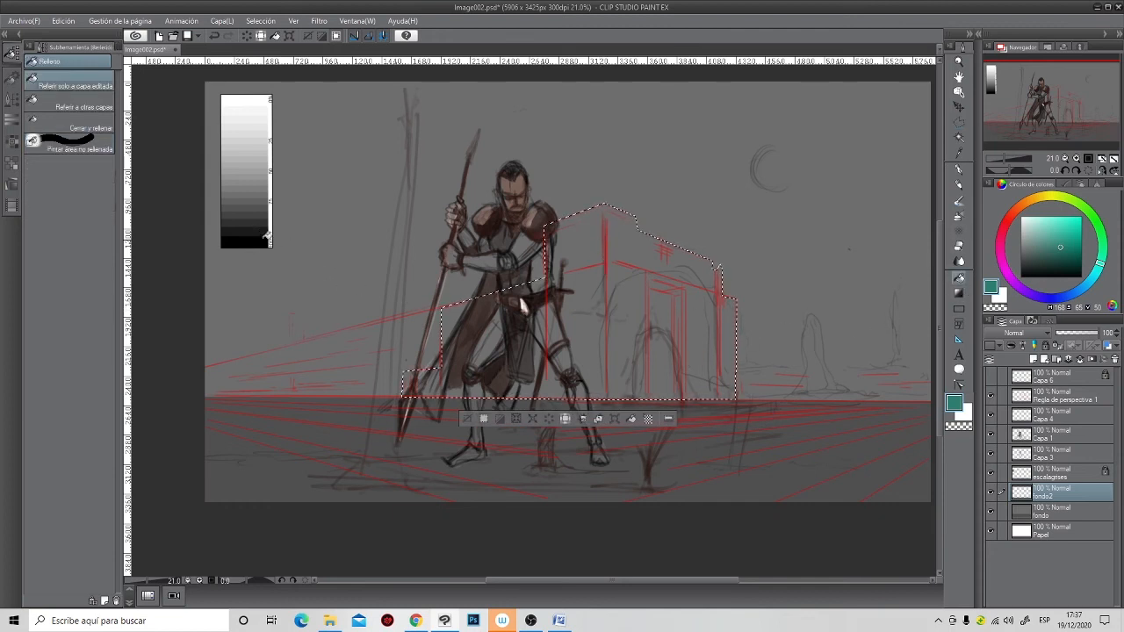
left_click(299, 222, "alt")
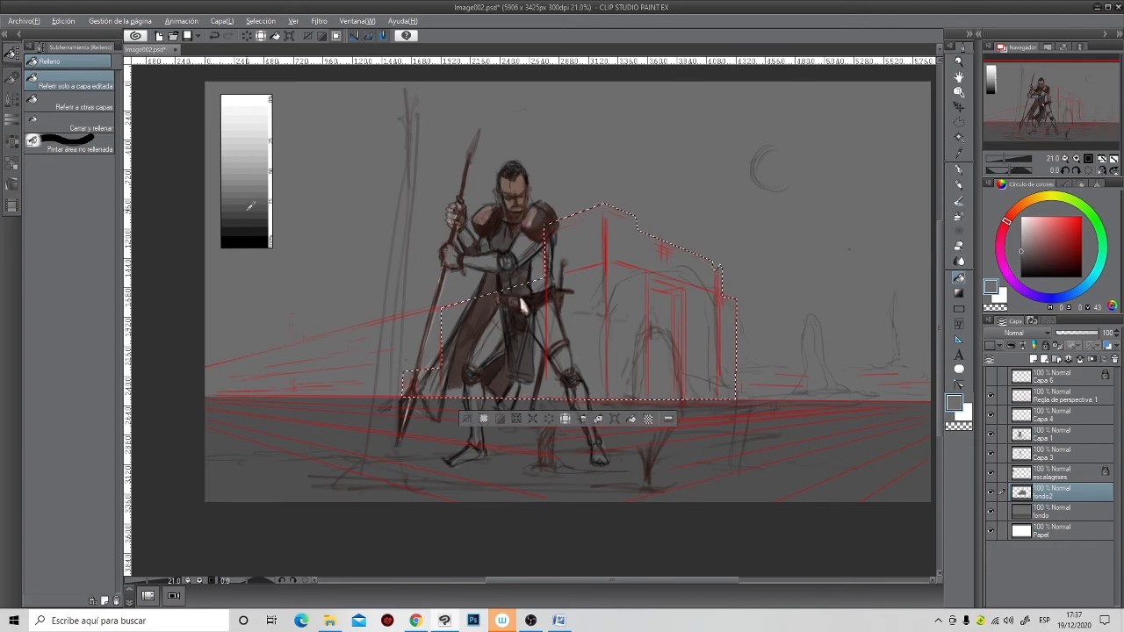
left_click(251, 218, "alt")
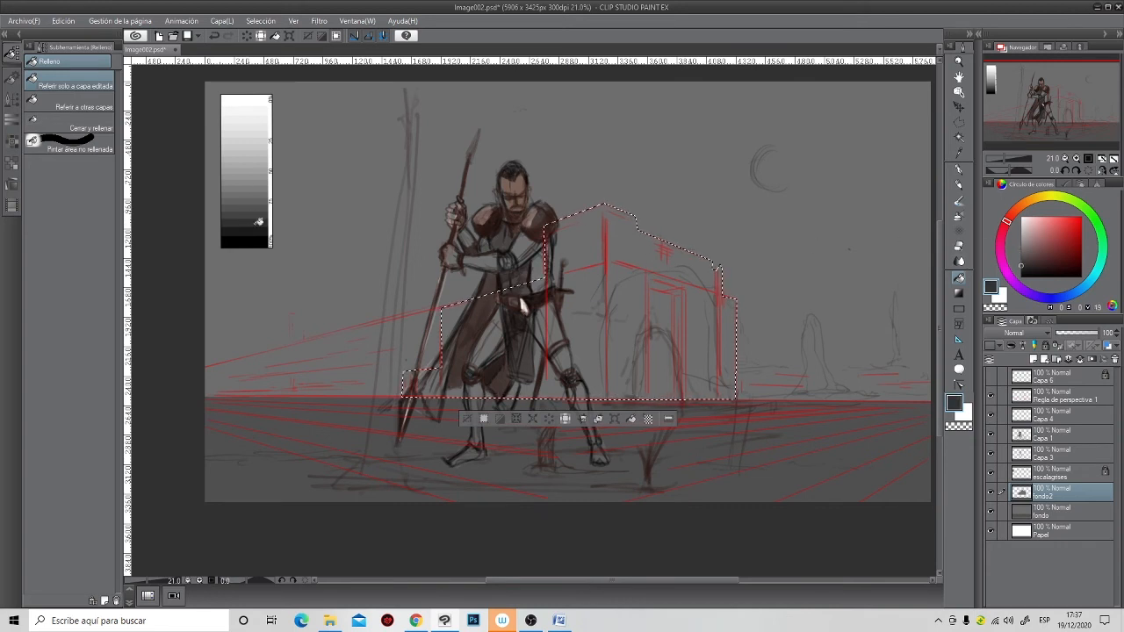
left_click(533, 432)
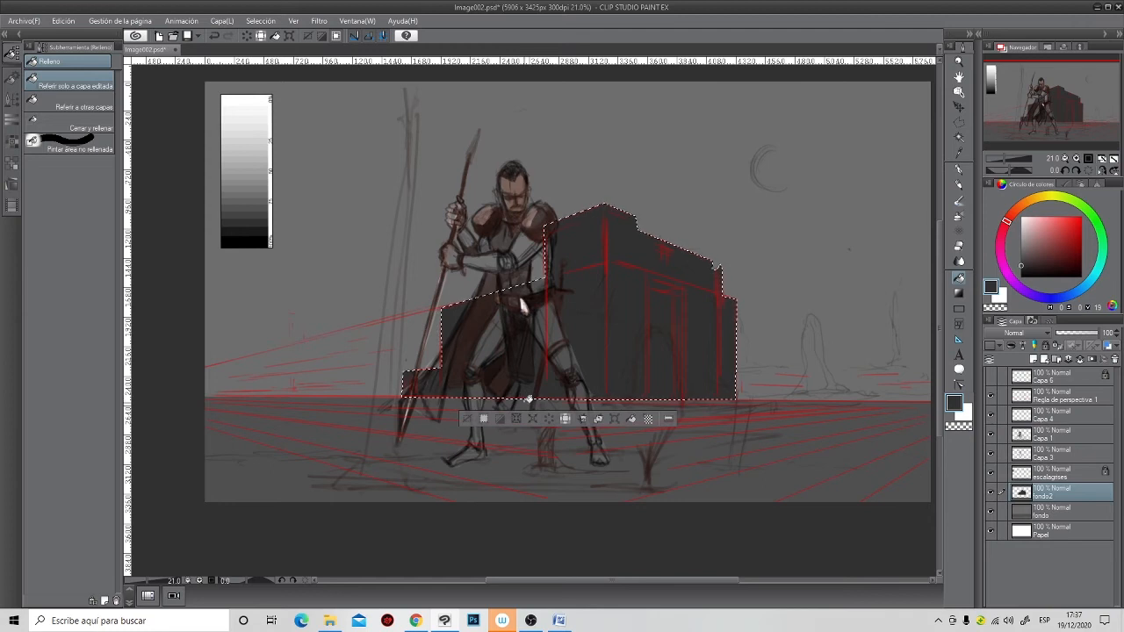
left_click(484, 419)
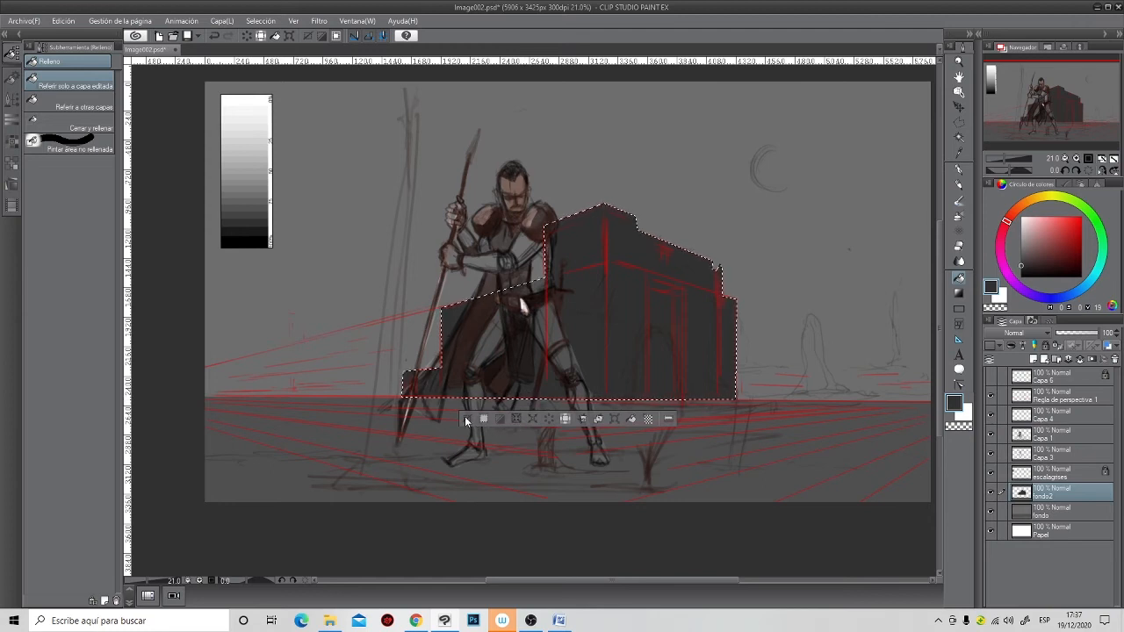
- Outline the tall trunk beside the warrior with a Polyline selection, including its flared top and base, and fill it with the same dark grey
scroll(518, 439, "down", 1)
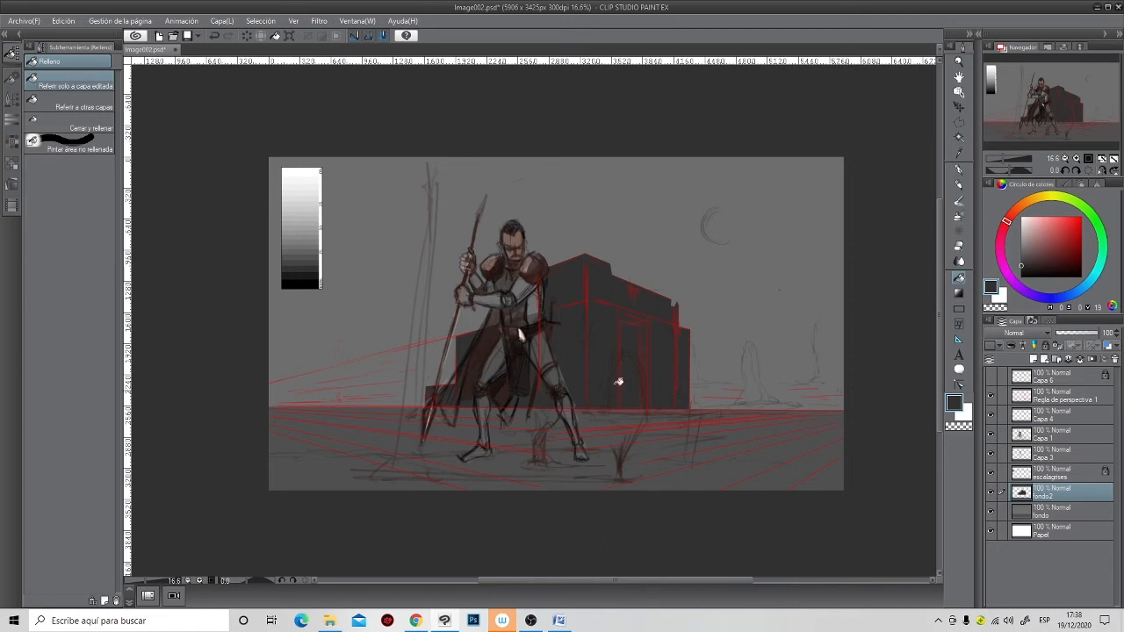
left_click(959, 122)
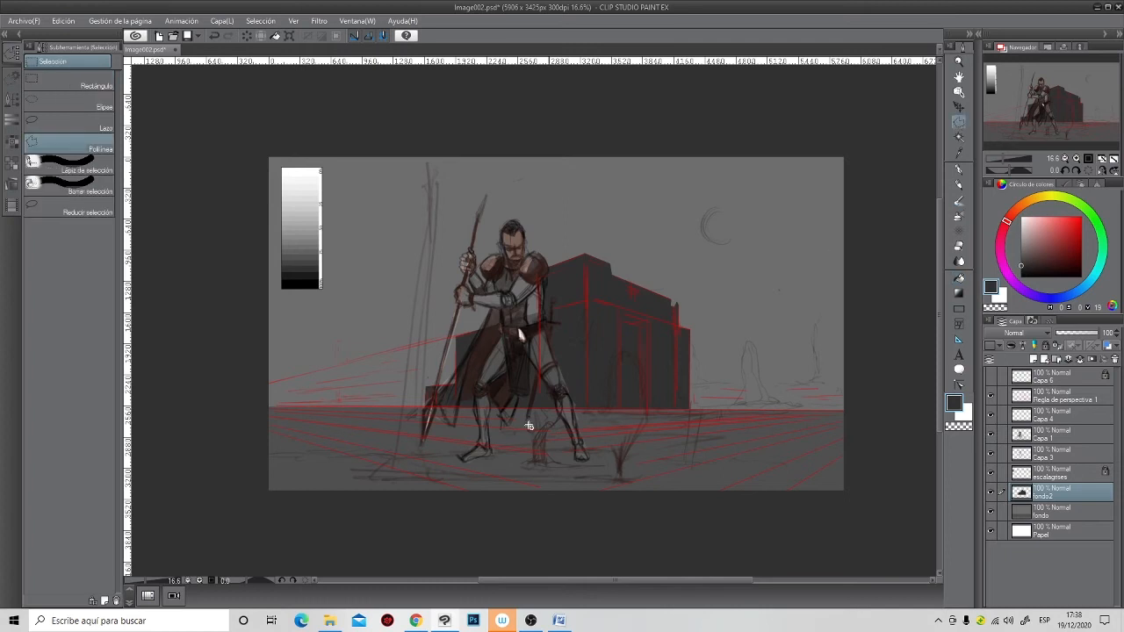
left_click(377, 460)
left_click(342, 471)
left_click(450, 482)
left_click(422, 457)
left_click(440, 185)
left_click(462, 164)
left_click(447, 145)
left_click(399, 153)
left_click(428, 163)
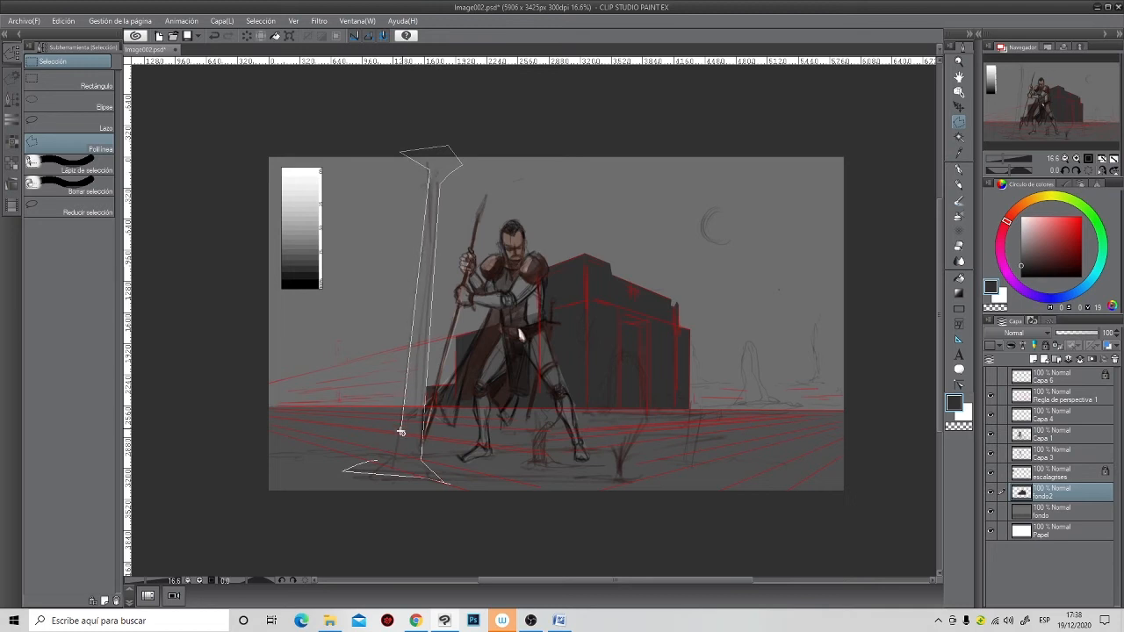
left_click(378, 460)
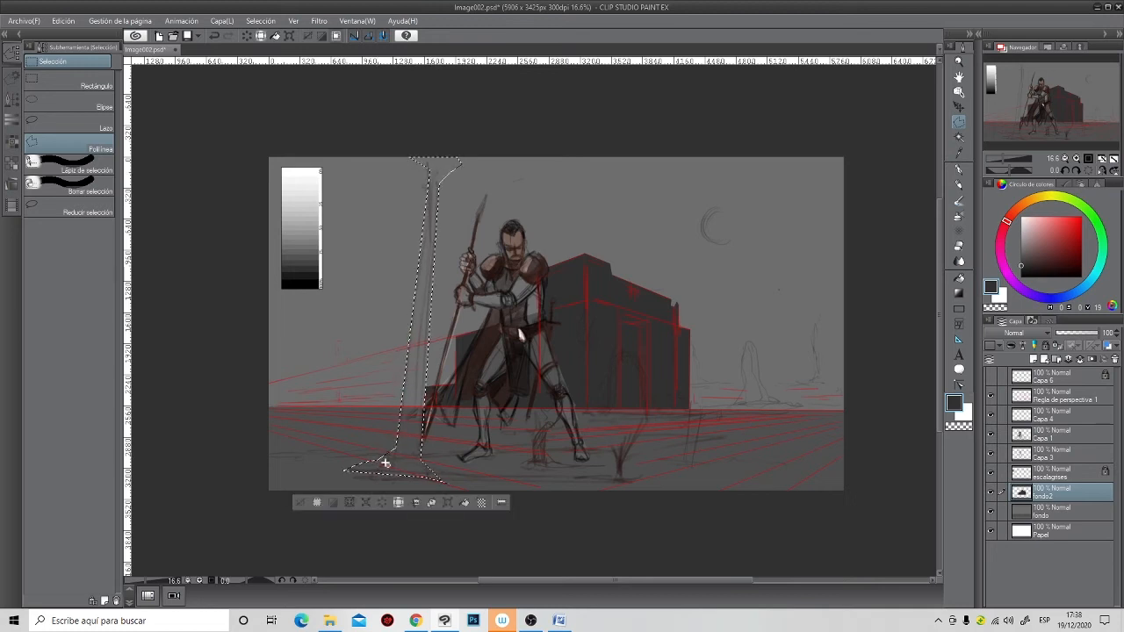
left_click(960, 280)
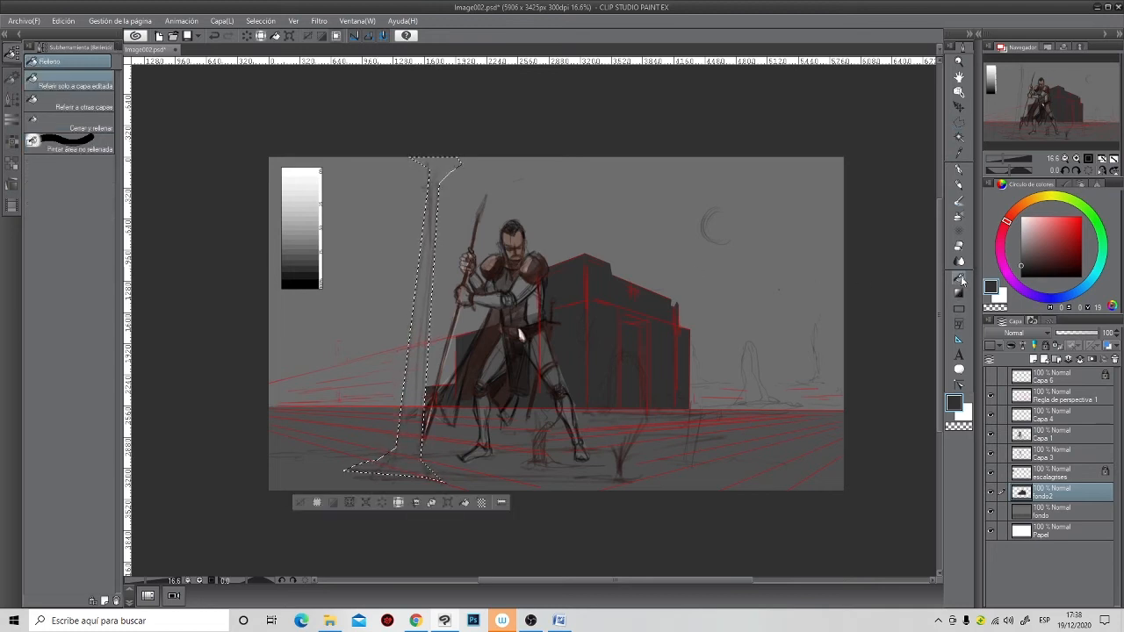
left_click(433, 451)
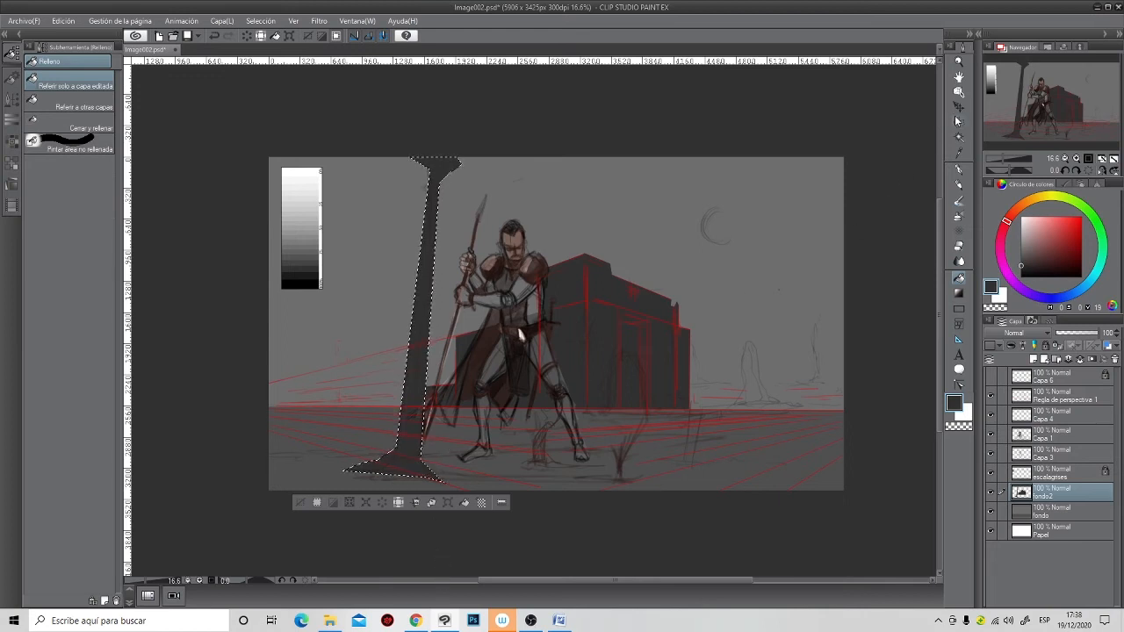
- Extend the trunk's base farther left with a Polyline selection, fill the added area with dark grey and clear the selection
key("m")
left_click(344, 471)
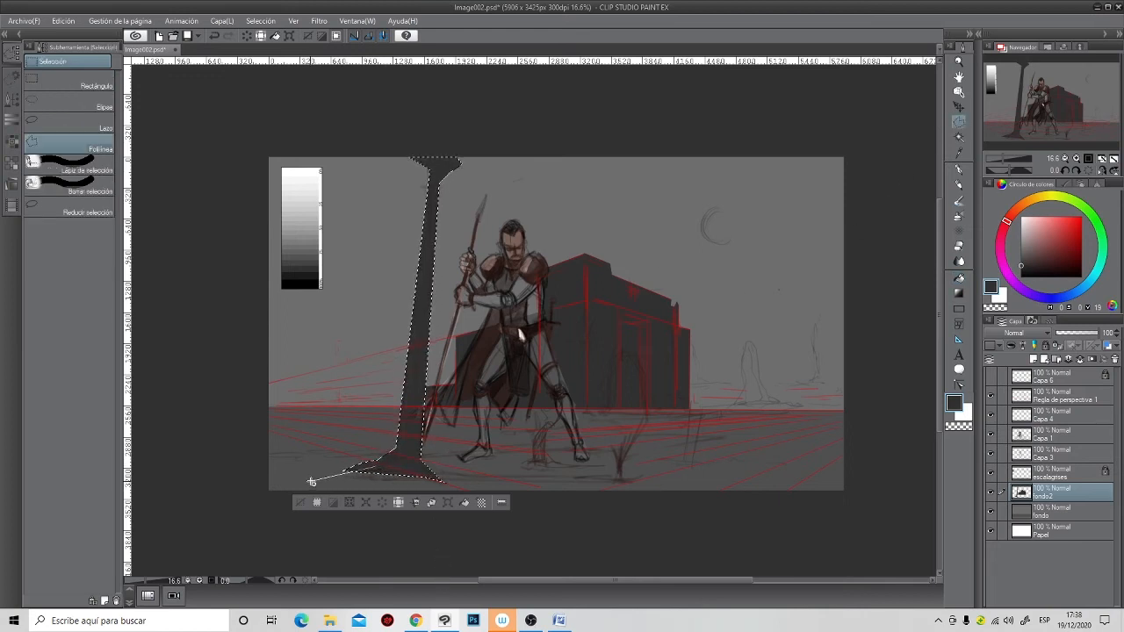
left_click(317, 479)
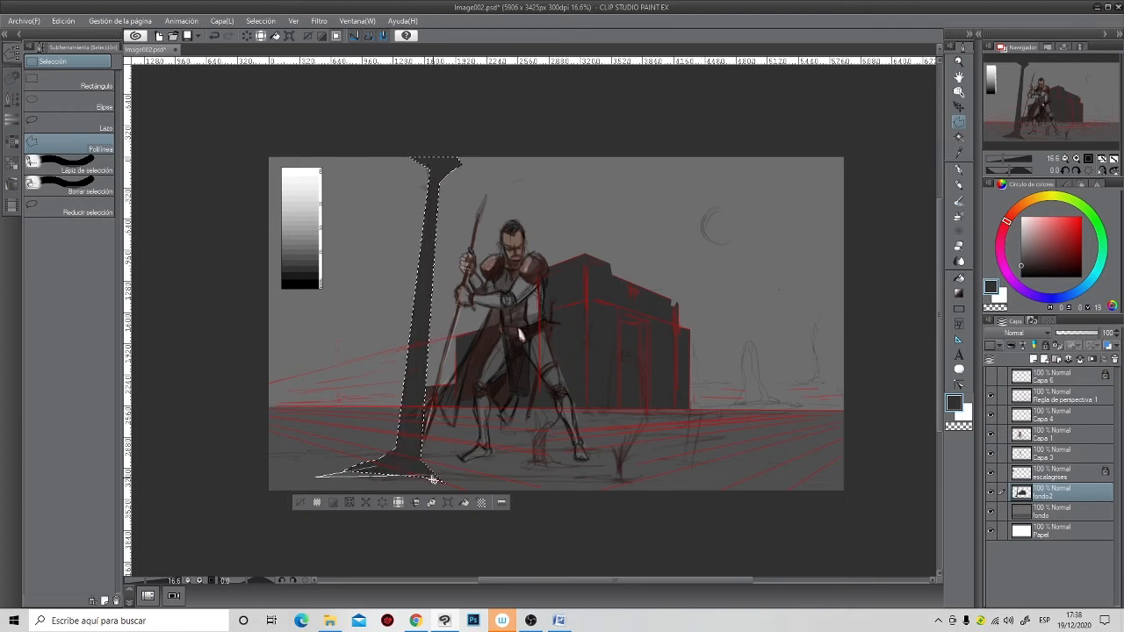
double_click(430, 483)
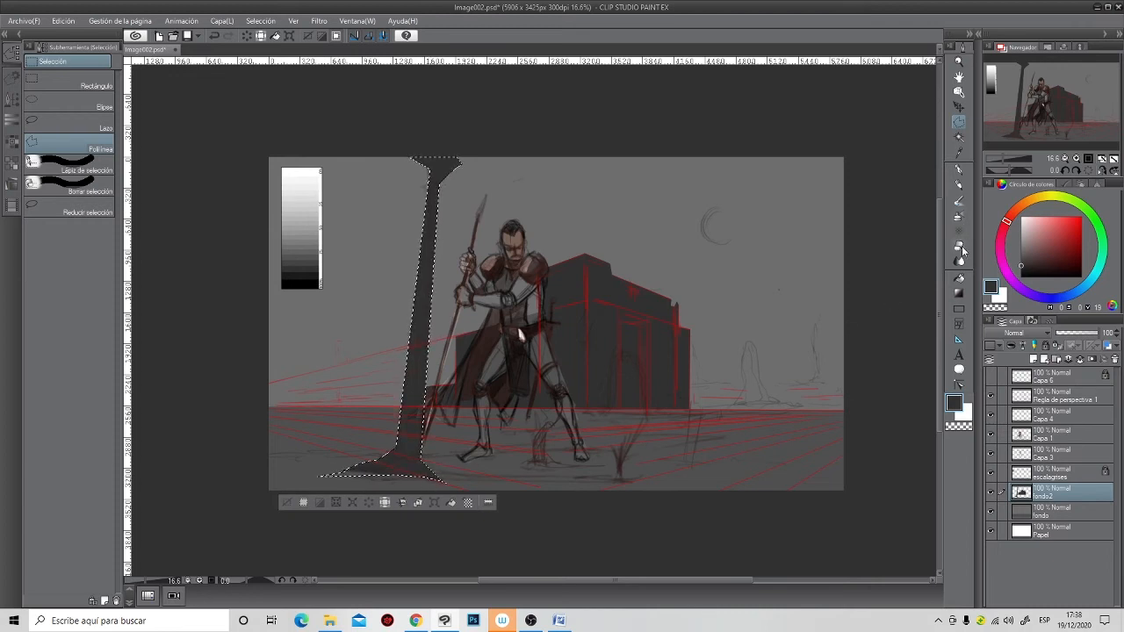
key("g")
left_click(357, 468)
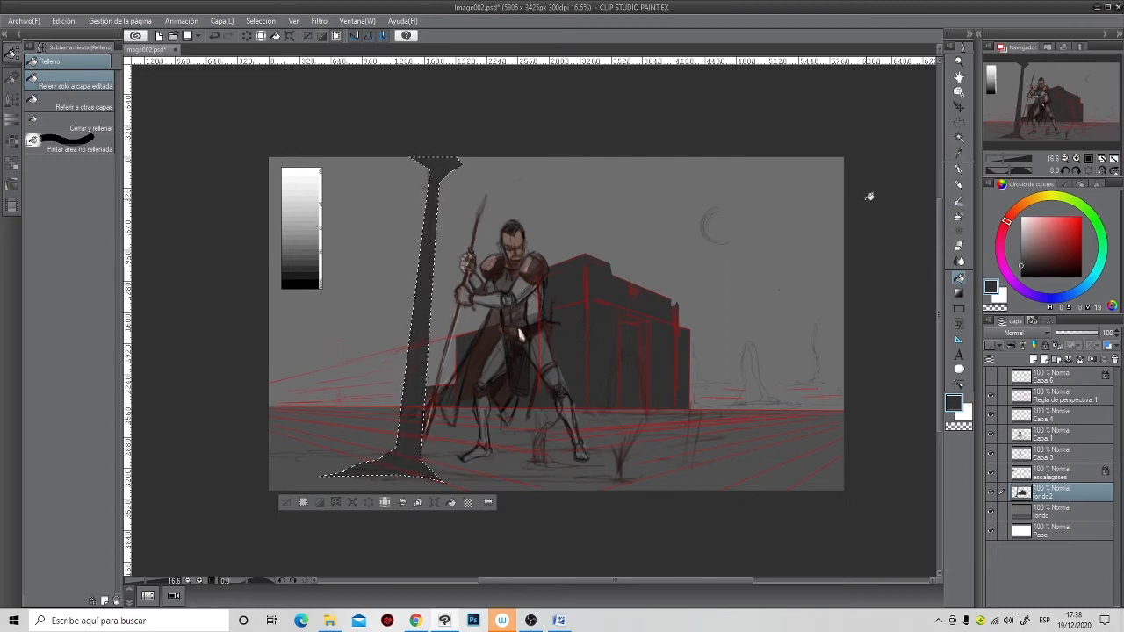
key("ctrl+d")
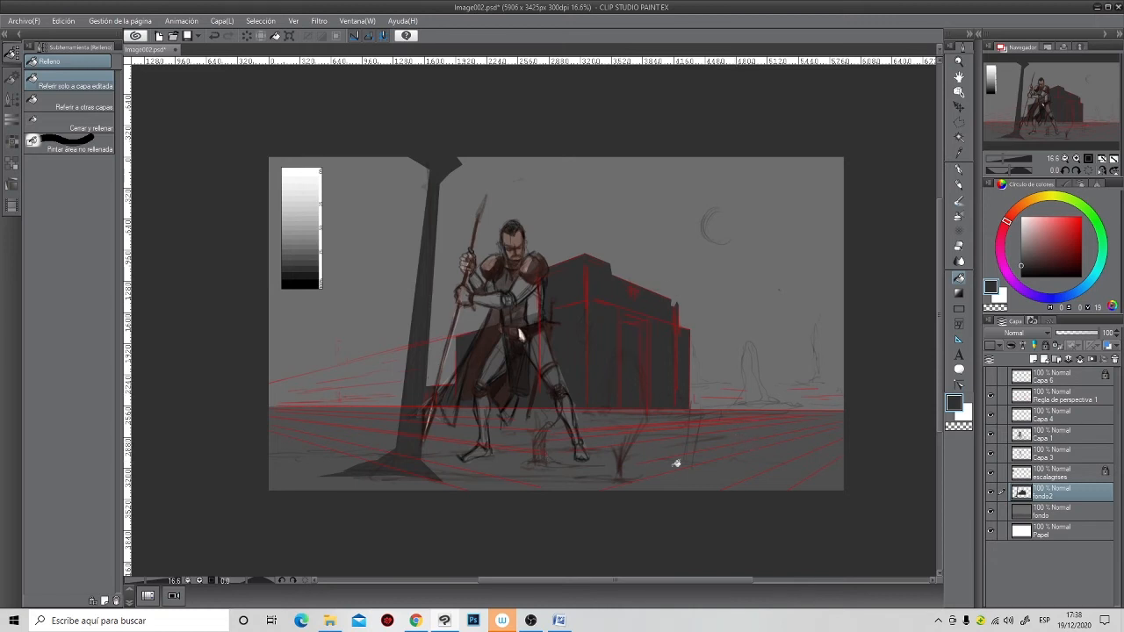
- Hide the perspective ruler layer and check the fondo2 shapes by switching that layer's visibility off and on
left_click(993, 397)
left_click(992, 492)
left_click(992, 492)
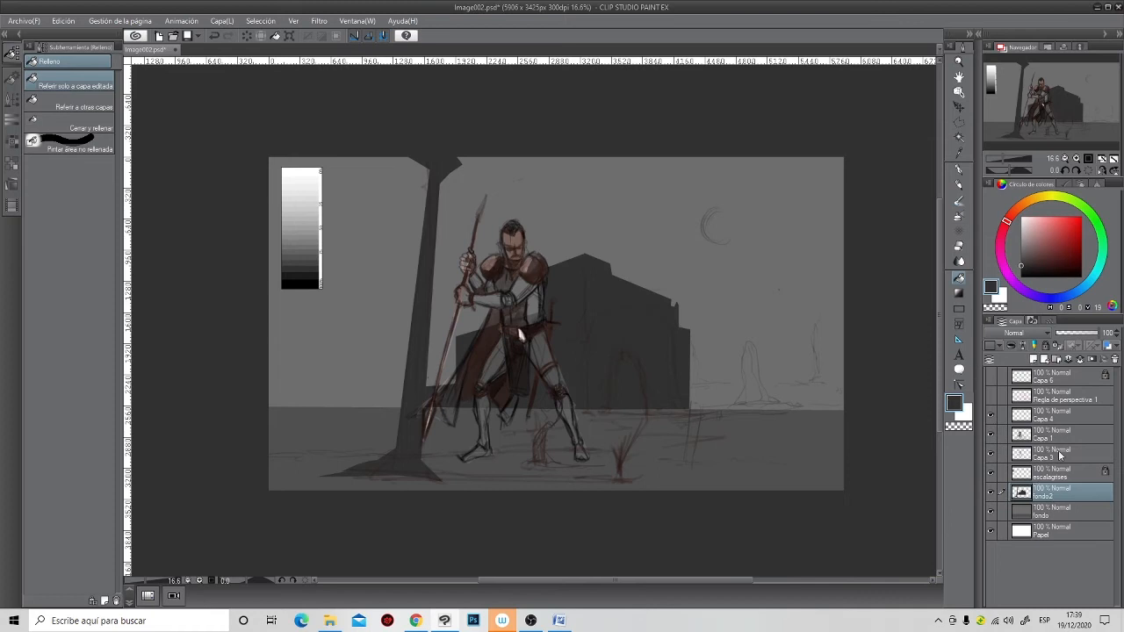
- Duplicate the fondo2 layer that holds the building and trunk silhouettes
right_click(1057, 499)
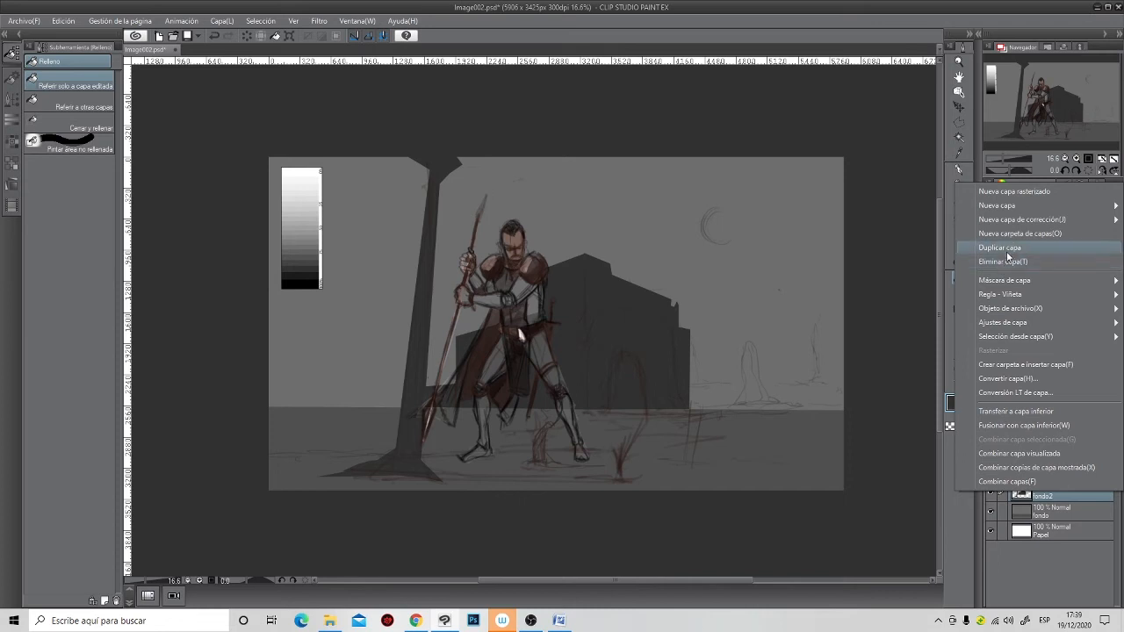
mouse_move(1006, 290)
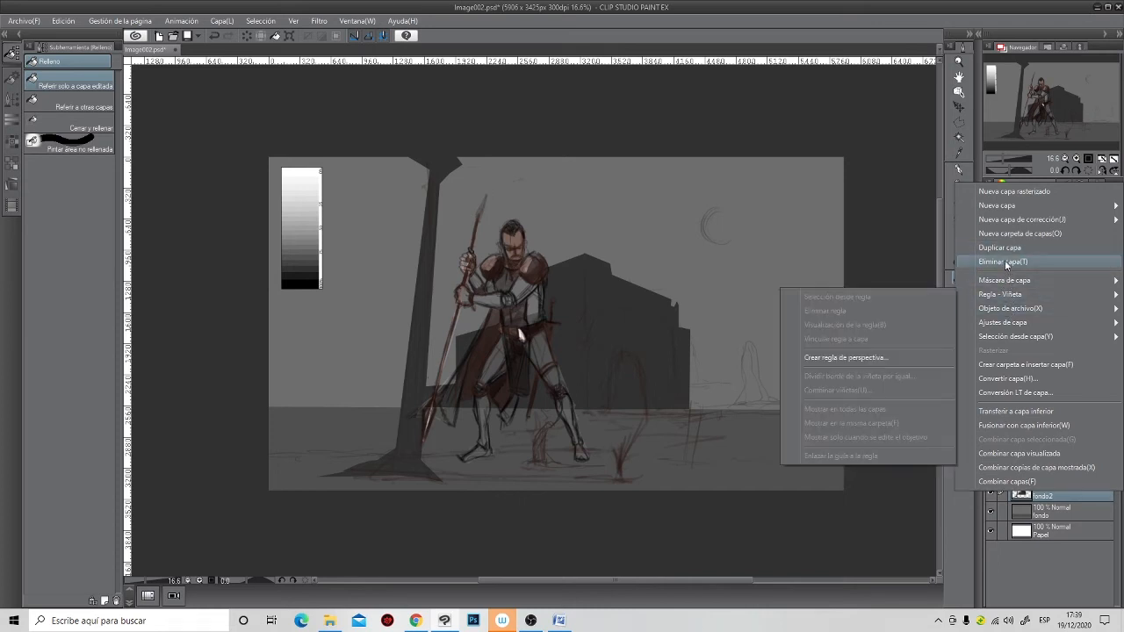
left_click(1006, 249)
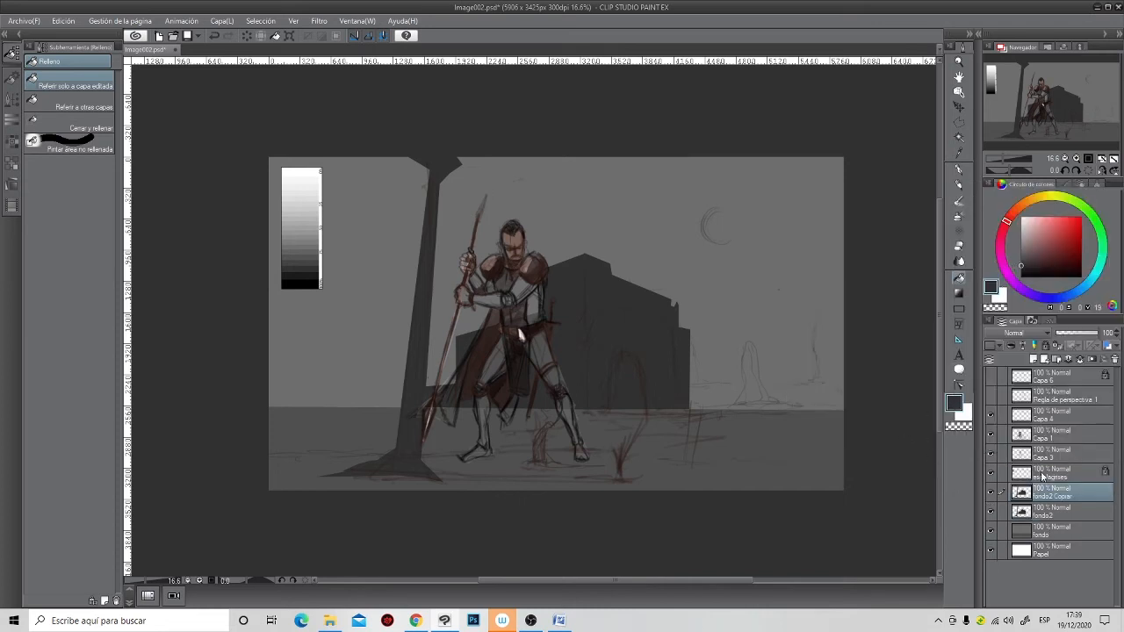
- Try the Multiplicación blend mode on the duplicated fondo2 layer and undo the change
left_click(1021, 337)
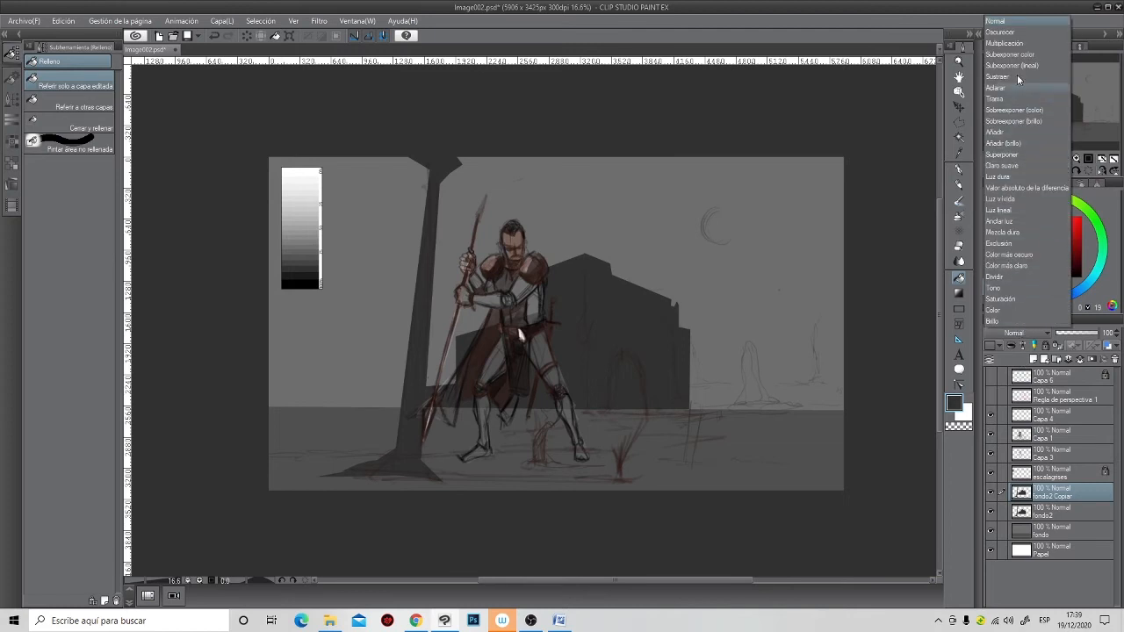
left_click(1010, 43)
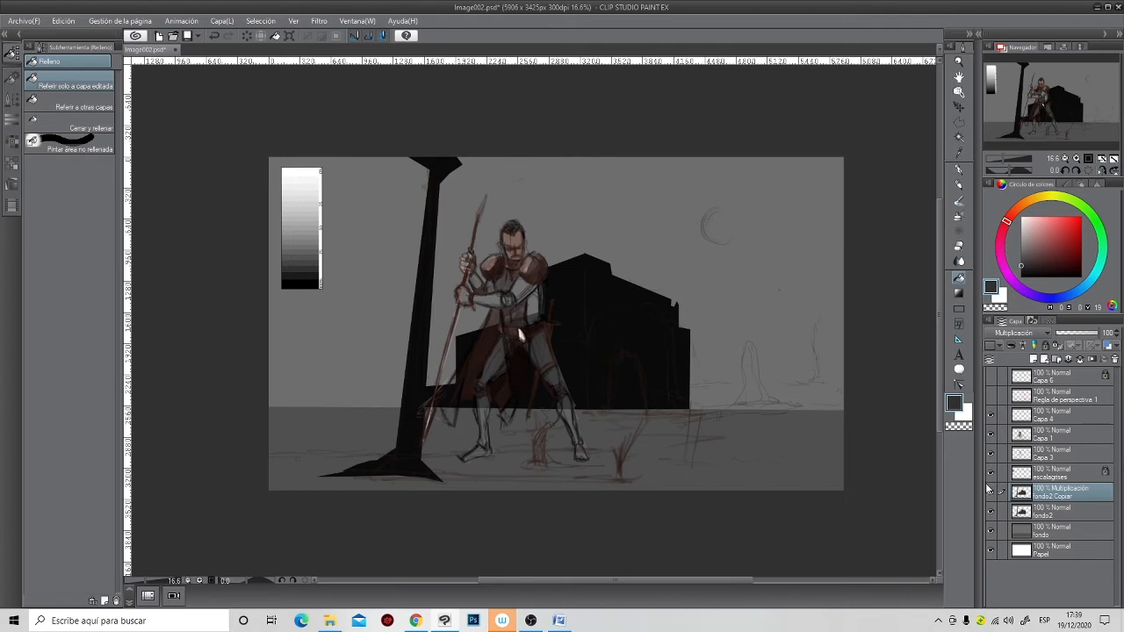
key("ctrl+z")
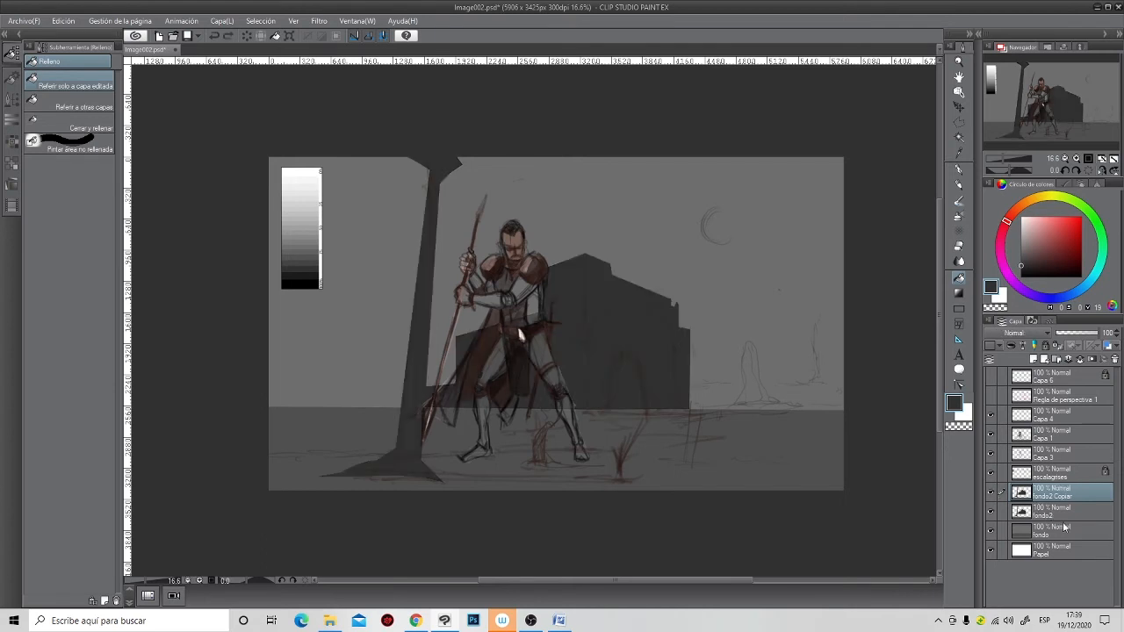
- Undo the duplication of the fondo2 layer
key("ctrl+z")
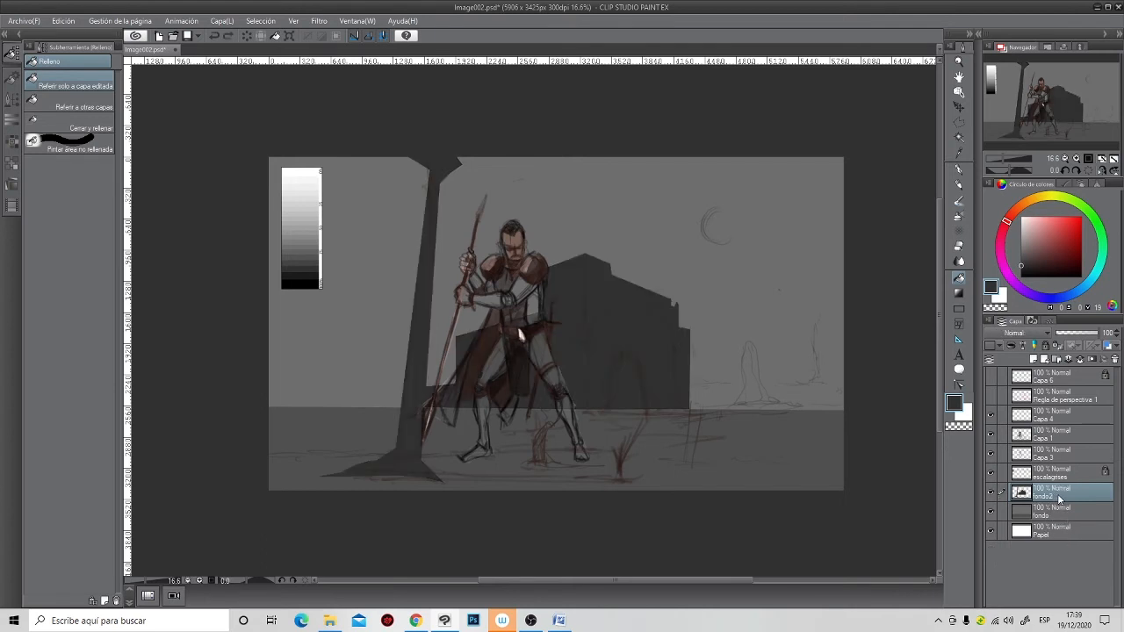
right_click(1060, 499)
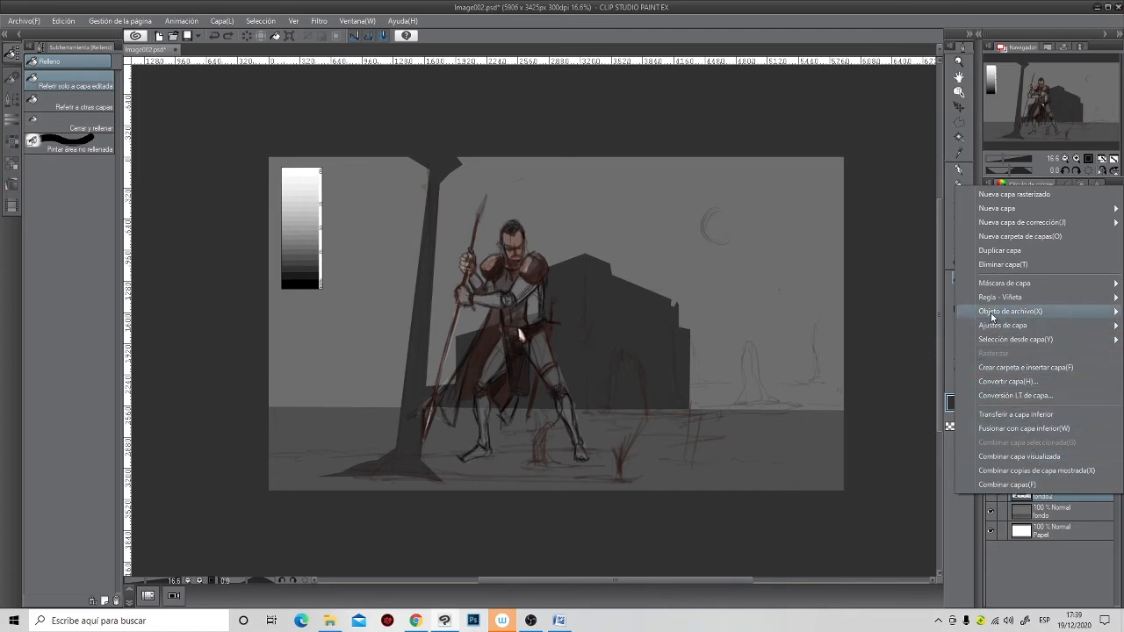
mouse_move(993, 292)
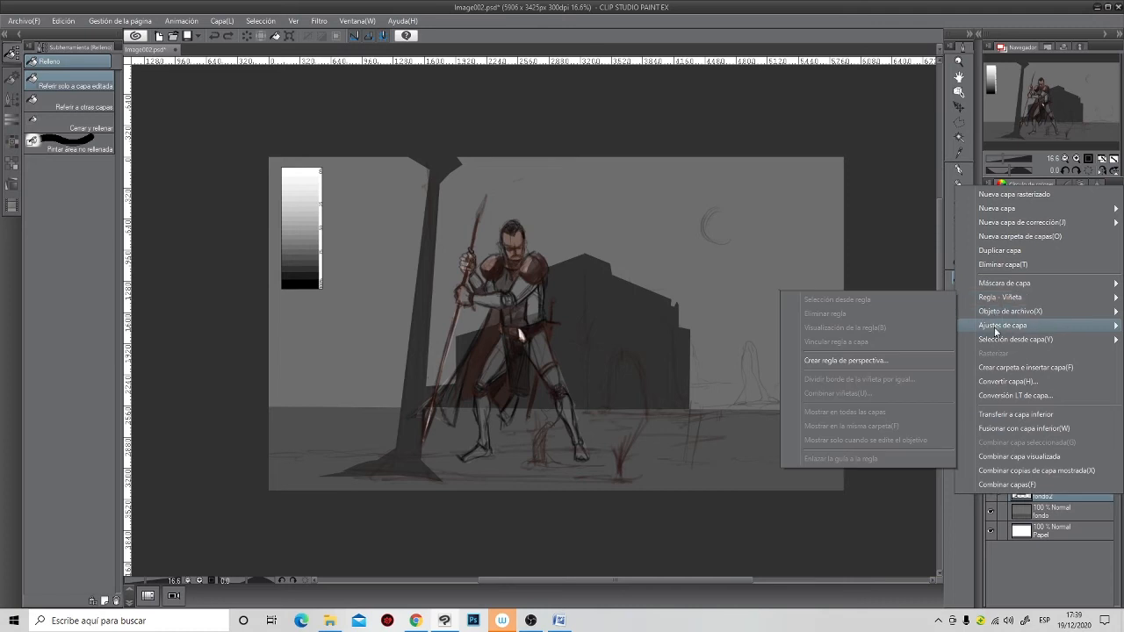
mouse_move(997, 332)
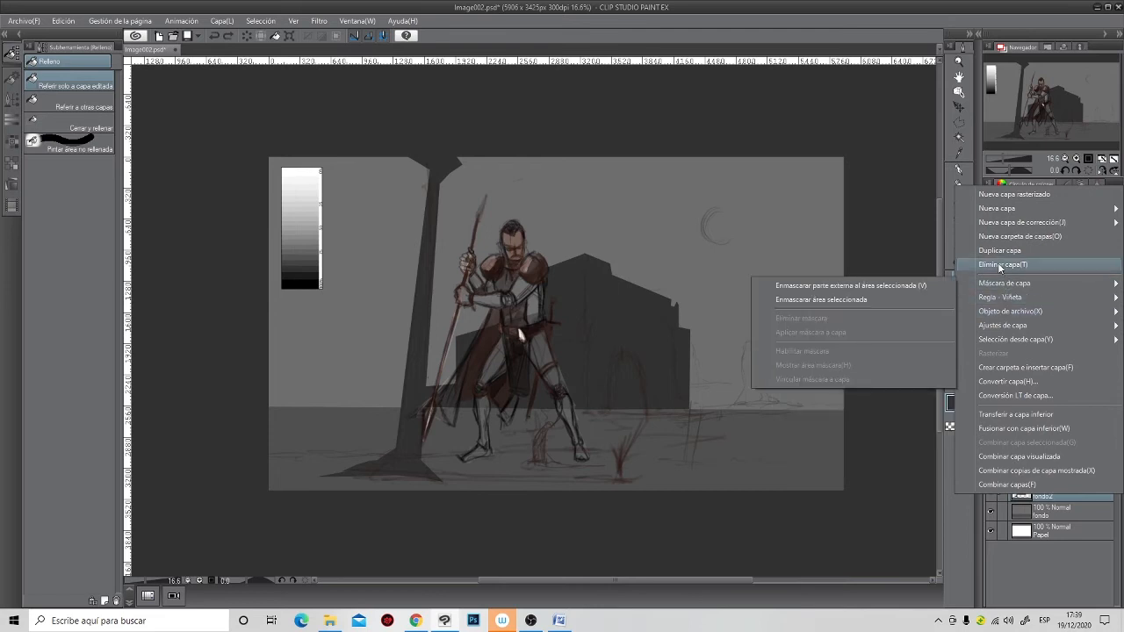
mouse_move(1001, 209)
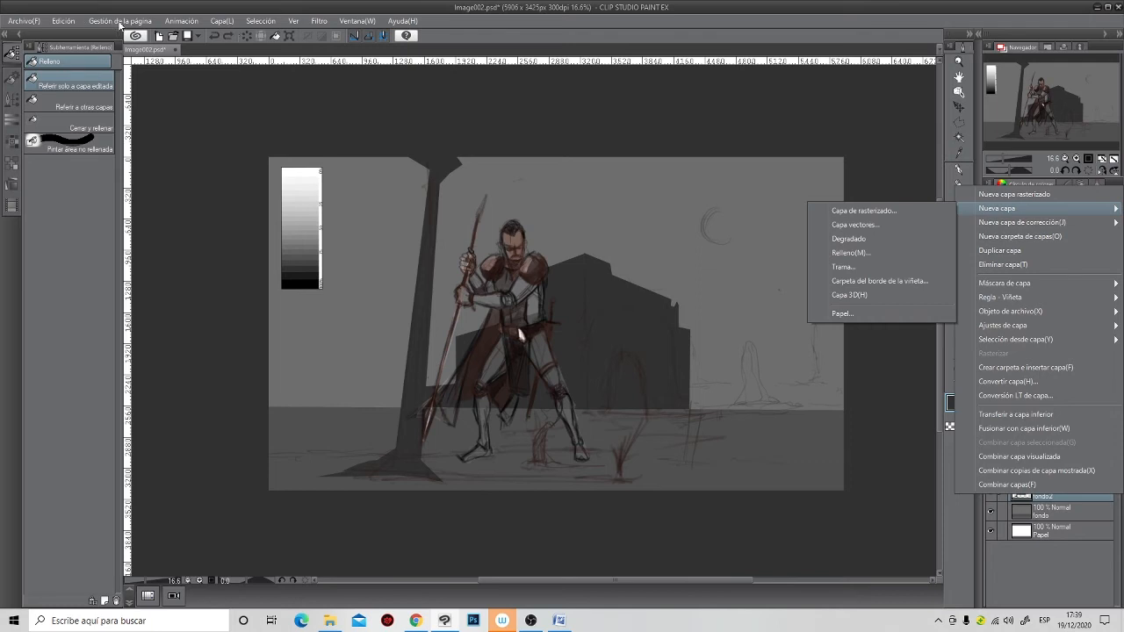
left_click(68, 22)
left_click(64, 22)
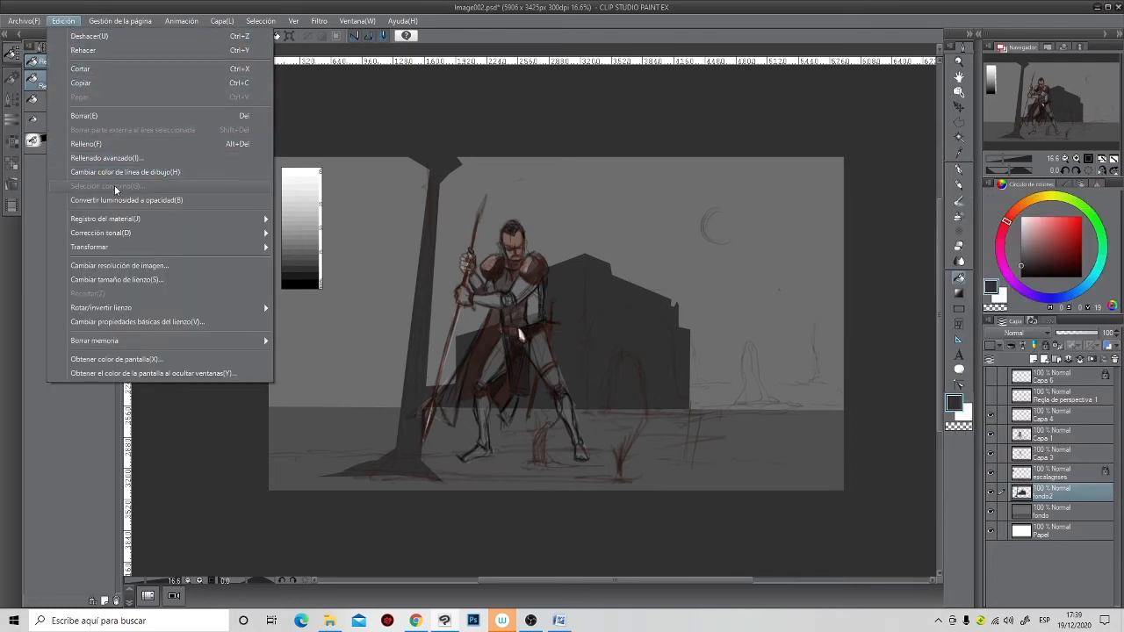
mouse_move(113, 235)
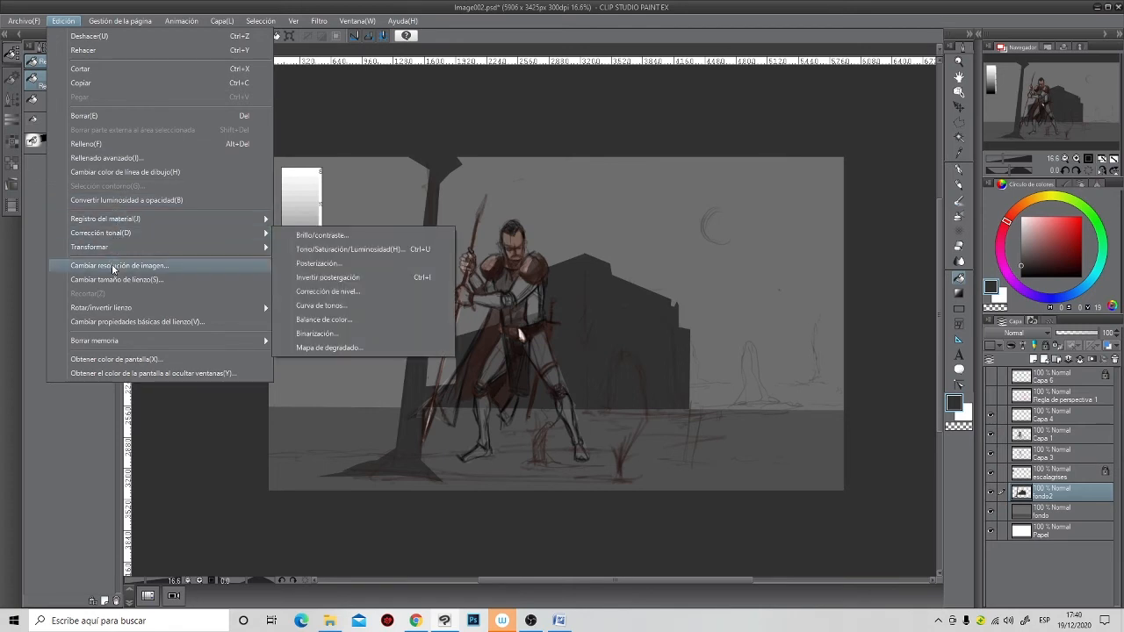
mouse_move(106, 24)
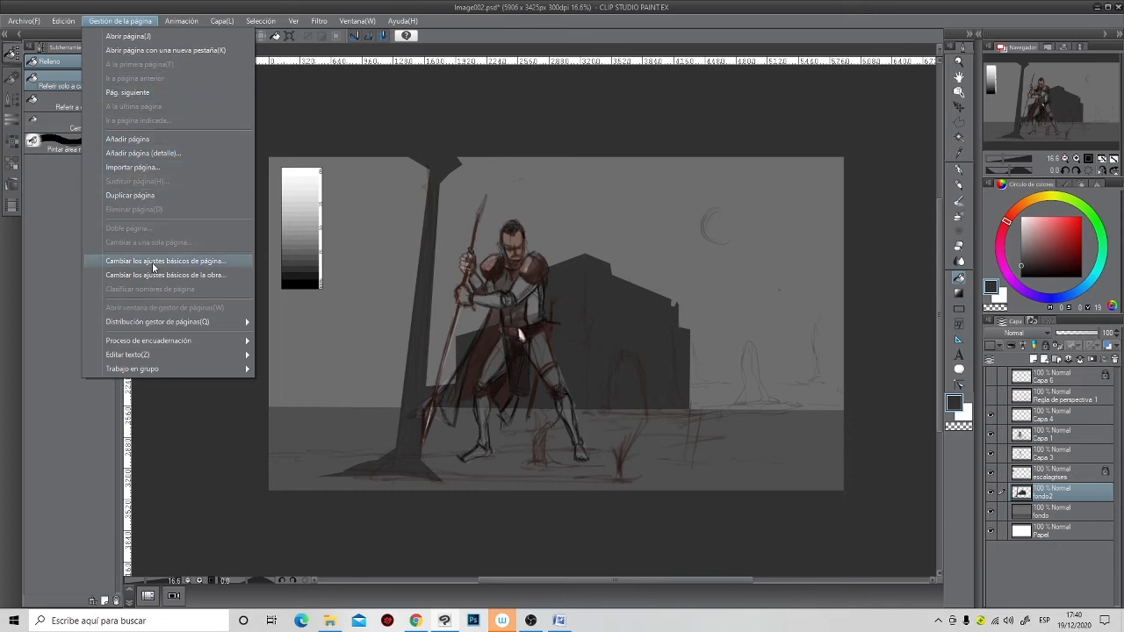
mouse_move(193, 23)
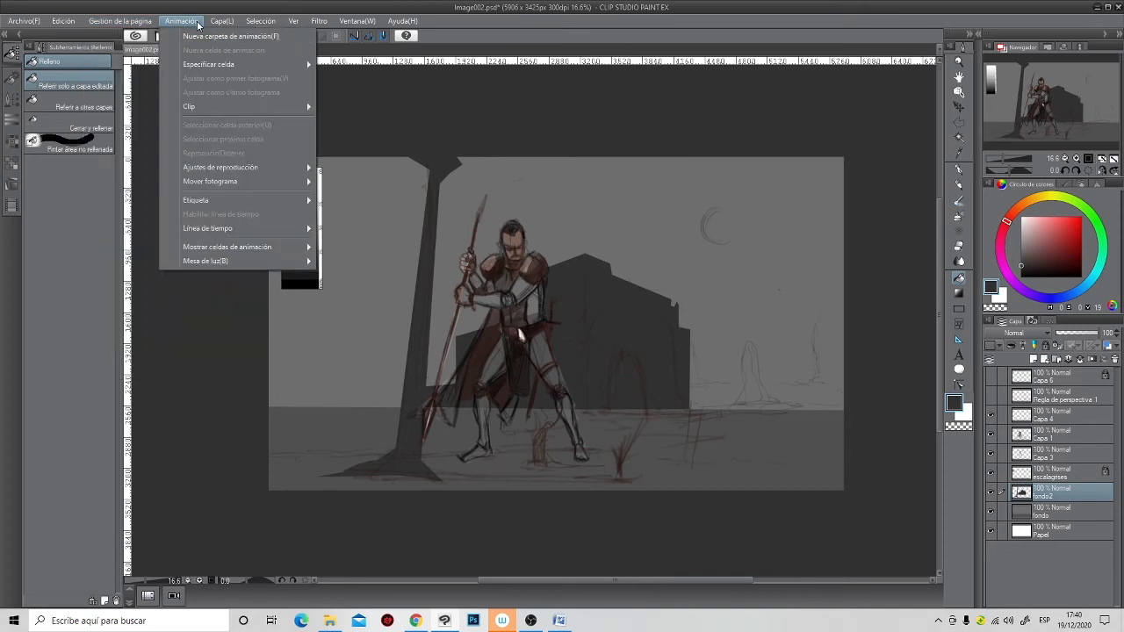
- Try a Brillo/contraste correction layer above fondo2 with brightness 25 and contrast 45, and undo it
mouse_move(282, 66)
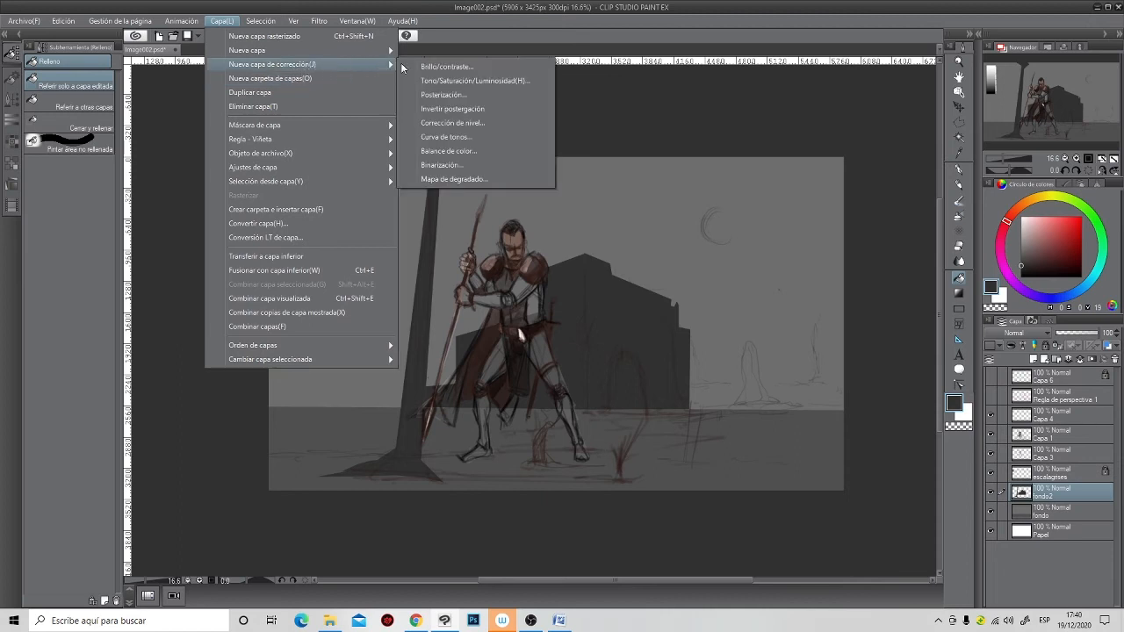
left_click(451, 68)
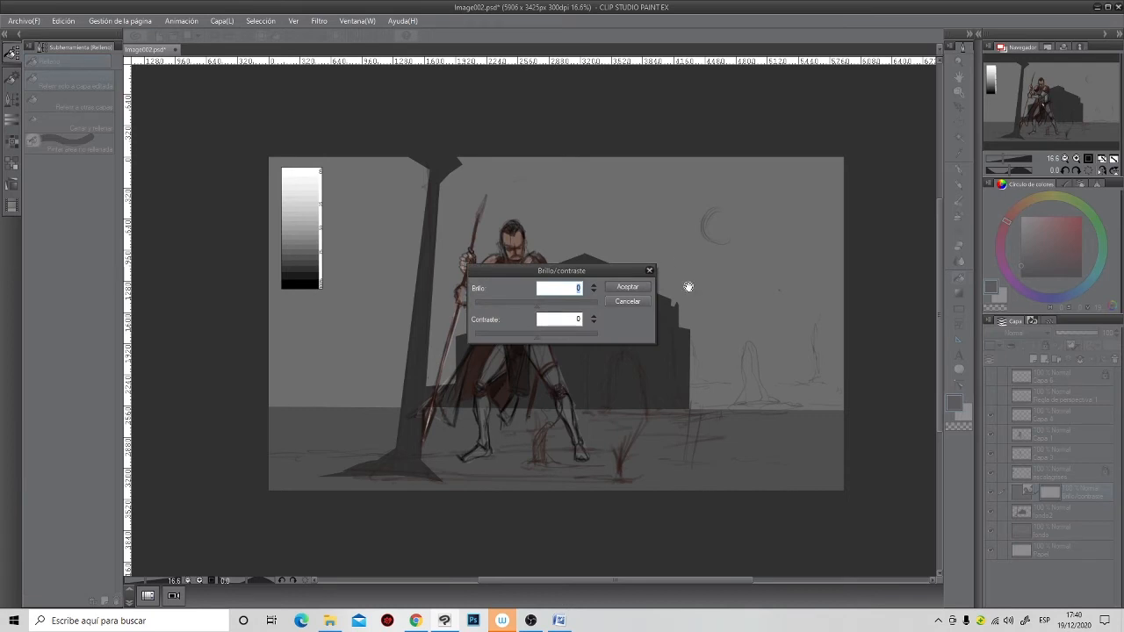
left_click_drag(606, 271, 705, 94)
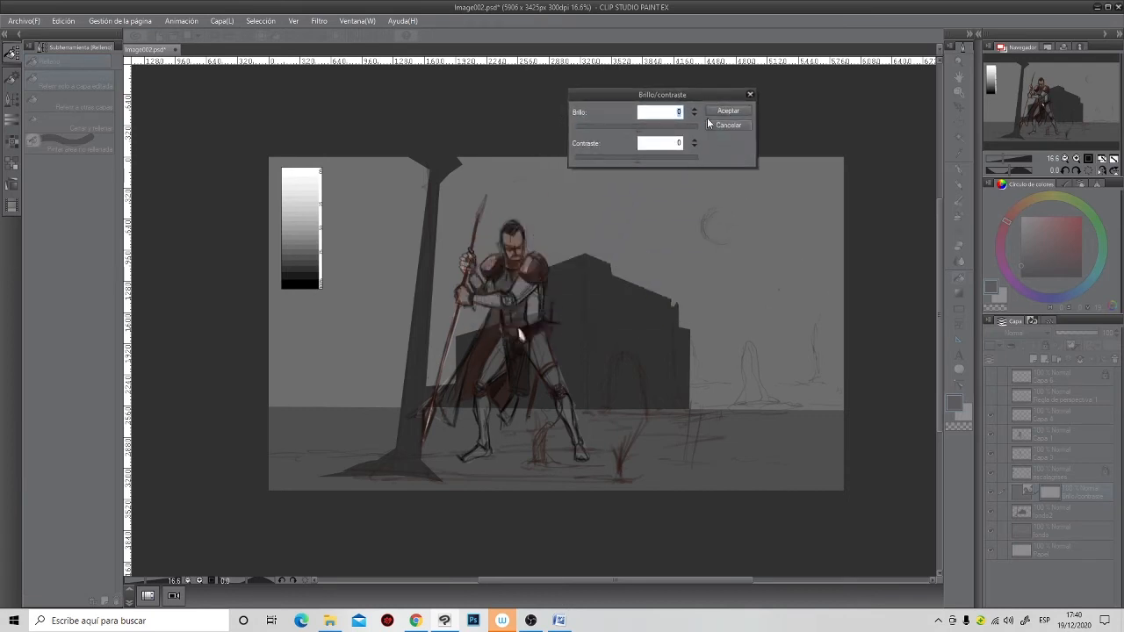
left_click(648, 132)
left_click_drag(647, 132, 665, 159)
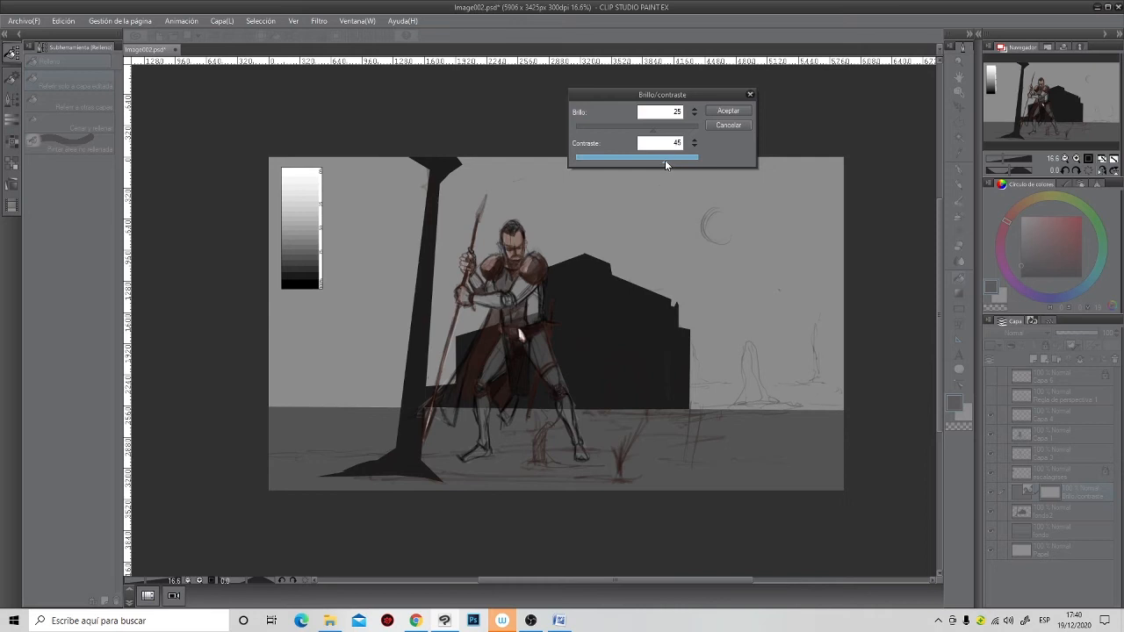
left_click(728, 111)
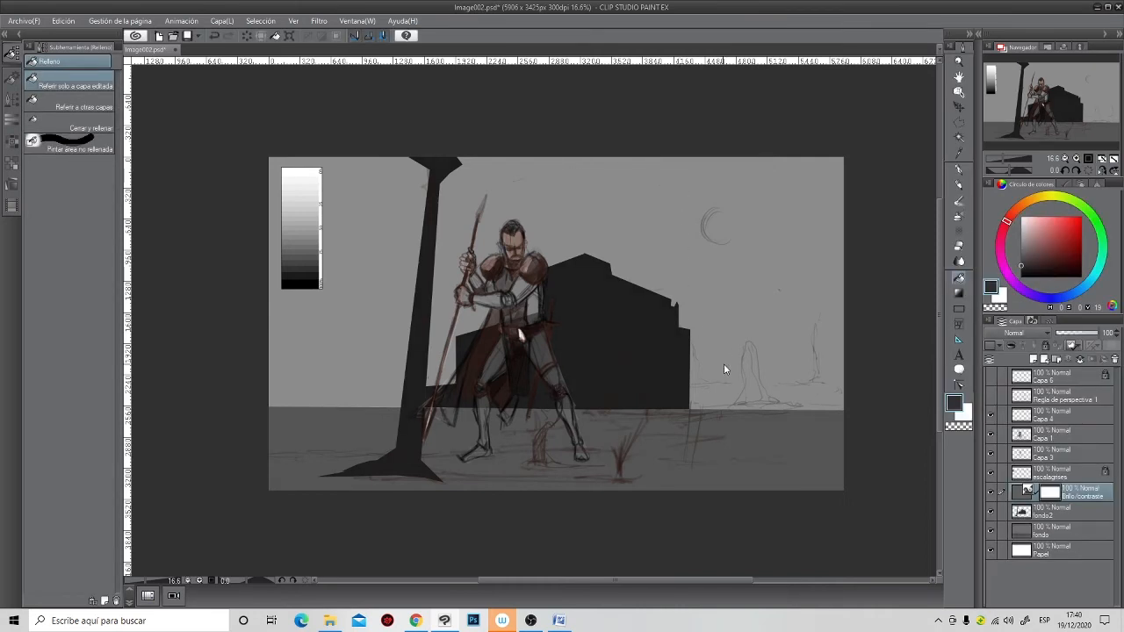
key("ctrl+z")
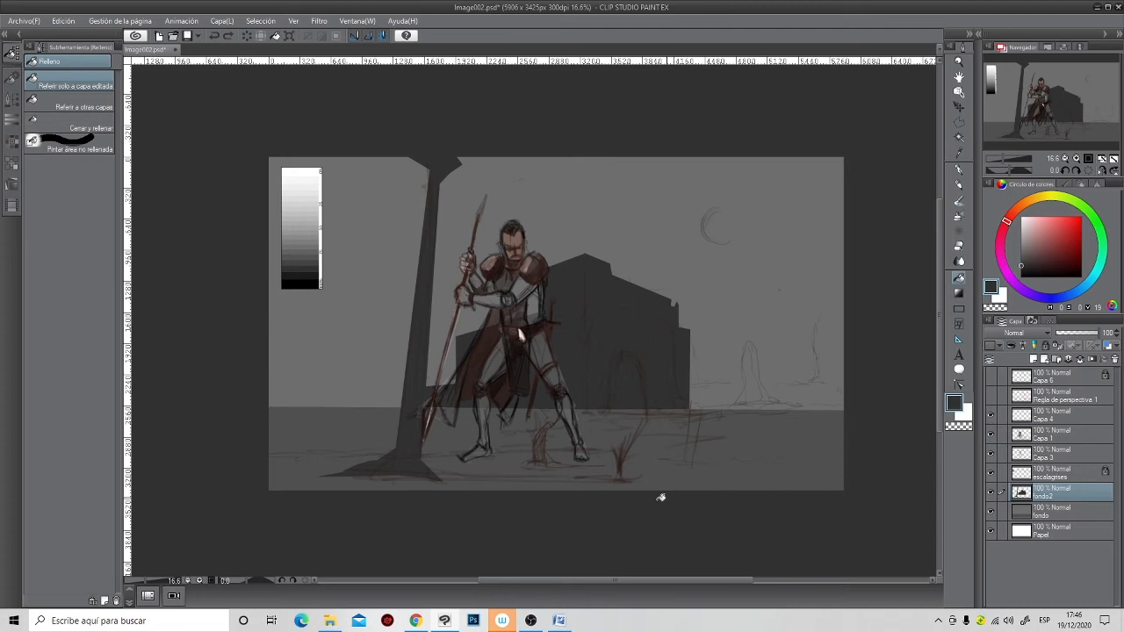
- Make a circular selection with the ellipse selection tool over the sketched moon in the sky
left_click(543, 623)
left_click(959, 122)
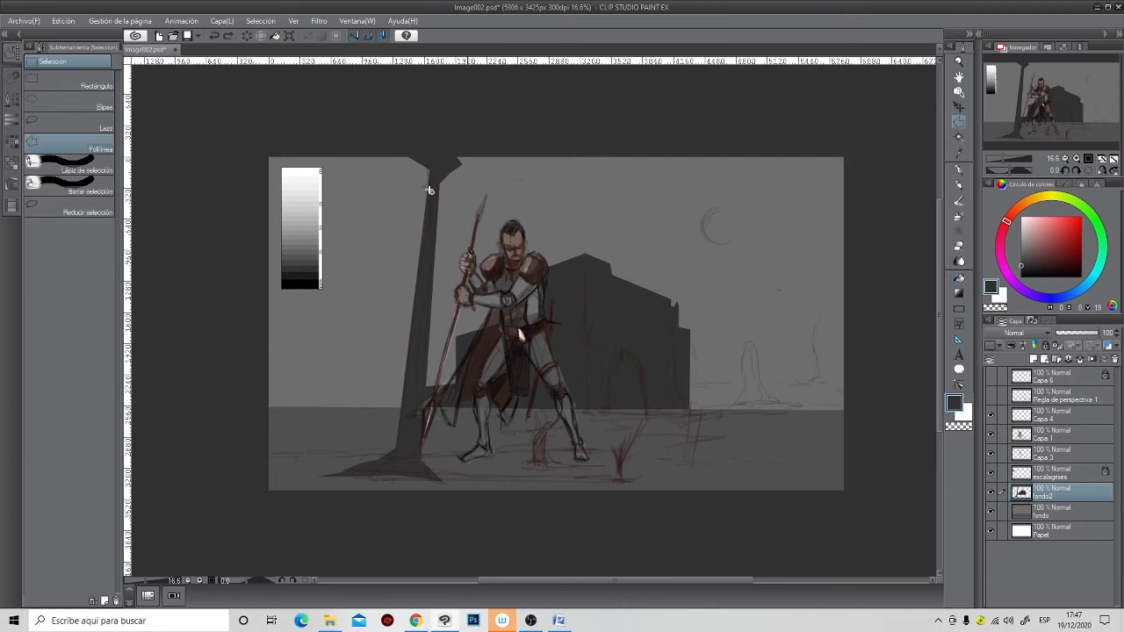
scroll(711, 225, "up", 3)
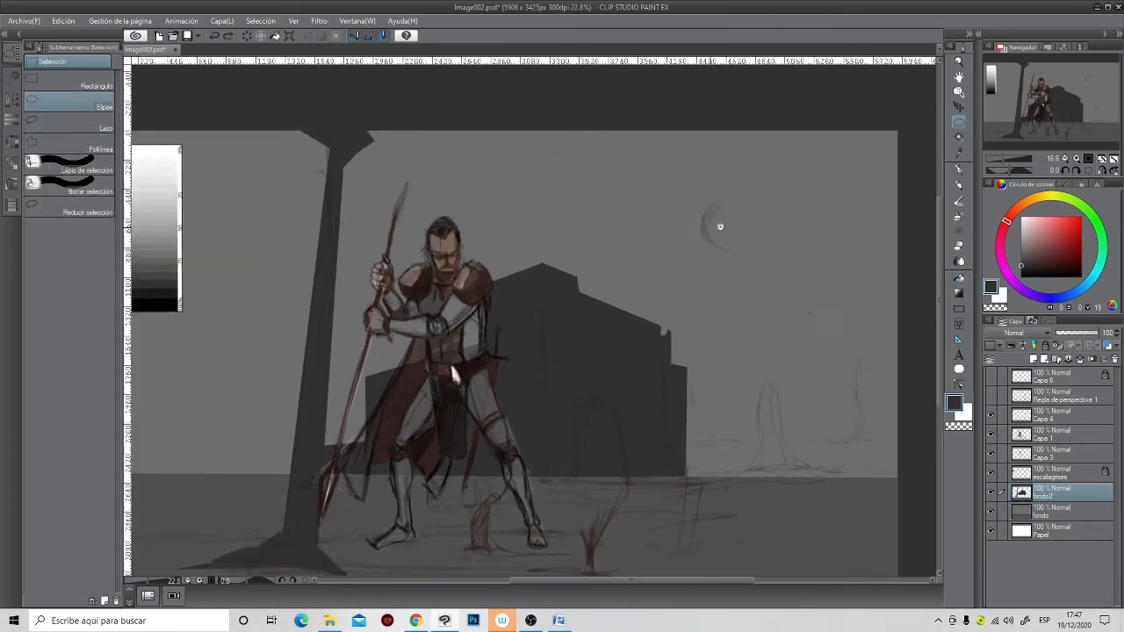
left_click_drag(669, 216, 722, 273)
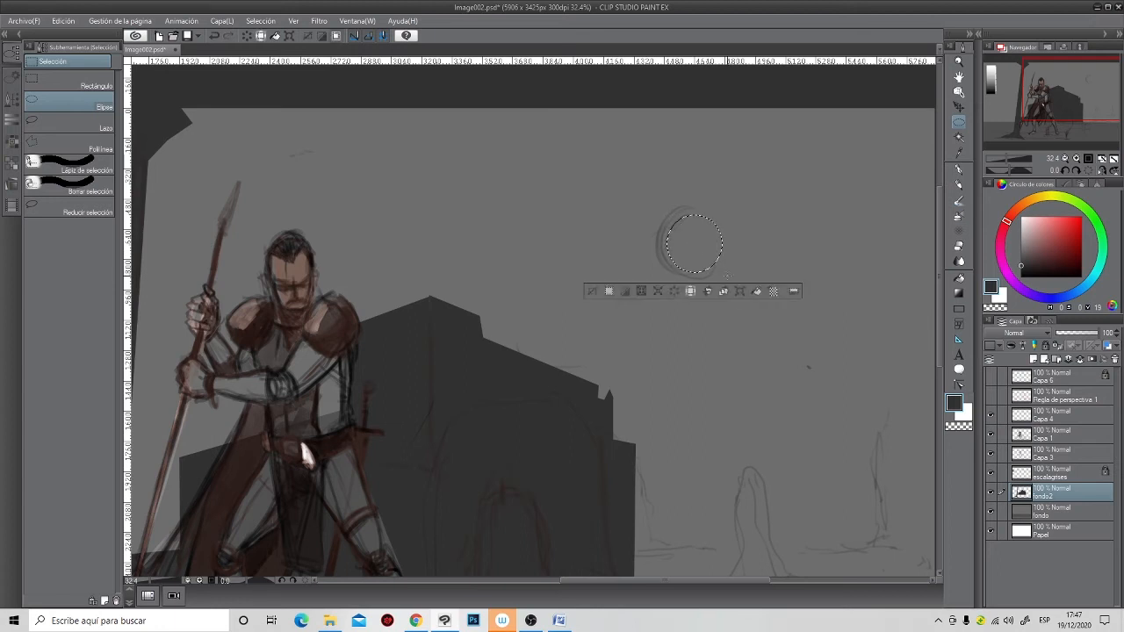
scroll(332, 314, "down", 3)
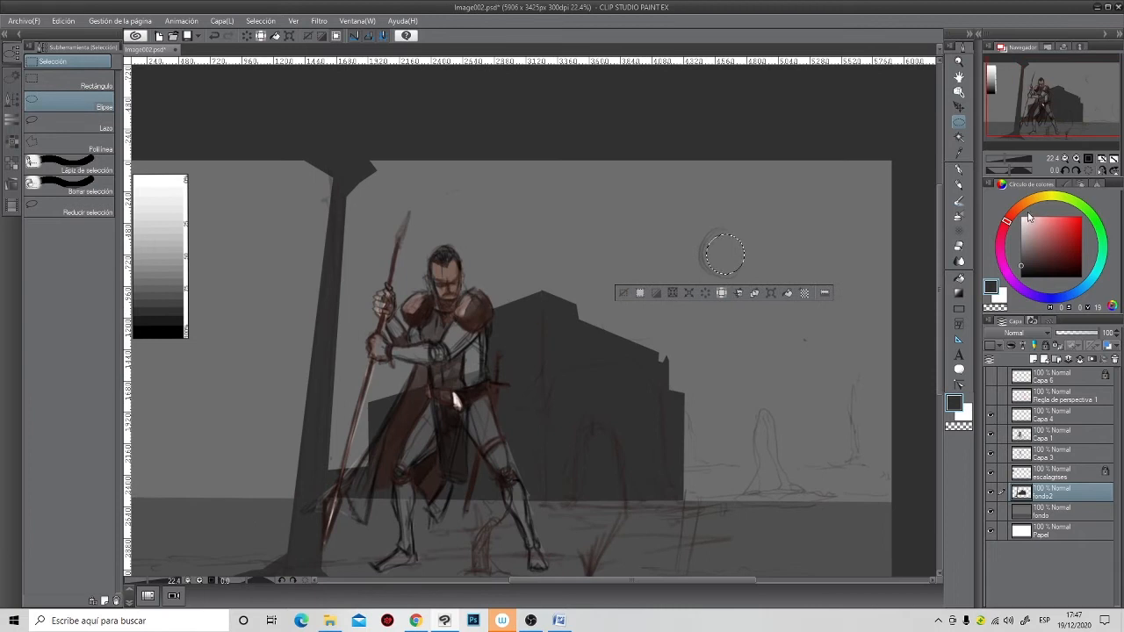
scroll(659, 347, "down", 1)
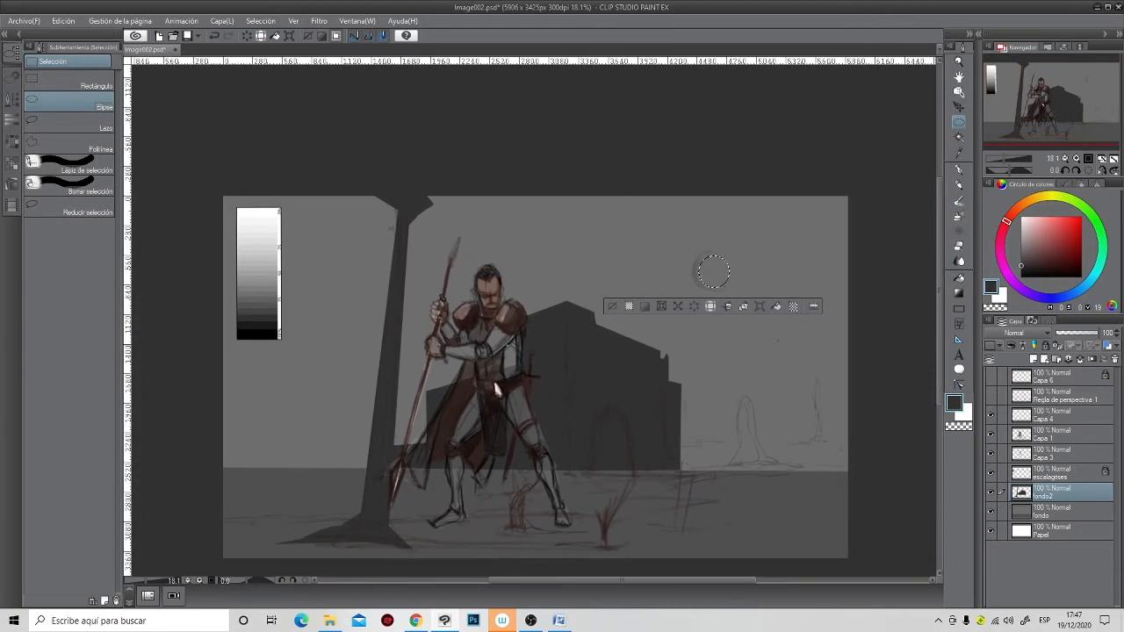
scroll(265, 314, "up", 1)
key("alt")
- Fill the moon selection on fondo2 with a light grey sampled from the greyscale bar, and deselect it
left_click(960, 279)
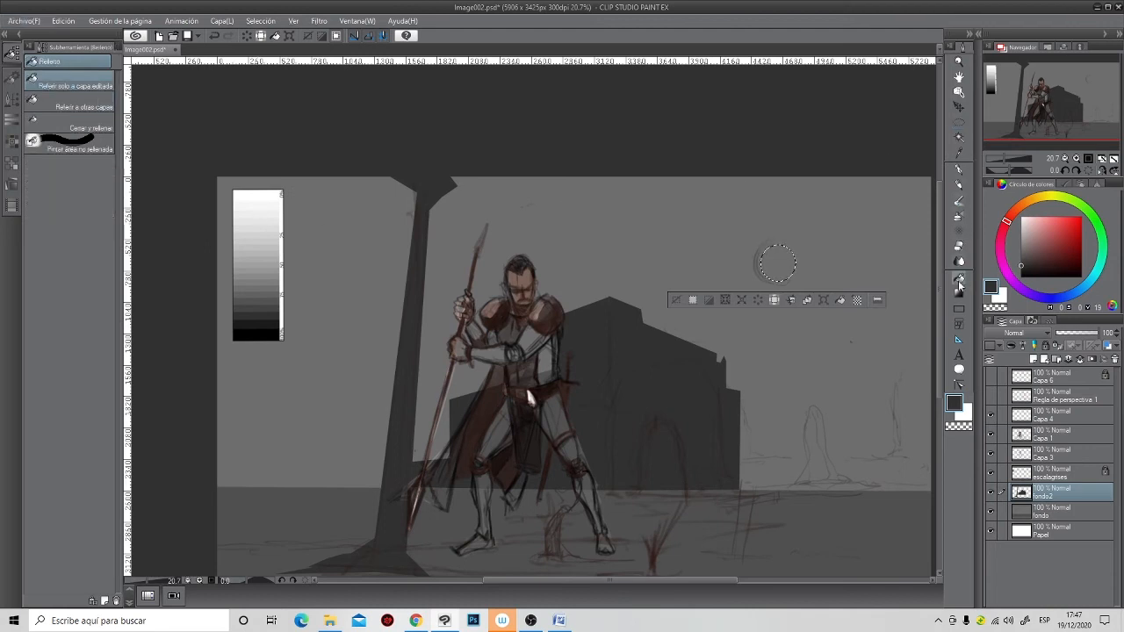
left_click(264, 216, "alt")
left_click(784, 255)
key("ctrl+z")
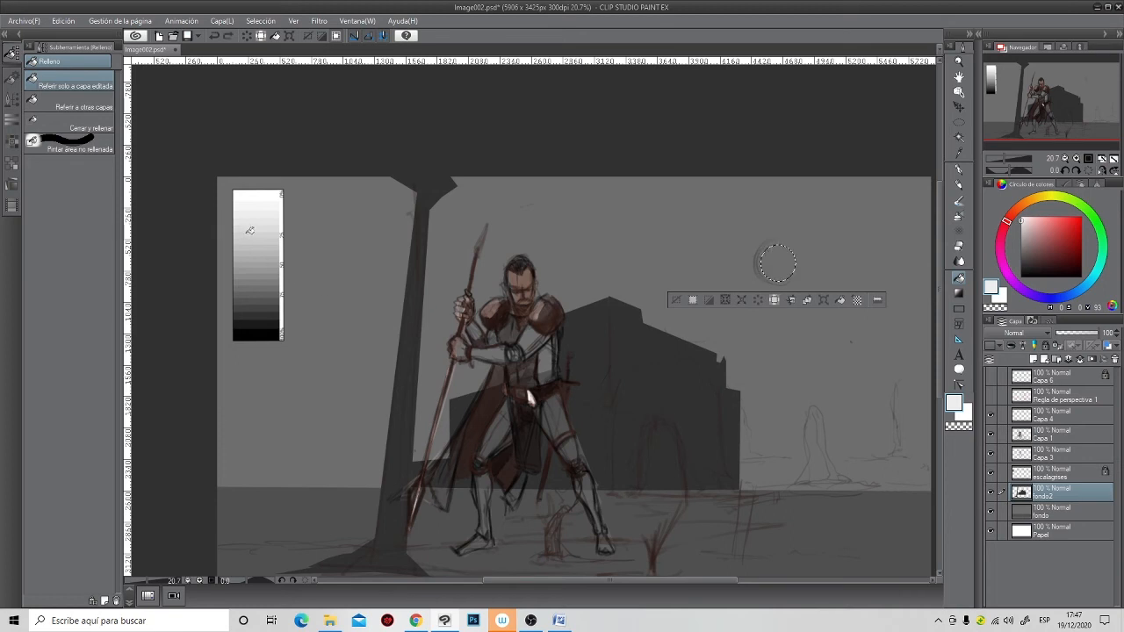
left_click(260, 233, "alt")
left_click(779, 260)
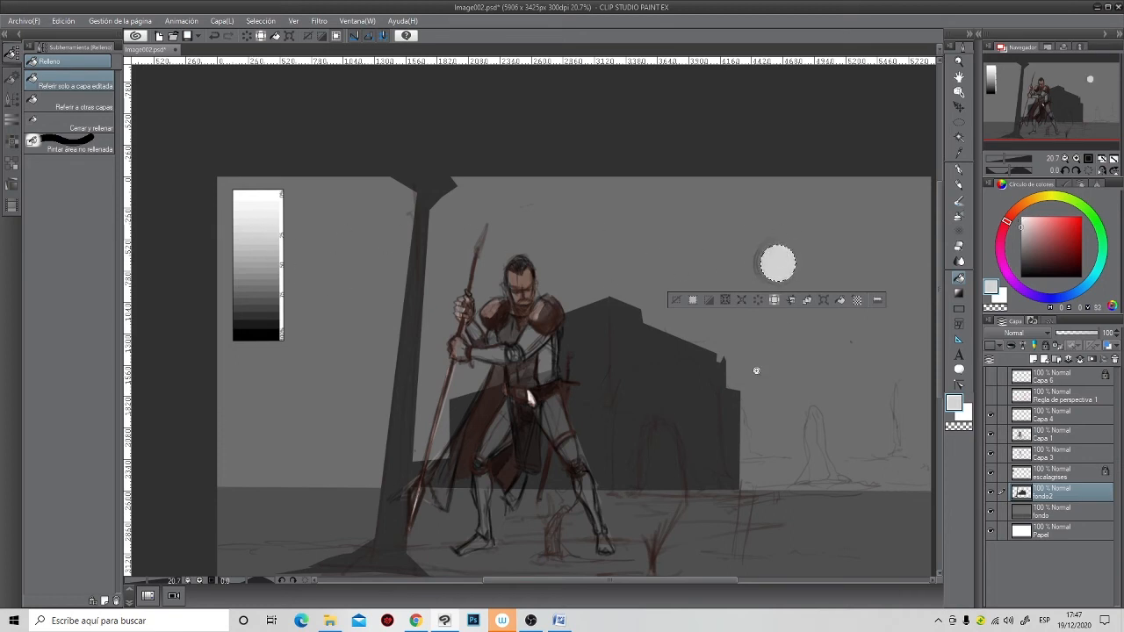
scroll(756, 370, "down", 2)
key("ctrl+d")
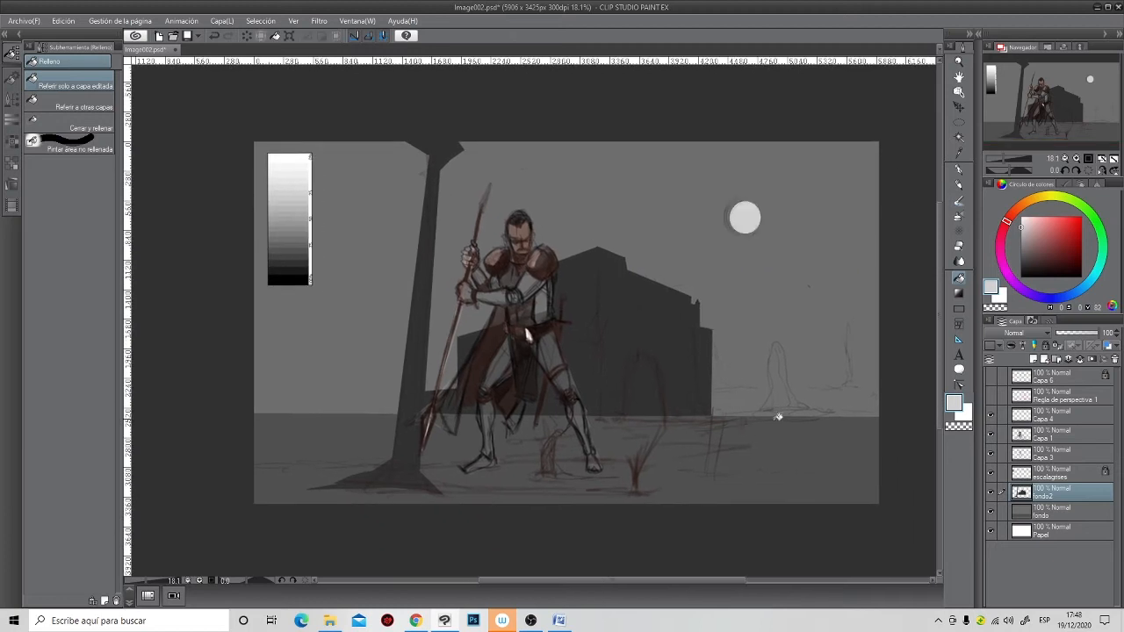
- Outline the sketched rock spire on the horizon beyond the building with a freehand lasso selection
left_click(958, 124)
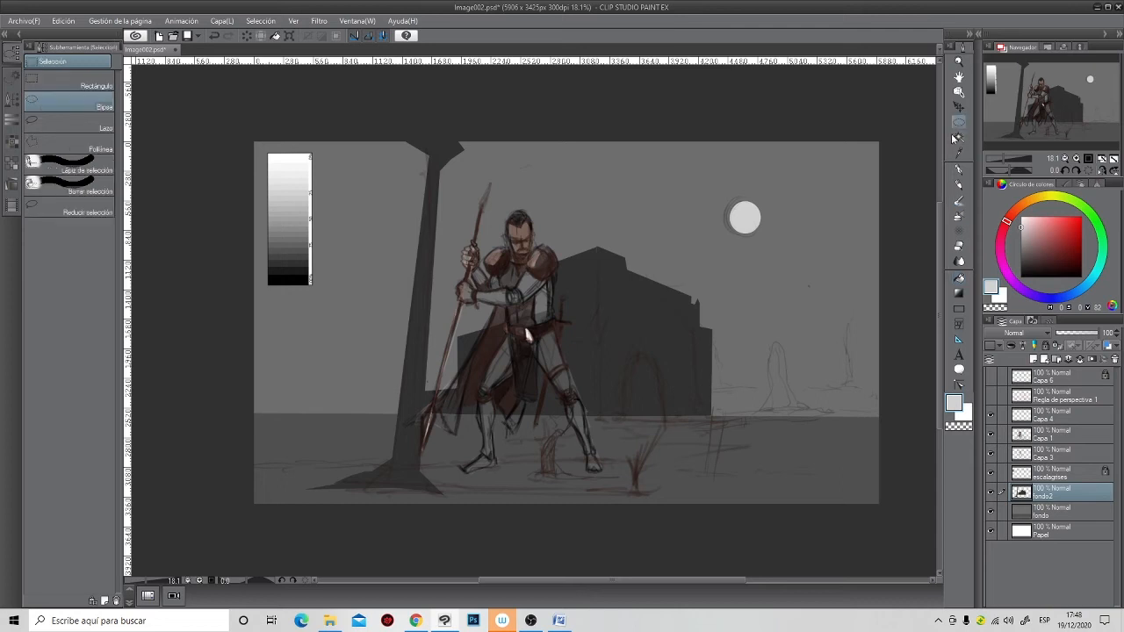
left_click(97, 130)
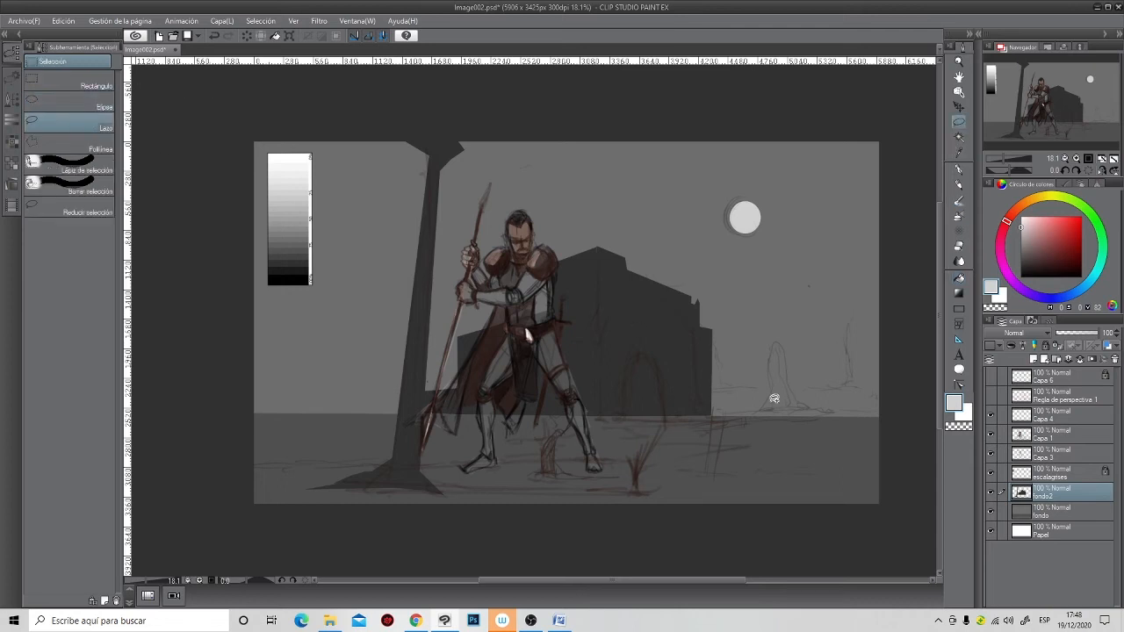
mouse_move(757, 413)
left_mouse_down()
mouse_move(780, 350)
mouse_move(801, 411)
mouse_move(759, 411)
left_mouse_up()
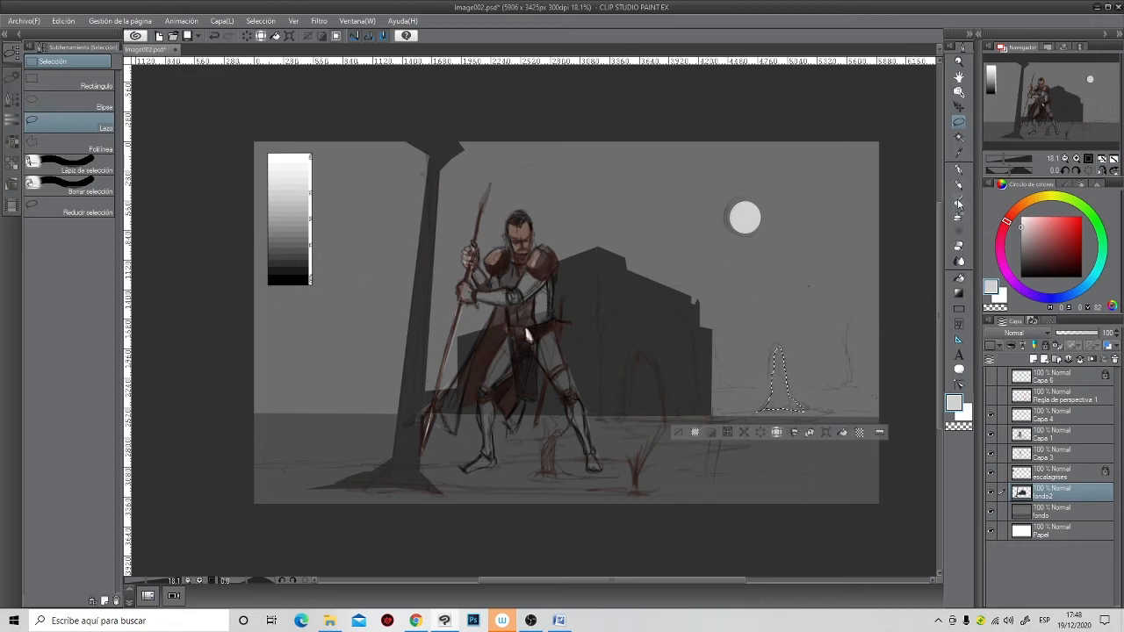
- Fill the spire selection on fondo2 with a medium-light grey sampled from the greyscale bar, and deselect it
left_click(959, 278)
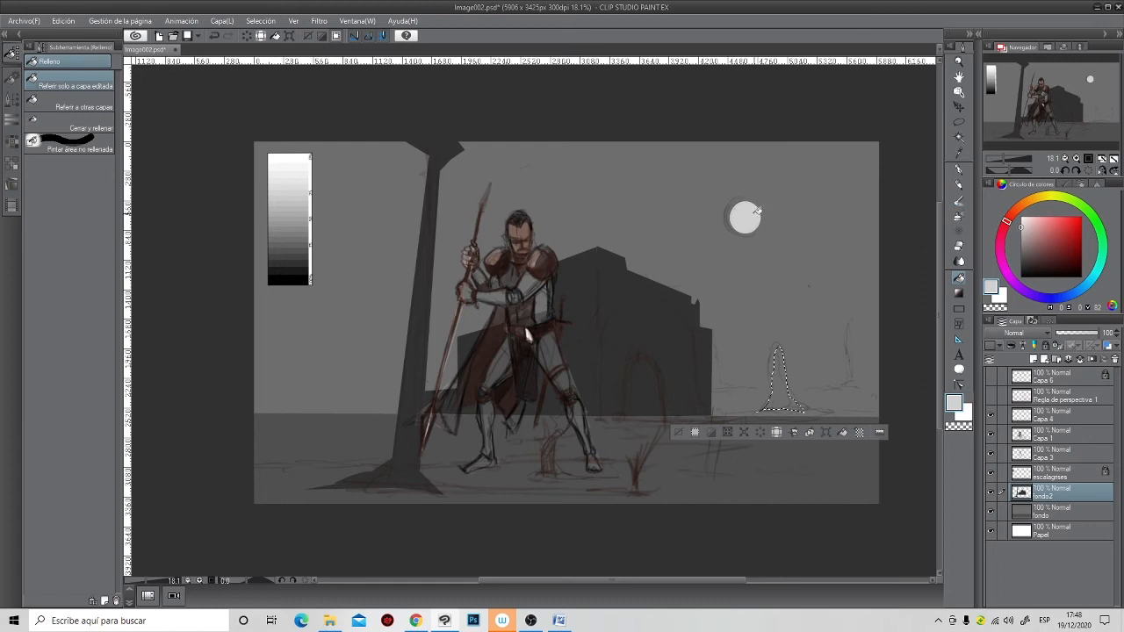
left_click(293, 202, "alt")
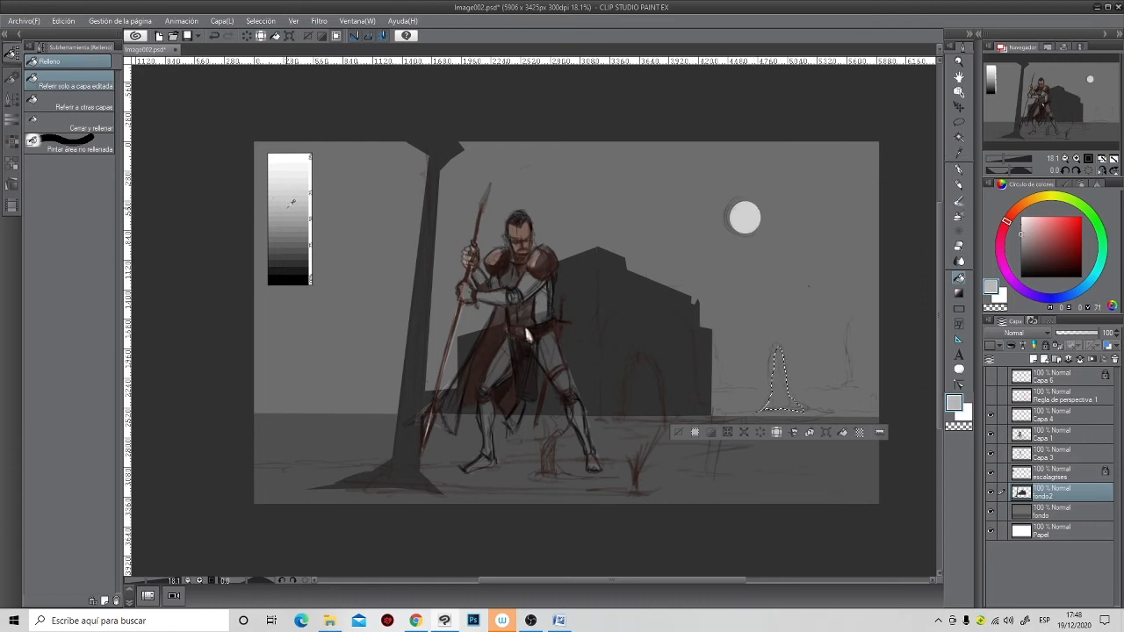
left_click(779, 399)
key("ctrl+z")
left_click(288, 230, "alt")
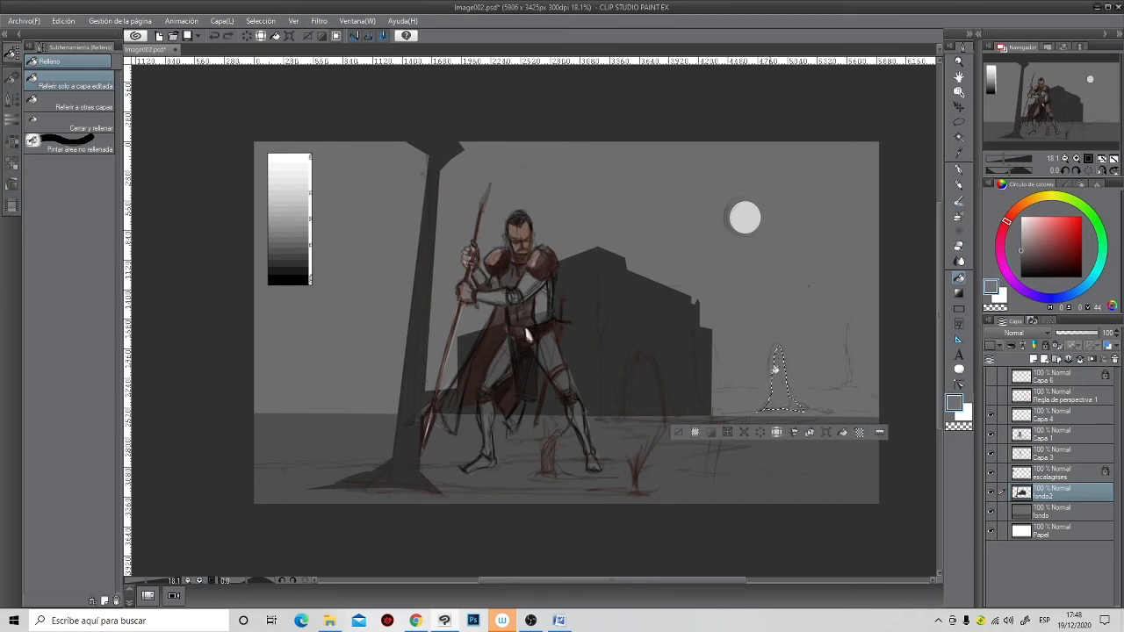
left_click(292, 217, "alt")
left_click(795, 390)
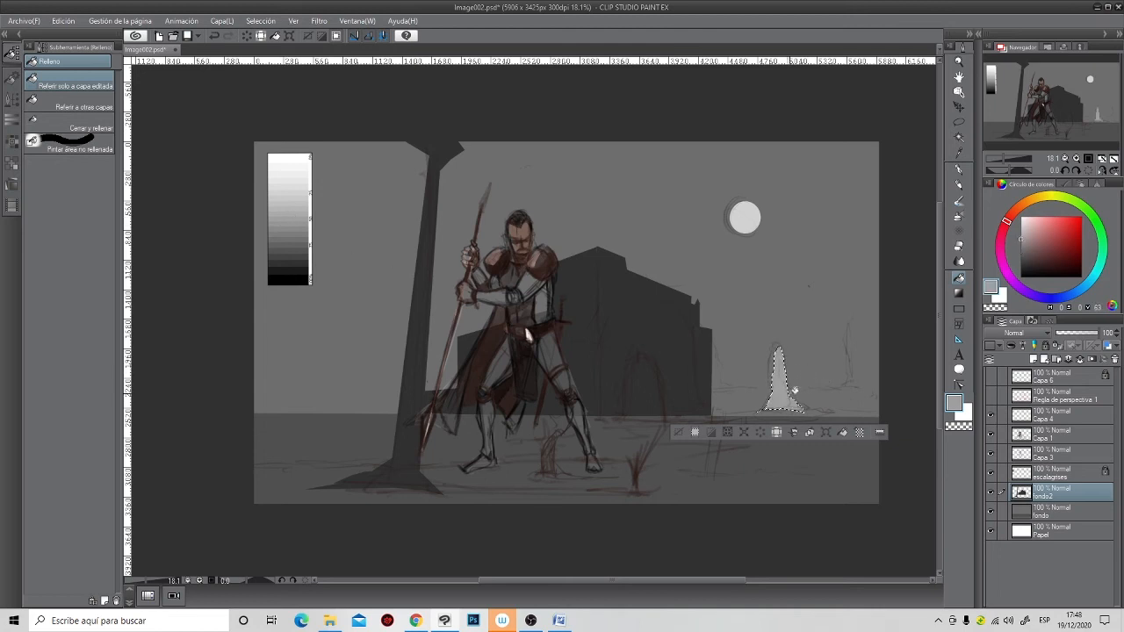
key("ctrl+d")
scroll(508, 409, "down", 1)
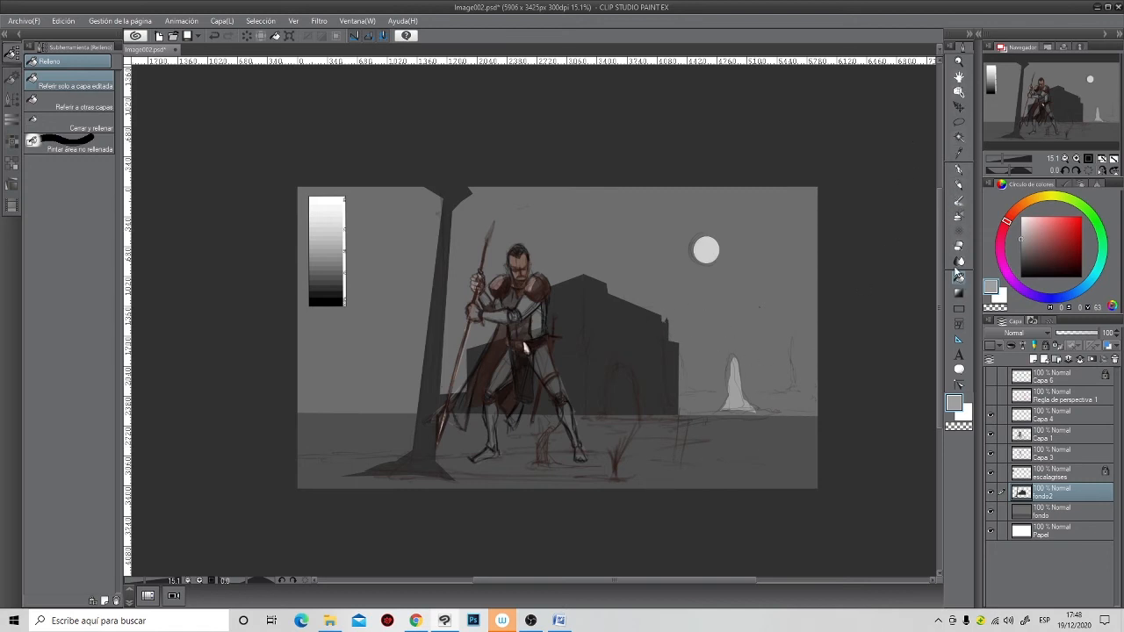
- Switch to the Acuarela opaca brush and display all materials in the material library
left_click(958, 185)
left_click(958, 204)
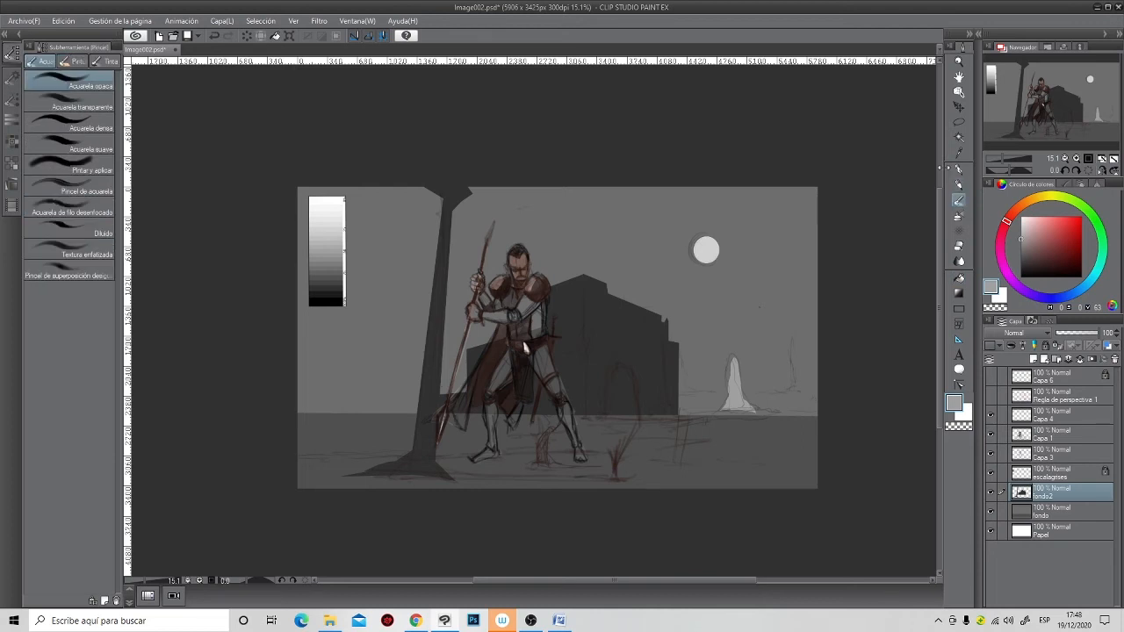
left_click(977, 35)
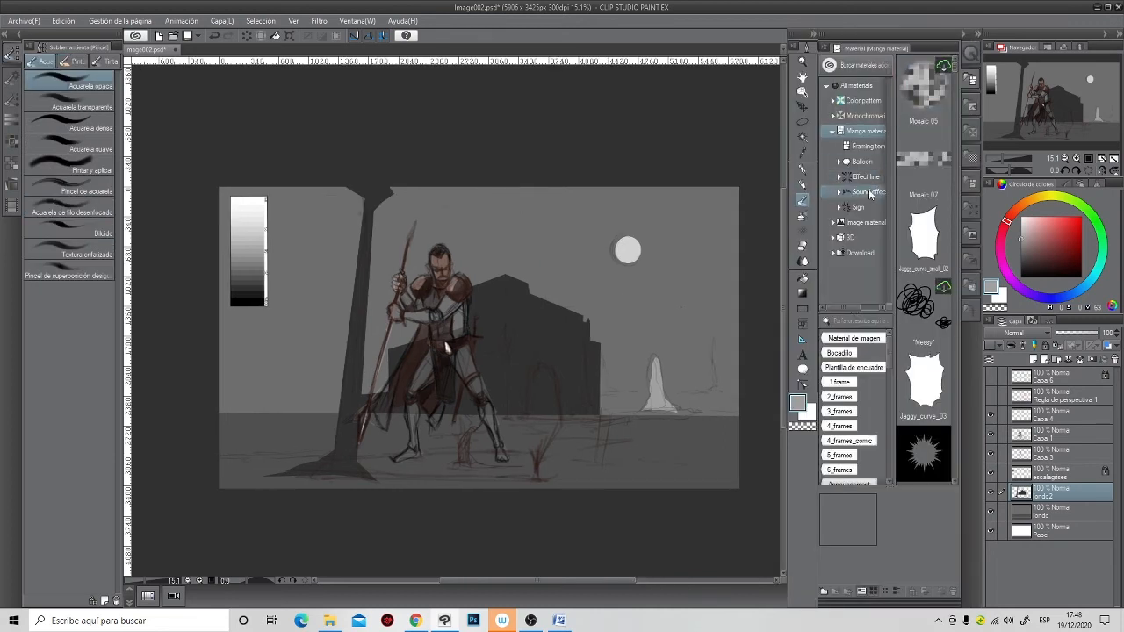
left_click(858, 91)
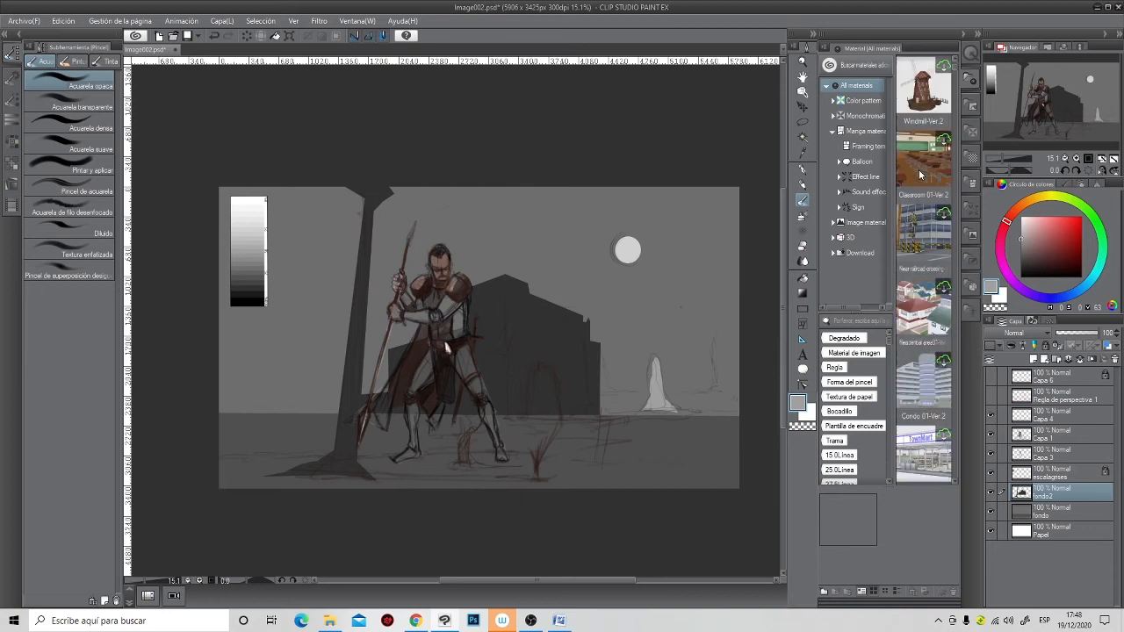
- Browse all materials in the material library for image materials suited to the scene's background, such as clouds
scroll(922, 211, "down", 5)
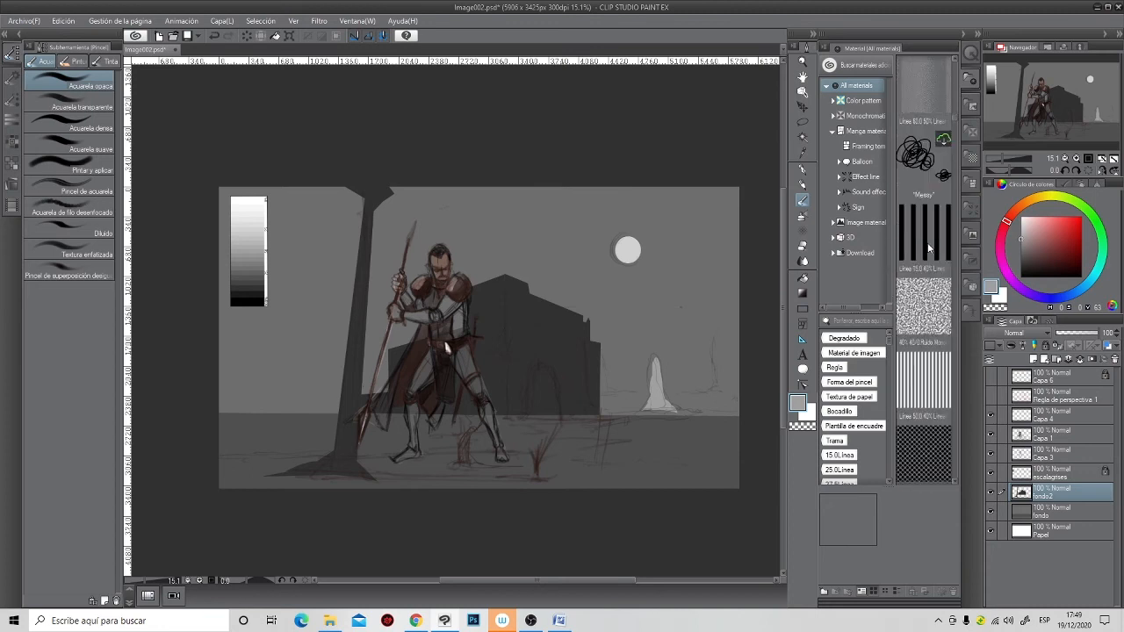
scroll(928, 248, "down", 2)
scroll(928, 249, "down", 2)
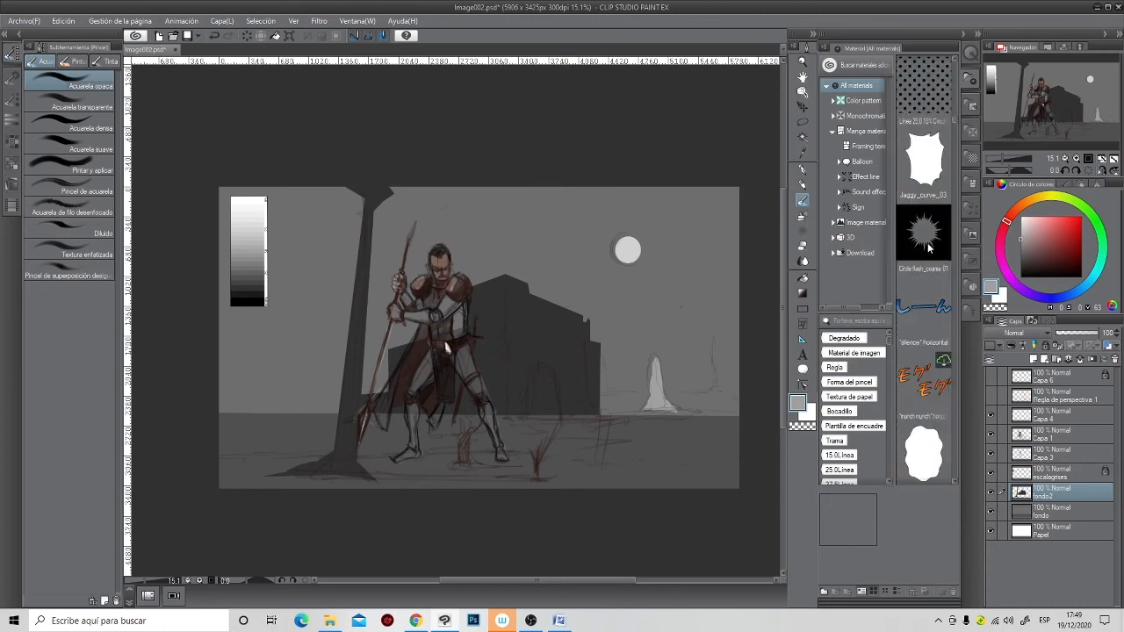
scroll(927, 248, "down", 4)
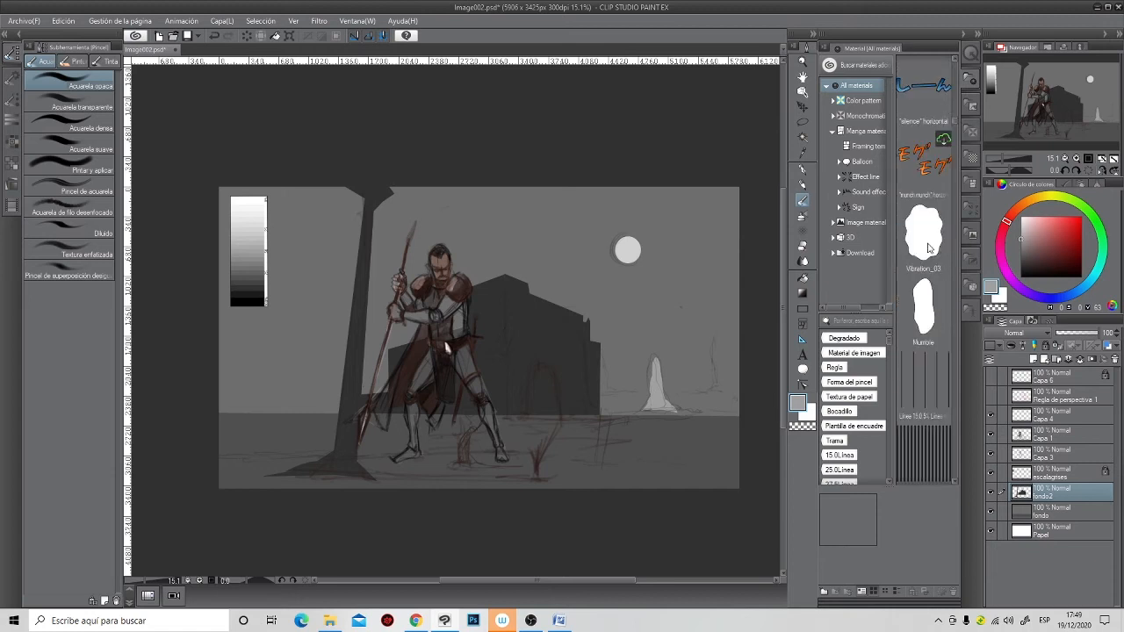
scroll(927, 254, "down", 4)
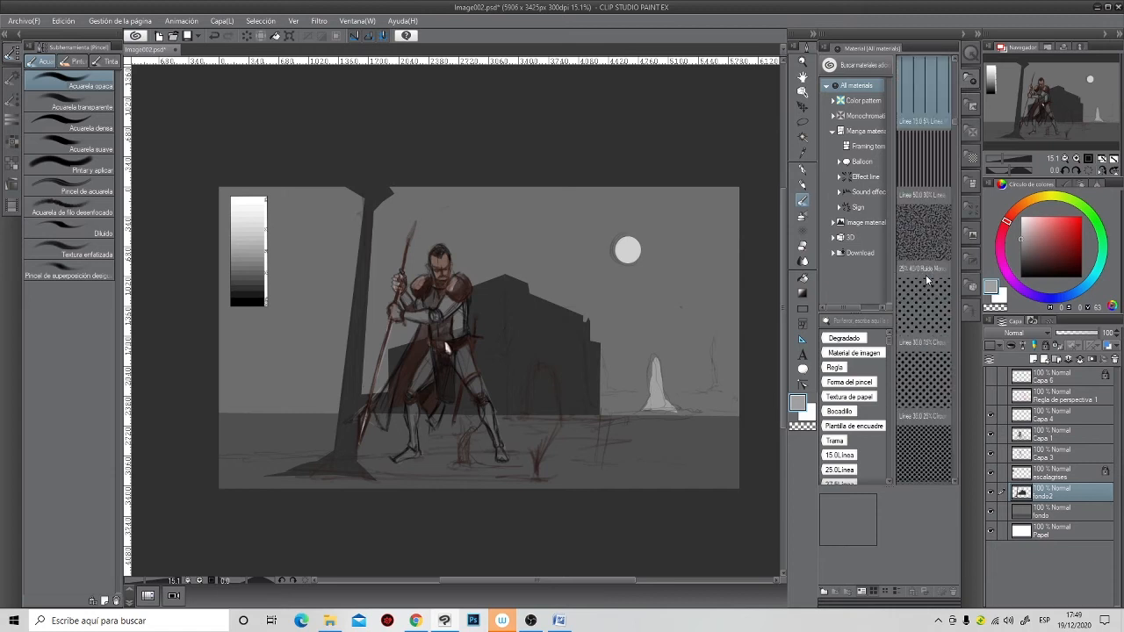
scroll(927, 278, "down", 1)
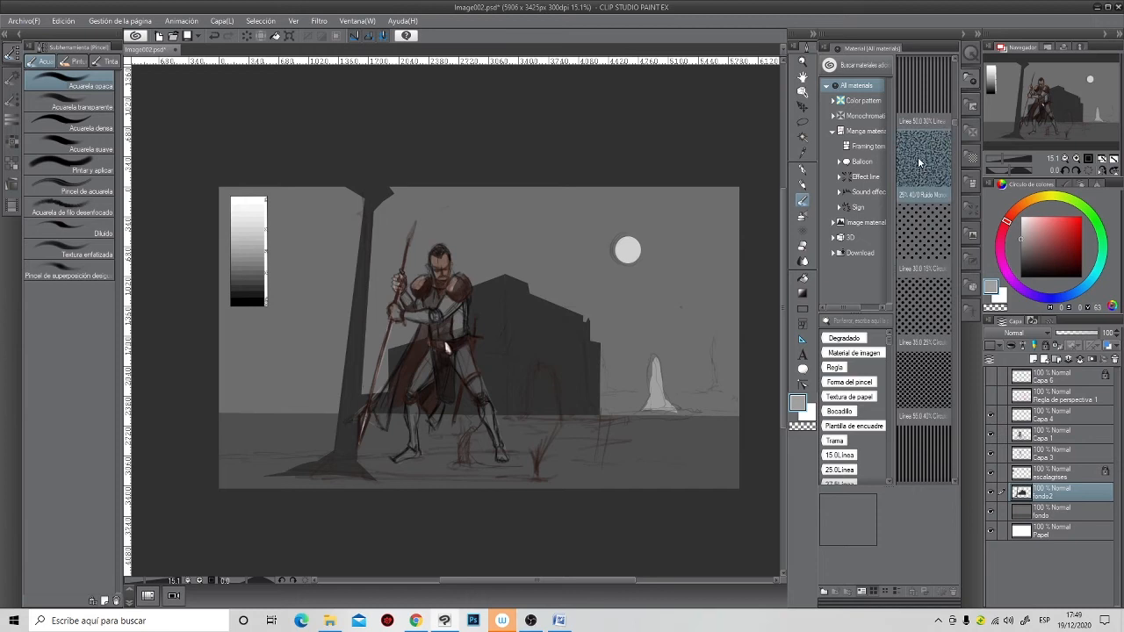
scroll(916, 202, "down", 3)
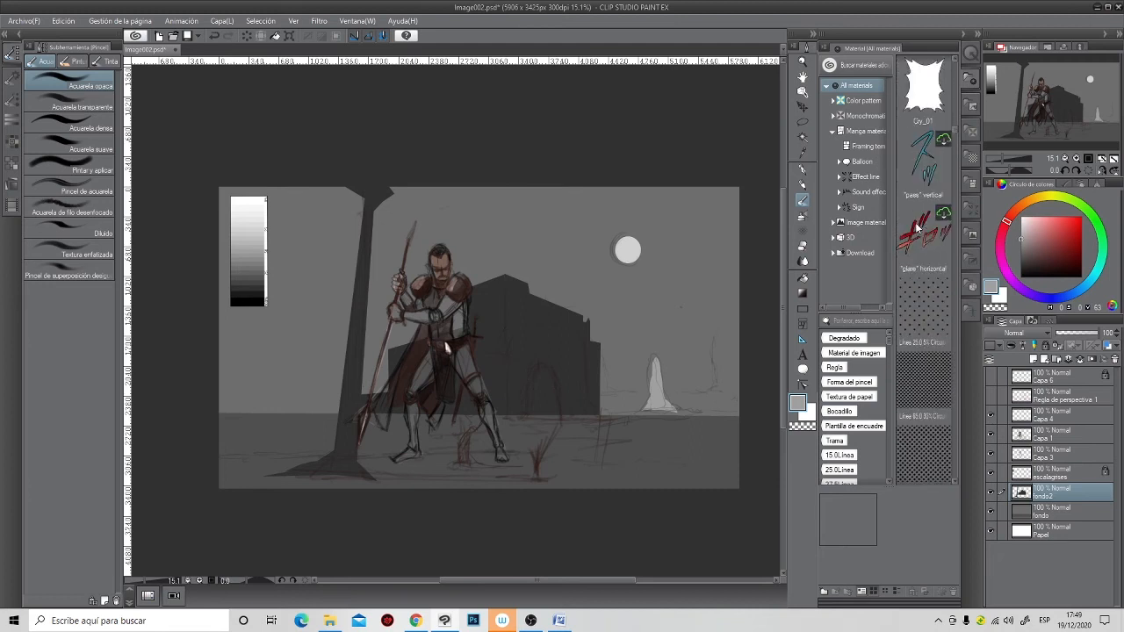
scroll(916, 227, "down", 2)
scroll(916, 226, "down", 1)
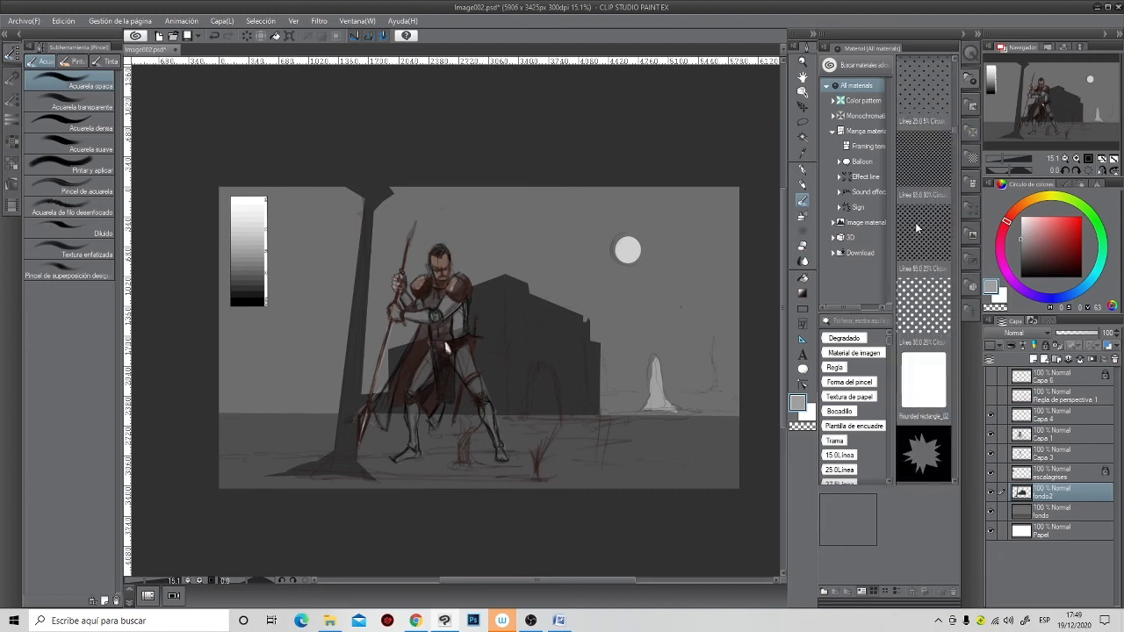
scroll(916, 227, "down", 5)
scroll(916, 227, "down", 6)
scroll(916, 227, "down", 6)
scroll(916, 227, "down", 6)
scroll(916, 227, "down", 6)
scroll(916, 226, "down", 6)
scroll(916, 227, "down", 6)
scroll(916, 226, "down", 6)
scroll(916, 227, "down", 6)
scroll(916, 226, "down", 5)
scroll(916, 228, "down", 6)
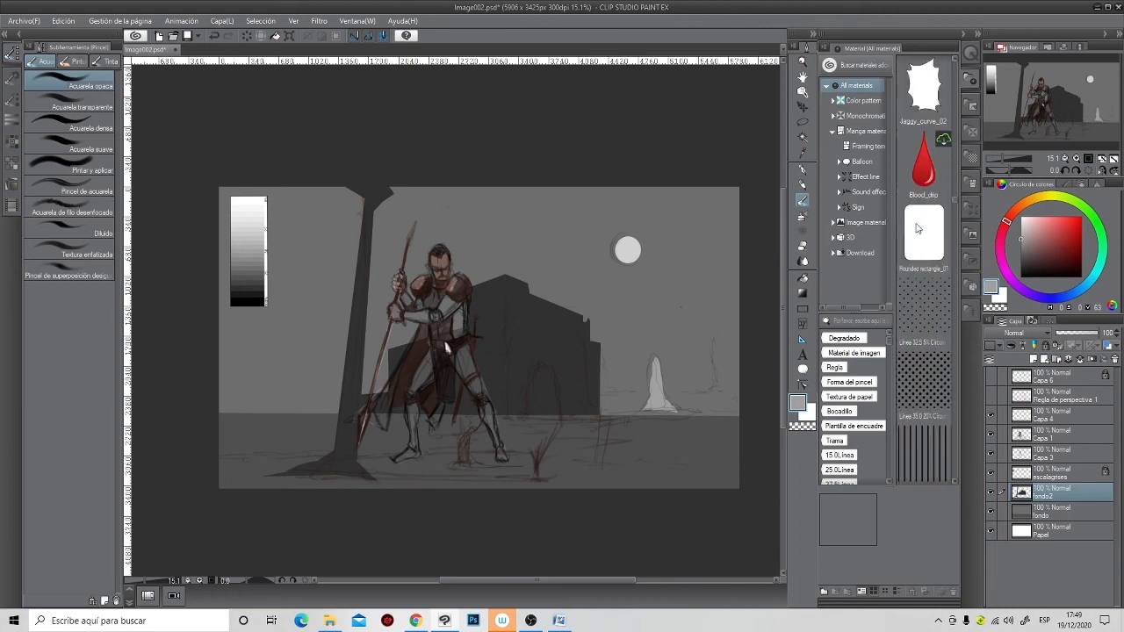
scroll(916, 229, "down", 6)
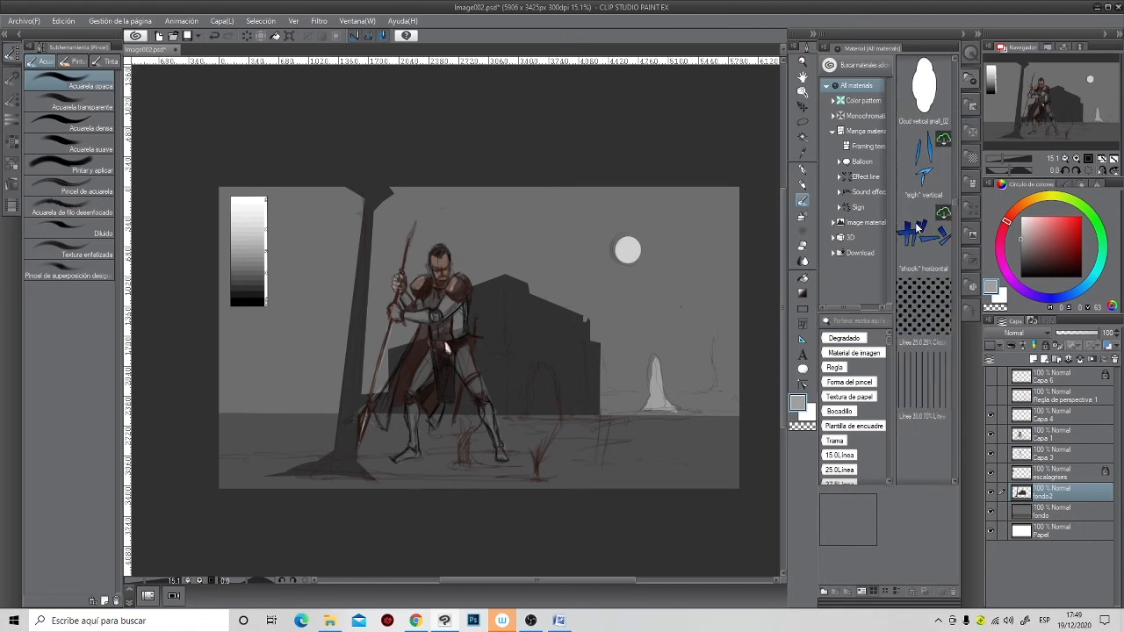
scroll(915, 229, "down", 2)
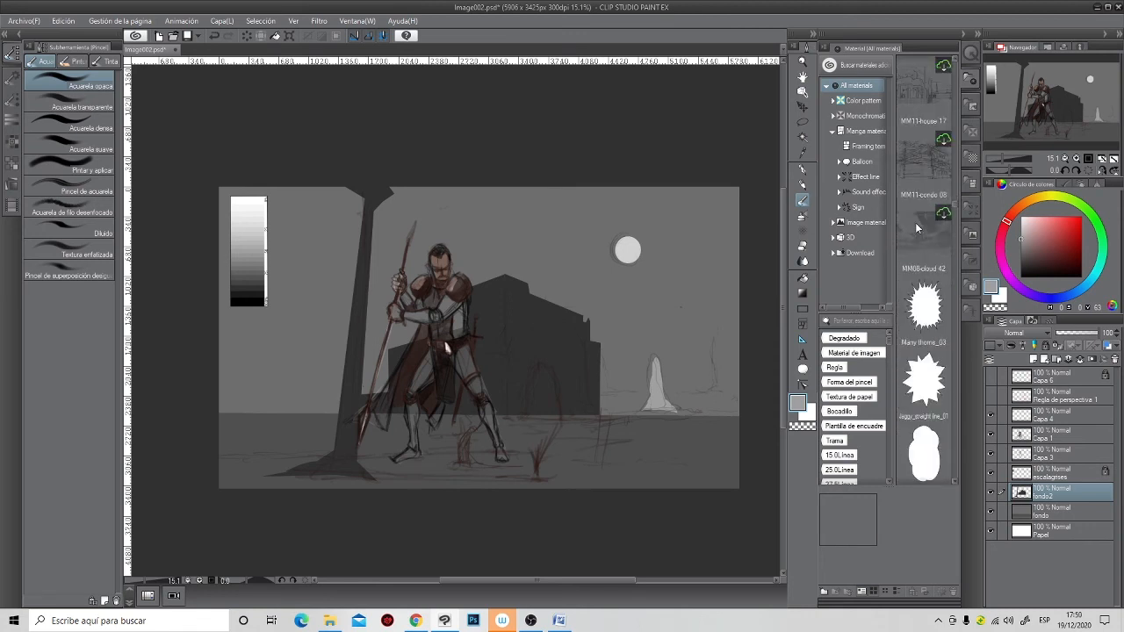
scroll(916, 229, "down", 4)
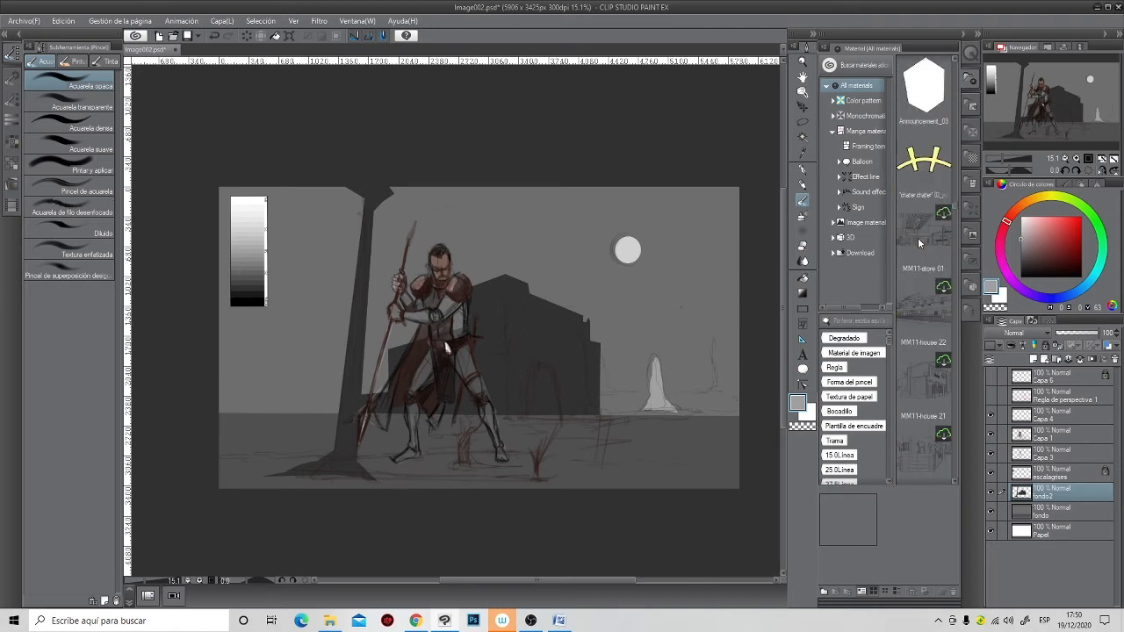
scroll(917, 237, "down", 4)
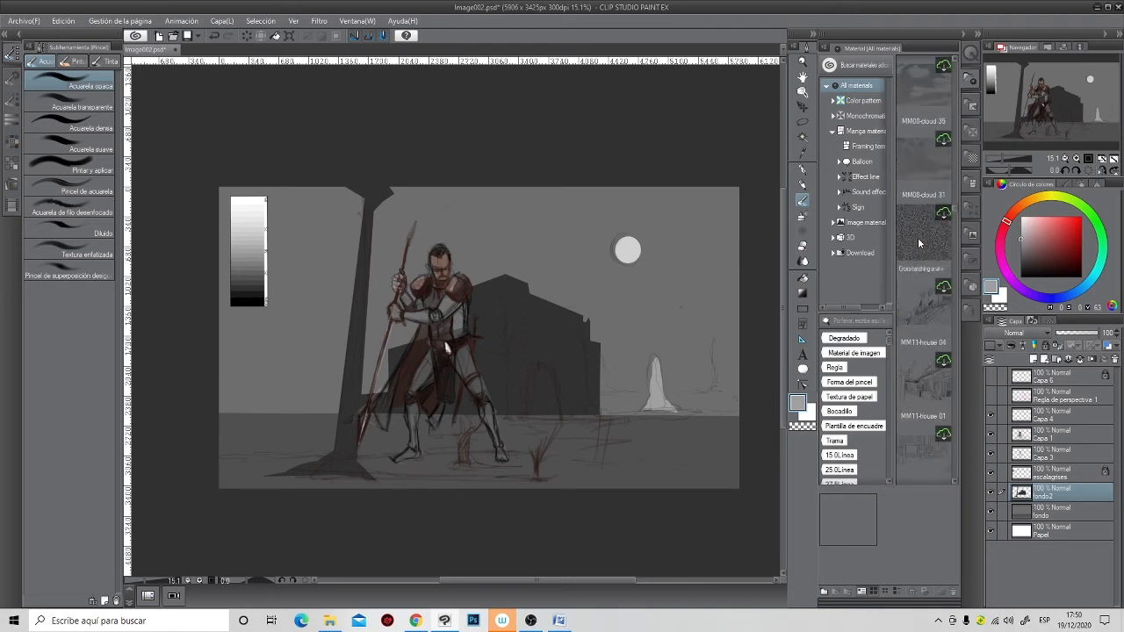
scroll(918, 237, "up", 1)
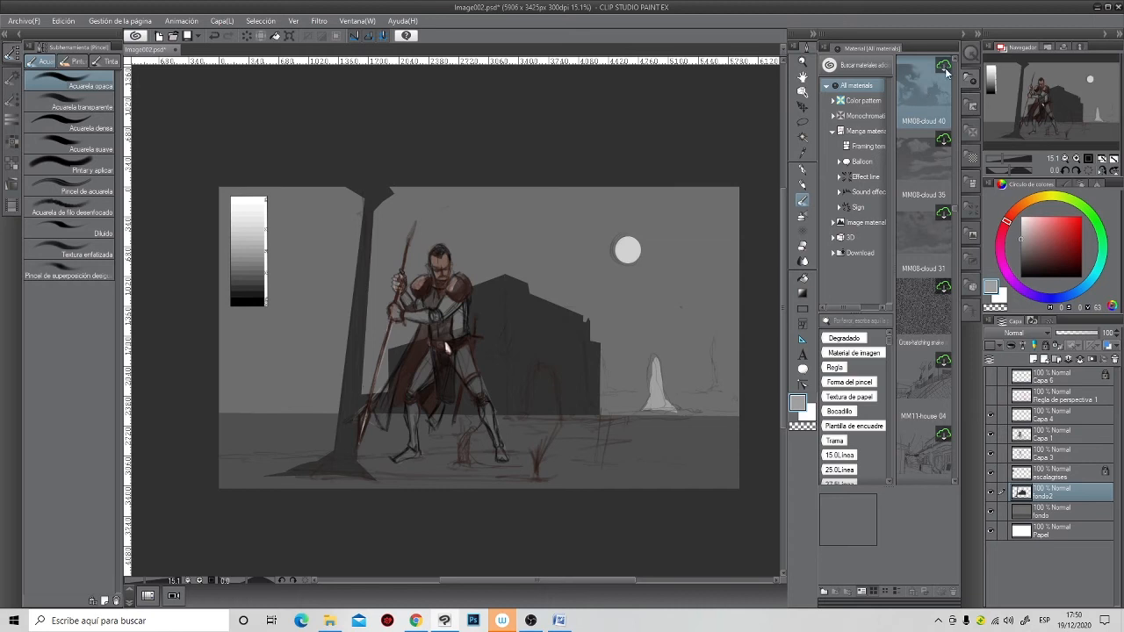
- Try to place the MM08-cloud 40 material in the sky, agreeing to download it from the cloud, and select MM08-cloud 31
left_click(933, 92)
left_click_drag(699, 148, 493, 195)
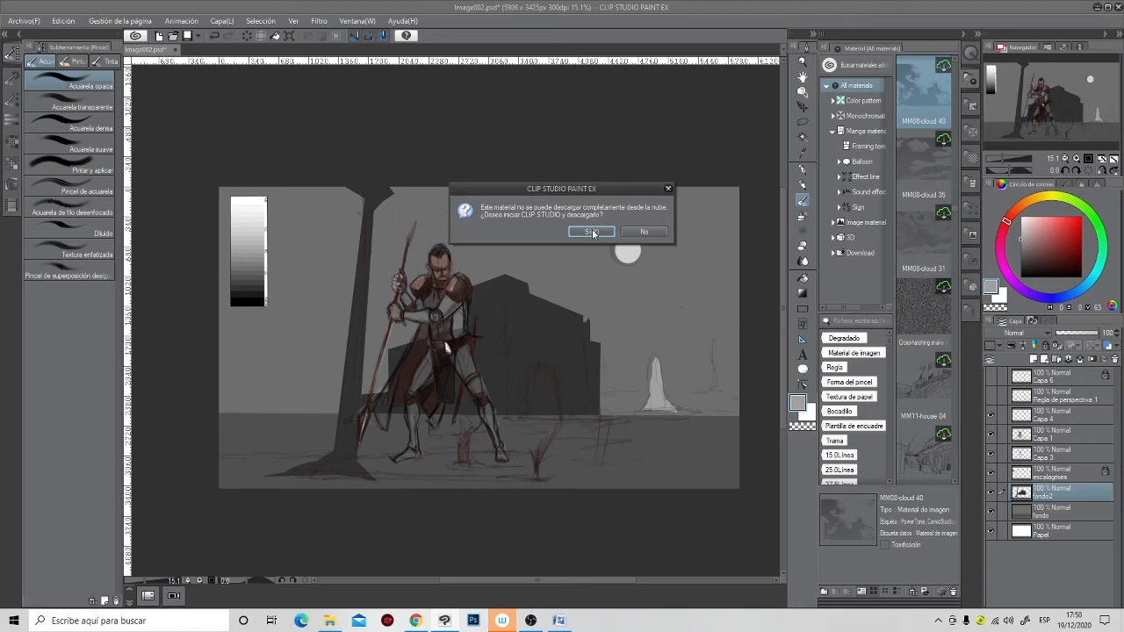
left_click(592, 230)
left_click(929, 226)
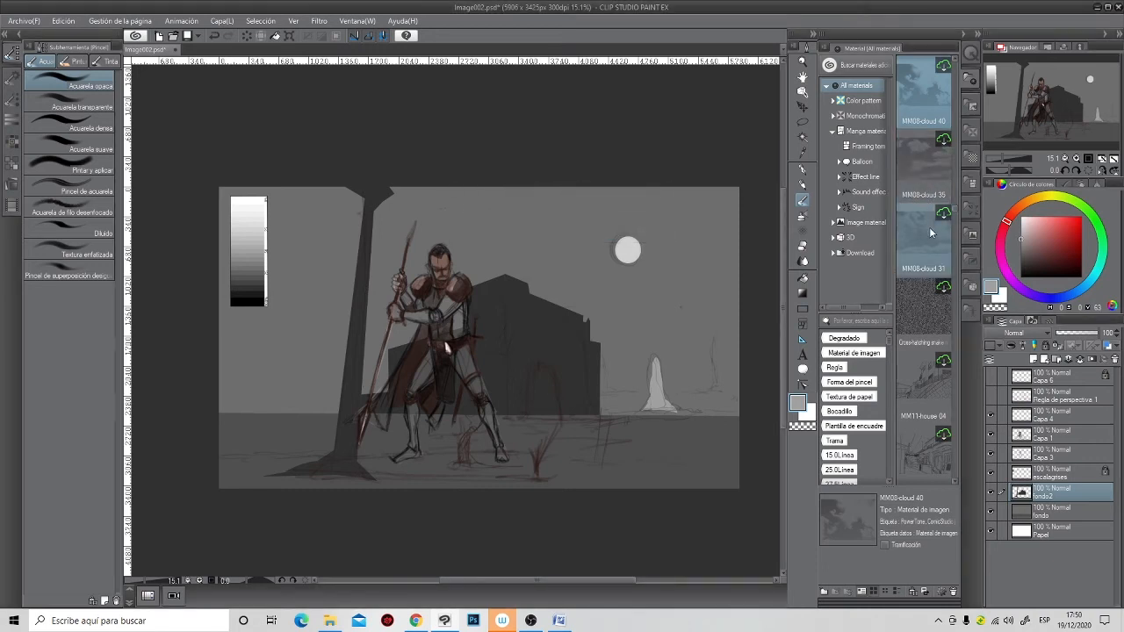
- Look further through the material library's cloud, pattern and scenery images for a tree that fits the scene
scroll(923, 262, "down", 4)
scroll(924, 262, "up", 4)
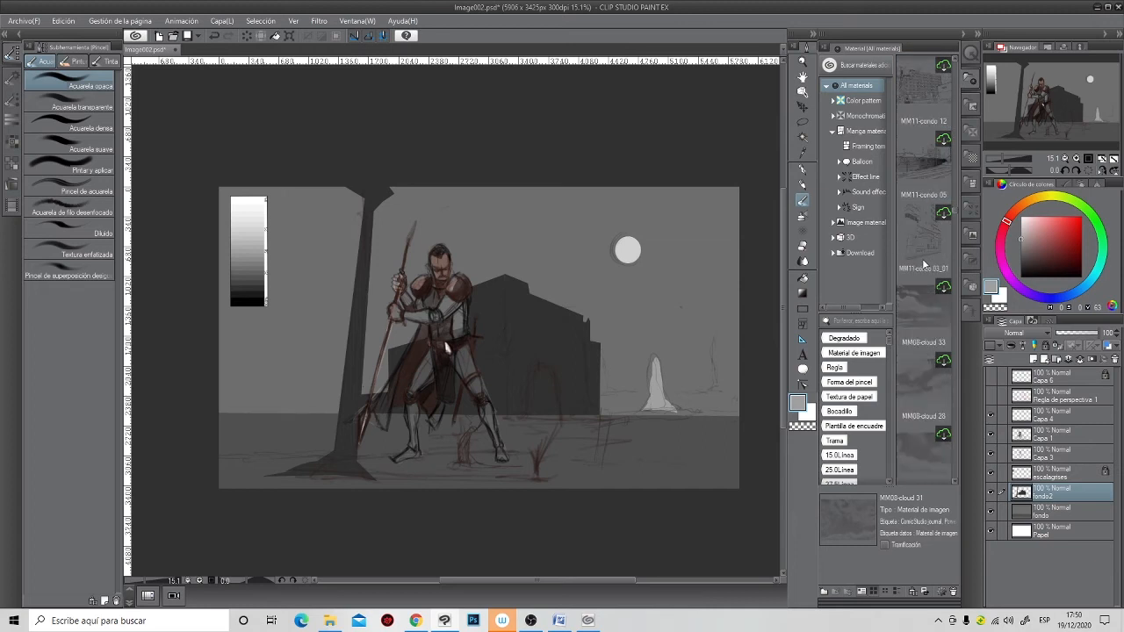
scroll(924, 261, "down", 5)
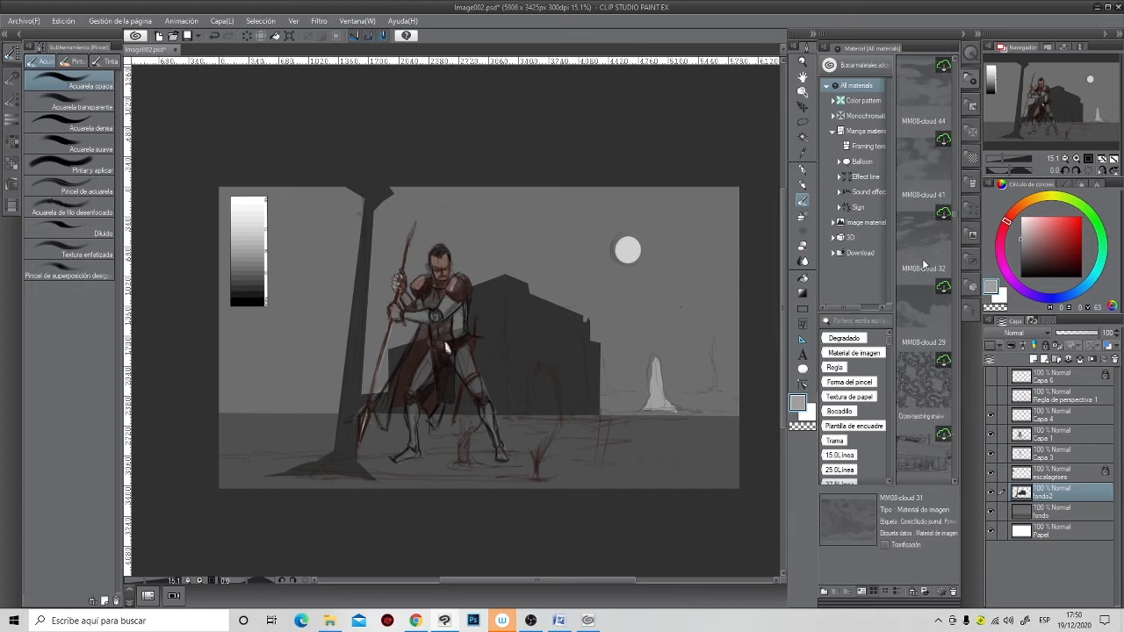
scroll(924, 262, "down", 5)
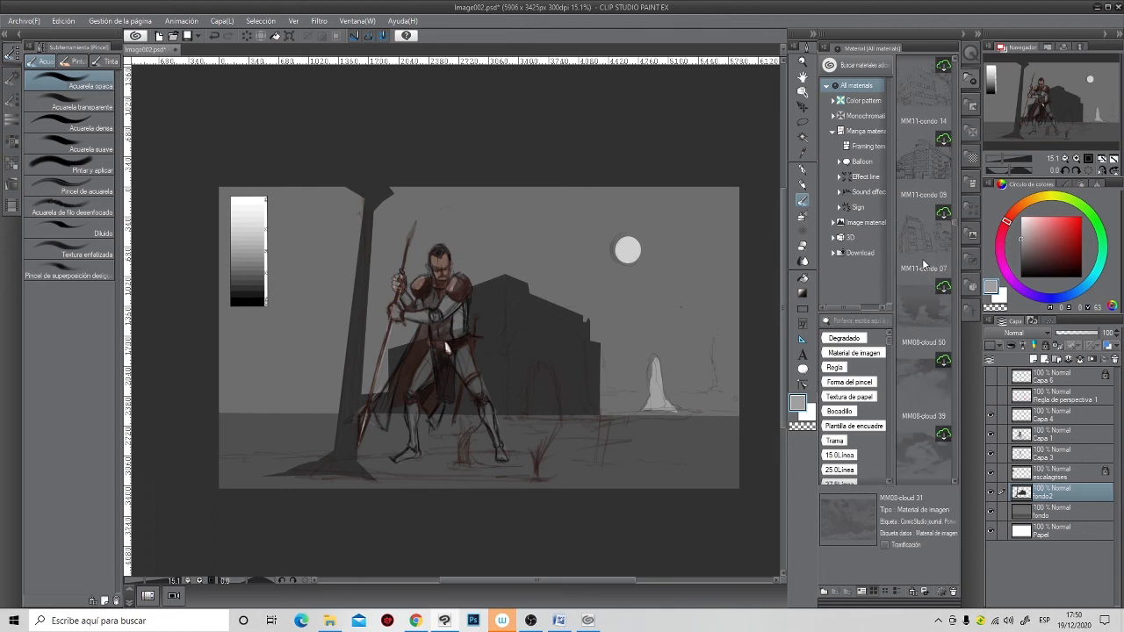
scroll(923, 263, "down", 5)
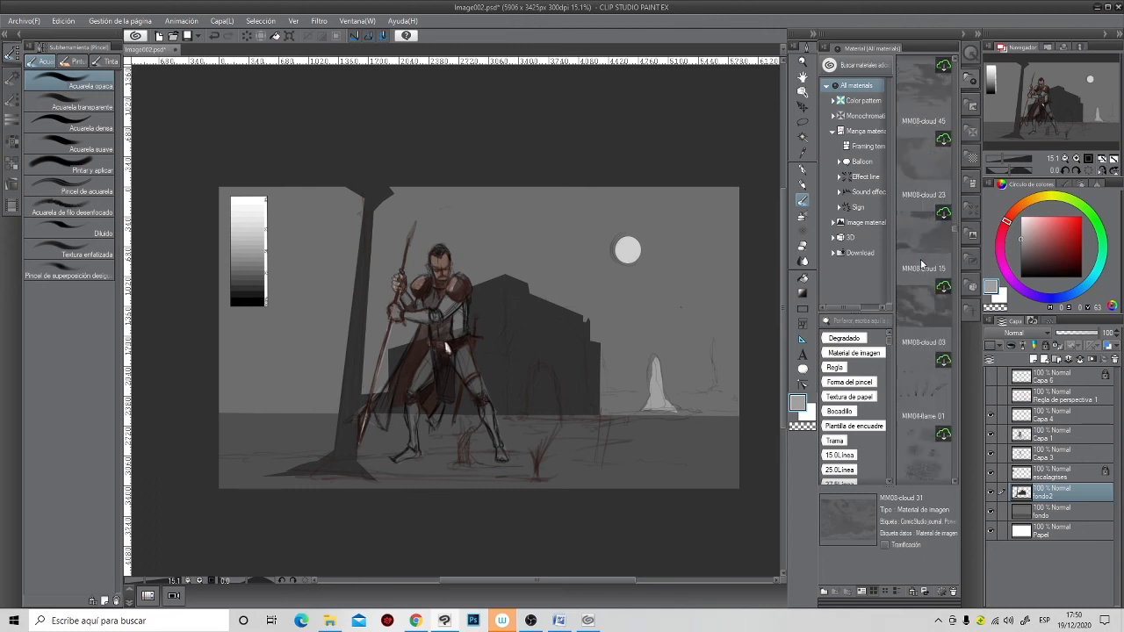
scroll(922, 264, "down", 5)
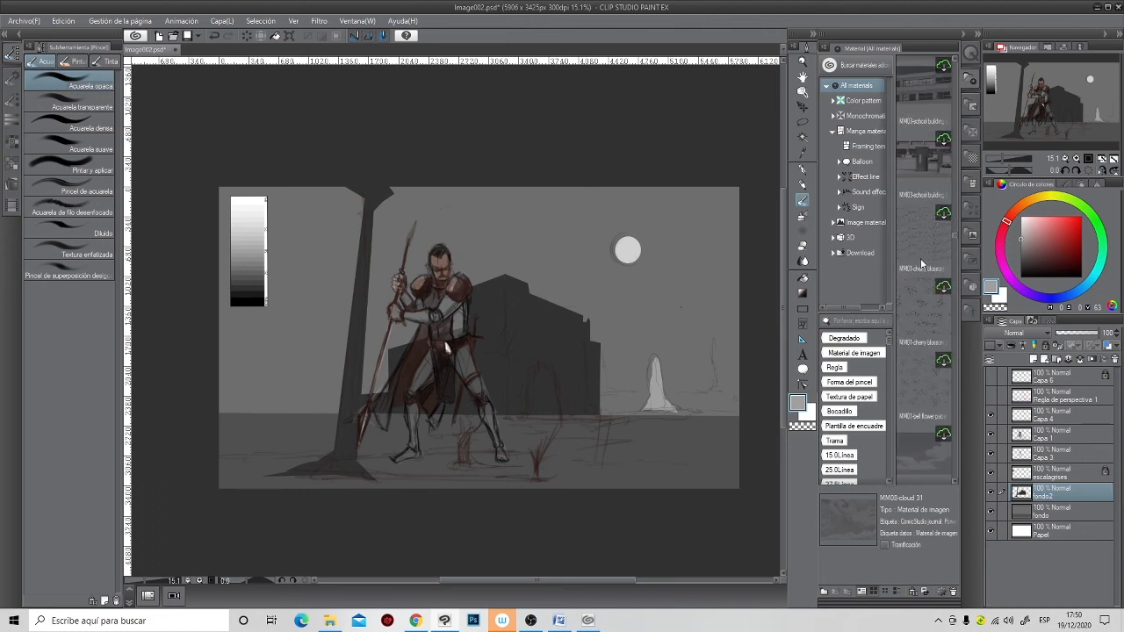
scroll(922, 264, "down", 5)
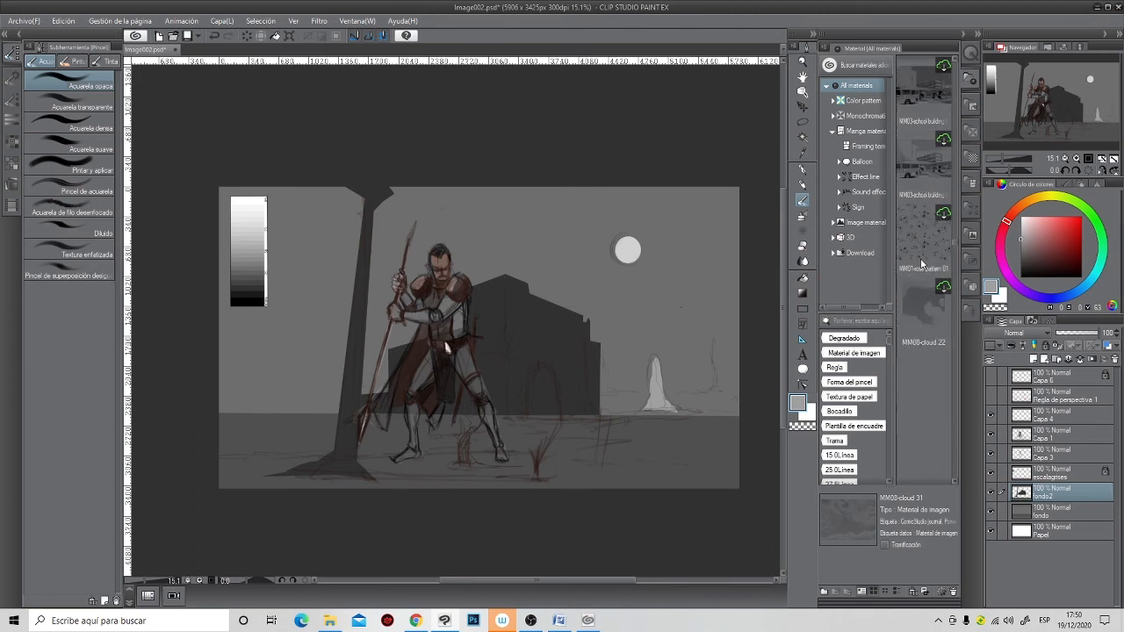
scroll(922, 264, "down", 5)
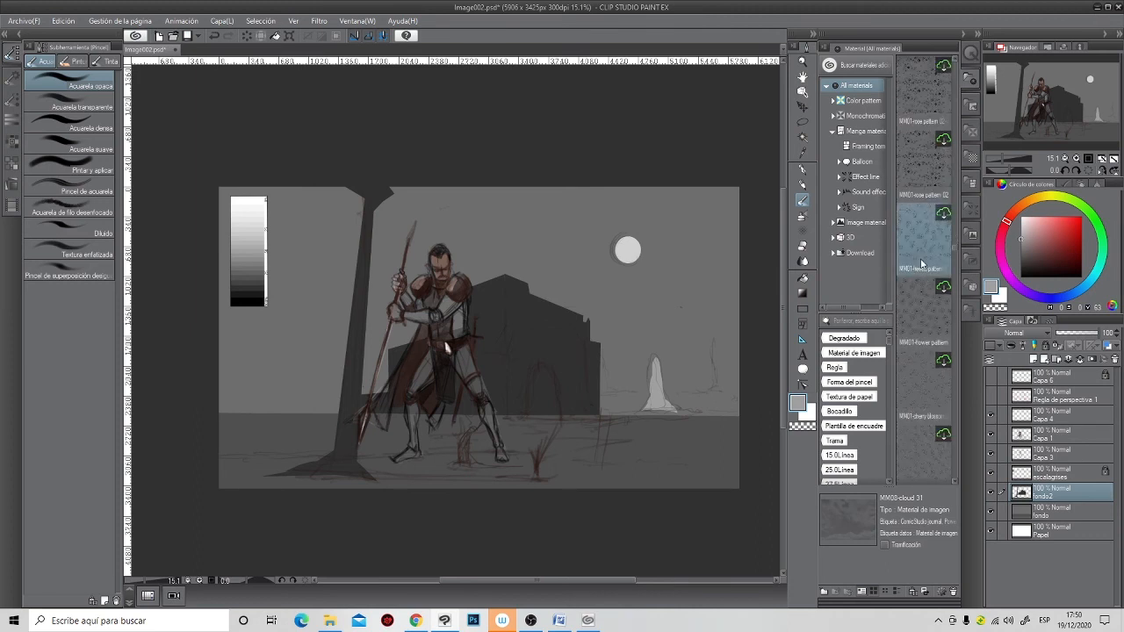
scroll(922, 263, "down", 3)
scroll(921, 262, "down", 3)
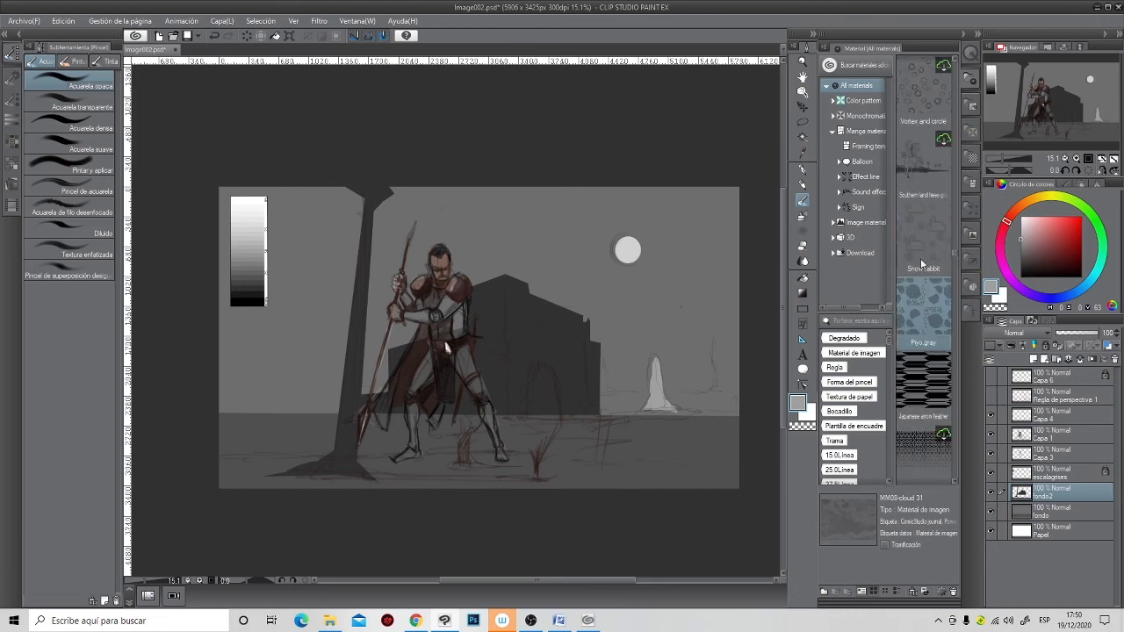
scroll(921, 260, "down", 4)
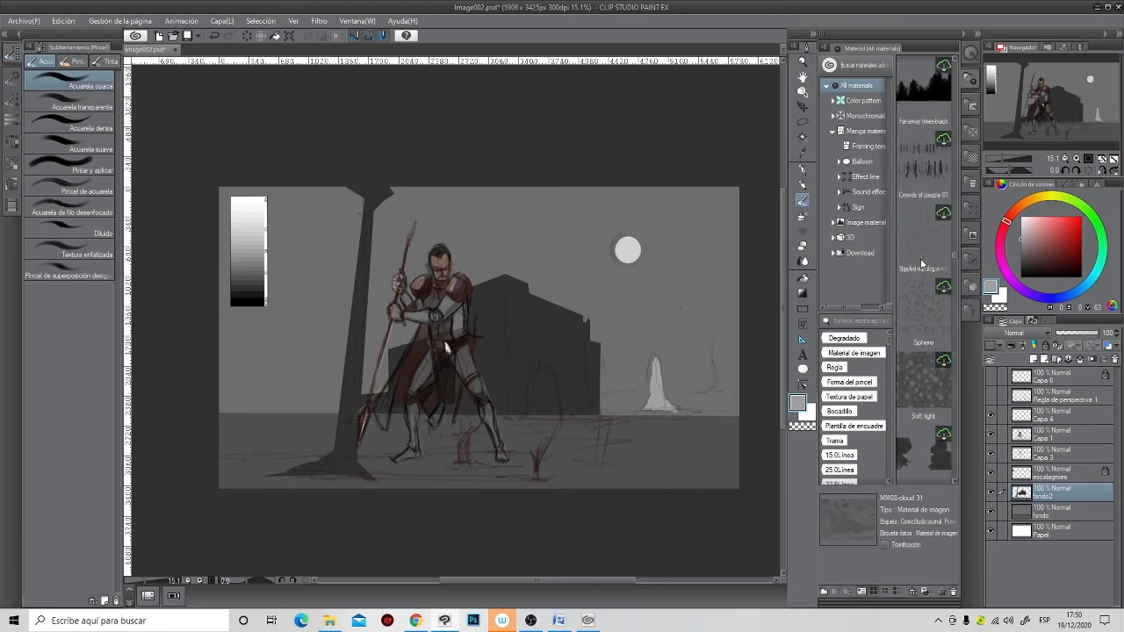
scroll(920, 262, "down", 3)
scroll(920, 260, "down", 3)
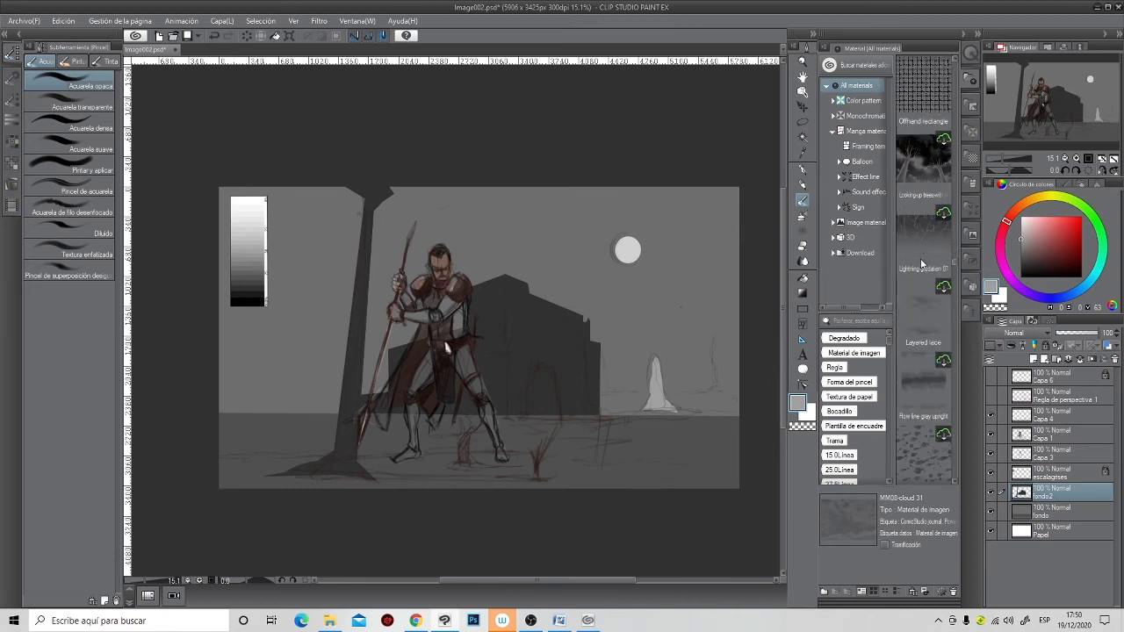
scroll(921, 262, "down", 3)
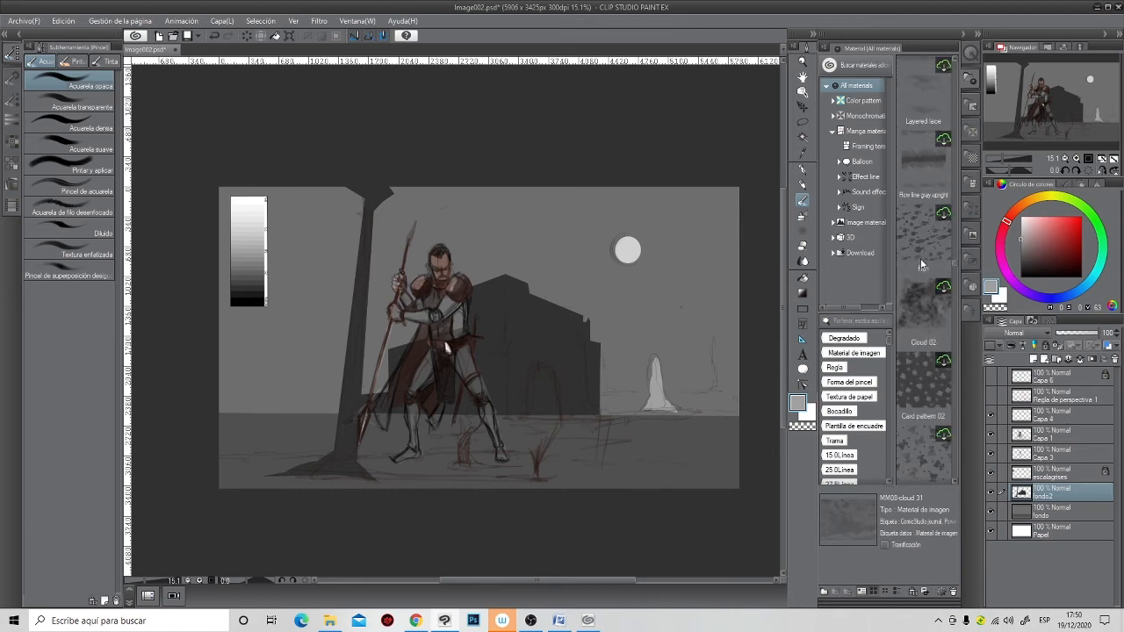
scroll(920, 258, "down", 3)
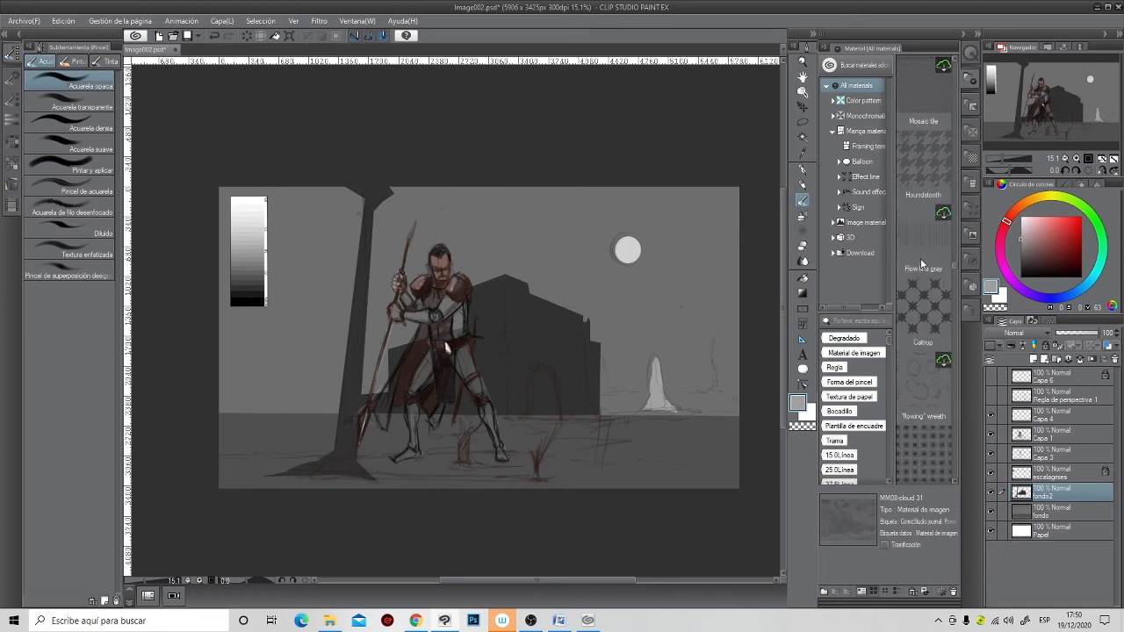
scroll(921, 258, "down", 4)
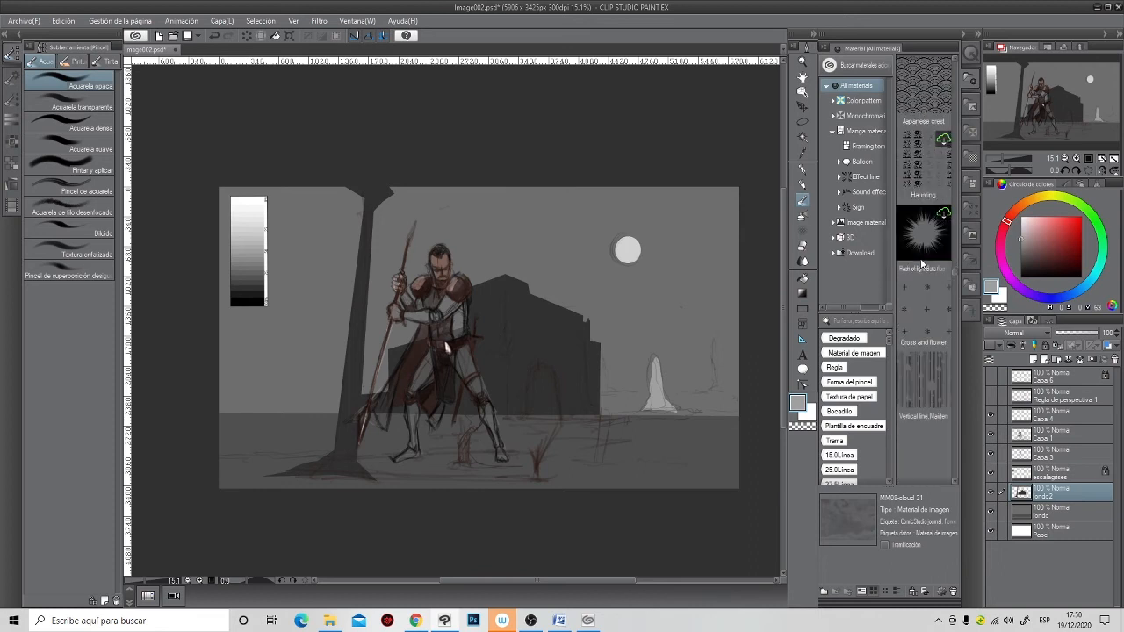
- Download the Tree-Japanese material from the cloud, check its transfer in CLIP STUDIO's communications manager, and return to the painting
scroll(921, 262, "up", 1)
left_click_drag(921, 264, 404, 305)
left_click(575, 230)
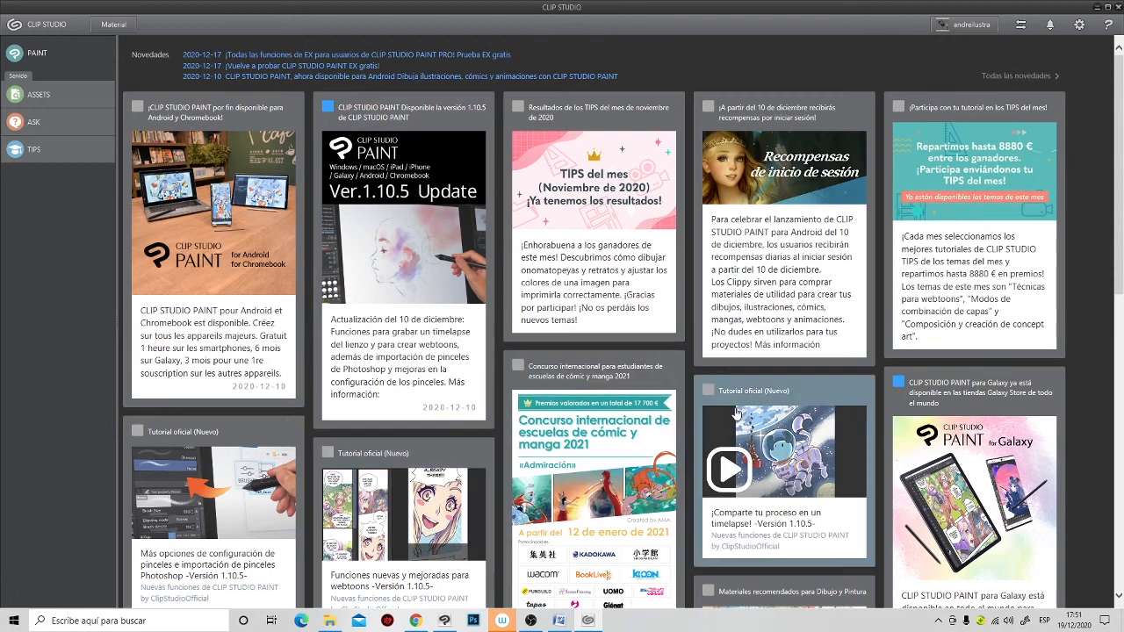
left_click(1020, 26)
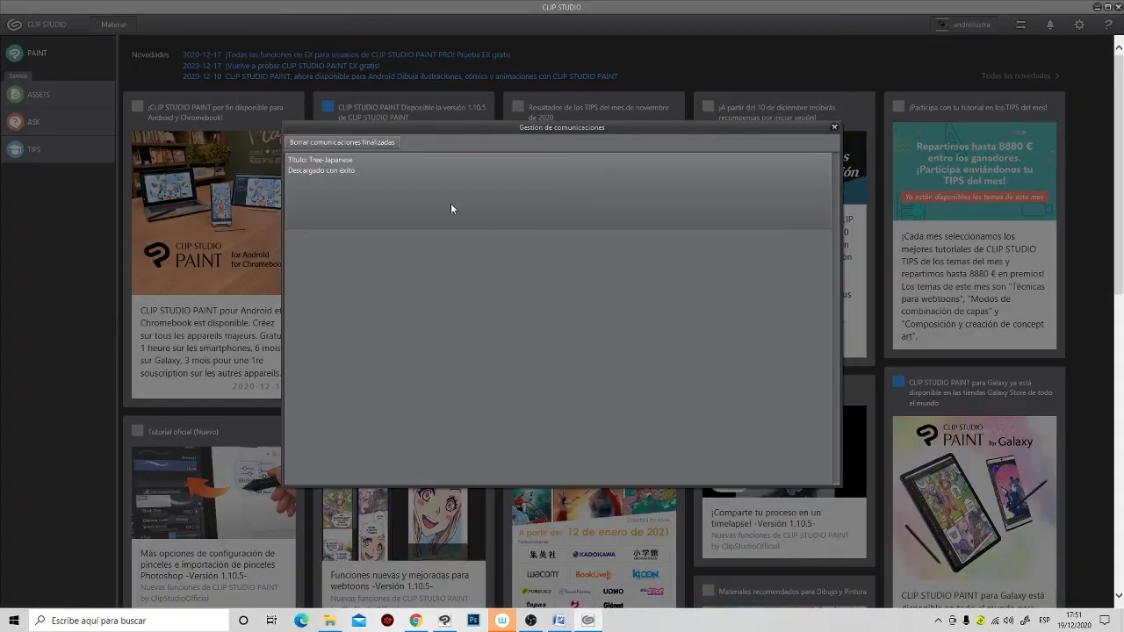
left_click(549, 621)
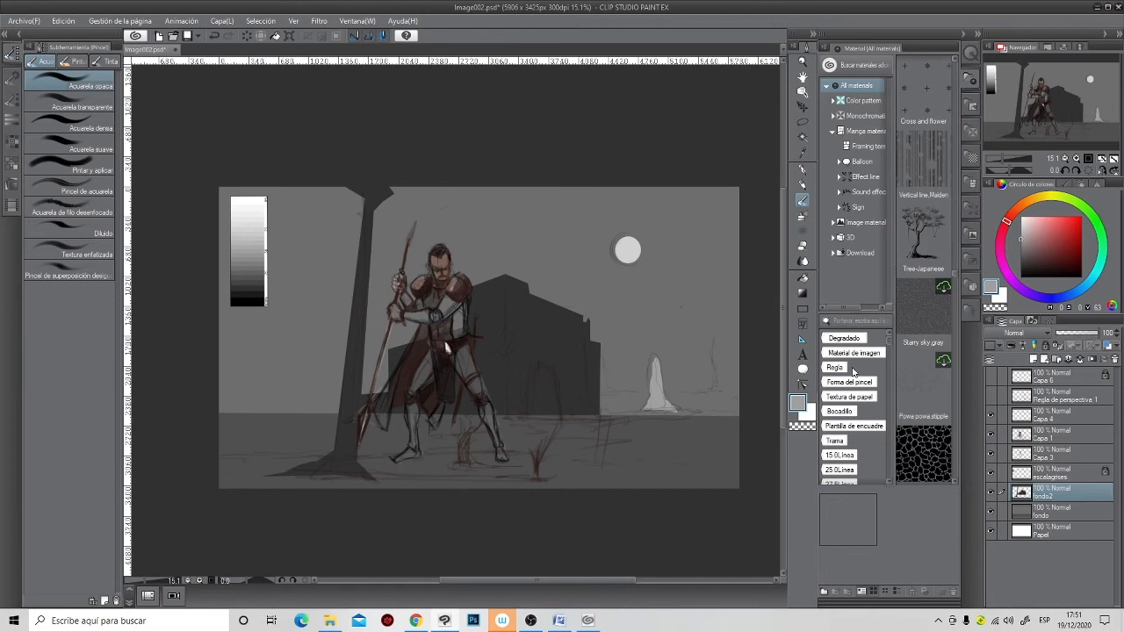
- Place the Tree-Japanese material over the warrior and move its layer to the top of the stack, undoing the accidental shift of fondo2
left_click_drag(934, 228, 402, 318)
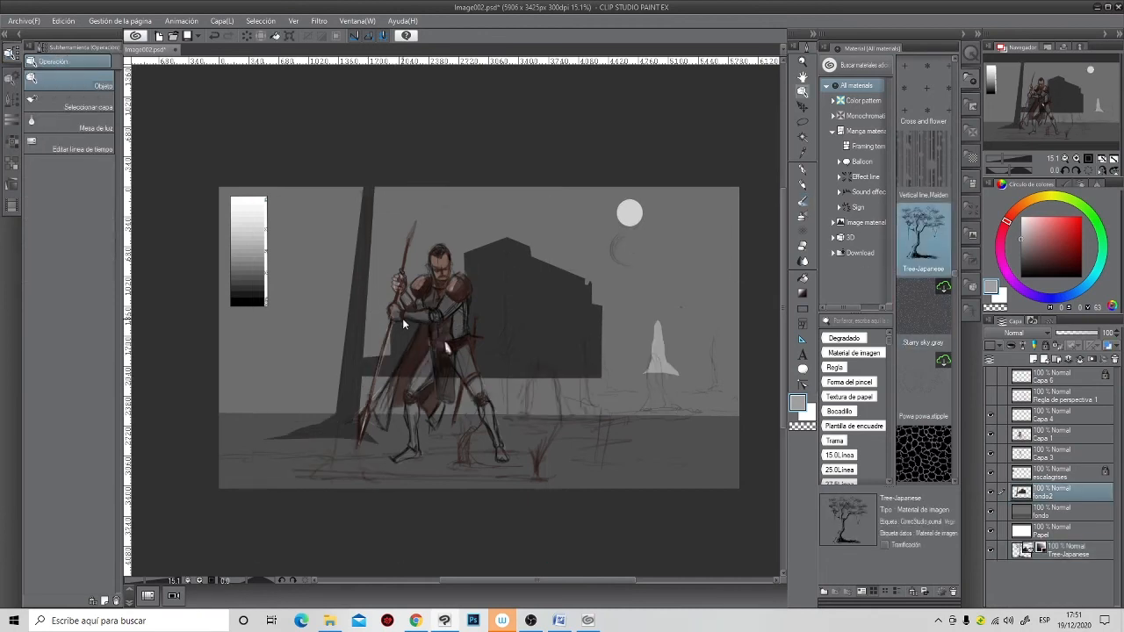
key("ctrl+z")
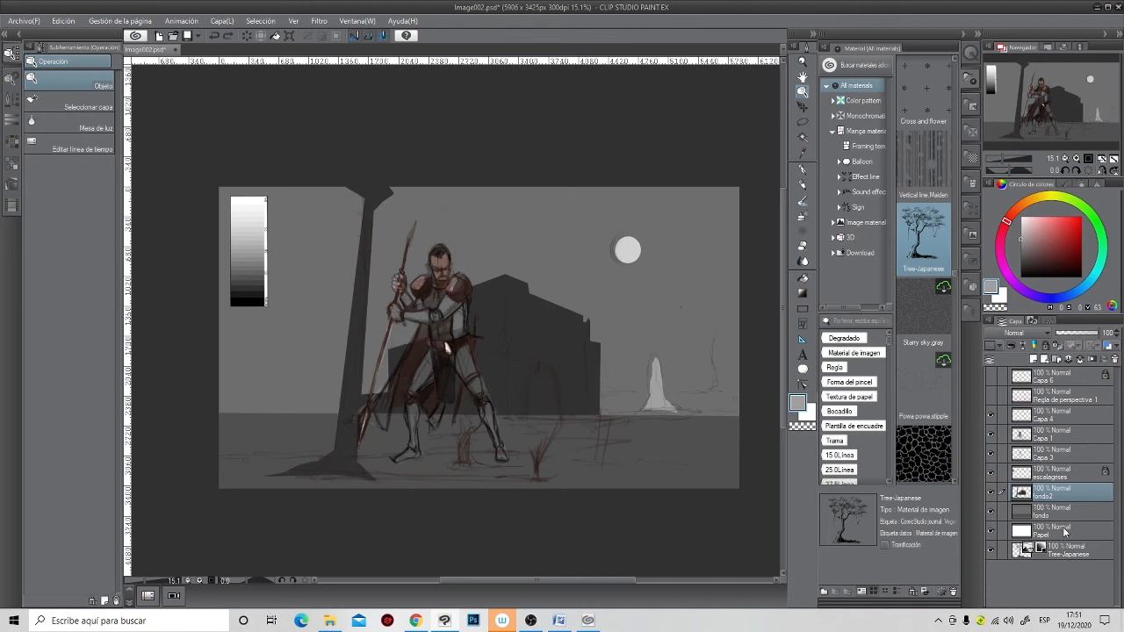
left_click_drag(1073, 551, 1053, 373)
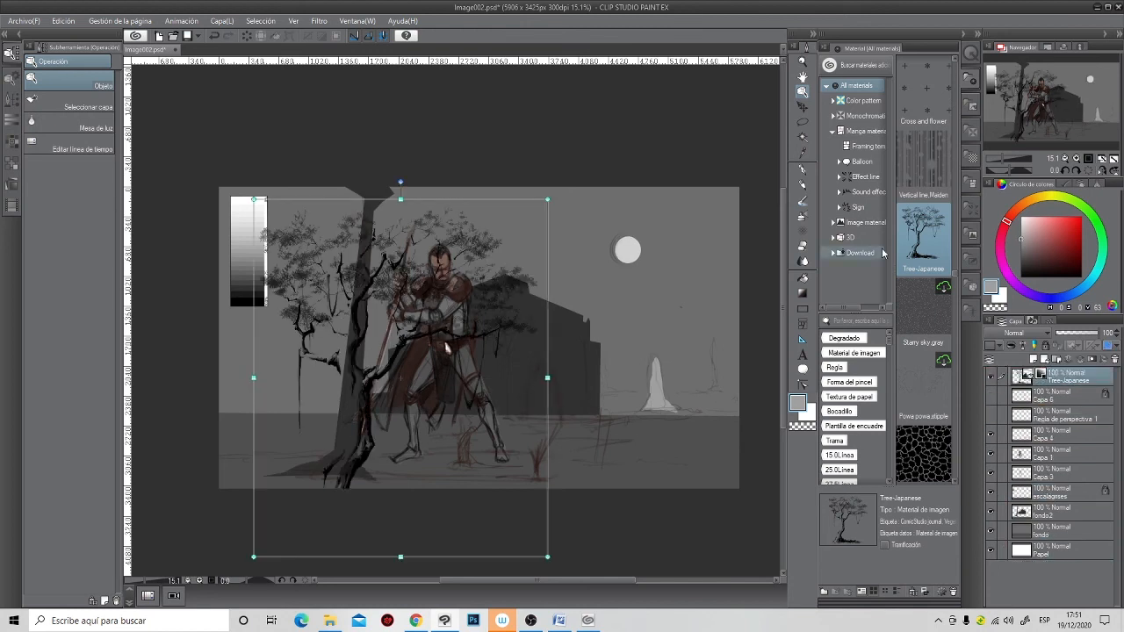
scroll(927, 334, "down", 5)
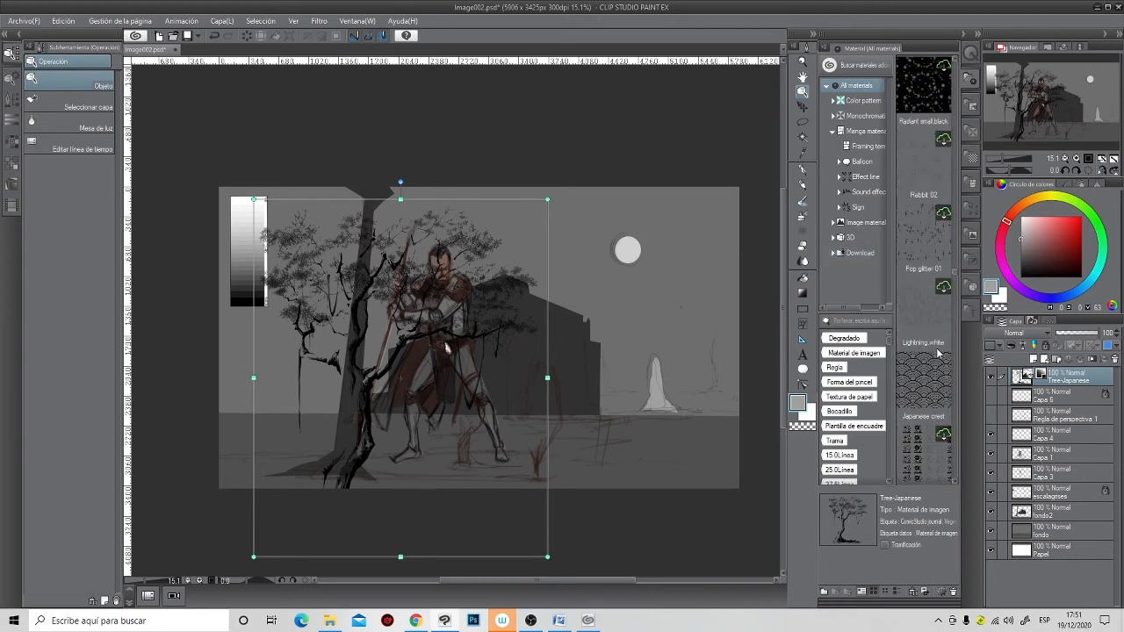
- Look through the material library's patterns, clouds and buildings for a cloud image that fits the sky
scroll(938, 354, "down", 5)
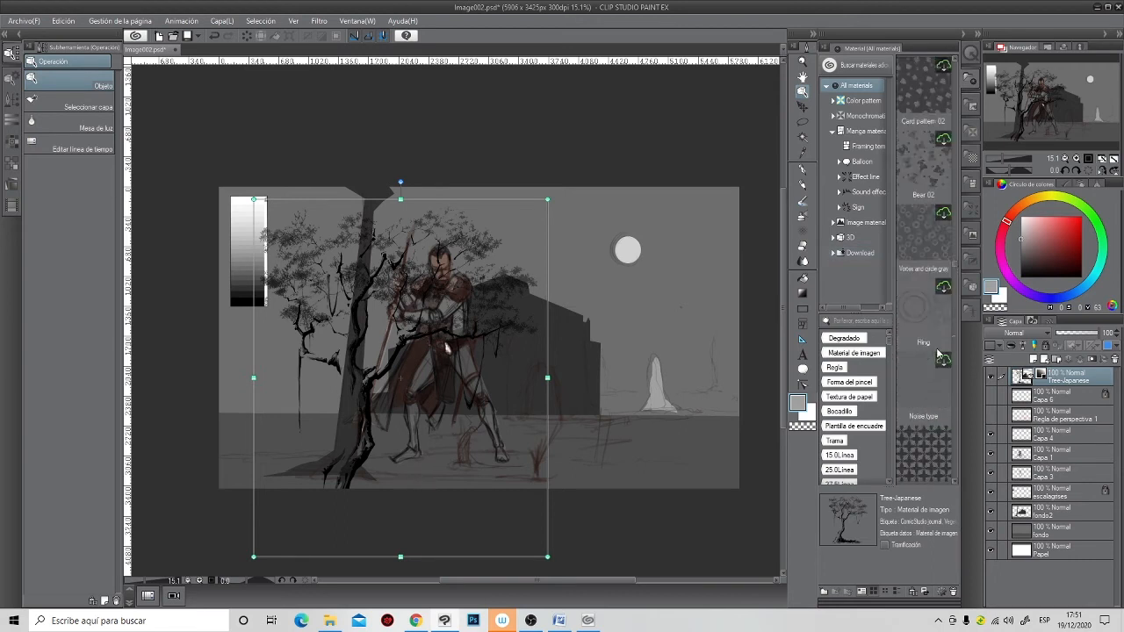
scroll(938, 354, "down", 5)
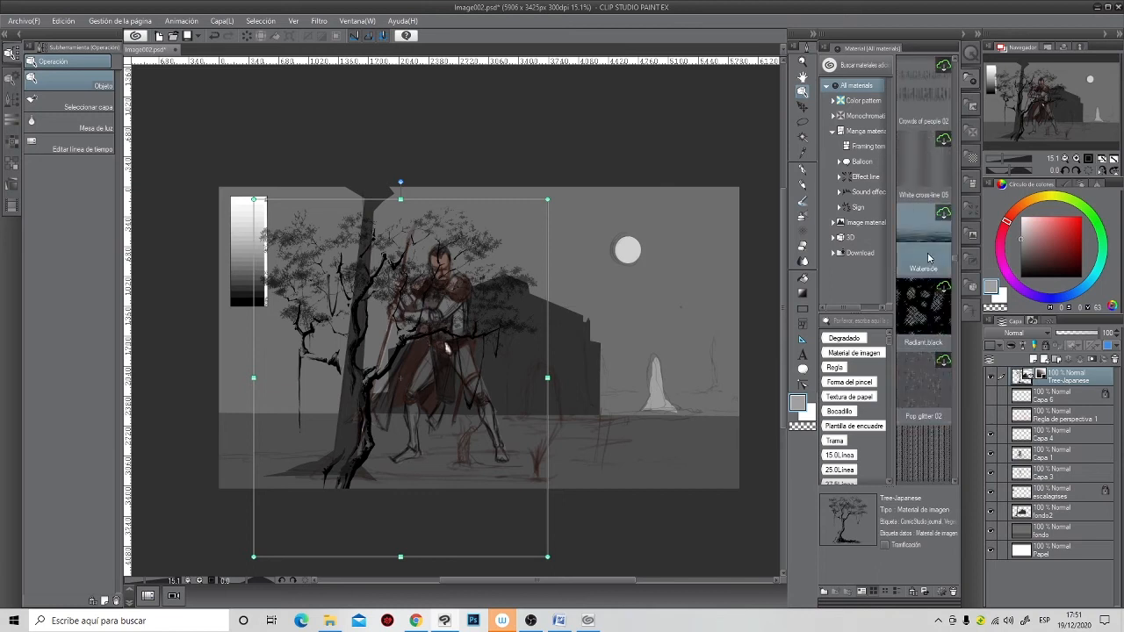
scroll(929, 258, "down", 10)
scroll(929, 257, "down", 10)
scroll(928, 257, "down", 10)
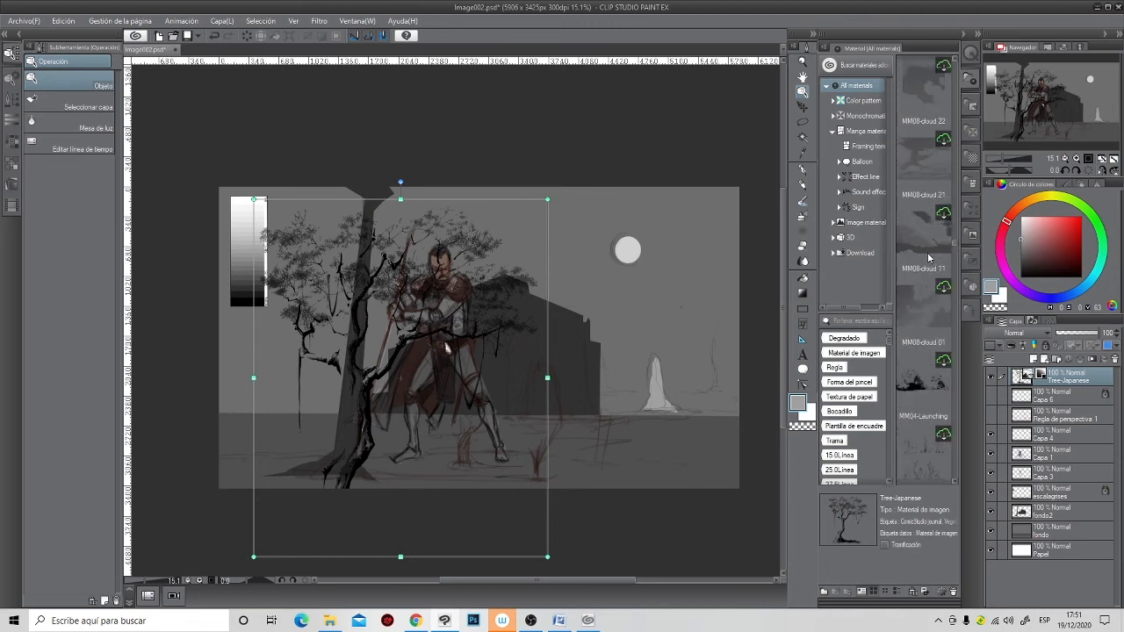
scroll(928, 257, "down", 10)
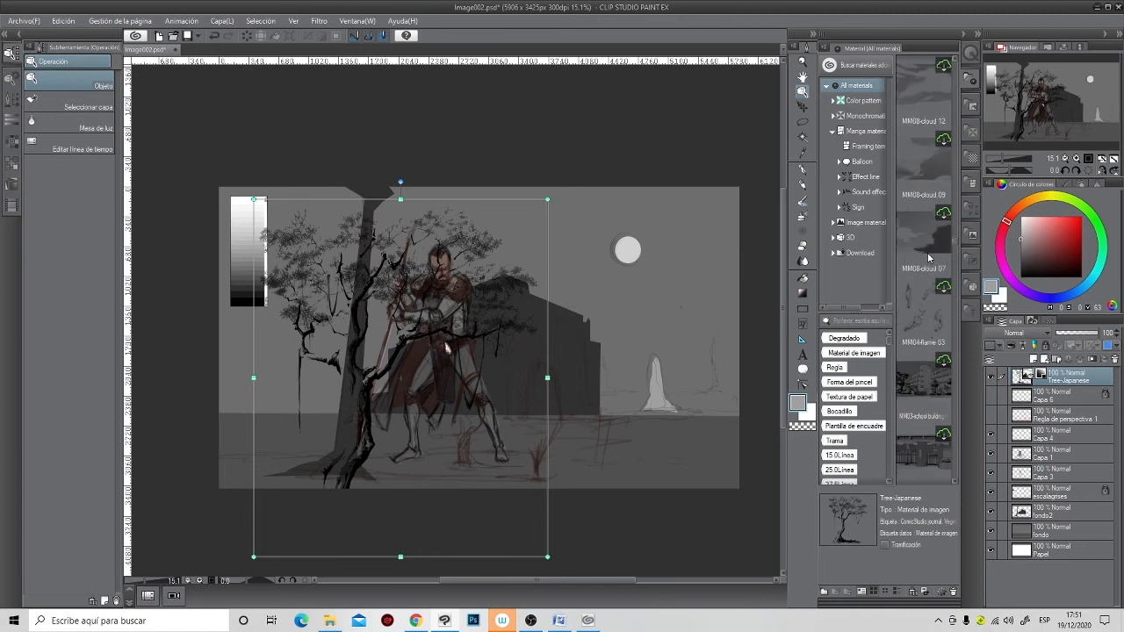
scroll(928, 258, "down", 5)
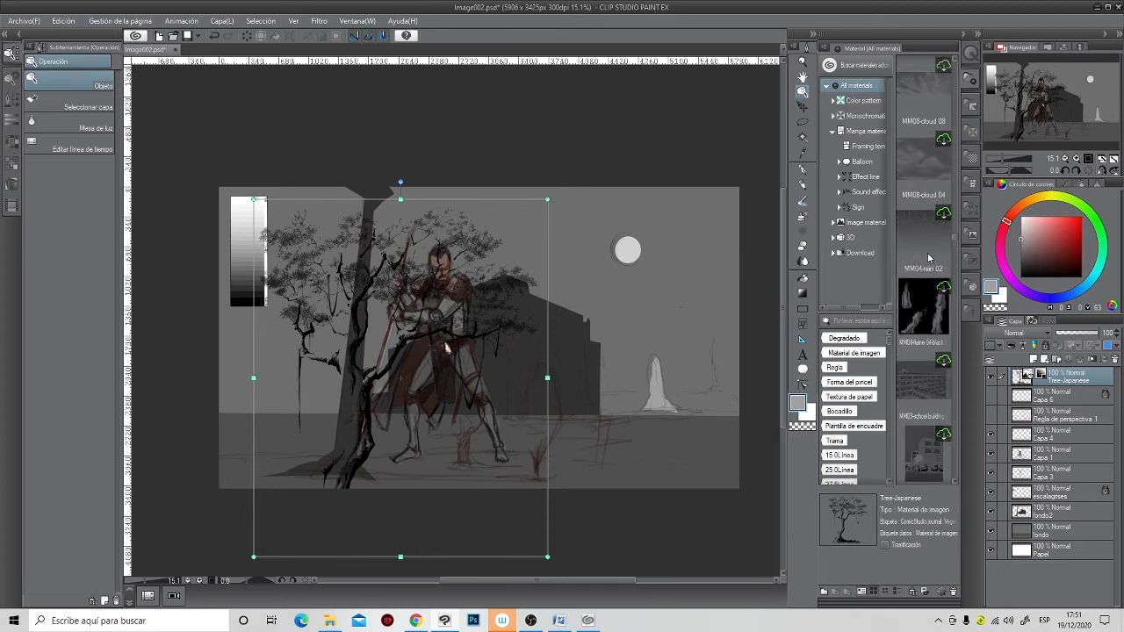
scroll(929, 257, "up", 2)
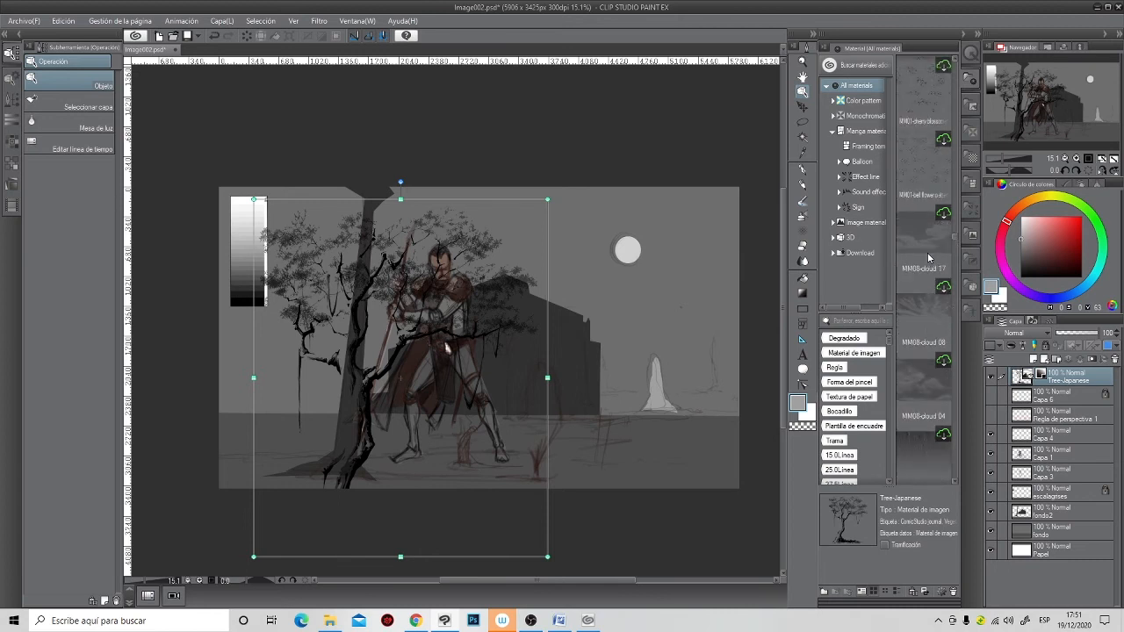
scroll(929, 257, "up", 2)
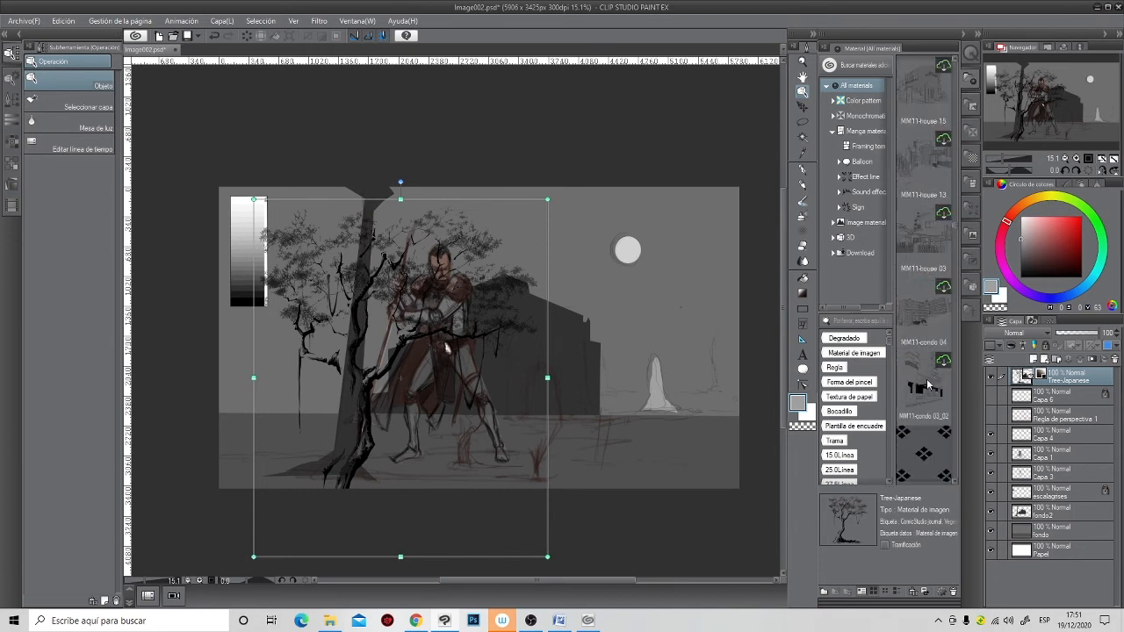
scroll(927, 379, "up", 2)
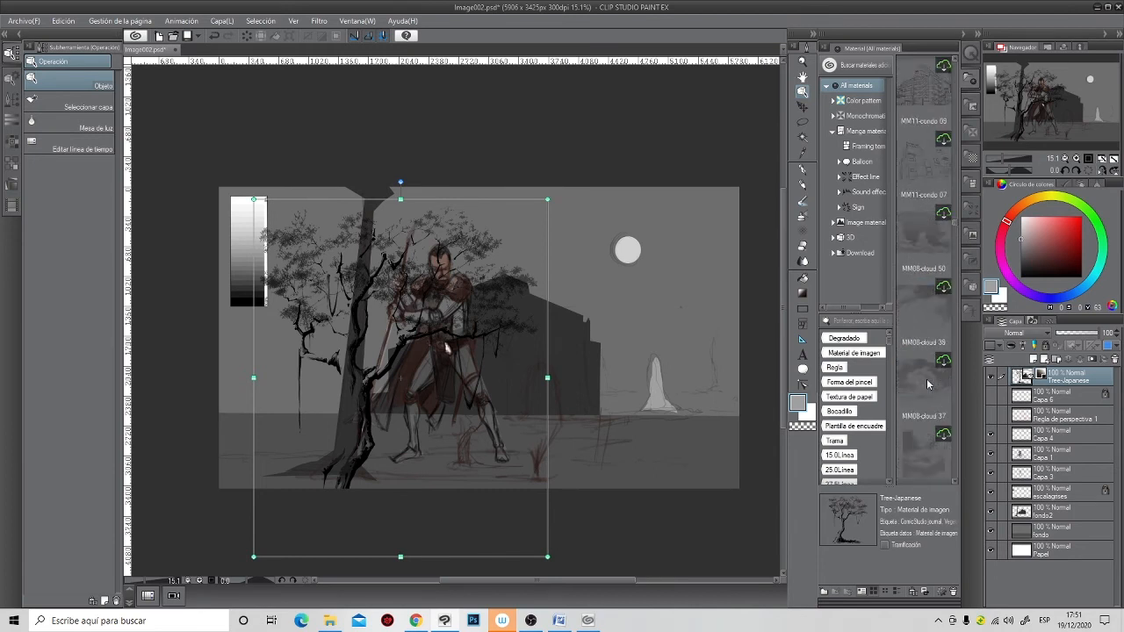
scroll(927, 378, "up", 5)
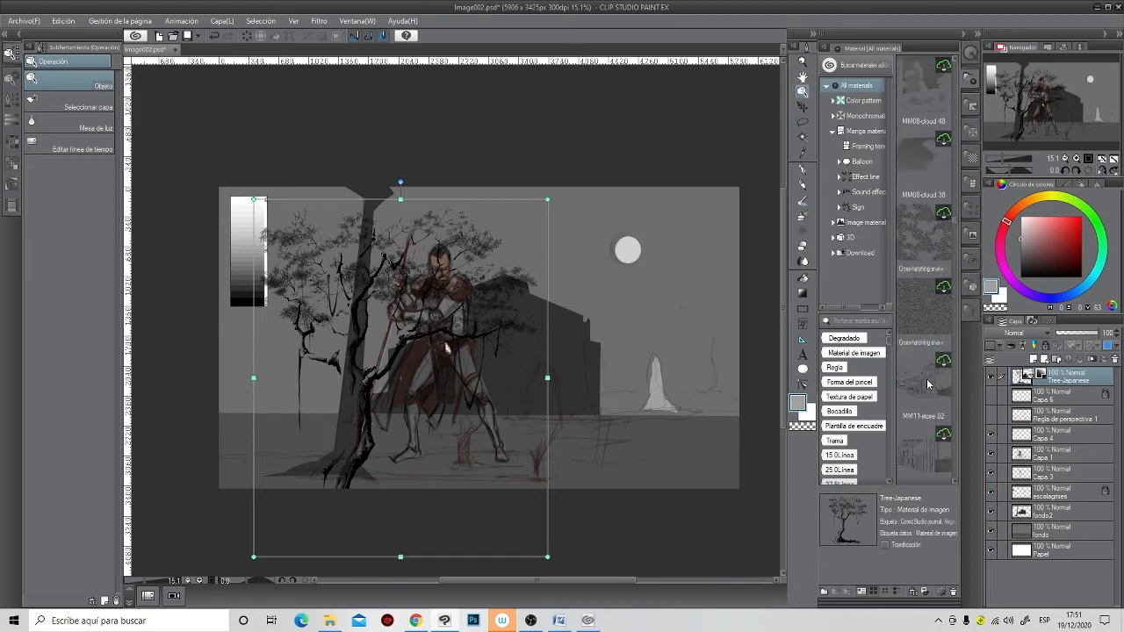
scroll(926, 384, "up", 5)
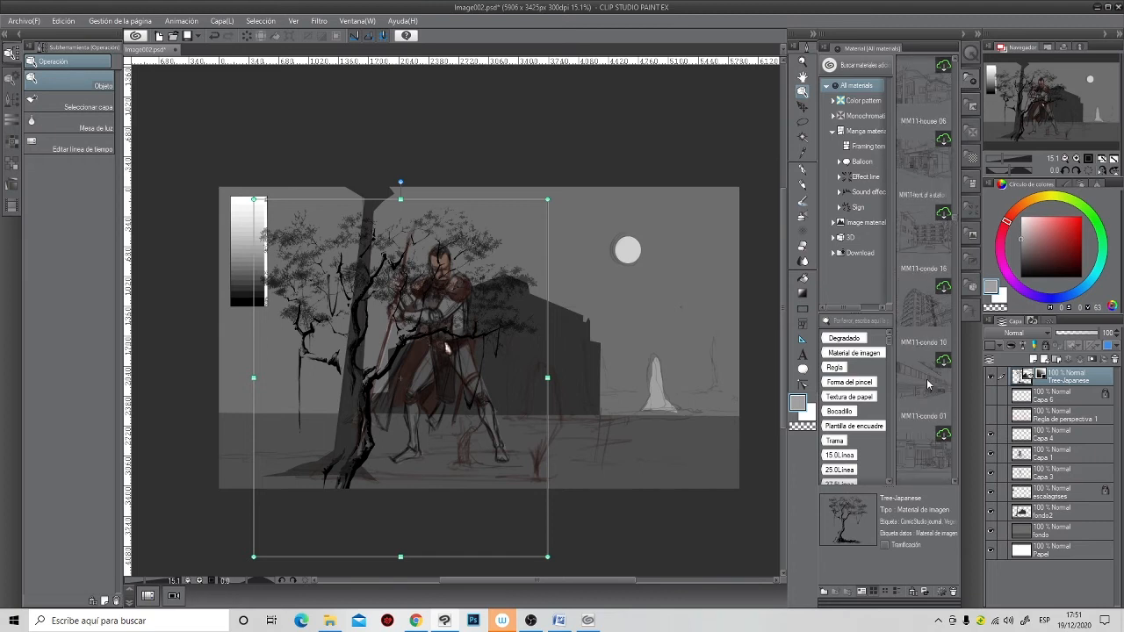
scroll(927, 384, "up", 5)
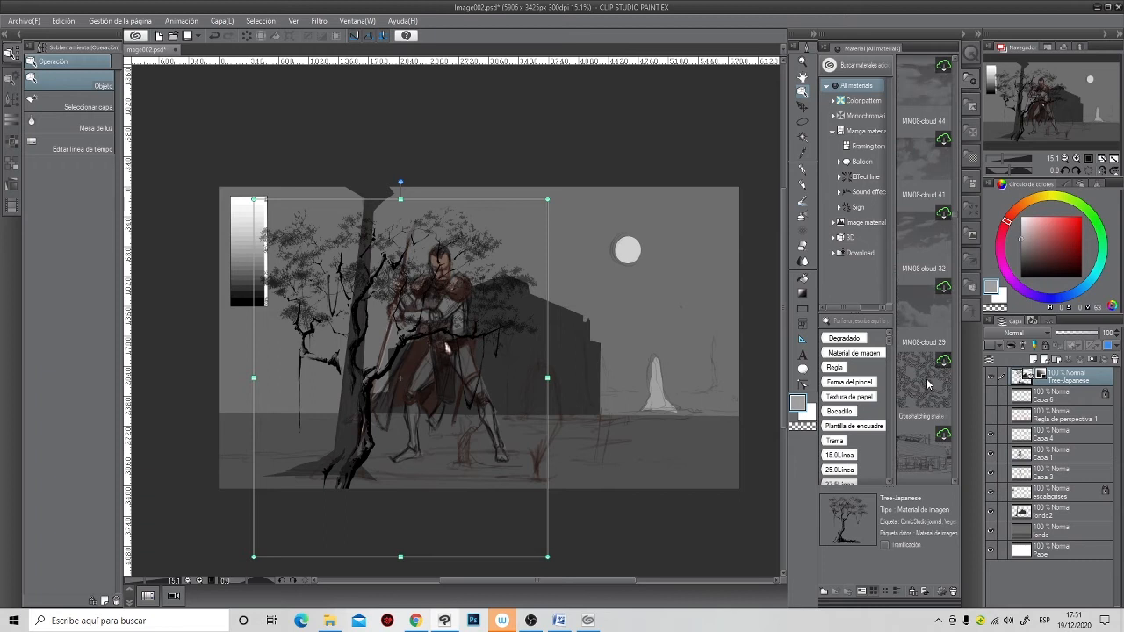
scroll(927, 384, "up", 5)
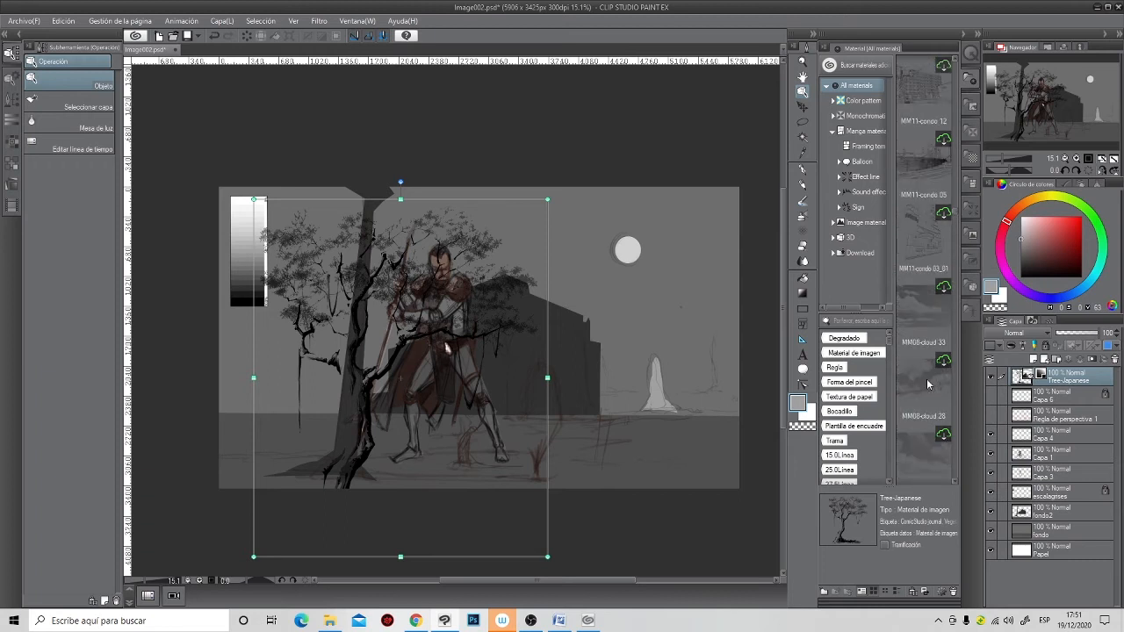
- Place the MM08-cloud 40 material on the canvas, move its layer to the top of the stack, and hide the Tree-Japanese layer
left_click_drag(929, 231, 445, 316)
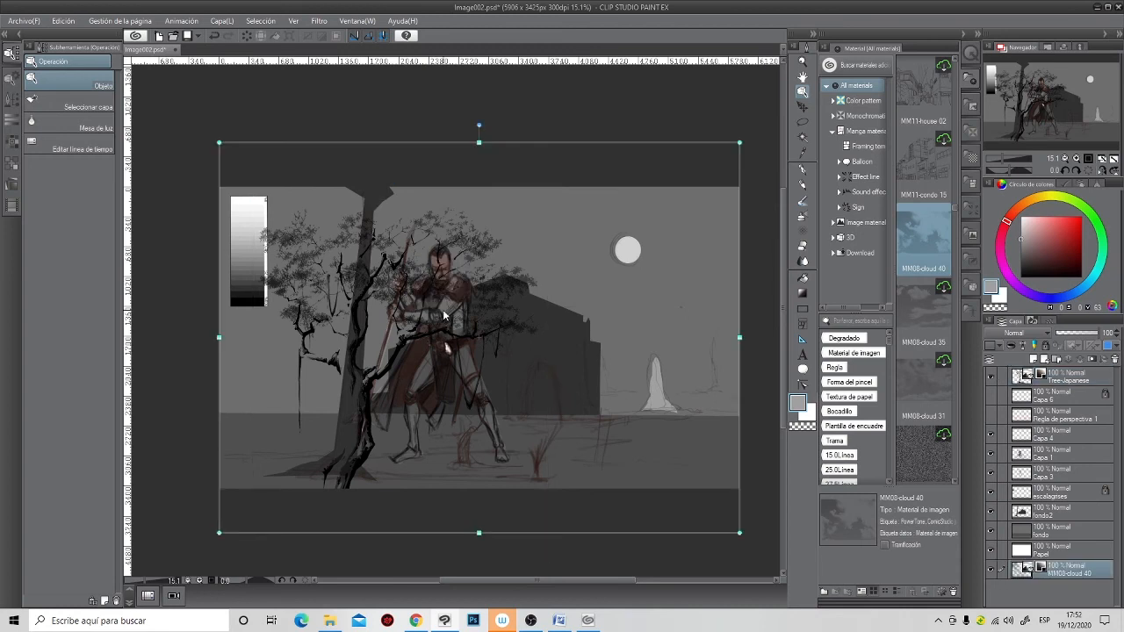
key("Return")
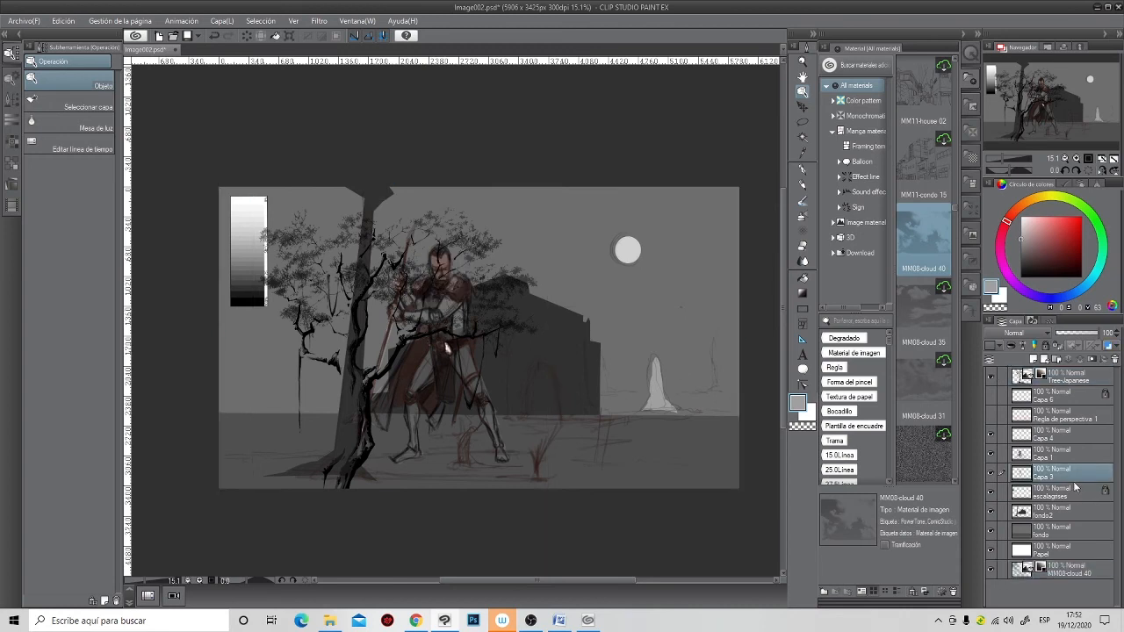
left_click(1063, 569)
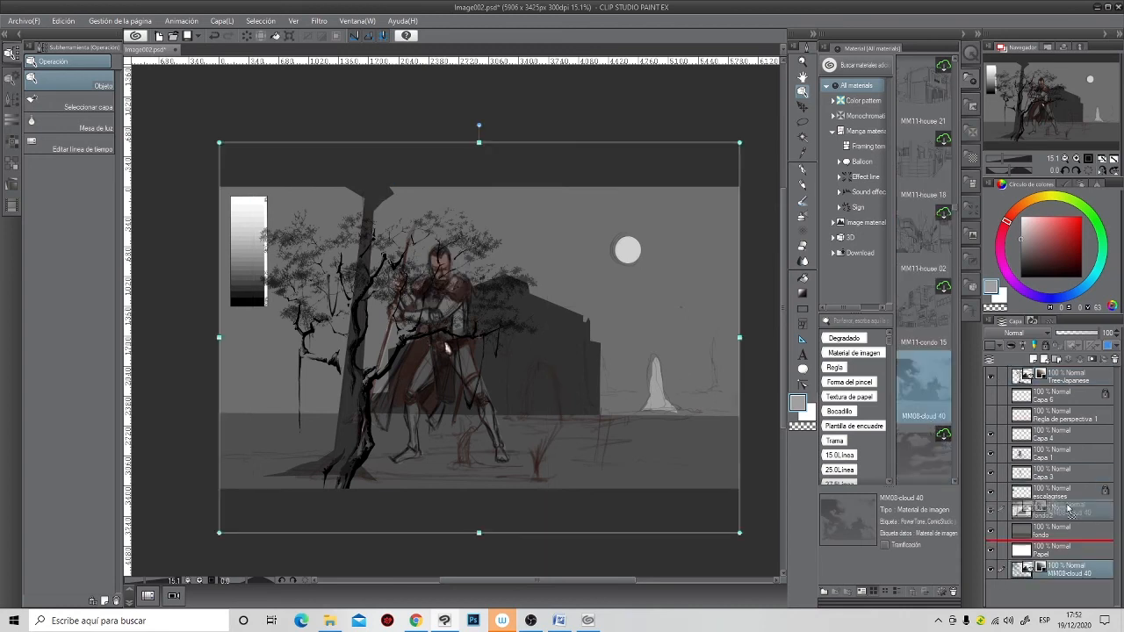
left_click(1063, 379)
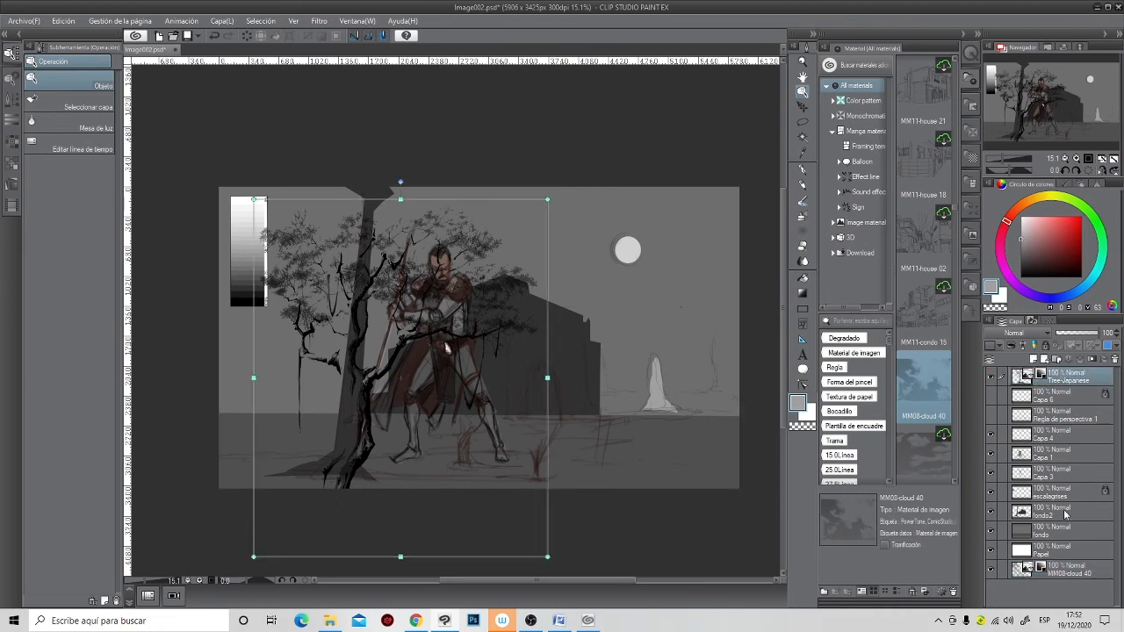
left_click_drag(1068, 572, 1062, 378)
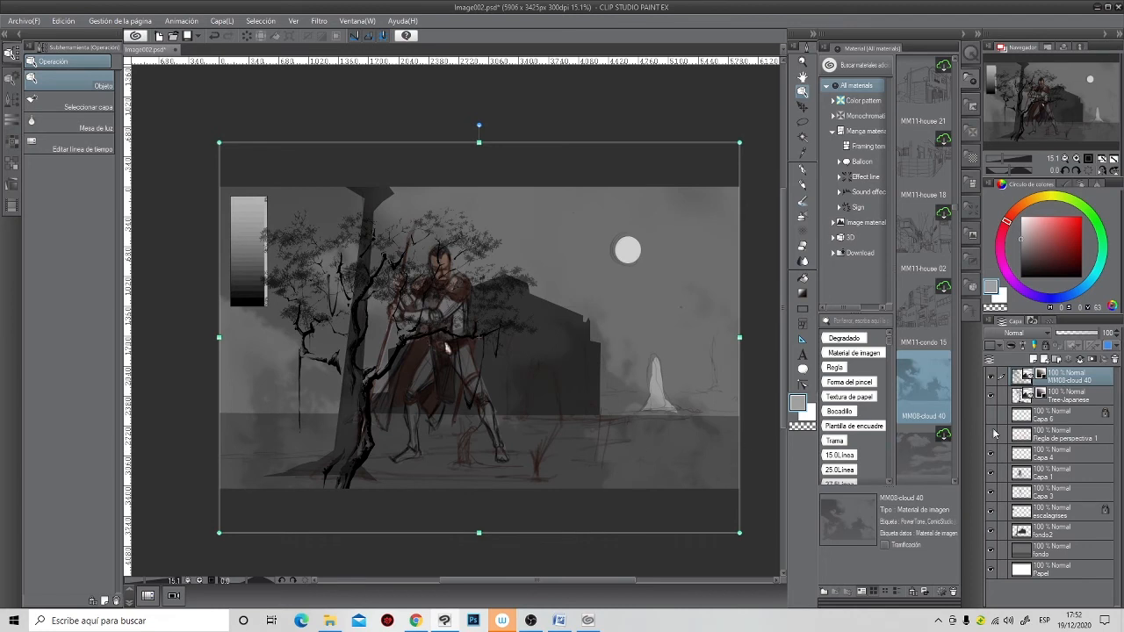
left_click(991, 396)
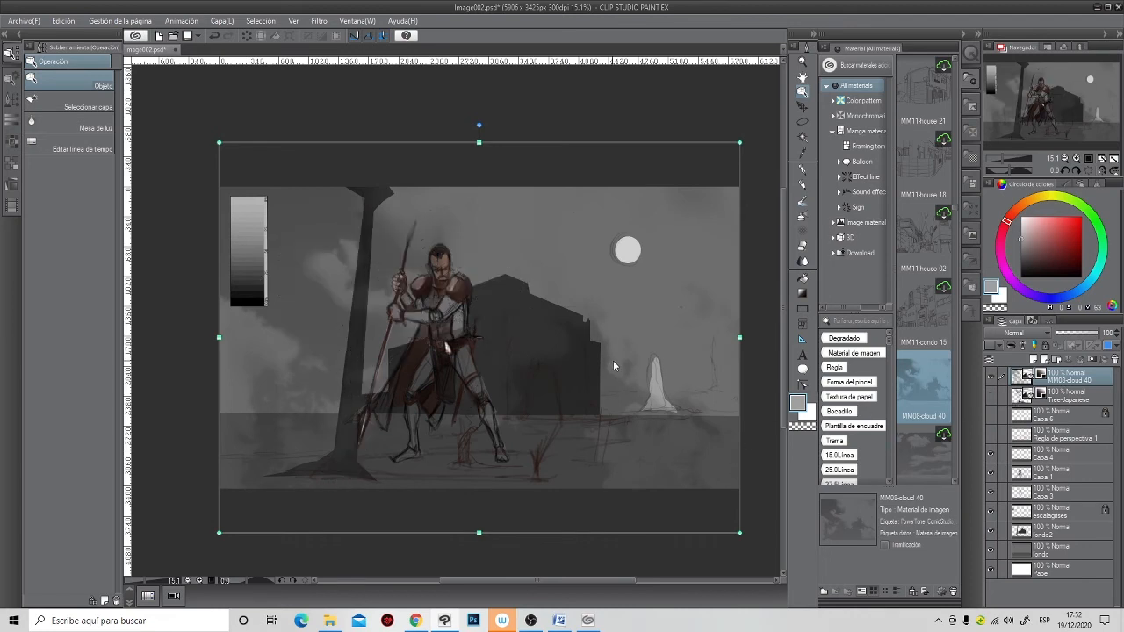
- Shrink the MM08-cloud 40 image to fit inside the canvas and reselect its layer, undoing the accidental shift of fondo
left_click_drag(740, 142, 682, 195)
key("Return")
left_click(661, 227)
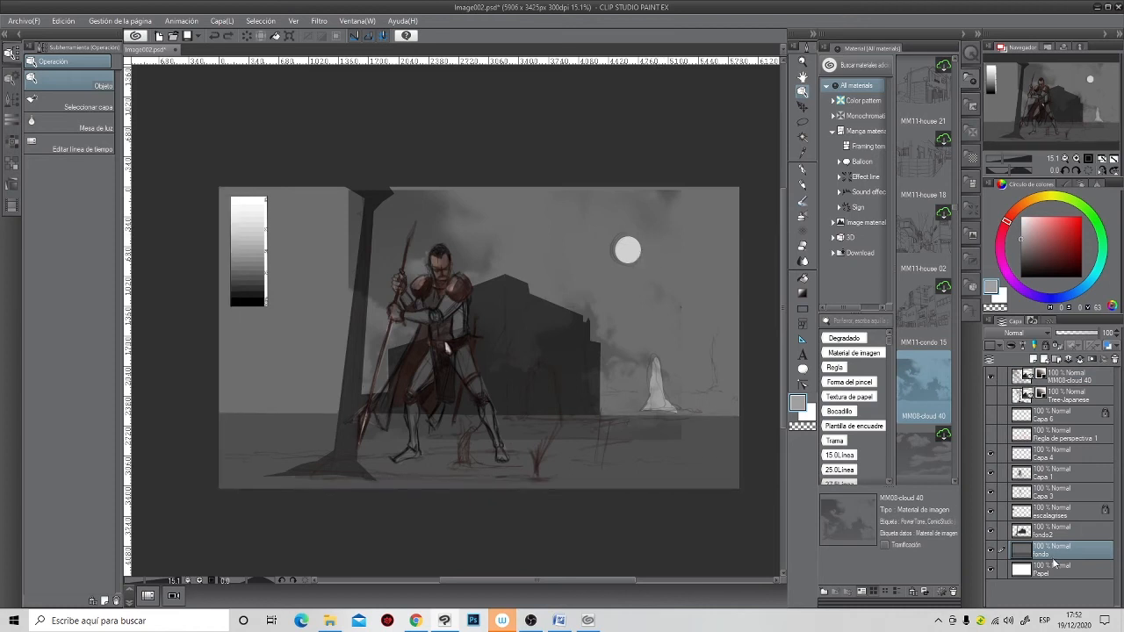
left_click(1061, 379)
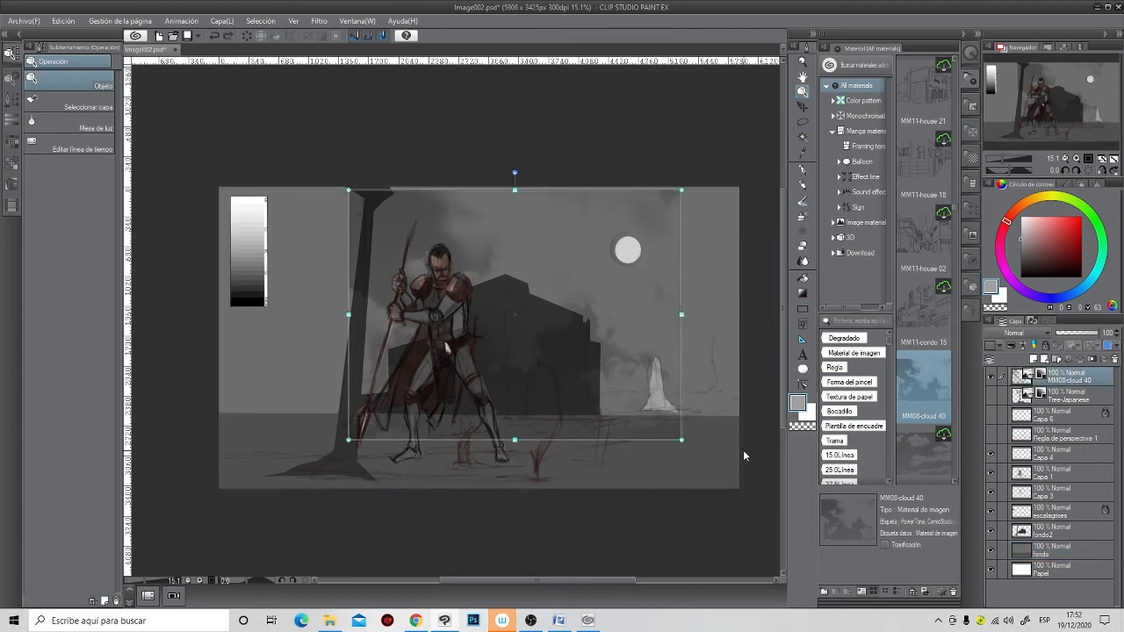
left_click(545, 279)
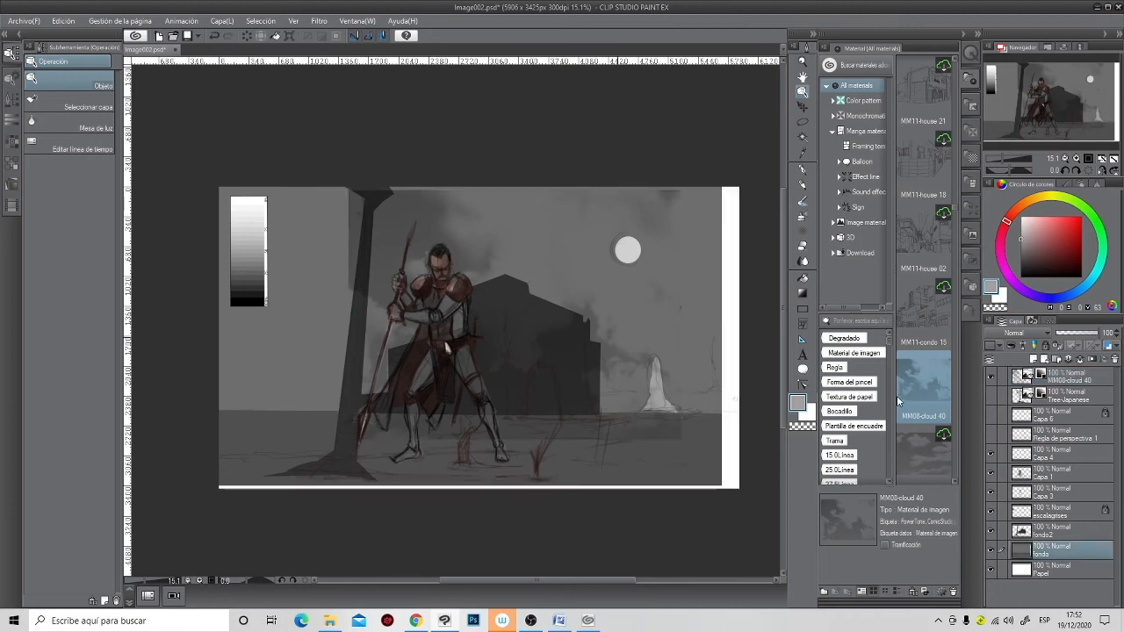
left_click(1070, 380)
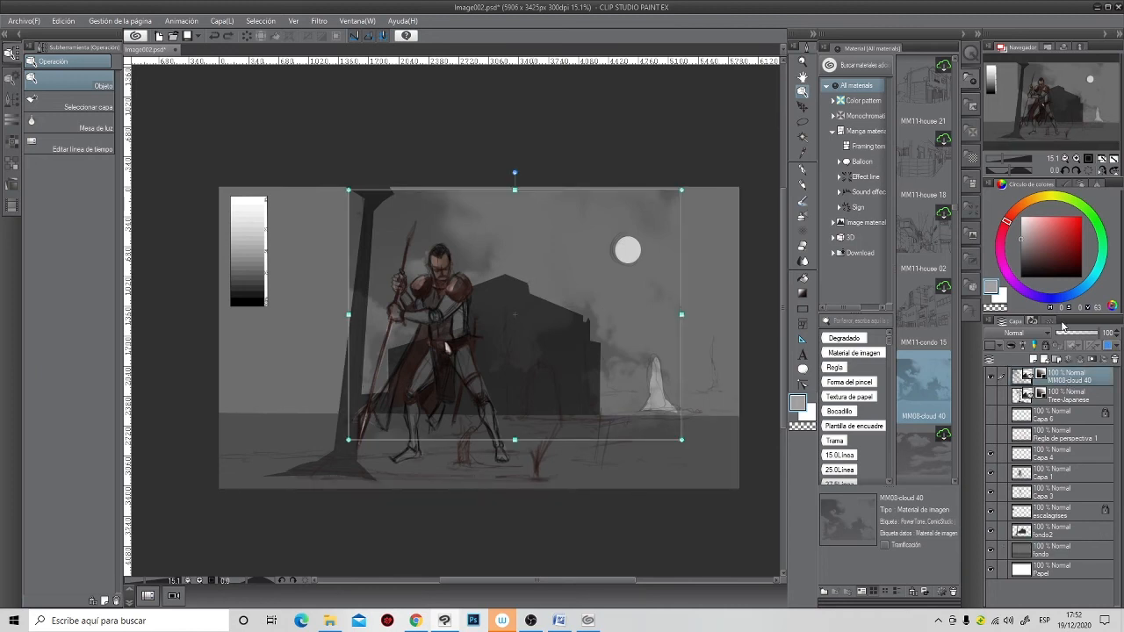
- Rasterize the MM08-cloud 40 layer and stretch its corners to span the canvas width from the top edge to the horizon
right_click(1075, 384)
left_click(925, 271)
key("ctrl+t")
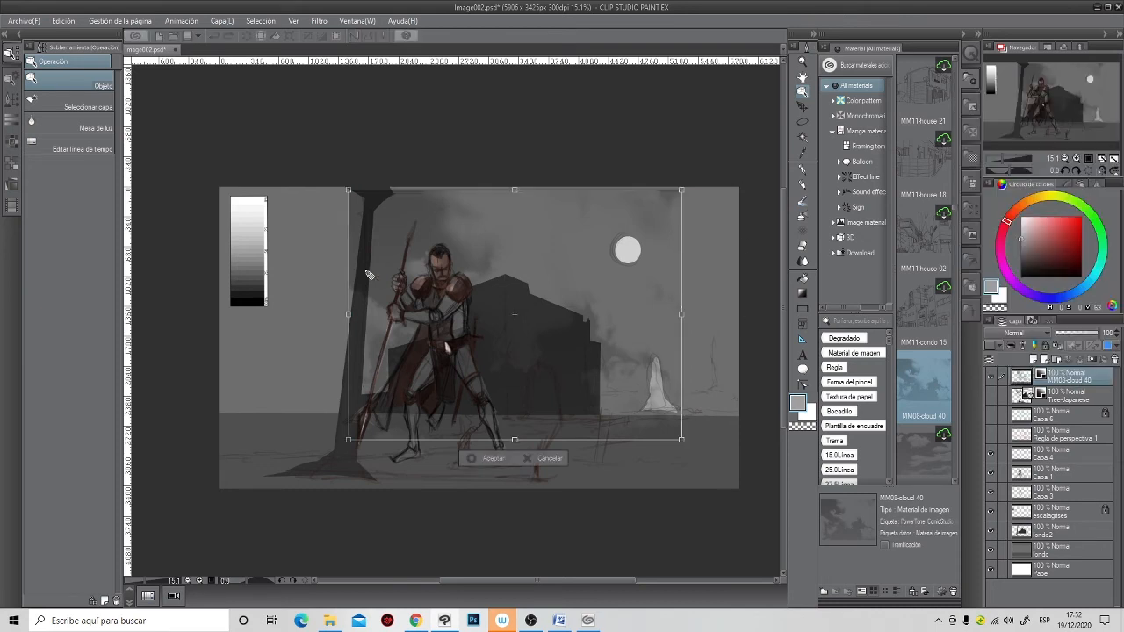
left_click_drag(346, 190, 222, 188)
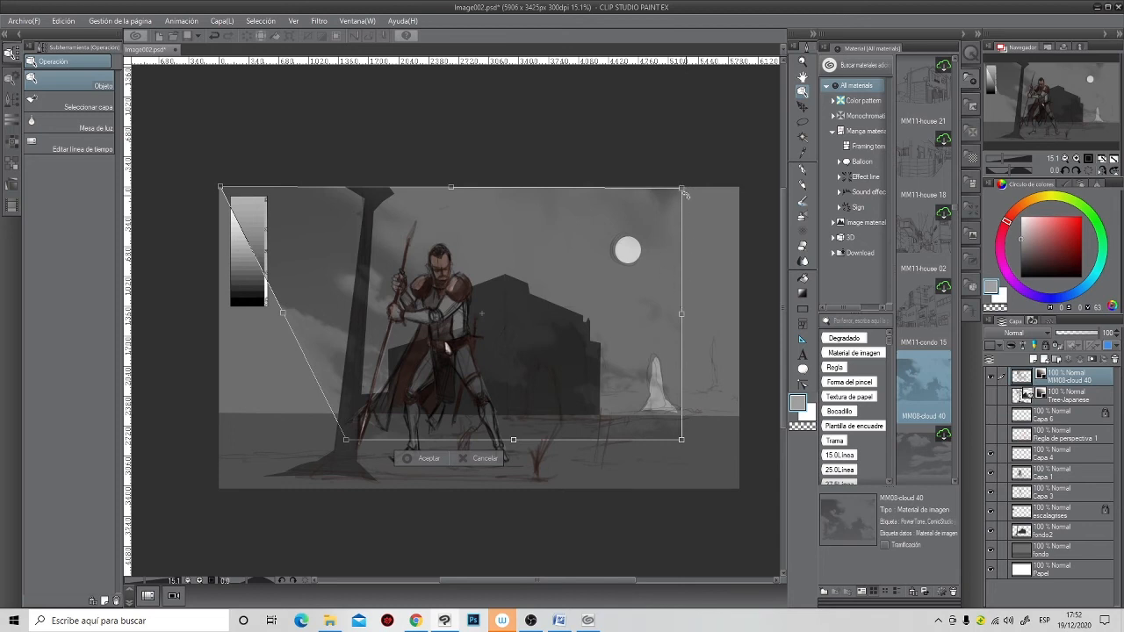
left_click_drag(683, 192, 742, 190)
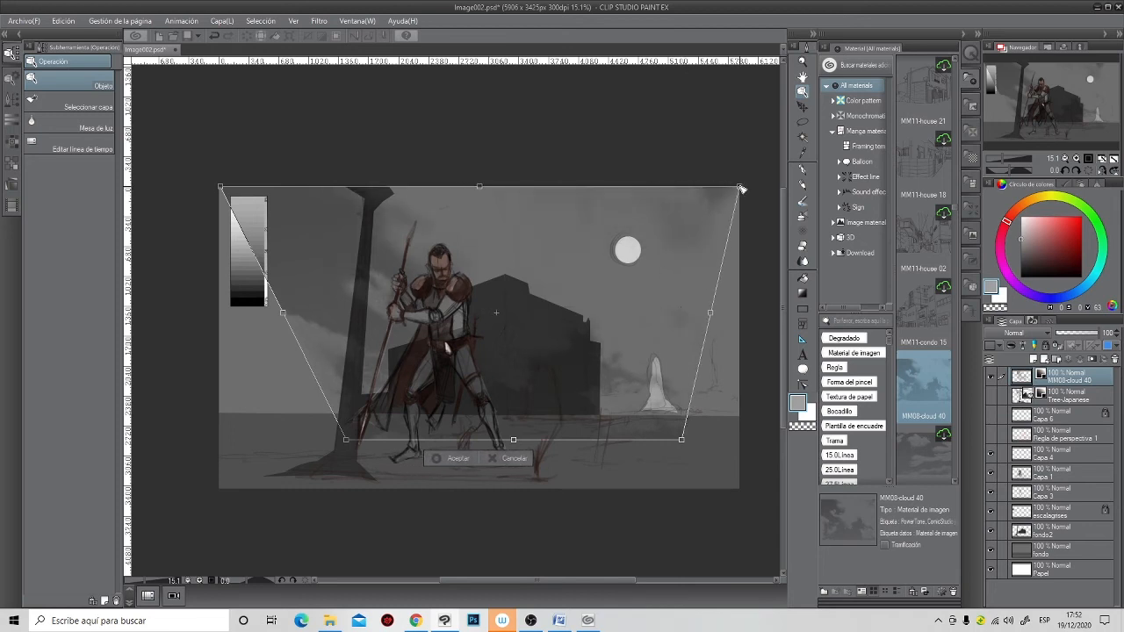
left_click_drag(683, 440, 740, 418)
left_click_drag(346, 439, 222, 418)
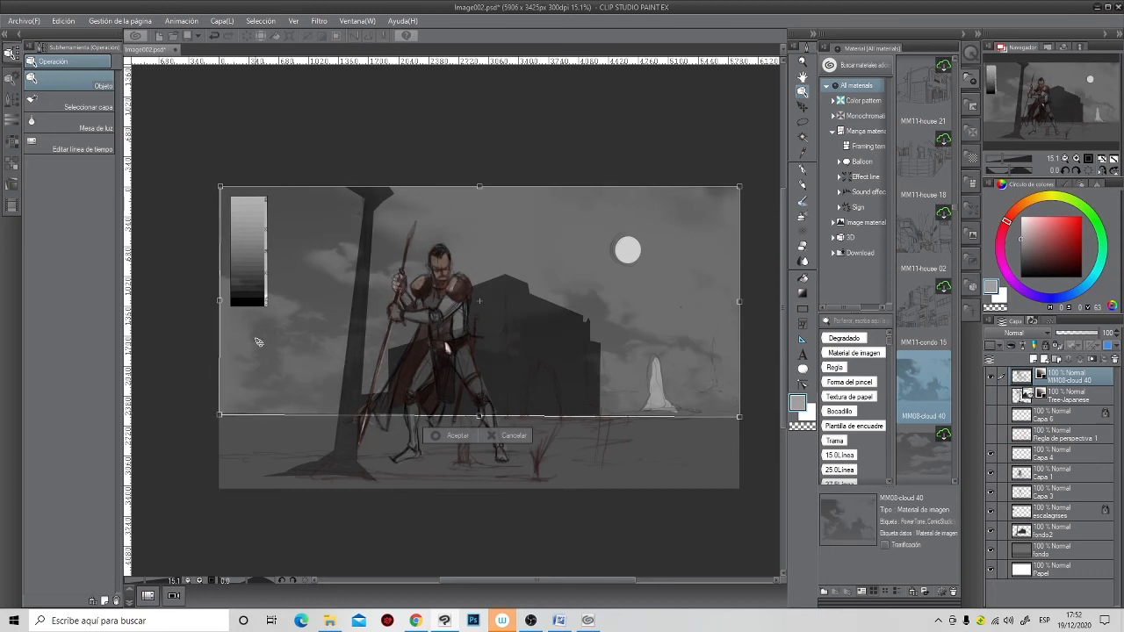
- Flatten the distorted clouds into the upper sky, apply the transformation, and move their layer between fondo2 and fondo
mouse_move(219, 187)
left_mouse_down()
mouse_move(251, 211)
mouse_move(221, 189)
left_mouse_up()
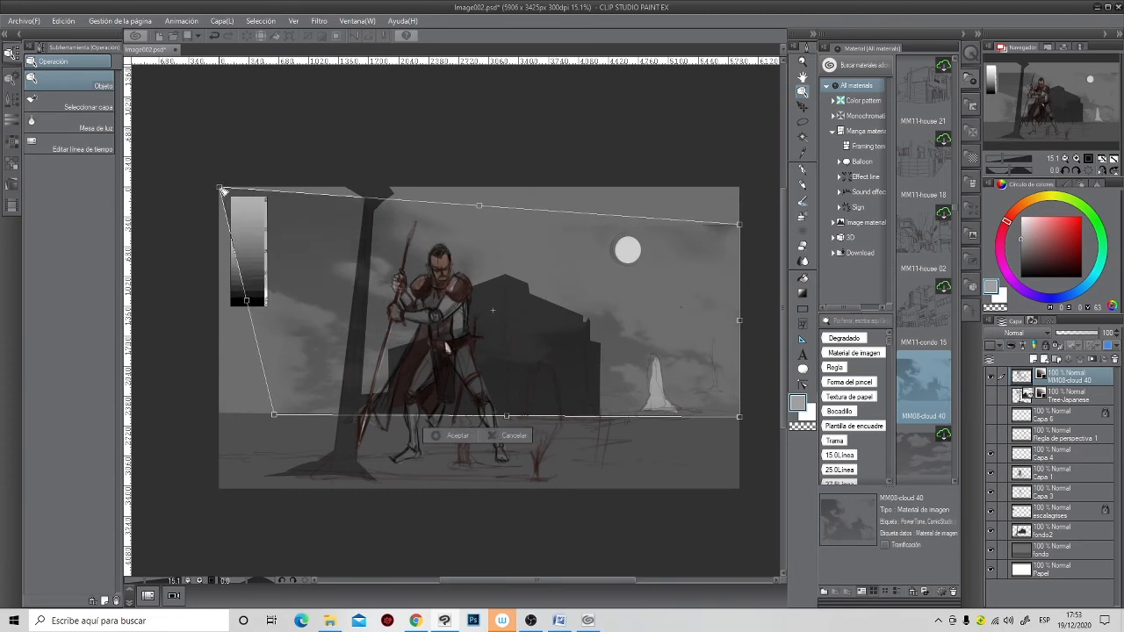
left_click_drag(274, 415, 218, 340)
left_click_drag(745, 420, 740, 317)
left_click_drag(741, 226, 742, 188)
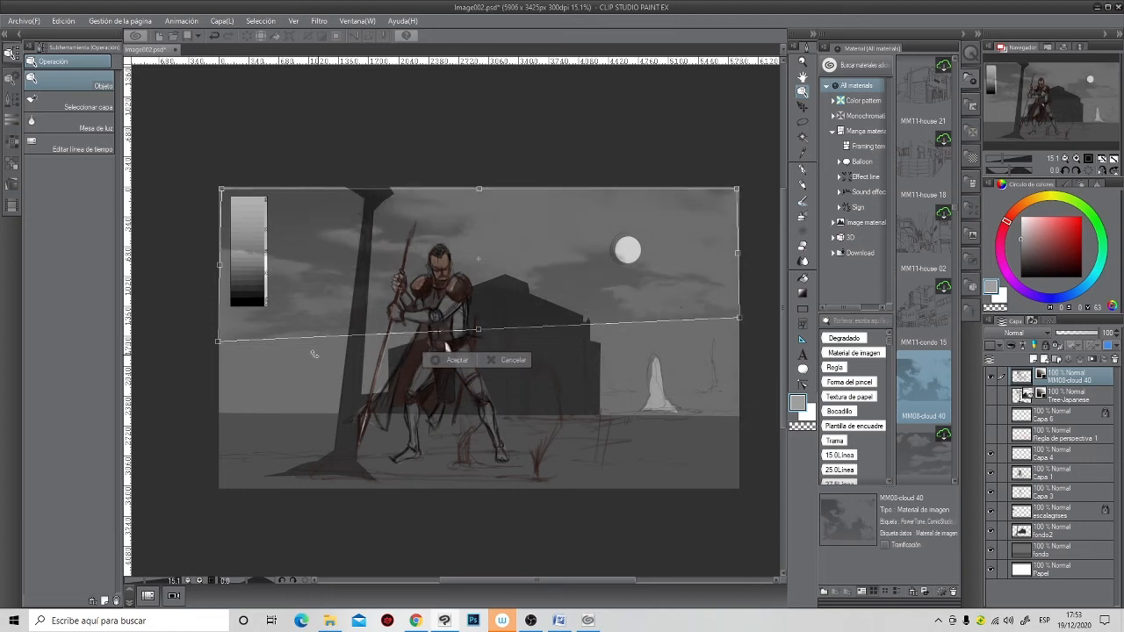
left_click_drag(218, 343, 220, 312)
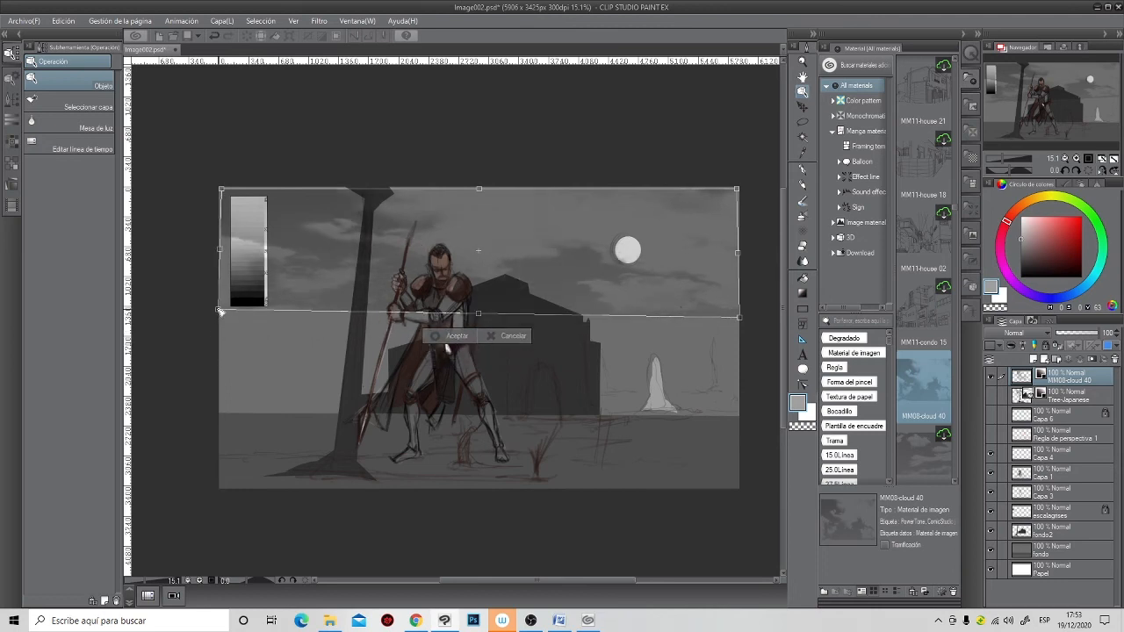
left_click_drag(222, 190, 219, 188)
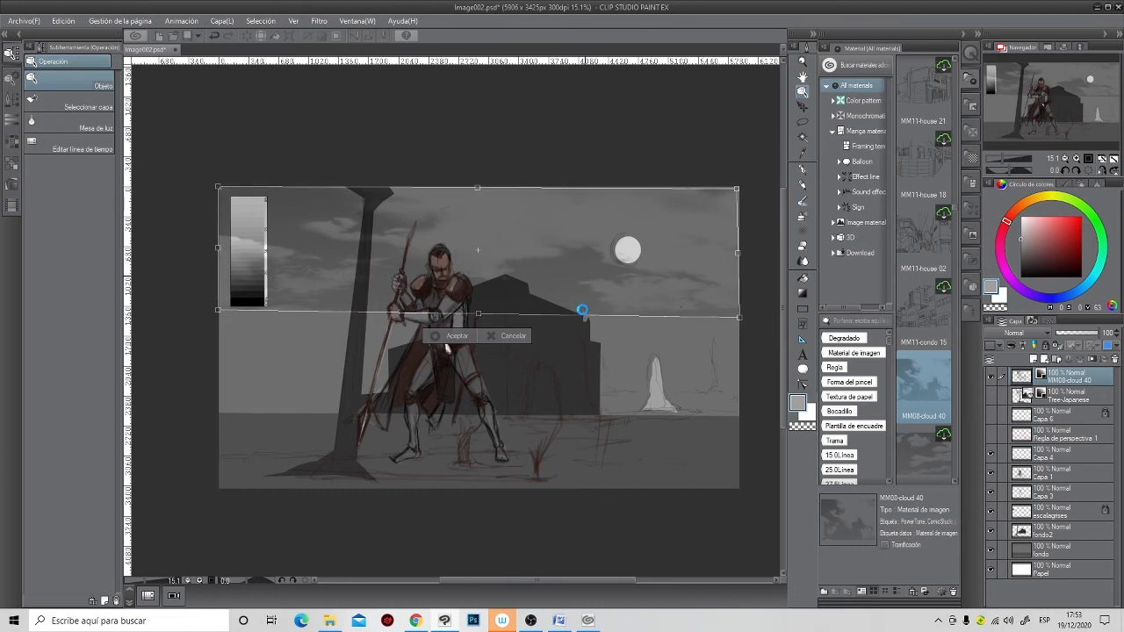
key("Return")
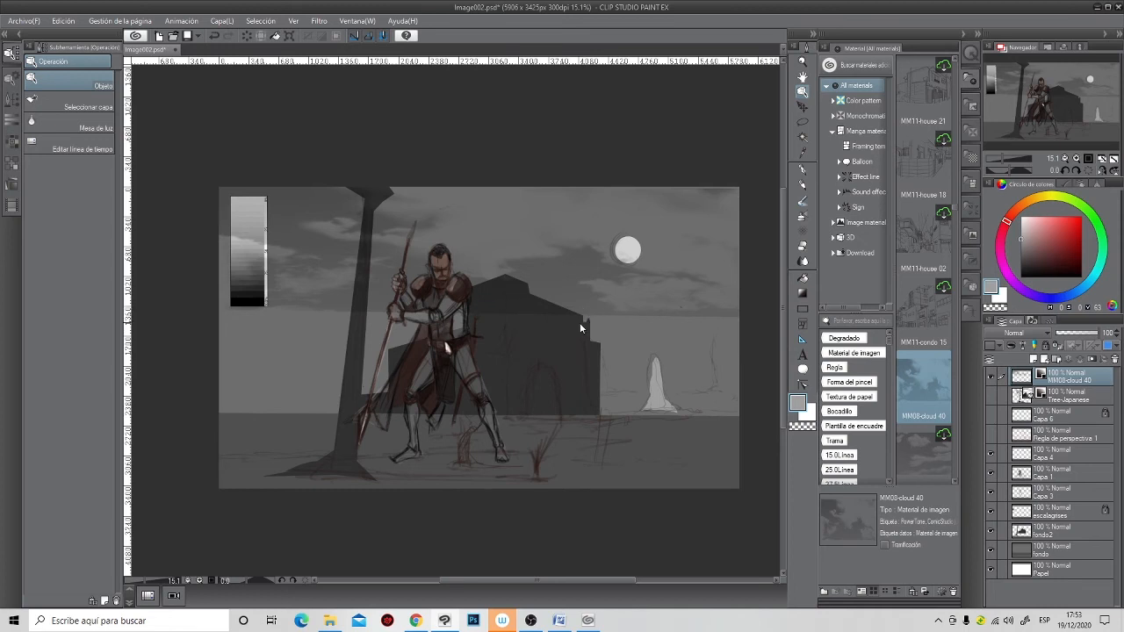
left_click_drag(1073, 380, 1081, 546)
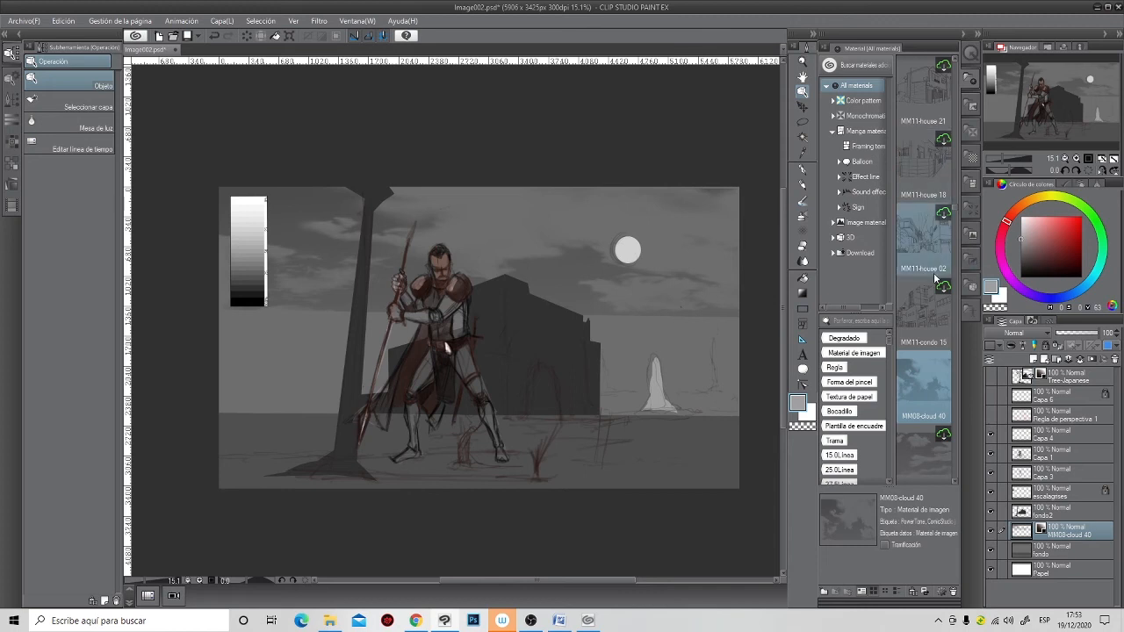
- Add a second MM08-cloud 40 image and move its layer between the first cloud layer and fondo
left_click_drag(931, 387, 600, 433)
key("ctrl+z")
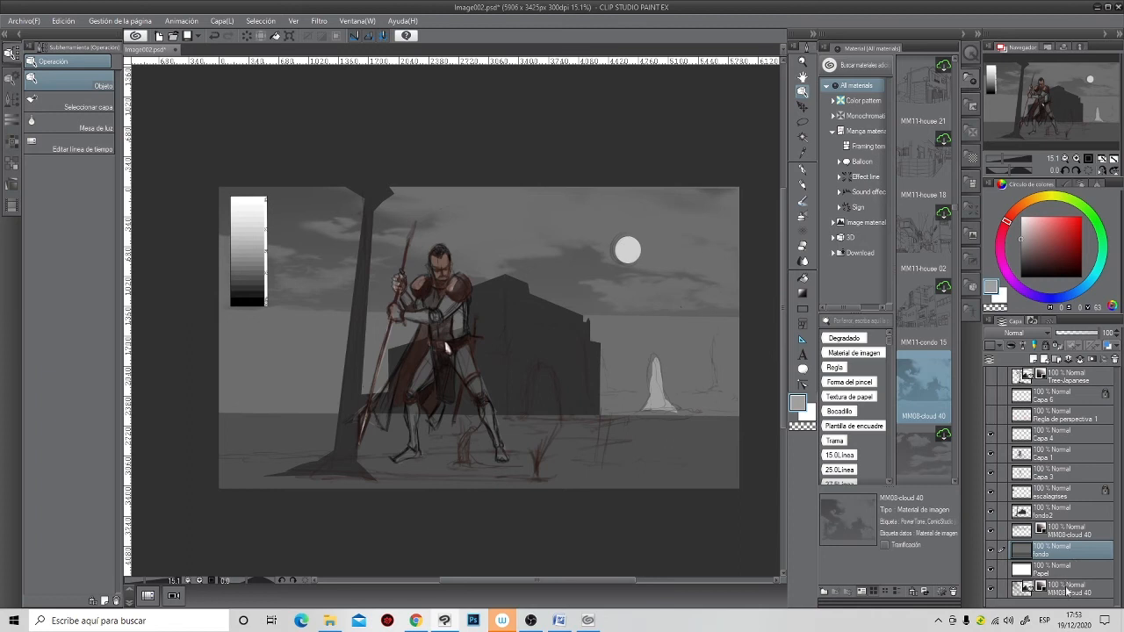
left_click(1071, 590)
left_click_drag(1072, 593, 1073, 540)
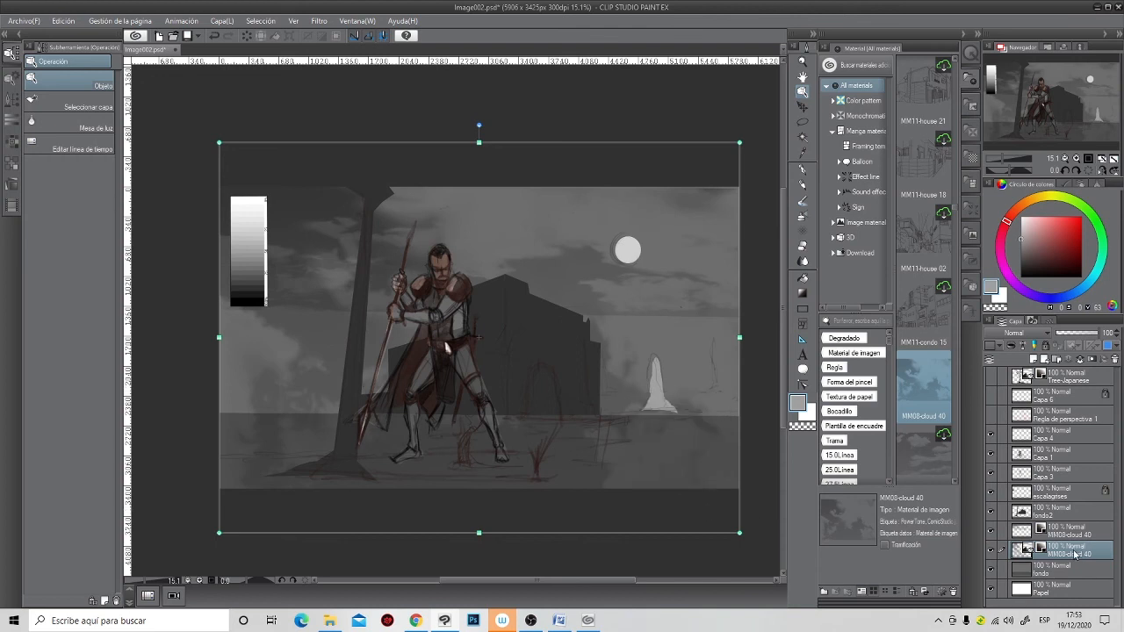
- Rasterize the second MM08-cloud 40 layer and distort it into a canvas-wide band between the upper clouds and the horizon
right_click(1076, 554)
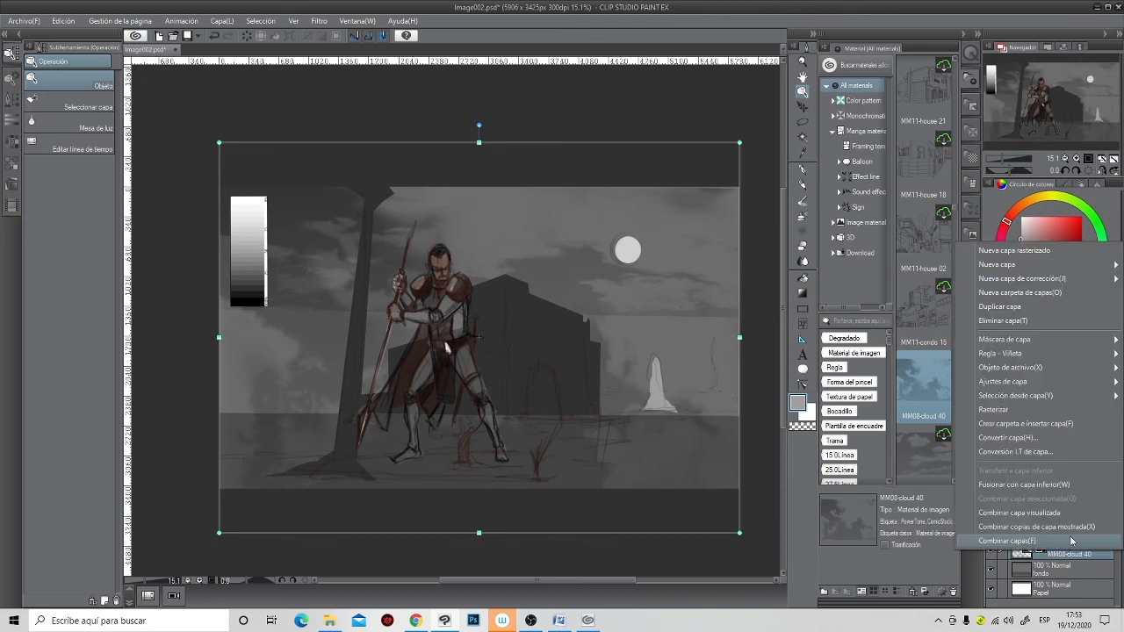
left_click(1010, 412)
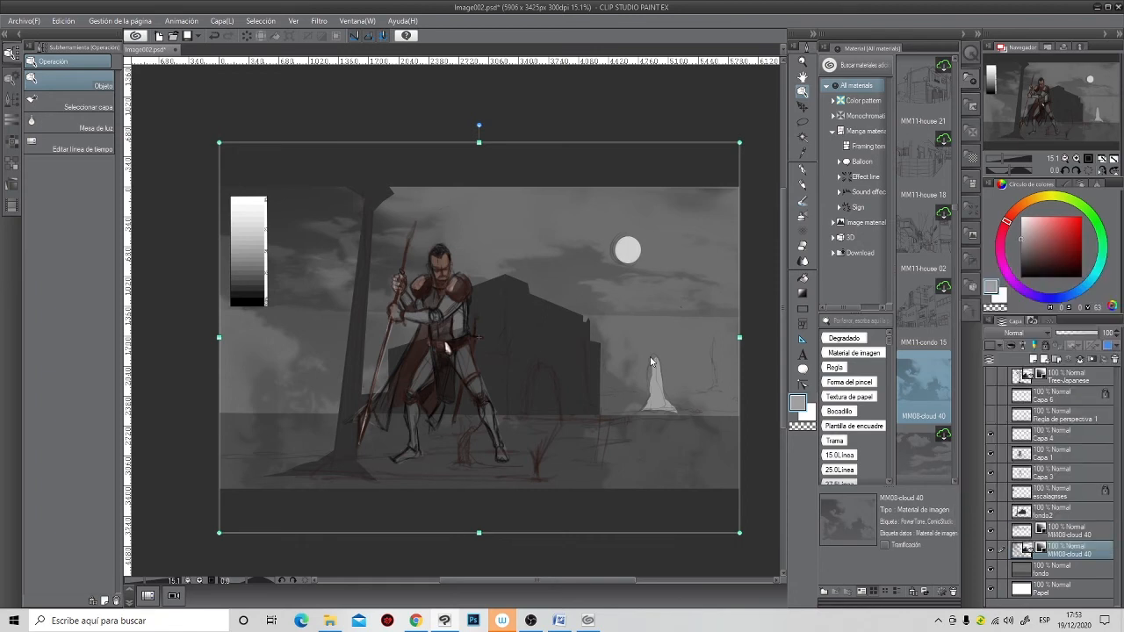
key("ctrl+t")
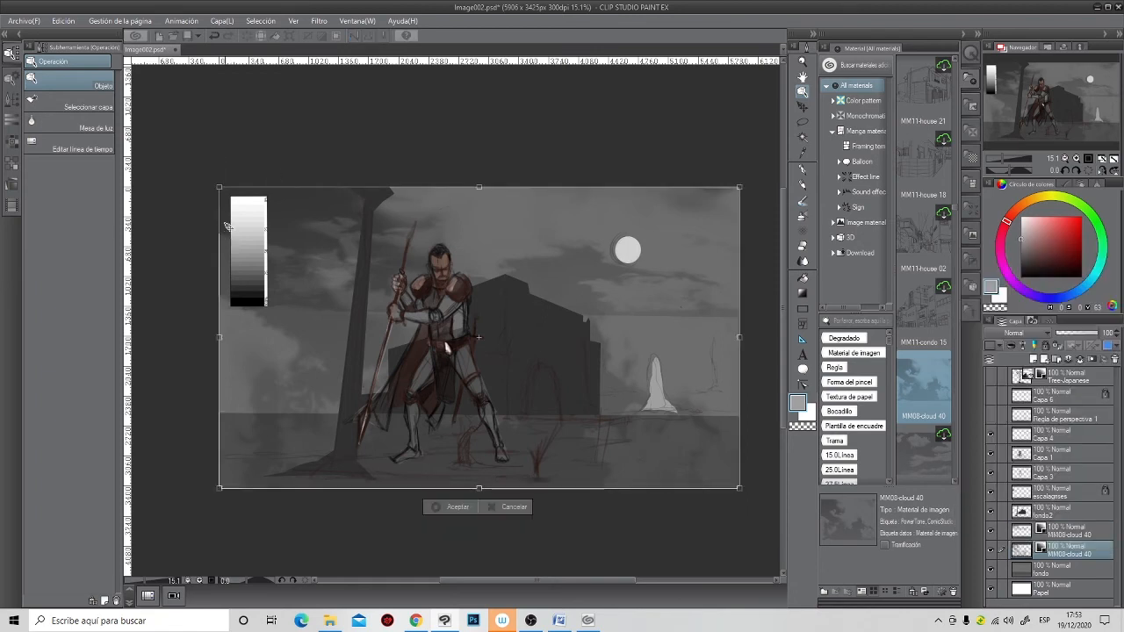
left_click_drag(220, 191, 219, 308)
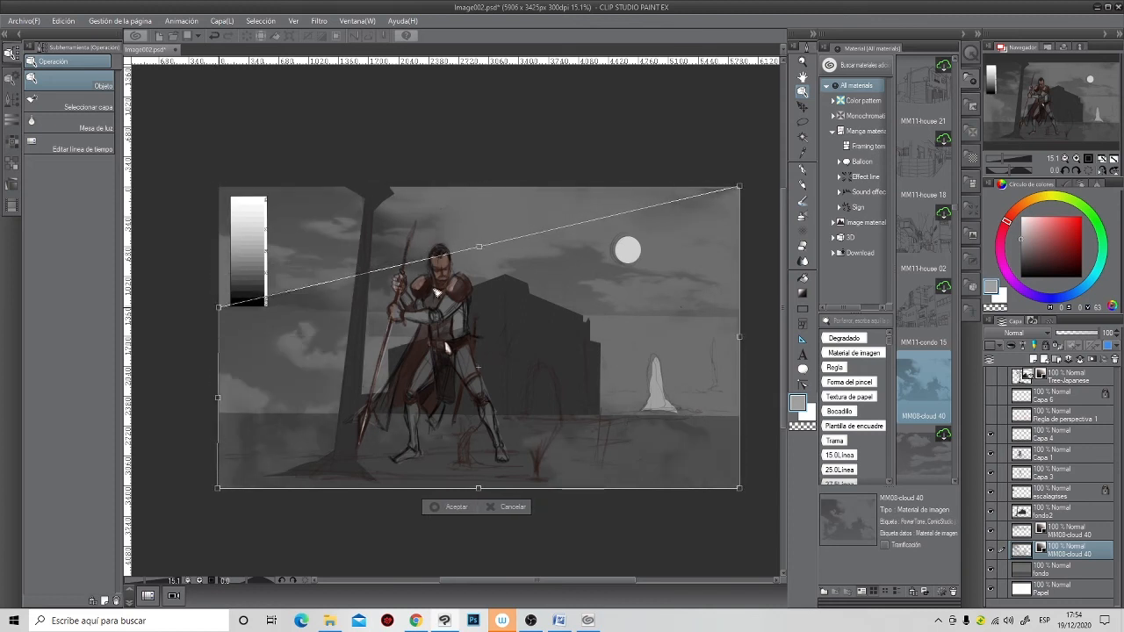
left_click_drag(739, 195, 740, 318)
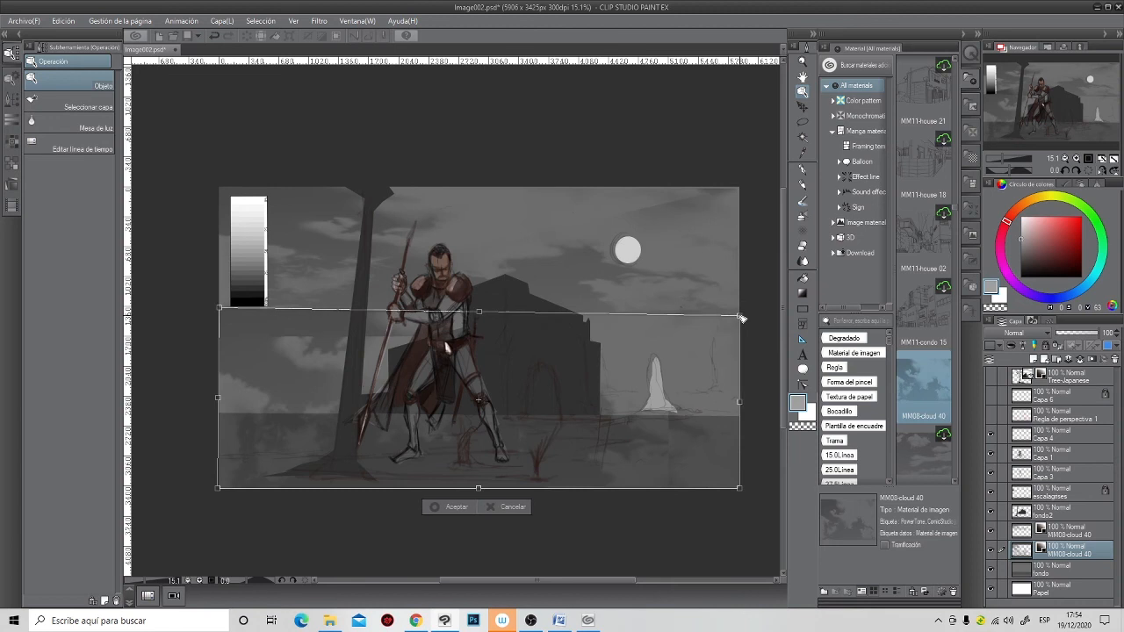
left_click_drag(737, 483, 738, 420)
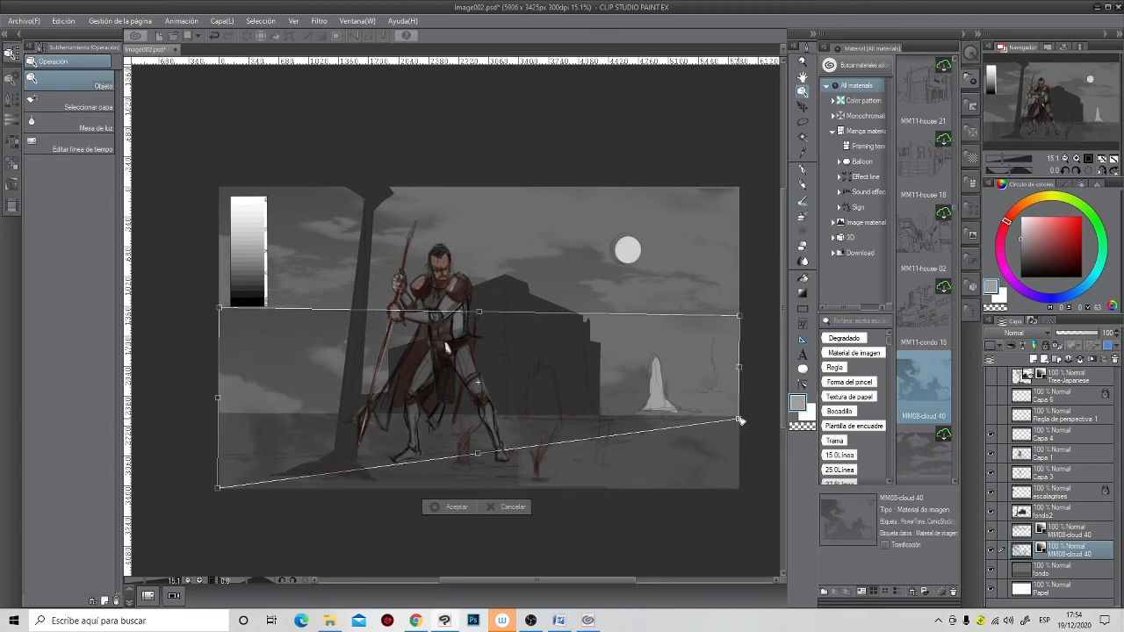
left_click_drag(219, 489, 222, 416)
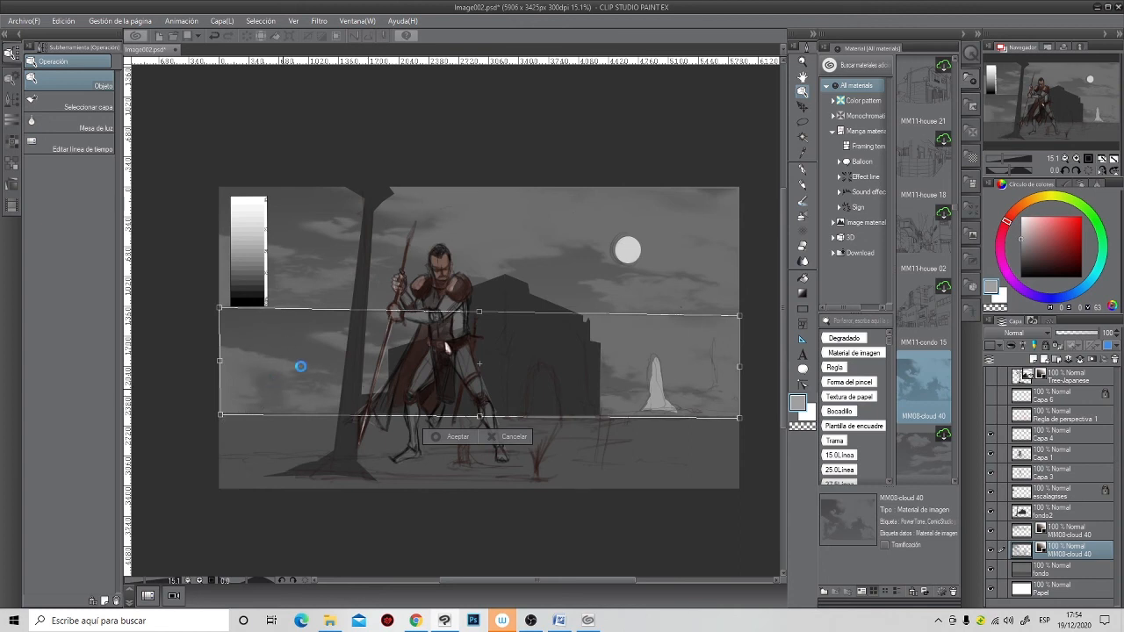
key("Return")
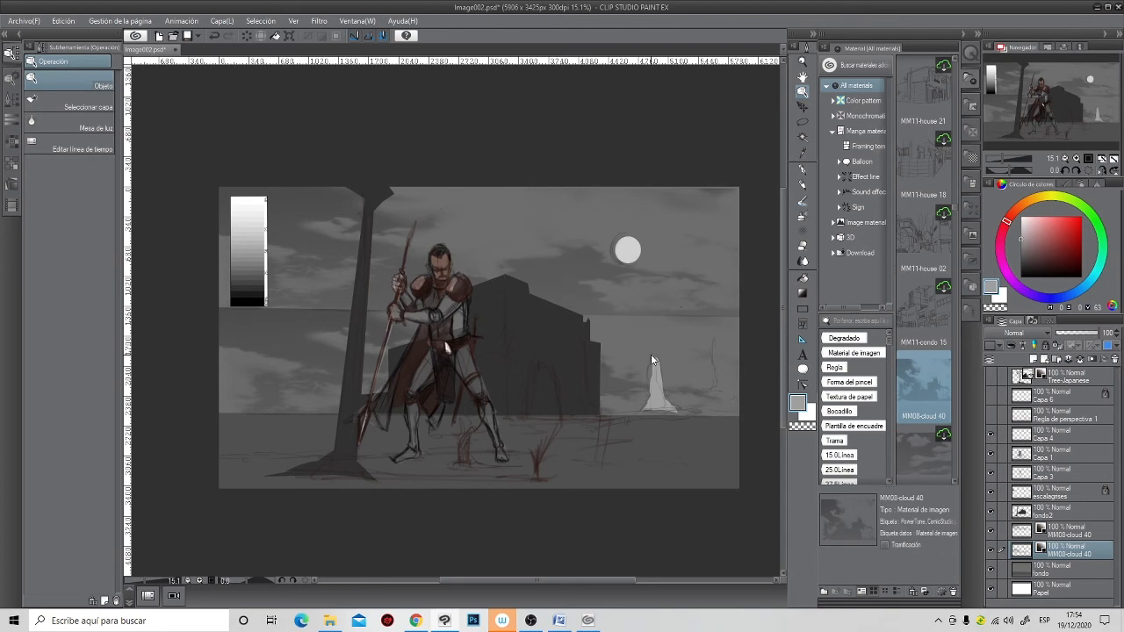
- Undo the second cloud layer's distortion, rasterization and move within the layer stack
key("ctrl+z")
key("ctrl+z")
key("ctrl+z")
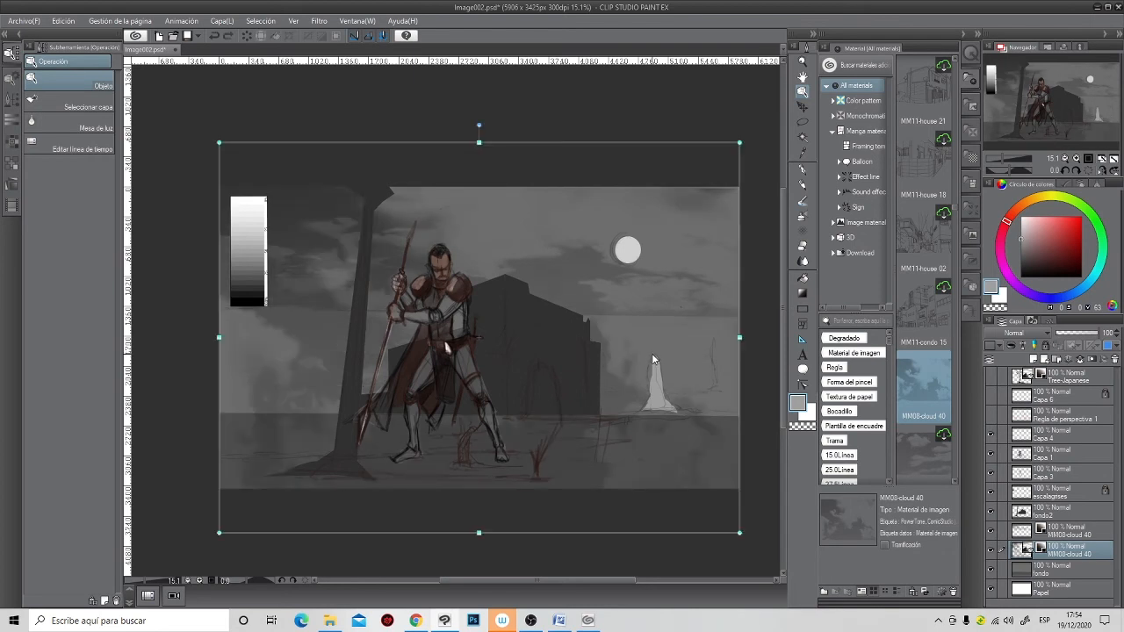
scroll(338, 337, "up", 2)
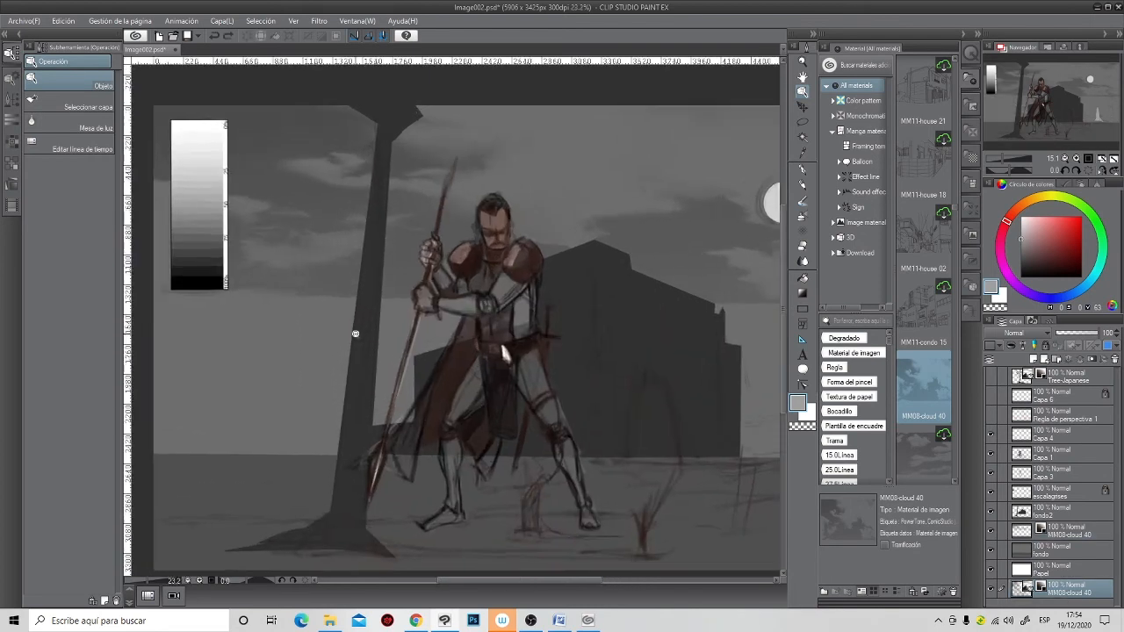
scroll(295, 322, "down", 1)
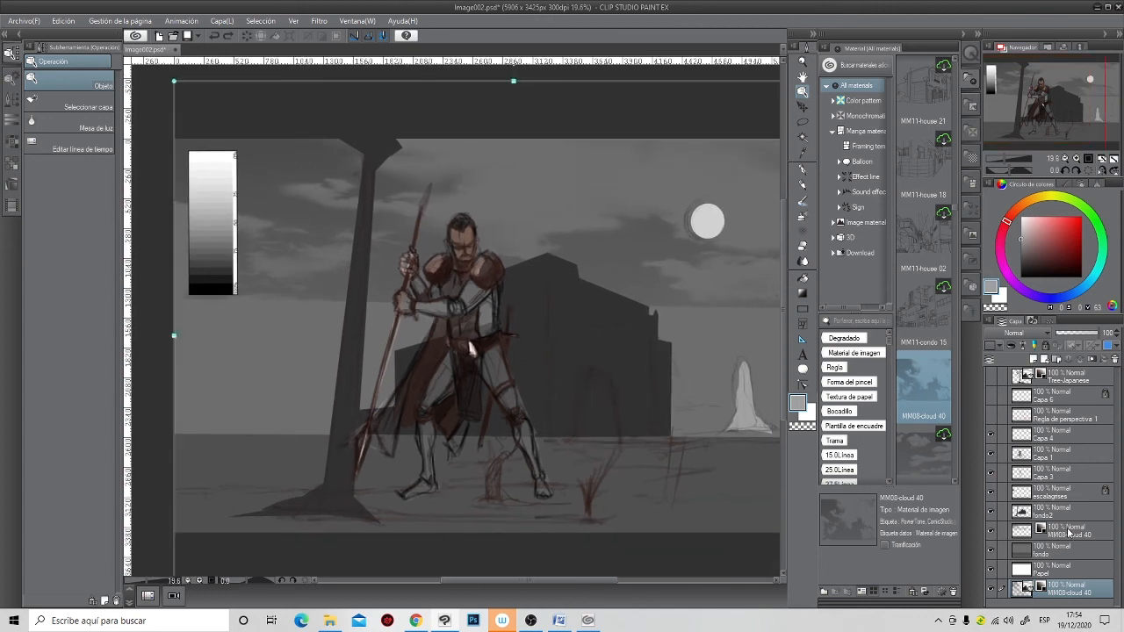
- Soften the lower edge of the first MM08-cloud 40 layer beneath the greyscale bar with the Desenfocar por fibra brush
left_click(1069, 534)
left_click(991, 532)
left_click(992, 532)
left_click(967, 51)
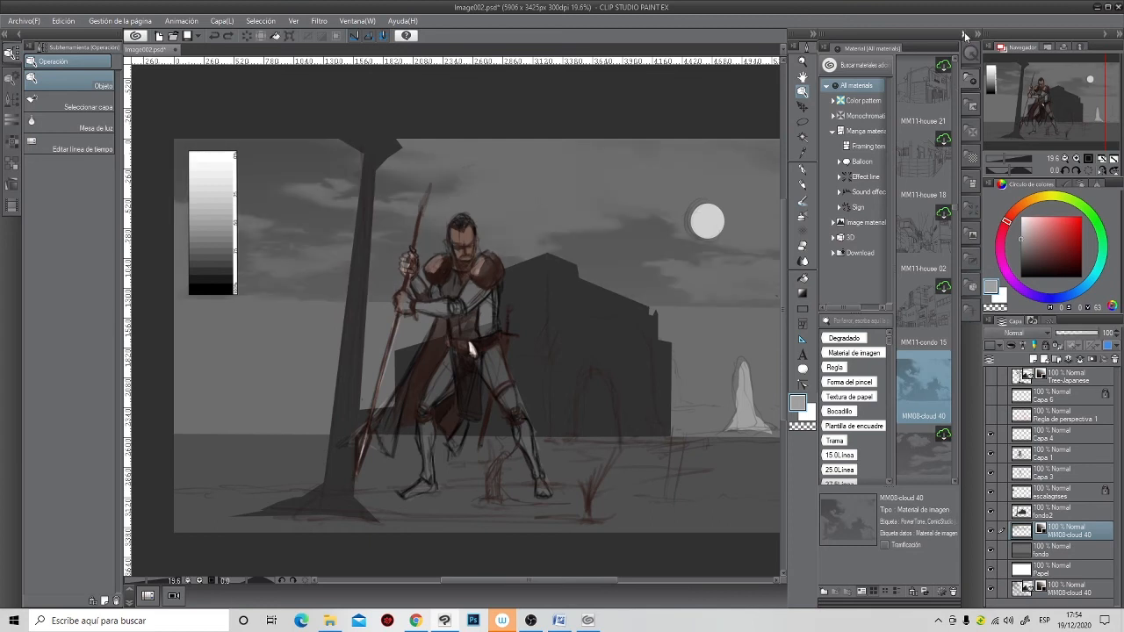
left_click(945, 260)
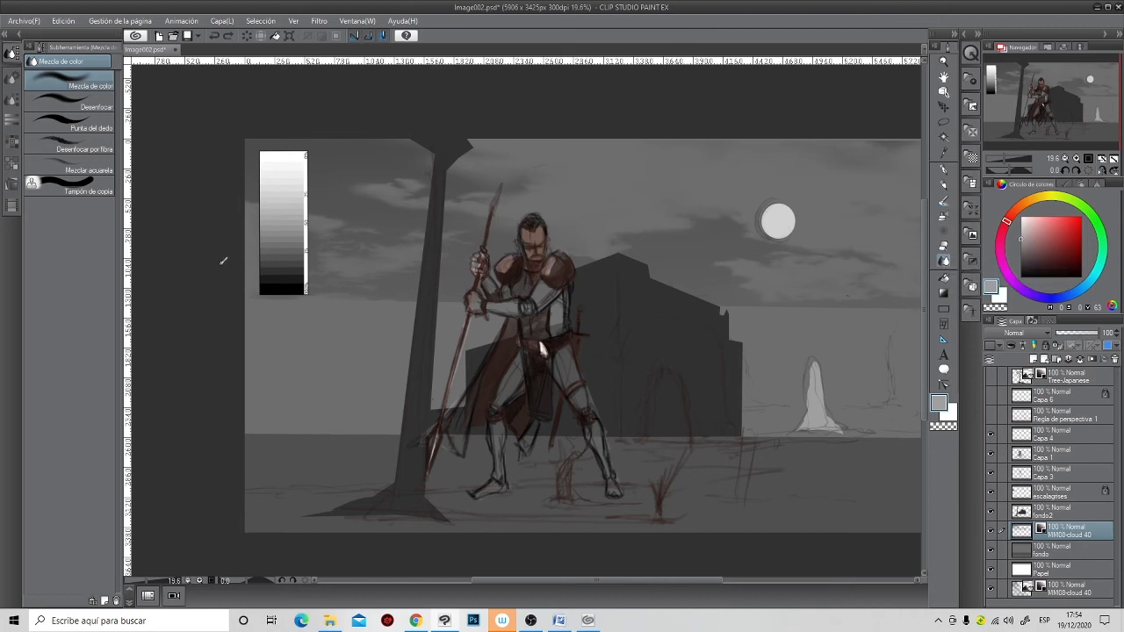
left_click(71, 162)
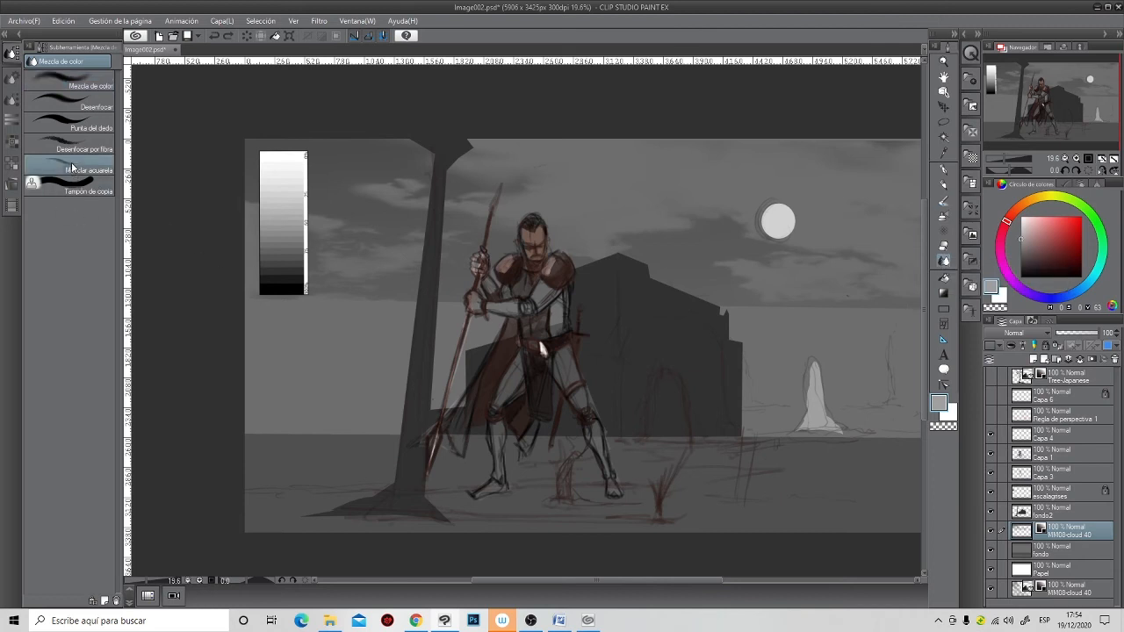
left_click(68, 150)
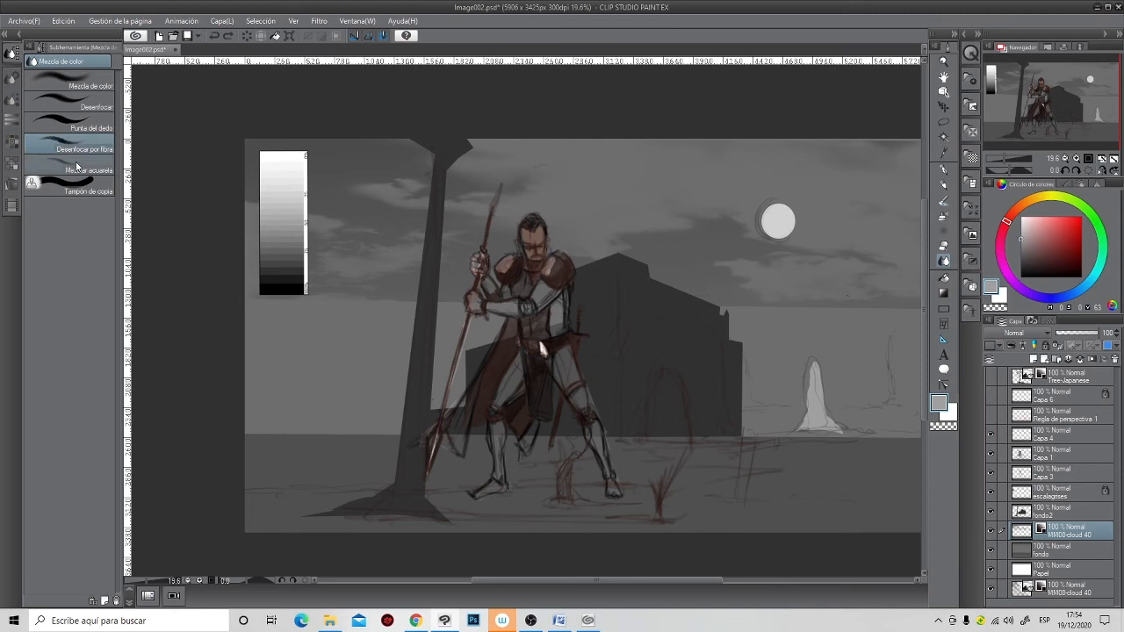
scroll(332, 324, "up", 4)
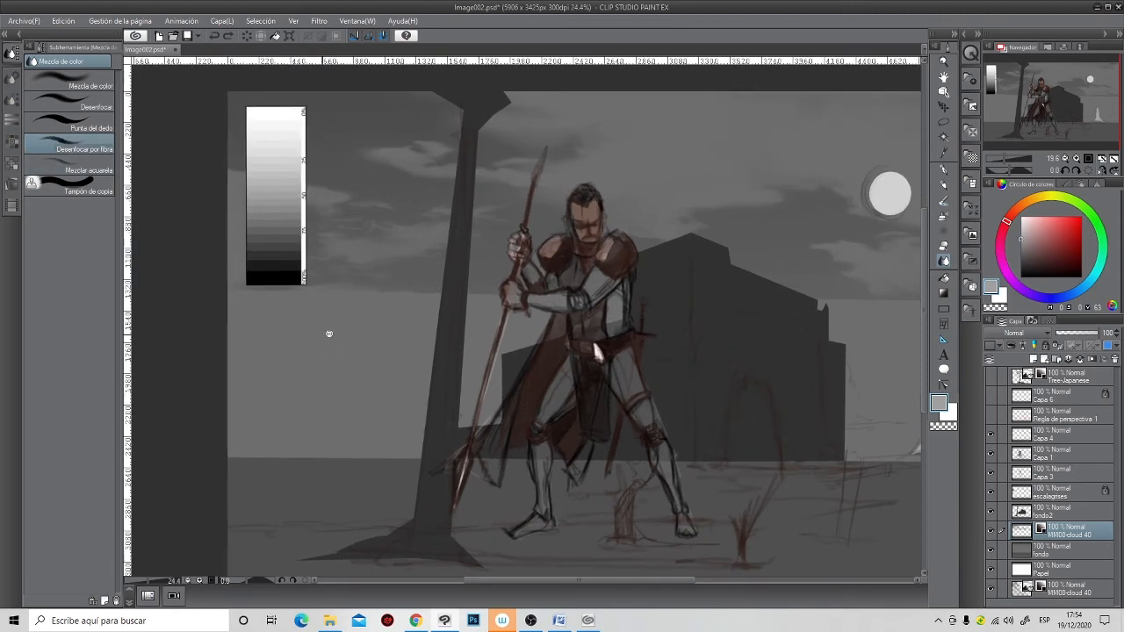
left_click_drag(375, 360, 395, 370)
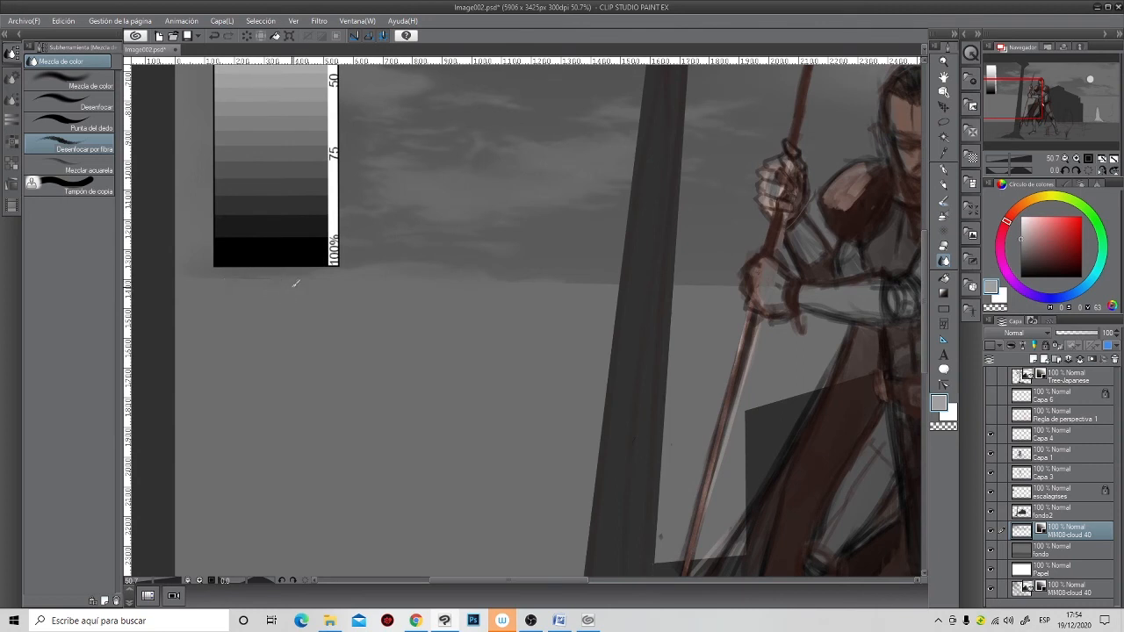
scroll(260, 295, "up", 3)
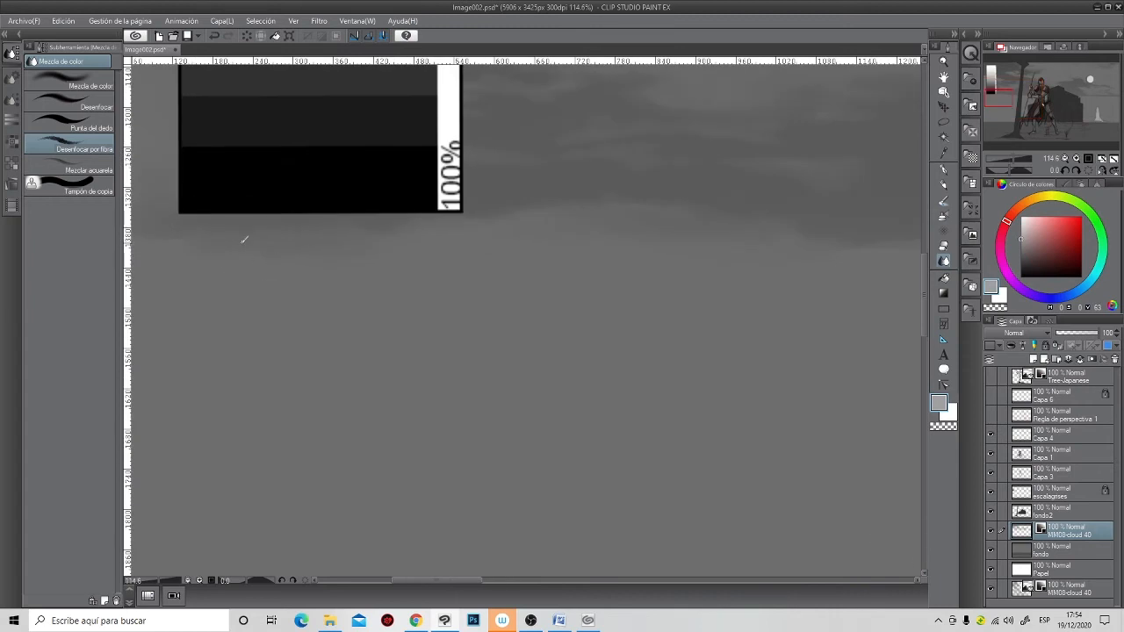
scroll(180, 299, "down", 5)
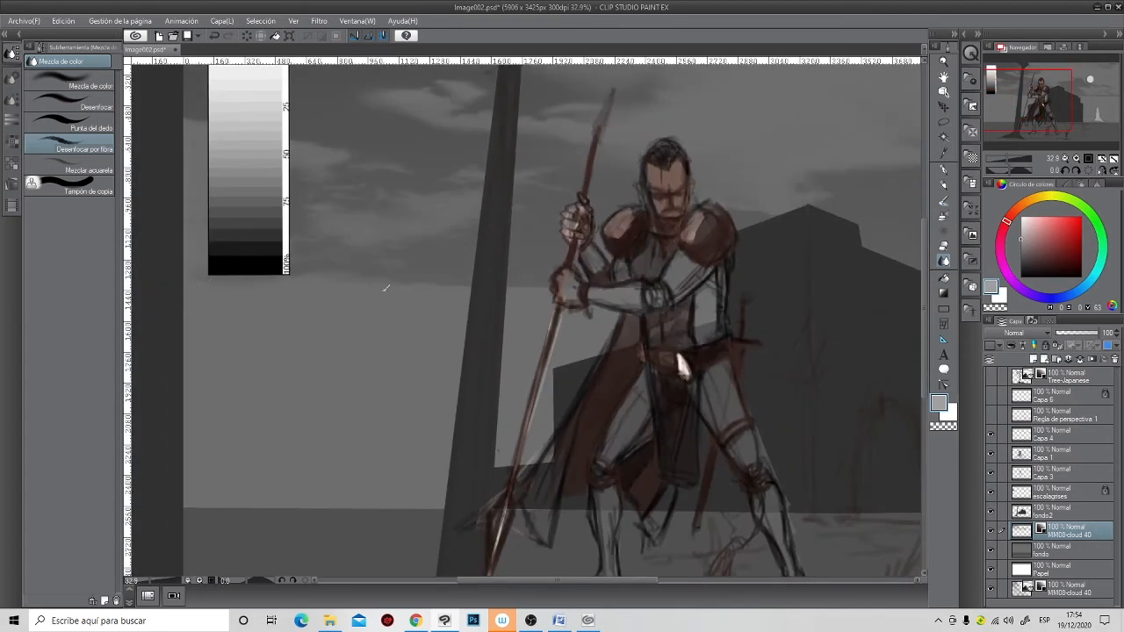
- Continue blending the clouds' lower edge from the tree trunk past the building to the canvas's right edge
scroll(387, 286, "up", 2)
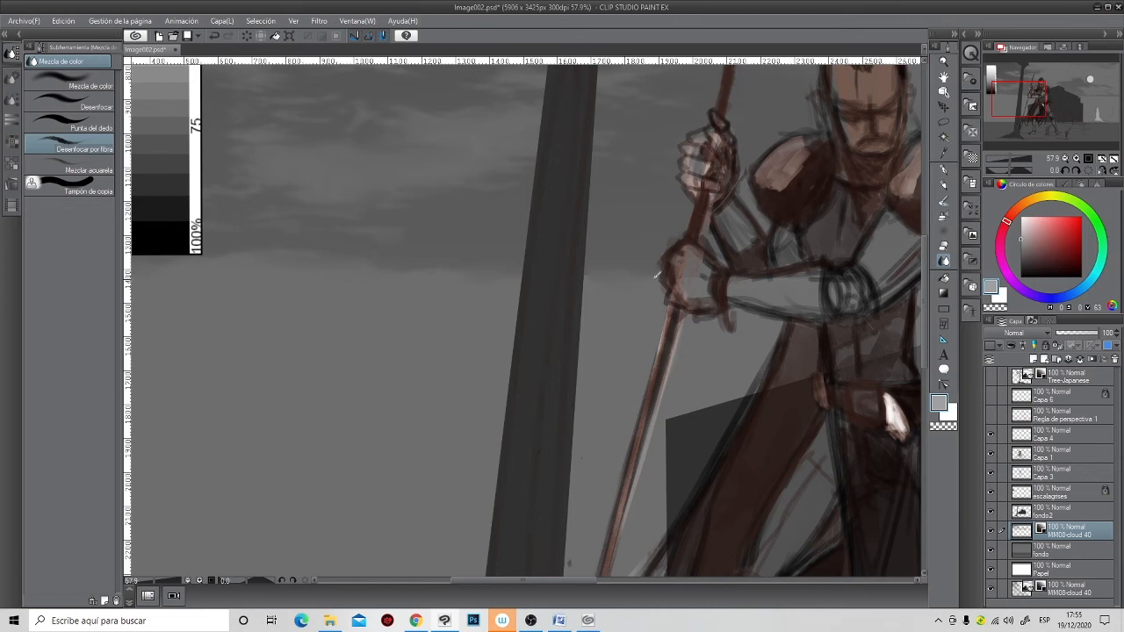
left_click_drag(720, 309, 376, 309)
left_click_drag(770, 328, 399, 310)
left_click_drag(637, 368, 458, 362)
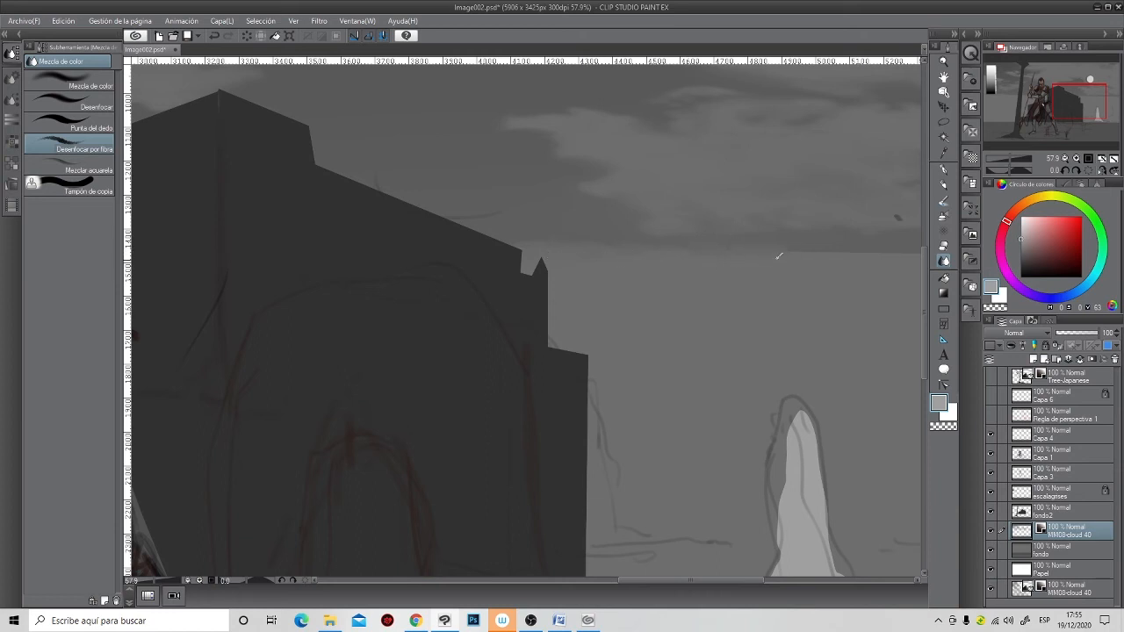
left_click_drag(813, 263, 621, 261)
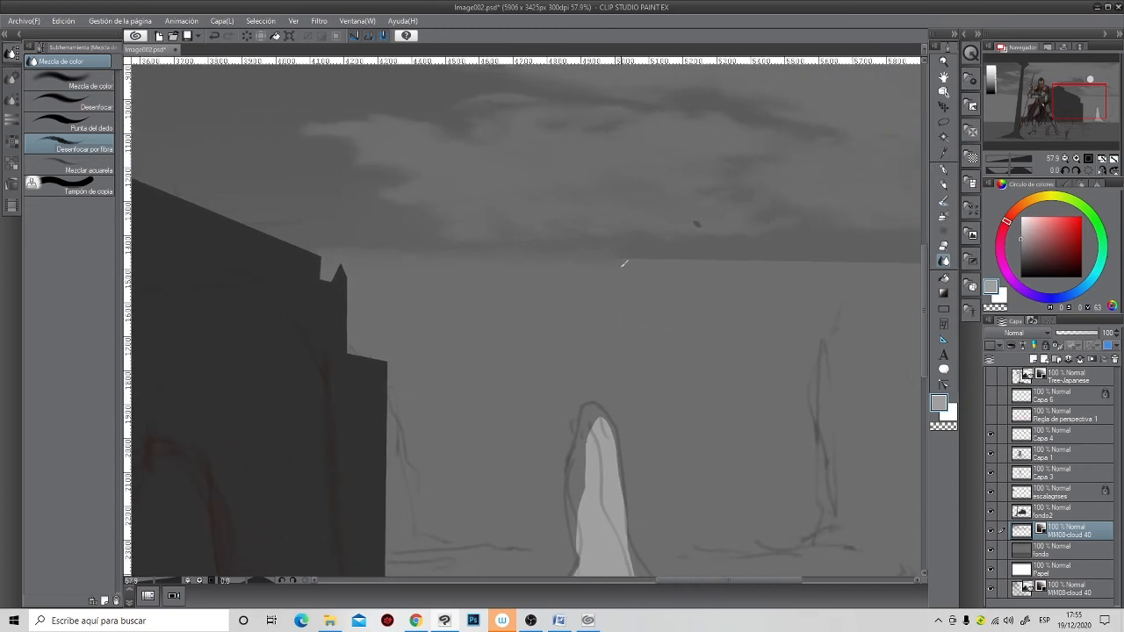
mouse_move(683, 297)
left_mouse_down()
mouse_move(729, 308)
mouse_move(683, 278)
left_mouse_up()
scroll(804, 278, "down", 3)
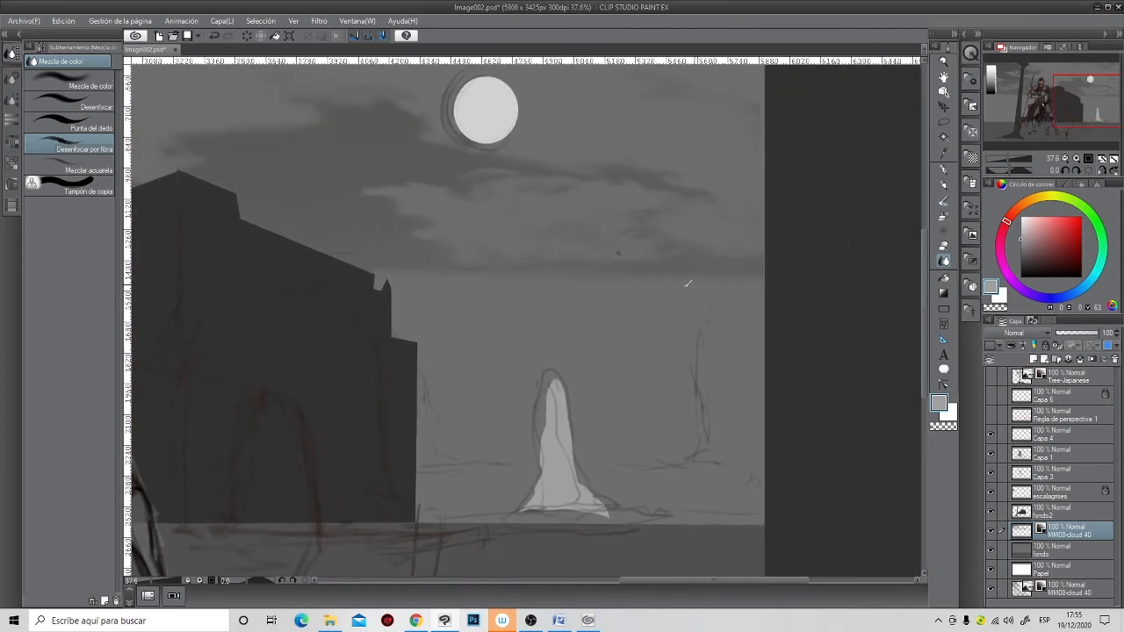
scroll(631, 298, "down", 4)
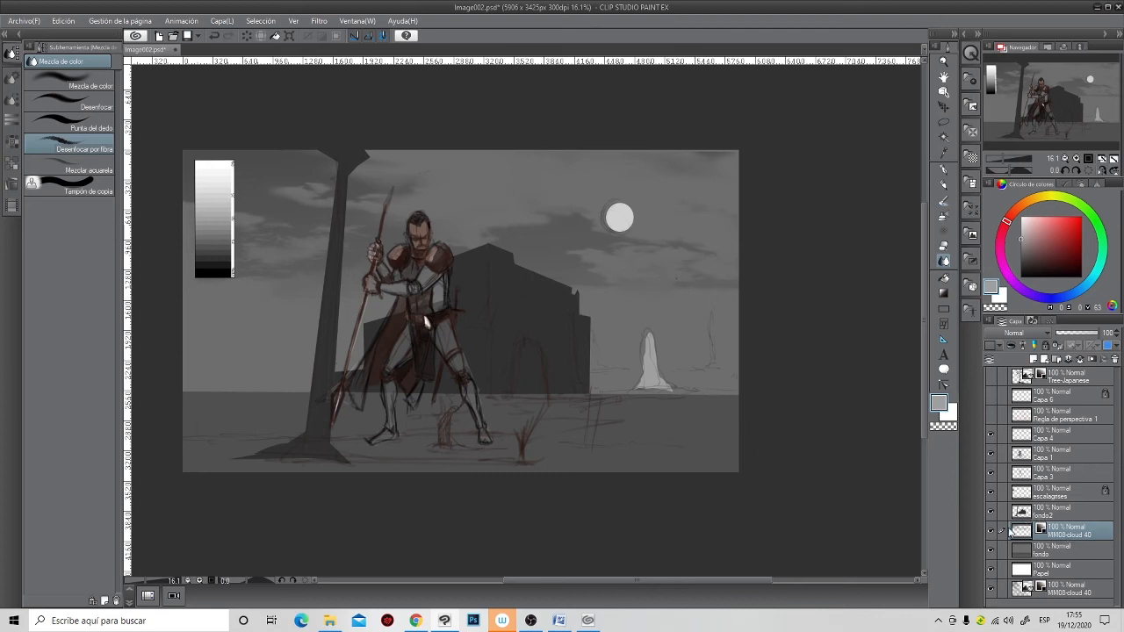
- Lock the blended MM08-cloud 40 layer and make the Tree-Japanese layer active and visible
left_click(1047, 346)
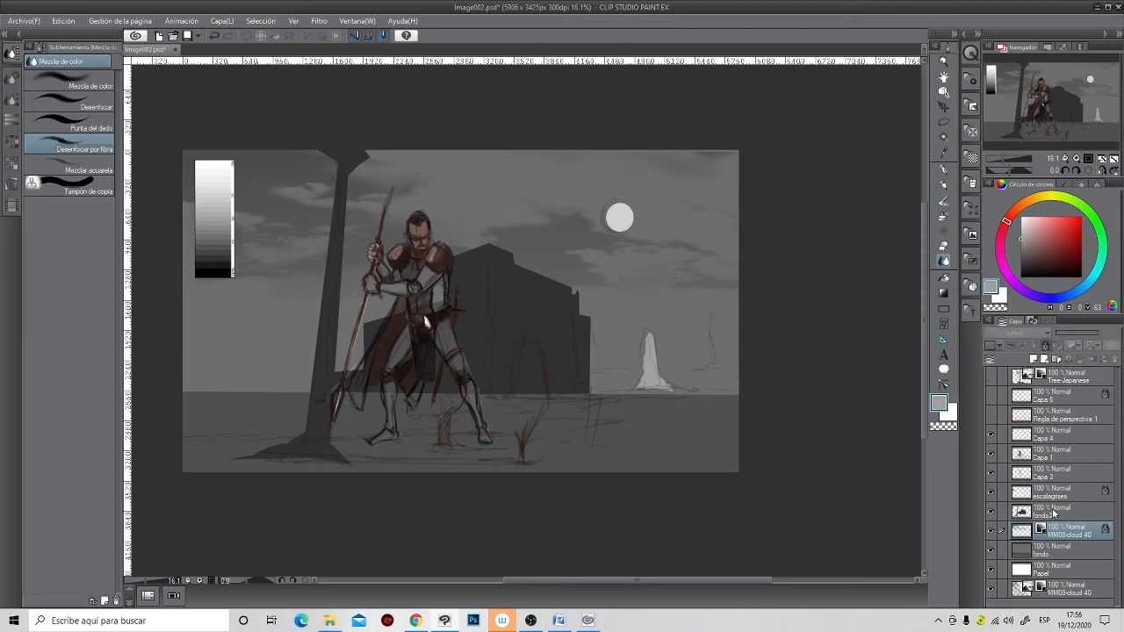
left_click(1020, 513)
left_click(1063, 378)
left_click(992, 377)
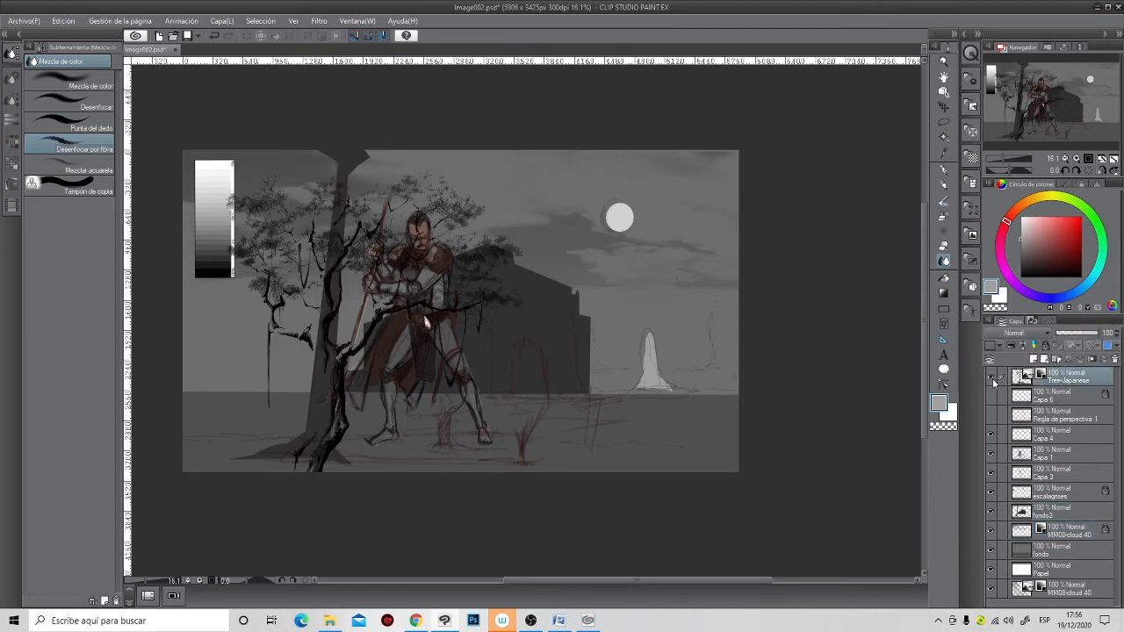
- Rasterize the Tree-Japanese layer and inspect the tree over the warrior
right_click(1070, 376)
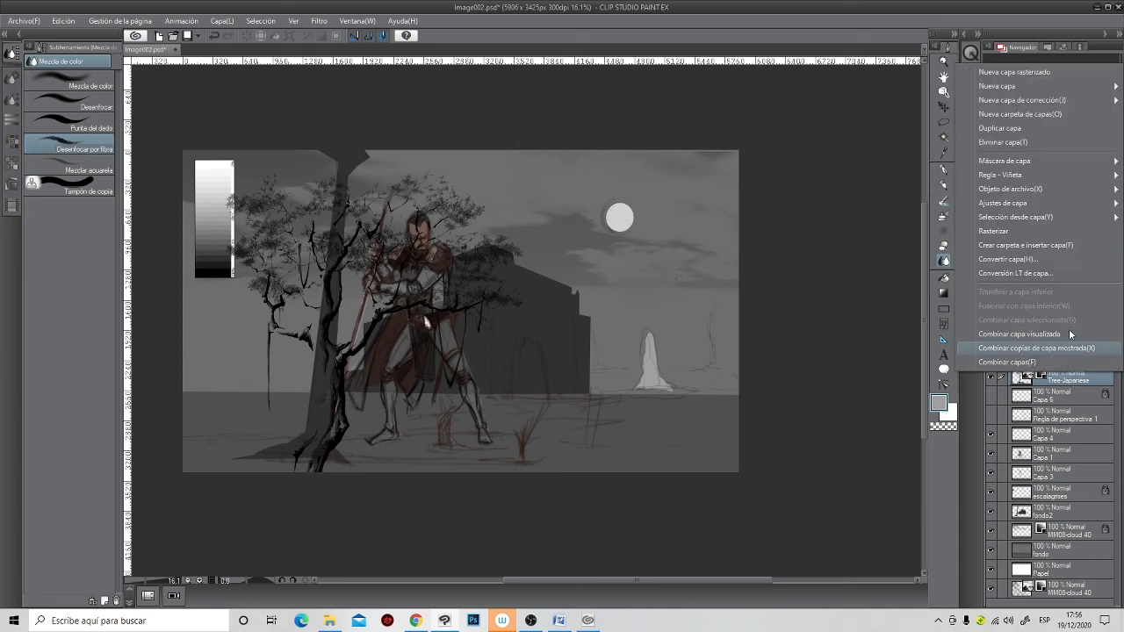
left_click(993, 231)
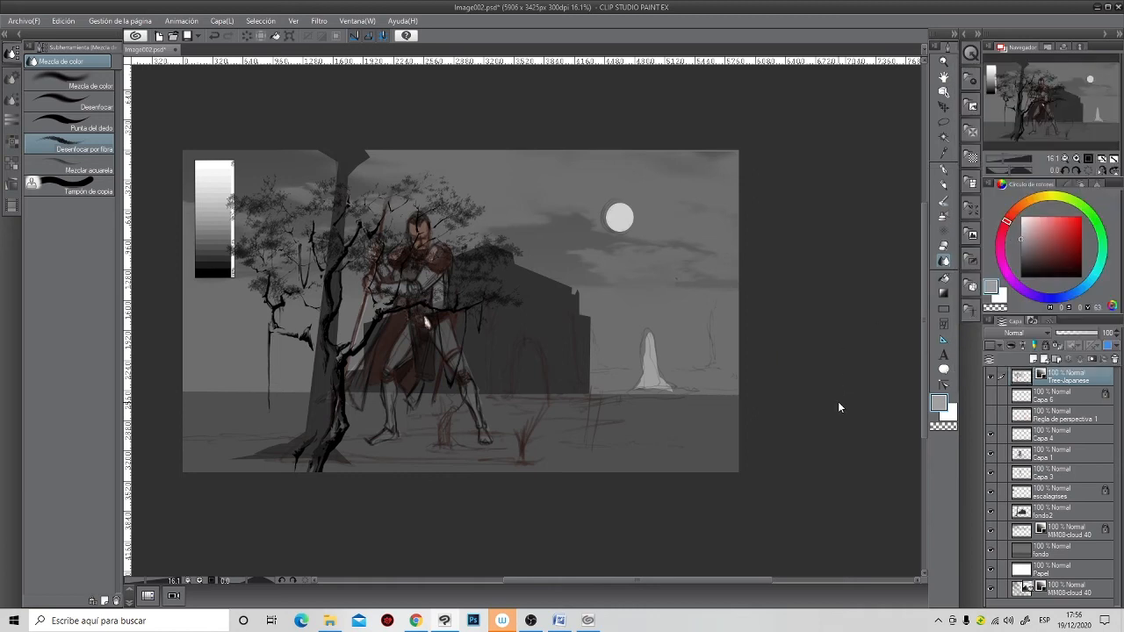
key("ctrl+t")
key("Escape")
scroll(332, 291, "up", 3)
scroll(332, 291, "up", 2)
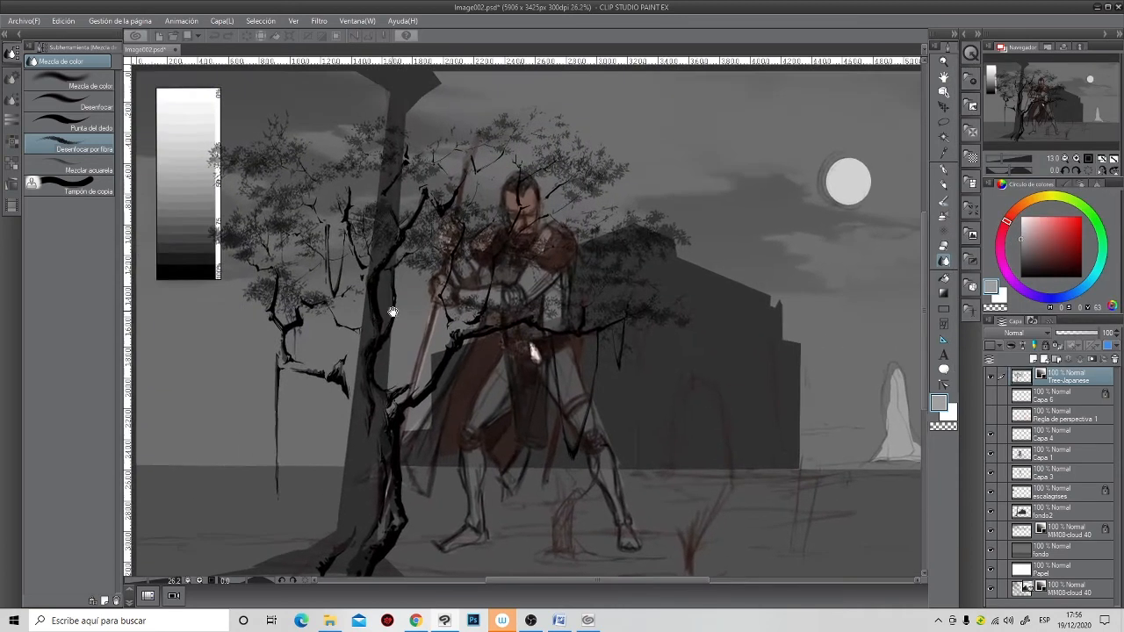
scroll(332, 291, "down", 5)
- Try to reposition the rasterized tree with a transformation, cancel it and undo the layer's rasterization
key("ctrl+t")
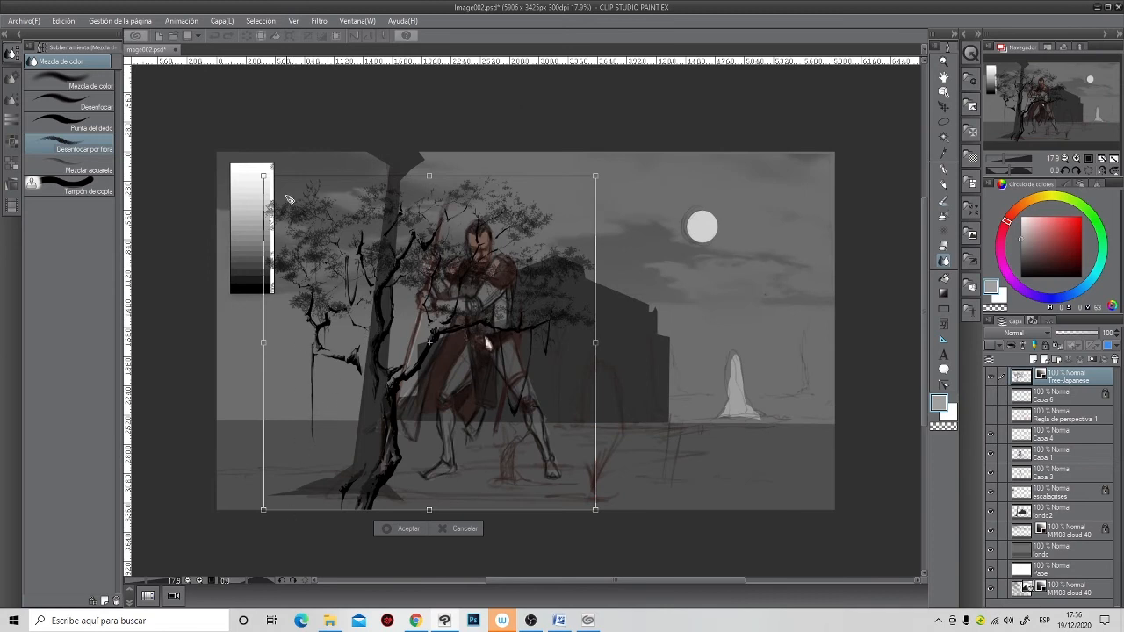
left_click_drag(387, 286, 383, 271)
key("ctrl+z")
left_click(452, 530)
key("ctrl+t")
key("Escape")
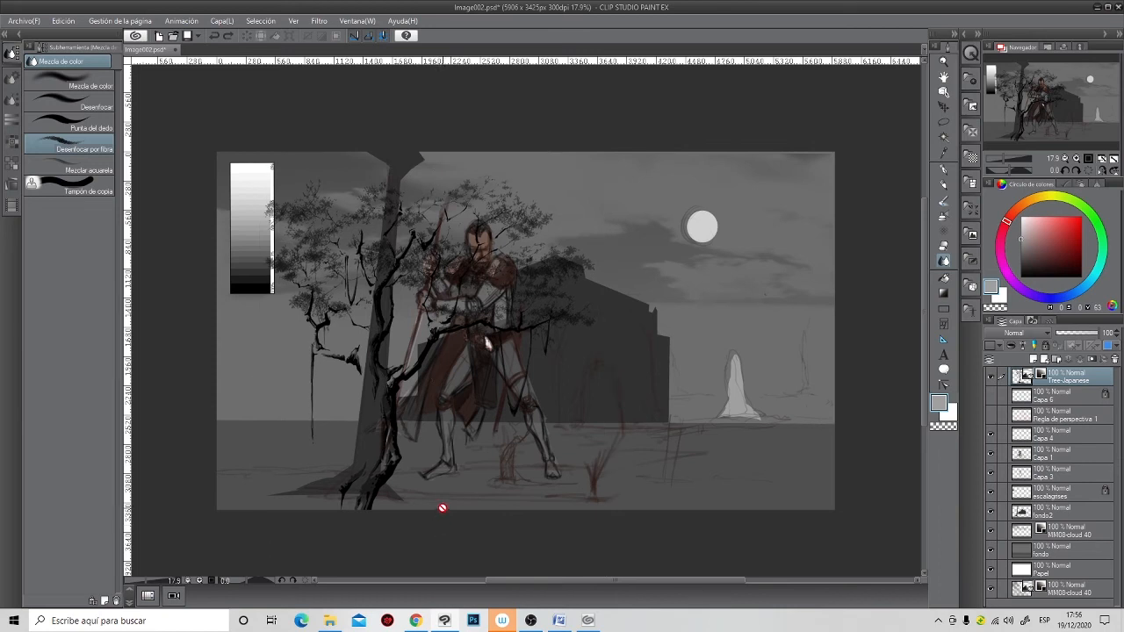
left_click(227, 35)
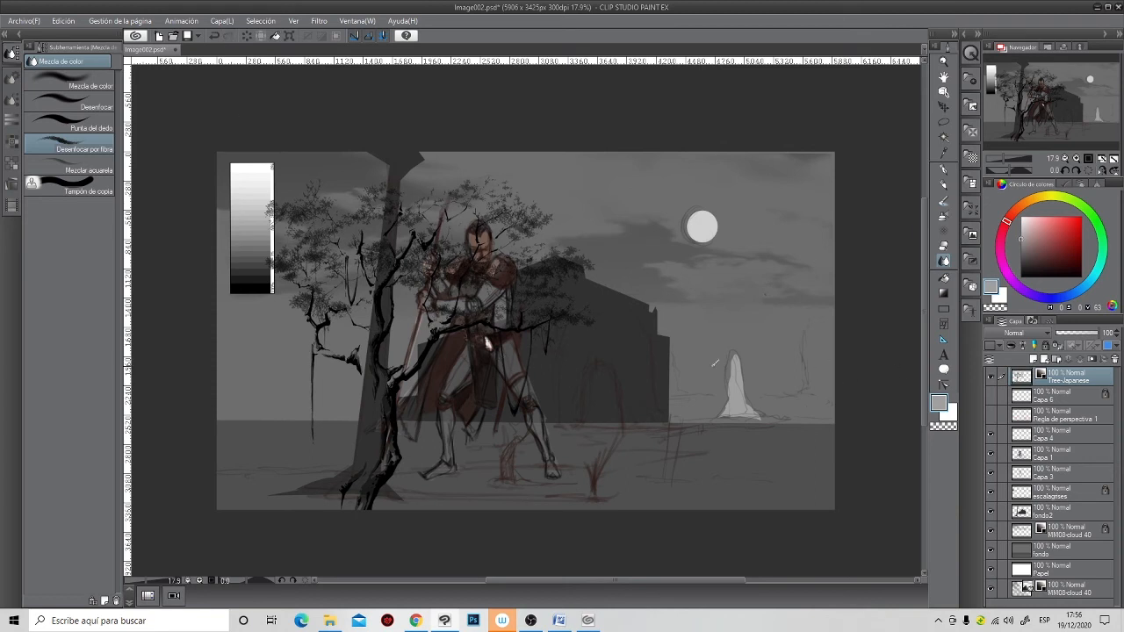
key("ctrl+z")
- Move the Tree-Japanese image up and to the left with Mover capa so its roots rest on the canvas's bottom edge
mouse_move(430, 356)
left_mouse_down()
mouse_move(433, 316)
mouse_move(449, 356)
left_mouse_up()
left_click(1037, 379)
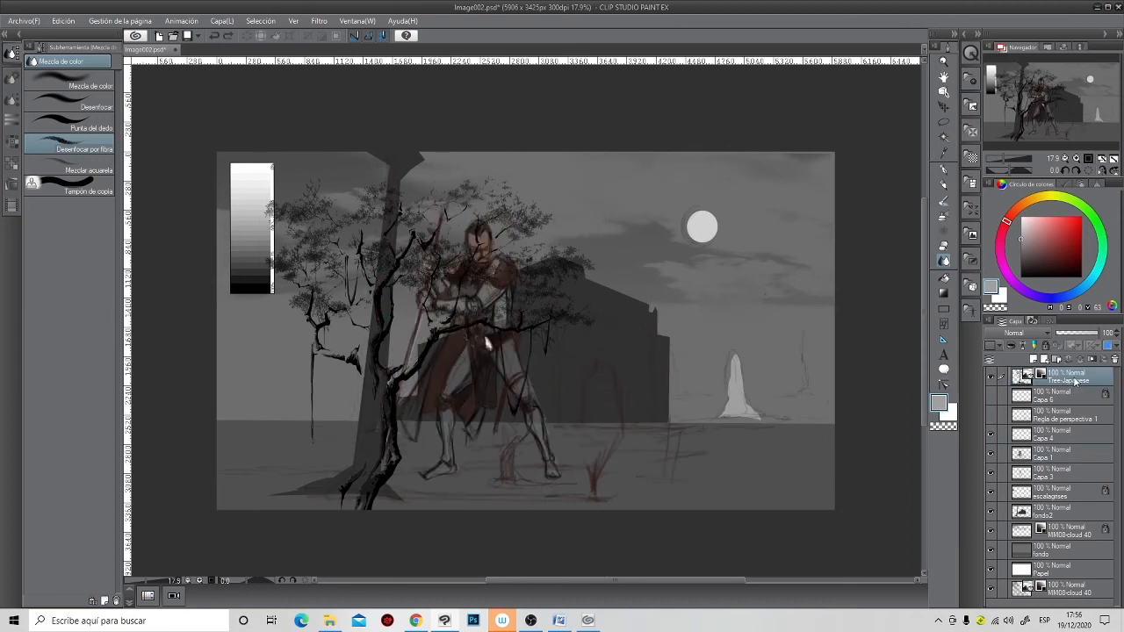
left_click(944, 106)
left_click_drag(377, 318, 377, 279)
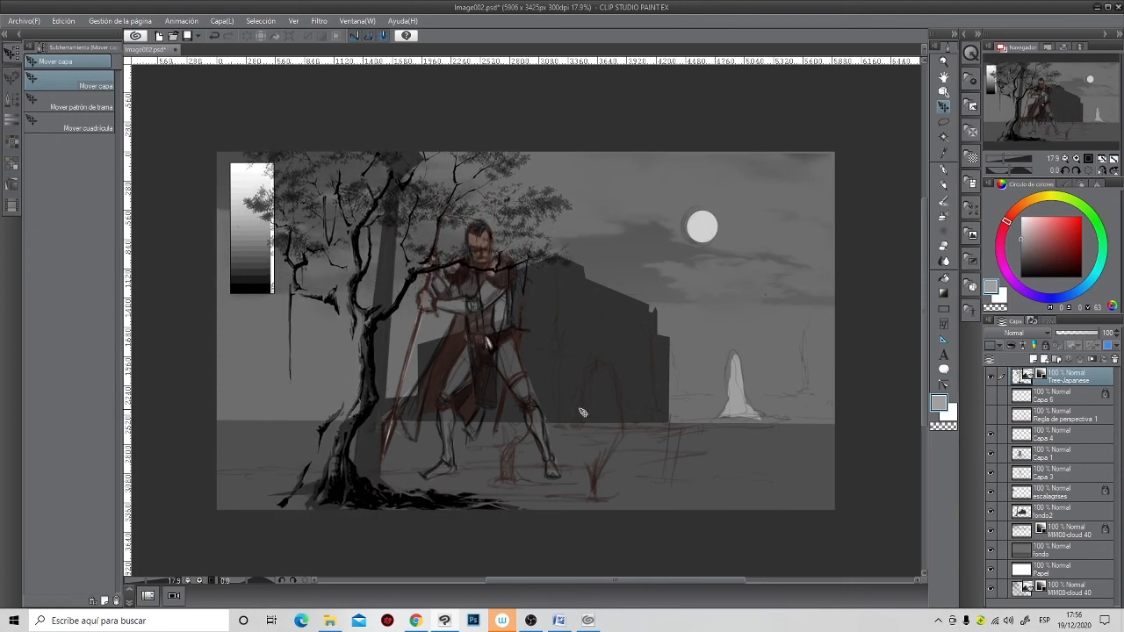
- Rasterize the Tree-Japanese layer and enlarge the tree with a transformation so its crown extends beyond the canvas's upper edge
right_click(1070, 379)
left_click(1019, 237)
key("ctrl+t")
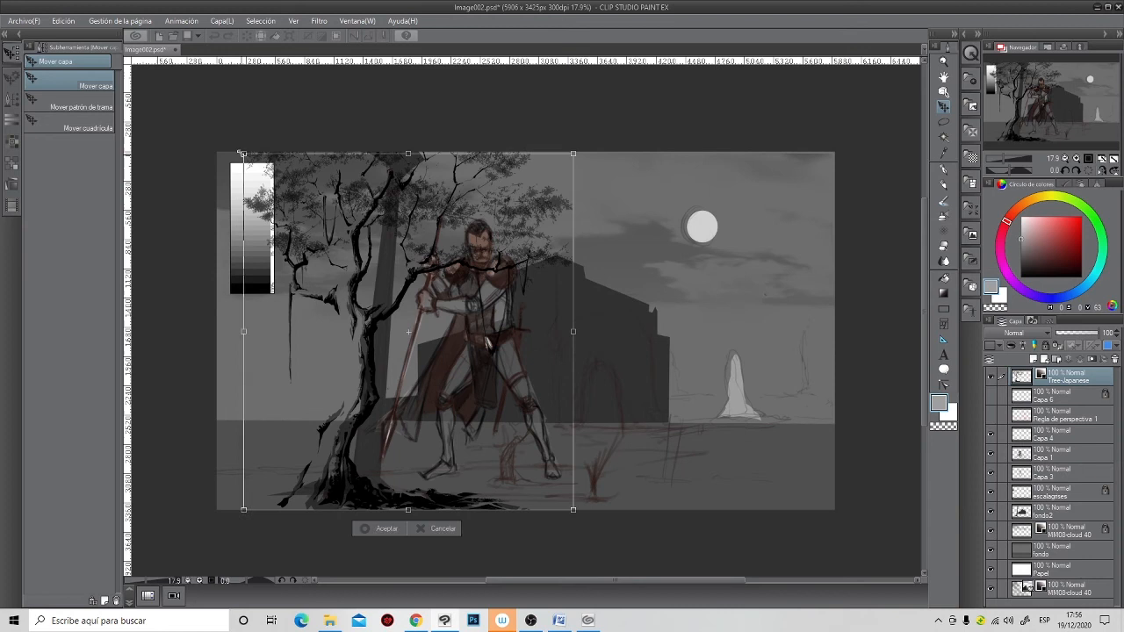
left_click_drag(242, 153, 165, 69)
left_click_drag(573, 511, 765, 563)
mouse_move(457, 434)
left_mouse_down()
mouse_move(455, 382)
mouse_move(459, 412)
left_mouse_up()
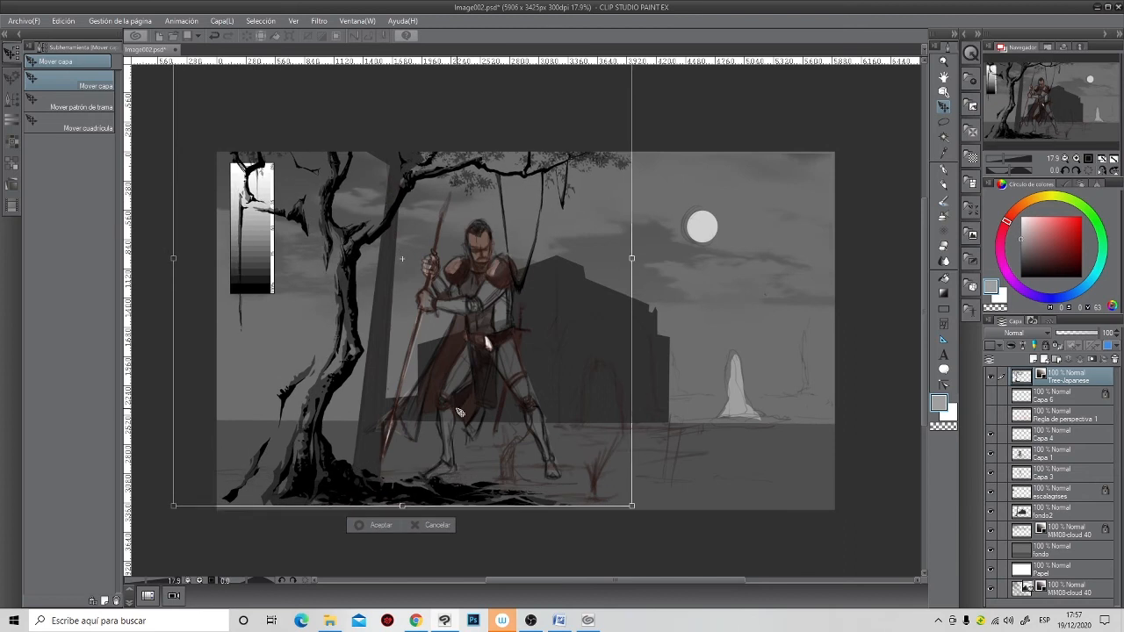
- Enlarge the tree further, shift it so the trunk frames the canvas's left edge with roots along the bottom, and apply the transformation
left_click_drag(632, 507, 708, 531)
left_click_drag(555, 459, 467, 359)
left_click_drag(480, 409, 501, 427)
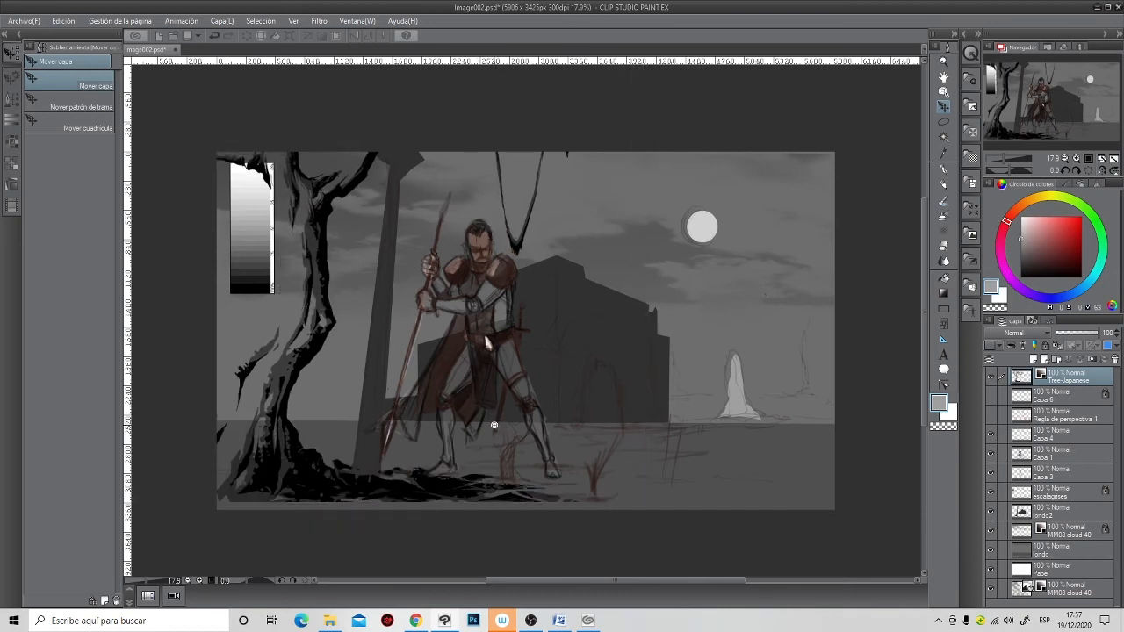
scroll(497, 427, "down", 1)
left_click_drag(612, 483, 629, 493)
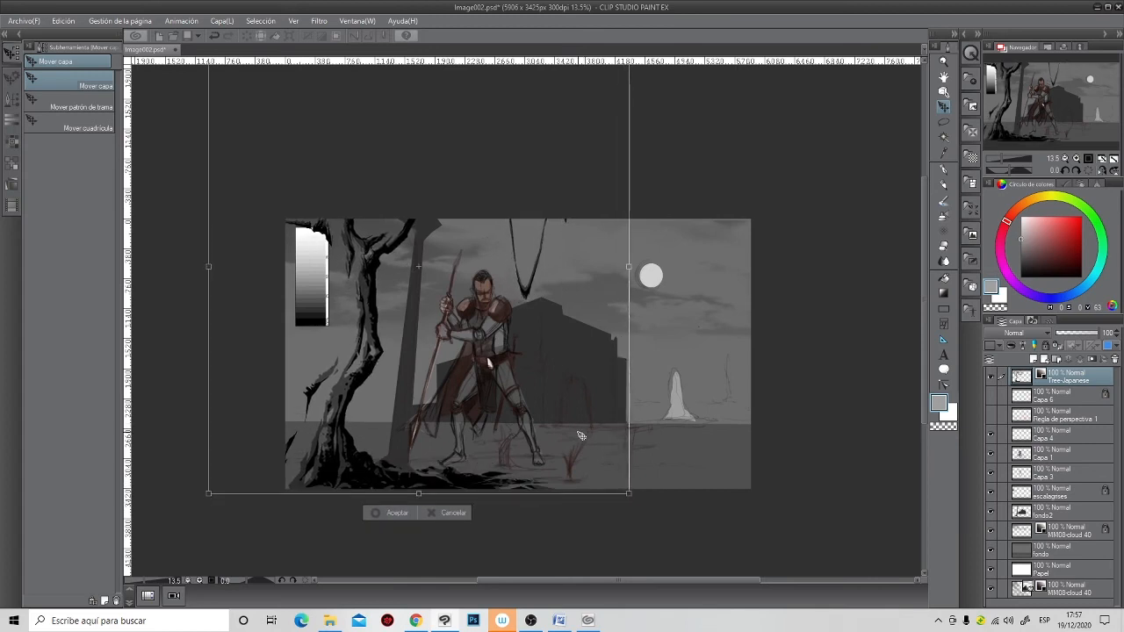
left_click_drag(580, 439, 583, 437)
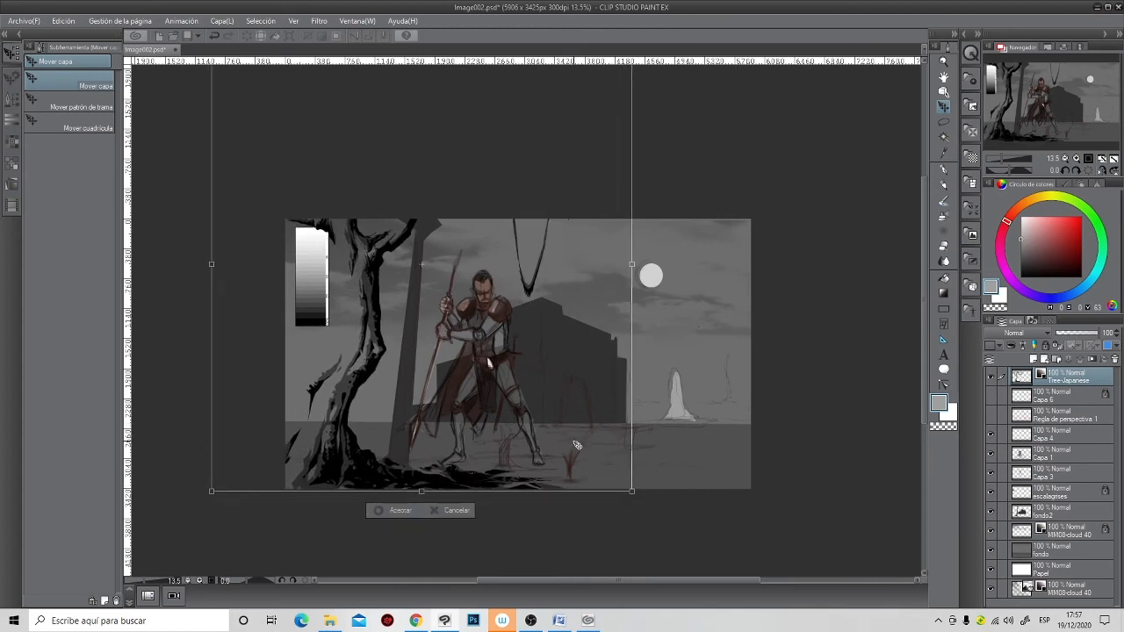
left_click_drag(212, 492, 189, 516)
left_click_drag(410, 377, 386, 391)
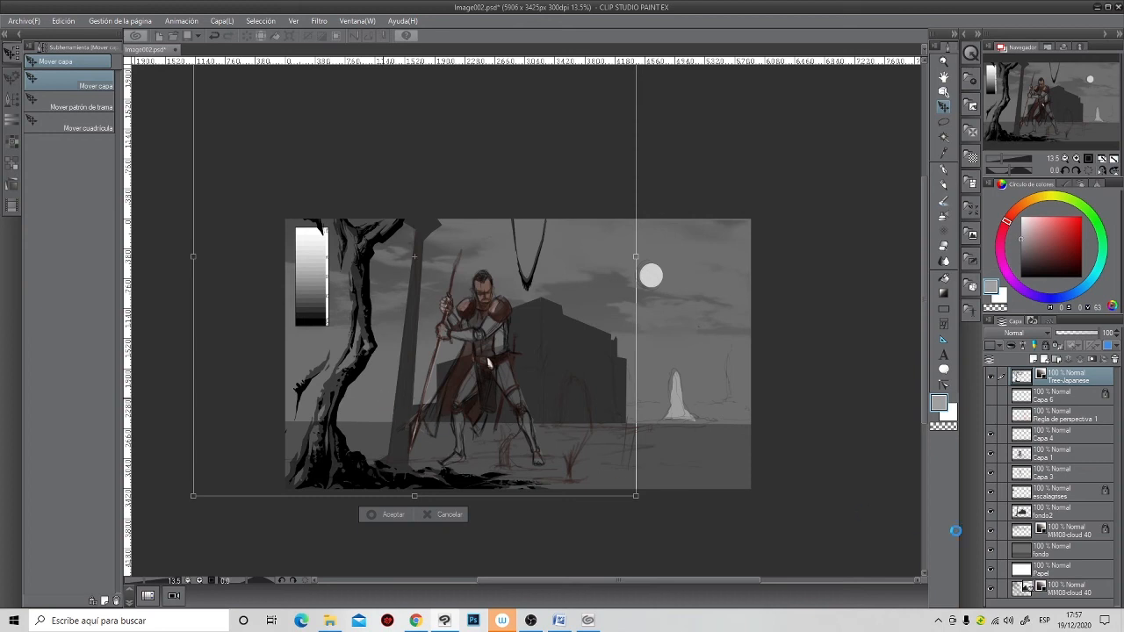
key("Return")
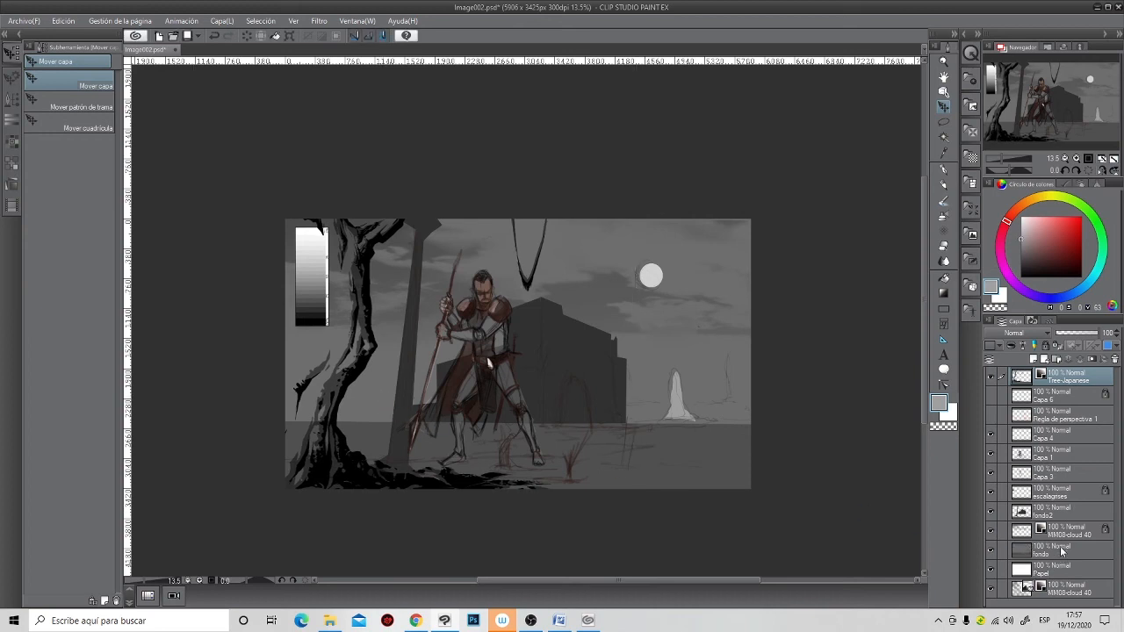
- Outline the leaning pillar between tree and warrior on the fondo2 layer with a Polilínea selection, erase it and deselect
left_click(1053, 508)
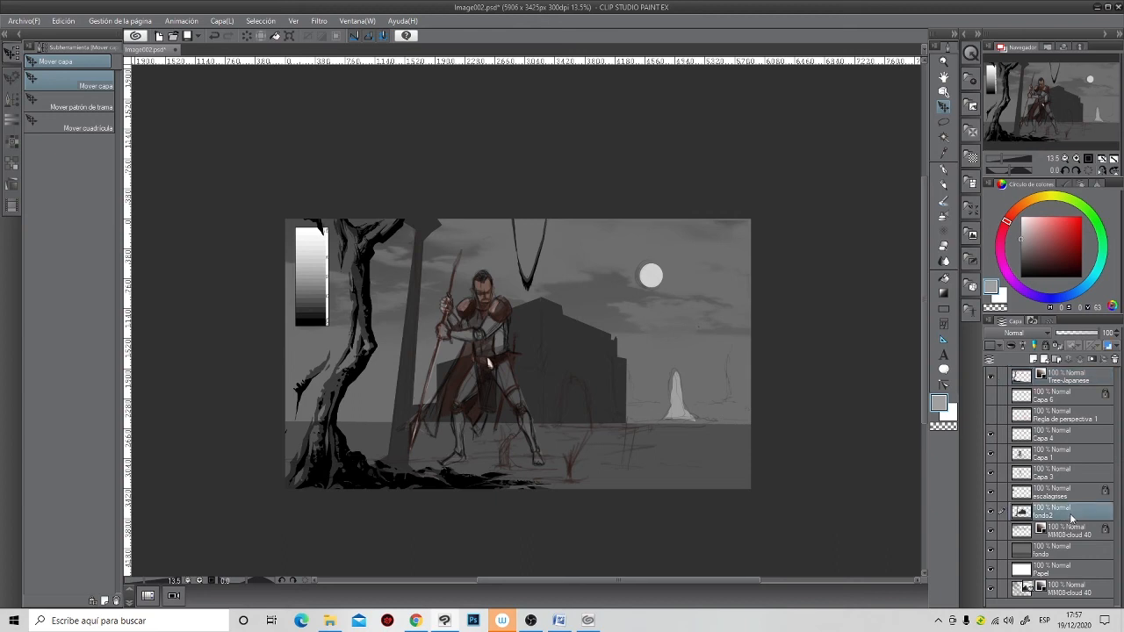
left_click(993, 514)
left_click(993, 514)
left_click(944, 121)
left_click(65, 142)
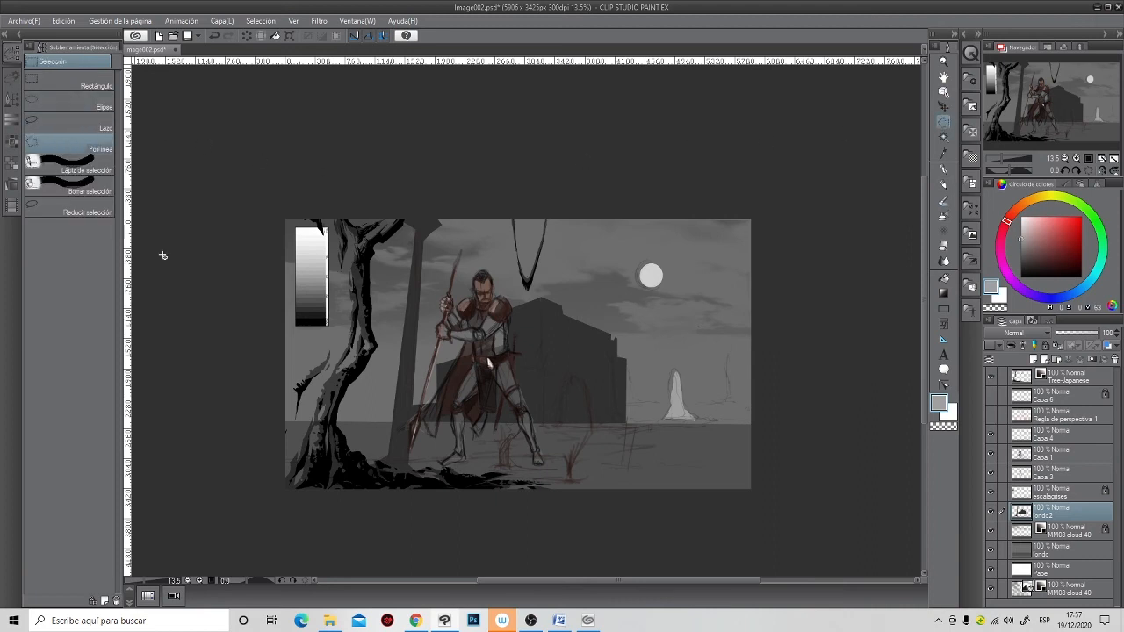
left_click(434, 494)
left_click(410, 467)
left_click(426, 242)
left_click(453, 215)
left_click(382, 202)
left_click(414, 230)
left_click(377, 454)
left_click(310, 500)
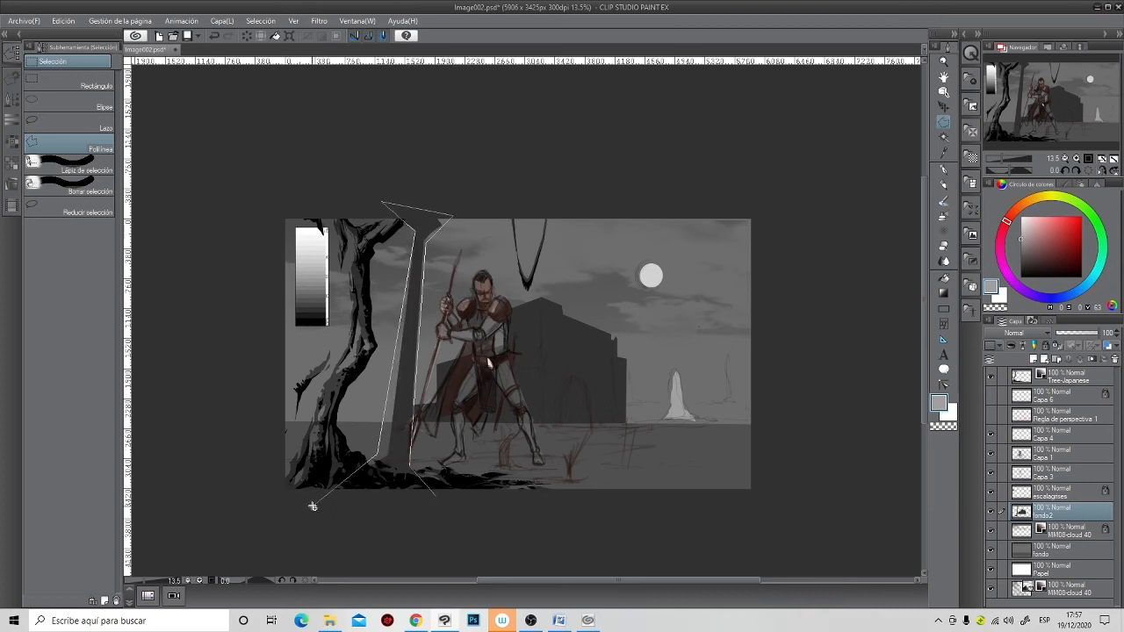
left_click(435, 496)
key("e")
left_click_drag(442, 200, 406, 474)
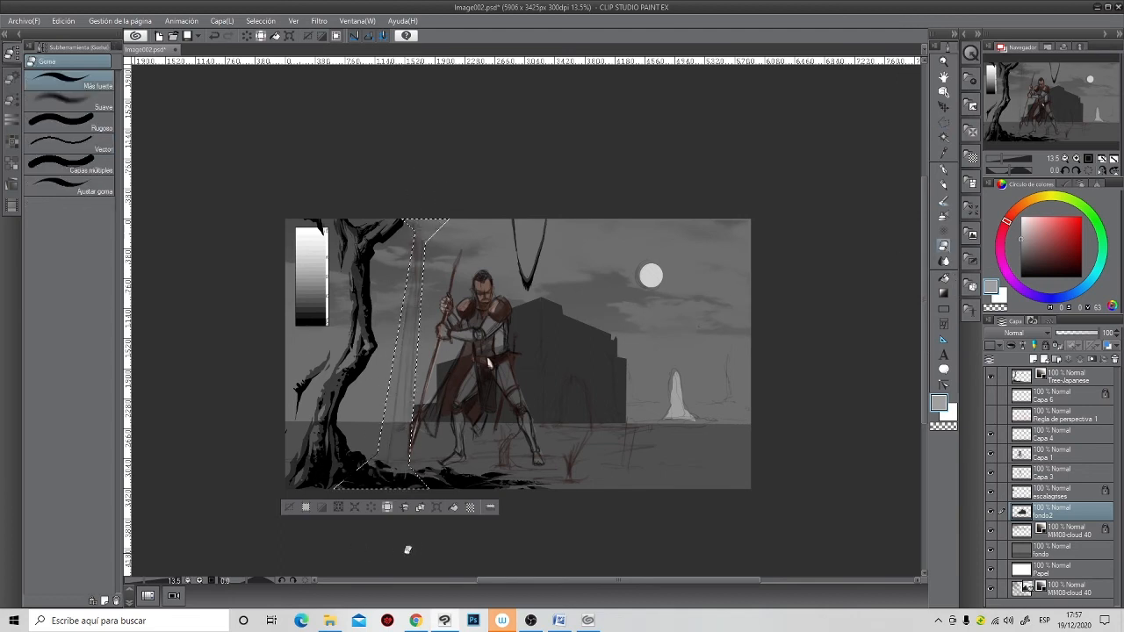
key("ctrl+d")
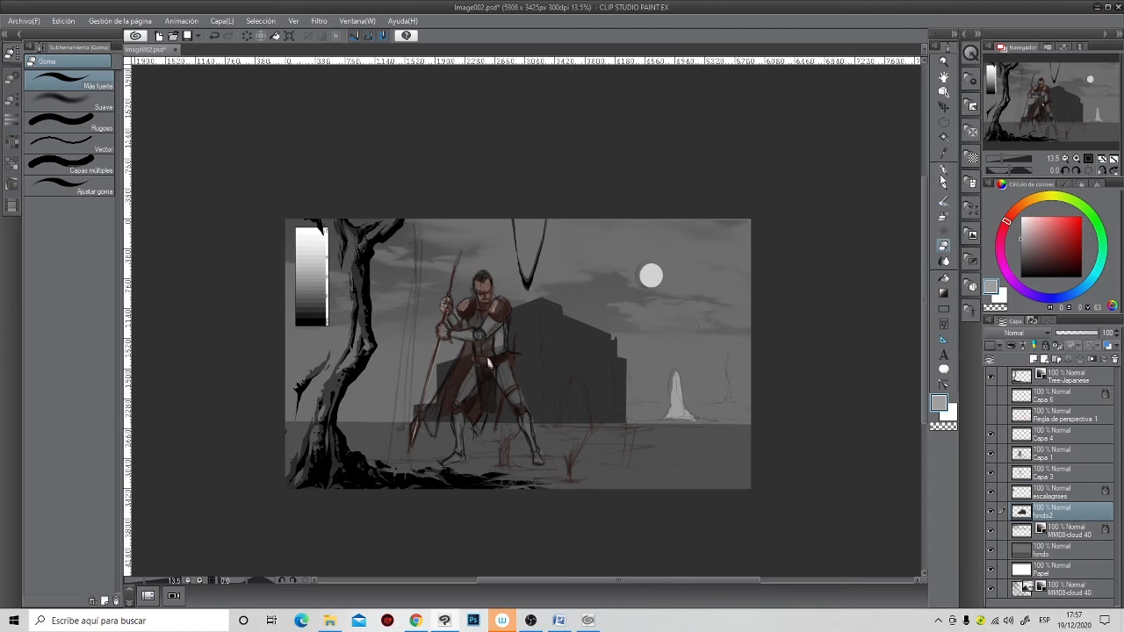
- Make the Capa 1 sketch layer active and set a near-white drawing colour for work around the warrior's feet
left_click(944, 184)
left_click(945, 201)
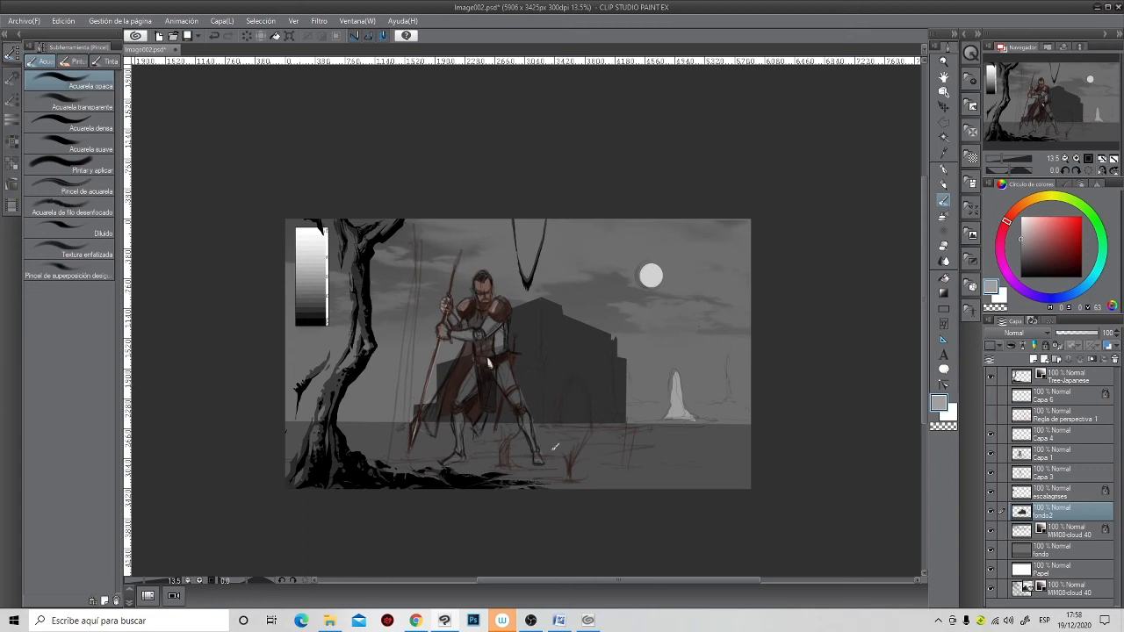
left_click(1056, 495)
left_click(1047, 474)
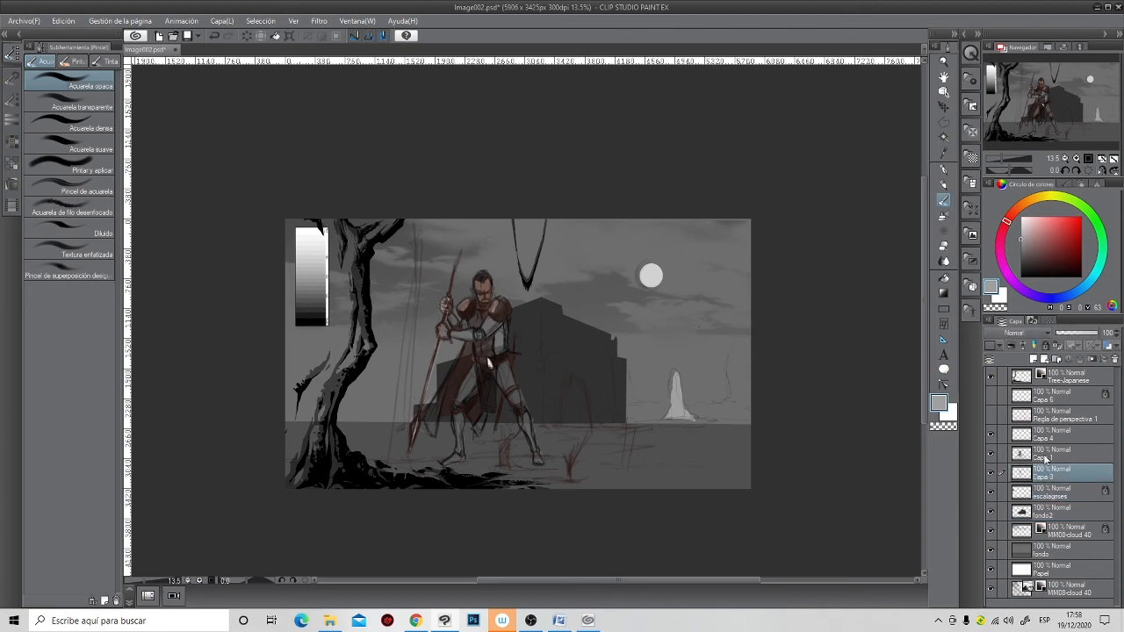
left_click(1054, 454)
left_click(991, 453)
left_click(990, 453)
scroll(505, 456, "up", 4)
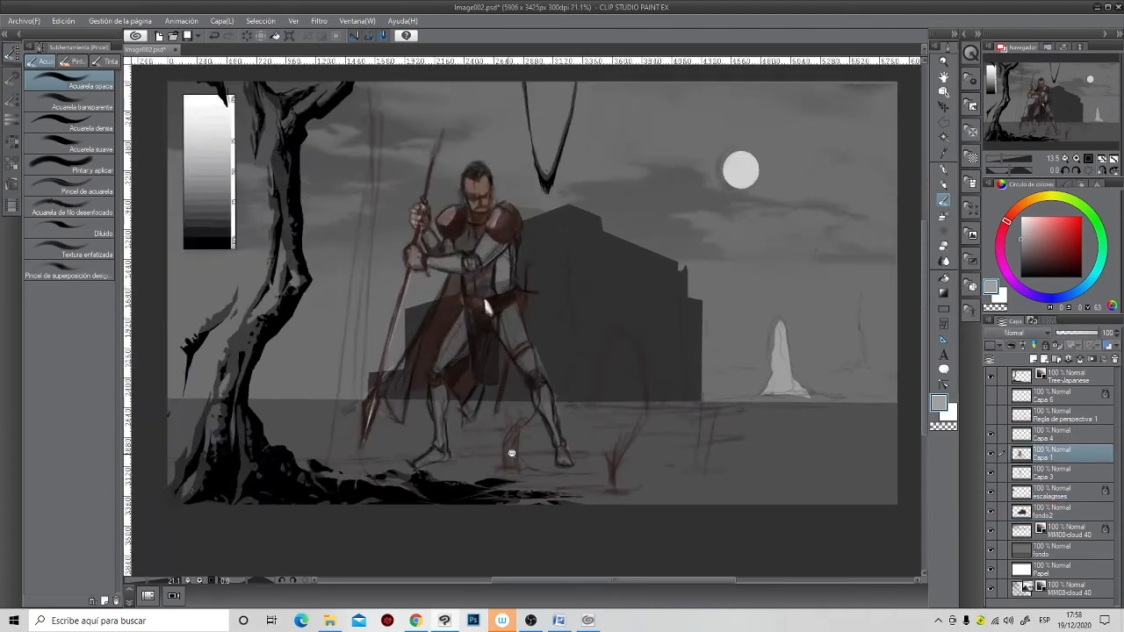
scroll(531, 464, "up", 2)
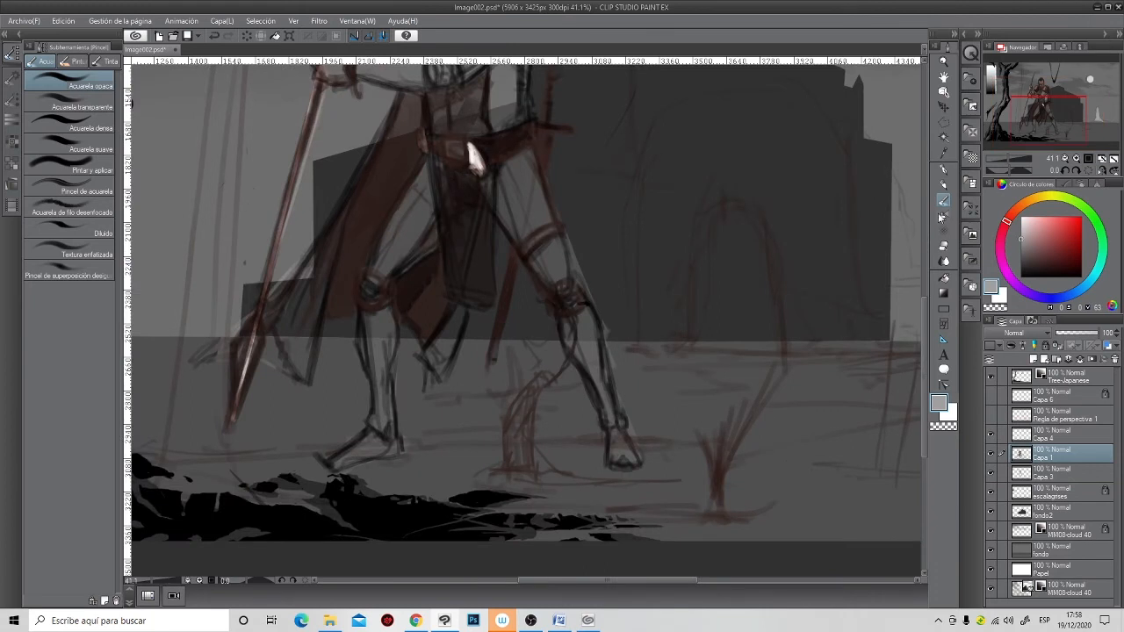
left_click(846, 320, "alt")
left_click(617, 412, "alt")
left_click(944, 170)
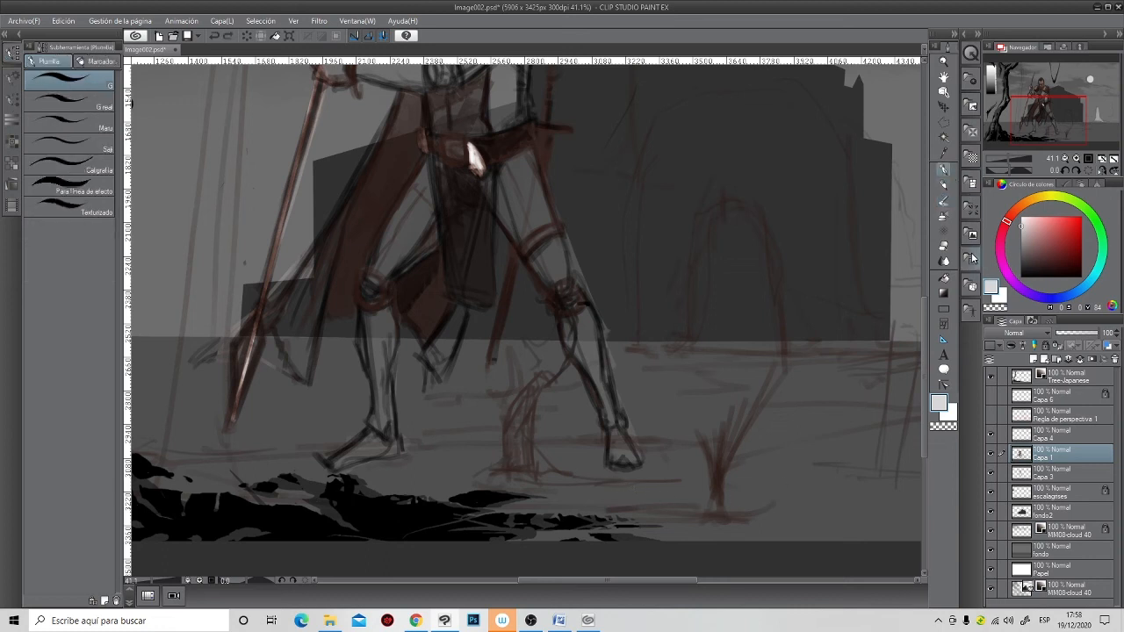
left_click_drag(1022, 221, 1010, 226)
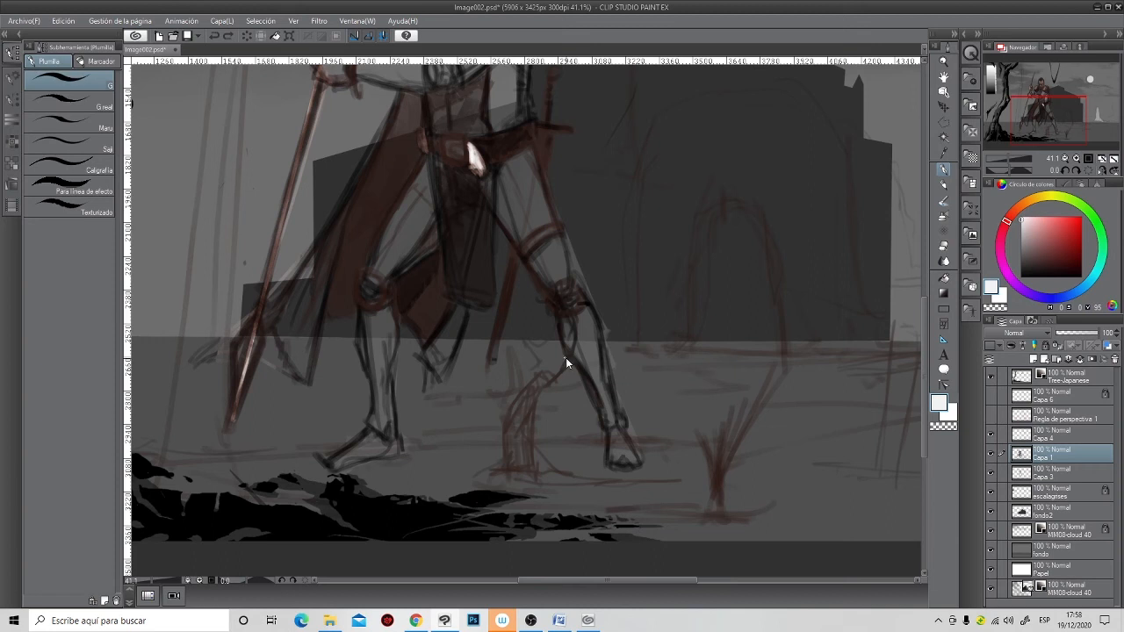
- Try to sketch a white stump with a ground line over the reddish stump beside the warrior's front leg using the Plumilla
mouse_move(542, 361)
left_mouse_down()
mouse_move(569, 367)
mouse_move(577, 354)
mouse_move(551, 402)
left_mouse_up()
mouse_move(550, 363)
left_mouse_down()
mouse_move(515, 414)
mouse_move(525, 412)
left_mouse_up()
left_click_drag(562, 367, 537, 439)
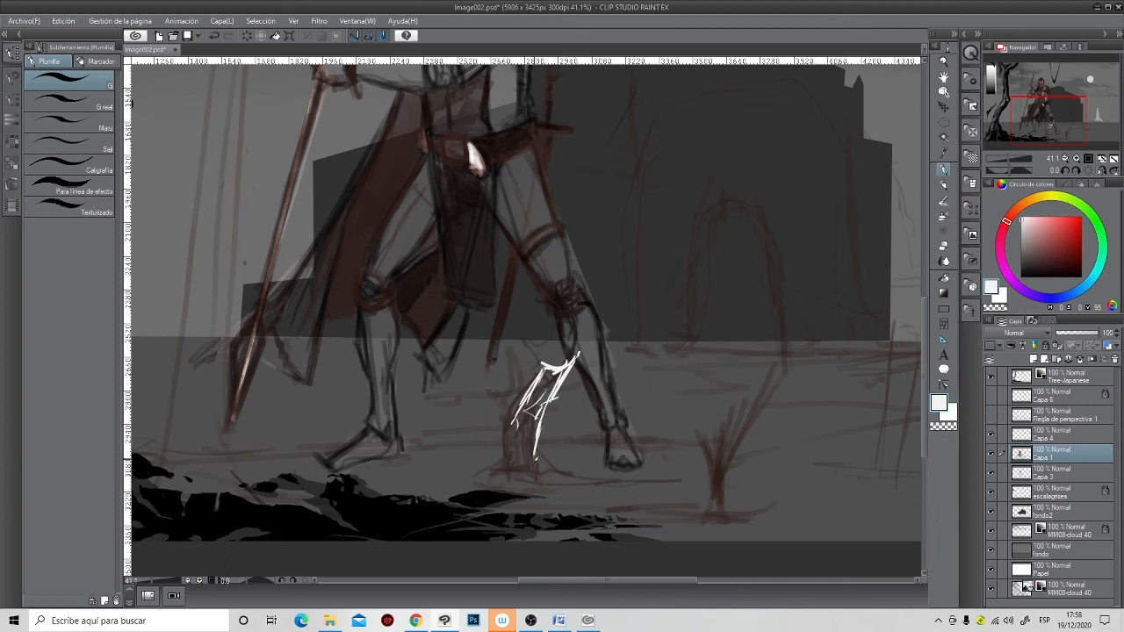
mouse_move(522, 427)
left_mouse_down()
mouse_move(511, 477)
mouse_move(563, 478)
mouse_move(489, 479)
left_mouse_up()
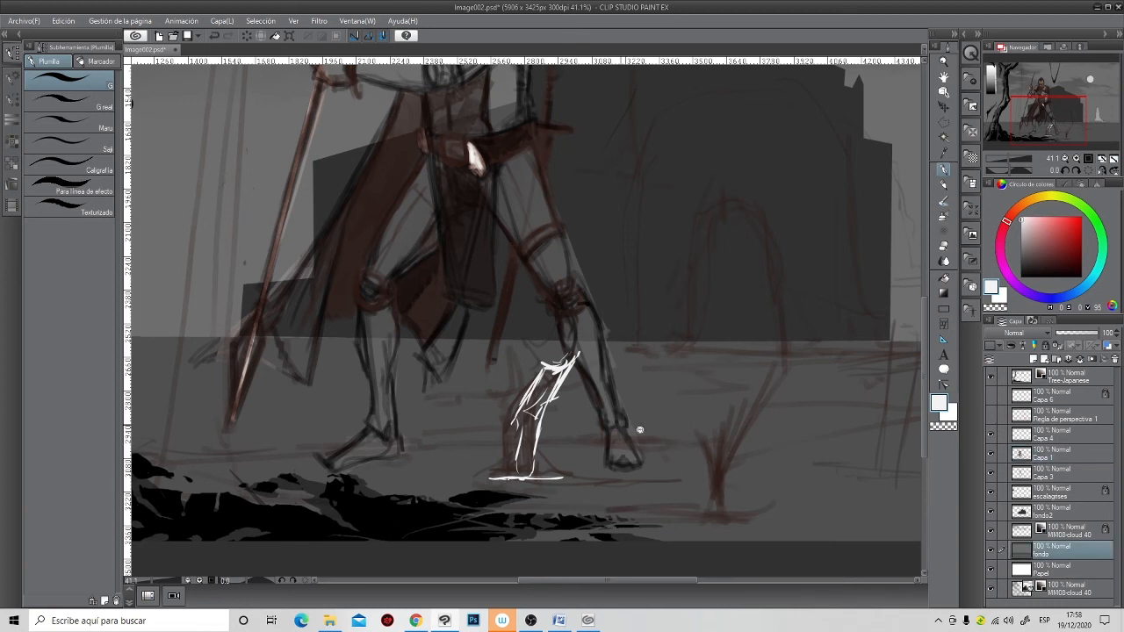
- Undo all the white pen strokes of the stump on Capa 1
scroll(651, 430, "down", 5)
scroll(606, 419, "up", 4)
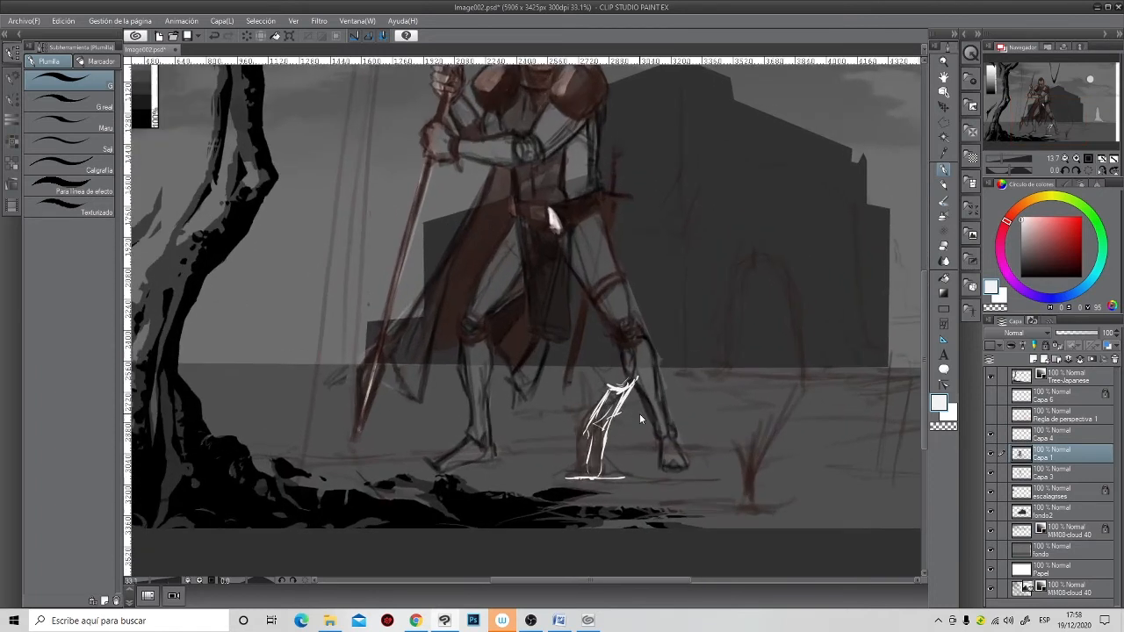
key("ctrl+z")
key("ctrl+z")
key("ctrl+z")
key("ctrl+z")
key("ctrl+z")
key("ctrl+z")
key("ctrl+z")
key("ctrl+z")
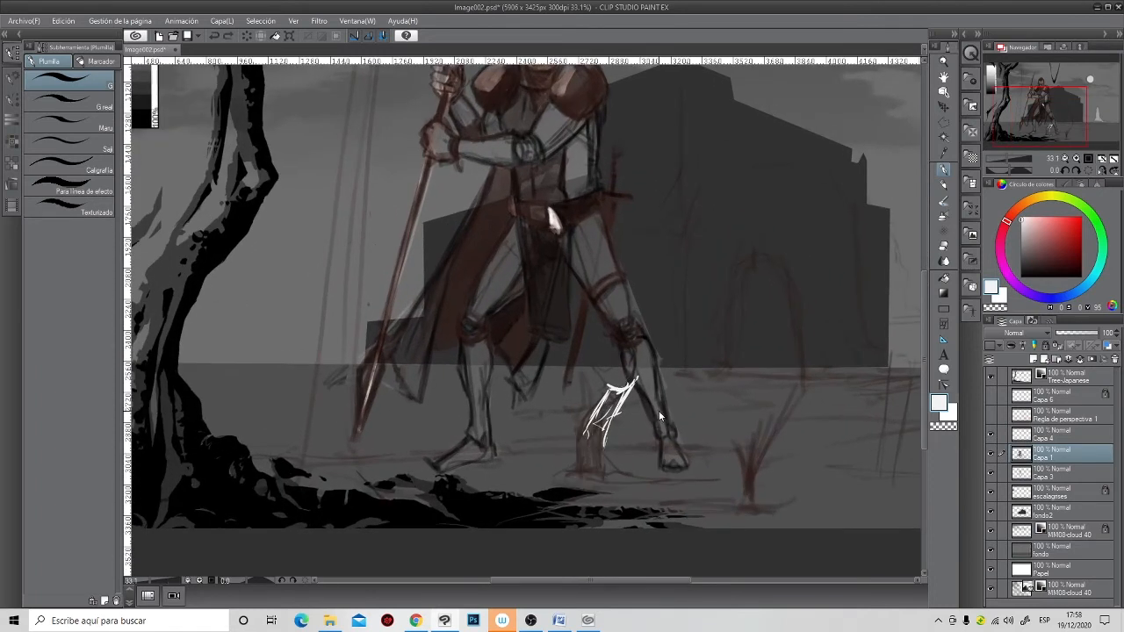
key("ctrl+z")
key("ctrl+z")
key("ctrl+z")
key("ctrl+z")
- Sketch a white stump with a rounded top and curved, horn-like branches beside the warrior's front leg with Lápiz rugoso
left_click(943, 185)
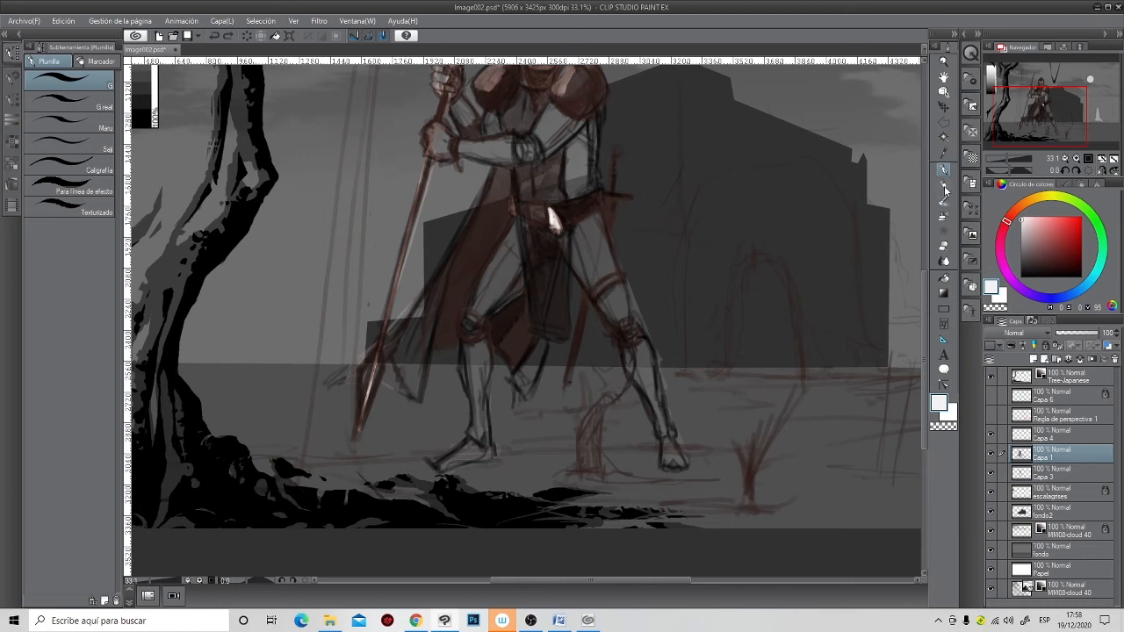
left_click_drag(448, 428, 489, 434)
key("ctrl+z")
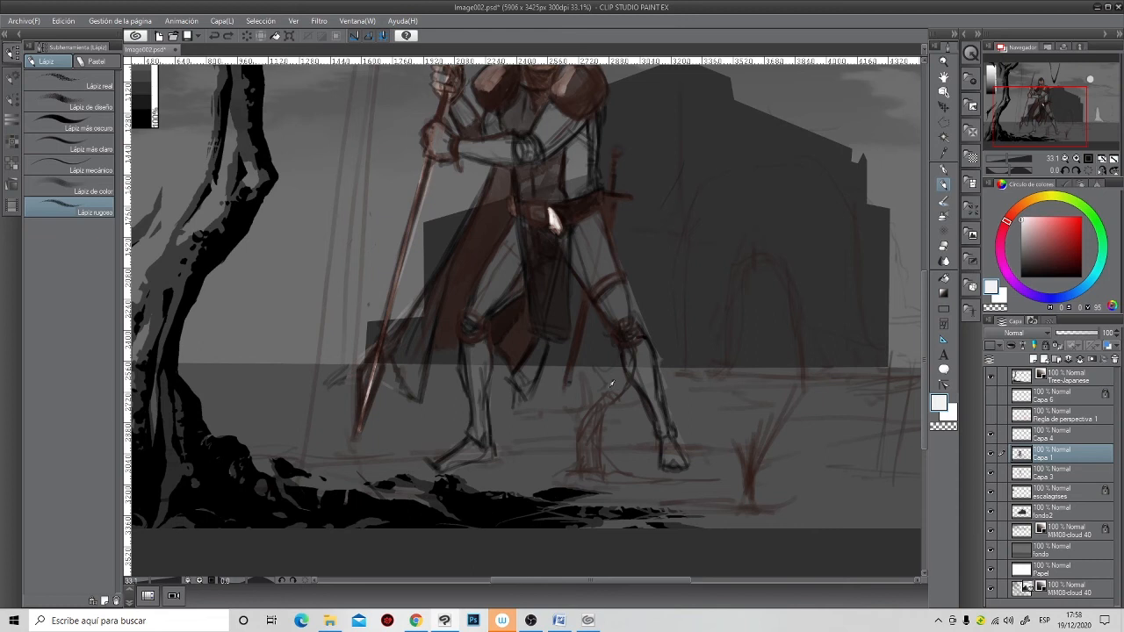
mouse_move(639, 356)
left_mouse_down()
mouse_move(602, 353)
mouse_move(600, 375)
mouse_move(611, 388)
mouse_move(635, 356)
mouse_move(612, 399)
left_mouse_up()
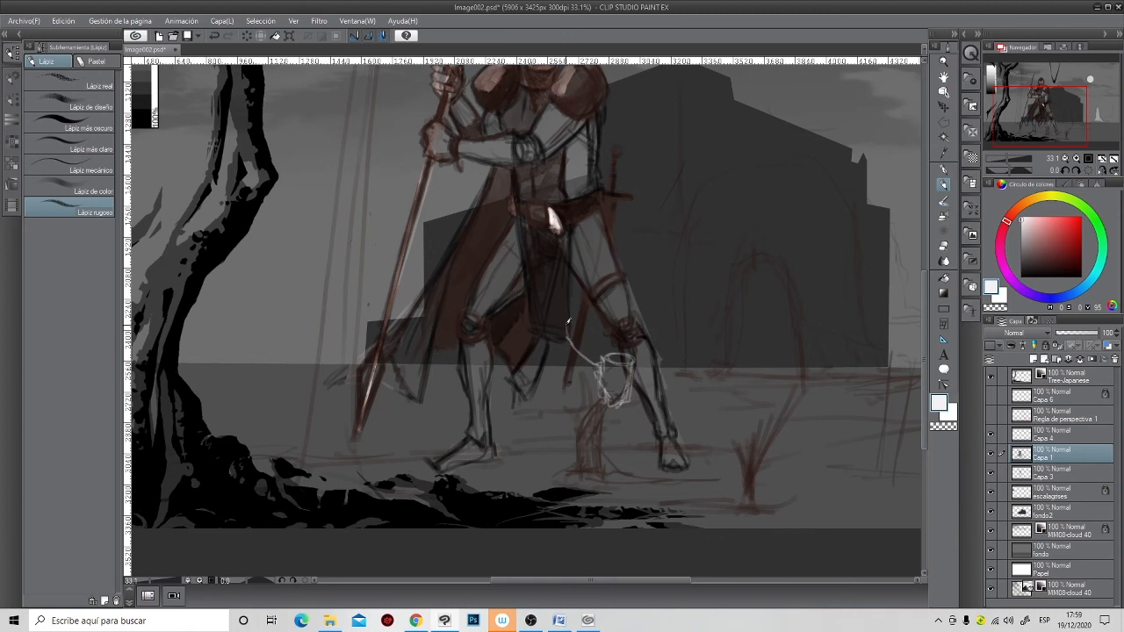
mouse_move(565, 327)
left_mouse_down()
mouse_move(600, 383)
mouse_move(585, 371)
mouse_move(617, 329)
mouse_move(646, 375)
mouse_move(611, 419)
mouse_move(601, 392)
mouse_move(579, 466)
mouse_move(560, 474)
mouse_move(584, 466)
mouse_move(626, 419)
mouse_move(617, 439)
mouse_move(633, 477)
mouse_move(602, 474)
mouse_move(642, 476)
mouse_move(613, 443)
mouse_move(619, 413)
left_mouse_up()
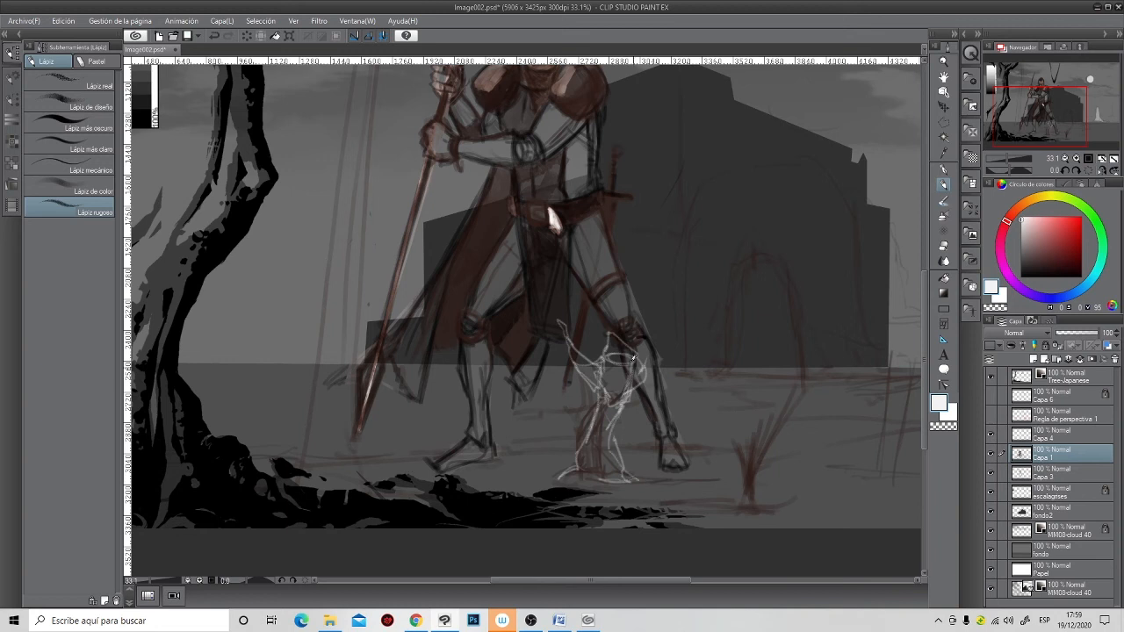
left_click_drag(610, 337, 591, 295)
mouse_move(611, 346)
left_mouse_down()
mouse_move(607, 280)
mouse_move(620, 357)
mouse_move(621, 339)
mouse_move(653, 329)
mouse_move(643, 285)
left_mouse_up()
mouse_move(654, 336)
left_mouse_down()
mouse_move(650, 369)
mouse_move(605, 406)
mouse_move(571, 472)
mouse_move(601, 477)
left_mouse_up()
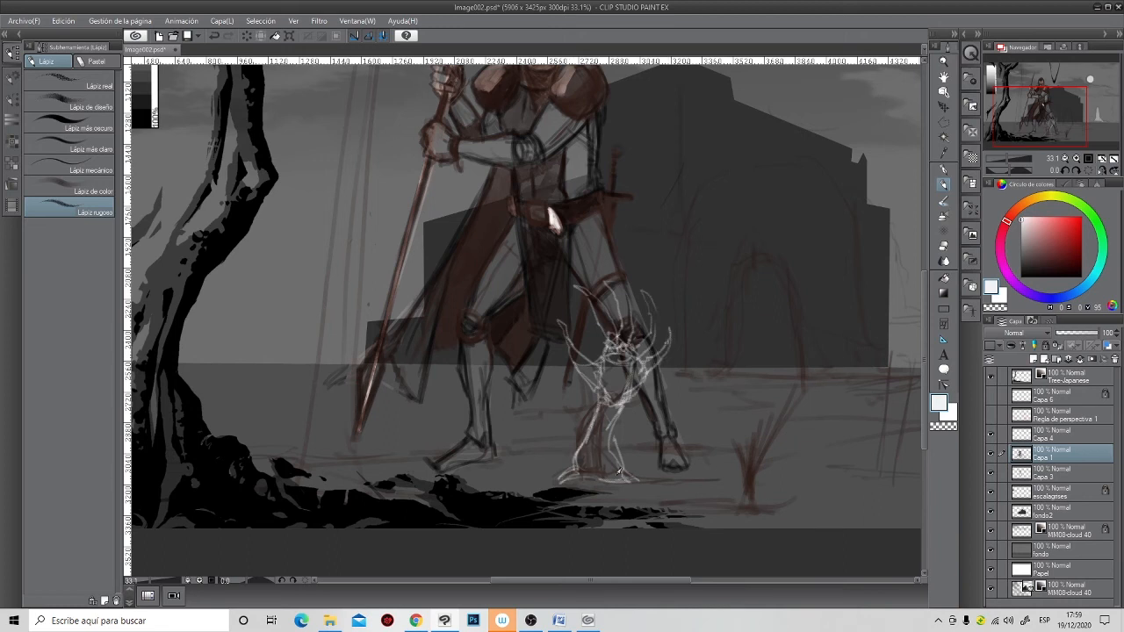
scroll(619, 471, "down", 4)
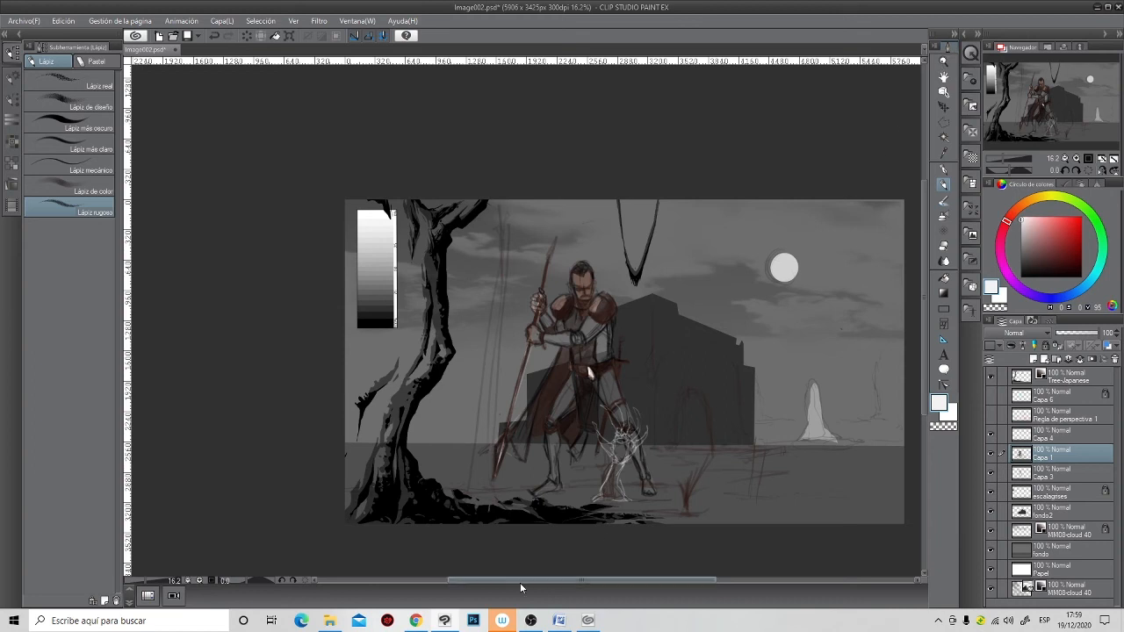
- Switch to the CLIP STUDIO window
mouse_move(450, 624)
mouse_move(592, 623)
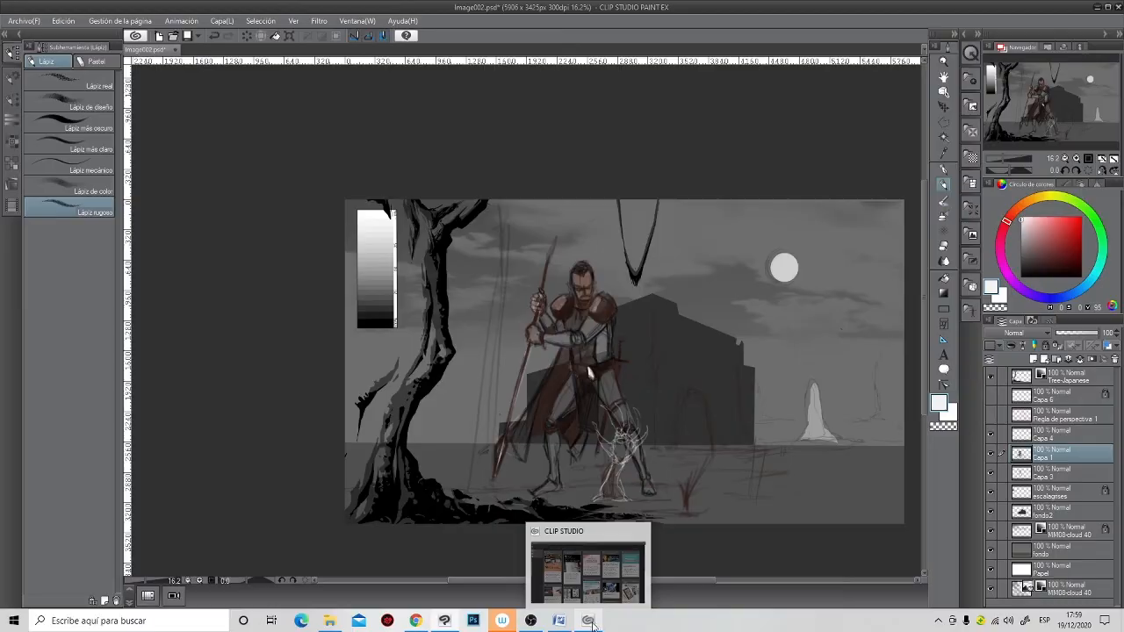
left_click(592, 622)
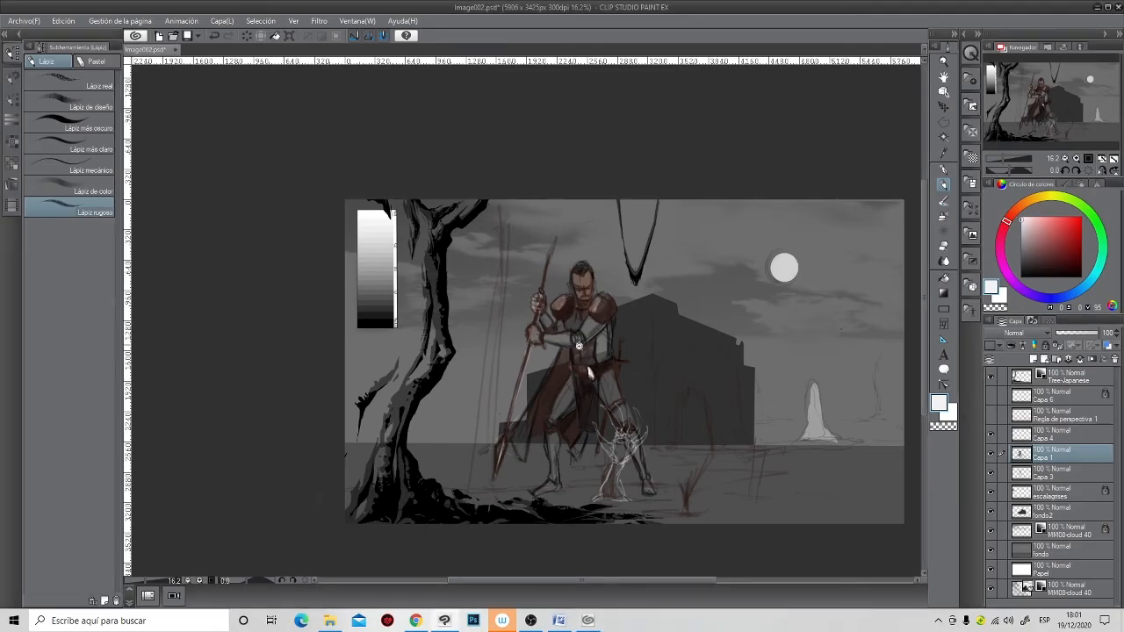
- Compare the scene with and without the Tree-Japanese layer, then make that layer active and lock it
scroll(589, 374, "up", 2)
left_click_drag(589, 373, 578, 318)
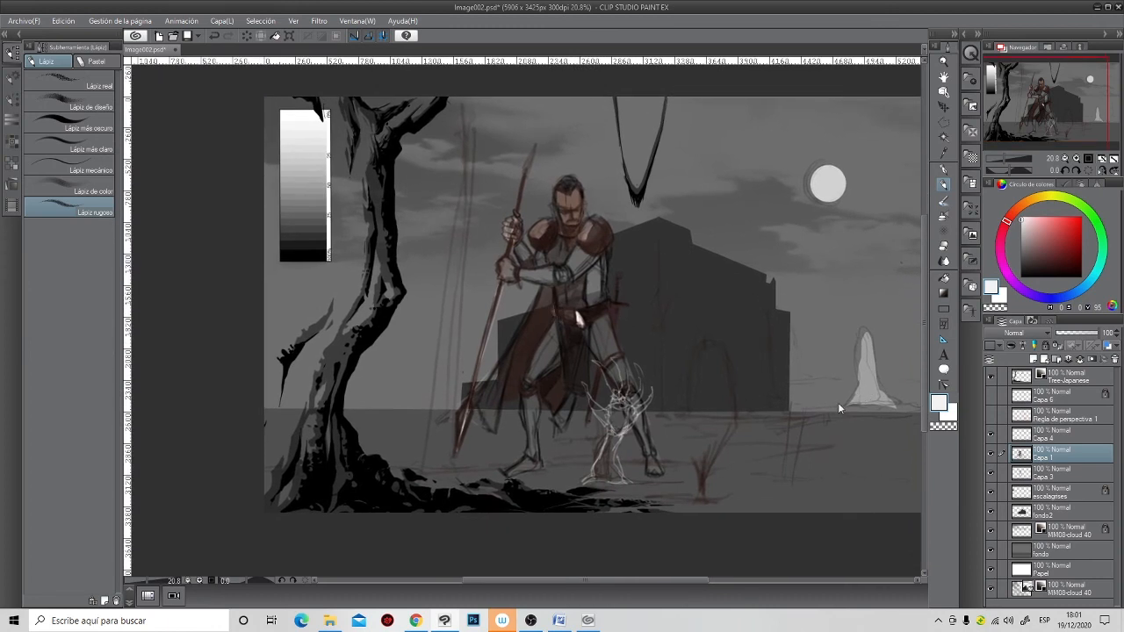
scroll(838, 409, "down", 1)
left_click_drag(839, 408, 805, 368)
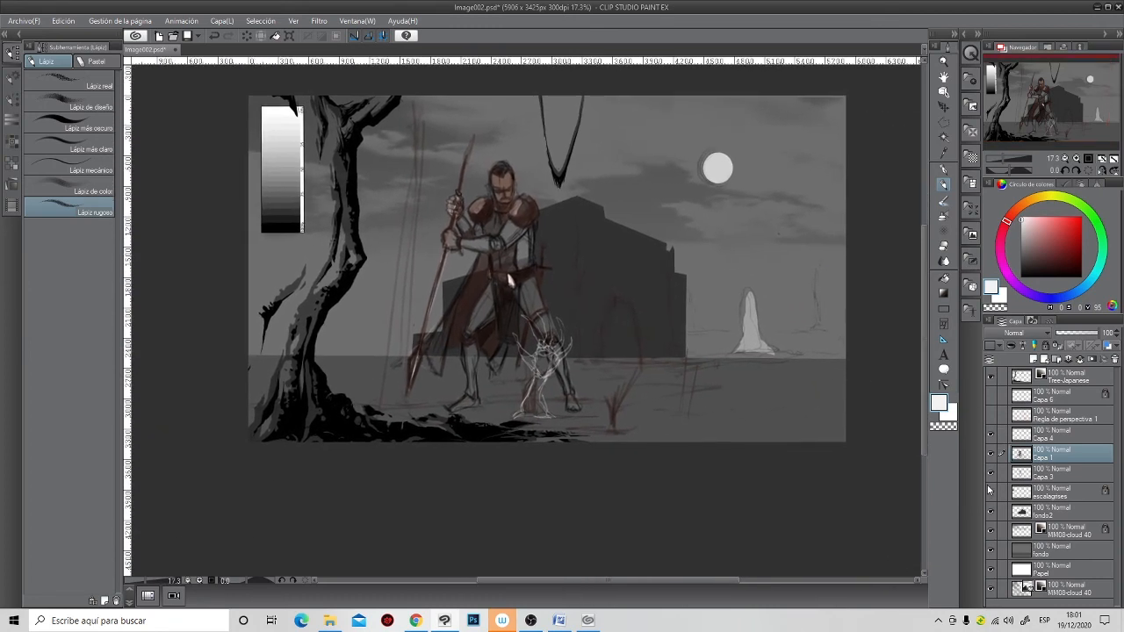
left_click(991, 377)
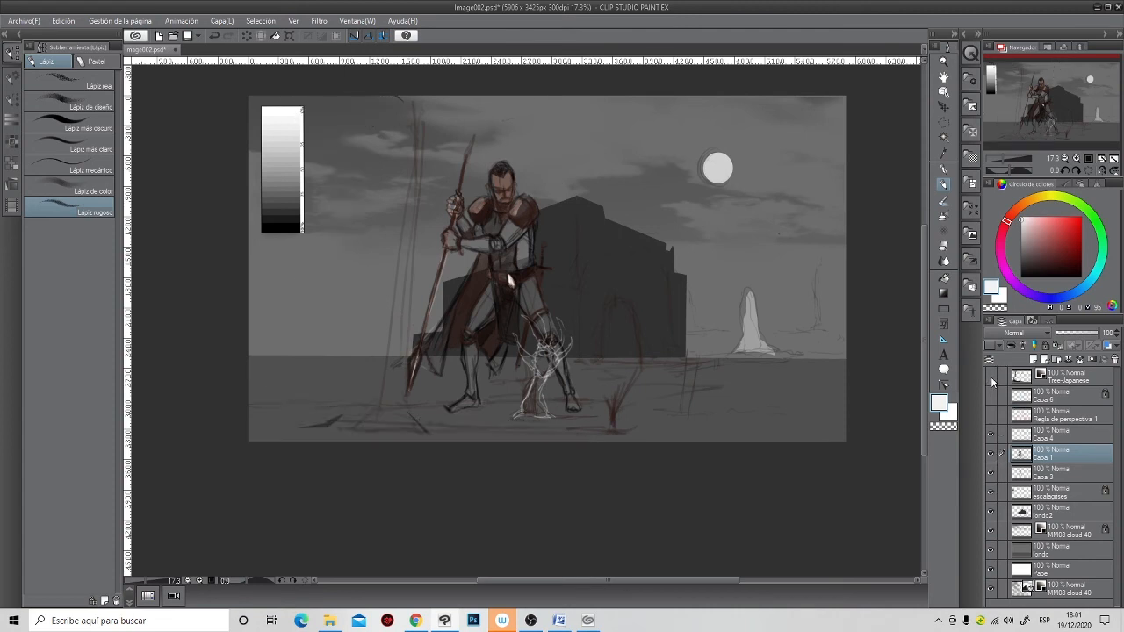
left_click(992, 377)
left_click(1055, 378)
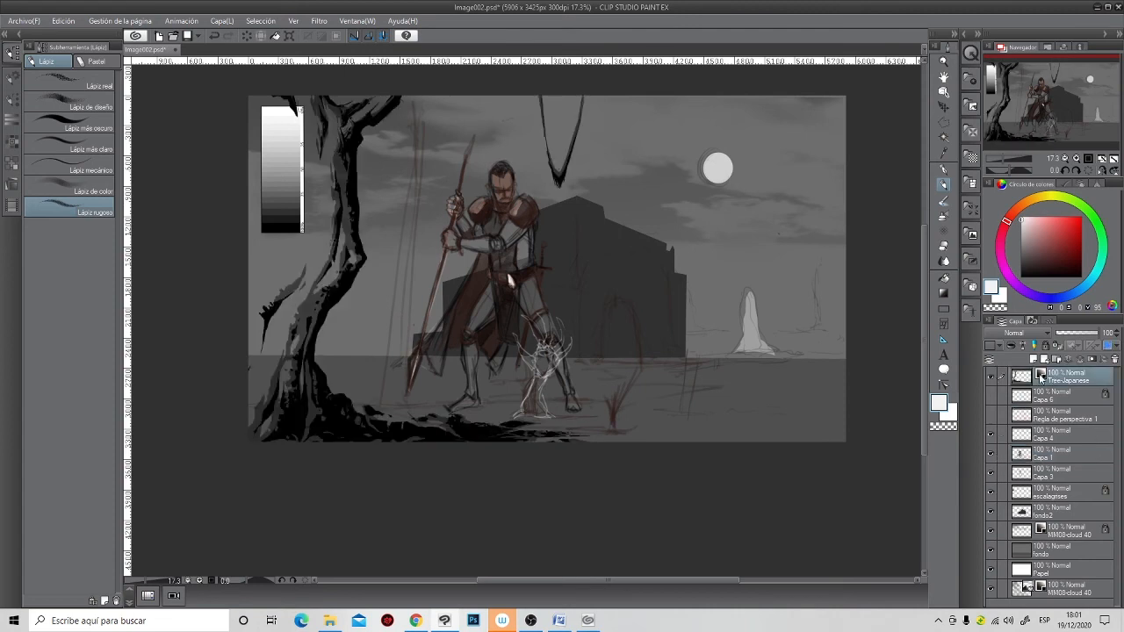
left_click(1044, 345)
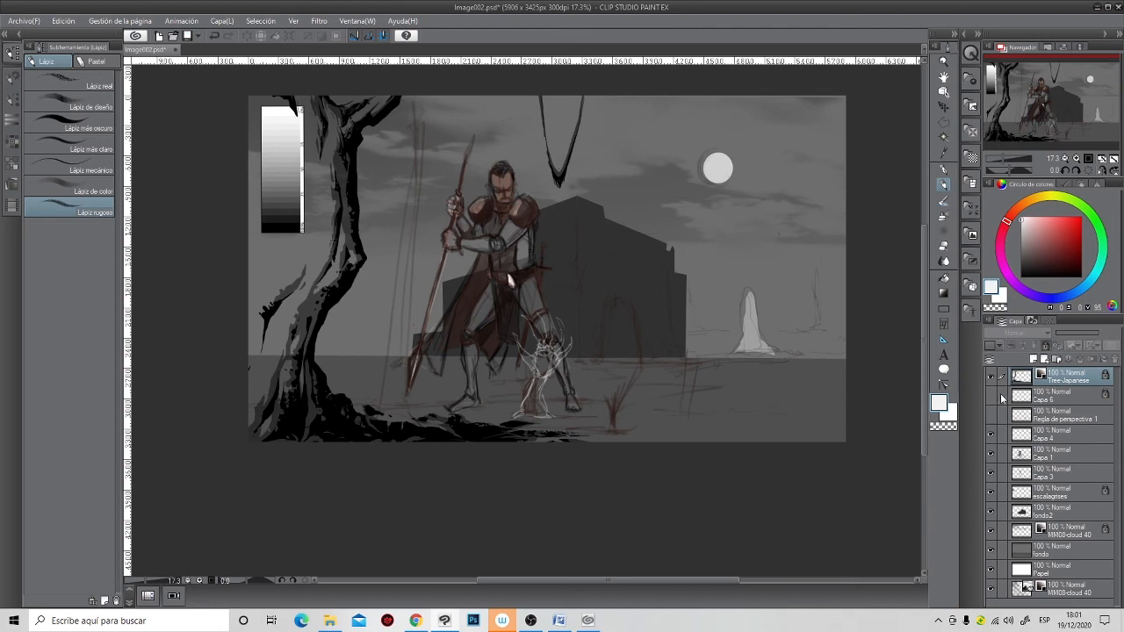
- Show the green composition guides of Capa 6, compare the scene with and without them, and delete that layer
left_click(993, 398)
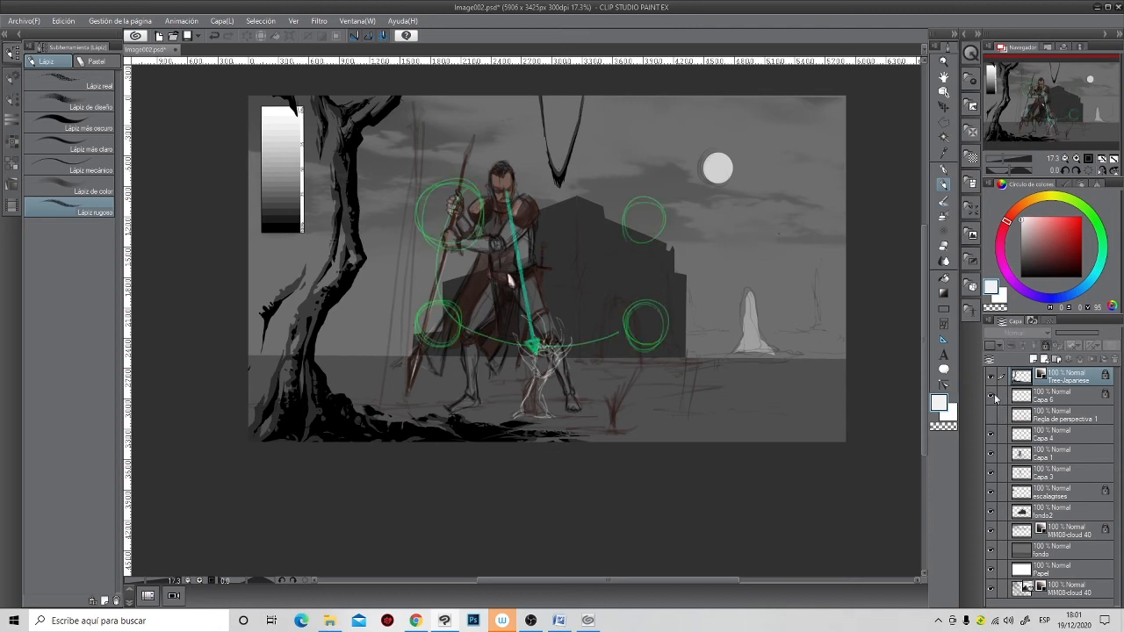
scroll(527, 371, "down", 1)
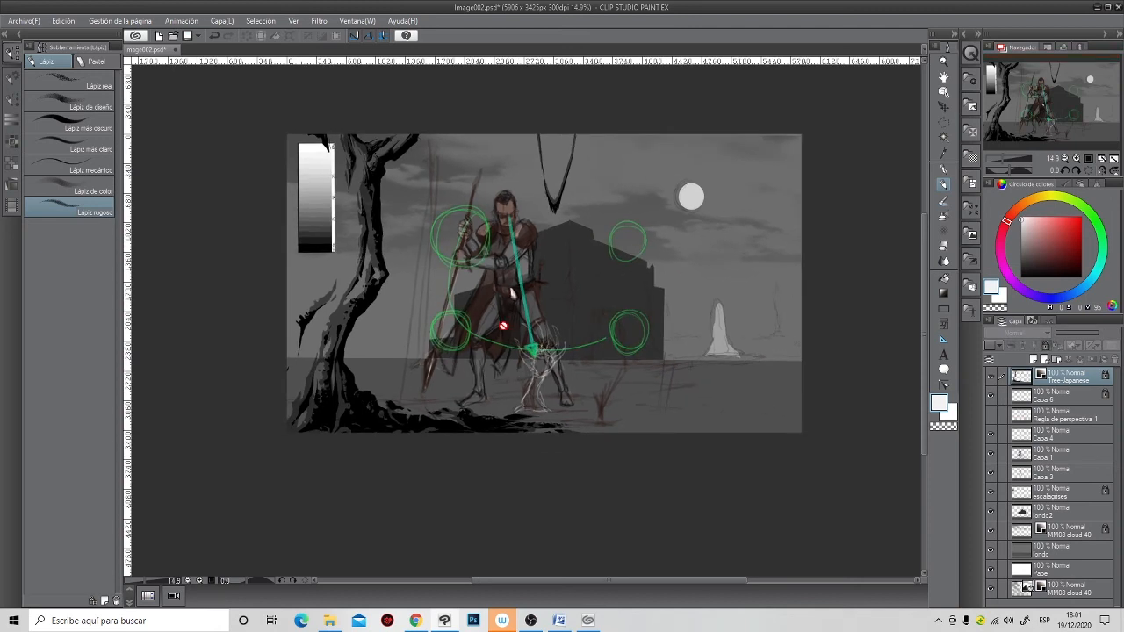
left_click(1045, 397)
left_click(992, 396)
left_click(992, 396)
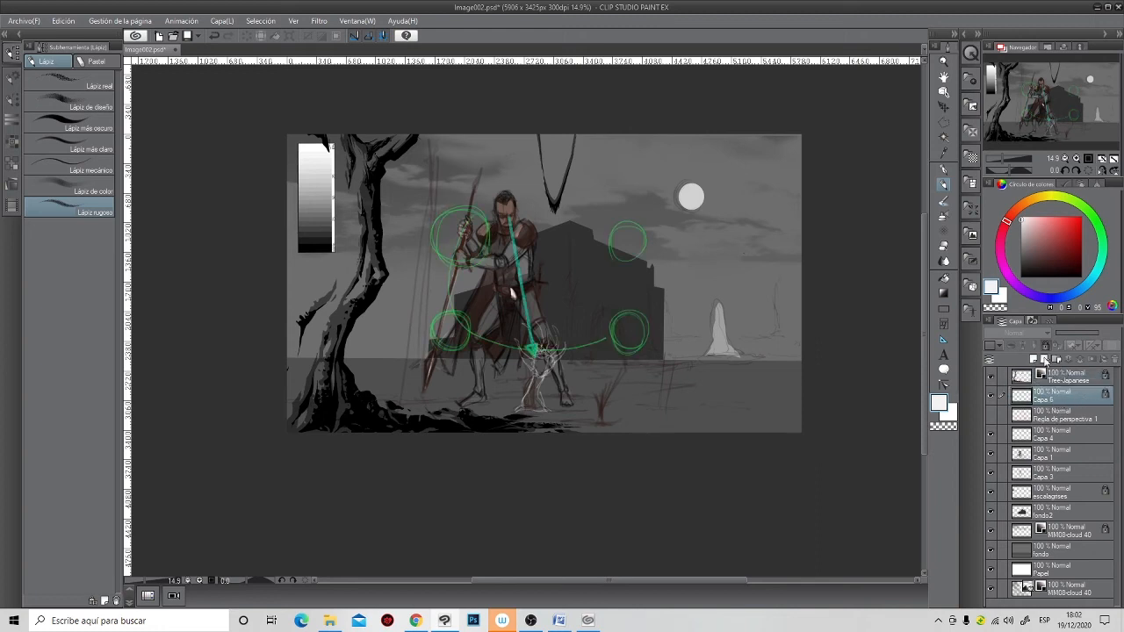
left_click(1115, 359)
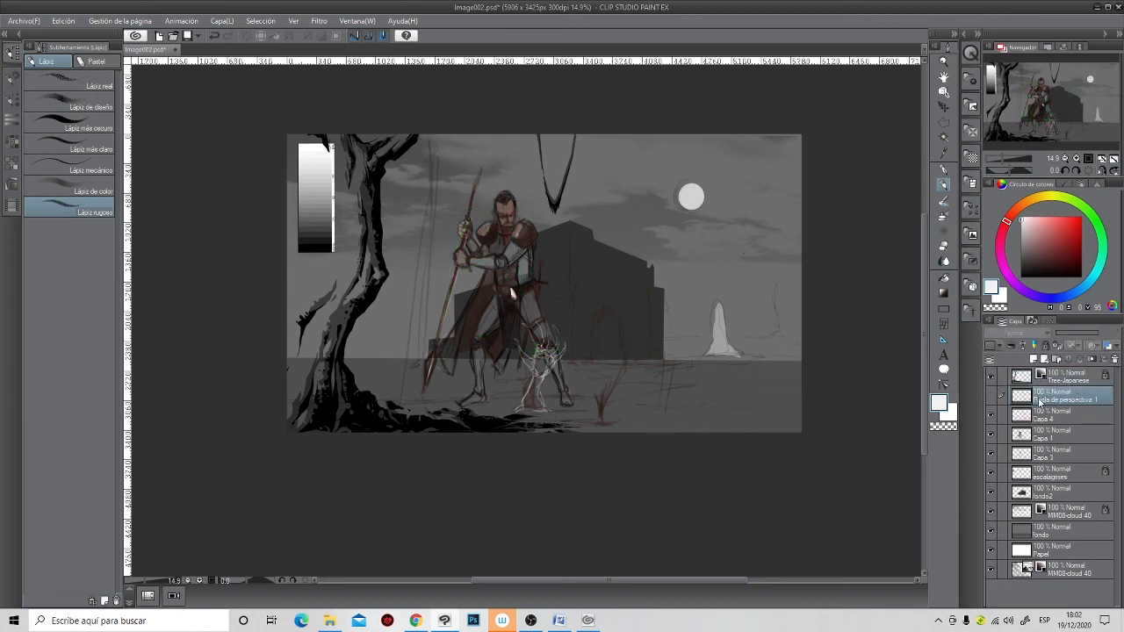
- Show the red guide lines of Regla de perspectiva 1 and delete that layer, keeping Capa 4 active
left_click(992, 396)
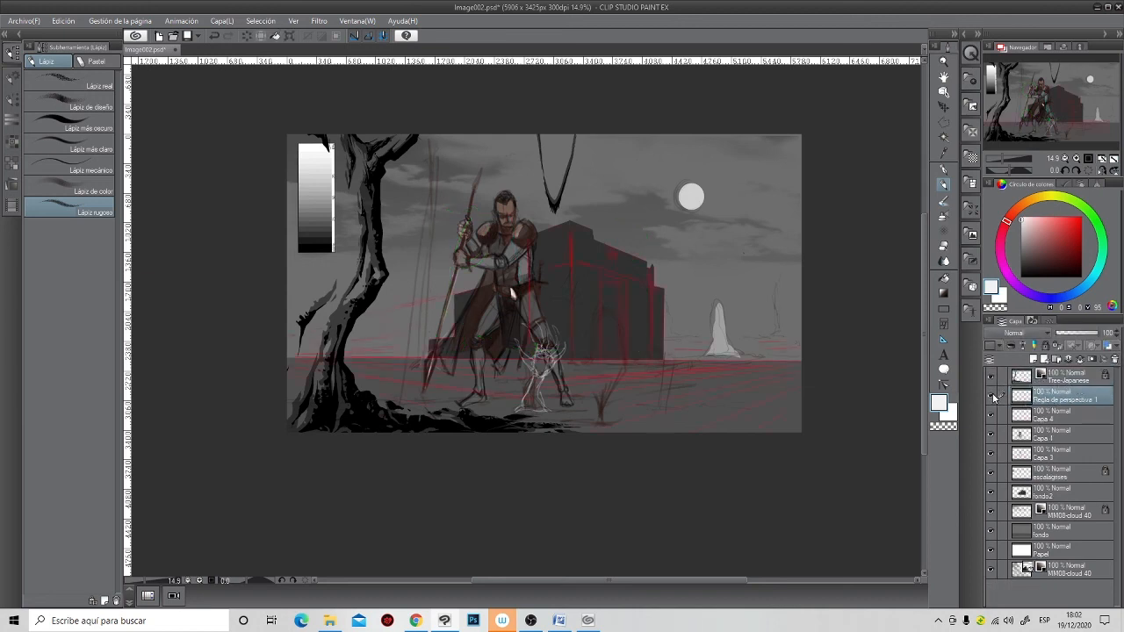
left_click(1060, 435)
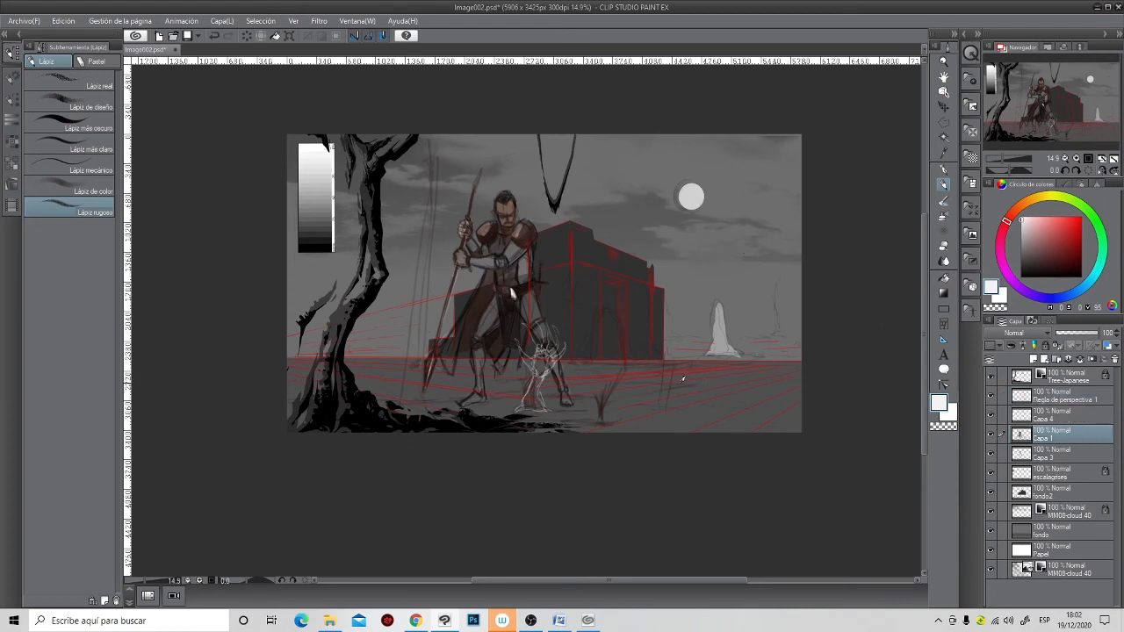
left_click(1062, 418)
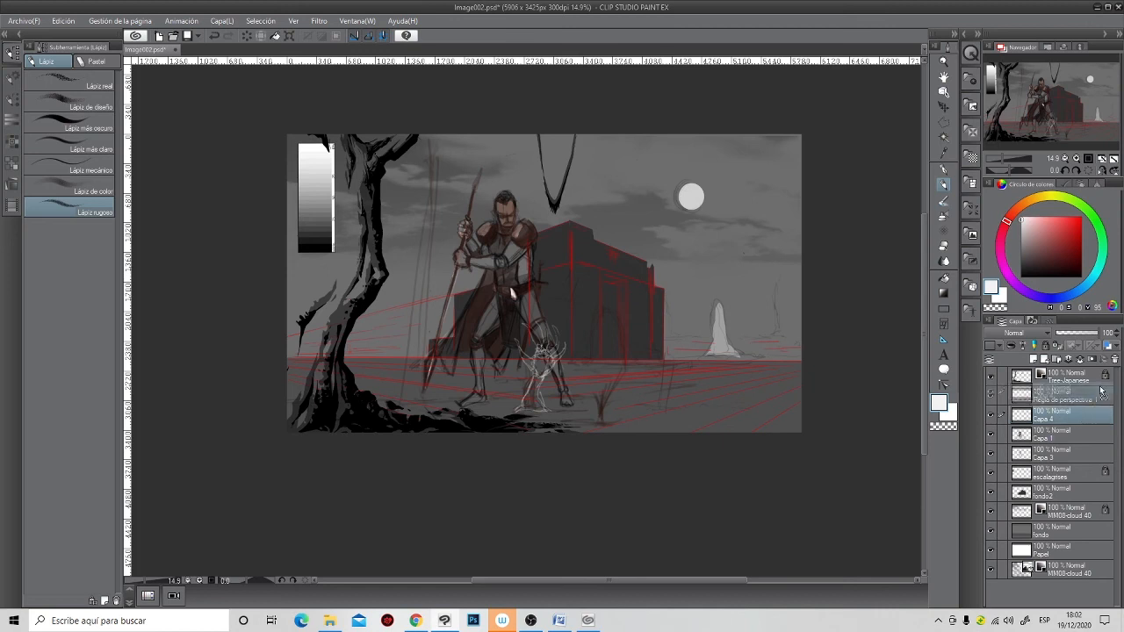
left_click(1115, 360)
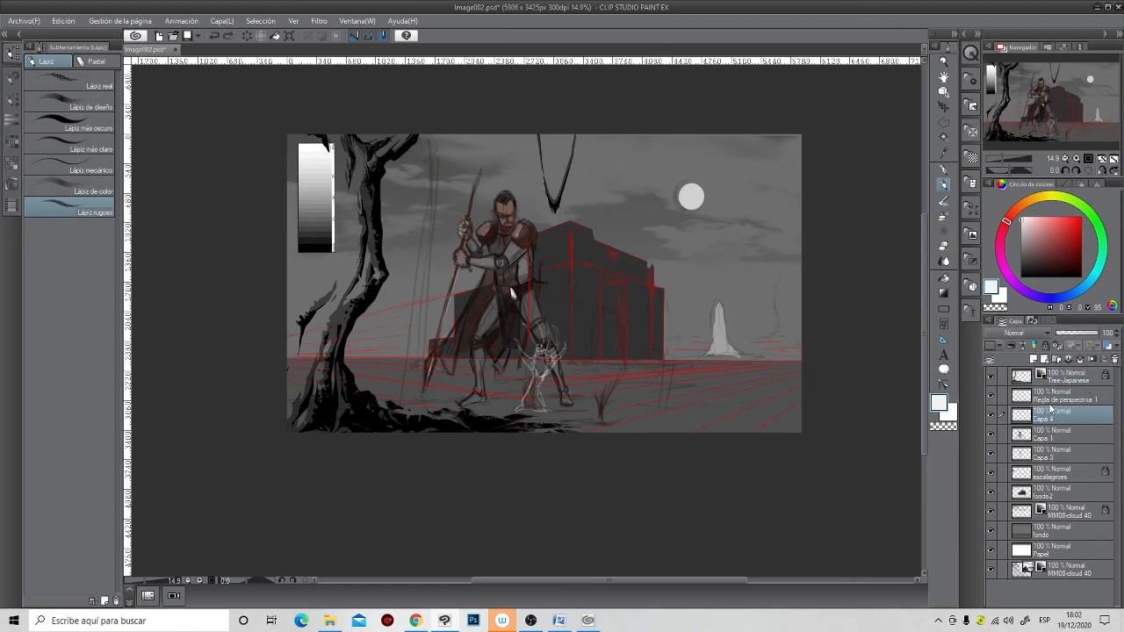
key("ctrl+z")
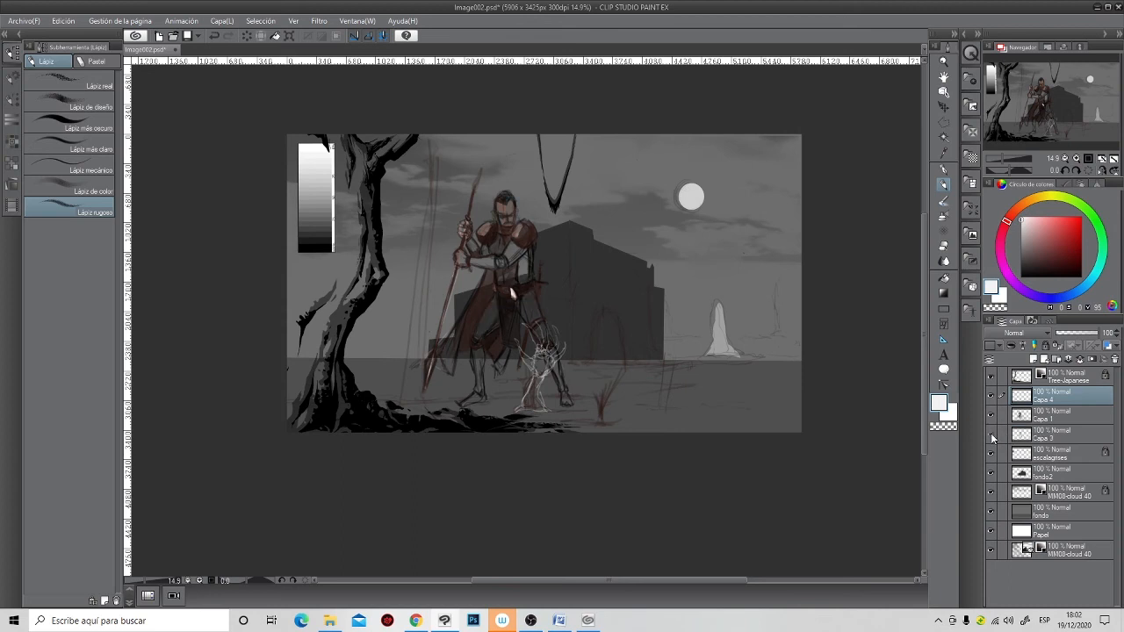
- Compare the scene with and without the escalagrises, fondo2 and MM08-cloud 40 layers
left_click(1022, 440)
left_click(1031, 460)
left_click(991, 453)
left_click(991, 453)
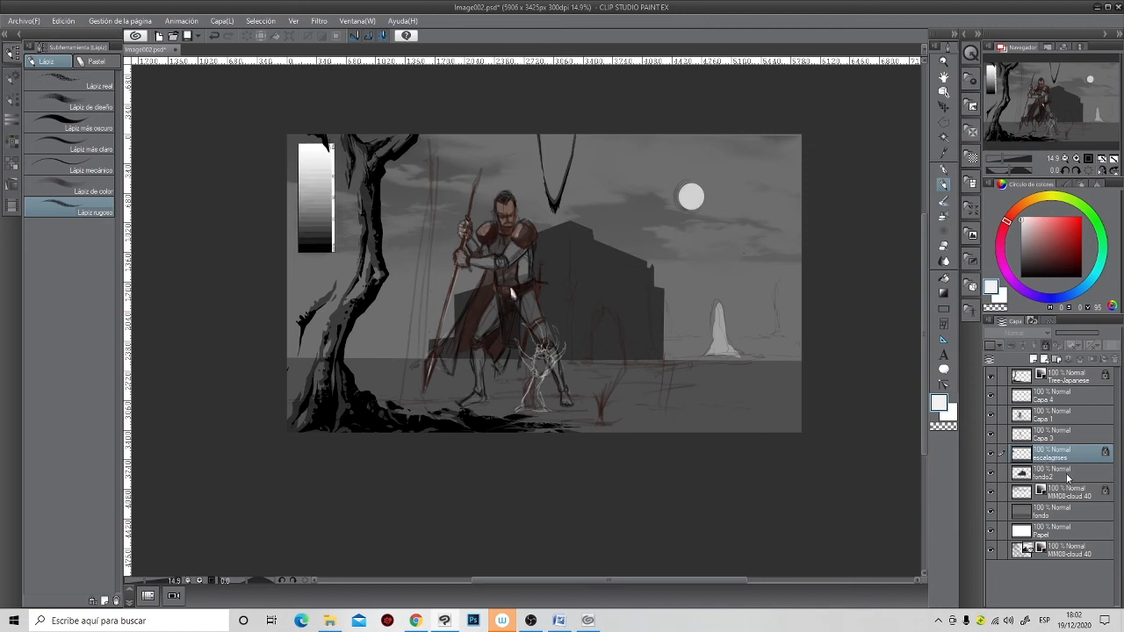
left_click(1063, 474)
left_click(991, 474)
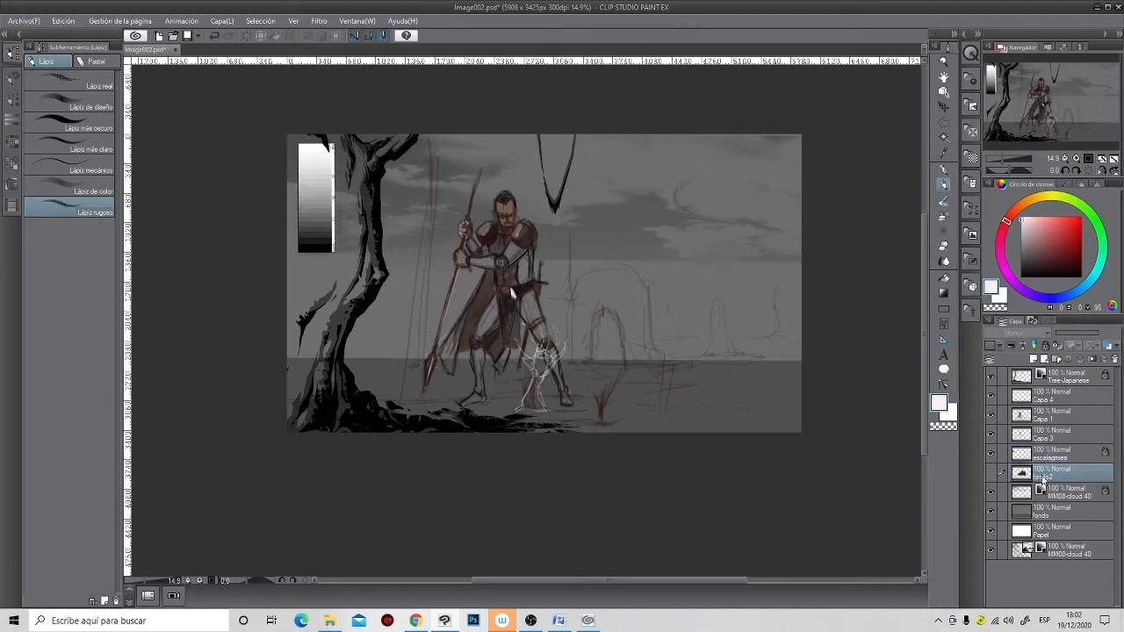
left_click(991, 474)
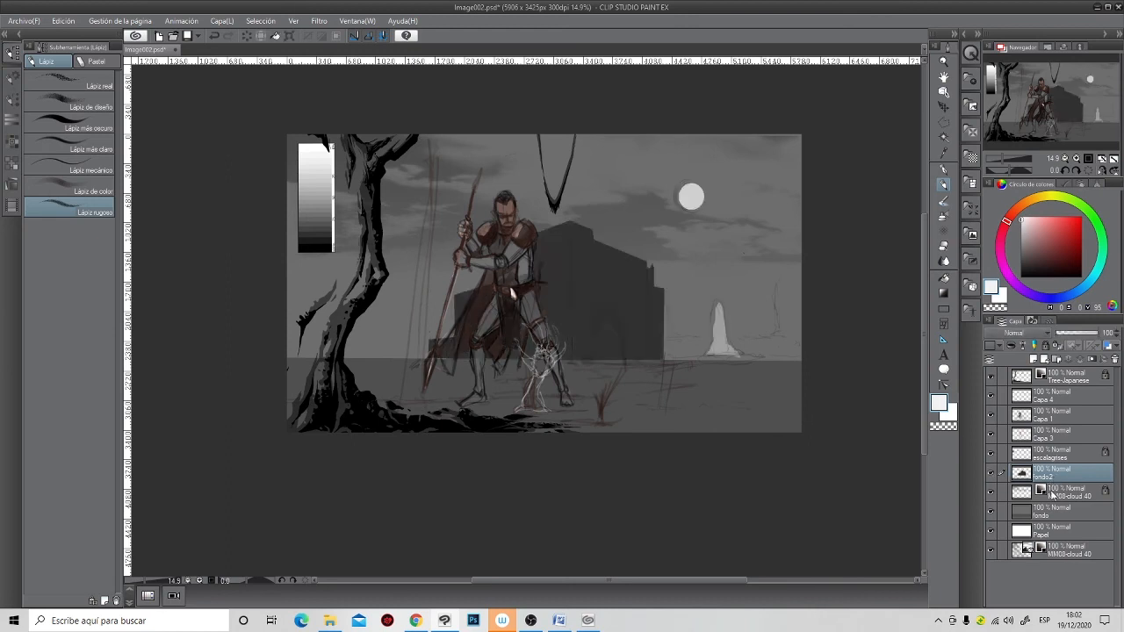
left_click(993, 493)
left_click(992, 493)
left_click(1007, 455)
- Paint light grey over the palm of the sketched clawed hand on Capa 1 with Acuarela opaca
left_click(1055, 416)
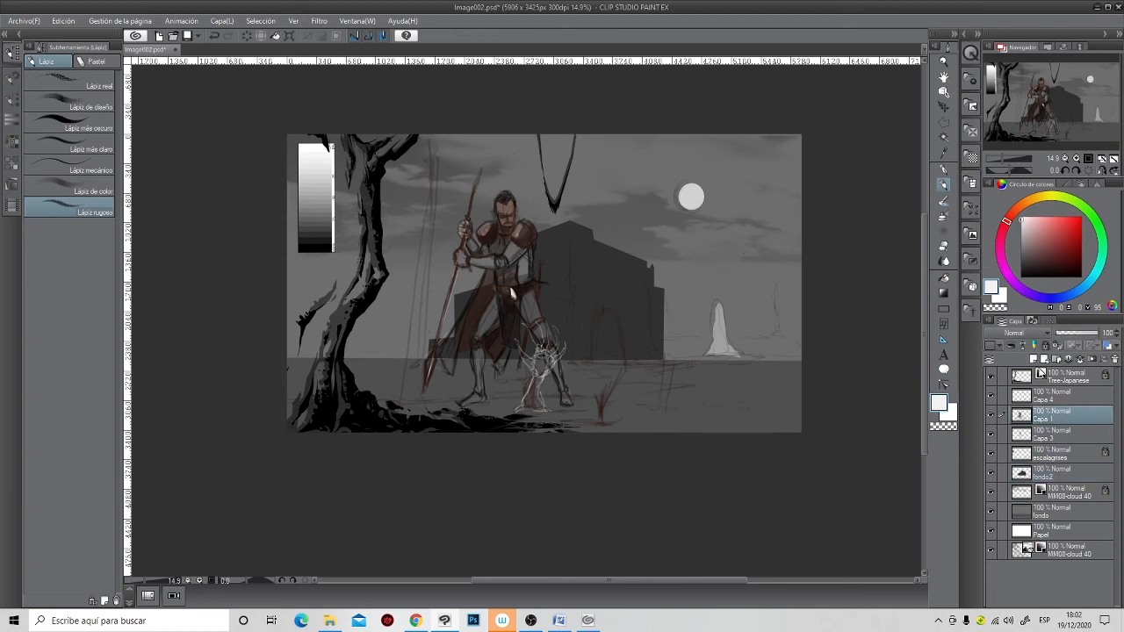
left_click(944, 203)
scroll(514, 366, "up", 5)
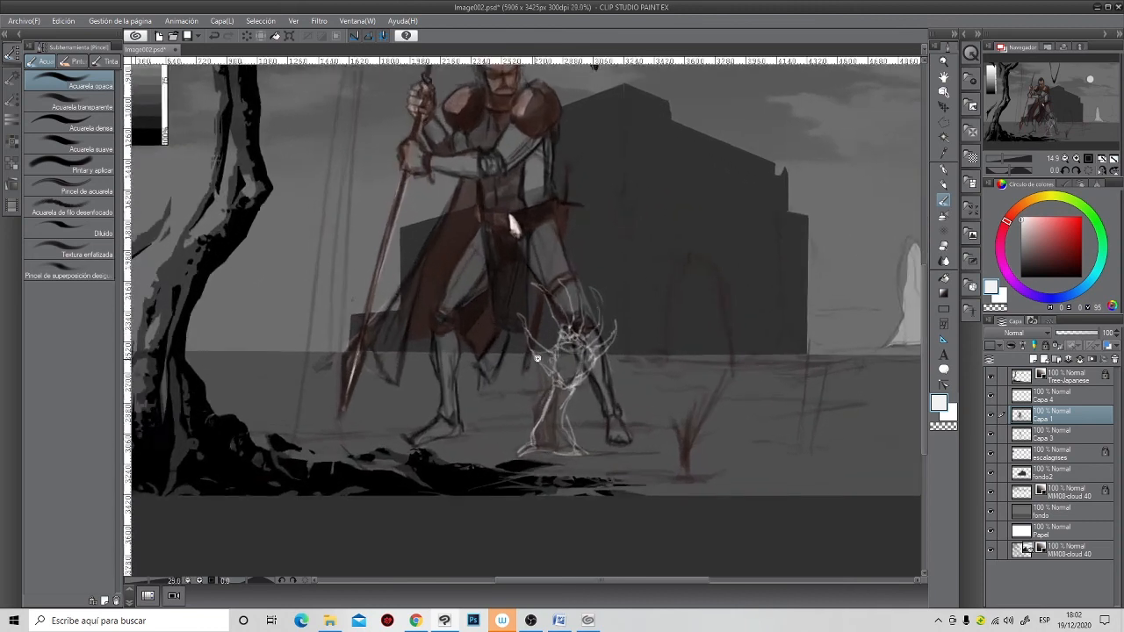
scroll(577, 373, "up", 2)
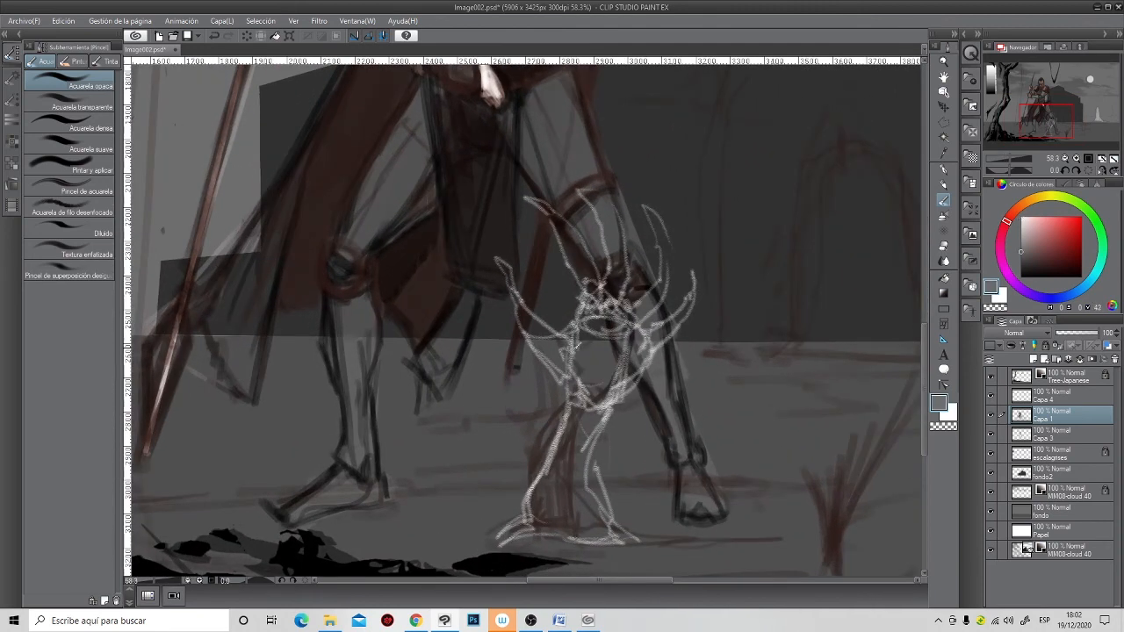
mouse_move(584, 348)
left_mouse_down()
mouse_move(591, 303)
mouse_move(583, 346)
left_mouse_up()
mouse_move(589, 385)
left_mouse_down()
mouse_move(589, 340)
mouse_move(615, 309)
mouse_move(594, 327)
mouse_move(601, 314)
left_mouse_up()
- Select the whole clawed hand, from its base to each curved finger, with the Lazo tool
left_click(944, 121)
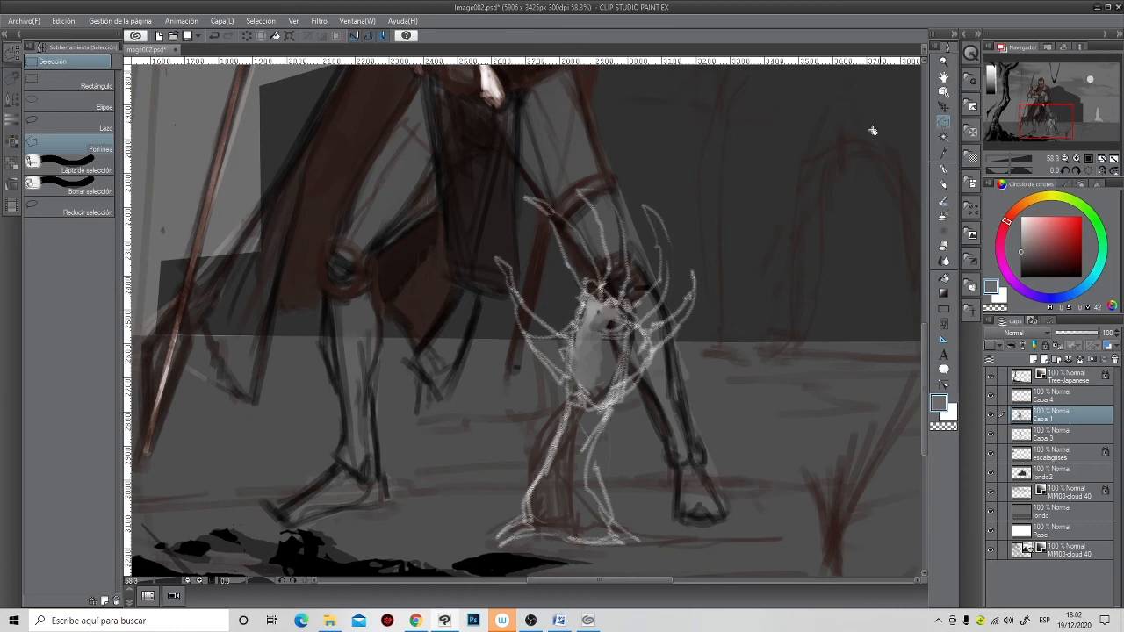
mouse_move(567, 383)
left_mouse_down()
mouse_move(522, 316)
mouse_move(507, 262)
mouse_move(556, 325)
mouse_move(604, 280)
mouse_move(643, 332)
mouse_move(594, 464)
mouse_move(628, 536)
mouse_move(492, 535)
mouse_move(552, 453)
mouse_move(585, 272)
left_mouse_up()
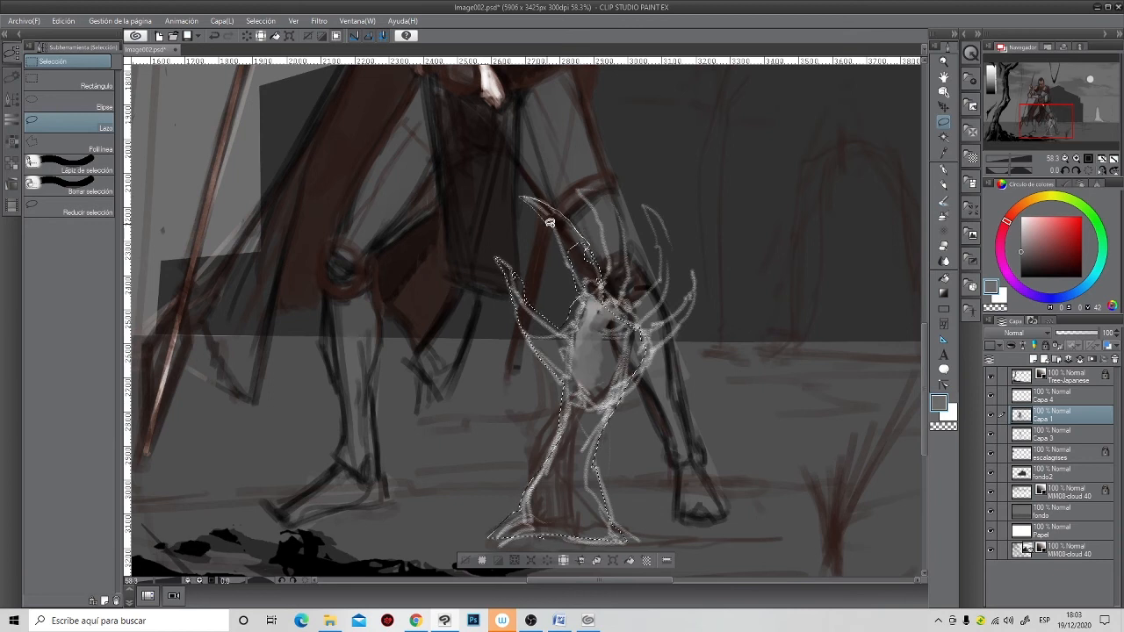
left_click_drag(578, 192, 619, 207)
mouse_move(630, 256)
left_mouse_down()
mouse_move(630, 300)
mouse_move(601, 297)
left_mouse_up()
mouse_move(647, 203)
left_mouse_down()
mouse_move(673, 281)
mouse_move(647, 321)
mouse_move(687, 294)
mouse_move(689, 329)
mouse_move(625, 376)
mouse_move(685, 336)
left_mouse_up()
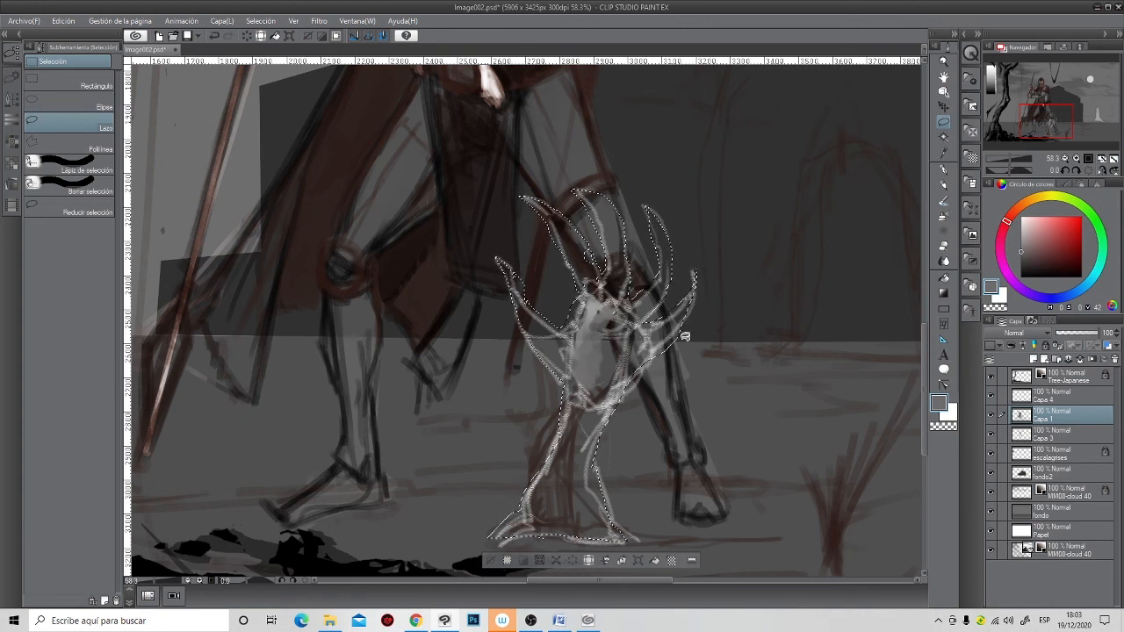
- Paint the selected clawed hand light grey with Acuarela opaca, deselect it and check the scene without Capa 1
key("g")
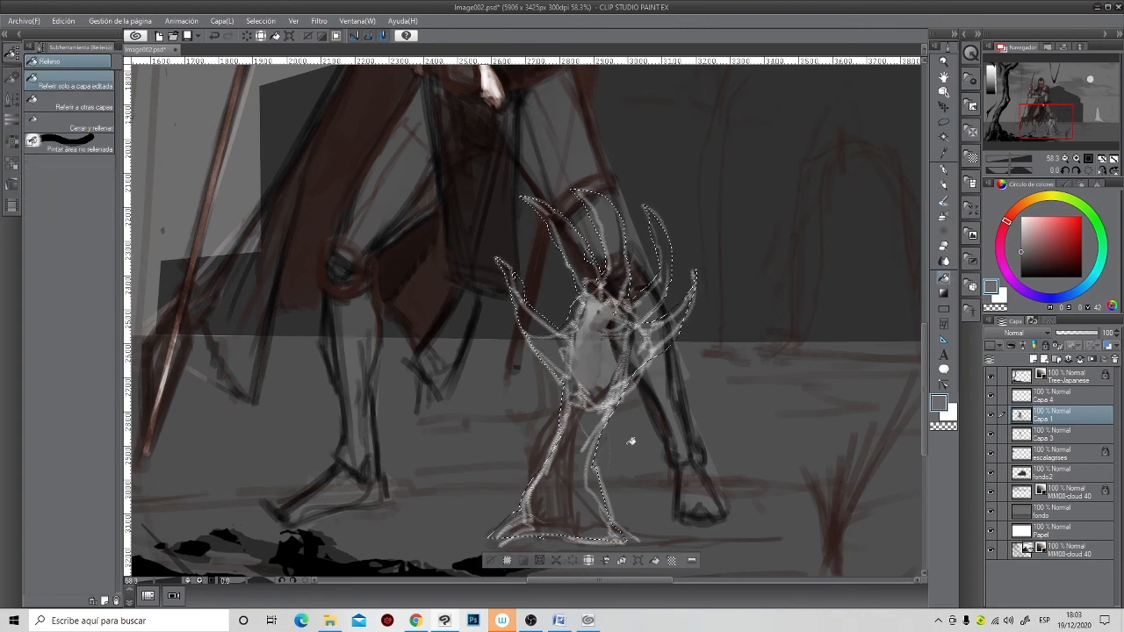
left_click(945, 183)
left_click(944, 200)
mouse_move(606, 378)
left_mouse_down()
mouse_move(562, 524)
mouse_move(598, 492)
left_mouse_up()
key("ctrl+d")
left_click_drag(609, 451, 595, 450)
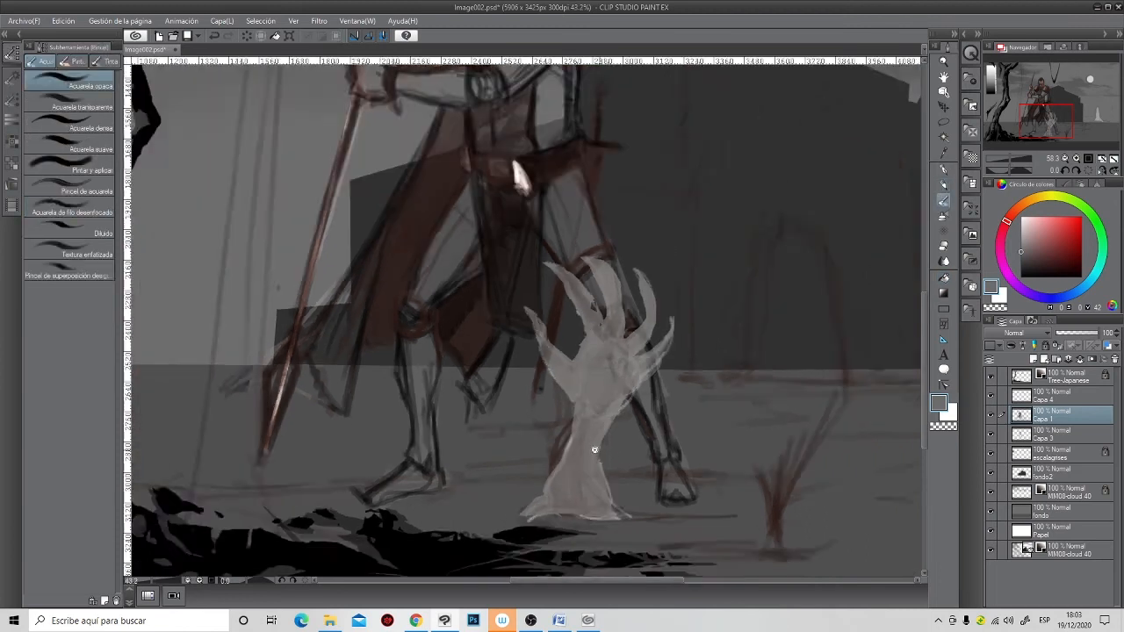
scroll(595, 450, "down", 4)
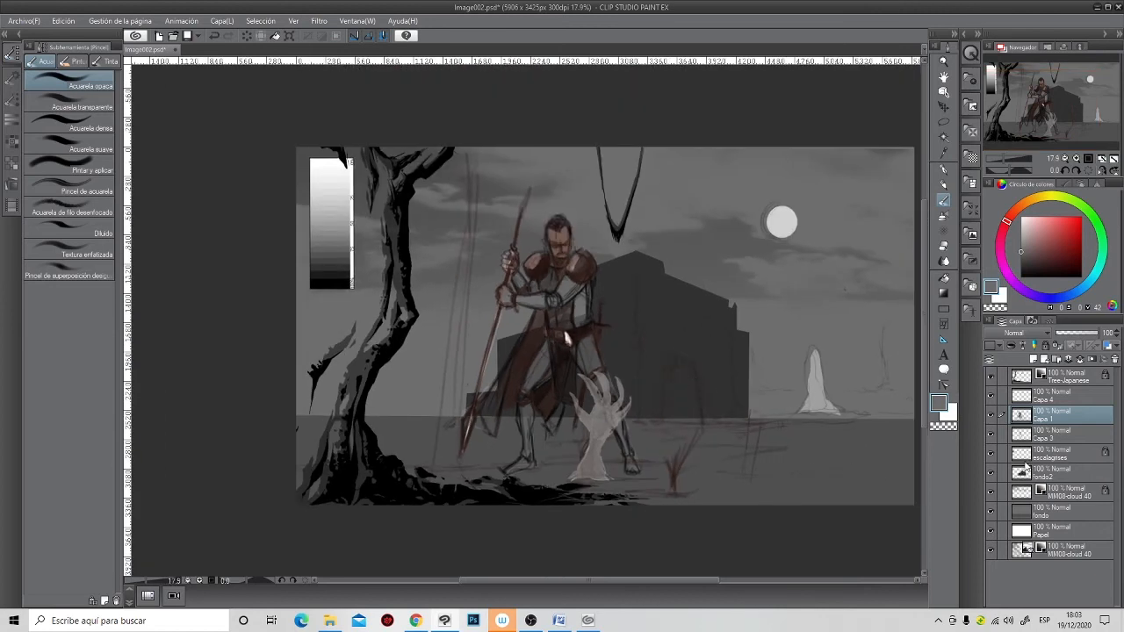
left_click(990, 415)
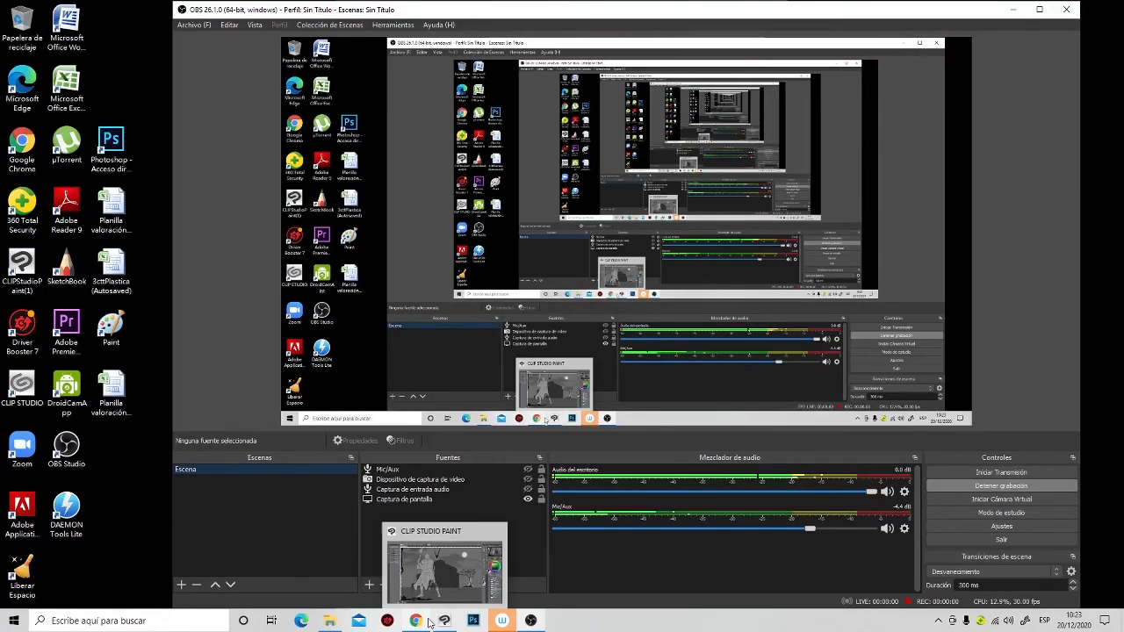
- Switch to the CLIP STUDIO PAINT window and lasso the clawed hand's outer finger and palm on the color personaje layer
left_click(445, 622)
scroll(422, 316, "up", 5)
mouse_move(470, 362)
left_mouse_down()
mouse_move(369, 271)
mouse_move(464, 365)
left_mouse_up()
mouse_move(387, 296)
left_mouse_down()
mouse_move(459, 387)
mouse_move(460, 313)
mouse_move(478, 351)
left_mouse_up()
left_click_drag(511, 285, 473, 356)
left_click_drag(439, 329, 451, 351)
mouse_move(550, 478)
left_mouse_down()
mouse_move(519, 376)
mouse_move(552, 391)
mouse_move(659, 319)
left_mouse_up()
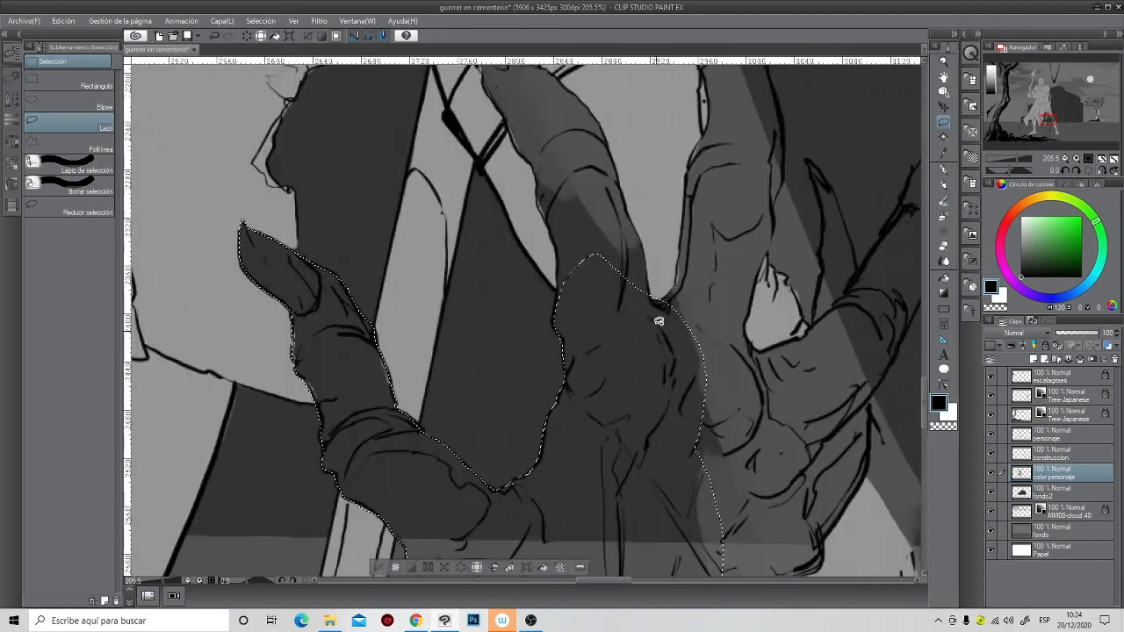
- Extend the Lazo selection around the remaining fingers of the clawed hand, following their inked outlines
scroll(662, 348, "down", 3)
left_click(662, 349, "alt")
scroll(667, 298, "up", 4)
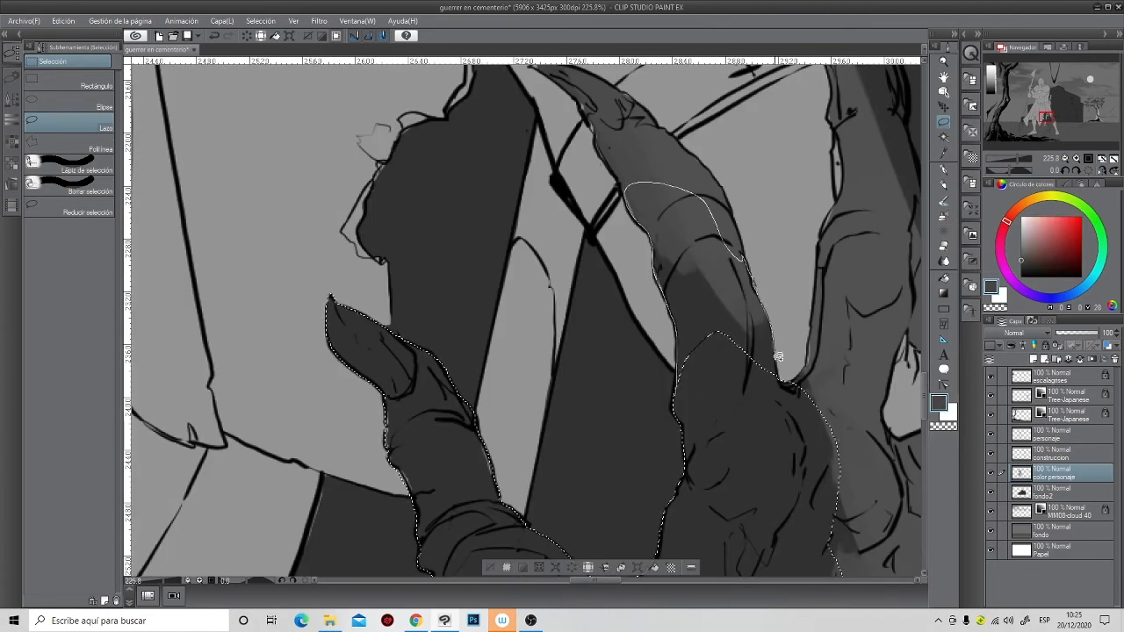
mouse_move(567, 187)
left_mouse_down()
mouse_move(728, 284)
mouse_move(754, 374)
left_mouse_up()
left_click_drag(791, 377, 588, 303)
mouse_move(615, 422)
left_mouse_down()
mouse_move(632, 266)
mouse_move(716, 386)
left_mouse_up()
left_click_drag(677, 298, 641, 460)
mouse_move(612, 404)
left_mouse_down()
mouse_move(704, 439)
mouse_move(690, 498)
left_mouse_up()
mouse_move(737, 474)
left_mouse_down()
mouse_move(642, 219)
mouse_move(593, 277)
left_mouse_up()
mouse_move(618, 360)
left_mouse_down()
mouse_move(708, 128)
mouse_move(475, 466)
left_mouse_up()
left_click_drag(606, 421, 610, 356)
left_click_drag(615, 457, 645, 263)
mouse_move(672, 207)
left_mouse_down()
mouse_move(653, 322)
mouse_move(511, 499)
left_mouse_up()
mouse_move(314, 510)
left_mouse_down()
mouse_move(401, 342)
mouse_move(564, 205)
left_mouse_up()
left_click_drag(520, 246, 705, 296)
- Add the clawed hand's wrist and pointed, root-like base to the Lazo selection
scroll(705, 296, "down", 2)
left_click_drag(580, 439, 629, 254)
mouse_move(606, 153)
left_mouse_down()
mouse_move(522, 356)
mouse_move(663, 279)
left_mouse_up()
mouse_move(546, 458)
left_mouse_down()
mouse_move(601, 409)
mouse_move(623, 438)
mouse_move(698, 477)
left_mouse_up()
scroll(694, 413, "down", 5)
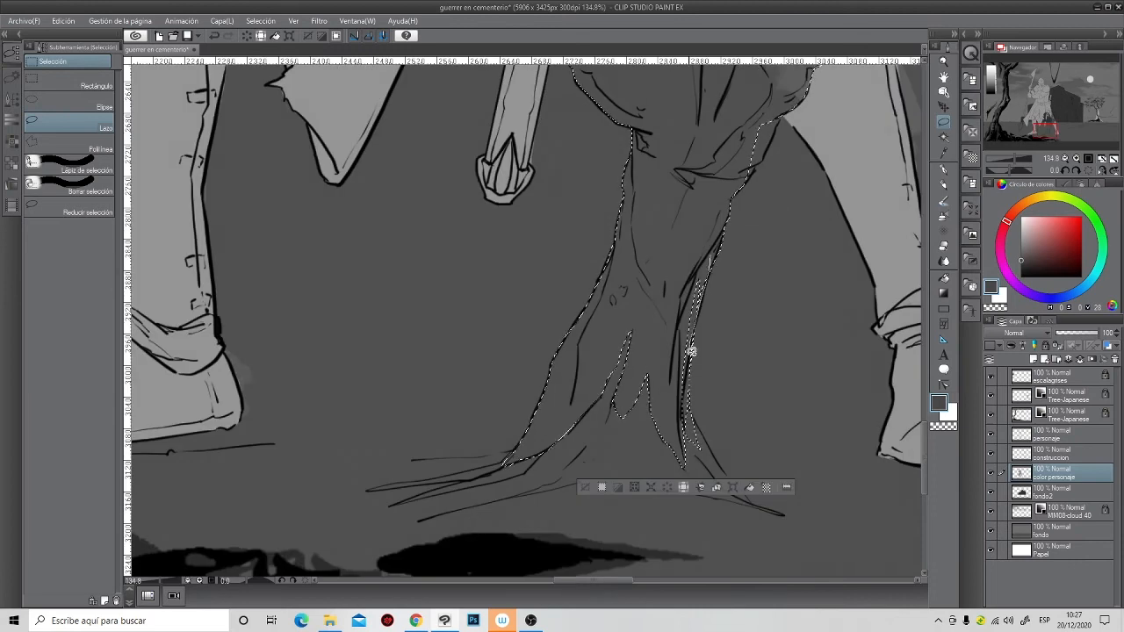
- Fill the selected clawed hand with light grey using the G pen on color personaje, and clear the selection
key("p")
left_click(1022, 228)
left_click_drag(698, 106, 646, 351)
left_click_drag(562, 185, 619, 263)
scroll(586, 446, "down", 4)
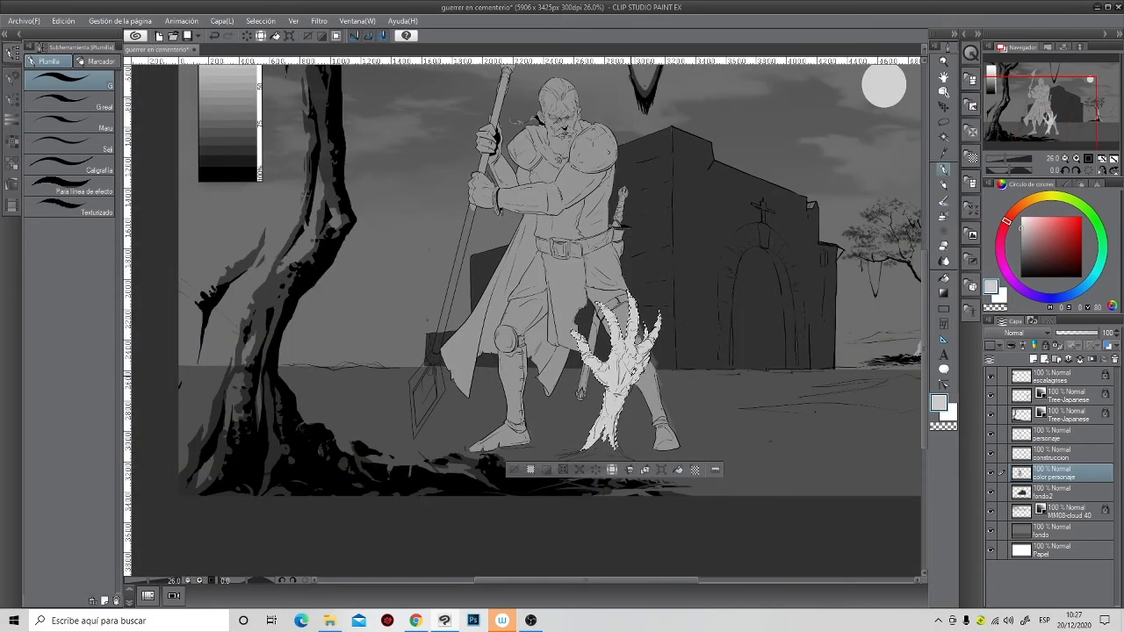
scroll(743, 401, "down", 3)
key("ctrl+d")
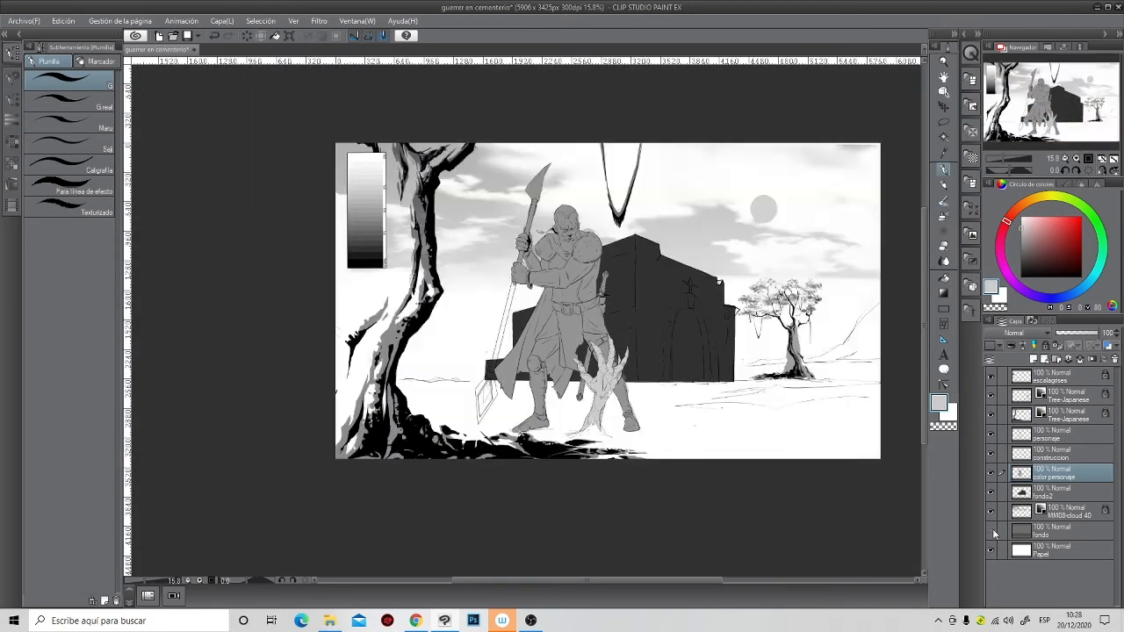
- Make the fondo2 layer active and choose the De primer plano a transparente gradient
key("g")
left_click(1059, 516)
left_click(1057, 493)
scroll(700, 422, "up", 2)
scroll(695, 311, "up", 6)
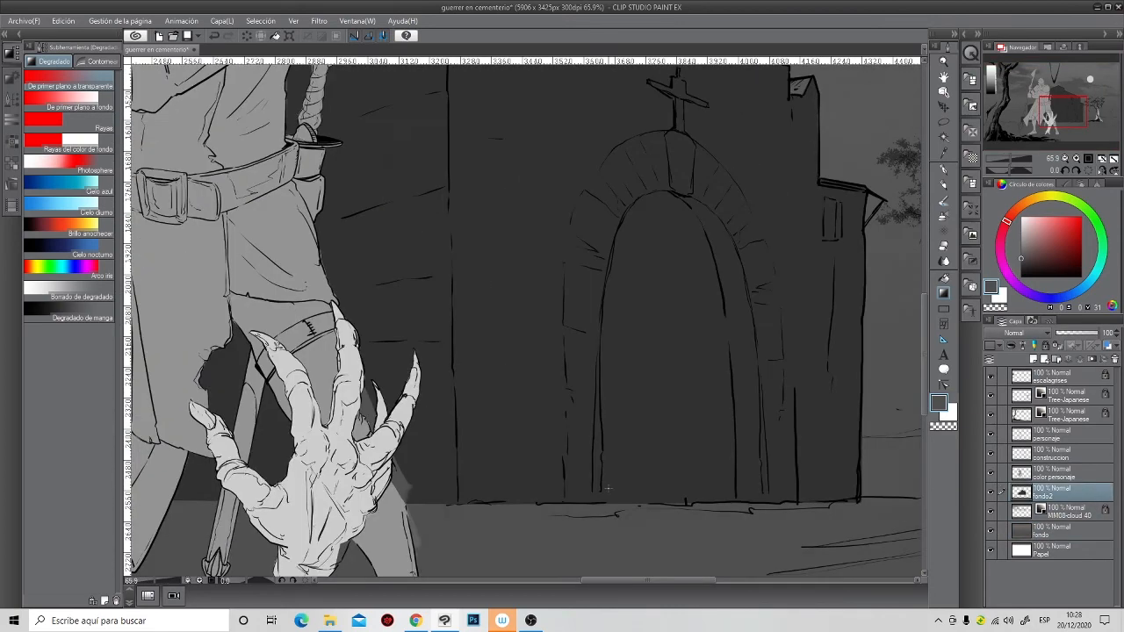
- Make the personaje layer active and outline the warrior's spear shaft with a Polilínea selection
key("m")
scroll(685, 346, "down", 5)
left_click(1056, 434)
scroll(261, 317, "up", 5)
left_click(59, 142)
scroll(570, 156, "up", 2)
left_click(576, 165)
left_click(457, 569)
left_click_drag(475, 506, 580, 202)
left_click(553, 288, "shift")
left_click(426, 520)
left_click_drag(526, 378, 612, 119)
- Complete the spear selection around its lower blade and refine it with Lazo where the shaft meets the fist
left_click(535, 519)
left_click(673, 304)
left_click_drag(655, 216, 532, 359)
left_click(526, 266)
scroll(562, 132, "down", 2)
left_click_drag(562, 132, 457, 446)
scroll(396, 484, "up", 4)
scroll(396, 484, "down", 3)
left_click(59, 128)
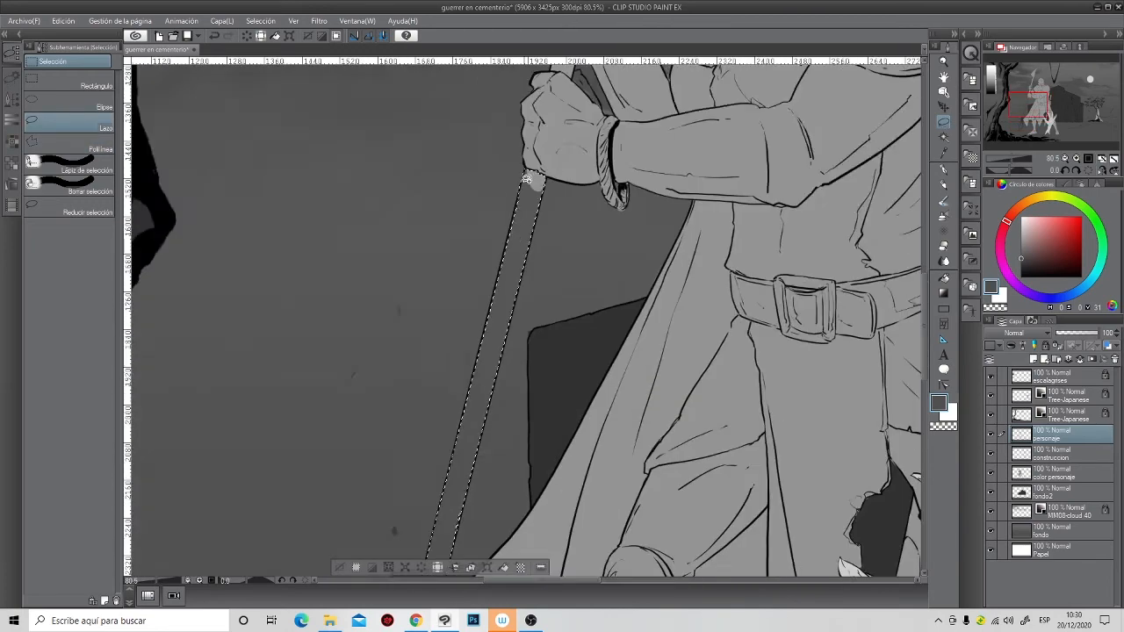
scroll(524, 181, "up", 9)
scroll(527, 220, "down", 8)
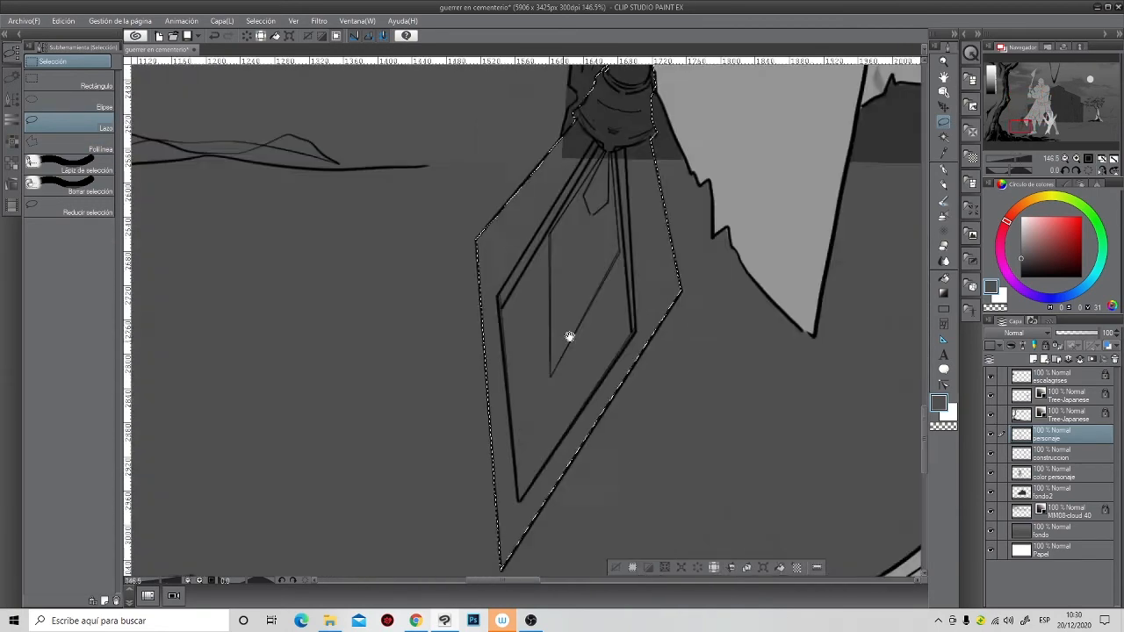
- Fill the selected spear with the warrior's grey on the color personaje layer using the G pen, and deselect it
key("p")
left_click(1010, 474)
key("m")
key("ctrl+plus")
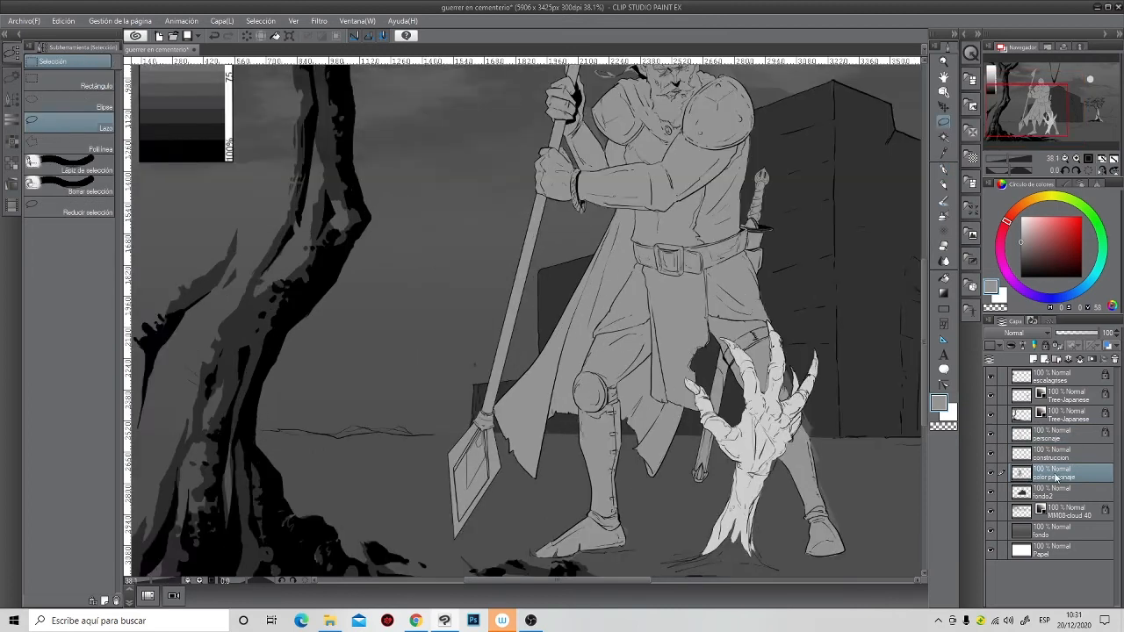
- Add a new layer in Multiplicación mode above color personaje and group both in a folder named personaje color
key("ctrl+minus")
key("ctrl+minus")
key("ctrl+minus")
key("ctrl+minus")
key("ctrl+minus")
key("ctrl+minus")
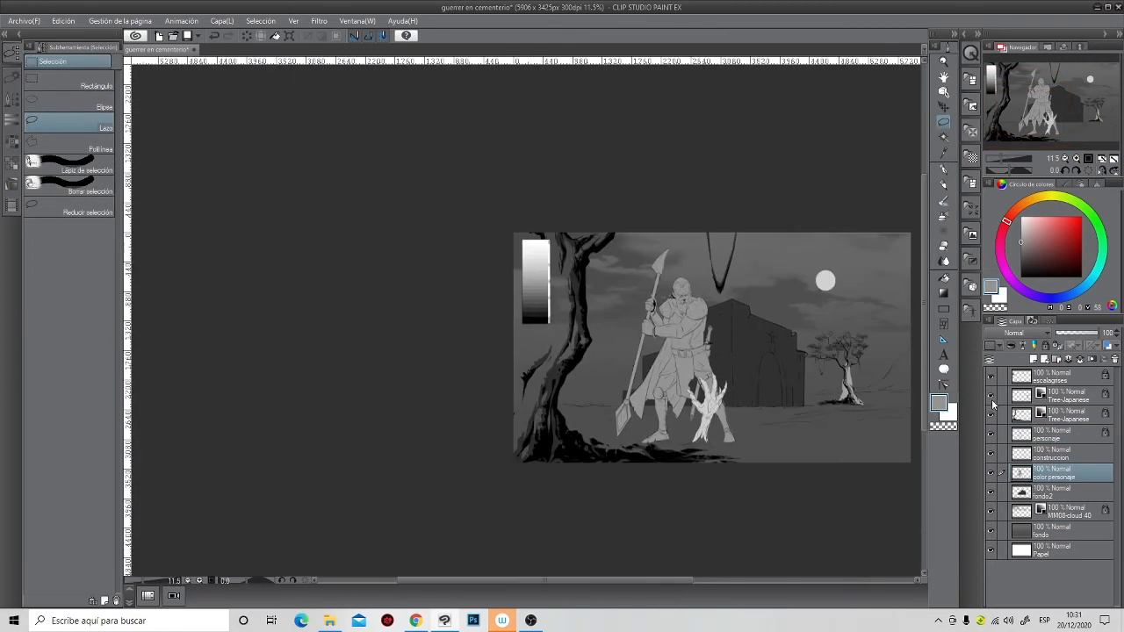
left_click(1067, 360)
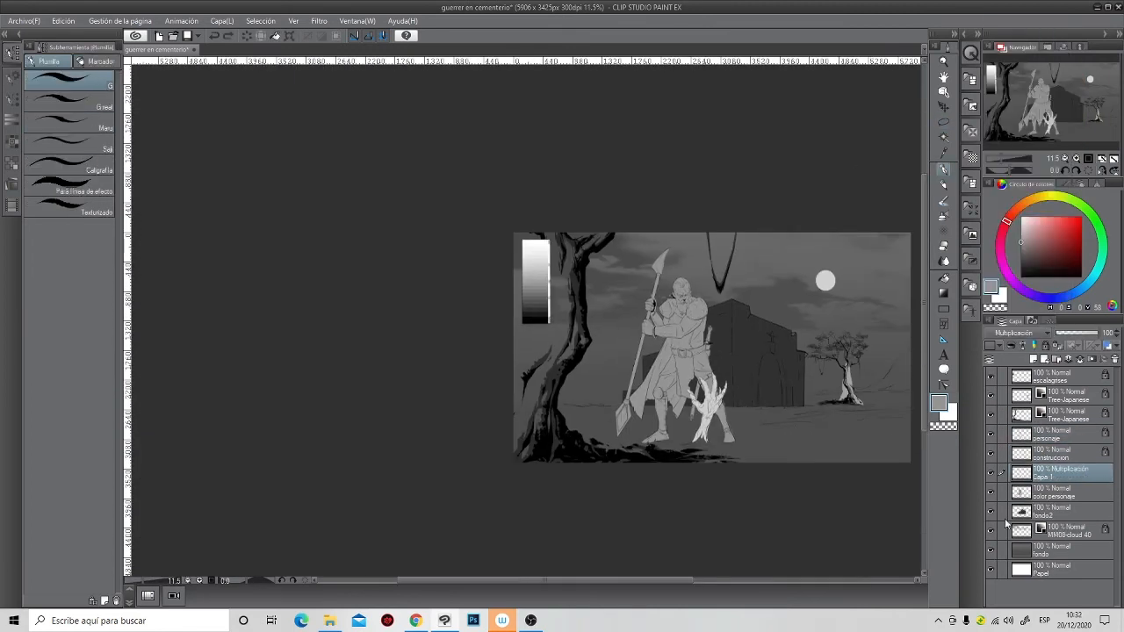
scroll(624, 183, "up", 10)
left_click_drag(647, 186, 620, 189)
left_click_drag(1054, 474, 997, 479)
scroll(597, 372, "down", 3)
scroll(602, 359, "down", 1)
scroll(609, 354, "up", 1)
scroll(609, 354, "up", 4)
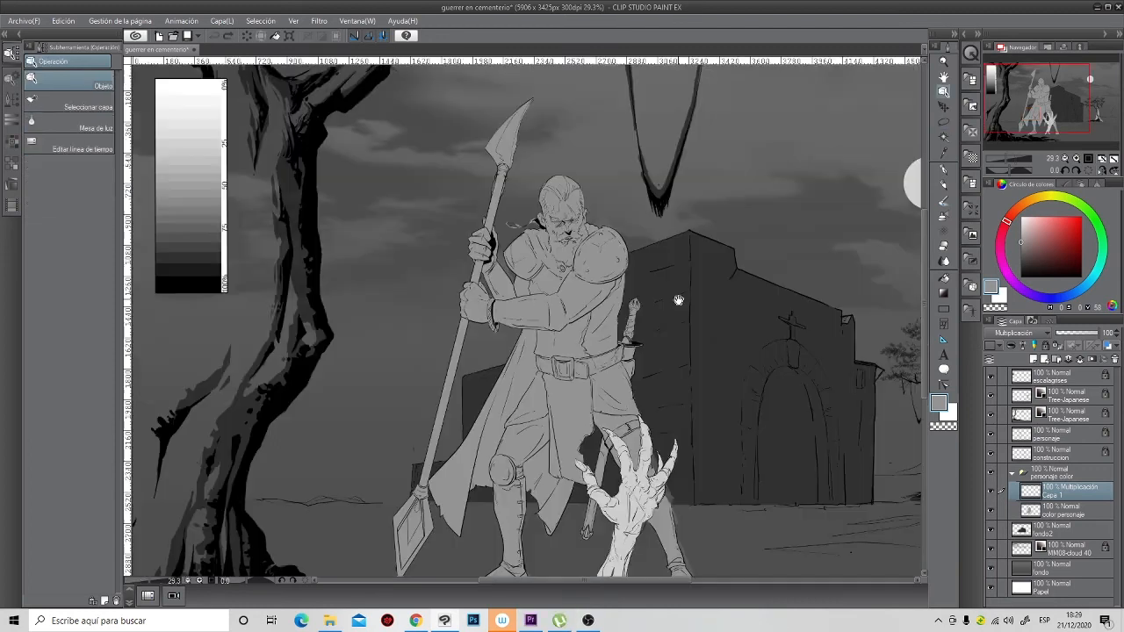
left_click_drag(679, 301, 801, 409)
left_click_drag(620, 344, 642, 350)
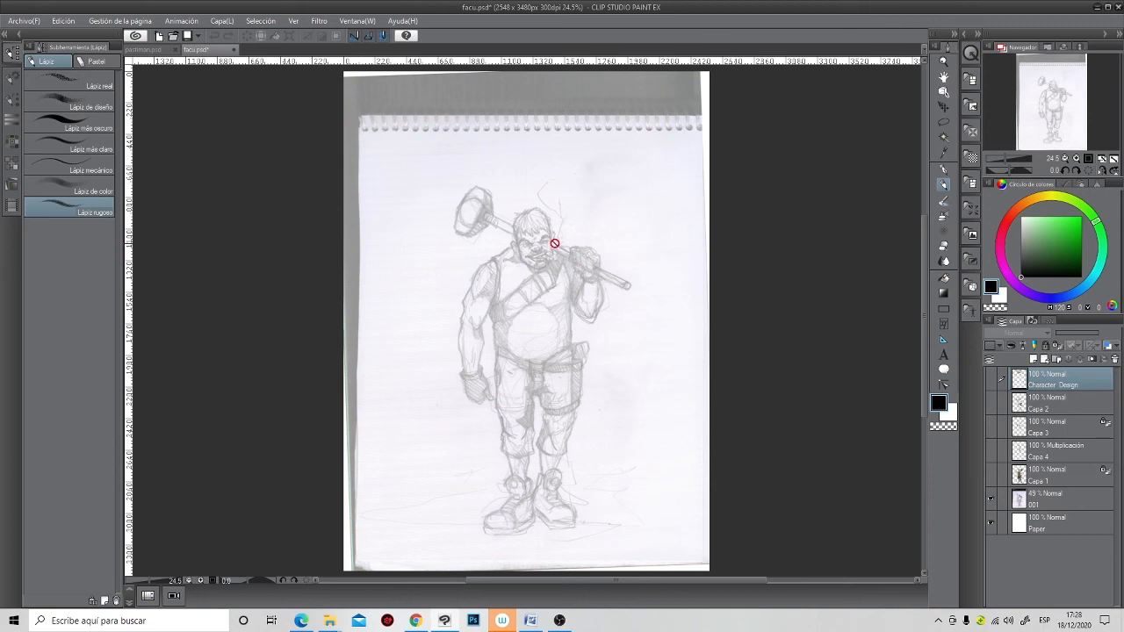
- Examine the scanned pencil sketch of the hammer-carrying man in facu.psd, both in detail and as a full figure
scroll(489, 369, "up", 1)
scroll(491, 369, "up", 4)
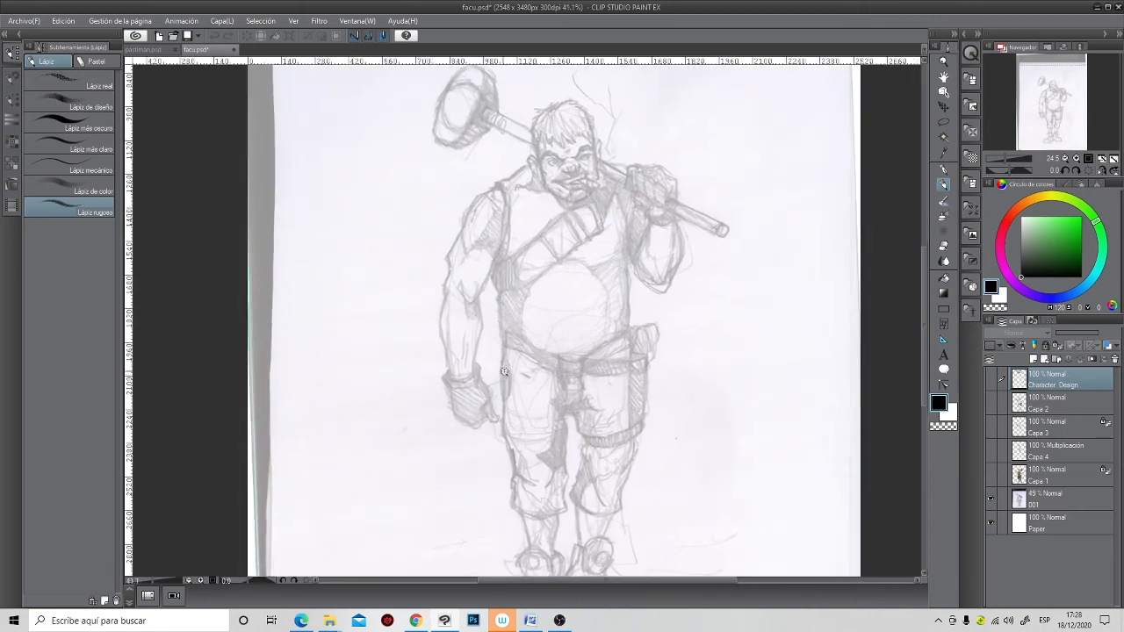
scroll(569, 376, "down", 2)
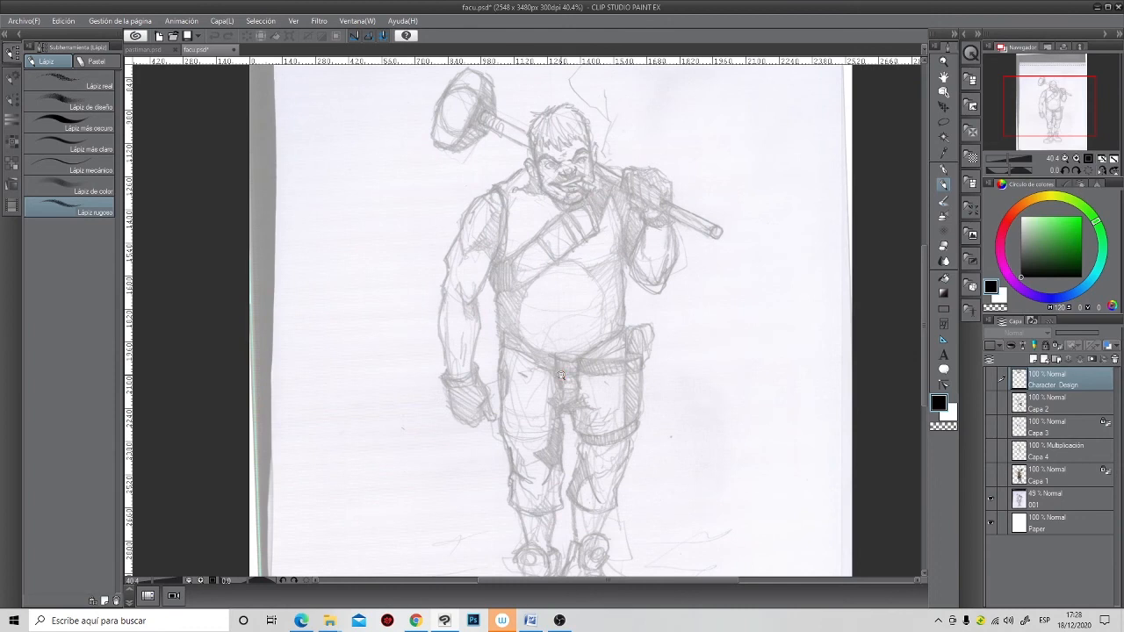
scroll(560, 374, "down", 1)
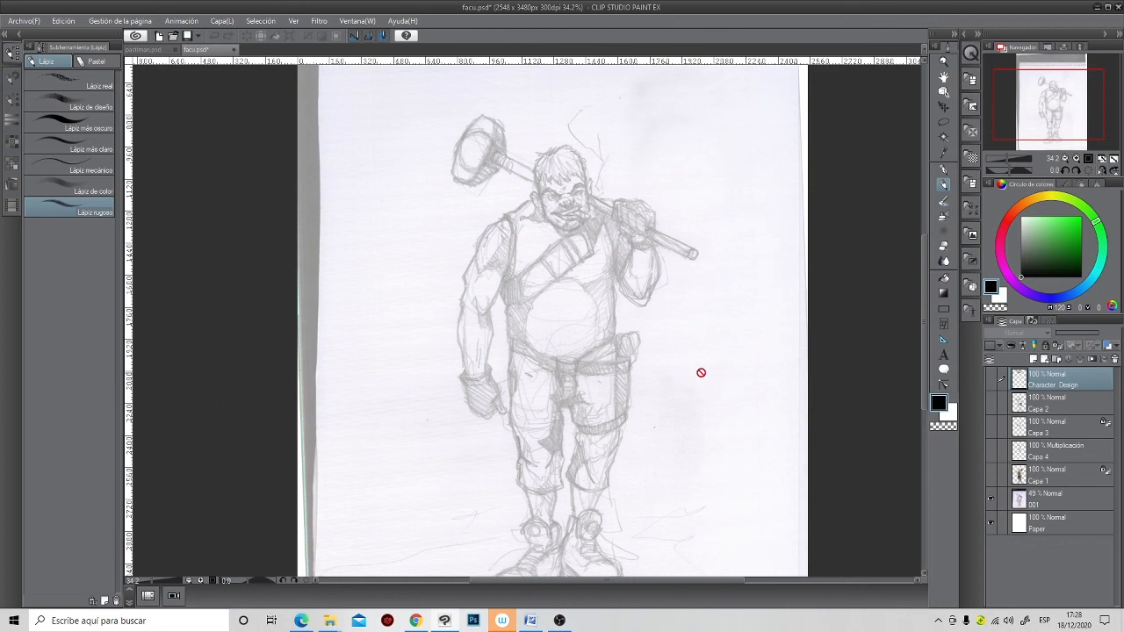
scroll(694, 369, "down", 2)
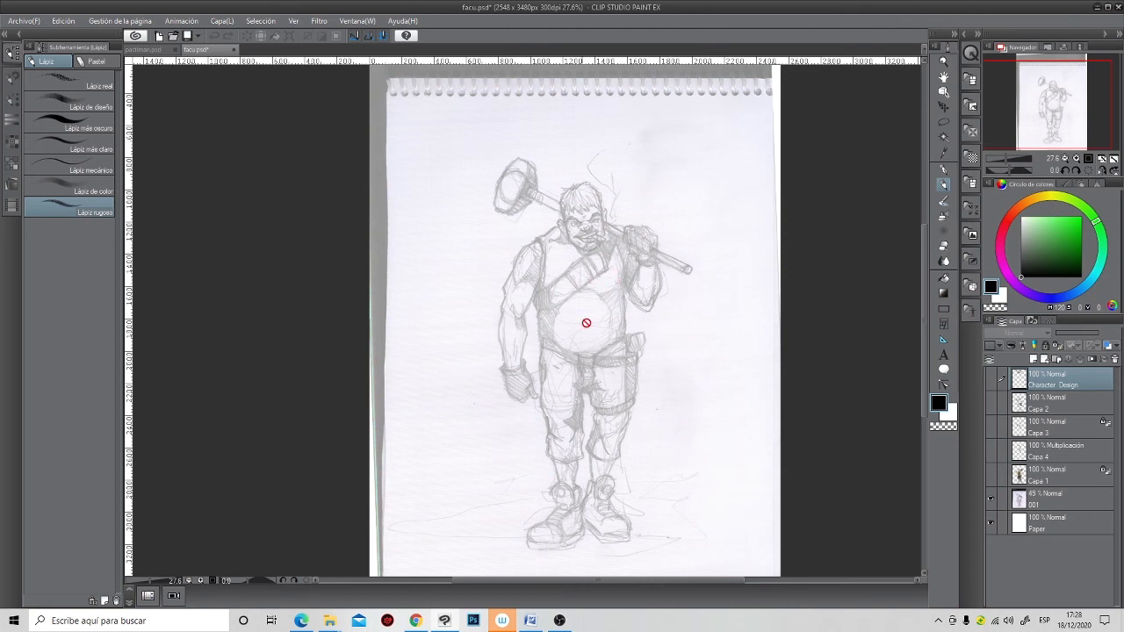
scroll(636, 359, "up", 1)
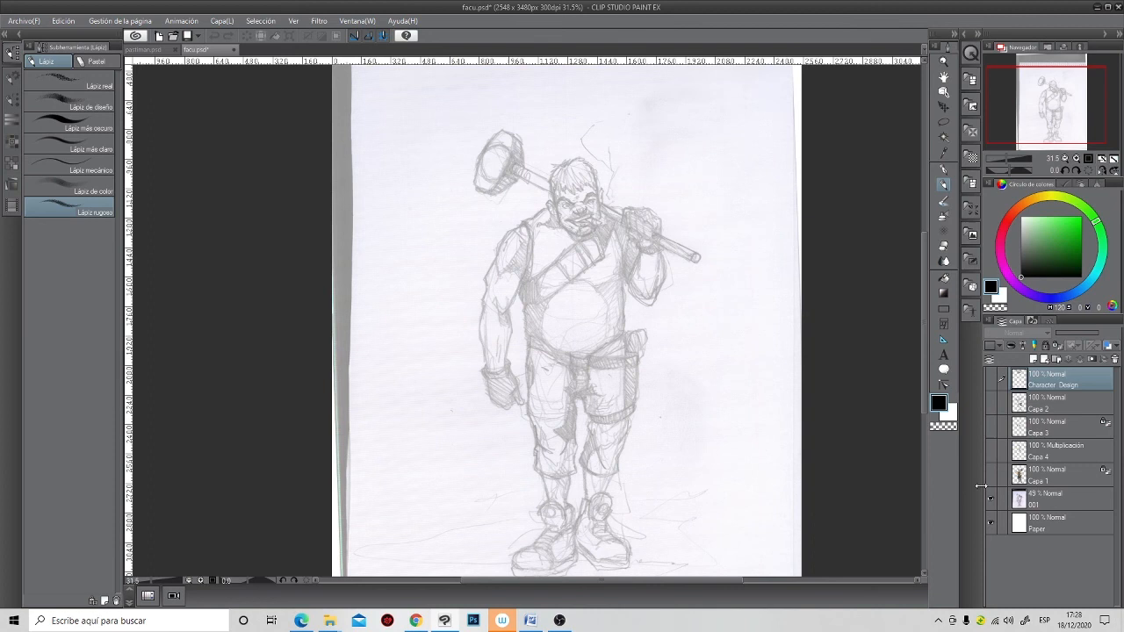
- Check the contents of the upper layers, leaving the pencil layer Capa 3 shown and the scanned sketch layer 001 hidden
left_click(992, 404)
left_click(992, 404)
left_click(990, 428)
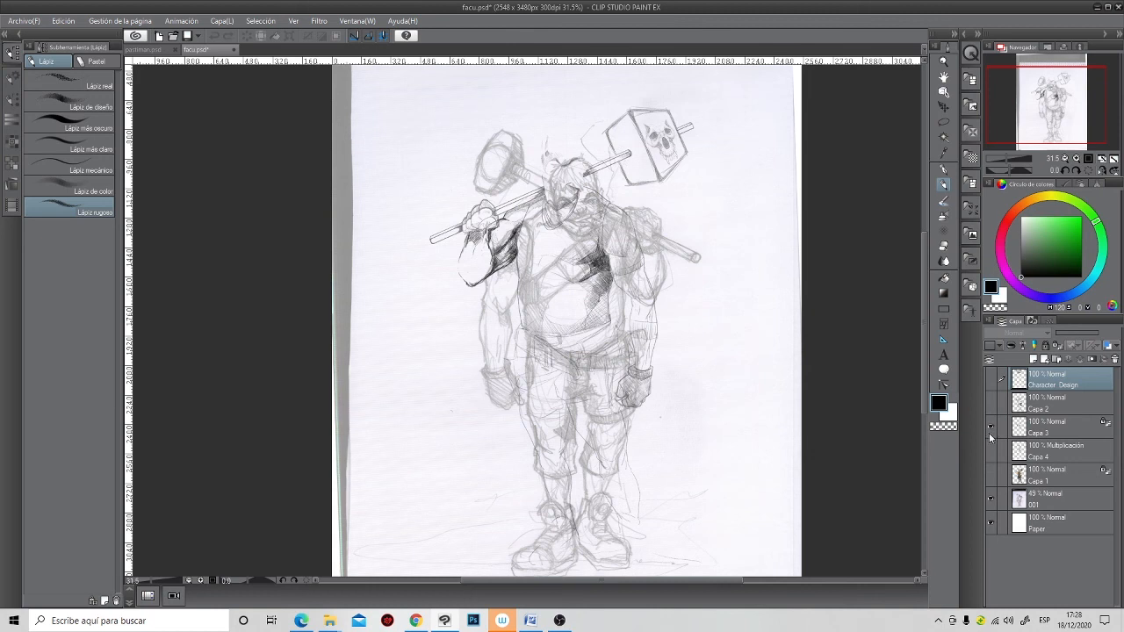
left_click(992, 448)
left_click(993, 449)
left_click(990, 473)
left_click(988, 473)
left_click(990, 426)
left_click(992, 498)
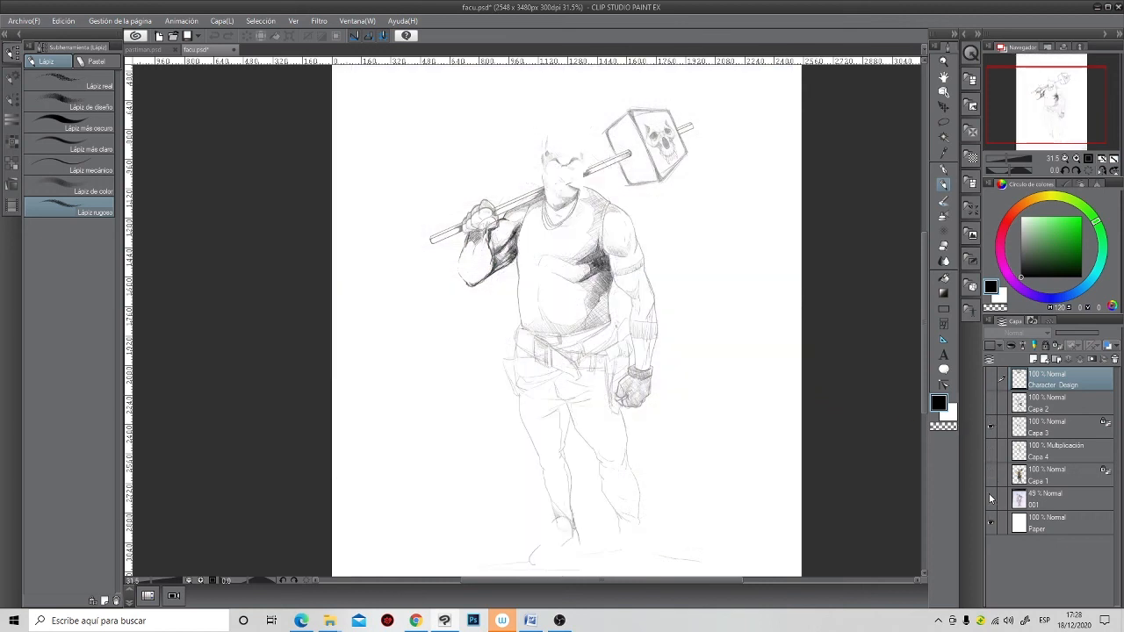
- Show the inked line art layer Capa 2 together with the pencil drawing
left_click(1000, 404)
left_click(991, 406)
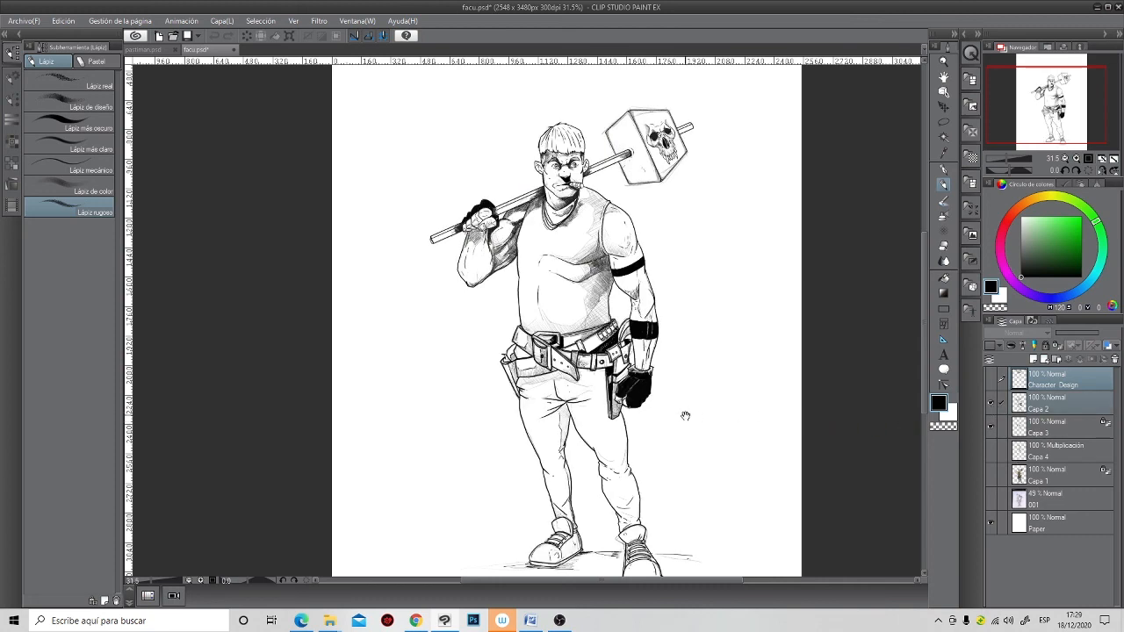
scroll(688, 406, "down", 1)
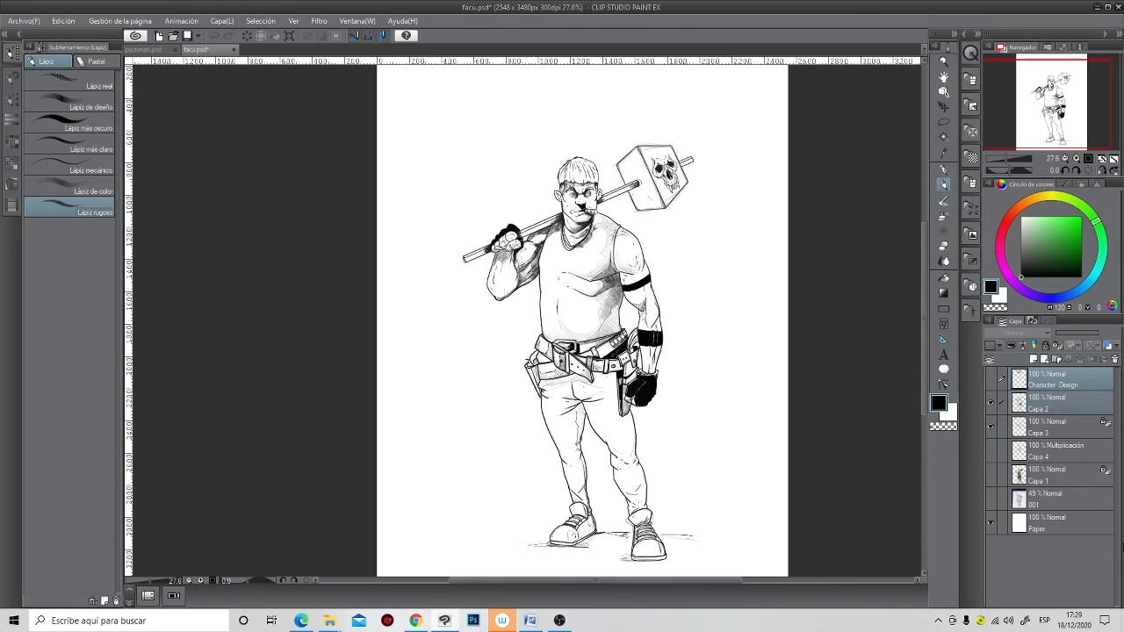
- Show the scanned sketch layer 001, scale it to about half its size and place it beside the inked figure's raised arm
left_click(1063, 498)
left_click(990, 498)
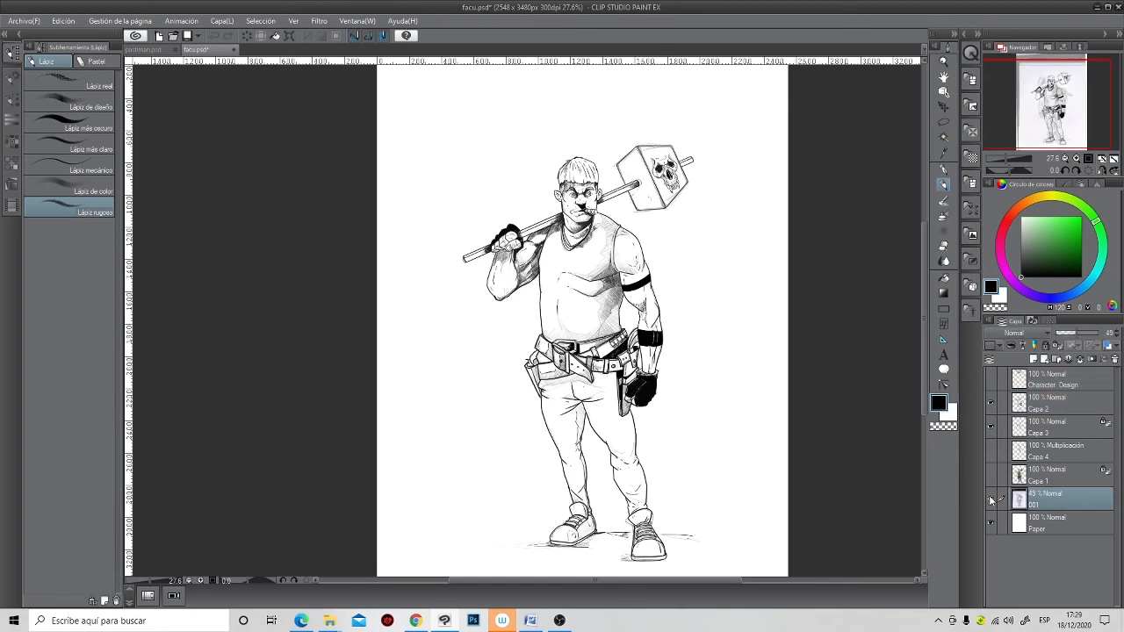
key("ctrl+t")
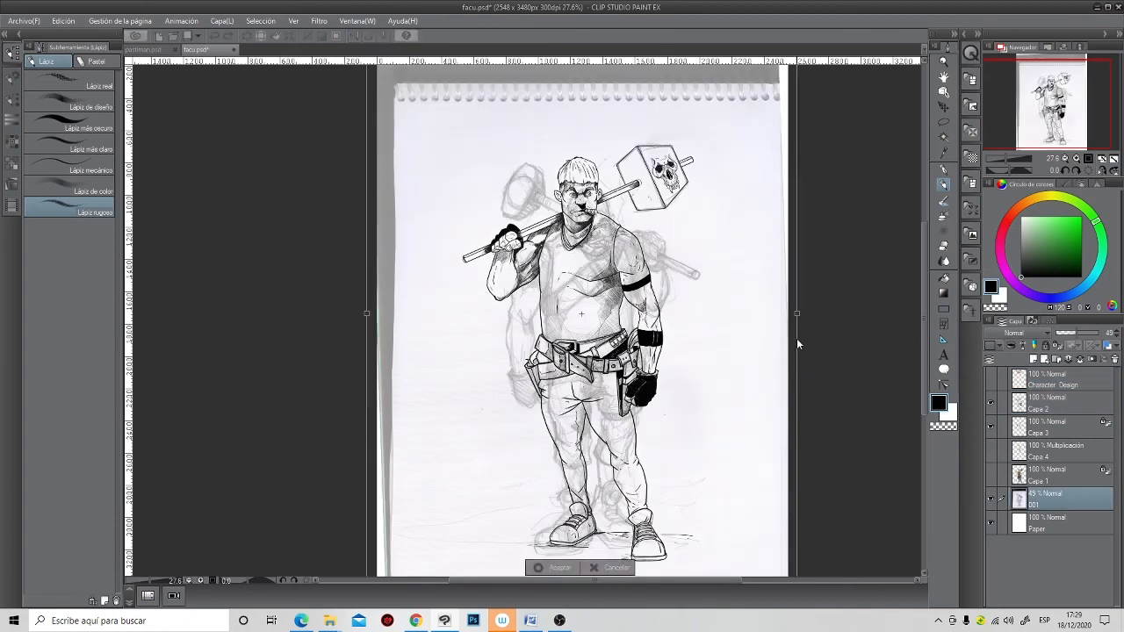
key("Return")
scroll(790, 313, "down", 2)
key("ctrl+t")
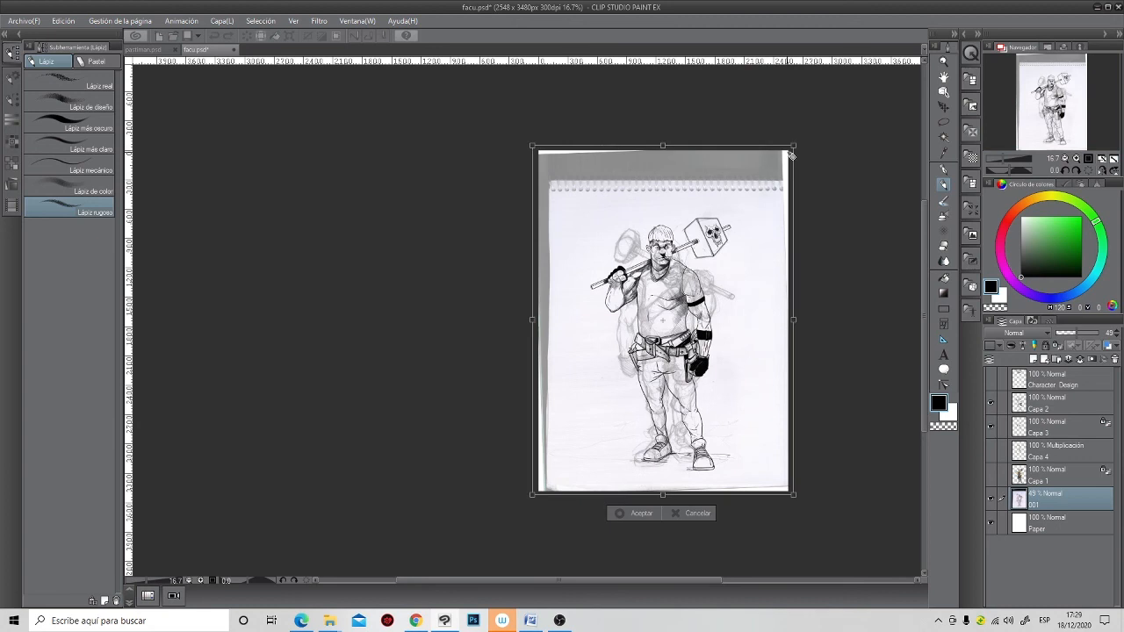
left_click_drag(794, 150, 679, 299)
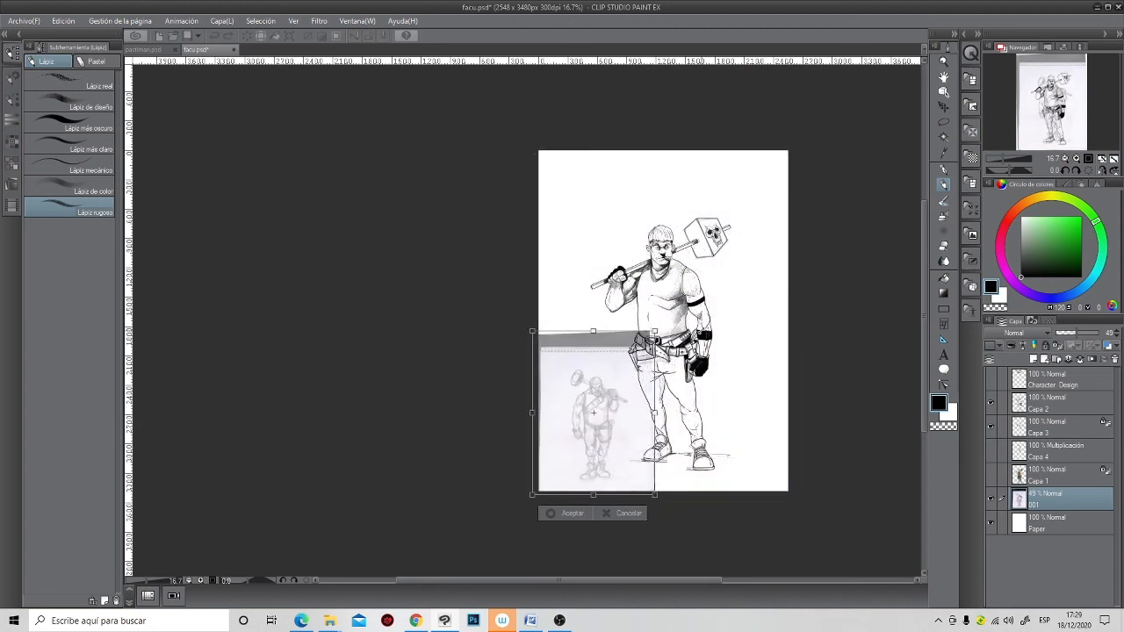
left_click_drag(613, 380, 609, 321)
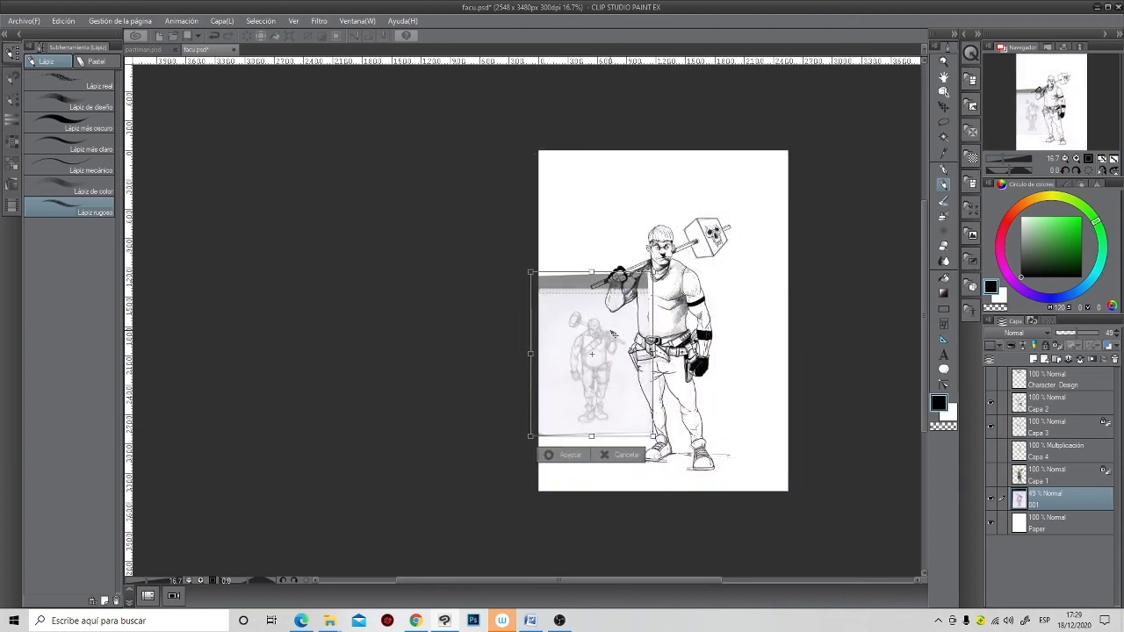
key("Return")
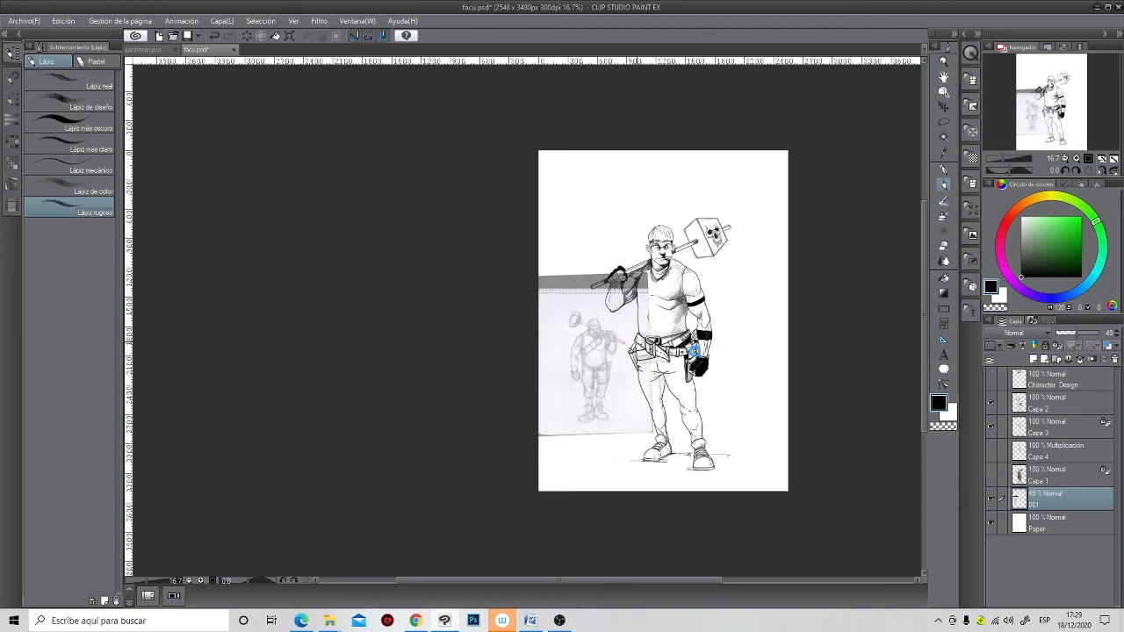
- Compare the reduced sketch with the inked figure and hide the scanned sketch layer 001
scroll(729, 358, "up", 5)
scroll(460, 327, "down", 3)
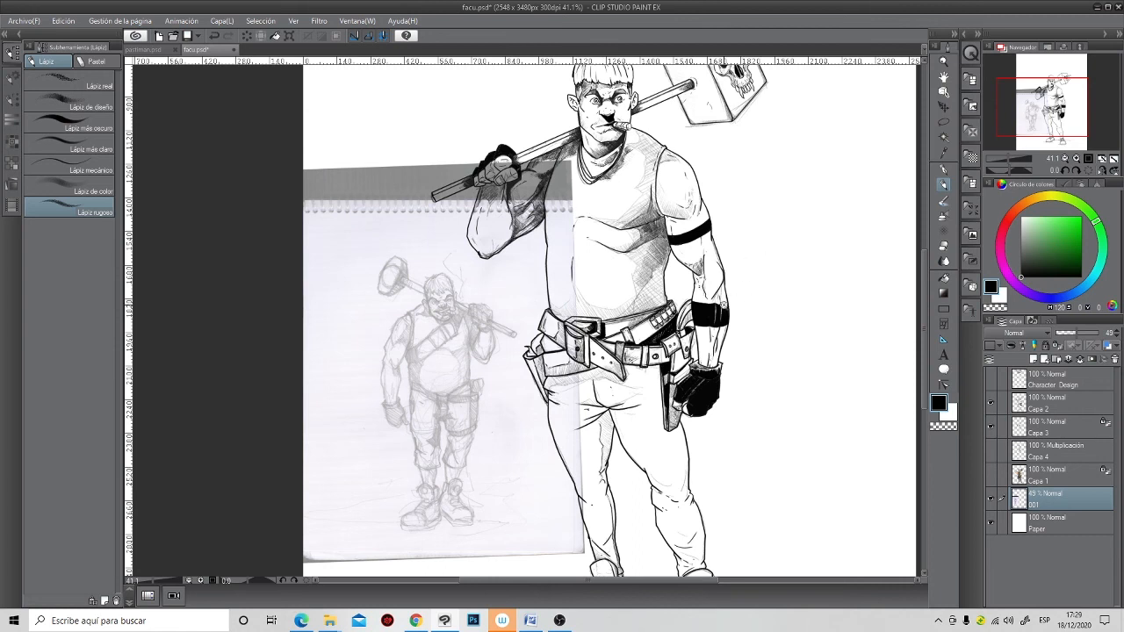
scroll(725, 303, "down", 1)
scroll(725, 319, "down", 1)
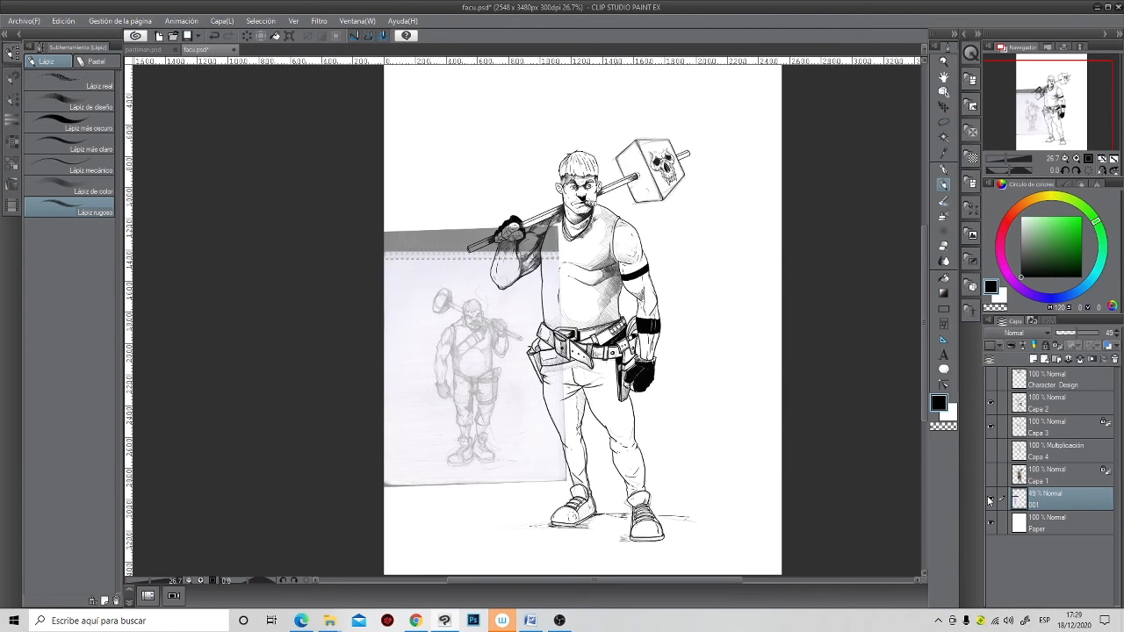
left_click(992, 499)
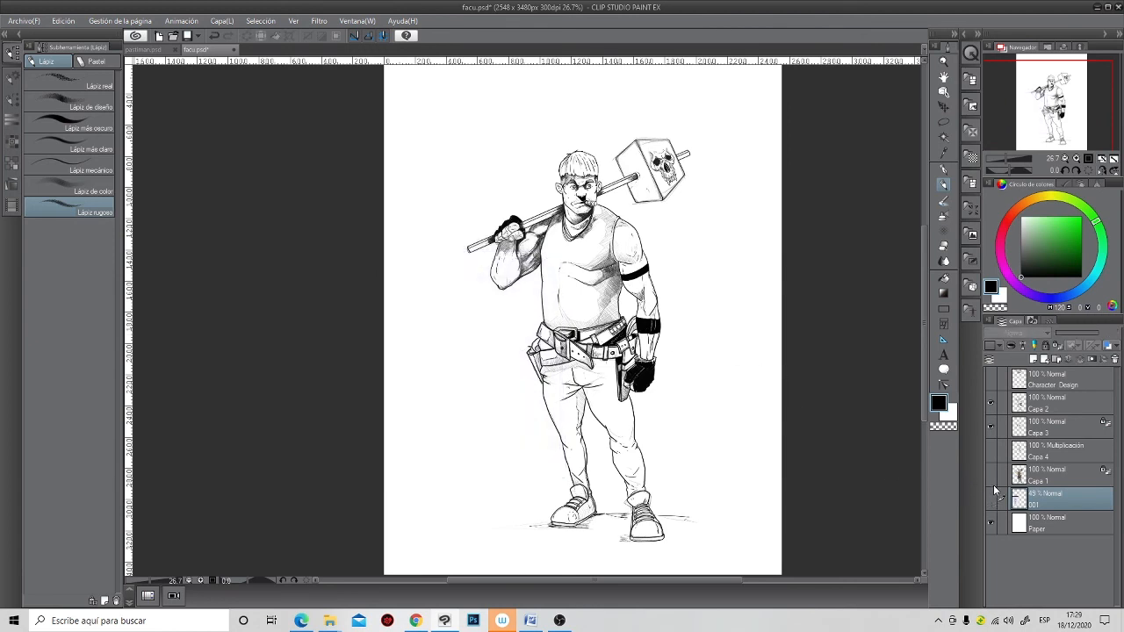
- Show the flat colour layer Capa 1, the Multiplicación layer Capa 4 and the Character Design title layer
left_click(989, 475)
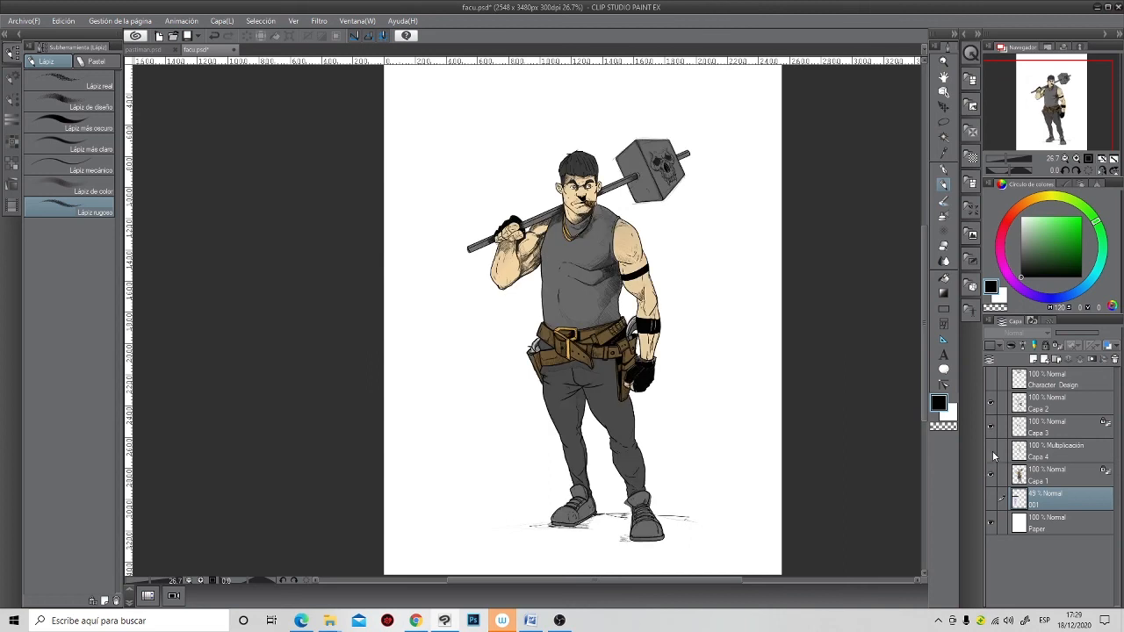
left_click(992, 452)
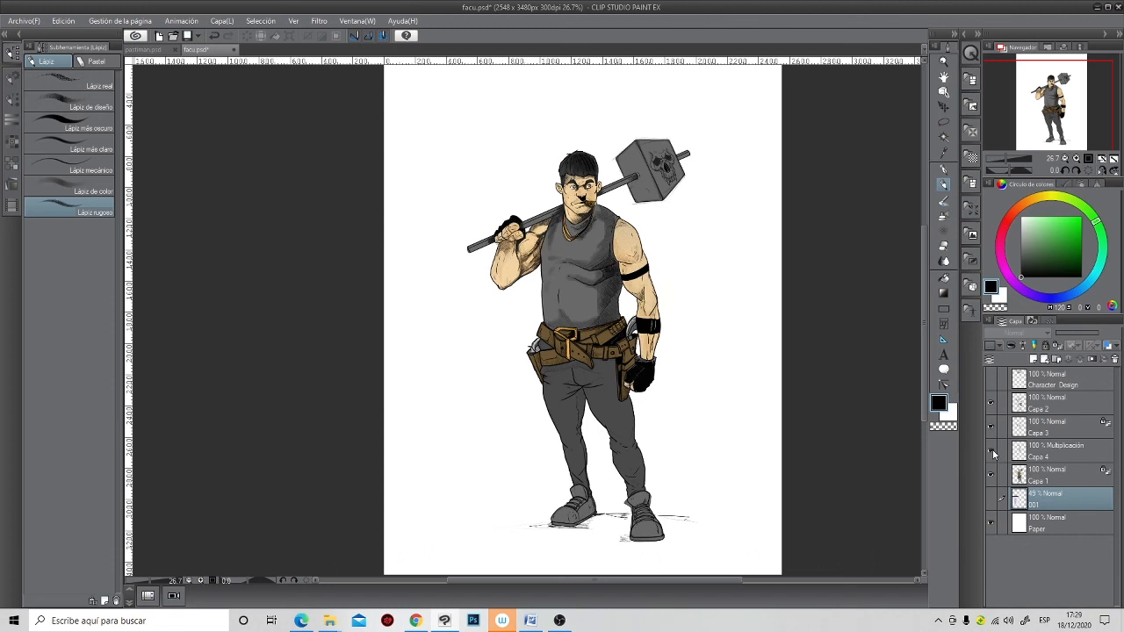
left_click(991, 378)
scroll(795, 360, "down", 2)
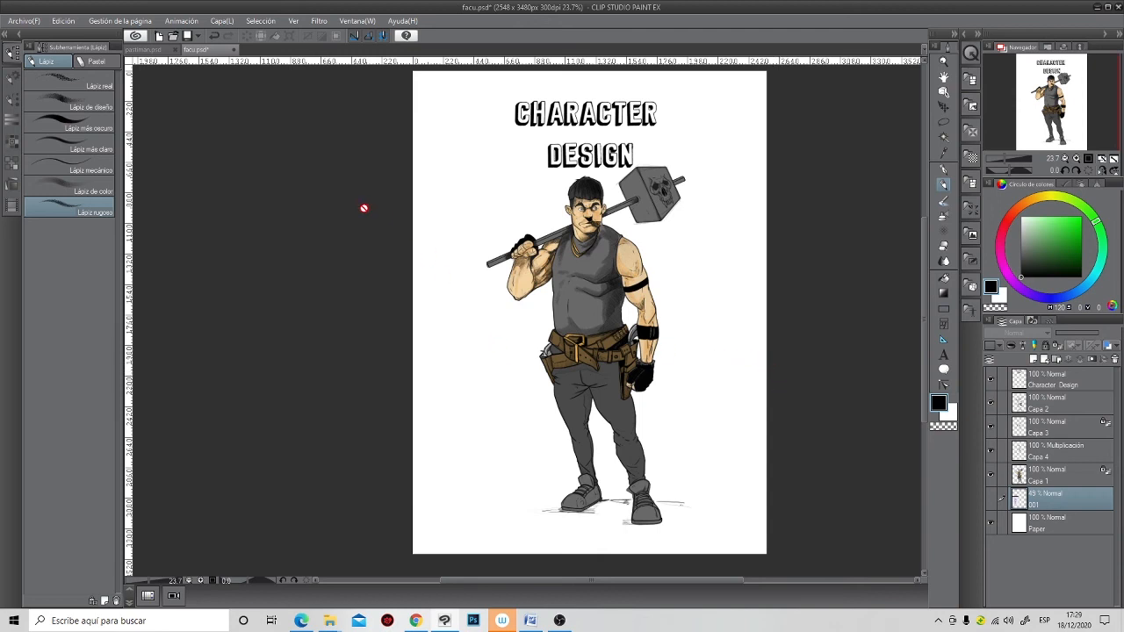
- Switch to the pastiman.psd document and hide its ink layer Capa 4, comparing the illustration with and without it
left_click(145, 49)
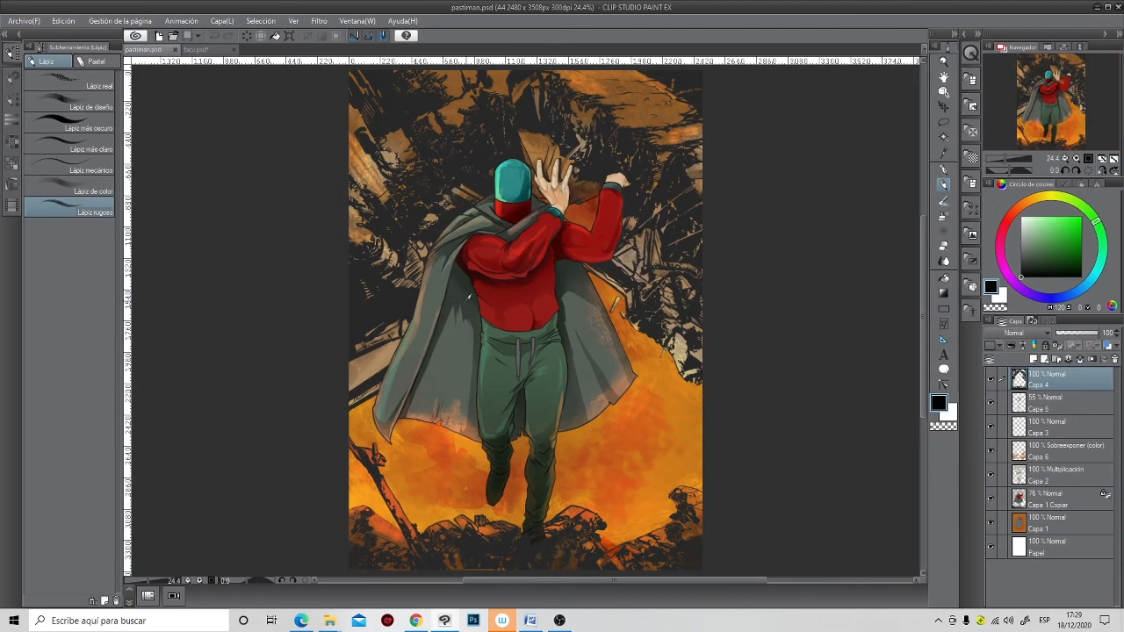
scroll(579, 285, "down", 1)
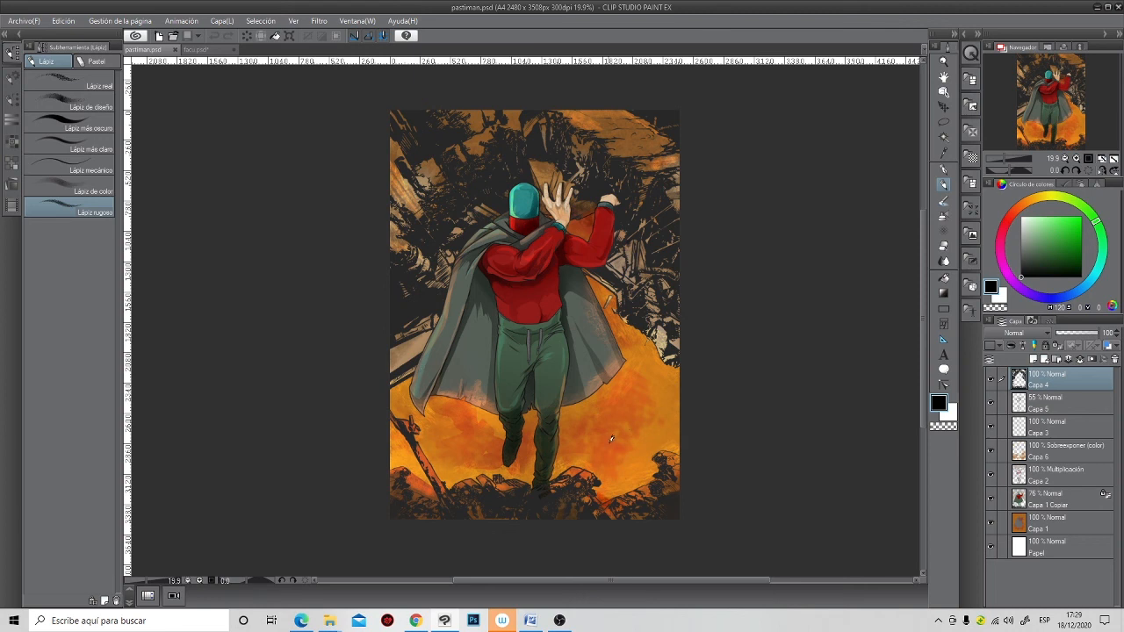
left_click(990, 379)
left_click(991, 379)
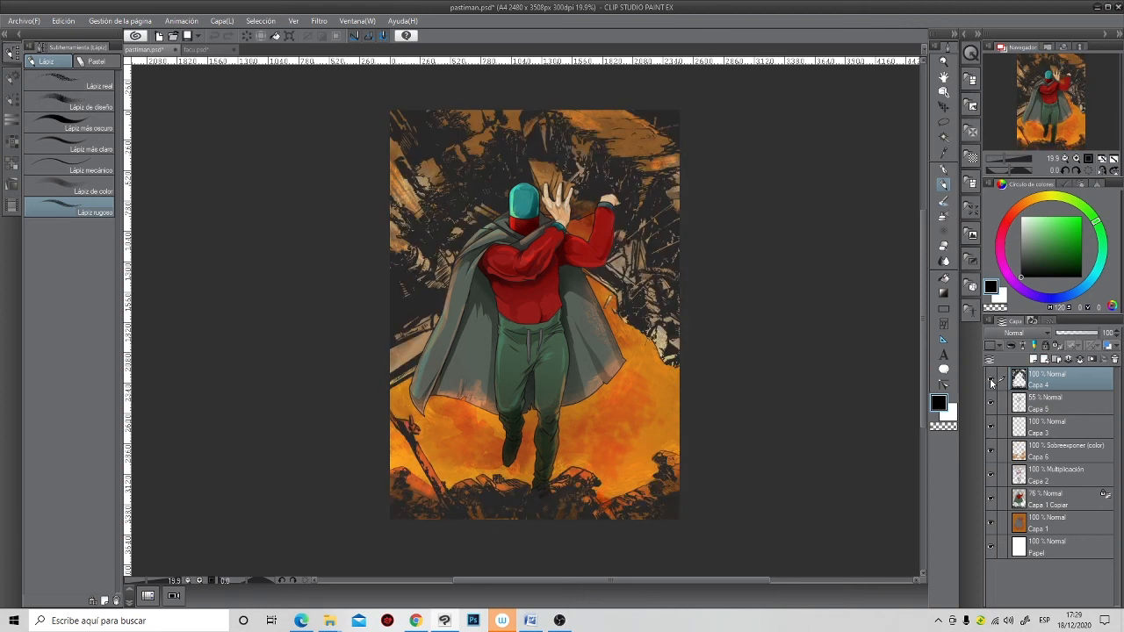
left_click(990, 377)
- Hide the layers Capa 5, Capa 3, Capa 6, Capa 2, Capa 1 Copiar and Capa 1 one after another
left_click(992, 403)
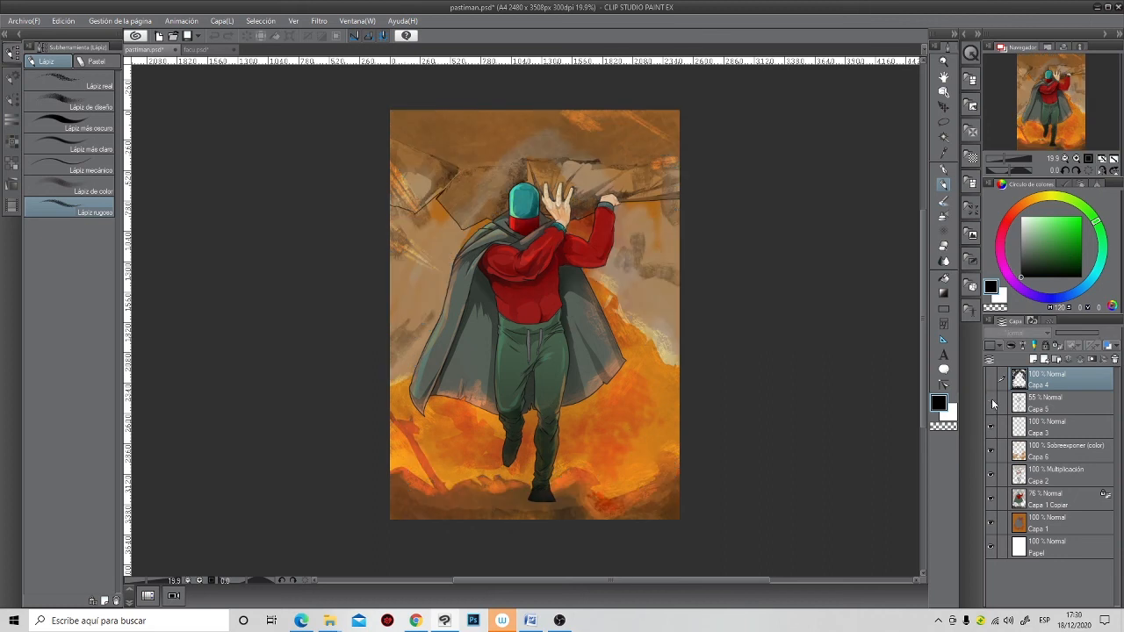
left_click(992, 402)
left_click(991, 402)
left_click(992, 428)
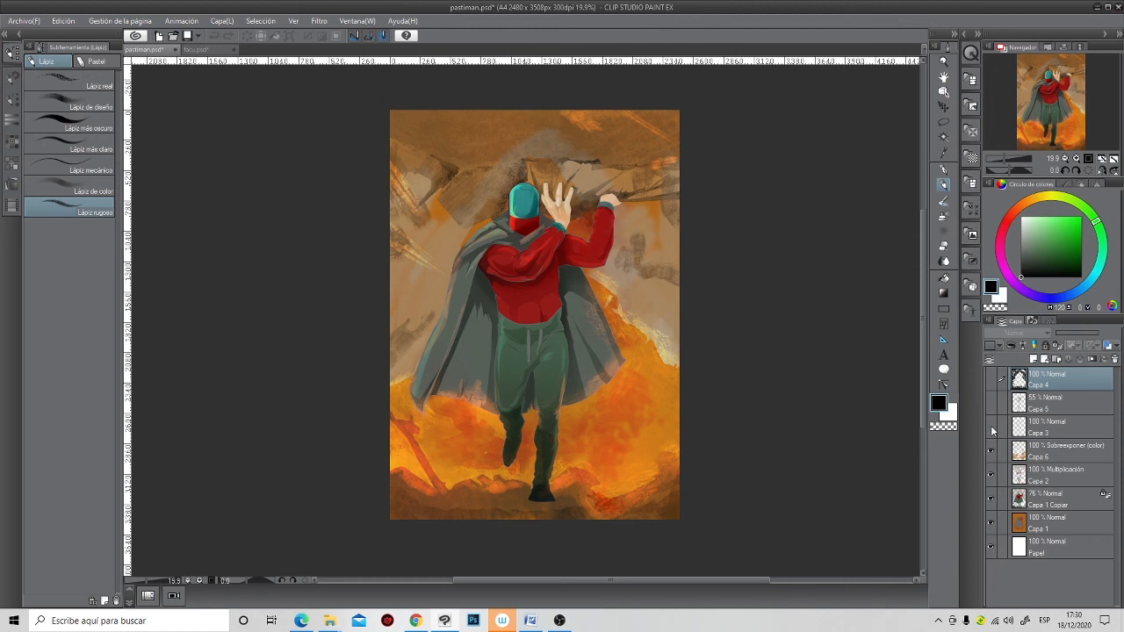
left_click(991, 451)
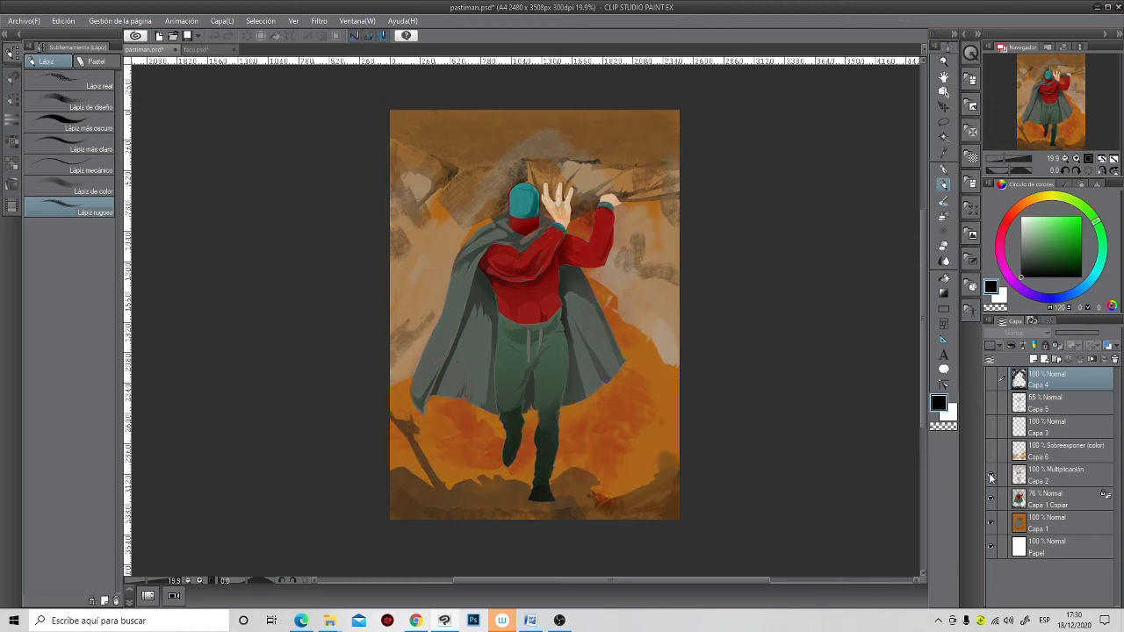
left_click(990, 475)
left_click(991, 499)
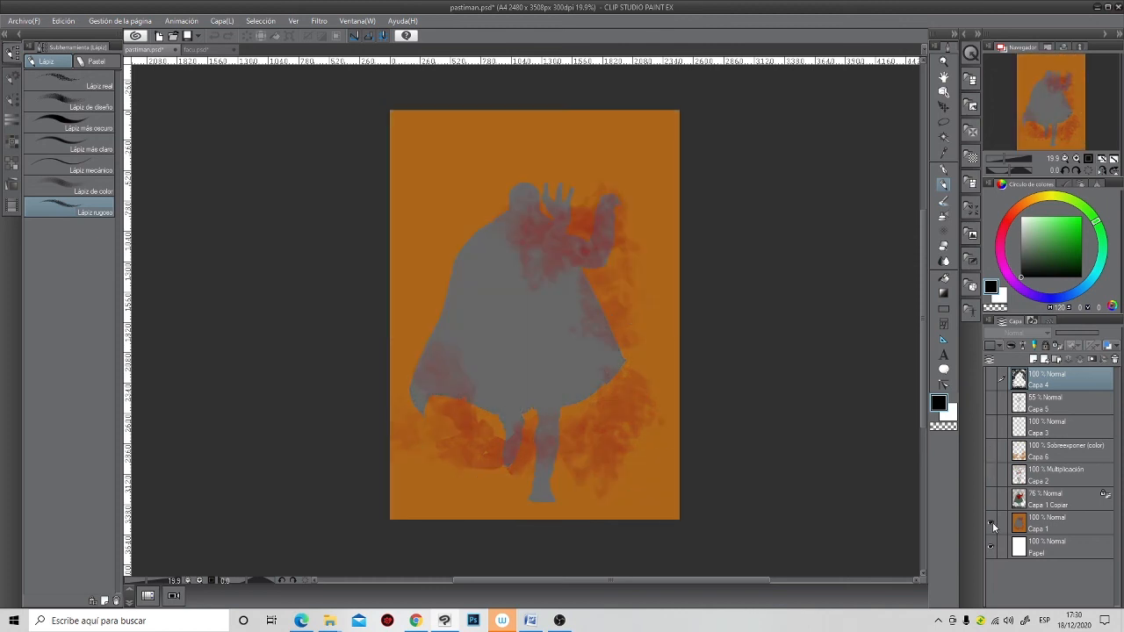
left_click(991, 523)
- Show the pencil layer Capa 5, make it active and set its opacity to 99%
left_click(992, 403)
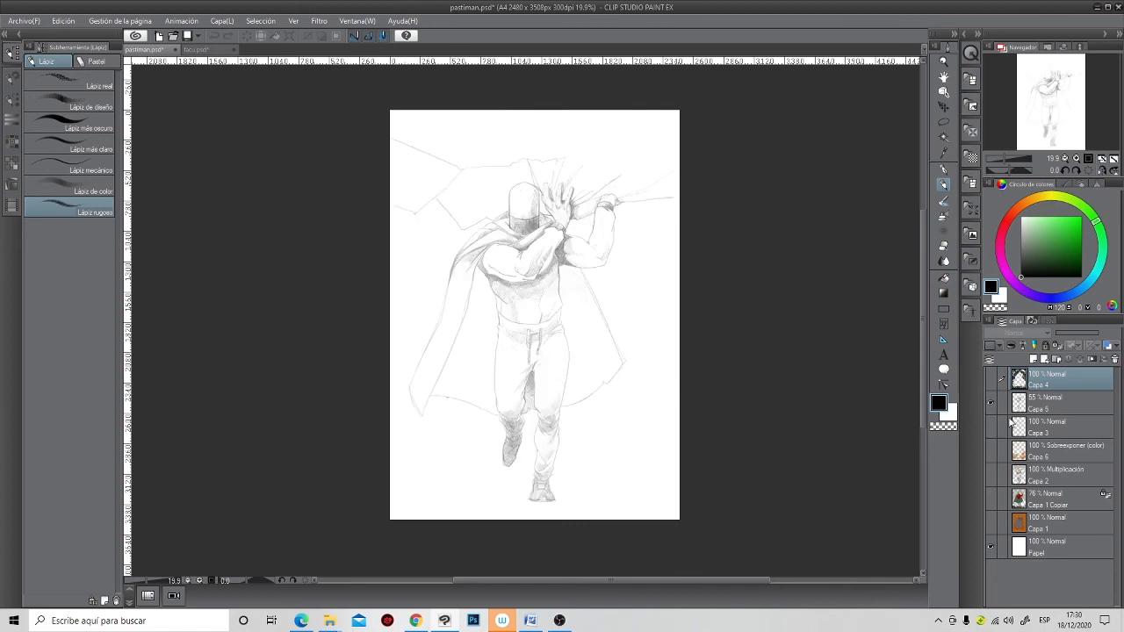
left_click(1052, 406)
scroll(457, 386, "up", 4)
left_click_drag(597, 321, 525, 453)
mouse_move(520, 302)
left_mouse_down()
mouse_move(510, 372)
mouse_move(530, 444)
left_mouse_up()
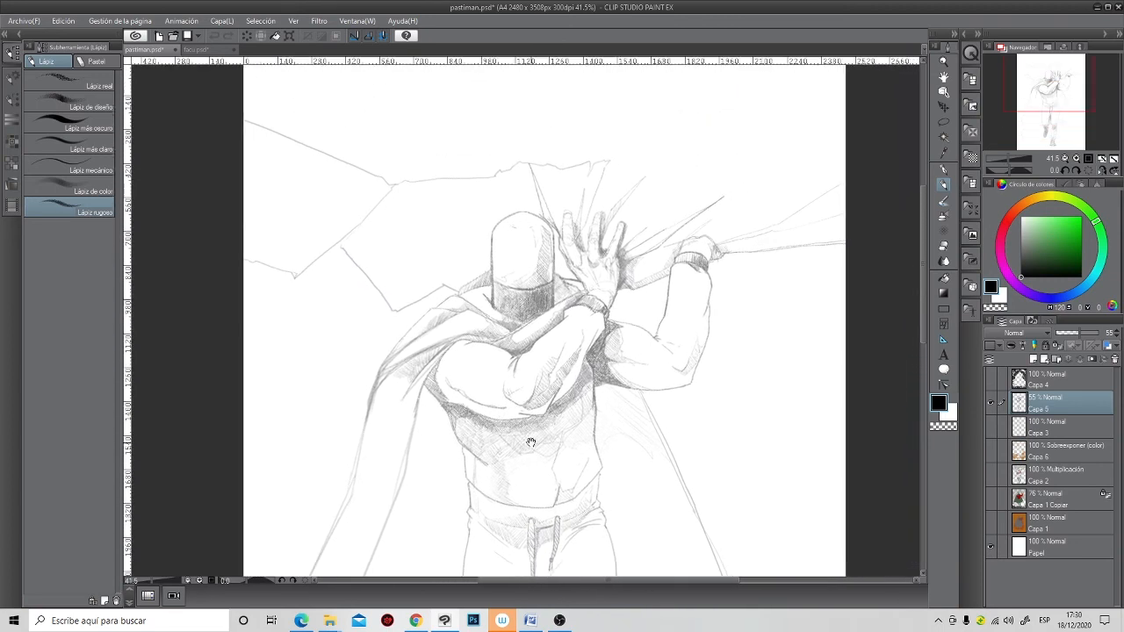
scroll(506, 361, "up", 3)
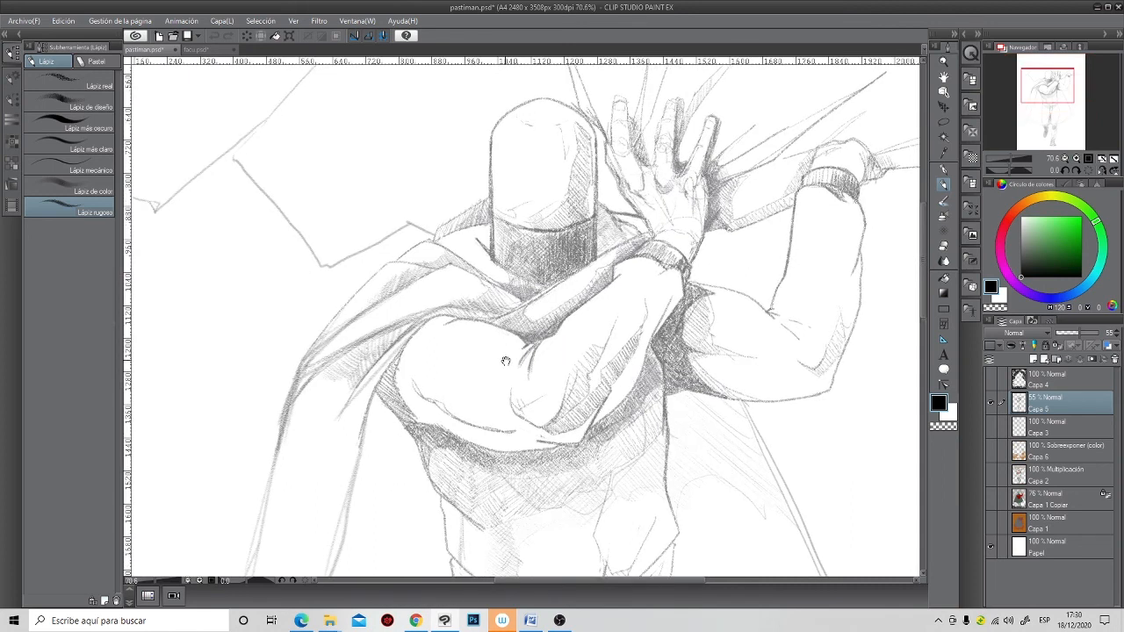
left_click_drag(1085, 337, 1100, 336)
scroll(615, 405, "down", 1)
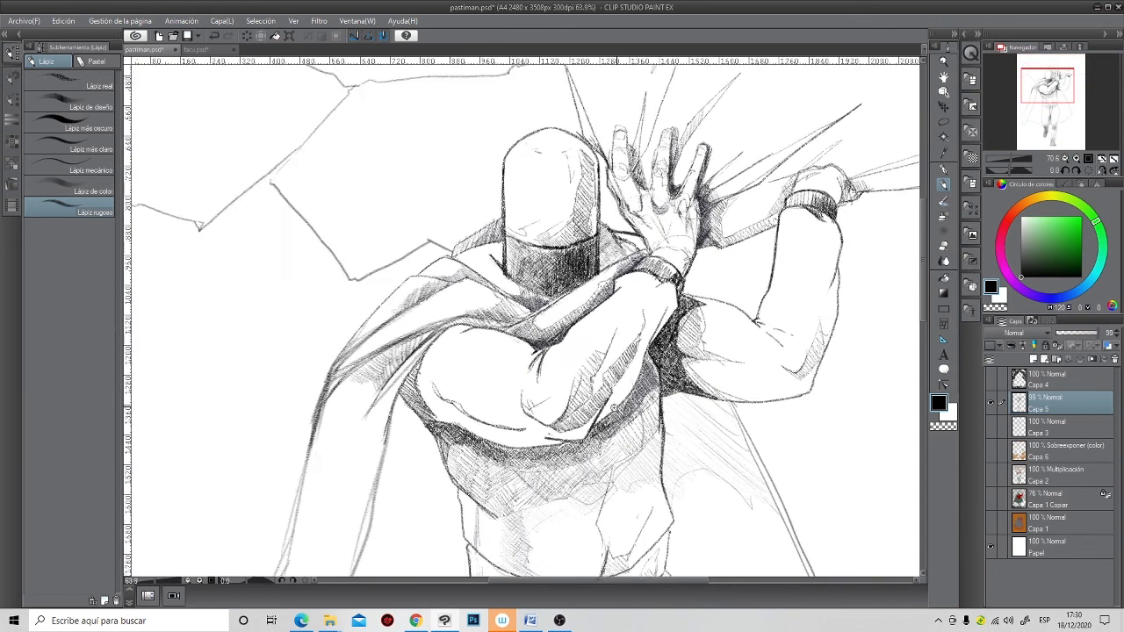
- Examine the caped figure's pencil drawing from the legs and shoes up to the head and raised arms
scroll(612, 407, "down", 3)
scroll(598, 409, "down", 3)
left_click_drag(586, 412, 587, 343)
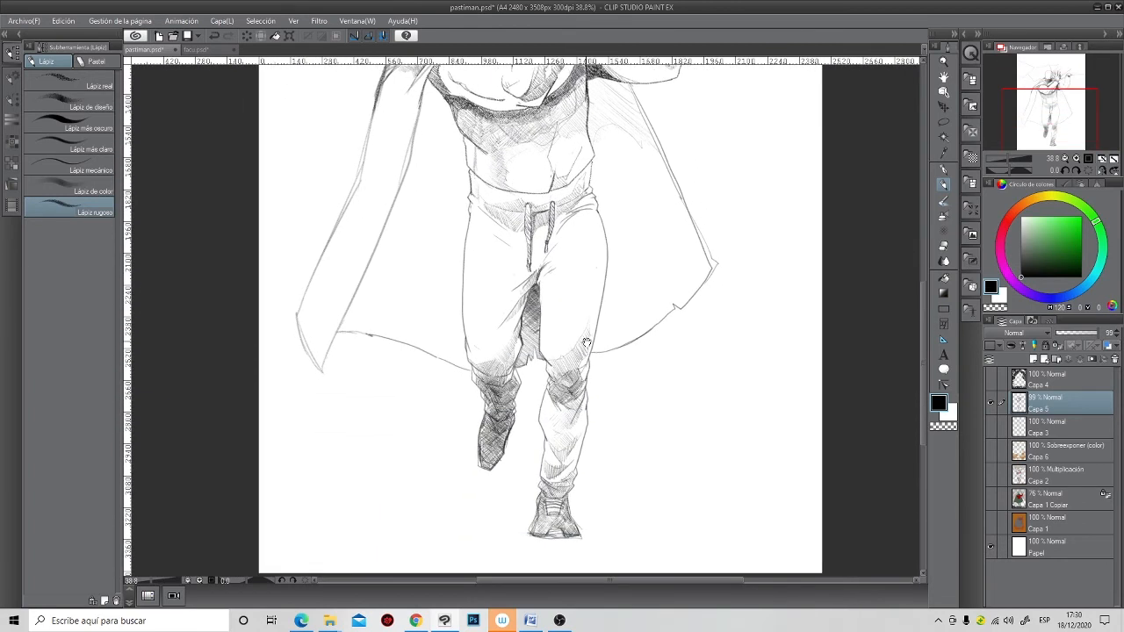
left_click_drag(585, 294, 592, 376)
left_click_drag(545, 202, 545, 335)
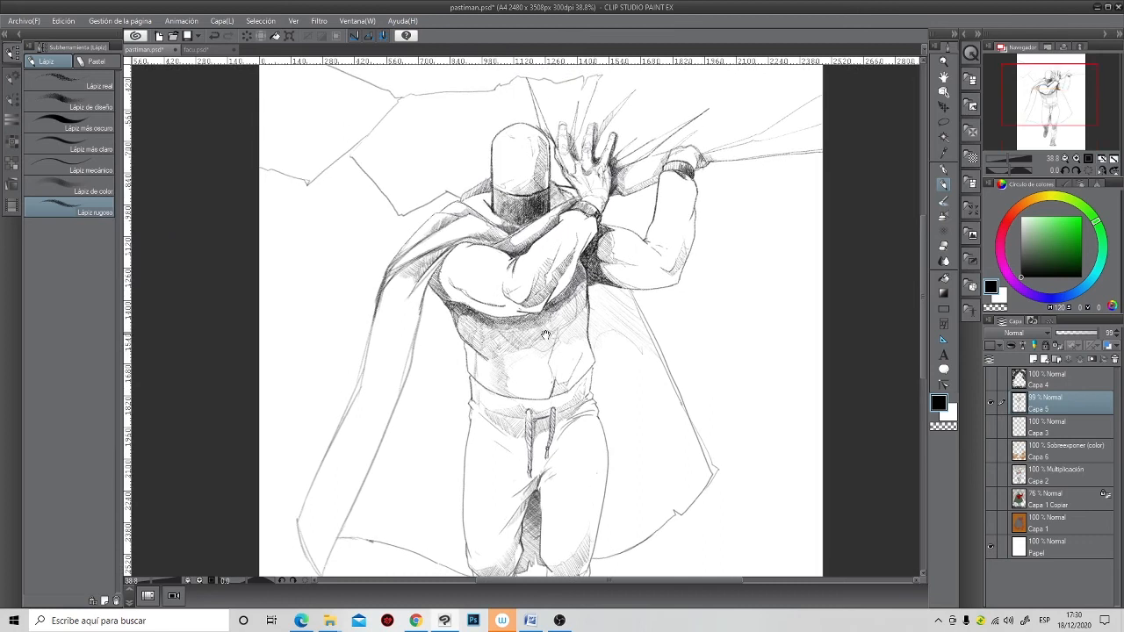
scroll(573, 371, "down", 2)
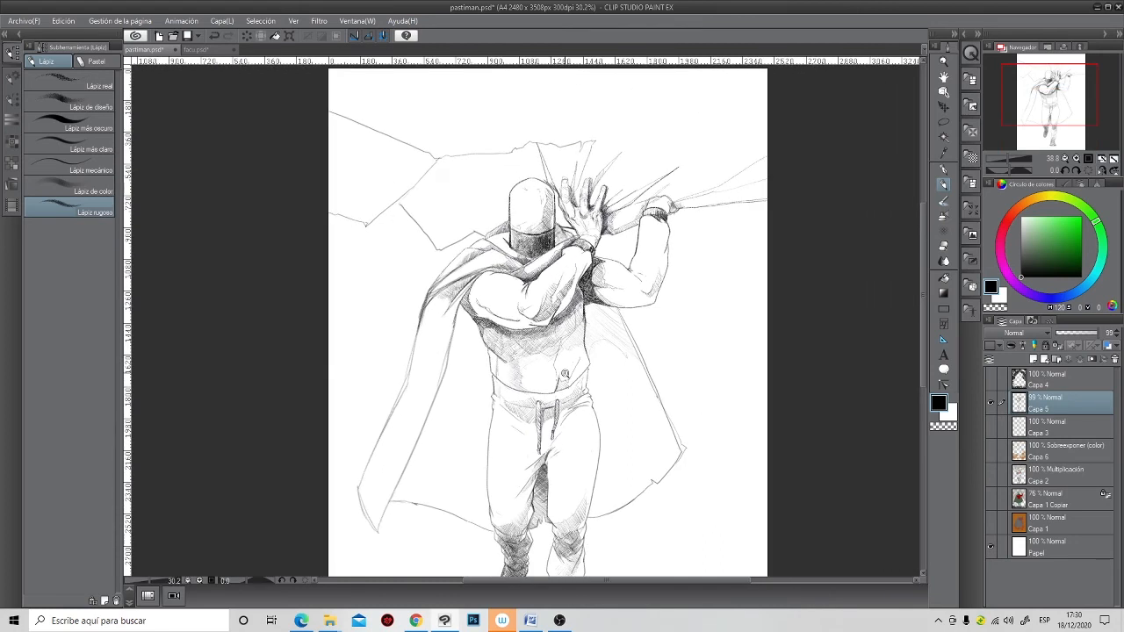
- Show the layers Capa 4 and Capa 3 over the pencil drawing and inspect the outlines of the cape and legs
left_click(989, 379)
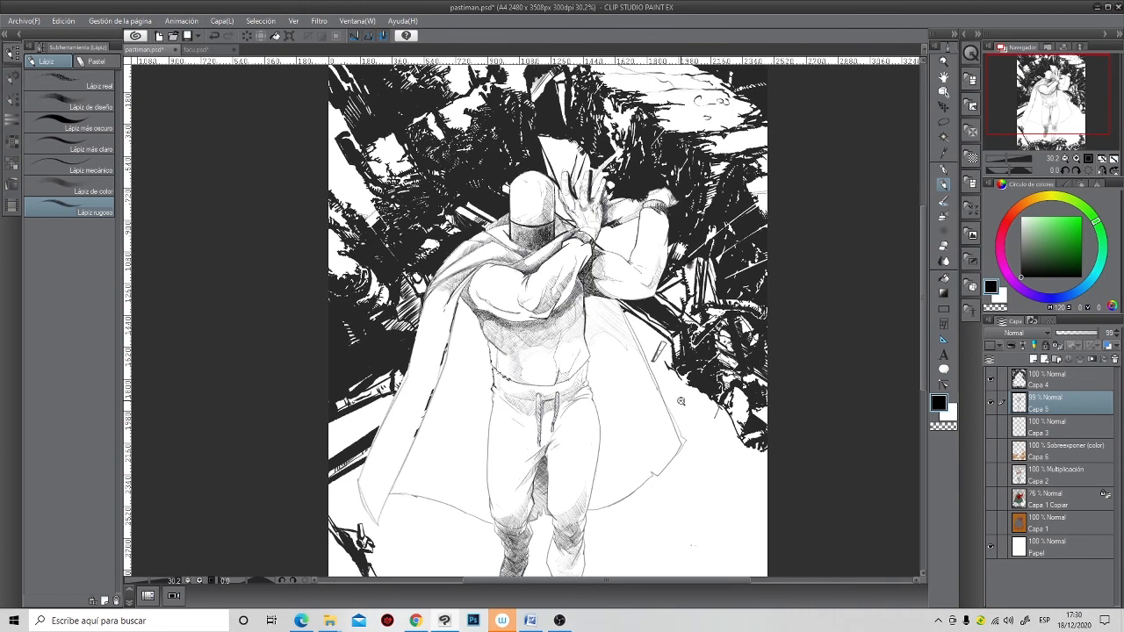
scroll(680, 401, "down", 2)
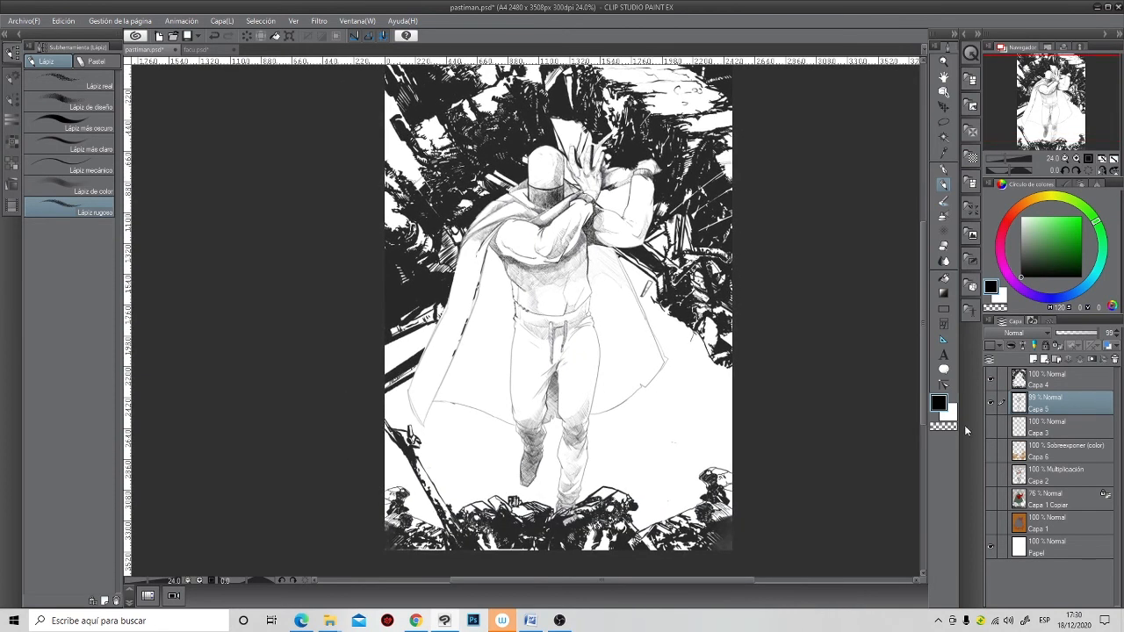
left_click(991, 426)
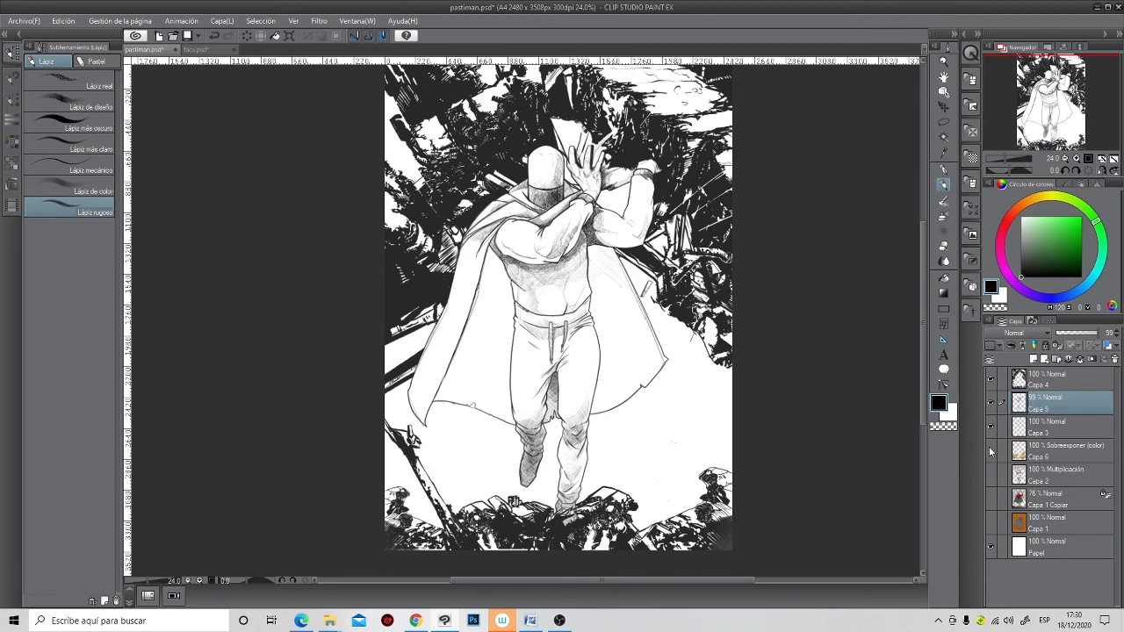
scroll(515, 420, "up", 6)
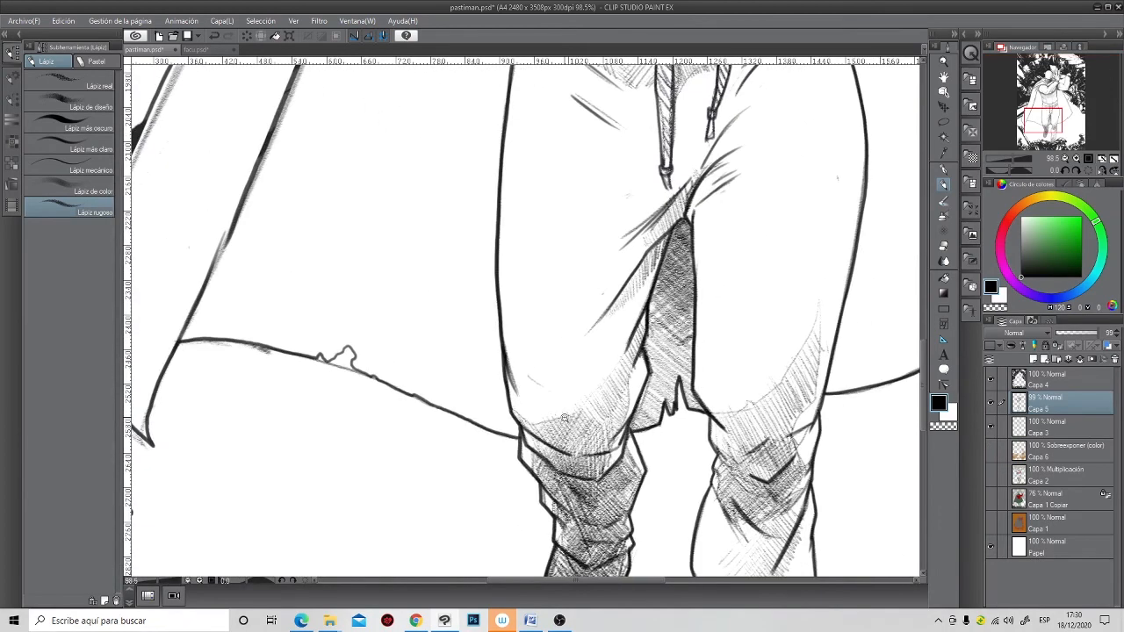
scroll(564, 419, "down", 2)
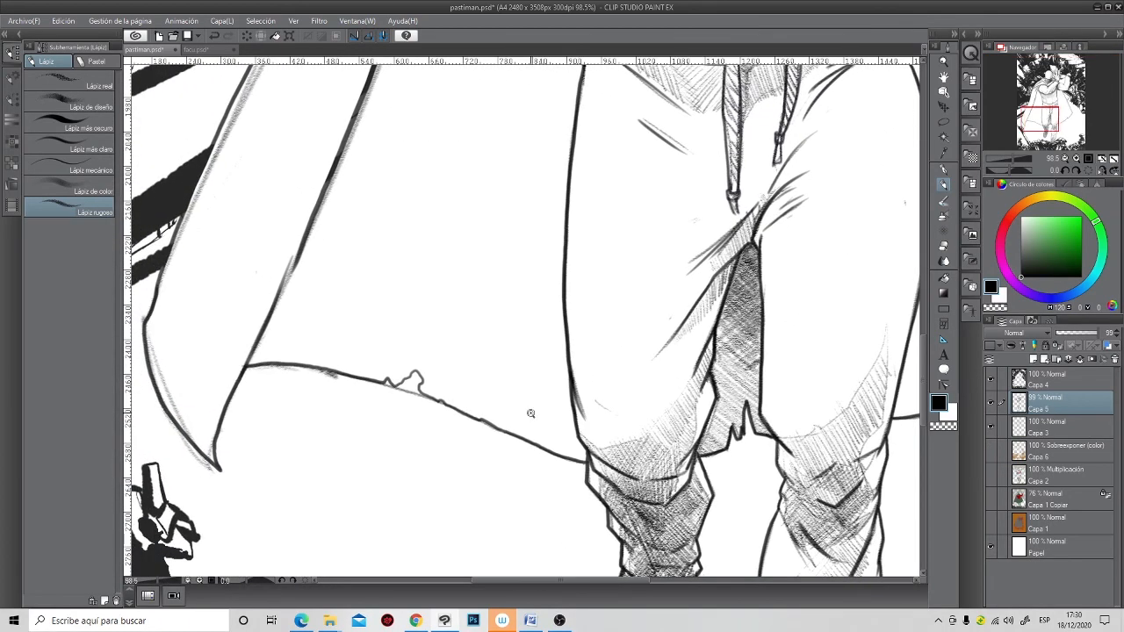
scroll(516, 413, "down", 3)
left_click_drag(569, 321, 565, 329)
scroll(566, 332, "down", 1)
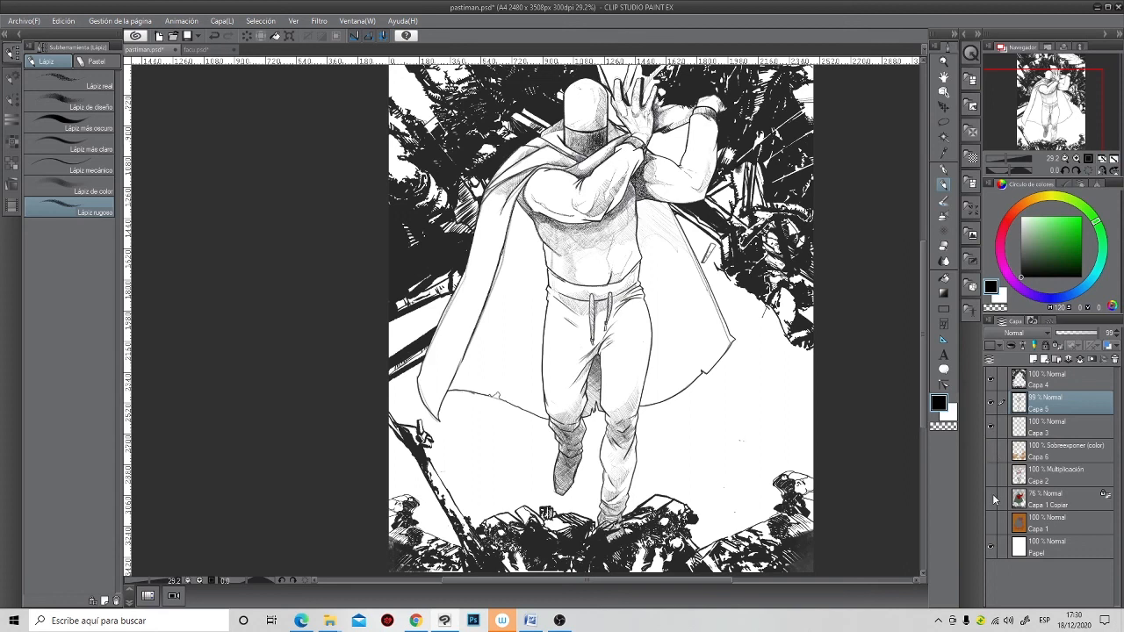
- Show the colour and shading layers Capa 1, Capa 1 Copiar, Capa 2 and Capa 6 one after another
left_click(992, 522)
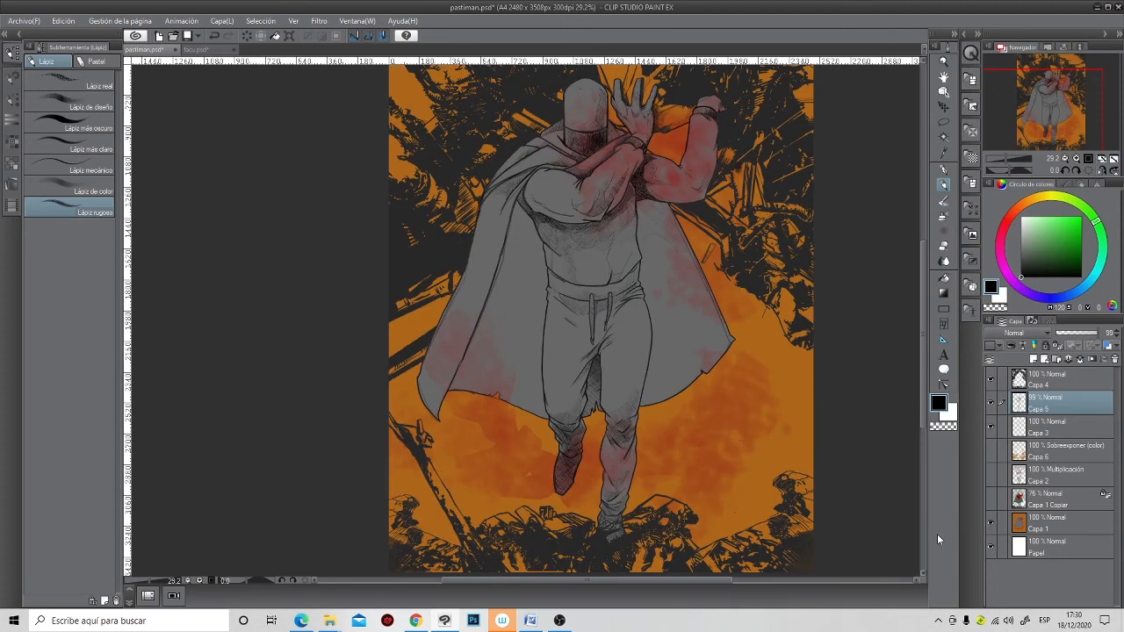
left_click(990, 499)
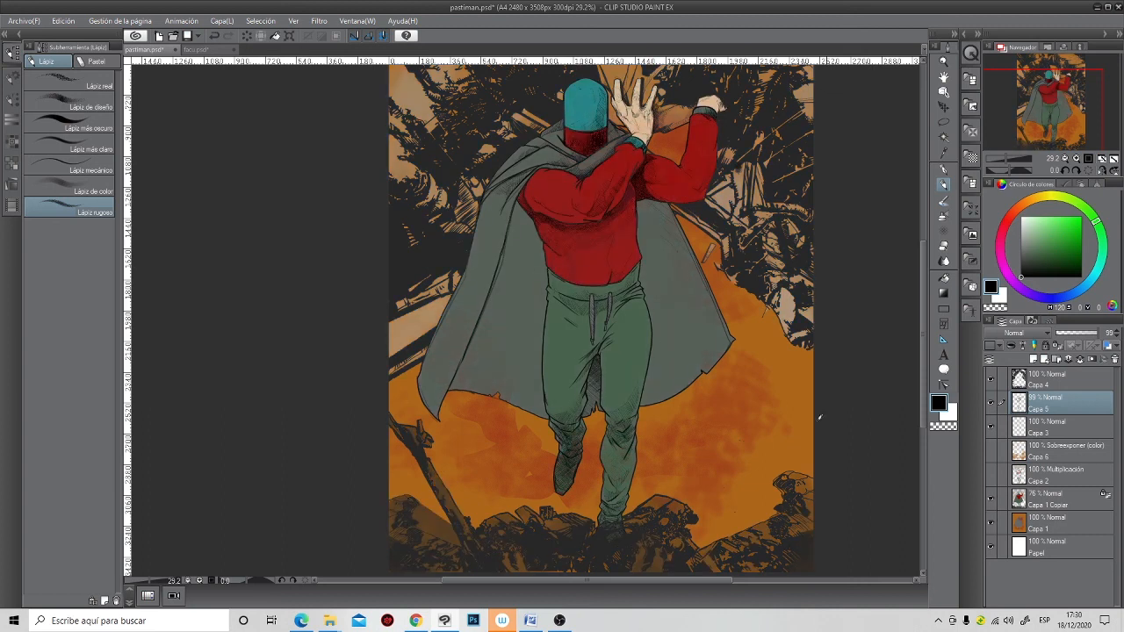
left_click(991, 475)
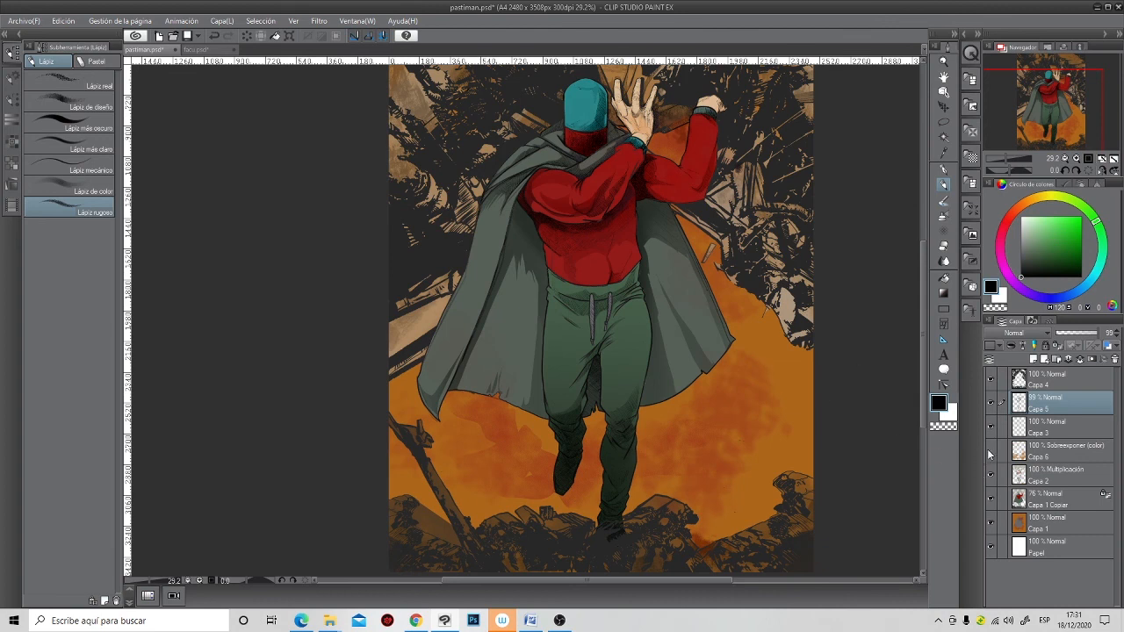
left_click(991, 451)
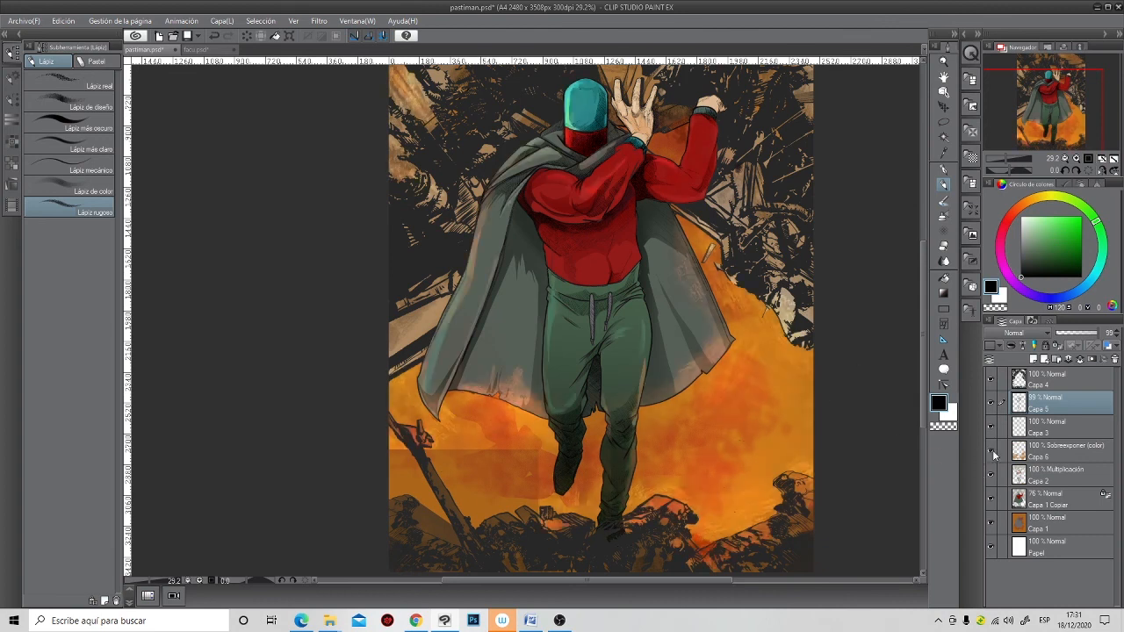
- Make the Sobreexponer (color) layer Capa 6 active and examine the highlights on the figure's head, hand and arms
left_click(1045, 453)
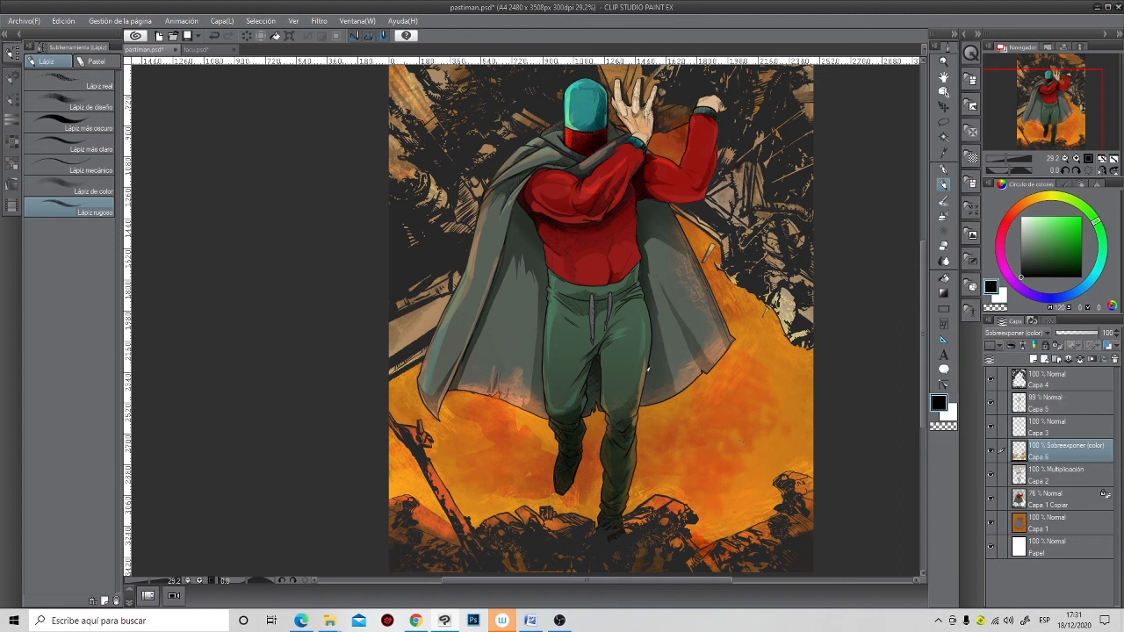
scroll(573, 136, "up", 5)
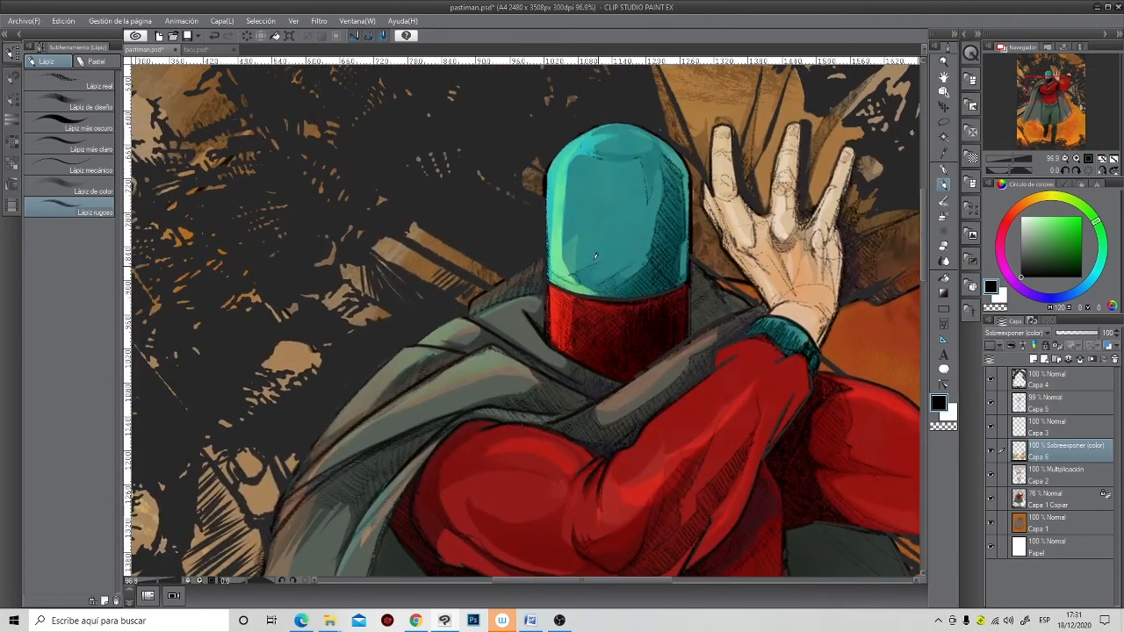
scroll(606, 426, "down", 4)
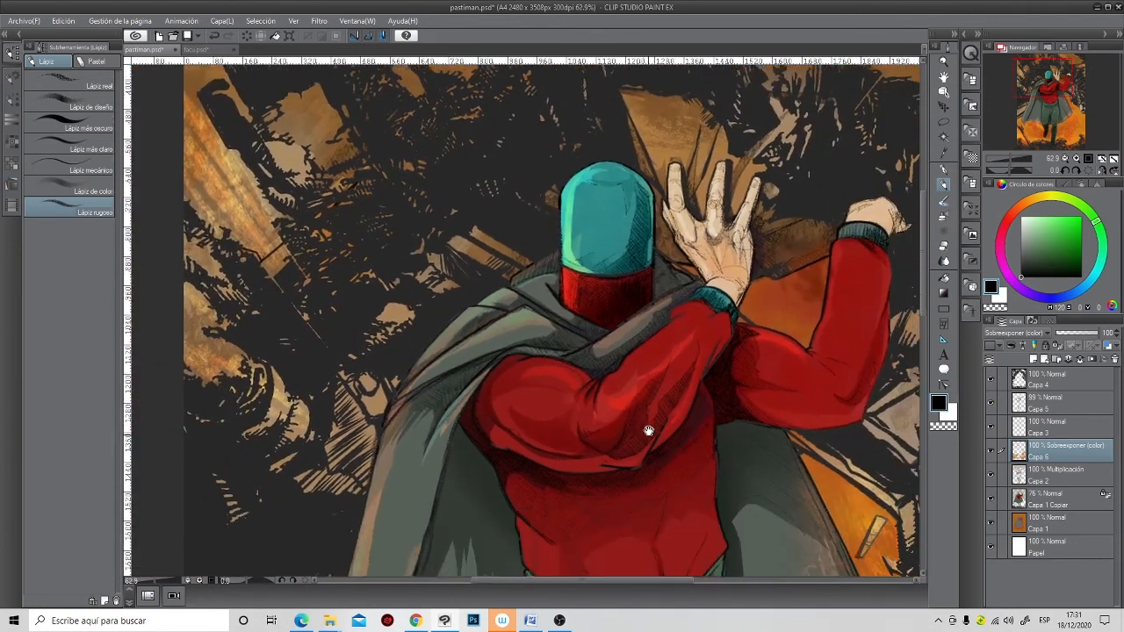
scroll(645, 421, "down", 3)
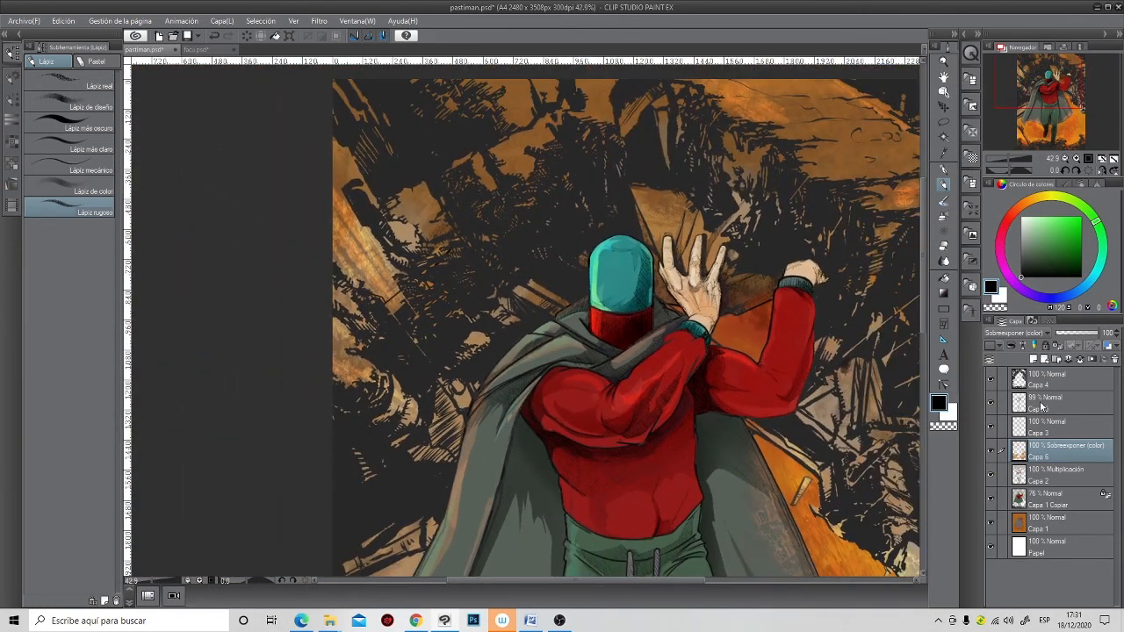
- Lower the opacity of the pencil layer Capa 5 to 54% and check the pencil shading over the coloured figure
left_click(1051, 405)
left_click_drag(1096, 333, 1080, 340)
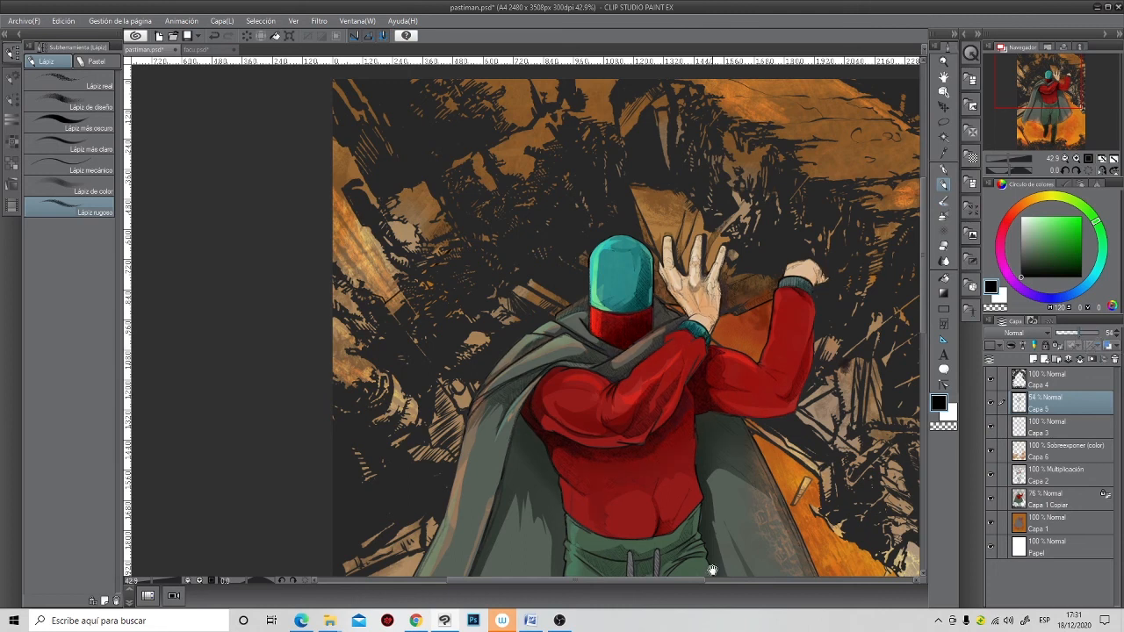
scroll(637, 401, "up", 6)
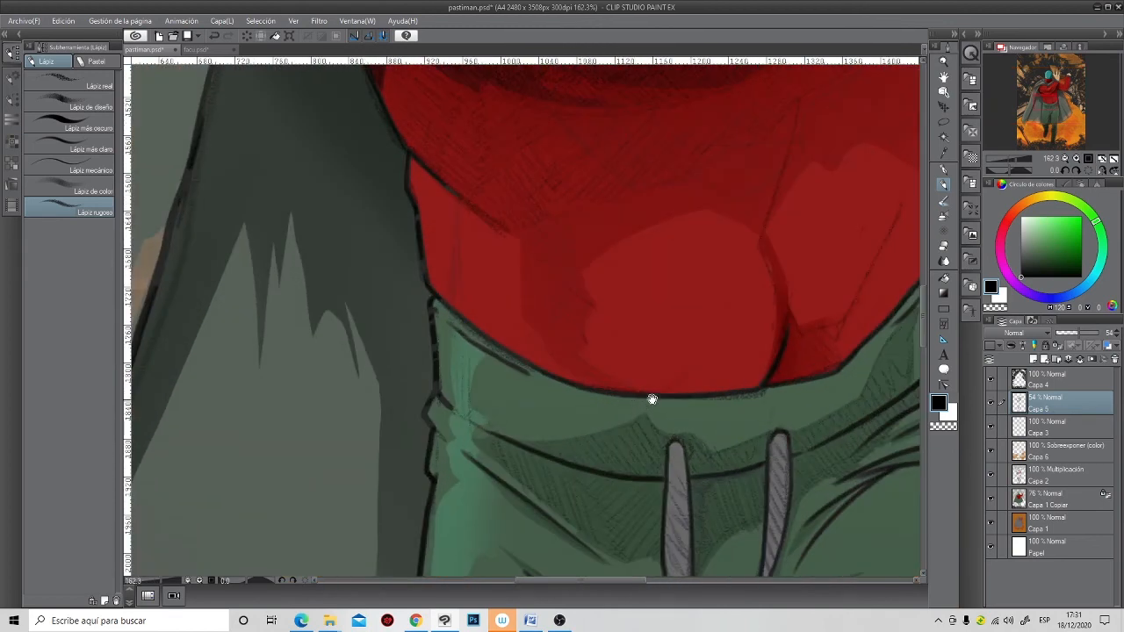
scroll(637, 401, "down", 7)
scroll(599, 412, "down", 4)
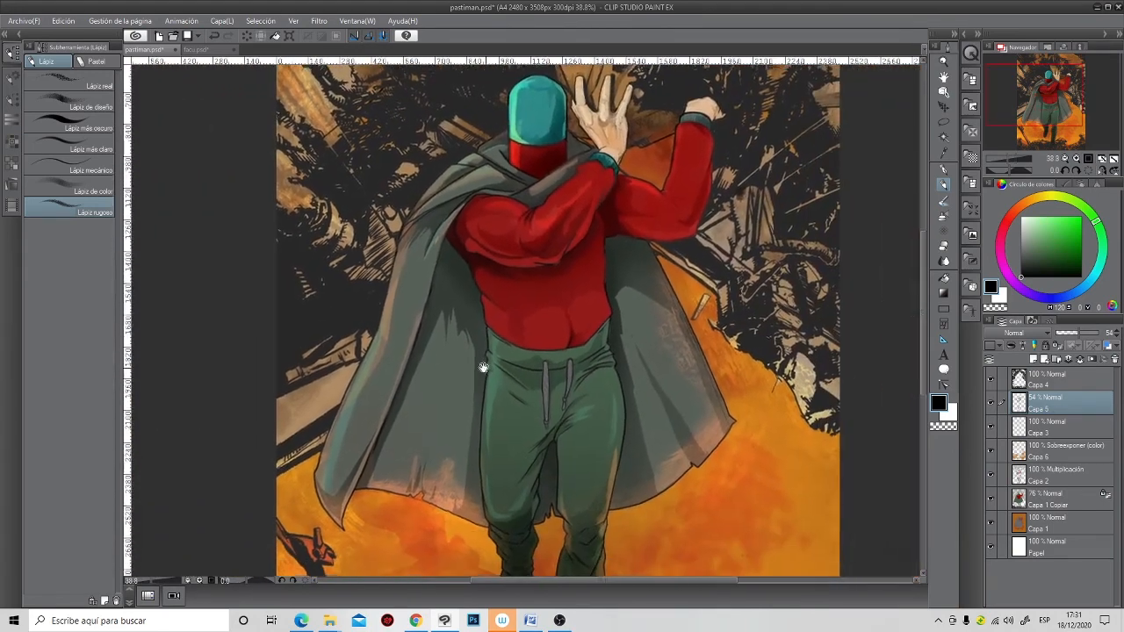
left_click_drag(514, 398, 511, 369)
scroll(511, 368, "down", 1)
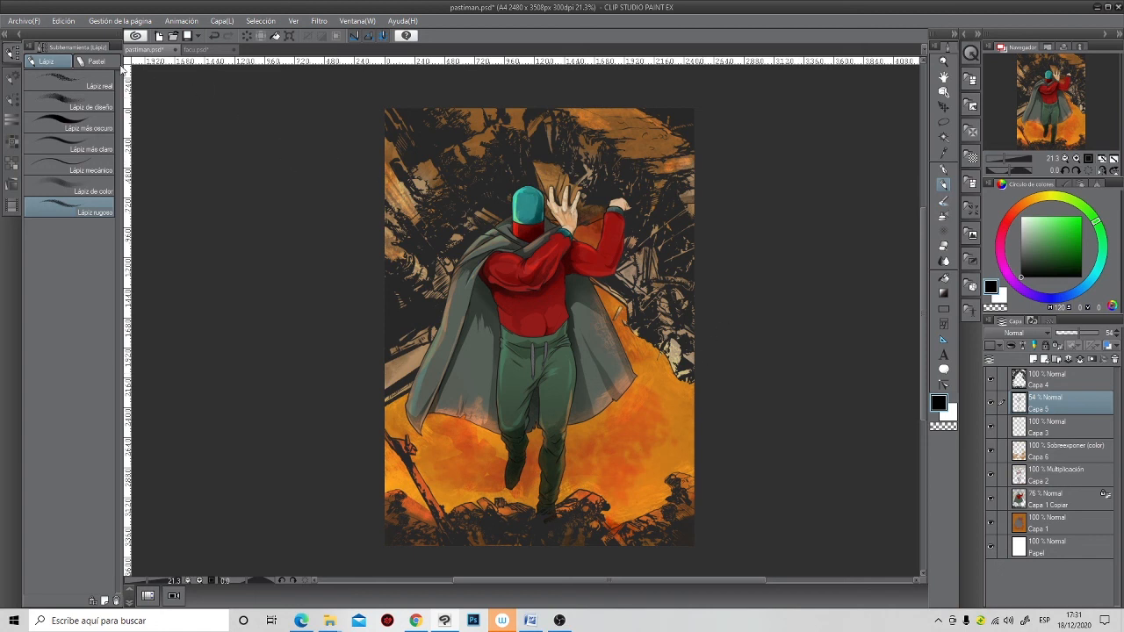
- Create a new A4 landscape illustration of 29.70 × 21.00 cm at 350 dpi
left_click(26, 25)
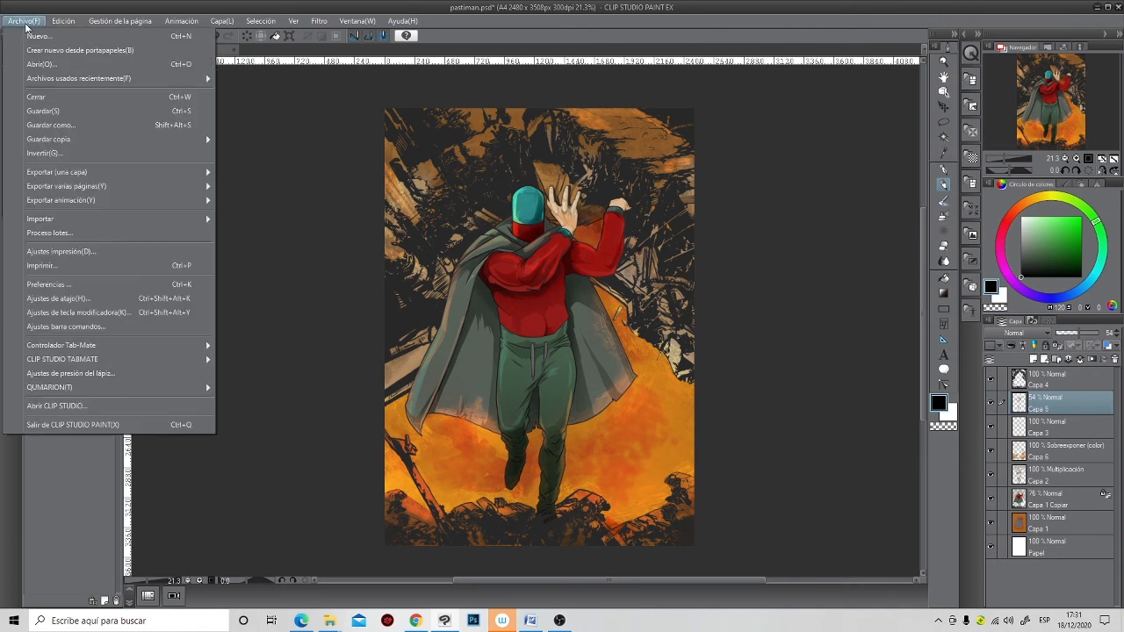
key("Escape")
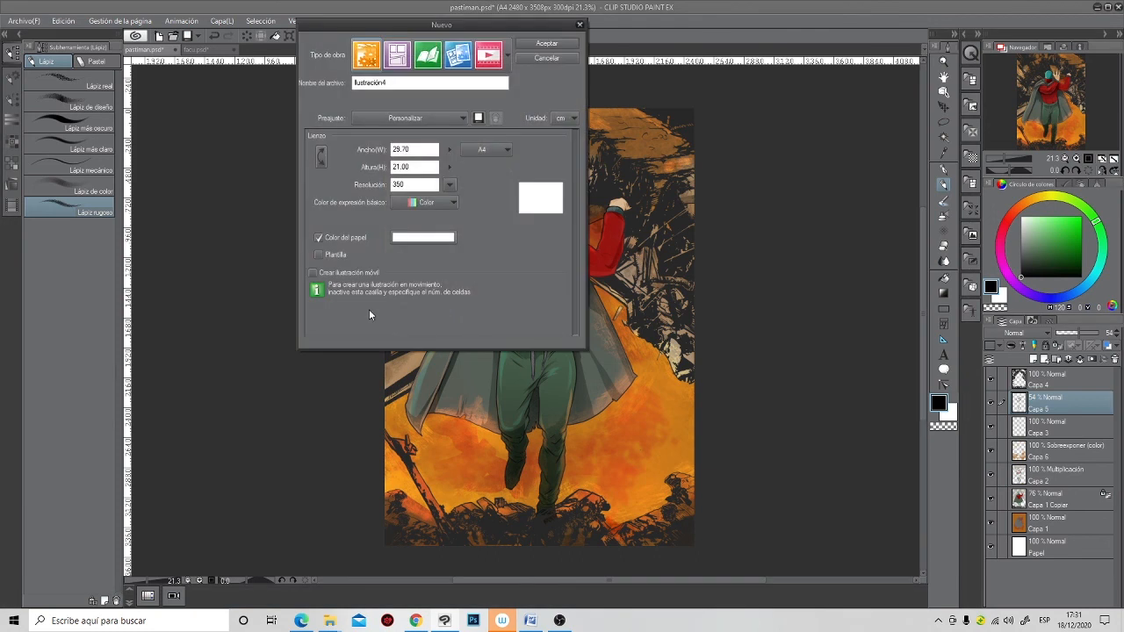
left_click(550, 44)
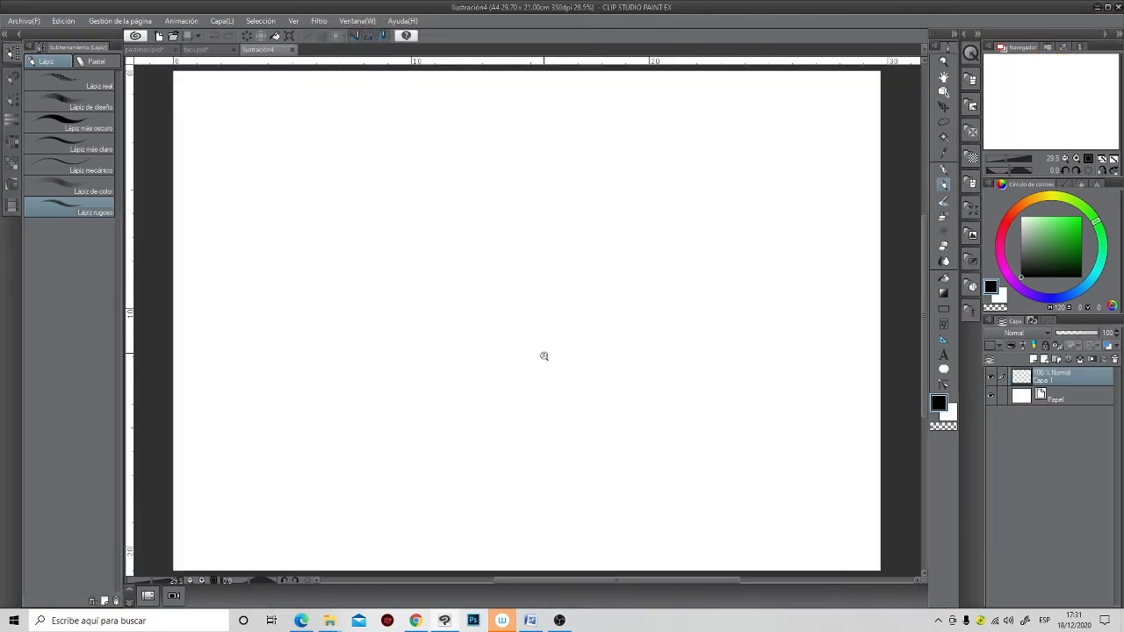
- Draw a perspective ruler on the blank canvas with its vanishing point near the upper edge, left of centre
scroll(543, 356, "down", 2)
left_click(943, 339)
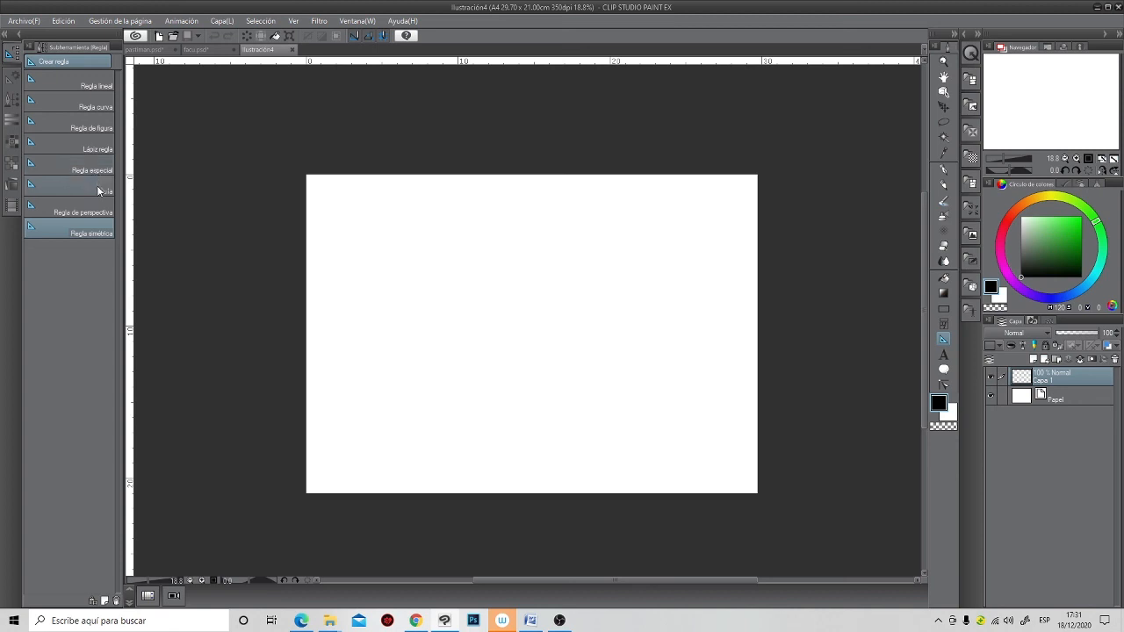
left_click(101, 213)
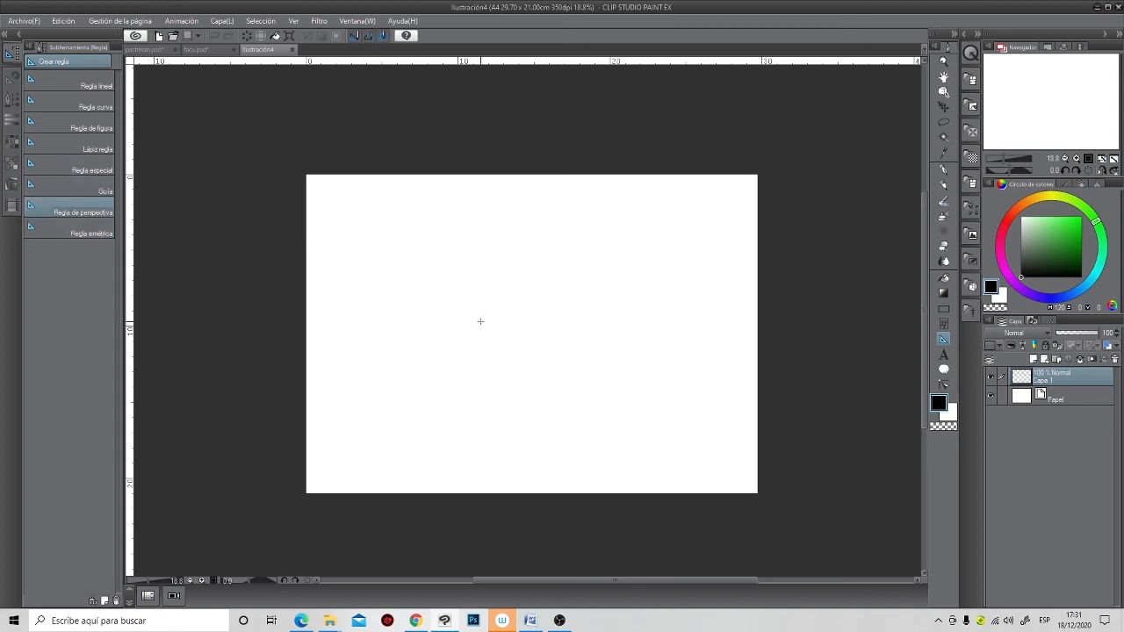
left_click_drag(481, 308, 494, 359)
left_click_drag(545, 191, 922, 192)
left_click_drag(494, 333, 655, 345)
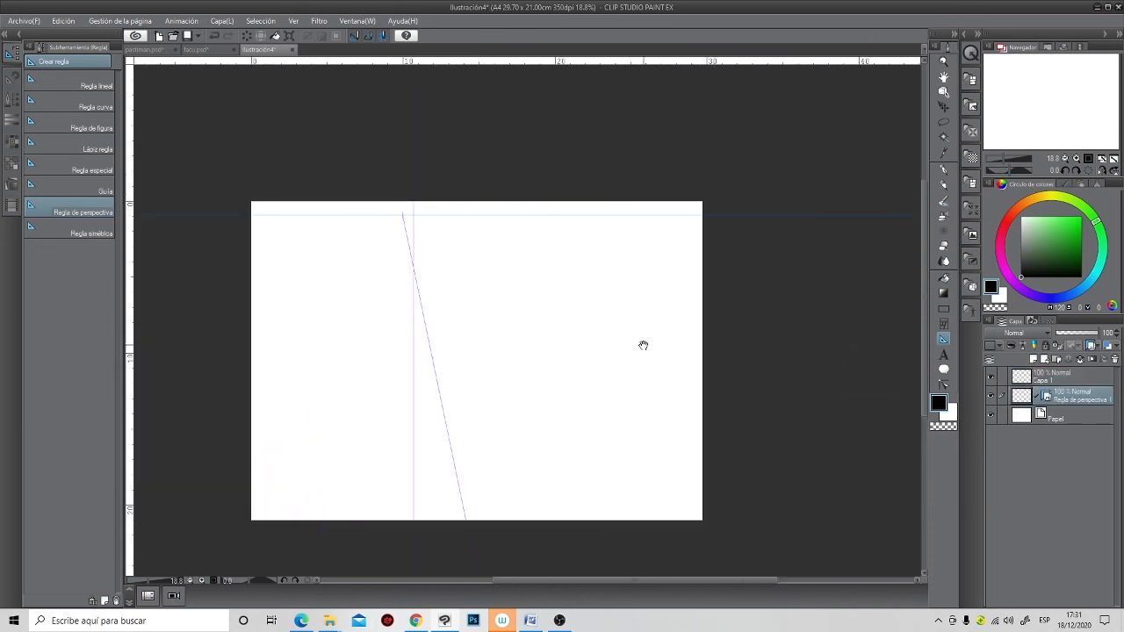
- With the Lápiz rugoso pencil, draw ruler-snapped lines fanning out from the vanishing point and a horizontal near the canvas's upper edge
left_click(944, 185)
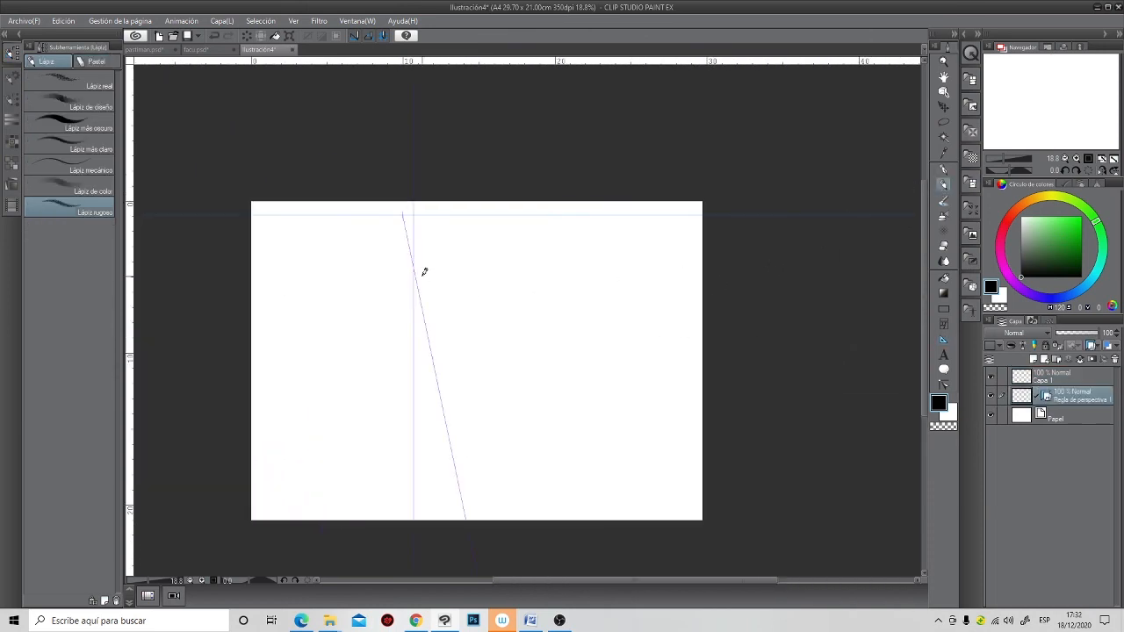
left_click_drag(446, 367, 472, 456)
left_click_drag(422, 281, 466, 426)
left_click_drag(436, 219, 688, 219)
left_click_drag(428, 274, 535, 408)
left_click_drag(437, 278, 532, 460)
left_click_drag(473, 274, 661, 432)
left_click_drag(538, 263, 702, 325)
- Sketch a box in perspective on the right half of the canvas with horizontal, vertical and converging lines
left_click_drag(485, 394, 743, 407)
left_click_drag(479, 349, 572, 351)
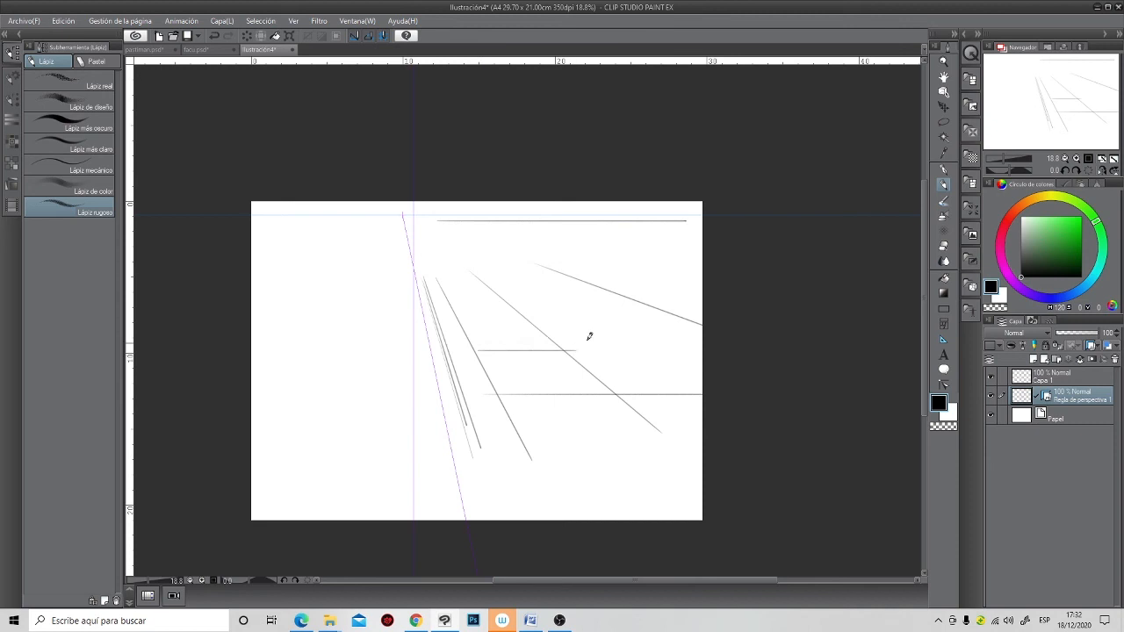
left_click_drag(566, 310, 566, 343)
left_click_drag(477, 348, 476, 313)
mouse_move(500, 393)
left_mouse_down()
mouse_move(505, 329)
mouse_move(390, 237)
left_mouse_up()
left_click_drag(649, 353, 423, 232)
left_click_drag(479, 310, 613, 310)
mouse_move(616, 384)
left_mouse_down()
mouse_move(623, 328)
mouse_move(478, 338)
left_mouse_up()
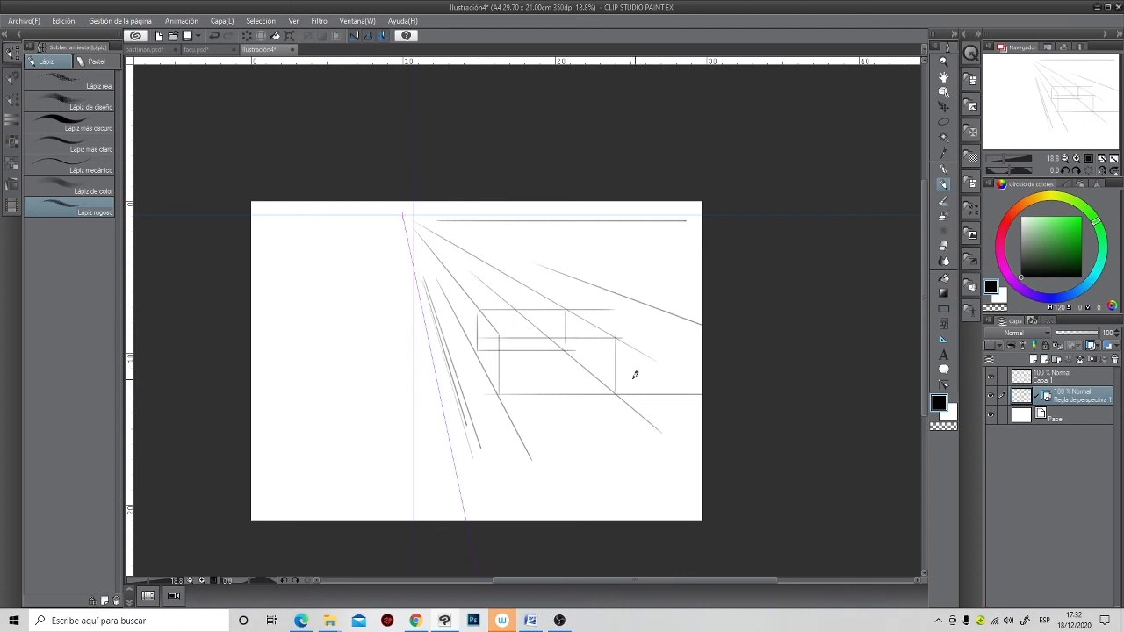
- Sketch a second, taller perspective box on the left half of the canvas, with its edges converging on the vanishing point
left_click_drag(391, 230, 274, 386)
mouse_move(390, 233)
left_mouse_down()
mouse_move(351, 349)
mouse_move(279, 439)
mouse_move(406, 417)
left_mouse_up()
left_click_drag(402, 226, 389, 429)
mouse_move(294, 414)
left_mouse_down()
mouse_move(292, 329)
mouse_move(402, 322)
left_mouse_up()
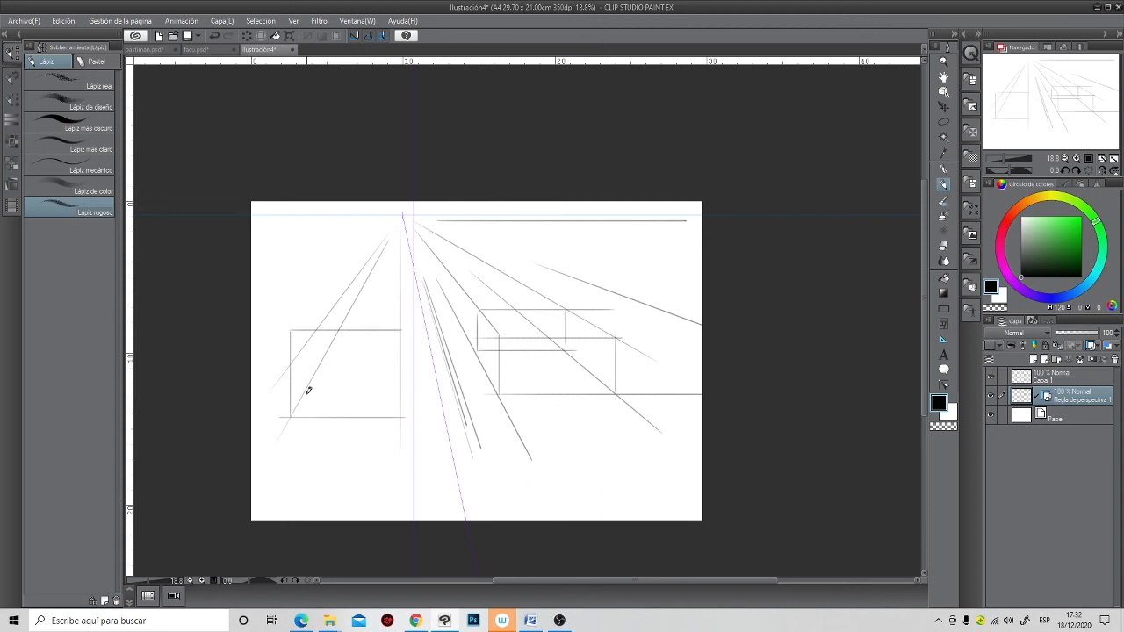
mouse_move(295, 405)
left_mouse_down()
mouse_move(328, 346)
mouse_move(340, 274)
mouse_move(395, 216)
left_mouse_up()
left_click_drag(400, 322, 402, 230)
left_click_drag(333, 288, 400, 289)
mouse_move(332, 289)
left_mouse_down()
mouse_move(330, 345)
mouse_move(402, 346)
left_mouse_up()
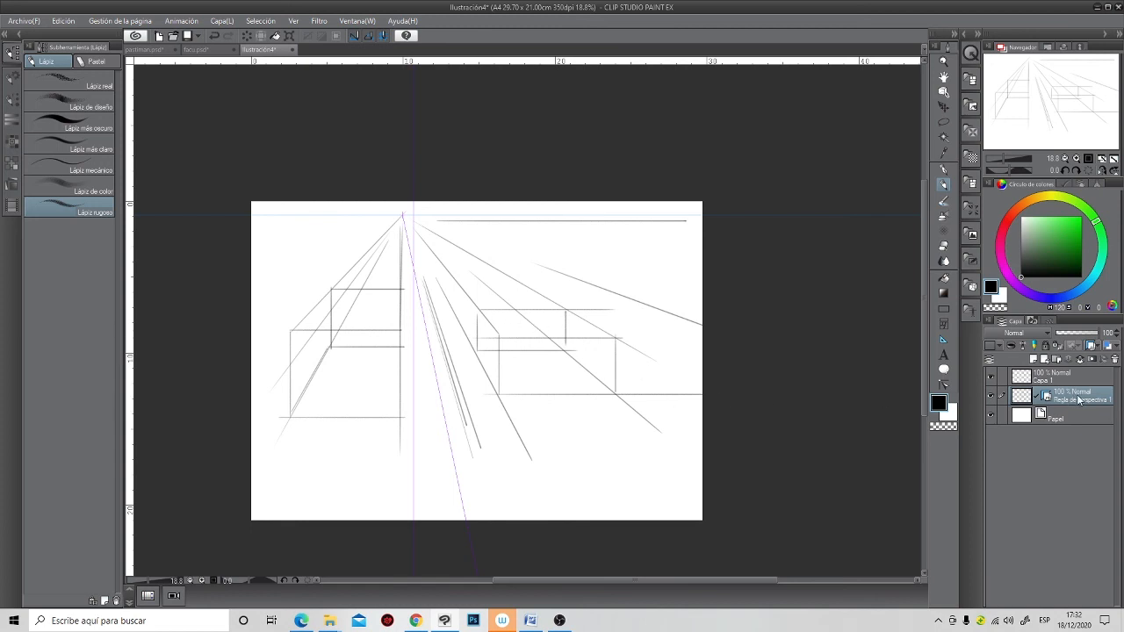
- Delete the perspective ruler layer with its sketch, then add a 1-point perspective ruler on a new layer above the paper
left_click(1115, 359)
left_click(1047, 382)
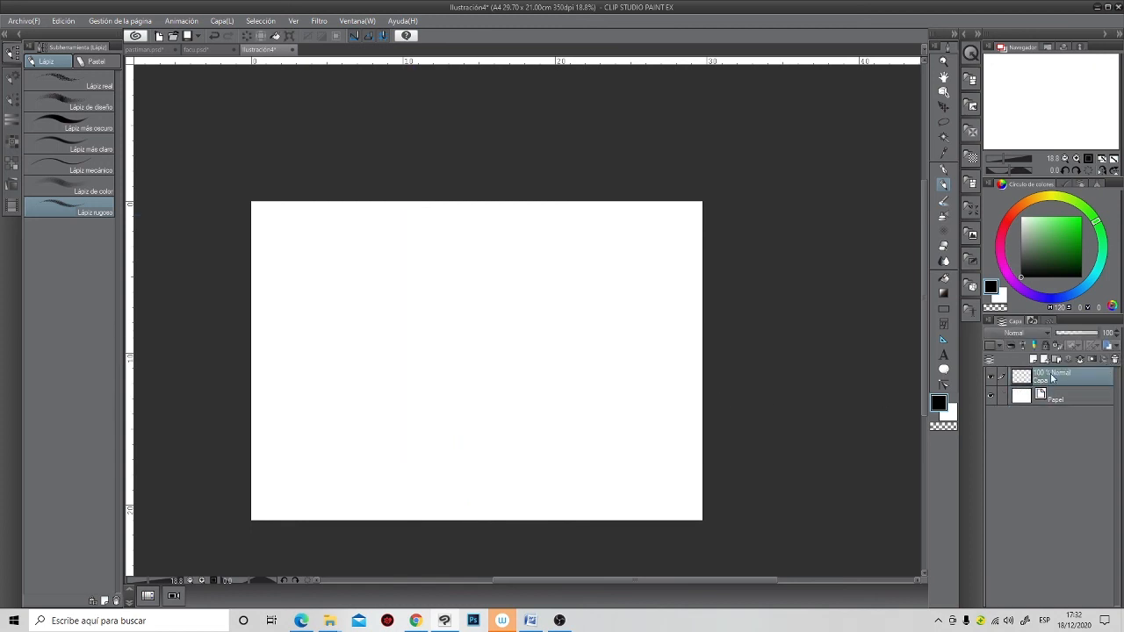
right_click(1040, 379)
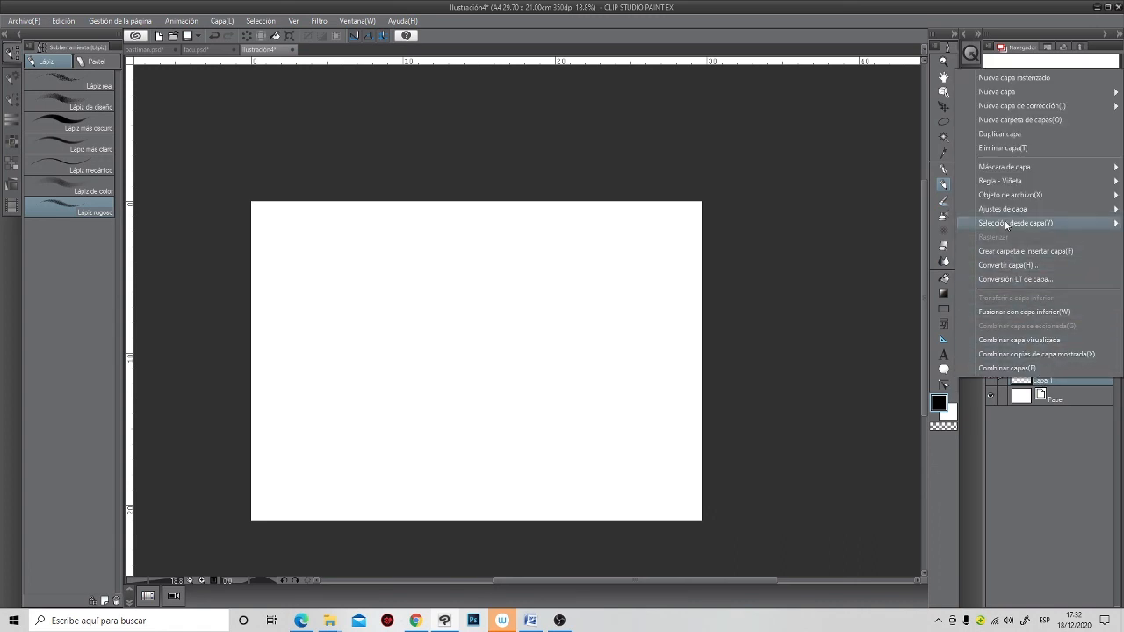
mouse_move(1002, 183)
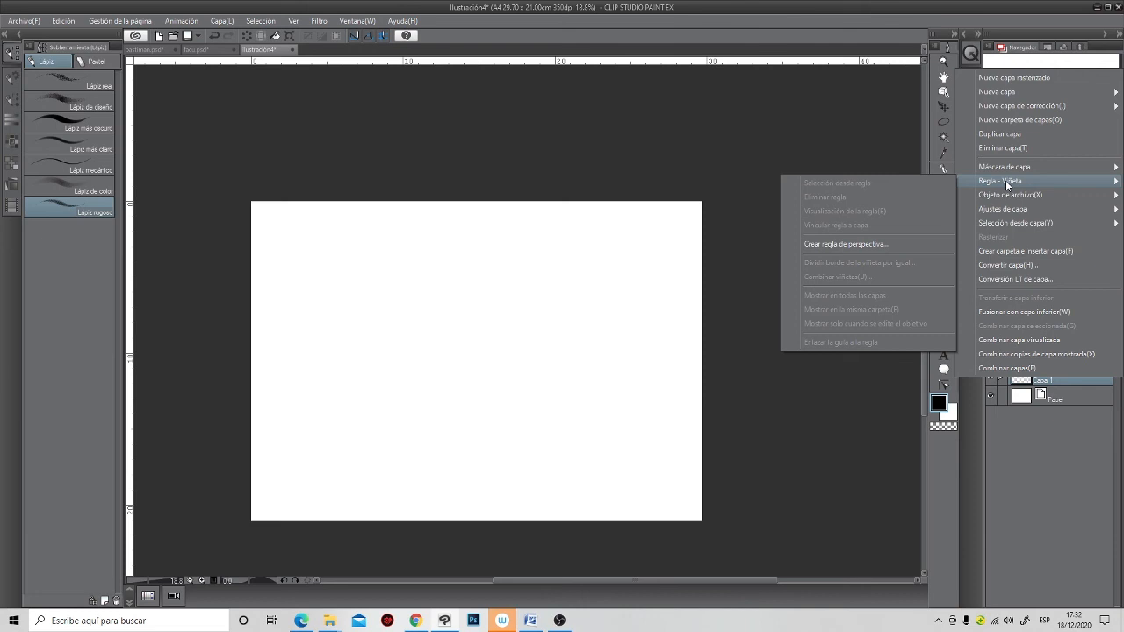
left_click(865, 244)
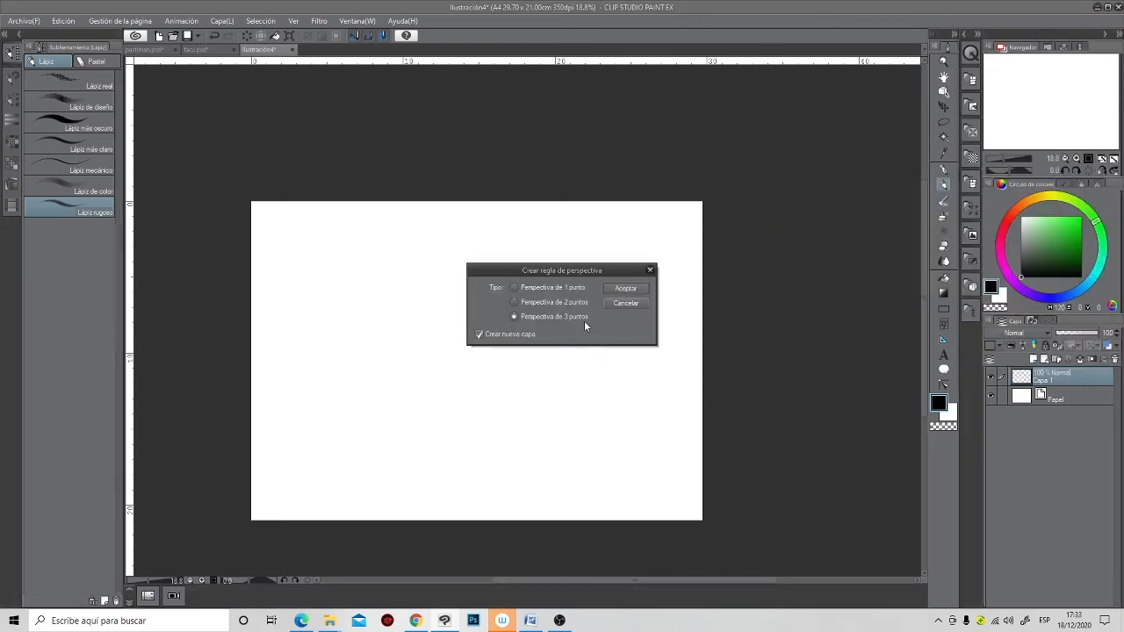
left_click(516, 289)
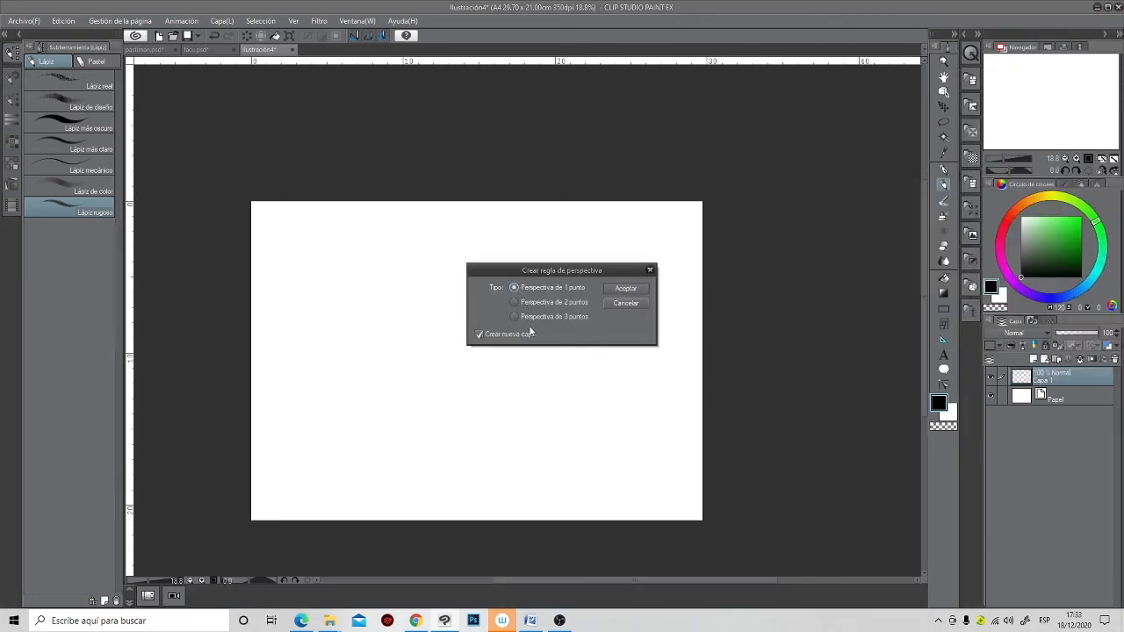
left_click(622, 289)
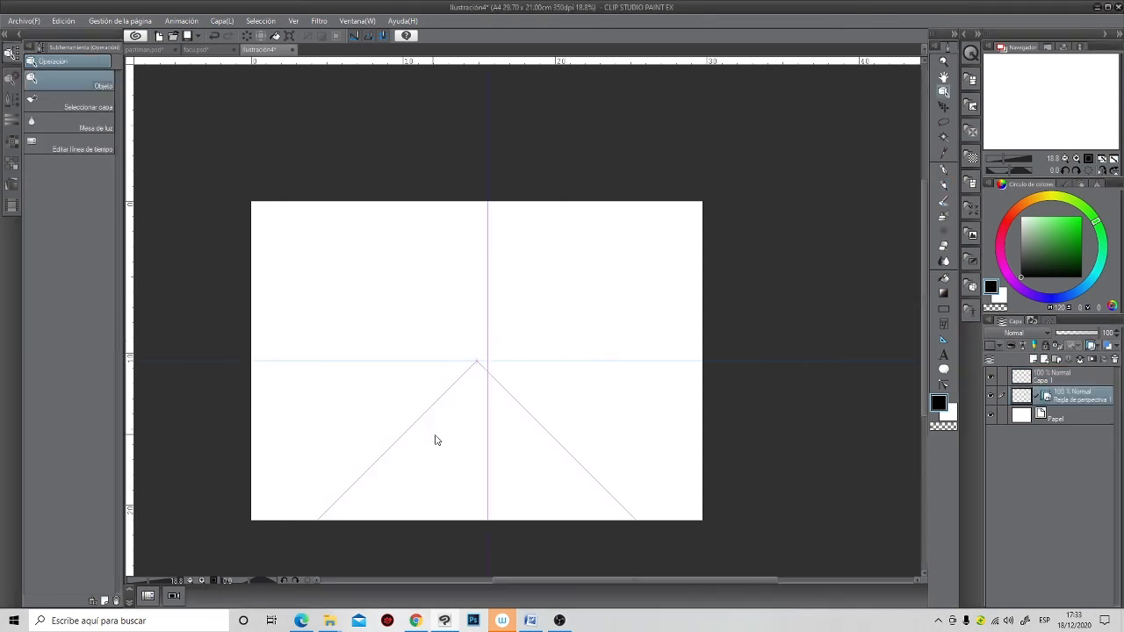
- With the pencil, sketch a one-point perspective box below the horizon line, with edges converging on the central vanishing point
left_click(943, 185)
mouse_move(413, 431)
left_mouse_down()
mouse_move(517, 436)
mouse_move(420, 399)
mouse_move(414, 384)
mouse_move(523, 392)
mouse_move(527, 383)
mouse_move(528, 431)
left_mouse_up()
mouse_move(414, 383)
left_mouse_down()
mouse_move(468, 358)
mouse_move(511, 366)
mouse_move(448, 389)
left_mouse_up()
left_click_drag(413, 435, 473, 360)
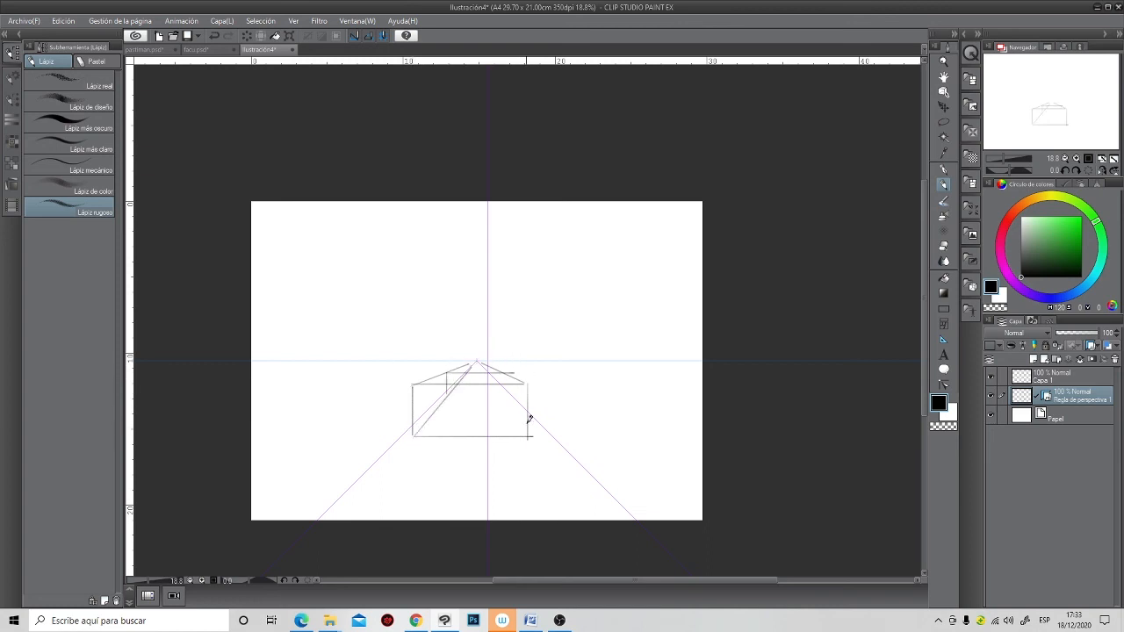
left_click_drag(529, 434, 498, 392)
mouse_move(506, 370)
left_mouse_down()
mouse_move(449, 394)
mouse_move(448, 371)
mouse_move(505, 372)
left_mouse_up()
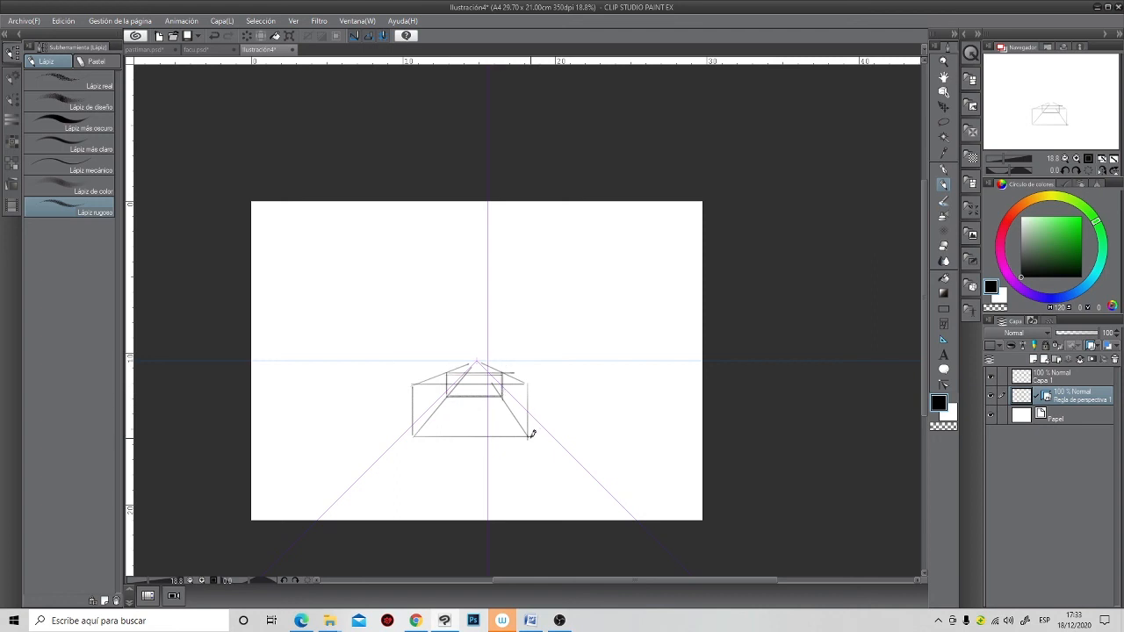
left_click_drag(531, 409, 527, 378)
- Sketch a second box in the canvas's upper left area, with its edges receding down to the vanishing point
mouse_move(331, 263)
left_mouse_down()
mouse_move(331, 226)
mouse_move(413, 226)
mouse_move(412, 266)
mouse_move(423, 266)
mouse_move(473, 351)
left_mouse_up()
left_click_drag(414, 224, 470, 349)
left_click_drag(330, 265, 474, 347)
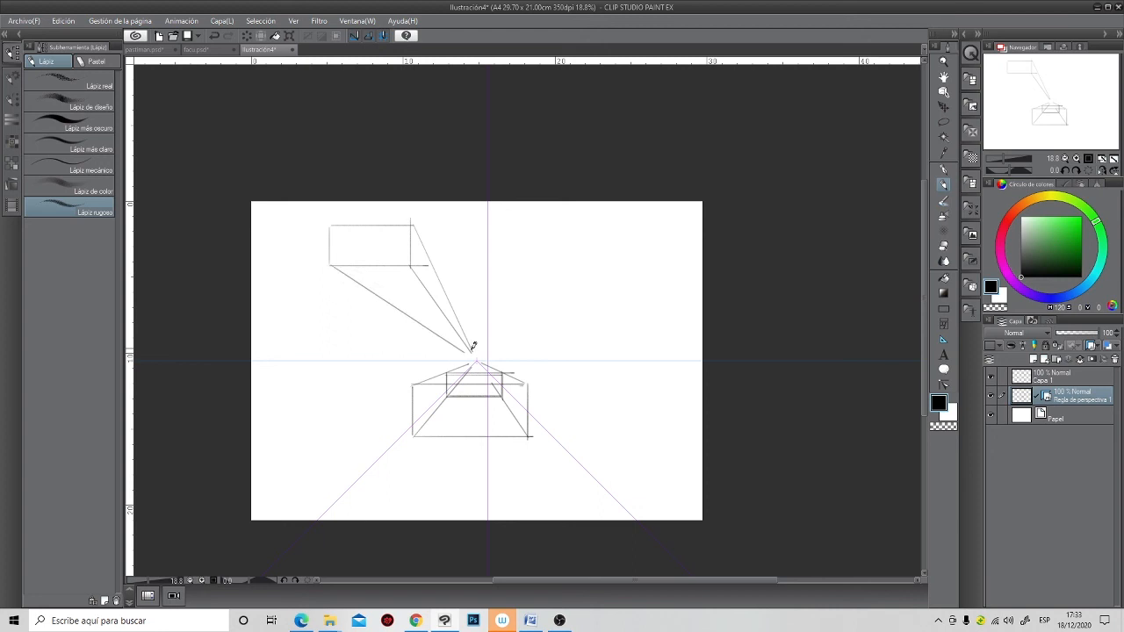
left_click_drag(331, 226, 474, 351)
mouse_move(371, 288)
left_mouse_down()
mouse_move(427, 288)
mouse_move(430, 265)
mouse_move(429, 285)
left_mouse_up()
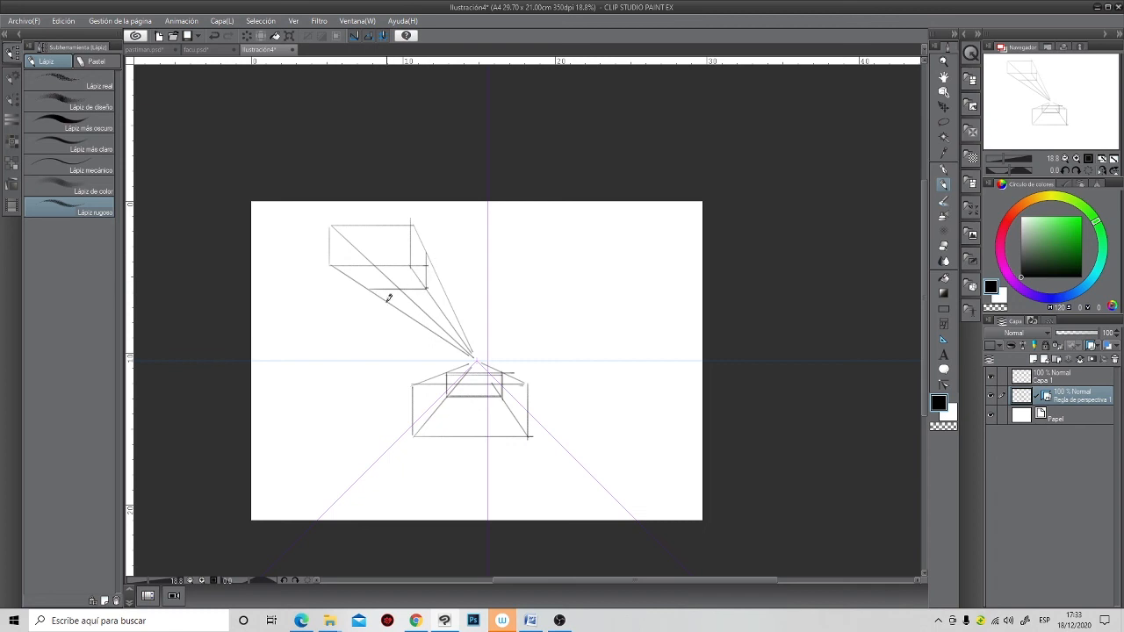
- Sketch a rectangle above the horizon on the canvas's right half and connect its corners to the vanishing point
mouse_move(562, 313)
left_mouse_down()
mouse_move(562, 277)
mouse_move(642, 278)
mouse_move(646, 321)
left_mouse_up()
left_click_drag(564, 316, 489, 365)
left_click_drag(566, 278, 471, 373)
left_click_drag(642, 277, 548, 325)
left_click_drag(642, 320, 451, 372)
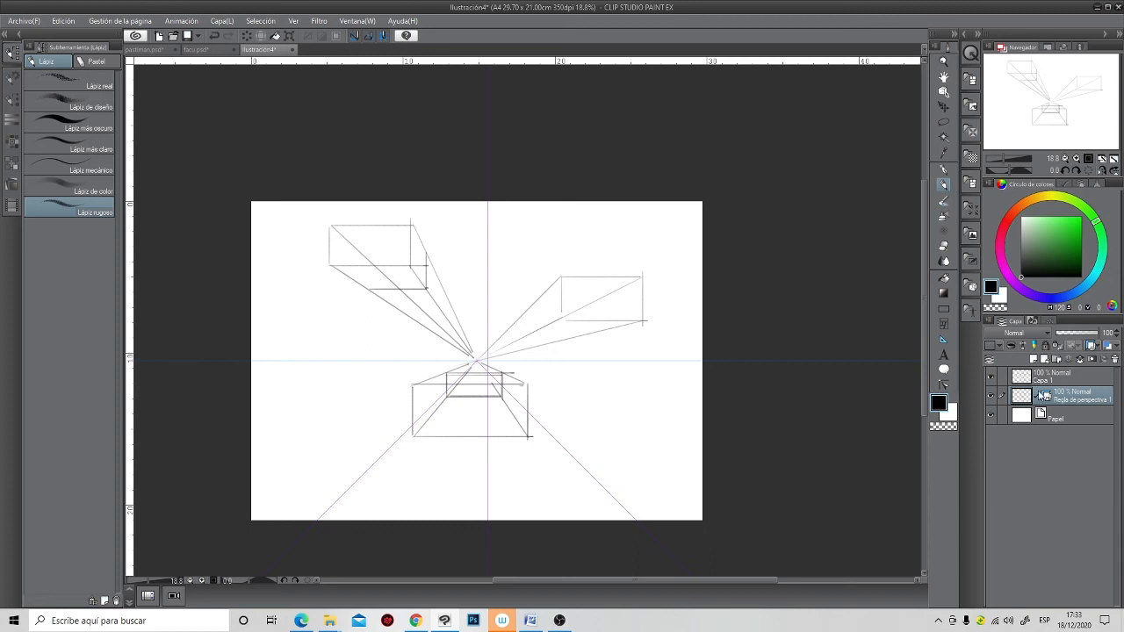
- Hide the 1-point ruler layer and create a 2-point perspective ruler on a new layer
left_click(992, 395)
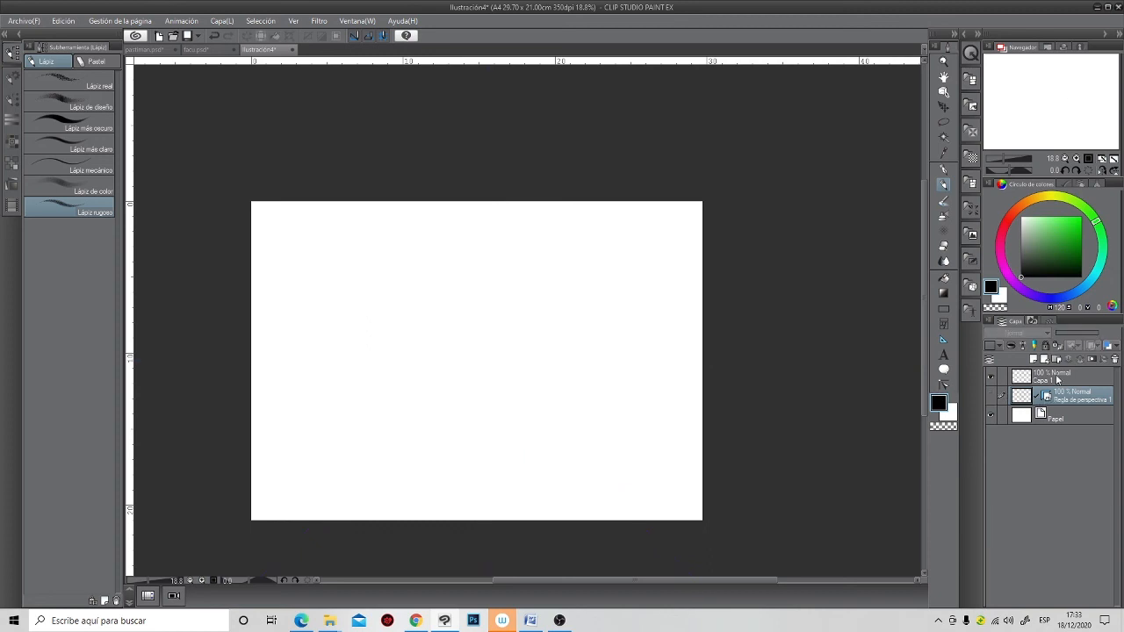
left_click(1057, 378)
right_click(1058, 378)
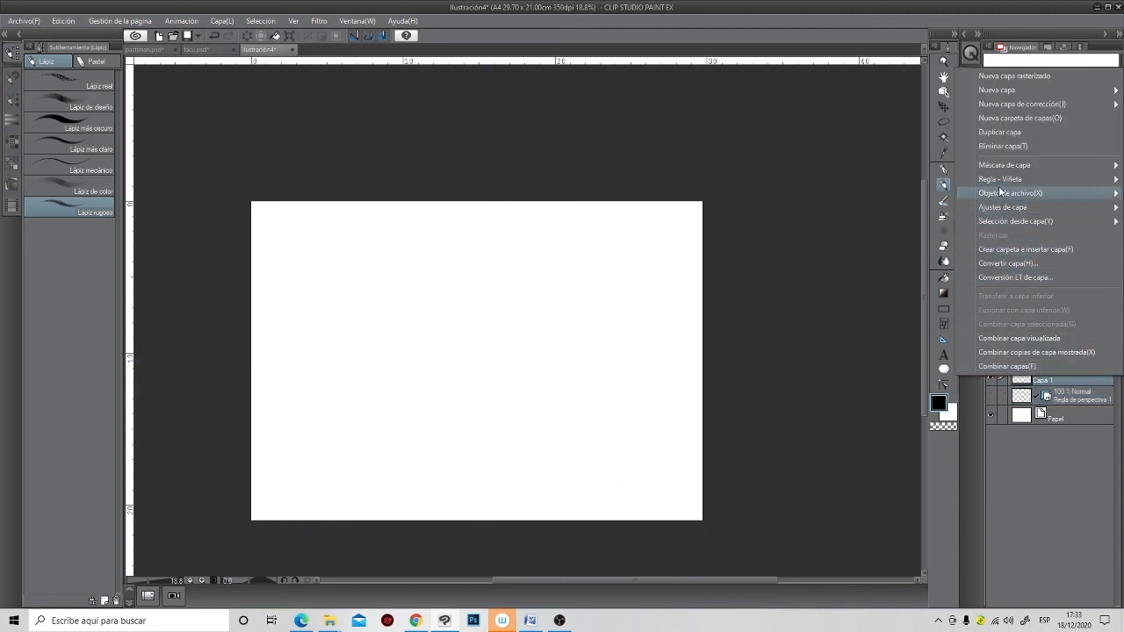
mouse_move(1001, 180)
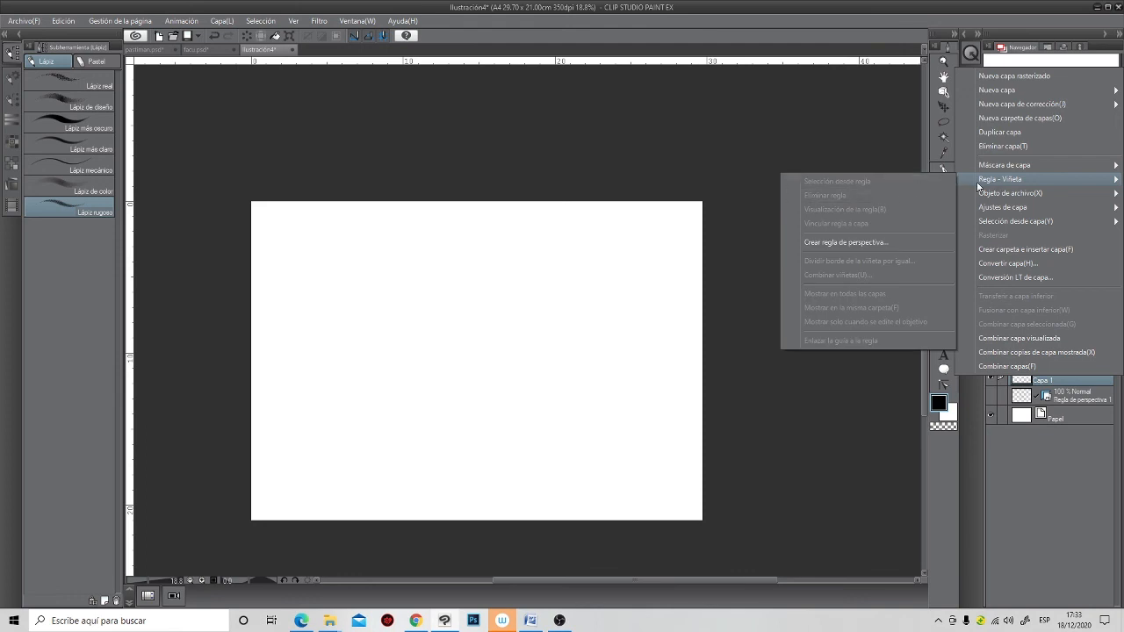
left_click(846, 242)
left_click(515, 303)
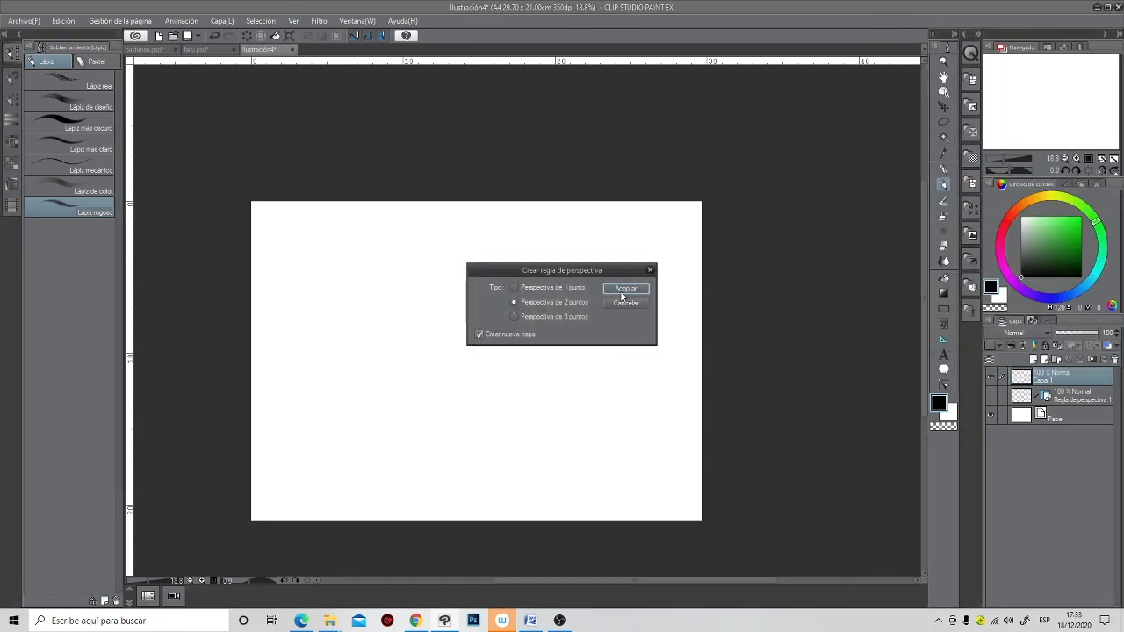
left_click(625, 289)
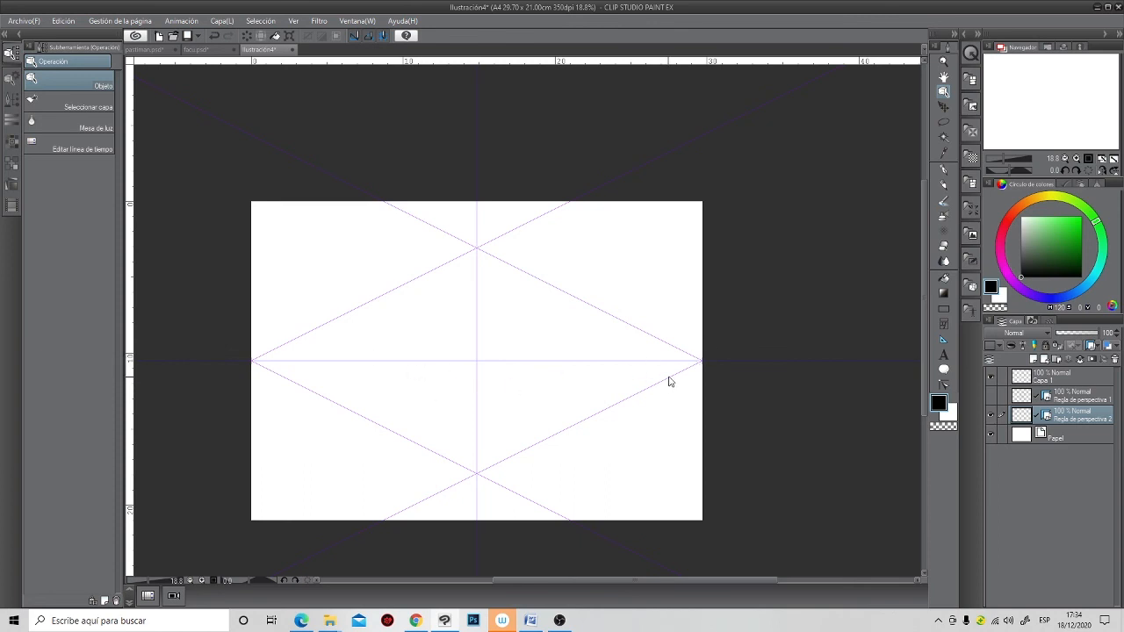
- With the Lápiz rugoso pencil, sketch the left face of a box above the horizon in two-point perspective
left_click(943, 185)
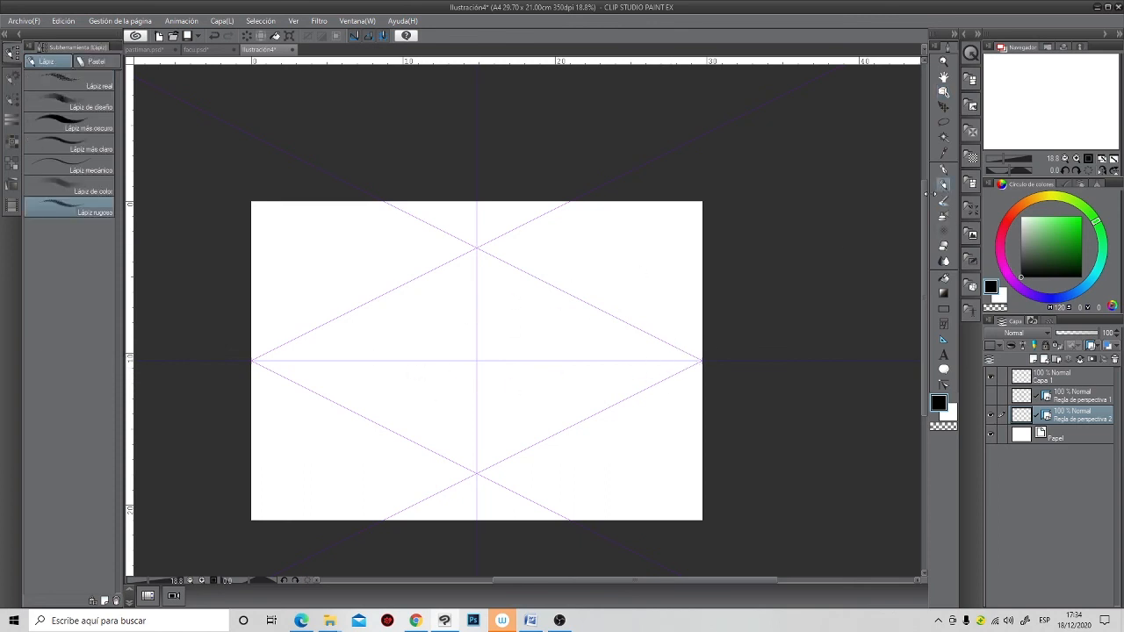
left_click_drag(375, 297, 438, 259)
left_click_drag(389, 286, 416, 271)
scroll(395, 294, "up", 3)
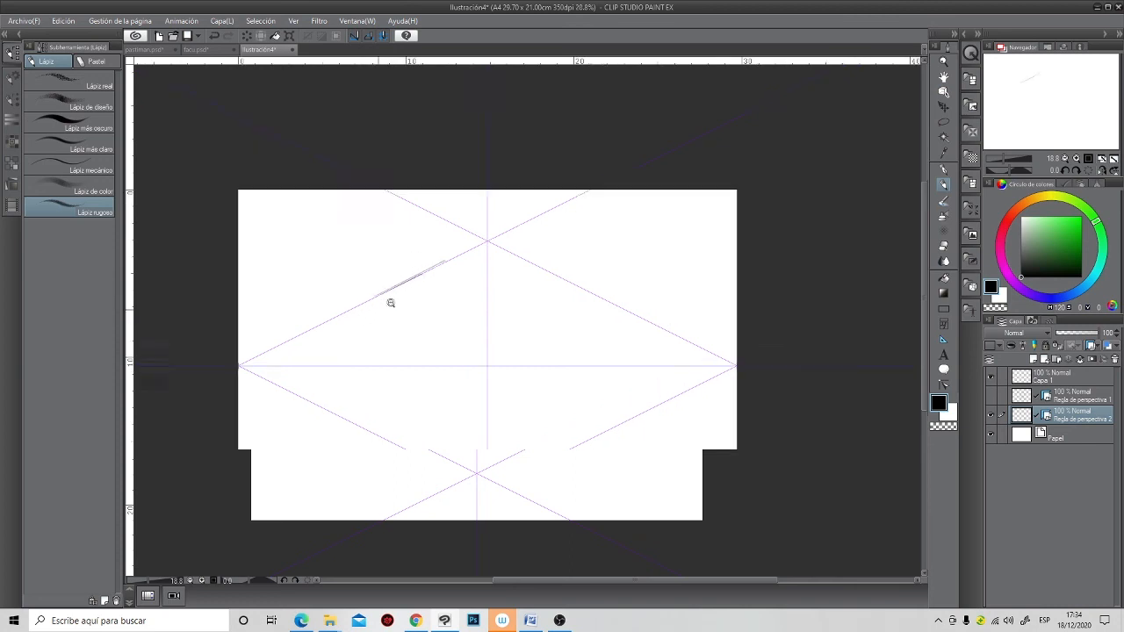
scroll(386, 277, "down", 2)
mouse_move(377, 282)
left_mouse_down()
mouse_move(476, 228)
mouse_move(475, 307)
left_mouse_up()
left_click_drag(477, 230, 475, 325)
mouse_move(377, 281)
left_mouse_down()
mouse_move(376, 313)
mouse_move(495, 326)
left_mouse_up()
- Try to add the box's right face with edges receding to the right vanishing point and base lines to the left one
left_click_drag(479, 232, 743, 327)
left_click_drag(479, 324, 720, 275)
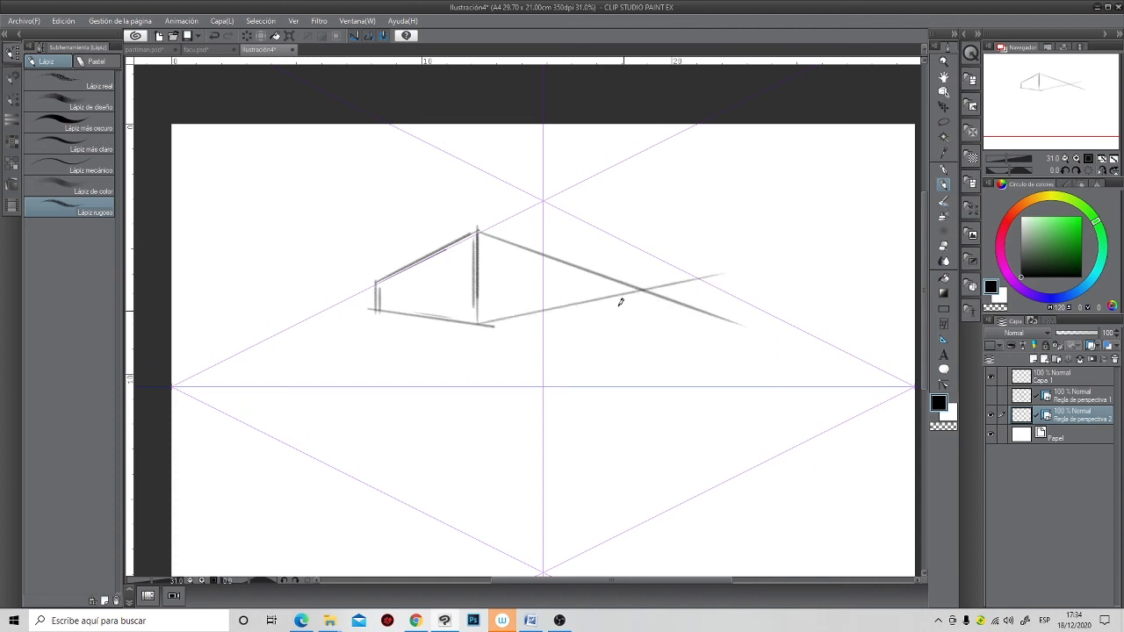
key("ctrl+z")
left_click_drag(477, 323, 690, 355)
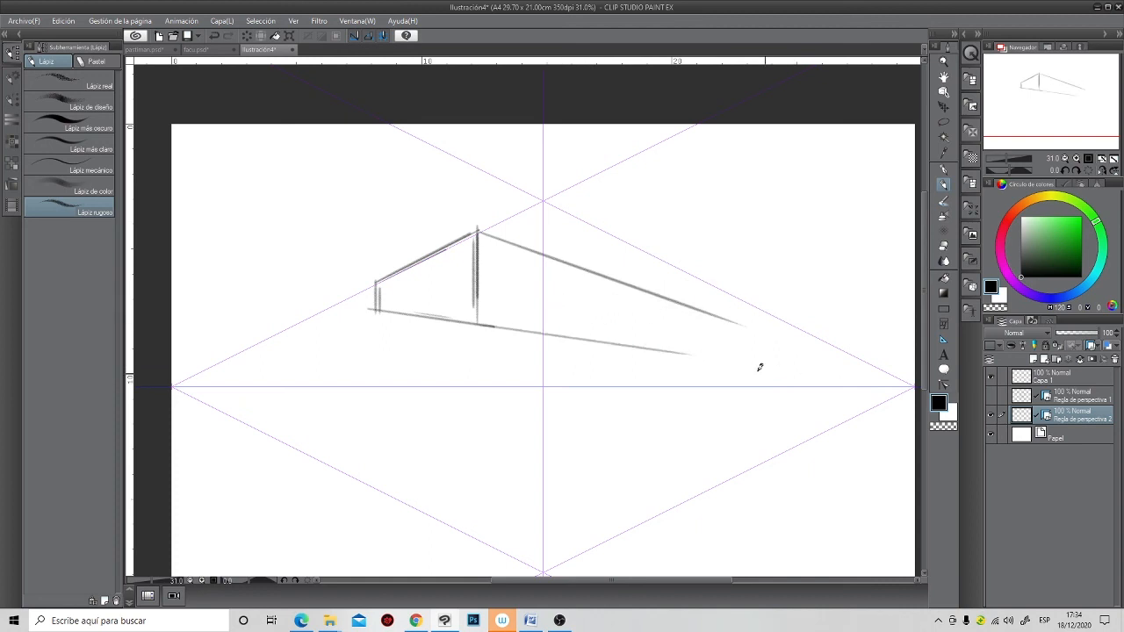
left_click_drag(588, 268, 587, 339)
left_click_drag(378, 308, 210, 369)
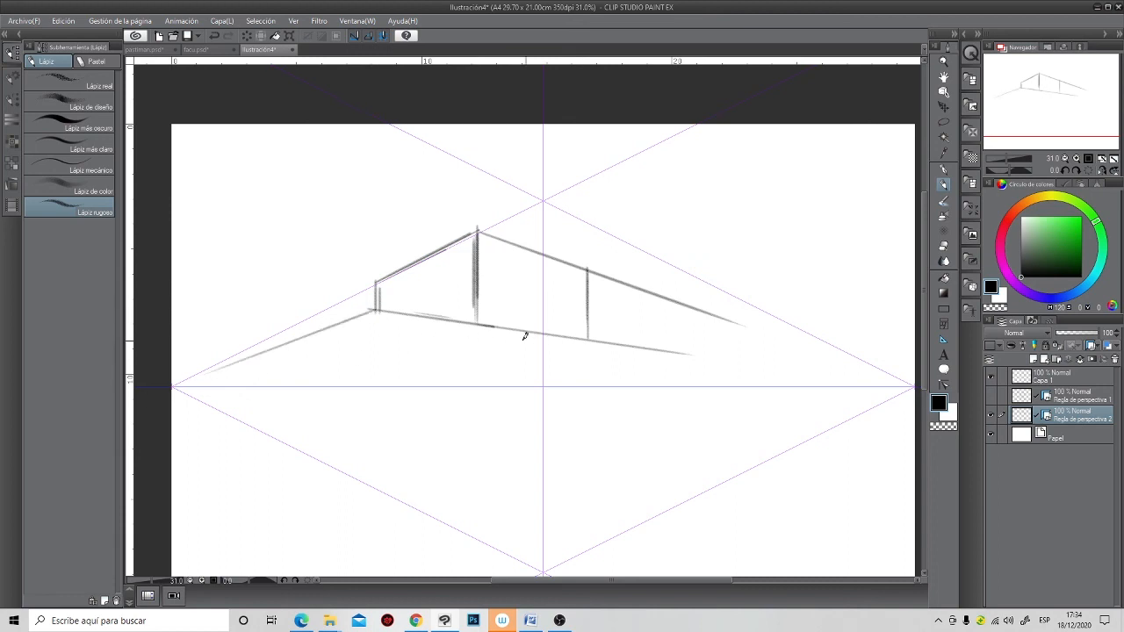
left_click_drag(482, 321, 228, 374)
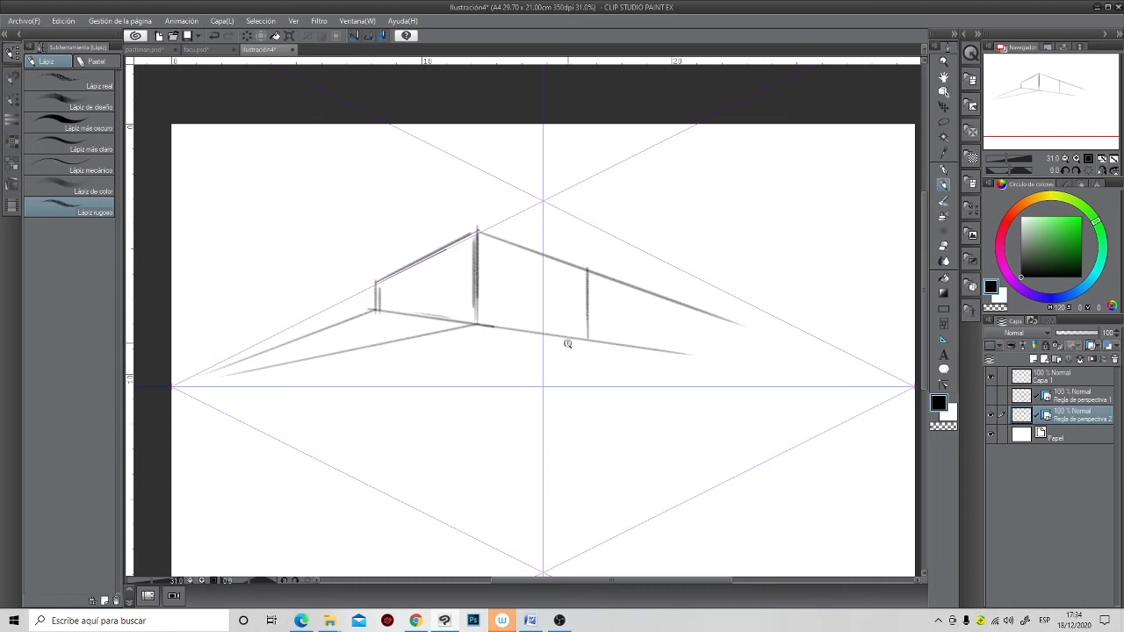
- Undo the pencil strokes of the box's right face and base
scroll(570, 343, "down", 2)
key("ctrl+z")
key("ctrl+z")
key("ctrl+z")
key("ctrl+z")
key("ctrl+z")
key("ctrl+z")
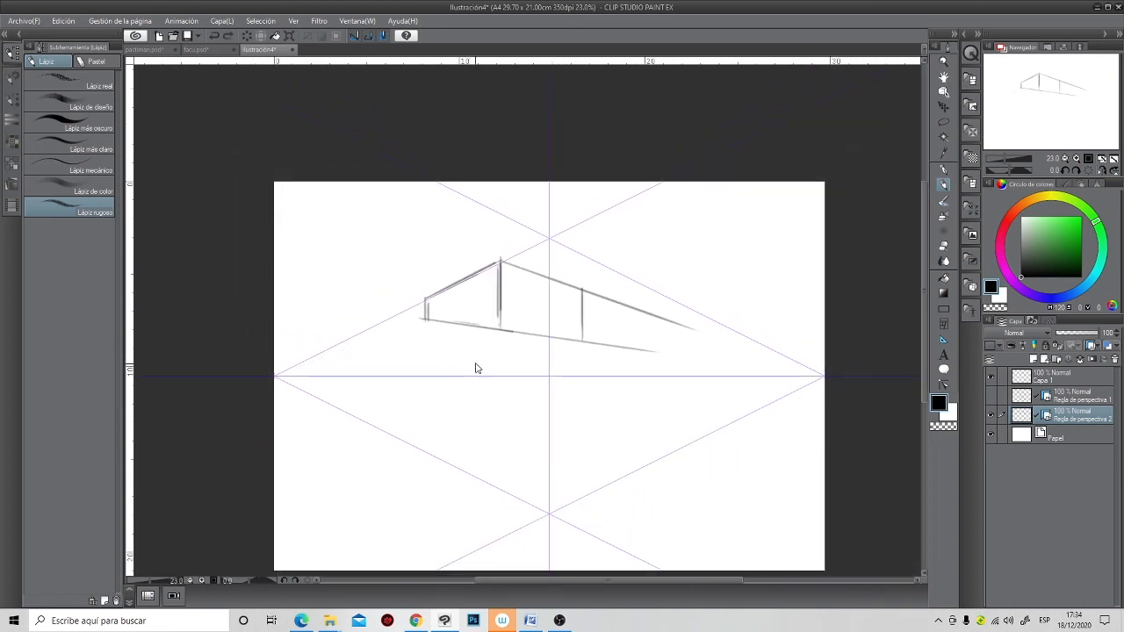
key("ctrl+z")
key("ctrl+z")
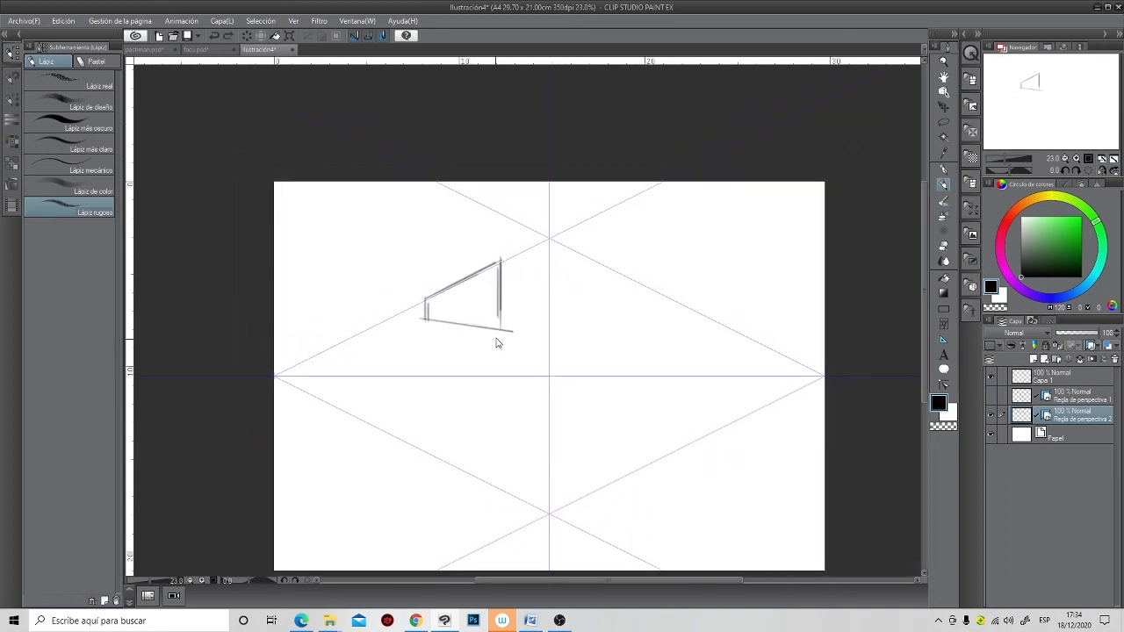
- Redraw the box's lower edges, right face and underside with lines converging on both vanishing points
left_click_drag(427, 298, 427, 342)
left_click_drag(313, 369, 504, 334)
left_click_drag(500, 262, 724, 341)
left_click_drag(506, 334, 794, 371)
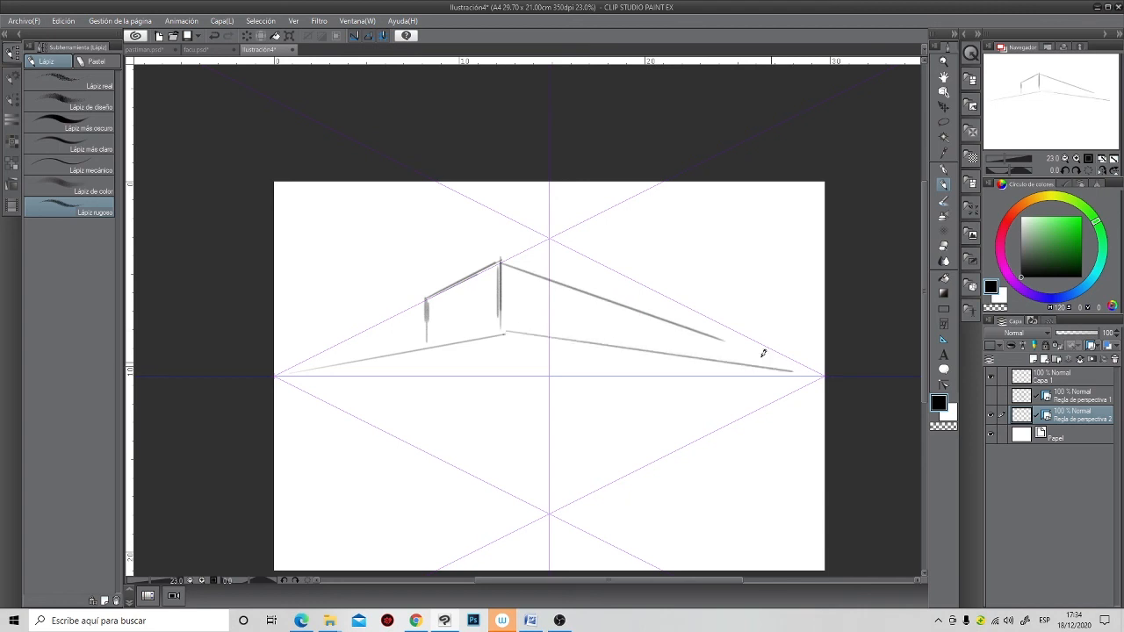
left_click_drag(579, 286, 577, 338)
mouse_move(427, 301)
left_mouse_down()
mouse_move(428, 342)
mouse_move(505, 336)
left_mouse_up()
left_click_drag(578, 341, 302, 373)
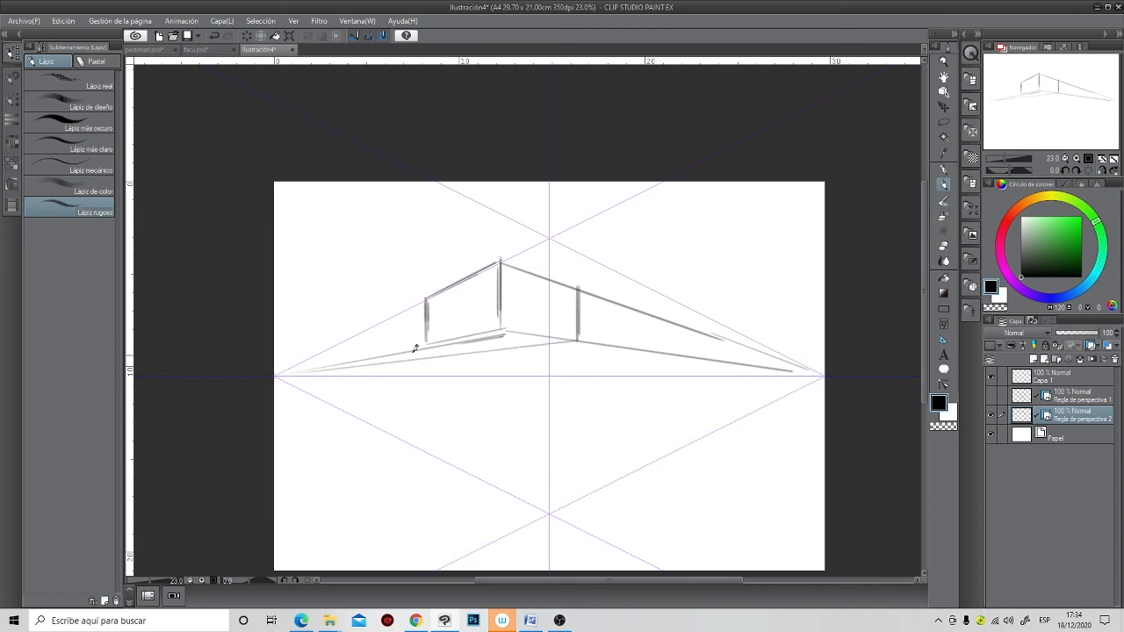
left_click_drag(429, 345, 794, 372)
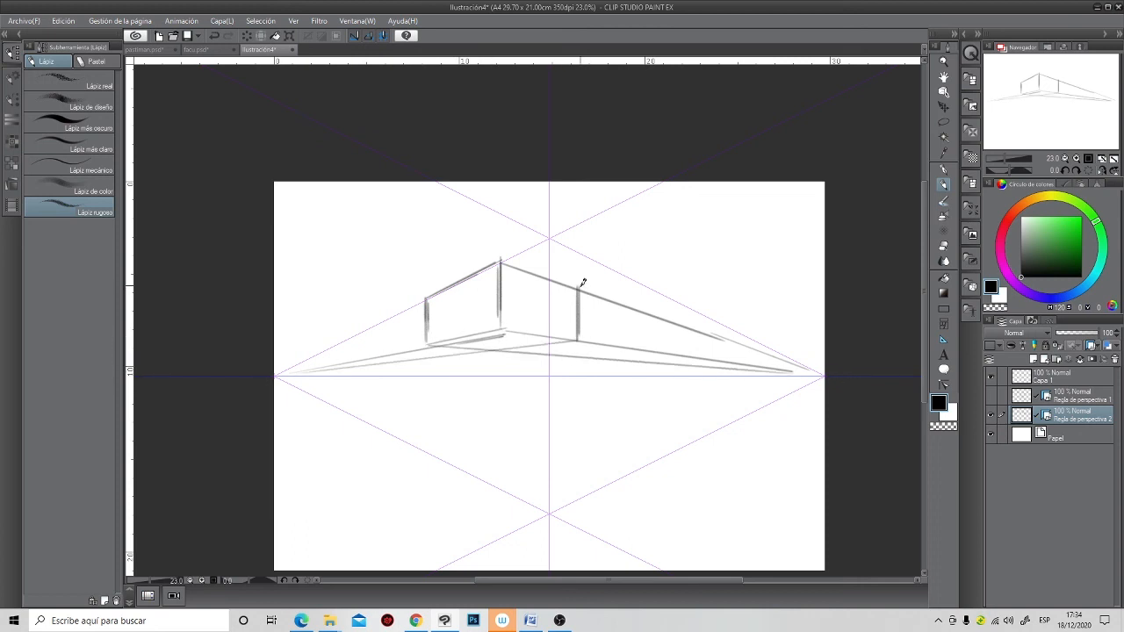
- Sketch the long front face of a second box at the canvas's lower right and run its corners to the right vanishing point
scroll(527, 351, "down", 3)
mouse_move(589, 377)
left_mouse_down()
mouse_move(589, 407)
mouse_move(796, 323)
left_mouse_up()
key("ctrl+z")
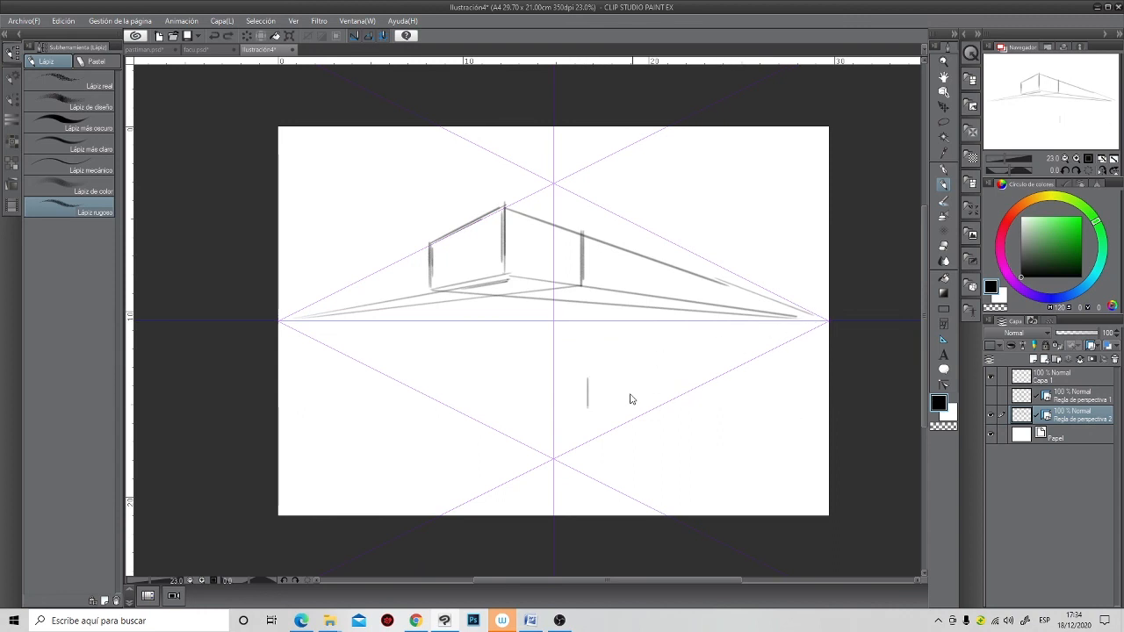
mouse_move(588, 377)
left_mouse_down()
mouse_move(611, 378)
mouse_move(642, 430)
mouse_move(737, 454)
left_mouse_up()
left_click_drag(739, 404, 738, 453)
left_click_drag(738, 404, 823, 325)
left_click_drag(590, 377, 826, 323)
left_click_drag(739, 451, 826, 323)
- Close the lower right box with its back edge, a hidden base line and two rear verticals
left_click_drag(644, 360, 806, 382)
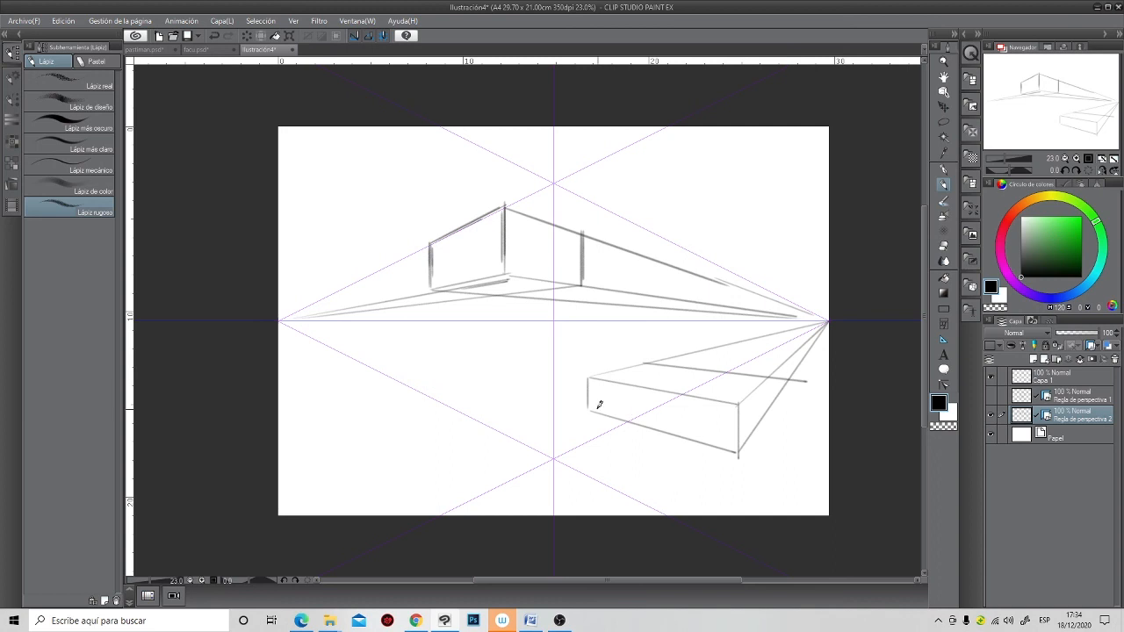
left_click_drag(590, 407, 826, 323)
left_click_drag(646, 362, 646, 383)
left_click_drag(772, 373, 770, 404)
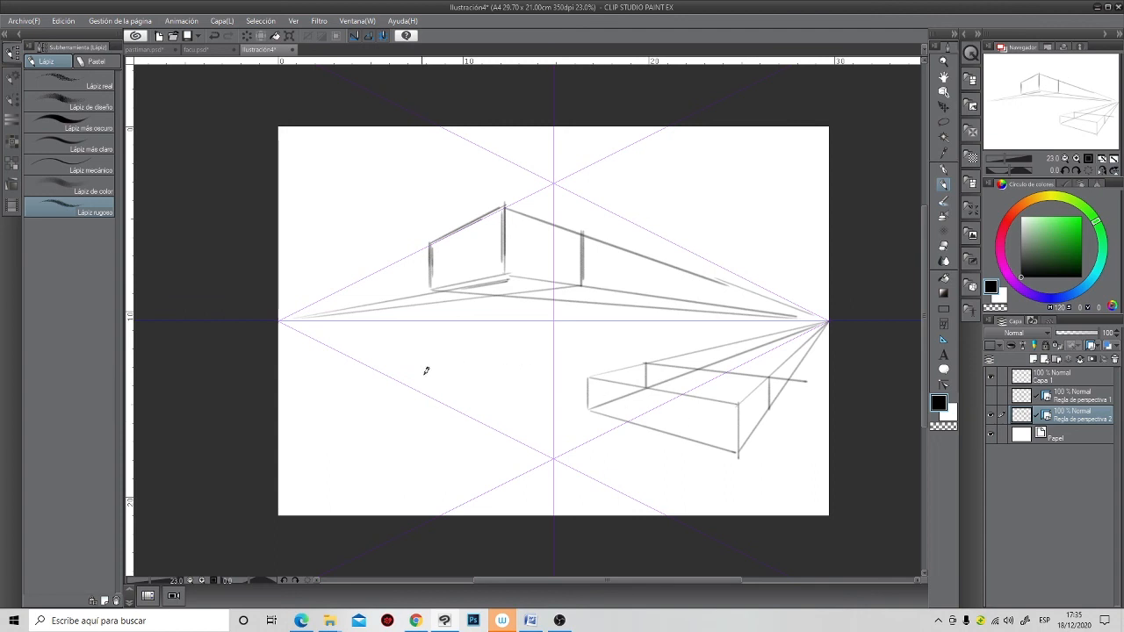
- Sketch a third, smaller box below the horizon left of the previous one, with edges receding to both vanishing points
mouse_move(454, 392)
left_mouse_down()
mouse_move(450, 359)
mouse_move(520, 373)
mouse_move(777, 323)
left_mouse_up()
mouse_move(519, 375)
left_mouse_down()
mouse_move(520, 409)
mouse_move(320, 338)
left_mouse_up()
left_click_drag(453, 360, 698, 337)
mouse_move(539, 376)
left_mouse_down()
mouse_move(539, 418)
mouse_move(618, 373)
mouse_move(712, 358)
left_mouse_up()
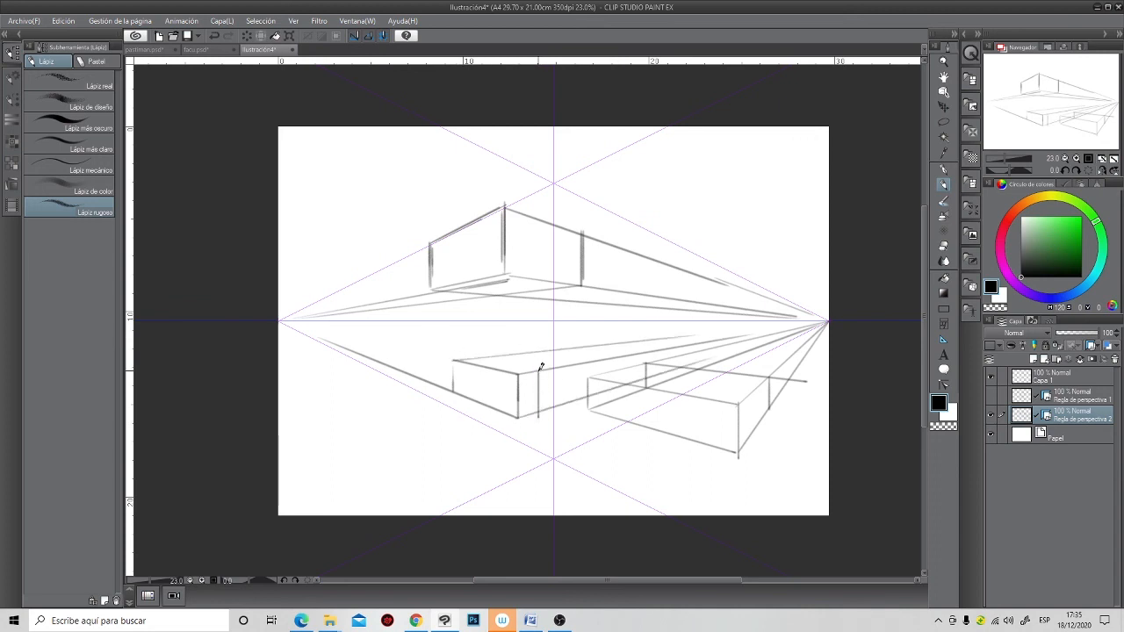
left_click_drag(540, 365, 346, 352)
left_click_drag(455, 361, 453, 385)
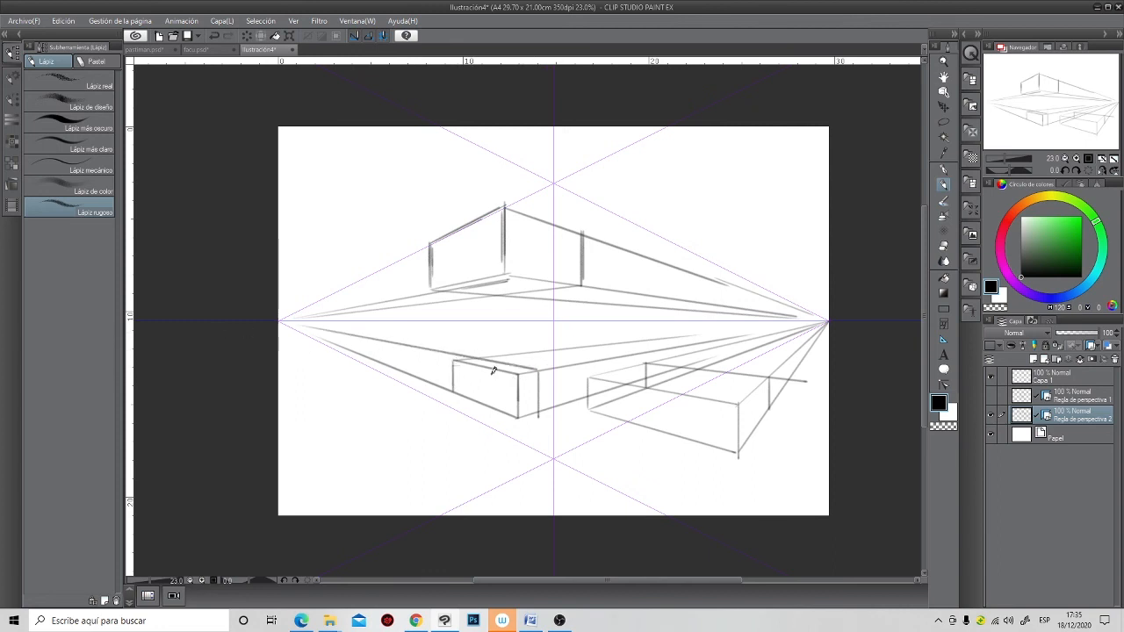
- Sketch a fourth small box near the canvas's upper right, with its edges receding to both vanishing points
mouse_move(701, 165)
left_mouse_down()
mouse_move(701, 195)
mouse_move(534, 232)
mouse_move(290, 318)
left_mouse_up()
left_click_drag(702, 191, 319, 319)
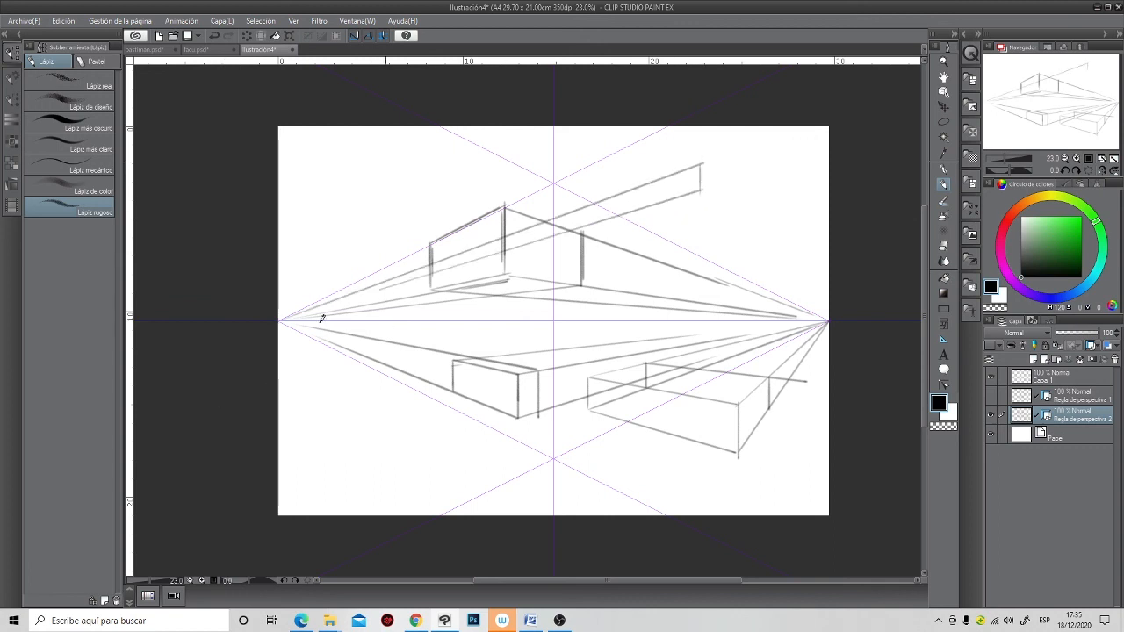
mouse_move(703, 162)
left_mouse_down()
mouse_move(751, 147)
mouse_move(775, 257)
mouse_move(826, 320)
left_mouse_up()
key("ctrl+z")
left_click_drag(702, 188, 826, 321)
mouse_move(660, 178)
left_mouse_down()
mouse_move(659, 200)
mouse_move(826, 321)
left_mouse_up()
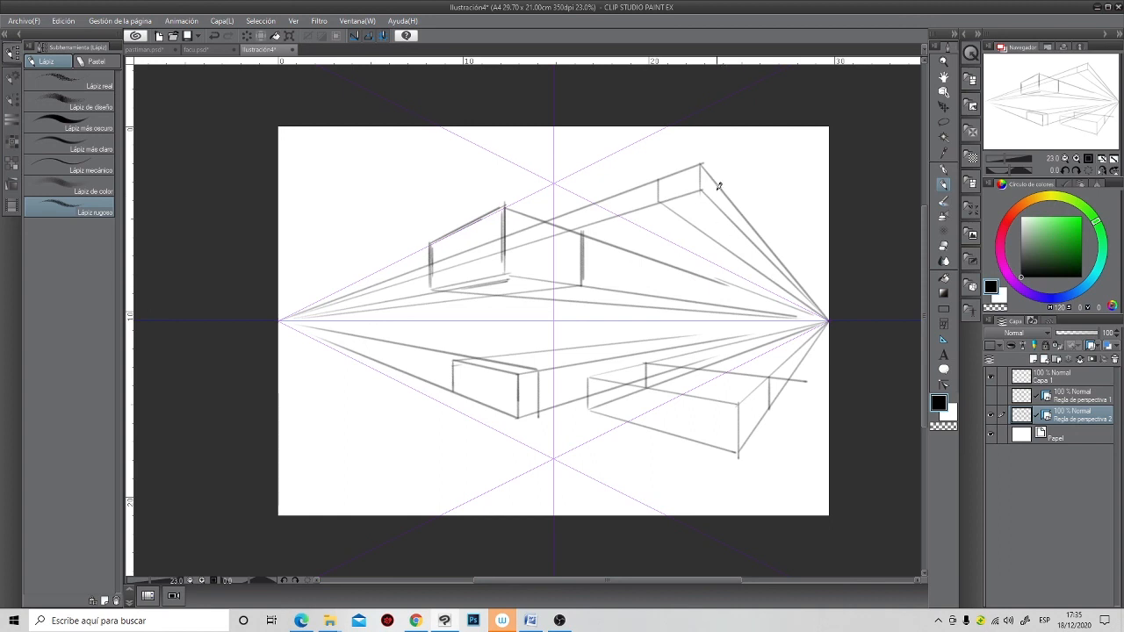
mouse_move(718, 187)
left_mouse_down()
mouse_move(717, 207)
mouse_move(474, 272)
left_mouse_up()
- Ink the edges of the upper right box in black with the G pen, following the perspective ruler
left_click(943, 169)
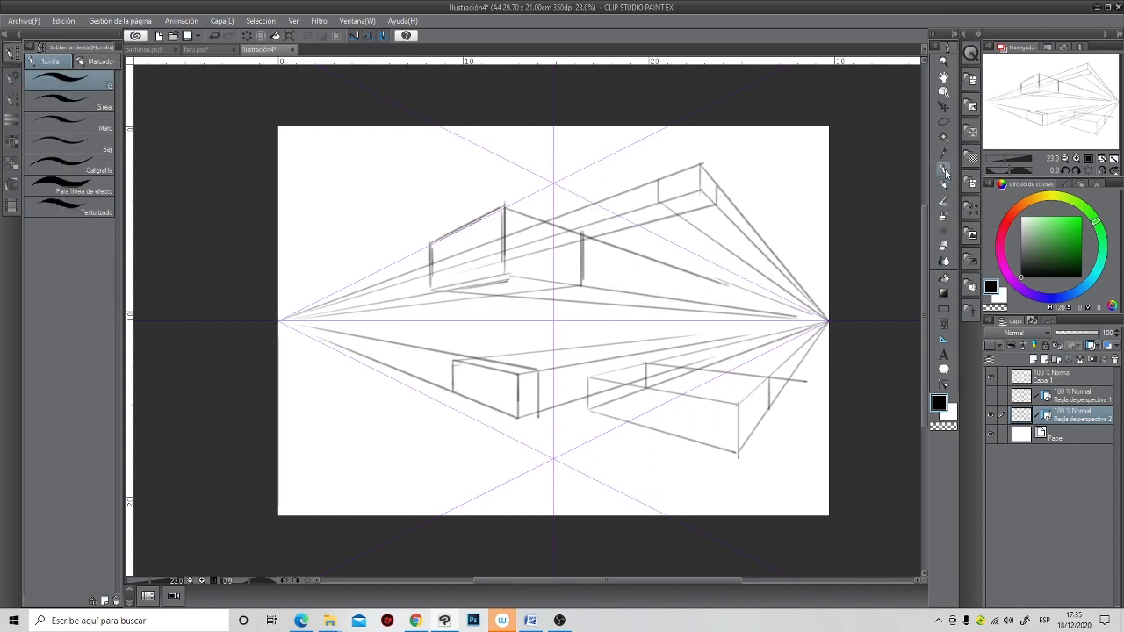
scroll(672, 217, "up", 3)
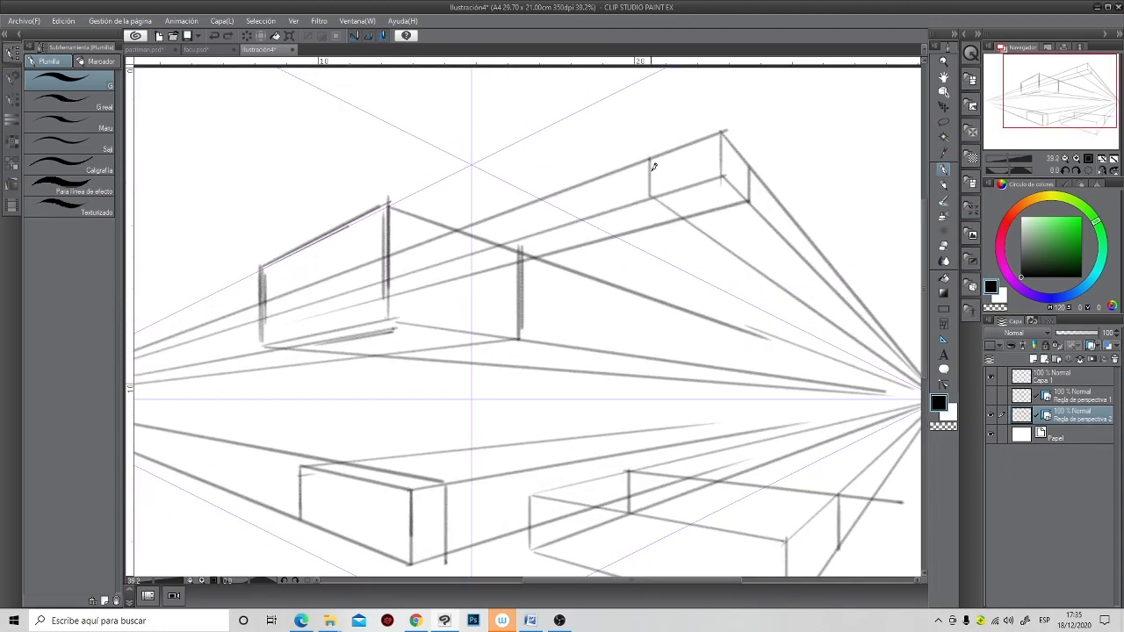
mouse_move(650, 156)
left_mouse_down()
mouse_move(651, 199)
mouse_move(721, 172)
mouse_move(722, 131)
mouse_move(713, 134)
mouse_move(751, 165)
mouse_move(753, 195)
mouse_move(738, 187)
mouse_move(750, 201)
left_mouse_up()
key("ctrl+z")
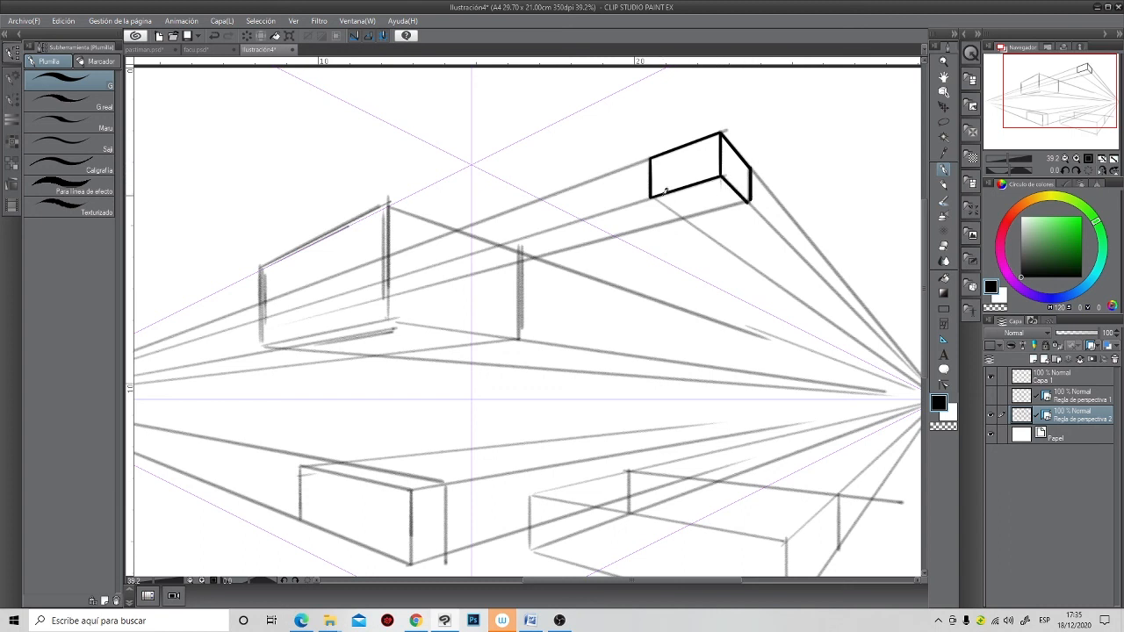
mouse_move(652, 197)
left_mouse_down()
mouse_move(686, 218)
mouse_move(748, 200)
left_mouse_up()
- Ink the two faces and the underside of the large upper left box with the G pen
left_click_drag(454, 338, 607, 319)
mouse_move(545, 184)
left_mouse_down()
mouse_move(539, 303)
mouse_move(675, 315)
mouse_move(676, 224)
mouse_move(548, 182)
mouse_move(416, 252)
mouse_move(415, 327)
mouse_move(543, 305)
left_mouse_up()
left_click_drag(674, 322, 530, 337)
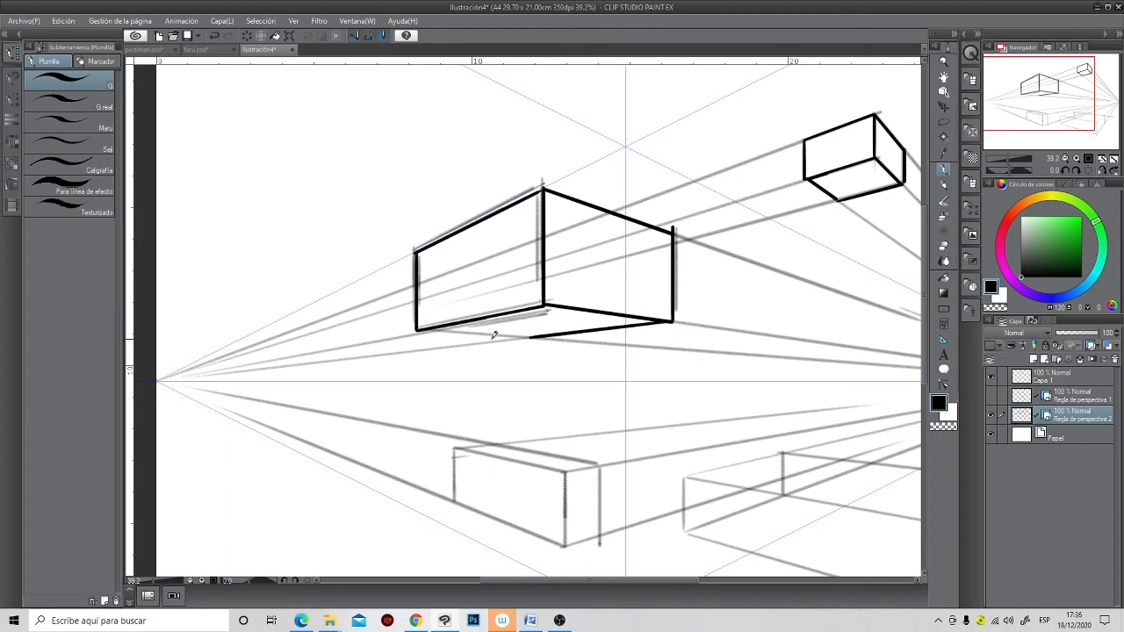
left_click_drag(421, 326, 532, 340)
- Ink the front, side and top edges of the small box below the horizon on the left
left_click_drag(606, 421, 542, 316)
left_click_drag(521, 355, 512, 406)
key("ctrl+z")
mouse_move(514, 356)
left_mouse_down()
mouse_move(509, 424)
mouse_move(545, 411)
mouse_move(547, 344)
mouse_move(509, 352)
mouse_move(402, 321)
mouse_move(400, 379)
mouse_move(506, 424)
left_mouse_up()
mouse_move(400, 328)
left_mouse_down()
mouse_move(440, 315)
mouse_move(530, 340)
left_mouse_up()
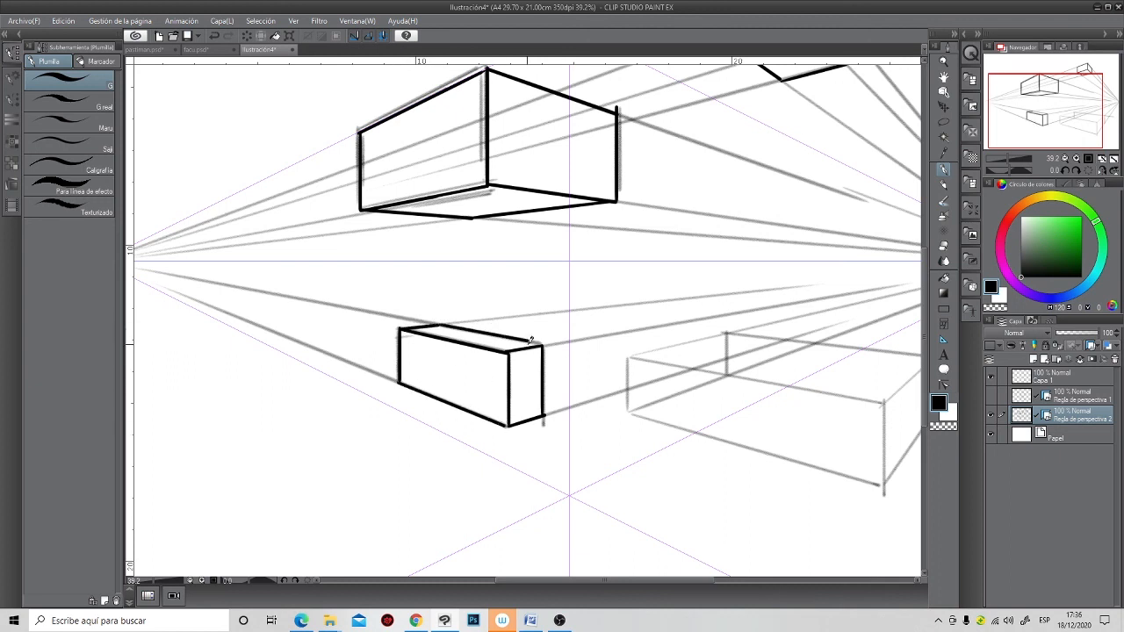
- Ink the visible edges of the long lower right box, including its top face and right side
left_click_drag(723, 381, 612, 338)
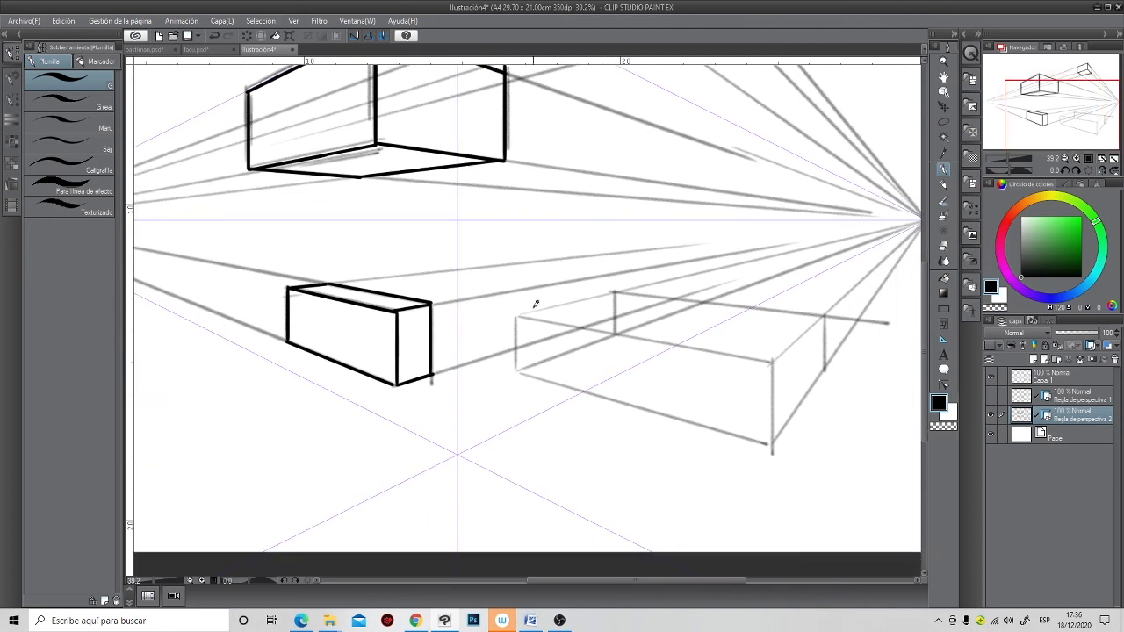
left_click_drag(518, 313, 615, 285)
mouse_move(519, 312)
left_mouse_down()
mouse_move(525, 370)
mouse_move(772, 442)
mouse_move(779, 352)
mouse_move(829, 313)
mouse_move(829, 361)
mouse_move(771, 437)
left_mouse_up()
left_click_drag(773, 358, 517, 316)
left_click_drag(614, 291, 713, 302)
key("ctrl+z")
left_click_drag(615, 292, 820, 325)
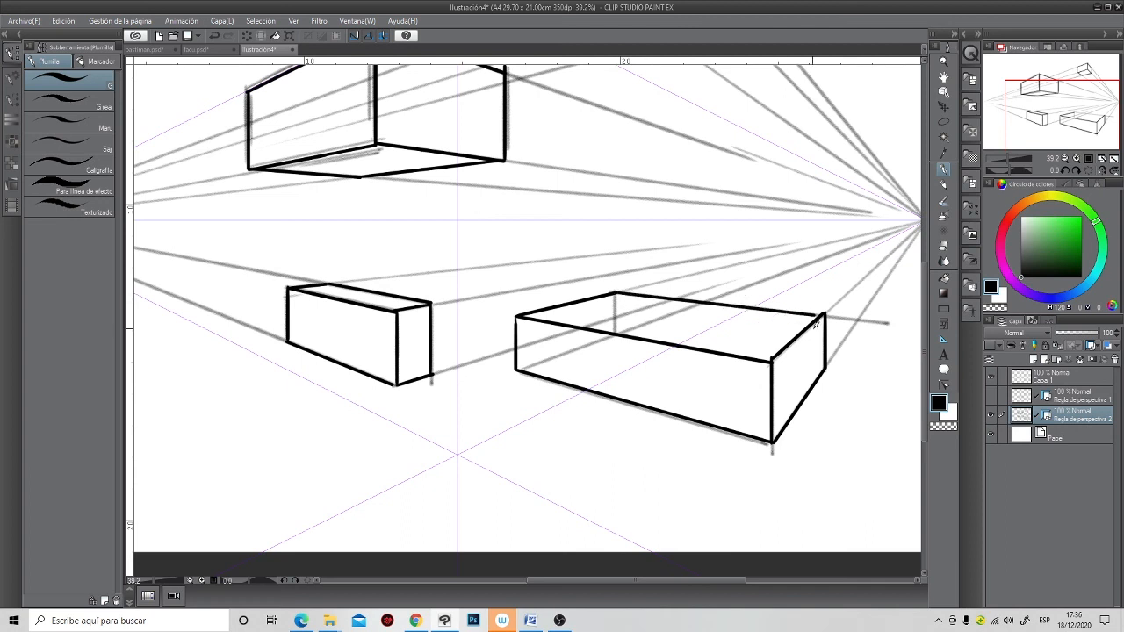
- Delete both perspective ruler layers with their sketched and inked boxes, leaving only Capa 1 and the paper layer
scroll(719, 380, "down", 1)
scroll(597, 401, "down", 2)
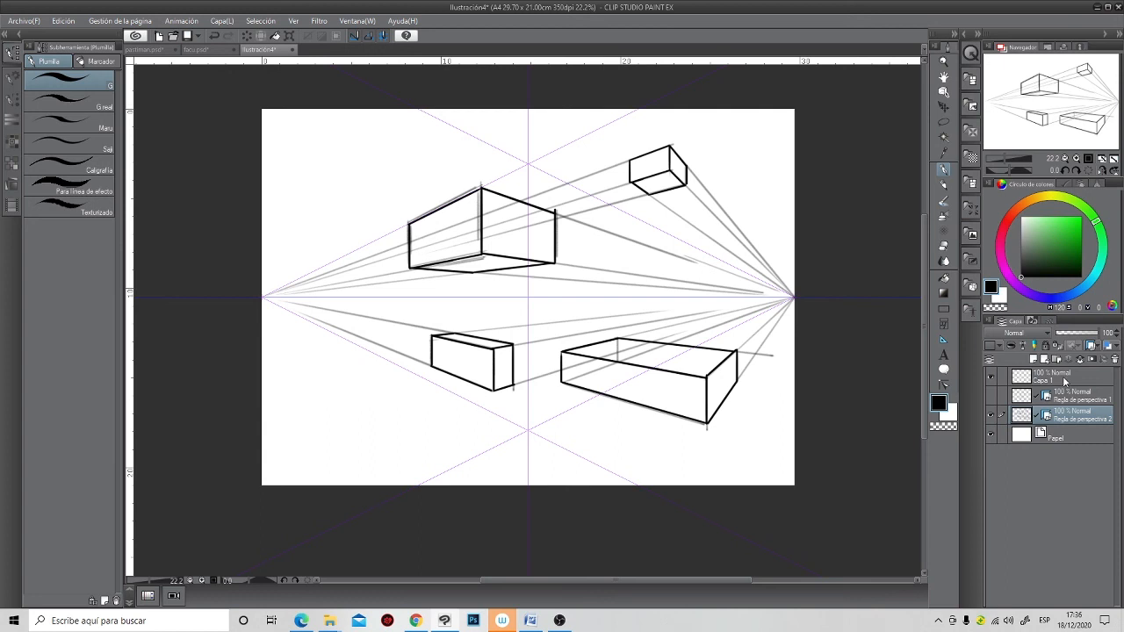
key("super+a")
left_click(819, 352)
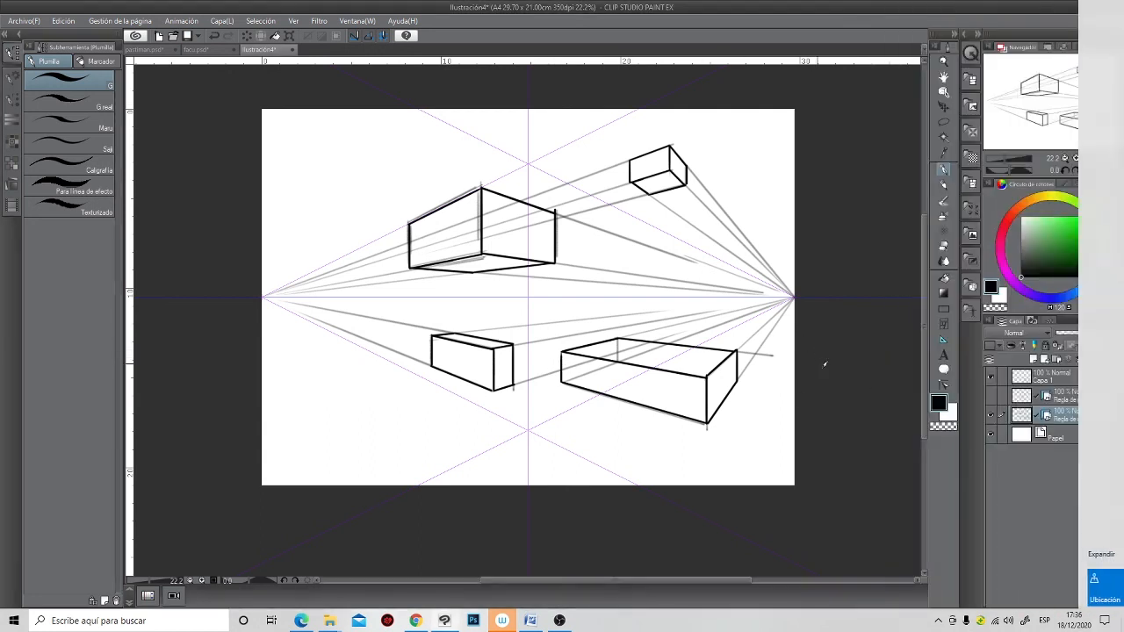
left_click(1116, 359)
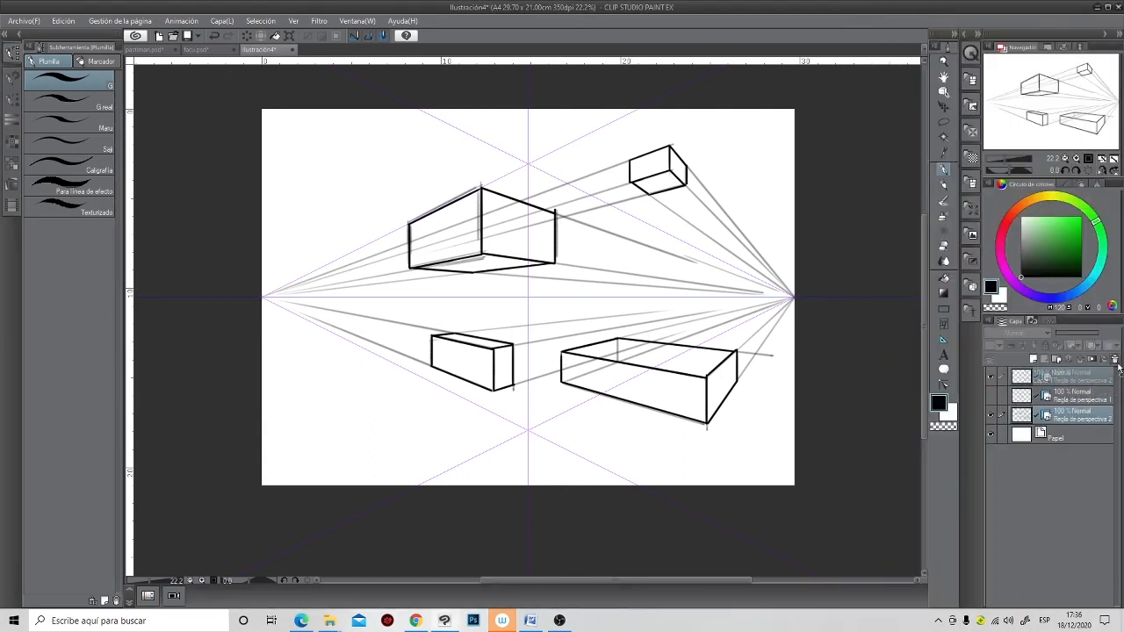
left_click(1063, 398)
left_click(1116, 359)
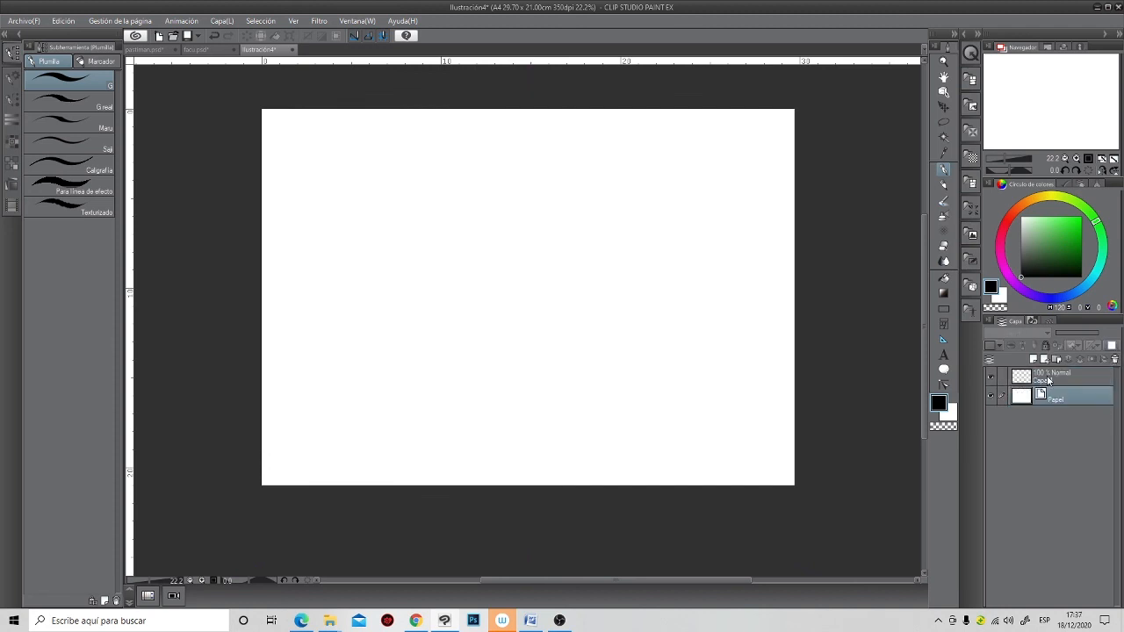
- Create a three-point perspective ruler from Capa 1 and choose the Lápiz rugoso pencil for sketching
left_click(1054, 378)
right_click(1054, 378)
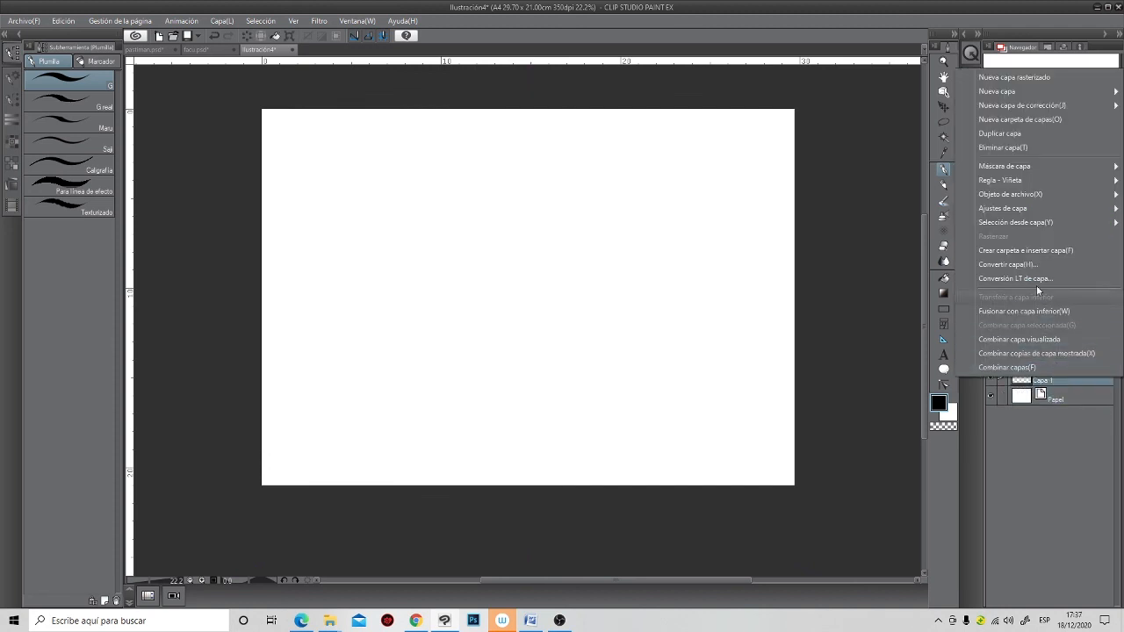
mouse_move(977, 179)
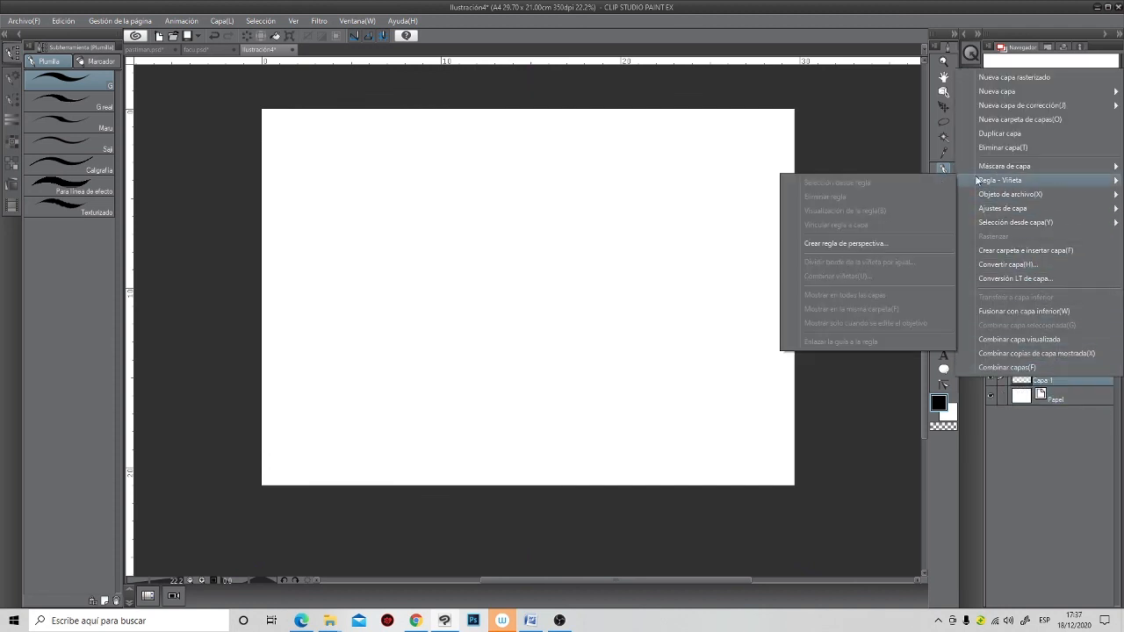
left_click(838, 244)
left_click(608, 290)
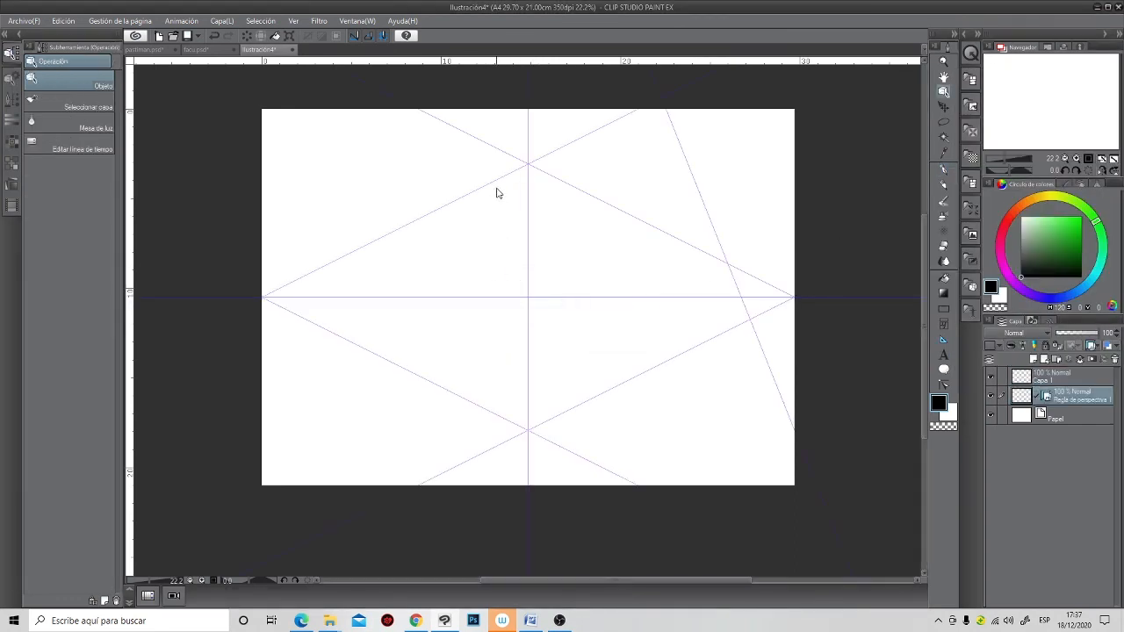
left_click(943, 184)
mouse_move(490, 180)
left_mouse_down()
mouse_move(450, 201)
mouse_move(441, 250)
mouse_move(509, 339)
mouse_move(542, 413)
left_mouse_up()
scroll(452, 201, "up", 3)
key("ctrl+z")
scroll(461, 225, "down", 3)
key("ctrl+z")
- Sketch a large tall box's front vertical edge, top edges and lower right edge along the three-point perspective ruler
left_click_drag(502, 195, 483, 405)
left_click_drag(503, 196, 628, 244)
left_click_drag(452, 220, 499, 231)
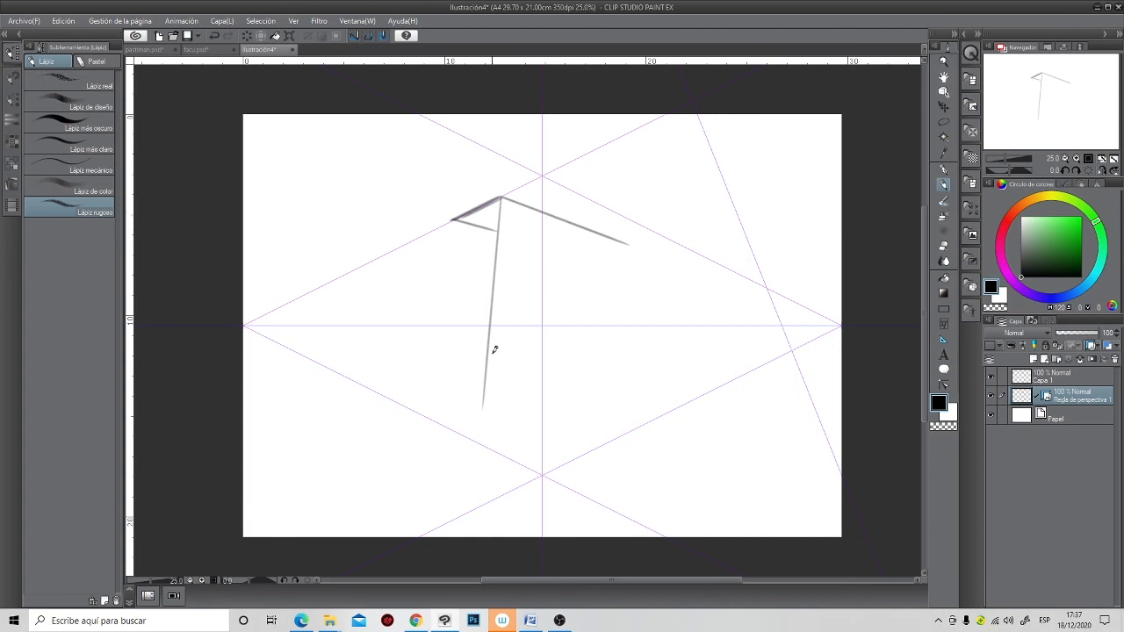
left_click_drag(481, 408, 639, 373)
mouse_move(629, 245)
left_mouse_down()
mouse_move(650, 378)
mouse_move(583, 383)
left_mouse_up()
- Complete the tall box with the left face's base line and outer edge, the far right edge and a reinforced top edge
mouse_move(458, 219)
left_mouse_down()
mouse_move(499, 229)
mouse_move(455, 219)
mouse_move(424, 388)
mouse_move(249, 327)
left_mouse_up()
mouse_move(458, 218)
left_mouse_down()
mouse_move(423, 386)
mouse_move(481, 401)
left_mouse_up()
mouse_move(502, 199)
left_mouse_down()
mouse_move(483, 409)
mouse_move(650, 373)
left_mouse_up()
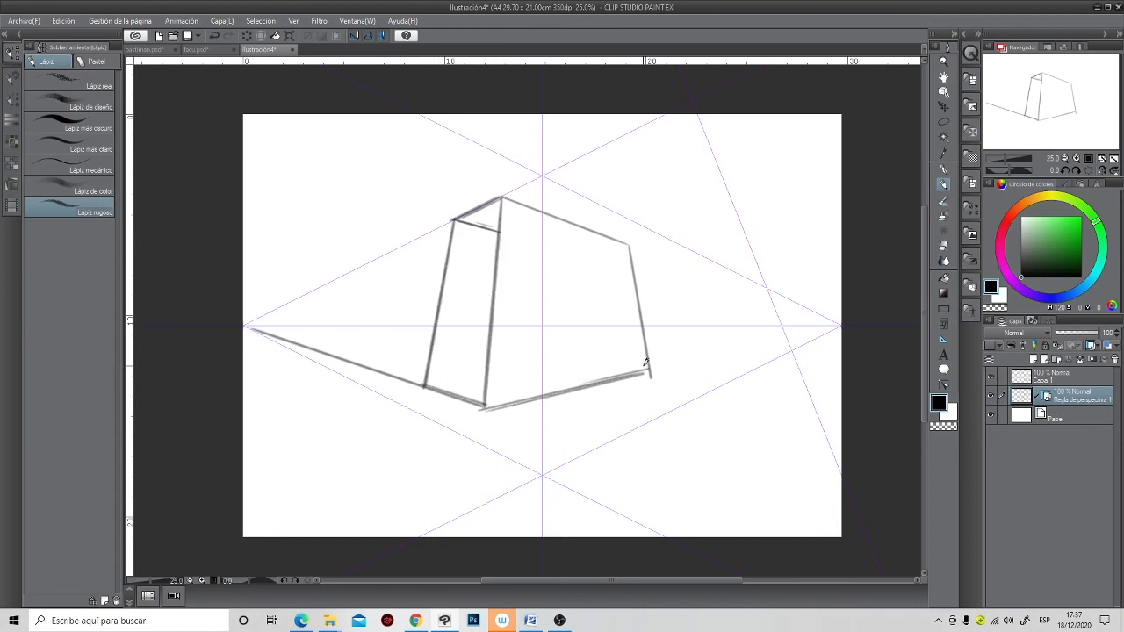
left_click_drag(631, 246, 649, 367)
left_click_drag(502, 198, 628, 244)
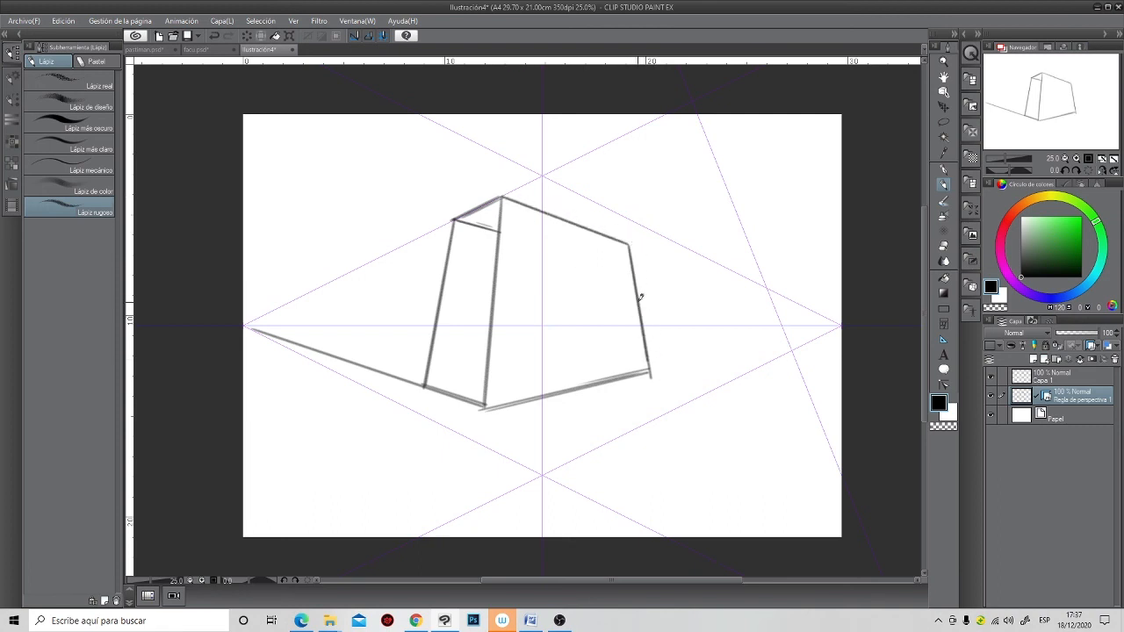
- Sketch a small box adjoining the tall box's far right edge near the horizon and hatch its faces
mouse_move(639, 297)
left_mouse_down()
mouse_move(700, 306)
mouse_move(709, 331)
left_mouse_up()
left_click_drag(652, 353, 709, 346)
left_click_drag(703, 306, 711, 341)
left_click_drag(641, 298, 671, 305)
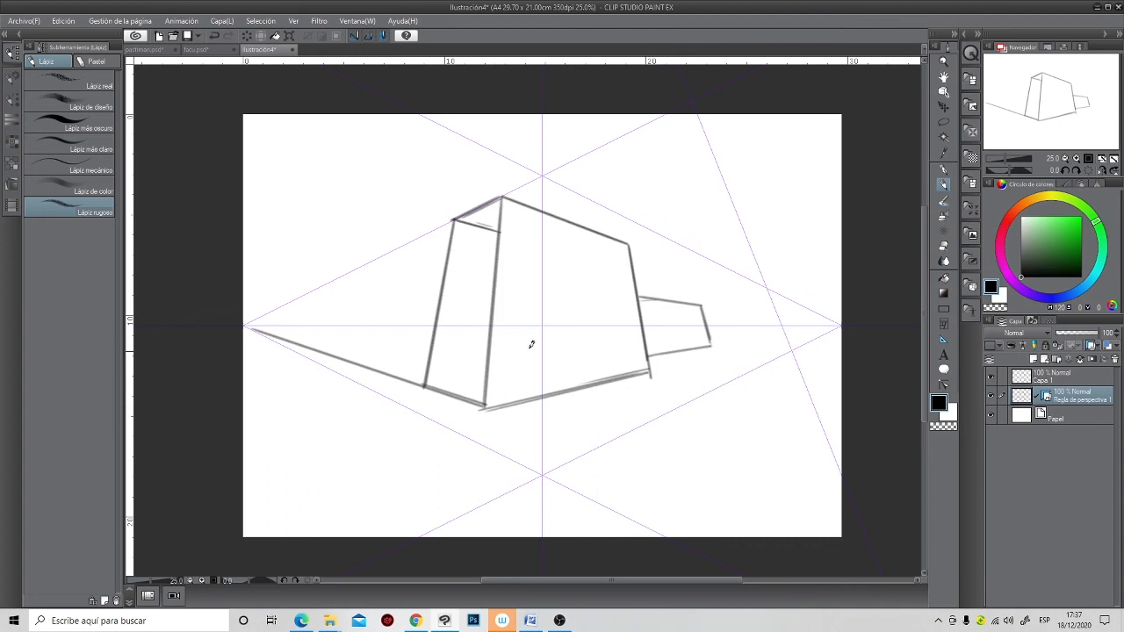
mouse_move(687, 302)
left_mouse_down()
mouse_move(681, 281)
mouse_move(700, 282)
mouse_move(643, 280)
mouse_move(712, 346)
left_mouse_up()
mouse_move(650, 300)
left_mouse_down()
mouse_move(649, 353)
mouse_move(693, 301)
mouse_move(698, 341)
left_mouse_up()
- Hatch the tall box's wide right face with near-vertical lines following the third vanishing point
left_click_drag(524, 205, 518, 395)
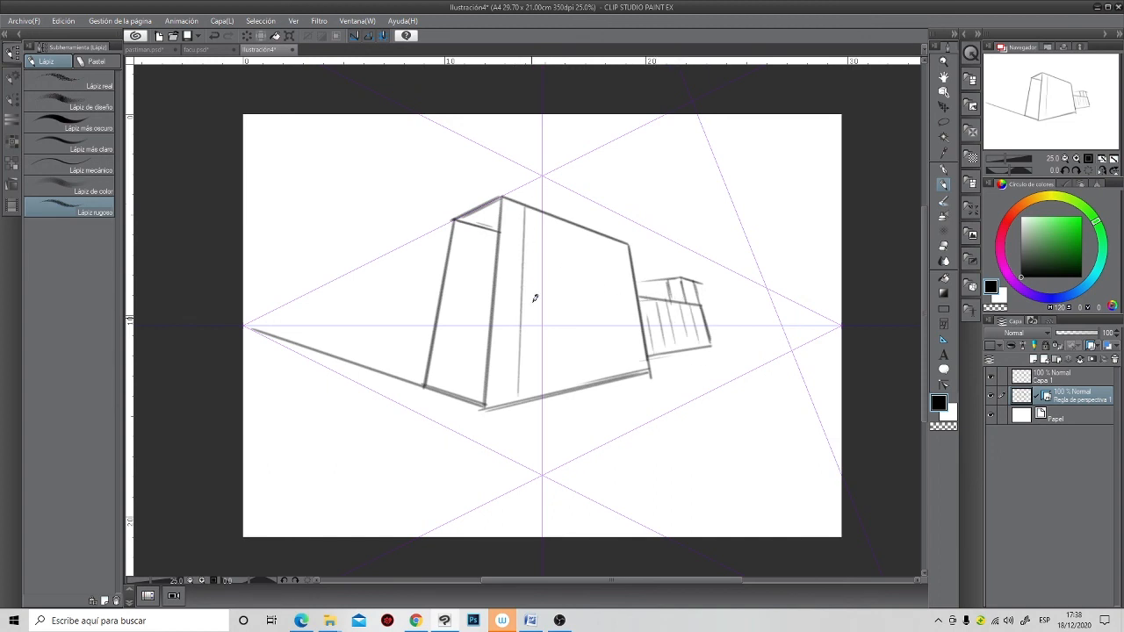
mouse_move(548, 220)
left_mouse_down()
mouse_move(546, 379)
mouse_move(572, 299)
mouse_move(568, 379)
left_mouse_up()
left_click_drag(585, 236, 598, 377)
mouse_move(592, 230)
left_mouse_down()
mouse_move(602, 378)
mouse_move(618, 319)
mouse_move(625, 380)
left_mouse_up()
- Hatch the tall box's narrow left face with receding perspective lines and undo the last stray strokes
mouse_move(432, 376)
left_mouse_down()
mouse_move(472, 381)
mouse_move(488, 355)
mouse_move(481, 321)
left_mouse_up()
left_click_drag(454, 314, 485, 309)
mouse_move(455, 303)
left_mouse_down()
mouse_move(486, 297)
mouse_move(492, 273)
left_mouse_up()
mouse_move(457, 267)
left_mouse_down()
mouse_move(494, 261)
mouse_move(496, 232)
left_mouse_up()
key("ctrl+z")
key("ctrl+z")
key("ctrl+z")
key("ctrl+z")
scroll(536, 403, "down", 1)
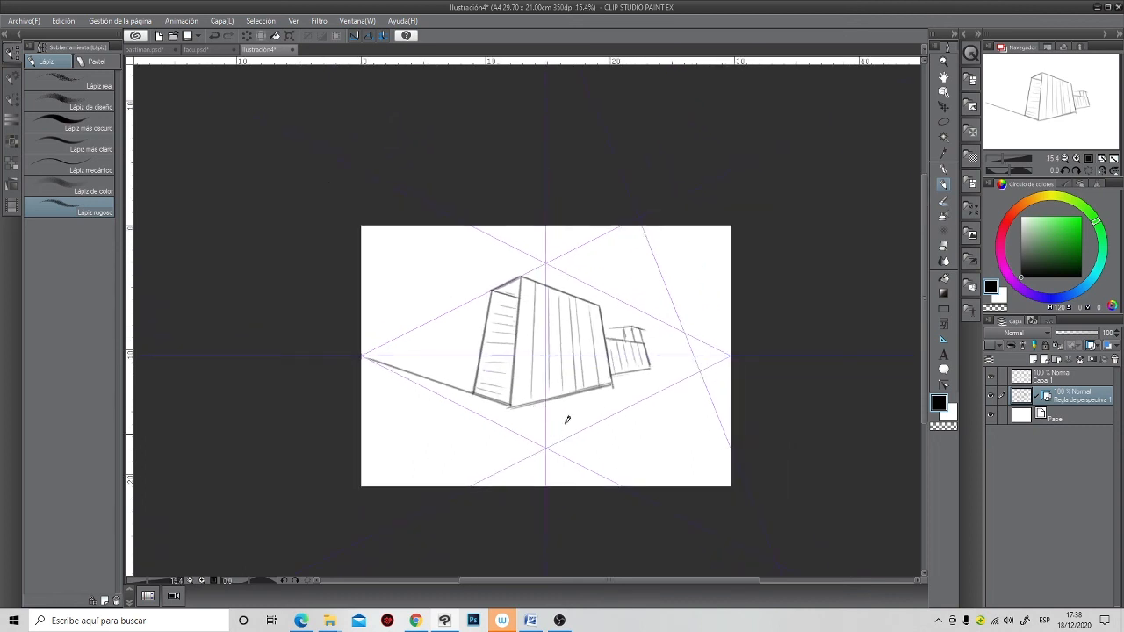
- Sketch the two top edges, the left receding edge and the darkened front vertical edge of a floating box at upper right
scroll(602, 293, "up", 2)
mouse_move(595, 165)
left_mouse_down()
mouse_move(543, 197)
mouse_move(603, 163)
left_mouse_up()
left_click_drag(609, 170, 678, 237)
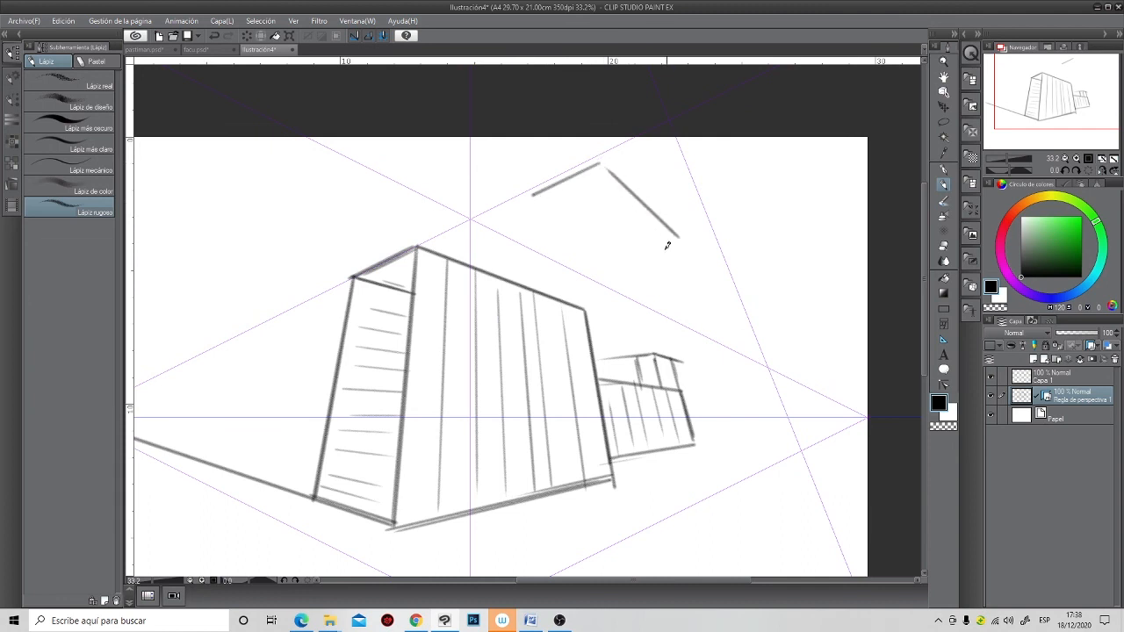
left_click_drag(533, 195, 654, 275)
left_click_drag(601, 162, 647, 383)
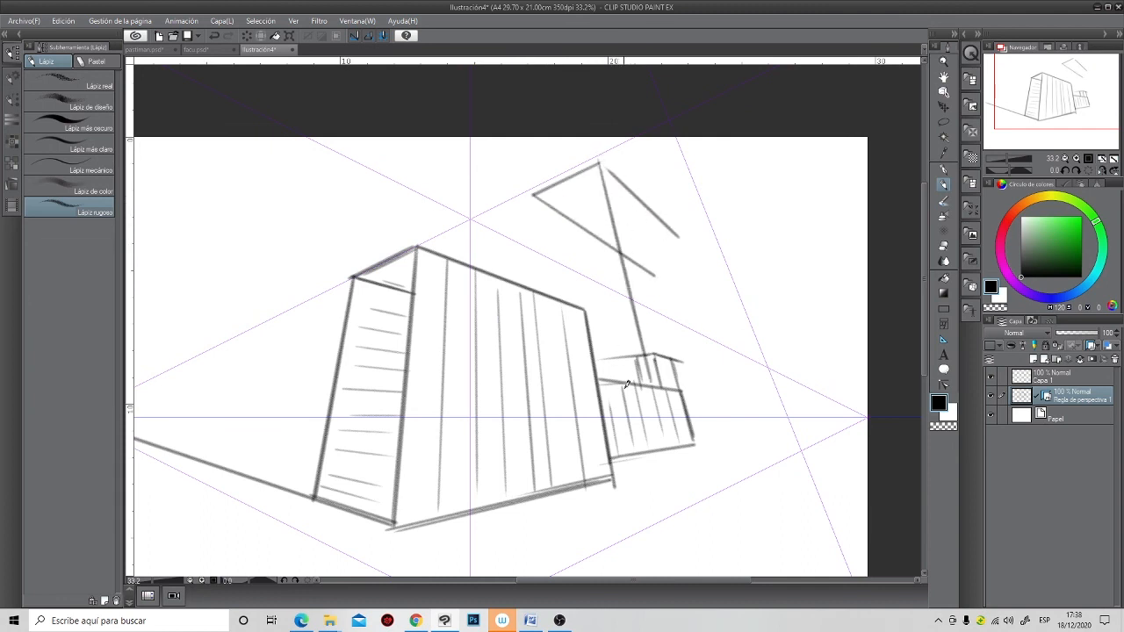
left_click_drag(602, 164, 642, 337)
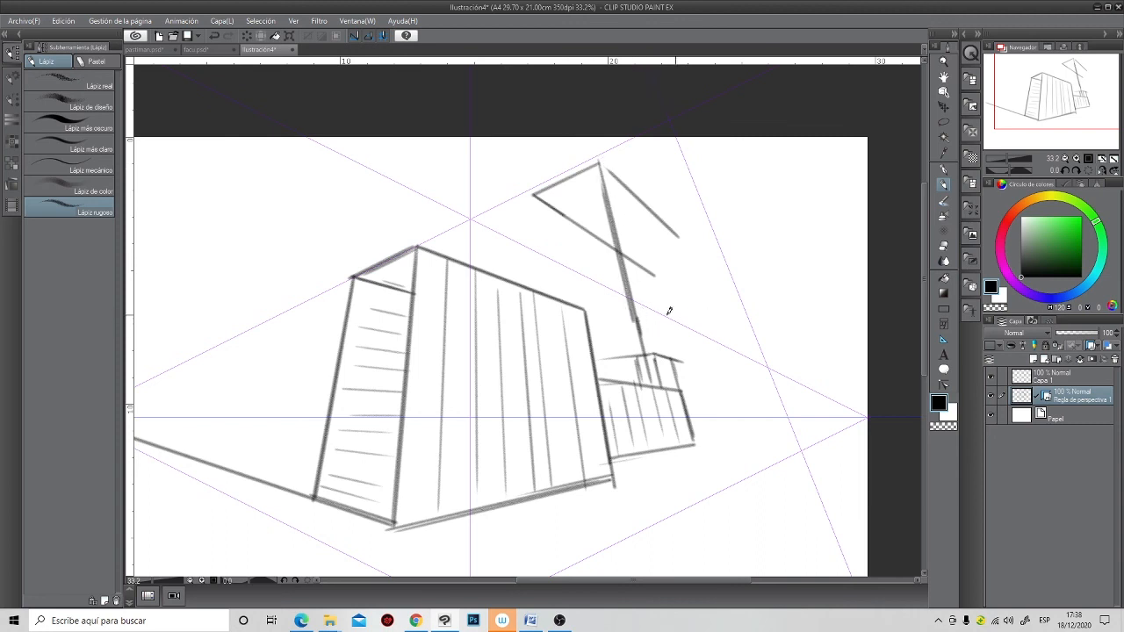
- Close the floating box's right face with its outer and lower edges, and hatch the triangular left face
left_click_drag(678, 235, 712, 337)
left_click_drag(635, 299, 712, 337)
mouse_move(538, 193)
left_mouse_down()
mouse_move(598, 160)
mouse_move(605, 175)
mouse_move(602, 159)
mouse_move(609, 222)
mouse_move(551, 199)
mouse_move(608, 187)
mouse_move(566, 212)
mouse_move(605, 199)
left_mouse_up()
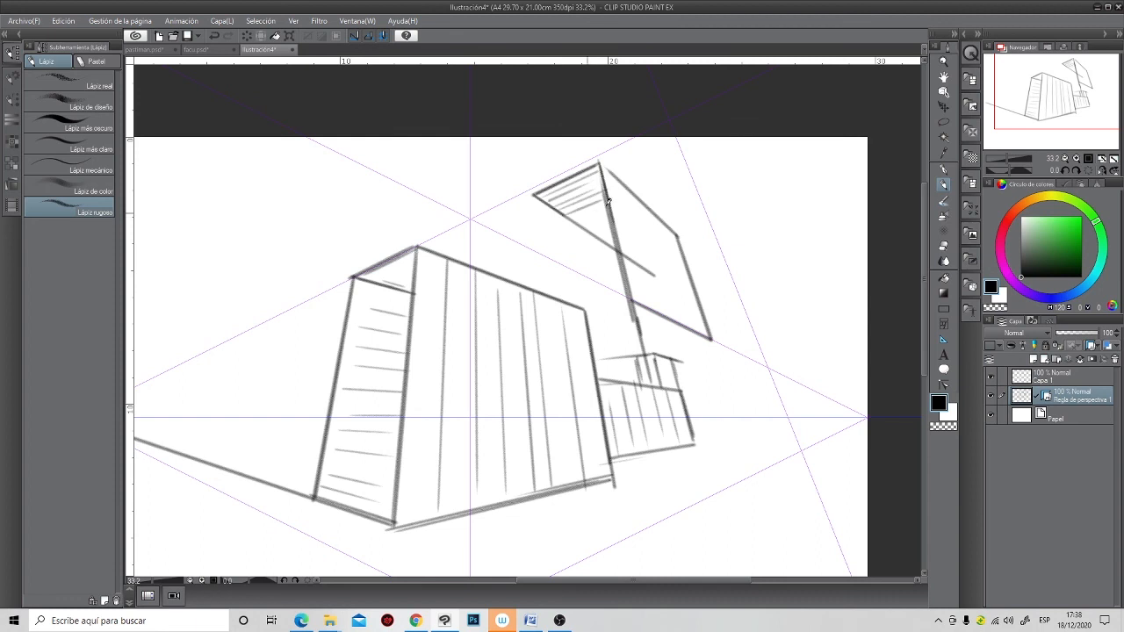
scroll(632, 304, "down", 2)
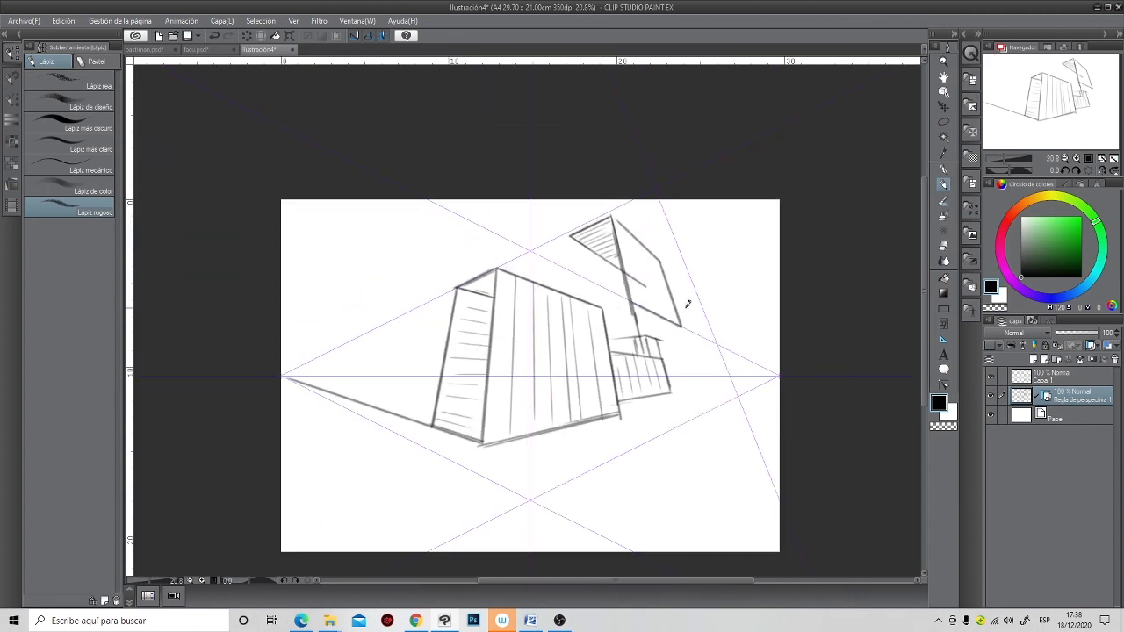
- Erase the part of the hatched triangle's lower line that overshoots the floating box's front edge
left_click(947, 246)
scroll(618, 270, "up", 3)
left_click_drag(672, 301, 676, 307)
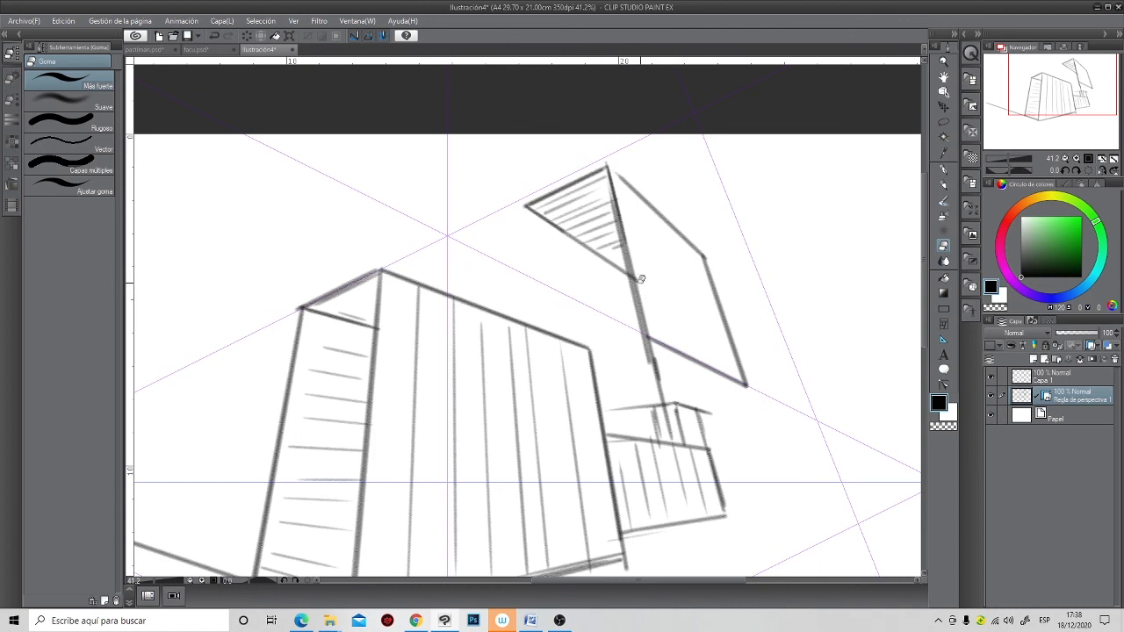
- Sketch a second parallel outline around the floating box's right face with the pencil to give it thickness
left_click(942, 186)
left_click_drag(646, 297, 657, 263)
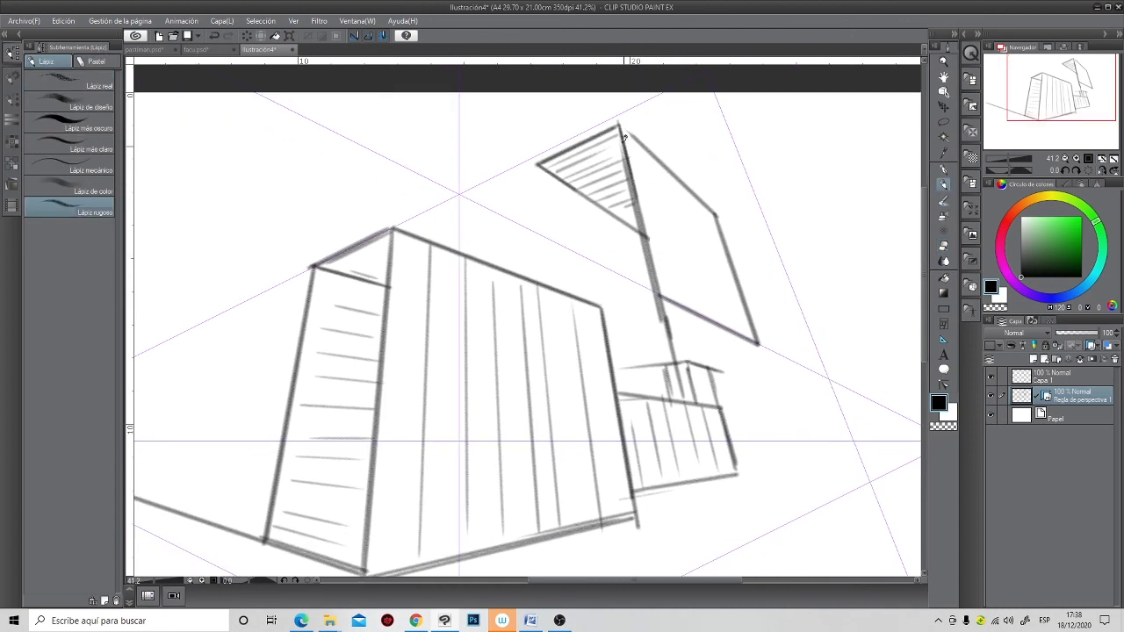
mouse_move(625, 117)
left_mouse_down()
mouse_move(670, 297)
mouse_move(661, 292)
mouse_move(684, 285)
mouse_move(665, 291)
mouse_move(771, 336)
left_mouse_up()
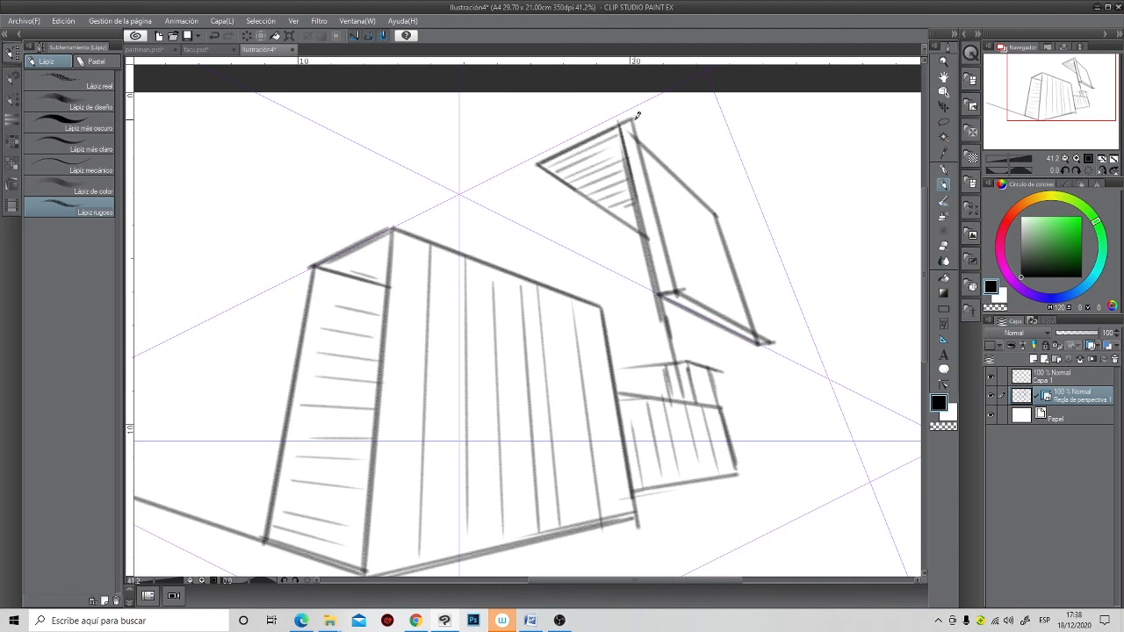
mouse_move(643, 120)
left_mouse_down()
mouse_move(732, 205)
mouse_move(719, 214)
mouse_move(730, 213)
mouse_move(769, 343)
left_mouse_up()
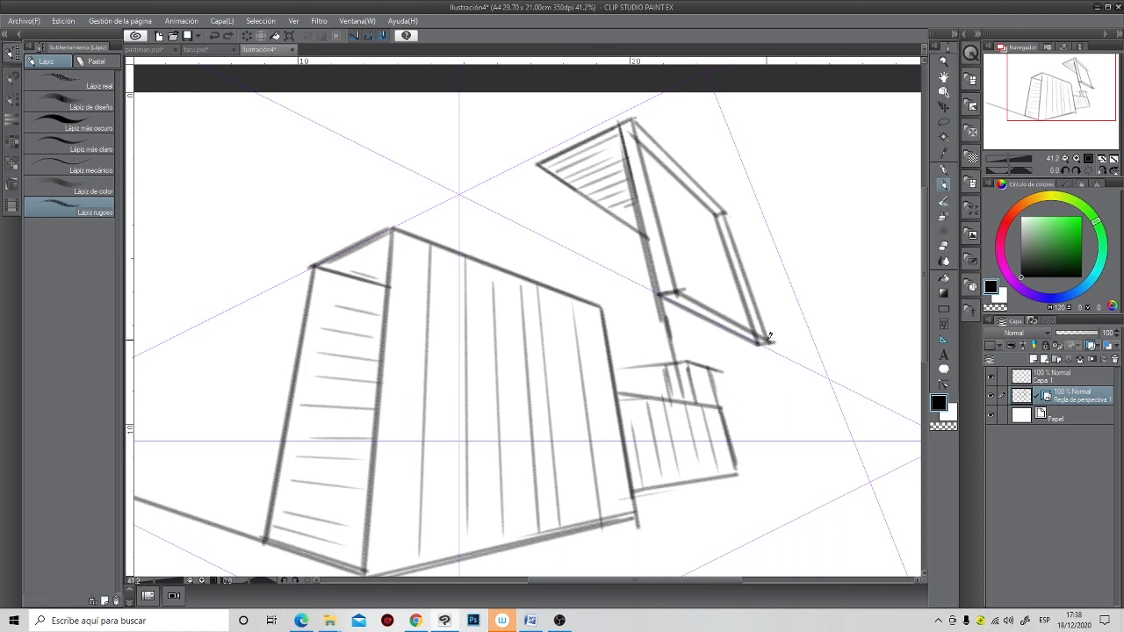
- Close the Ilustración4 canvas without saving it
scroll(744, 357, "down", 2)
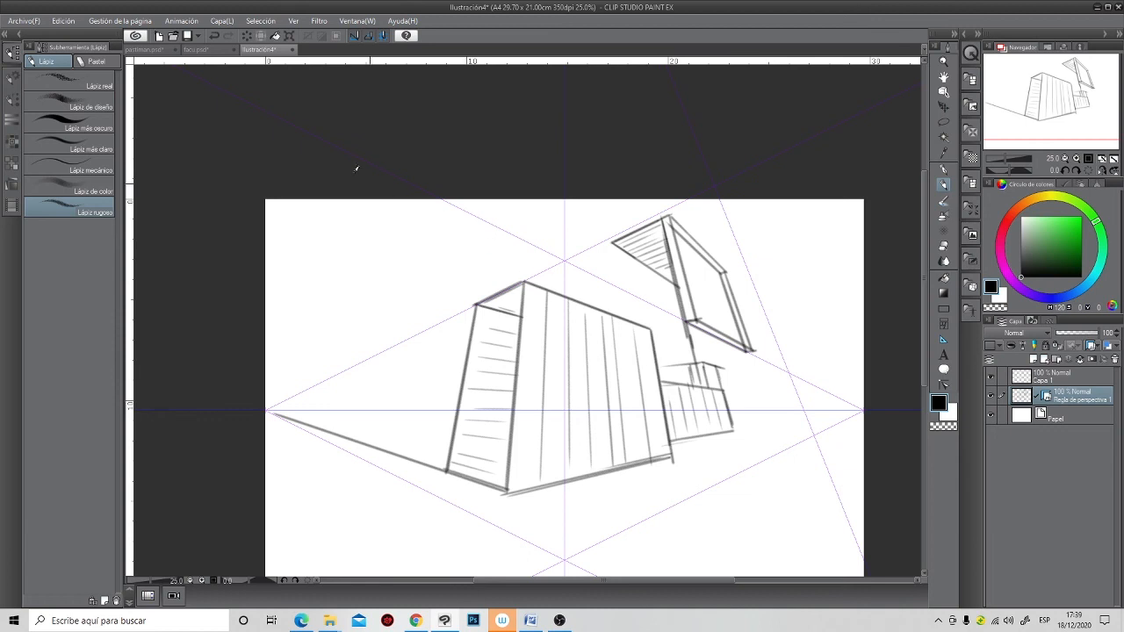
left_click(291, 51)
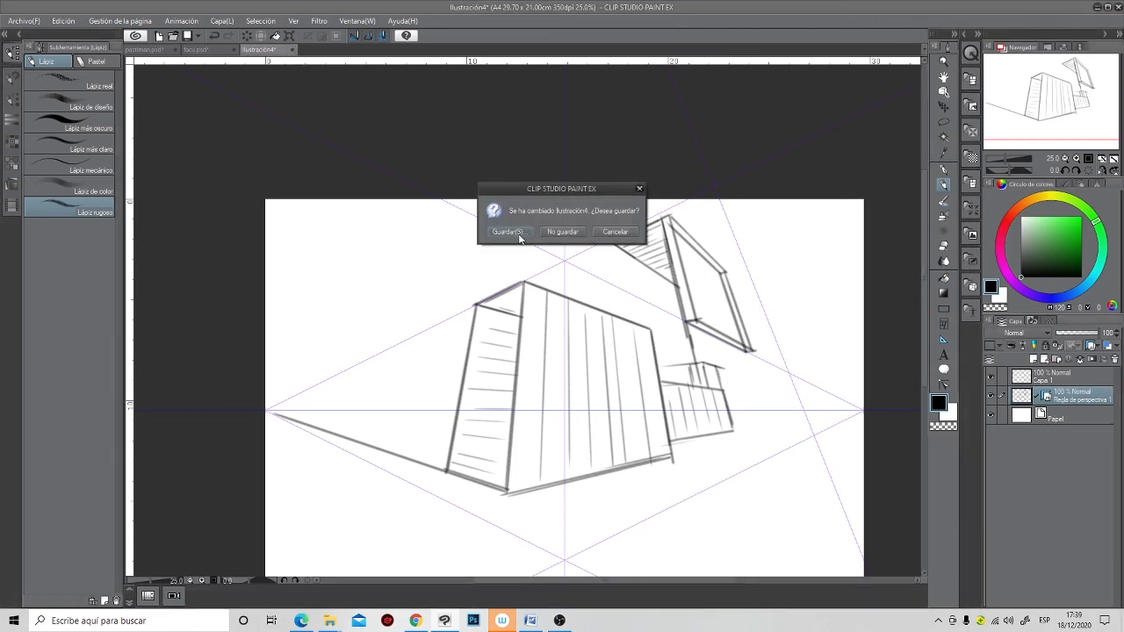
left_click(563, 235)
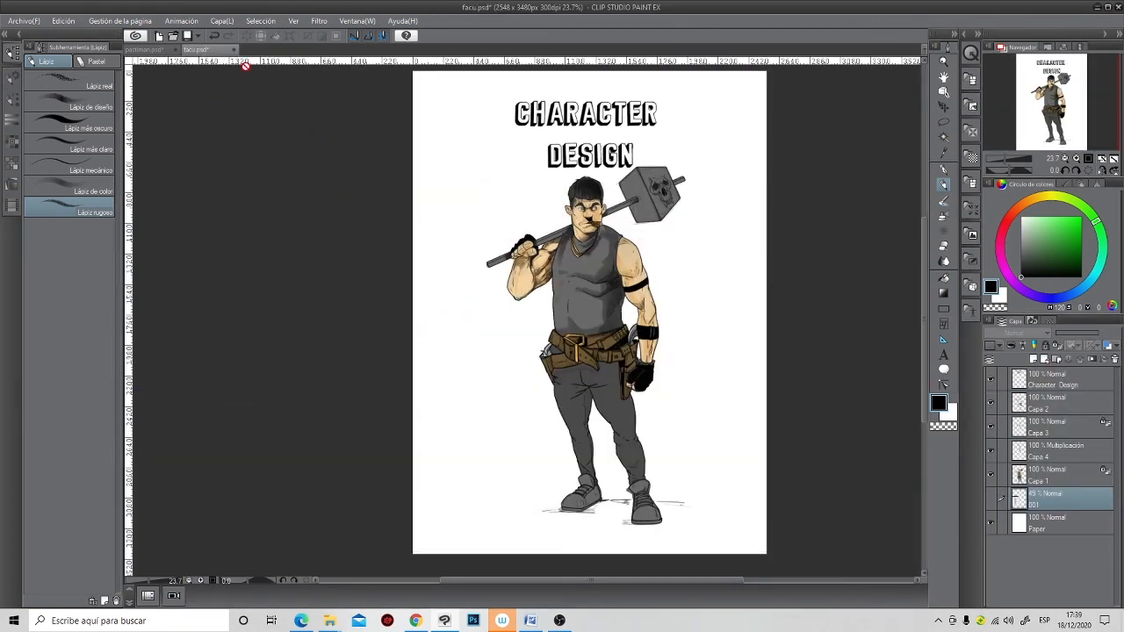